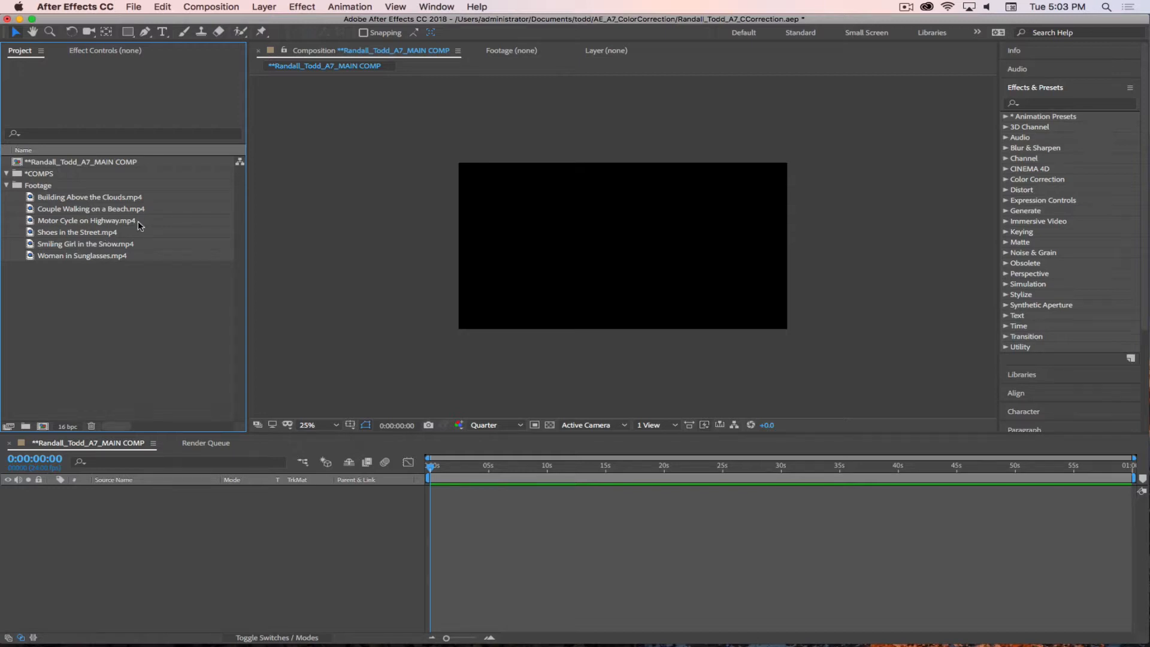
Step: Switch to Google Chrome and read the Assignment 7 - Color Correction requirements
mouse_move(754, 640)
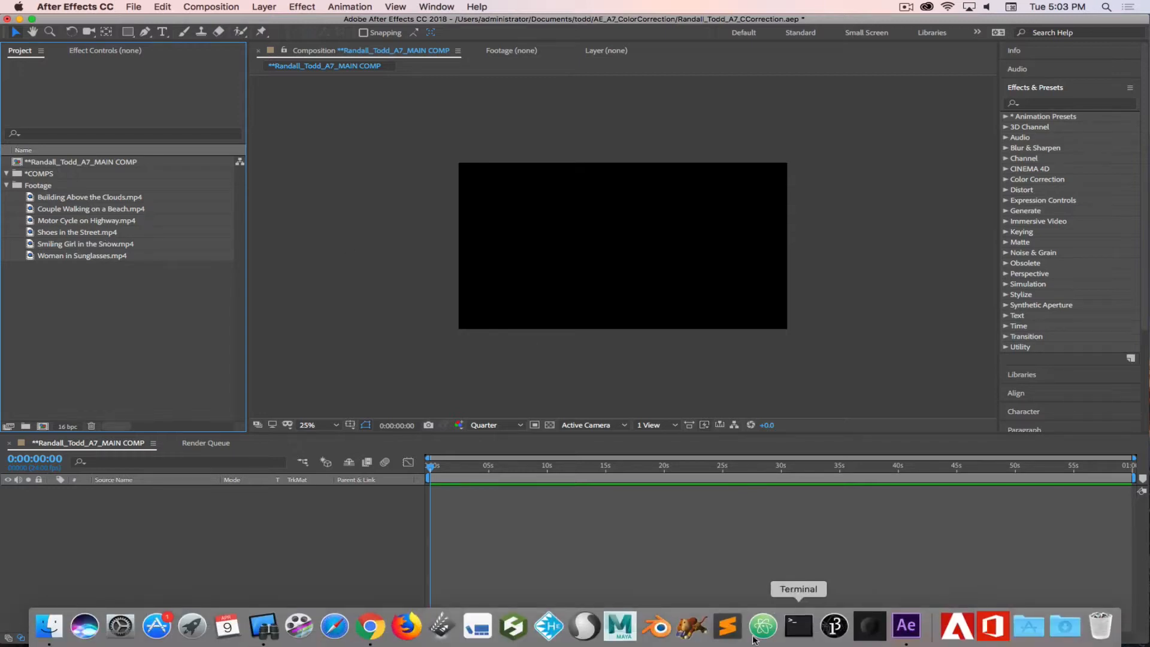
click(370, 630)
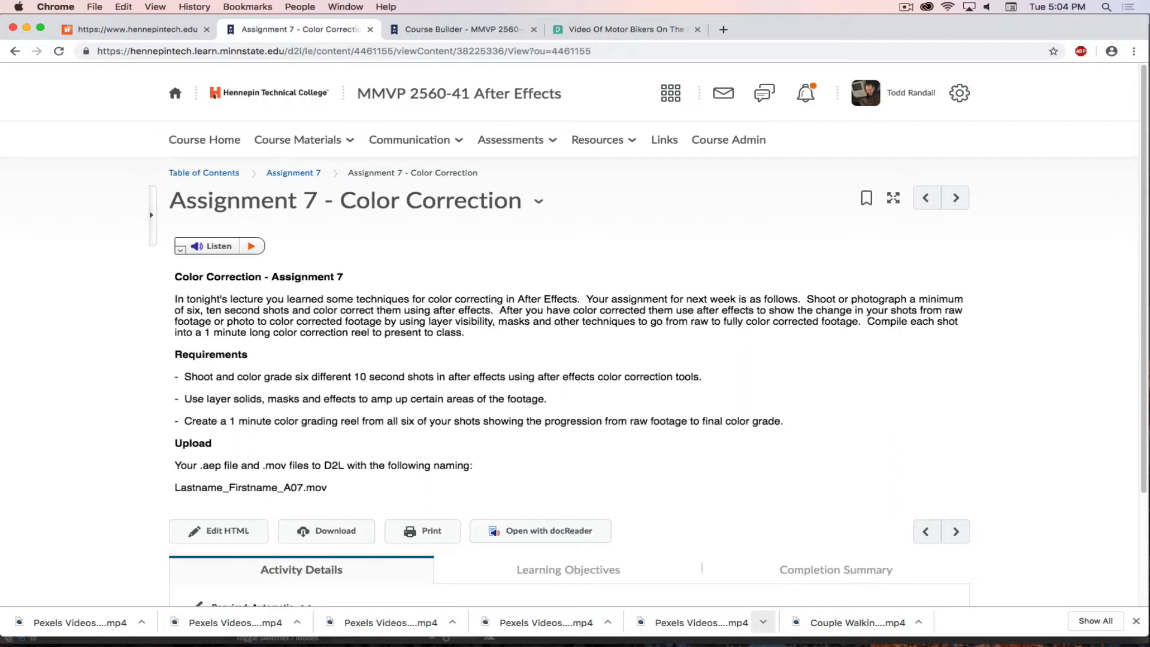
click(907, 7)
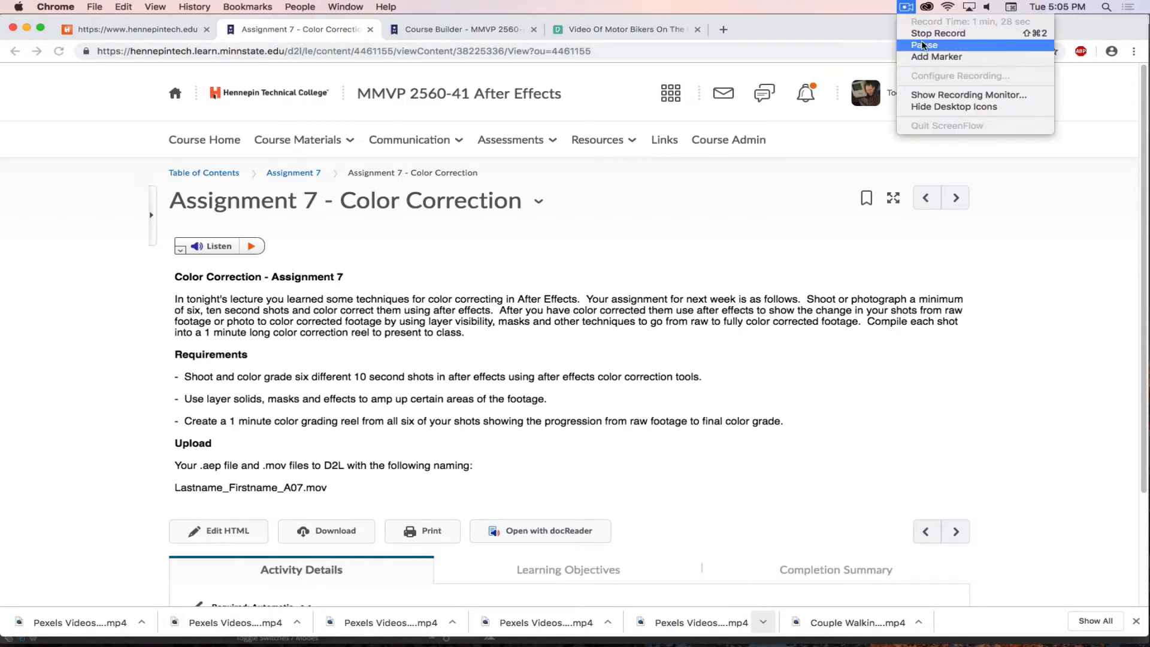
click(924, 45)
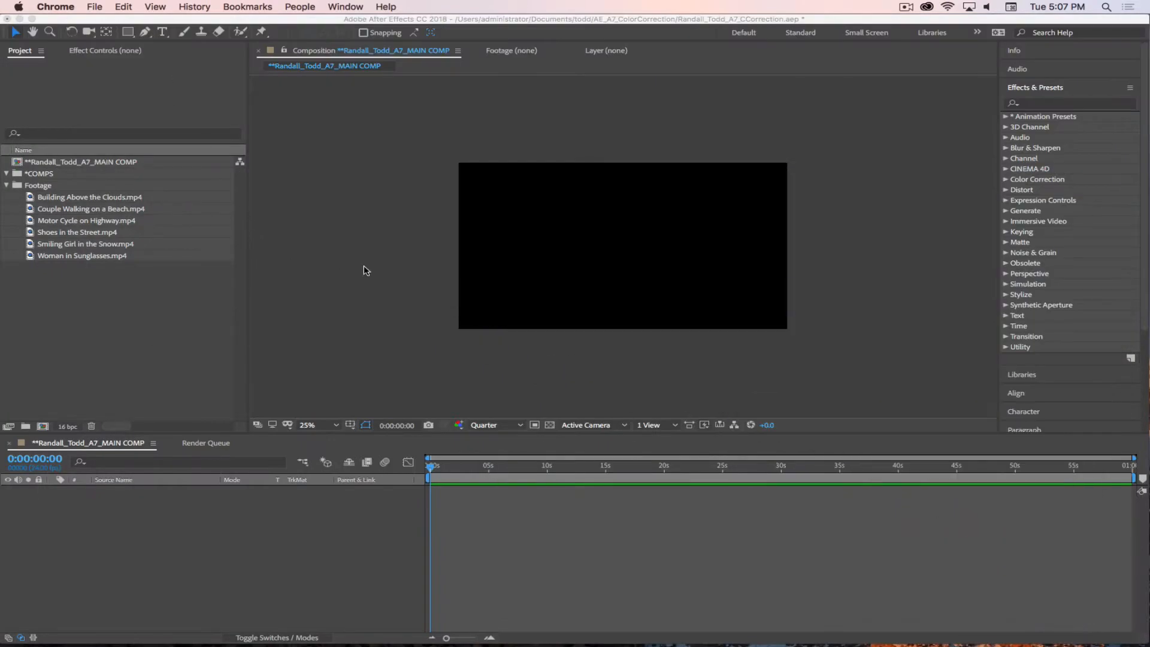
click(364, 271)
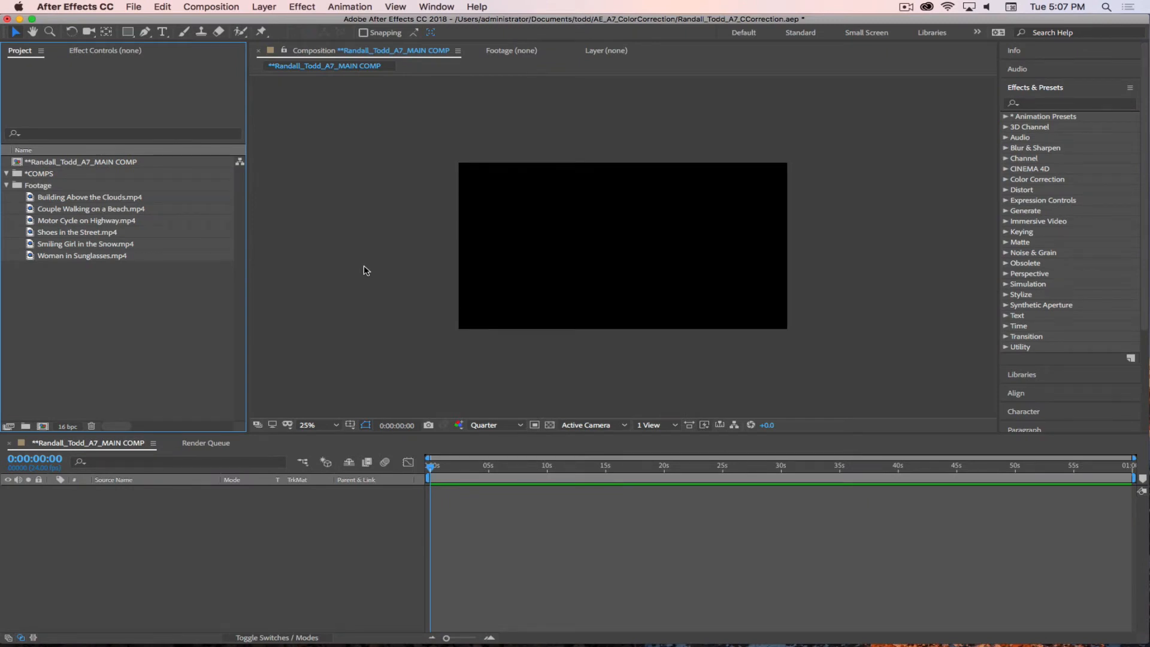
click(904, 8)
click(924, 45)
Step: Expand the Color Correction effects category and look through the effects it contains
click(1006, 179)
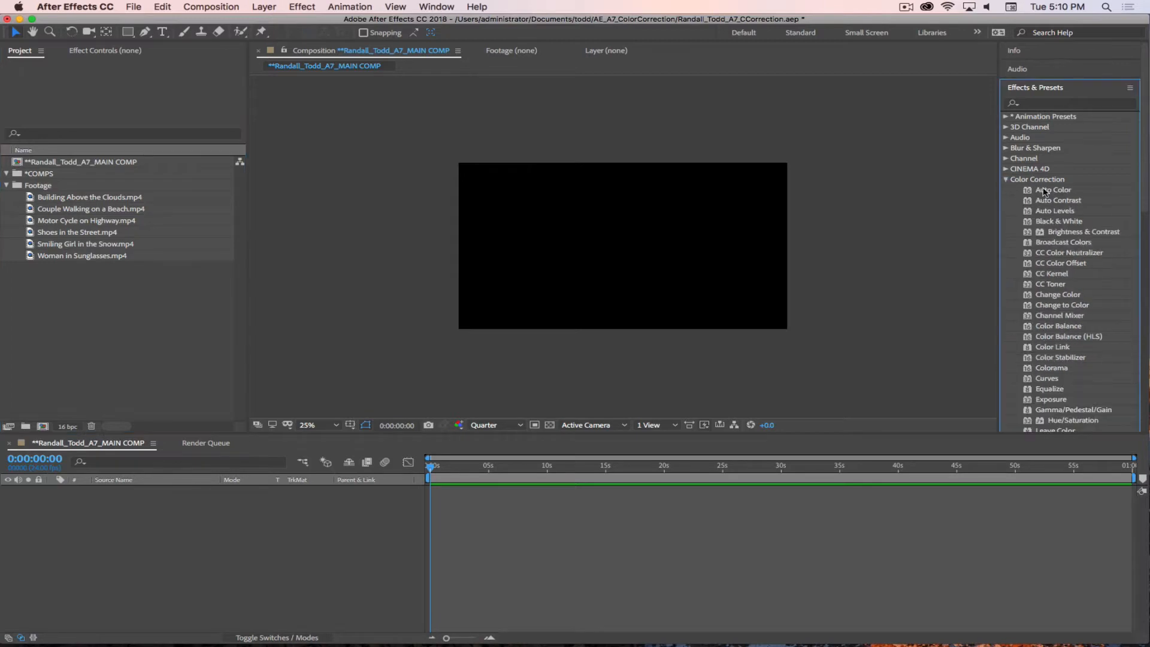
scroll(1081, 364, down, 5)
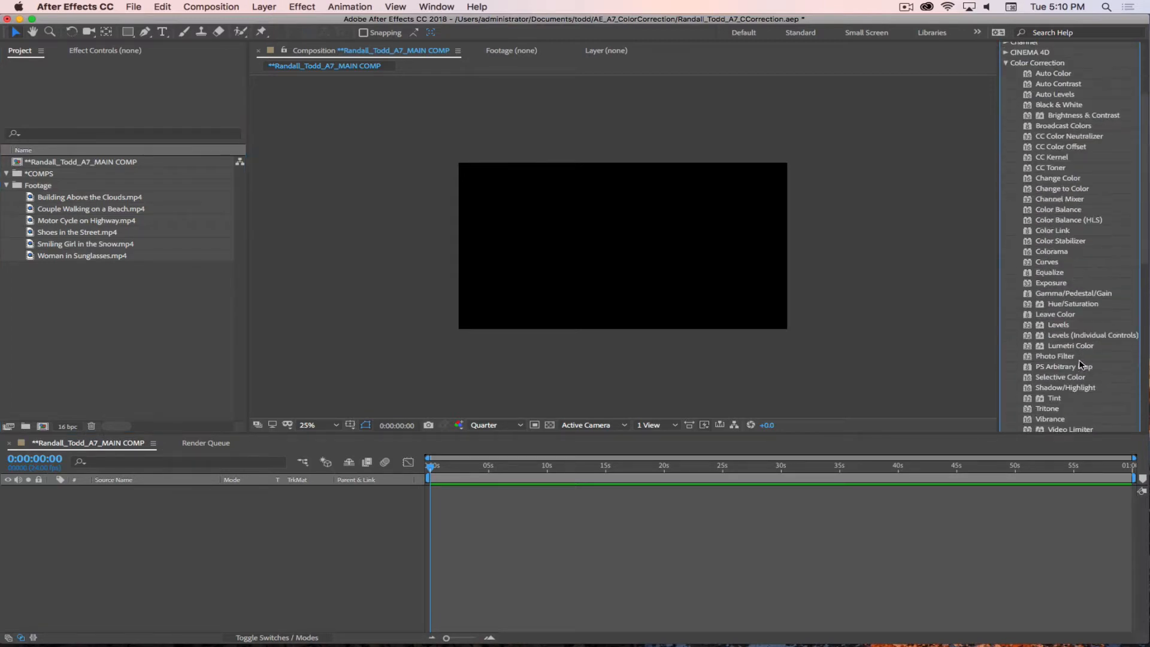
scroll(1081, 365, up, 3)
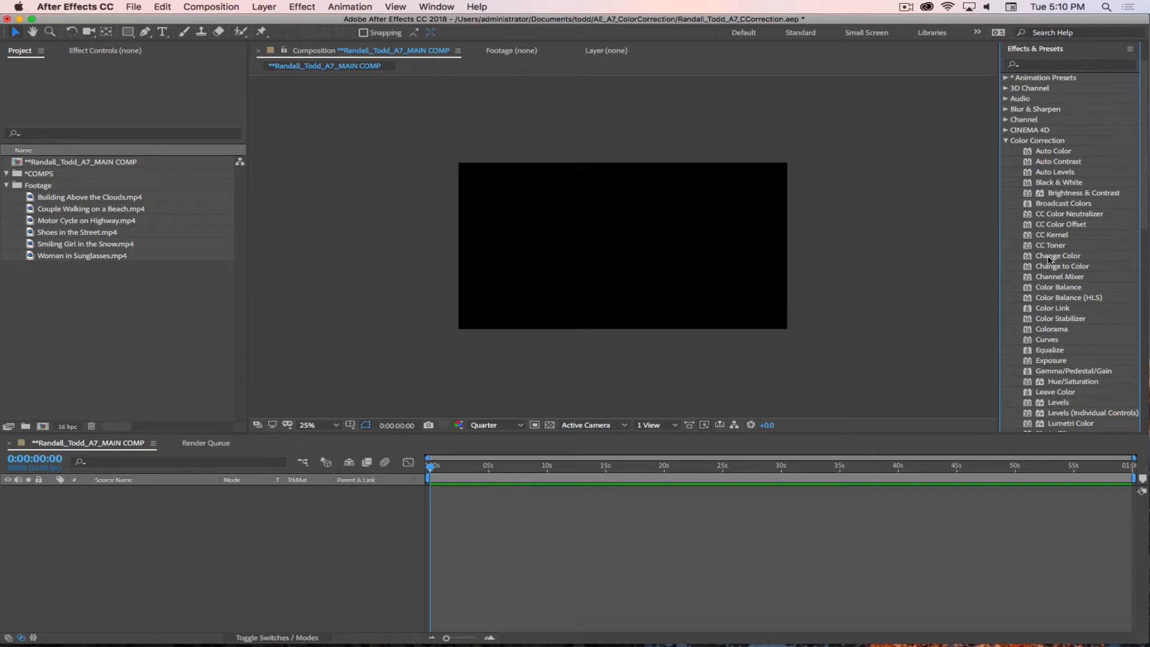
scroll(1086, 244, down, 3)
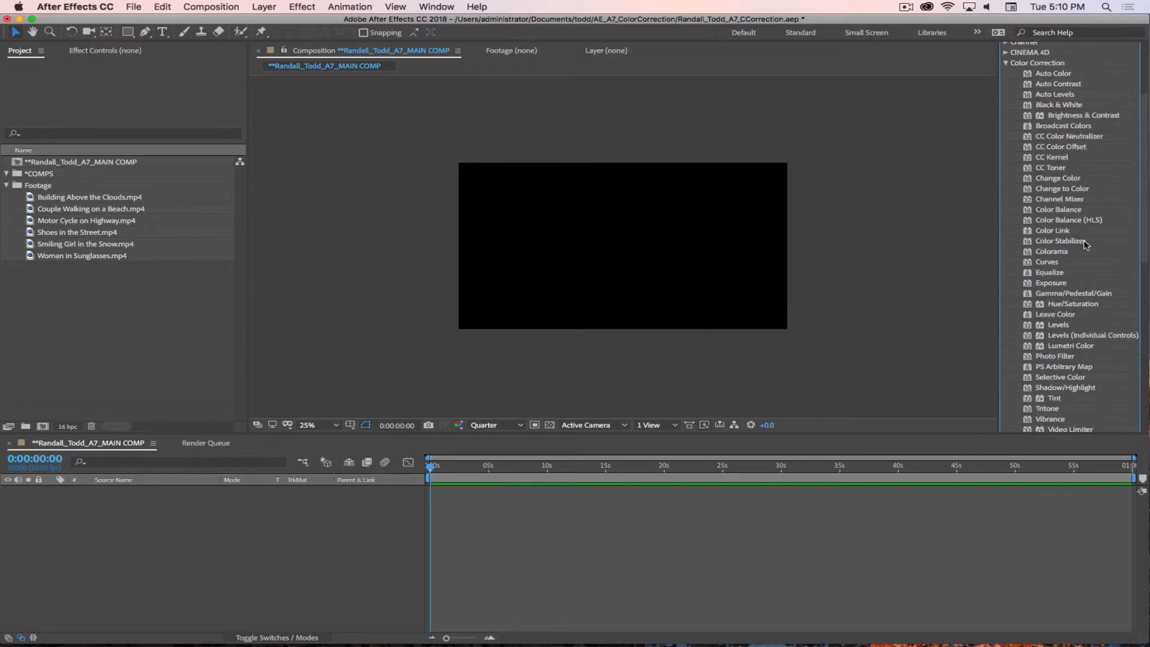
scroll(1078, 270, up, 5)
Step: Search the effects and presets for SA Color
click(1033, 104)
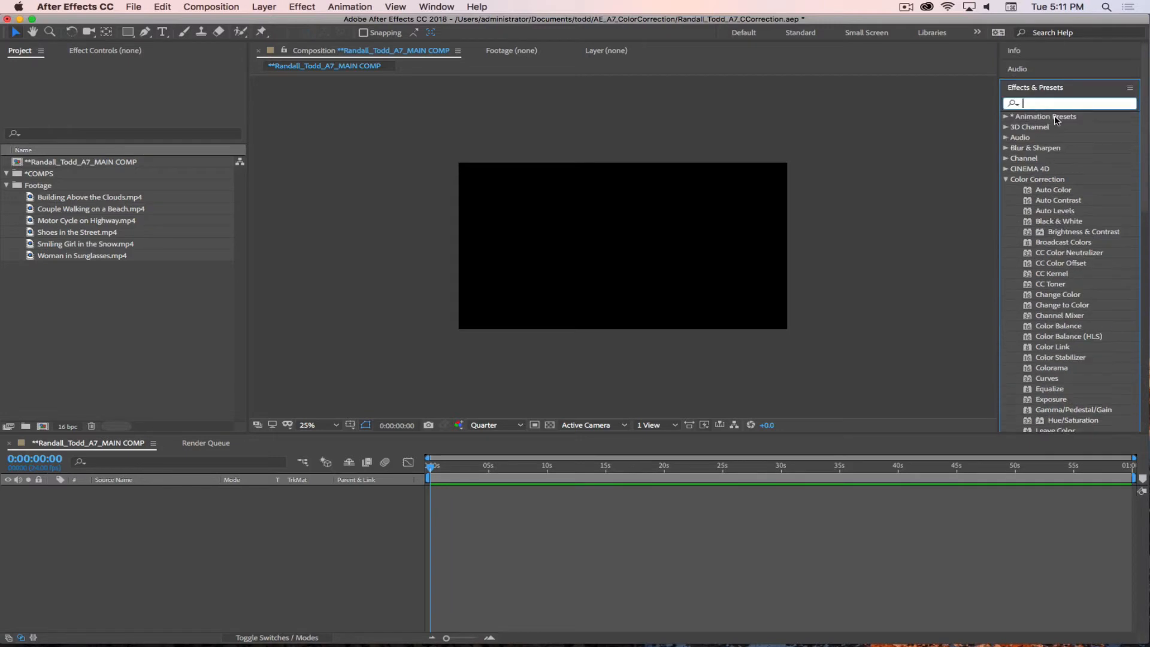
text(SA Co)
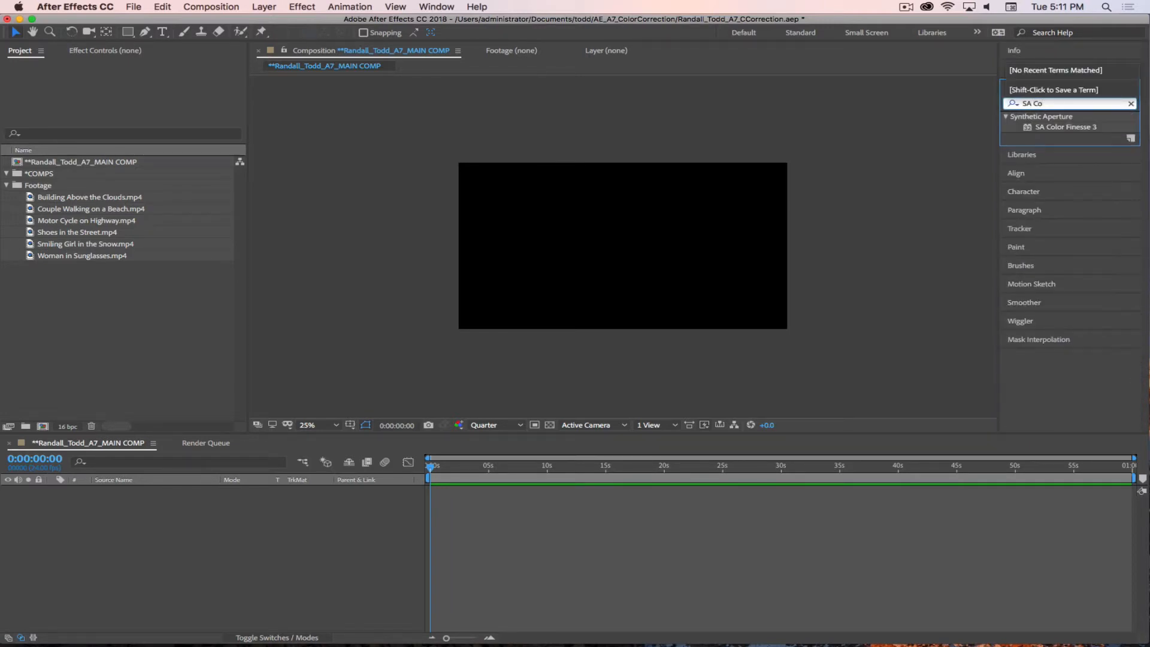
text(lor)
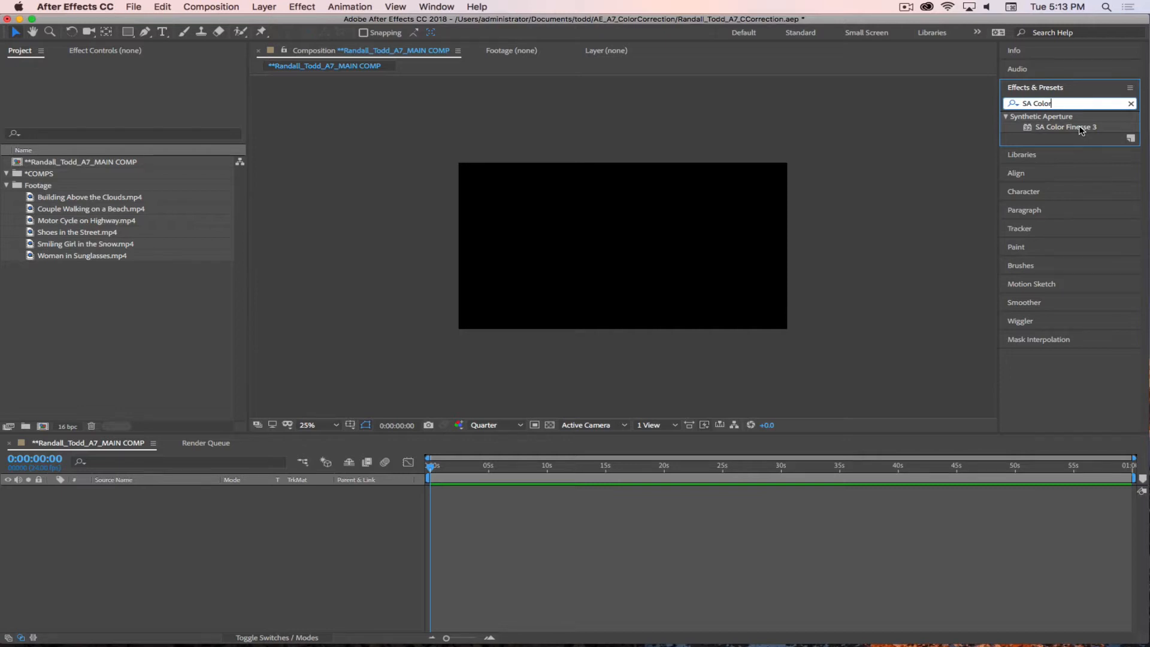
click(907, 7)
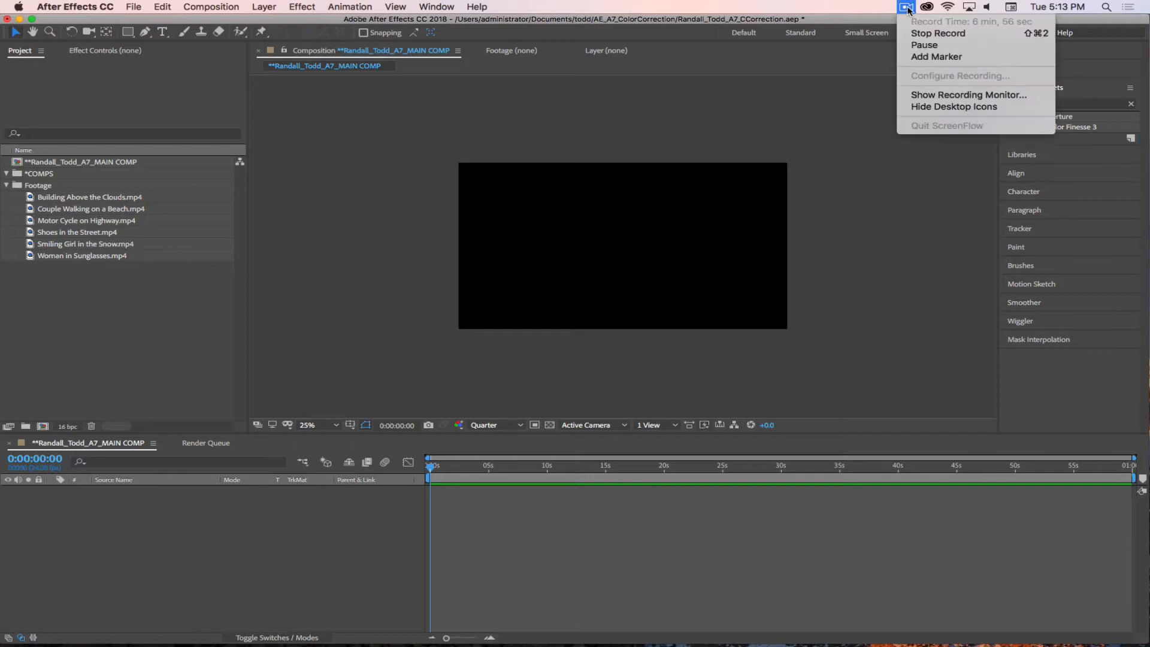
click(922, 45)
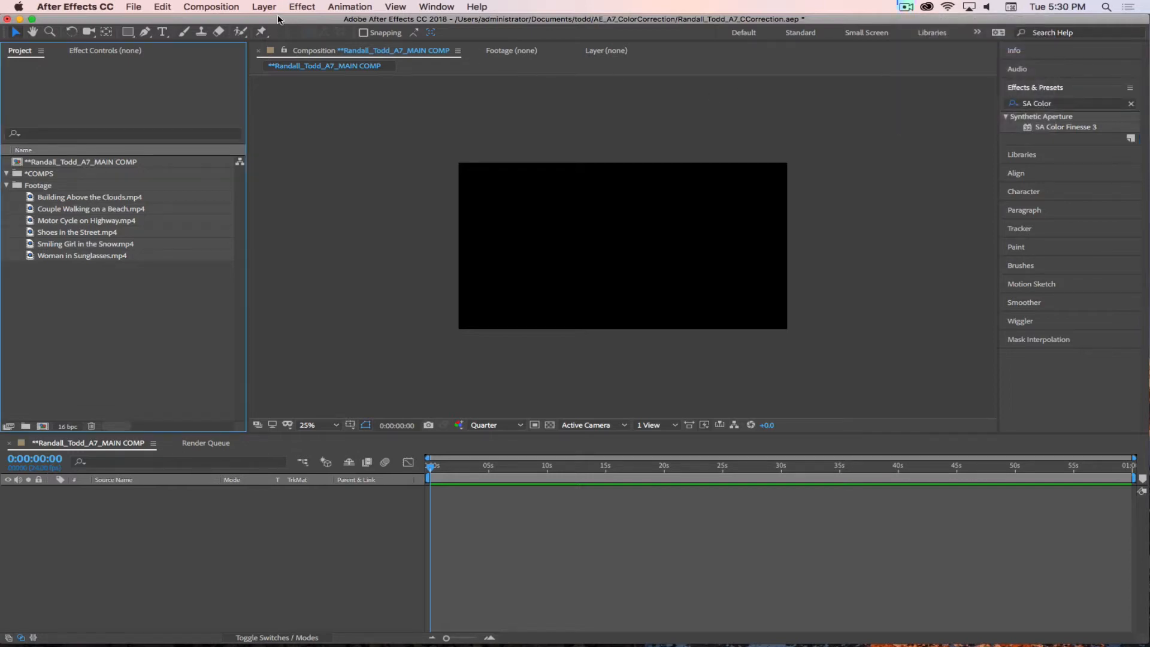
Step: Save the After Effects project
key(super+s)
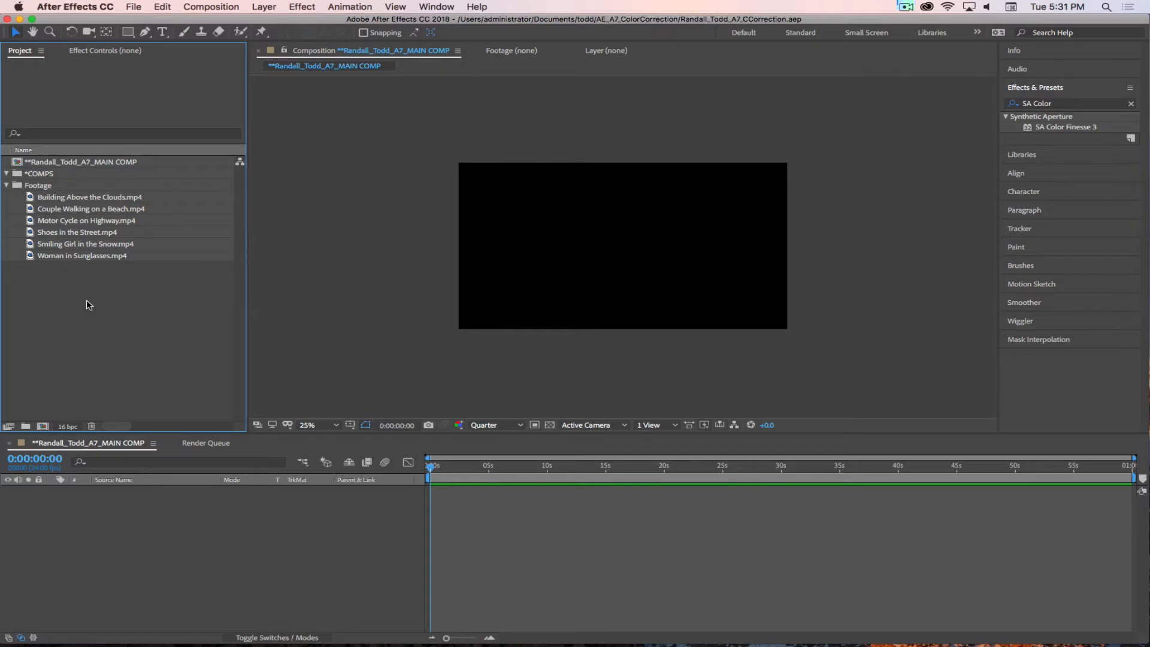
Step: Preview Building Above the Clouds.mp4 in the footage viewer, fitted up to 100%, and examine it in the maximized view
double_click(33, 197)
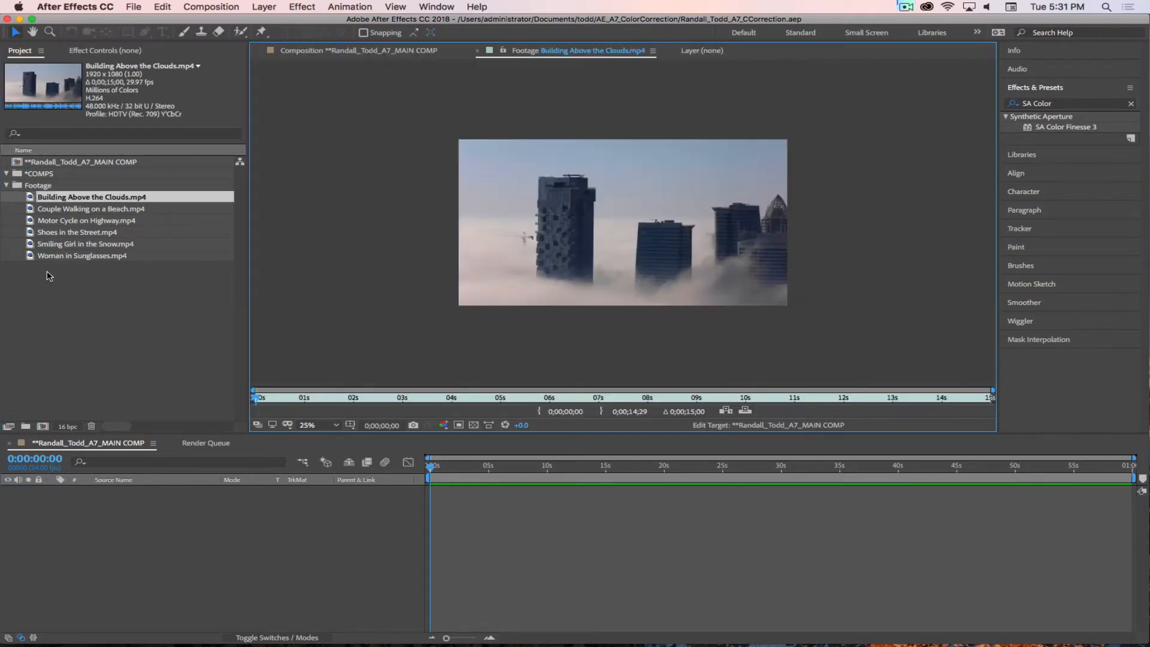
click(318, 425)
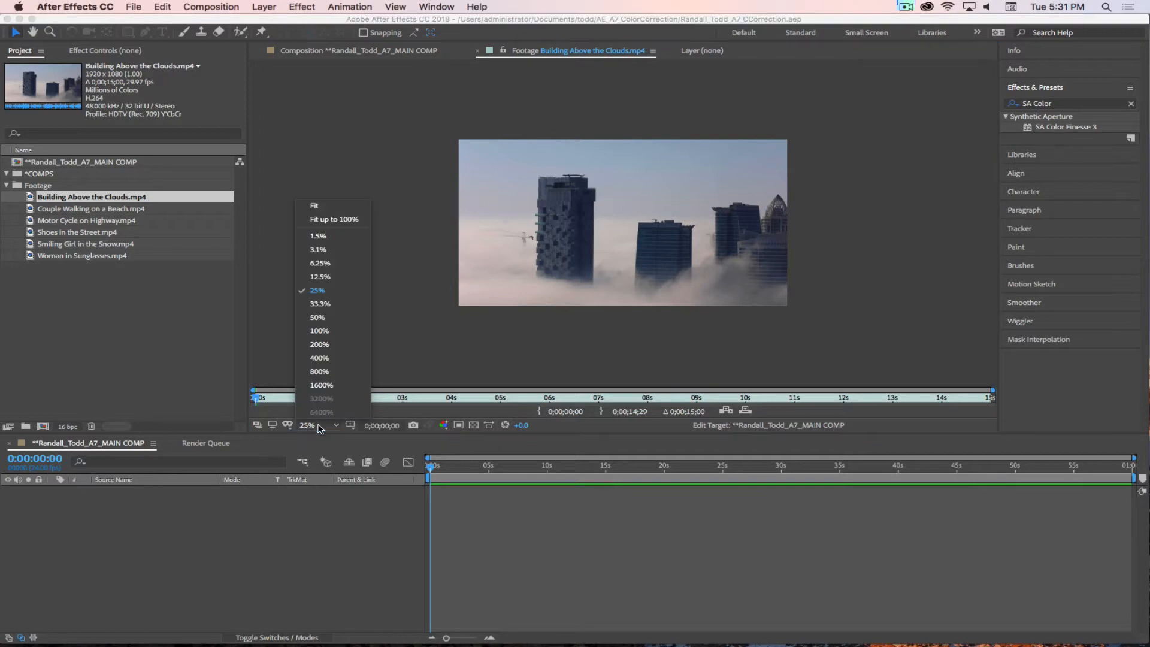
click(329, 220)
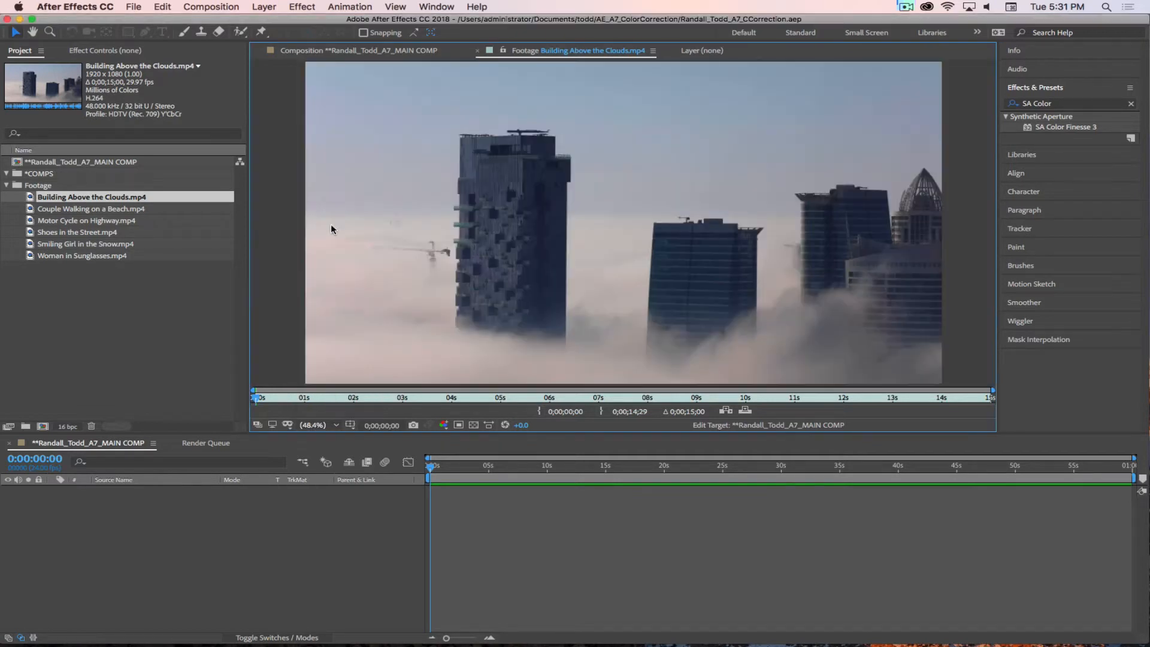
key(grave)
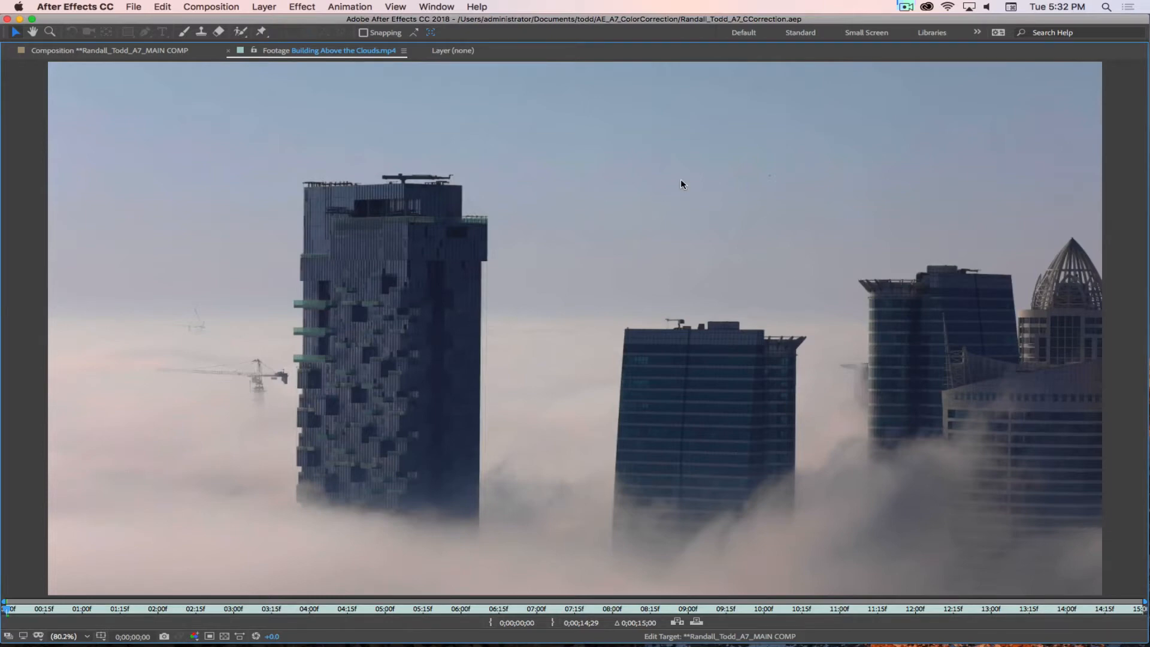
key(grave)
Step: Preview Couple Walking on a Beach.mp4 in the maximized footage viewer, scrubbing from the start to about 0:00:19:15
click(104, 209)
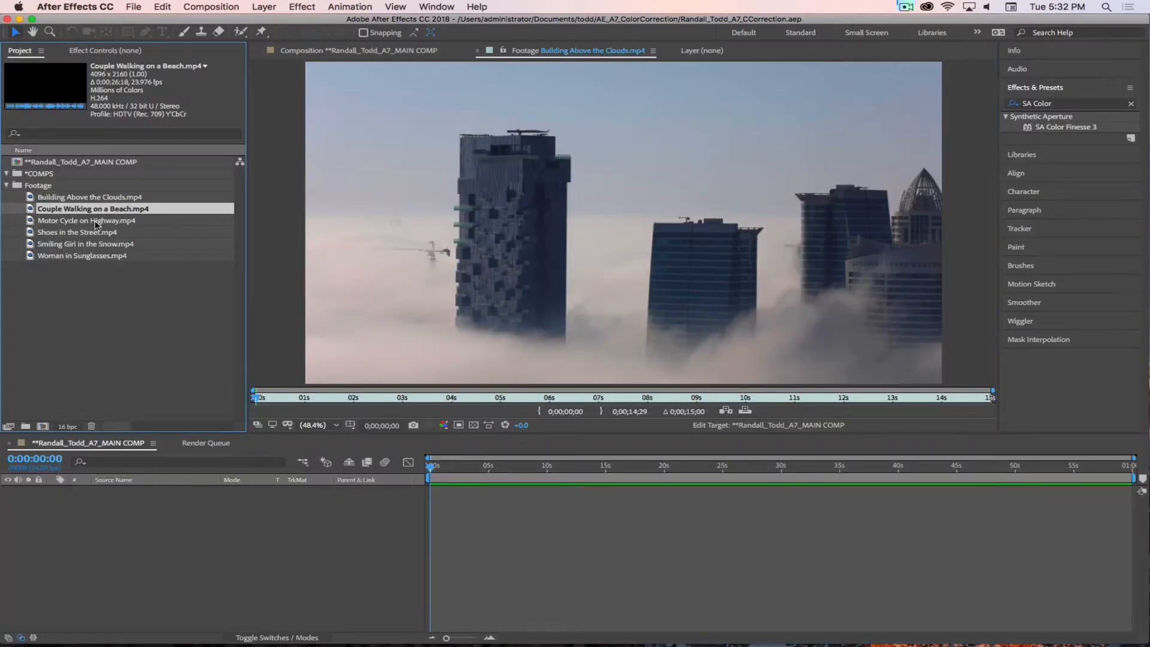
double_click(35, 209)
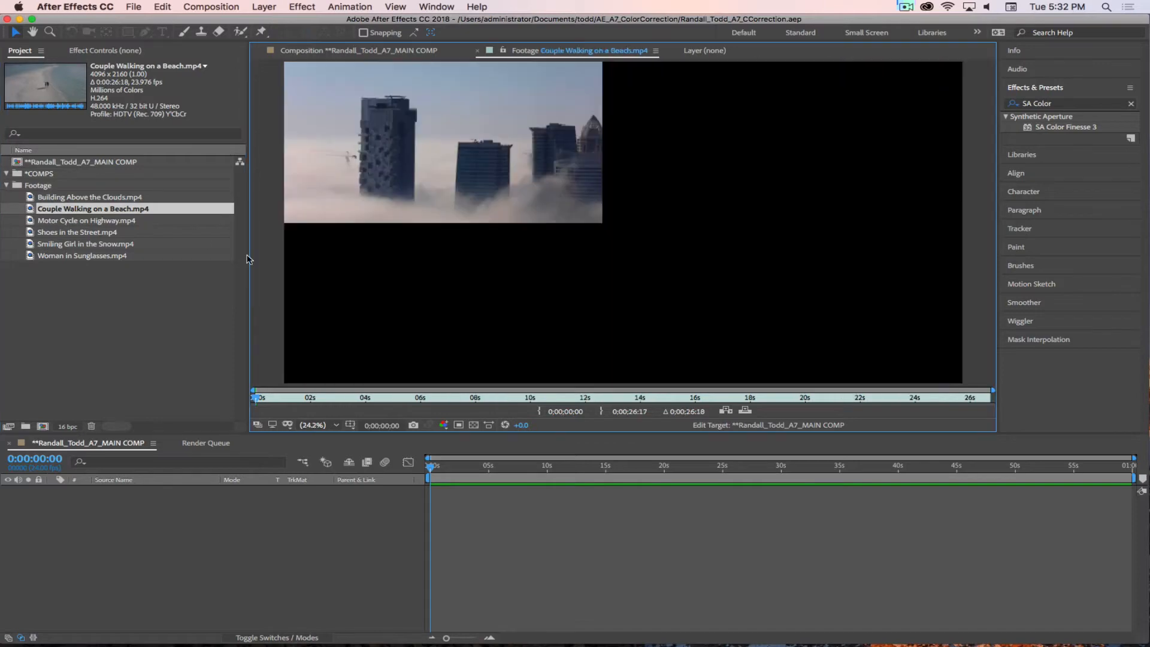
key(grave)
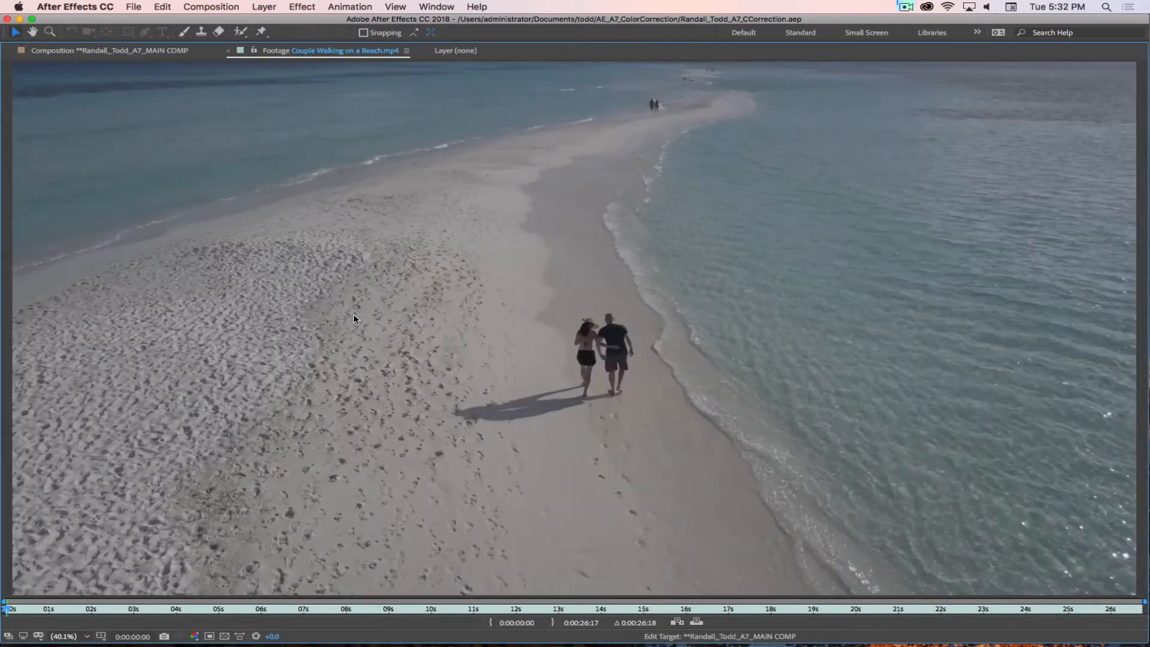
drag(36, 610, 841, 596)
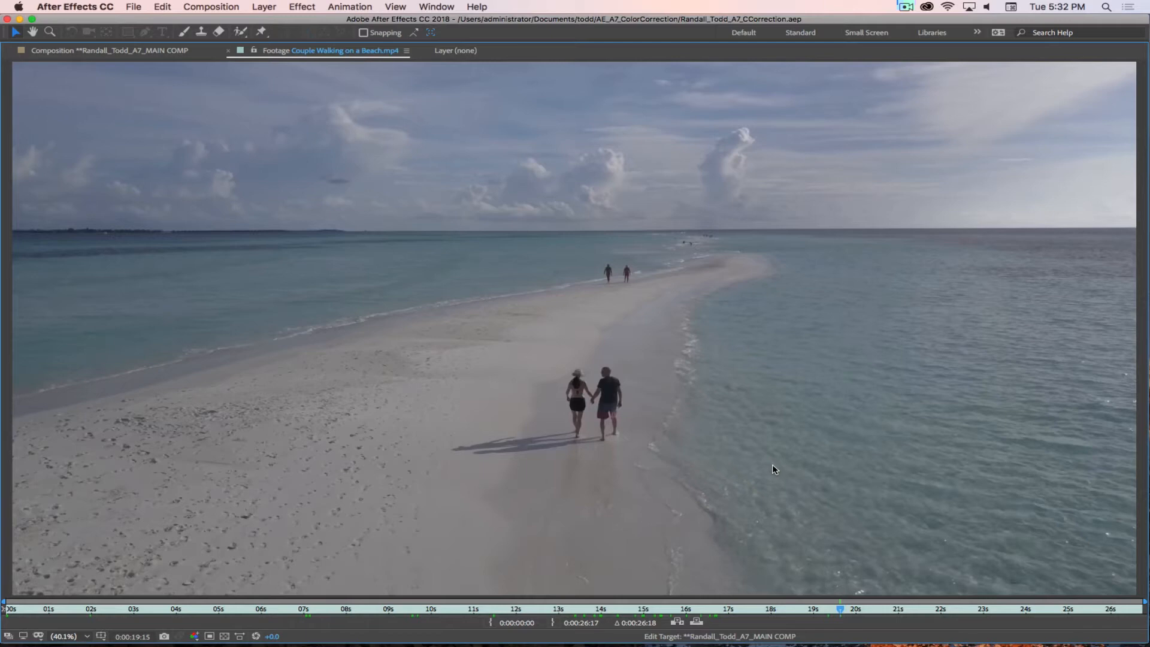
key(grave)
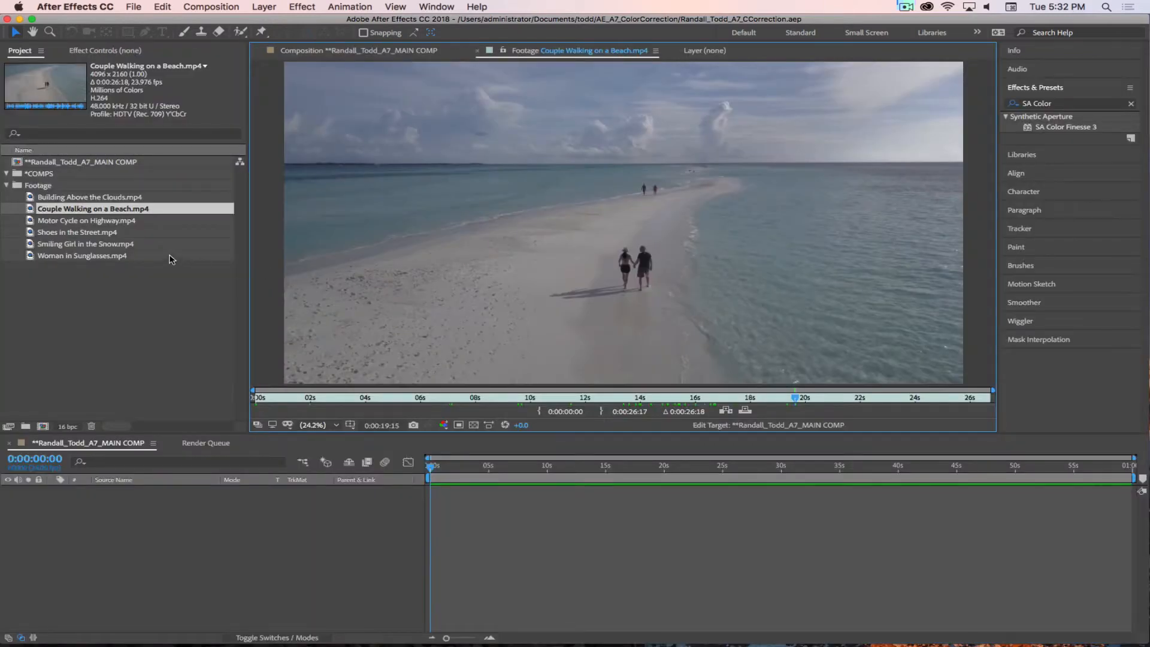
Step: Open Motor Cycle on Highway.mp4 in the footage viewer, scrub through it and return to its first frame
click(116, 283)
double_click(31, 222)
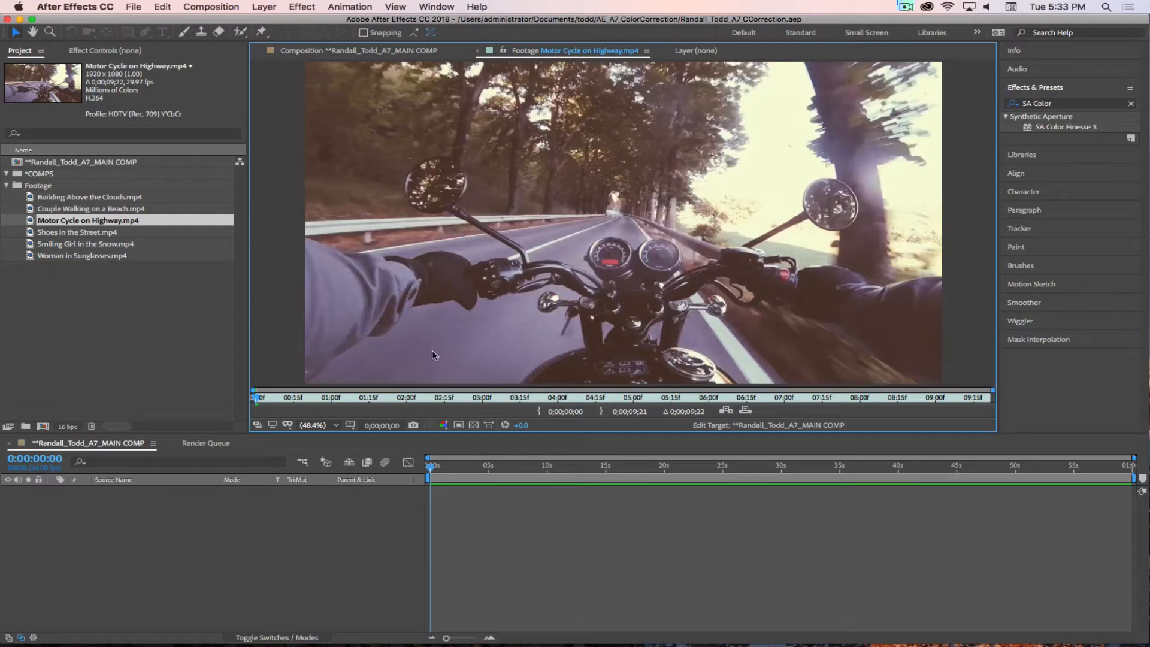
drag(292, 399, 219, 394)
Step: Open Shoes in the Street.mp4 in the footage viewer and scrub through the clip
click(90, 314)
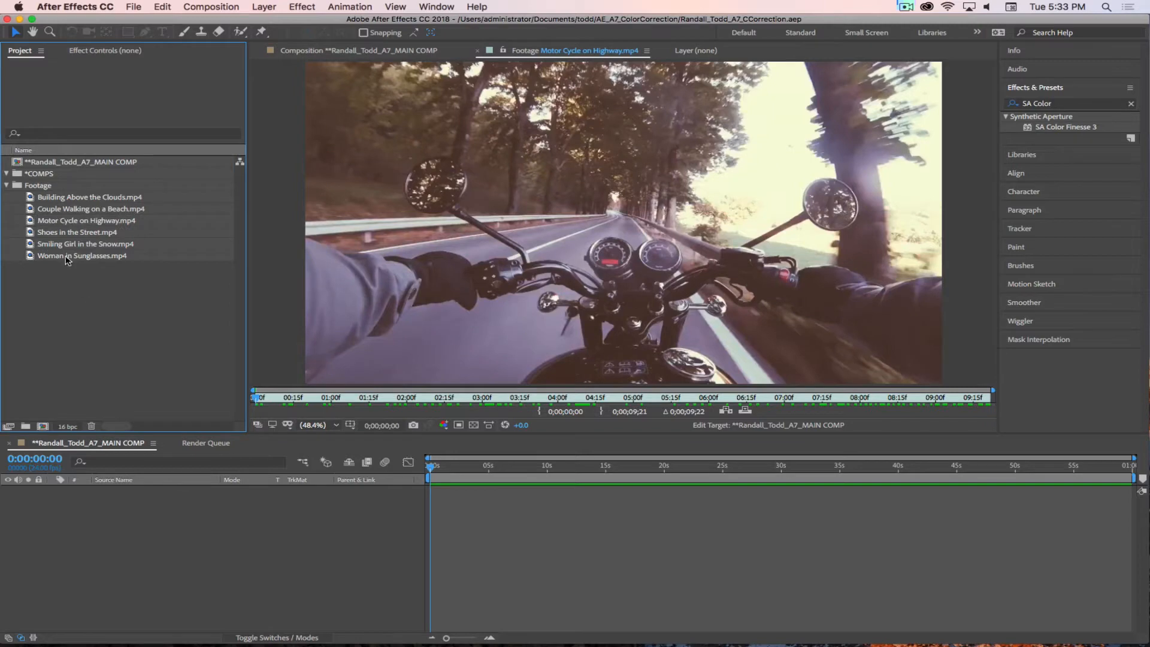
double_click(34, 234)
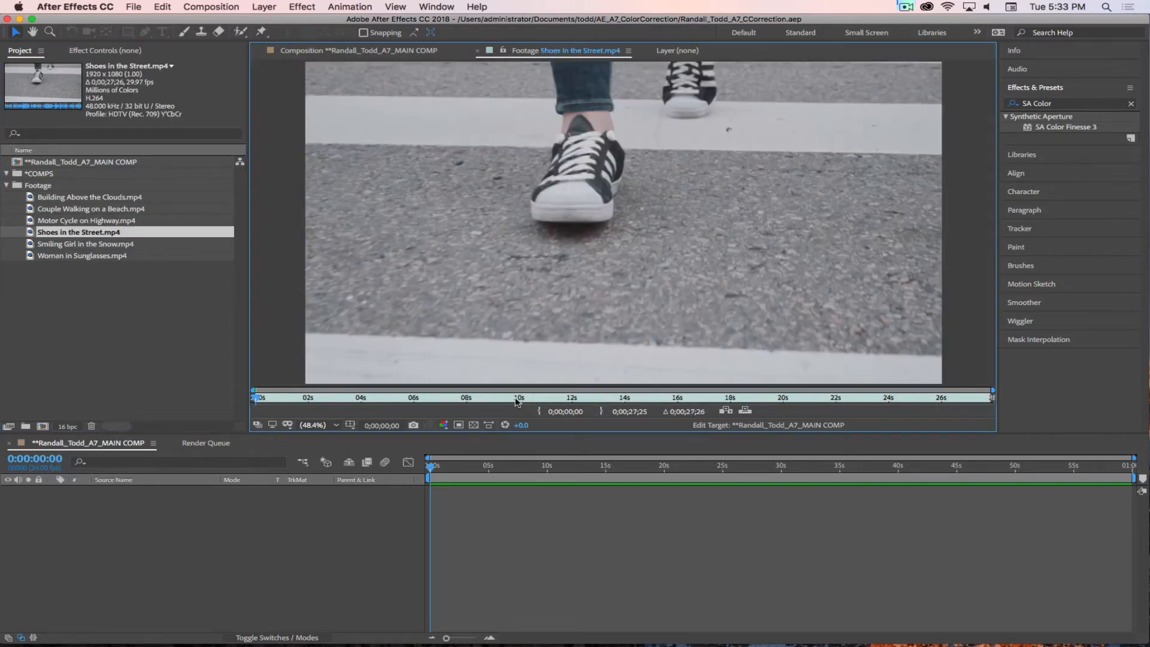
drag(287, 398, 429, 404)
drag(436, 405, 723, 411)
Step: Preview Smiling Girl in the Snow.mp4 and Woman in Sunglasses.mp4 in the footage viewer, scrubbing through each clip
double_click(31, 245)
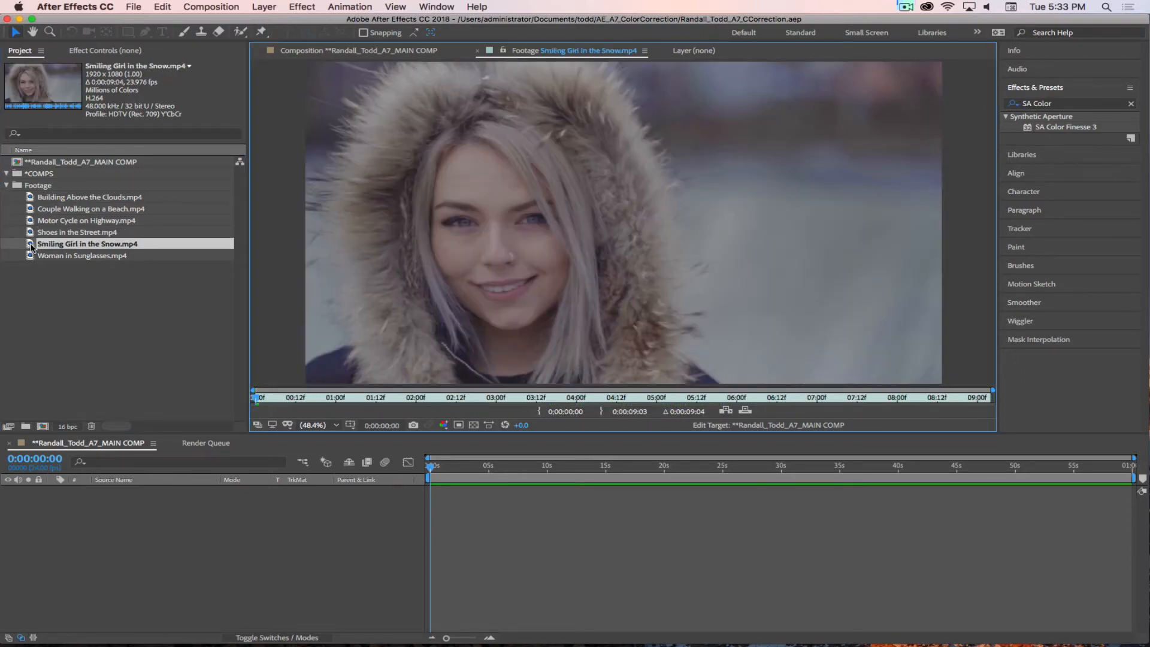
mouse_move(263, 397)
mouse_down()
mouse_move(935, 400)
mouse_move(253, 401)
mouse_up()
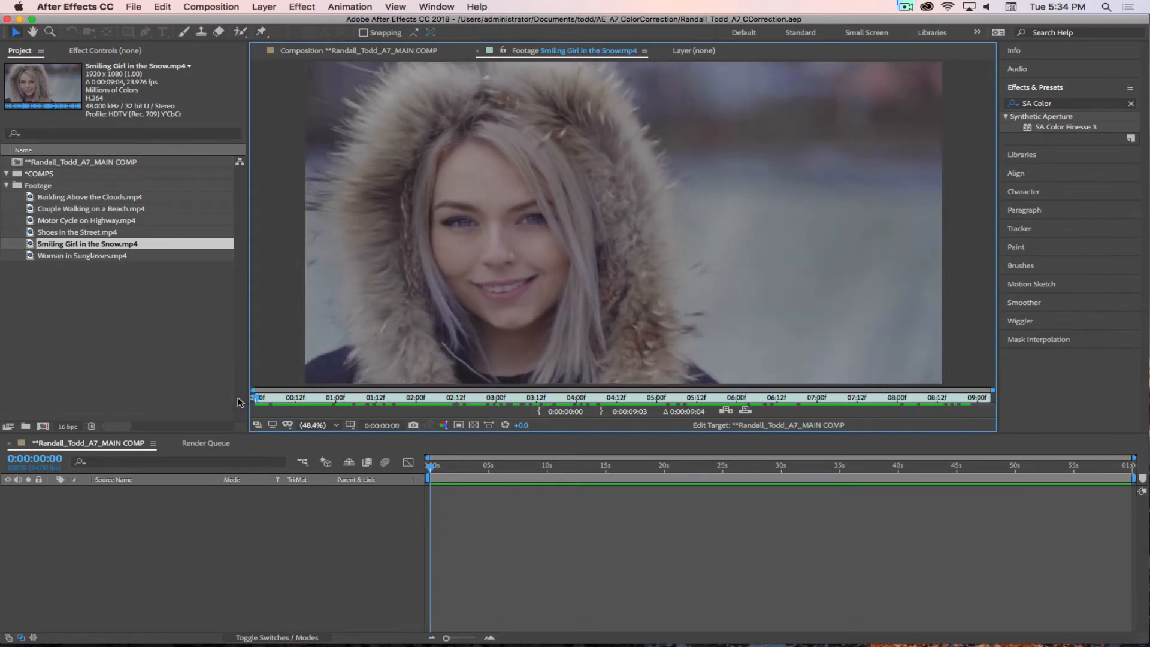
click(86, 308)
double_click(29, 258)
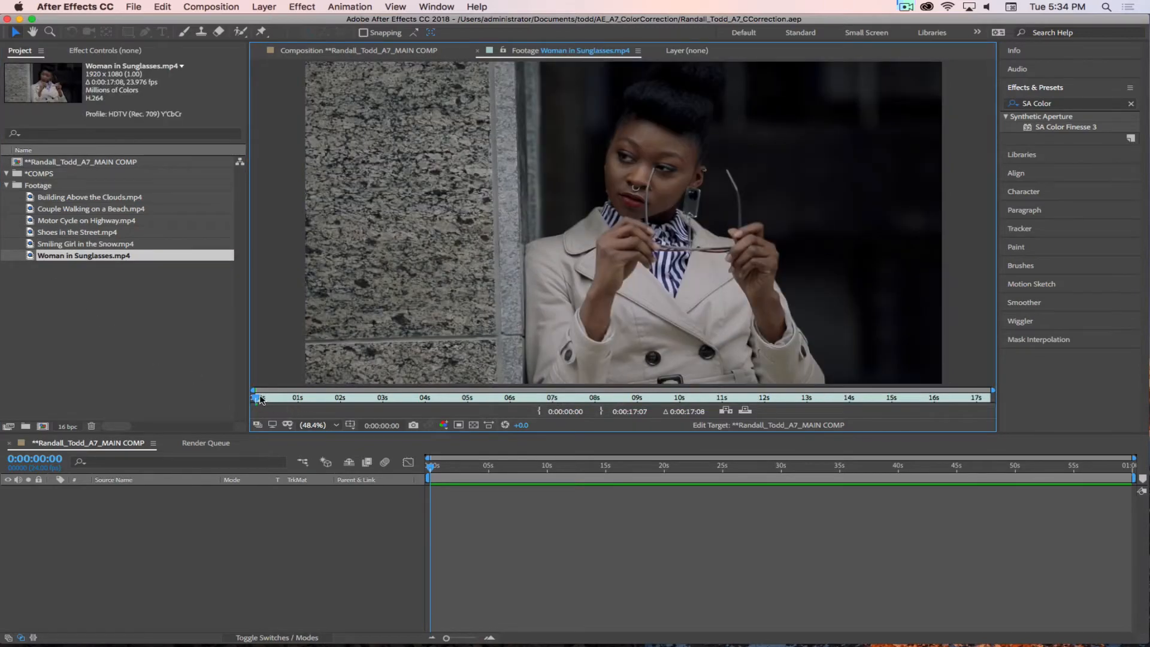
drag(260, 399, 339, 404)
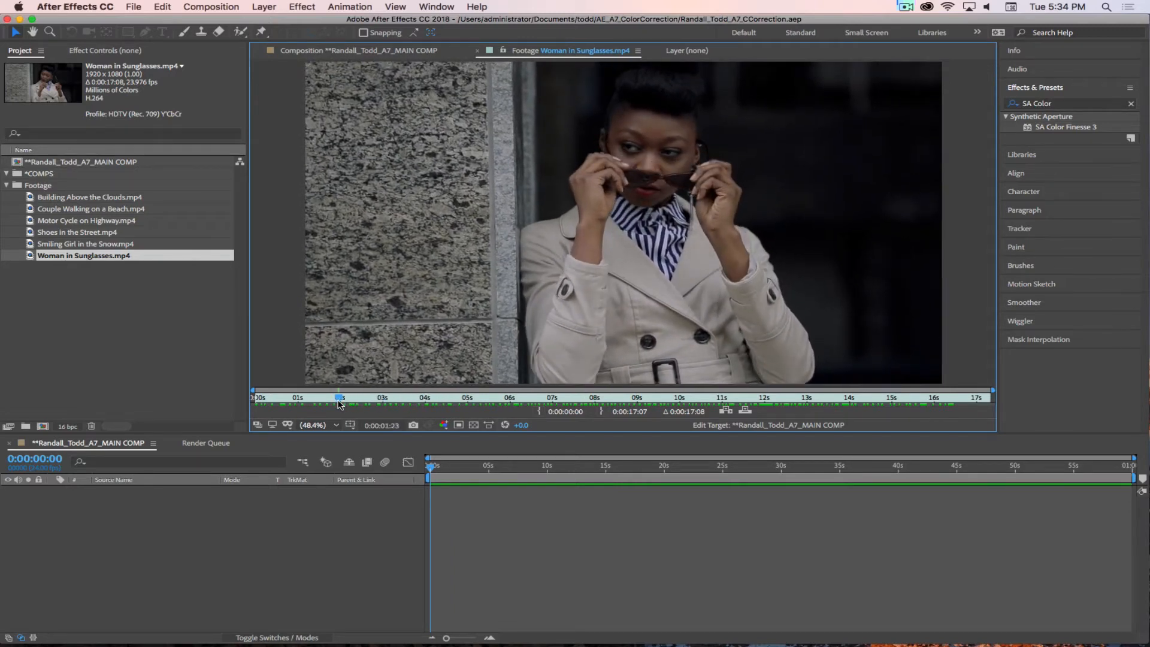
Step: Set the out point of Building Above the Clouds.mp4 to 0;00;10;00 in the footage viewer and return to the clip's first frame
click(90, 341)
double_click(31, 198)
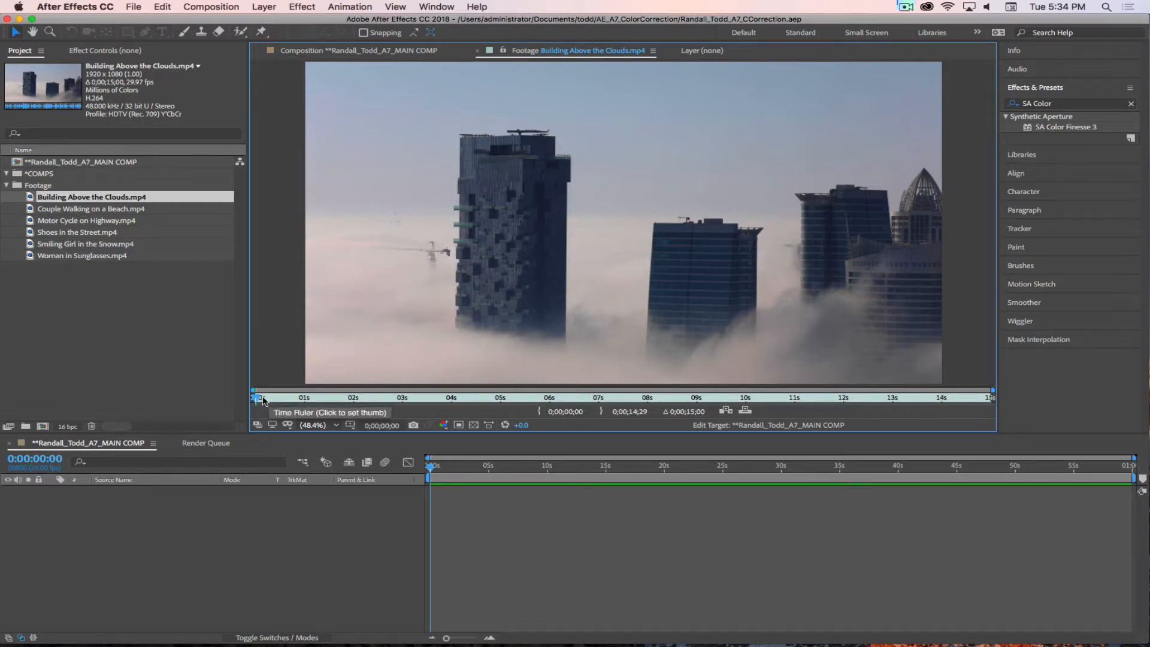
drag(305, 400, 746, 417)
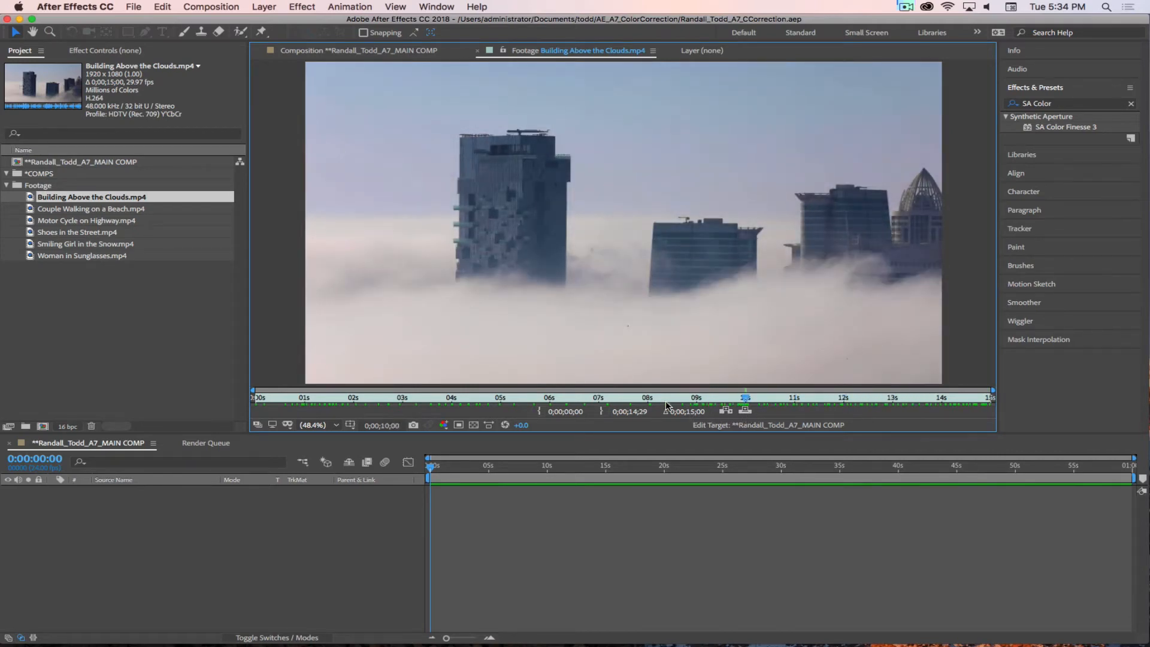
click(745, 413)
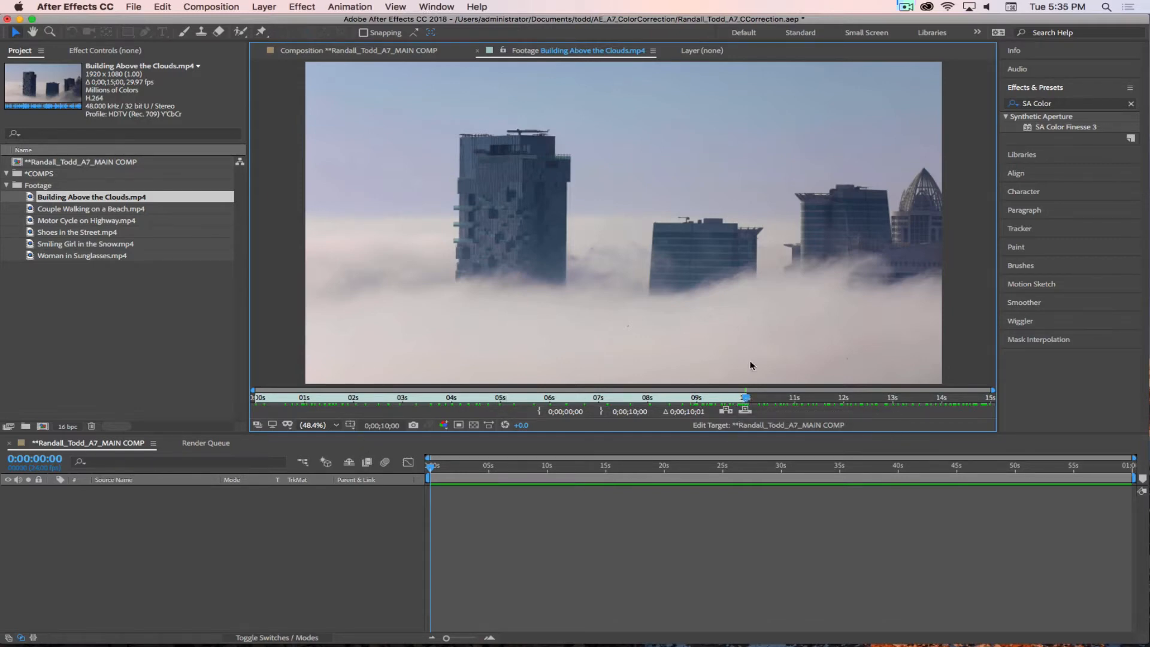
drag(746, 398, 225, 393)
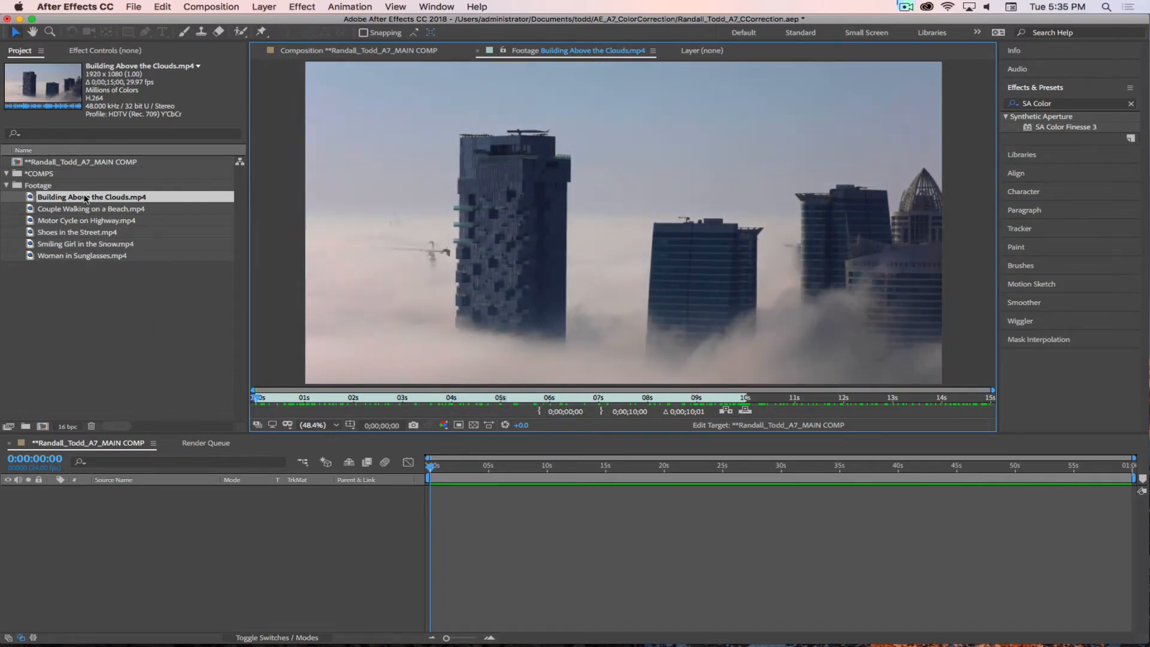
Step: Create a new composition from the trimmed Building Above the Clouds.mp4 footage
click(32, 199)
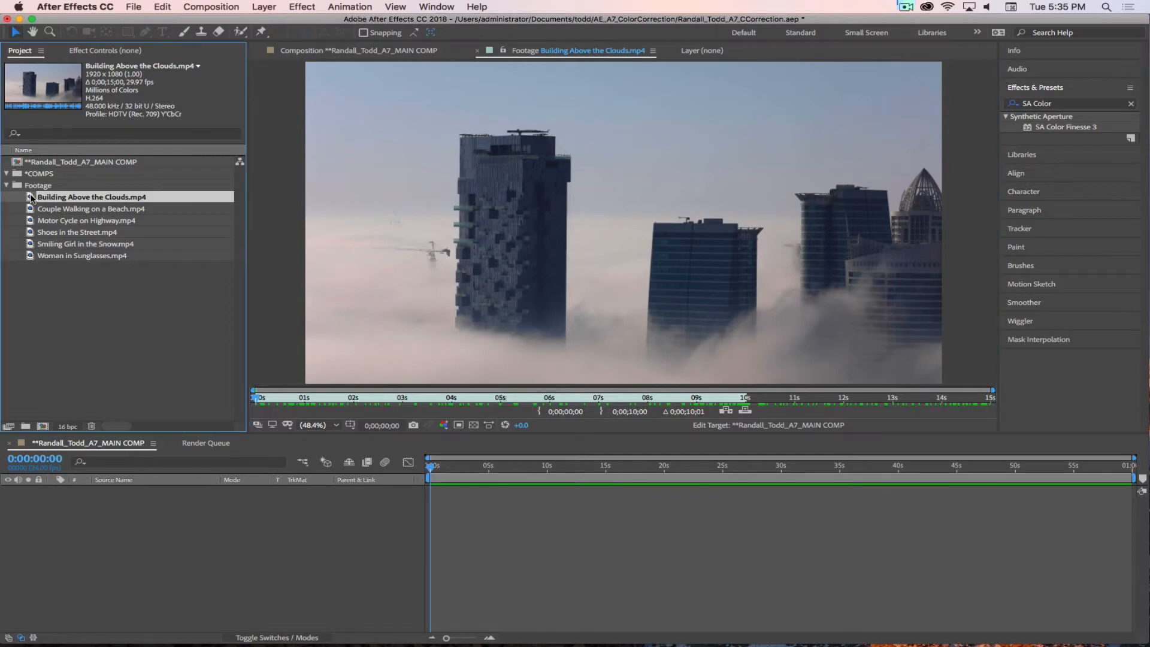
drag(32, 199, 43, 428)
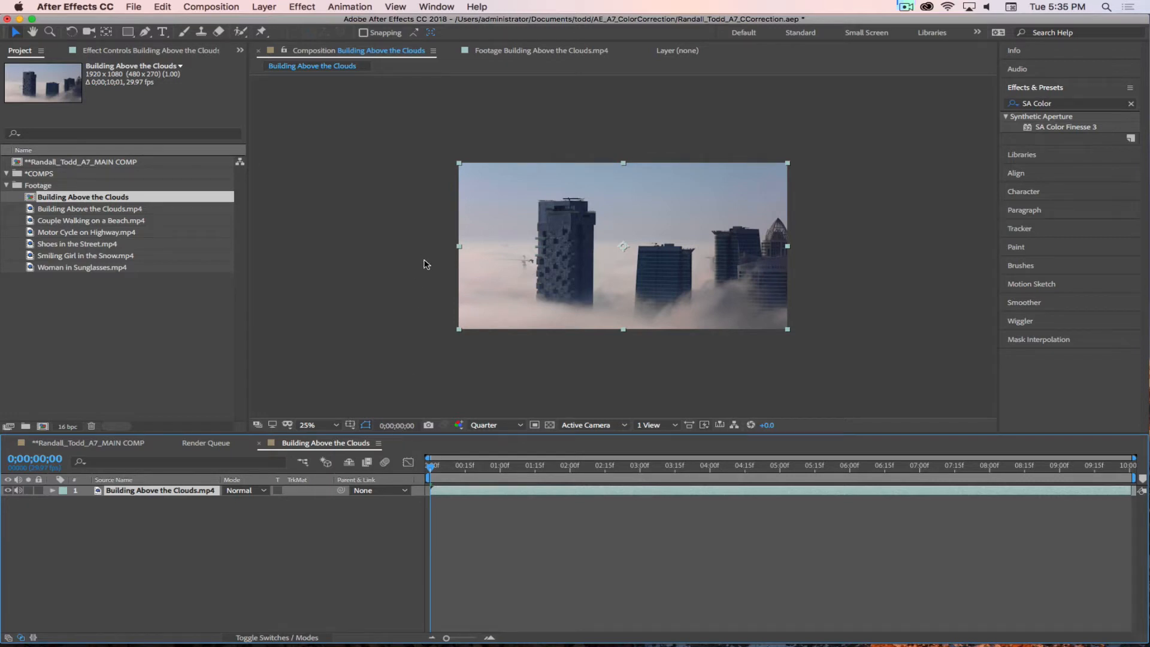
click(906, 8)
click(922, 53)
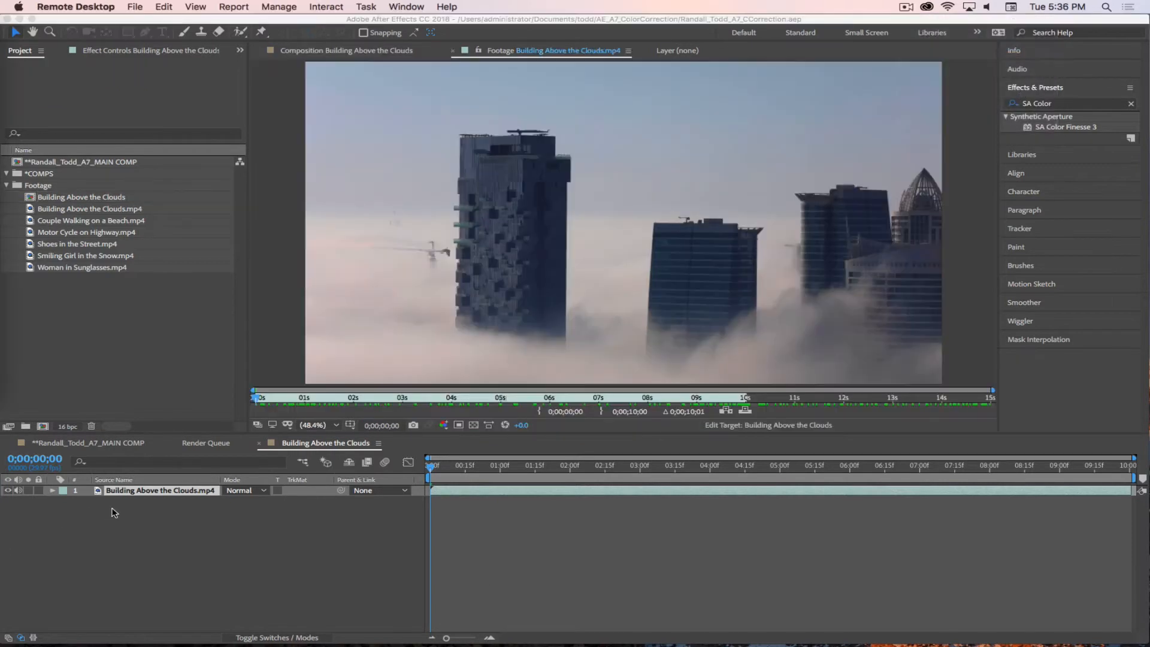
click(38, 463)
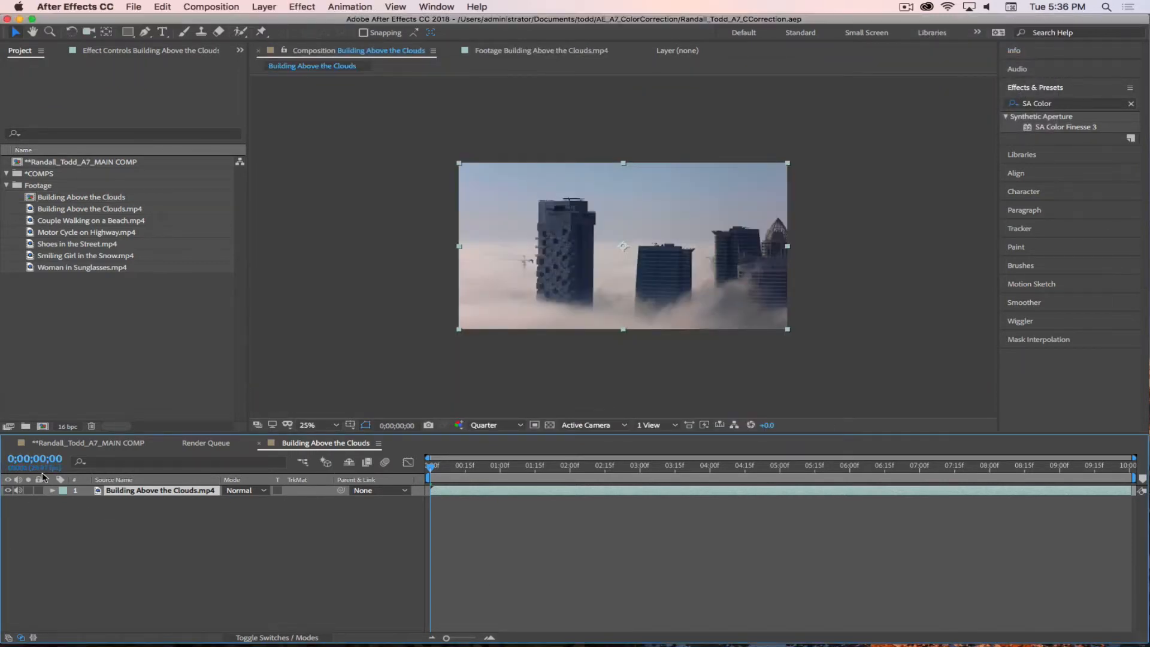
Step: Switch the Building Above the Clouds composition's time display from timecode to frame numbers and back to timecode
click(36, 460)
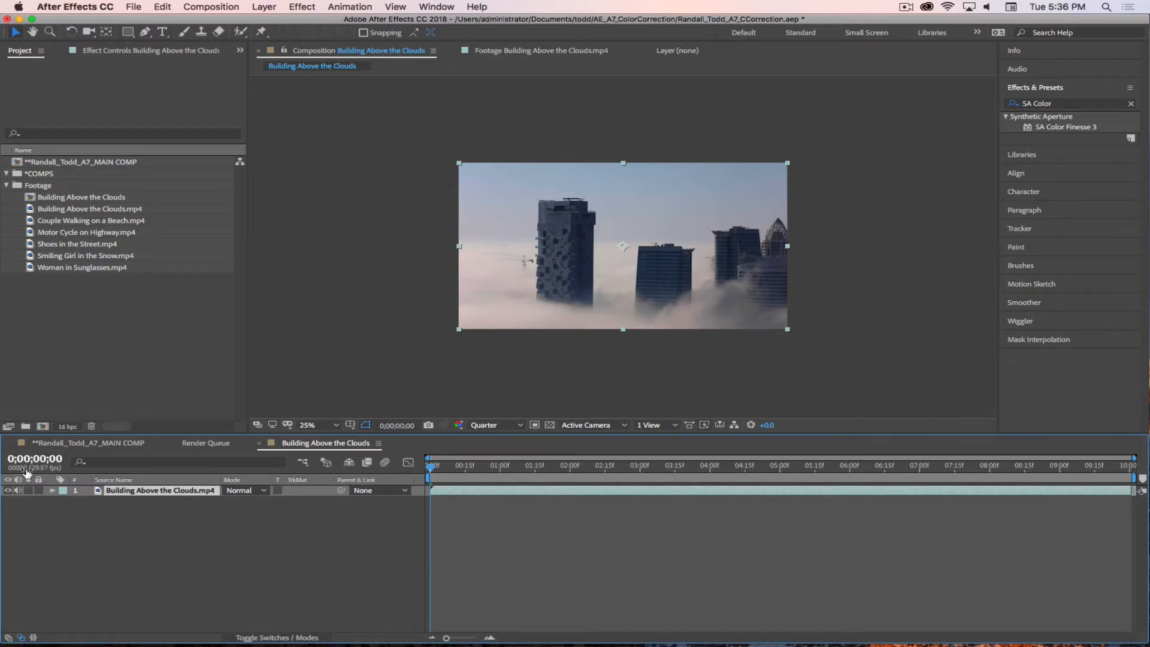
super+click(28, 471)
super+click(29, 471)
super+click(30, 471)
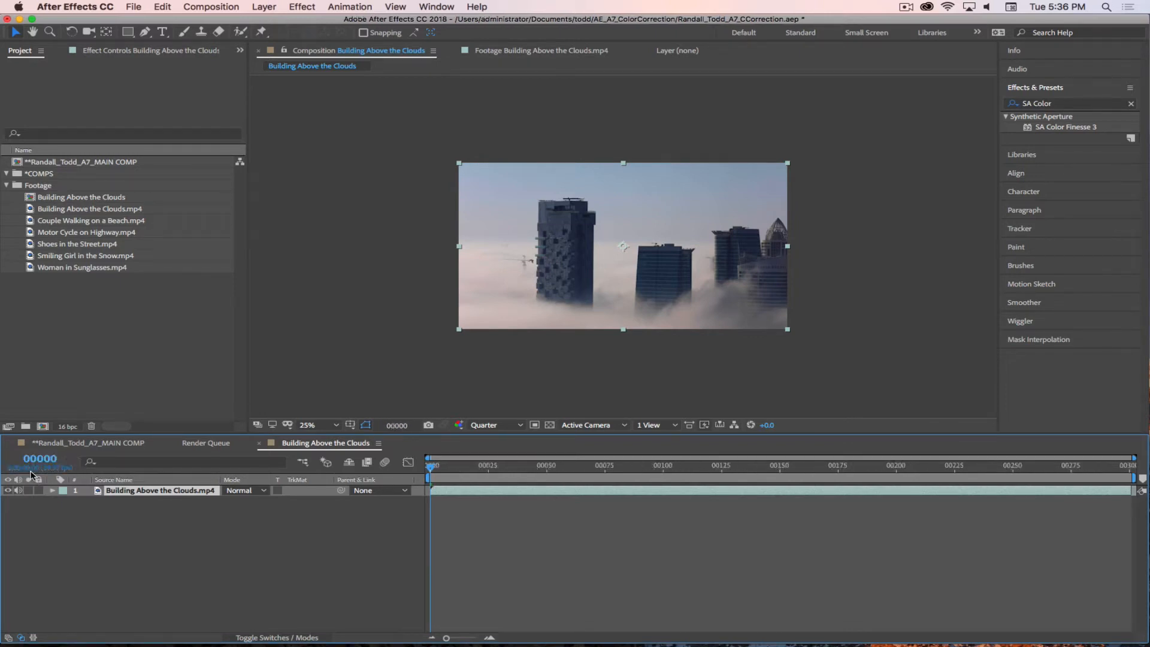
super+click(35, 472)
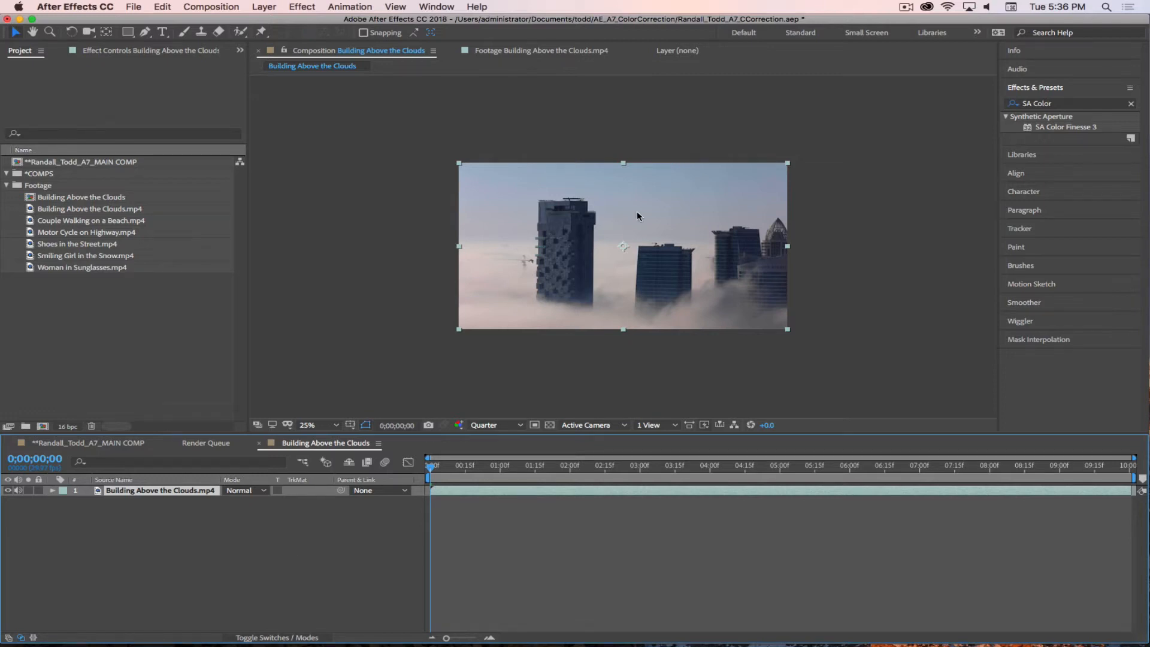
Step: Magnify the composition view to 50% and set its preview resolution to Full
scroll(638, 212, up, 2)
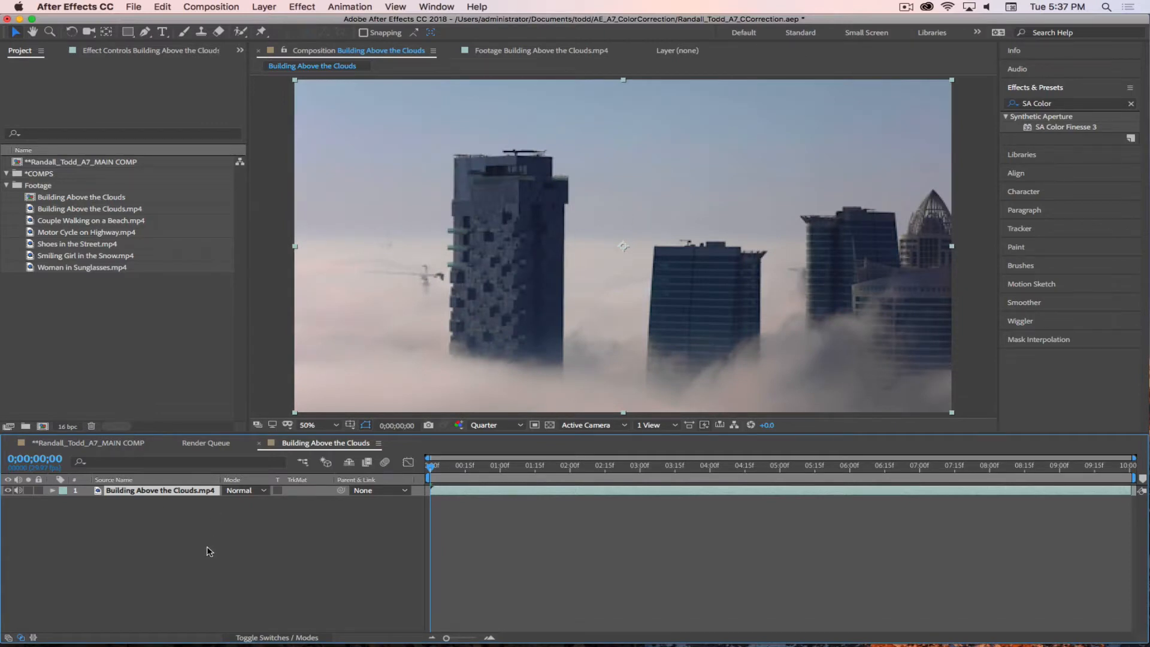
click(488, 425)
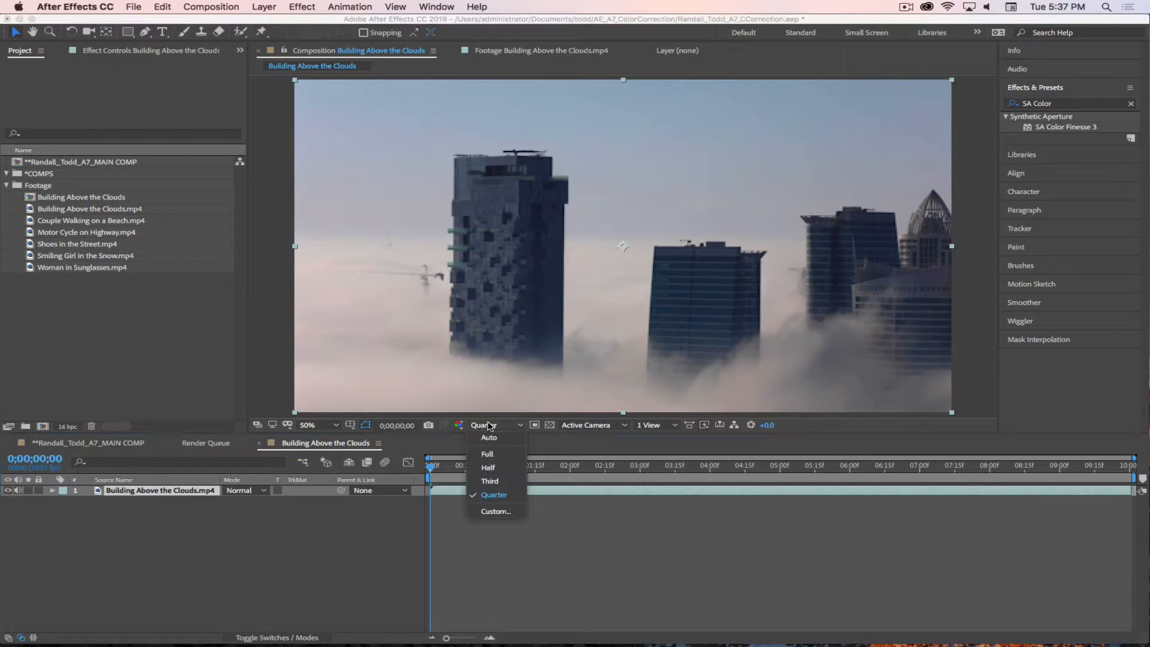
click(489, 453)
Step: Select the footage clips one by one to compare their frame size, frame rate and duration
click(71, 211)
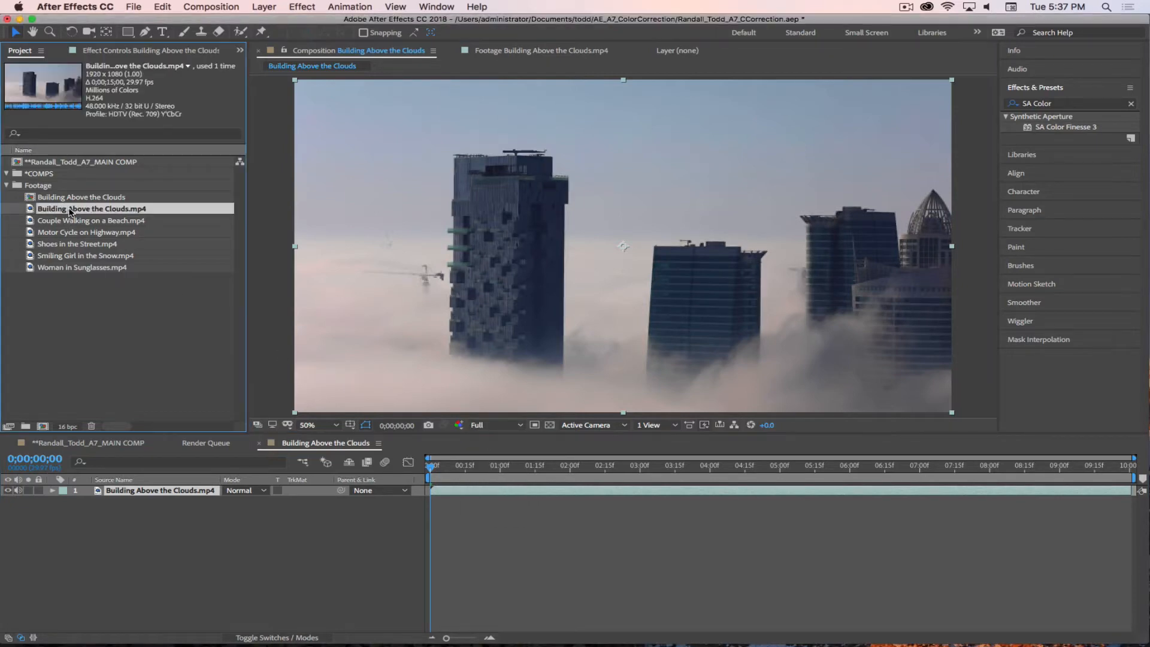
click(73, 221)
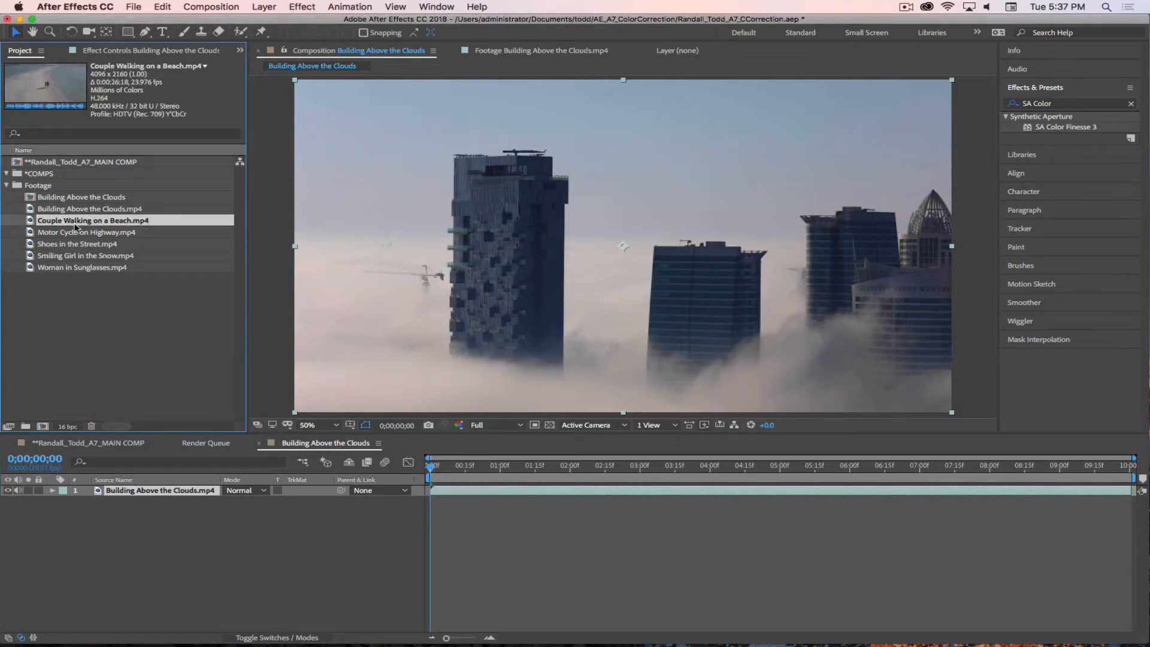
click(98, 212)
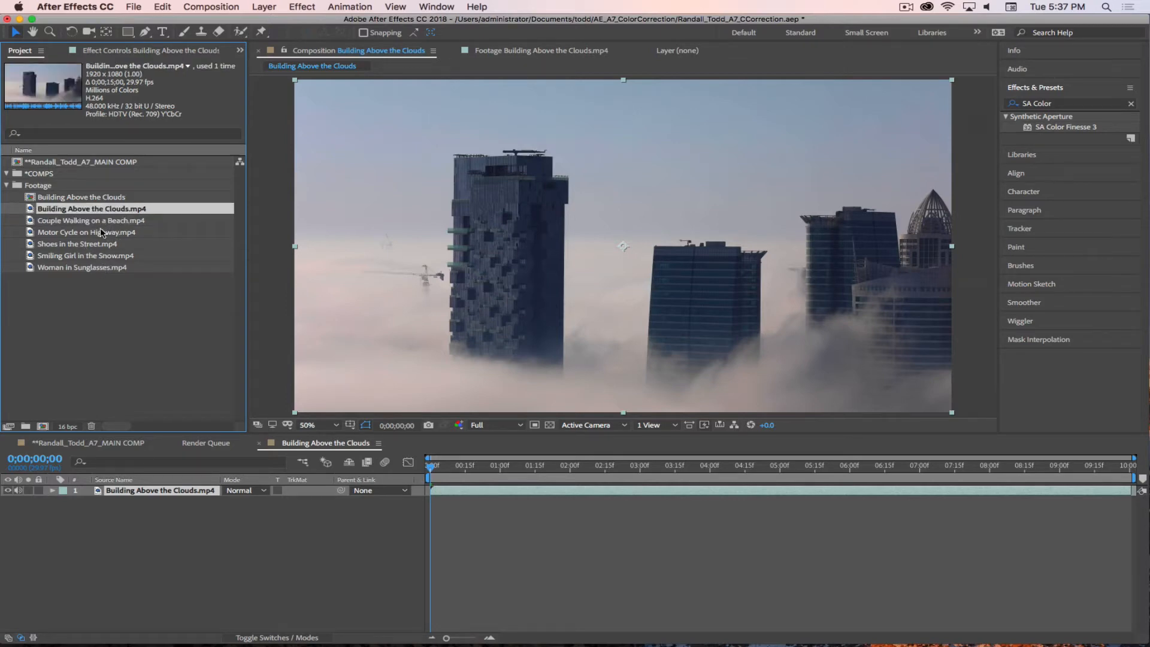
click(99, 221)
click(95, 233)
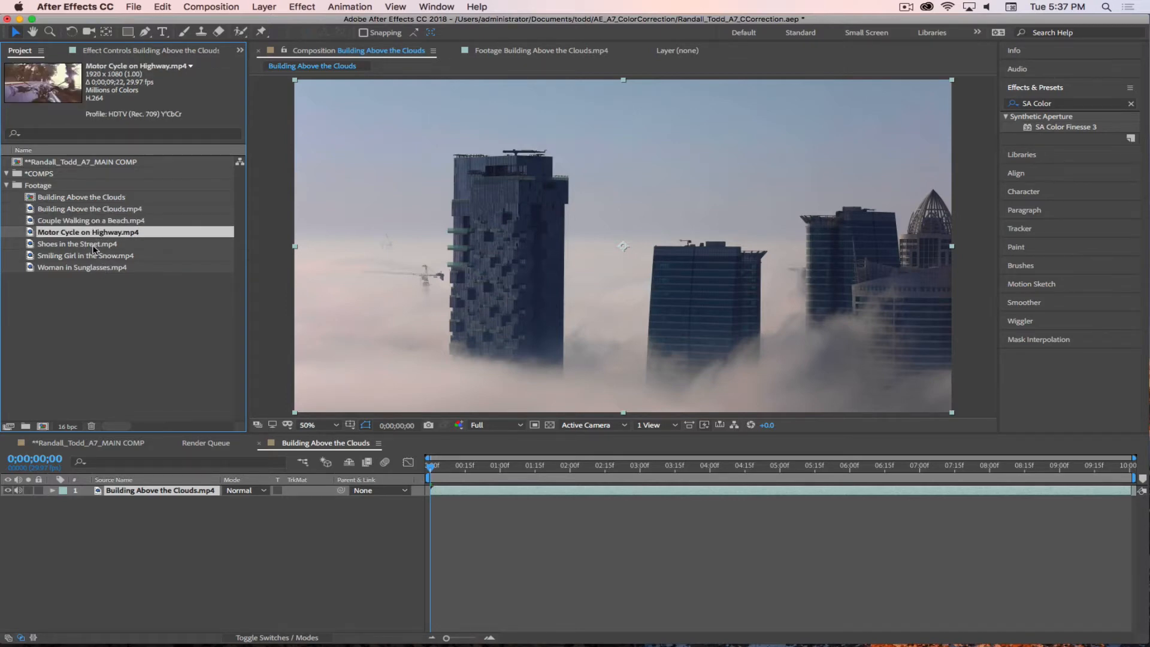
click(93, 246)
click(95, 257)
click(93, 271)
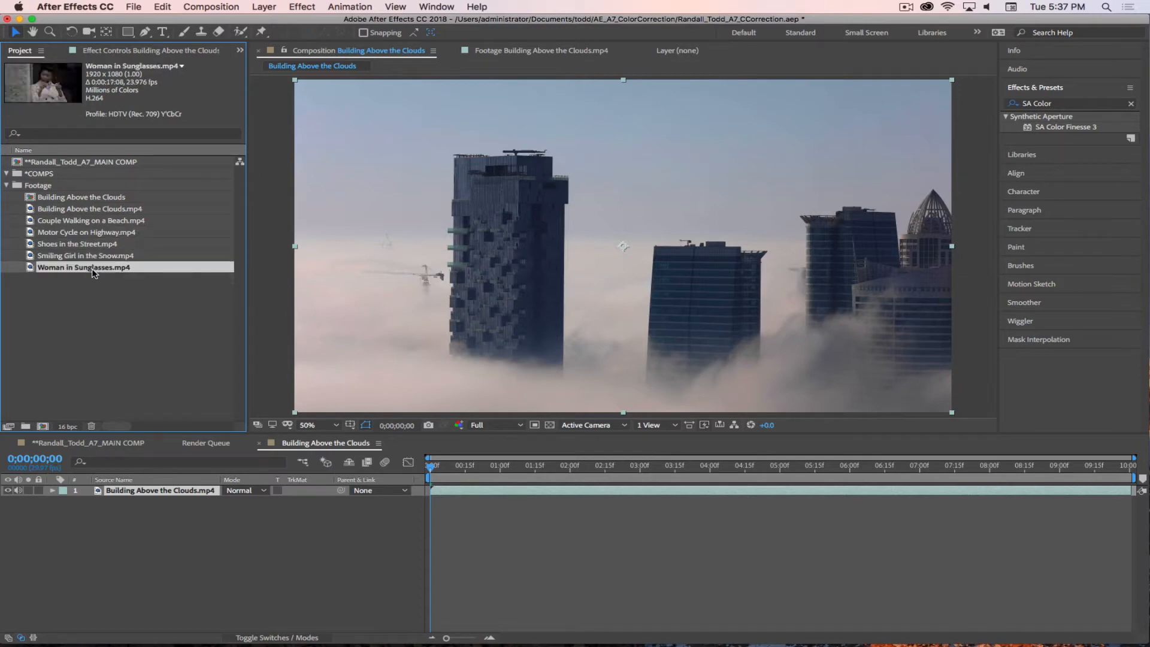
click(89, 246)
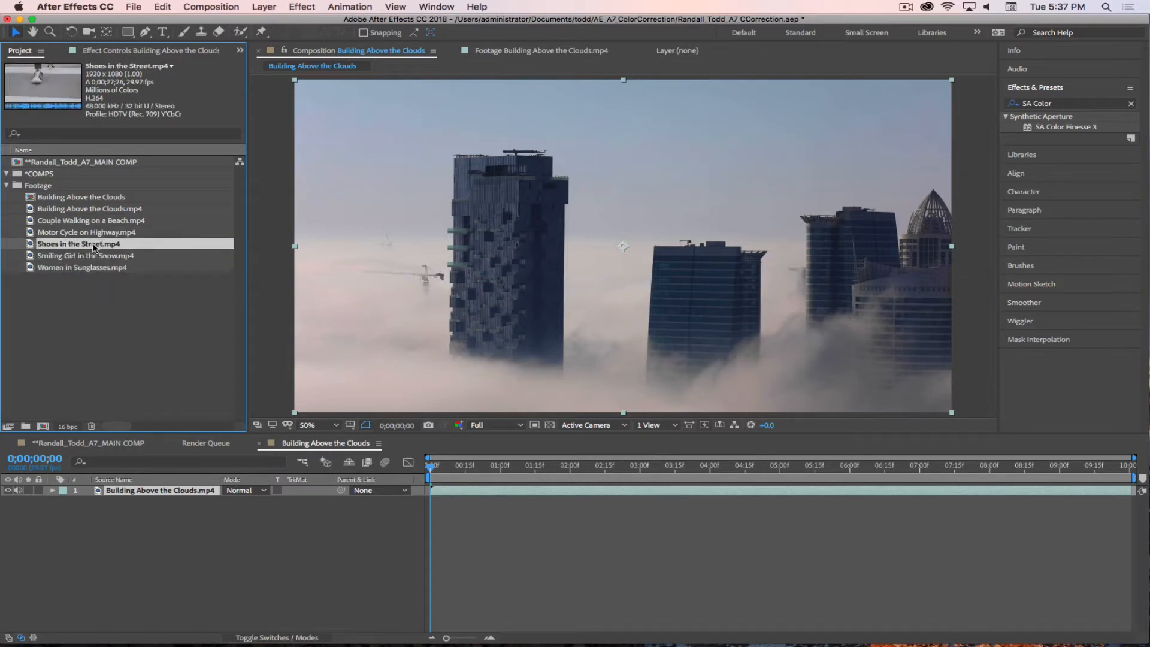
click(92, 232)
click(91, 220)
click(78, 209)
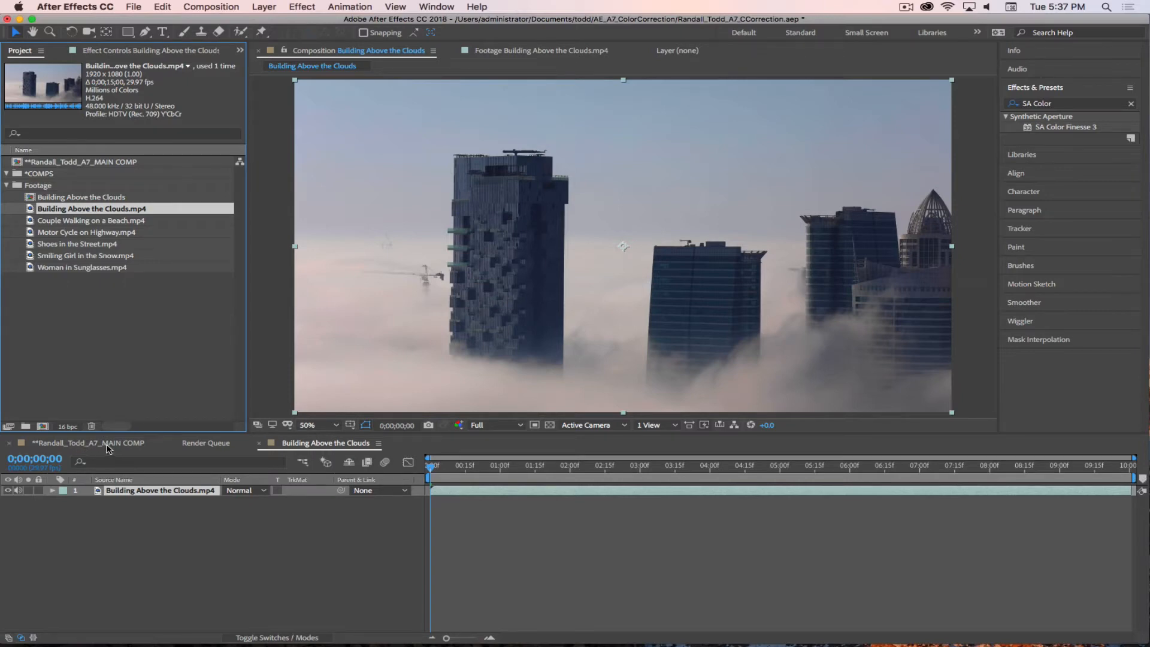
Step: Deselect the Building Above the Clouds.mp4 layer and save the project
click(245, 578)
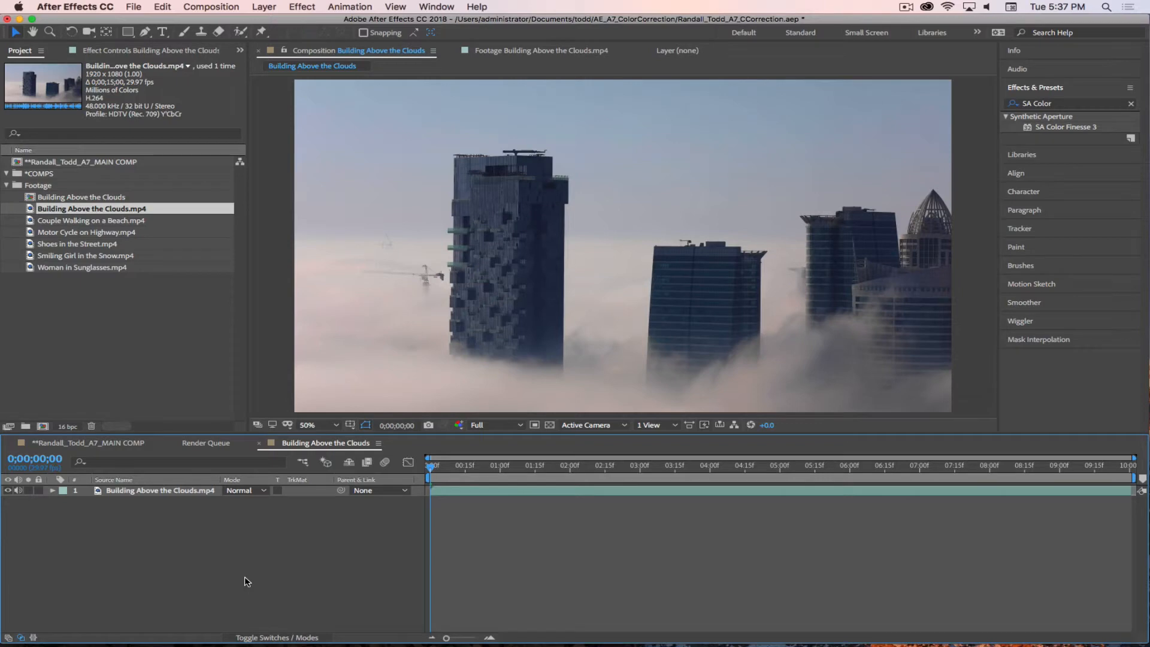
key(super+s)
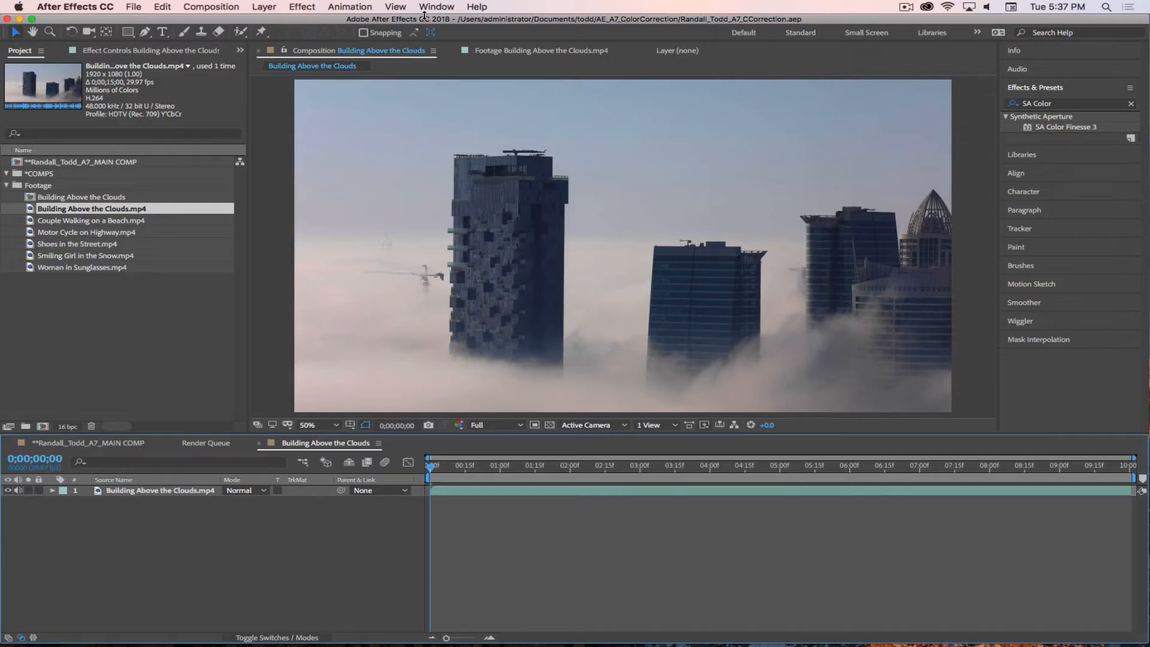
Step: Switch to the Color workspace and display the project's item list beside the Lumetri Scopes
click(444, 11)
mouse_move(444, 24)
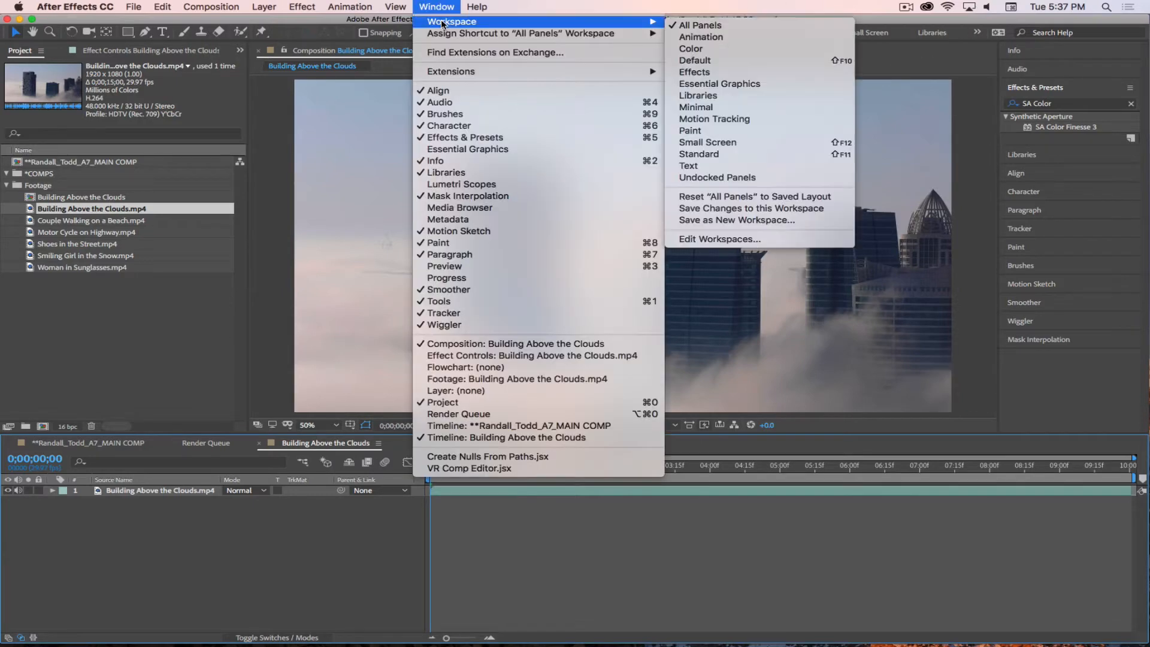
click(693, 52)
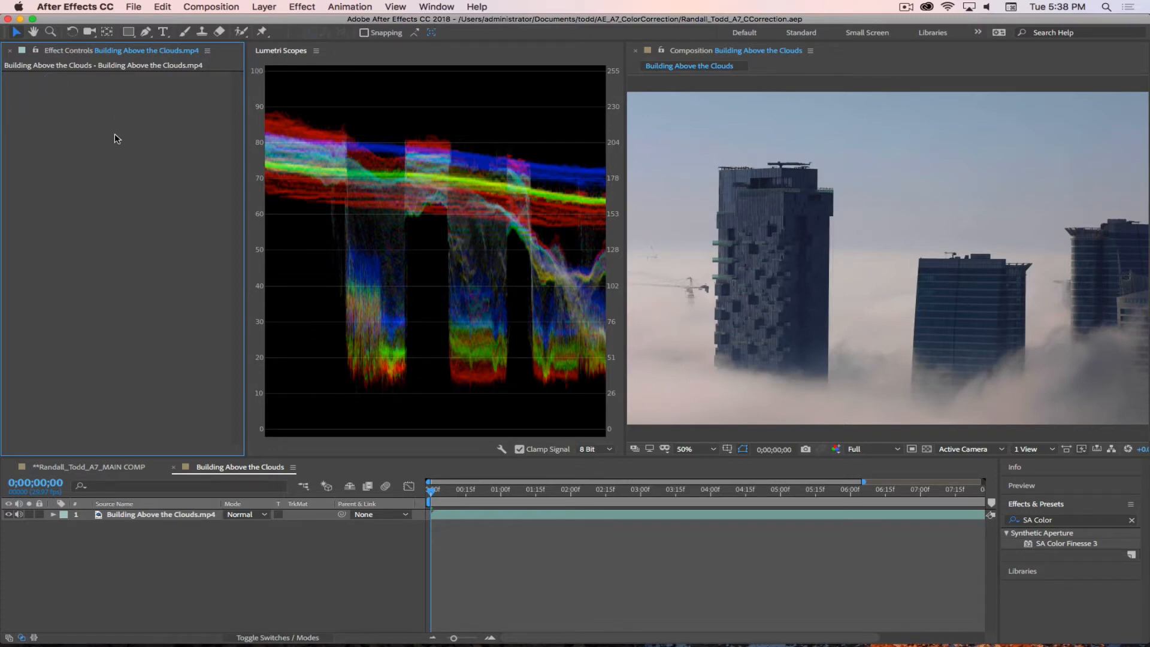
key(super+0)
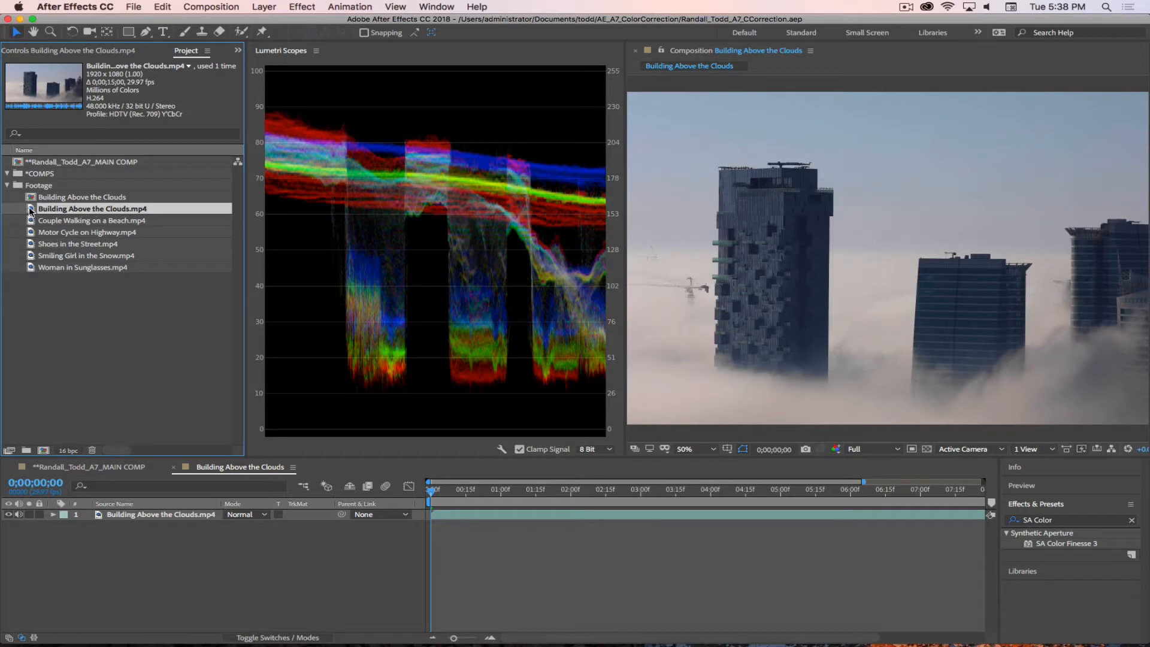
Step: Try to move Building Above the Clouds.mp4 into the *COMPS folder, and undo the move
drag(31, 211, 37, 174)
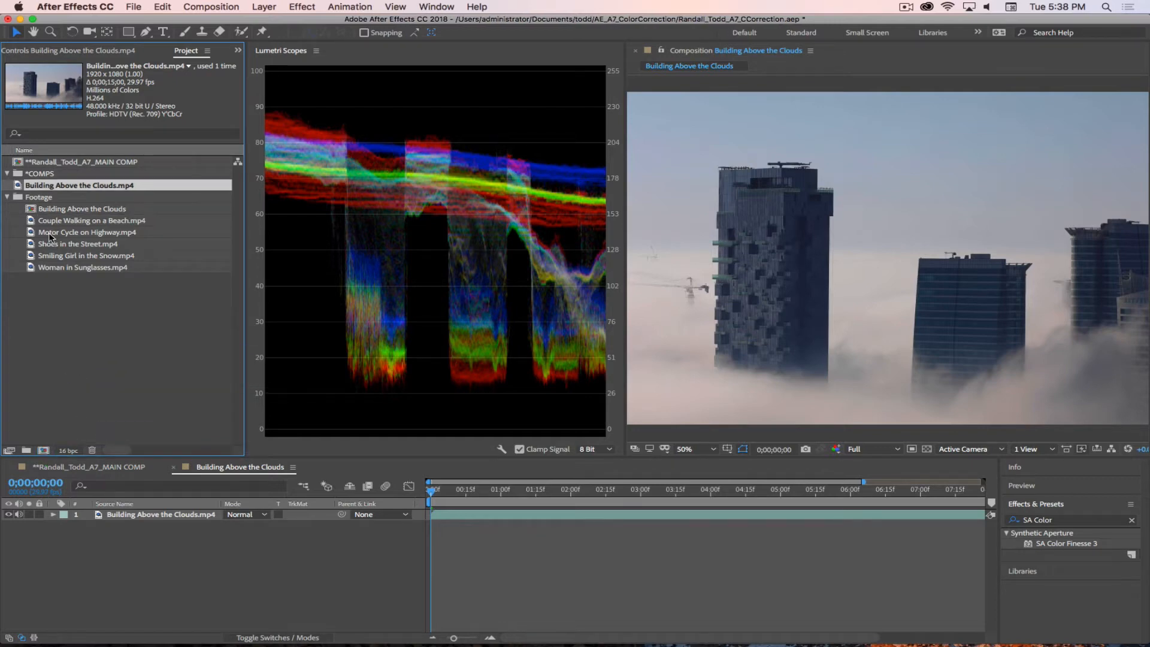
key(super+z)
right_click(37, 213)
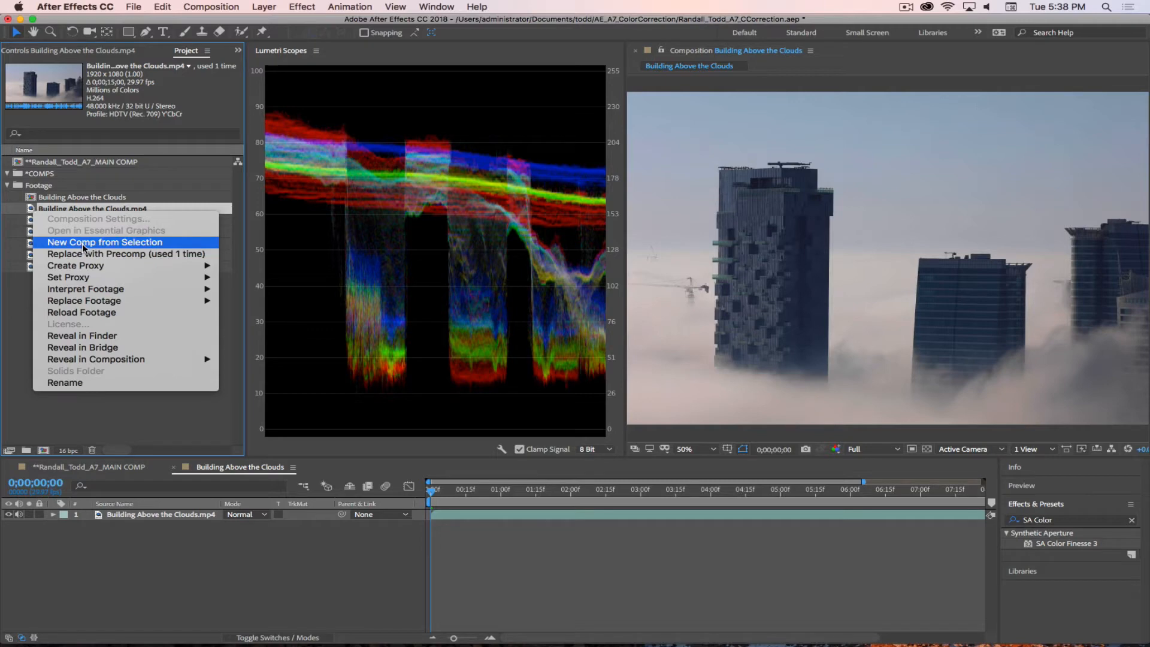
click(101, 407)
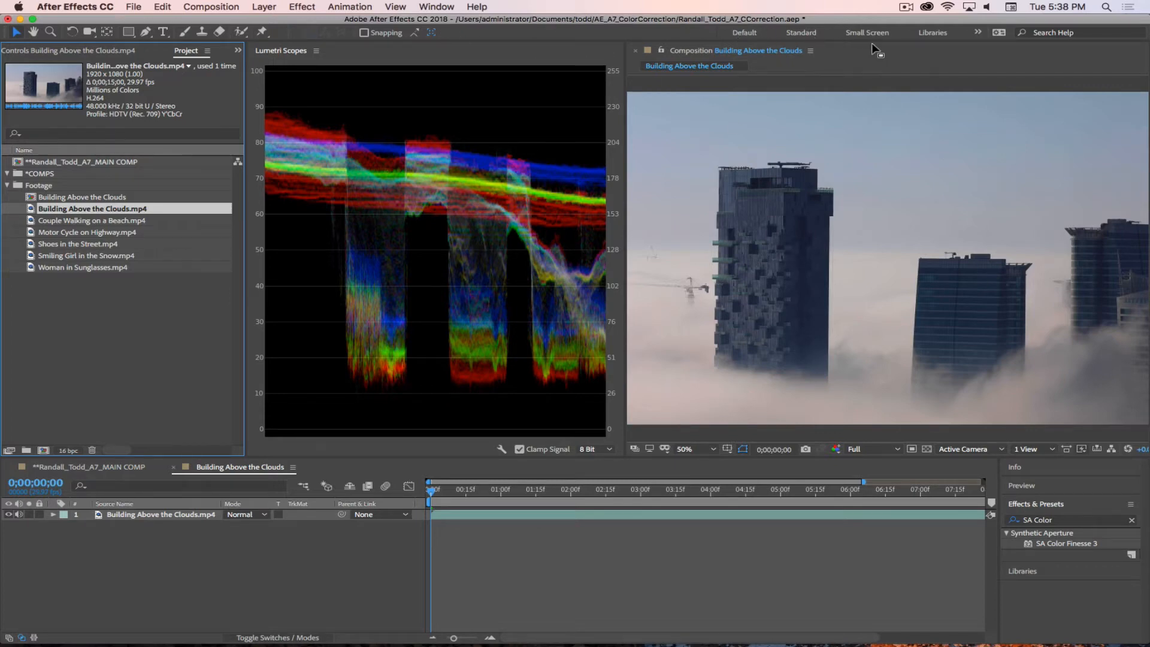
Step: Choose the Color workspace again from the available workspaces
click(443, 11)
mouse_move(447, 23)
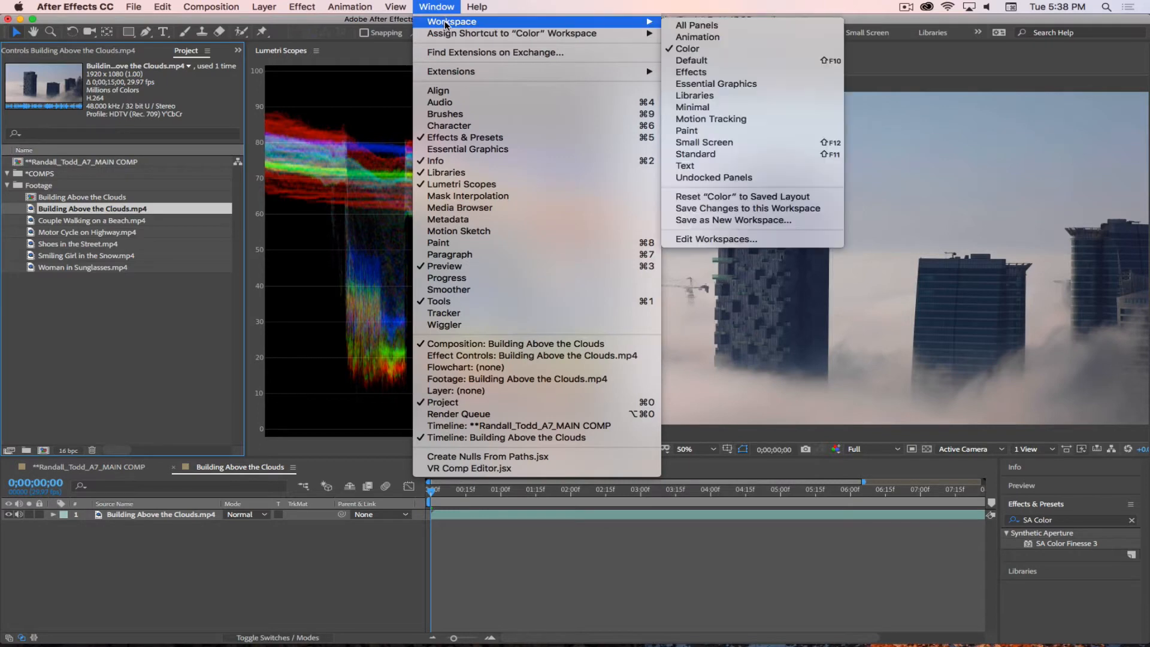
click(689, 49)
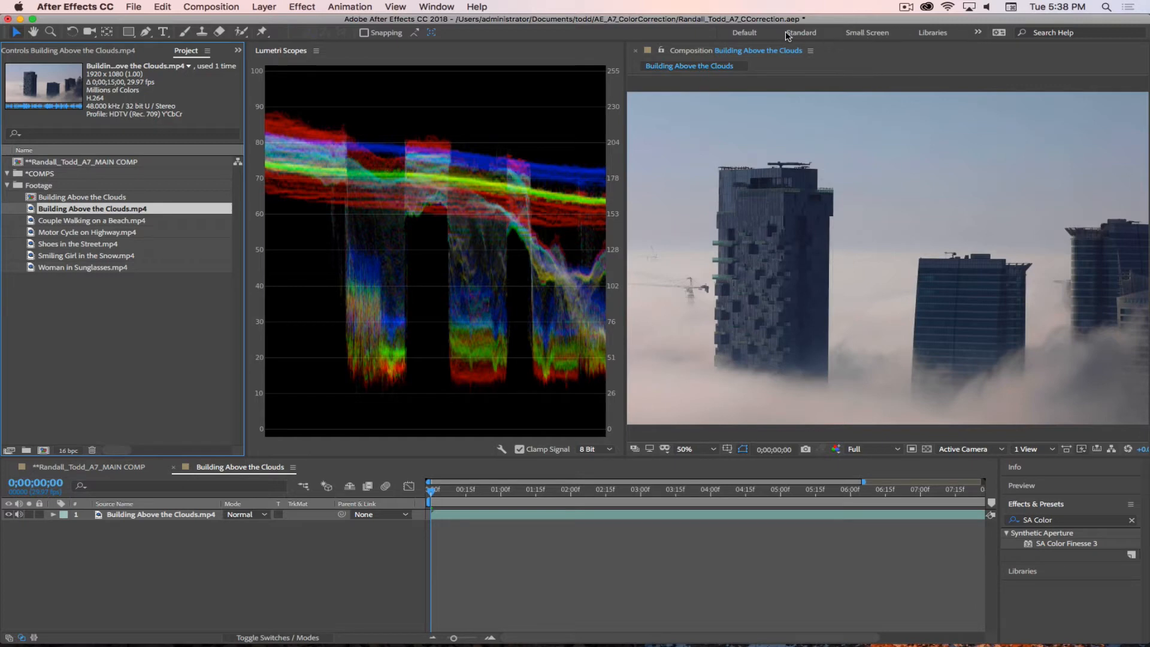
click(979, 34)
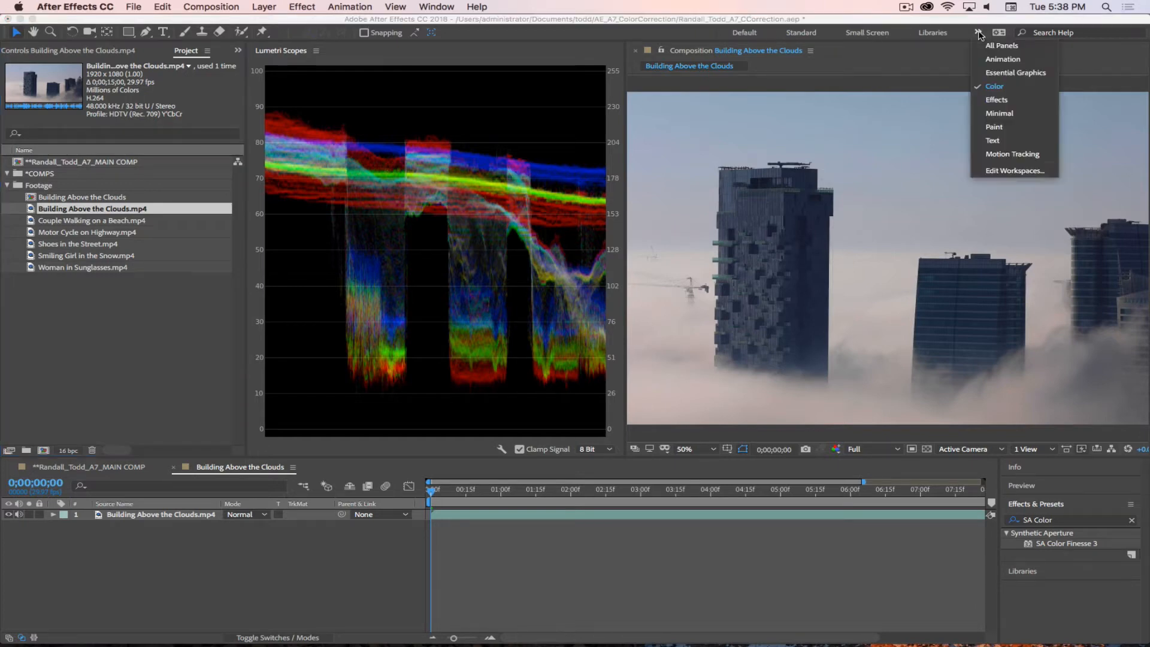
click(995, 87)
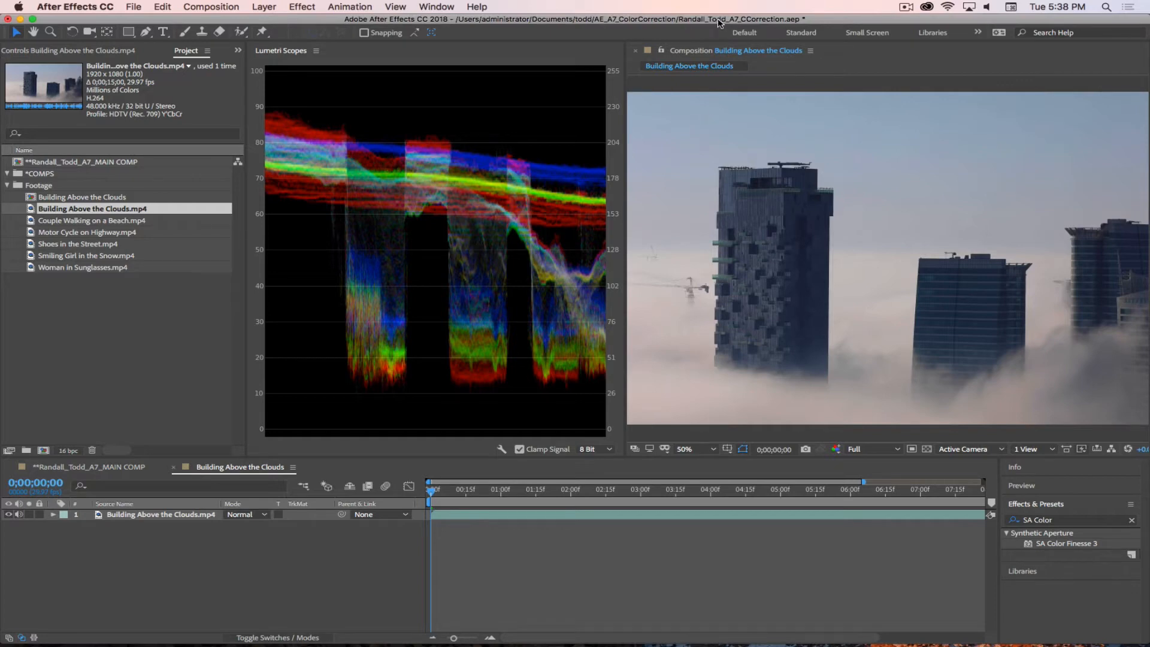
Step: Narrow the Lumetri Scopes and project areas to enlarge the composition view, and bring Effect Controls forward
drag(623, 312, 562, 311)
click(227, 298)
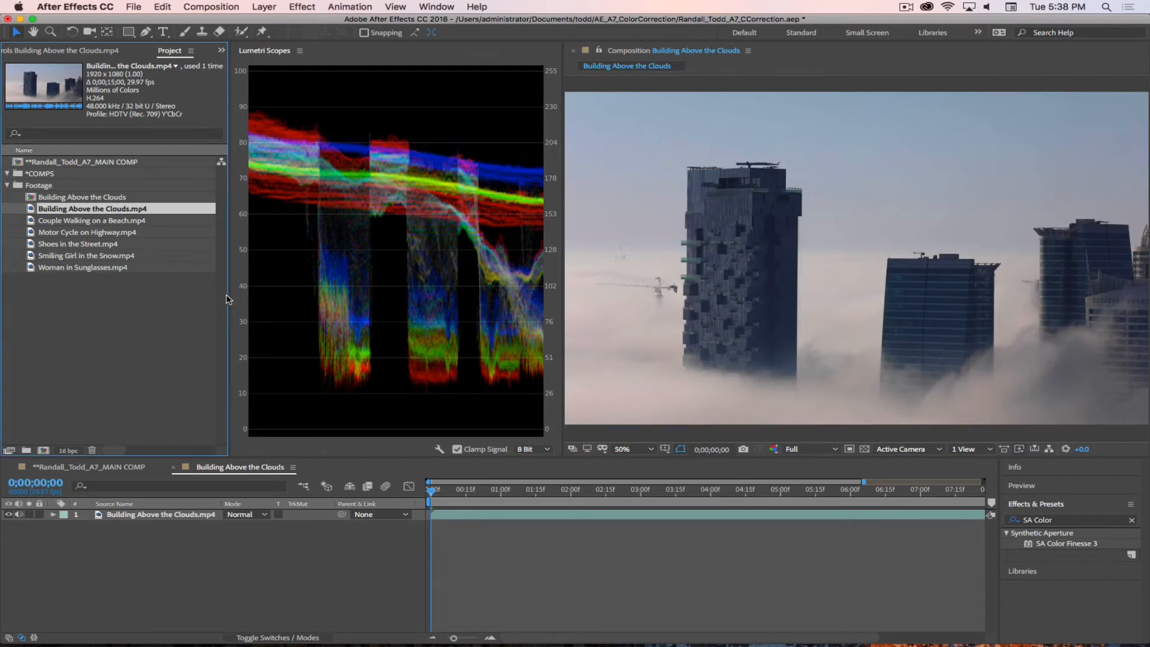
mouse_move(228, 276)
mouse_down()
mouse_move(204, 270)
mouse_move(220, 273)
mouse_up()
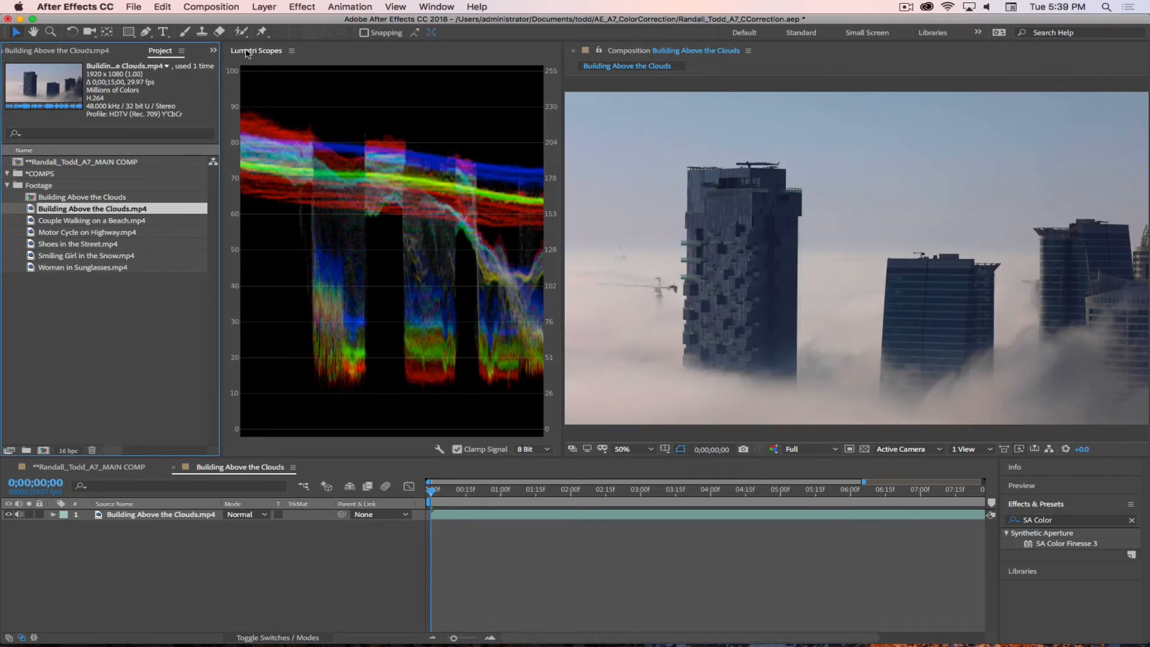
click(214, 50)
click(245, 66)
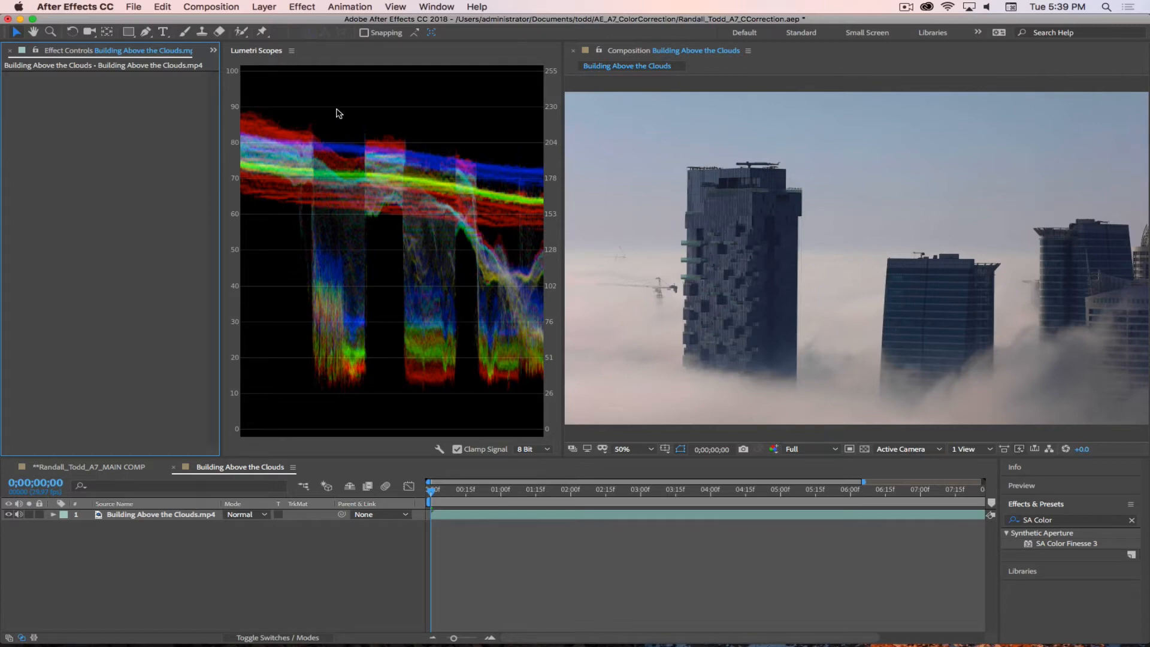
Step: Replace the Lumetri Scopes' RGB waveform with the Parade (RGB) scope as the only one displayed
right_click(294, 94)
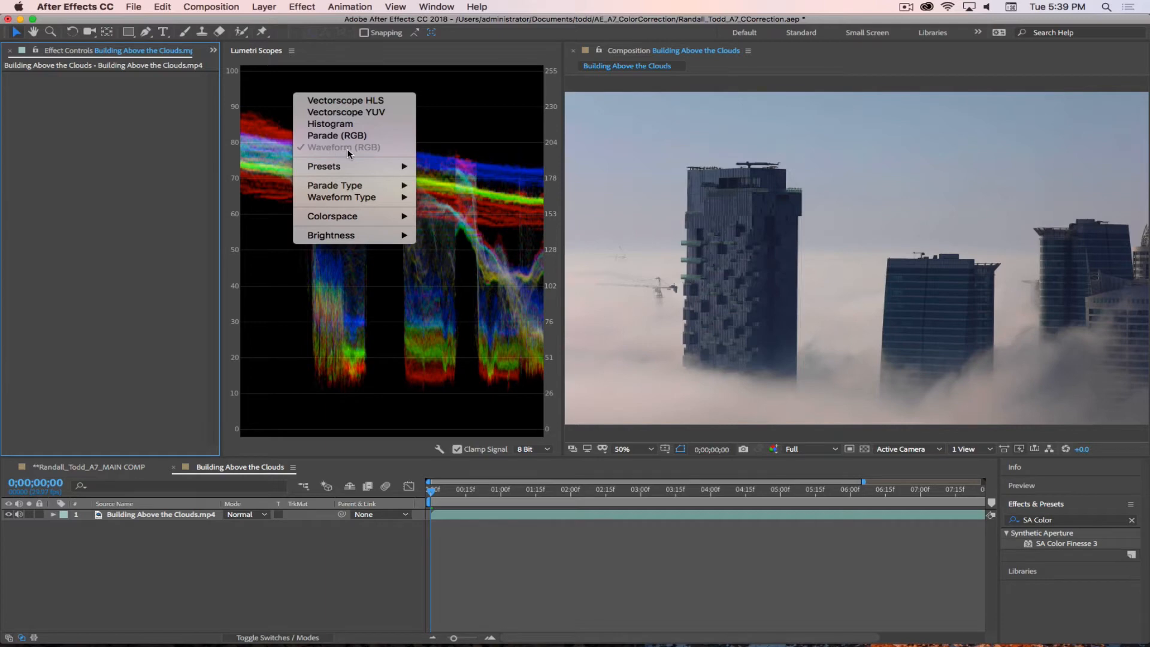
mouse_move(351, 190)
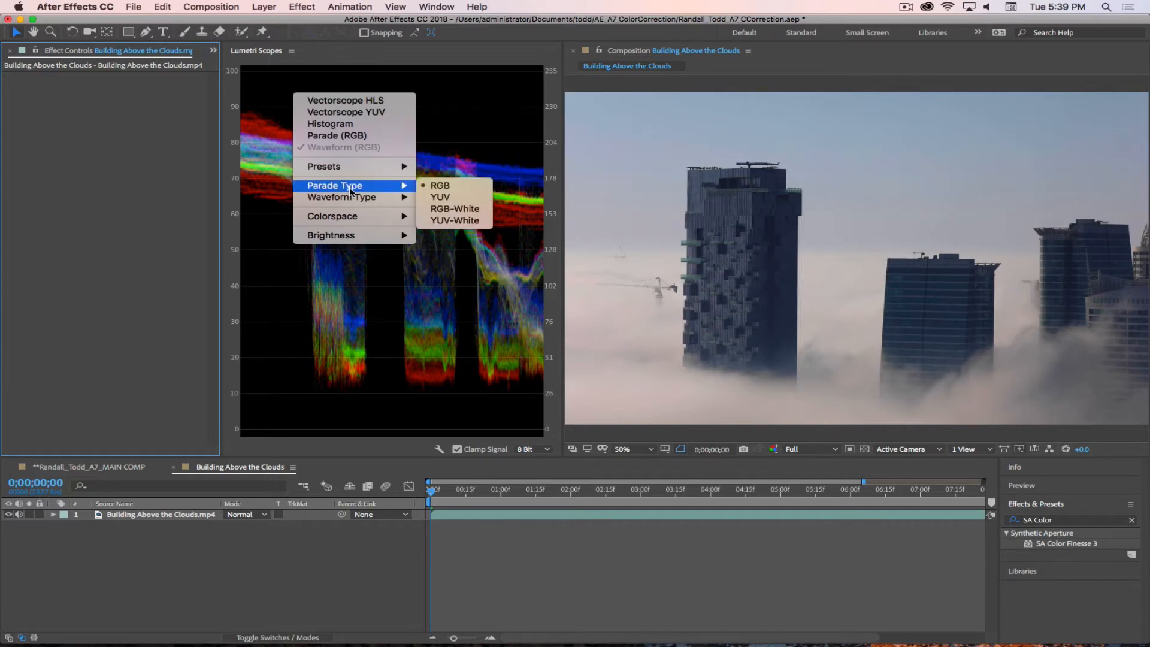
click(325, 136)
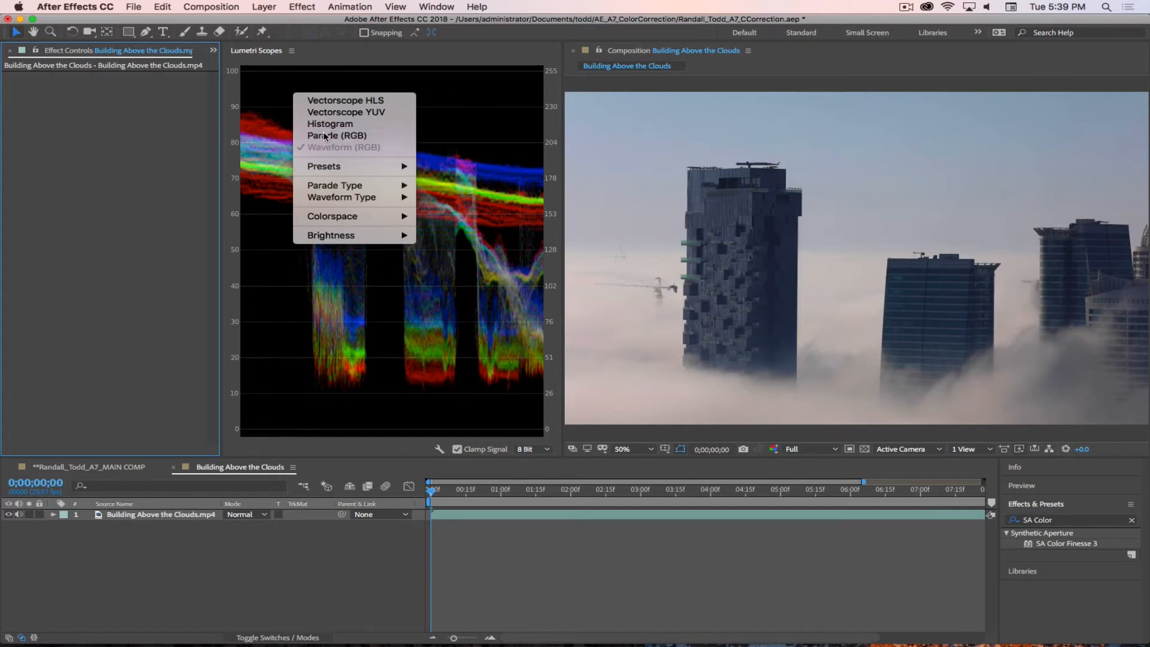
right_click(335, 123)
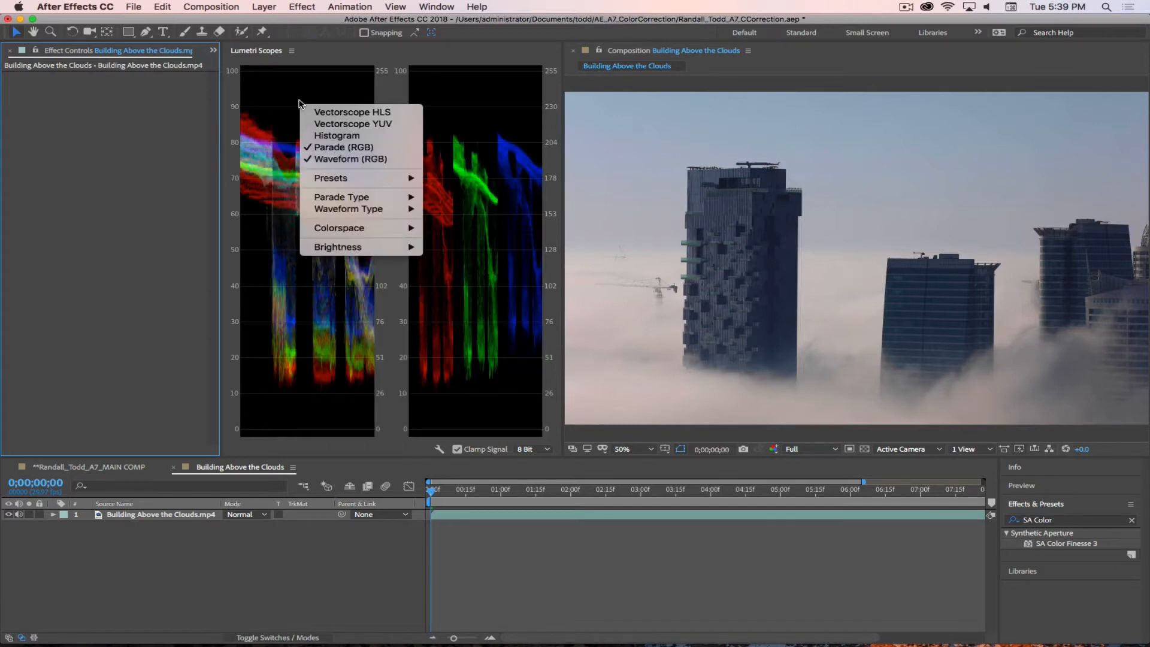
click(334, 160)
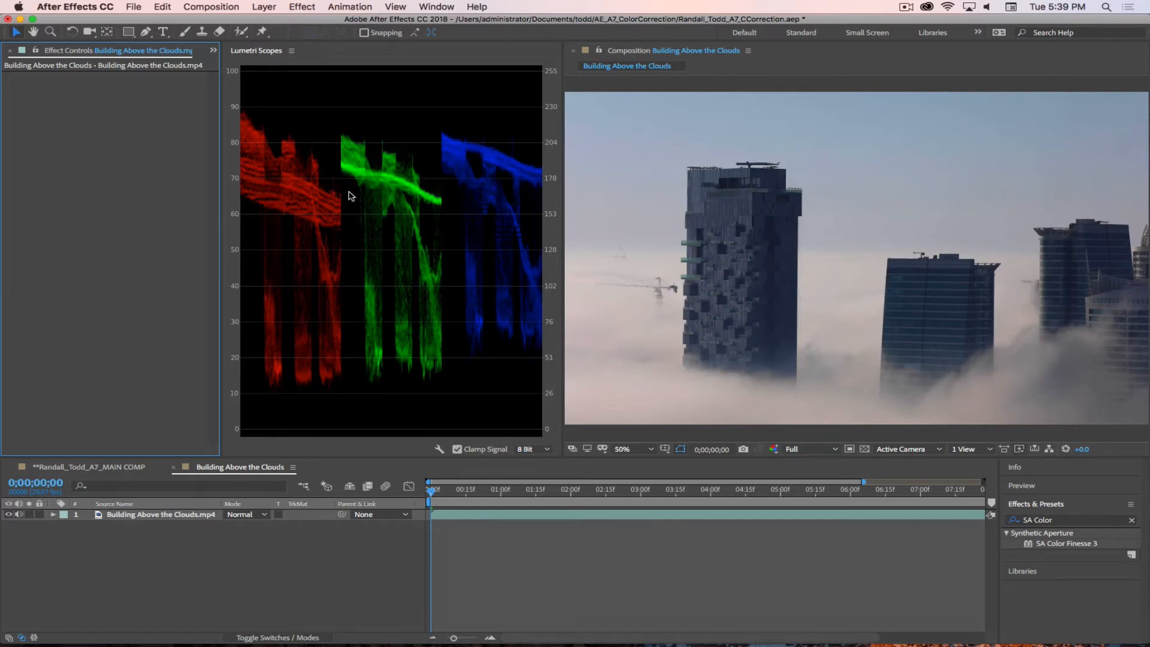
Step: Add the Vectorscope YUV beside the RGB parade for a look, and hide it again
right_click(301, 100)
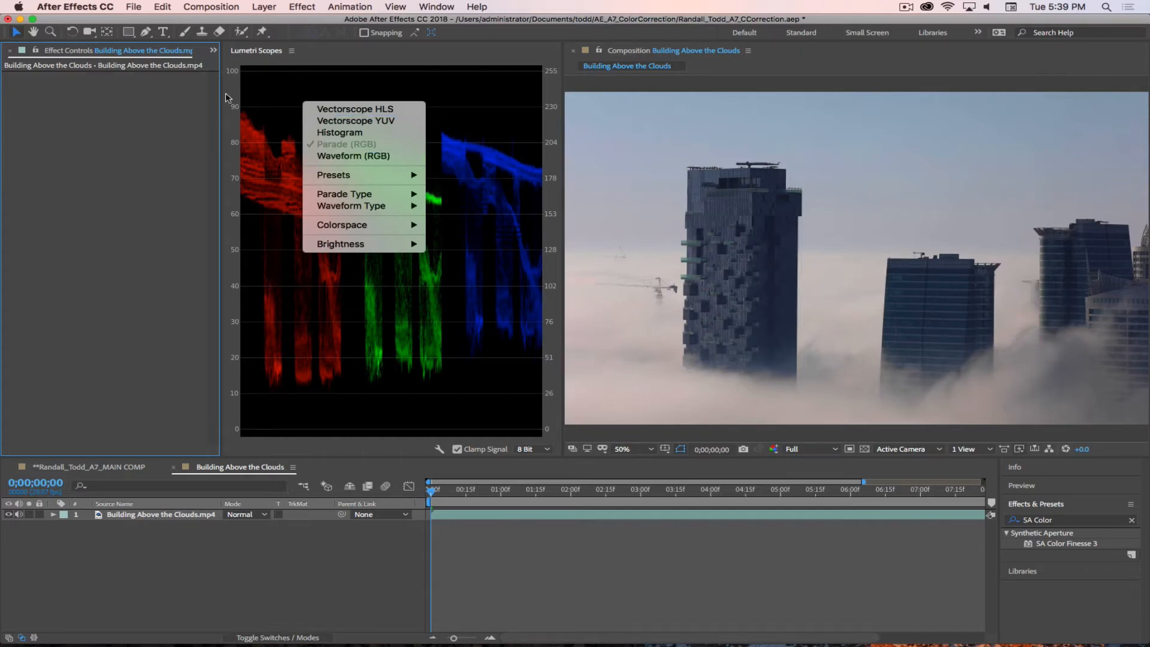
click(318, 52)
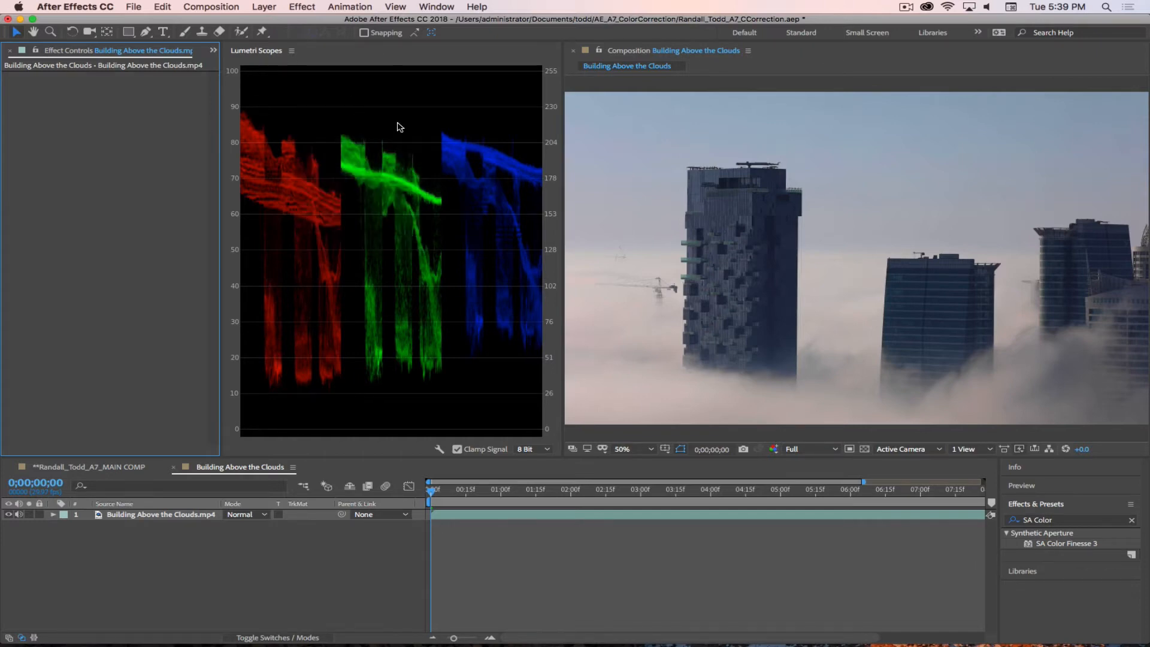
right_click(362, 138)
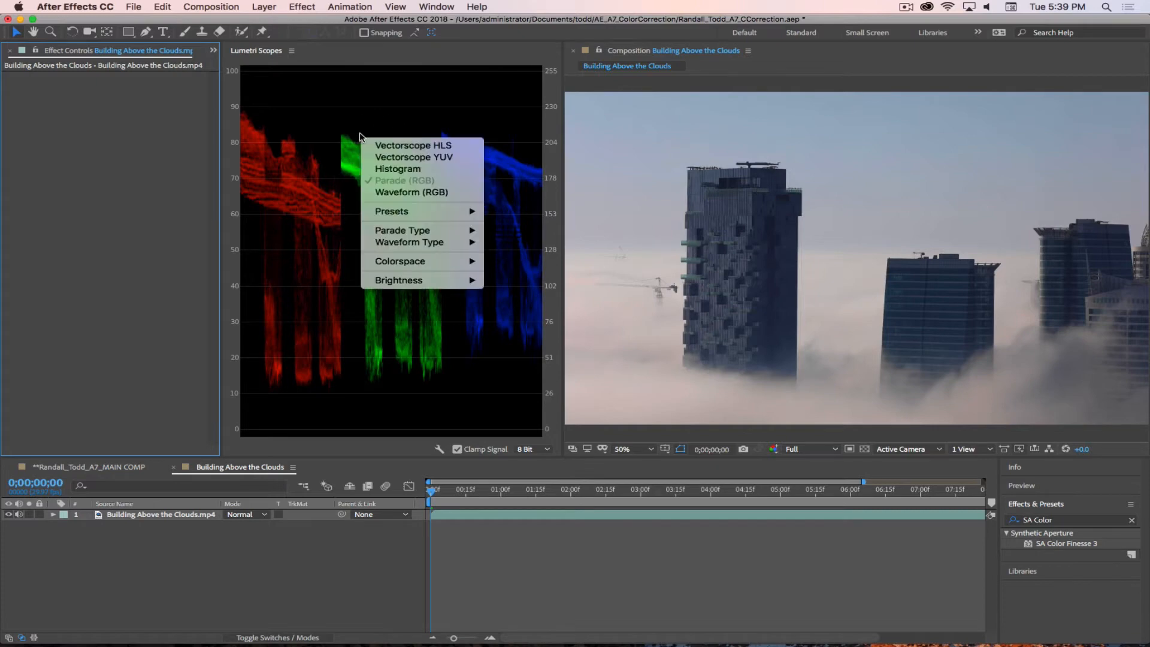
click(383, 156)
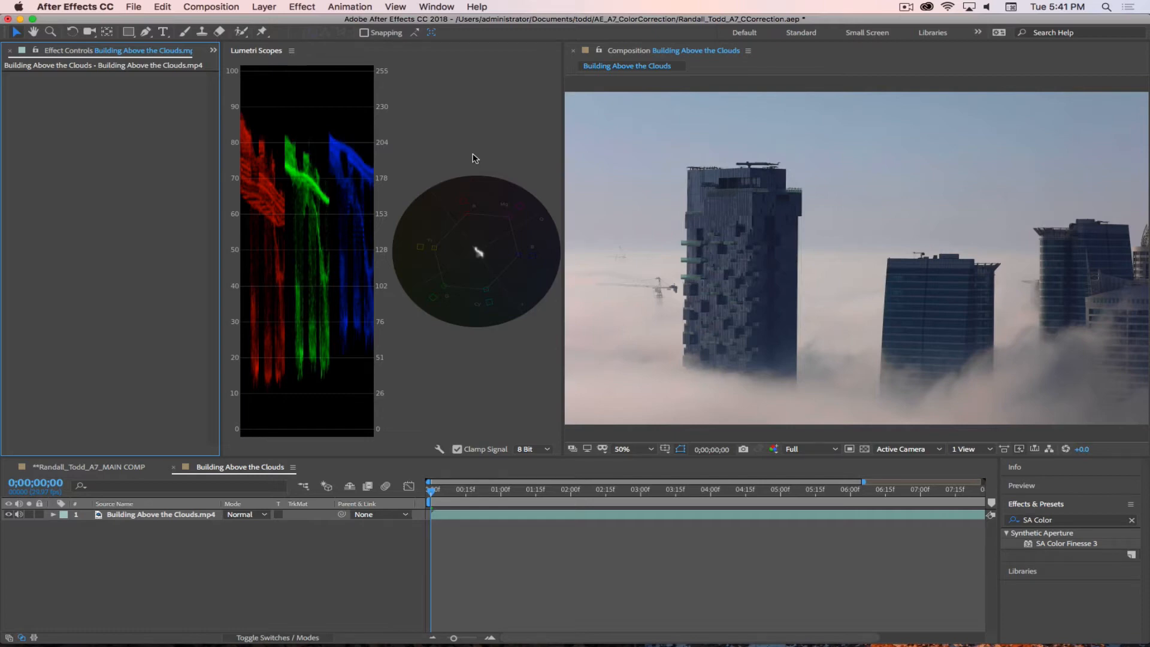
right_click(418, 125)
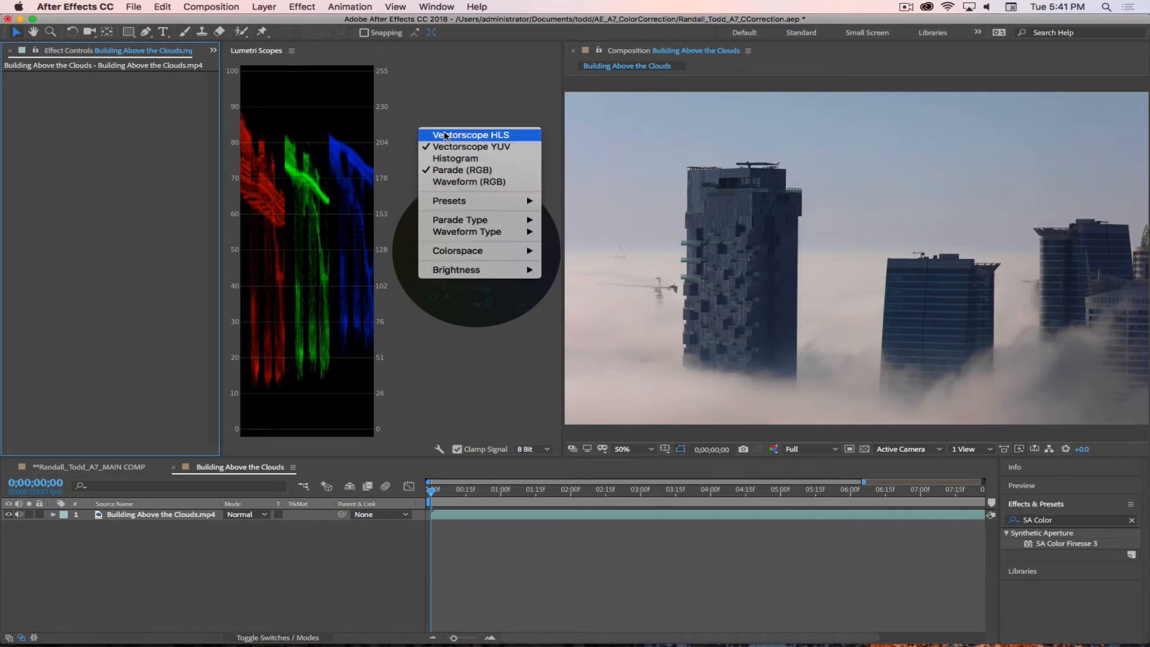
click(441, 147)
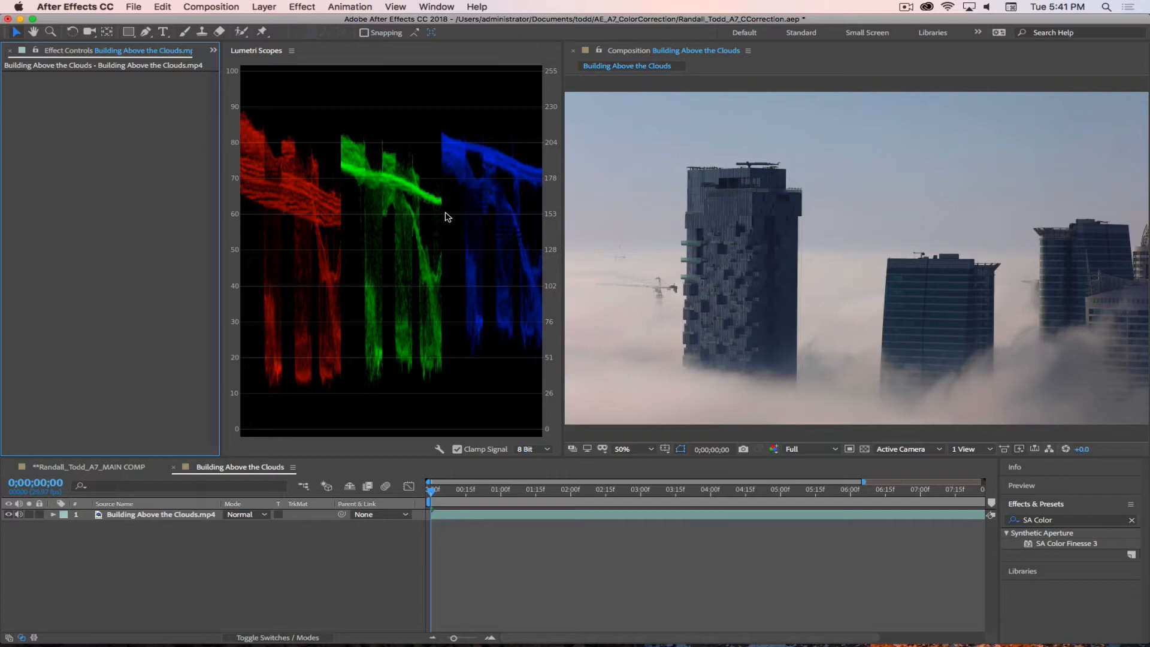
Step: Save the project, and apply the Color Correction Curves effect to the Building Above the Clouds.mp4 layer
key(super+s)
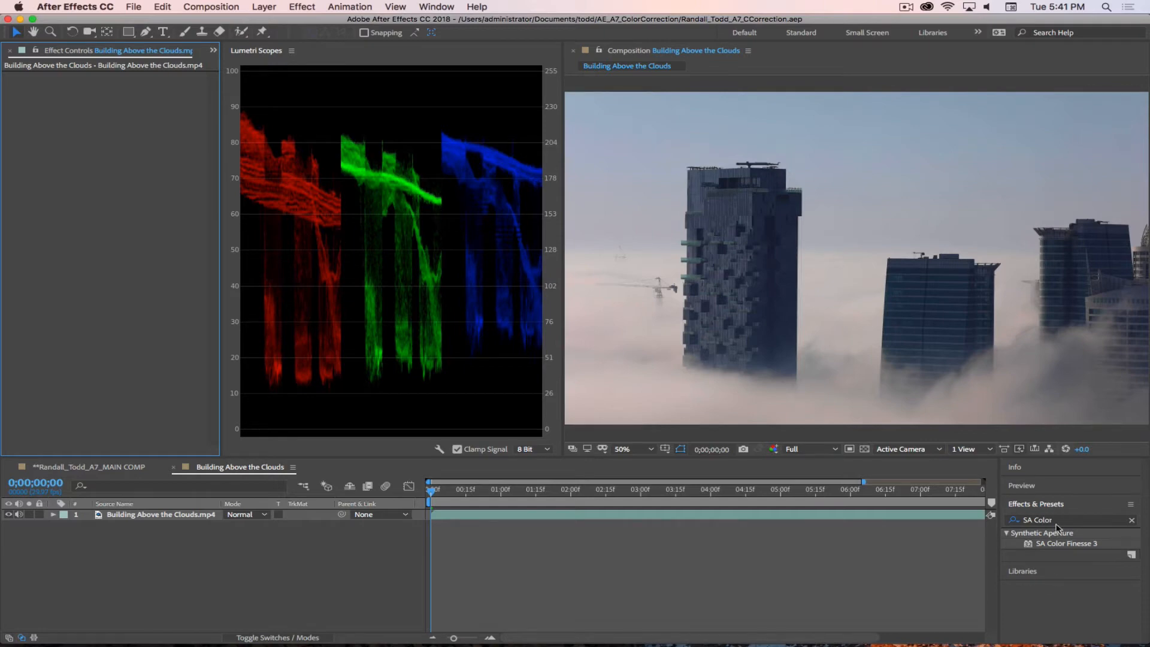
drag(1073, 521, 1008, 517)
text(C)
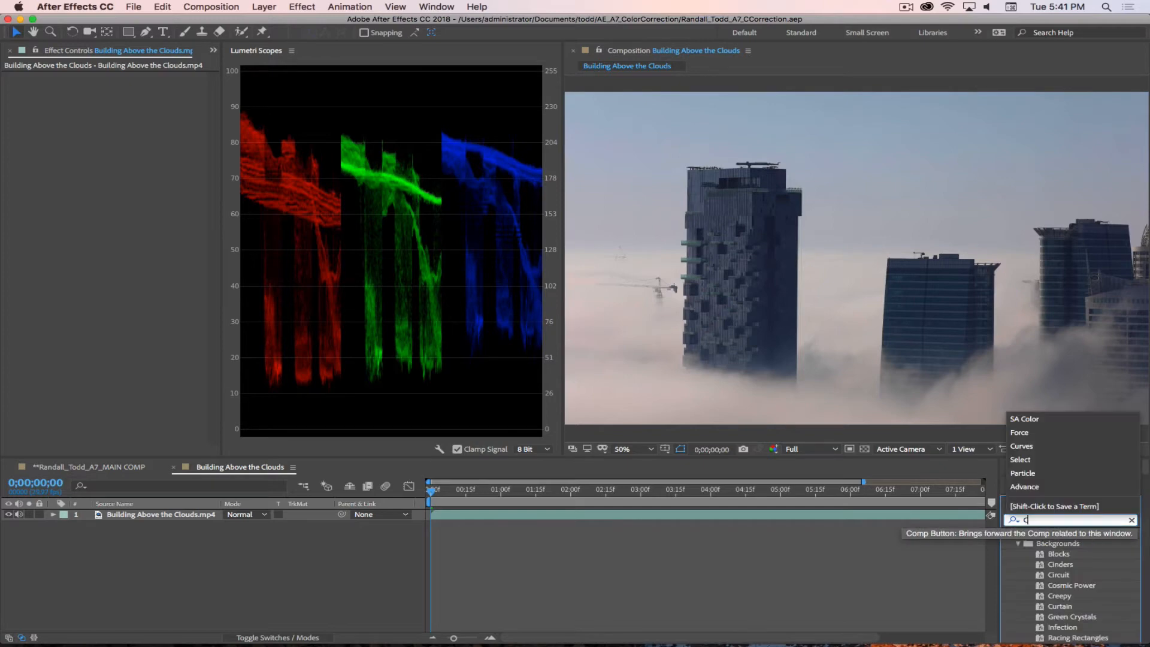
text(urves)
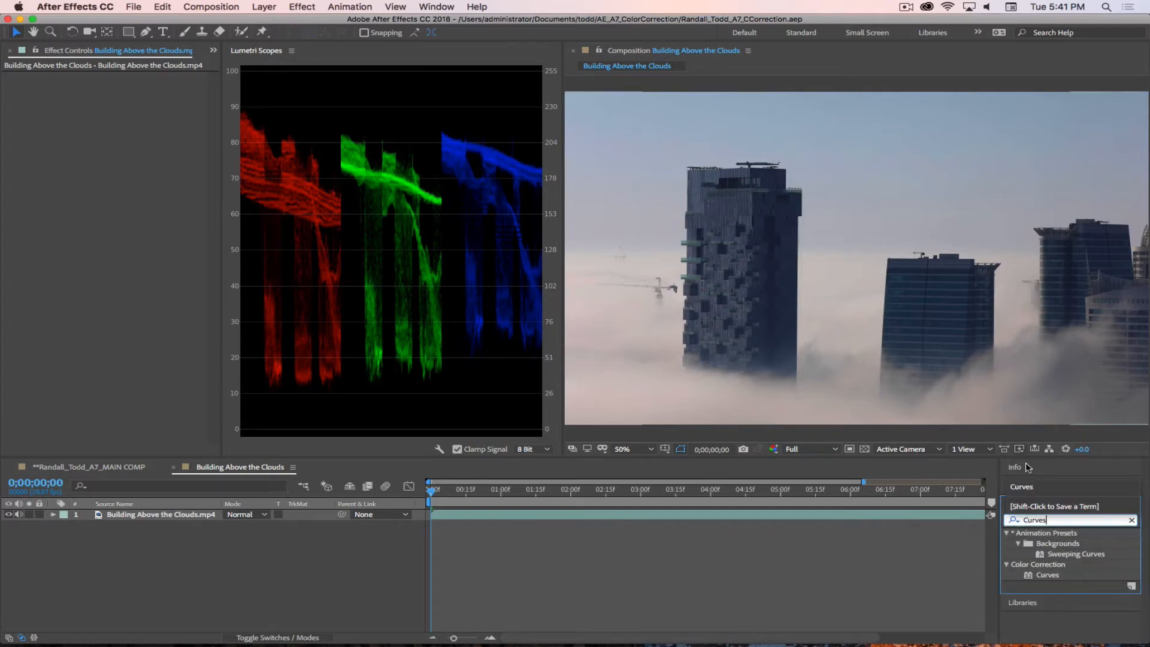
click(1031, 576)
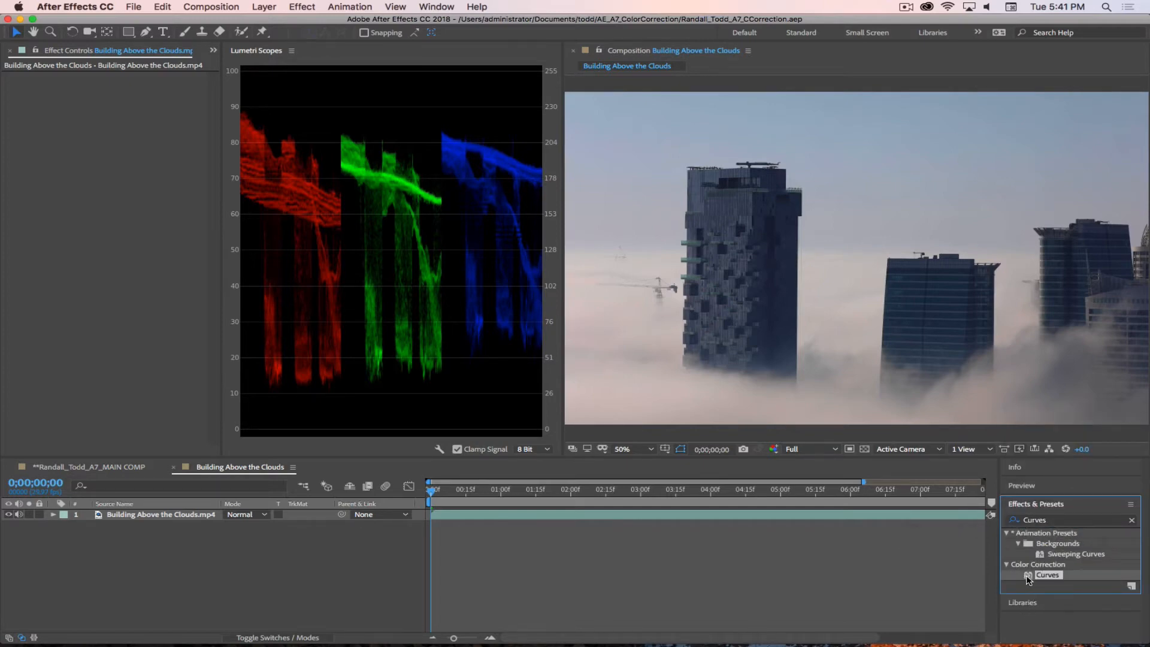
drag(1029, 577, 135, 516)
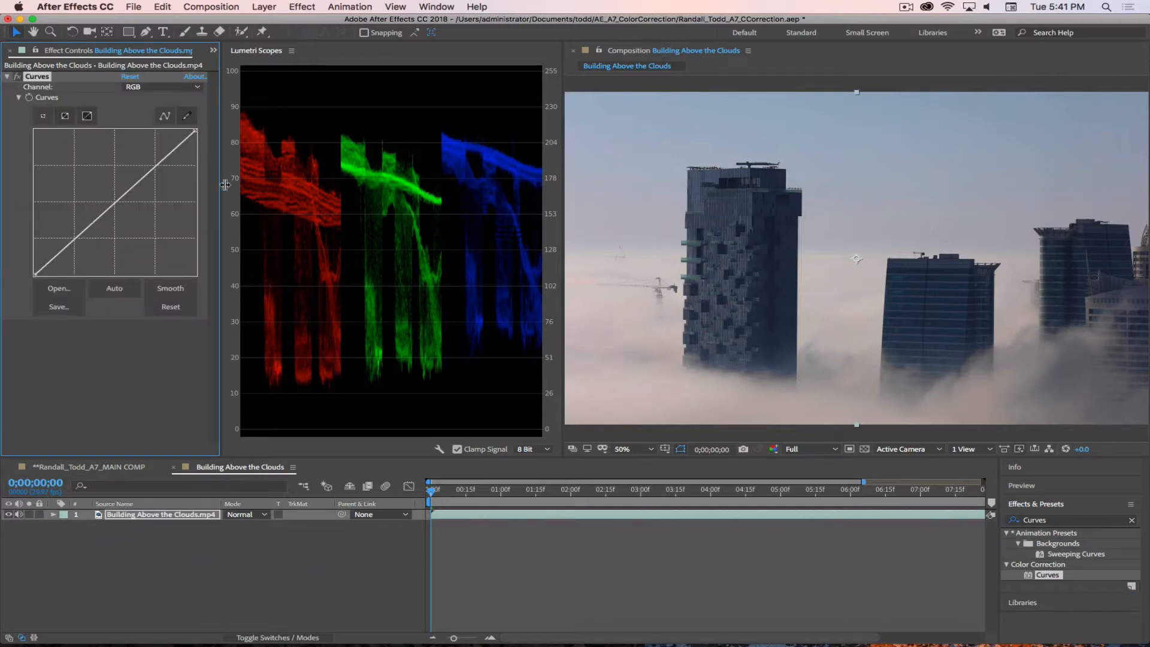
Step: Enlarge the Curves graph to its medium size and widen Effect Controls just enough to show the whole graph beside the scopes
drag(220, 190, 247, 190)
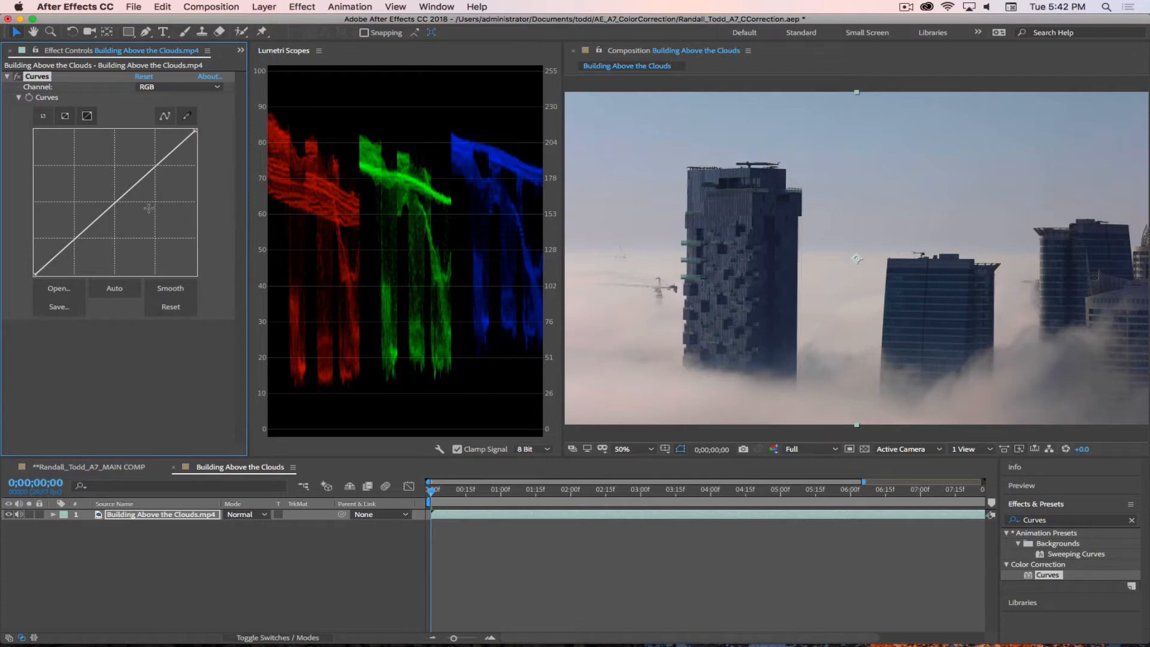
click(66, 117)
click(88, 117)
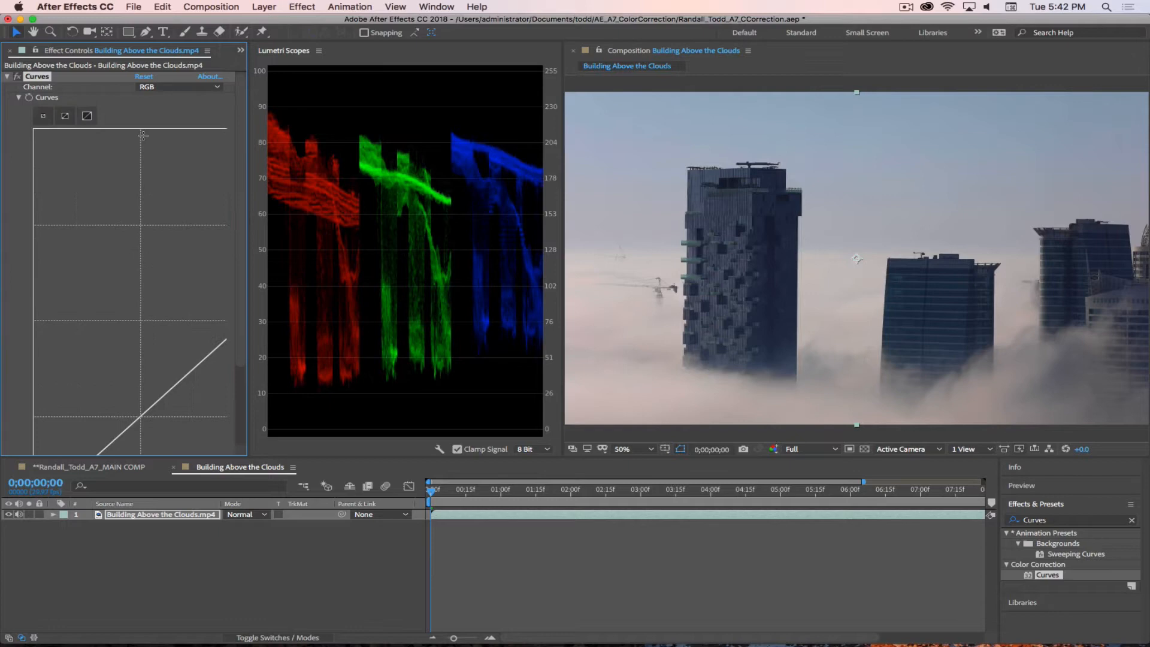
click(65, 117)
click(87, 116)
drag(248, 188, 509, 195)
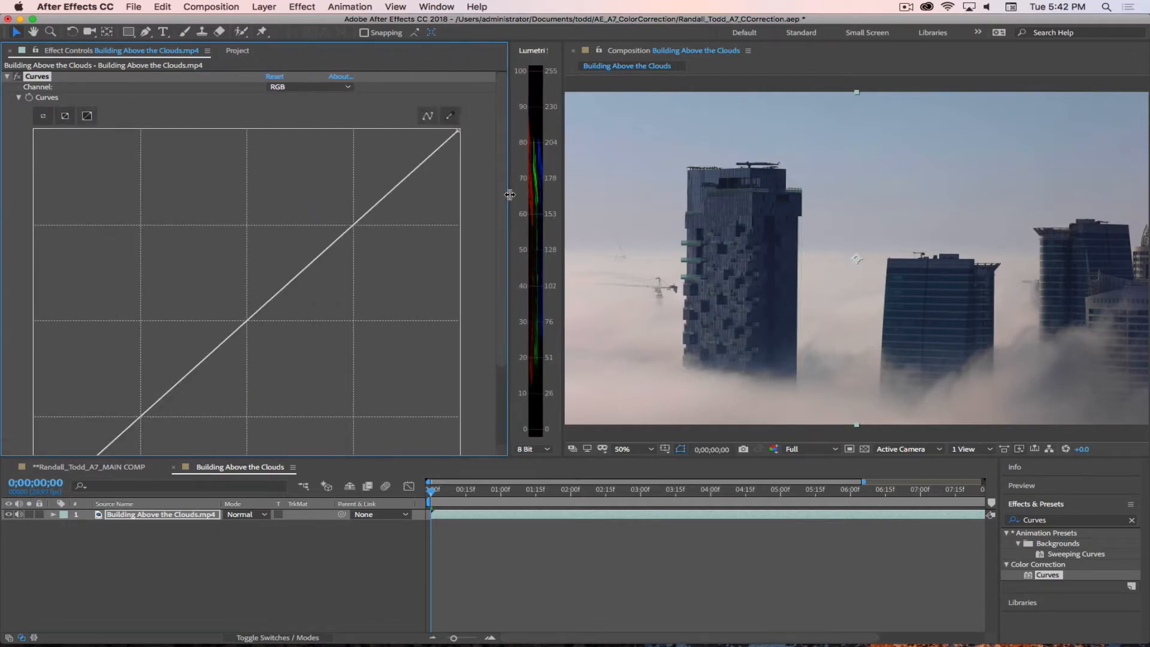
scroll(420, 267, down, 5)
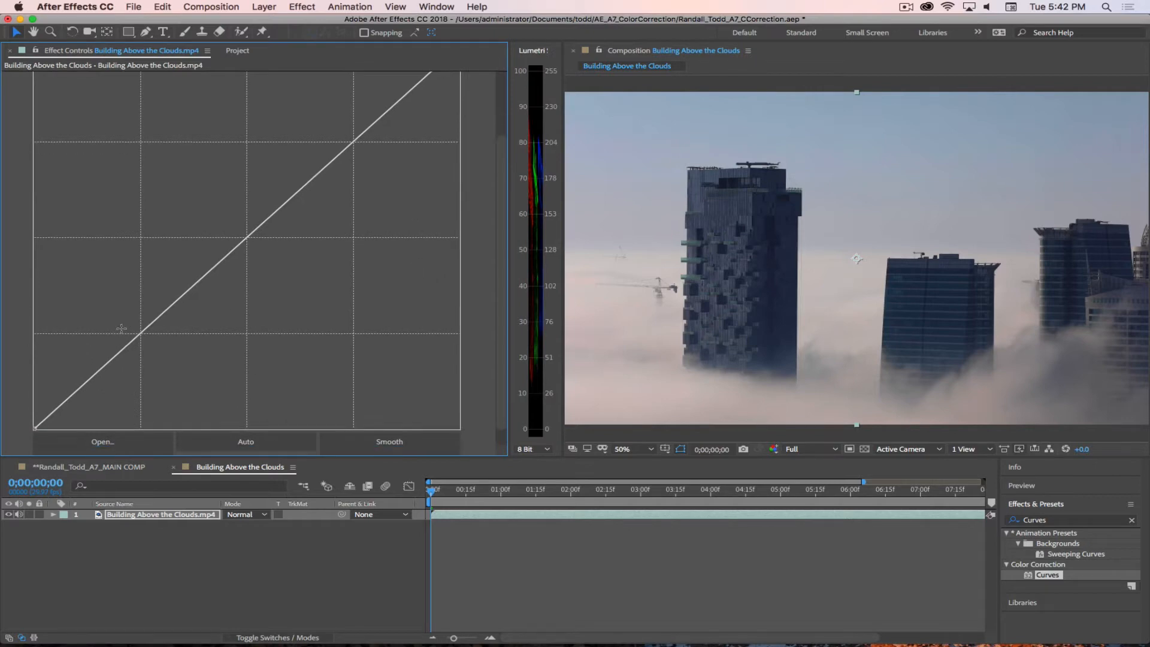
scroll(369, 139, up, 5)
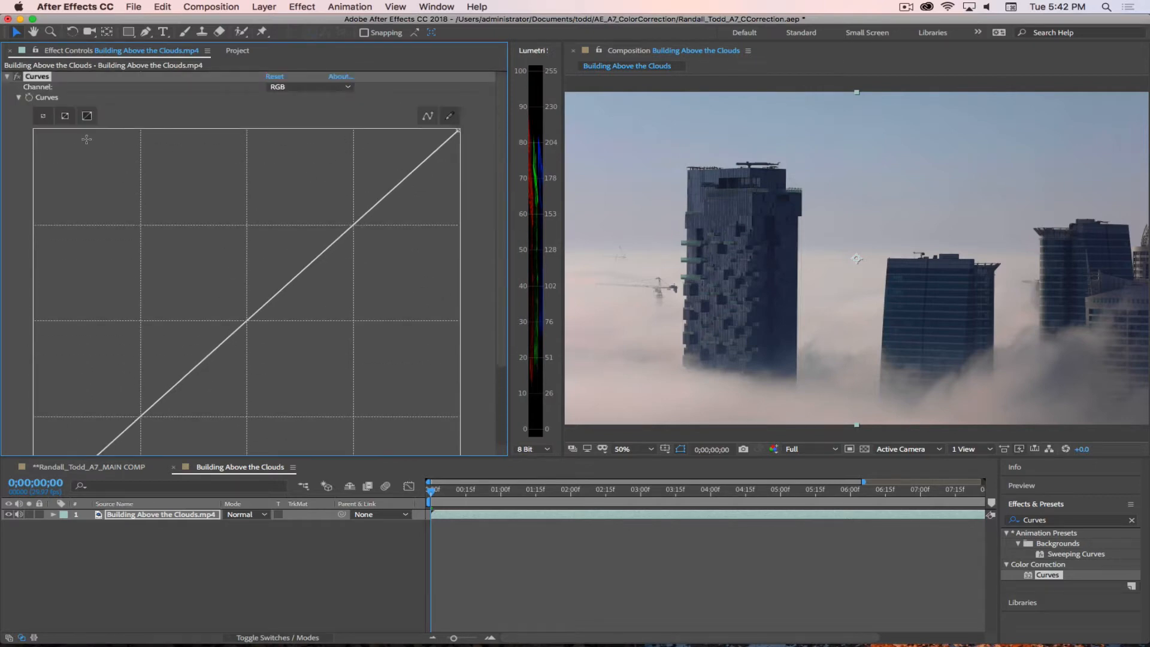
click(65, 116)
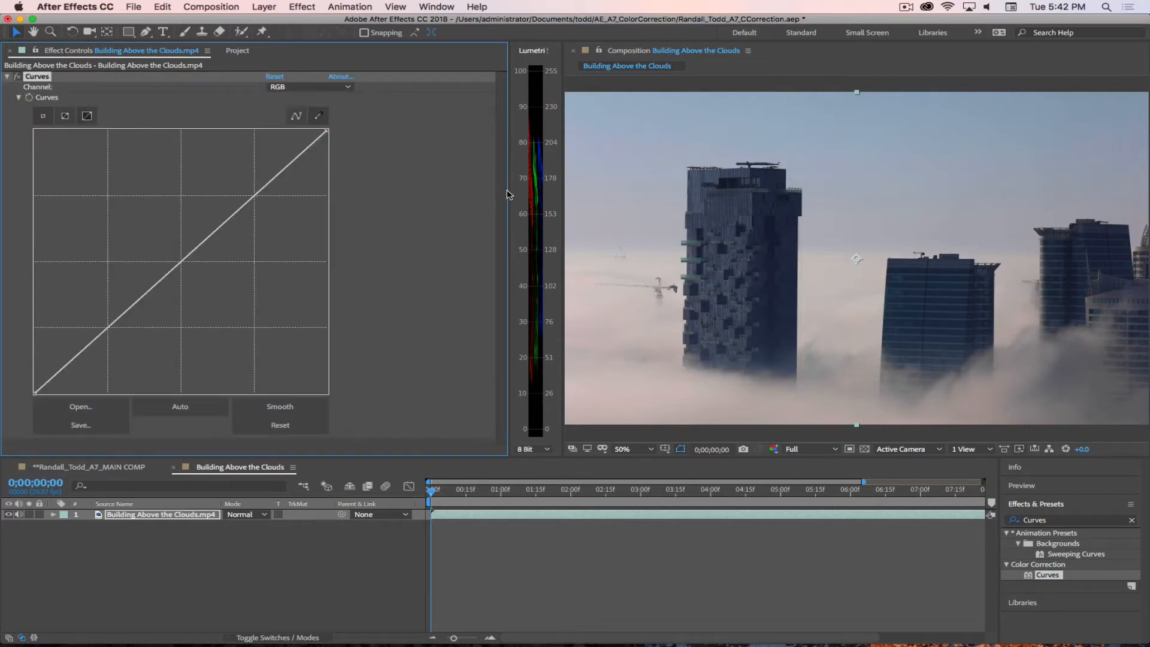
drag(509, 195, 354, 187)
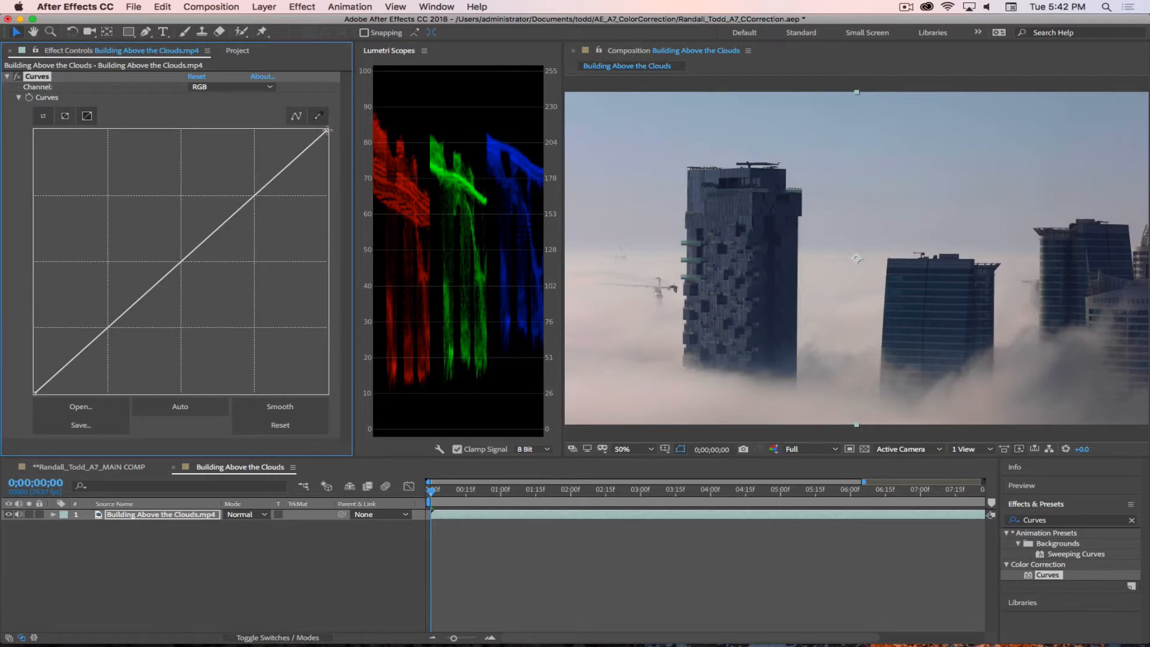
mouse_move(326, 132)
mouse_down()
mouse_move(233, 122)
mouse_move(339, 135)
mouse_move(356, 246)
mouse_move(364, 114)
mouse_move(250, 102)
mouse_move(330, 125)
mouse_move(324, 138)
mouse_up()
mouse_move(35, 393)
mouse_down()
mouse_move(137, 401)
mouse_move(30, 366)
mouse_move(16, 324)
mouse_move(21, 270)
mouse_move(6, 435)
mouse_move(120, 419)
mouse_move(28, 414)
mouse_up()
Step: Lower the highlight end of the Red channel curve slightly so the red highlights align with green and blue in the parade
click(217, 87)
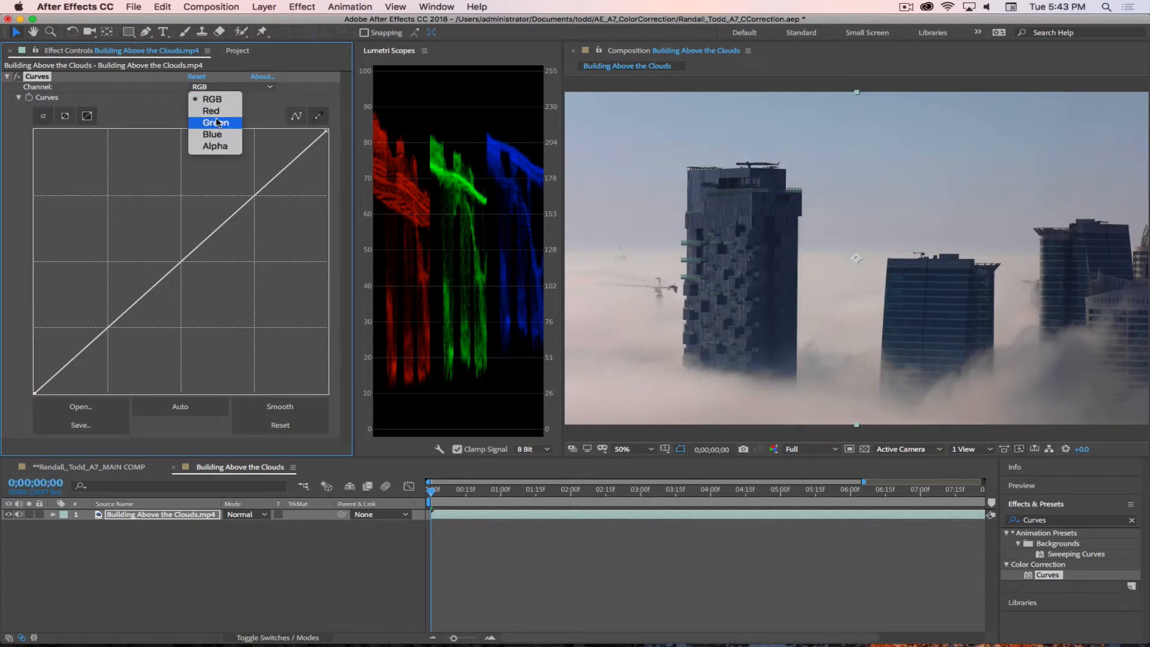
click(212, 111)
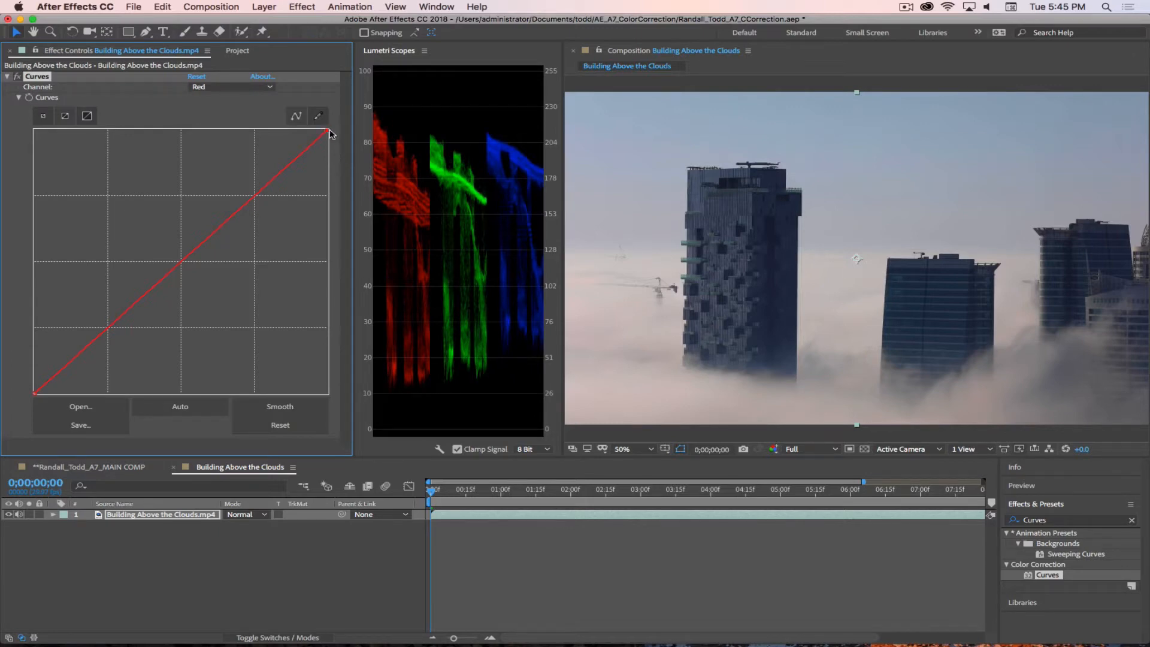
drag(329, 131, 333, 134)
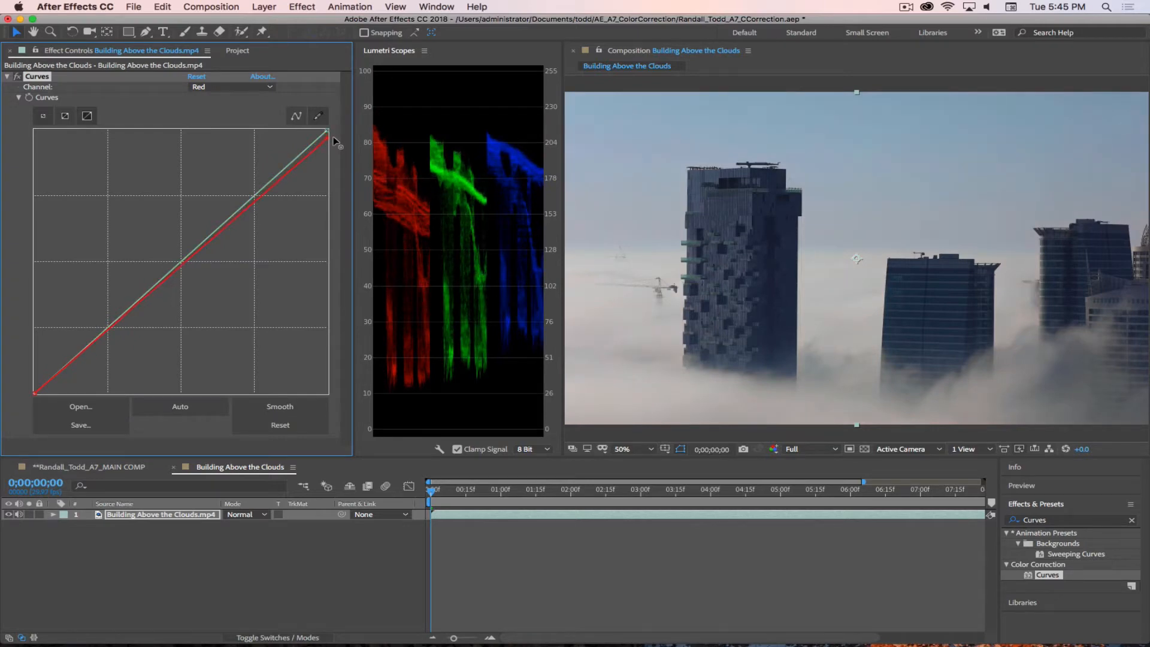
drag(333, 136, 335, 139)
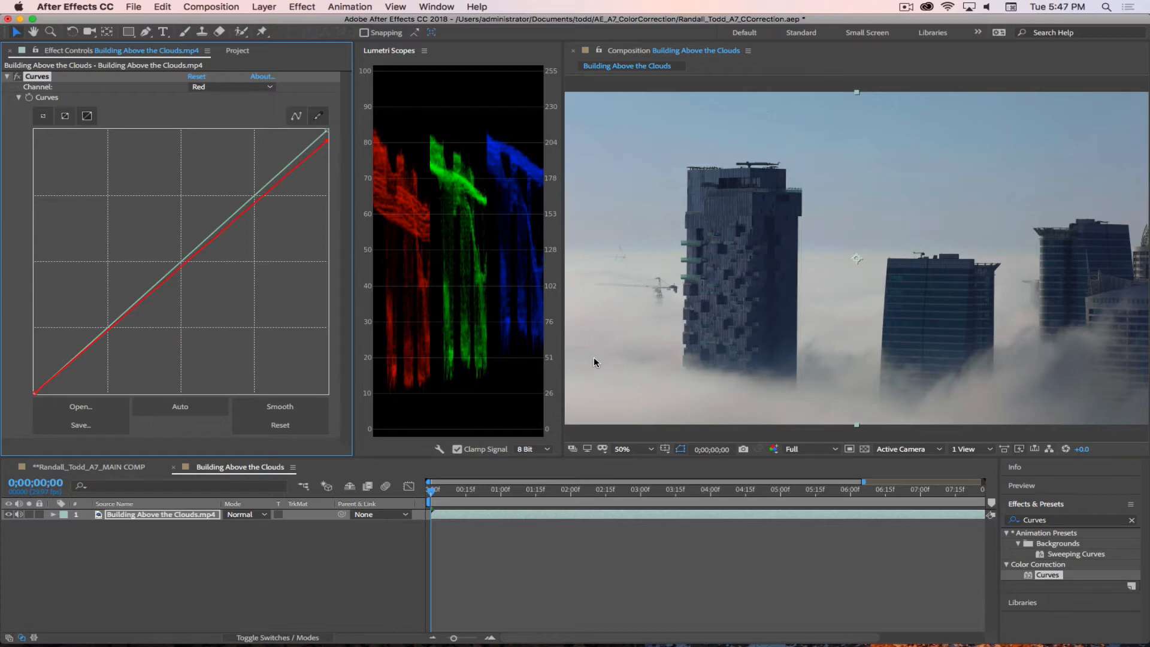
Step: Move the Blue channel curve's shadow point inward along the base of the graph to darken the blue shadows
click(239, 88)
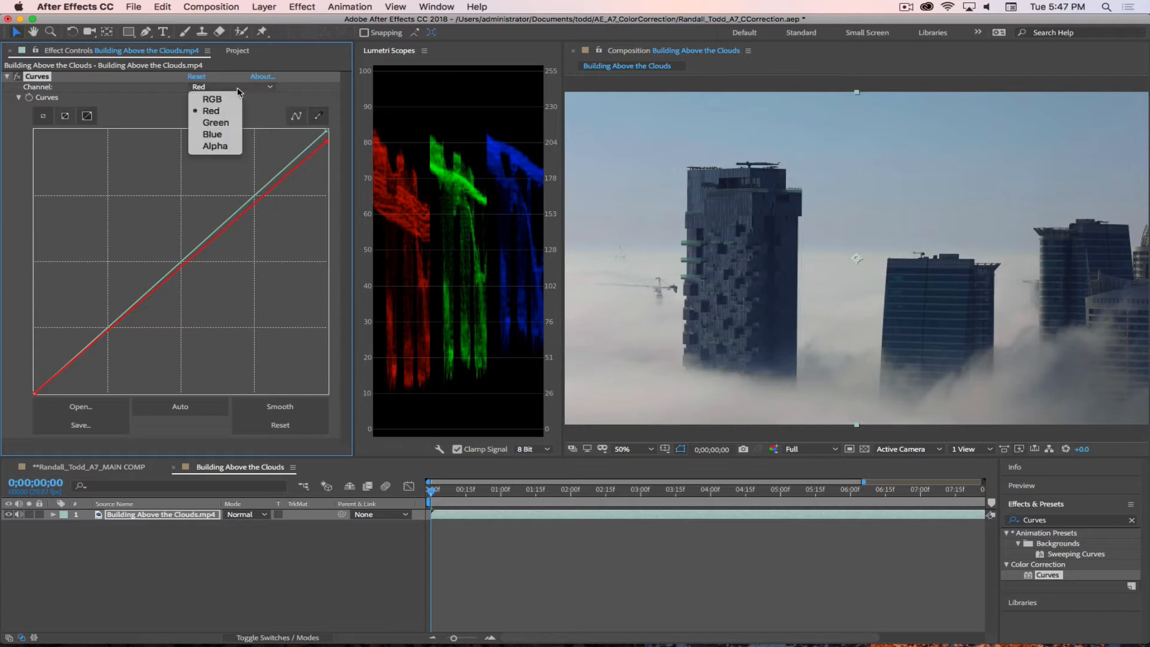
click(220, 133)
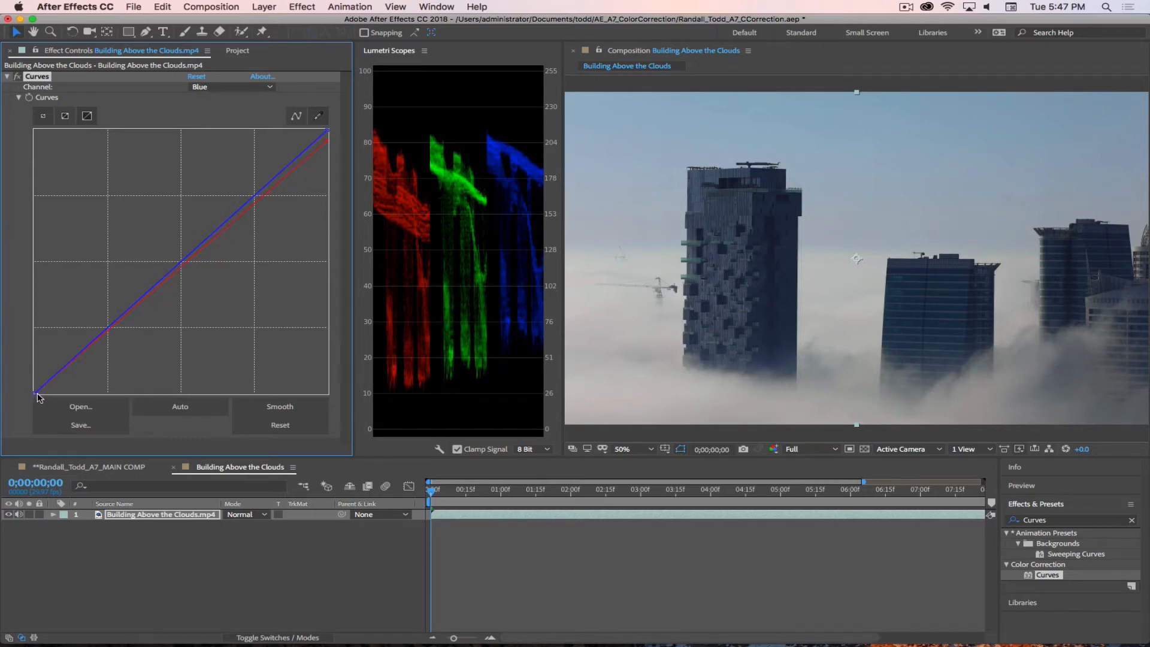
drag(36, 393, 61, 396)
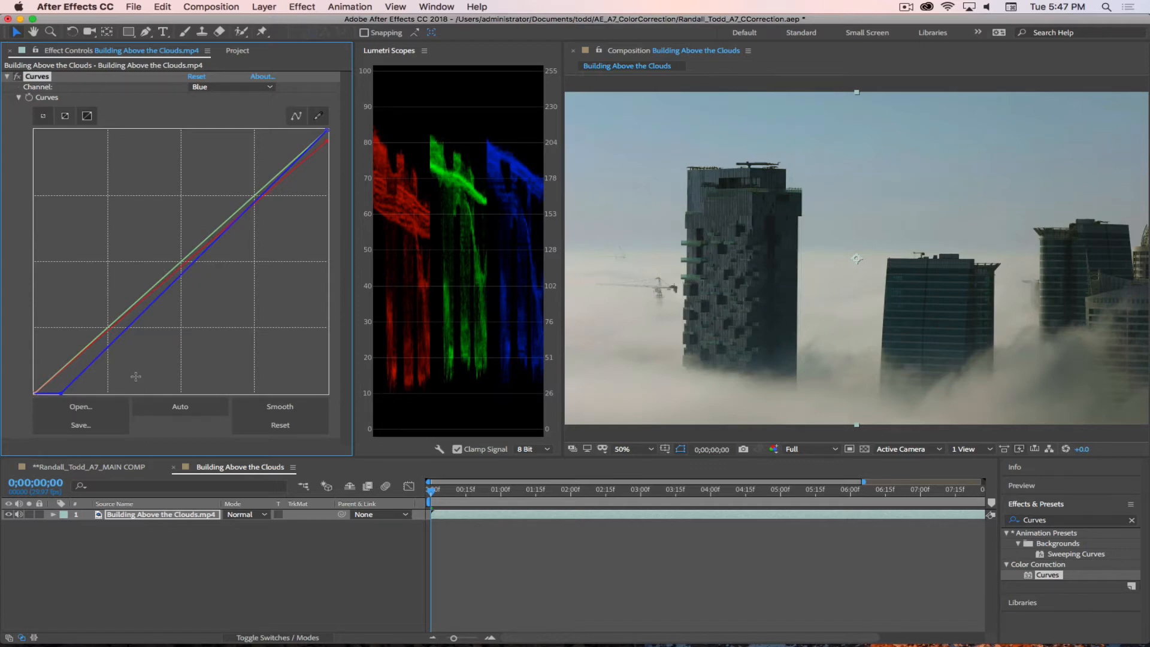
Step: Toggle the Curves effect off and on repeatedly to compare the clip before and after the correction
click(17, 76)
click(17, 77)
click(17, 77)
click(17, 76)
click(18, 77)
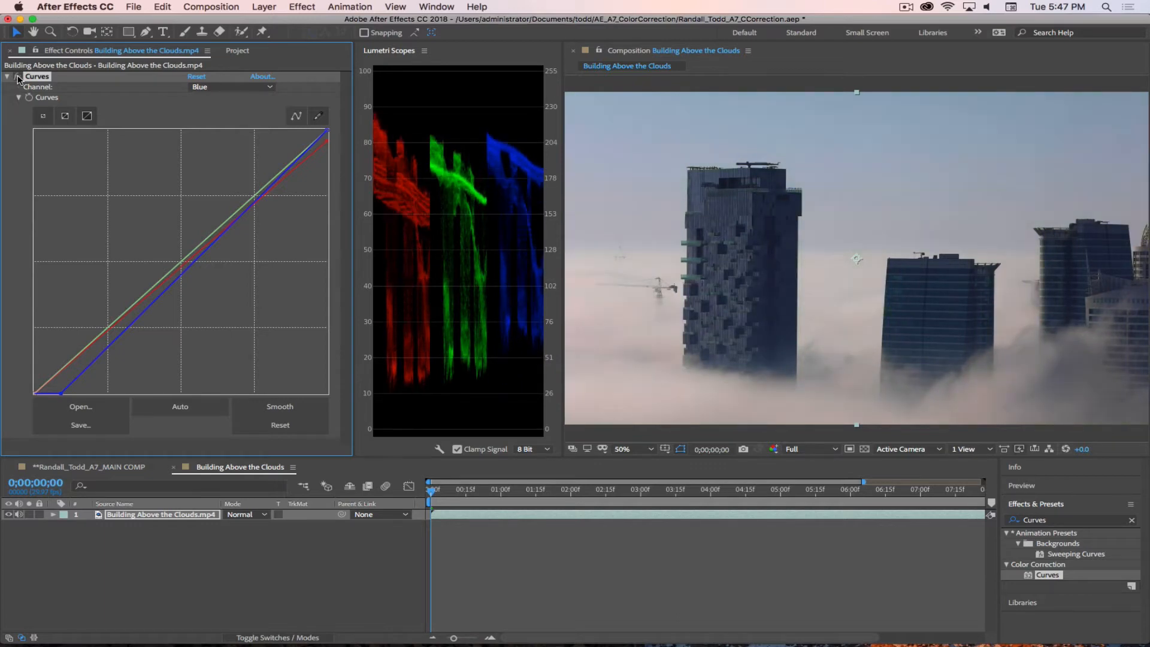
click(17, 77)
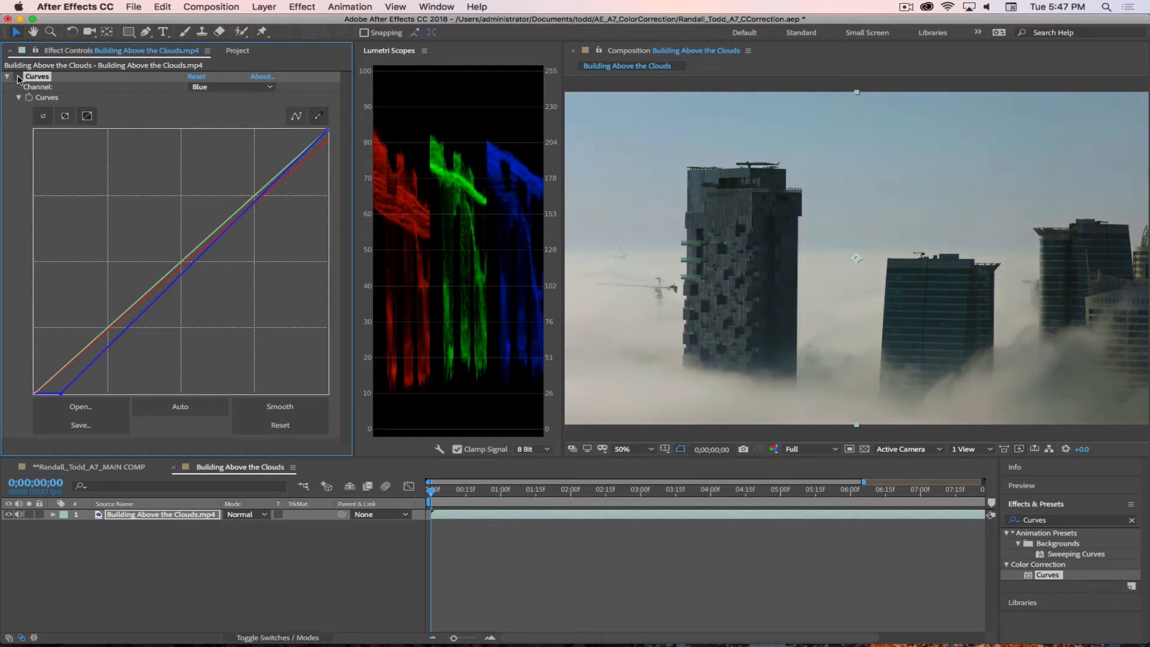
click(18, 77)
click(17, 77)
click(17, 76)
click(17, 77)
Step: Move the Blue channel curve's highlight point slightly inward to lift the blue highlights
drag(326, 130, 323, 131)
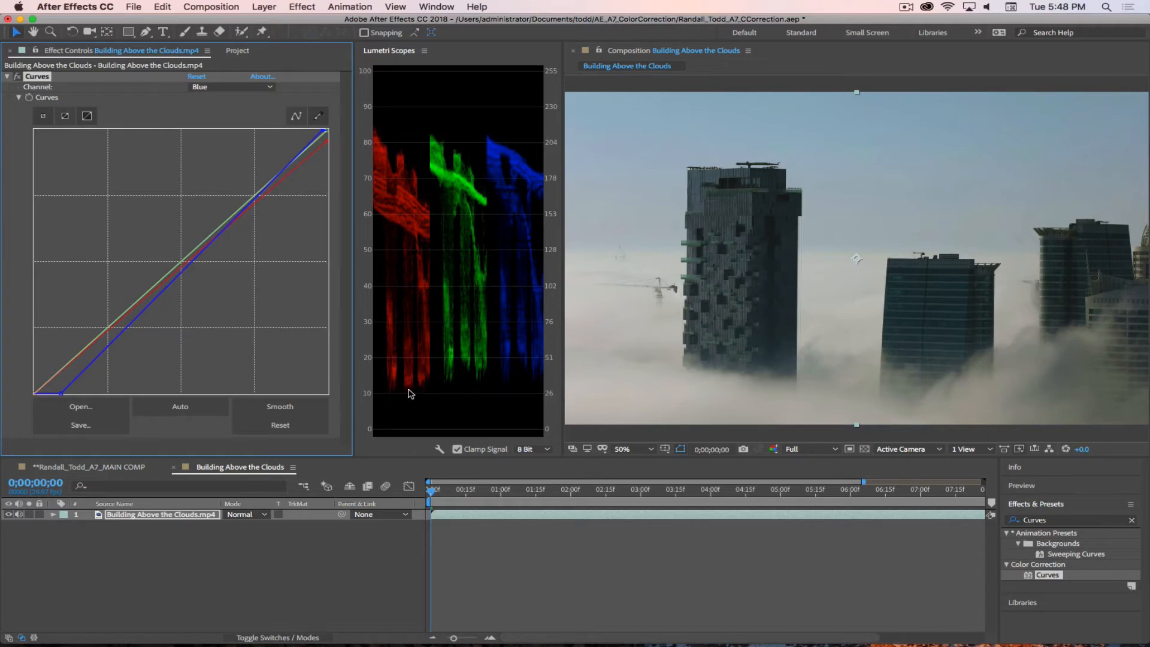
Step: Raise the Red channel curve's shadow point slightly and lower its highlight point to match the red levels to green and blue in the parade
click(222, 88)
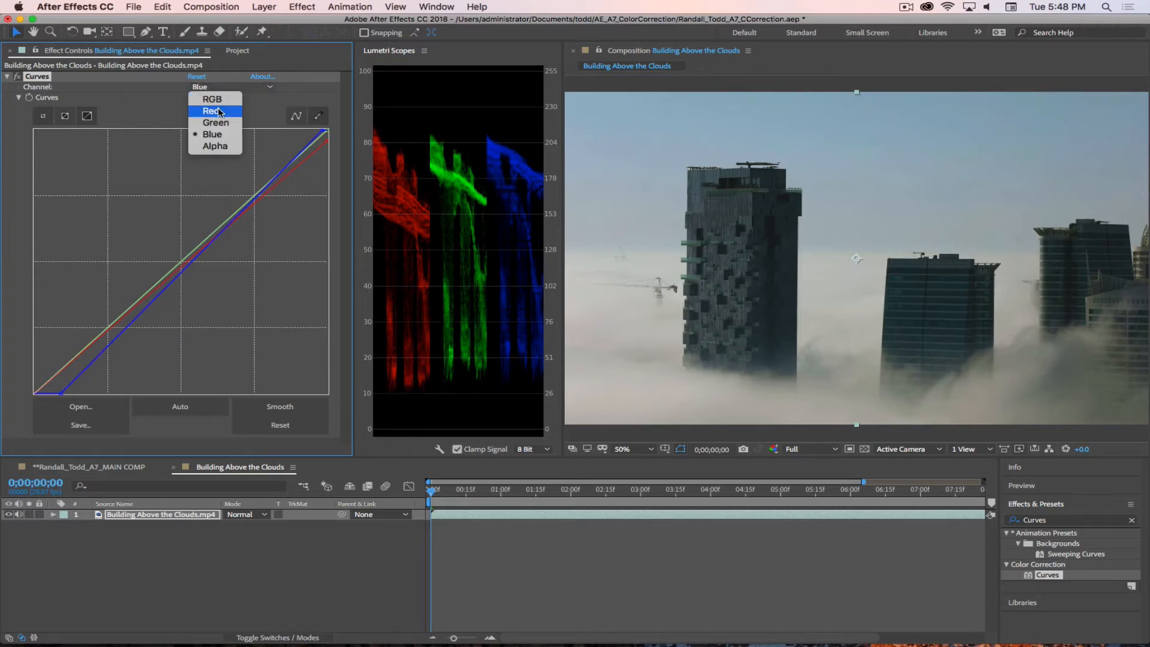
click(211, 111)
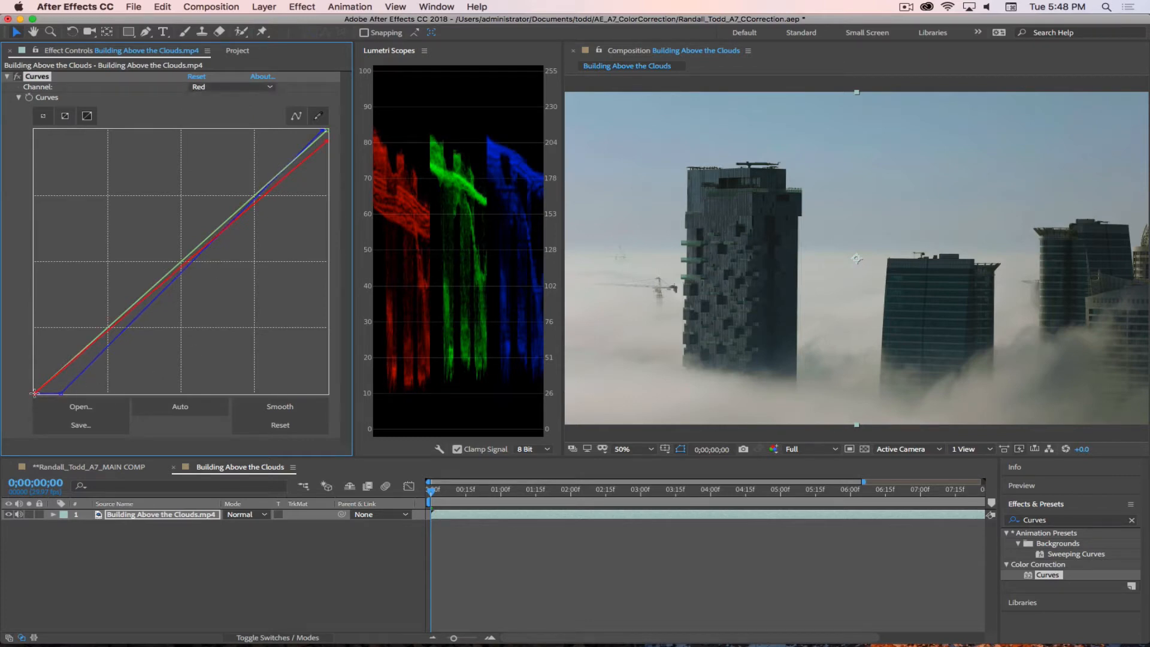
drag(31, 395, 29, 392)
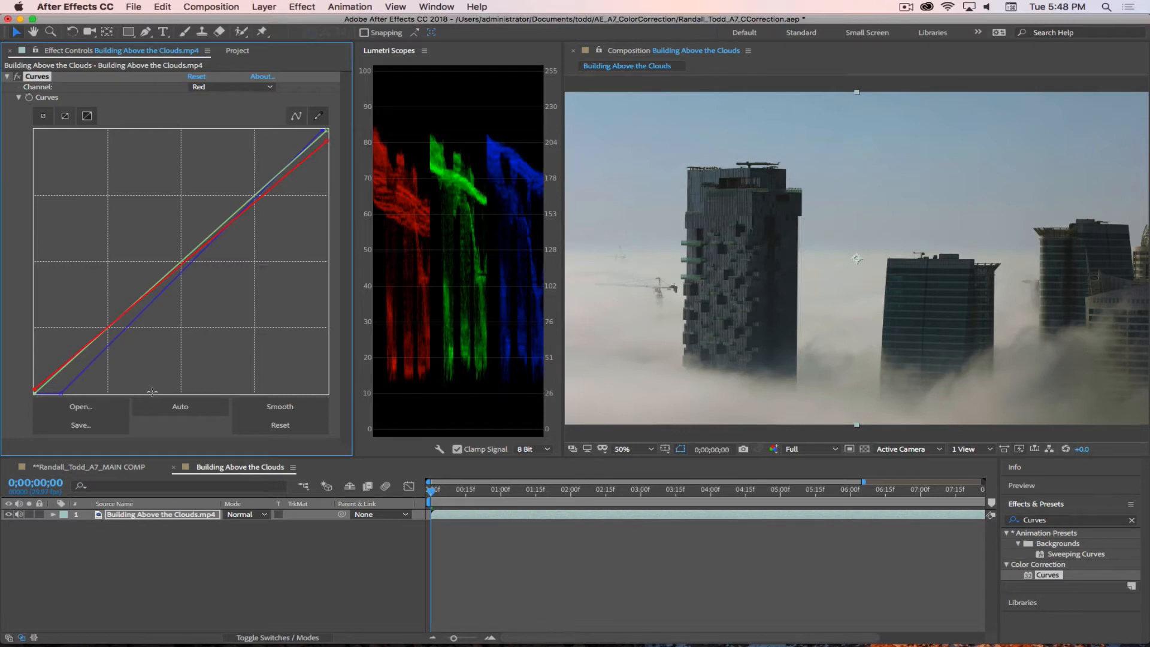
drag(328, 138, 326, 142)
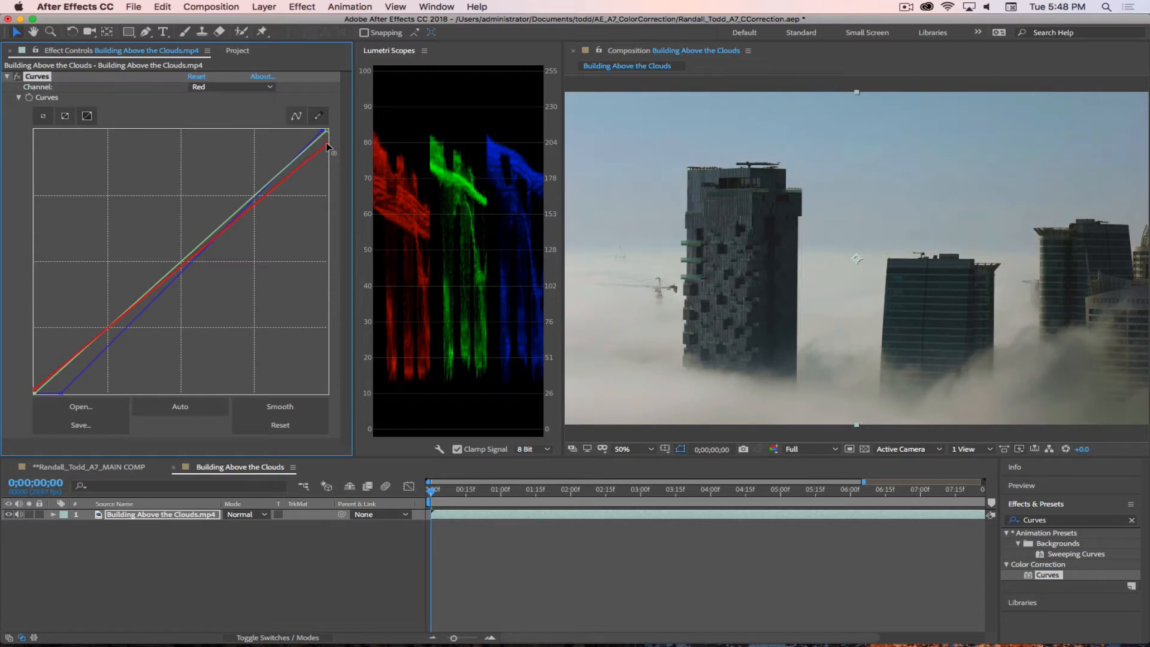
drag(32, 390, 31, 387)
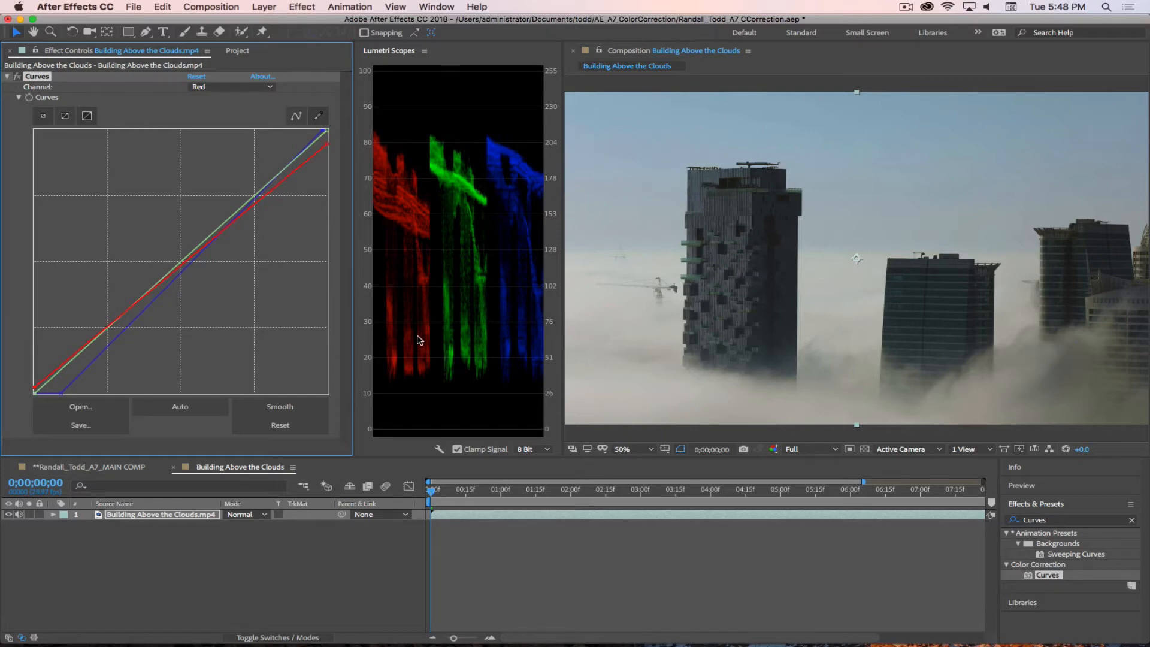
Step: Toggle the Curves effect off and on several times to compare the original clip with the rebalanced red and blue channels
click(17, 76)
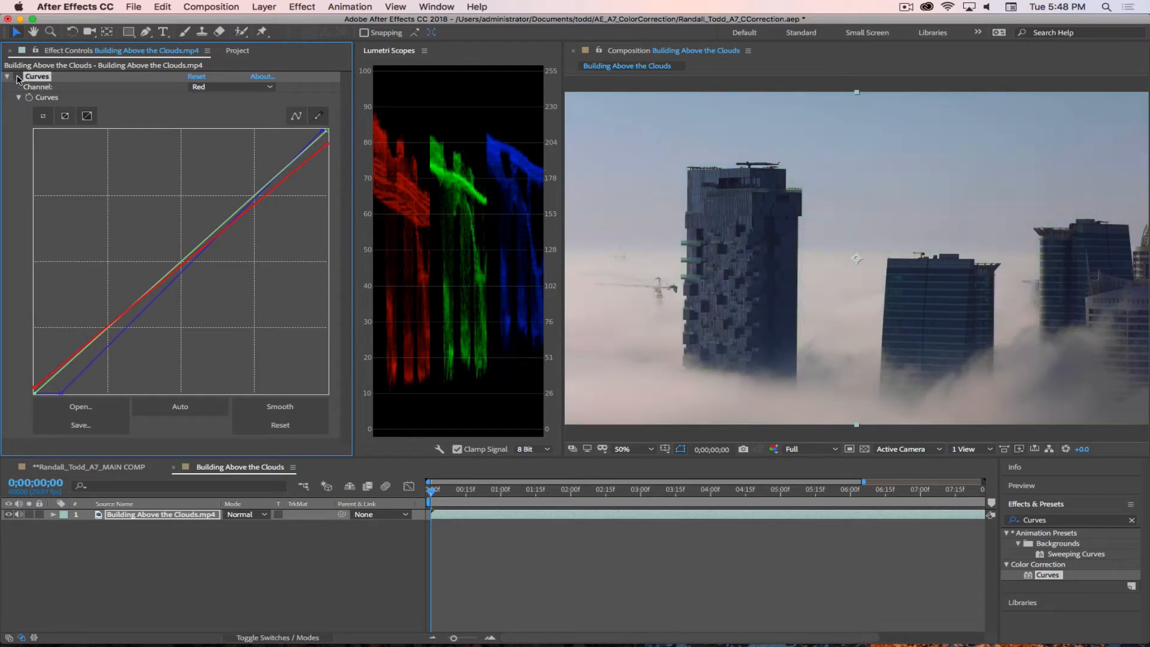
click(17, 76)
click(16, 77)
click(16, 77)
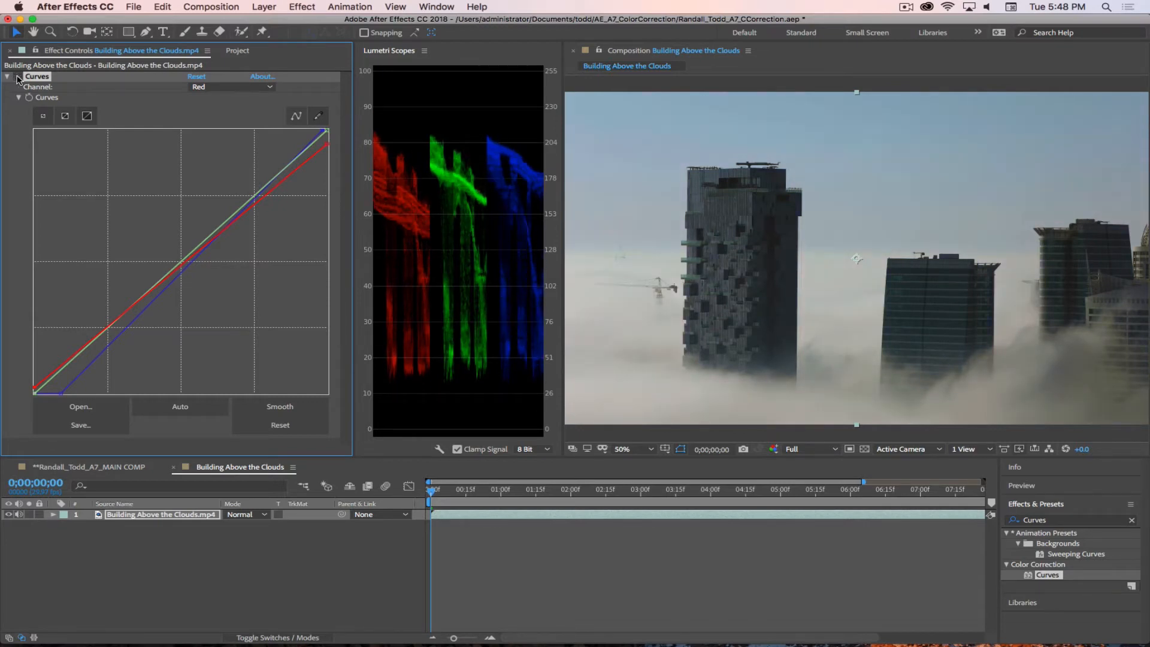
click(16, 77)
click(17, 77)
click(17, 77)
click(17, 78)
click(17, 77)
click(16, 77)
Step: Fine-tune the Red channel curve's shadow point and nudge the Blue channel curve's highlight point slightly inward
drag(35, 387, 31, 389)
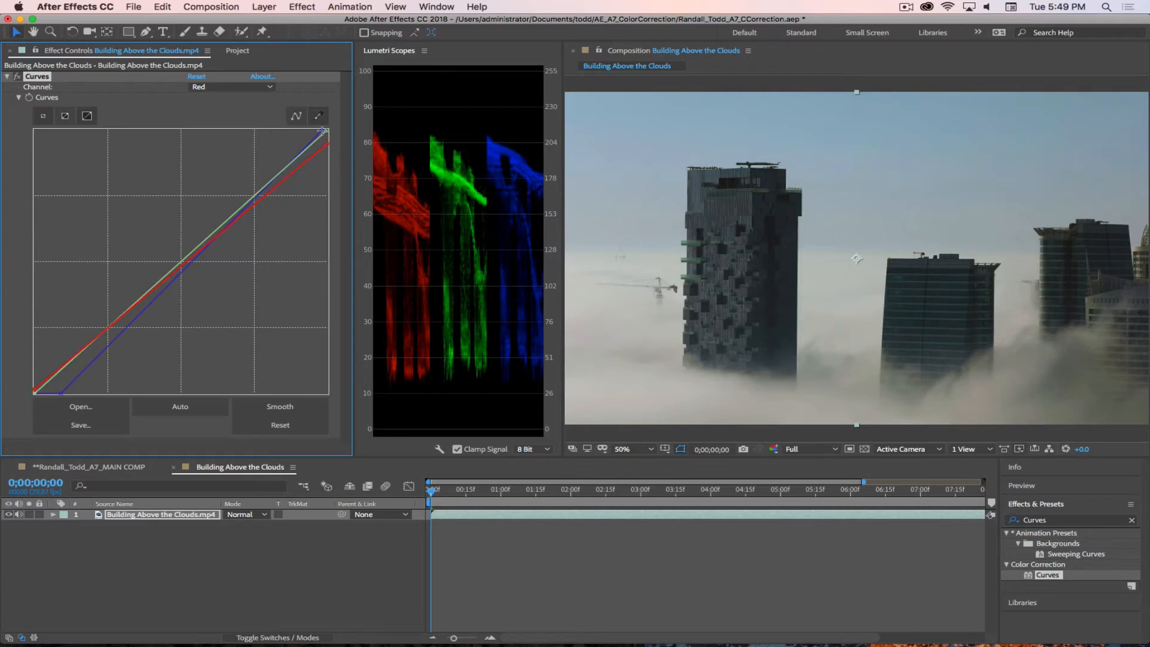
drag(326, 130, 342, 167)
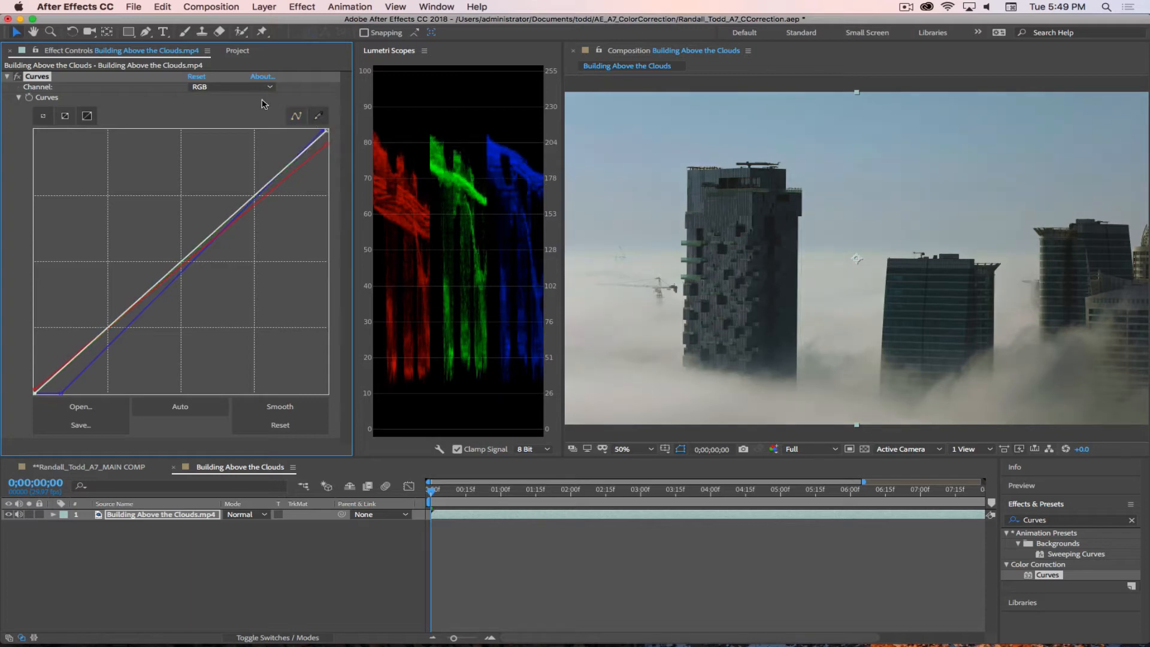
click(243, 87)
click(212, 134)
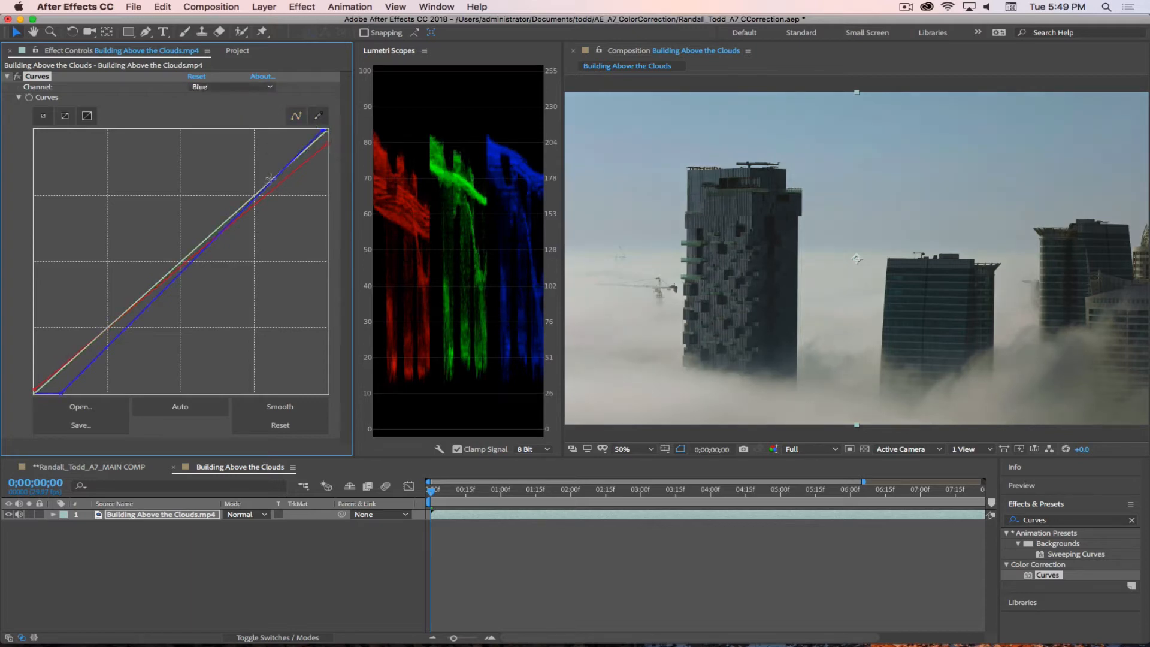
drag(323, 130, 321, 129)
click(906, 7)
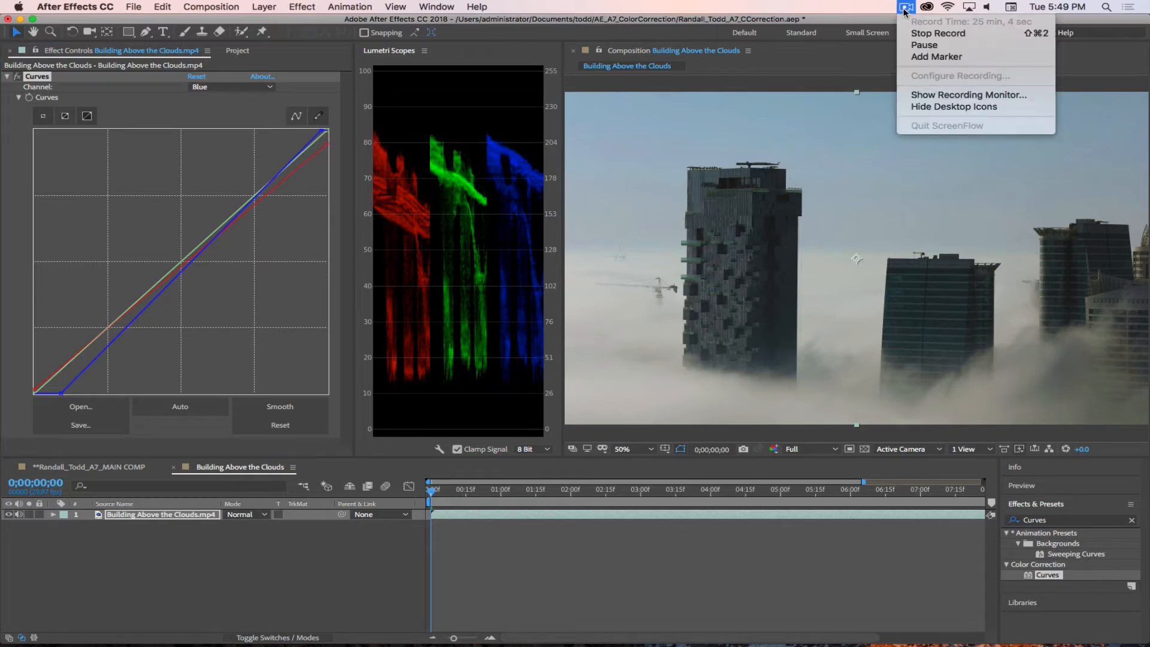
click(922, 45)
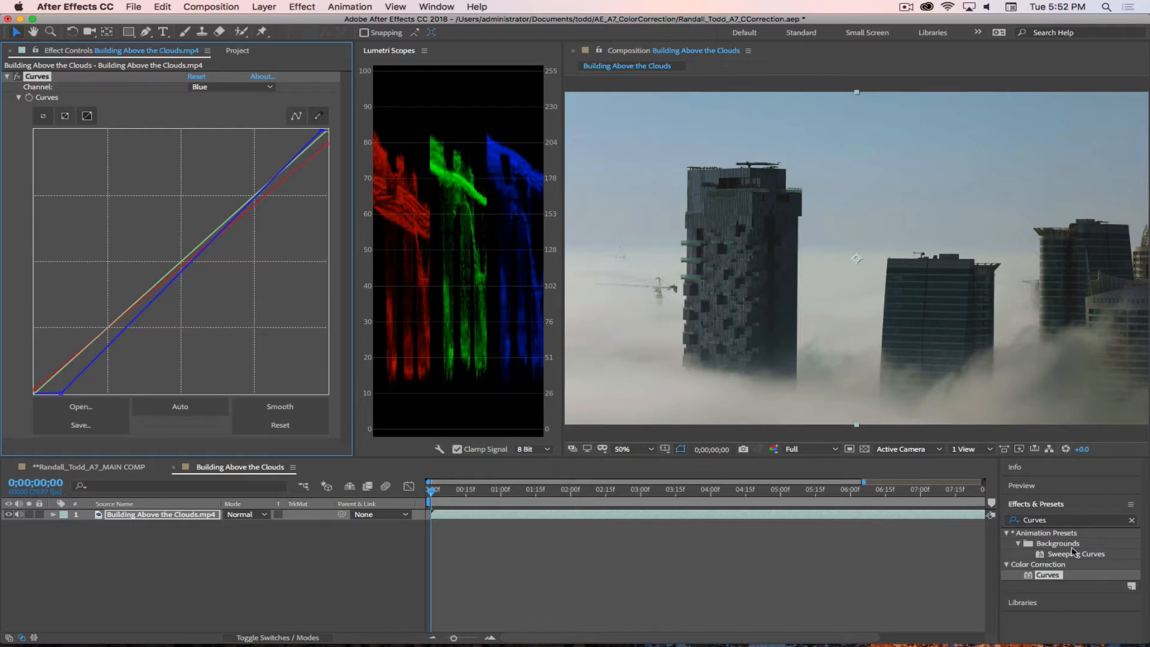
Step: Find the Levels effect and apply it to the Building Above the Clouds.mp4 layer
click(1053, 520)
text(Le)
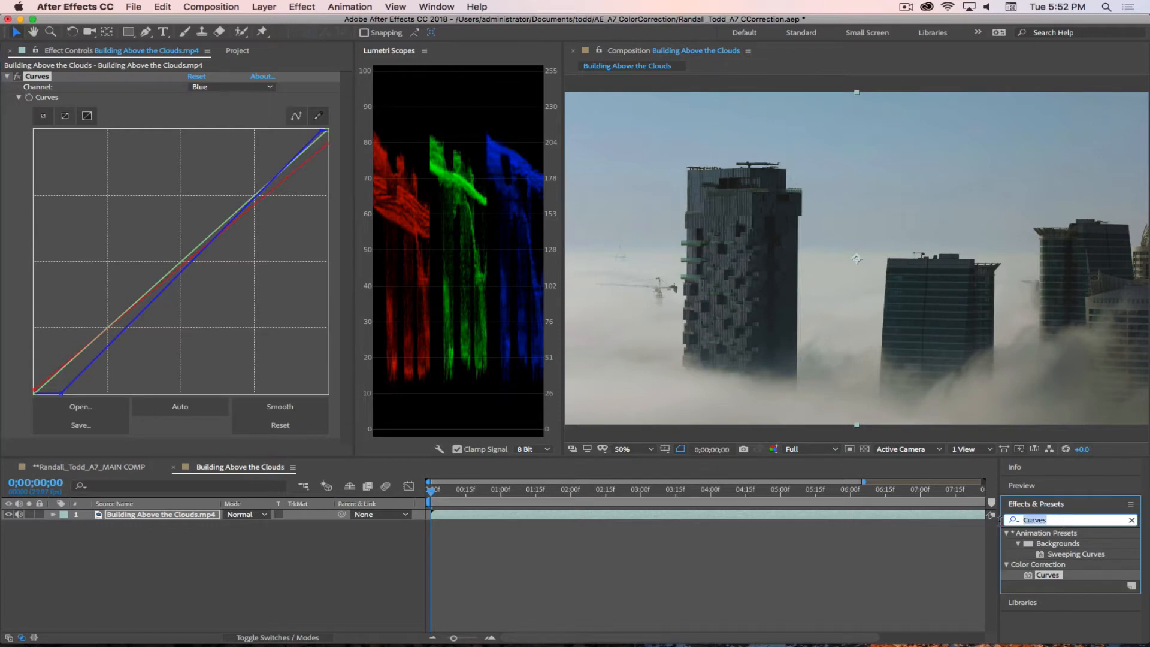
text(vels)
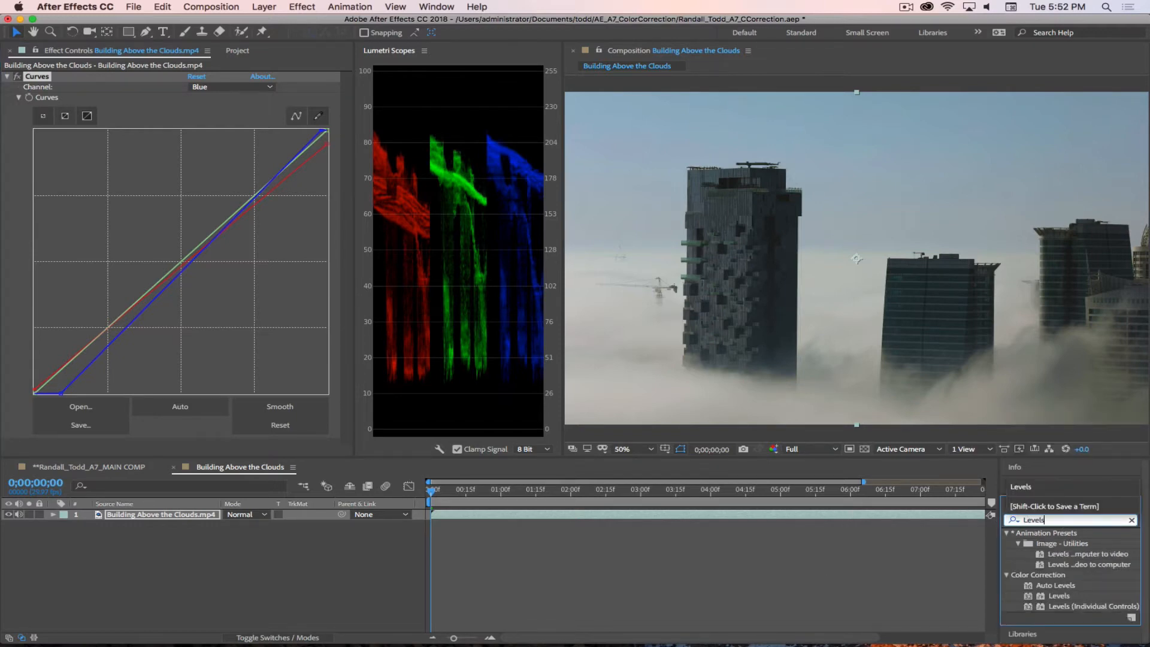
click(1032, 596)
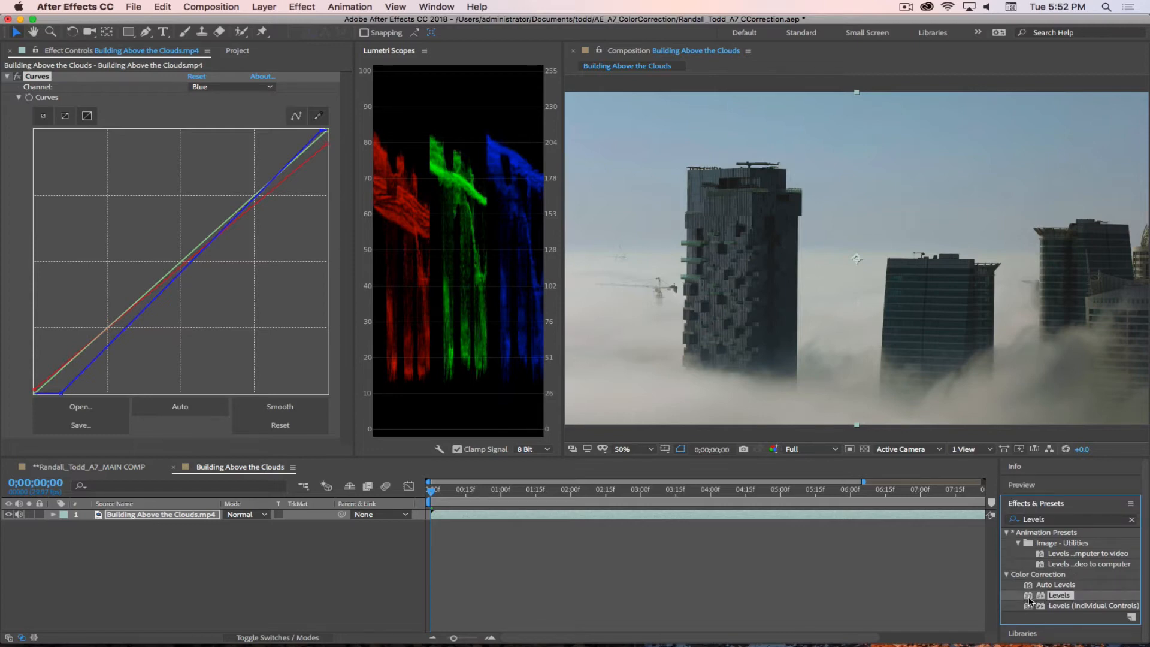
drag(1030, 598, 151, 519)
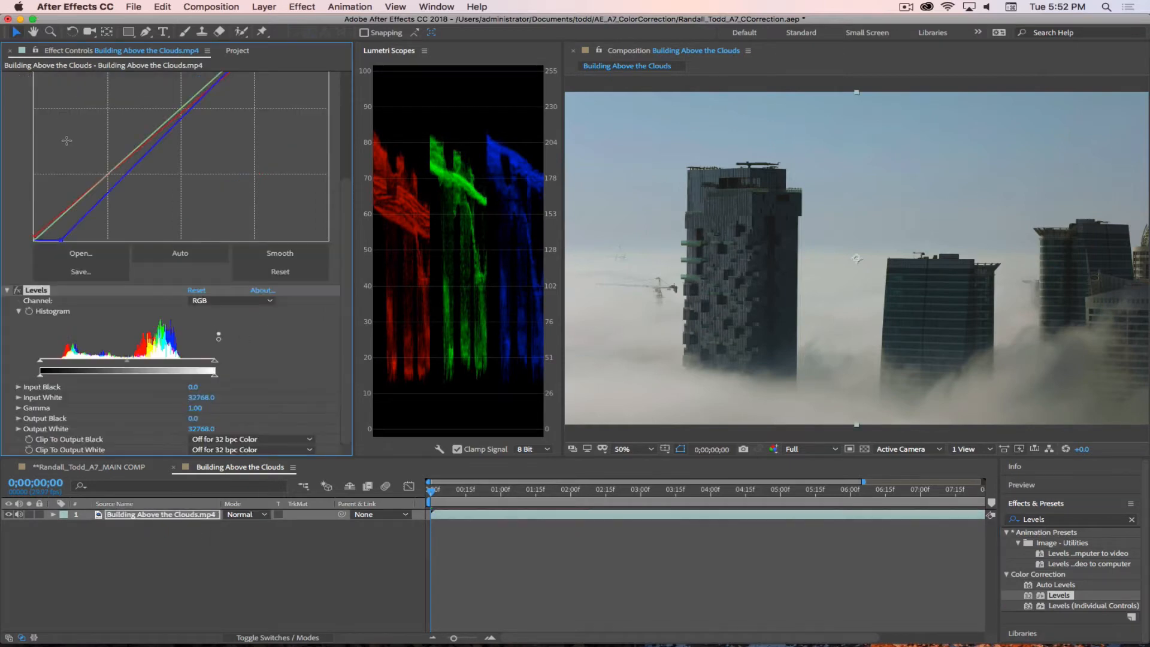
Step: Reduce the Curves graph to its smallest size and collapse the Curves effect to make room for the Levels controls
scroll(66, 150, up, 5)
click(8, 78)
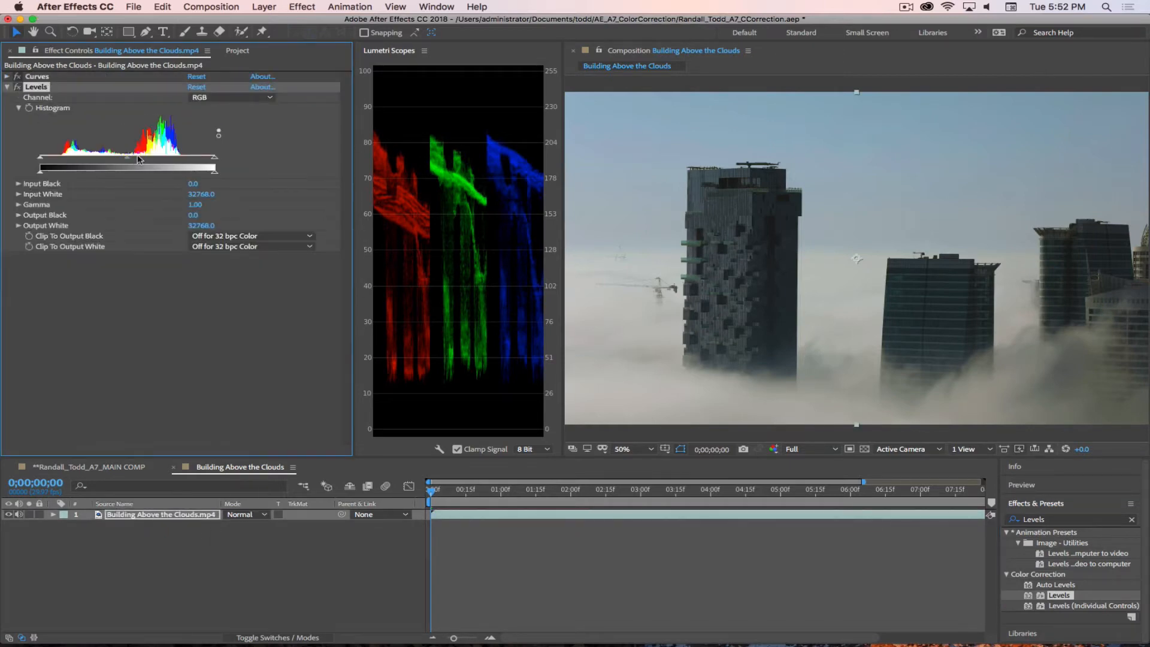
click(9, 79)
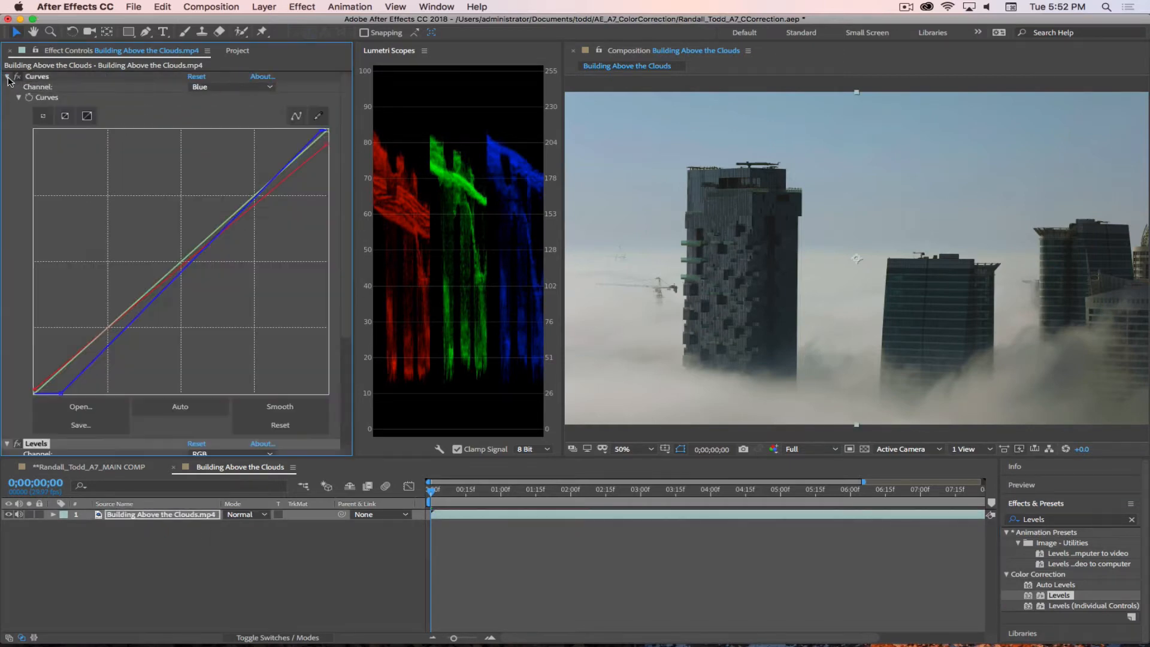
click(43, 116)
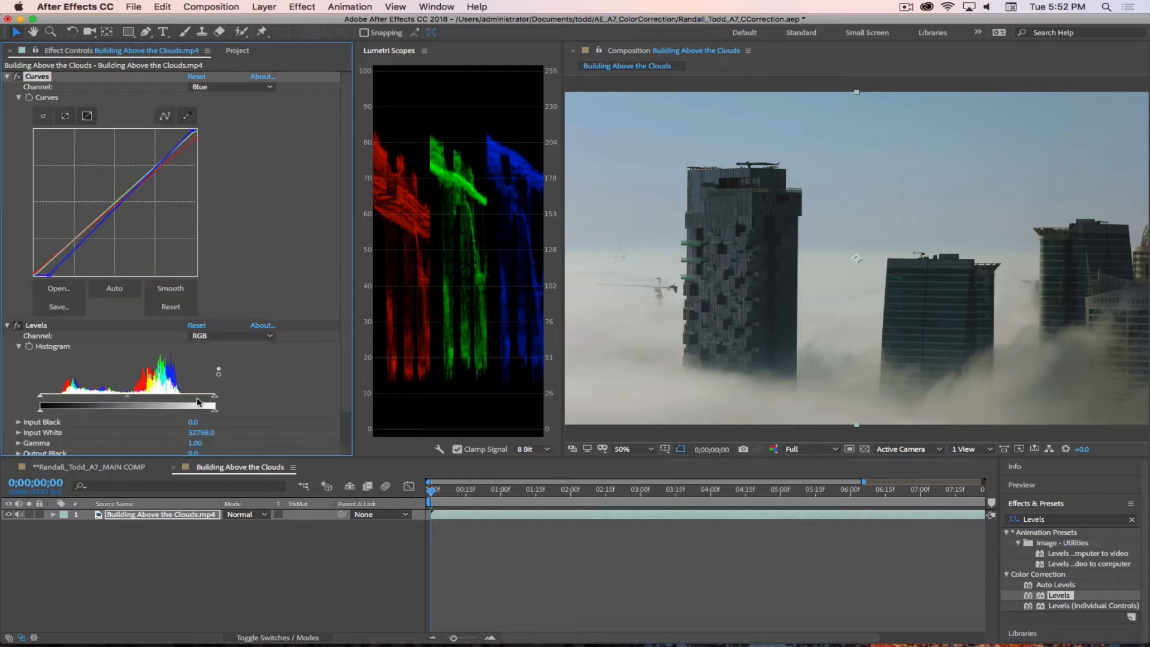
click(9, 77)
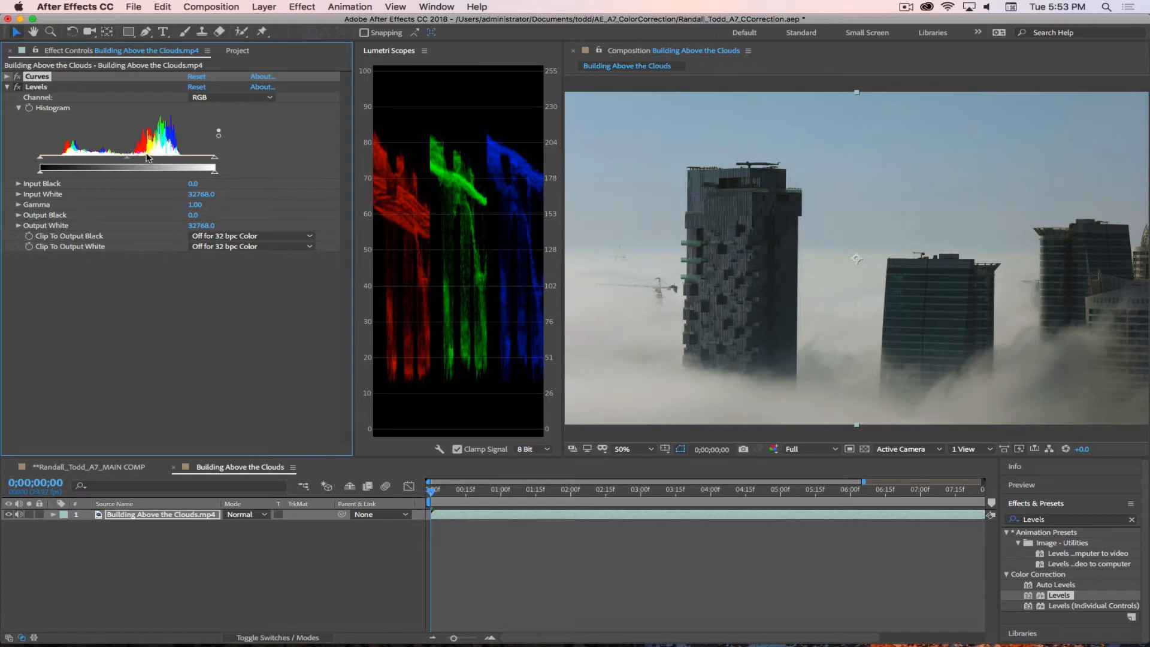
Step: With Levels on the RGB channel, lower Input White to about 27113.9, briefly trying a lower value of about 22616.3
click(220, 101)
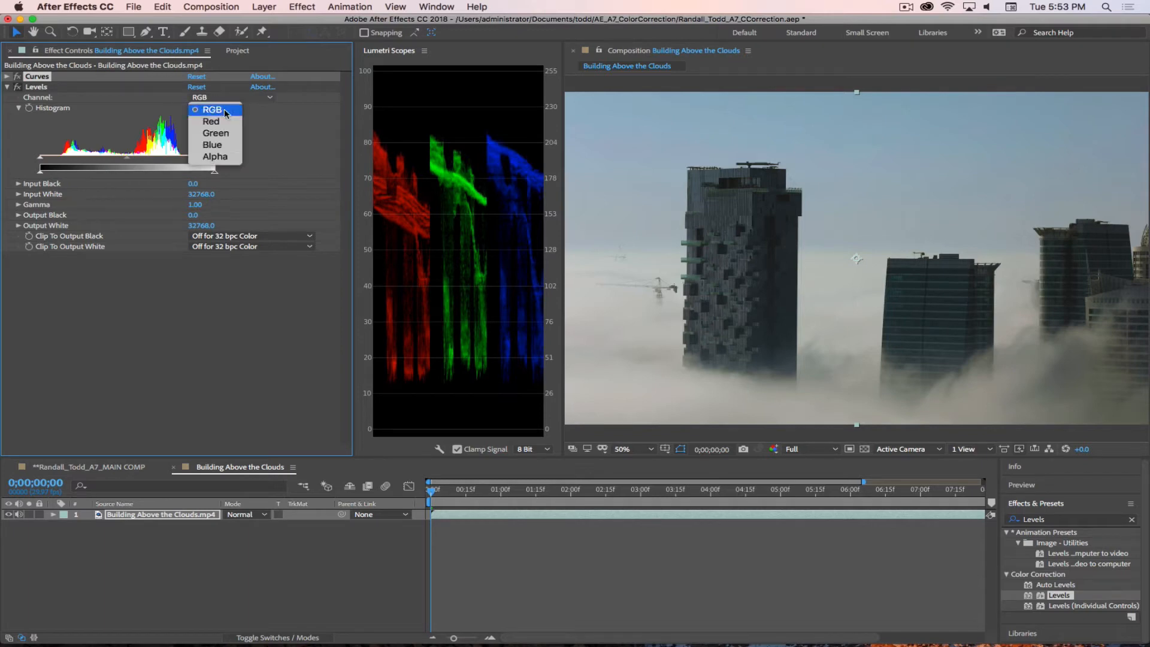
click(293, 131)
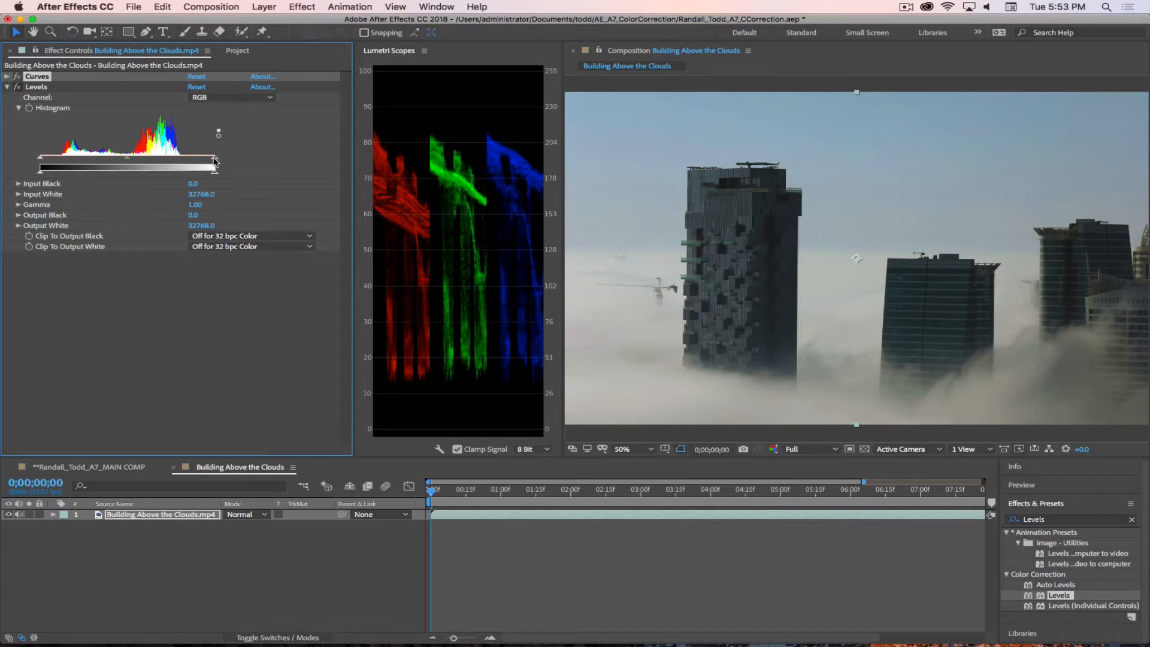
drag(214, 161, 185, 161)
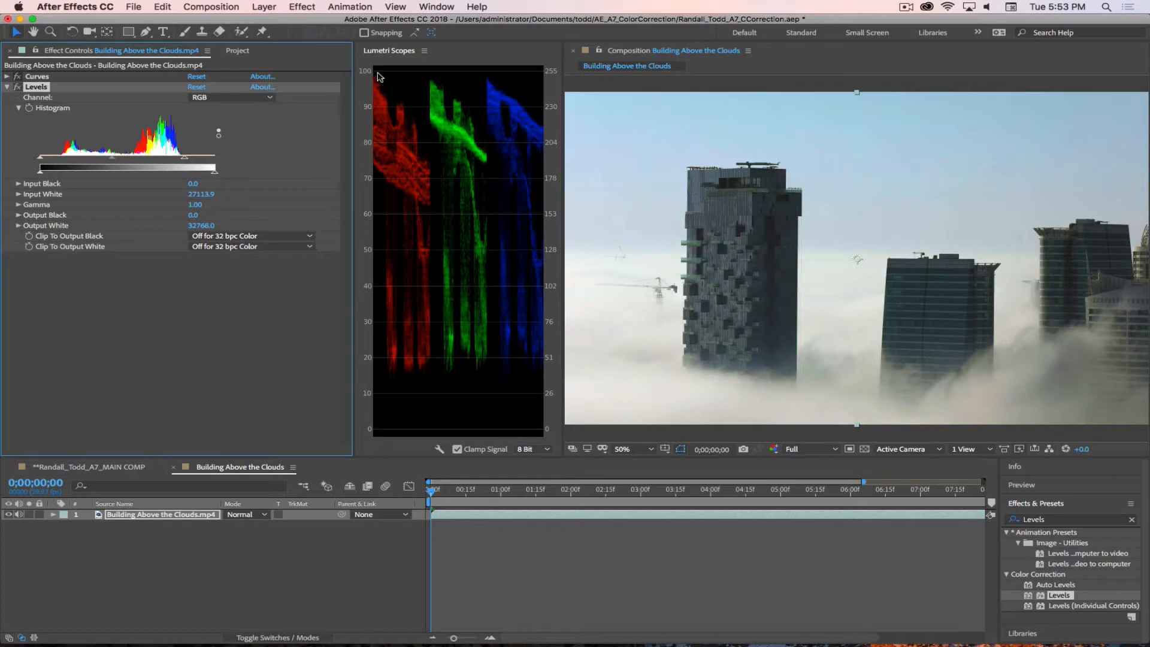
drag(180, 160, 161, 162)
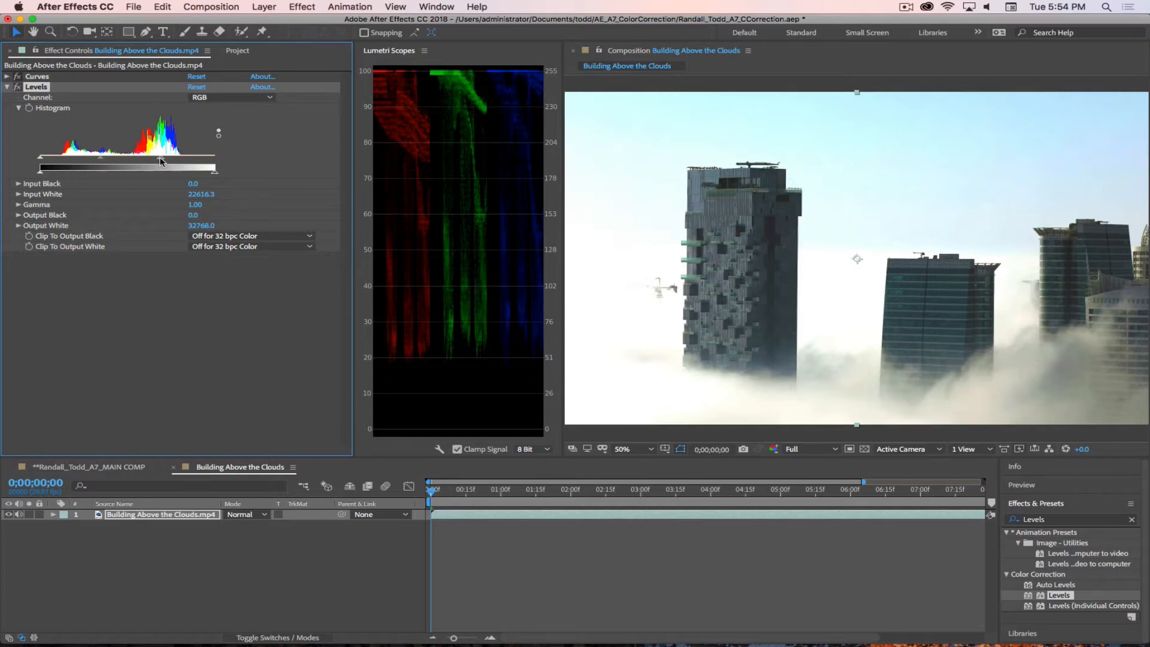
drag(160, 160, 185, 161)
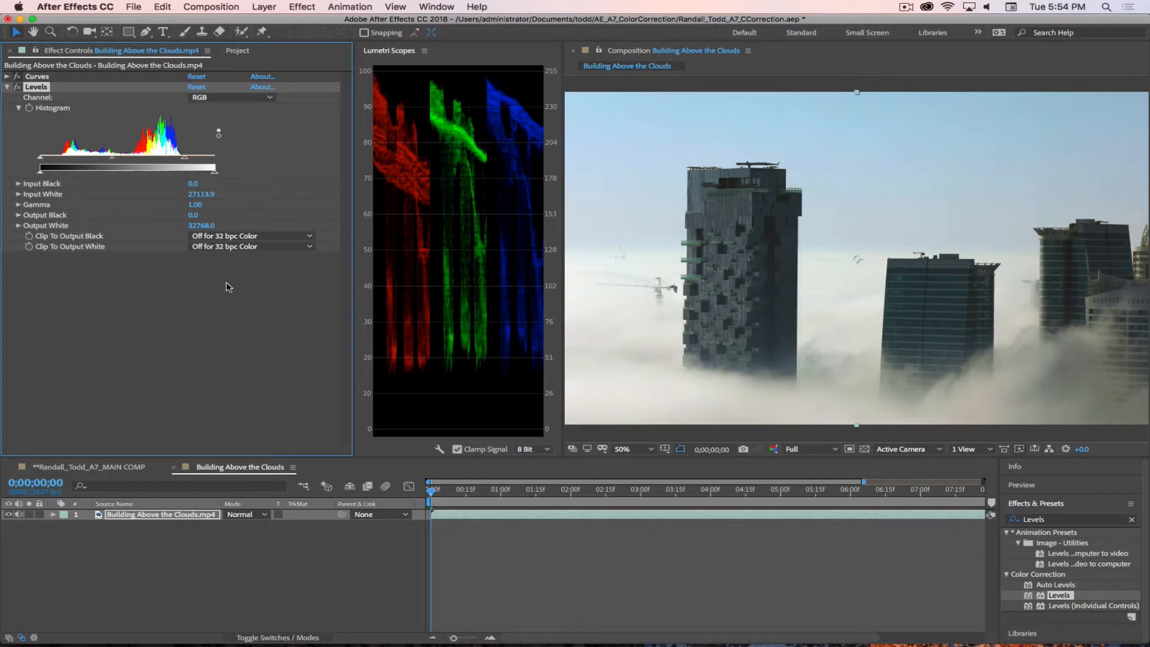
Step: Raise the Levels Input Black to about 2698.5 and reduce Gamma to about 0.95
drag(40, 158, 57, 161)
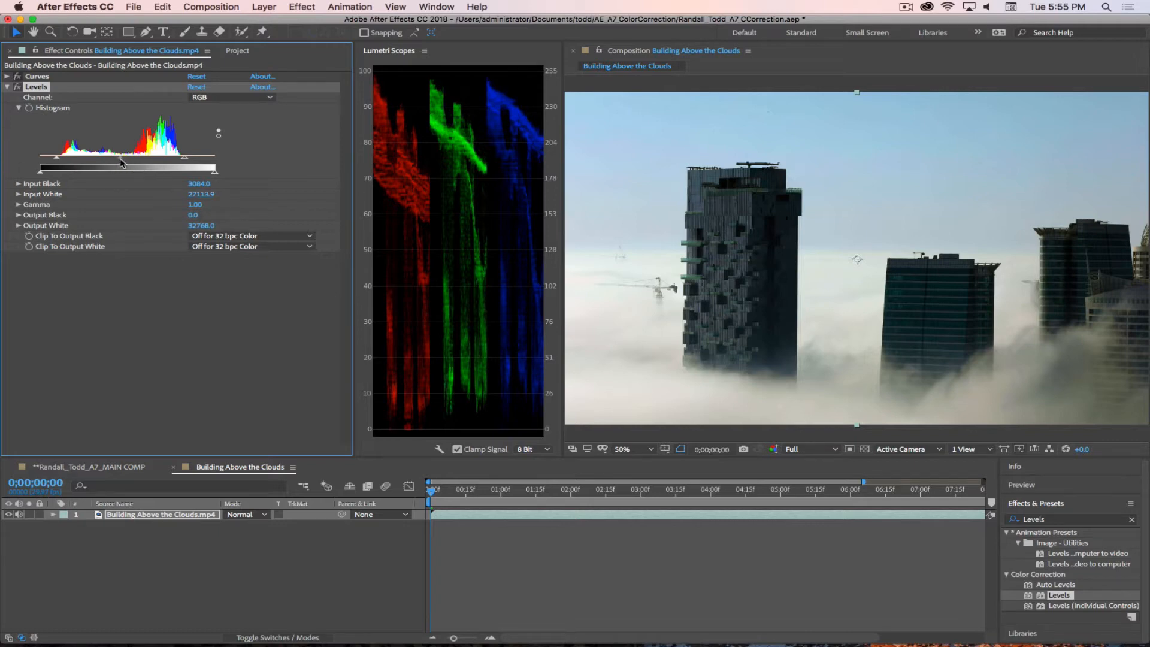
drag(120, 159, 140, 157)
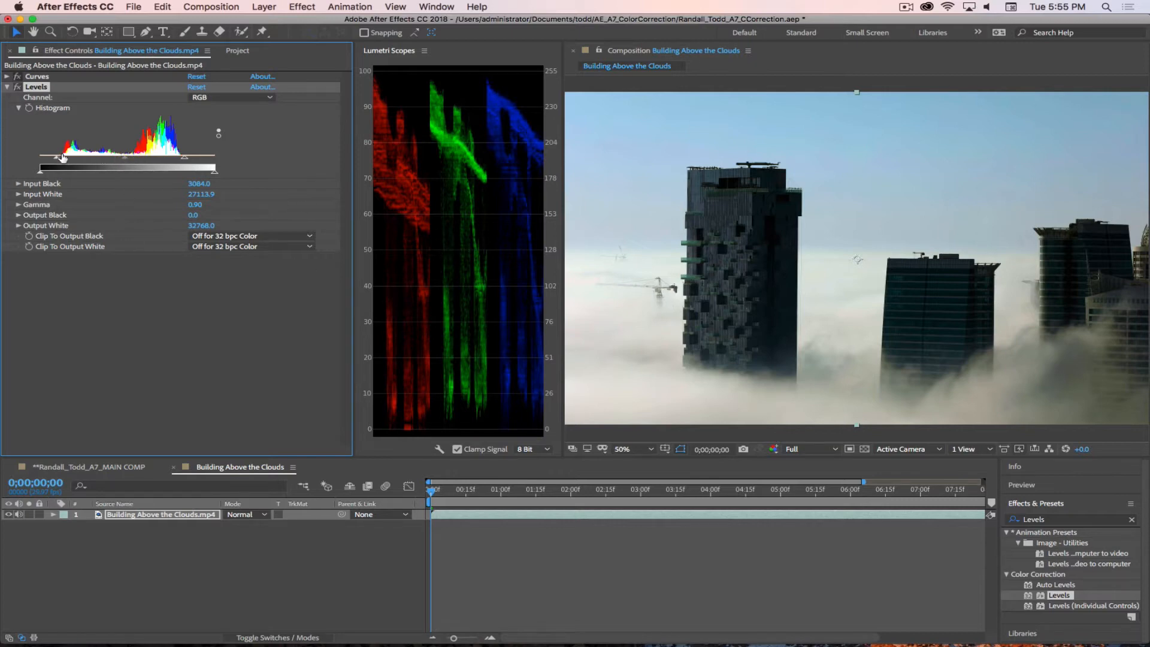
drag(124, 157, 123, 158)
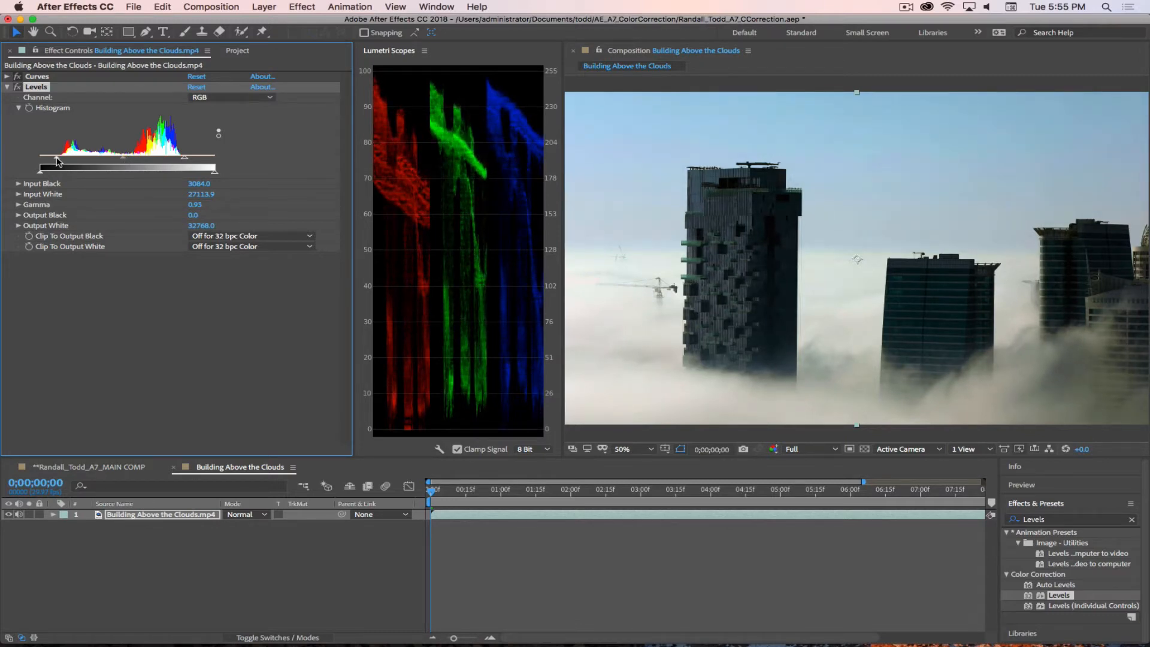
drag(57, 160, 54, 162)
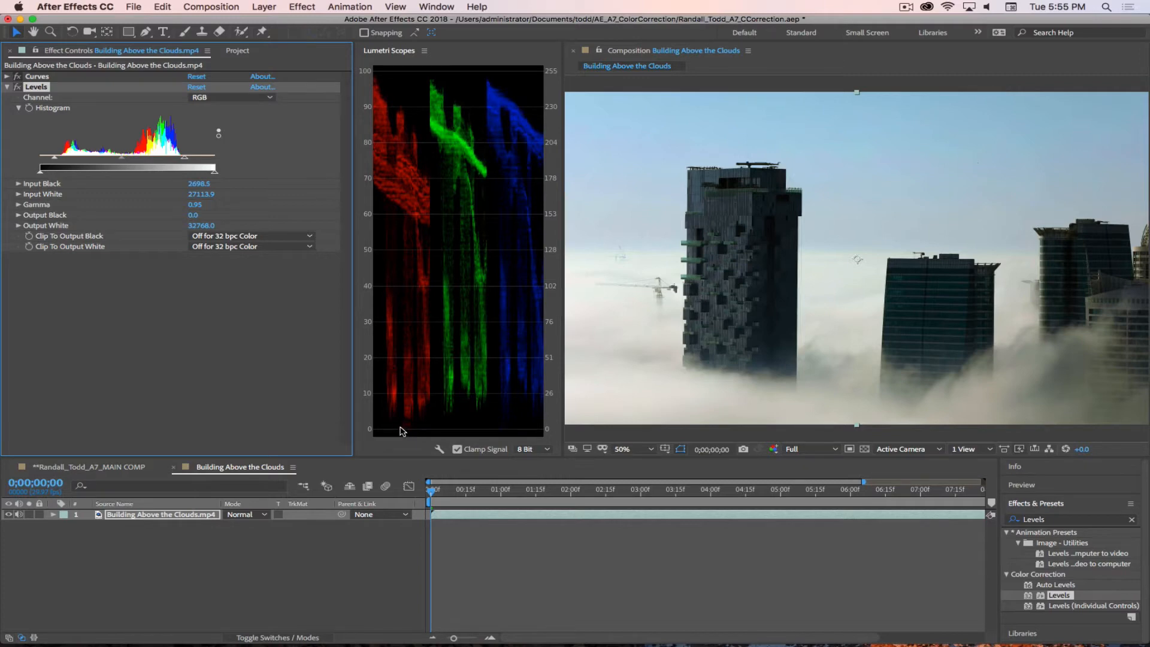
Step: Raise the Red channel curve's shadow point slightly in Curves, then switch the effect to the Green channel
click(7, 76)
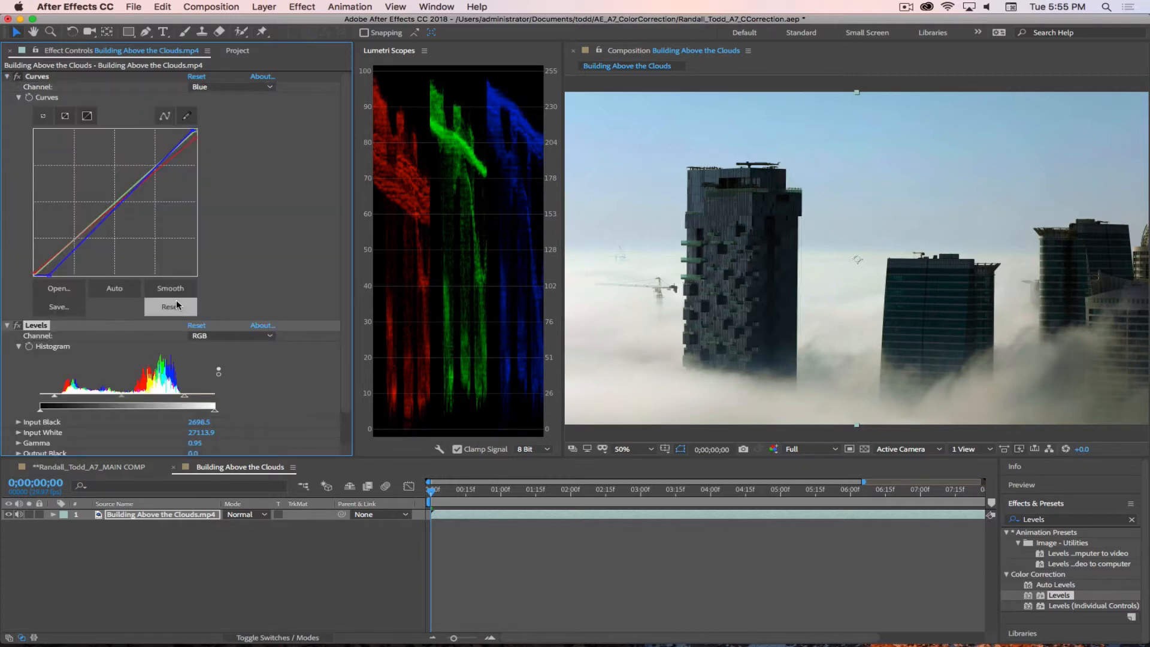
click(226, 89)
click(228, 107)
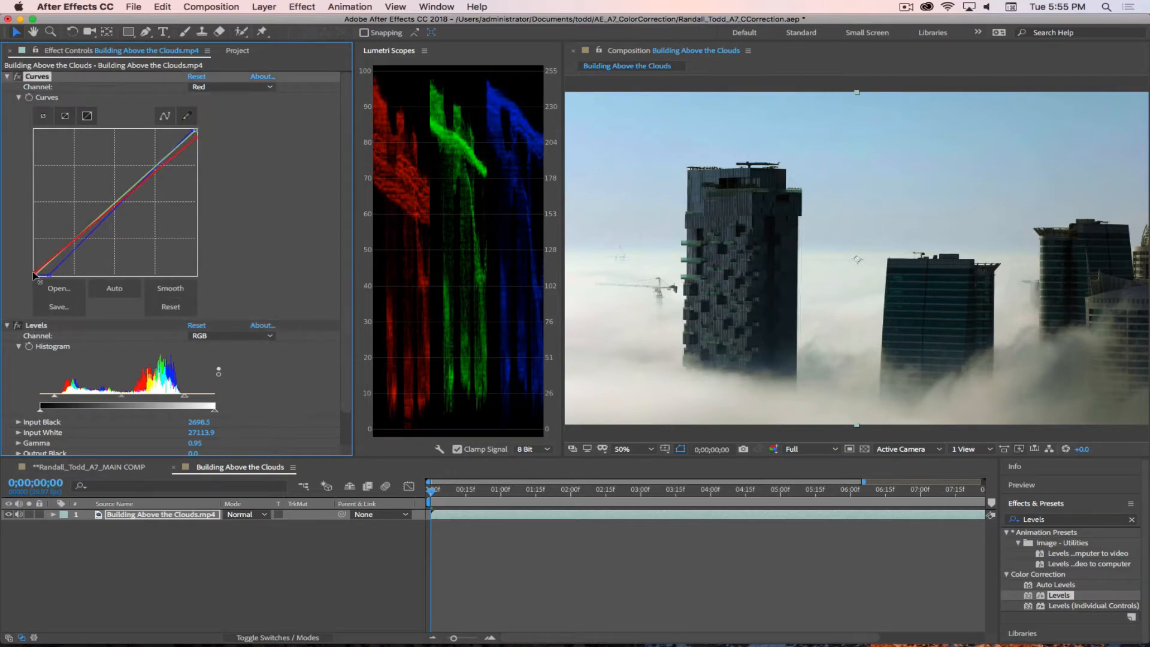
drag(34, 276, 34, 274)
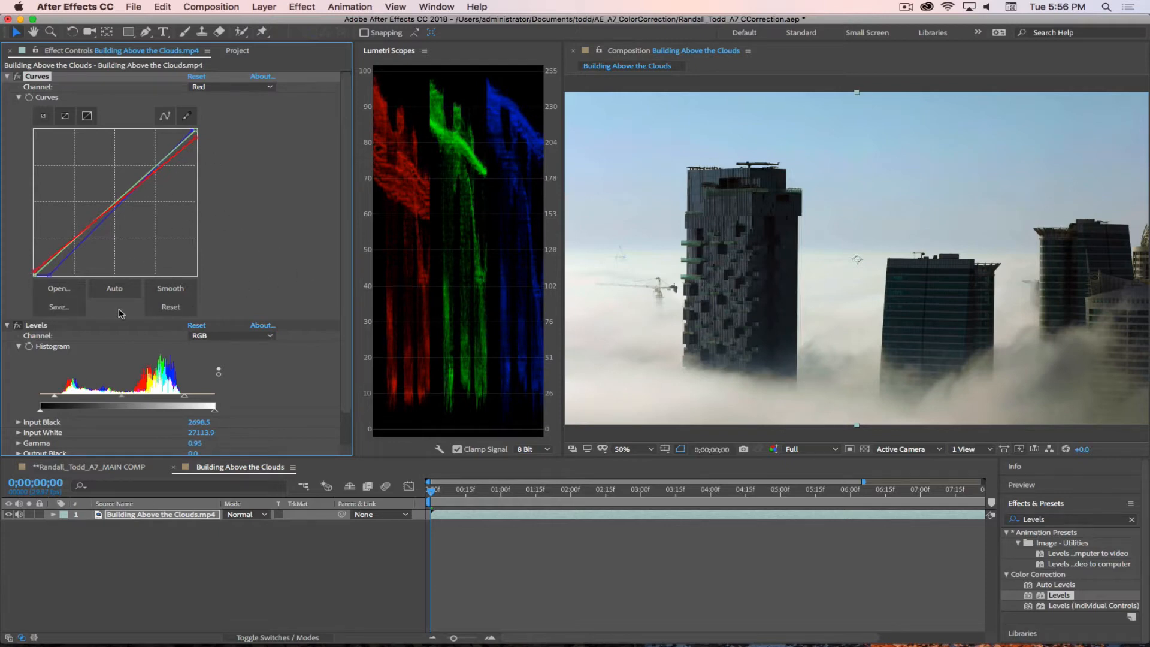
click(213, 88)
click(213, 123)
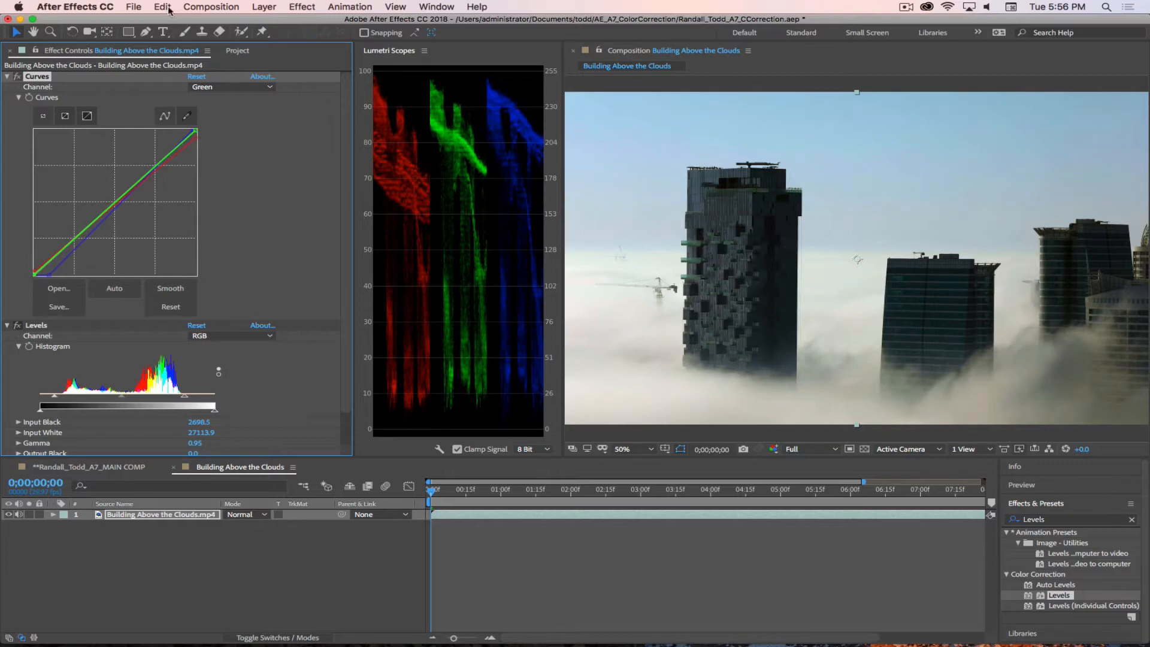
Step: Collapse both effects and toggle Levels and Curves off and on to compare the corrected clip with the original
click(8, 77)
click(7, 87)
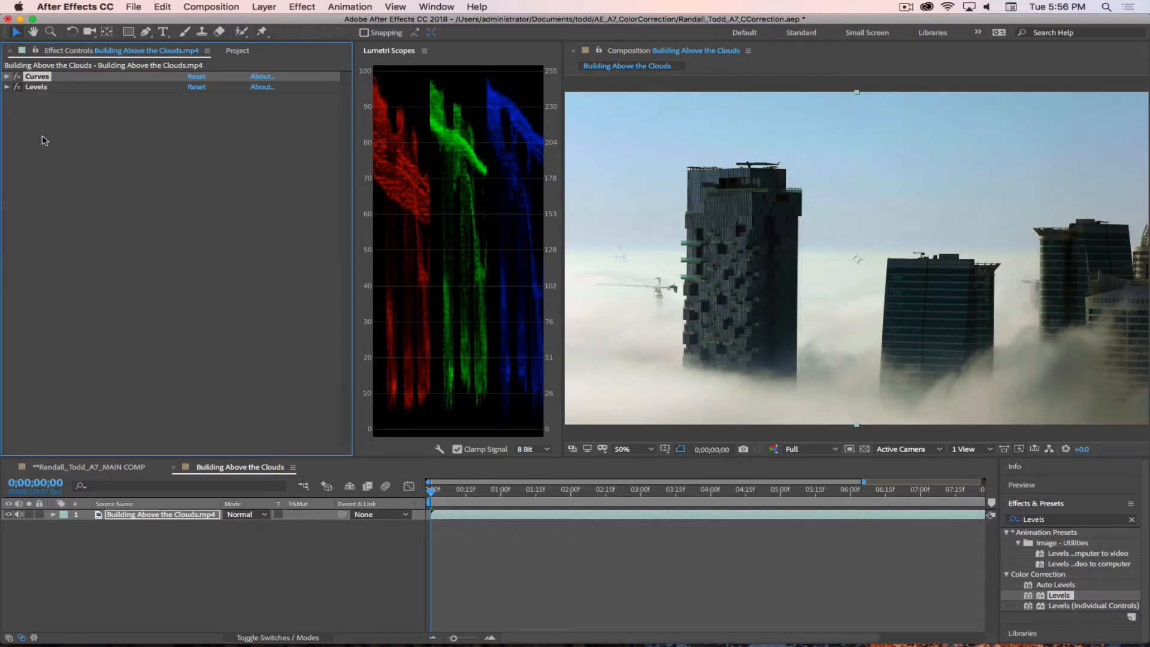
click(18, 88)
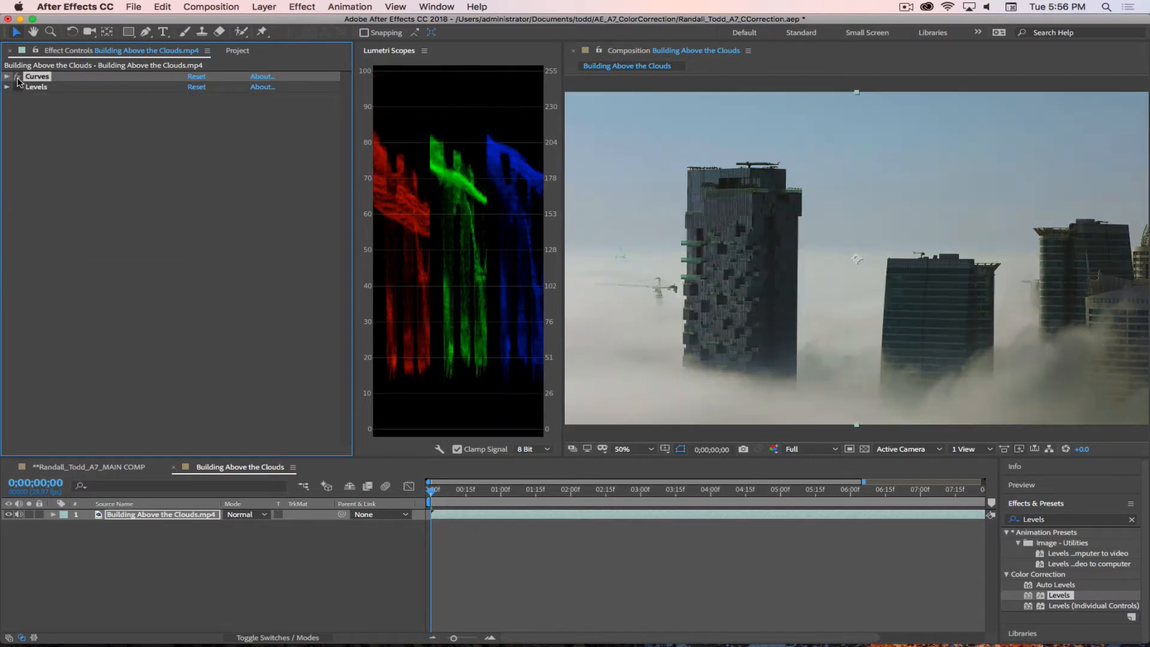
click(19, 77)
click(18, 78)
click(19, 77)
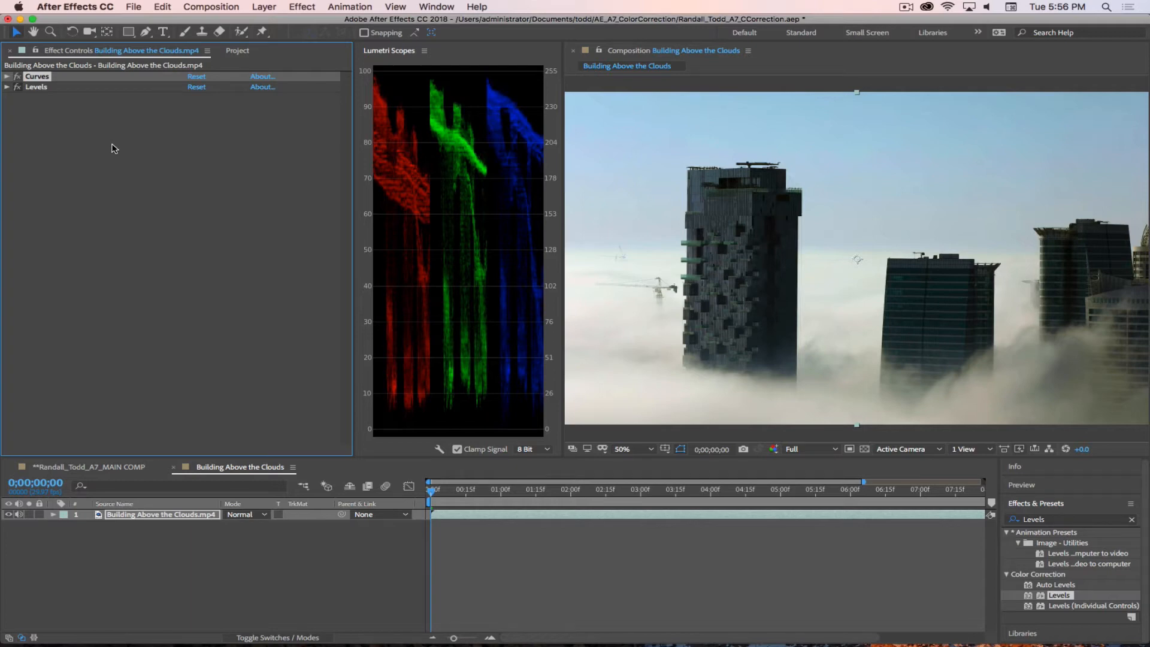
Step: Nudge the Levels input black point slightly higher, then collapse the Levels effect and deselect it
click(8, 88)
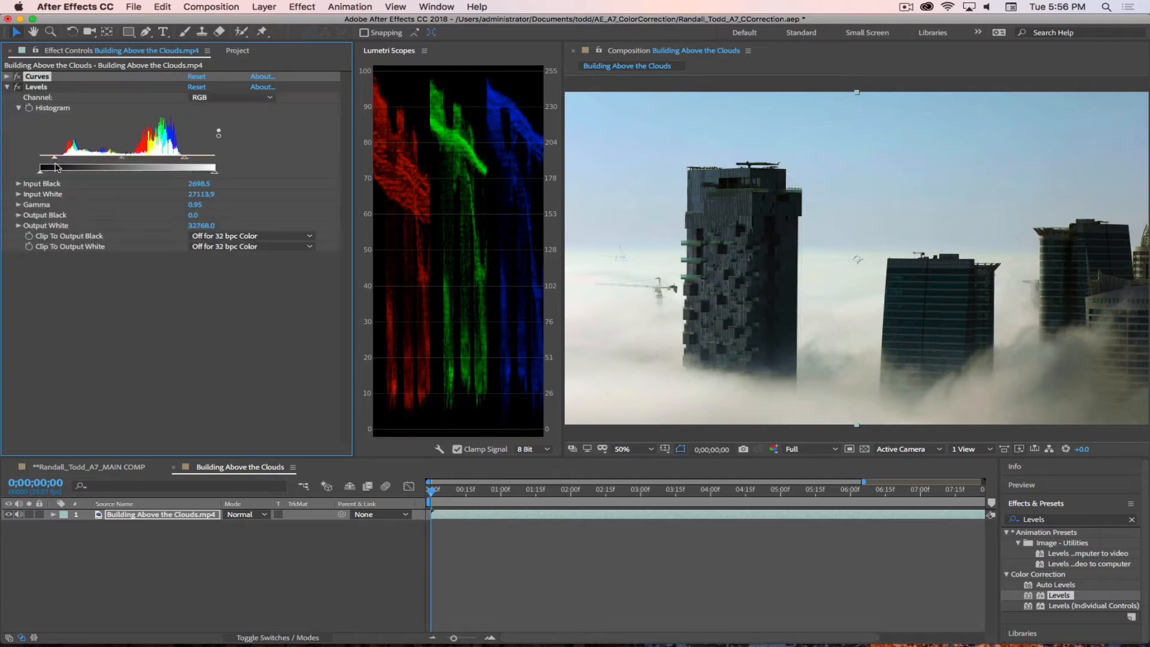
click(55, 160)
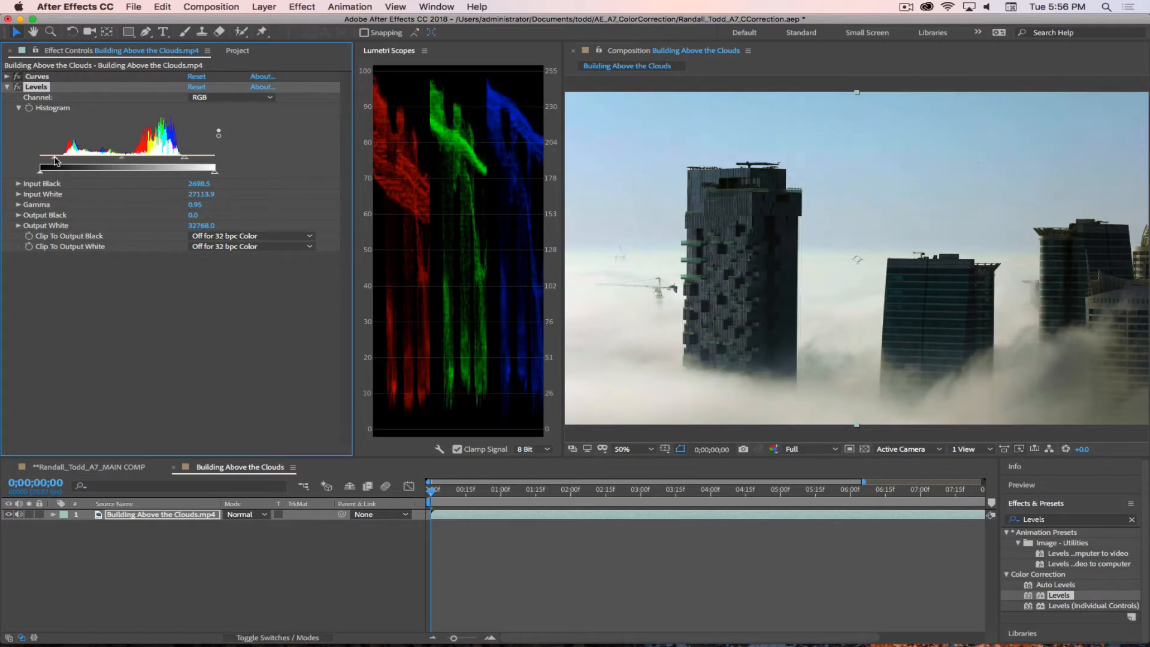
drag(55, 161, 57, 161)
click(7, 88)
click(143, 272)
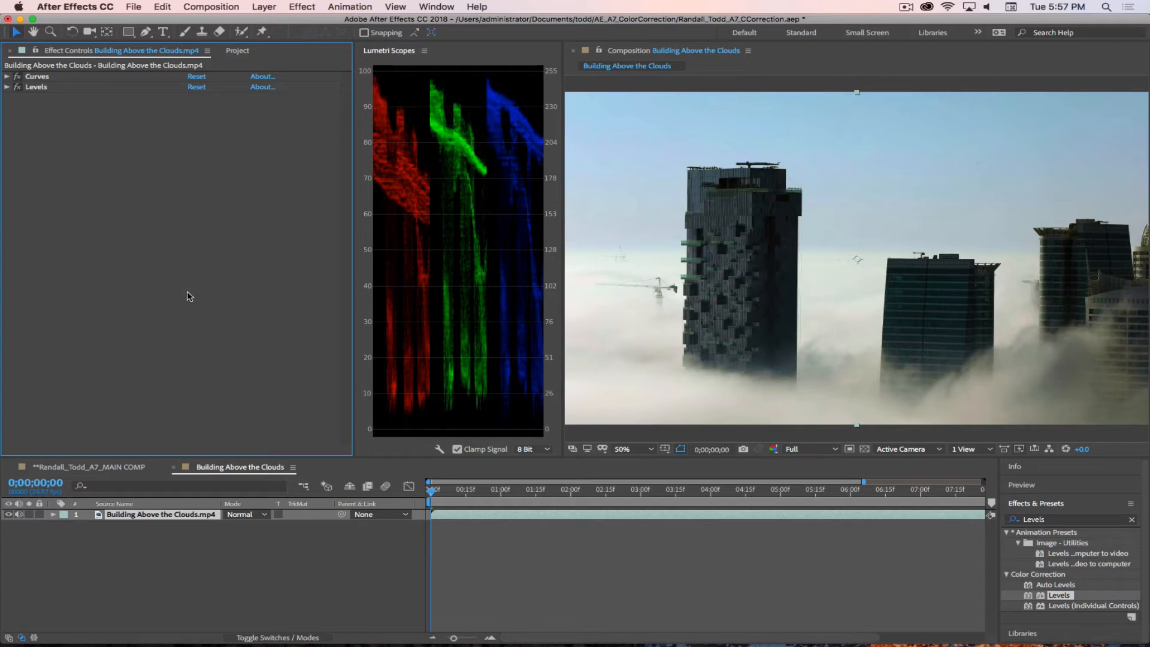
Step: Create an adjustment layer above the clip and name it Color Grade 1
click(153, 562)
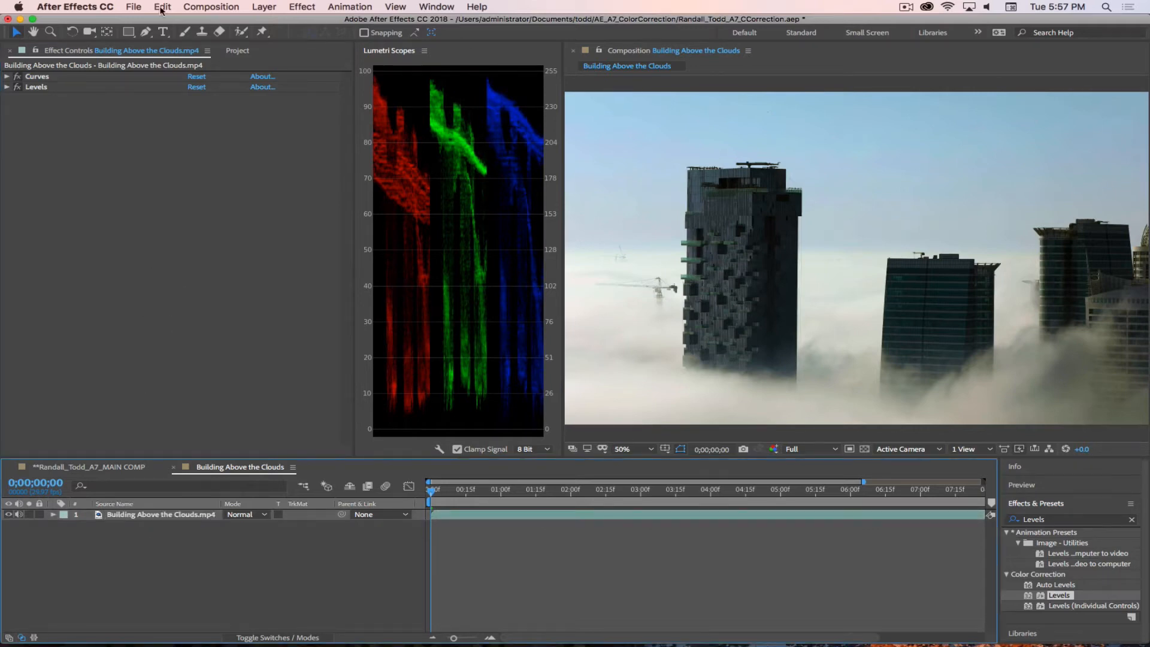
click(264, 7)
mouse_move(278, 24)
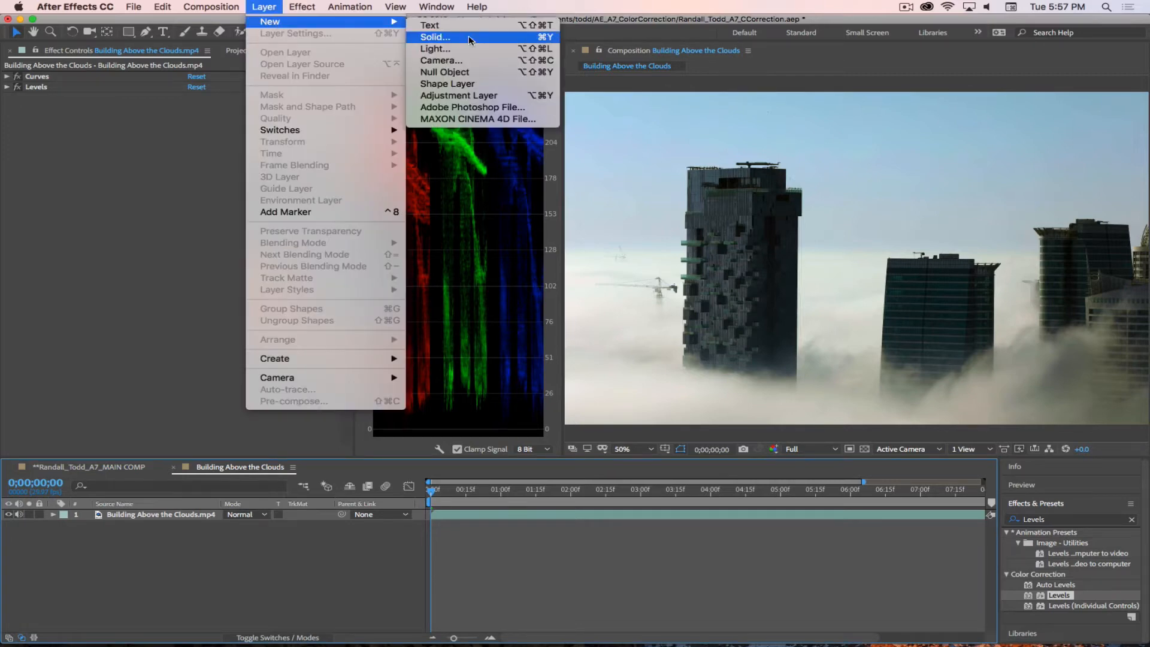
click(471, 99)
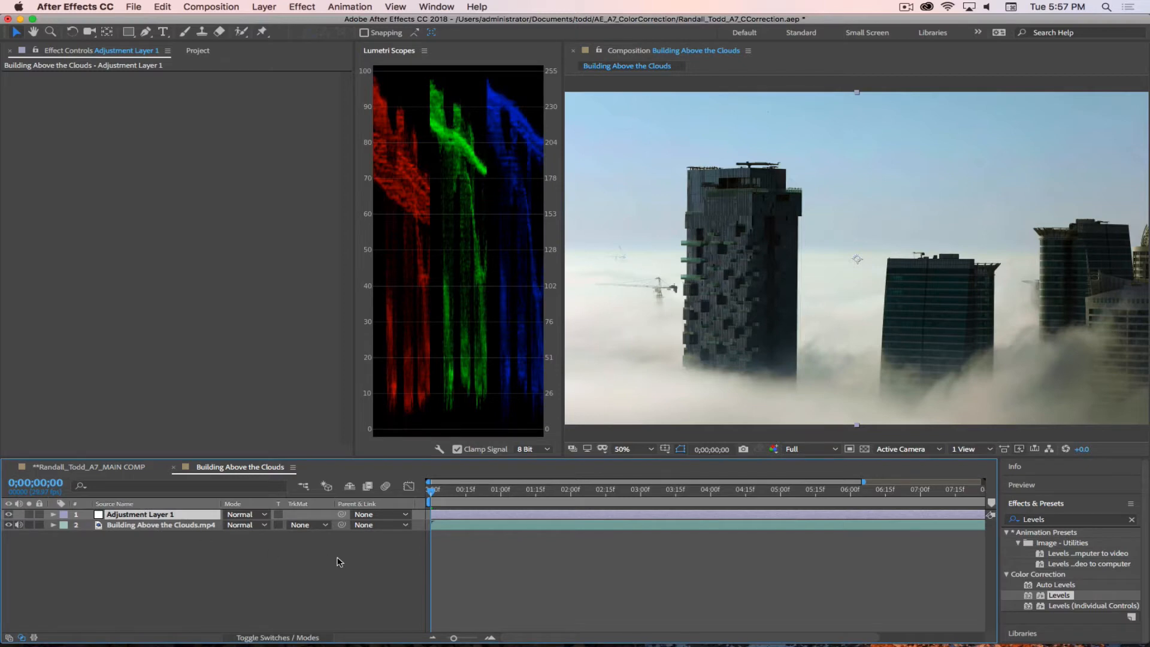
key(Return)
text(Color)
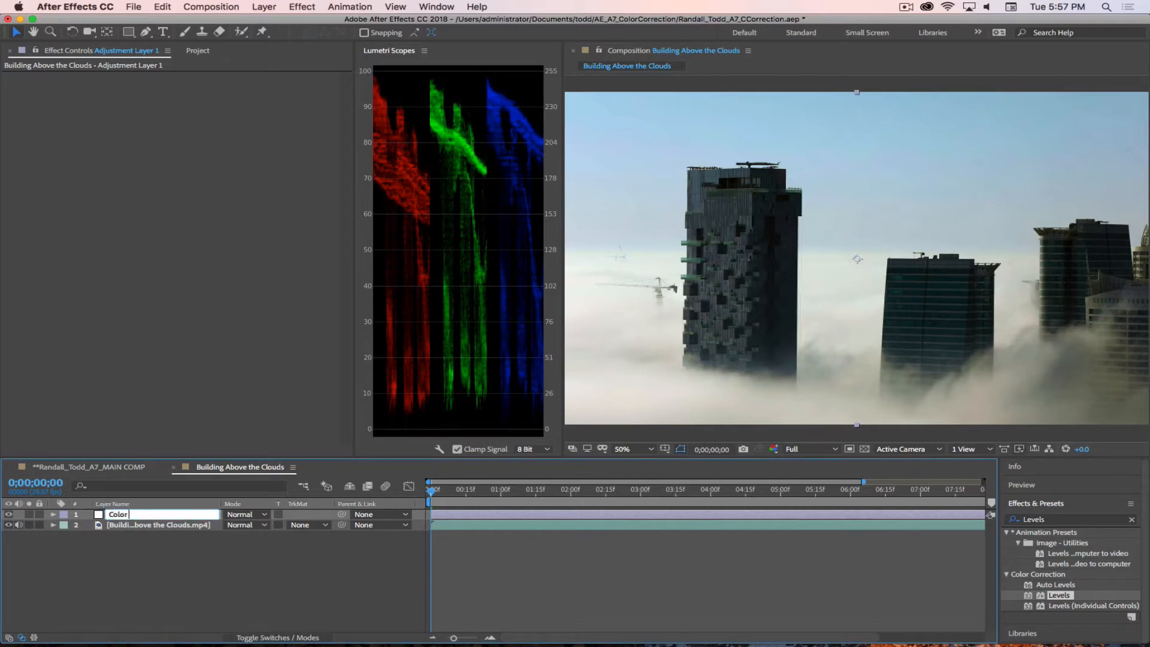
text( Grade 1)
key(Return)
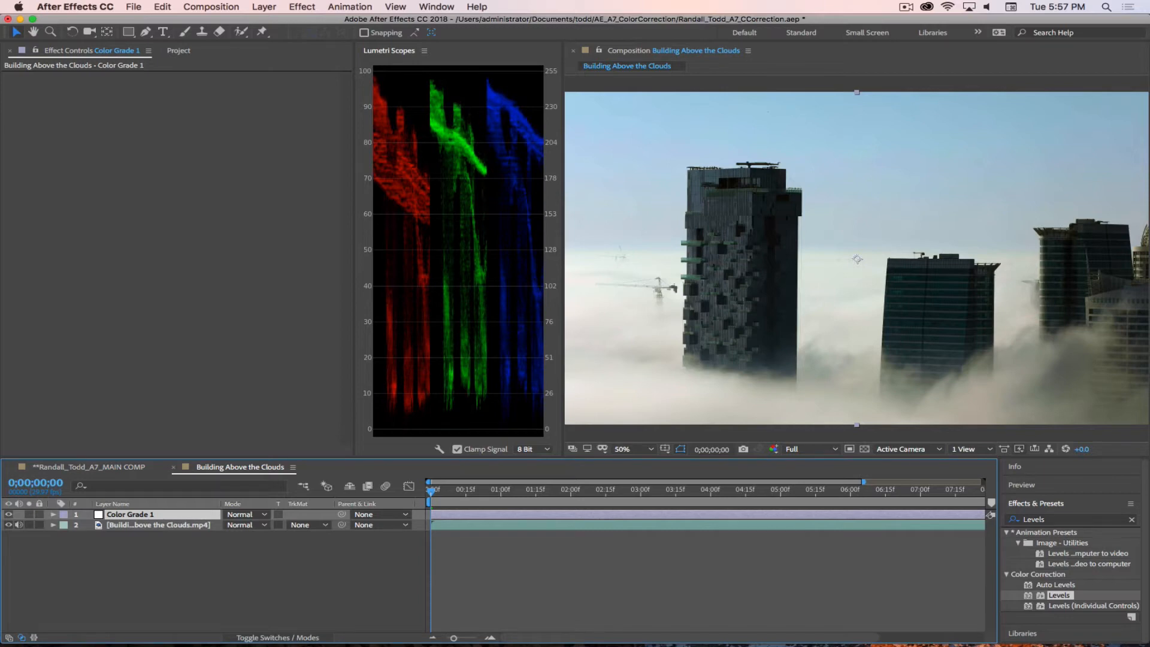
Step: Find the Hue/Saturation effect and apply it to the Color Grade 1 layer
click(1069, 520)
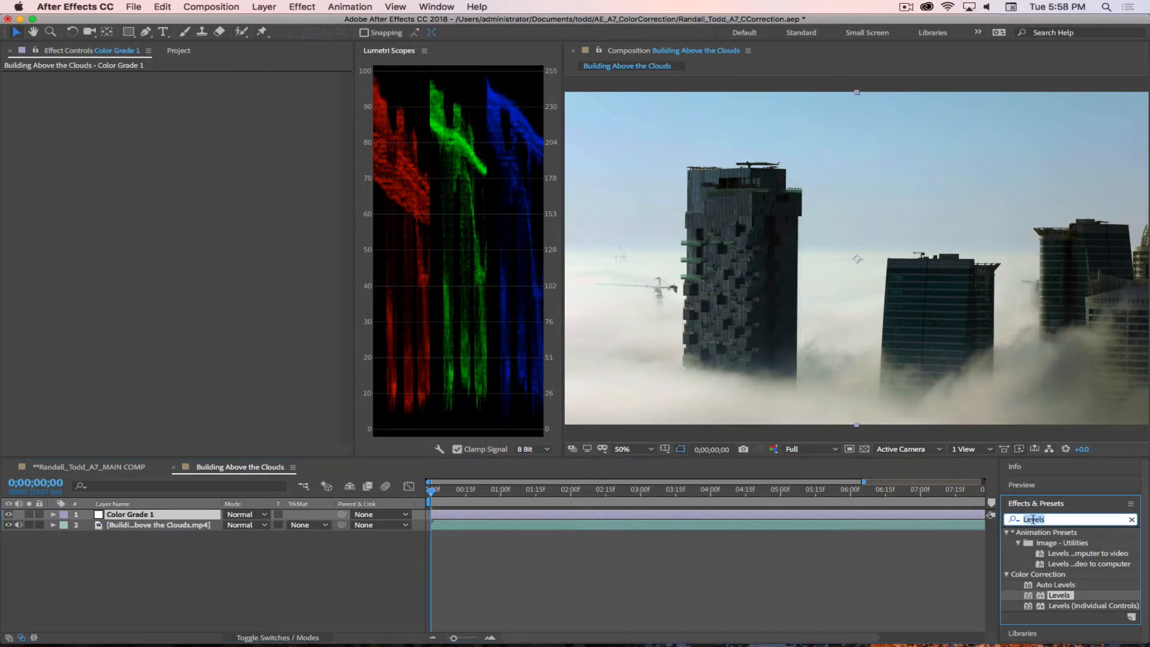
text(Hue)
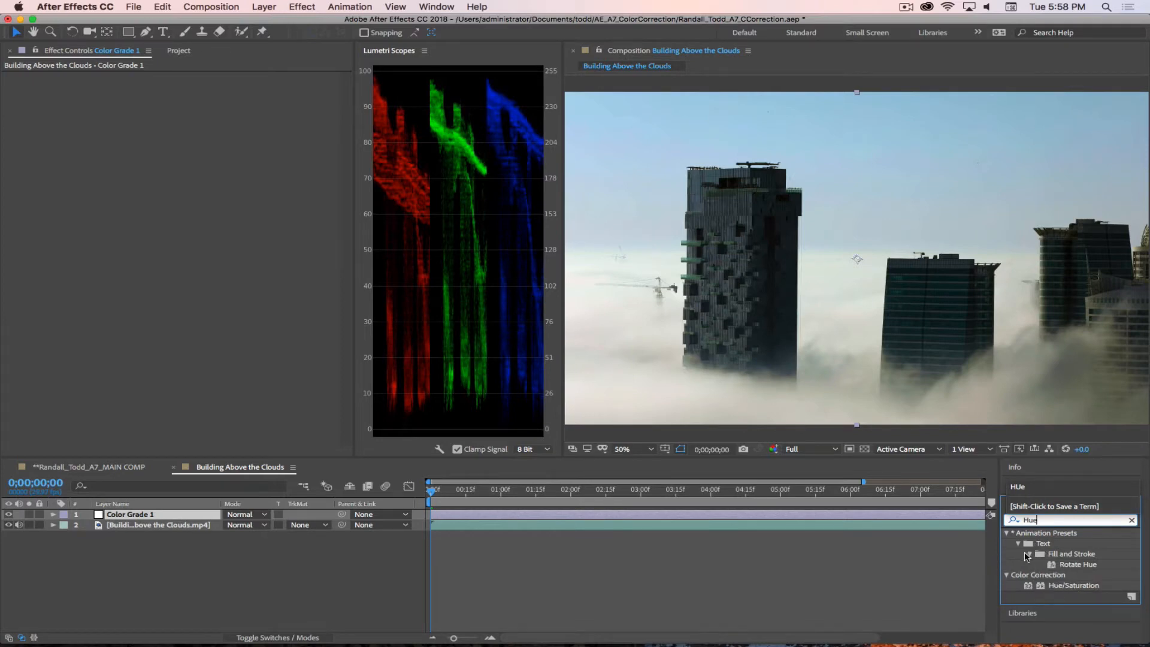
drag(1031, 586, 127, 517)
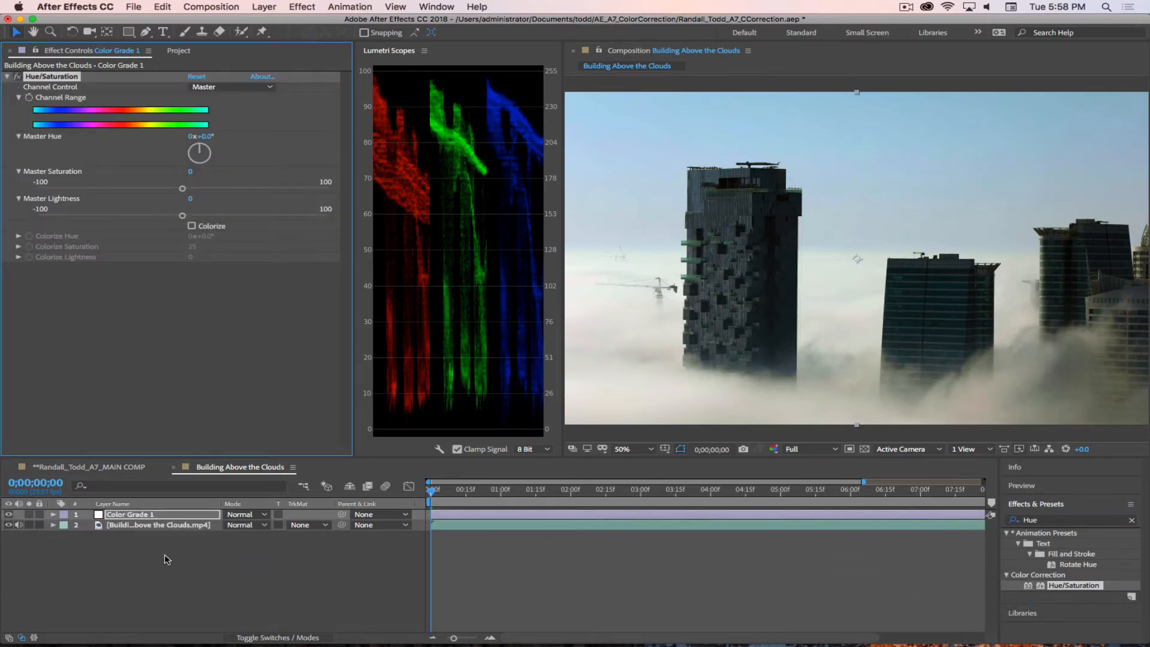
click(906, 7)
click(925, 45)
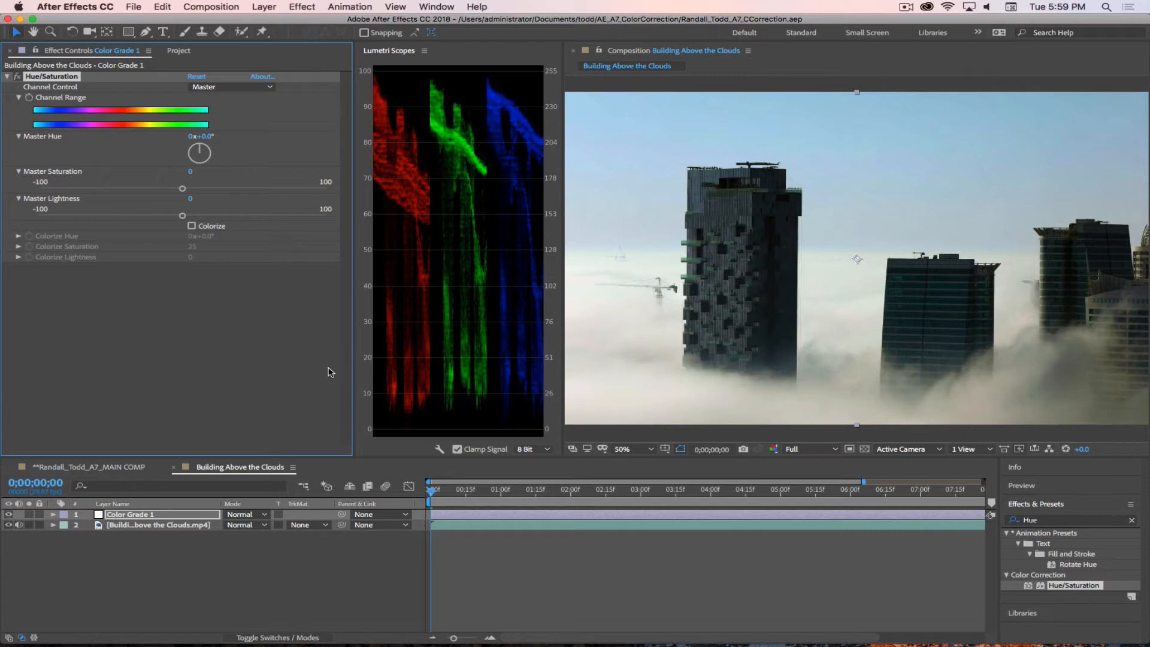
Step: Rename the Color Grade 1 adjustment layer to Color Grade 1_Post Apoch
click(186, 519)
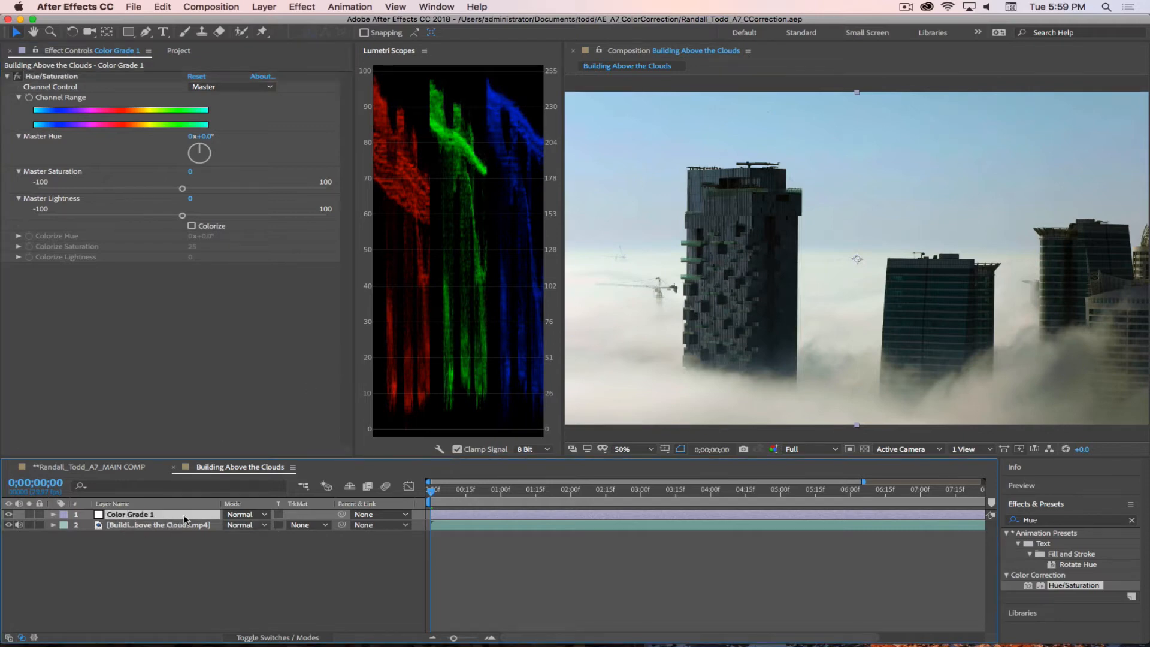
key(Return)
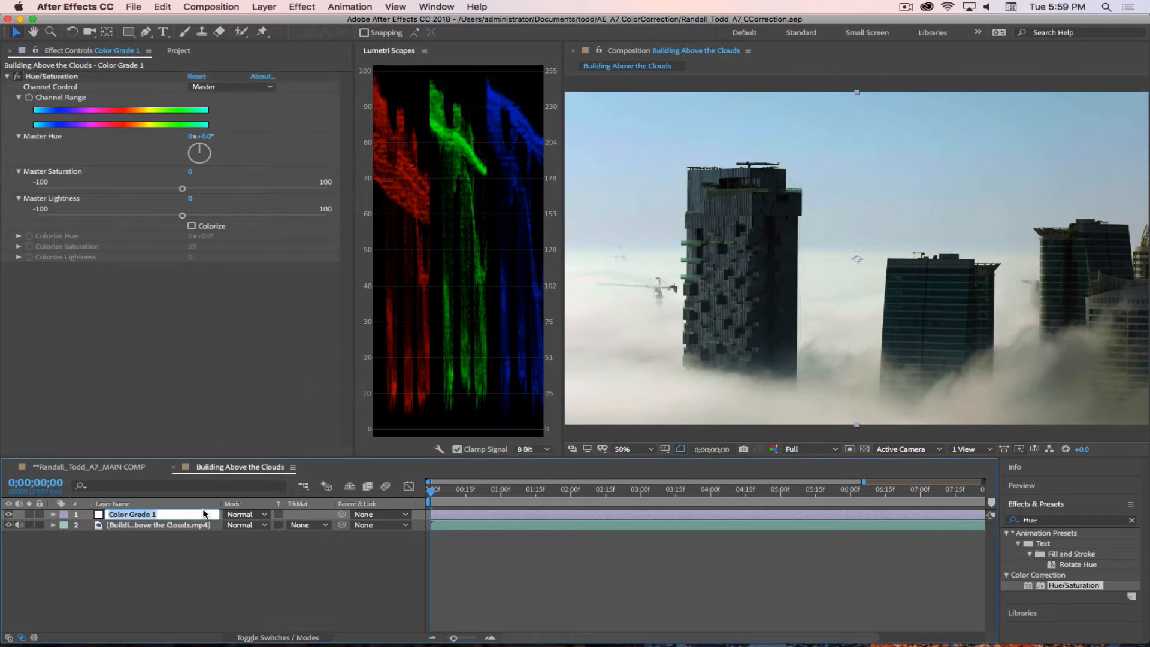
click(203, 514)
text(1_Post Apoch)
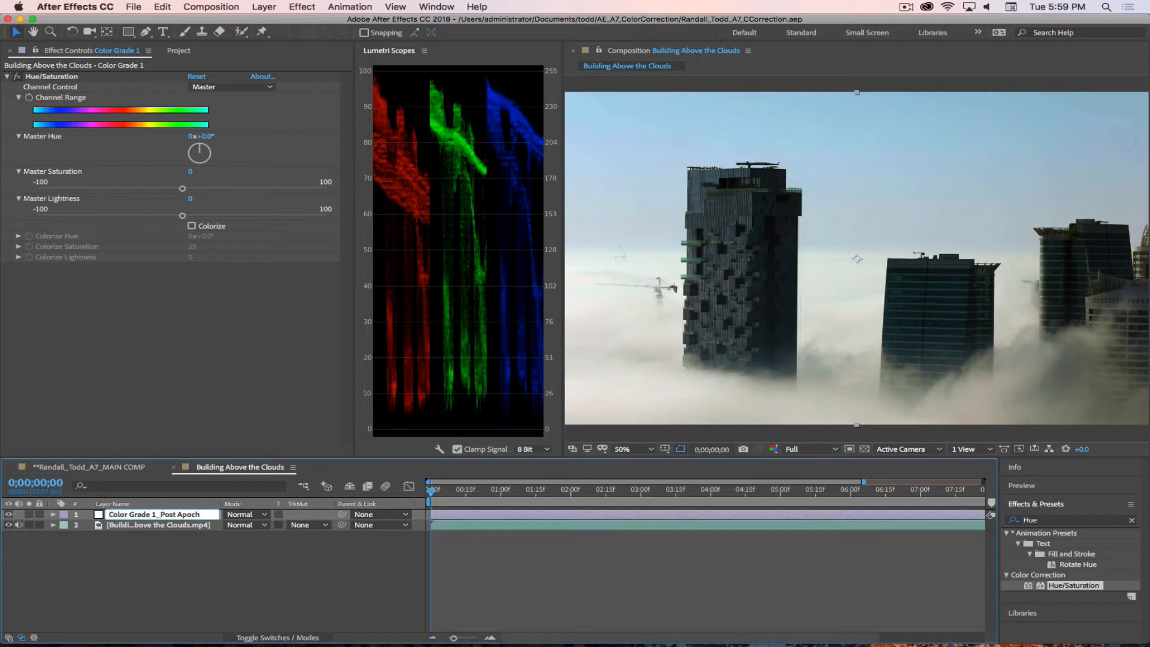
key(Return)
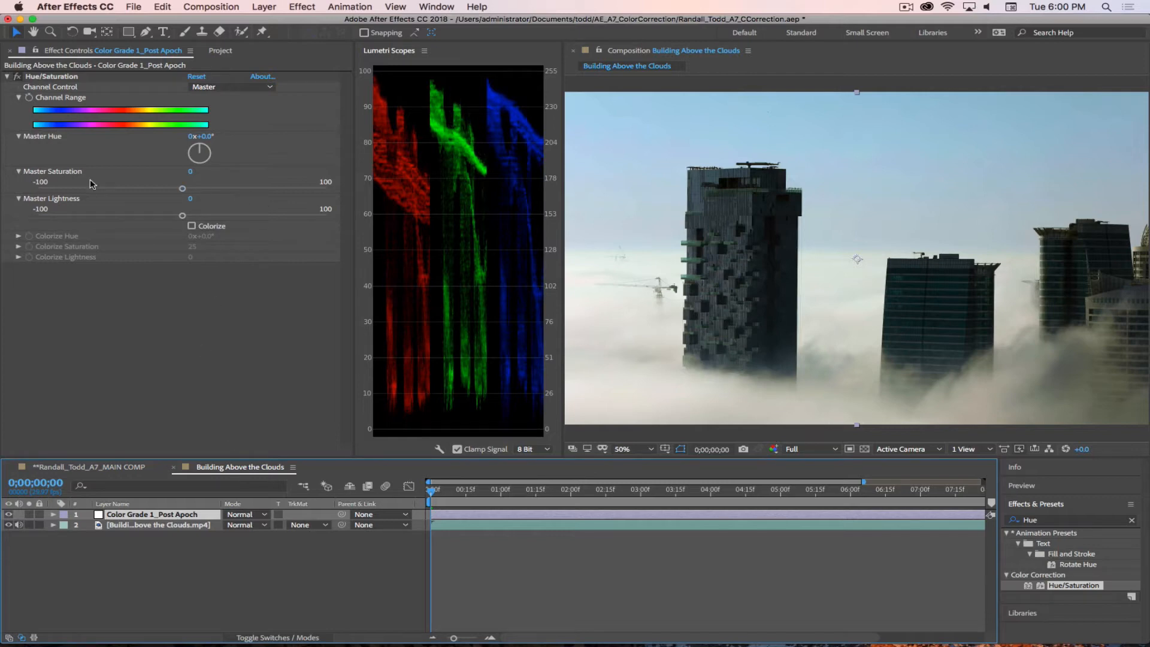
Step: Lower the Master Saturation of the Hue/Saturation effect to -45, then deselect the effect
drag(183, 188, 118, 191)
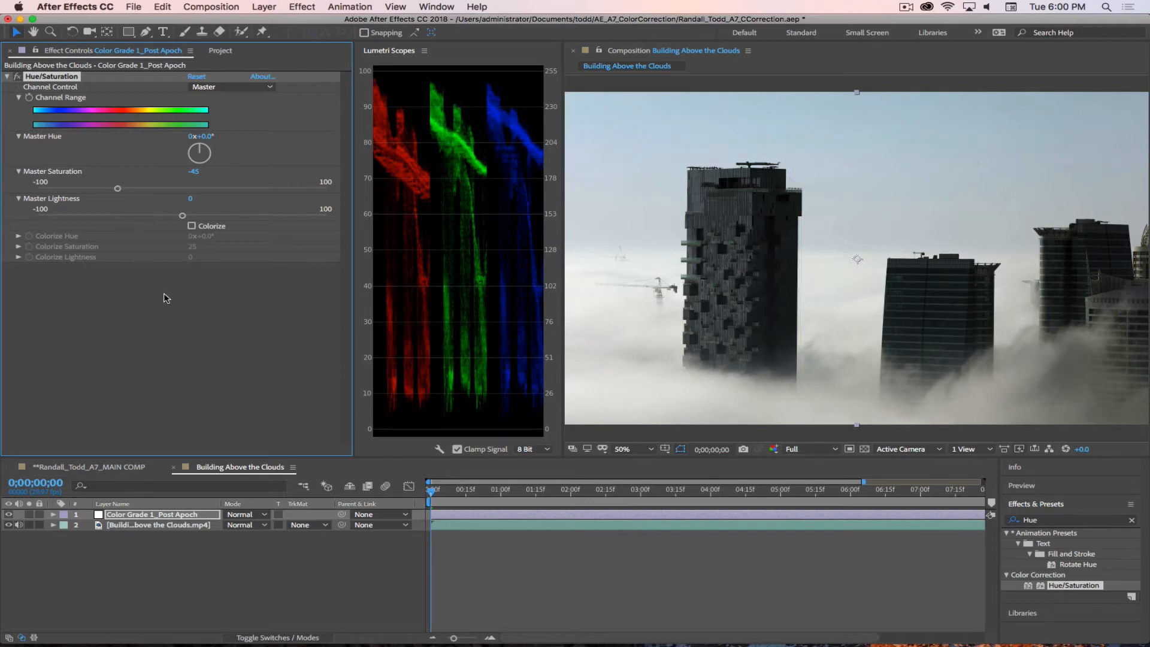
click(166, 296)
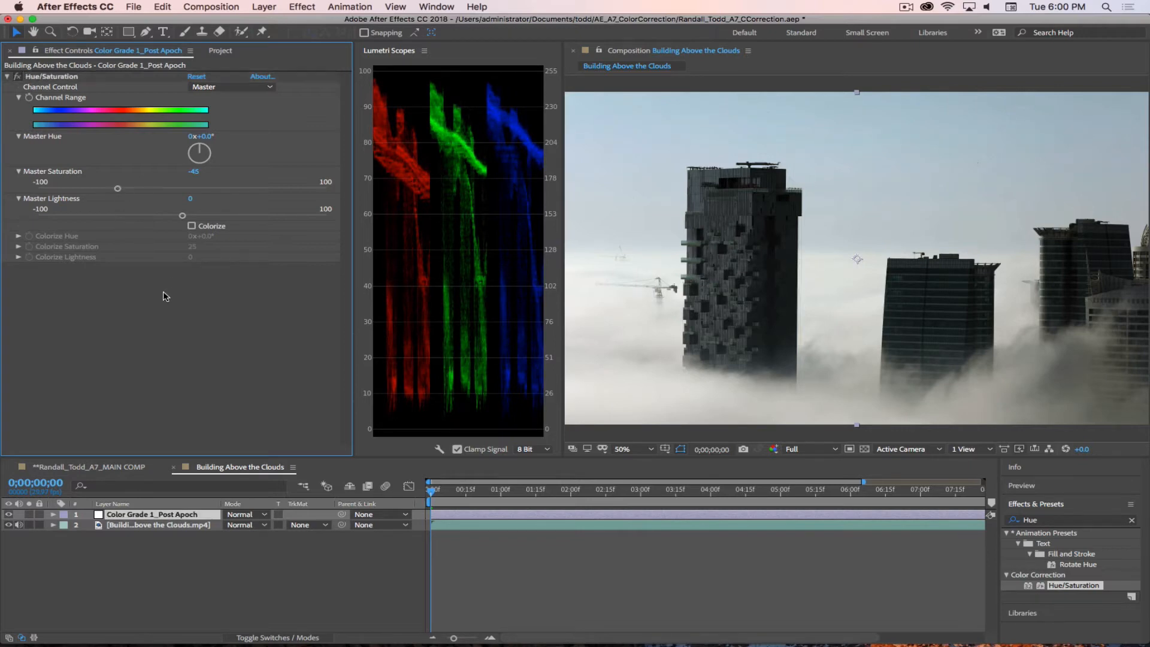
Step: Toggle the Hue/Saturation effect off and on repeatedly to compare the desaturated image with the corrected one
click(16, 79)
click(16, 79)
click(16, 79)
click(16, 79)
click(17, 79)
click(16, 79)
click(16, 79)
click(17, 79)
click(16, 79)
click(16, 79)
click(16, 79)
click(16, 79)
click(16, 79)
click(16, 79)
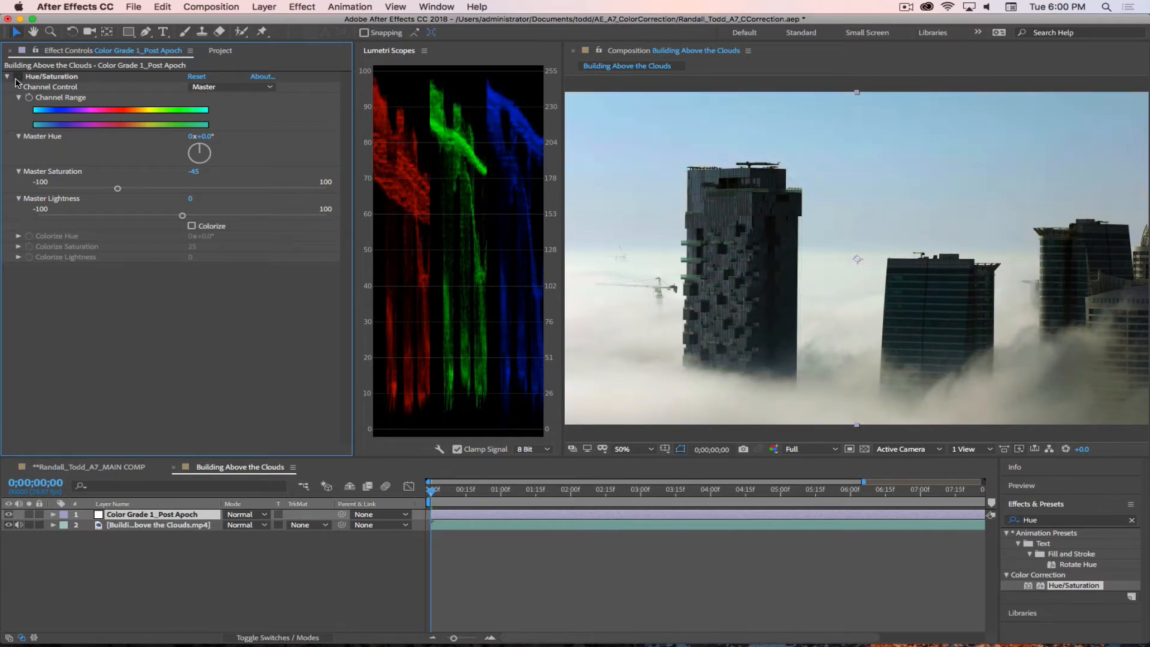
click(16, 79)
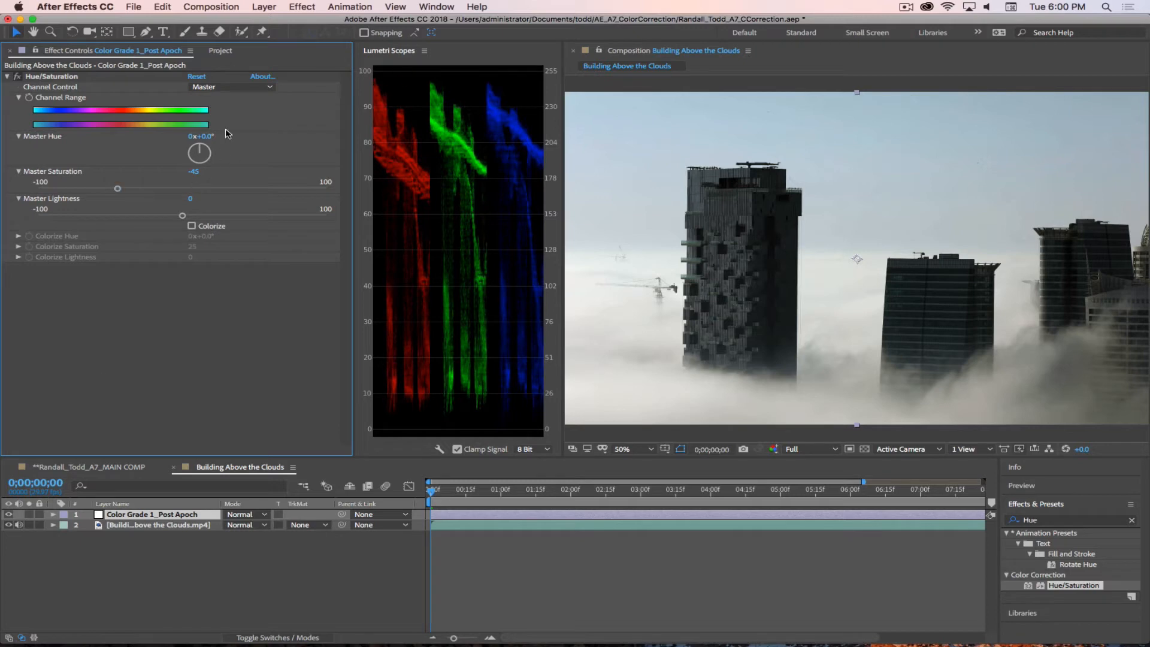
Step: Try Master Hue shifts of about +40° and -39°, then reset Master Hue to 0°
drag(207, 137, 232, 137)
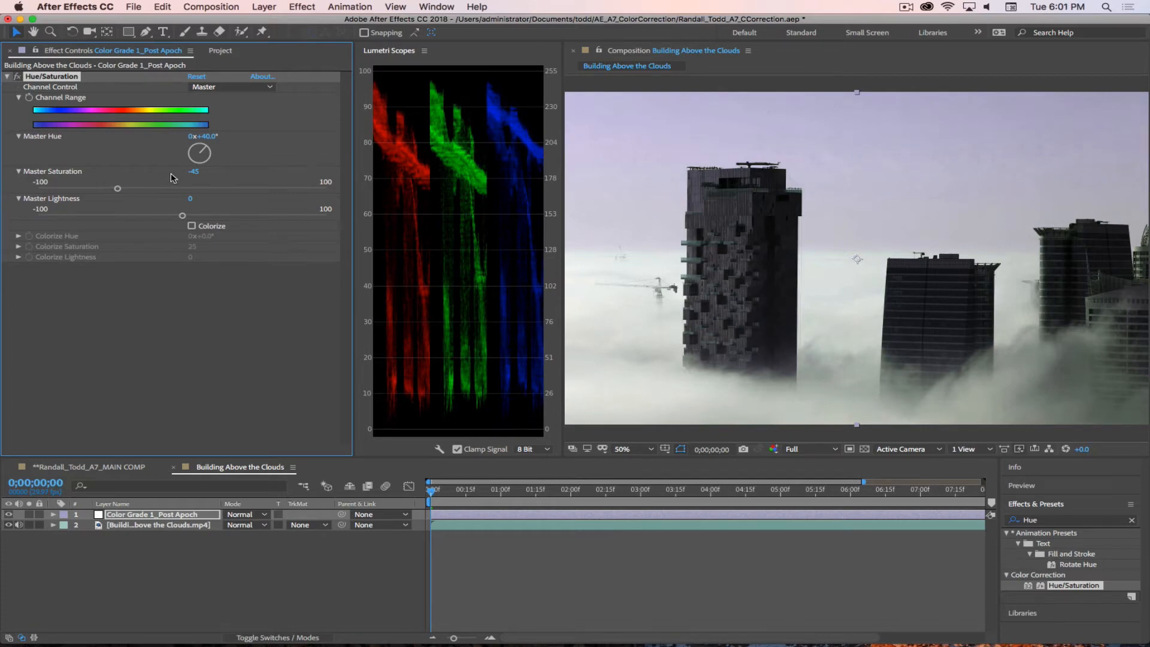
drag(206, 137, 205, 137)
drag(193, 137, 166, 139)
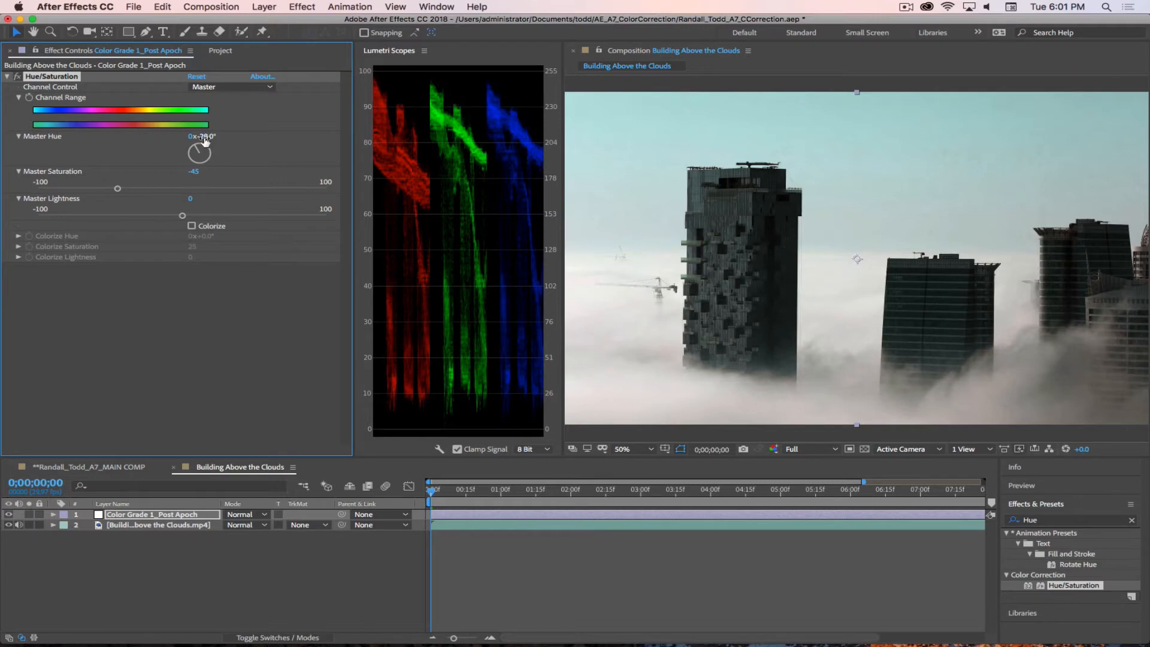
drag(202, 137, 198, 137)
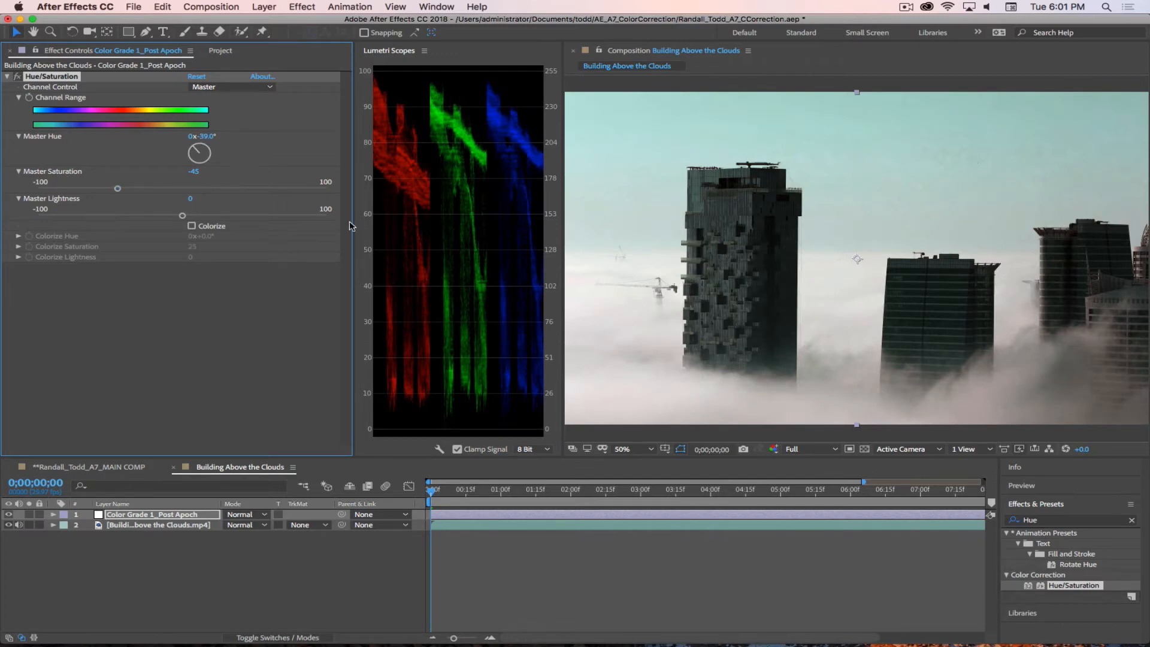
click(207, 136)
text(0)
key(Return)
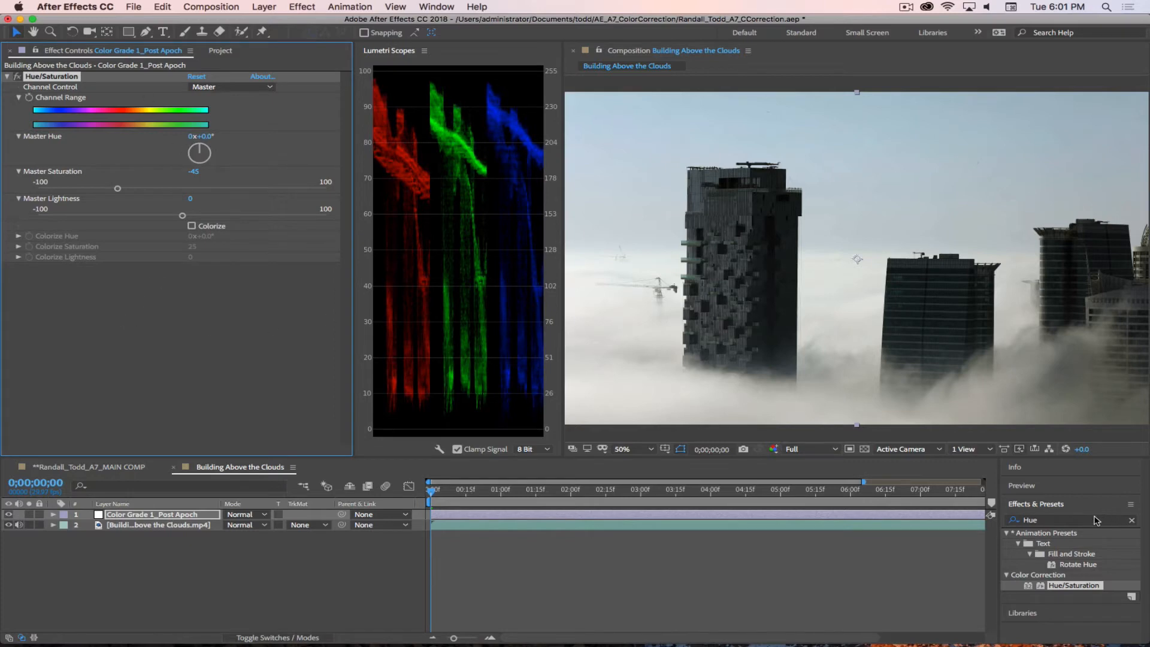
Step: Find the Curves effect, add it to the Color Grade 1_Post Apoch layer below Hue/Saturation, and collapse Hue/Saturation
click(1055, 520)
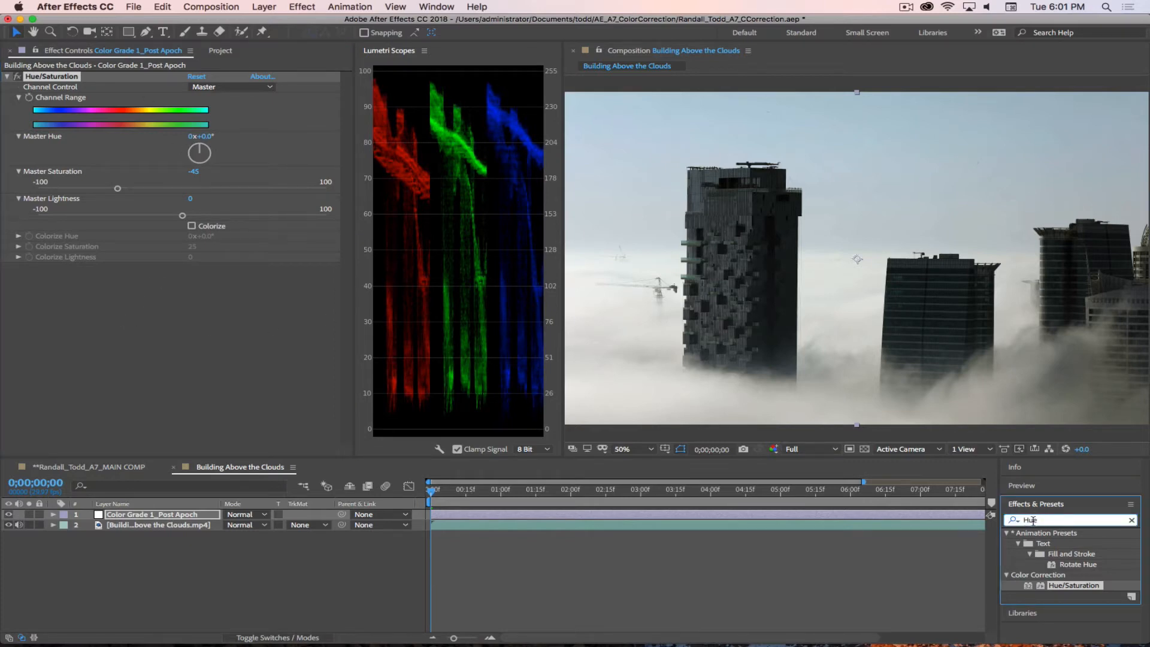
drag(1034, 521, 1011, 510)
text(Curves)
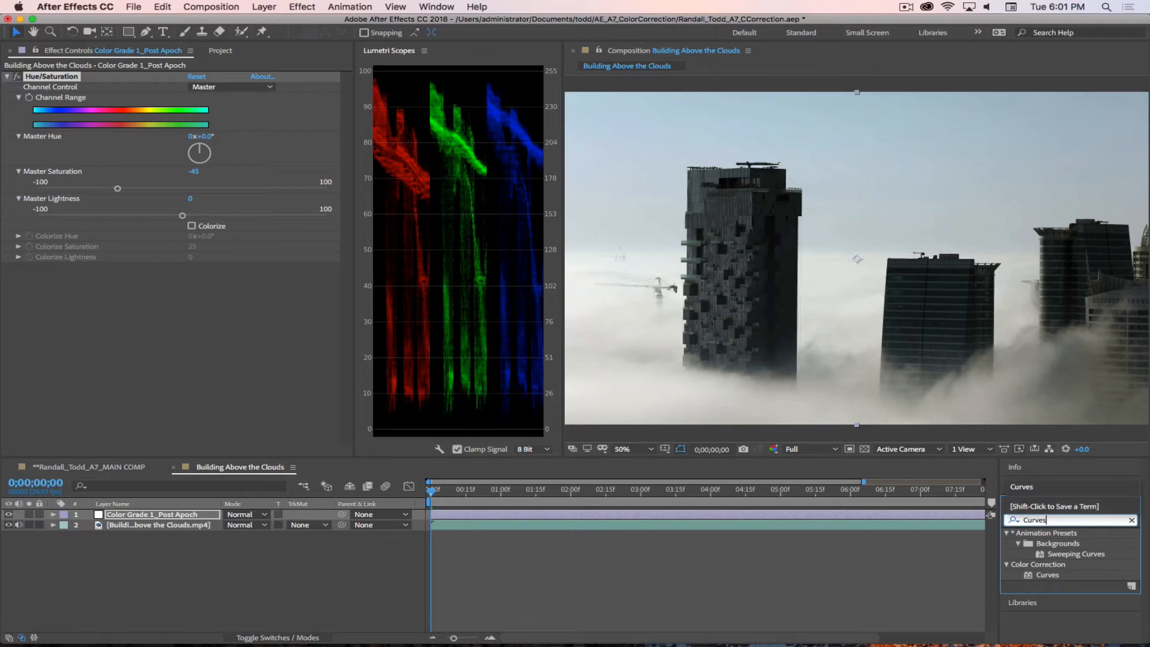
drag(1030, 577, 132, 304)
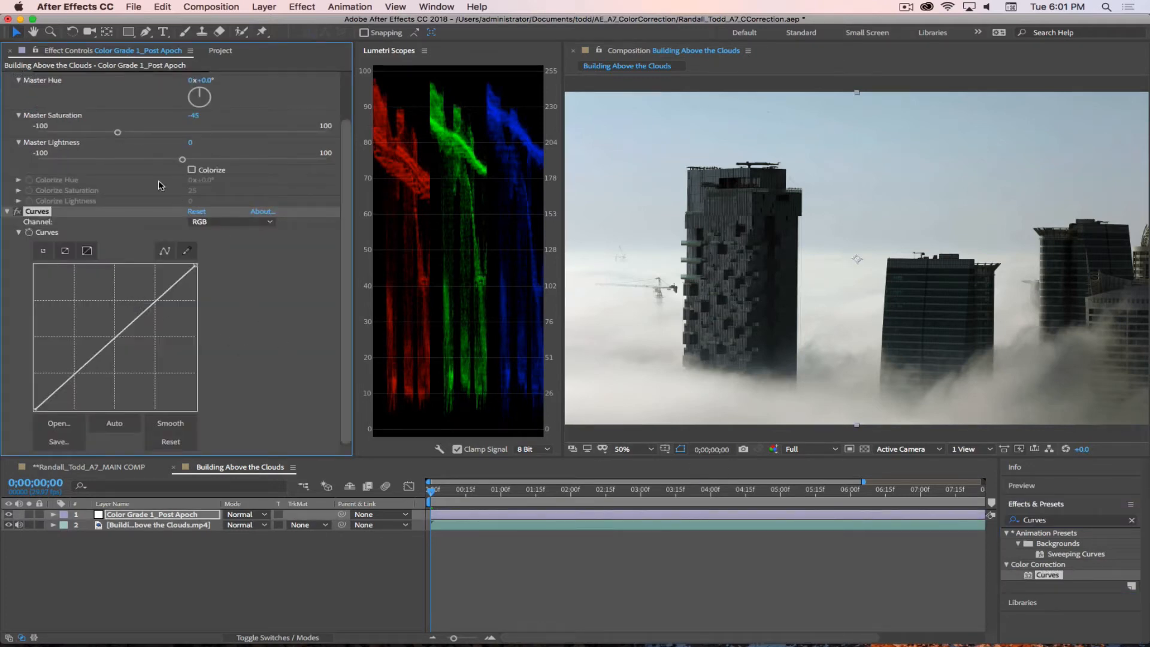
scroll(250, 305, up, 5)
click(7, 77)
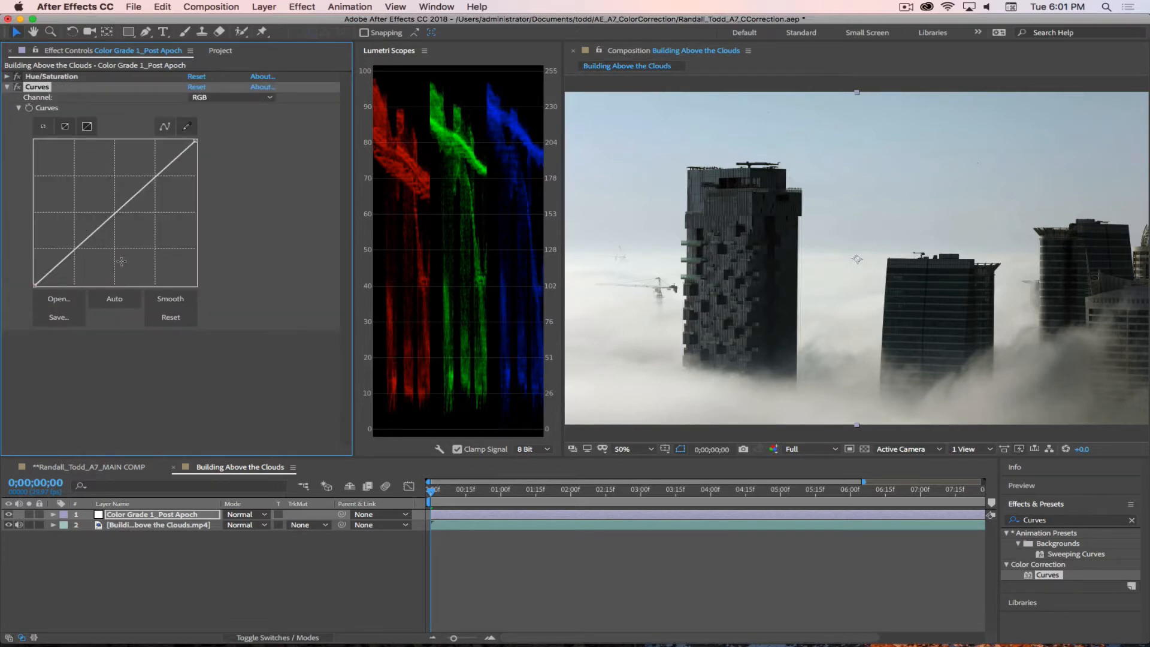
Step: Enlarge the curve graph and lower the white endpoint of the RGB curve to darken the highlights
click(66, 126)
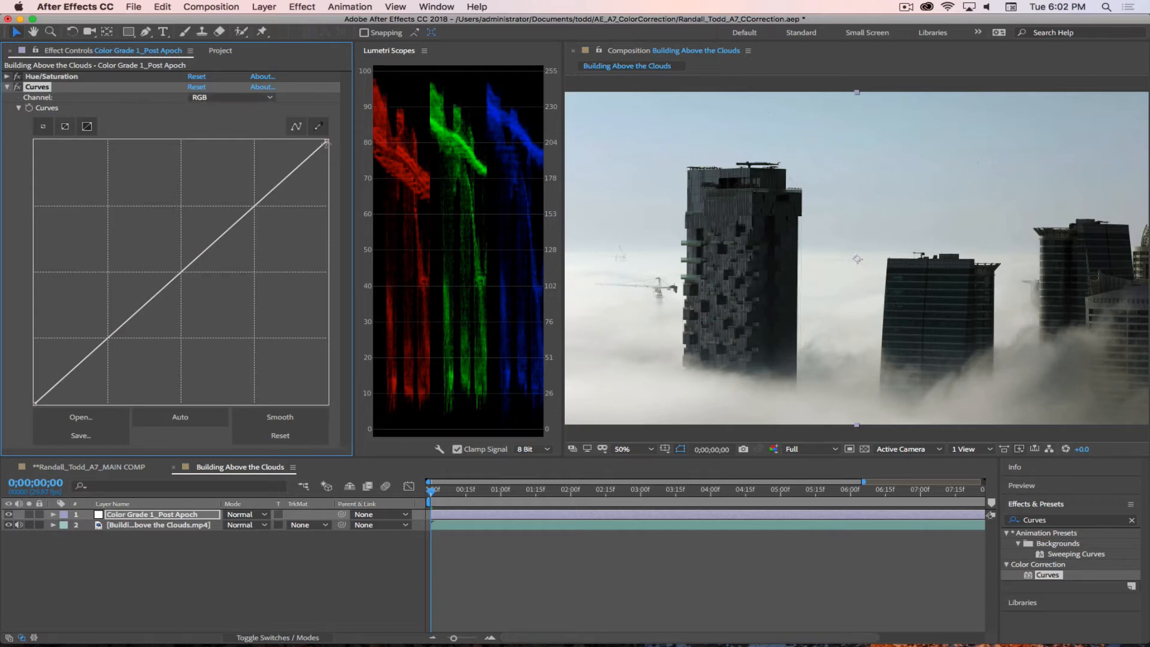
drag(327, 141, 331, 186)
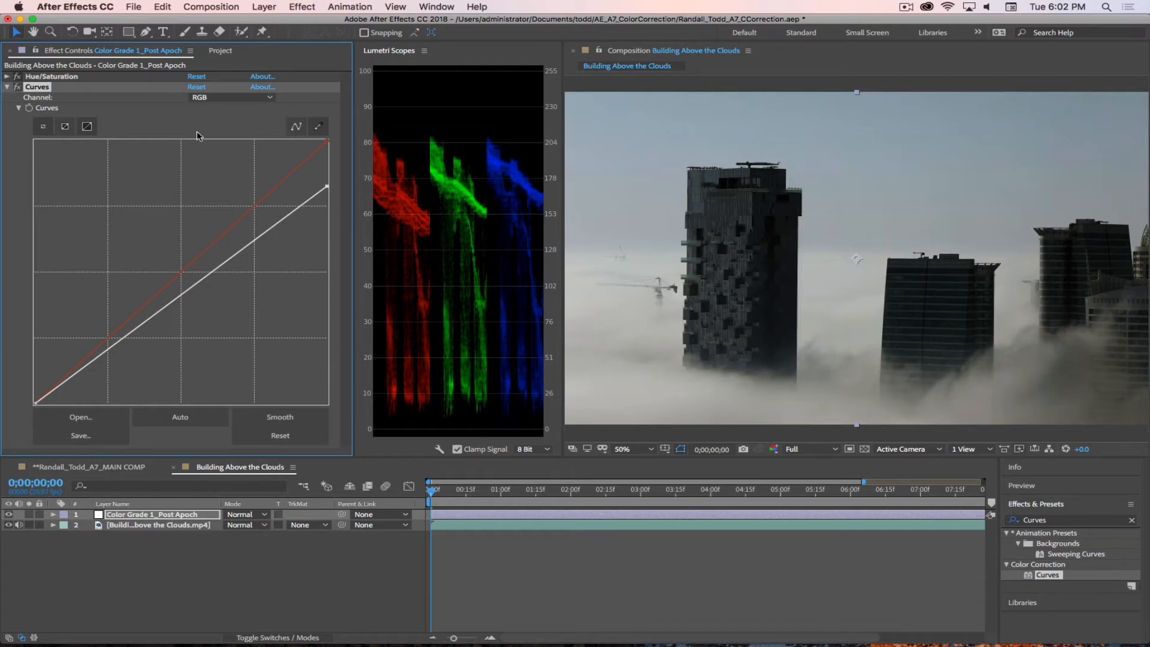
Step: Try raising a midpoint on the Green channel's curve slightly, then undo that adjustment
click(219, 98)
click(217, 136)
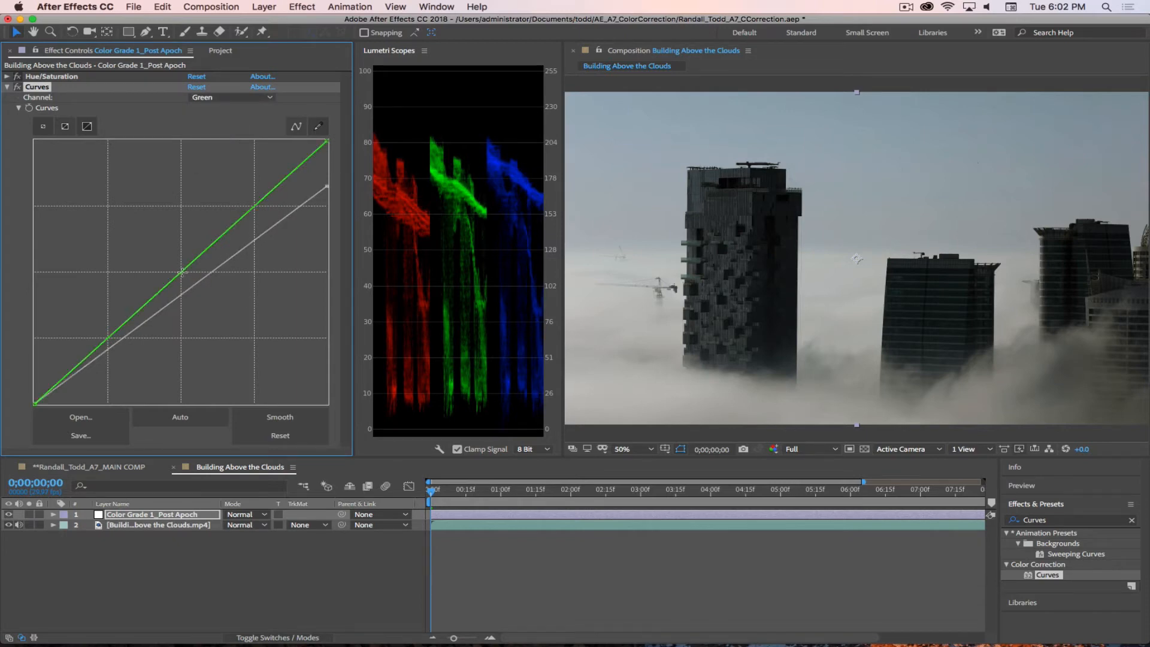
click(180, 272)
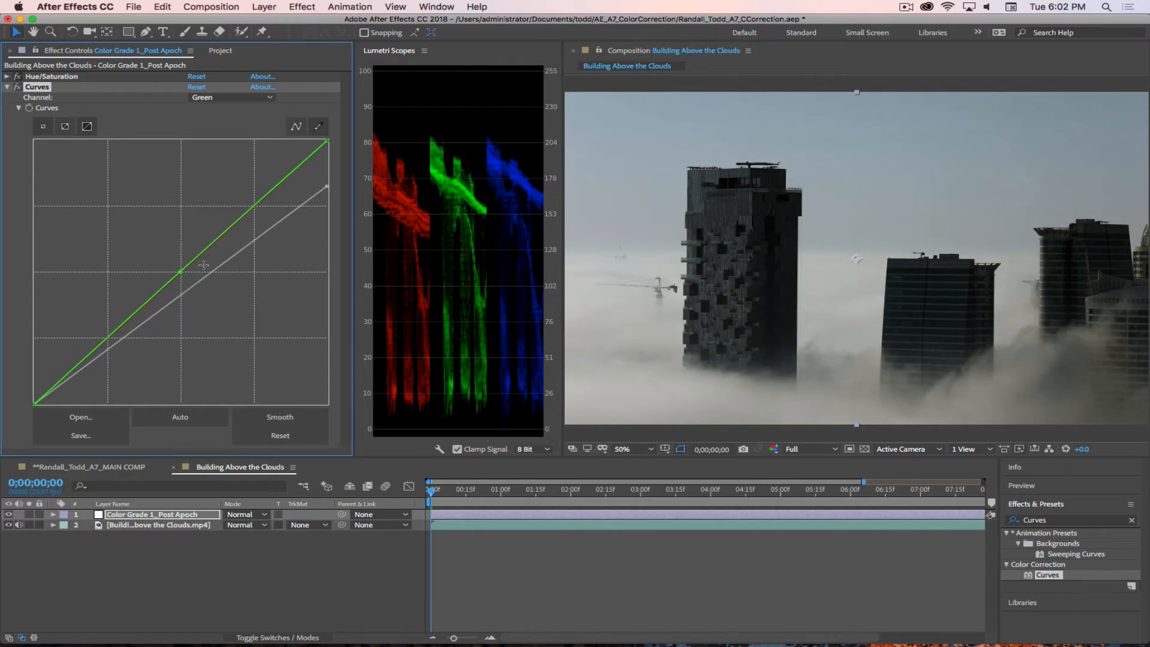
drag(180, 272, 174, 269)
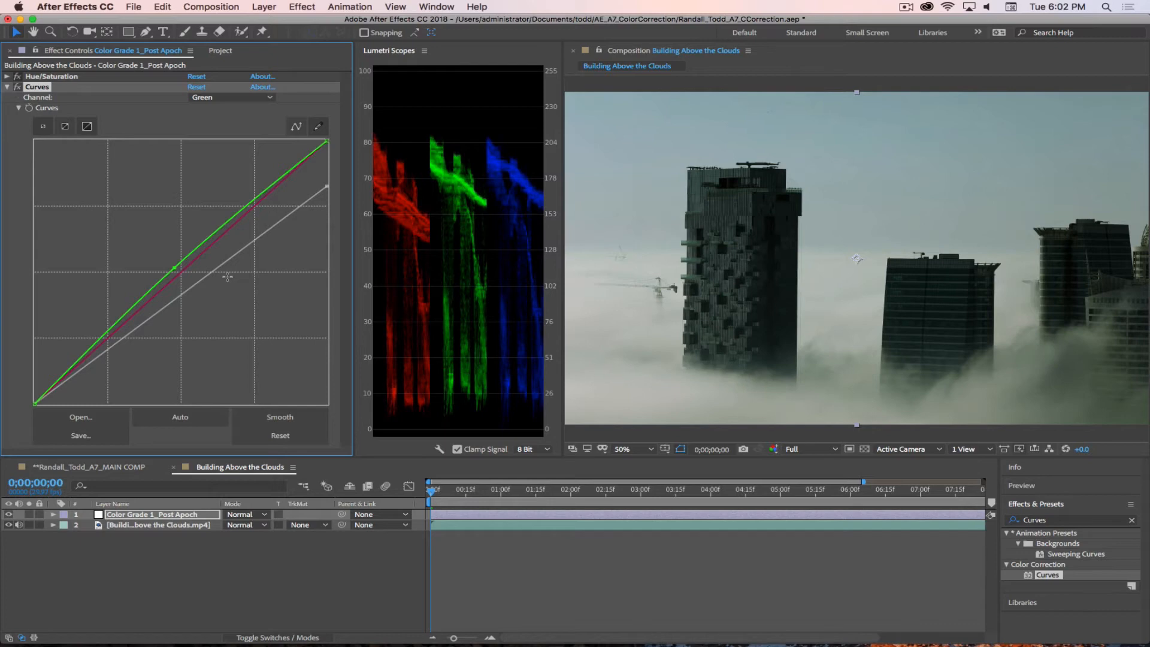
key(super+z)
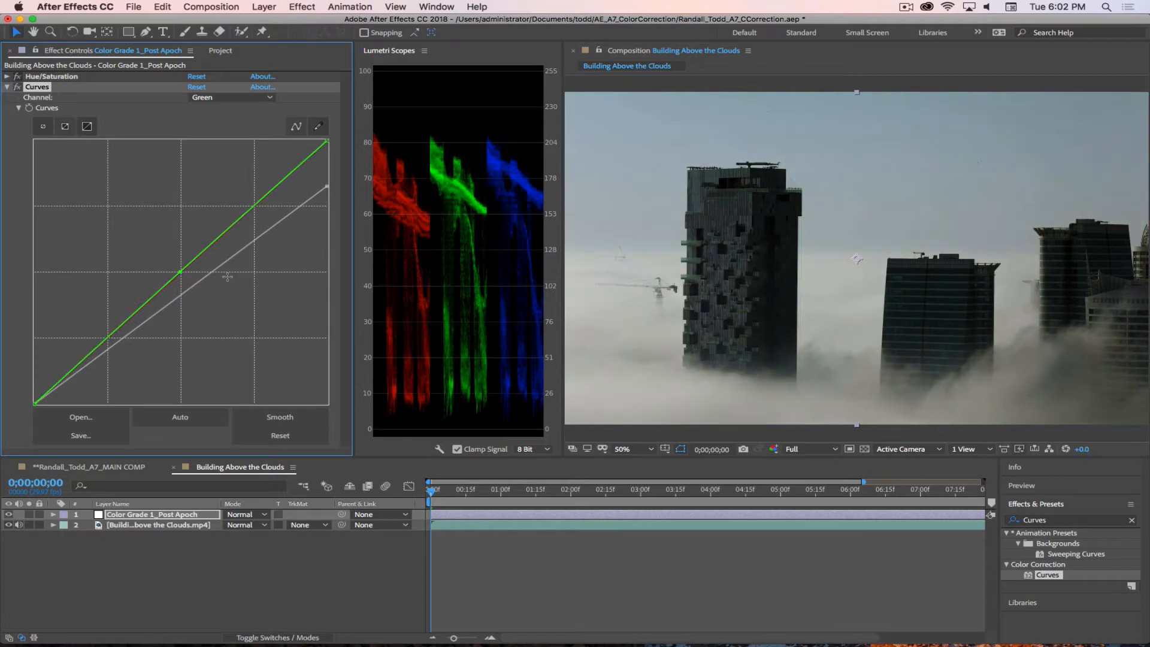
Step: Raise the midpoint of the Red channel's curve slightly to add red to the midtones
click(204, 98)
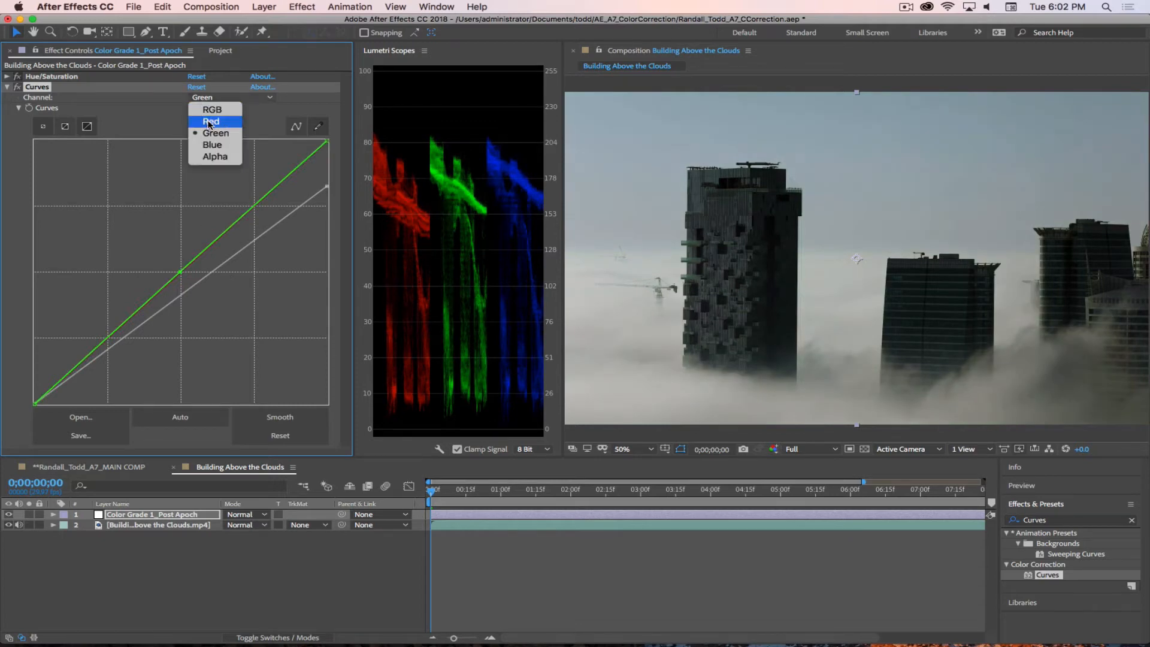
click(206, 121)
drag(179, 273, 166, 263)
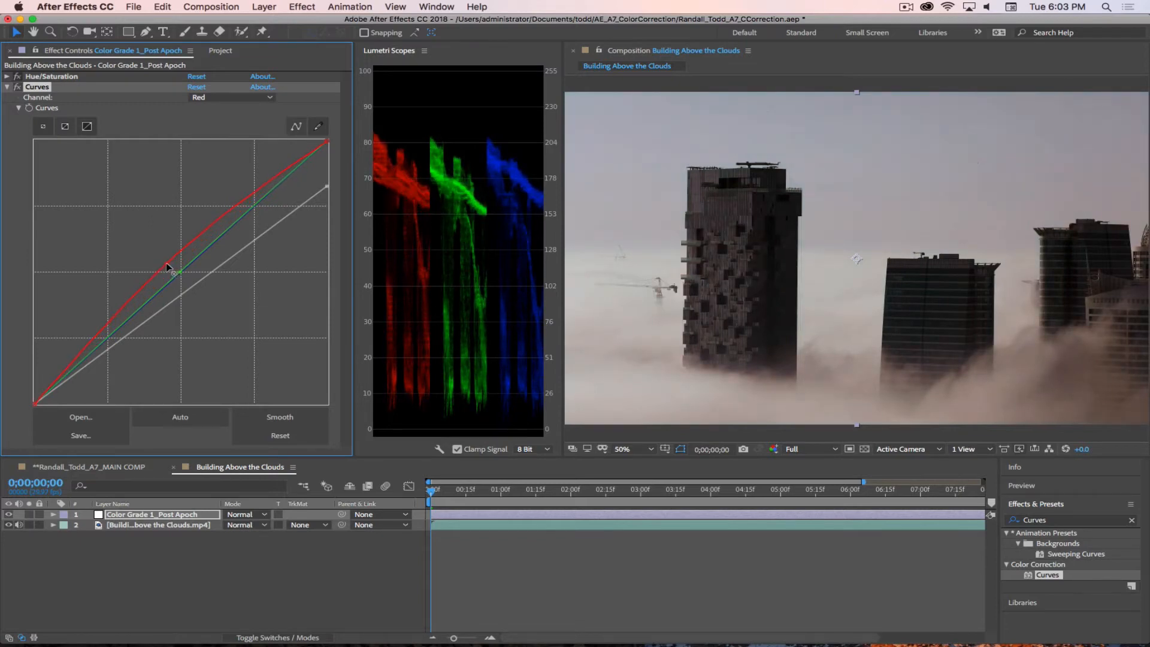
Step: Raise the midpoint of the Green channel's curve to just below the red curve
click(222, 97)
key(Return)
drag(179, 272, 170, 270)
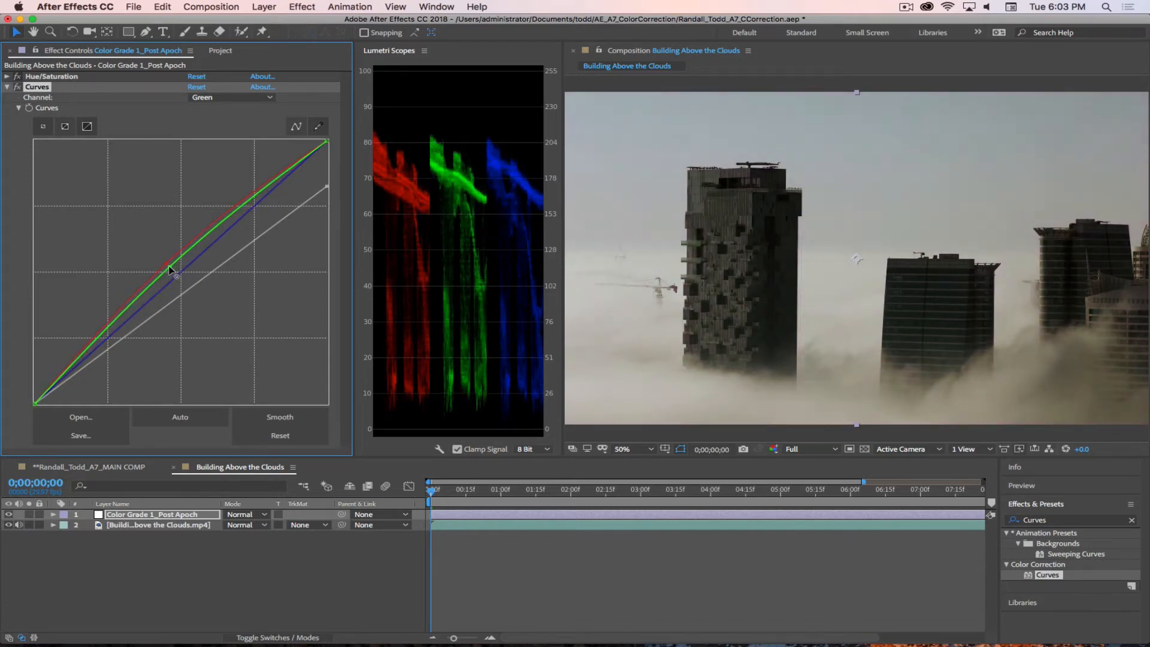
Step: Pull the midpoint of the Blue channel's curve slightly down to shift the midtones toward yellow
click(230, 98)
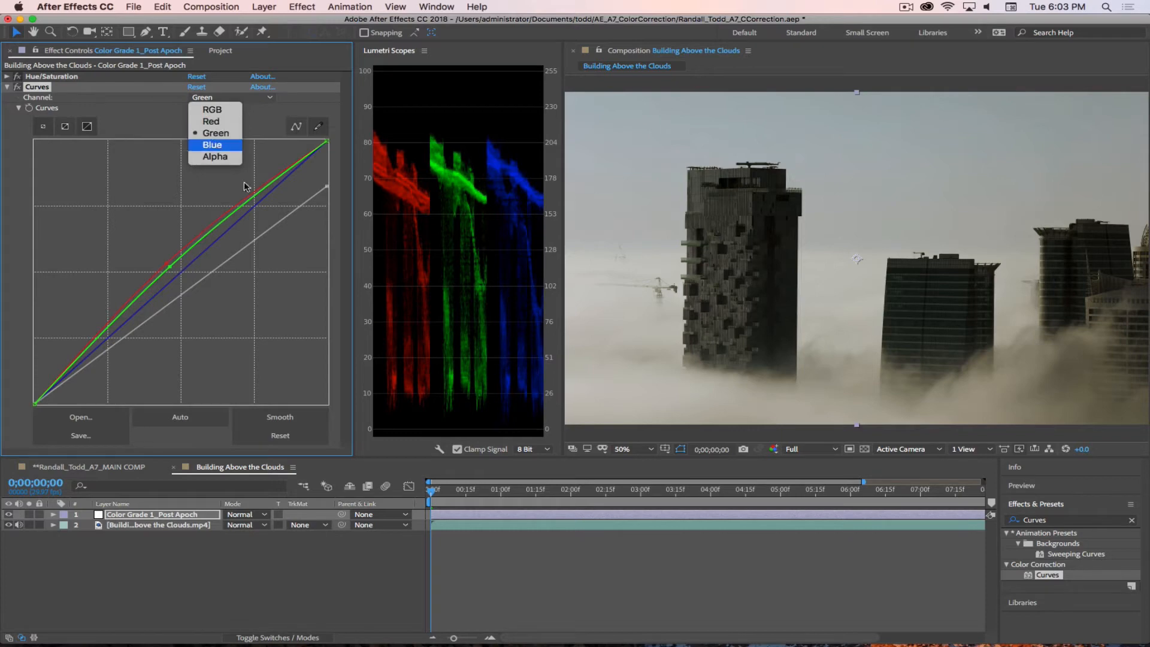
click(213, 145)
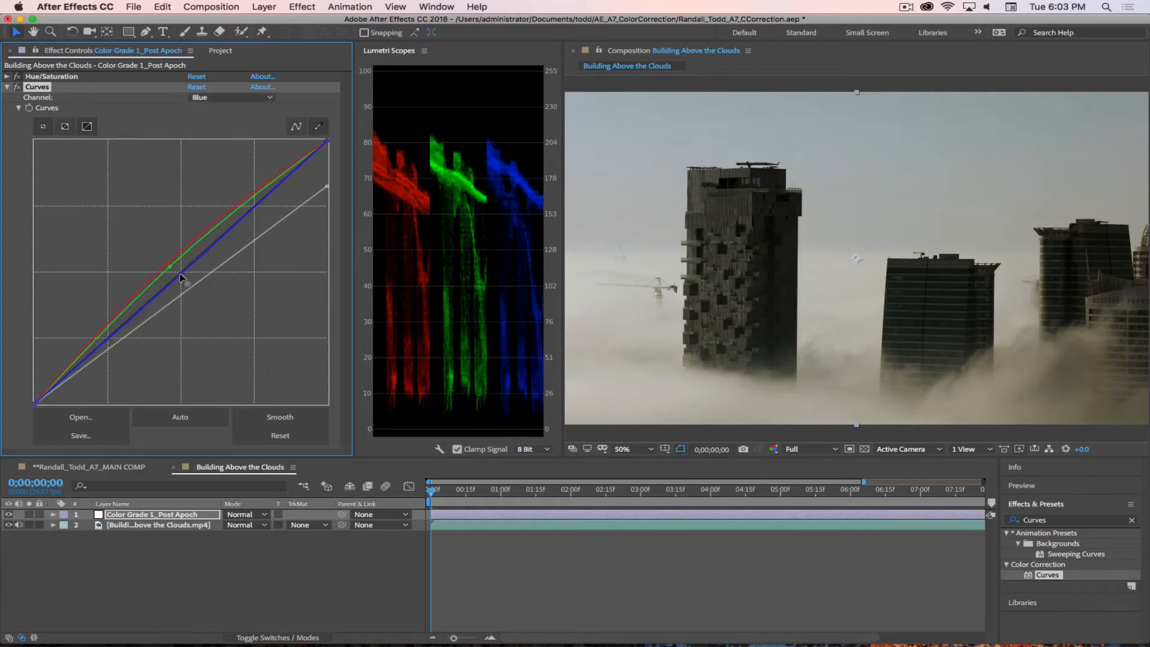
drag(181, 277, 189, 282)
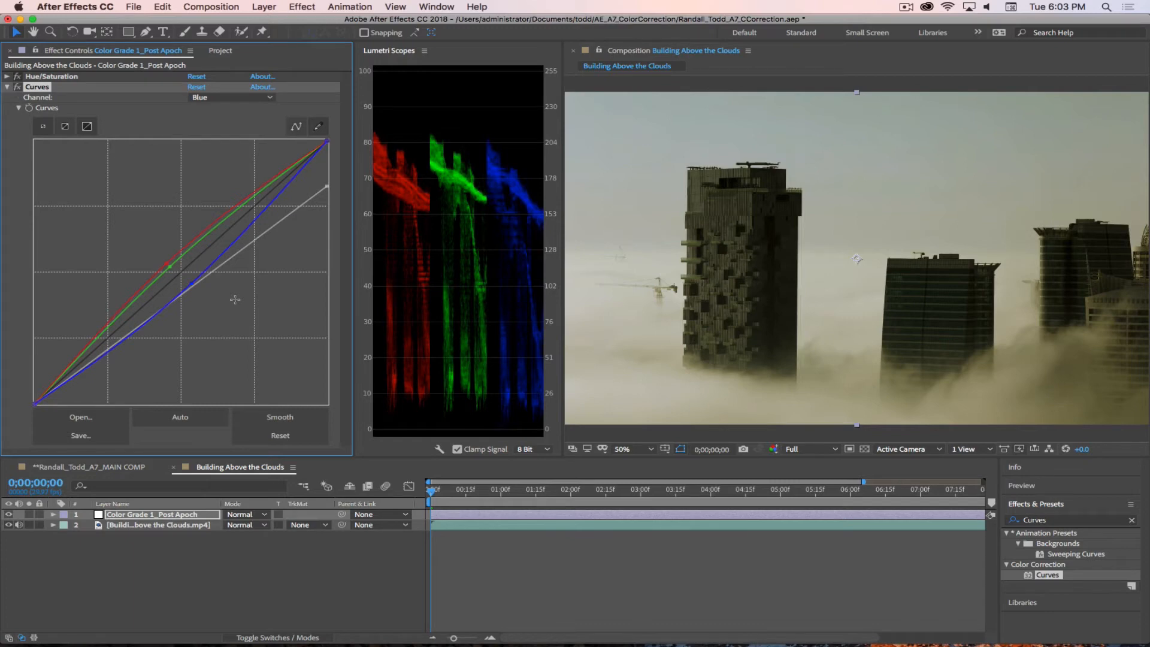
Step: Collapse Curves and toggle the Color Grade 1_Post Apoch layer's visibility repeatedly to compare the graded and ungraded clip
click(7, 88)
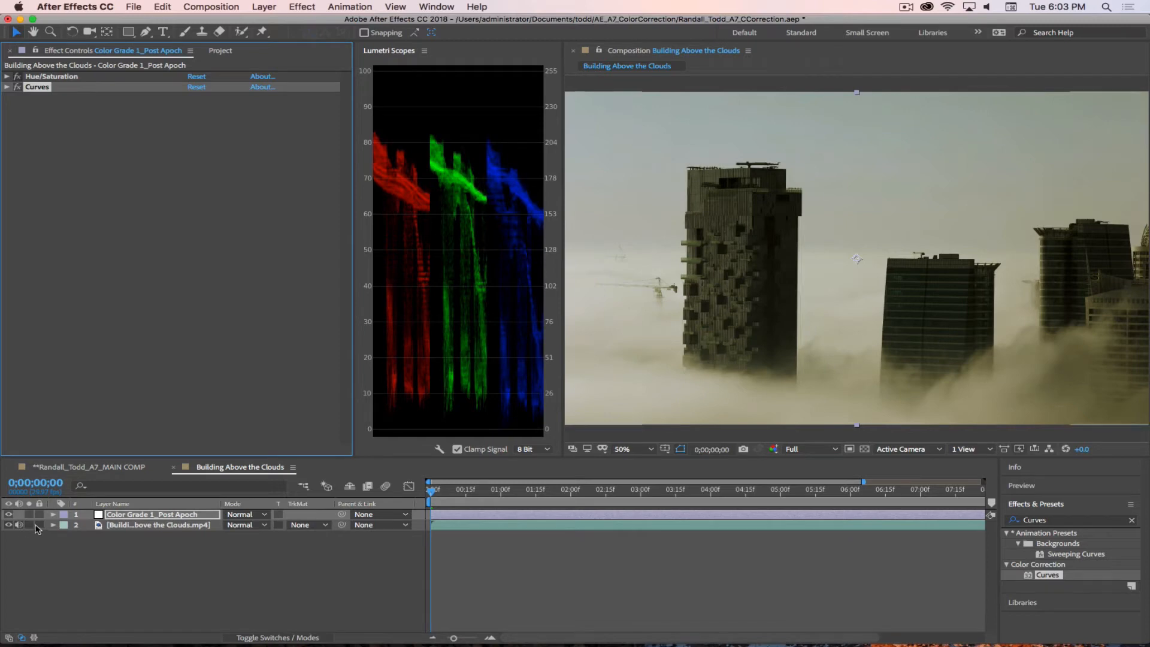
click(9, 515)
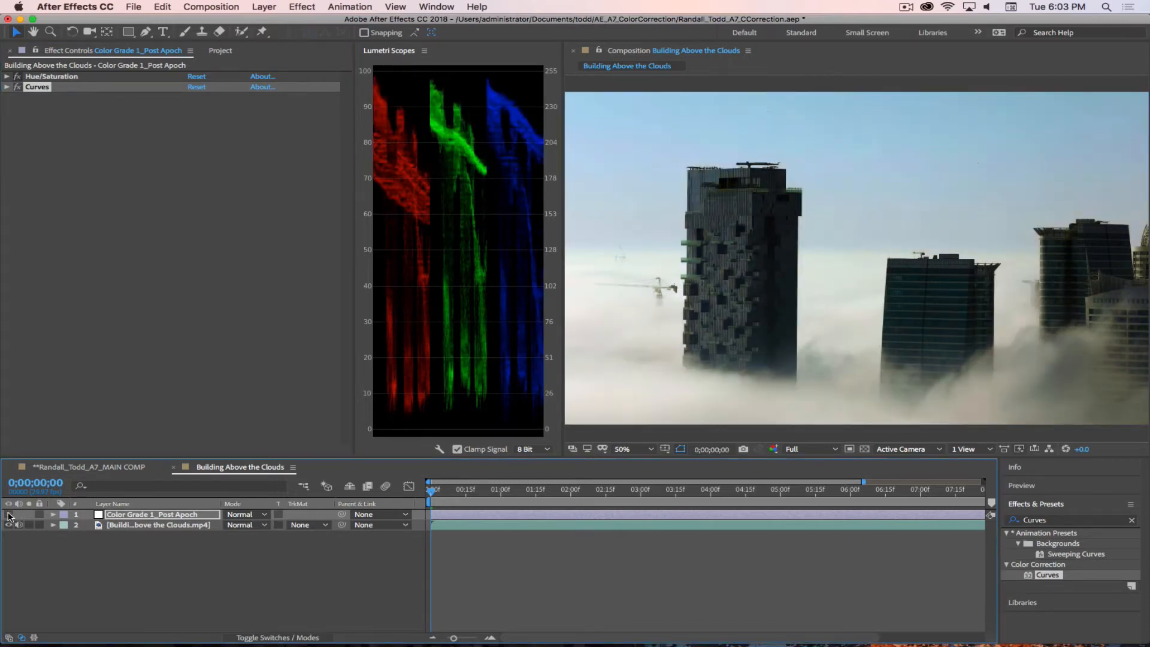
click(8, 514)
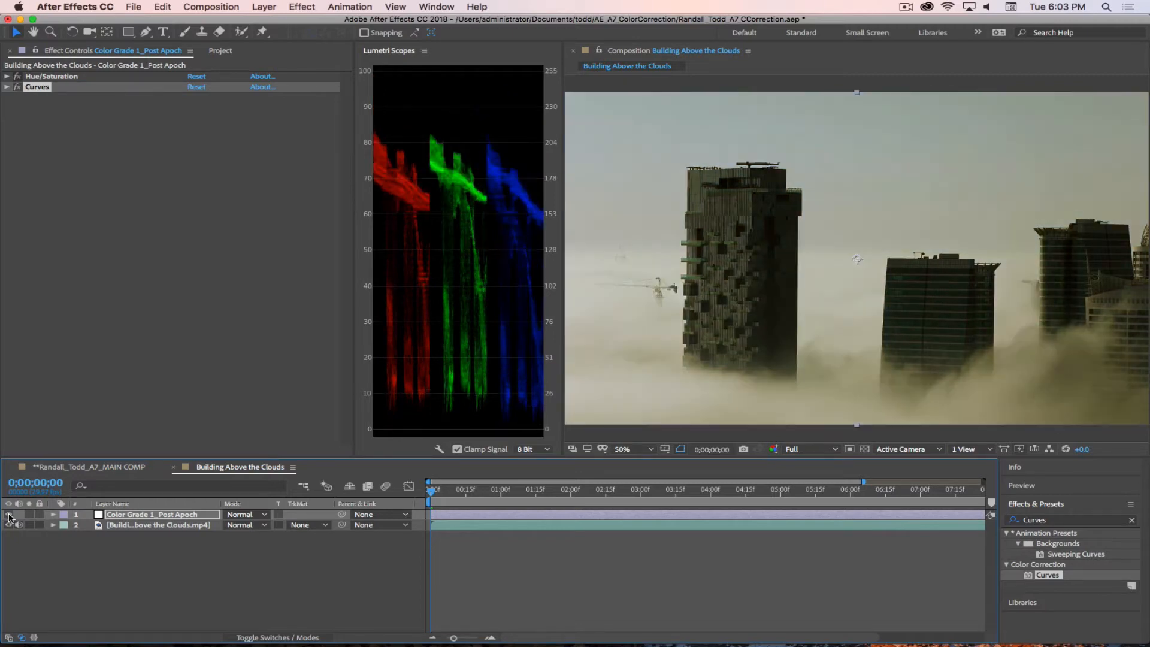
click(9, 515)
click(9, 515)
click(9, 514)
click(9, 515)
click(8, 514)
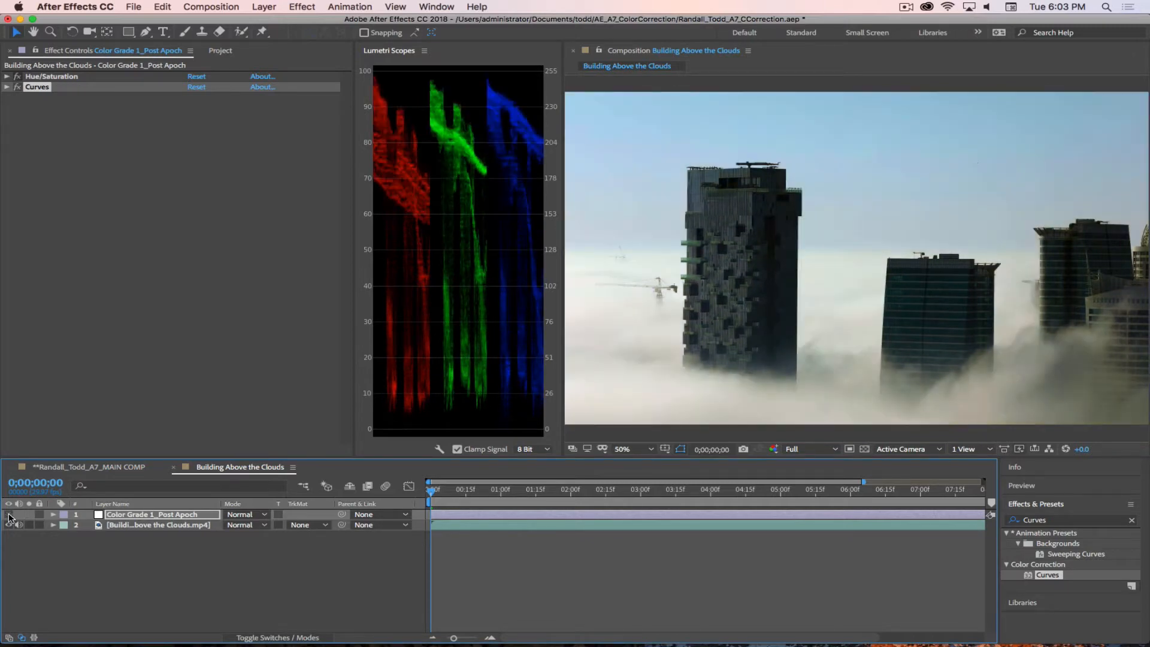
Step: Compare the clip with and without the Color Grade 1_Post Apoch layer, leaving the layer visible
click(8, 514)
click(8, 515)
click(9, 514)
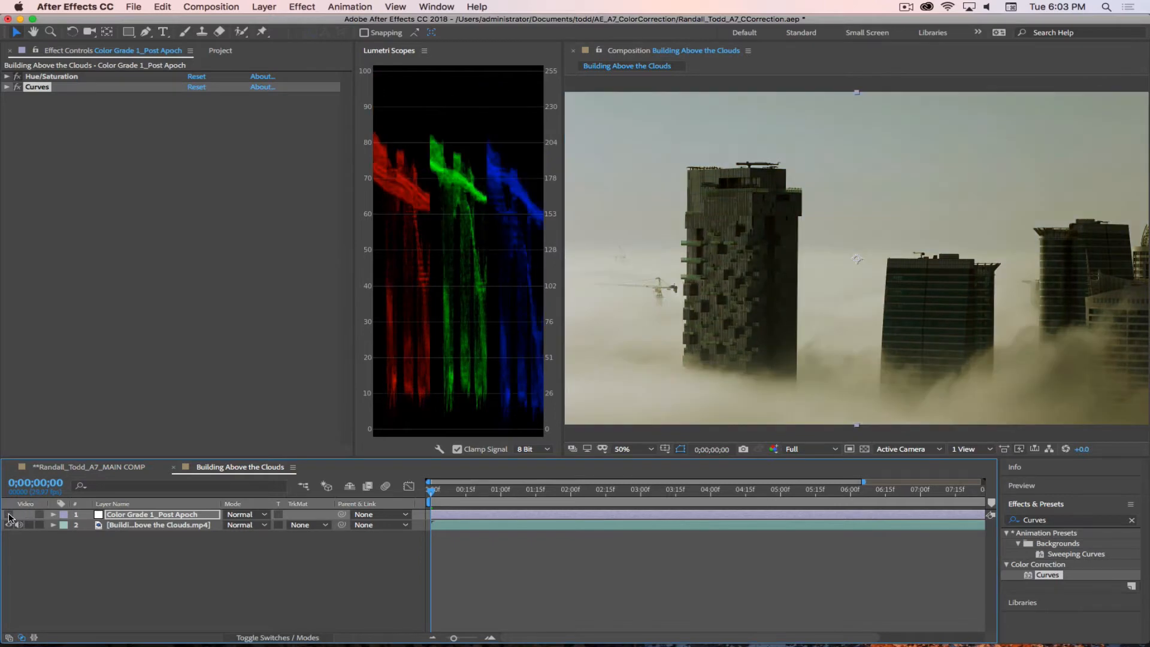
click(9, 515)
click(9, 515)
click(9, 515)
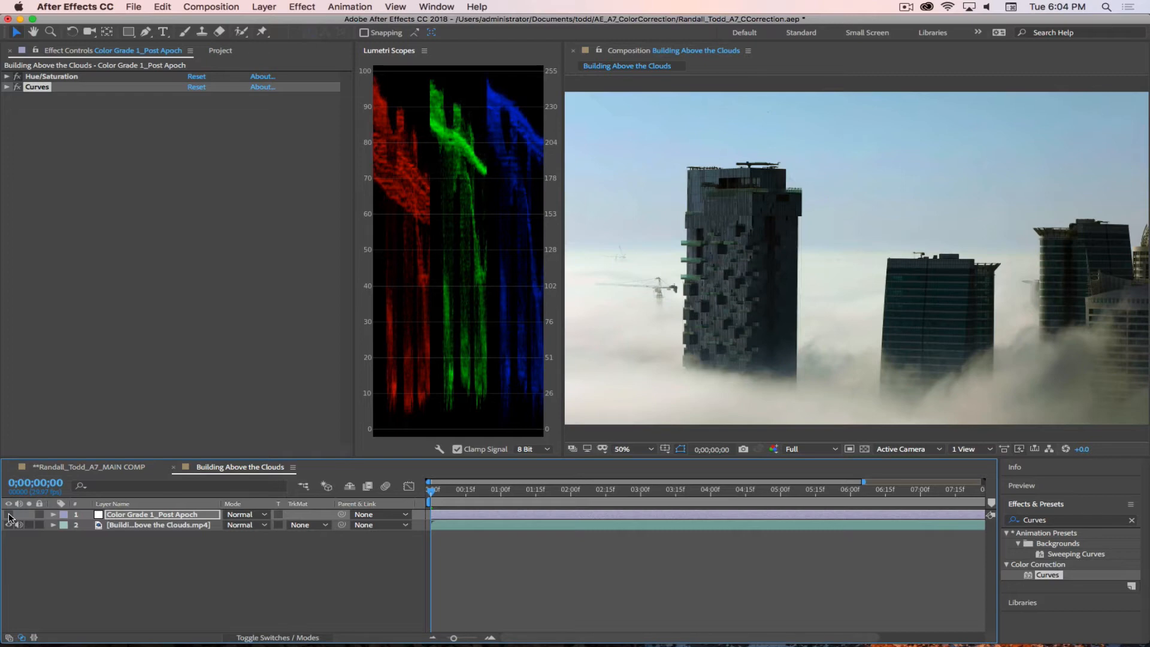
click(9, 515)
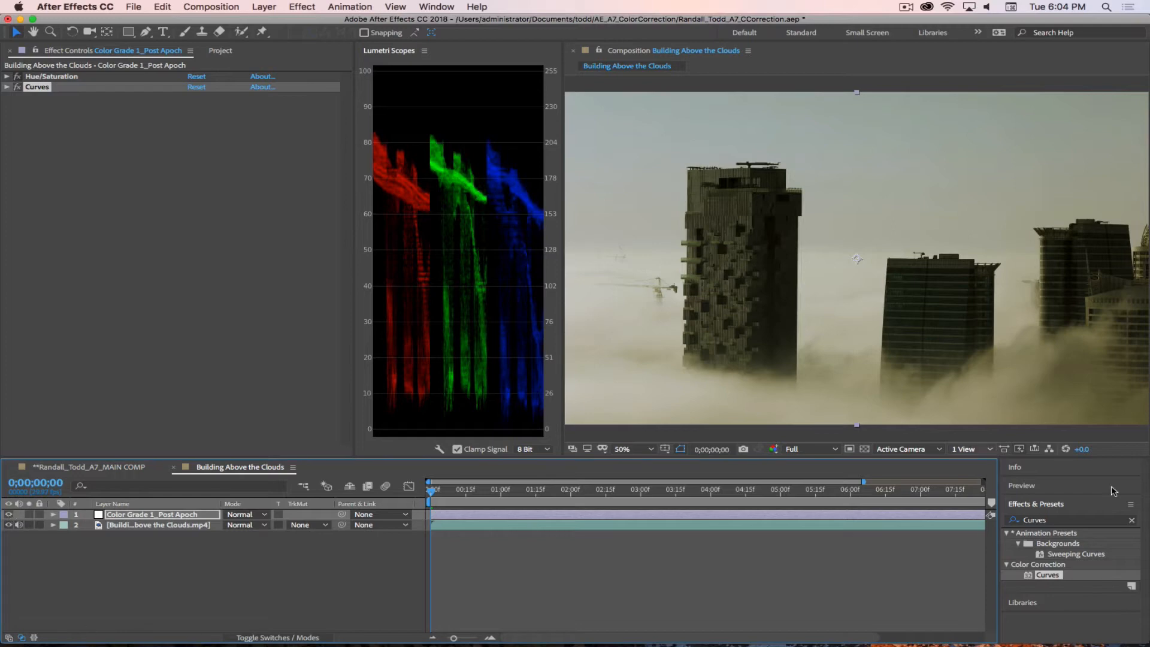
Step: Search the effects for Grain and apply Add Grain to the Color Grade 1_Post Apoch layer
click(1043, 520)
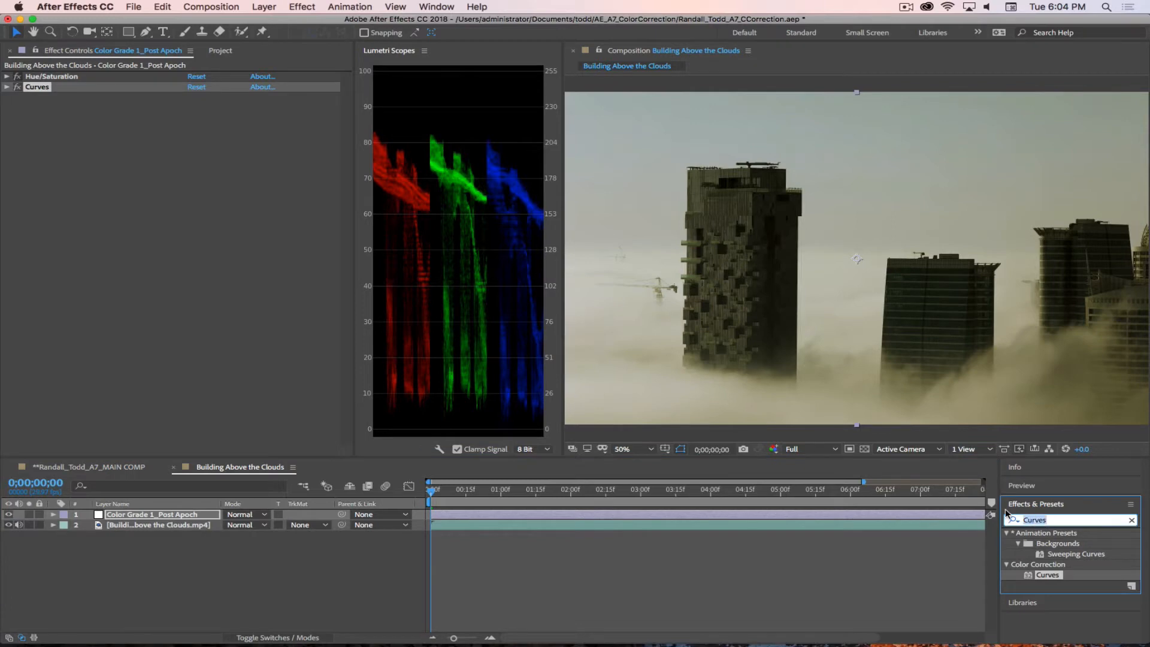
text(Grain)
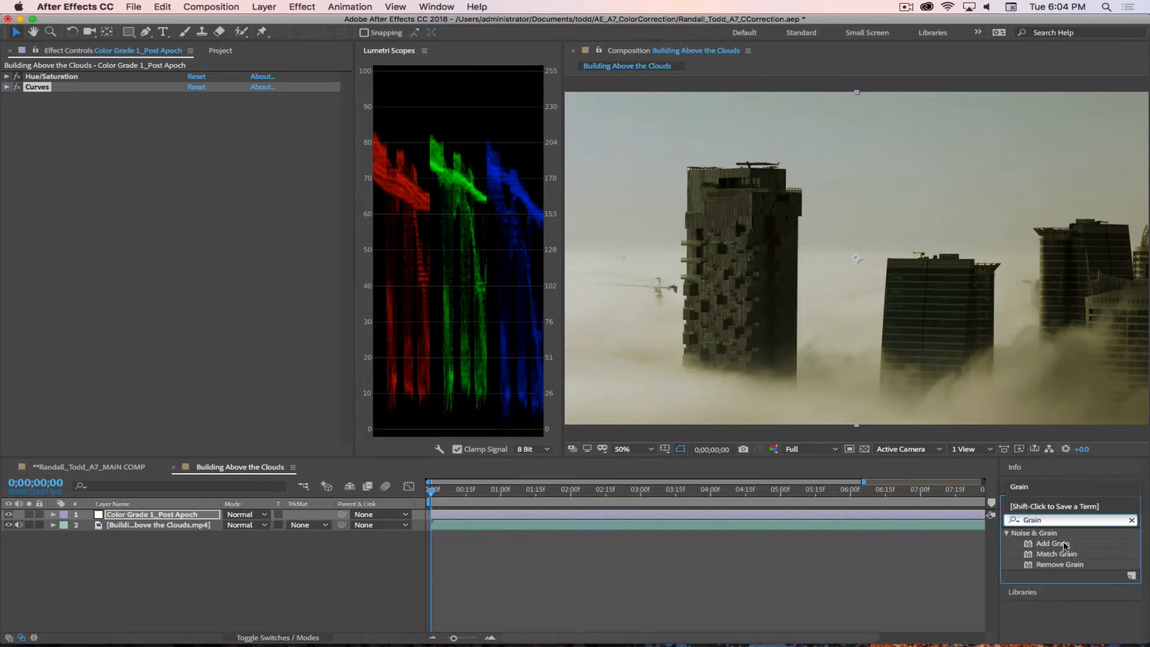
click(1044, 547)
click(1035, 546)
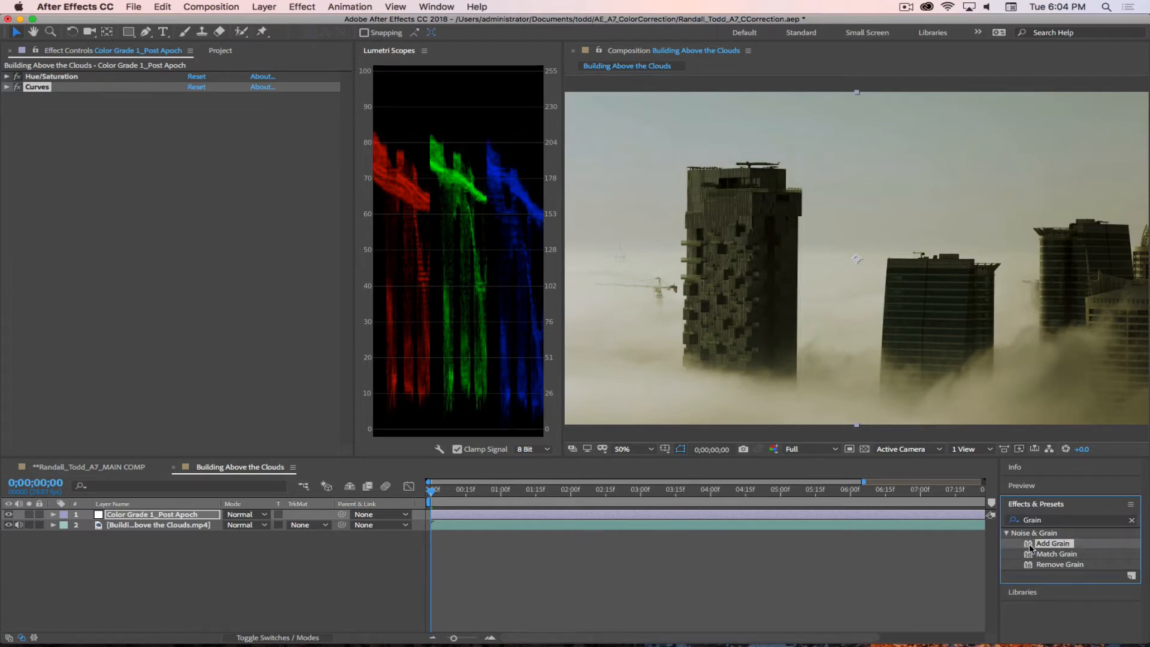
drag(1025, 547, 99, 209)
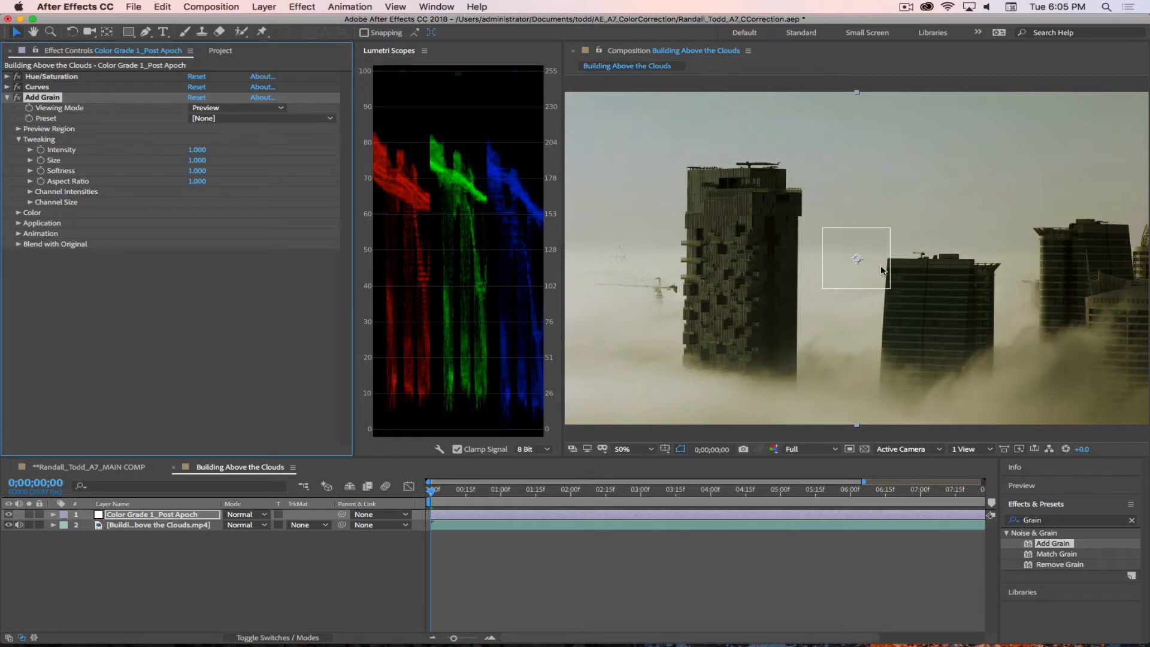
Step: Examine Add Grain's preview region up close and set the effect's Viewing Mode to Final Output
scroll(871, 260, up, 2)
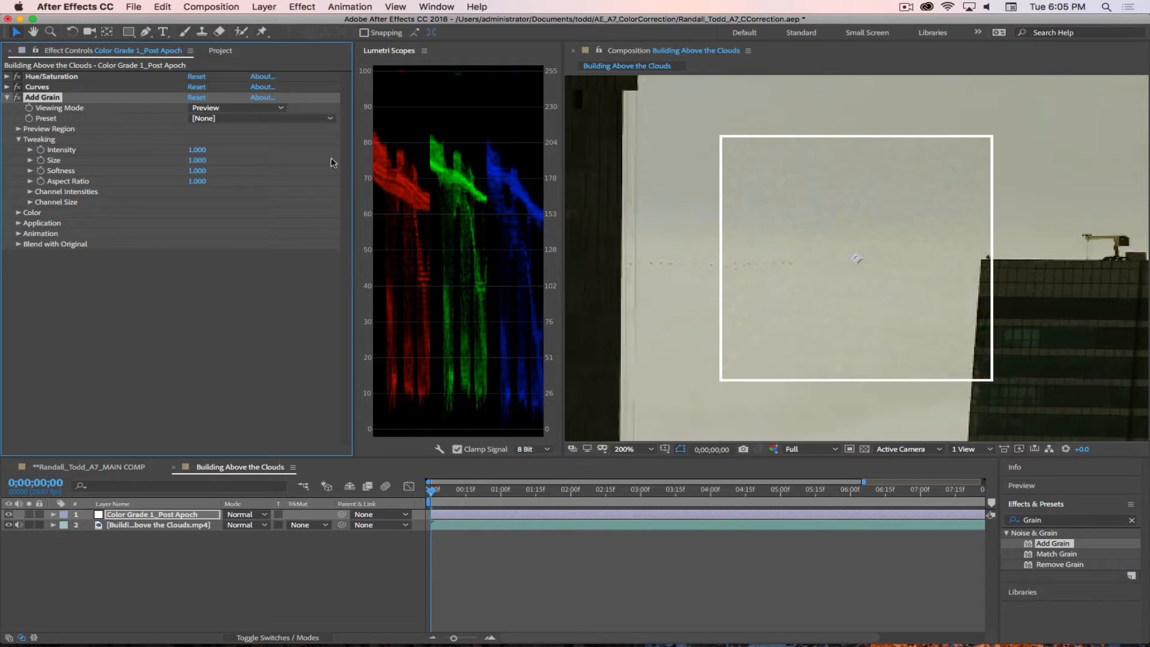
scroll(988, 268, down, 1)
scroll(949, 273, down, 1)
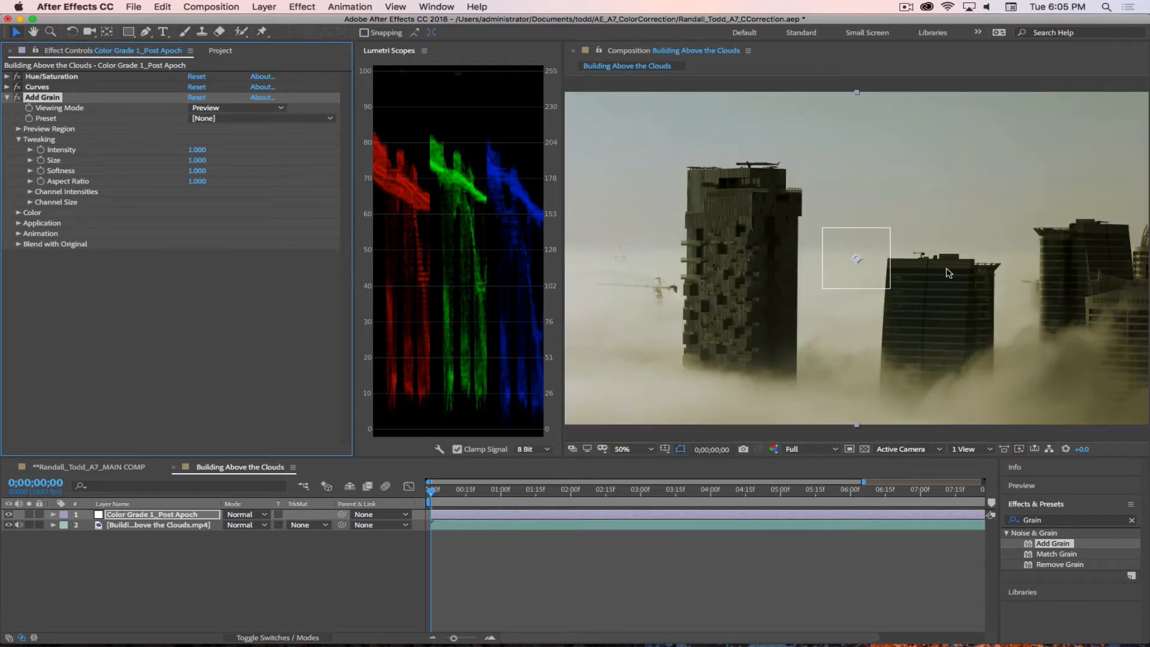
click(207, 108)
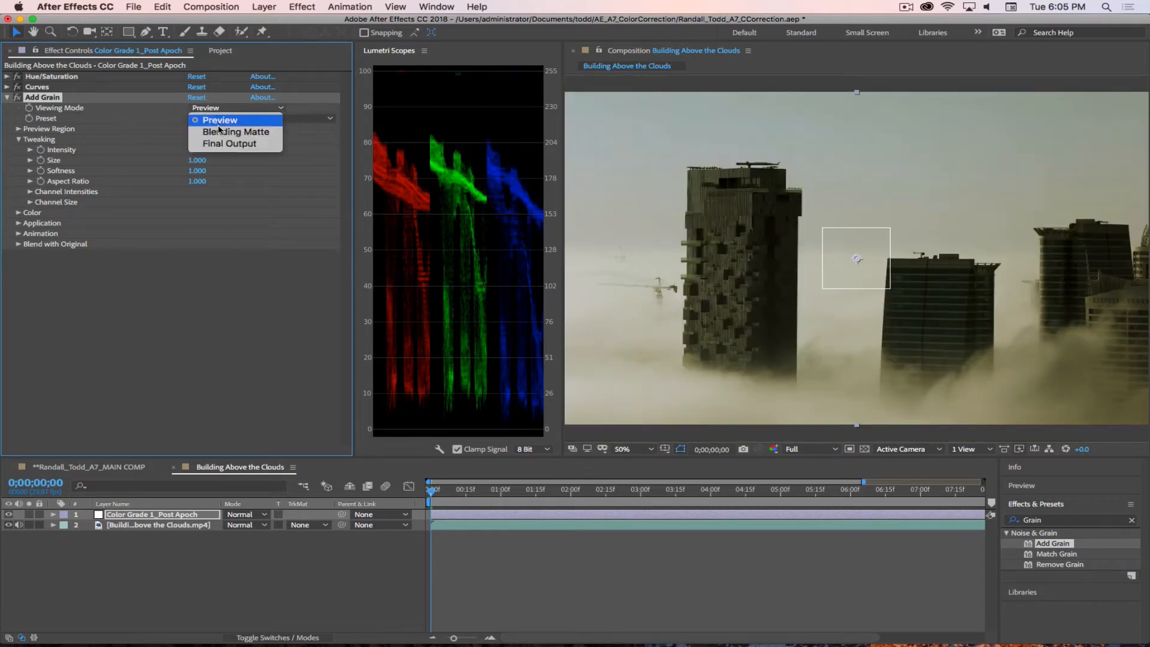
click(221, 144)
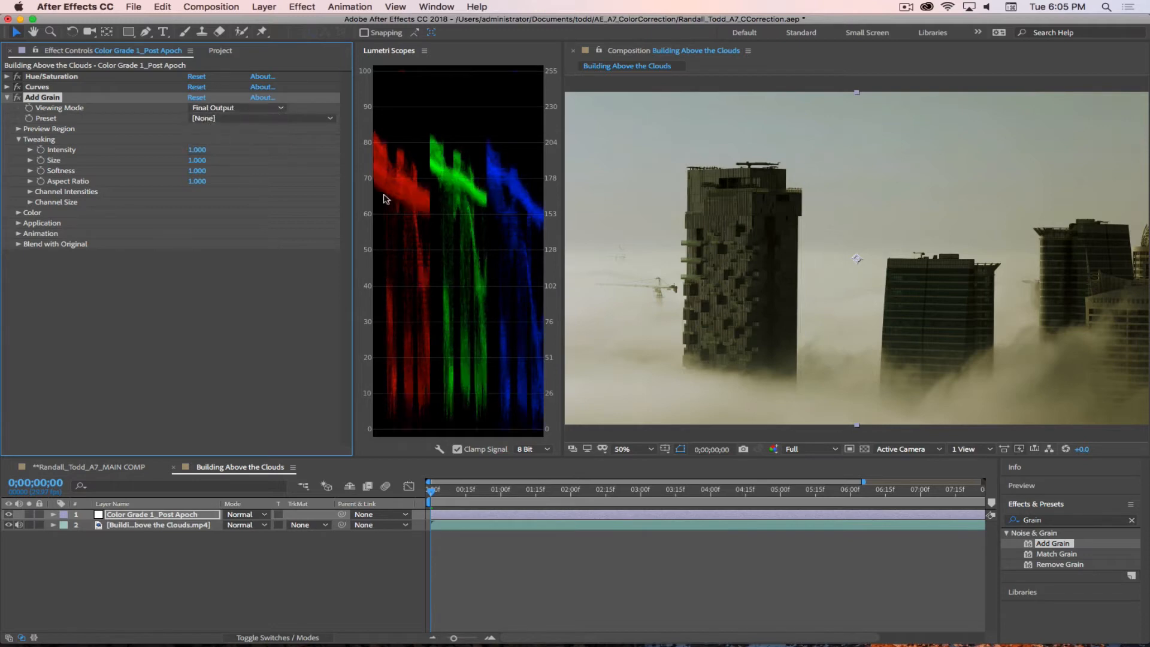
Step: Inspect the default grain up close on the tallest building and look through the Add Grain film-stock presets
scroll(800, 205, up, 1)
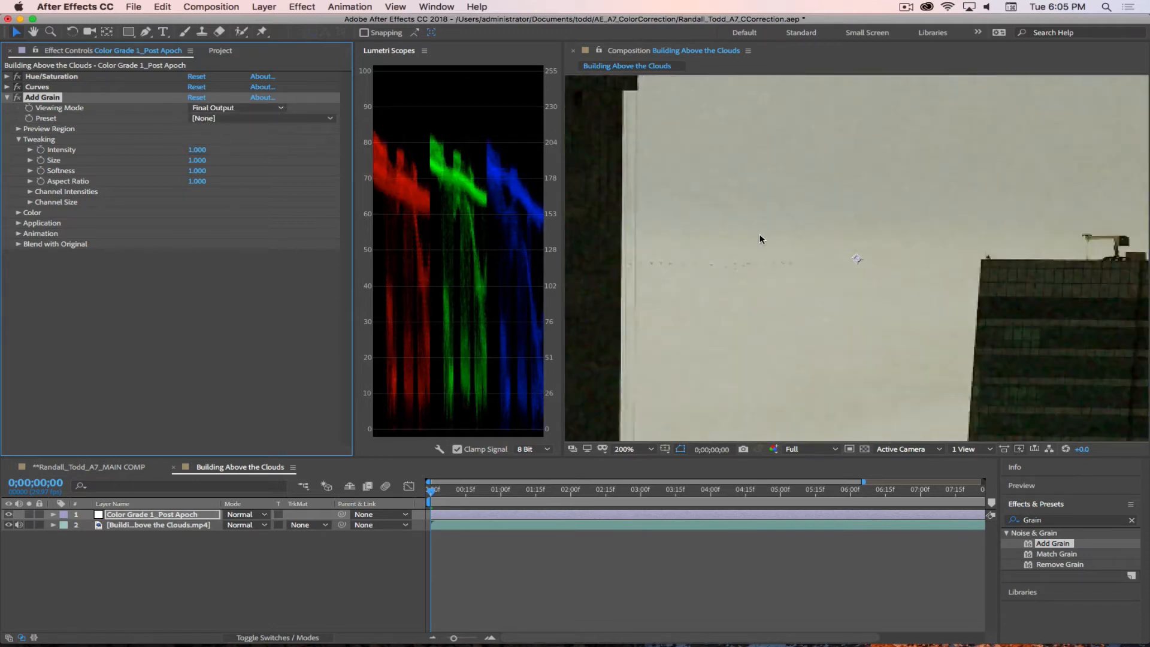
scroll(934, 321, up, 1)
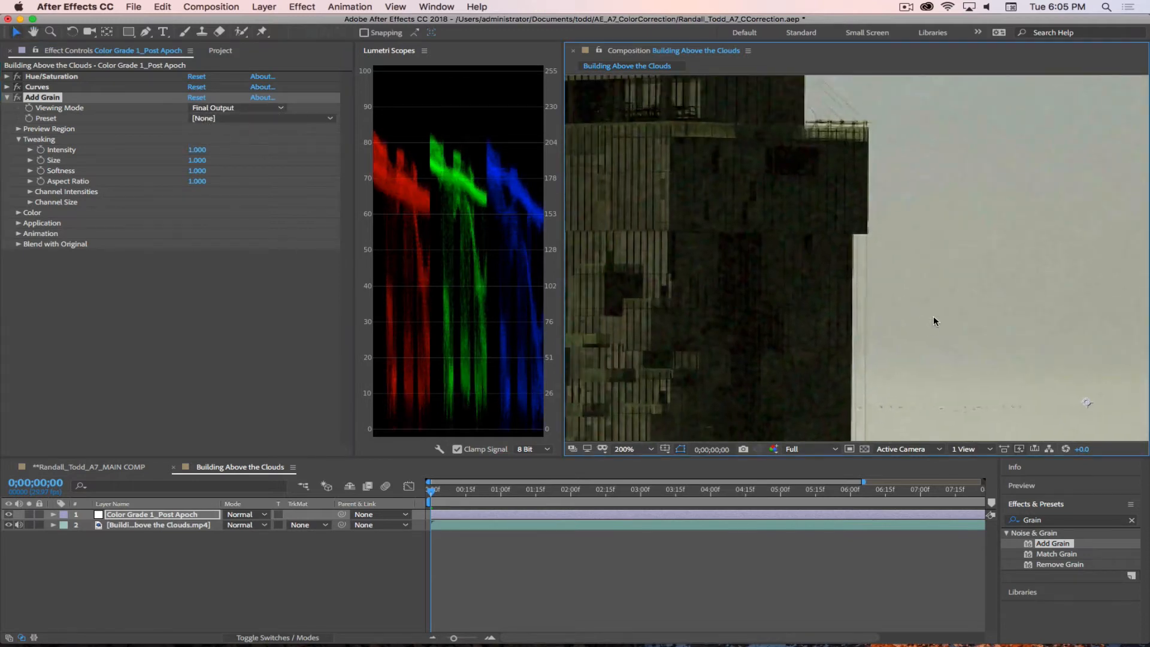
click(16, 99)
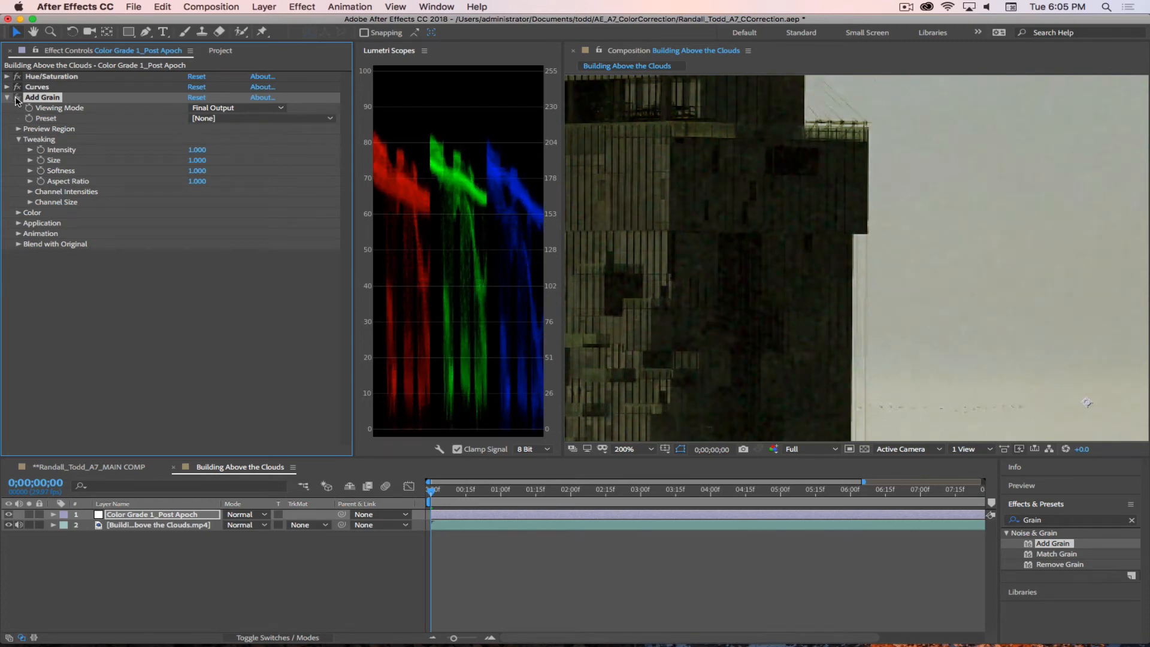
click(211, 118)
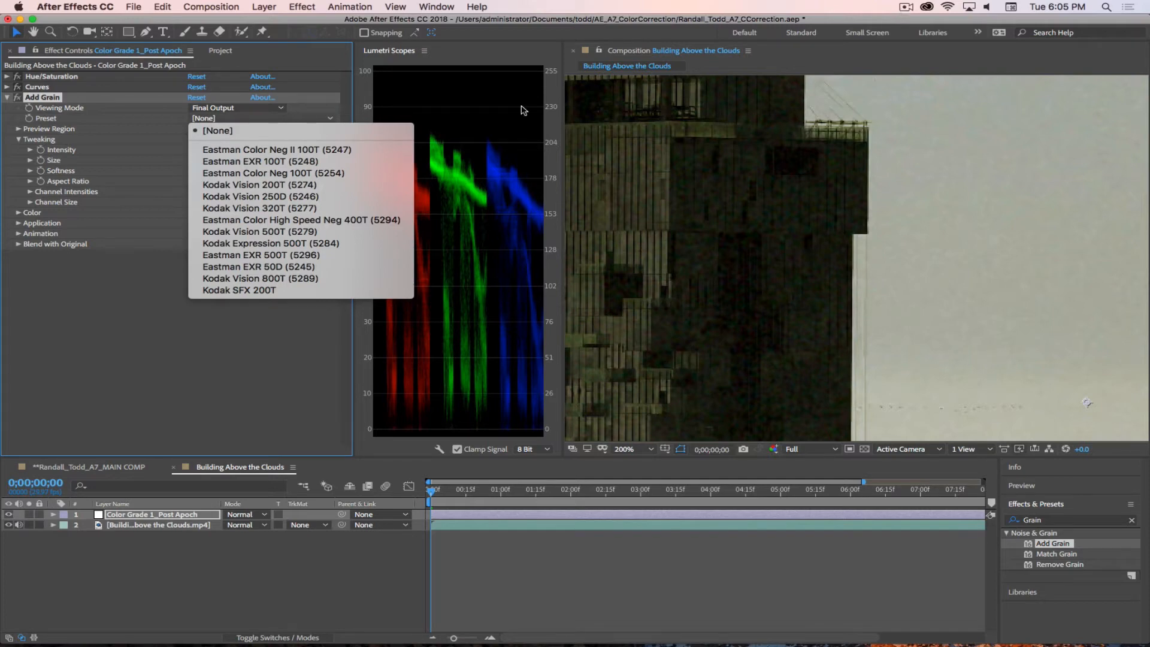
click(150, 245)
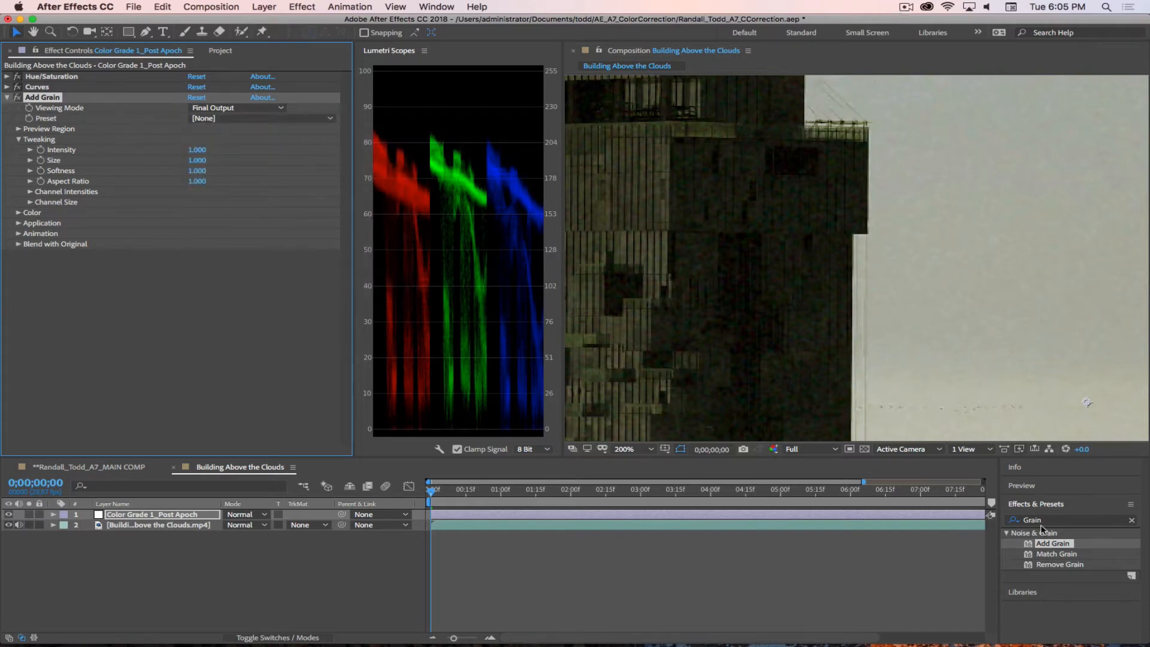
Step: Save the project
click(906, 7)
click(917, 46)
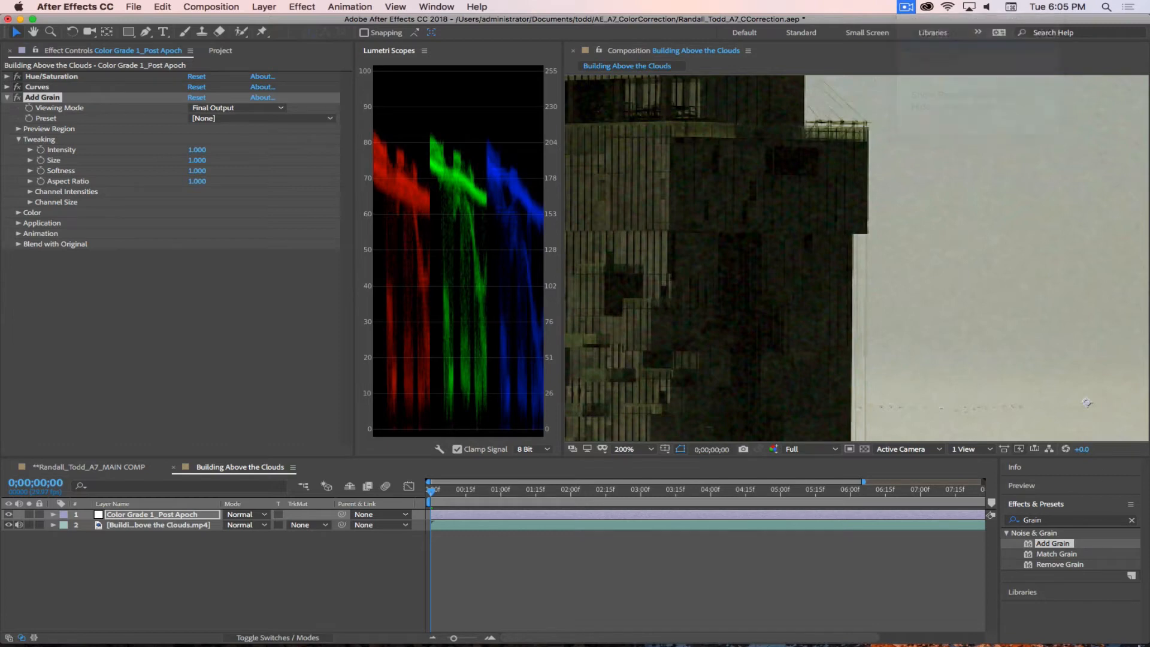
click(168, 349)
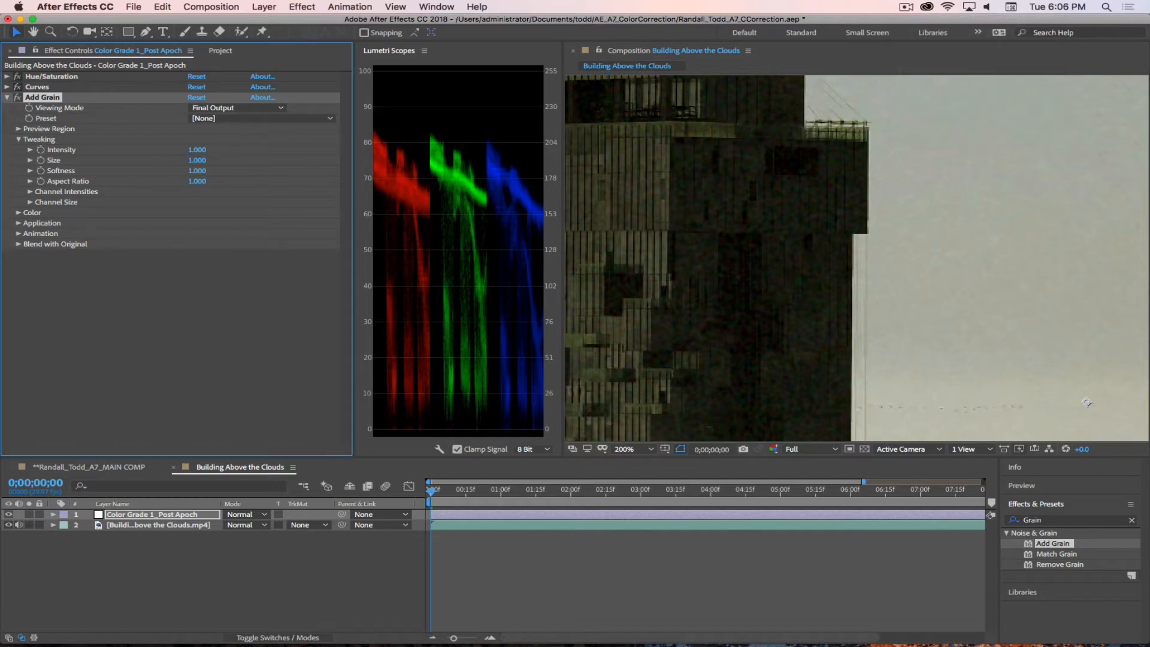
key(super+s)
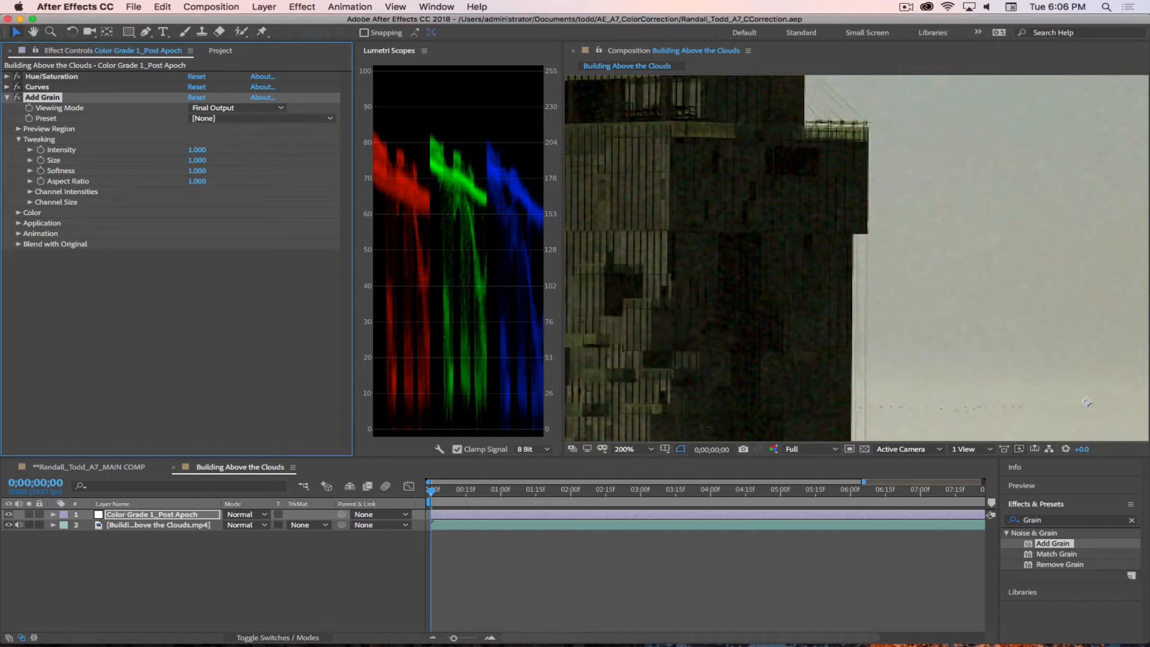
Step: Set the Add Grain preset to Eastman Color Neg II 100T (5247) and check the grain at different magnifications
click(235, 119)
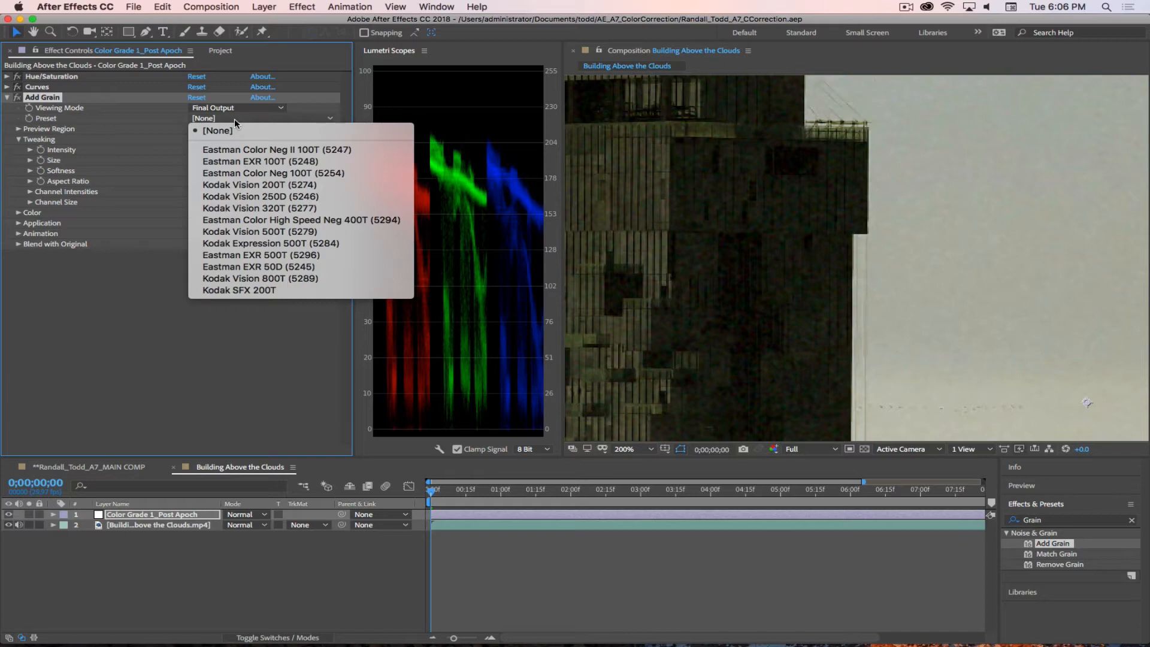
click(249, 149)
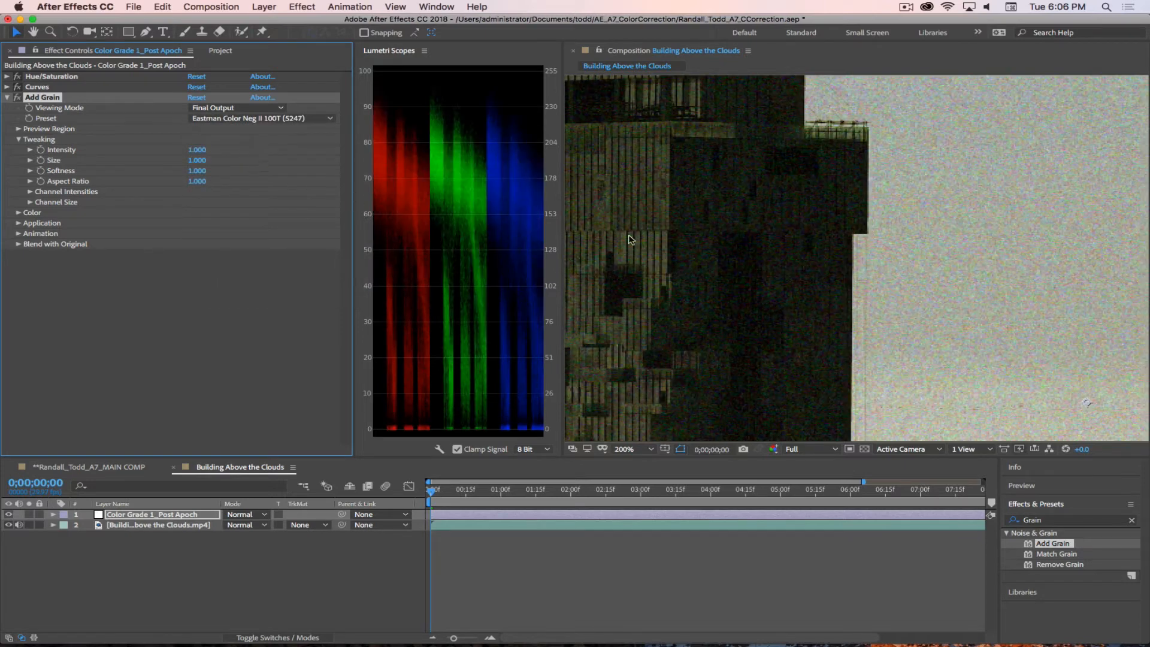
scroll(897, 223, down, 2)
scroll(897, 223, down, 1)
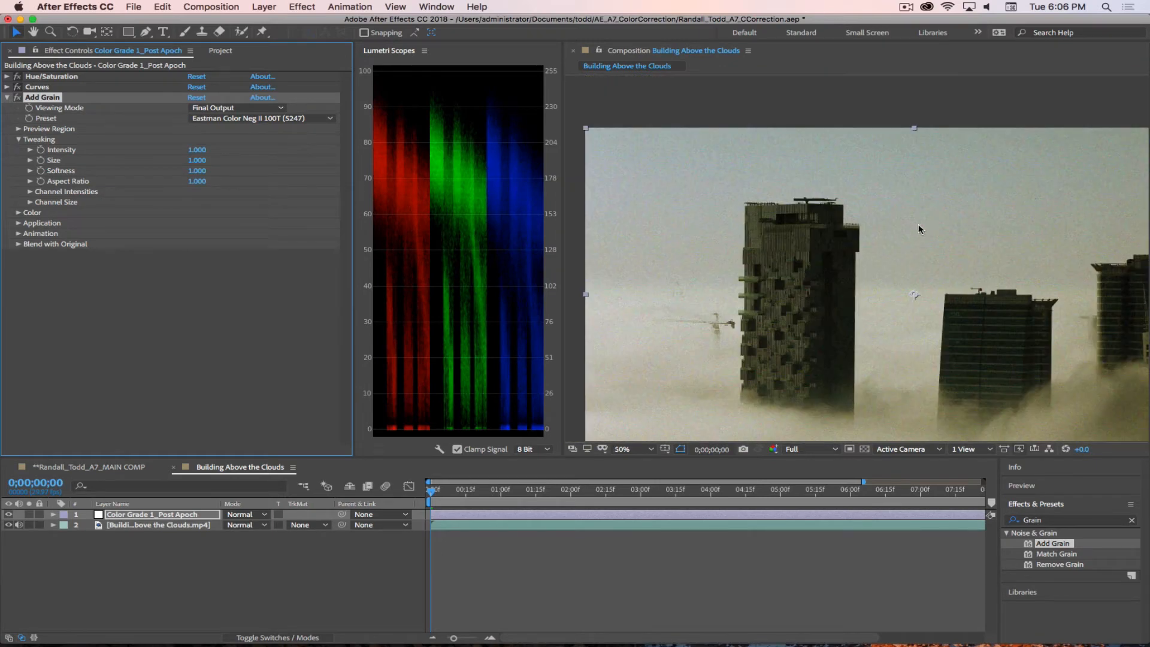
scroll(958, 290, down, 1)
scroll(974, 287, up, 1)
scroll(875, 235, up, 2)
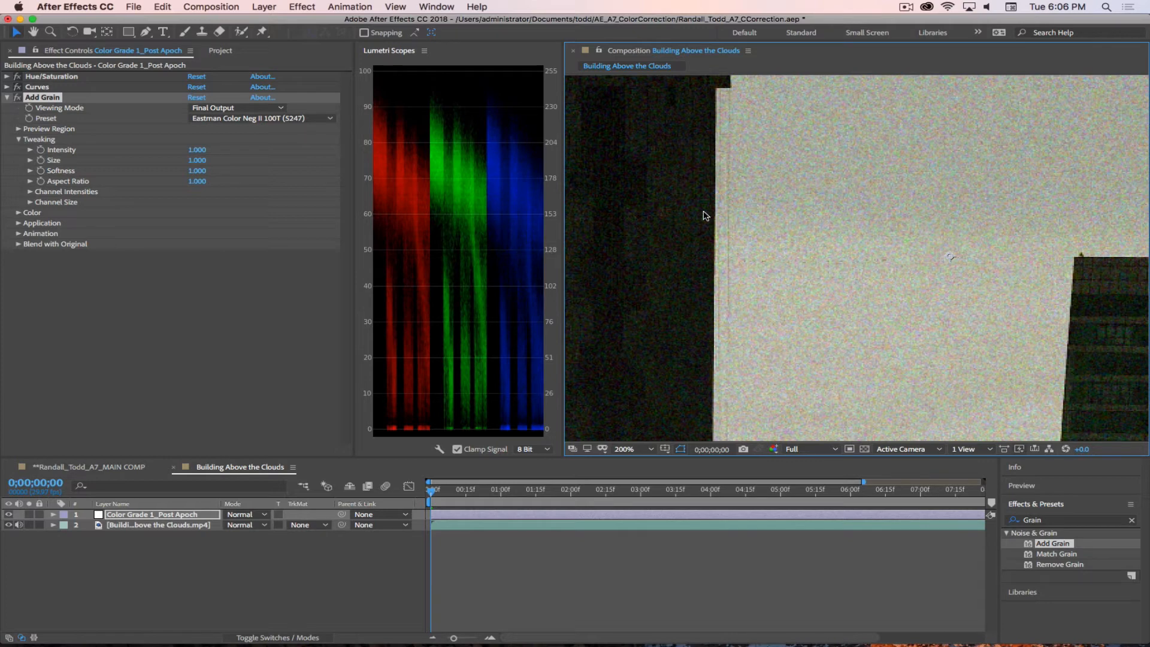
Step: Make the added grain monochromatic in Add Grain's Color settings and check it at several magnifications
click(19, 213)
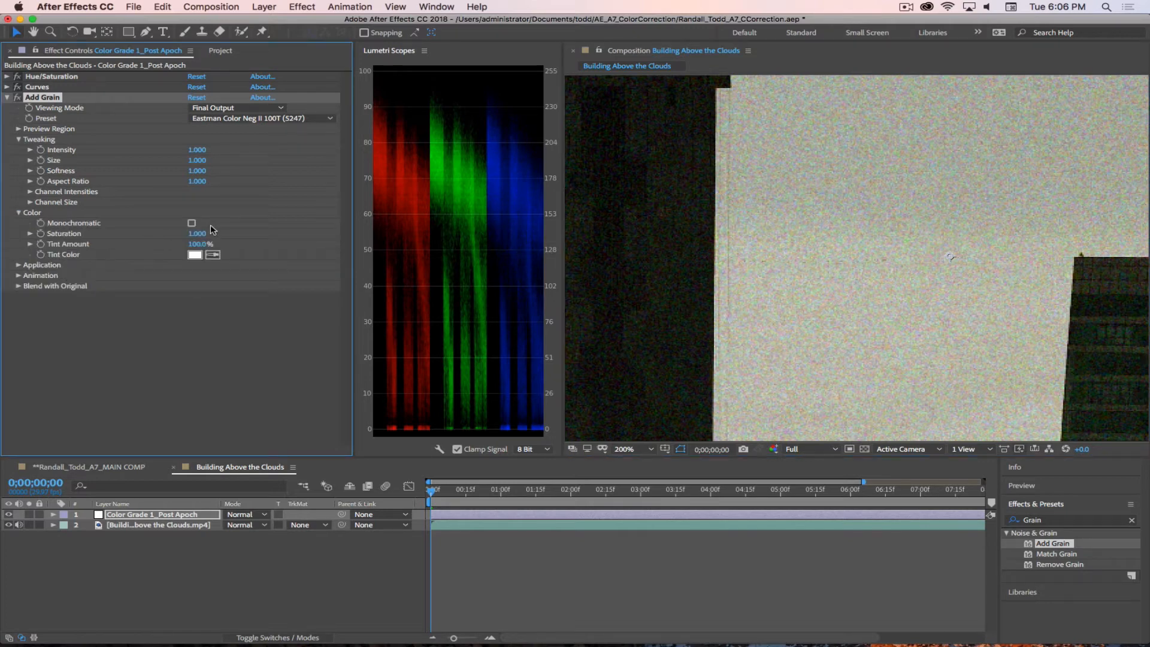
click(192, 223)
scroll(956, 233, down, 2)
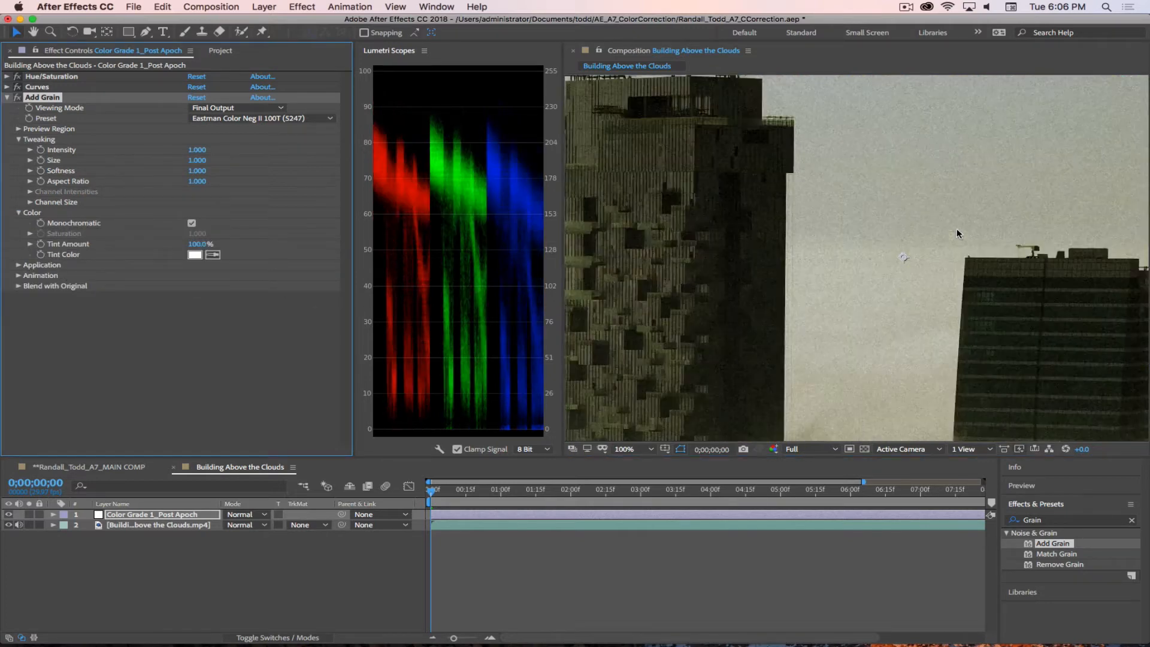
scroll(958, 230, down, 1)
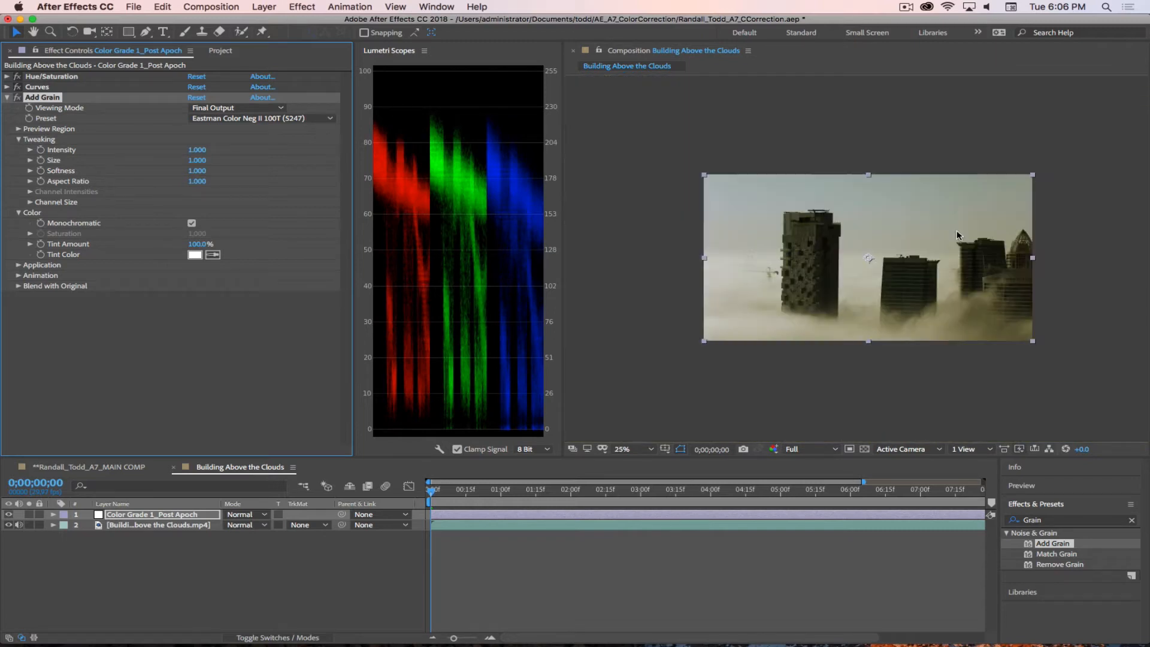
scroll(958, 229, up, 1)
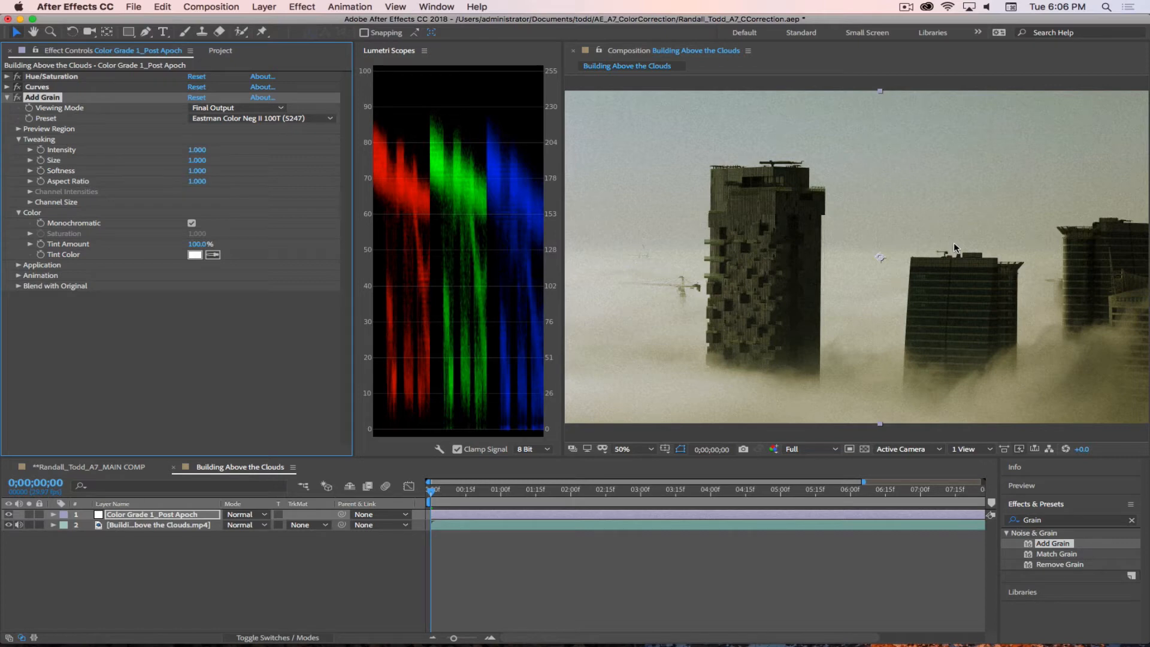
scroll(955, 239, up, 6)
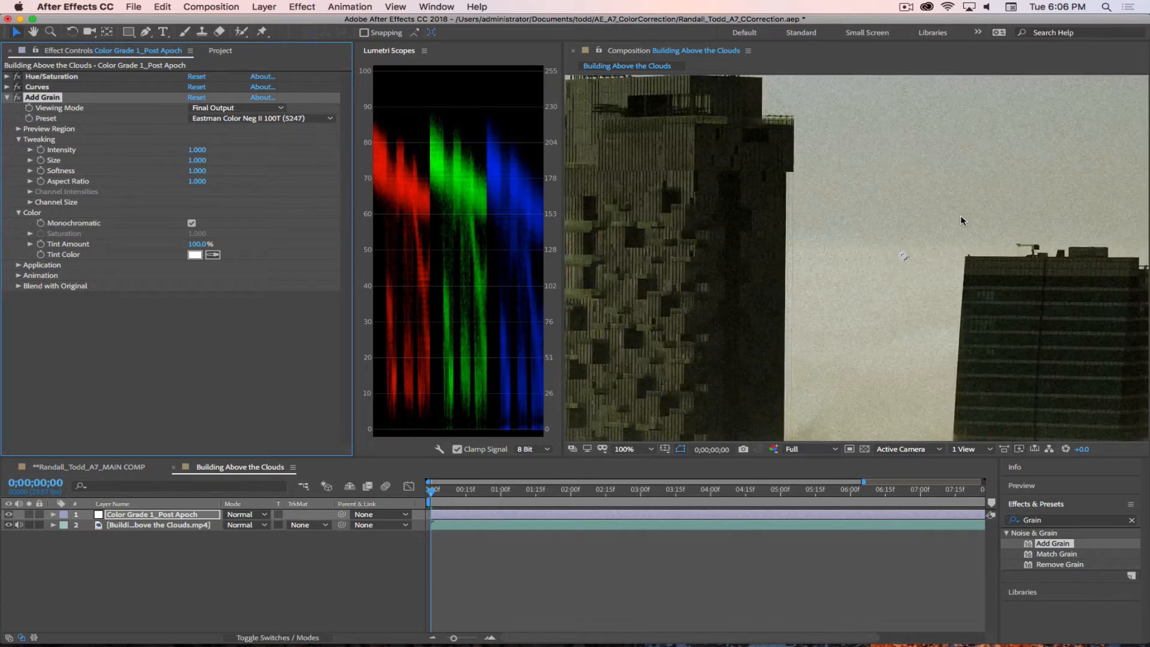
scroll(973, 239, down, 2)
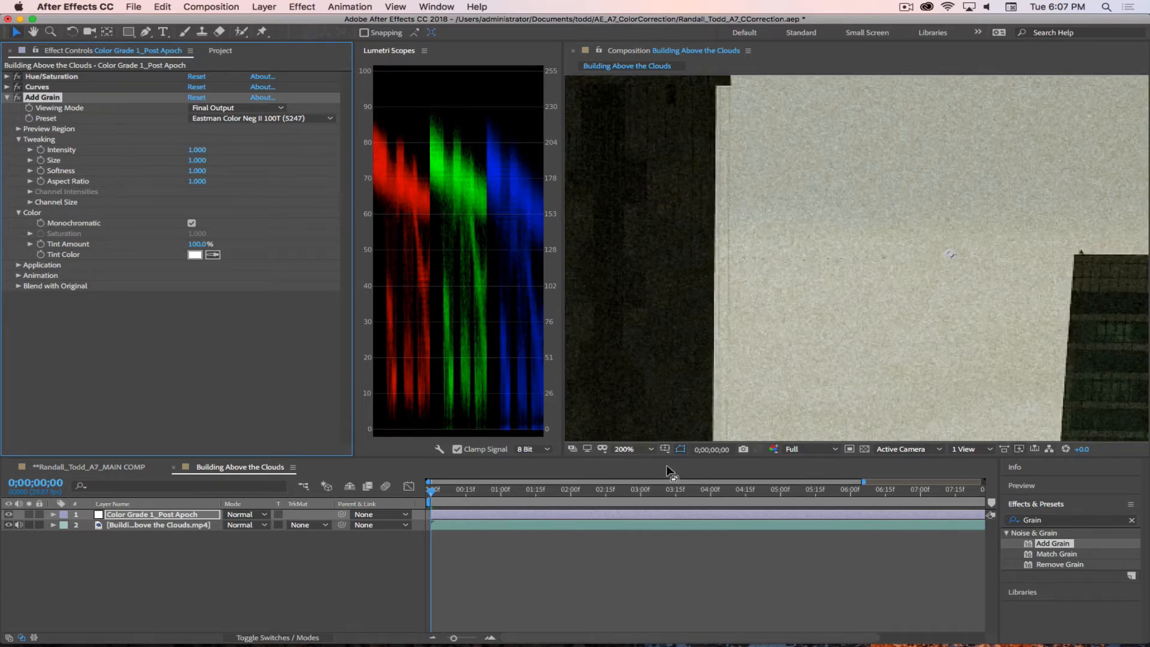
Step: Compare the top of the tallest building at 100% magnification with Add Grain off and on, leaving the effect enabled
click(636, 449)
click(634, 354)
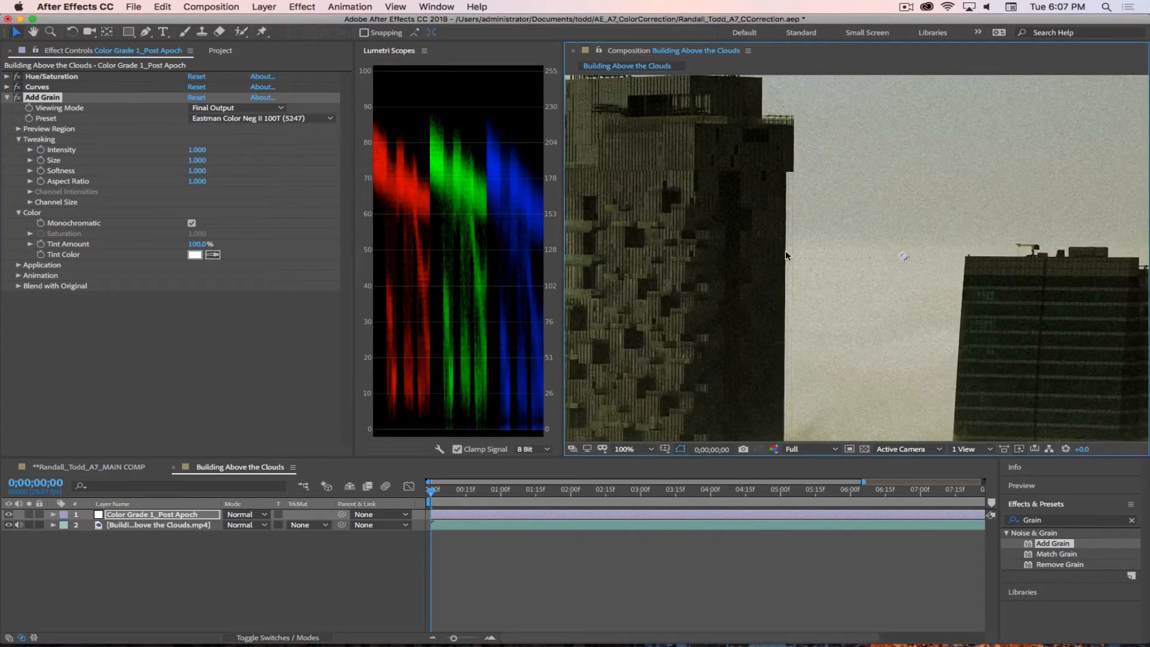
key(h)
drag(795, 250, 800, 270)
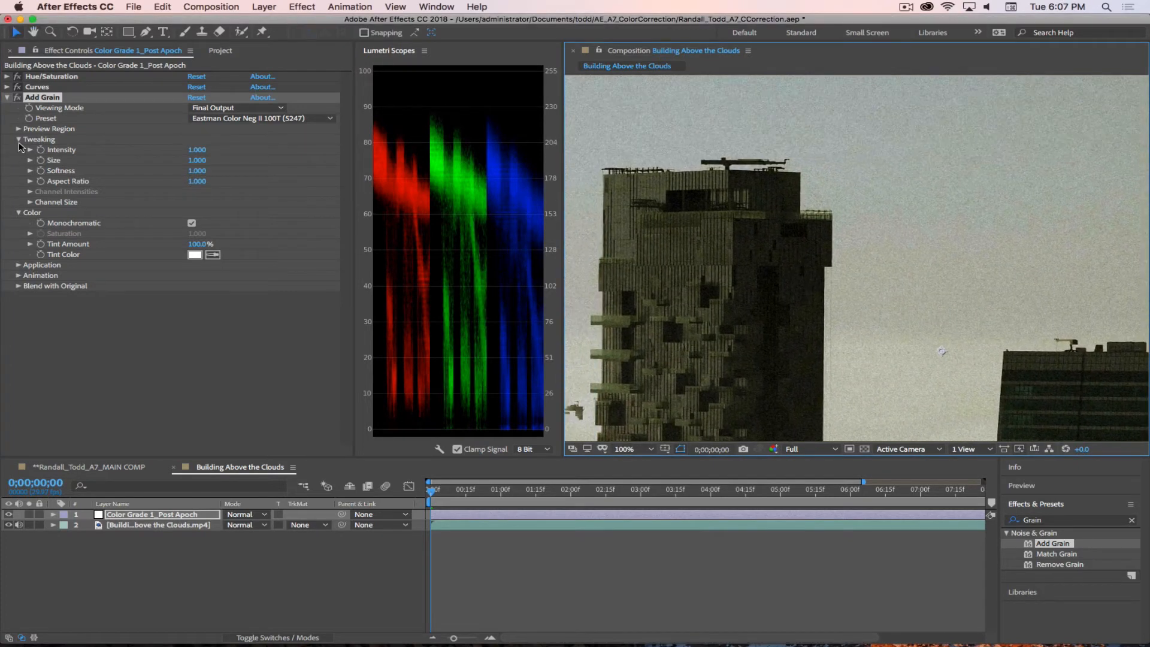
click(18, 97)
click(18, 97)
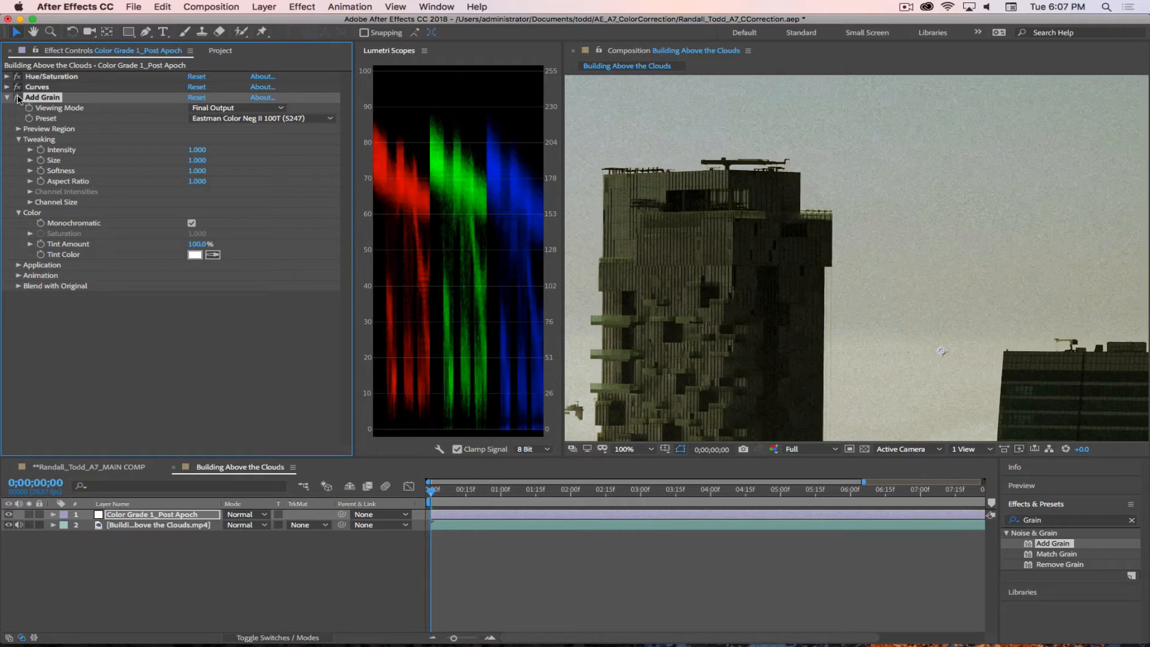
click(18, 98)
click(18, 98)
click(18, 98)
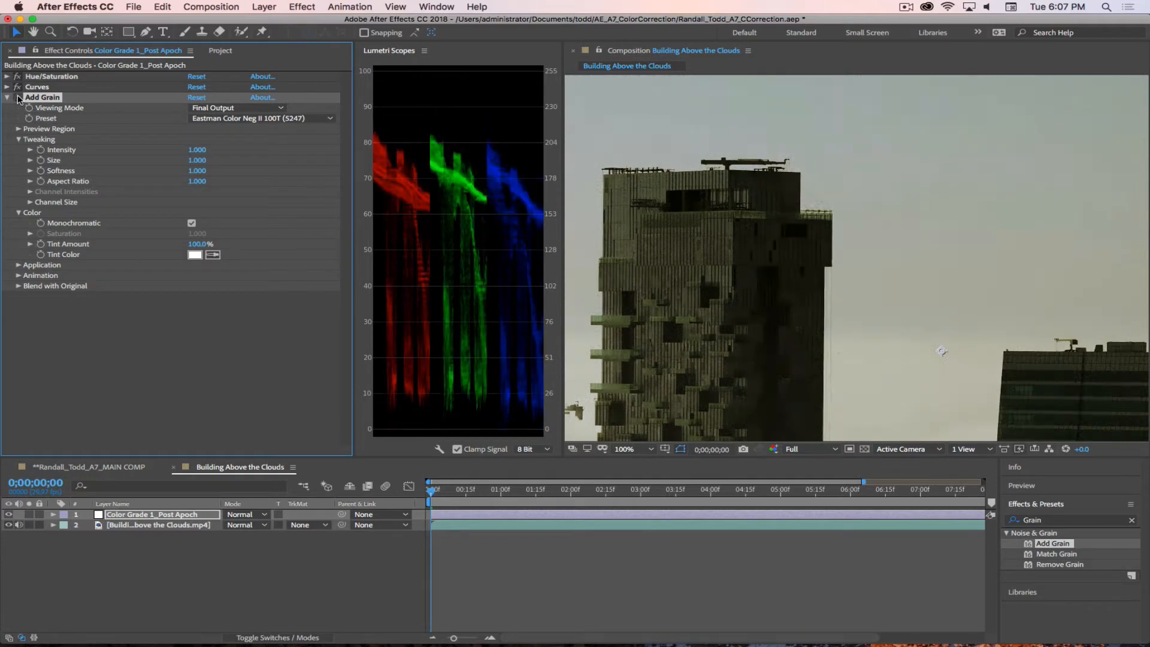
click(18, 97)
click(18, 98)
click(18, 98)
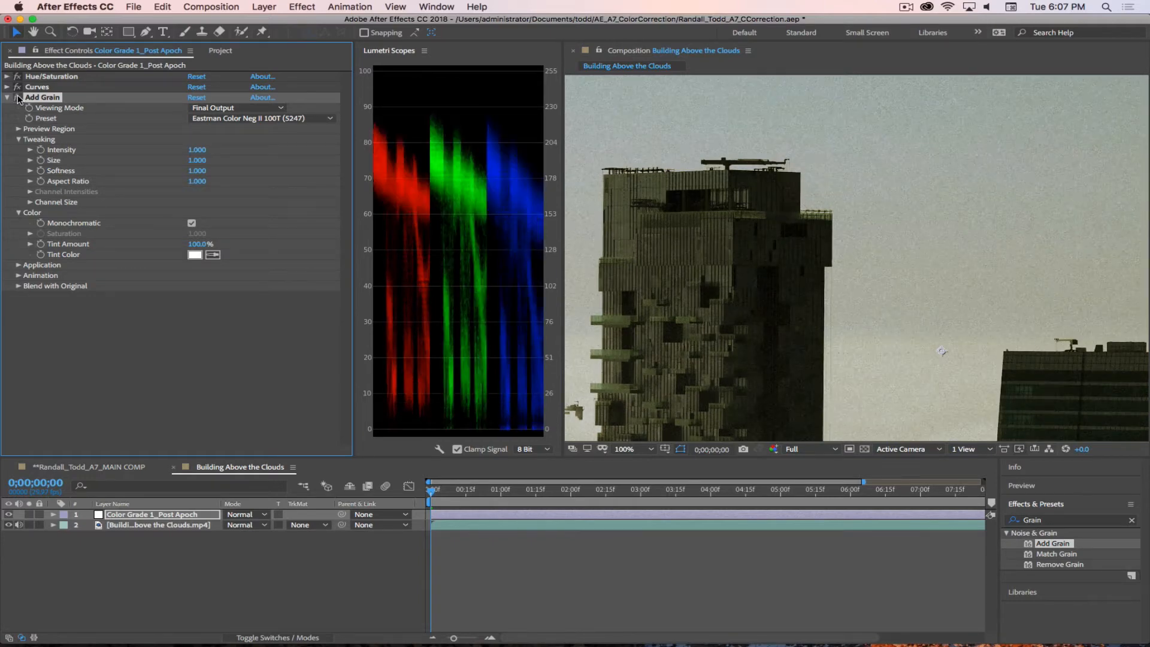
click(18, 98)
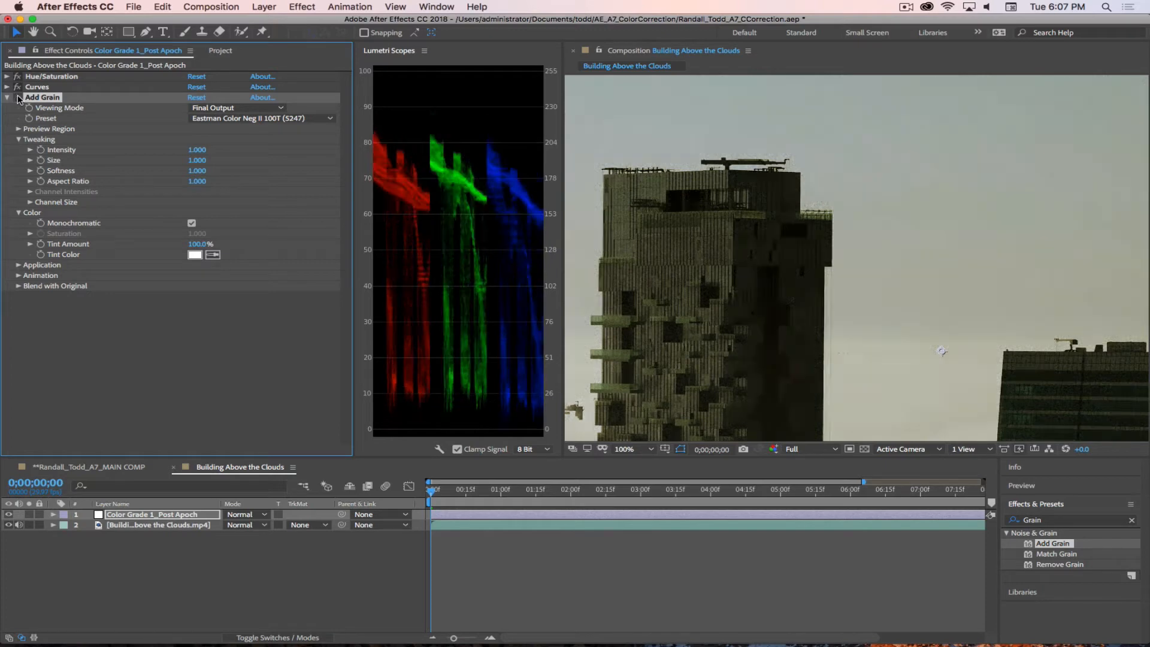
click(18, 97)
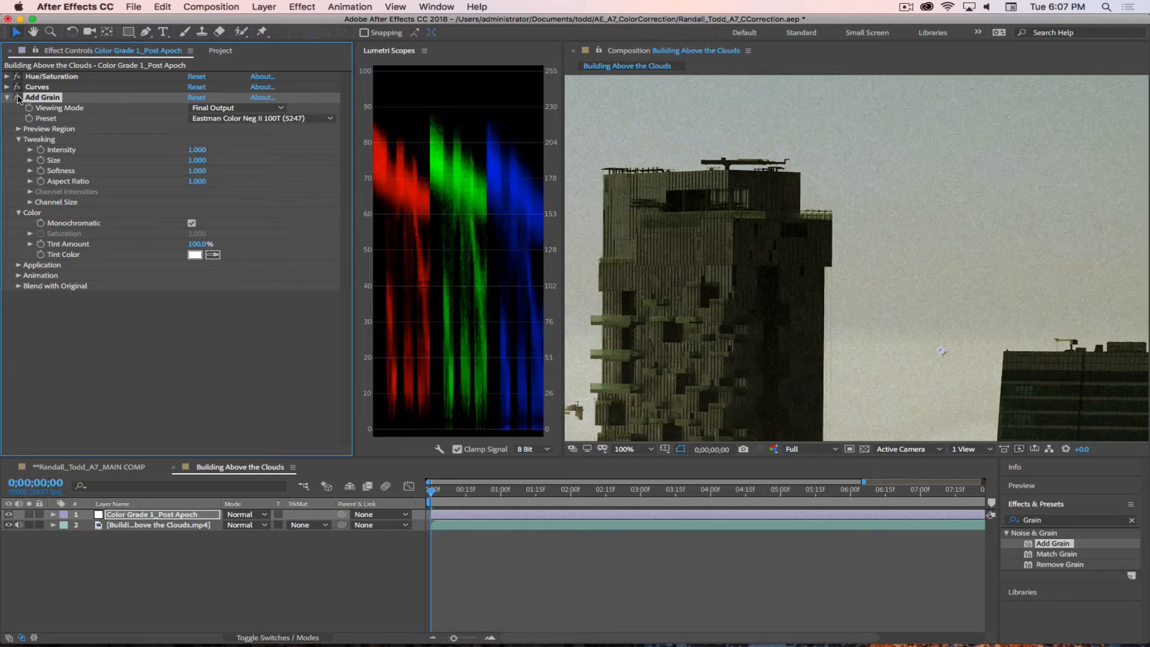
Step: Set the Add Grain intensity to 0.50 in its Tweaking settings
click(197, 150)
text(.50)
key(Return)
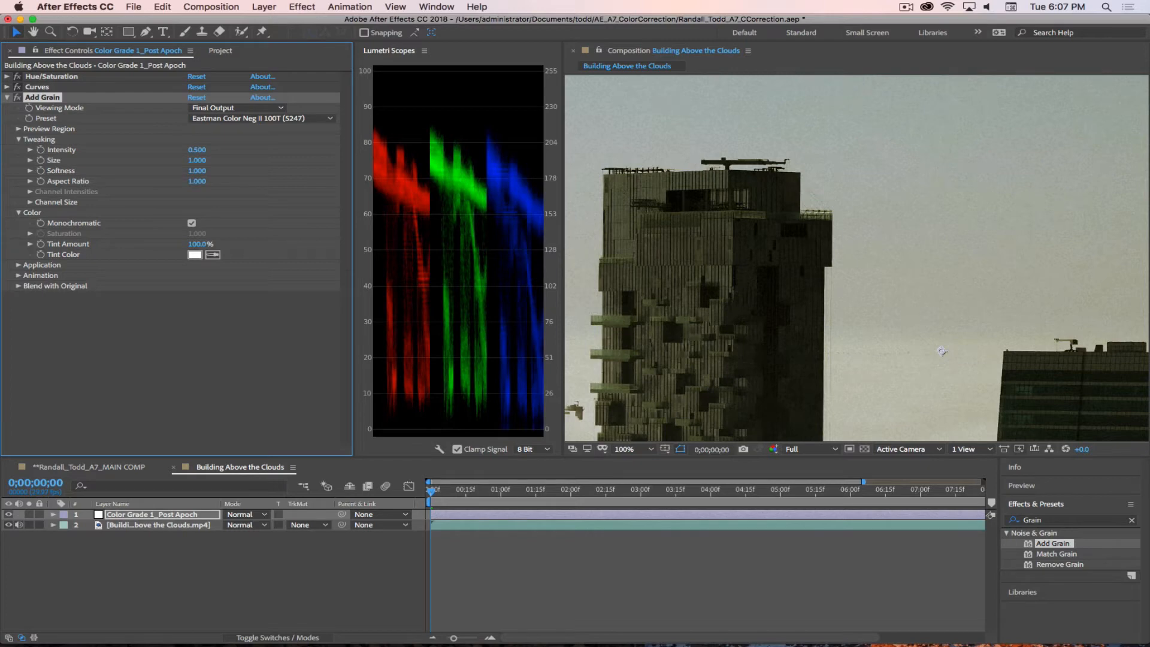
Step: Examine the reduced grain across the buildings at several magnifications, and fit the whole frame in the viewer
scroll(972, 258, down, 2)
key(space)
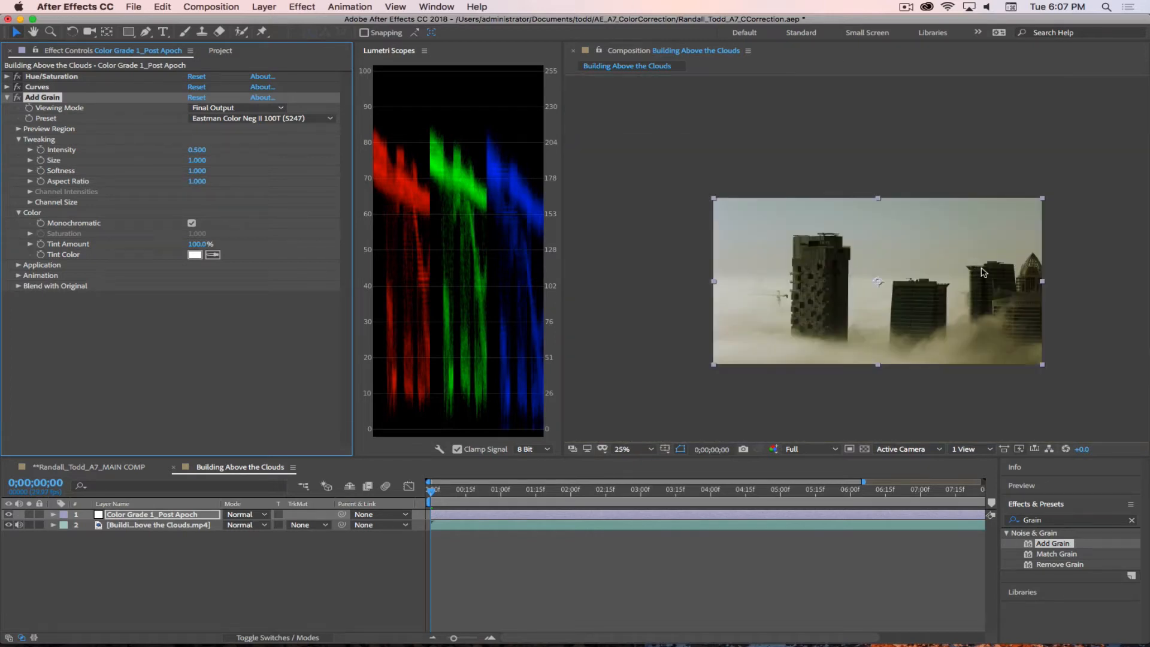
drag(981, 271, 879, 254)
scroll(888, 239, up, 1)
key(space)
scroll(920, 262, down, 1)
key(space)
scroll(902, 252, up, 1)
scroll(893, 252, down, 1)
key(space)
scroll(863, 251, up, 1)
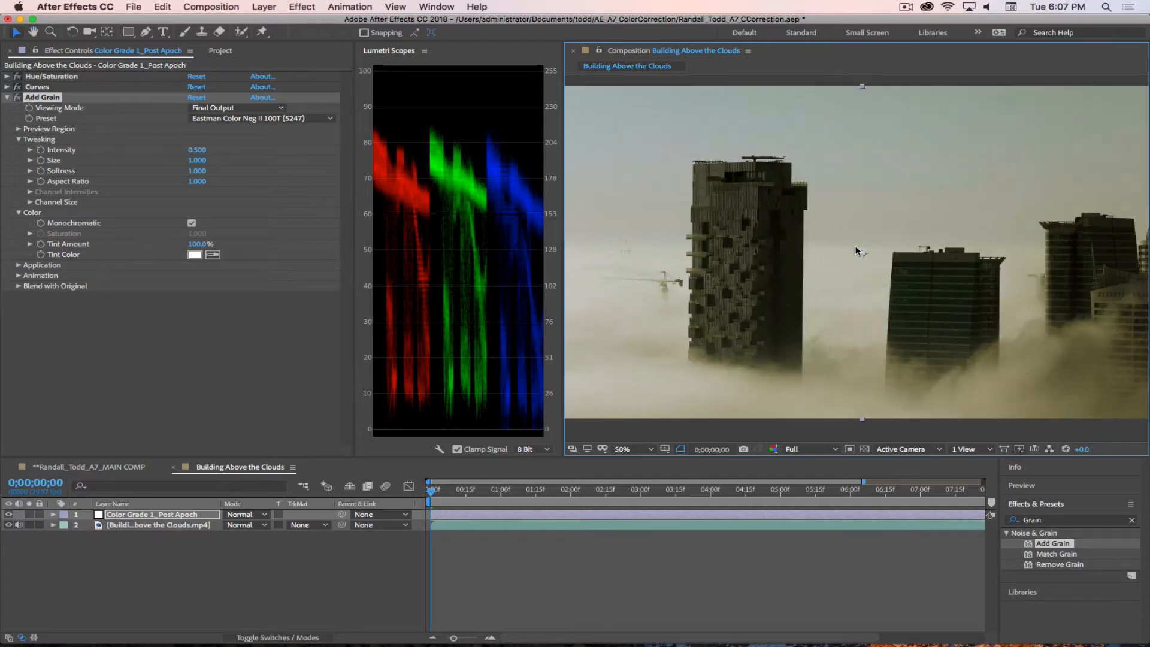
click(647, 449)
click(638, 235)
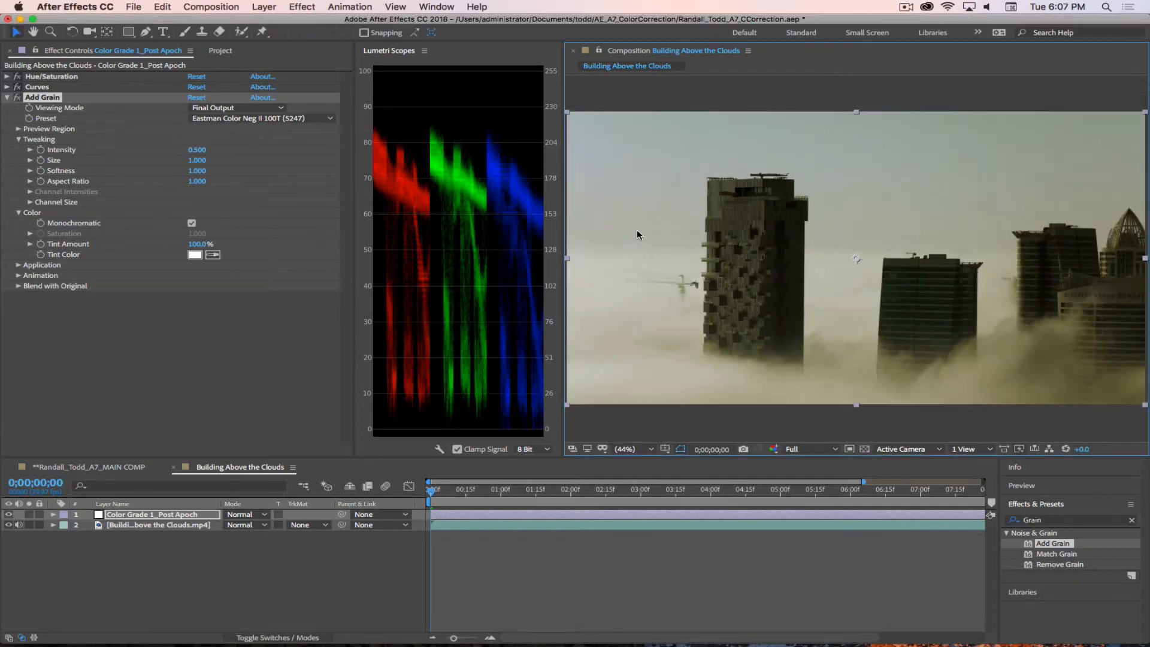
click(208, 566)
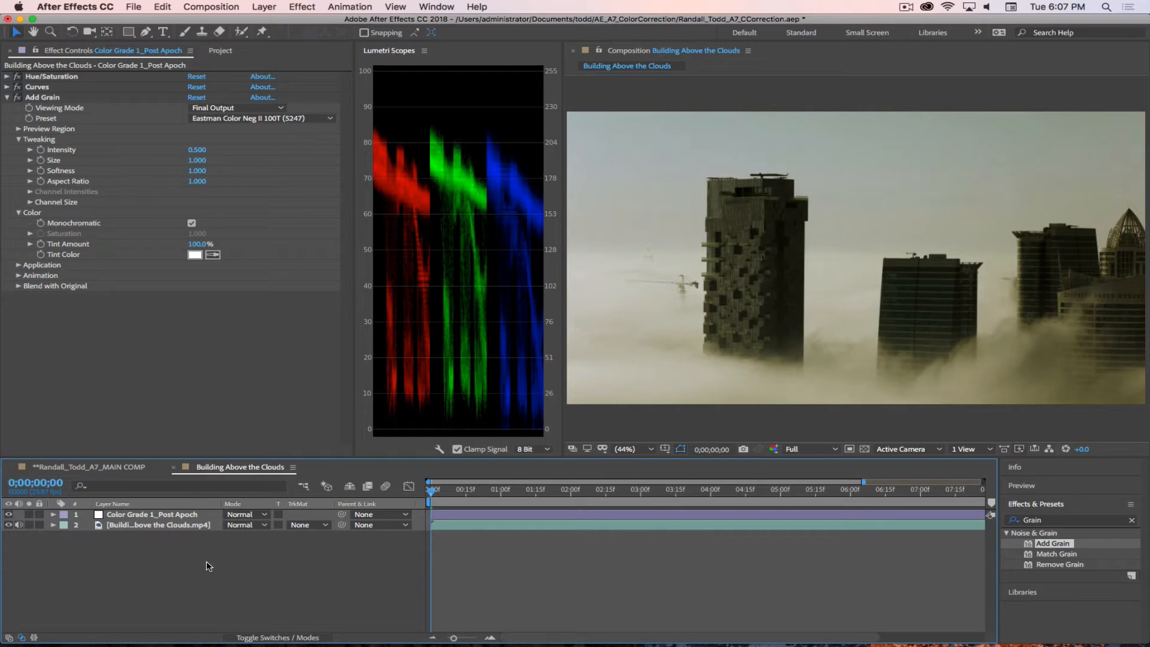
click(131, 516)
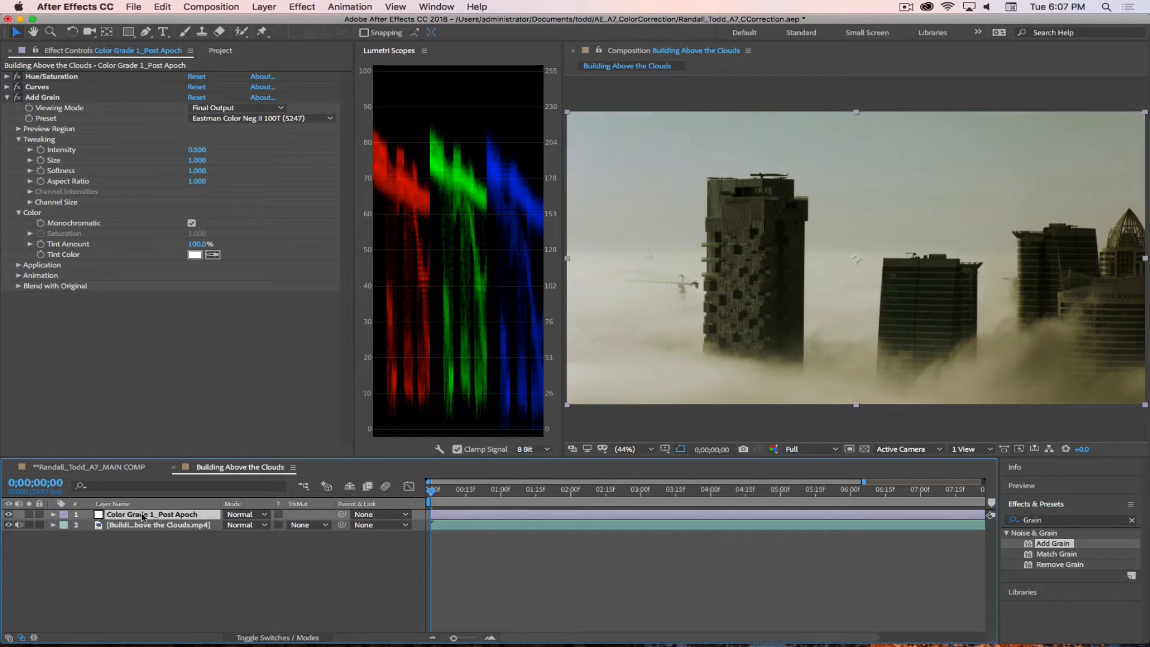
click(246, 517)
click(144, 577)
click(145, 577)
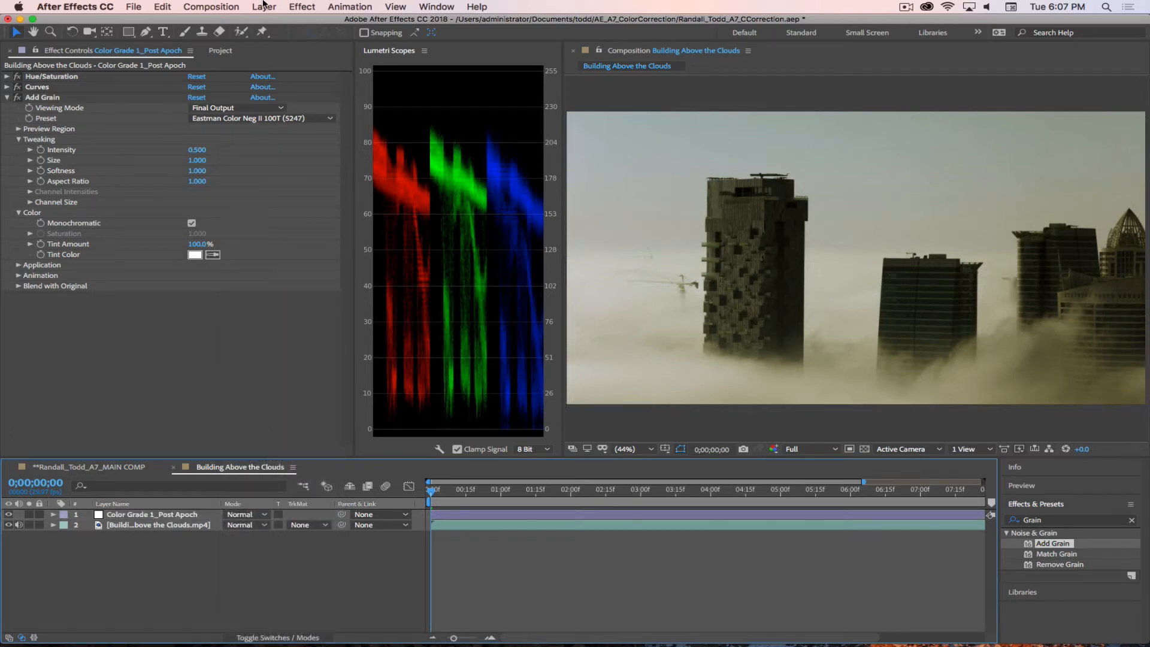
Step: Start a new 1920 × 1080 solid layer and sample its color from the upper sky in the footage
click(264, 7)
mouse_move(268, 21)
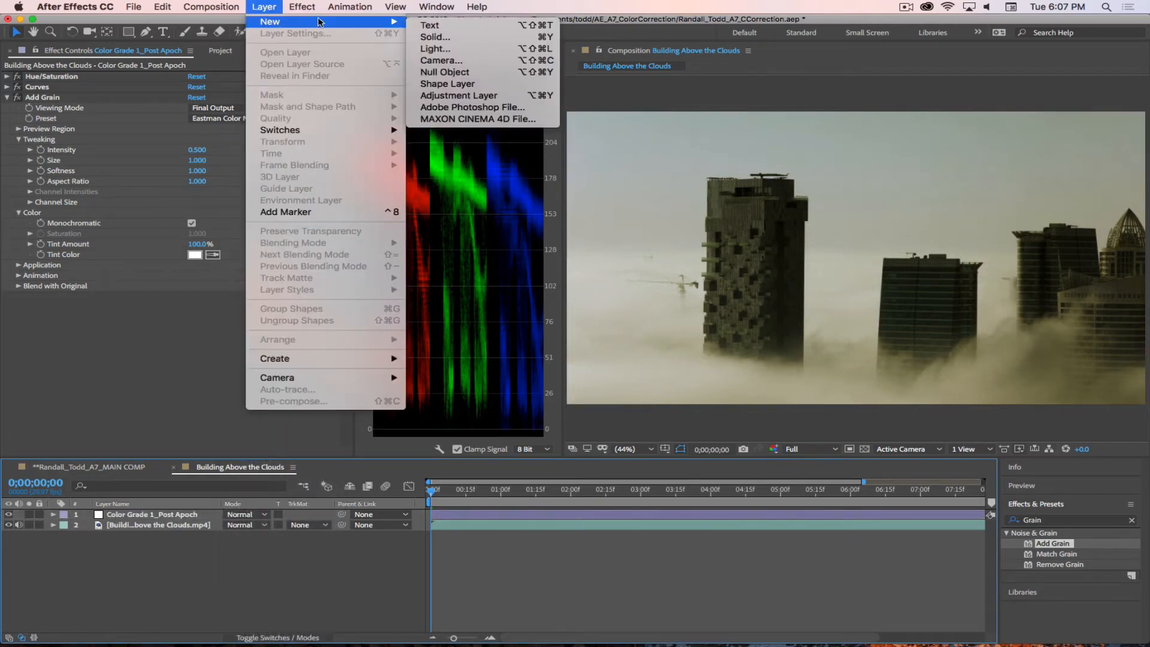
click(428, 37)
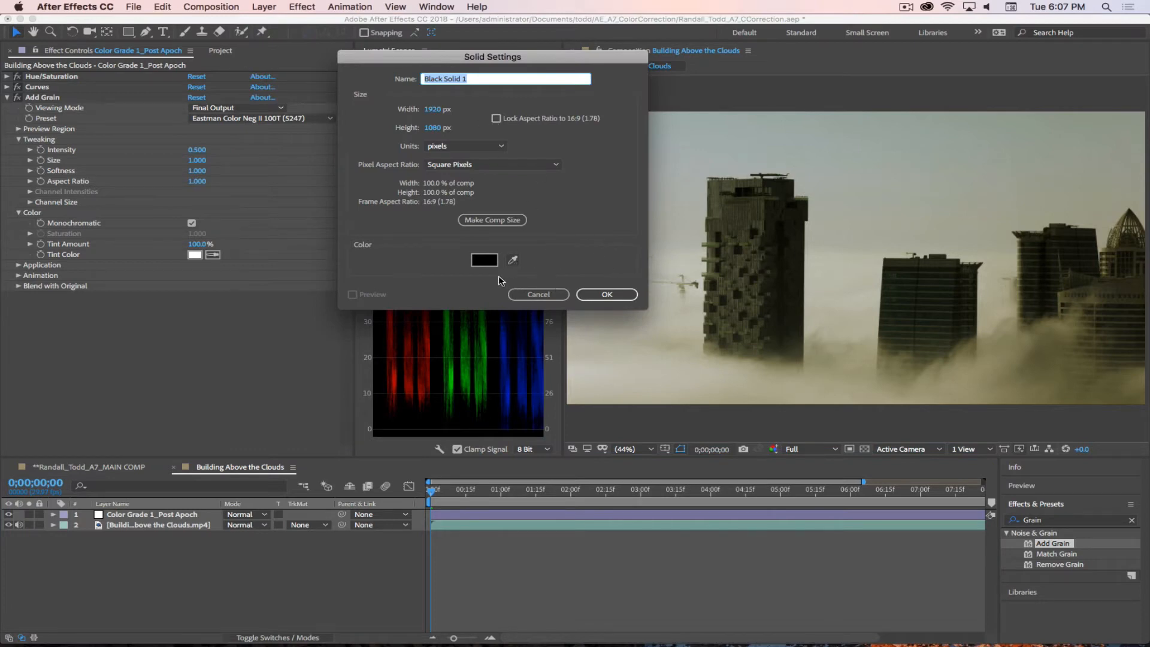
click(513, 260)
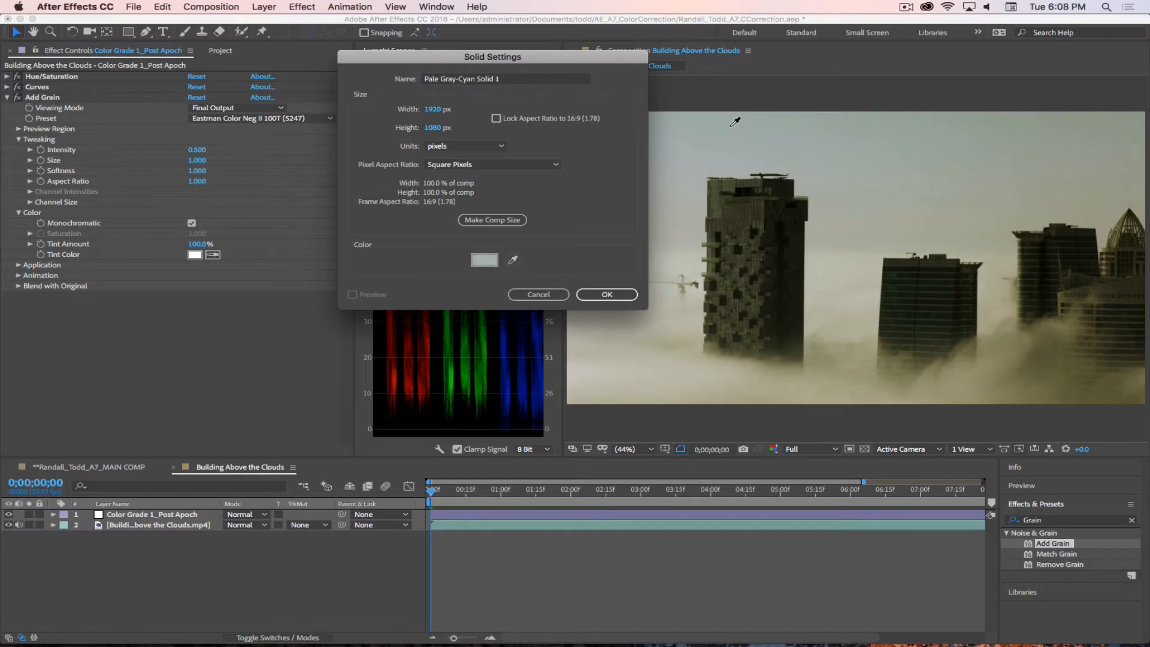
click(746, 135)
Step: Adjust the solid's color to a medium gray-cyan, hex 5A9281
click(484, 259)
drag(878, 443, 885, 438)
click(747, 411)
mouse_move(747, 412)
mouse_down()
mouse_move(757, 420)
mouse_move(759, 409)
mouse_up()
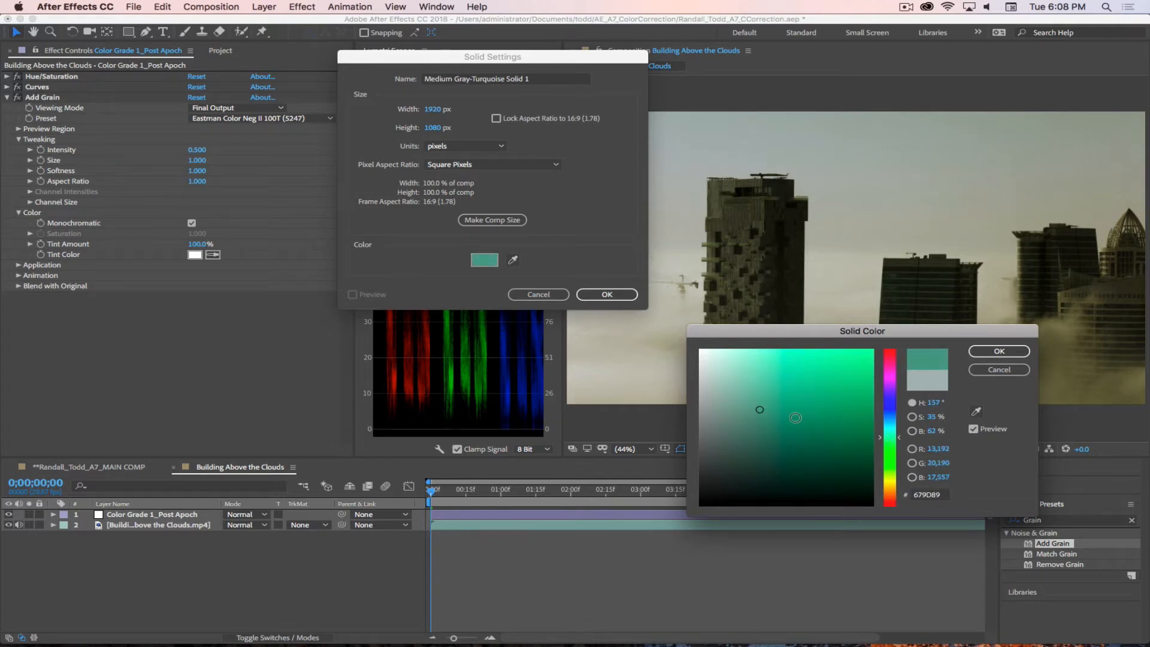
click(898, 442)
drag(897, 443, 901, 438)
drag(763, 416, 767, 415)
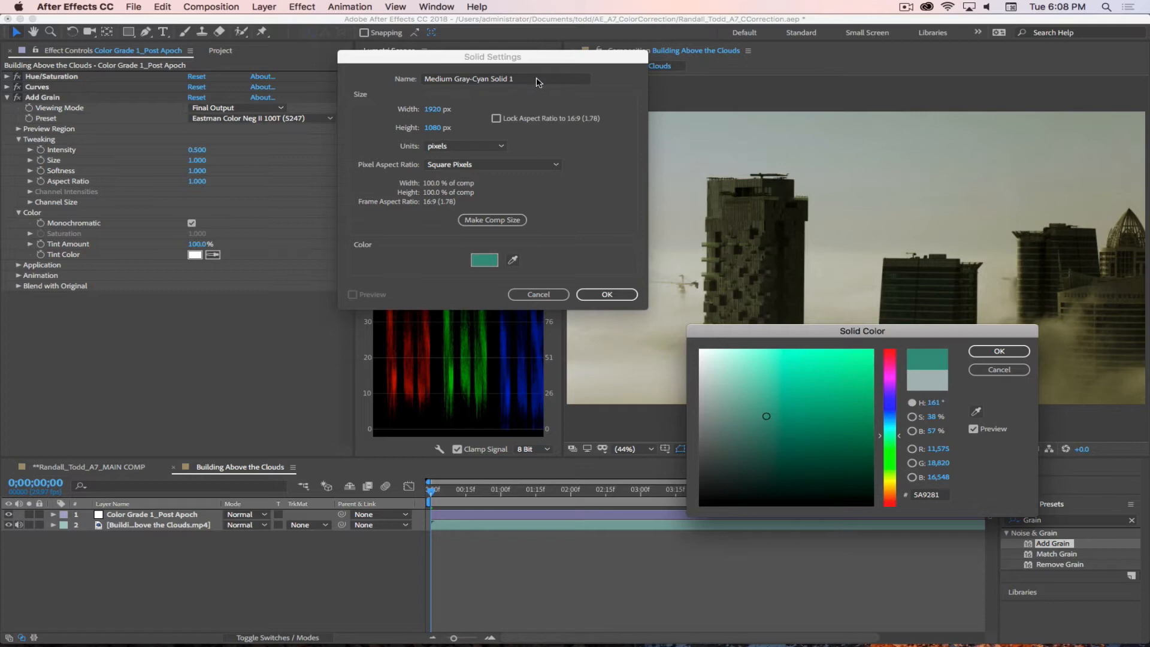
click(1000, 351)
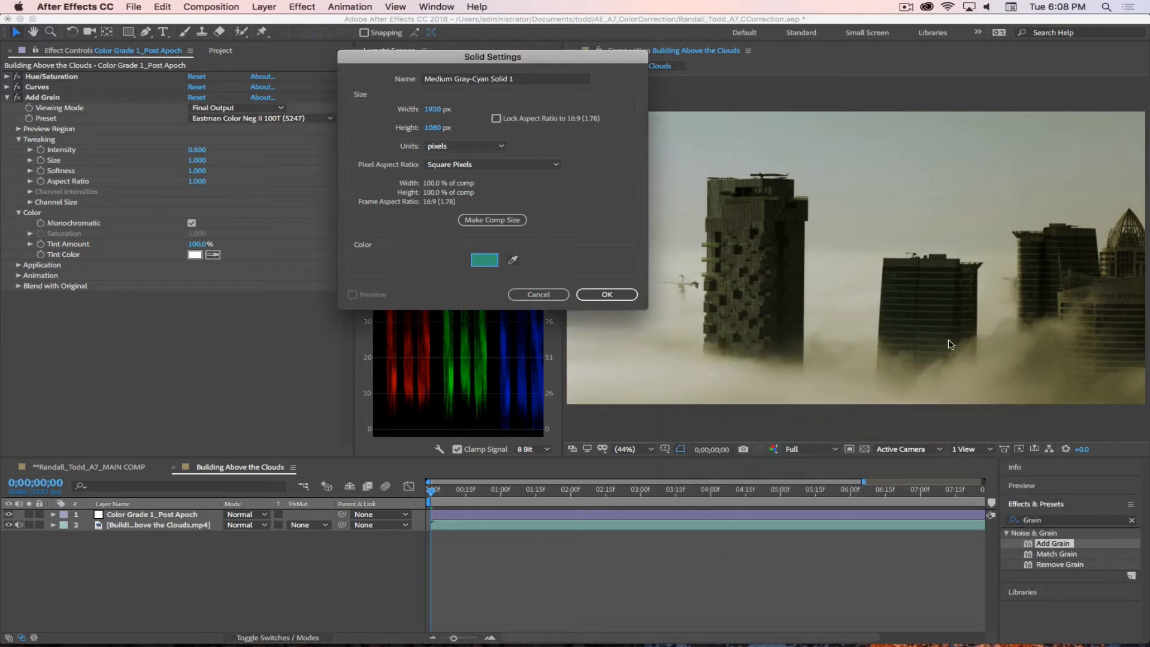
Step: Create the solid with the name Sky Overlay and set its blending mode to Multiply
click(541, 79)
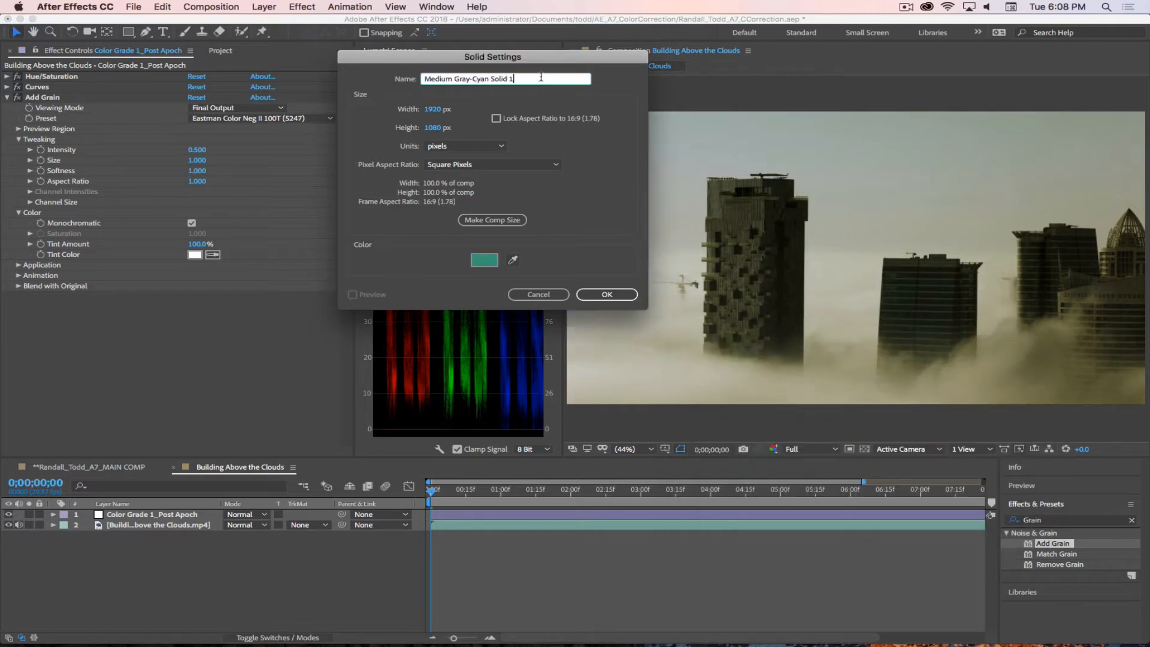
drag(540, 78, 423, 76)
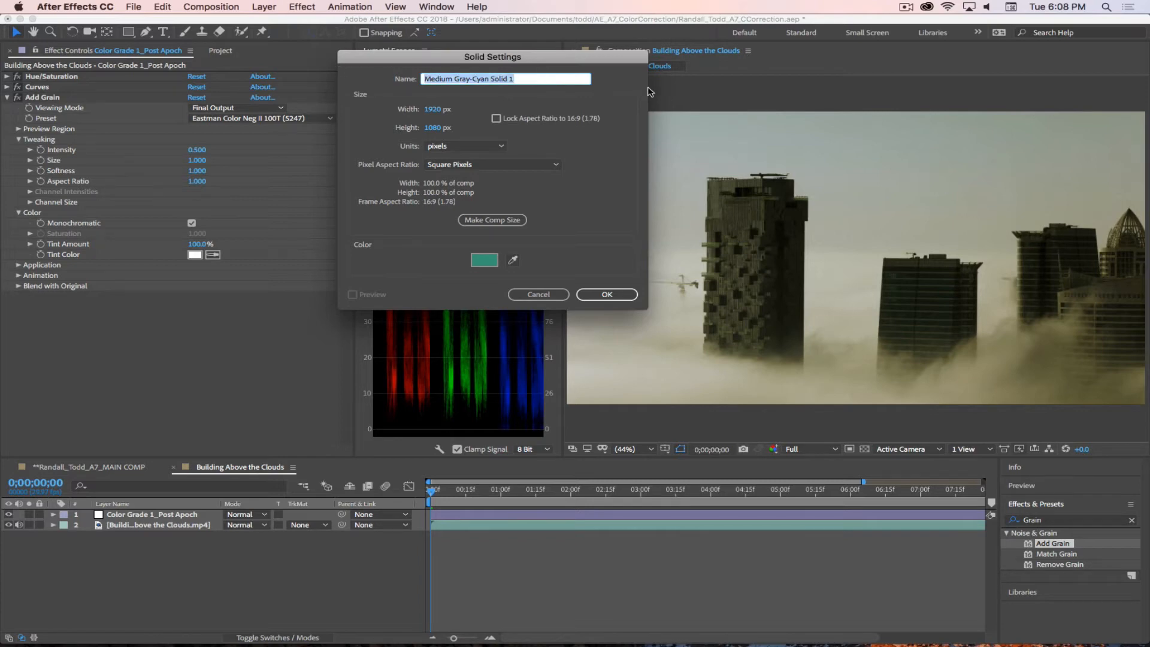
text(Sky)
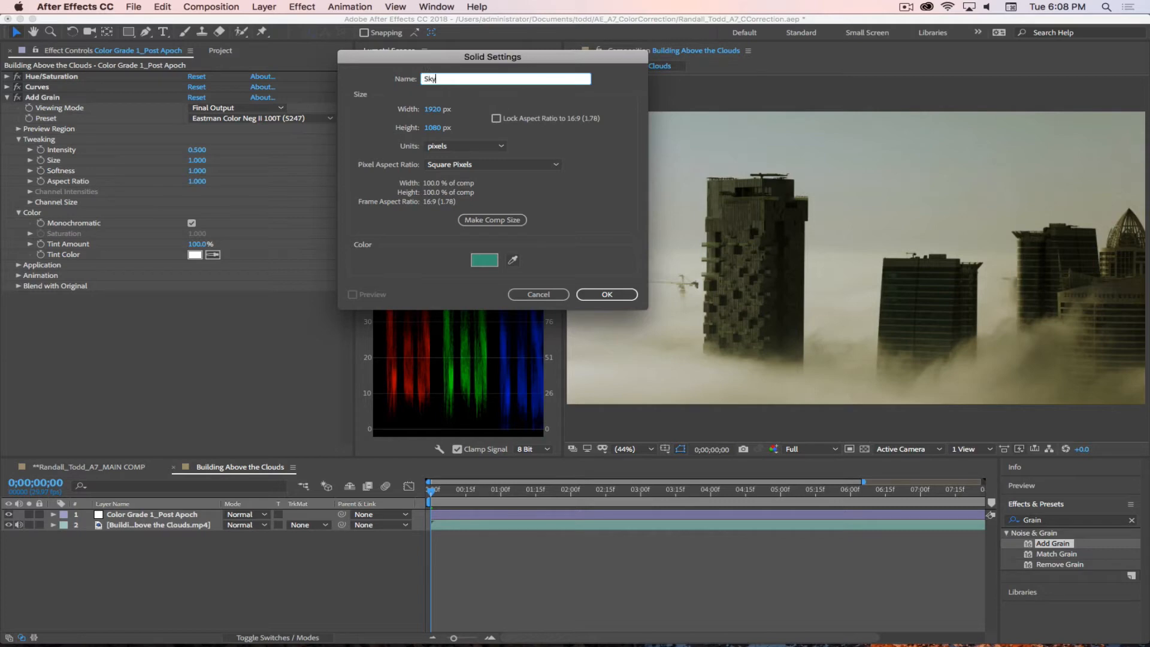
text( Overlay)
click(607, 294)
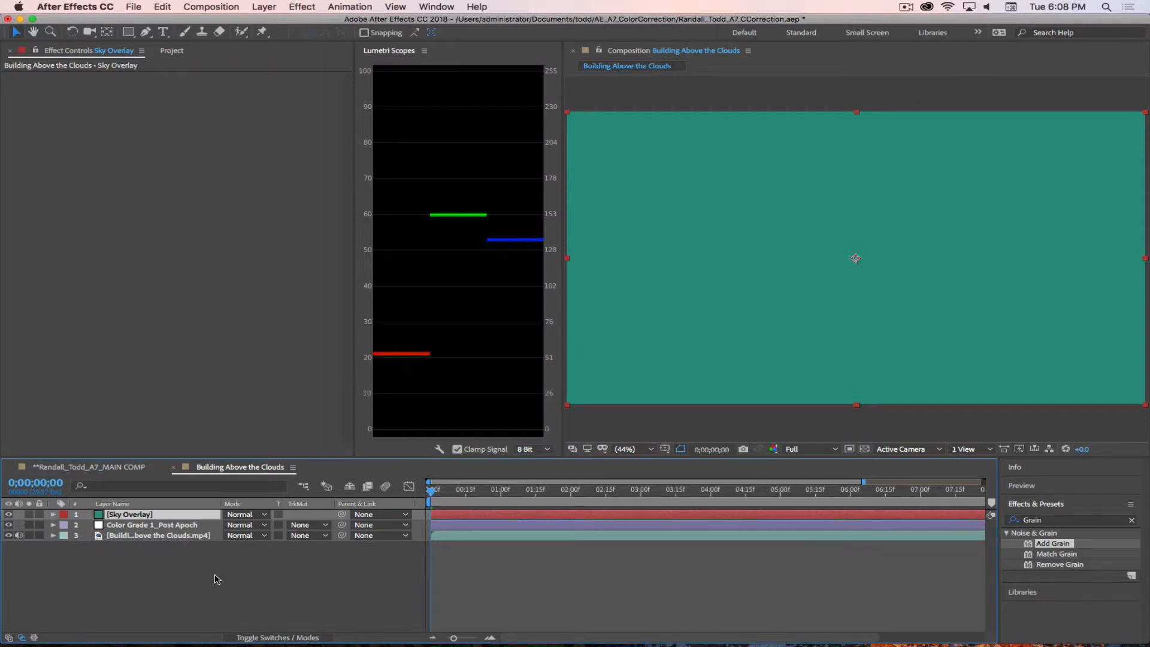
click(240, 516)
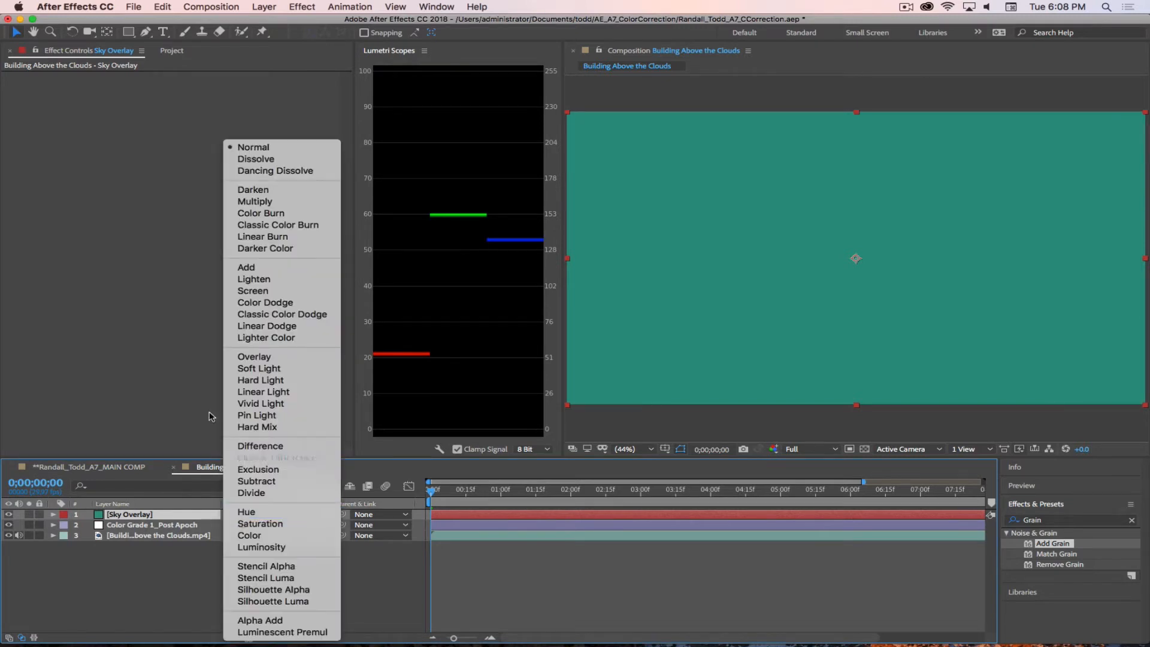
click(251, 202)
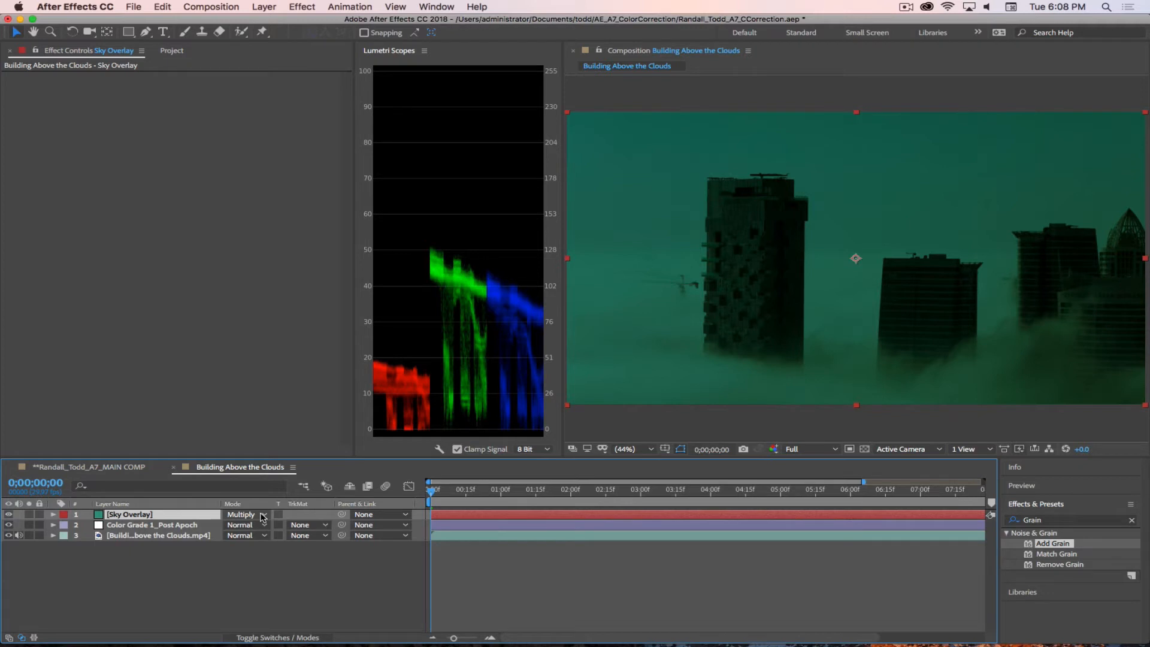
Step: Draw a closed Pen mask on Sky Overlay around the upper sky, extending past the frame, with its lower edge arched and peaking at mid-frame
scroll(785, 273, down, 2)
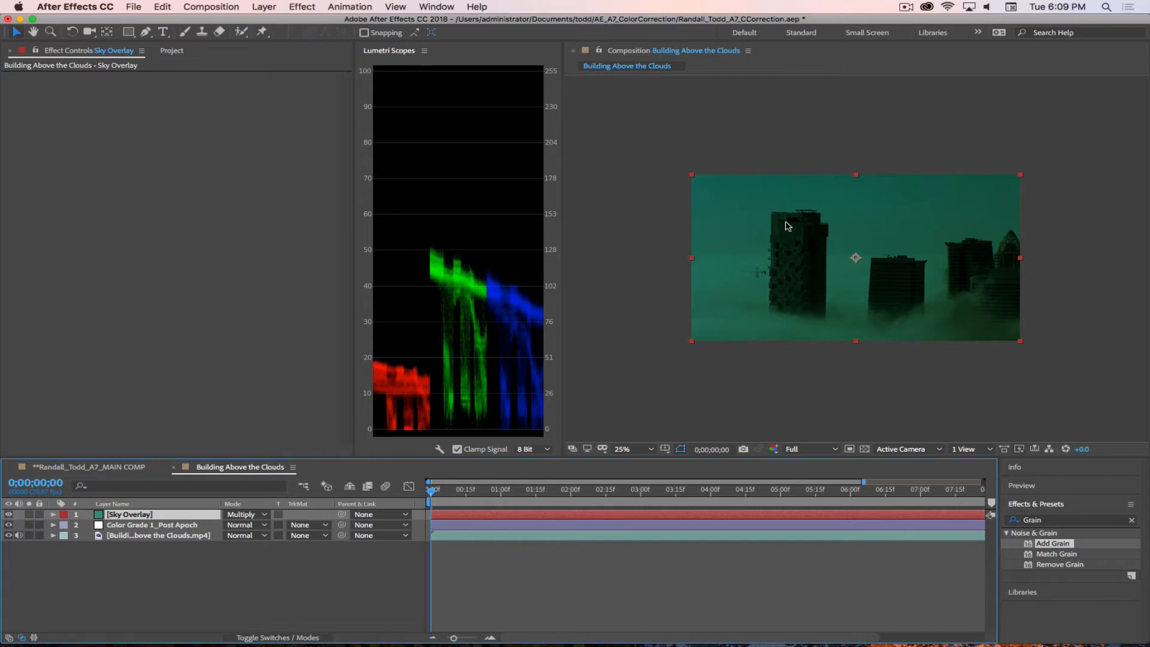
click(146, 33)
click(664, 254)
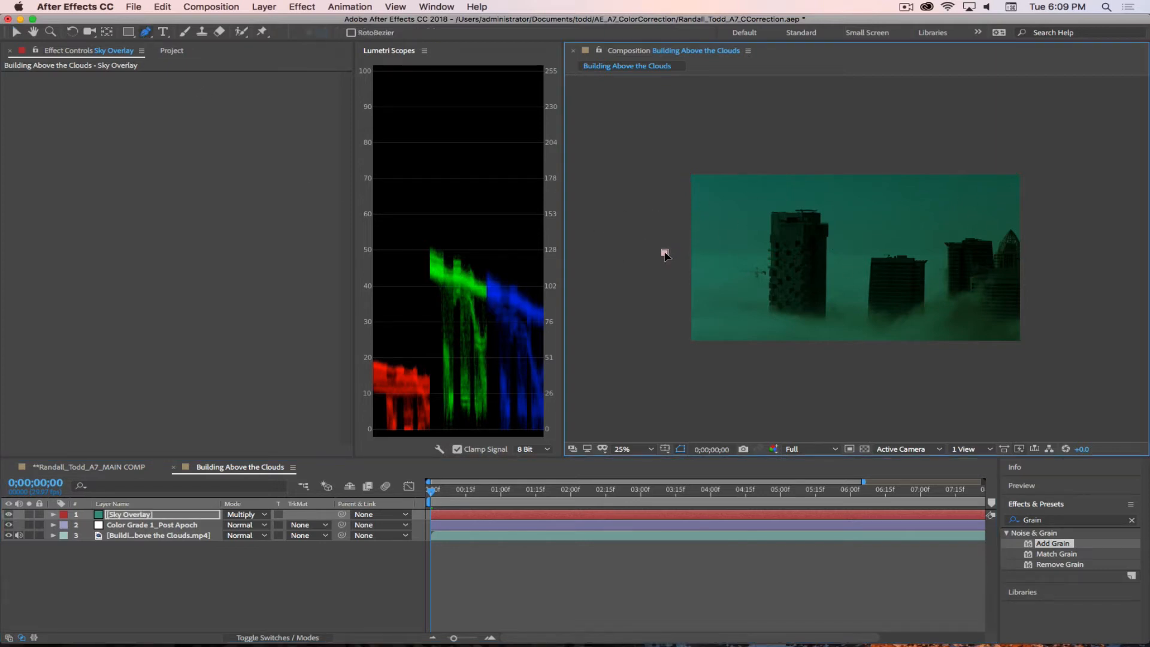
drag(788, 211, 875, 209)
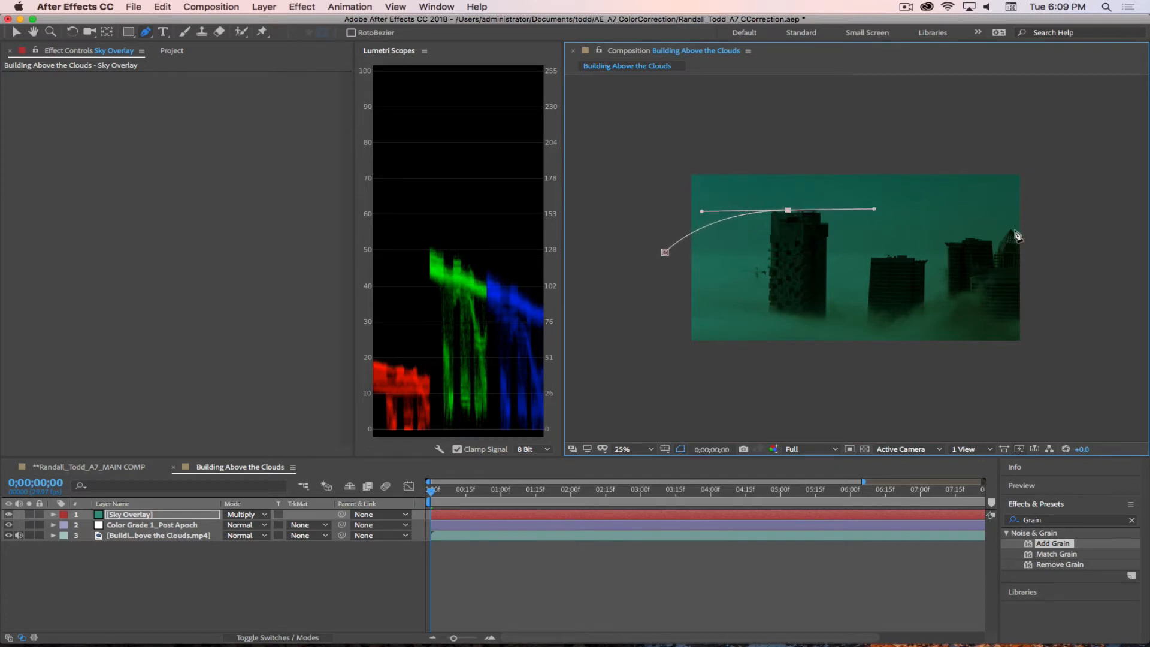
drag(1075, 252, 1067, 137)
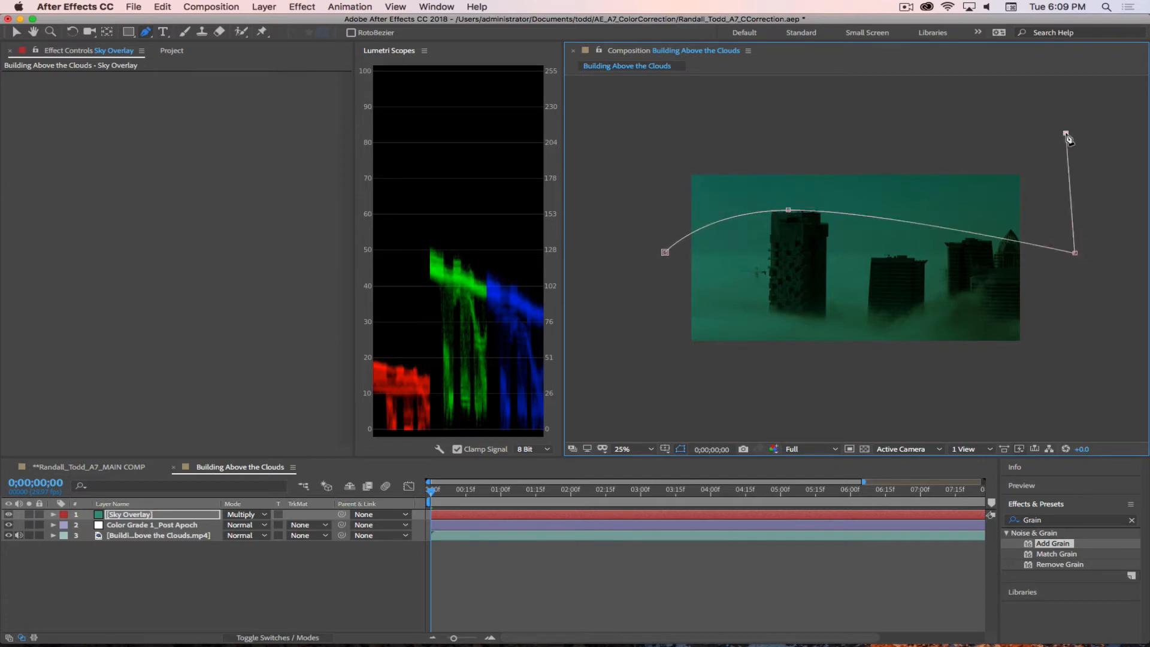
click(626, 136)
click(665, 253)
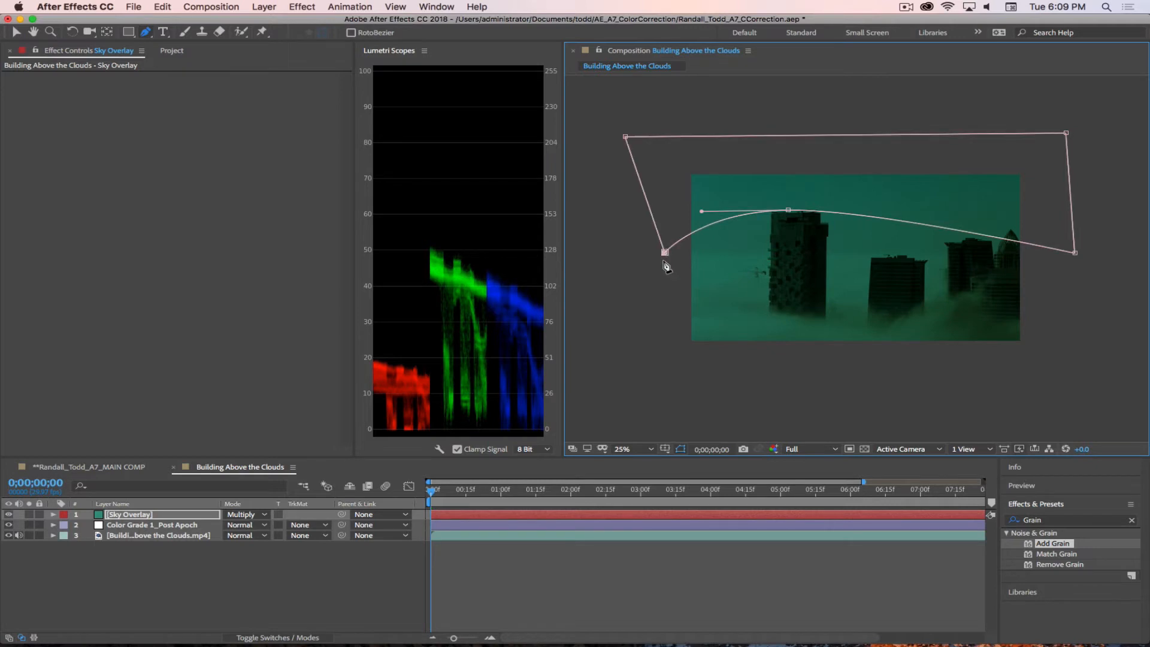
drag(665, 252, 622, 252)
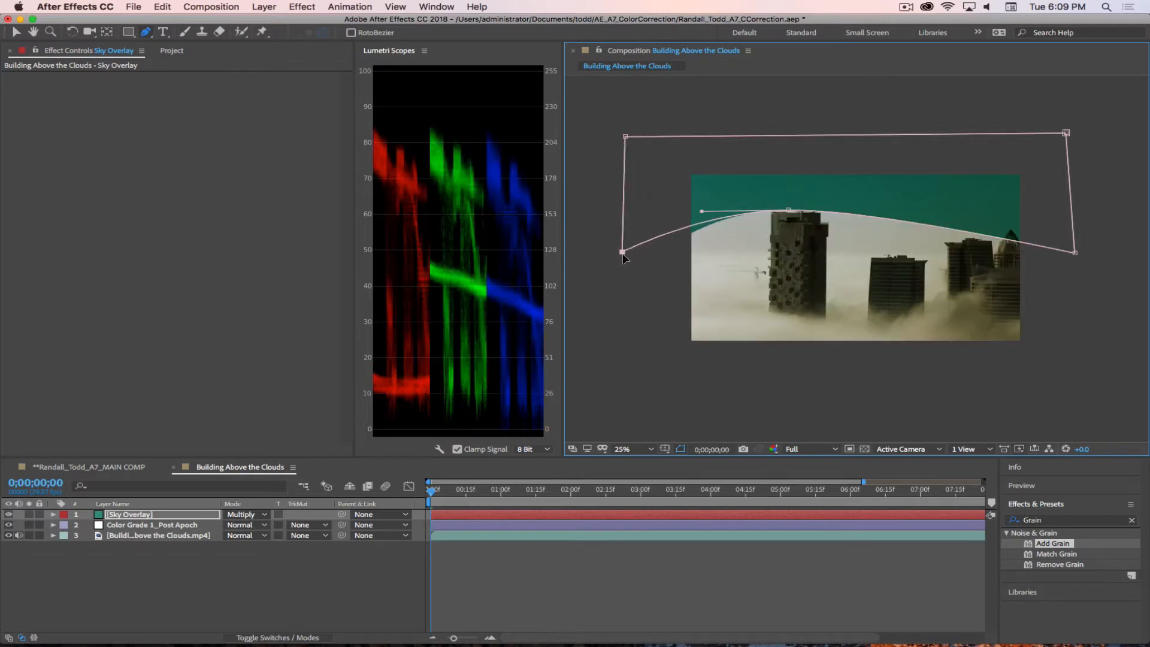
drag(788, 210, 856, 212)
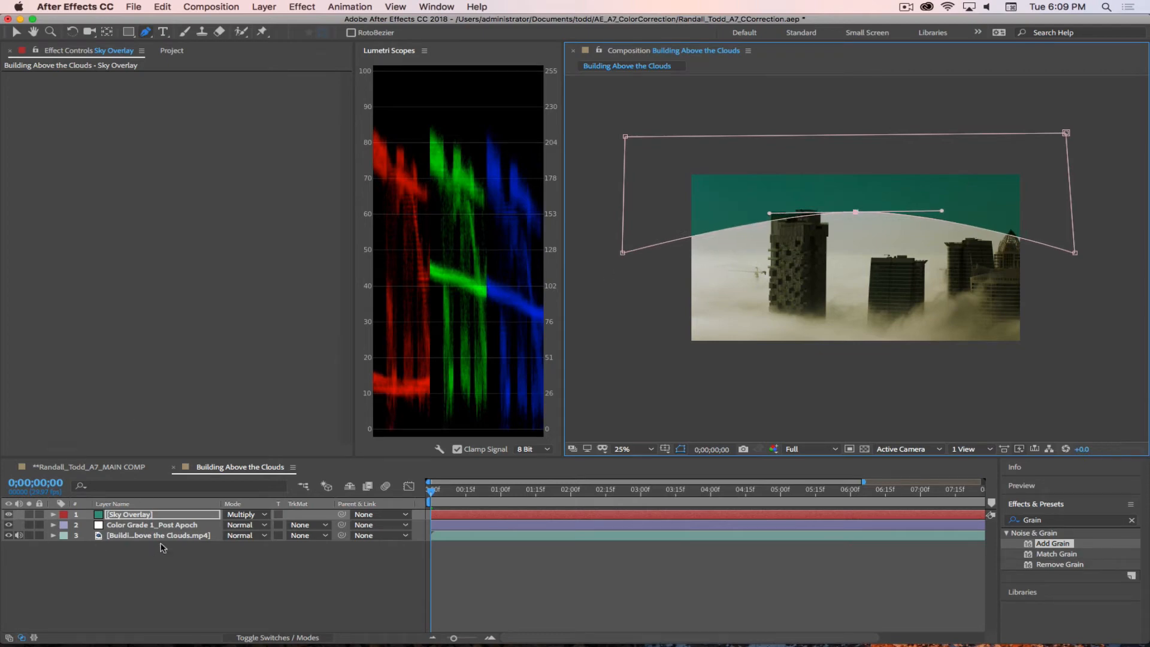
Step: Feather the Sky Overlay mask by 300 pixels, increase the feather to 400 pixels, and check the sky gradient
key(f)
click(257, 535)
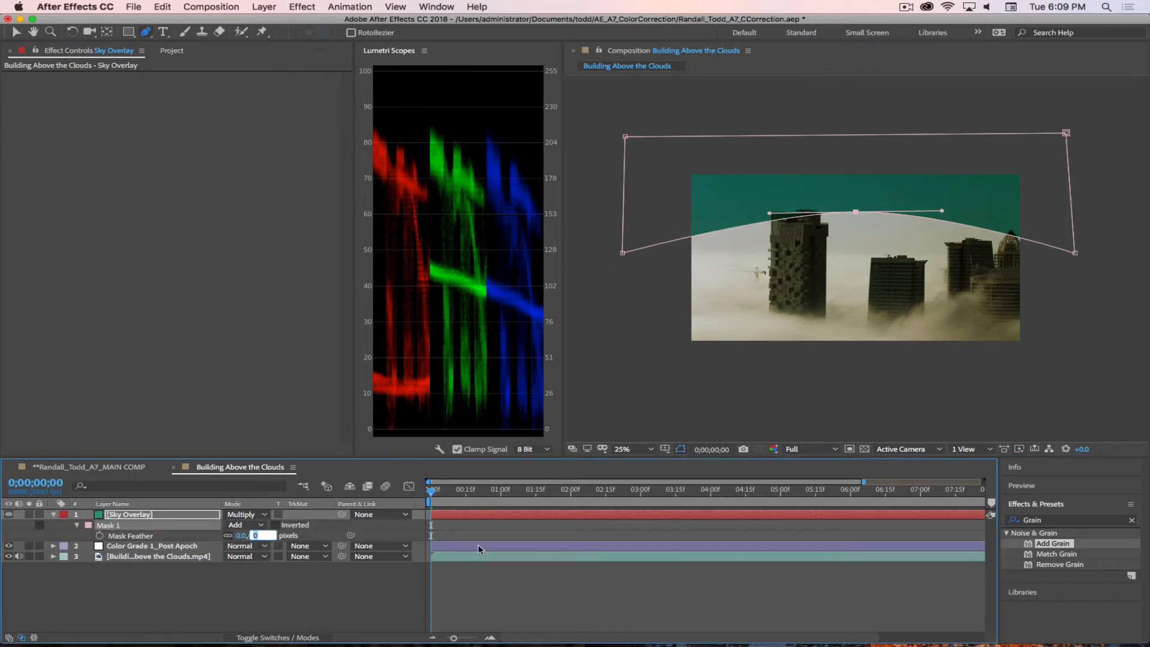
text(300)
key(Return)
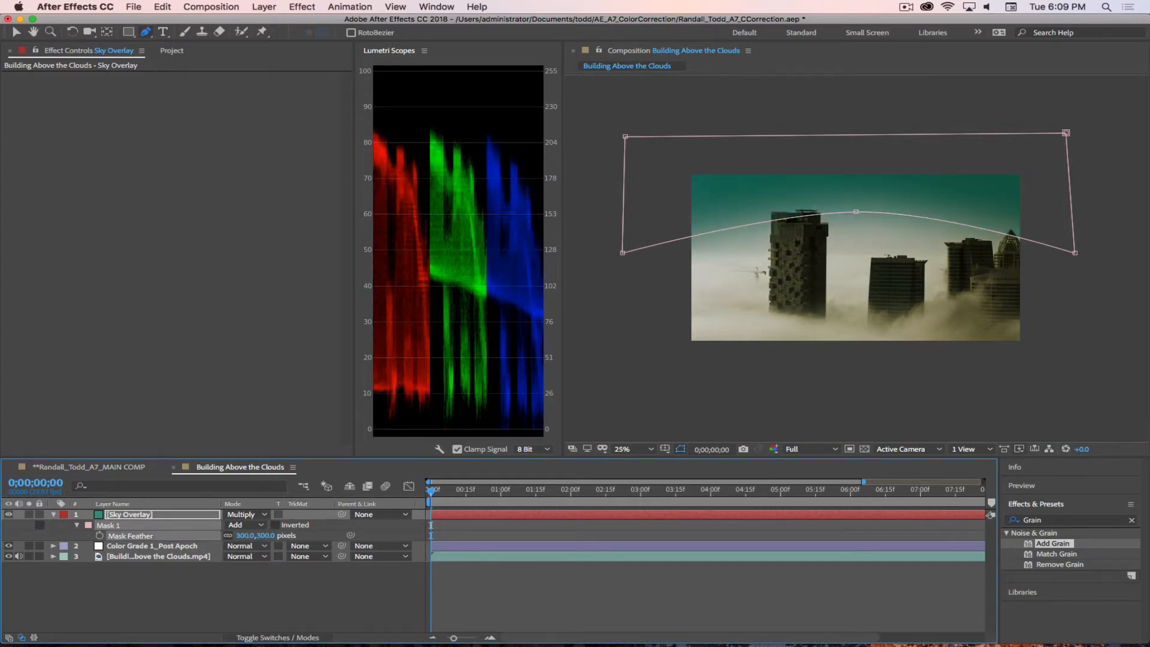
click(410, 597)
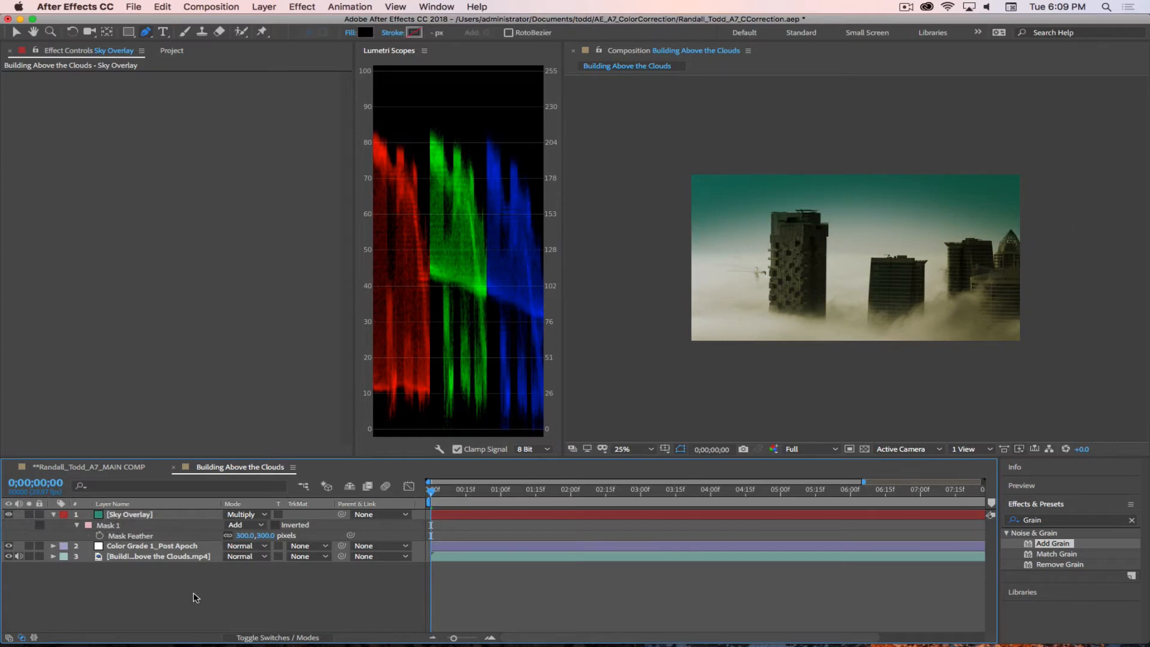
click(268, 535)
text(400)
key(Return)
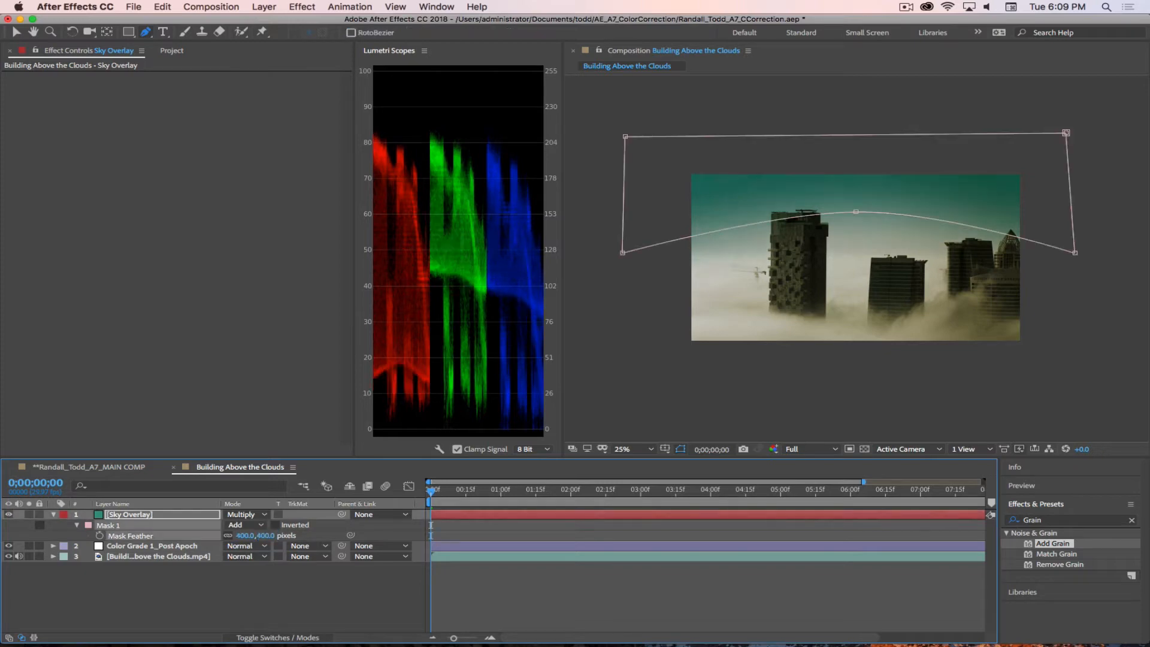
click(305, 600)
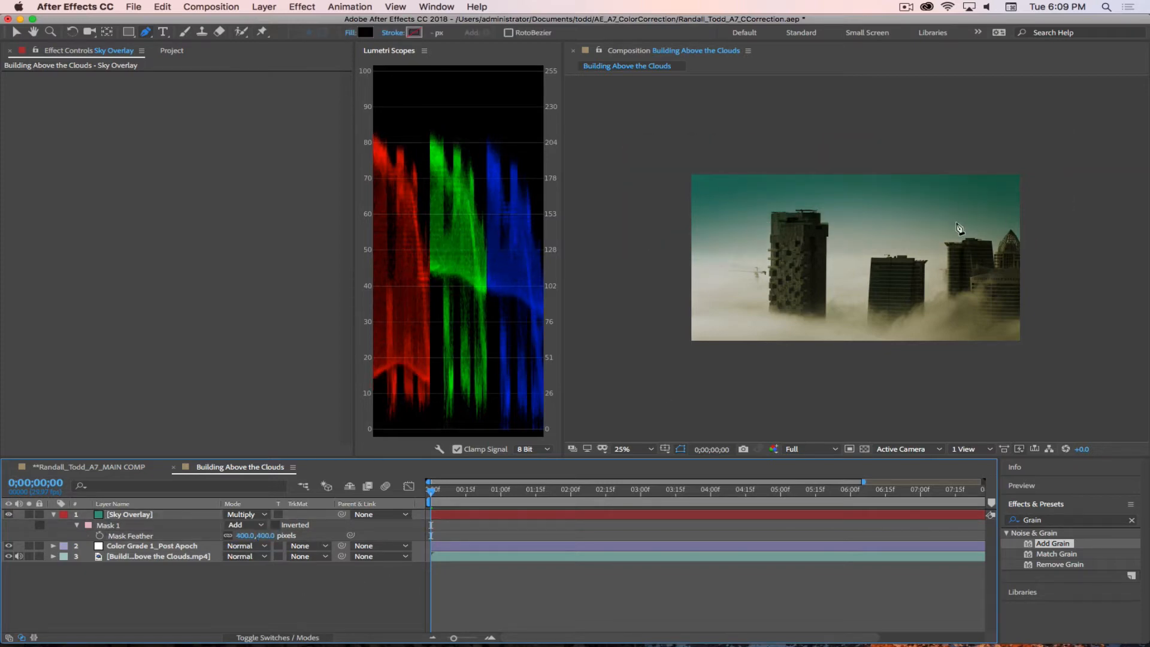
scroll(918, 207, up, 2)
scroll(914, 213, down, 2)
Step: Set the Sky Overlay layer's opacity to 50% and compare the sky with the overlay hidden and shown
click(172, 517)
click(168, 515)
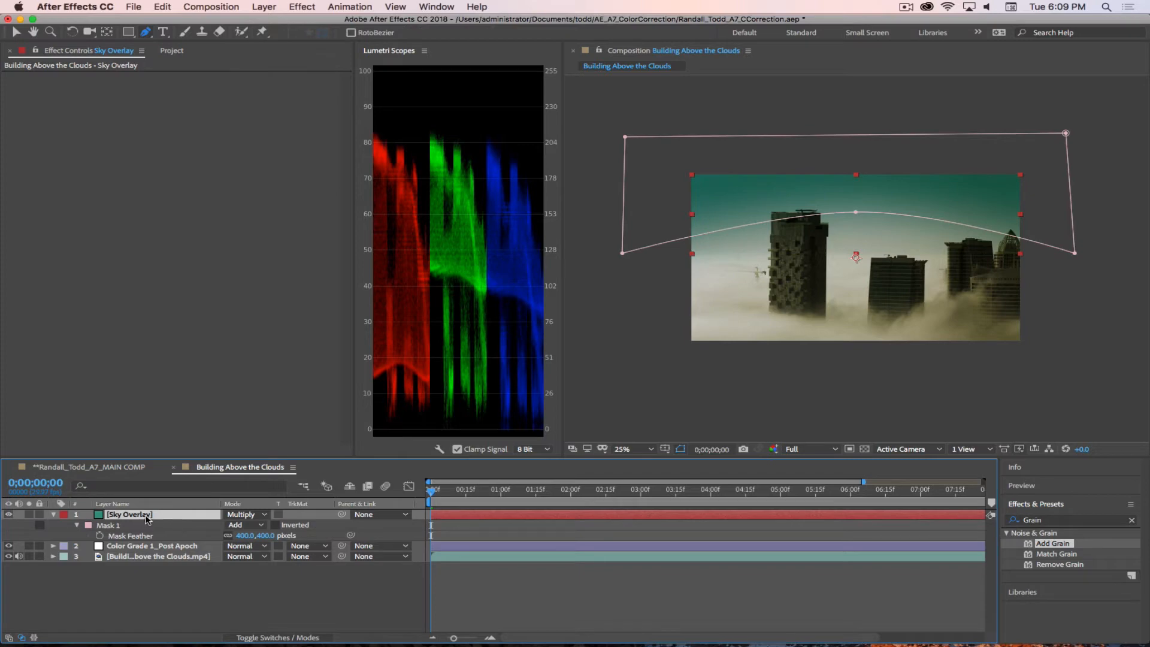
key(t)
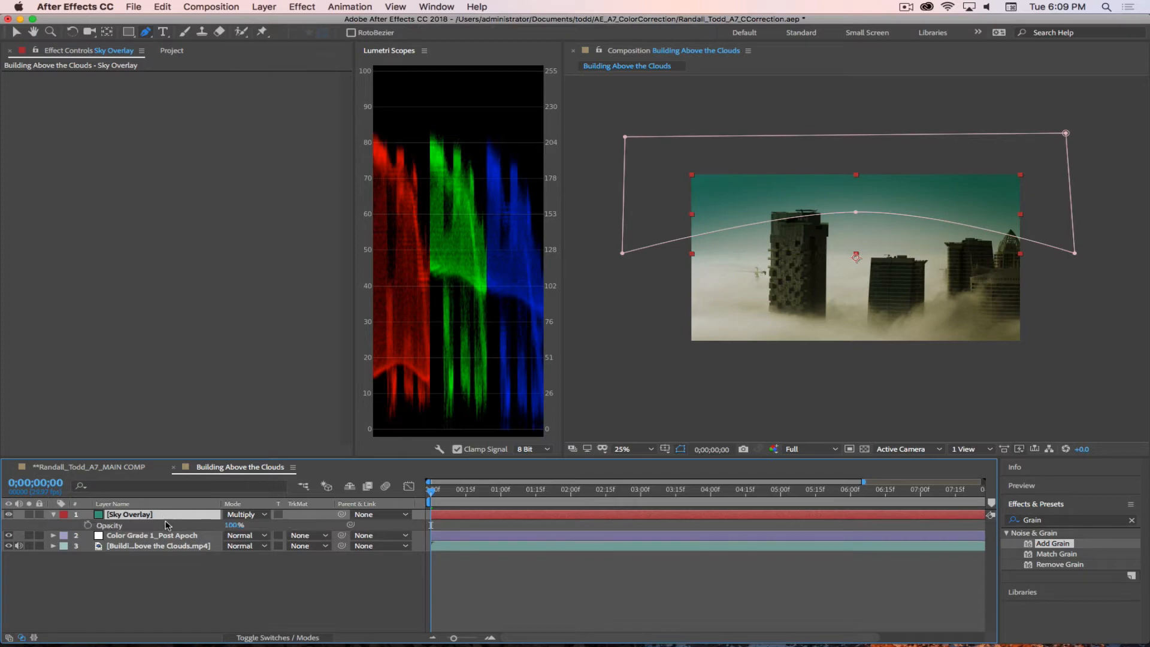
click(235, 525)
text(50)
key(Return)
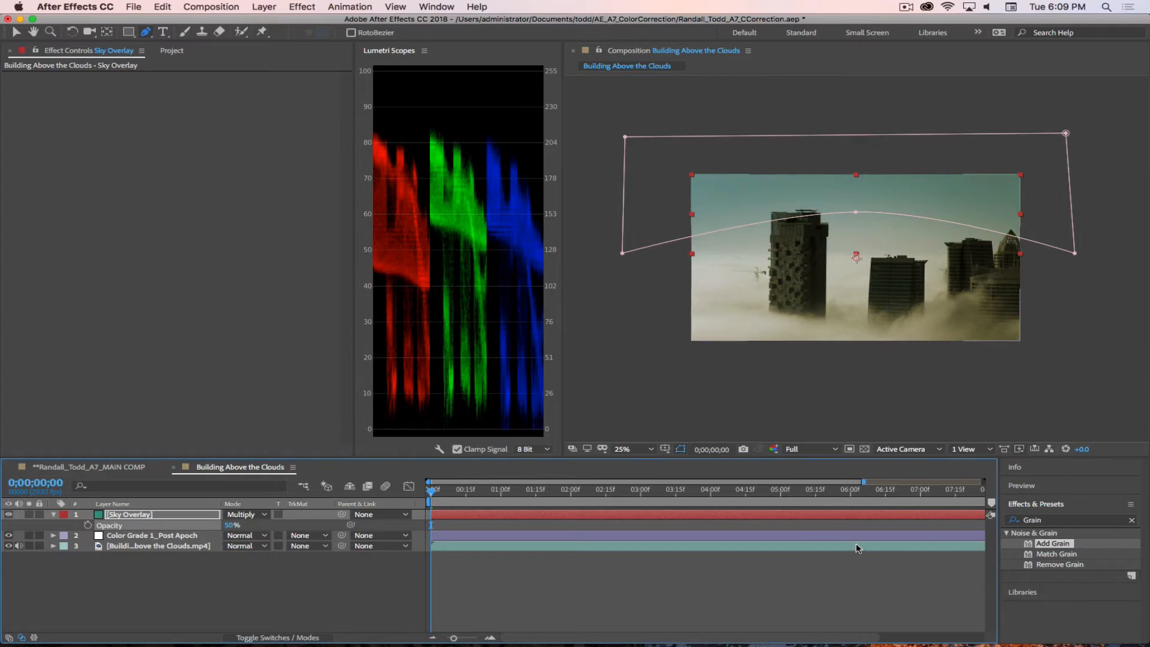
click(270, 601)
click(9, 514)
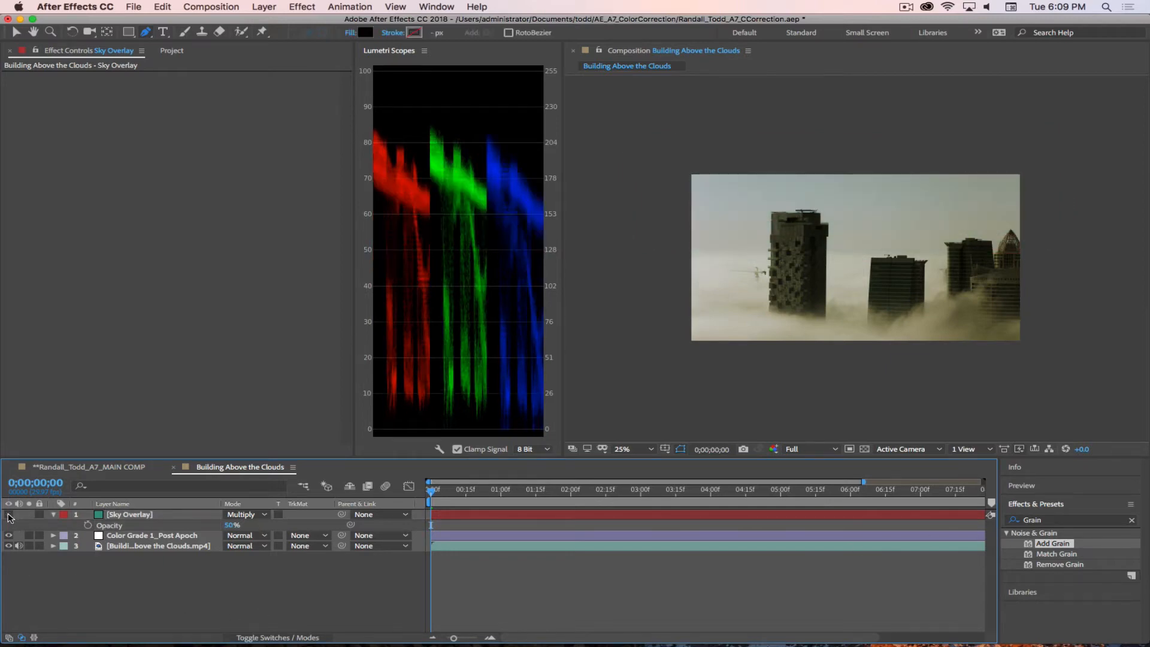
click(9, 515)
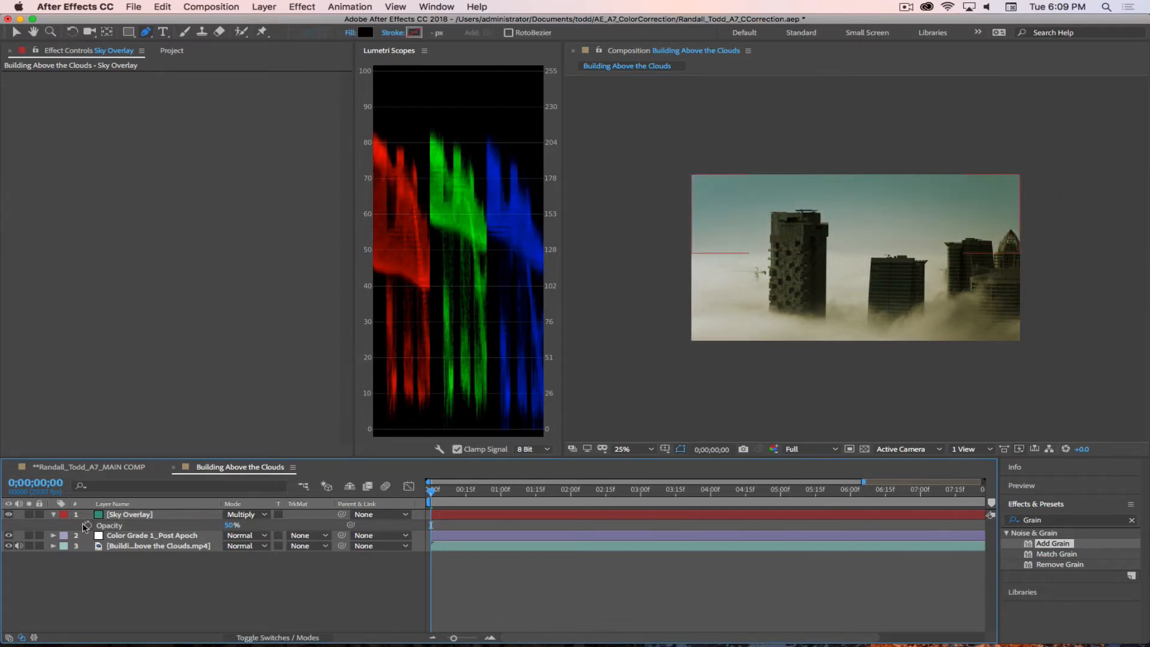
click(53, 515)
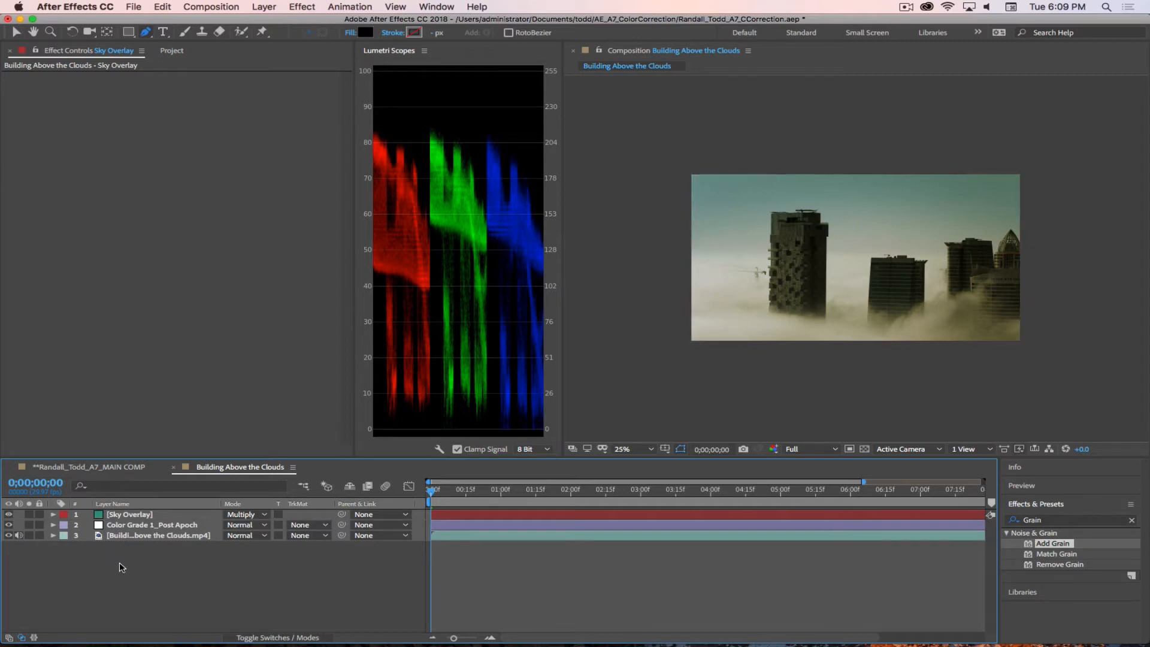
click(906, 8)
click(920, 48)
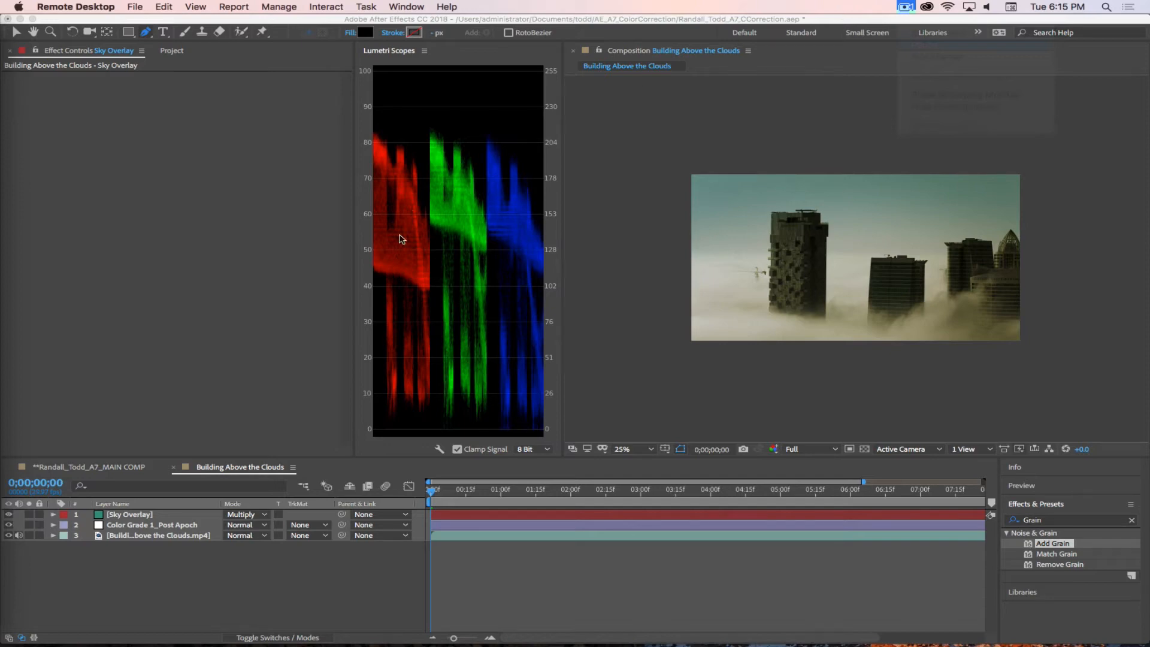
Step: Magnify the composition to 50% and narrow the effect controls and Lumetri Scopes areas to widen the viewer
key(period)
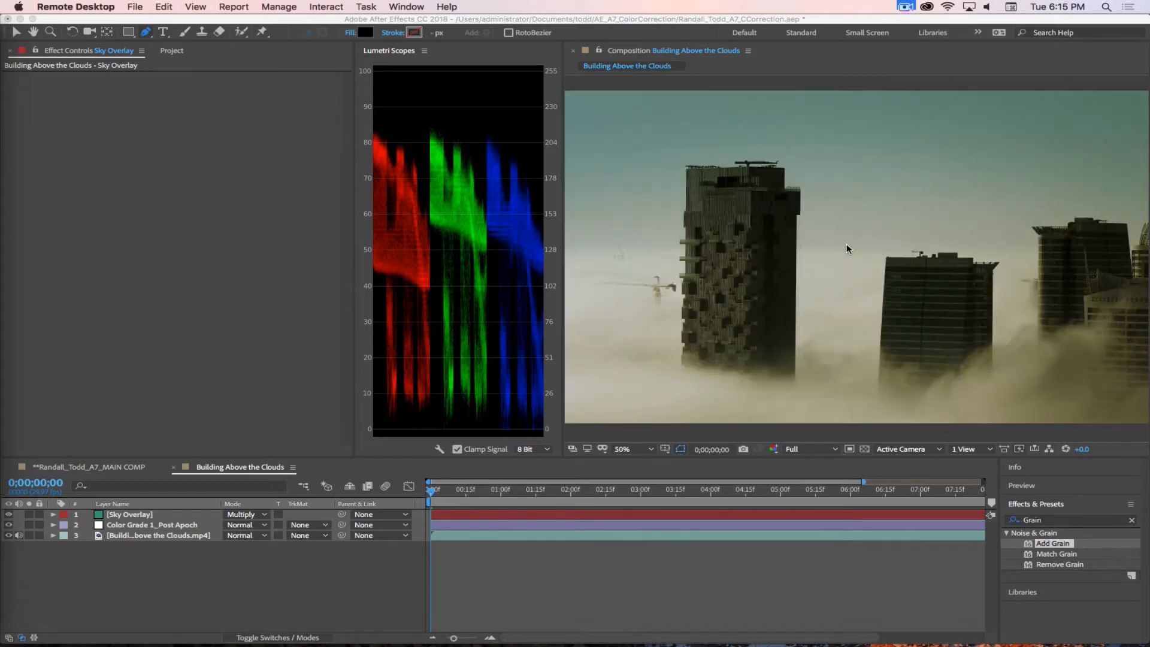
click(355, 397)
drag(354, 398, 237, 381)
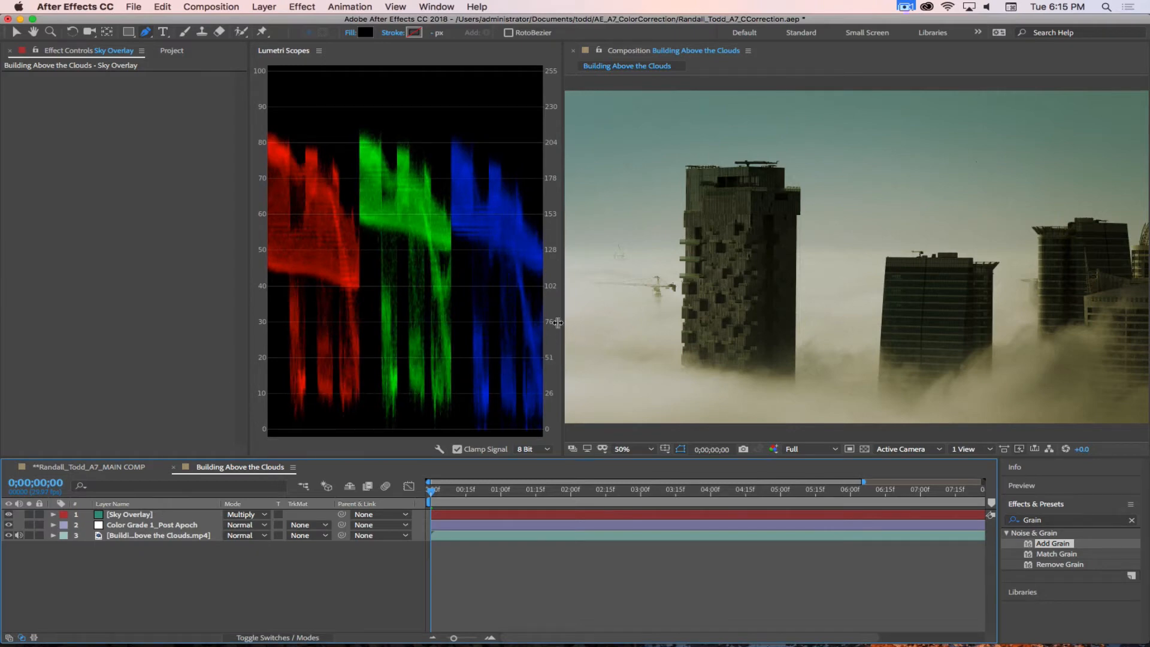
drag(557, 320, 379, 321)
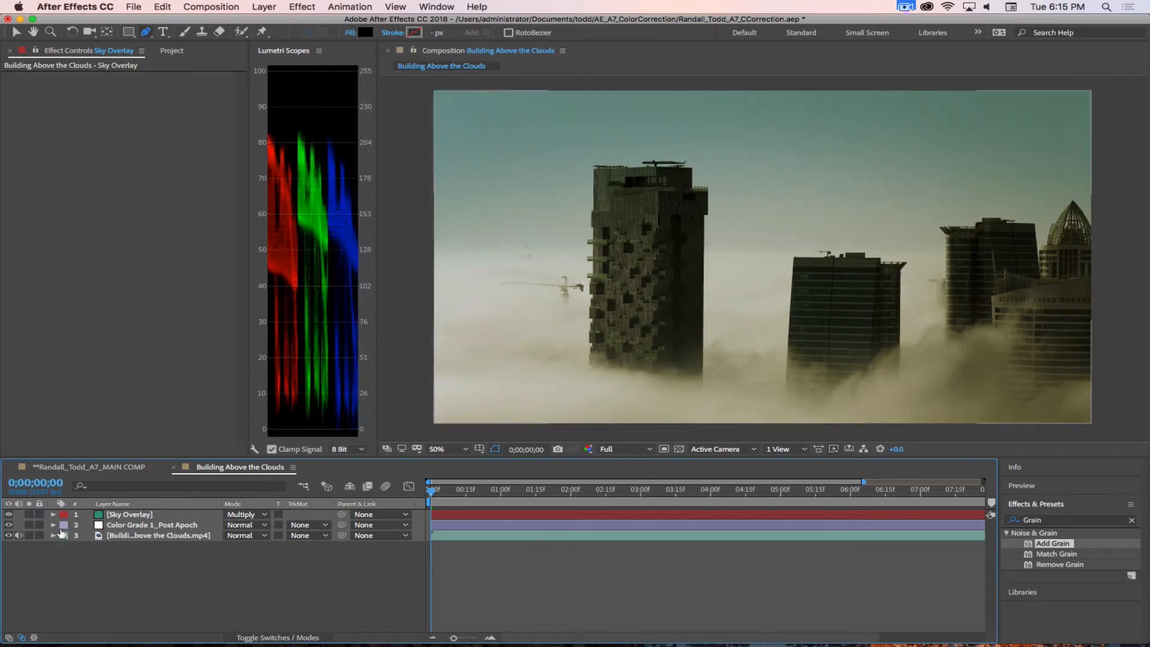
Step: Compare the frame with Sky Overlay and Color Grade 1_Post Apoch both hidden and shown again
click(8, 514)
click(8, 525)
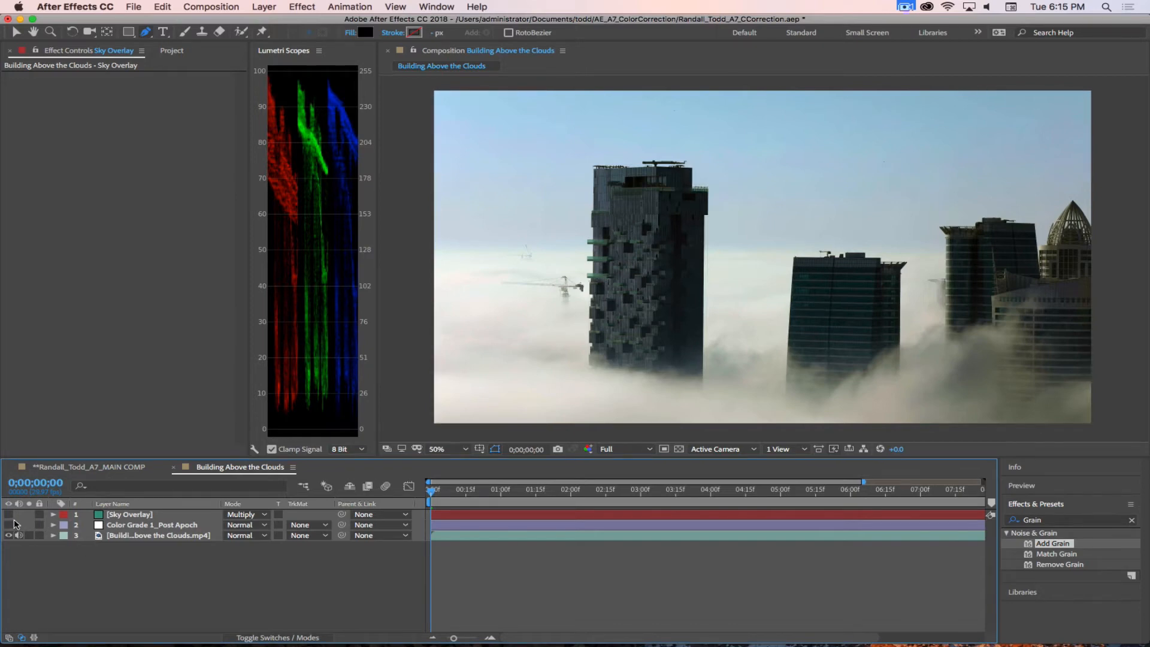
drag(9, 525, 9, 514)
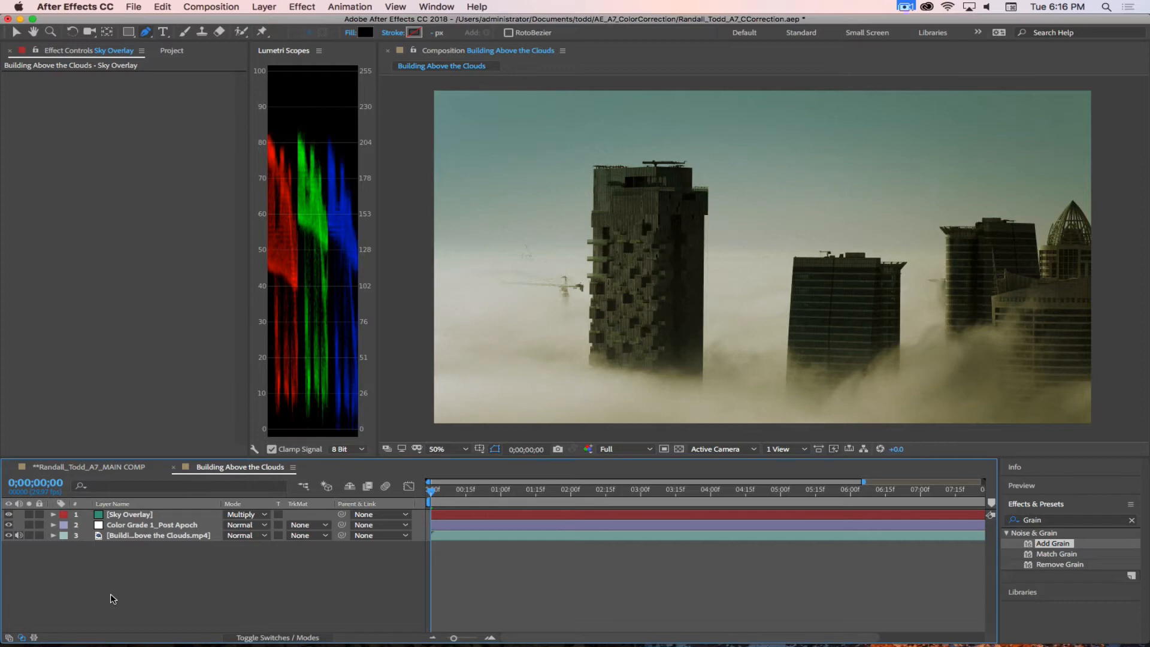
Step: Duplicate the Sky Overlay layer and rotate the upper copy by 180 degrees to cover the lower frame
click(155, 515)
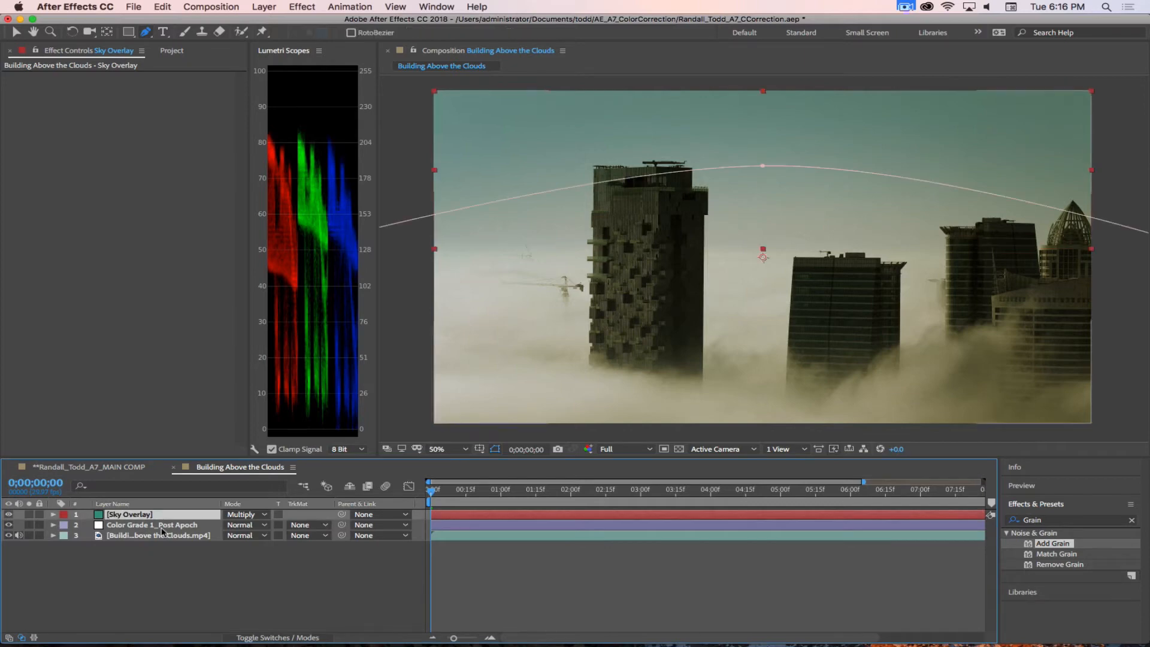
key(super+d)
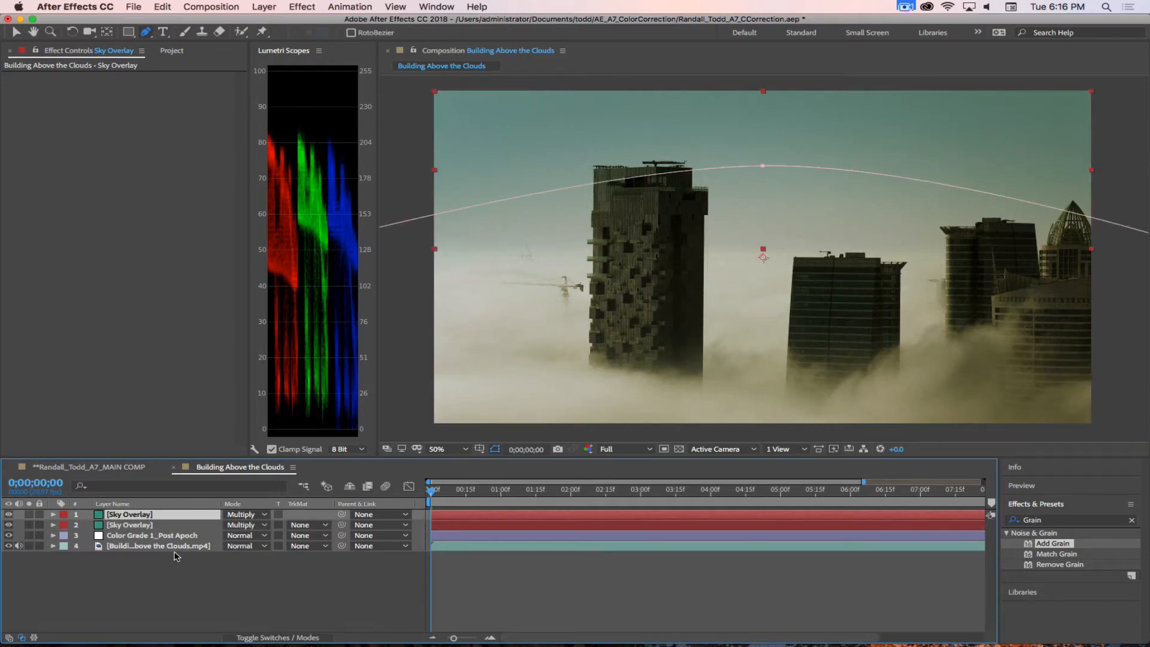
key(r)
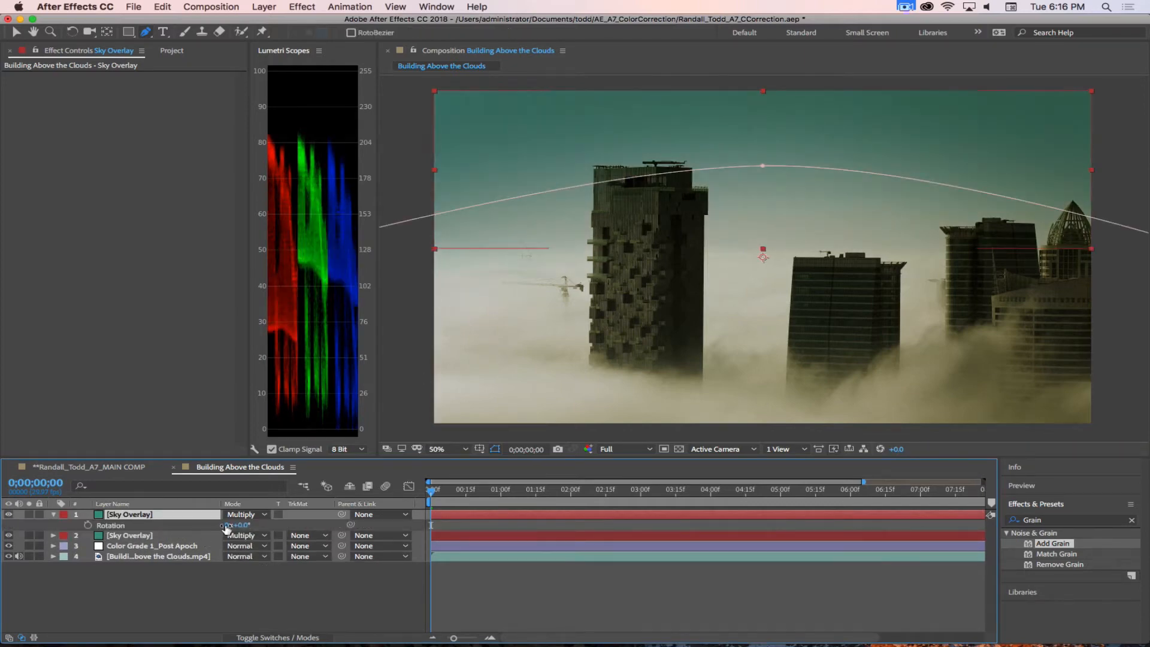
click(240, 525)
text(180)
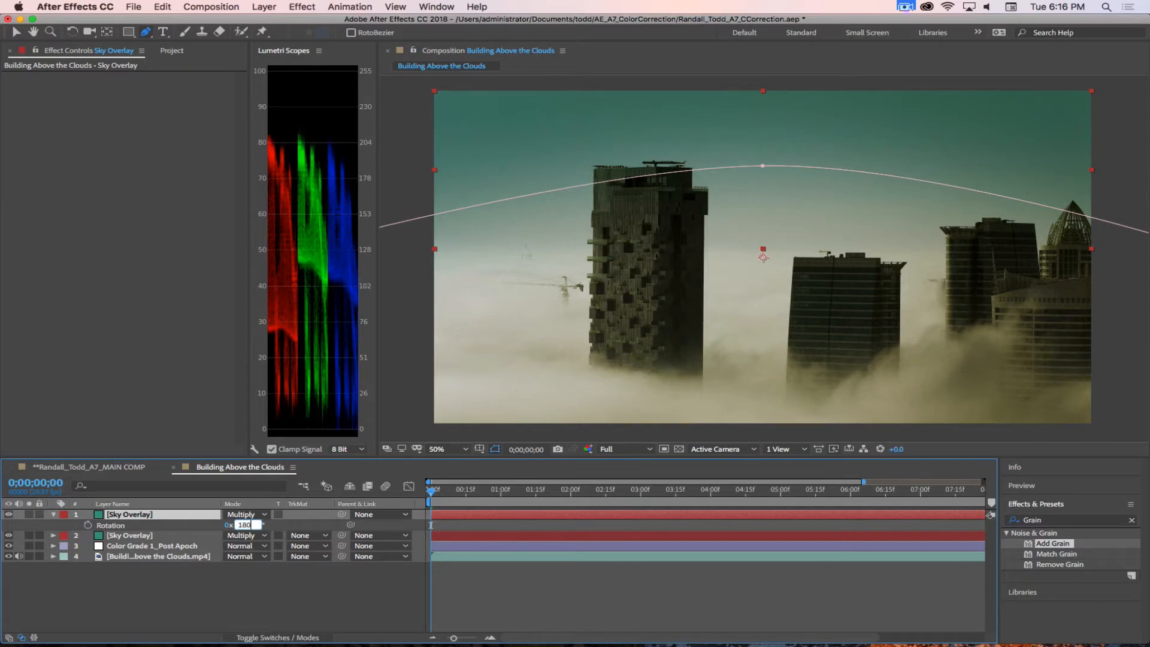
key(Return)
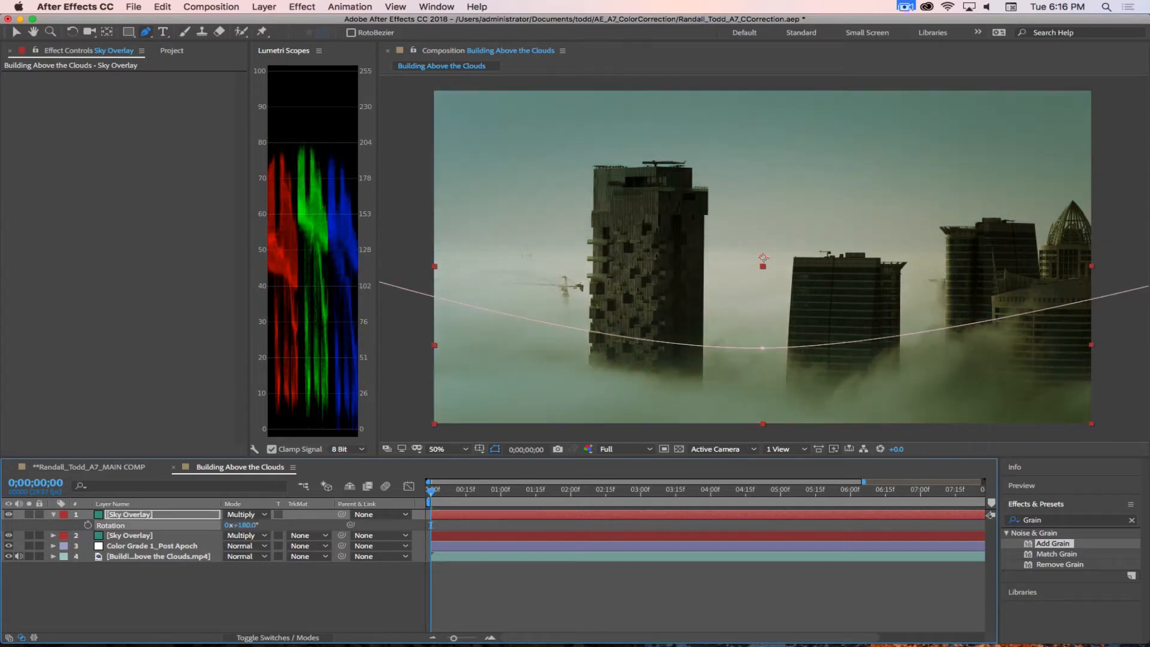
Step: Rename the rotated Sky Overlay copy as Ground Overlay
click(133, 516)
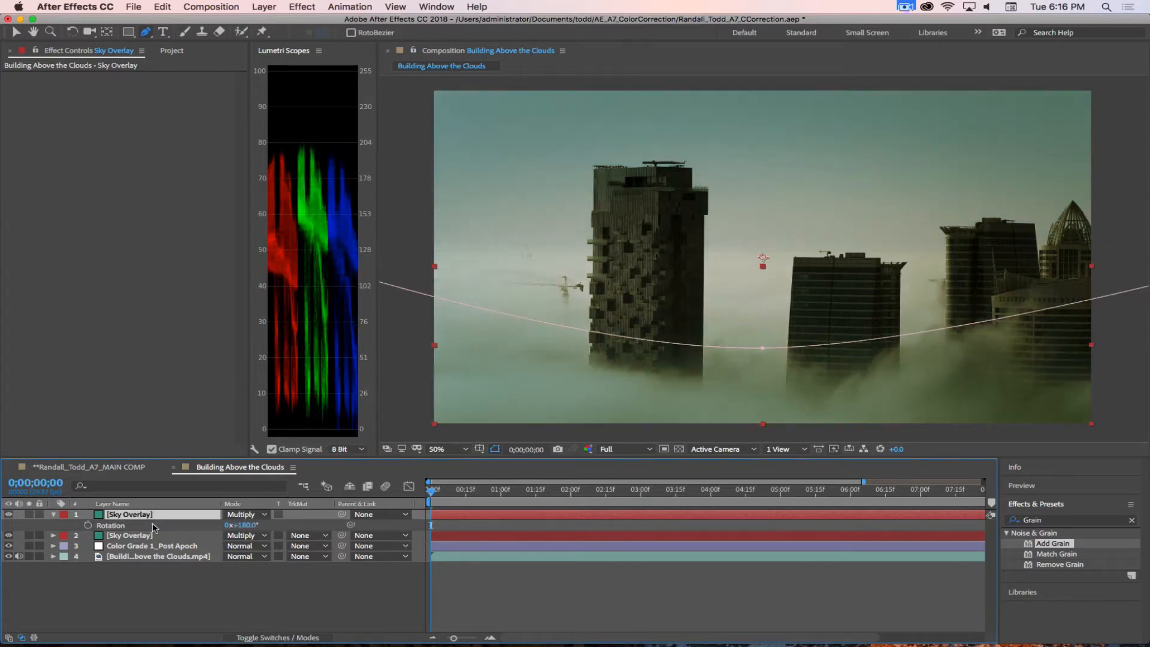
key(Return)
text(Ground)
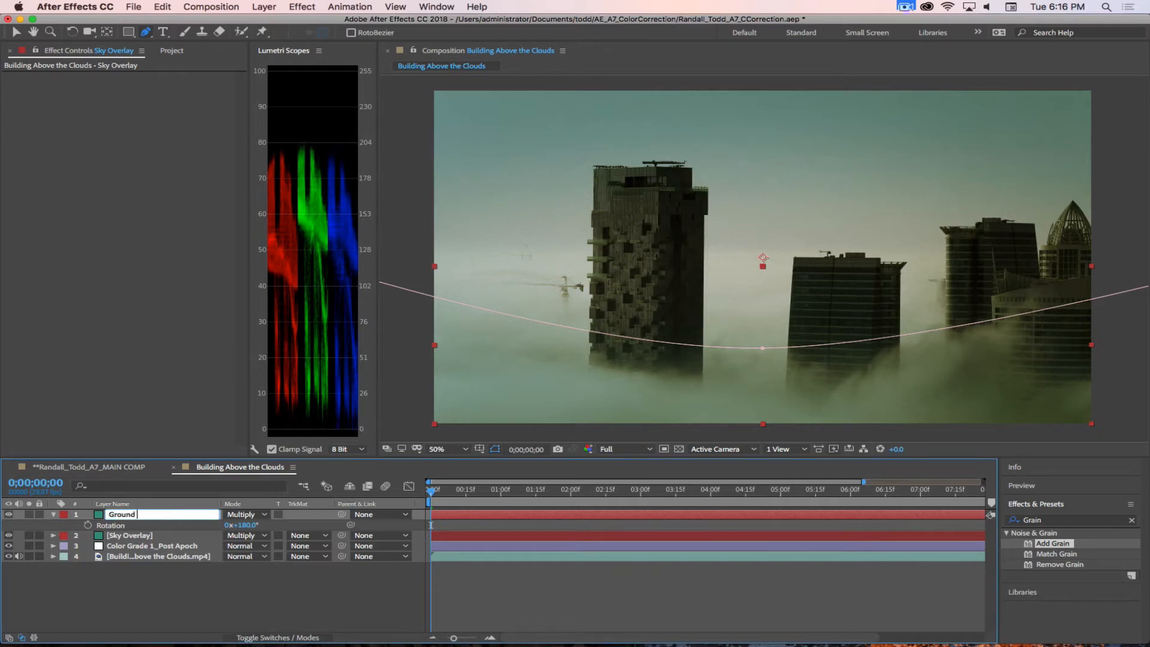
text( Overlay)
key(Return)
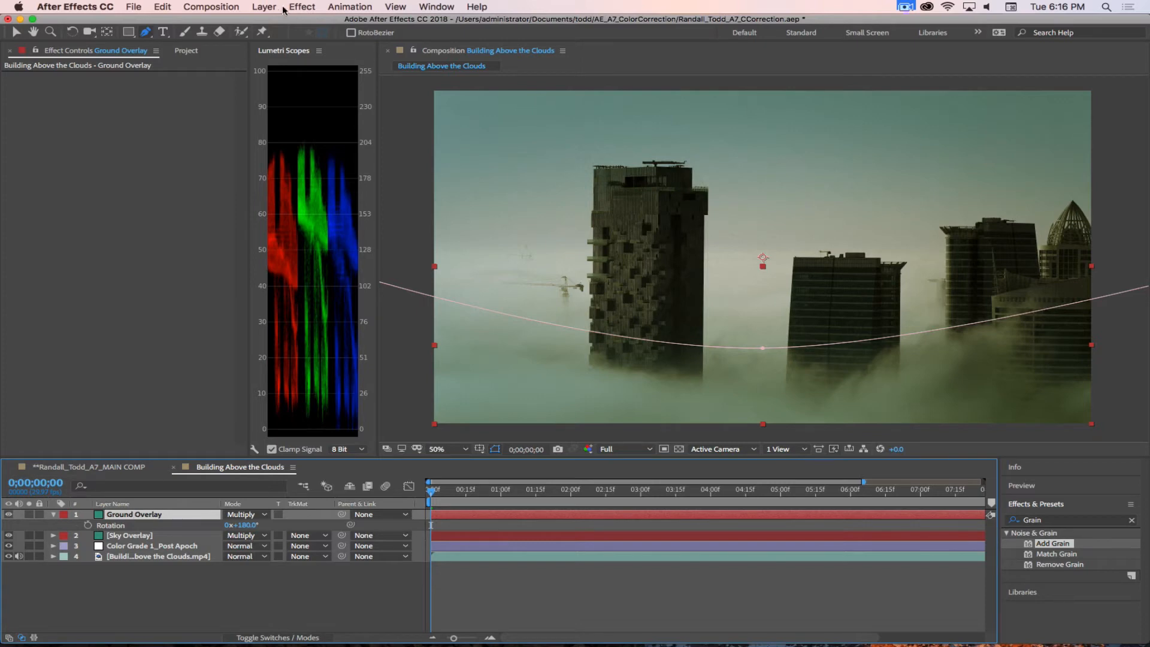
Step: Change the Ground Overlay solid's color to a dark orange-brown, hex 8D6618, as a new solid for this layer only
click(263, 6)
click(282, 33)
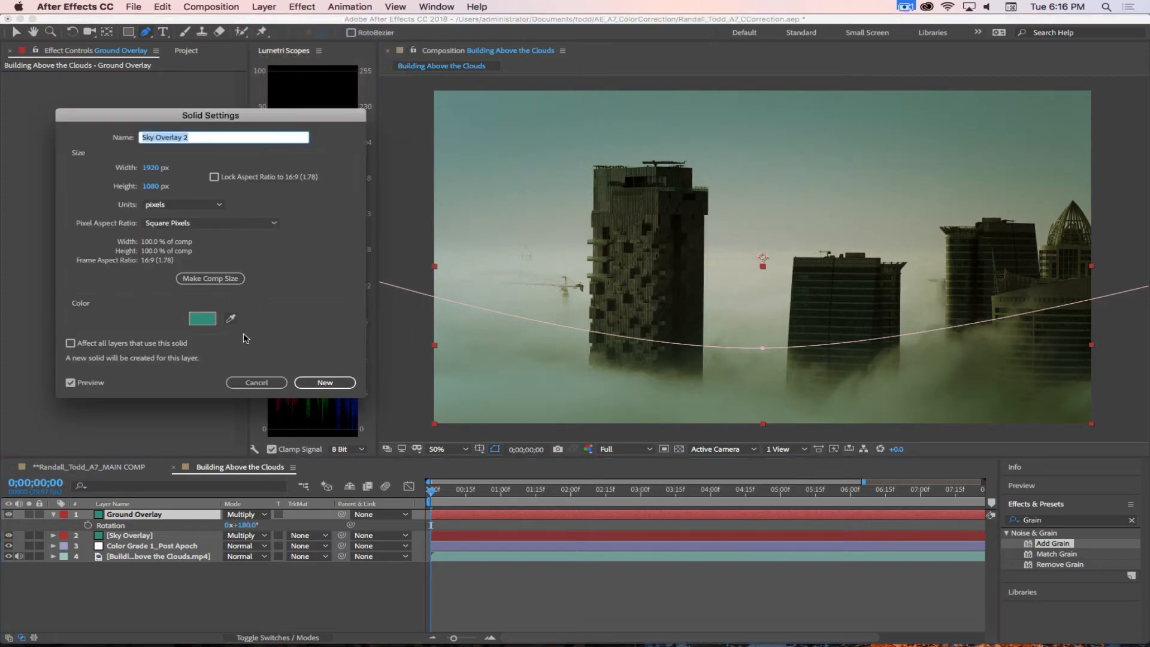
click(203, 318)
click(891, 484)
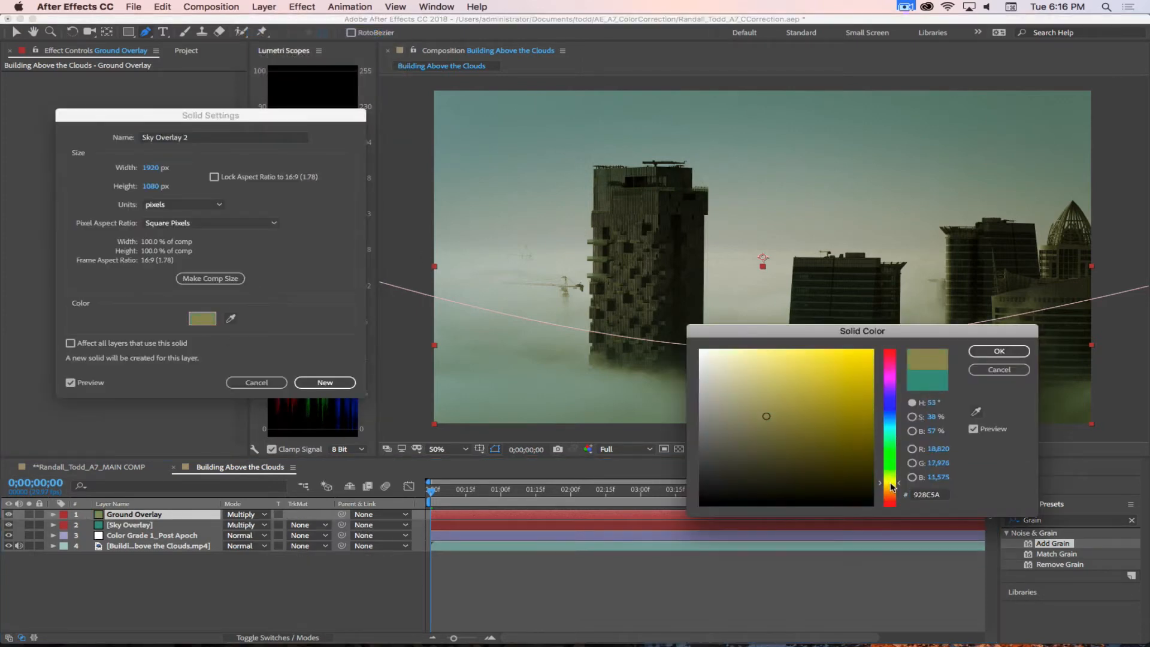
drag(891, 484, 891, 486)
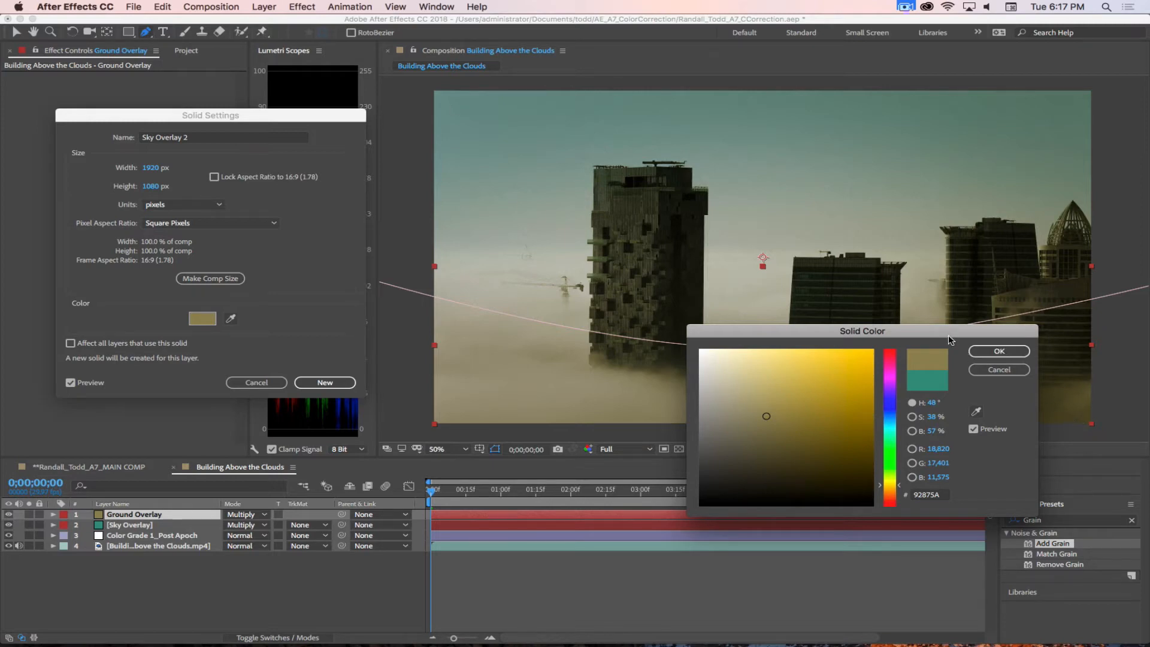
drag(950, 336, 833, 311)
mouse_move(695, 394)
mouse_down()
mouse_move(708, 400)
mouse_move(712, 387)
mouse_up()
click(782, 464)
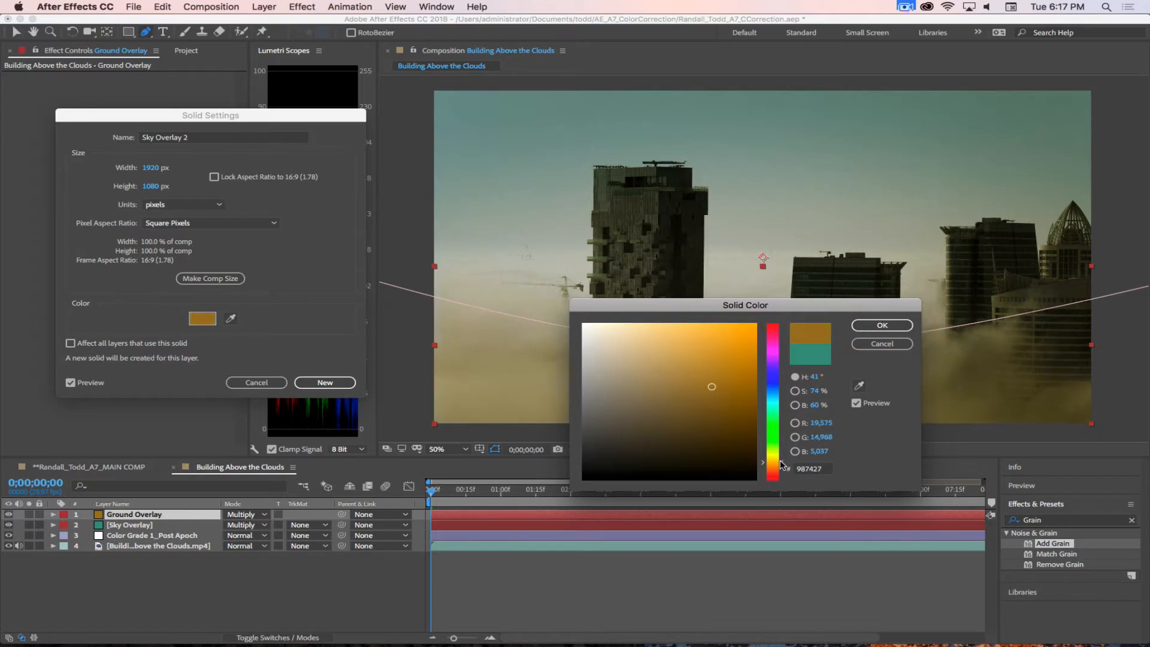
drag(780, 465, 781, 465)
drag(728, 389, 727, 394)
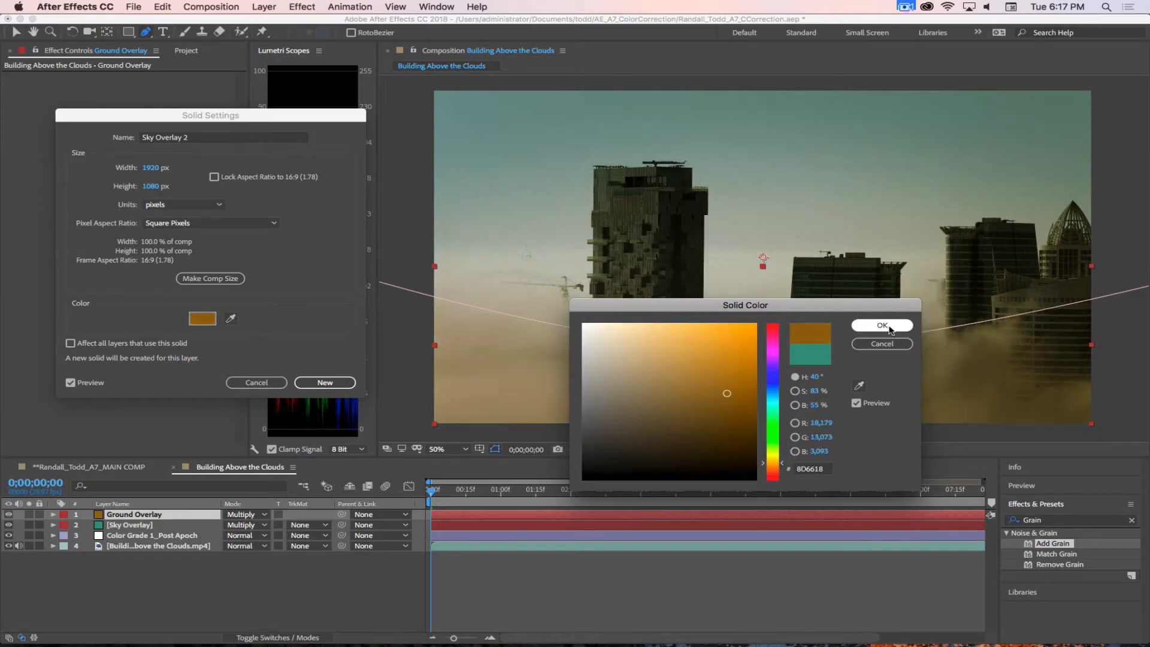
click(882, 325)
click(314, 384)
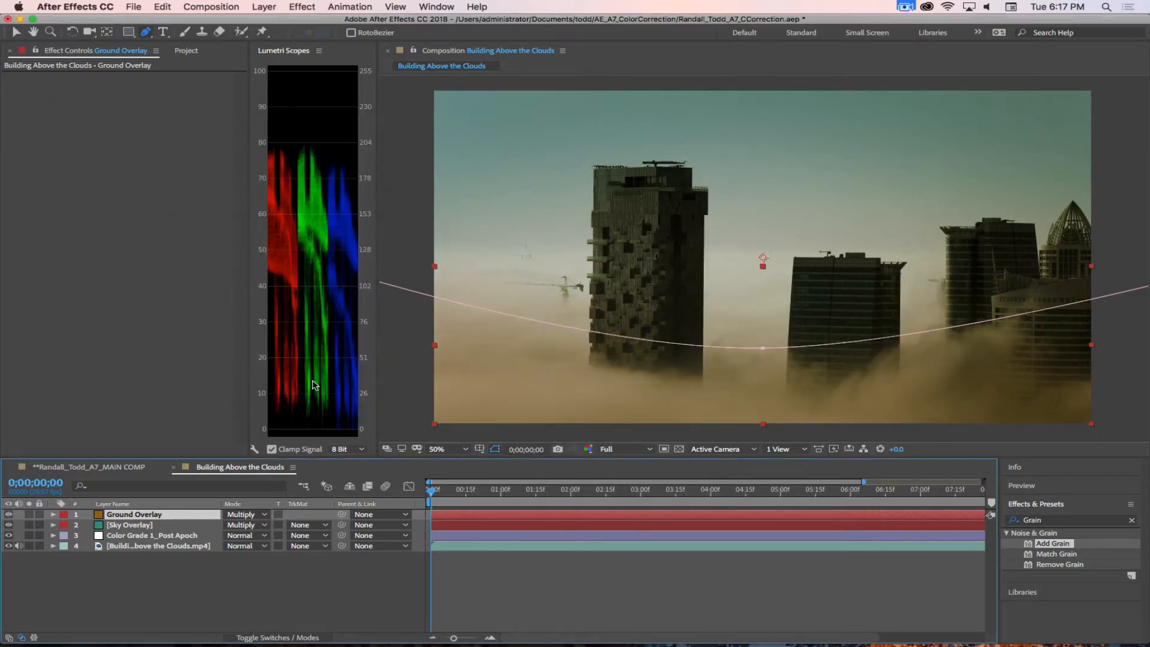
click(265, 596)
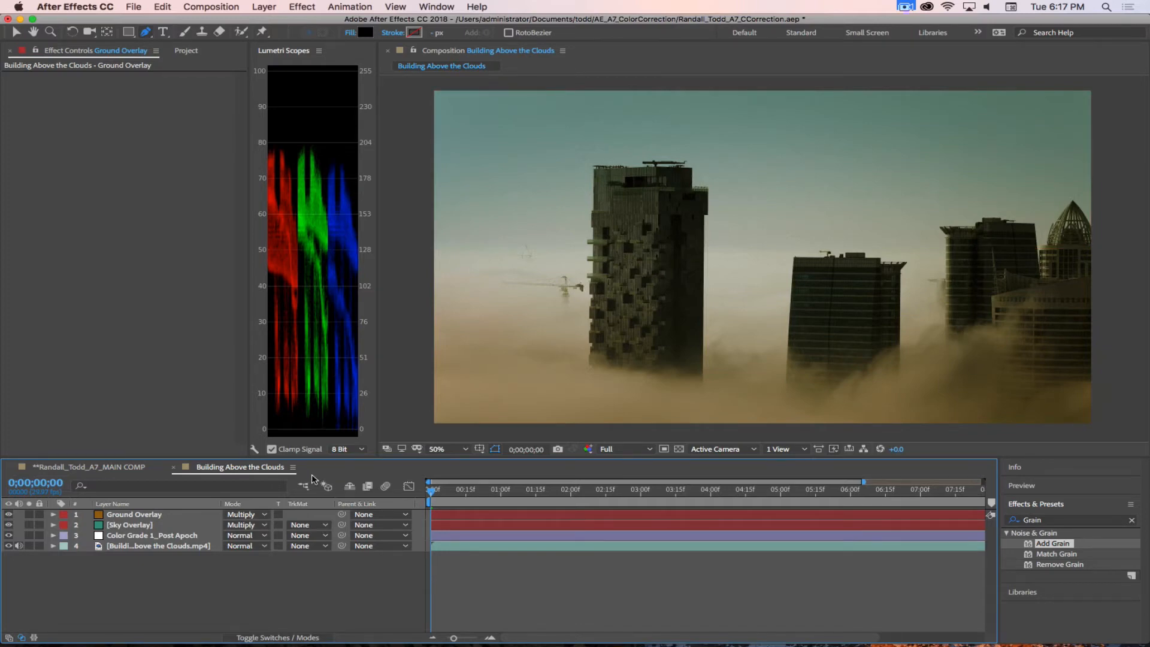
Step: Try 33% opacity on the Ground Overlay layer and settle on 25%
click(173, 515)
key(t)
click(233, 525)
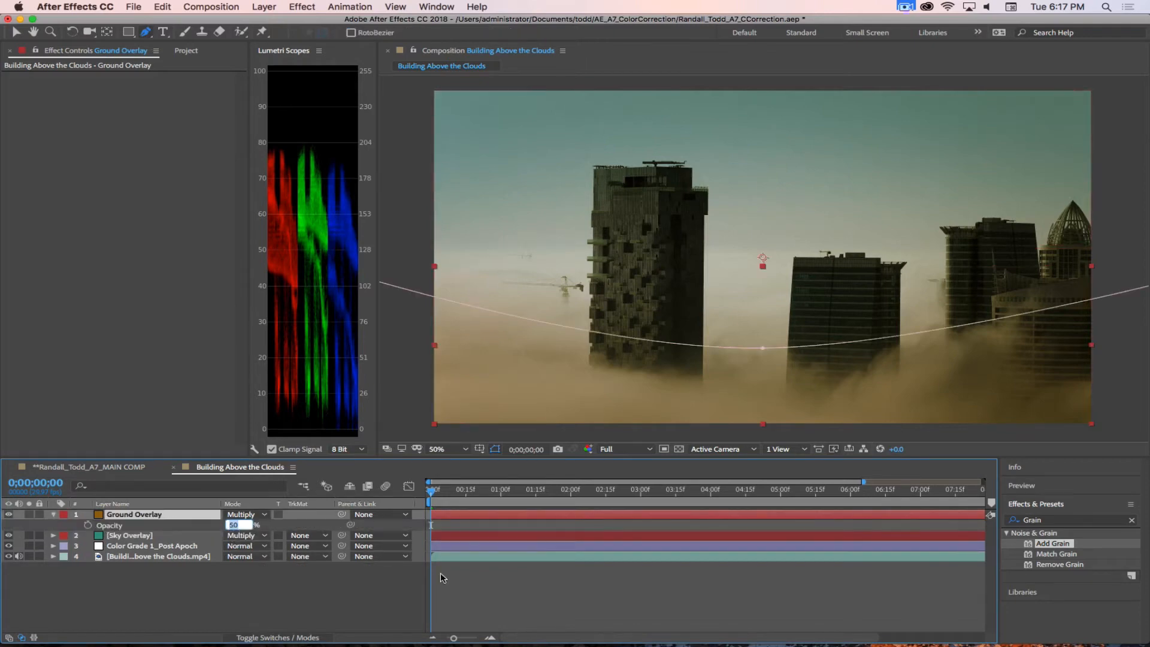
text(33)
key(Return)
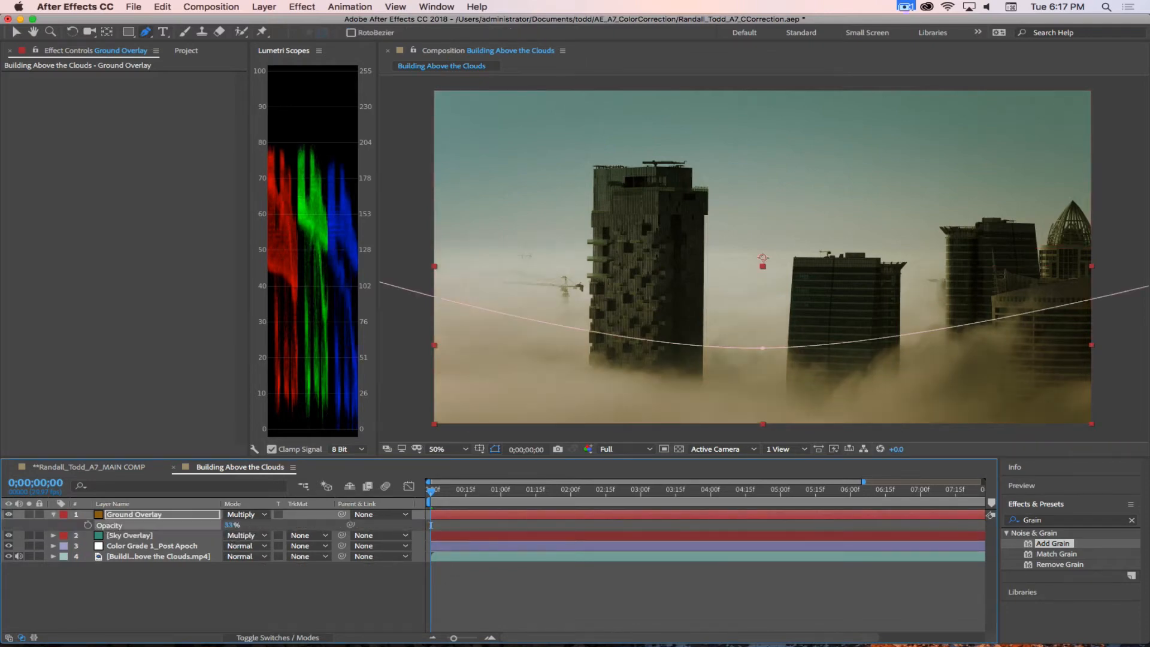
click(232, 525)
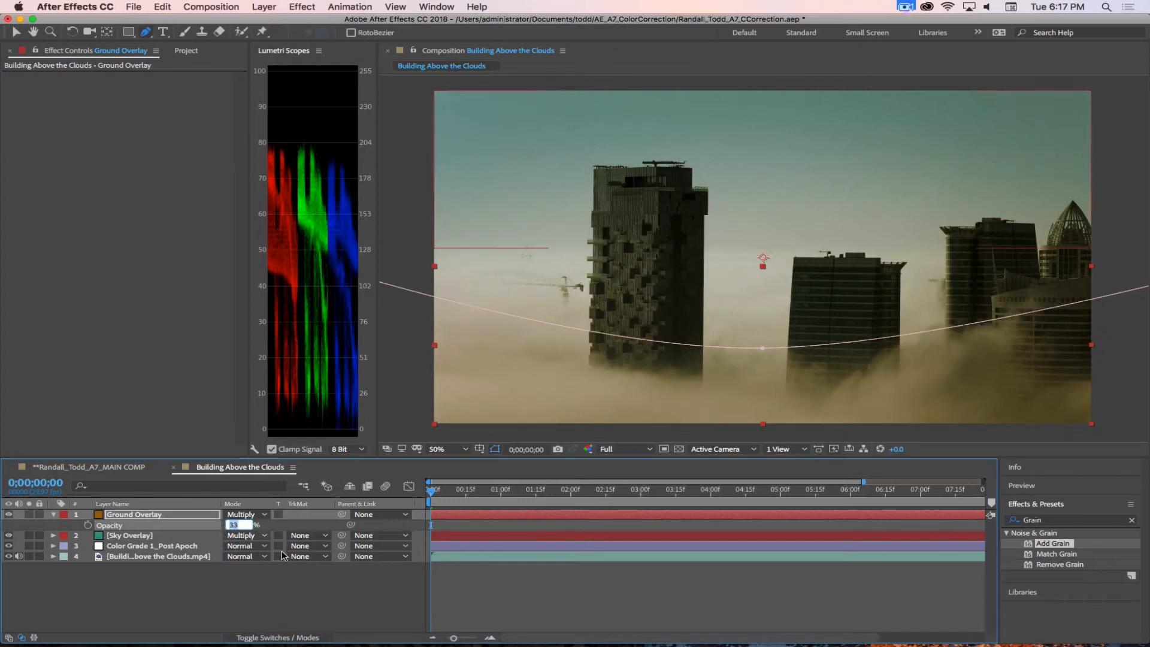
text(25)
key(Return)
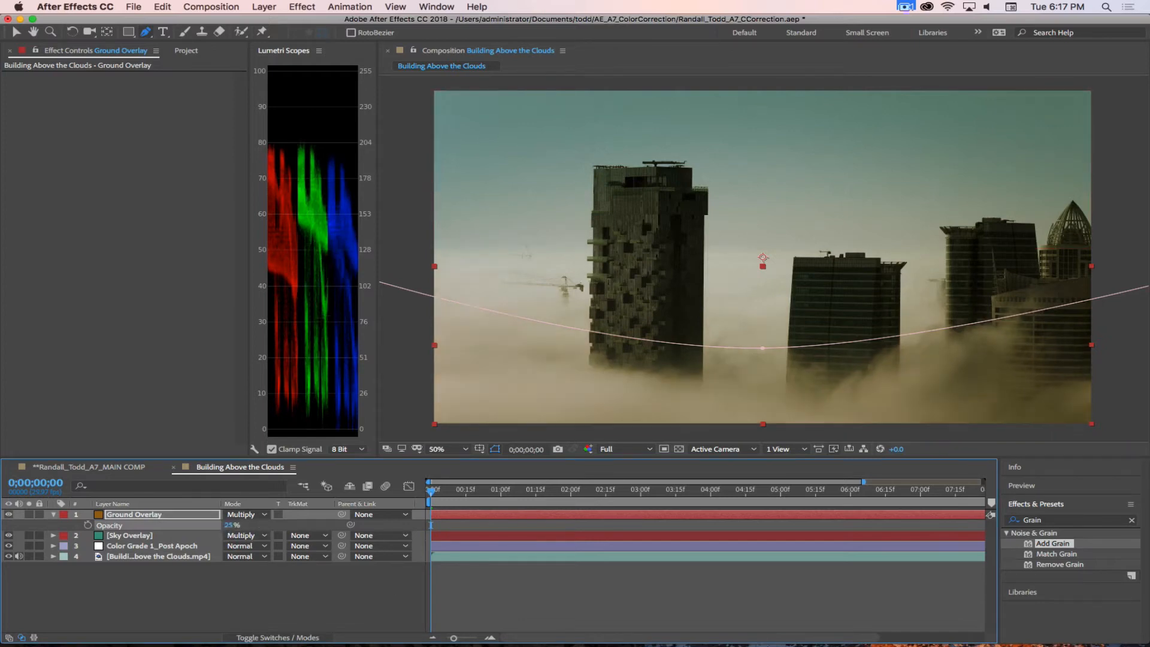
click(284, 594)
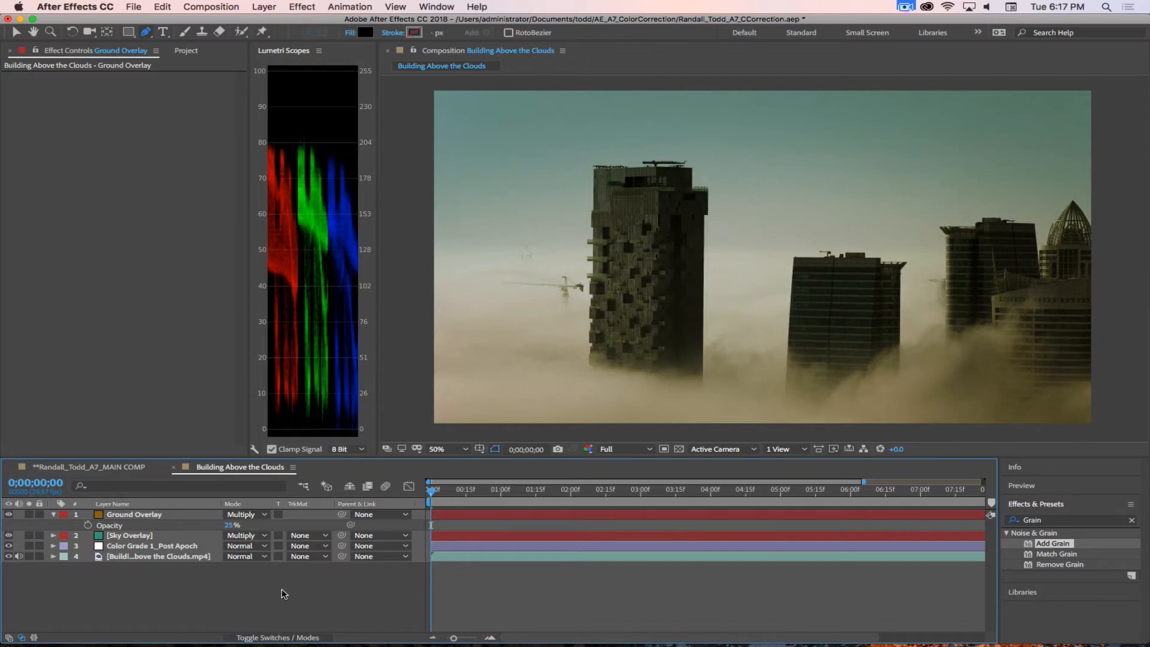
Step: Compare the original clip with the full grade by hiding and reshowing Ground Overlay, Sky Overlay and Color Grade 1_Post Apoch
click(54, 515)
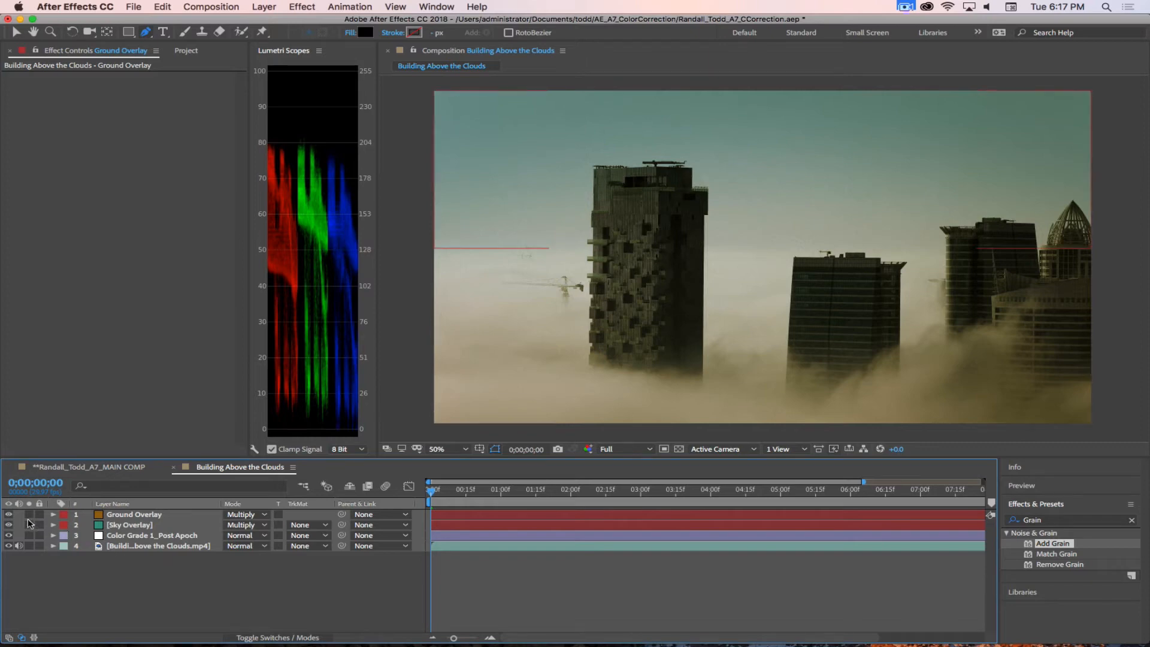
drag(8, 514, 8, 536)
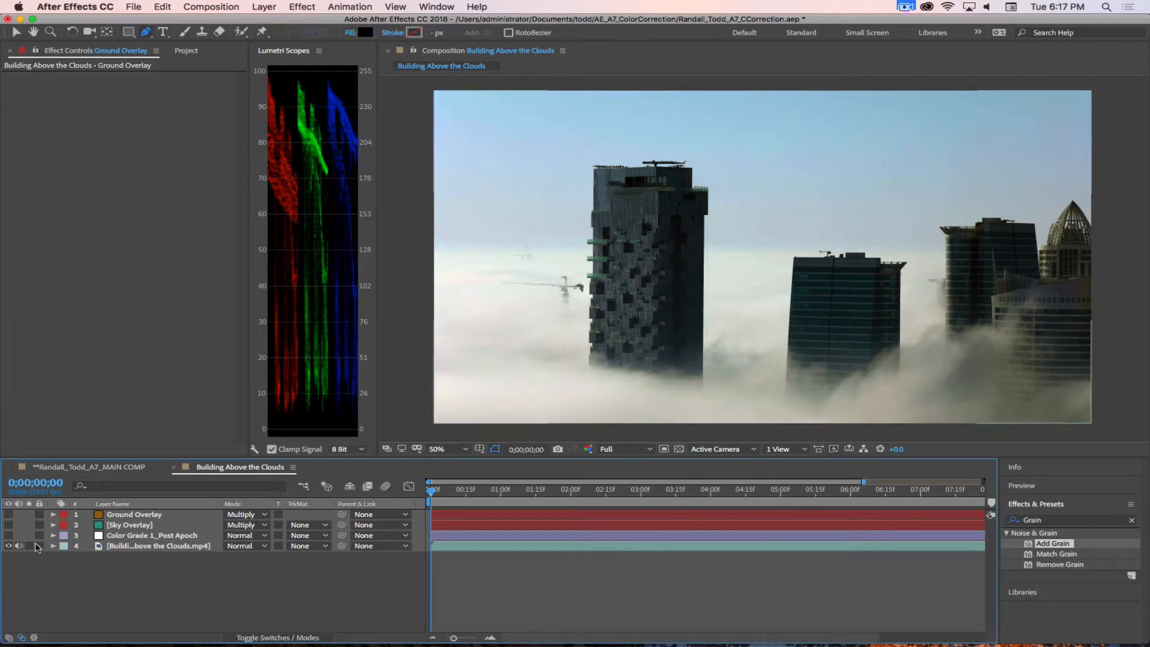
drag(8, 535, 8, 515)
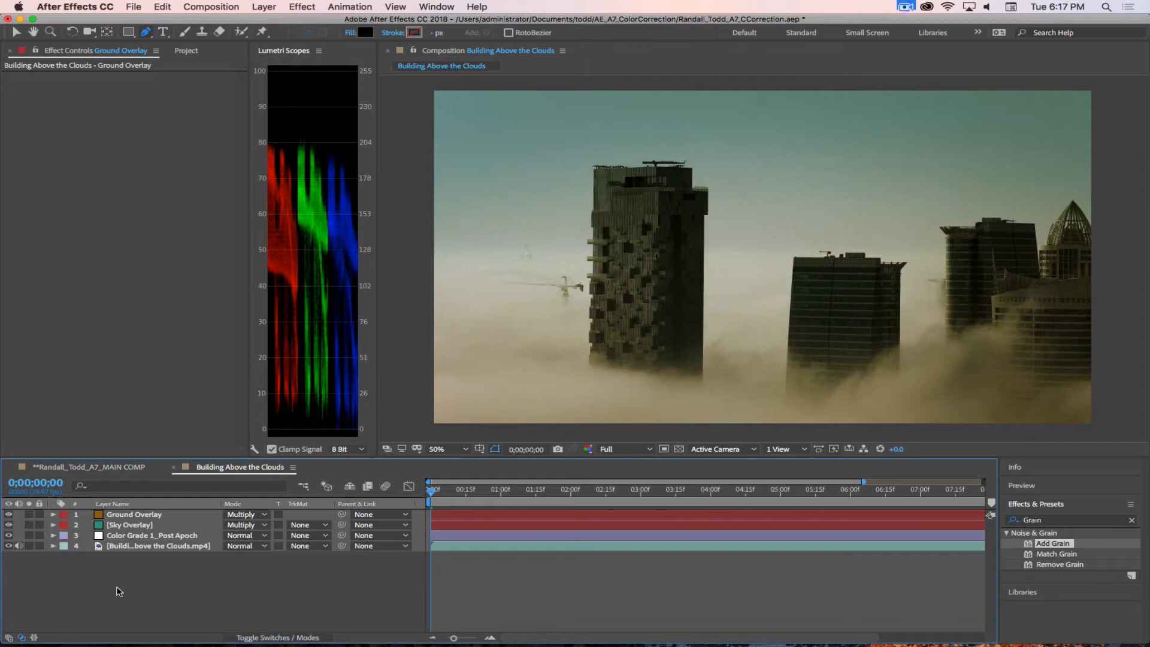
click(902, 7)
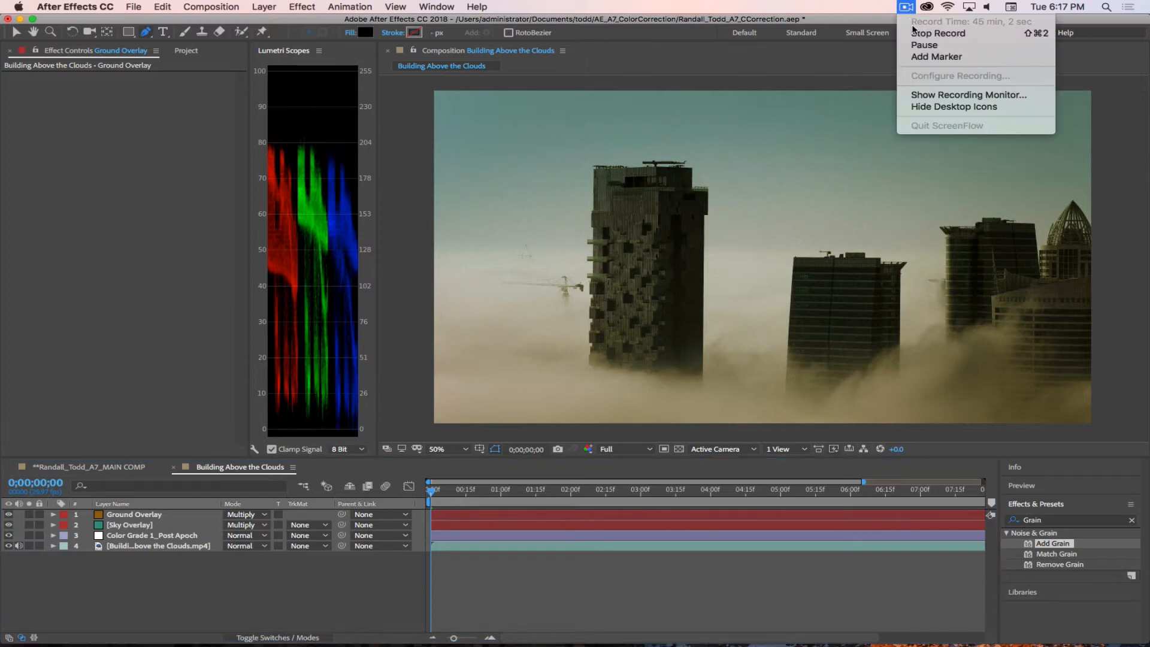
click(925, 45)
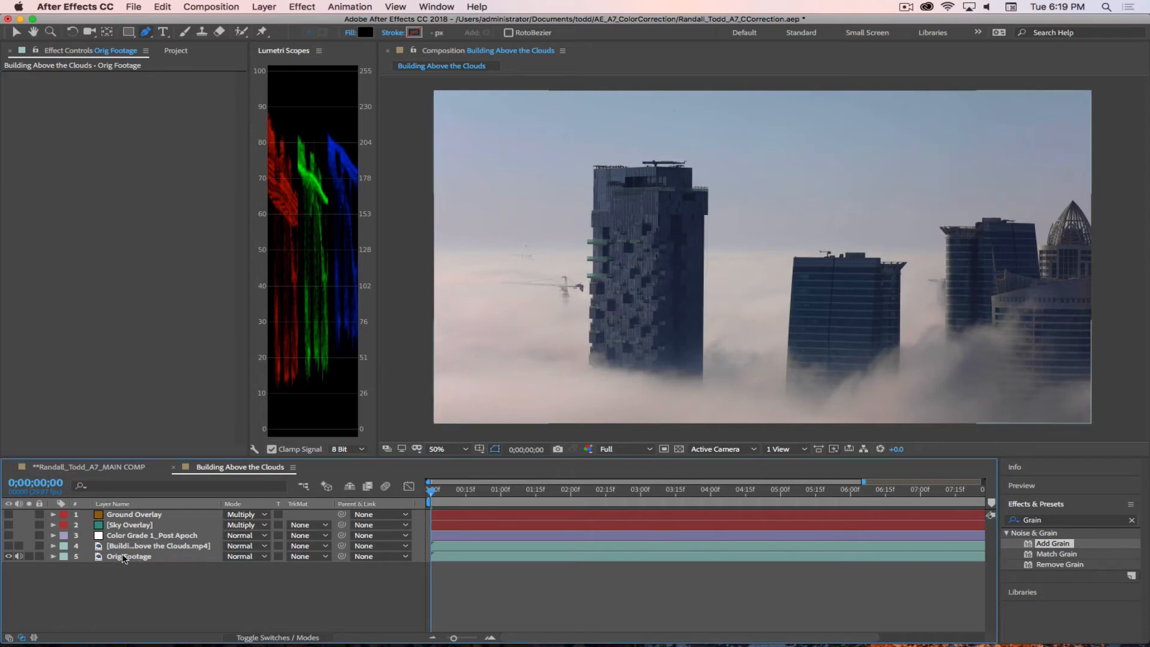
Step: Check the Orig Footage layer, then collapse the Curves and Levels effects on the Building Above the Clouds.mp4 layer
click(132, 557)
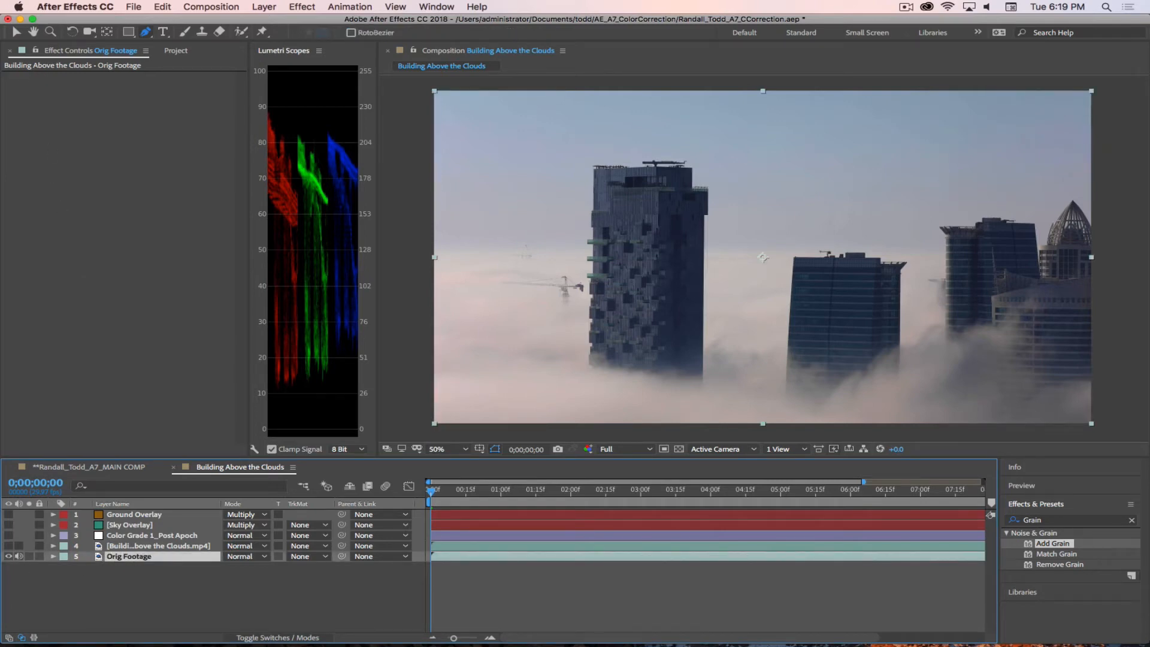
click(135, 547)
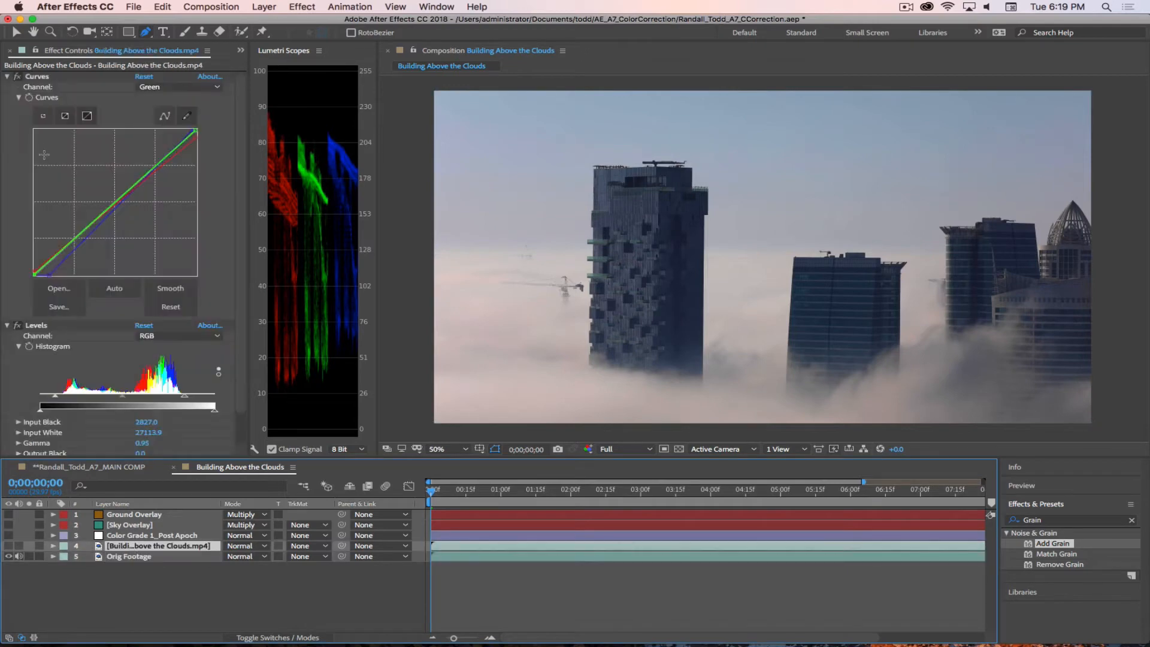
click(8, 77)
click(7, 87)
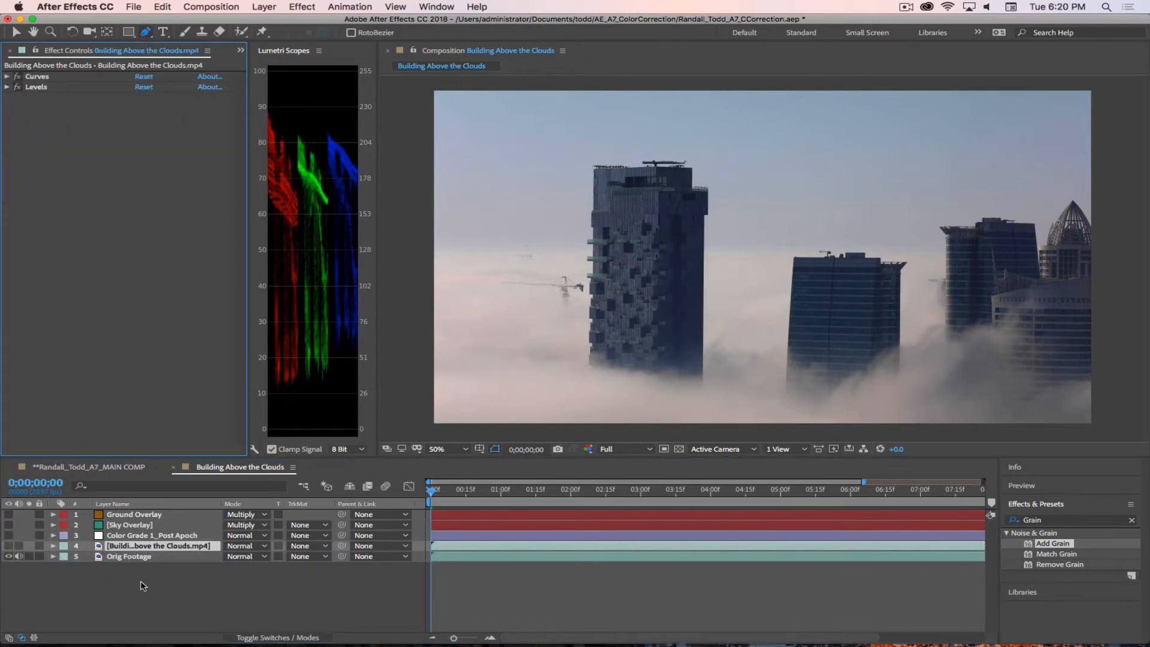
Step: Show the corrected Building Above the Clouds.mp4, Color Grade 1_Post Apoch, Sky Overlay and Ground Overlay layers one by one above Orig Footage
click(138, 556)
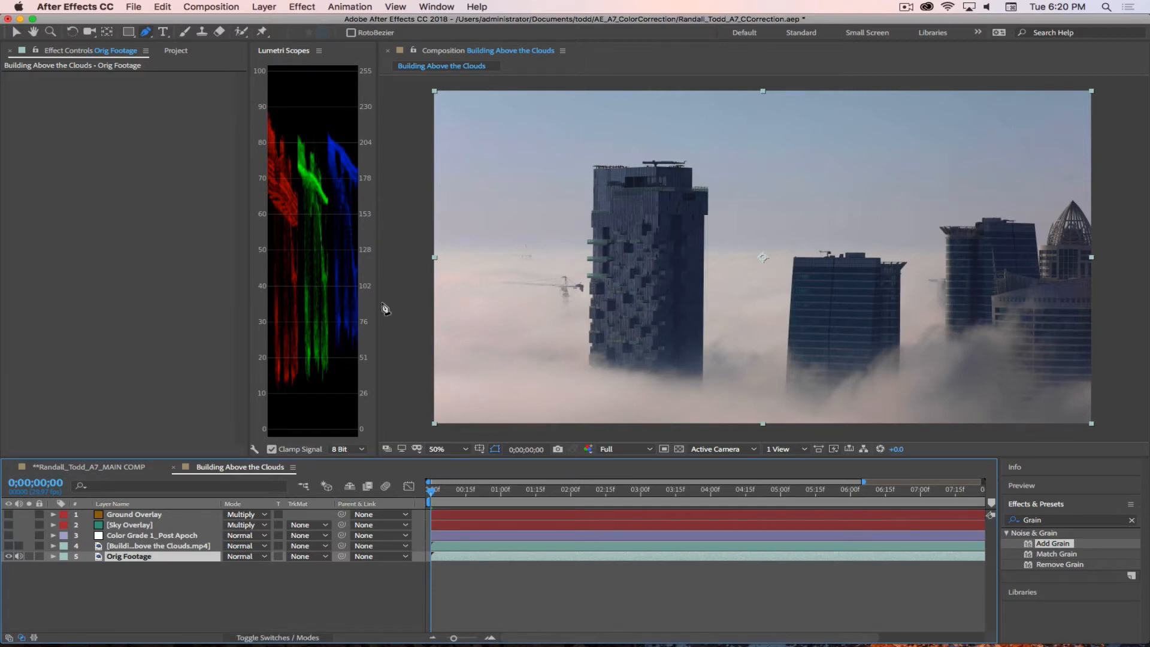
click(7, 546)
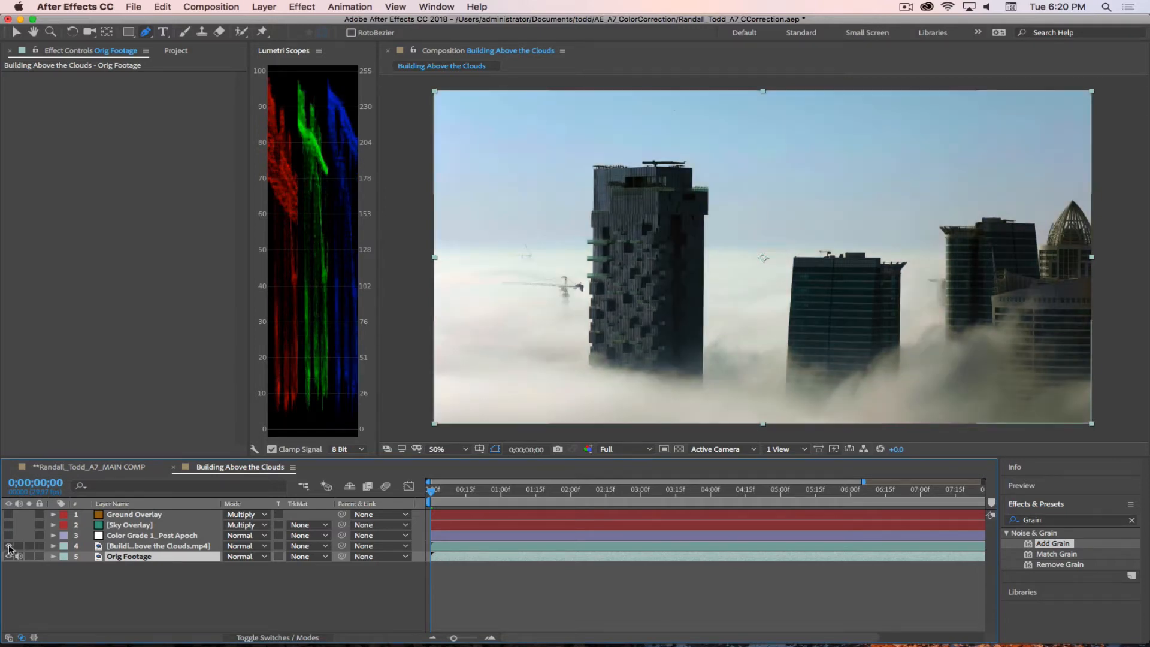
click(8, 536)
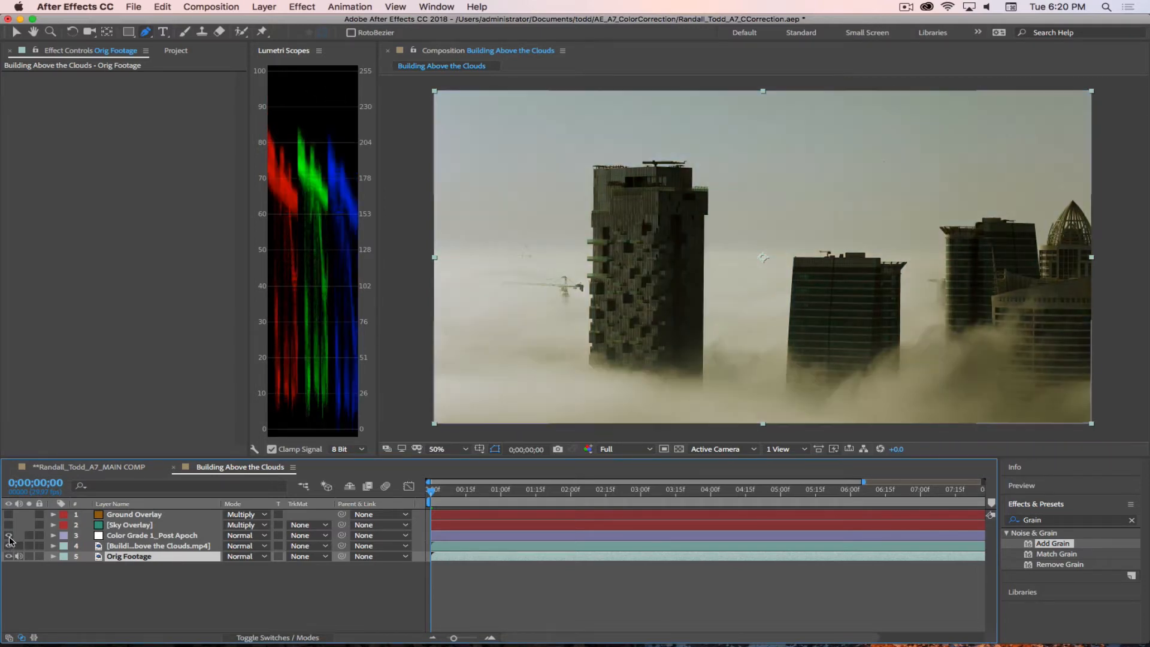
click(8, 525)
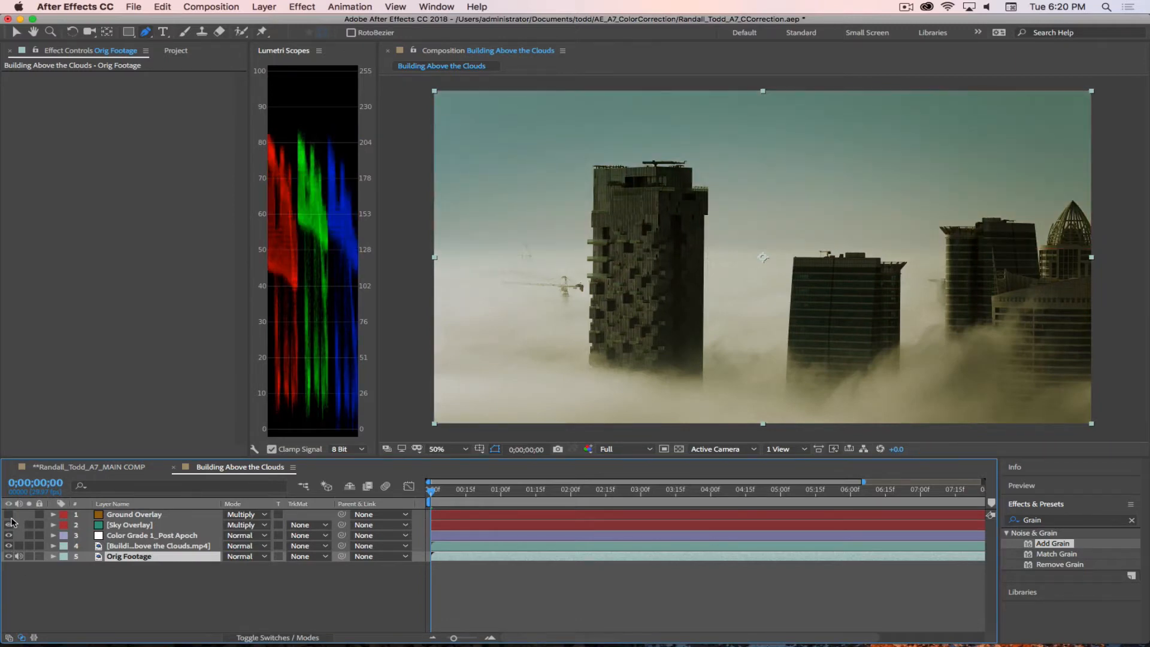
click(9, 514)
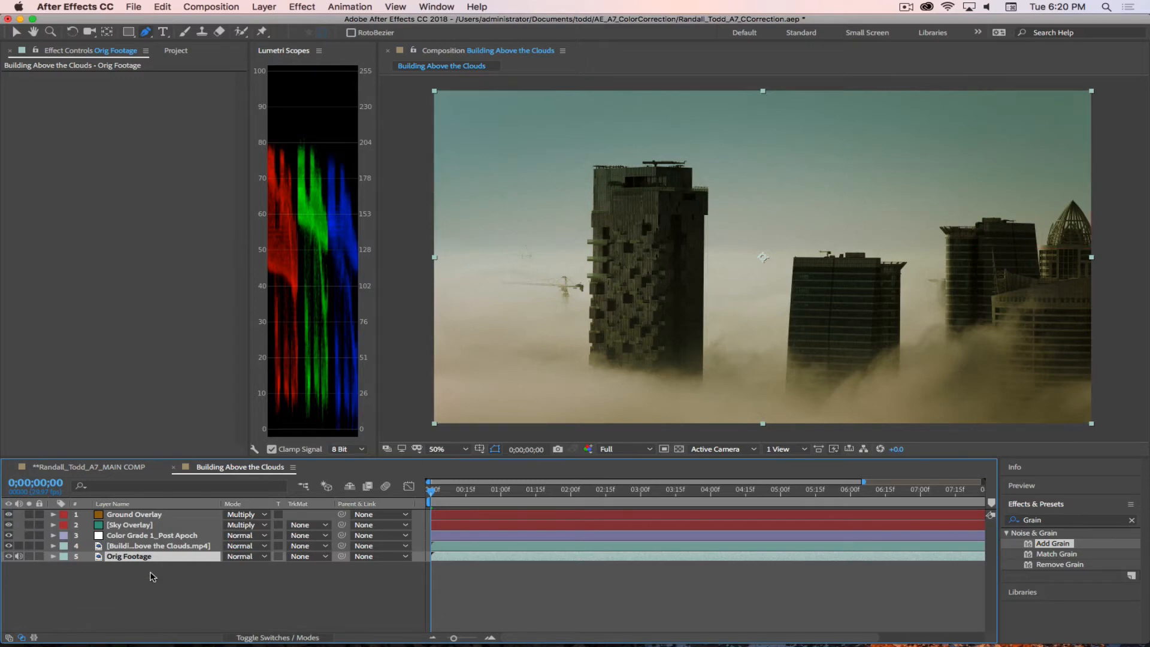
Step: Trim the start of all four layers above Orig Footage to 0;00;01;00
drag(454, 638, 447, 638)
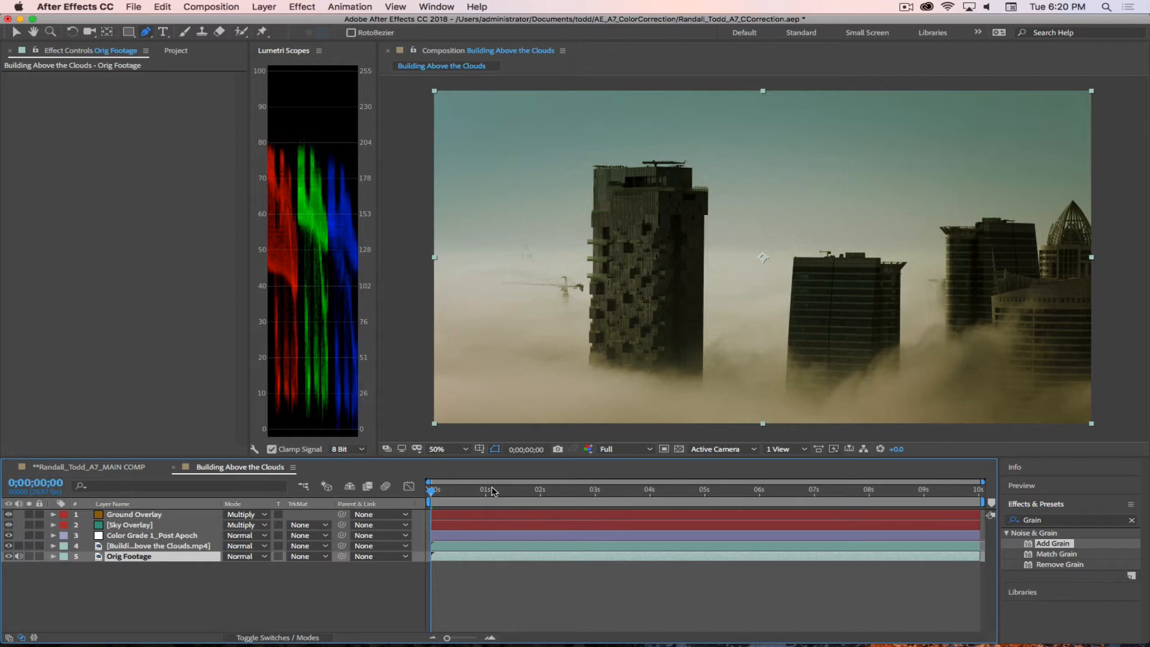
drag(437, 492, 486, 502)
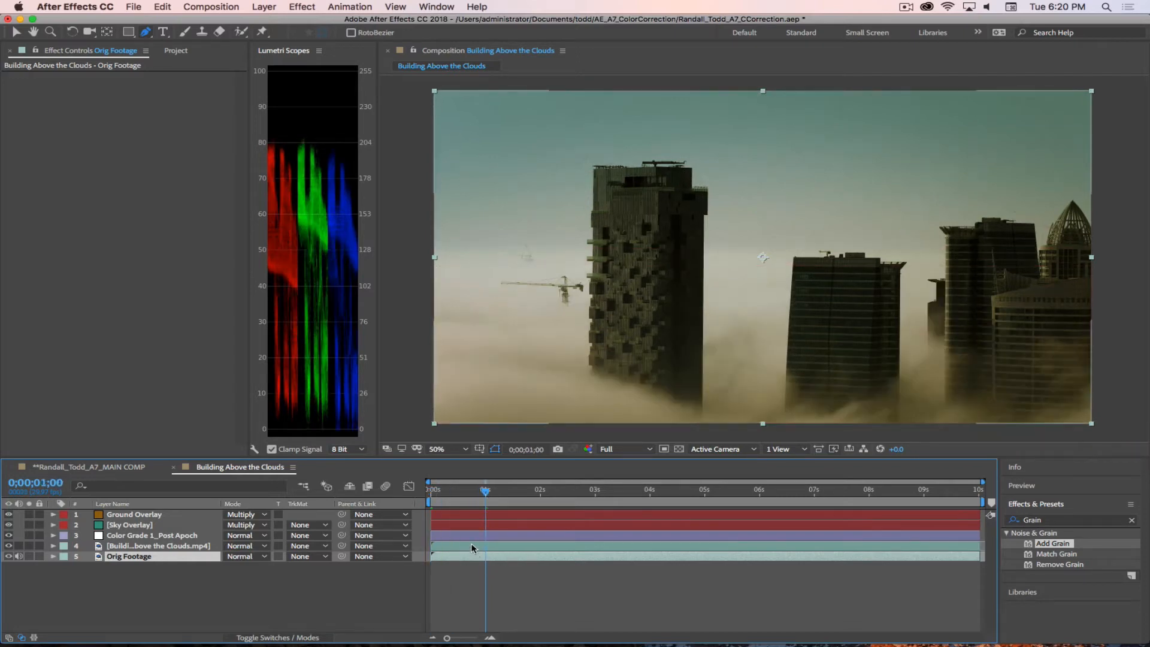
click(394, 546)
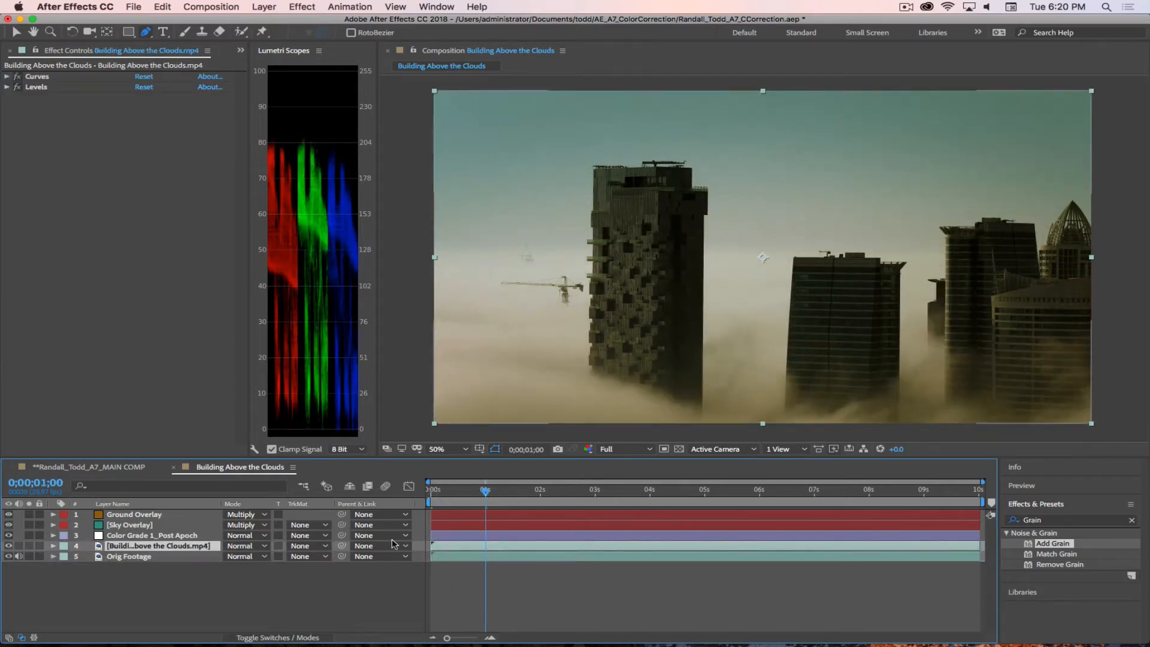
shift+click(139, 515)
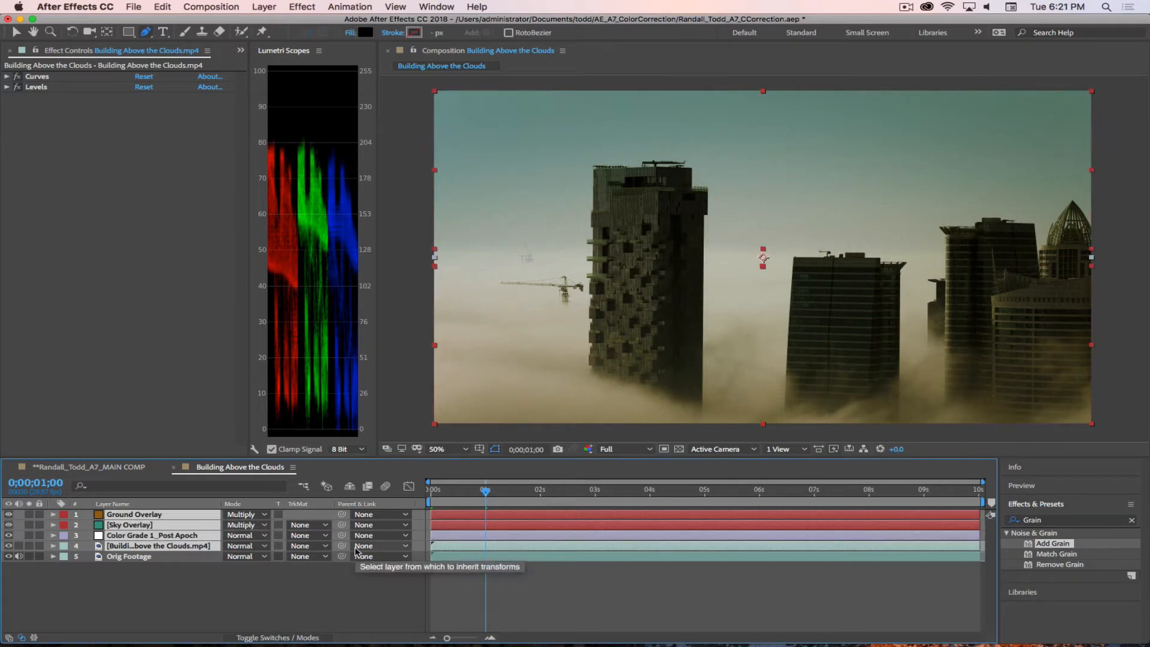
key(alt+bracketleft)
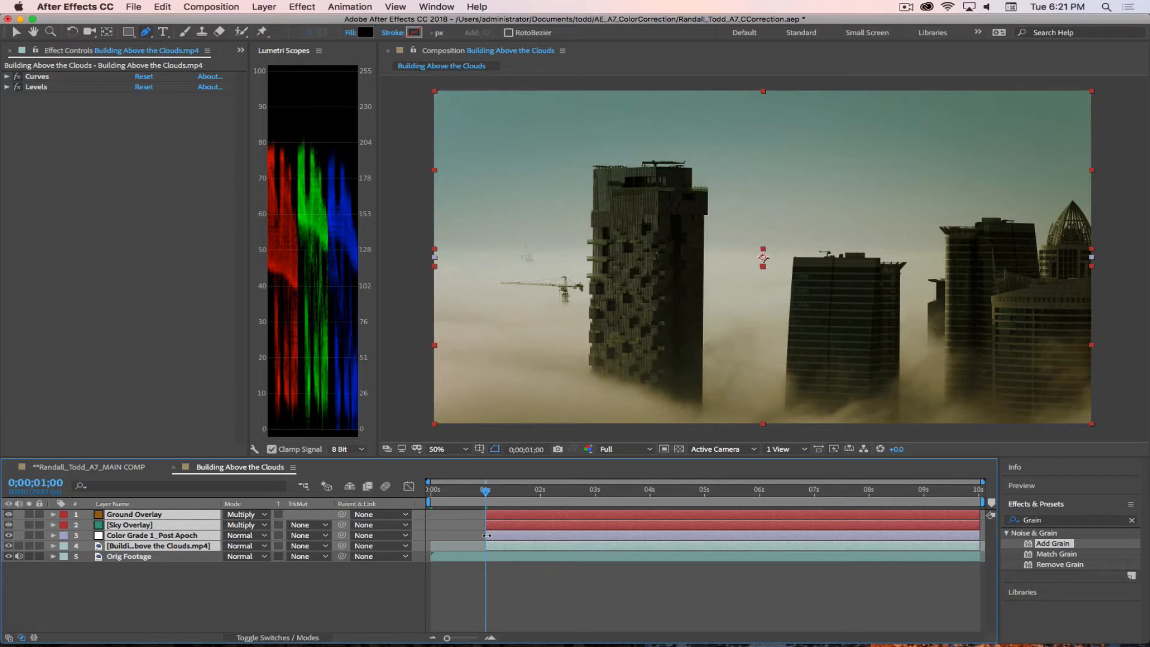
Step: Trim the start of Color Grade 1_Post Apoch, Sky Overlay and Ground Overlay to 0;00;02;00
drag(486, 491, 541, 508)
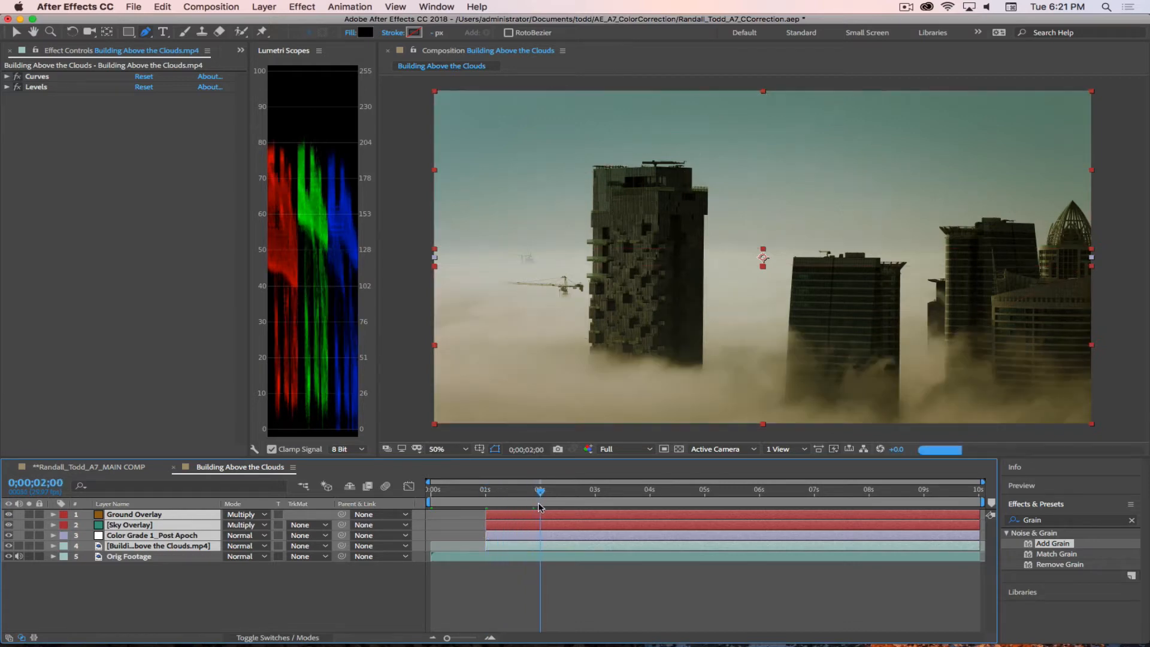
click(129, 568)
click(133, 535)
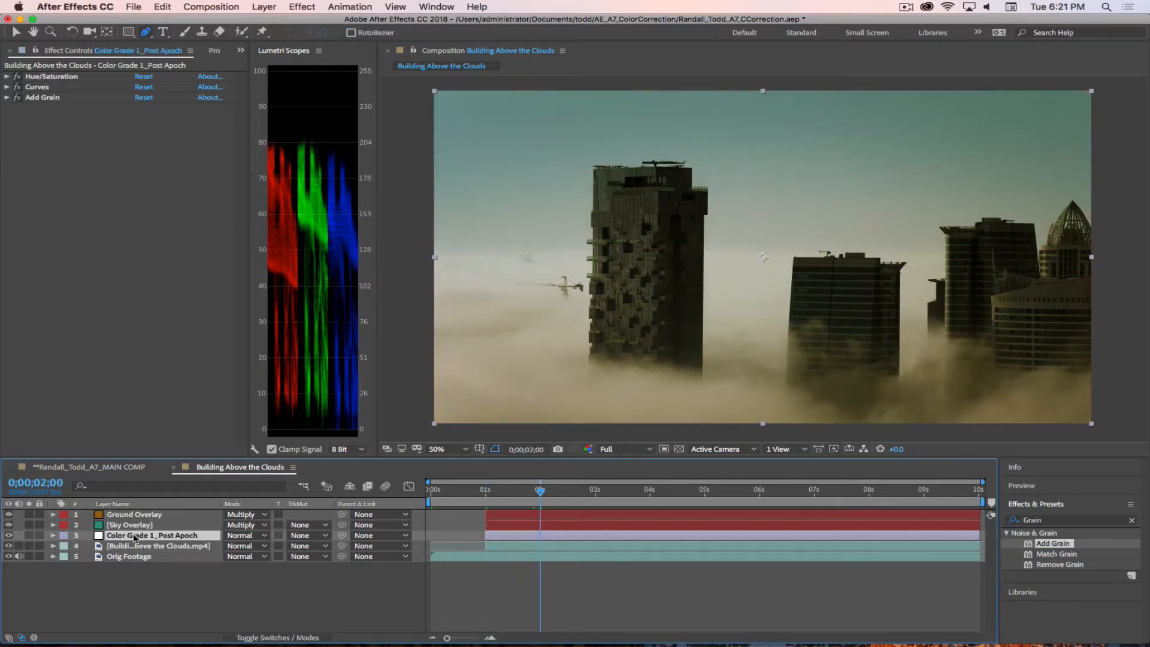
shift+click(153, 516)
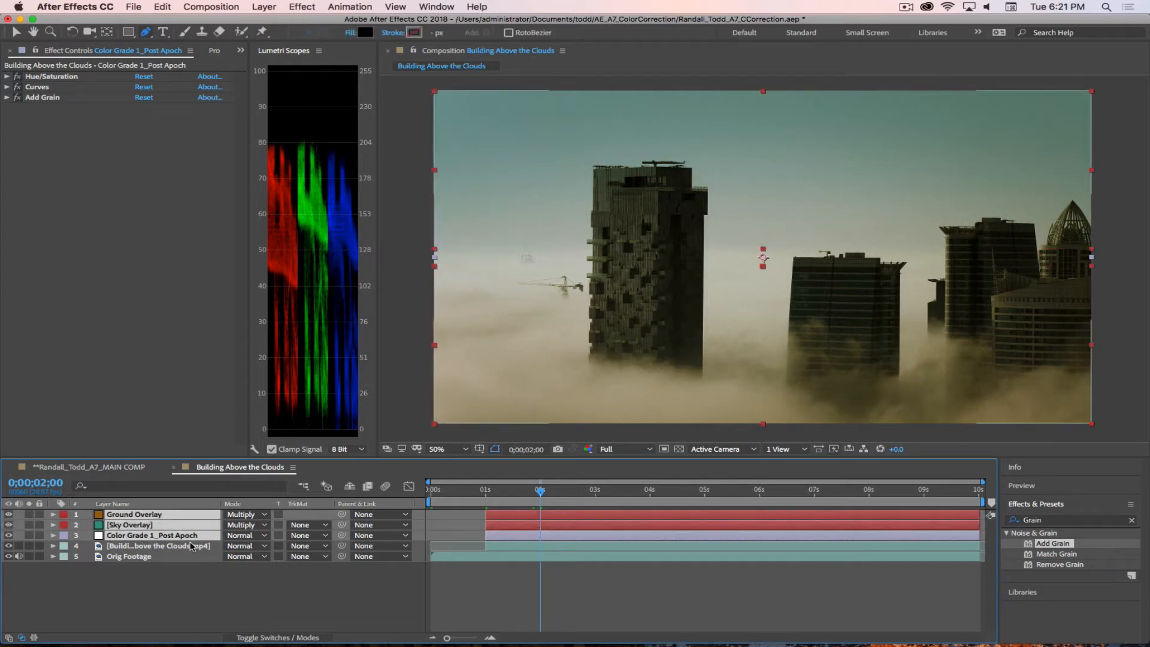
key(alt+bracketleft)
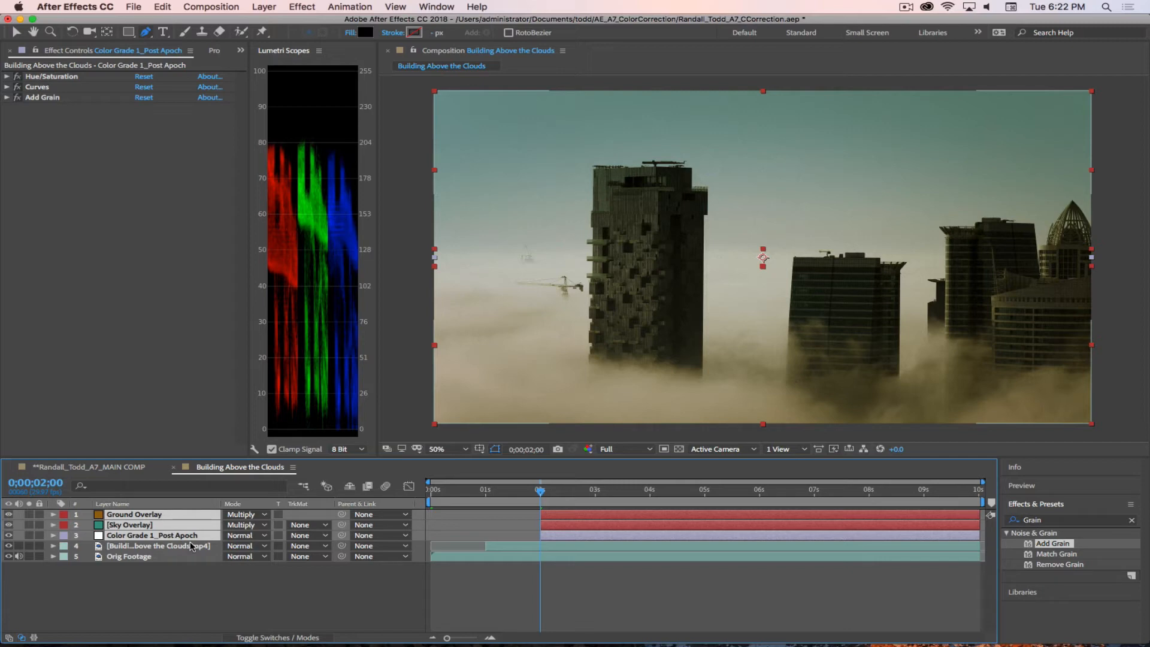
click(907, 7)
click(925, 45)
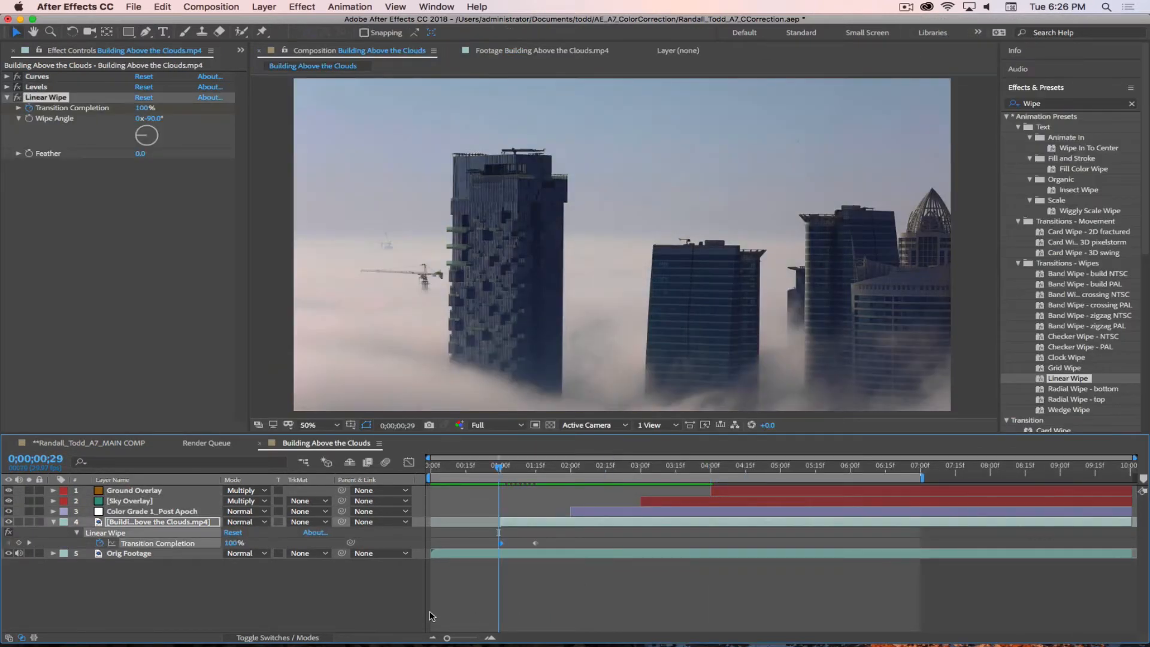
Step: Undo the Linear Wipe and its keyframe edits on the Building Above the Clouds.mp4 layer
key(super+z)
key(super+z)
key(super+z)
key(super+z)
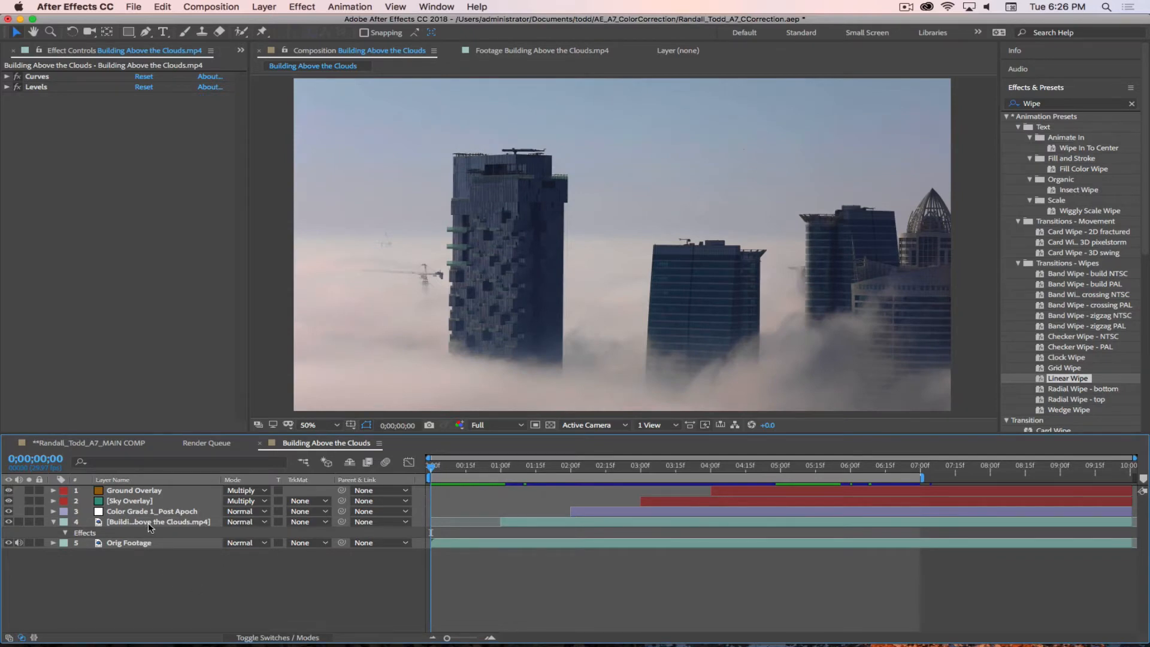
key(super+z)
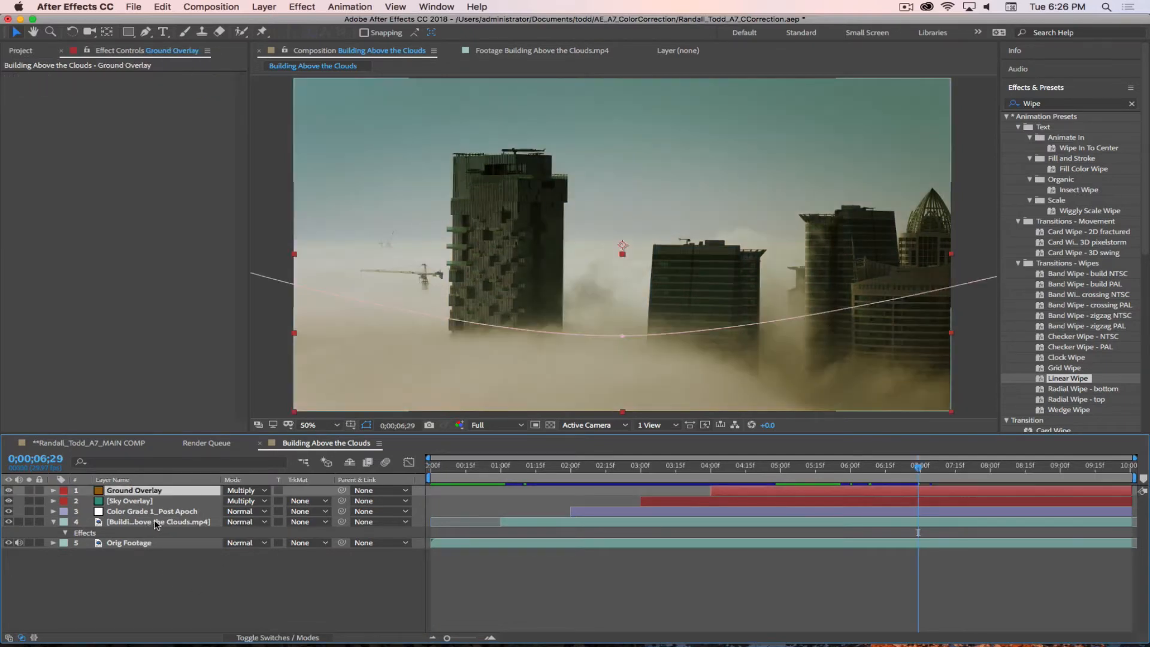
Step: Rename the Building Above the Clouds.mp4 layer as CC_Footage and collapse its properties
click(155, 522)
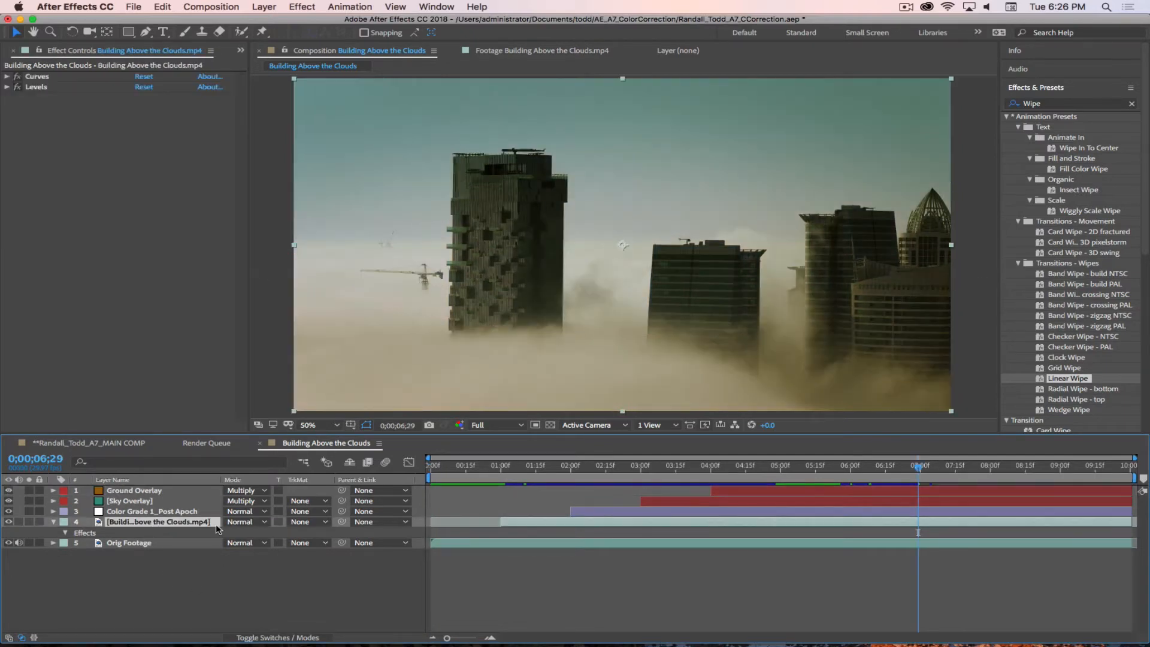
key(Return)
text(CC)
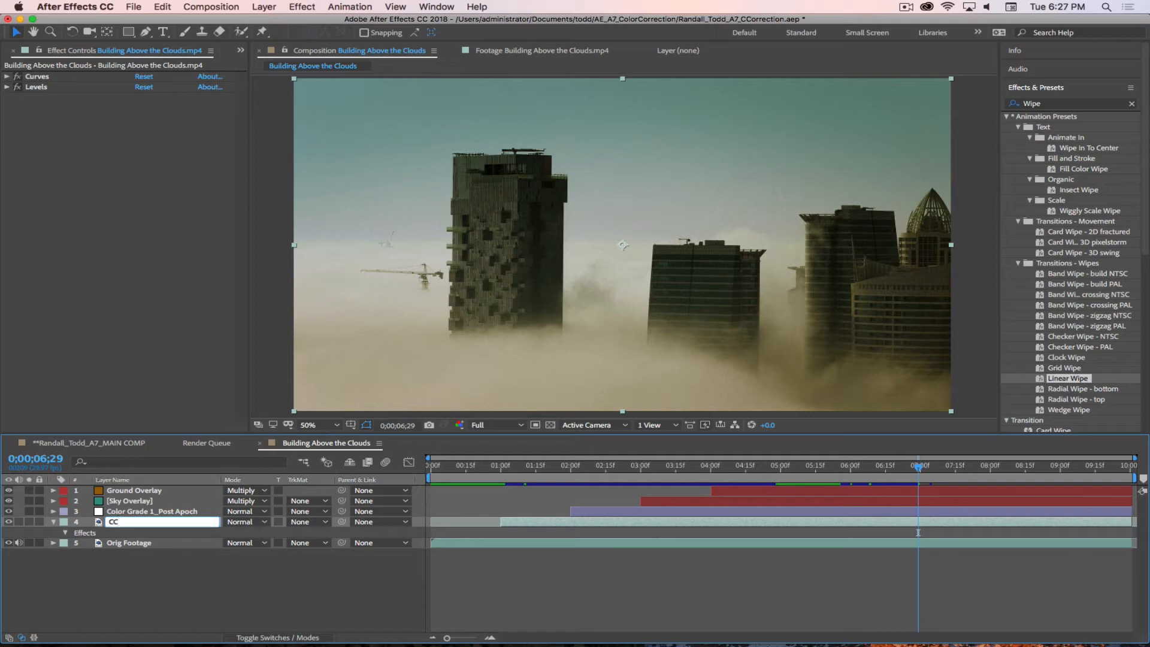
text(_Footage)
key(Return)
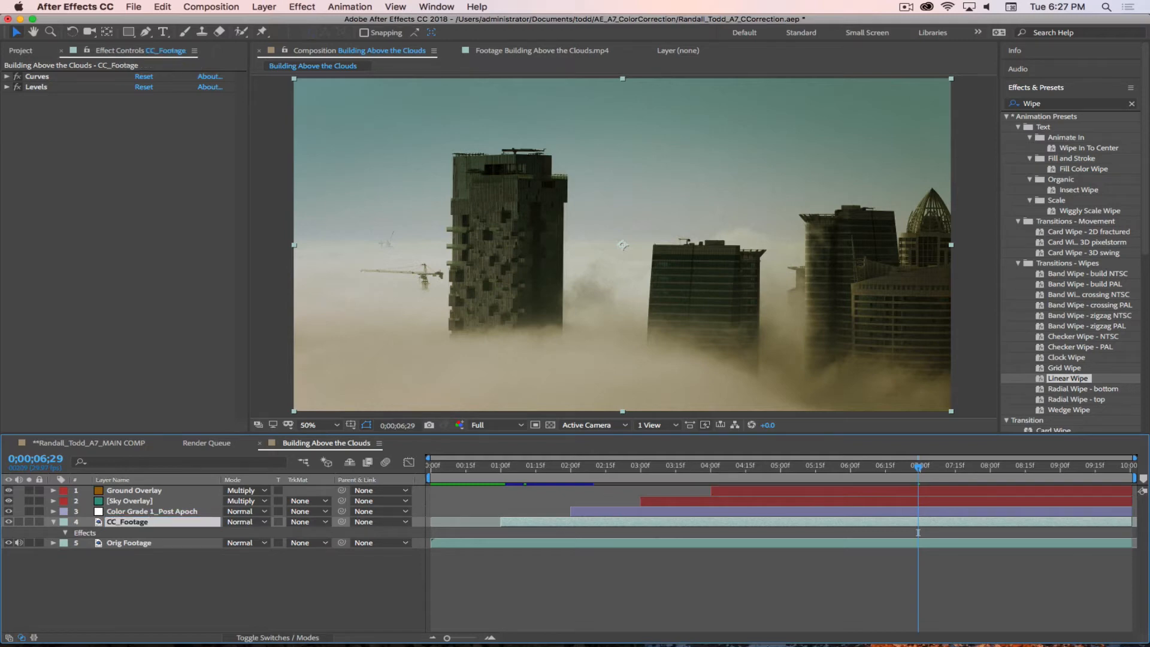
click(53, 522)
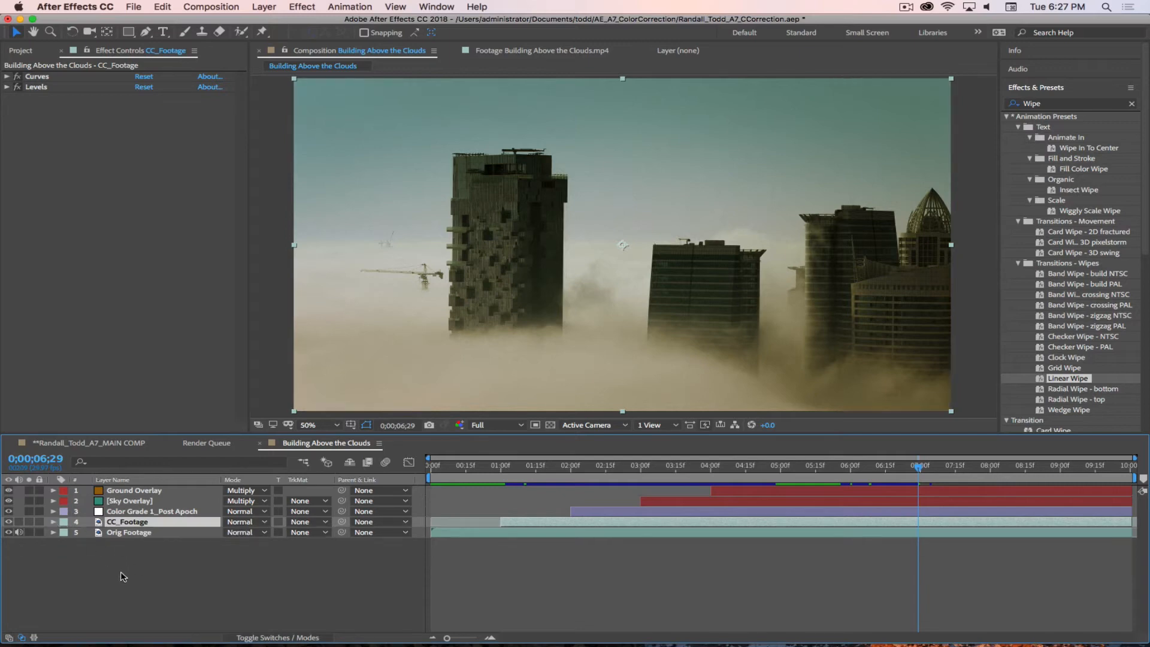
click(173, 565)
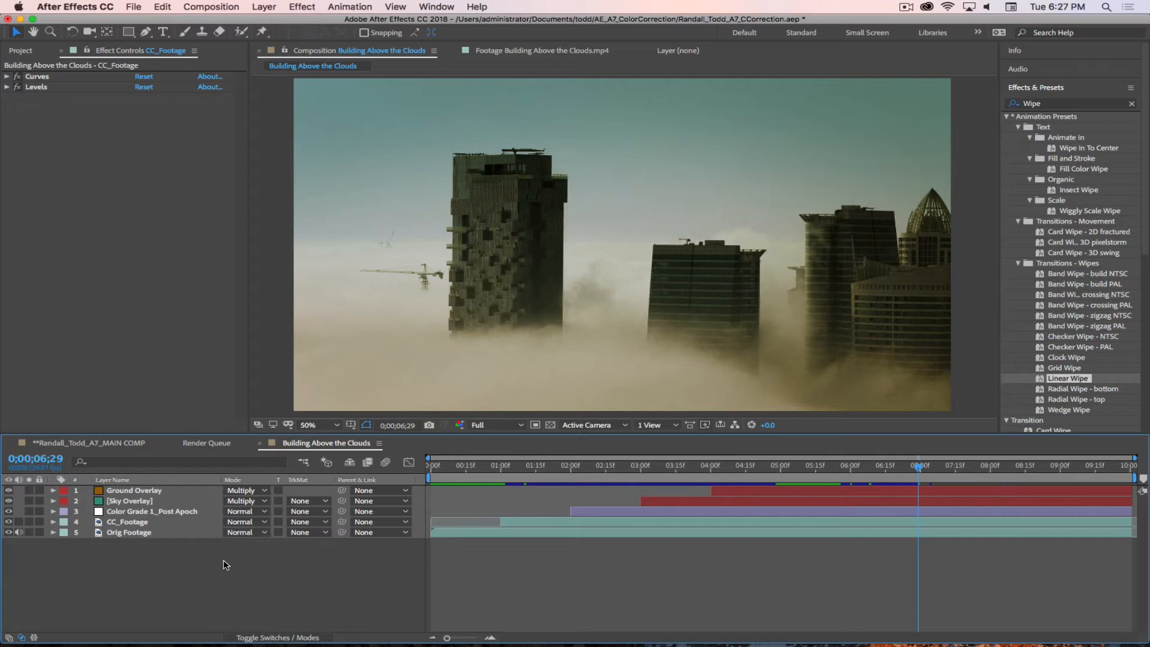
click(123, 525)
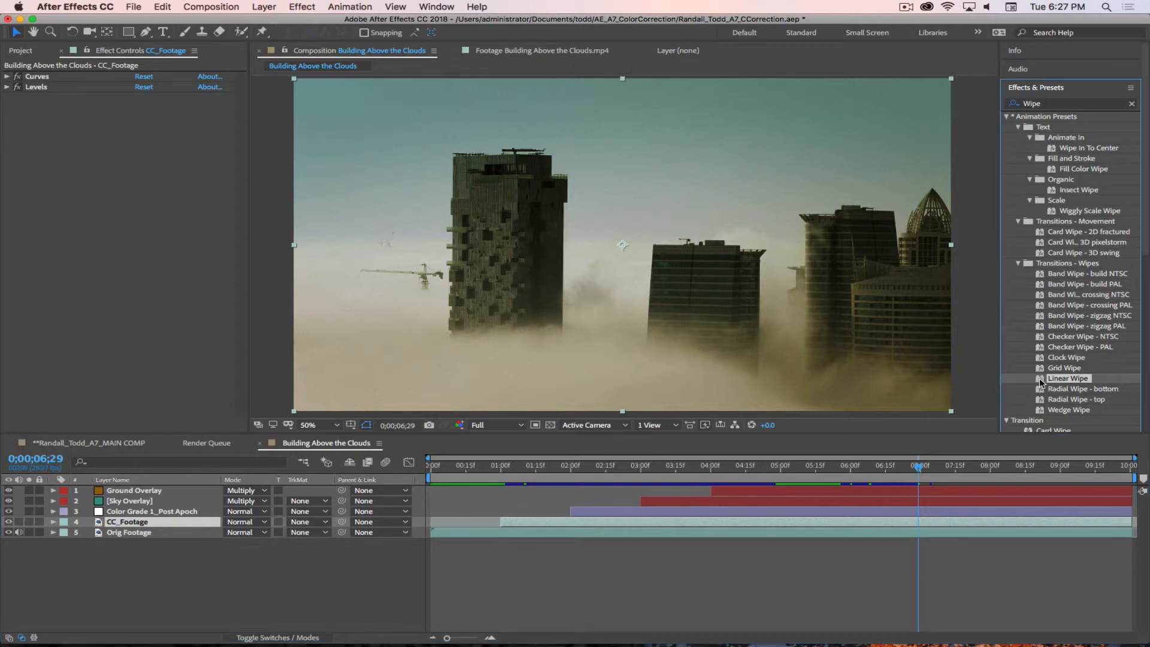
drag(1041, 382, 535, 523)
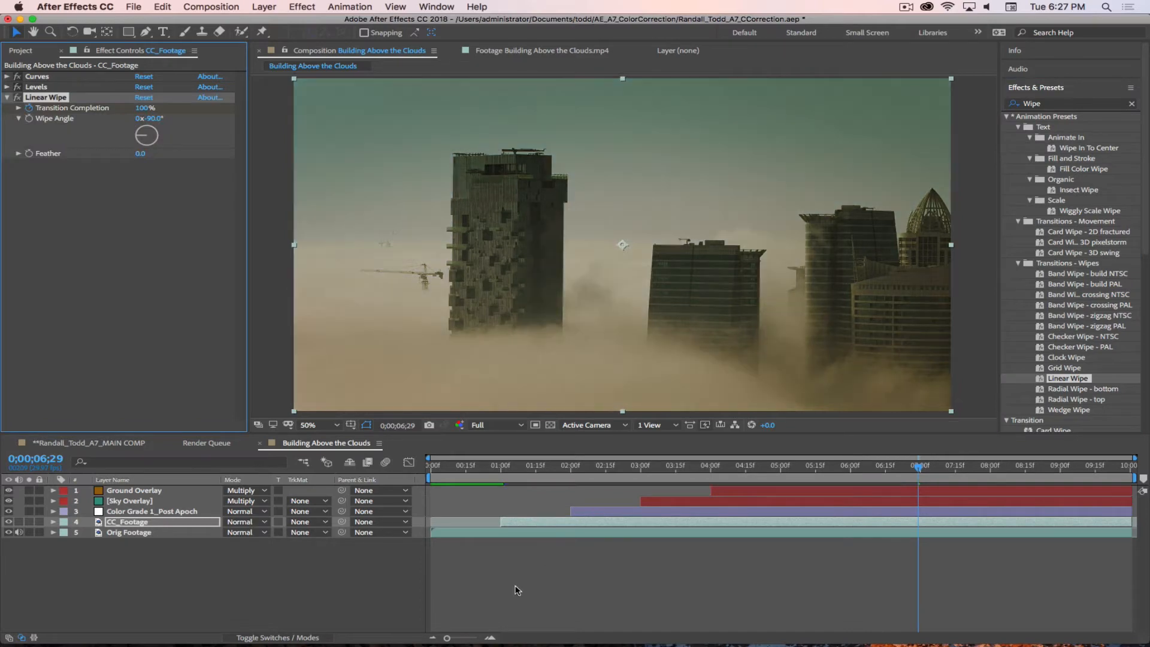
key(u)
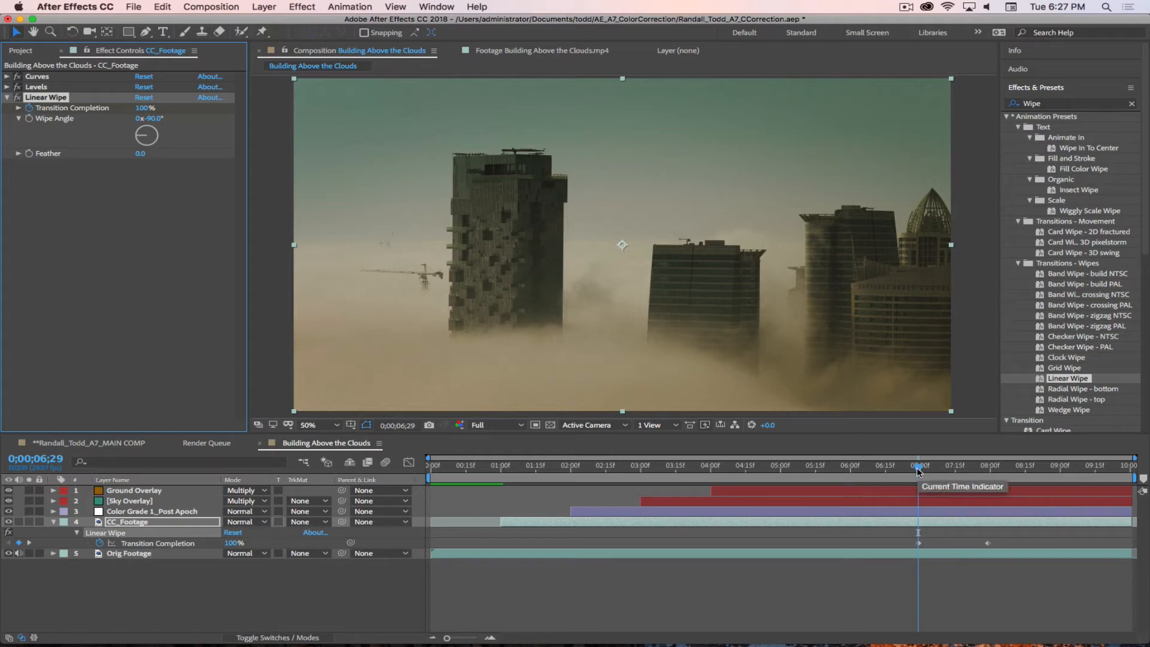
key(Delete)
Step: Apply the Linear Wipe preset to CC_Footage at 0;00;01;00 and move its ending Transition Completion keyframe to 0;00;01;15
drag(919, 472, 502, 477)
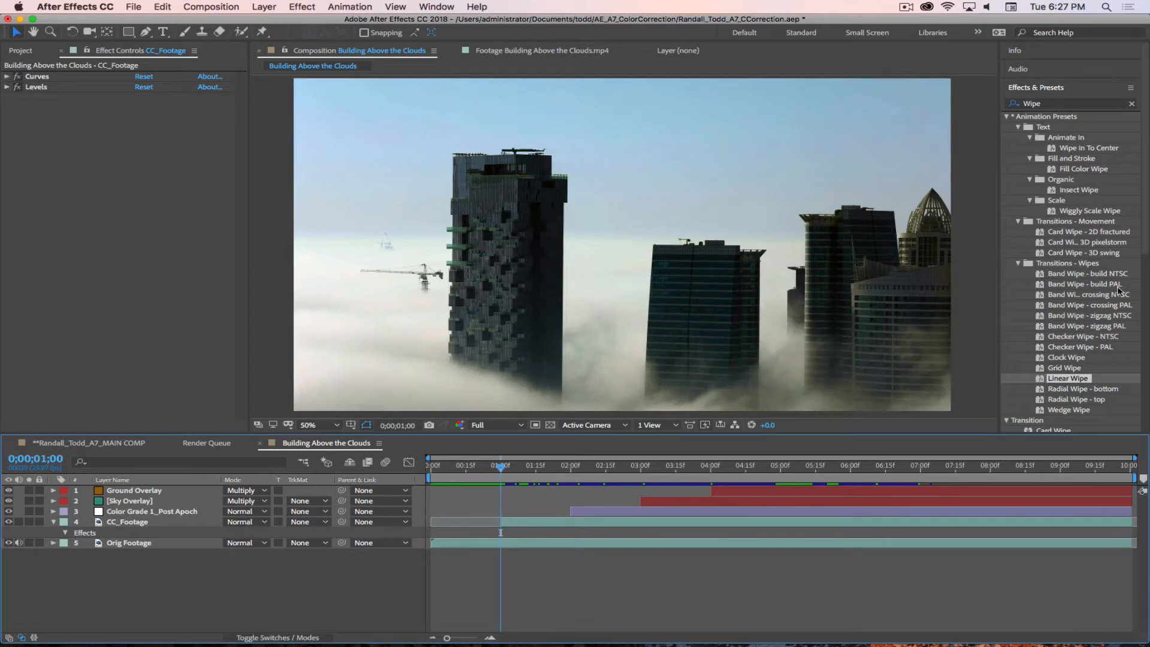
drag(1041, 380, 526, 527)
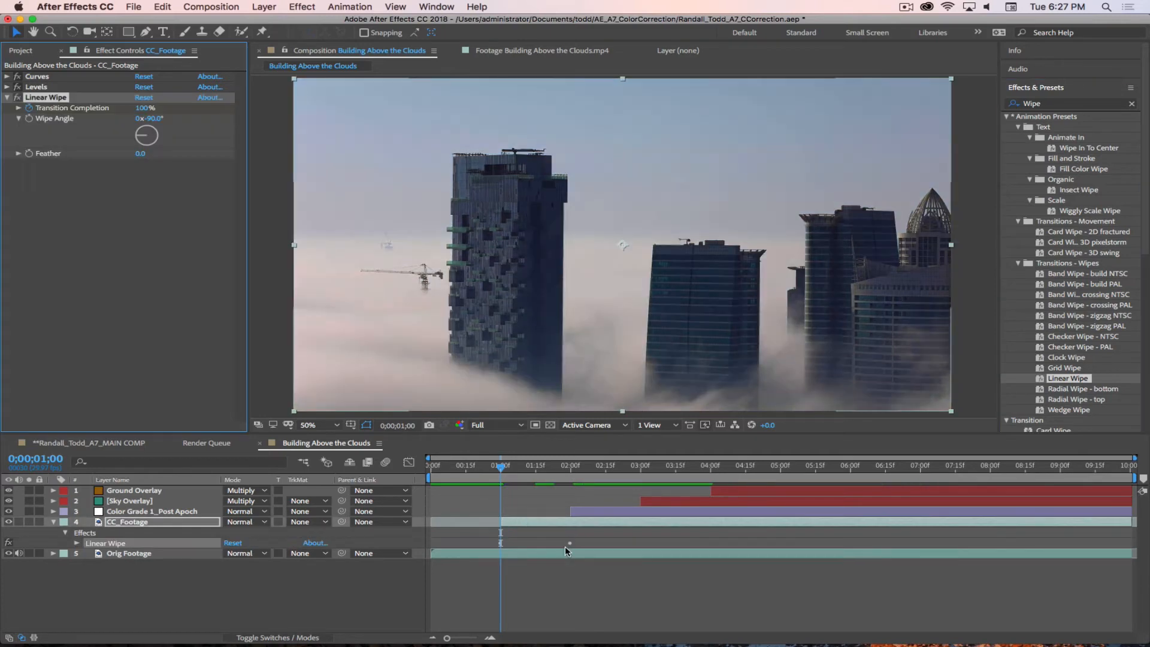
click(538, 525)
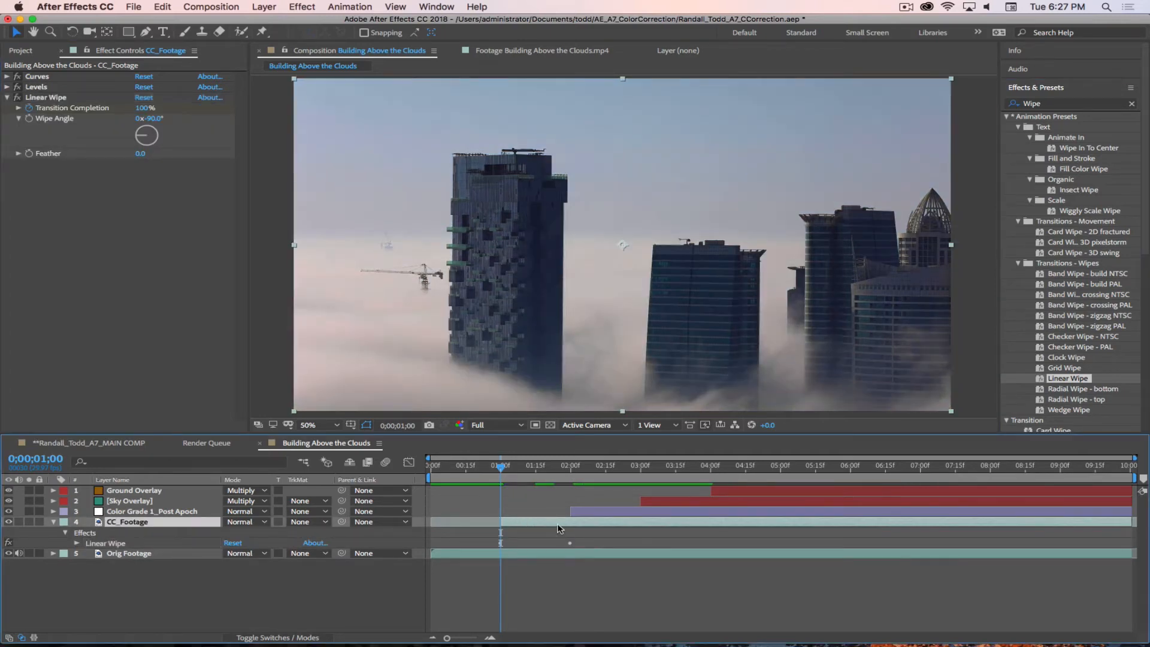
key(u)
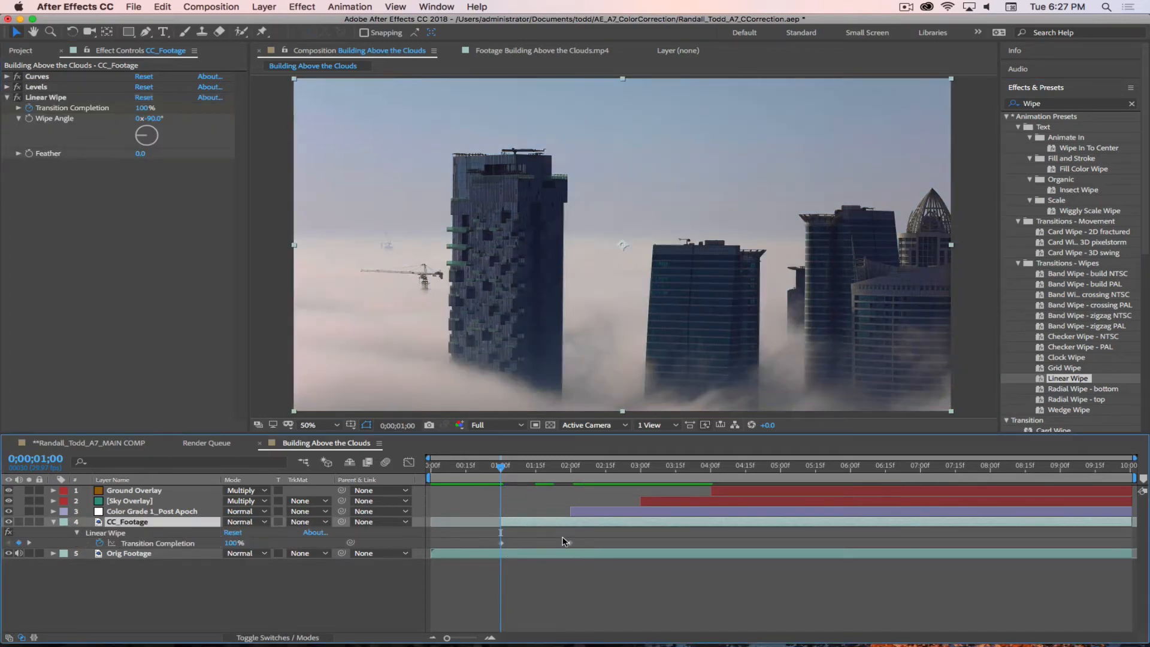
click(537, 474)
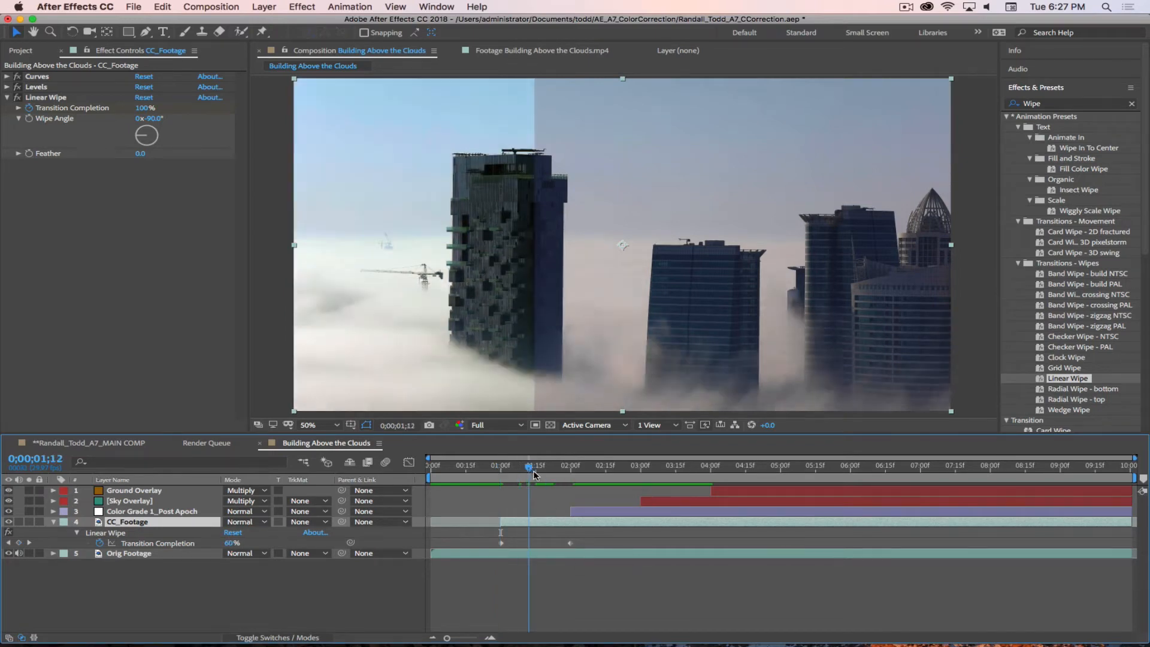
drag(570, 542, 534, 549)
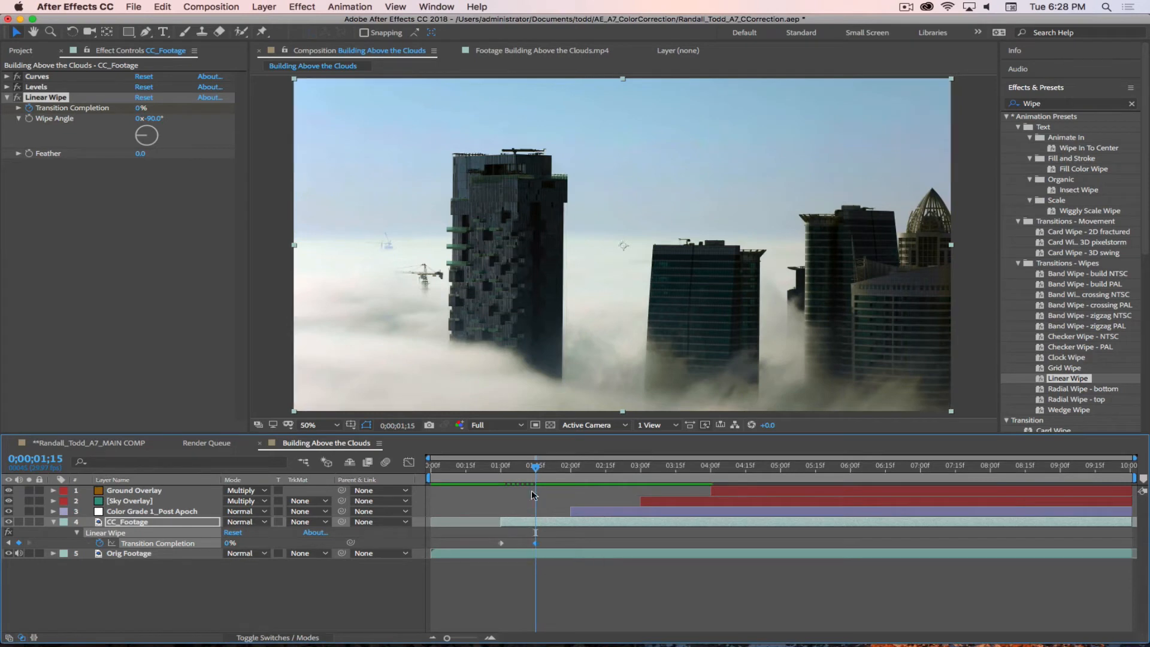
Step: End the work area at 0;00;02;10 and preview the CC_Footage wipe
drag(534, 468, 594, 473)
key(n)
key(space)
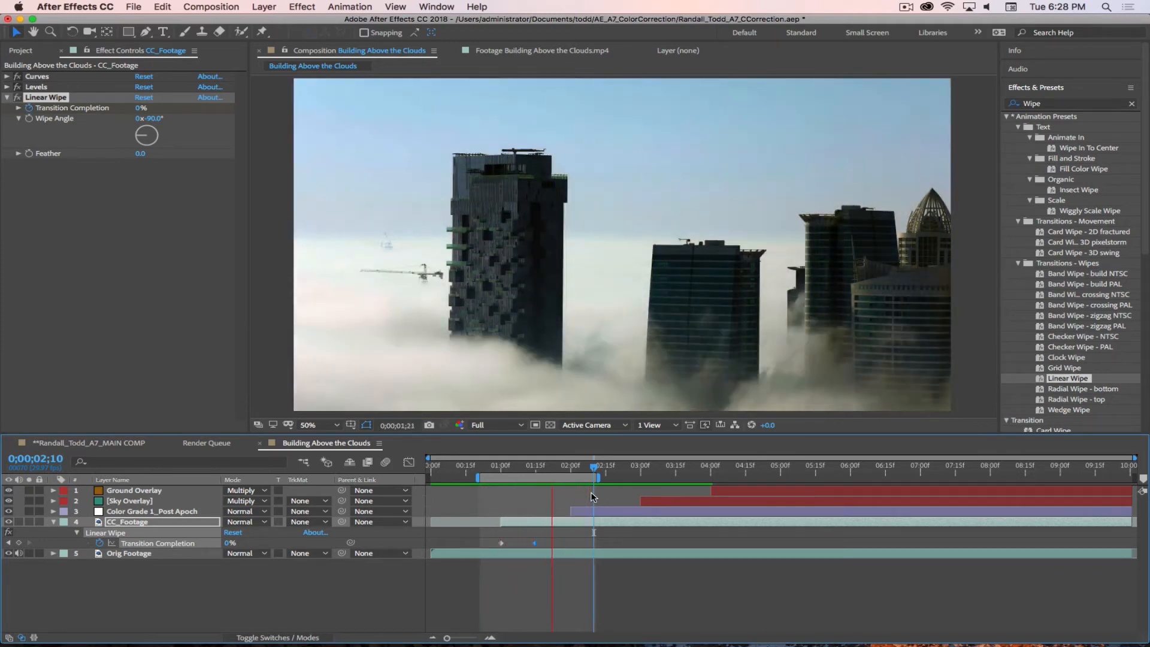
click(906, 6)
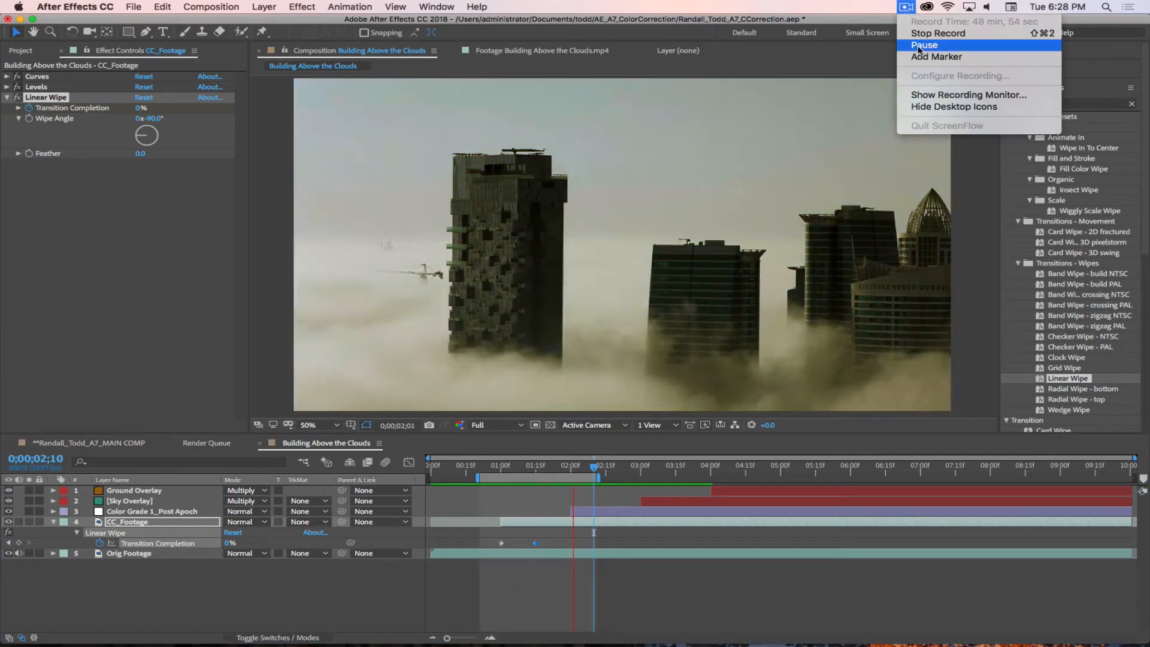
click(922, 45)
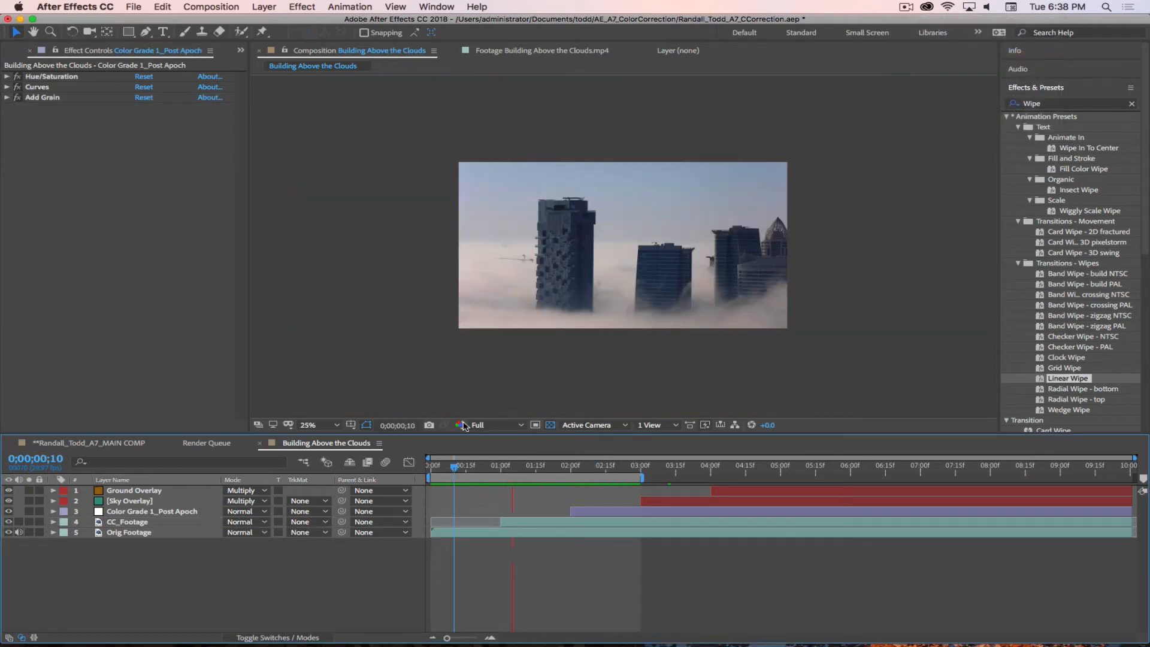
Step: Preview the wipes, then scrub through the Color Grade 1_Post Apoch reveal and show that layer's Mask Path keyframes
key(space)
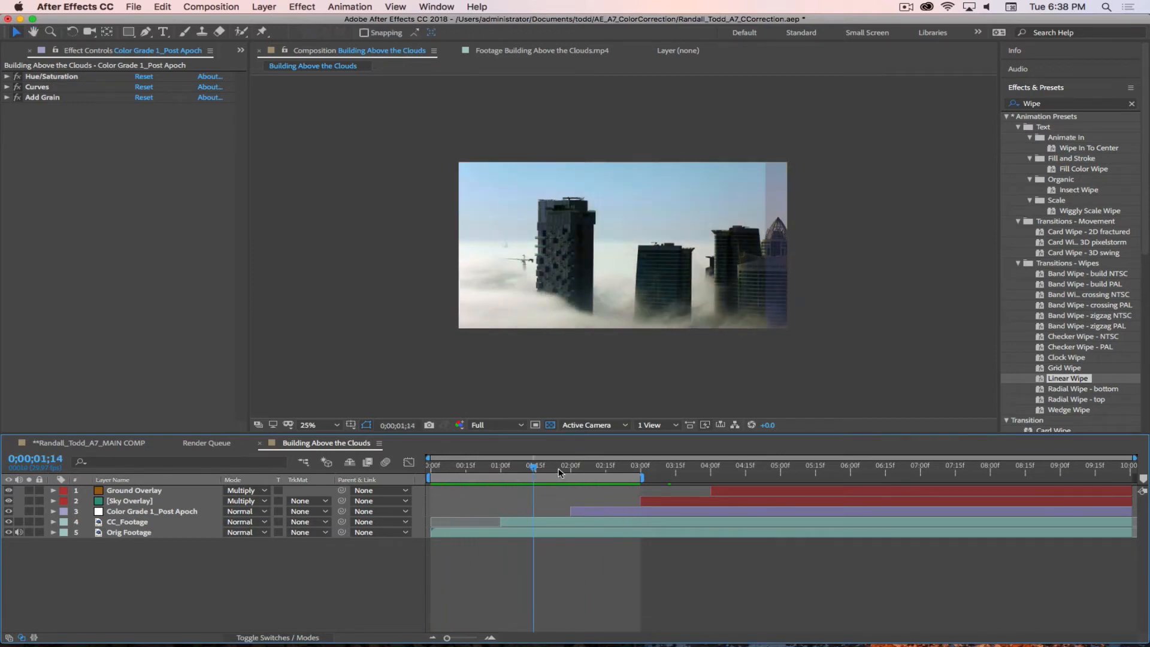
key(space)
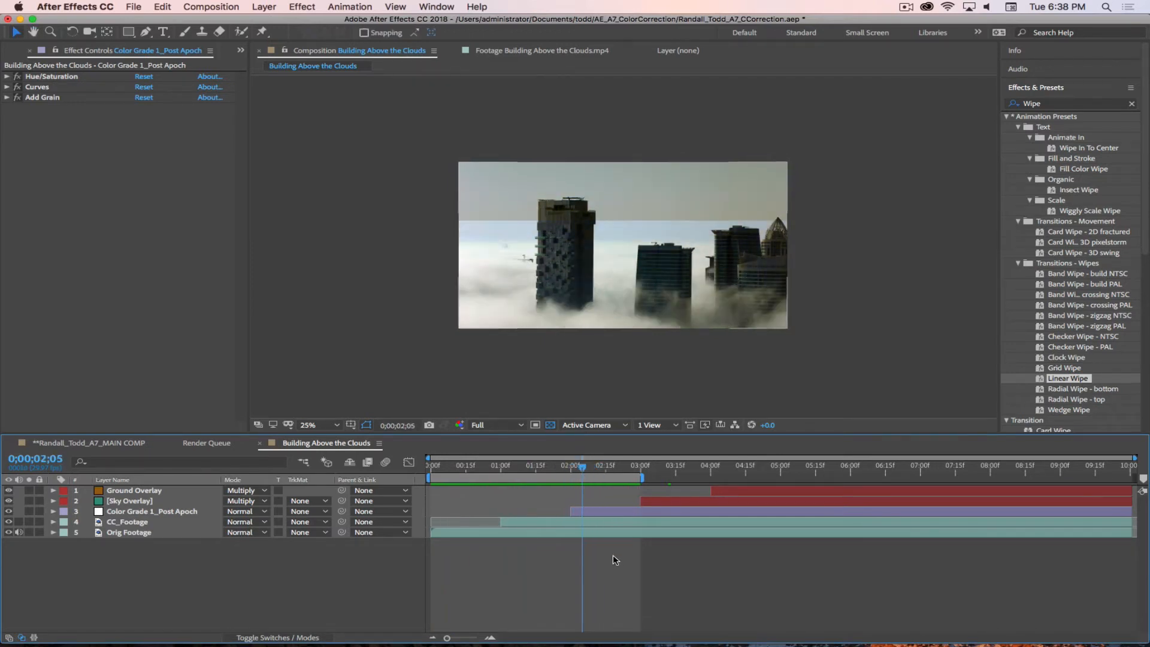
click(605, 511)
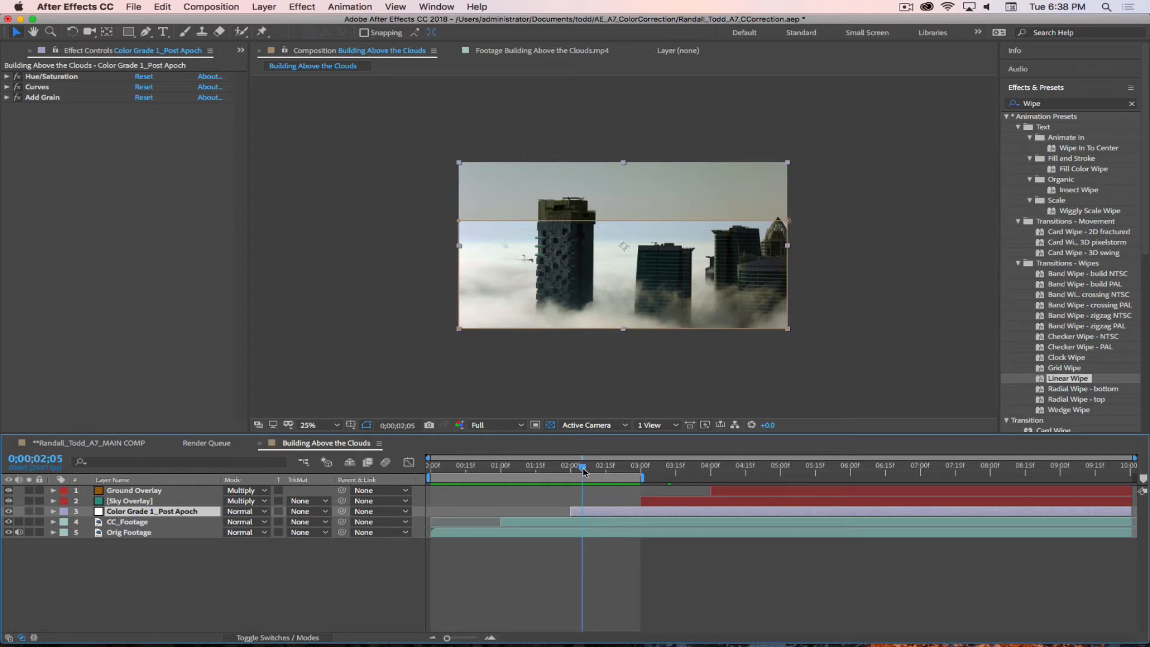
drag(585, 471, 610, 486)
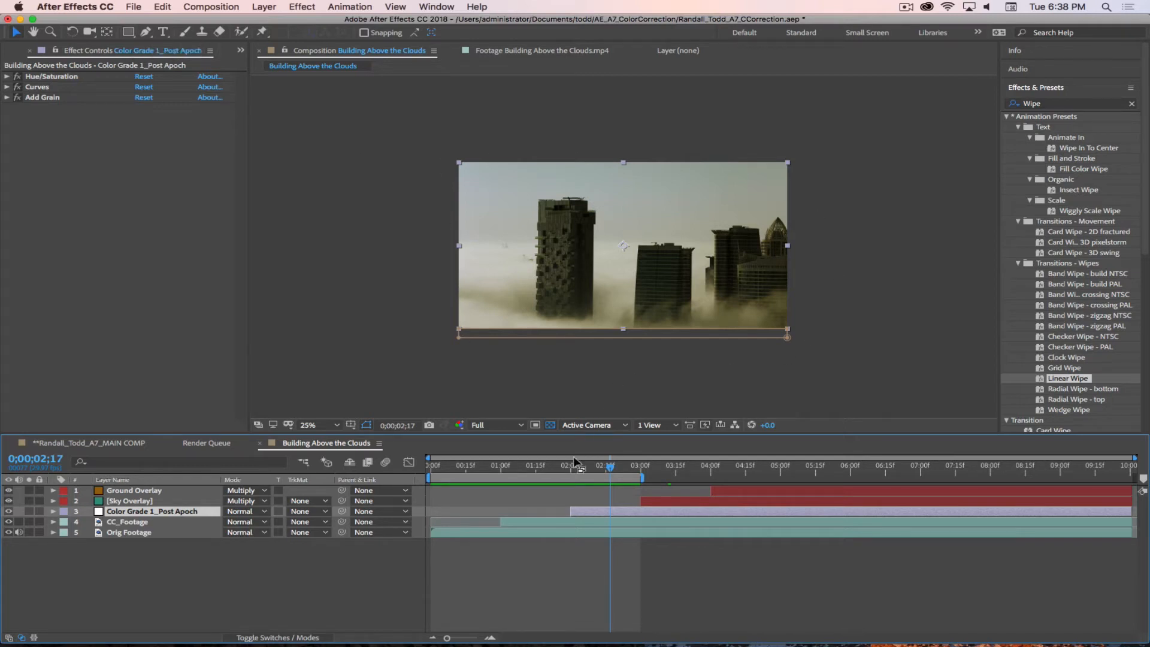
key(m)
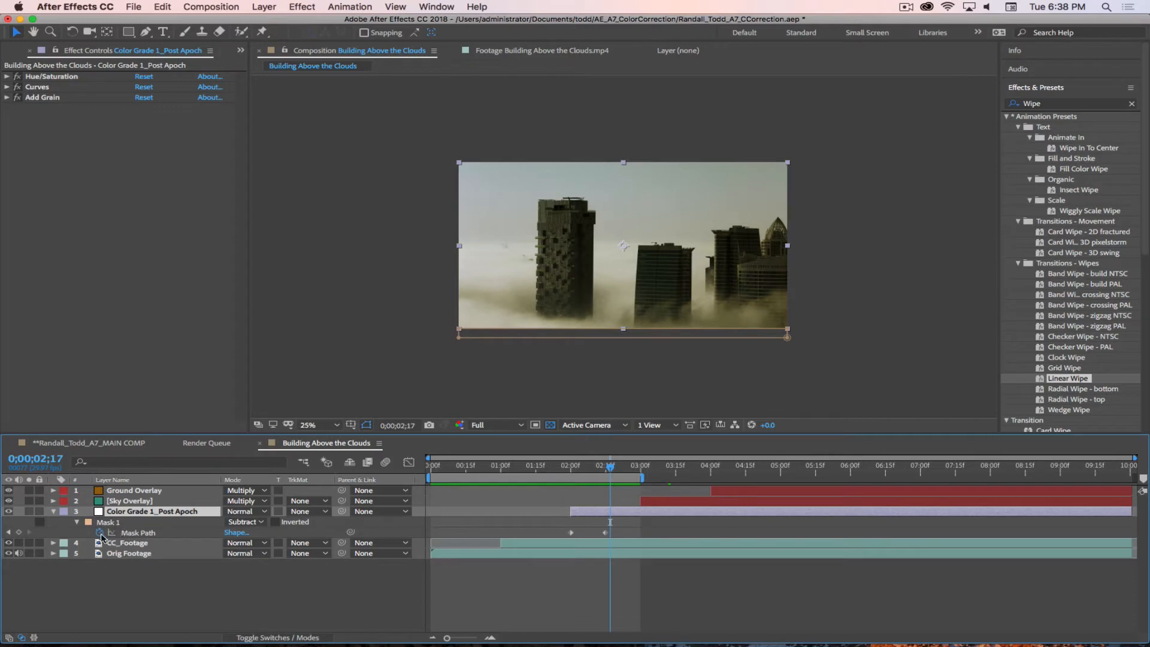
Step: Change the colour of Mask 1 on Color Grade 1_Post Apoch to bright red at 0;00;02;00
drag(610, 466, 571, 470)
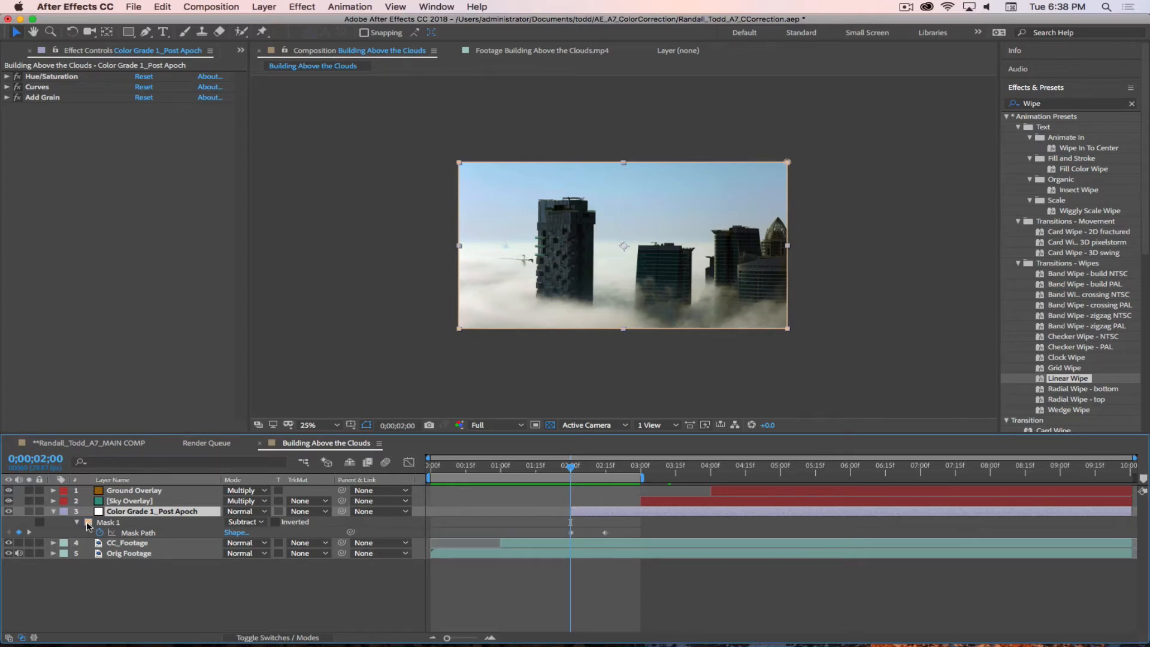
click(87, 523)
drag(773, 346, 781, 287)
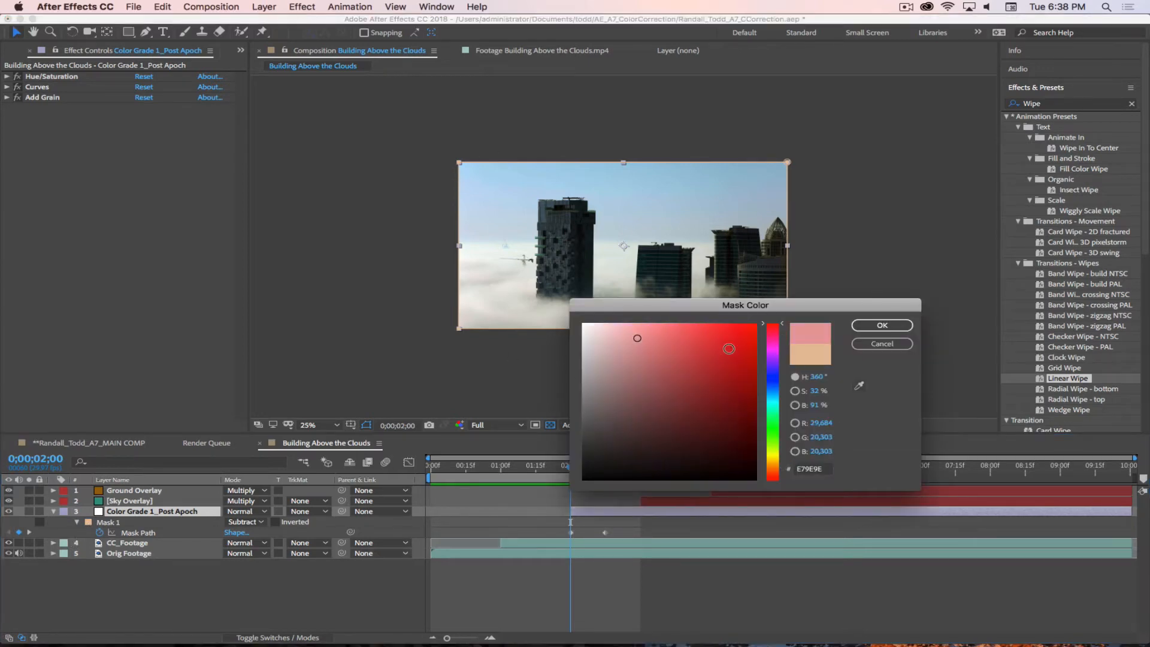
drag(730, 349, 811, 290)
click(860, 325)
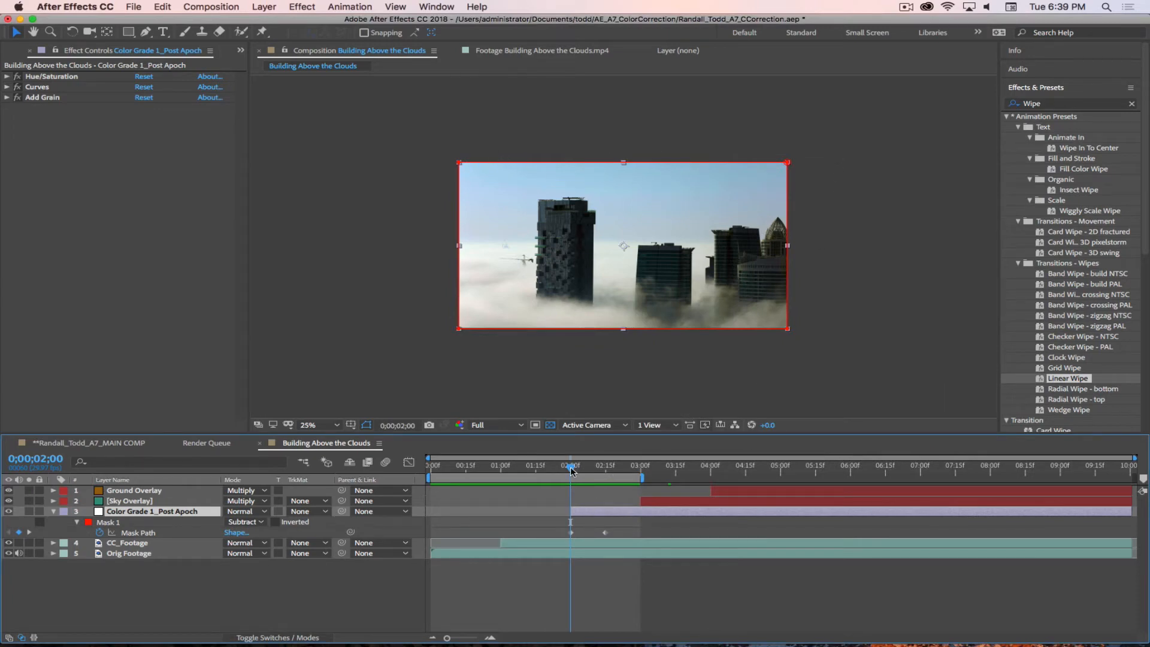
Step: Scrub the Color Grade 1_Post Apoch mask animation to 0;00;02;15 and preview the composition from the start
drag(571, 470, 606, 470)
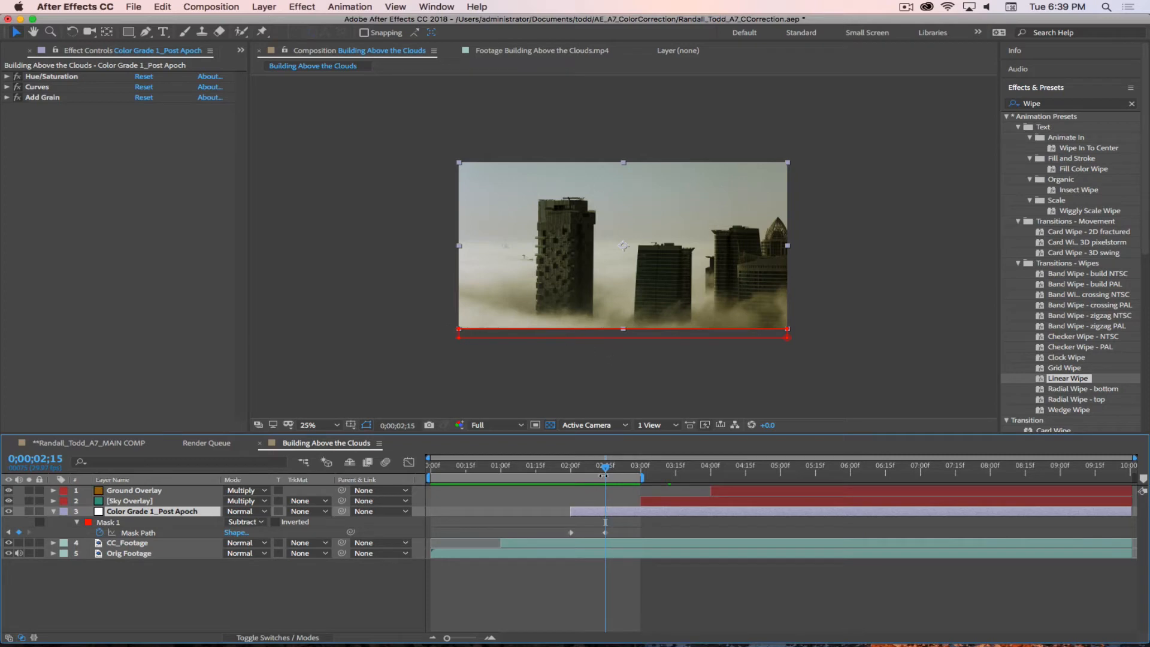
drag(603, 471, 378, 460)
key(space)
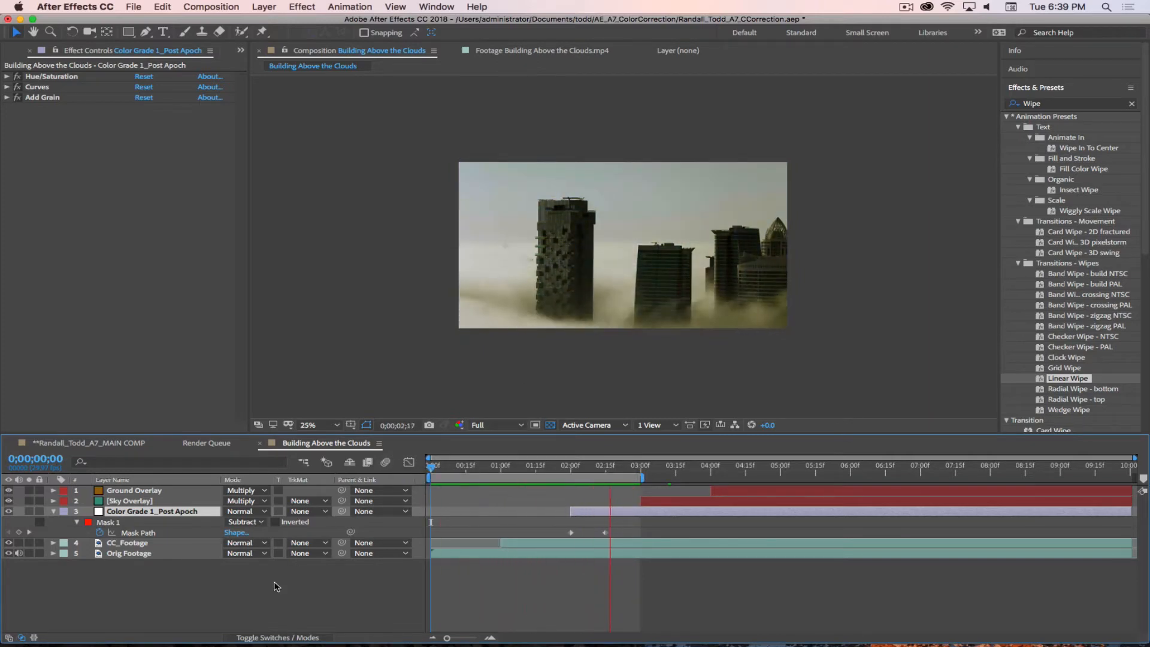
key(space)
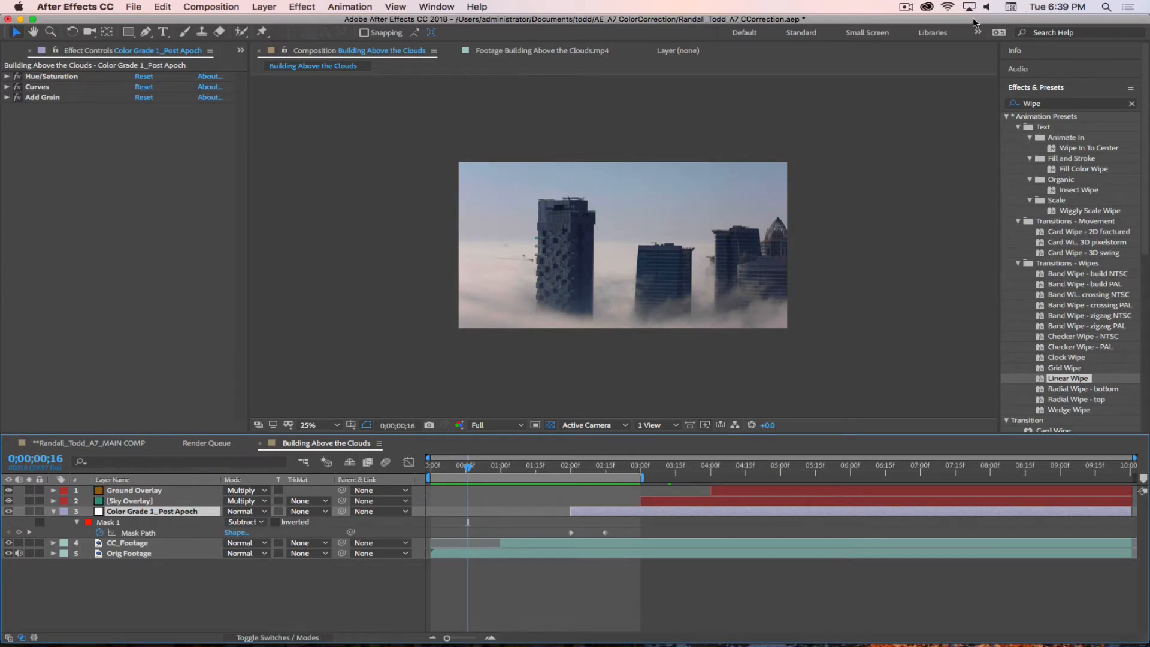
click(906, 8)
click(911, 46)
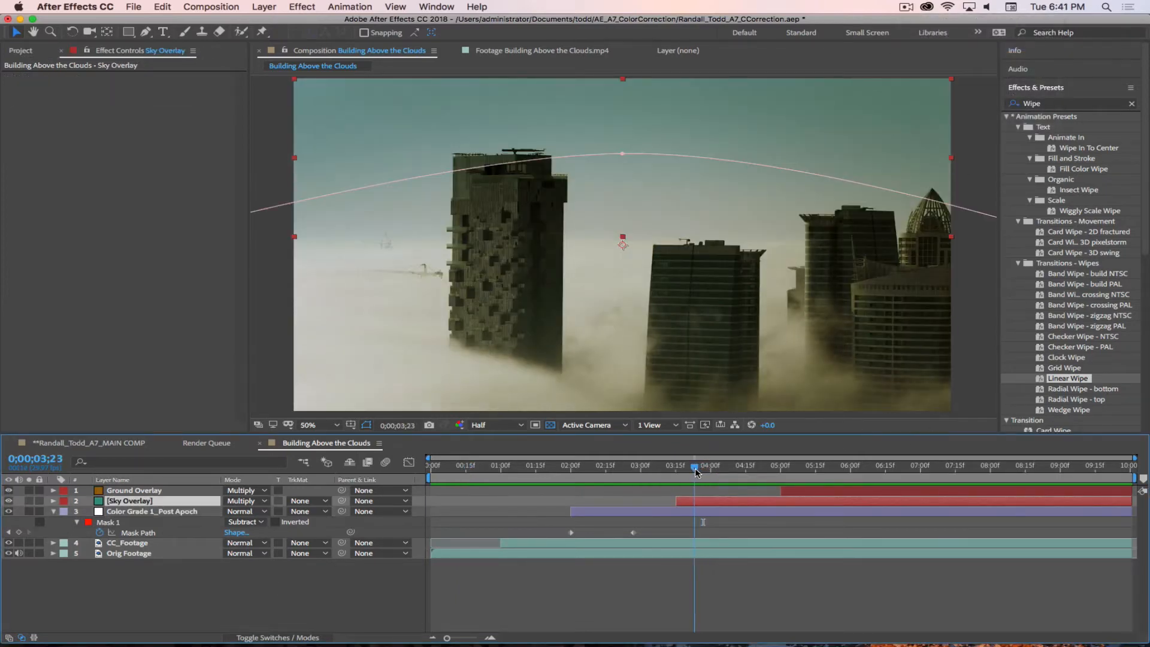
Step: Draw a rectangular mask around the whole frame on Sky Overlay at 0;00;03;15 and set its mode to Subtract
drag(695, 469, 677, 469)
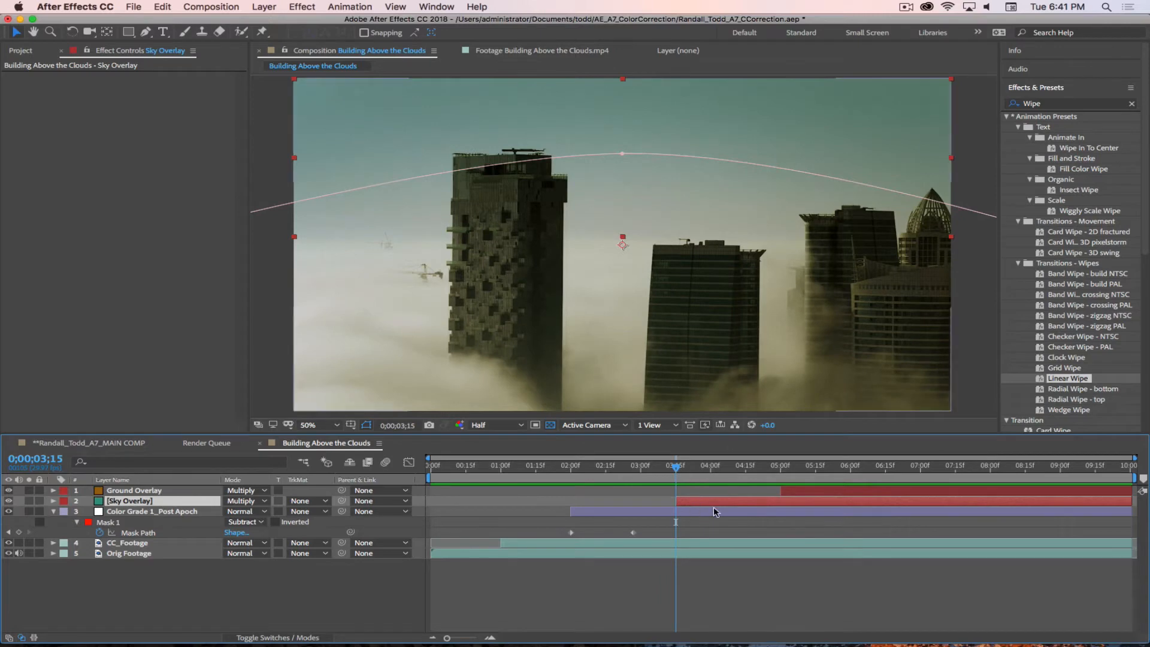
key(comma)
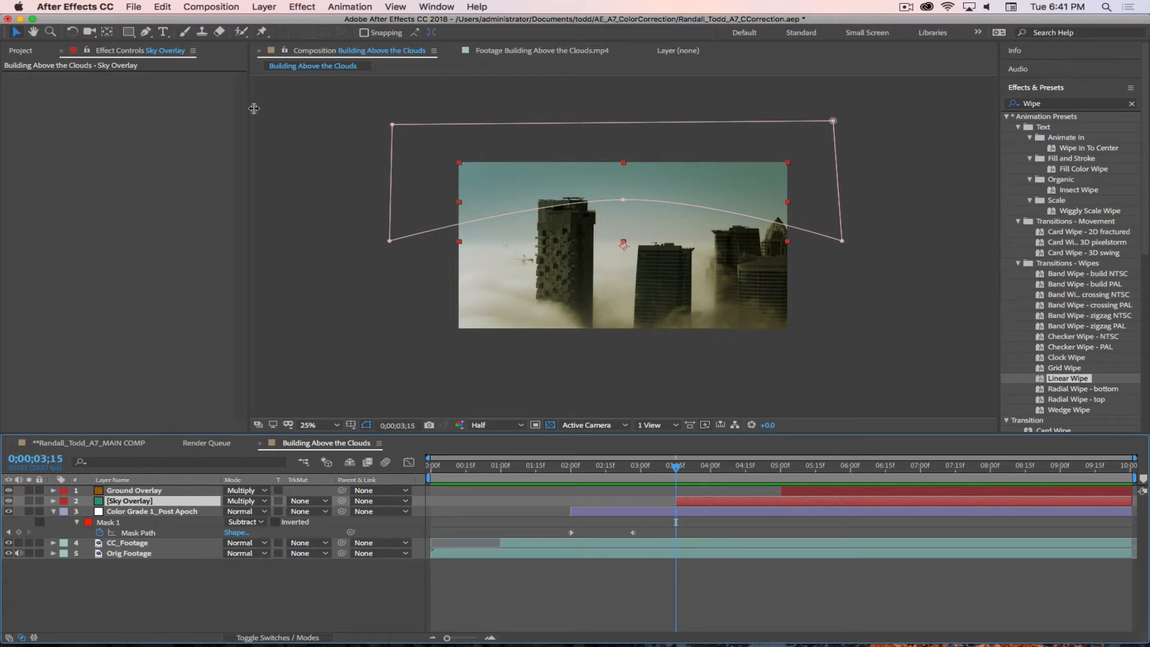
click(128, 32)
drag(439, 153, 806, 342)
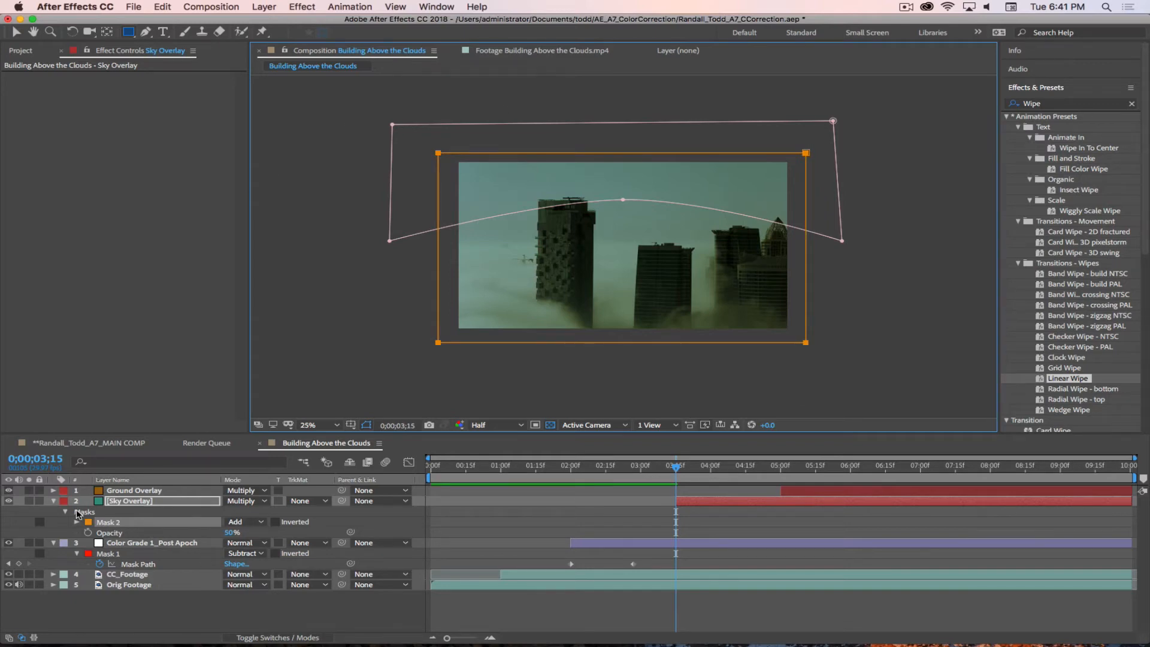
click(250, 523)
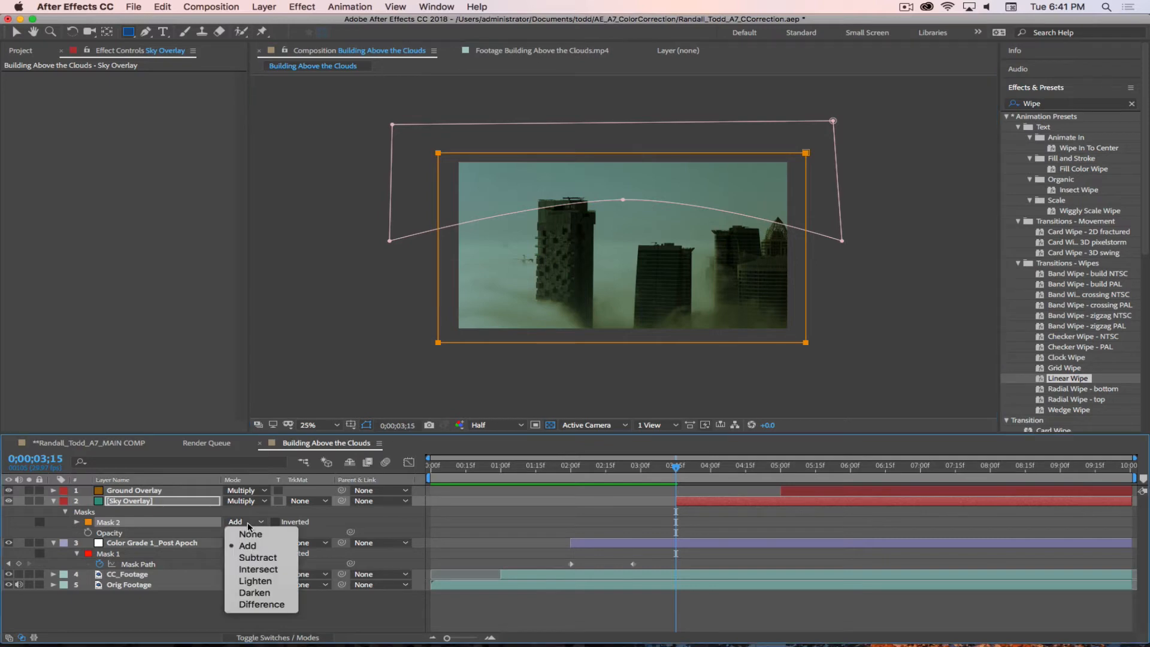
click(258, 559)
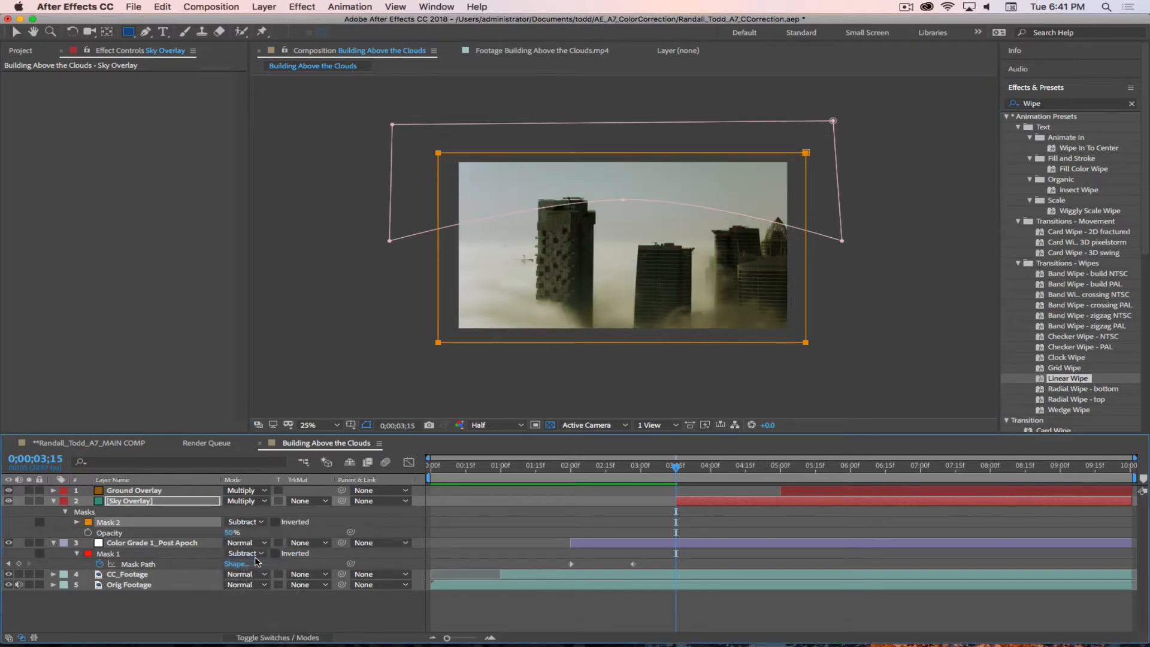
Step: Keyframe the Mask 2 path on Sky Overlay from 0;00;03;15 to 0;00;04;00, collapsing its left edge onto the right edge
click(76, 523)
click(99, 534)
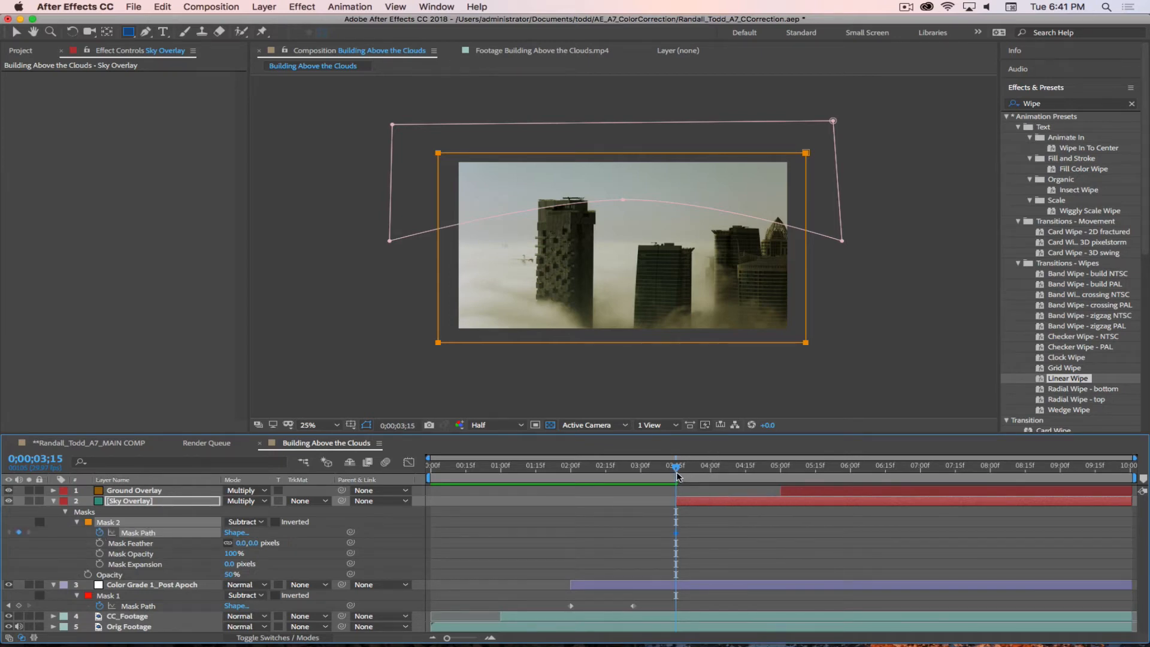
drag(678, 471, 712, 480)
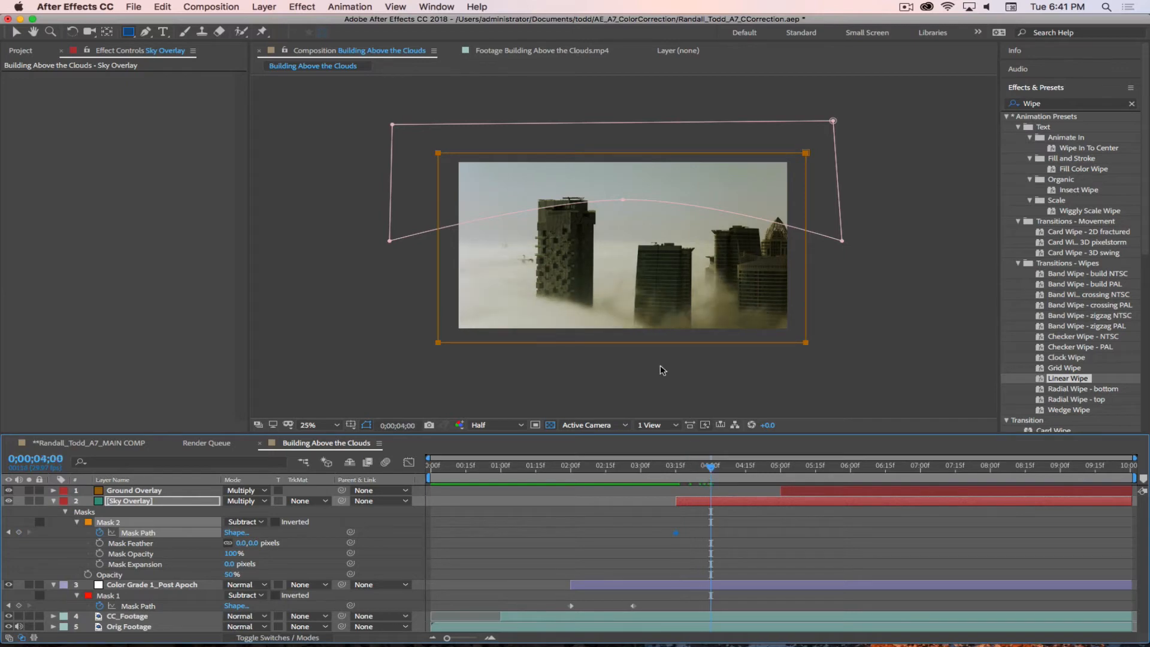
key(v)
drag(422, 145, 449, 372)
drag(435, 275, 806, 270)
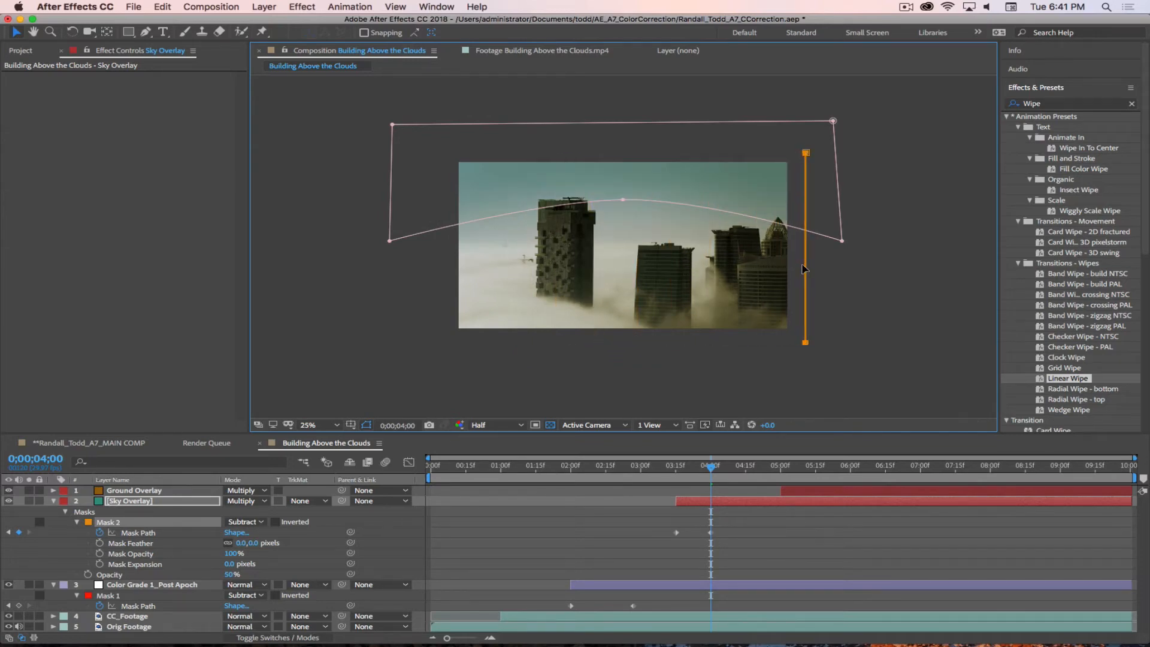
Step: Apply Easy Ease In to the ending Mask Path keyframes of Sky Overlay and Color Grade 1_Post Apoch
mouse_move(711, 469)
mouse_down()
mouse_move(665, 472)
mouse_move(725, 475)
mouse_move(642, 472)
mouse_move(713, 469)
mouse_up()
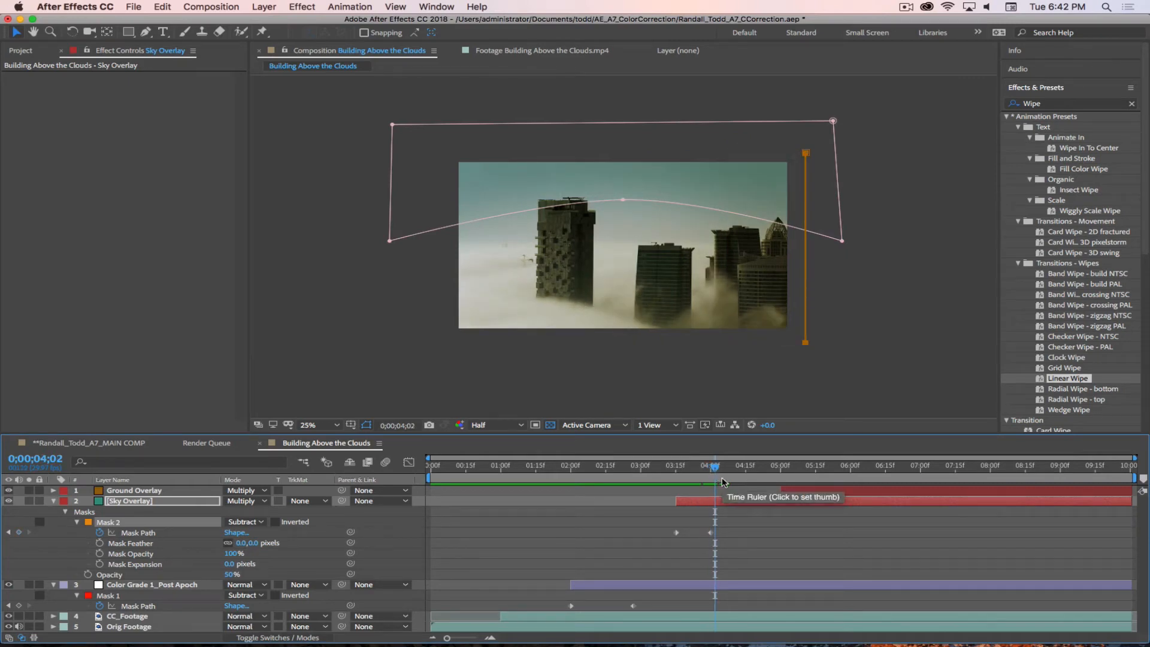
right_click(710, 533)
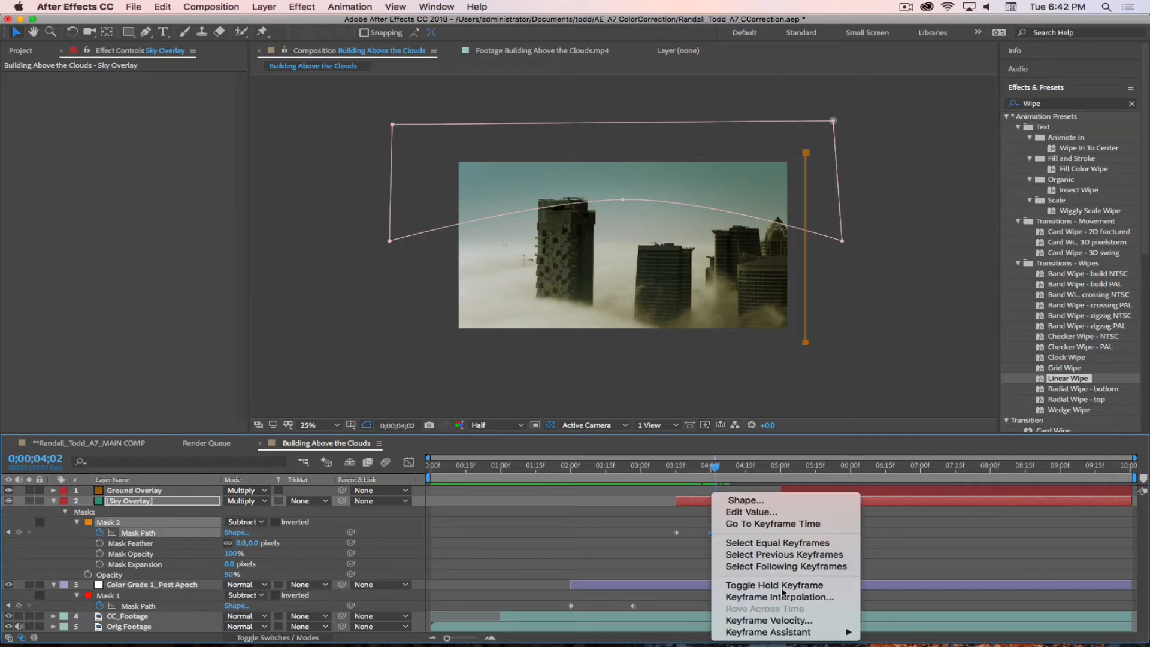
mouse_move(782, 632)
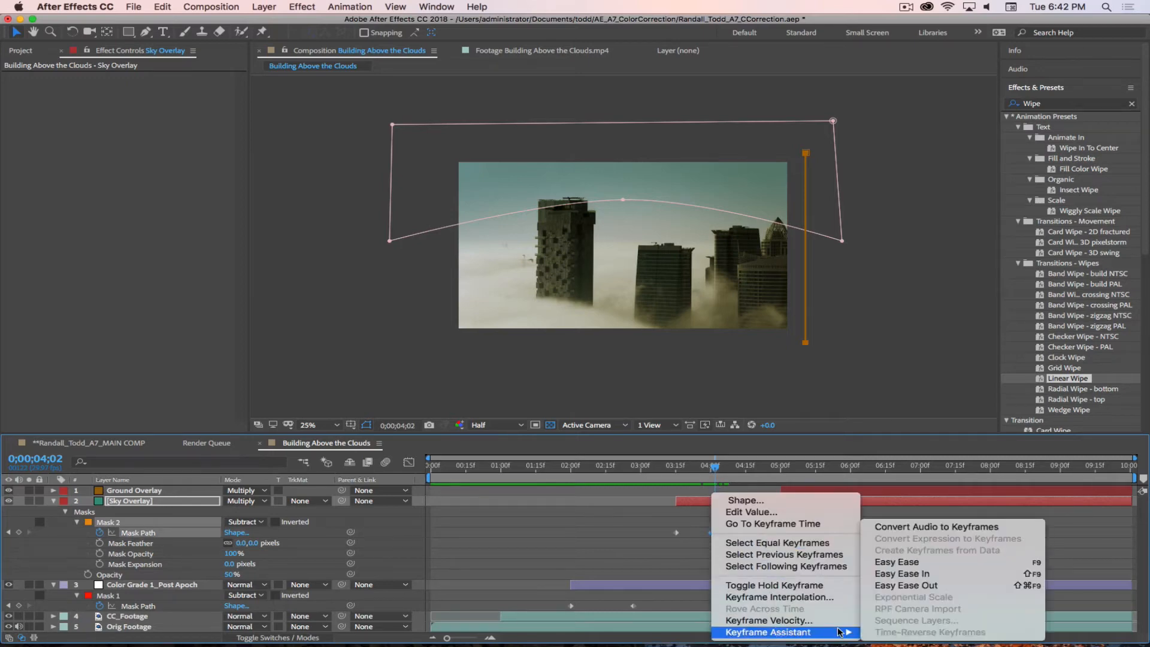
click(904, 576)
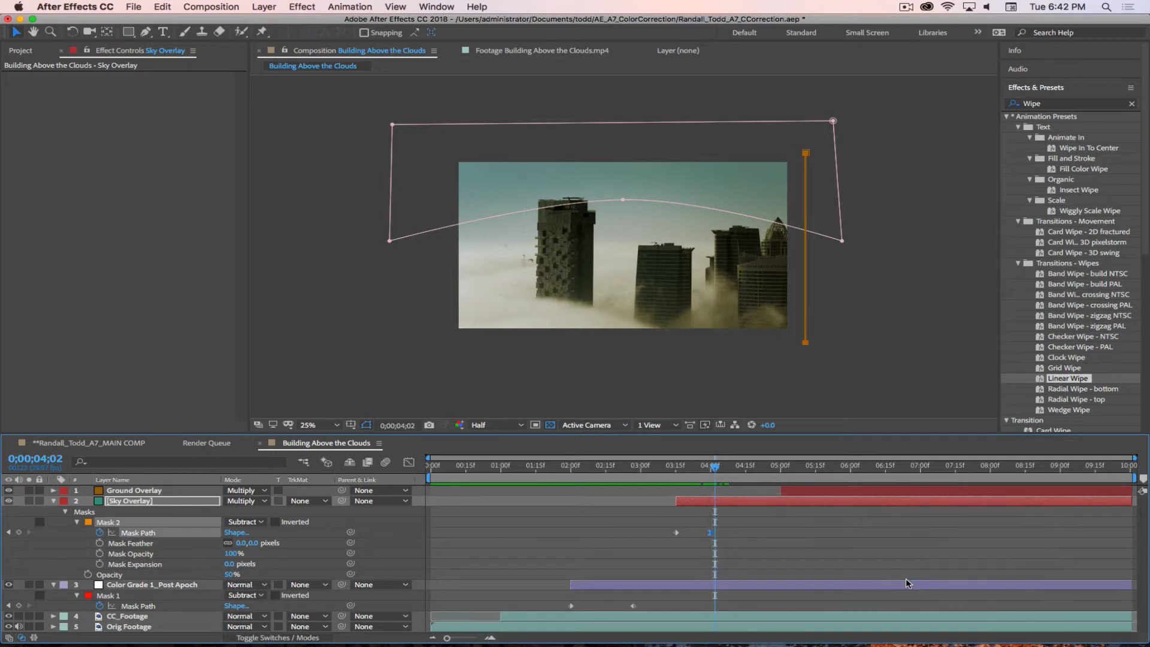
right_click(634, 607)
mouse_move(725, 633)
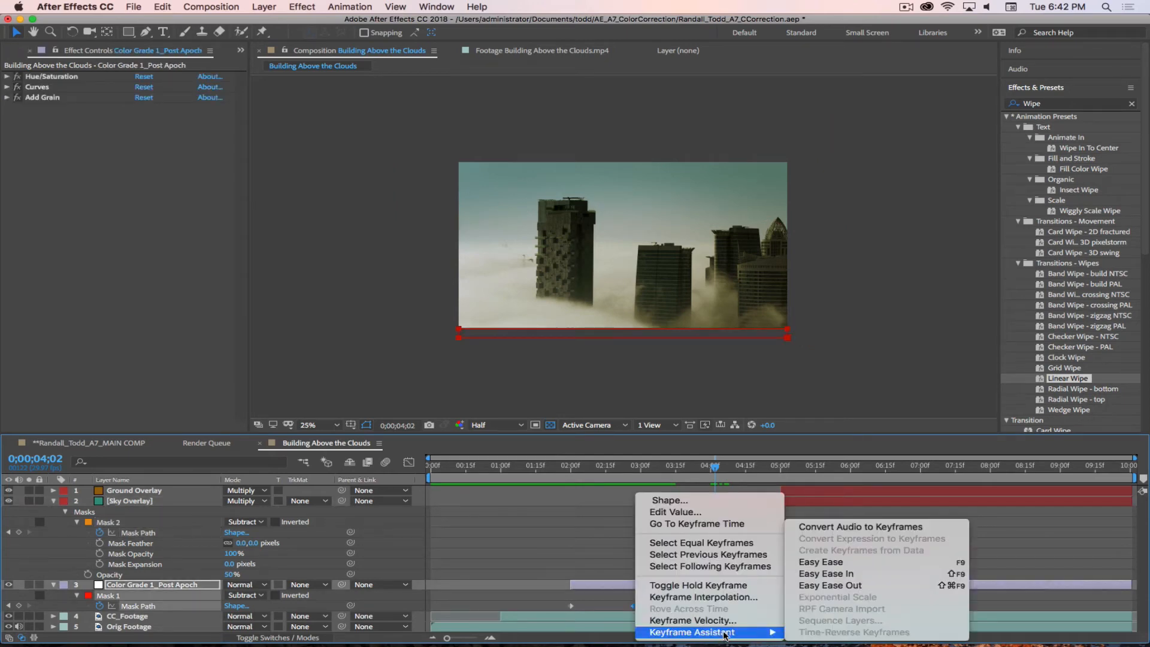
click(830, 573)
Step: Preview the staggered reveals with the work area ending at 0;00;05;01, then restore the full-length work area
drag(716, 468, 784, 473)
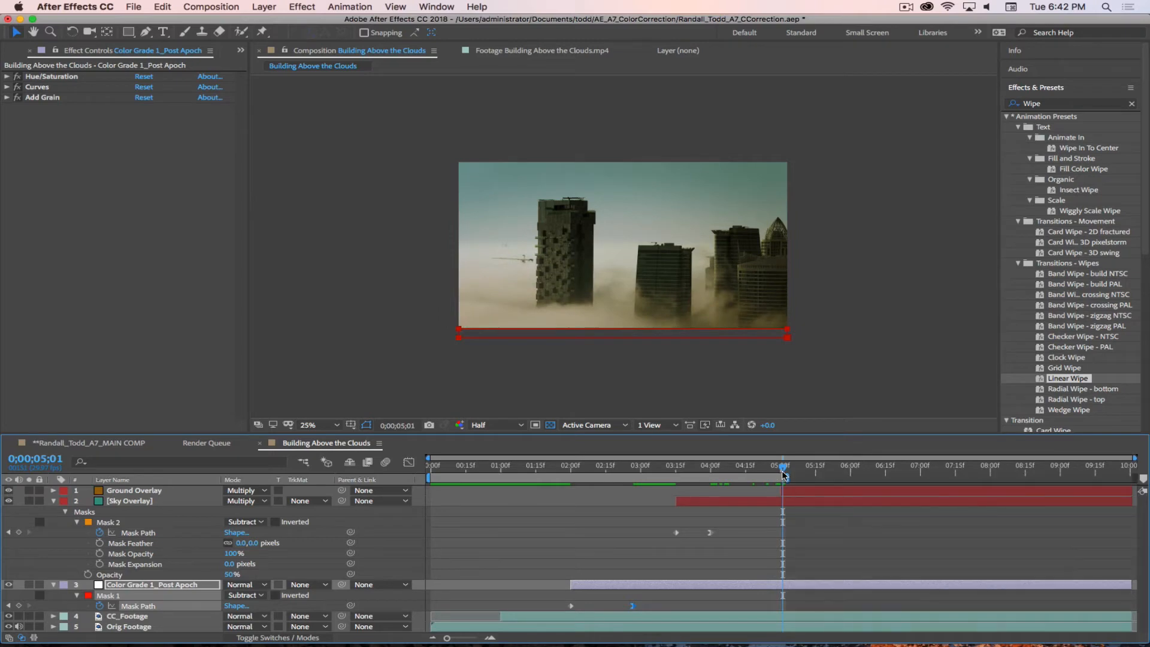
key(space)
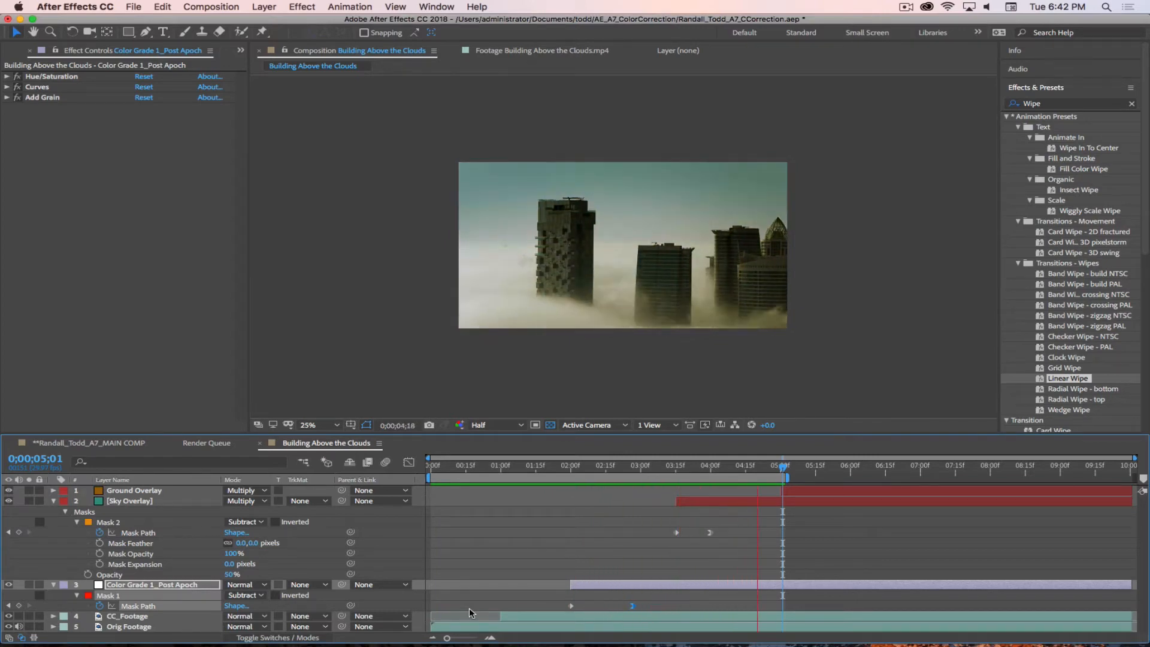
key(space)
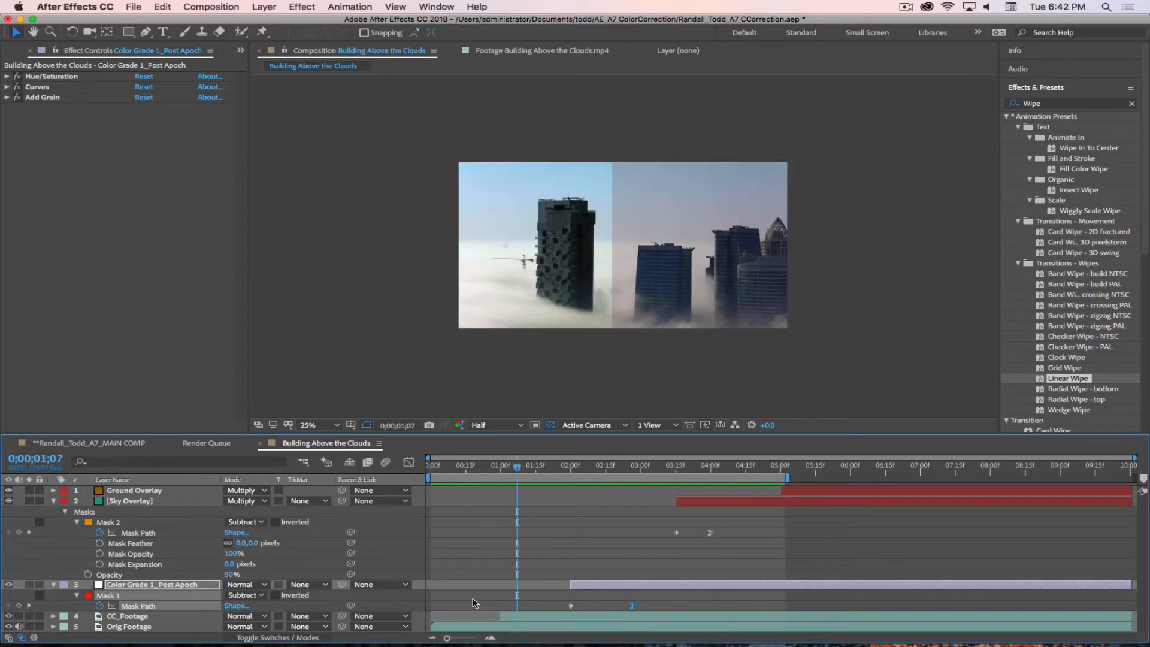
double_click(641, 480)
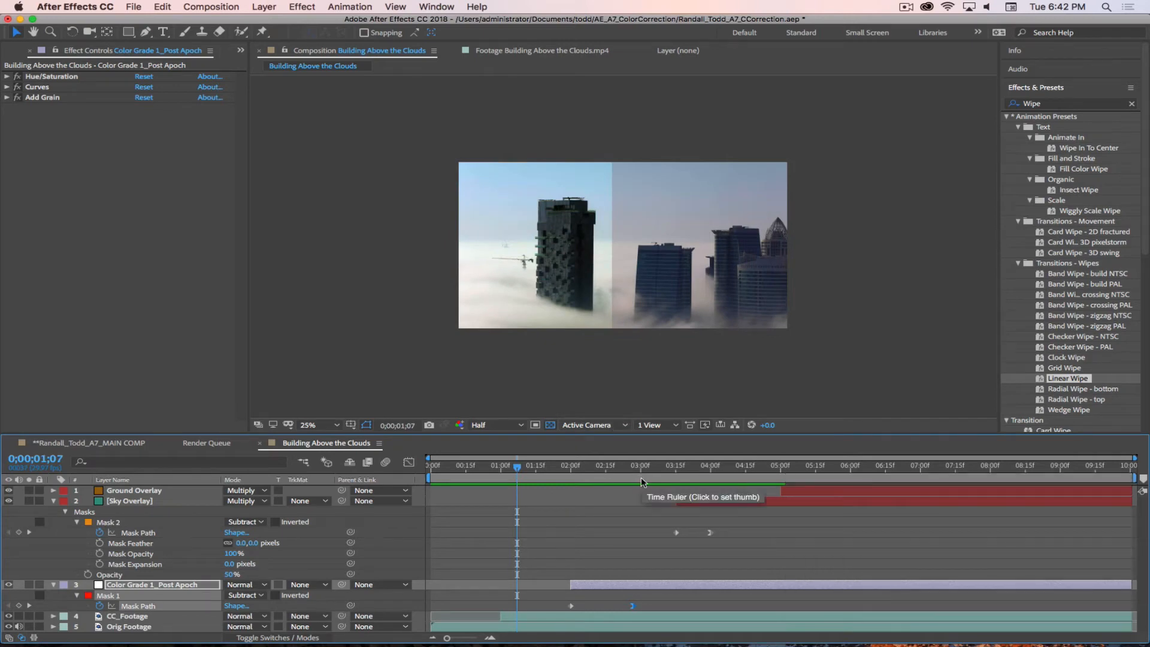
Step: Save the project, collapse the Sky Overlay and Color Grade 1_Post Apoch properties, and scrub to 0;00;07;27
key(super+s)
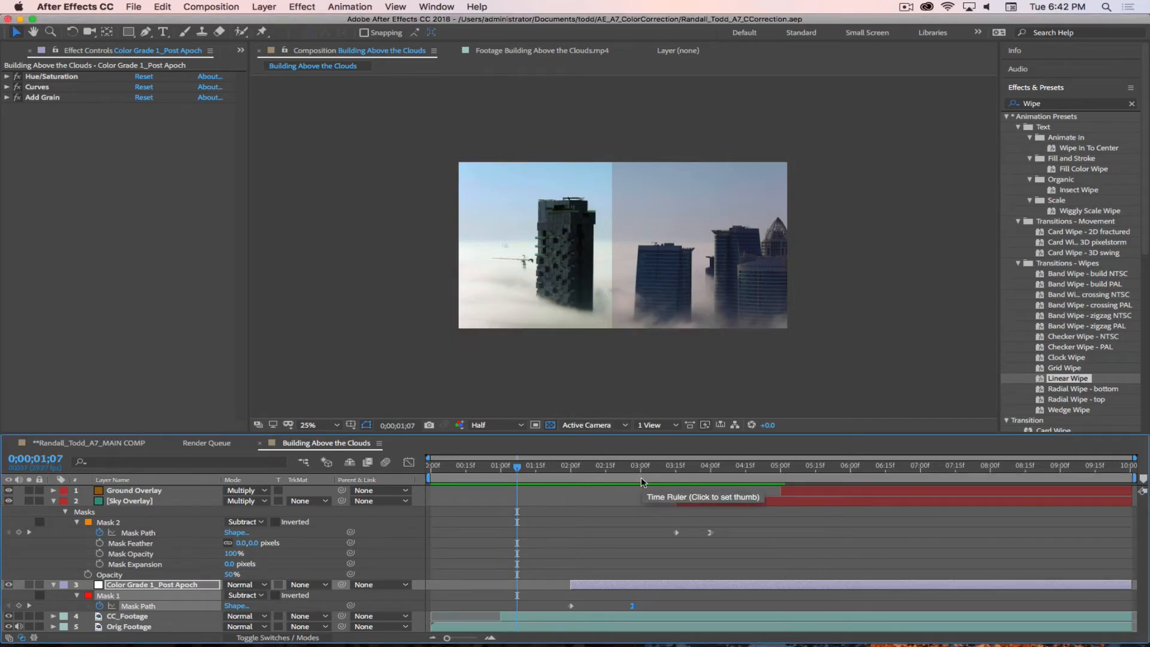
click(54, 502)
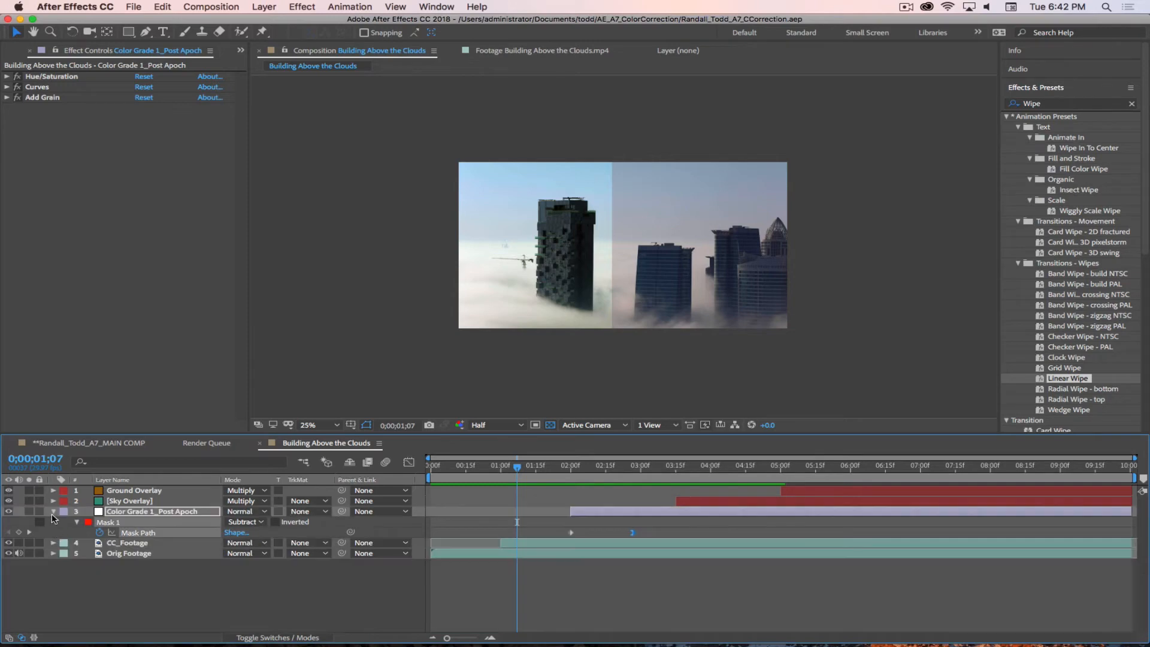
click(53, 512)
click(73, 560)
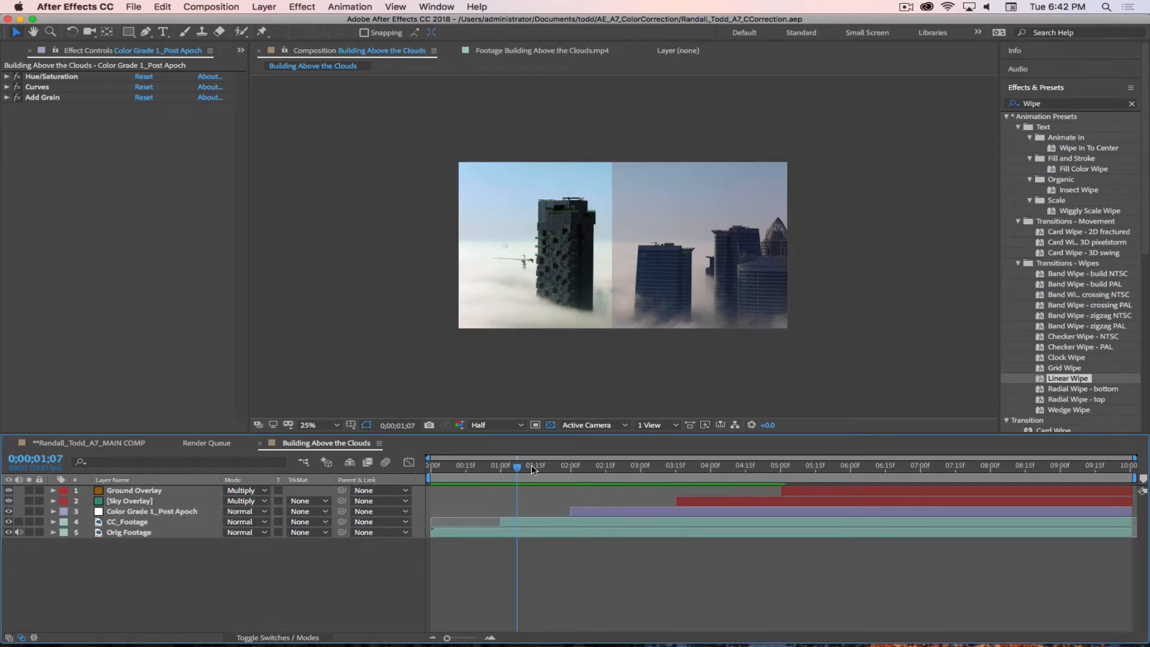
drag(519, 467, 984, 488)
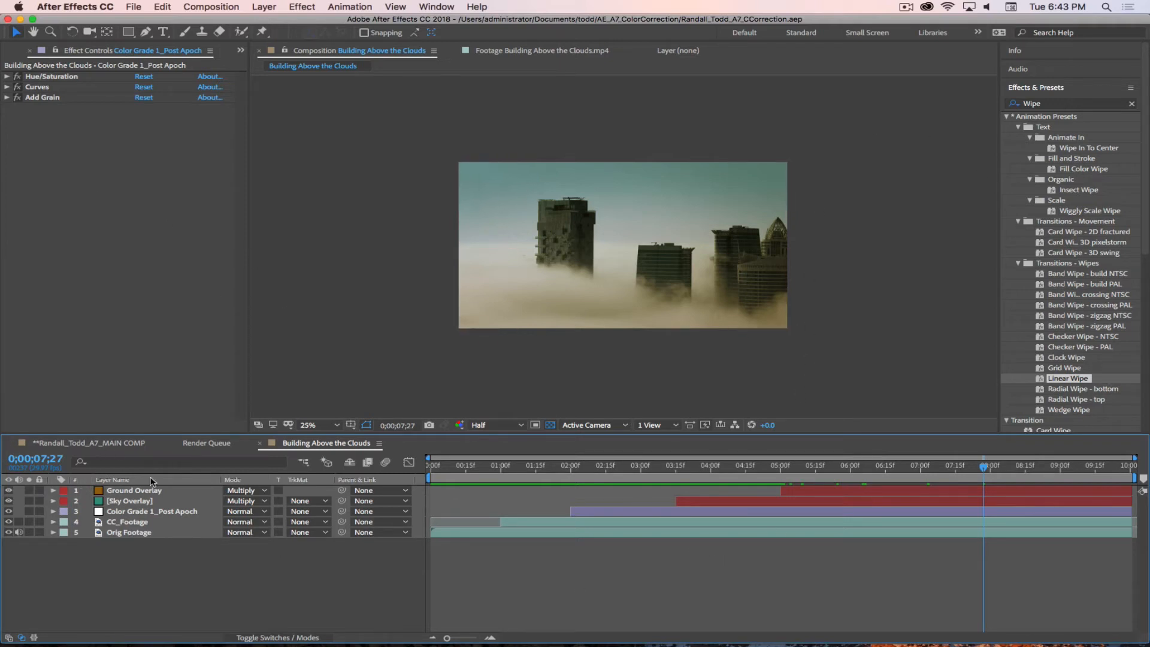
Step: Rename the Building Above the Clouds comp to Shot 1_Building Above the Clouds and move it into the *COMPS folder
click(240, 49)
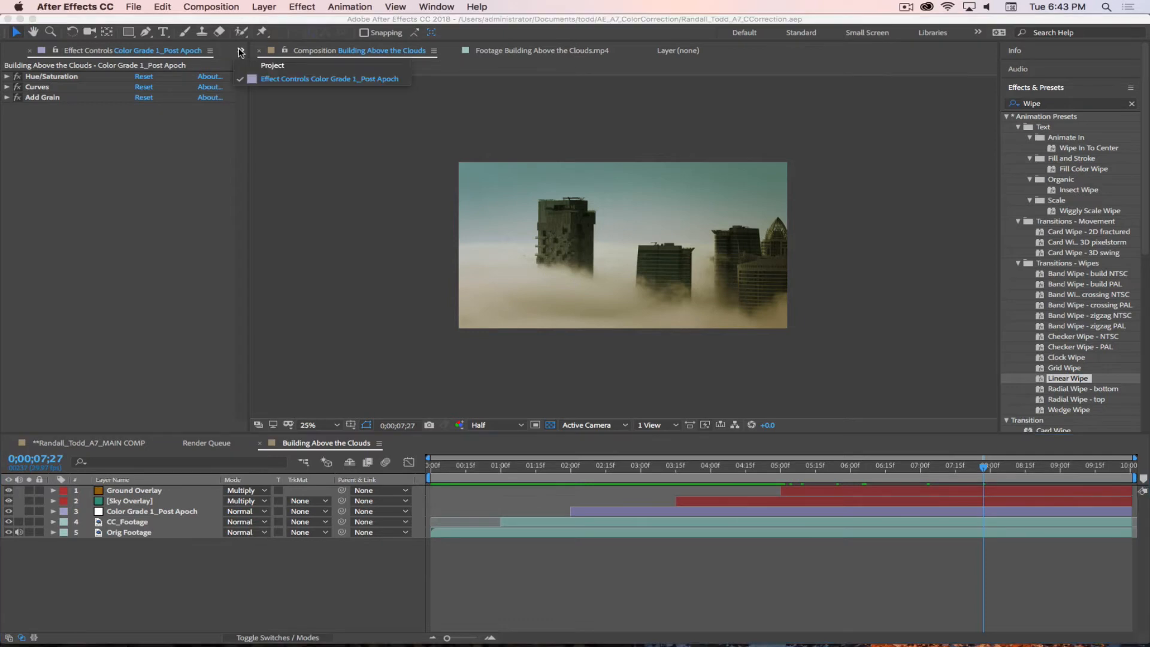
click(267, 67)
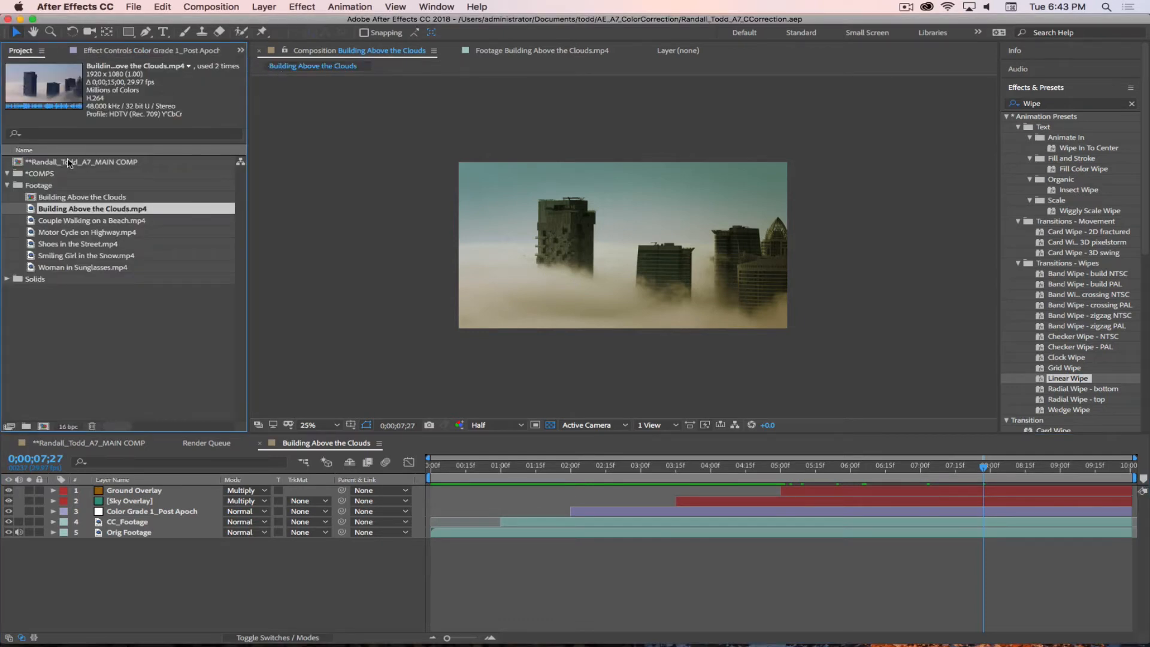
click(90, 197)
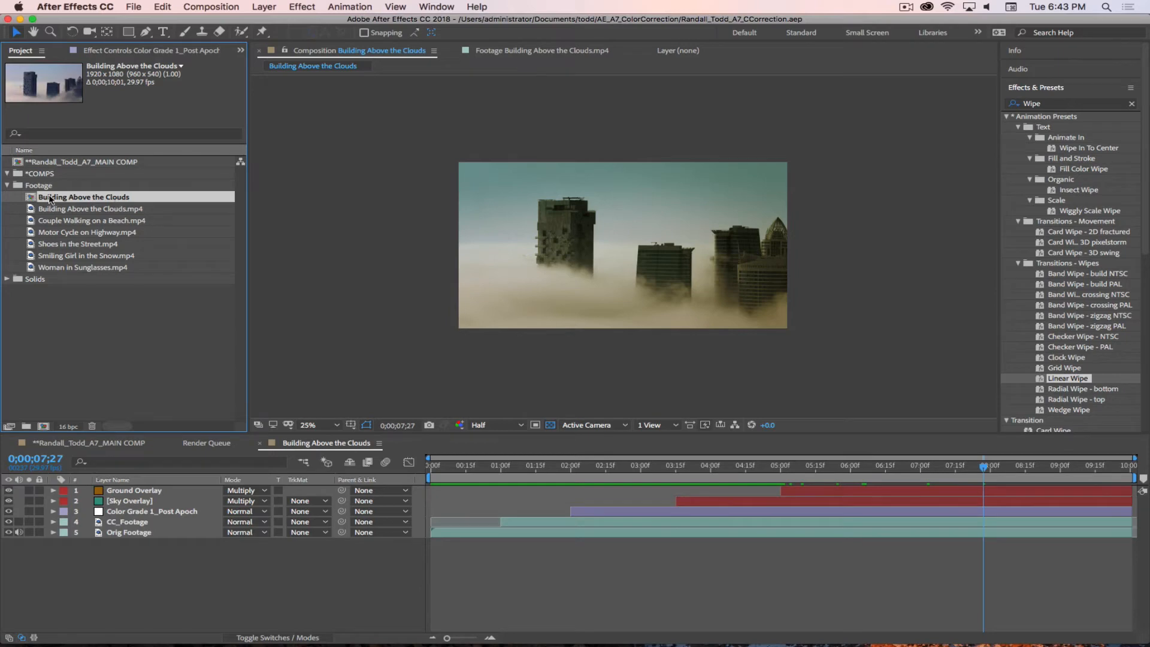
key(Return)
key(Left)
text(Shot 1)
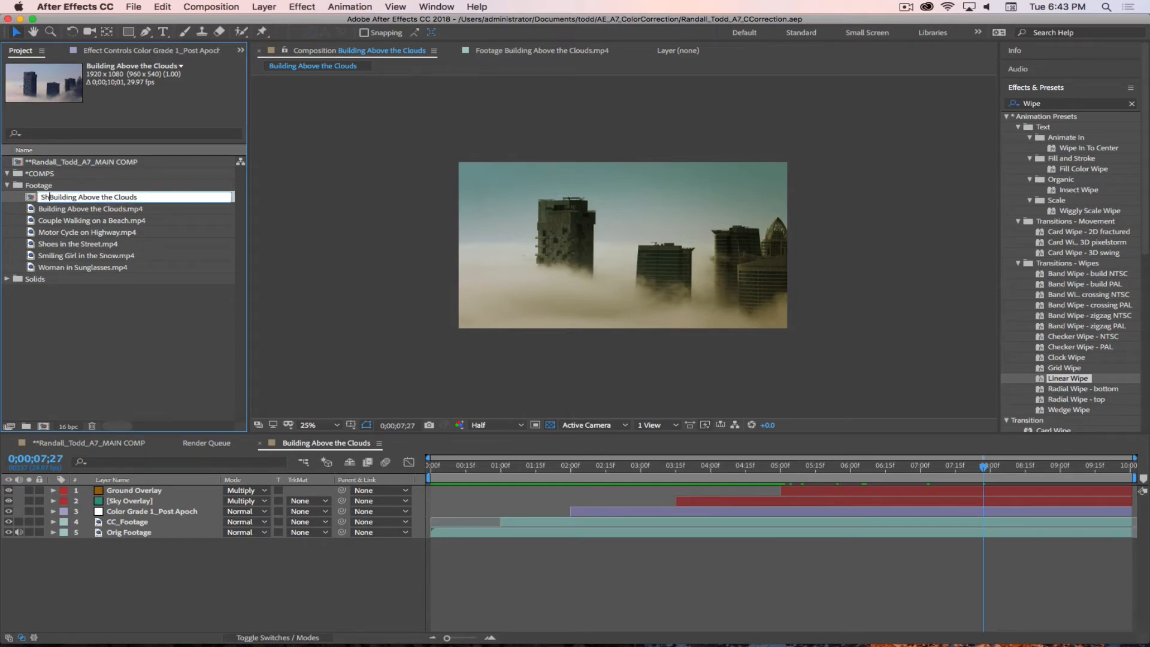
text(_)
key(Return)
click(143, 312)
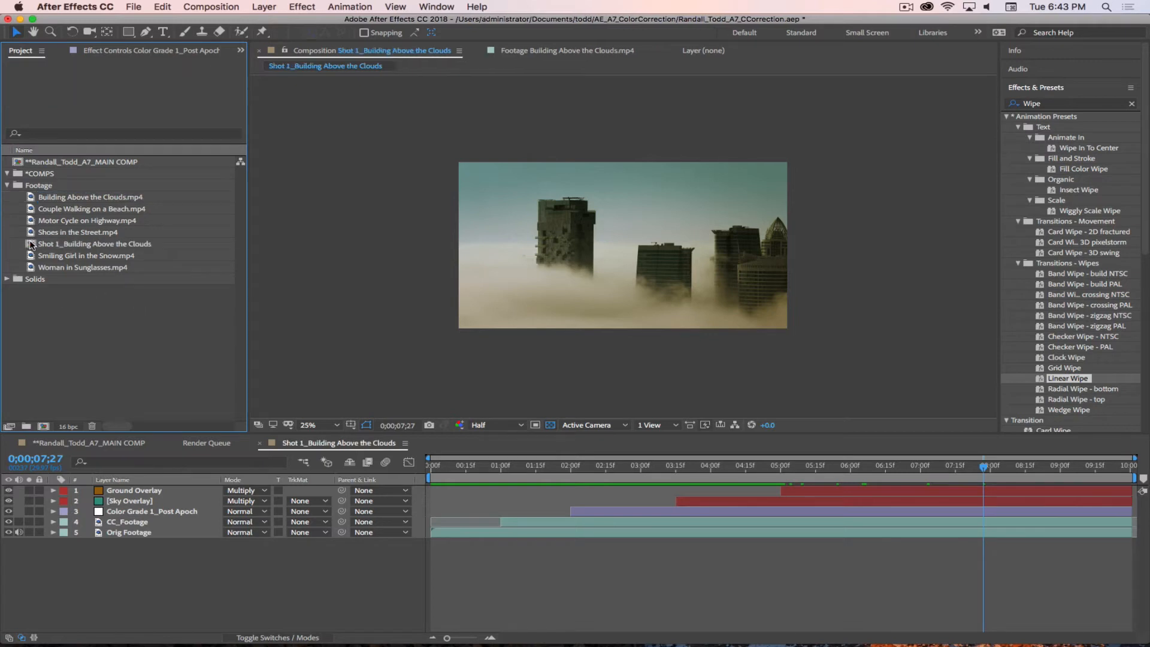
drag(30, 244, 58, 186)
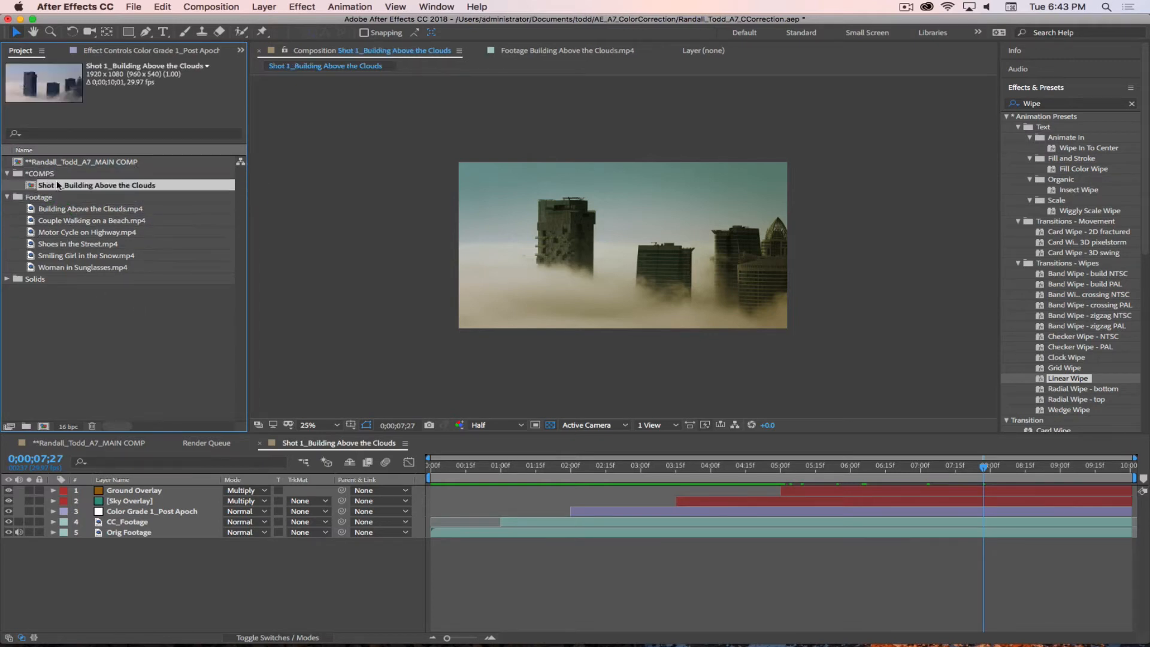
click(7, 197)
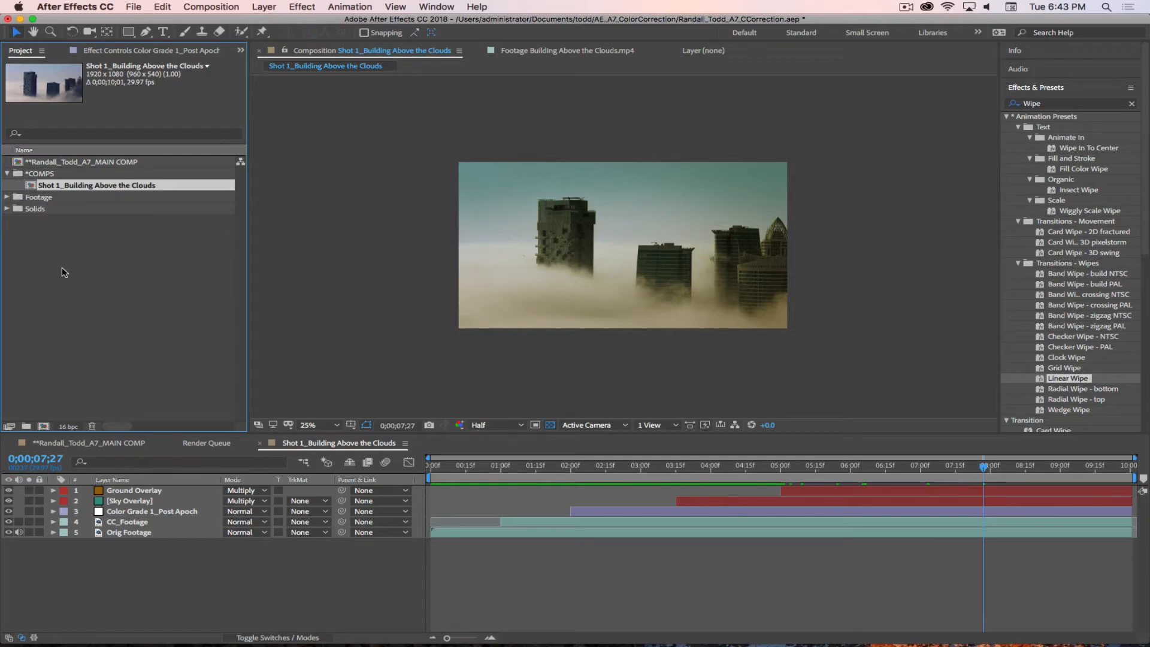
Step: Add Shot 1_Building Above the Clouds at the start of the main comp, check it at 0:00:08:16, and save the project
click(69, 445)
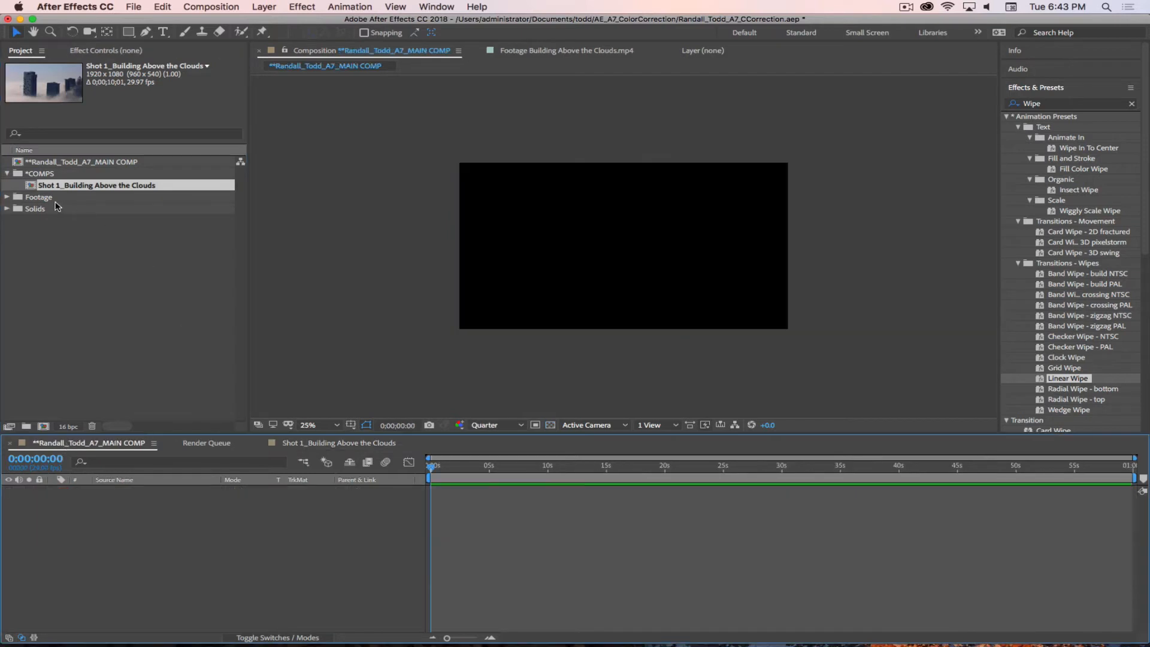
drag(30, 190, 123, 499)
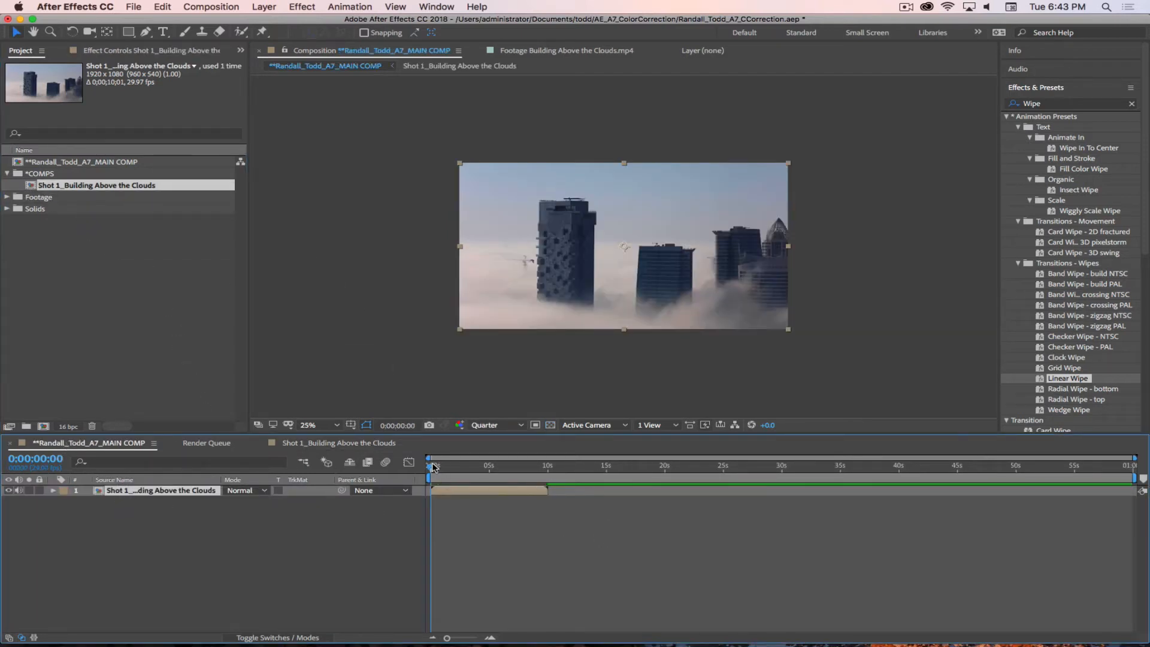
drag(433, 468, 535, 478)
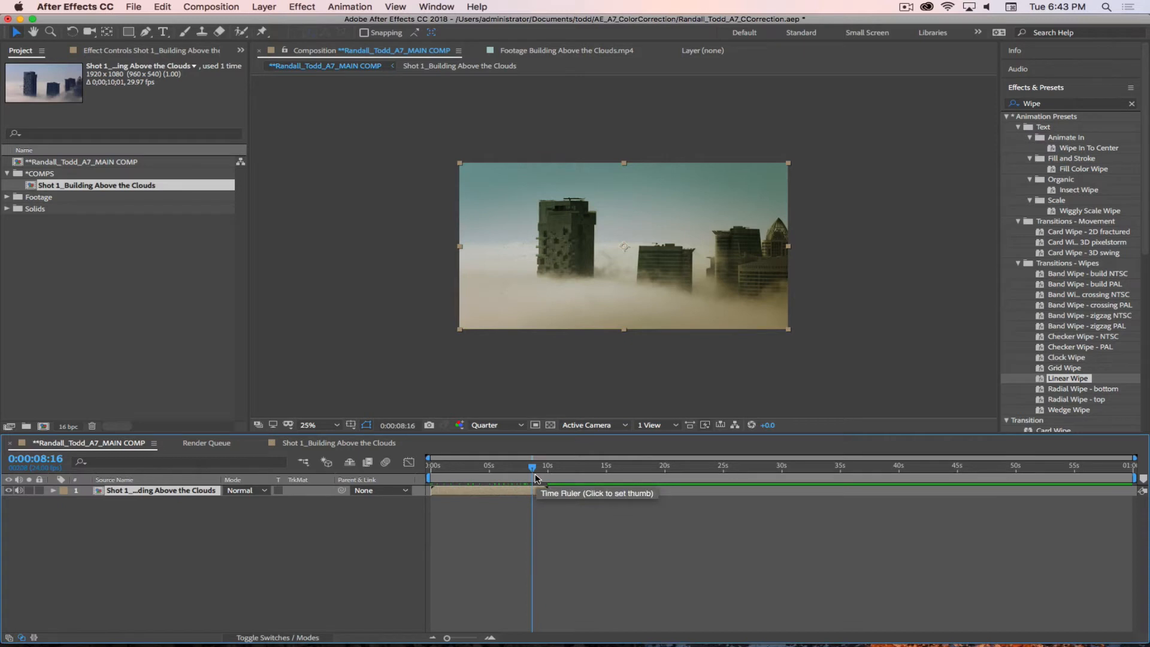
click(107, 314)
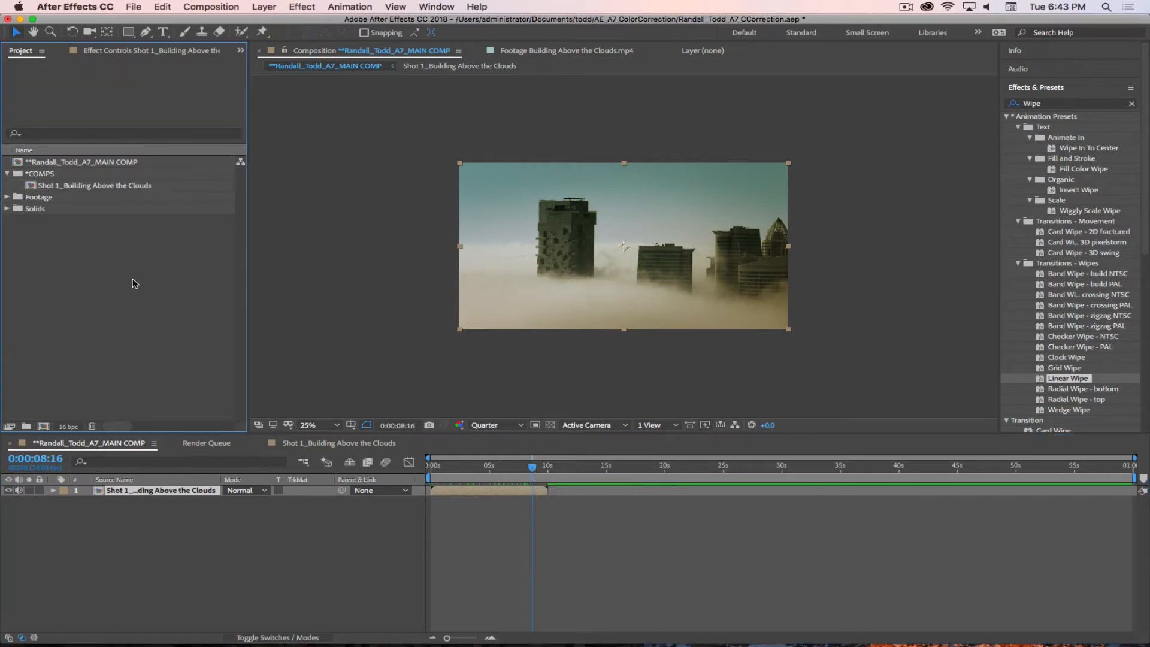
key(super+s)
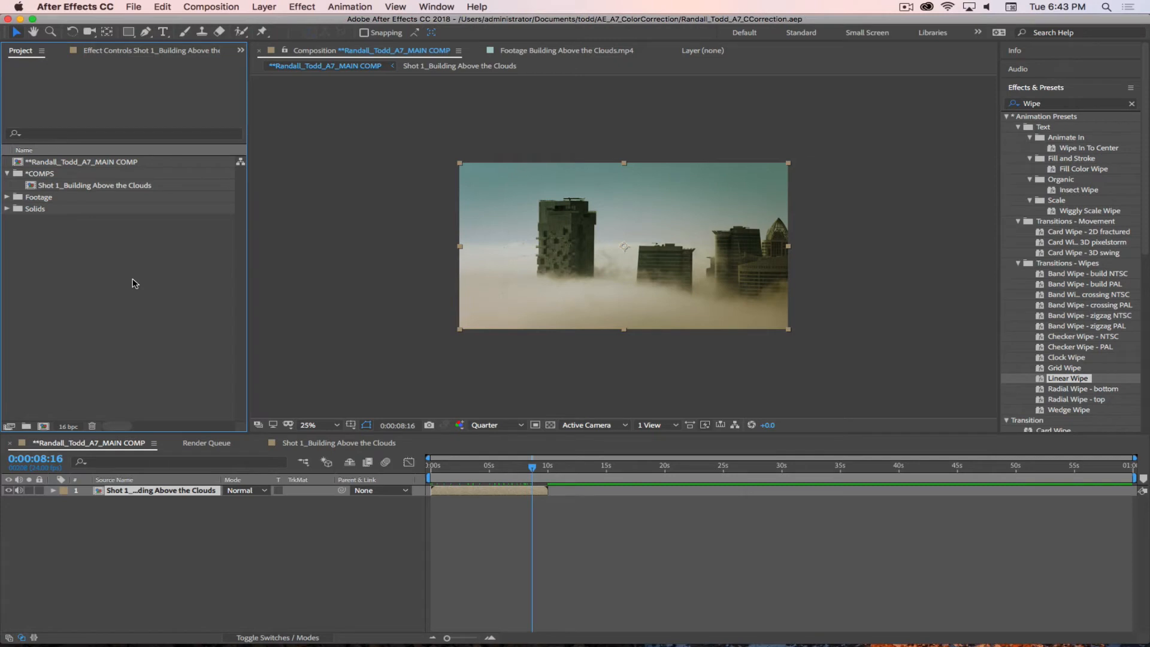
key(period)
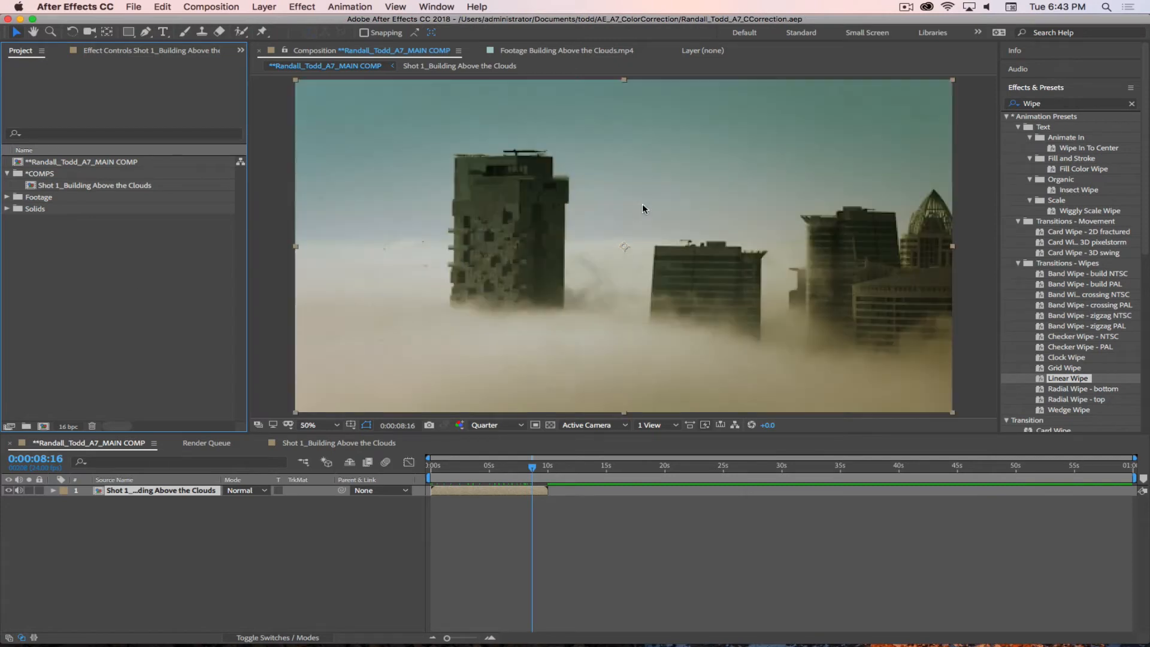
Step: Review the remaining clips in the Footage folder and preview Motor Cycle on Highway.mp4
click(7, 197)
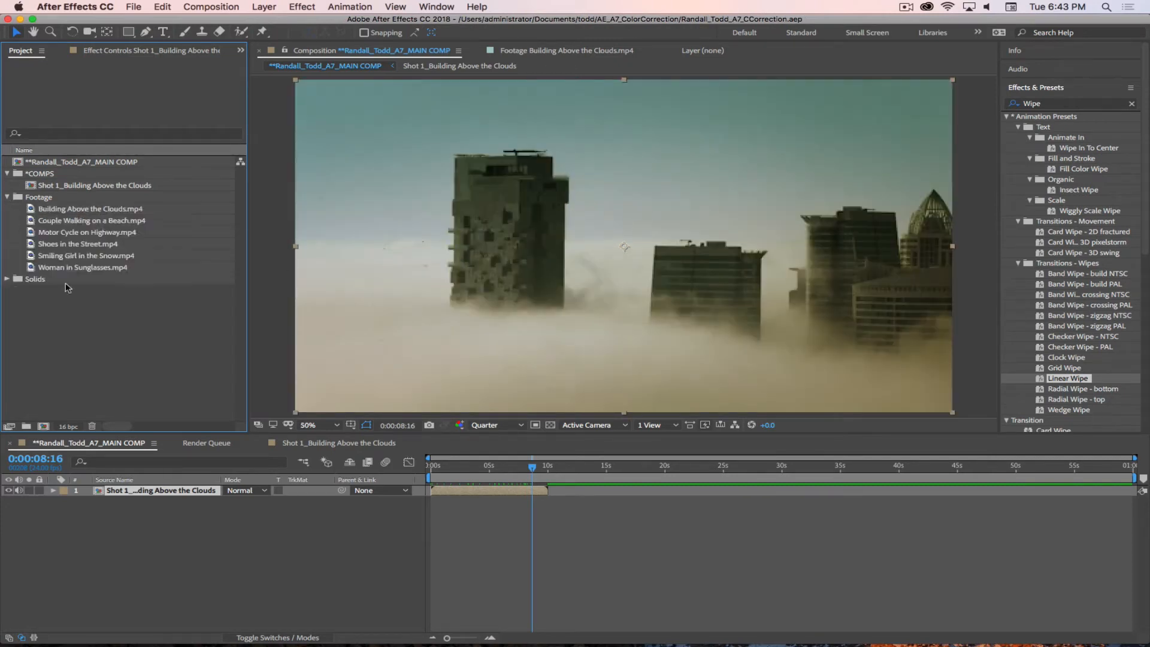
click(66, 222)
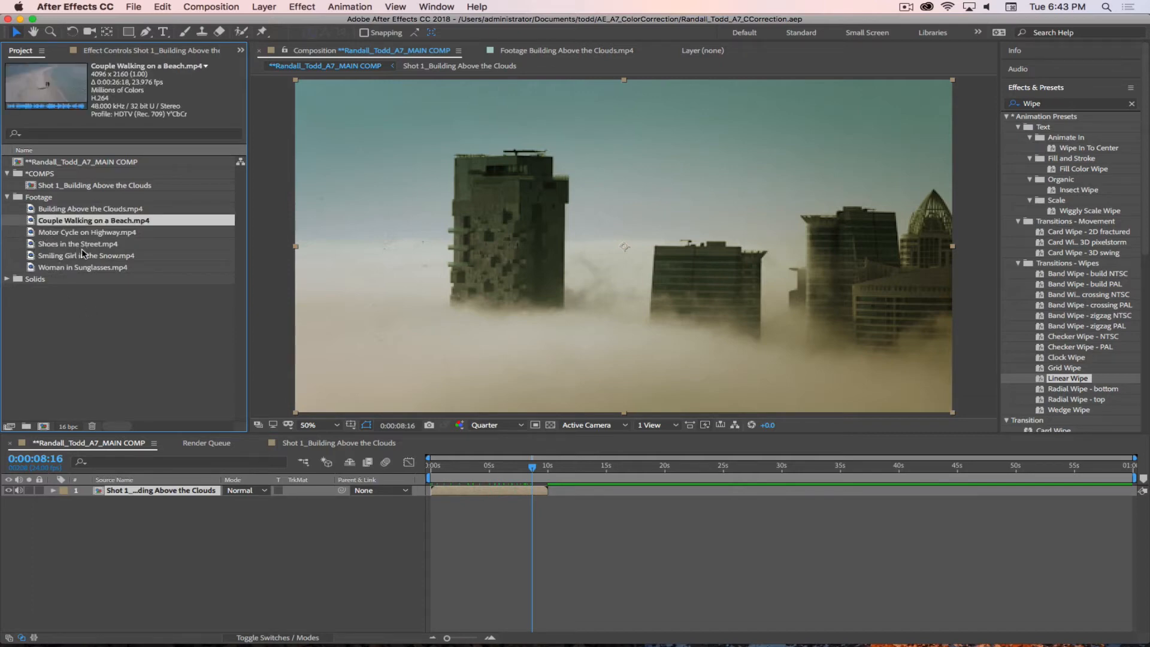
click(38, 235)
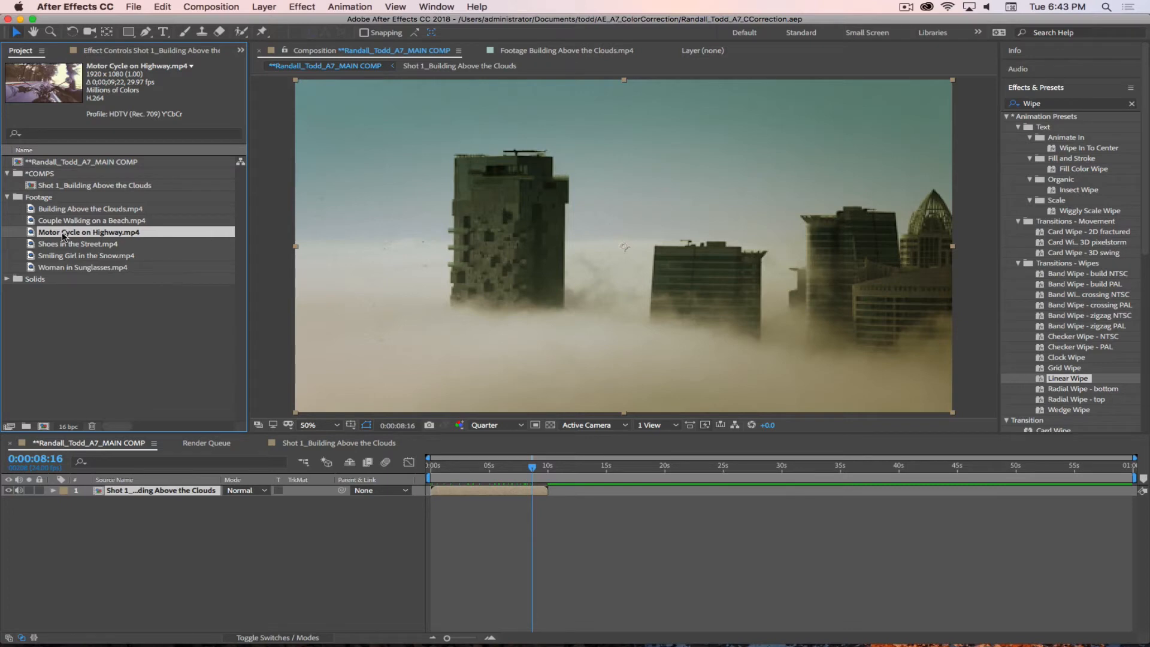
double_click(34, 233)
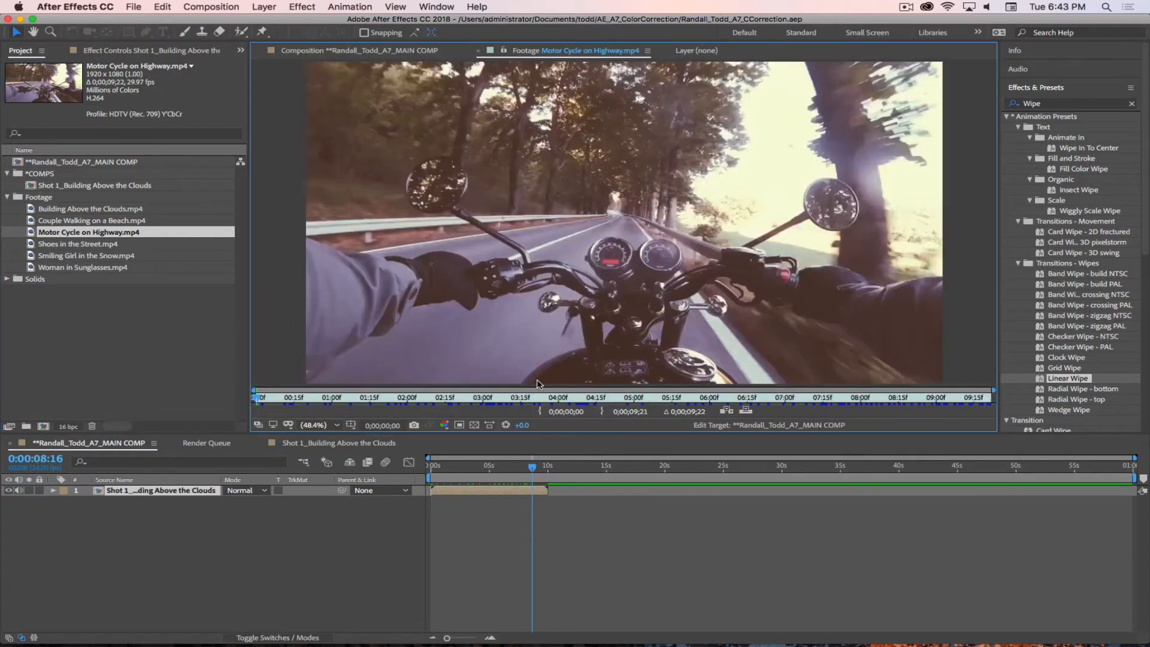
click(375, 396)
drag(388, 394, 223, 402)
click(83, 238)
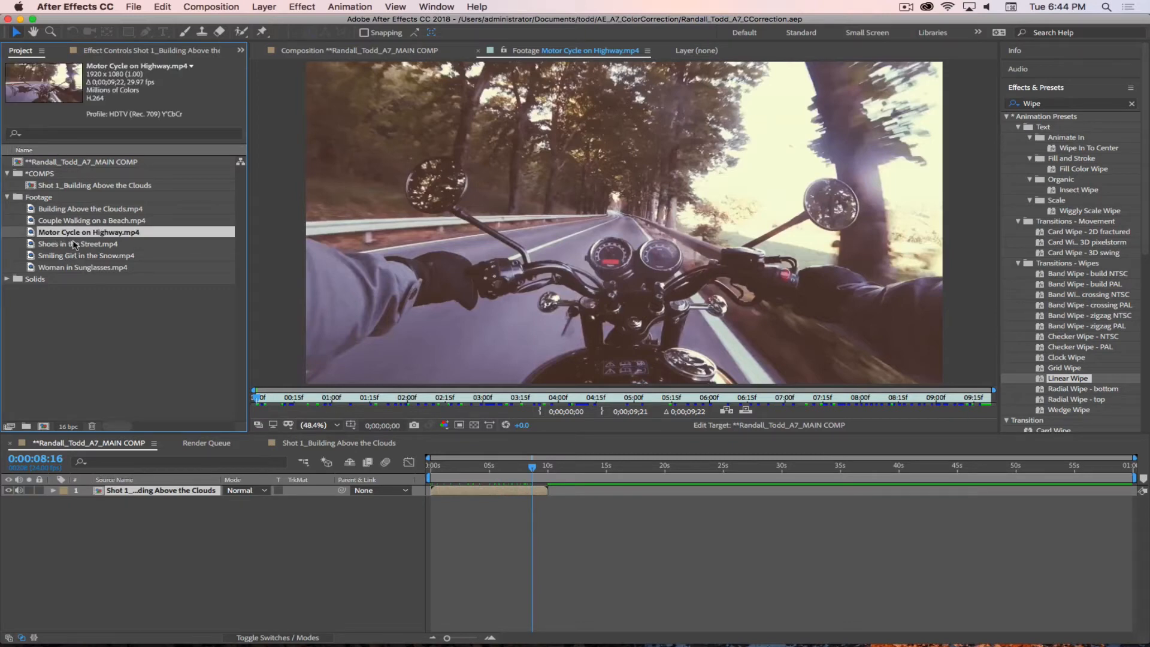
Step: Create a new composition from Motor Cycle on Highway.mp4 and check its duration in the composition settings
drag(30, 234, 43, 427)
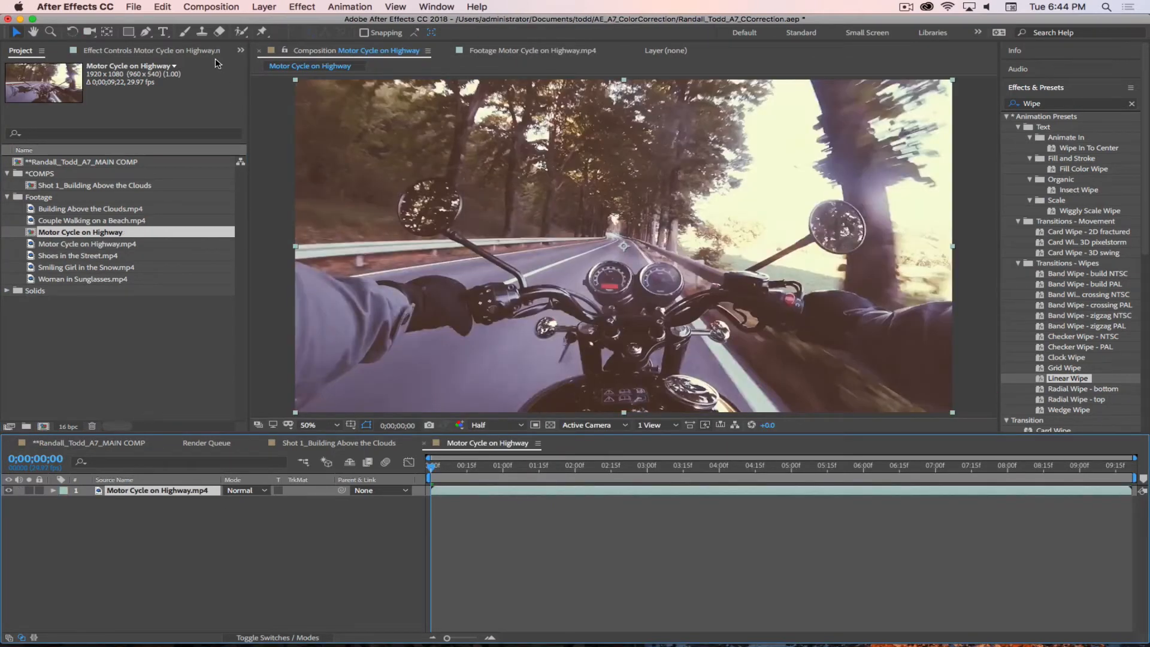
click(213, 7)
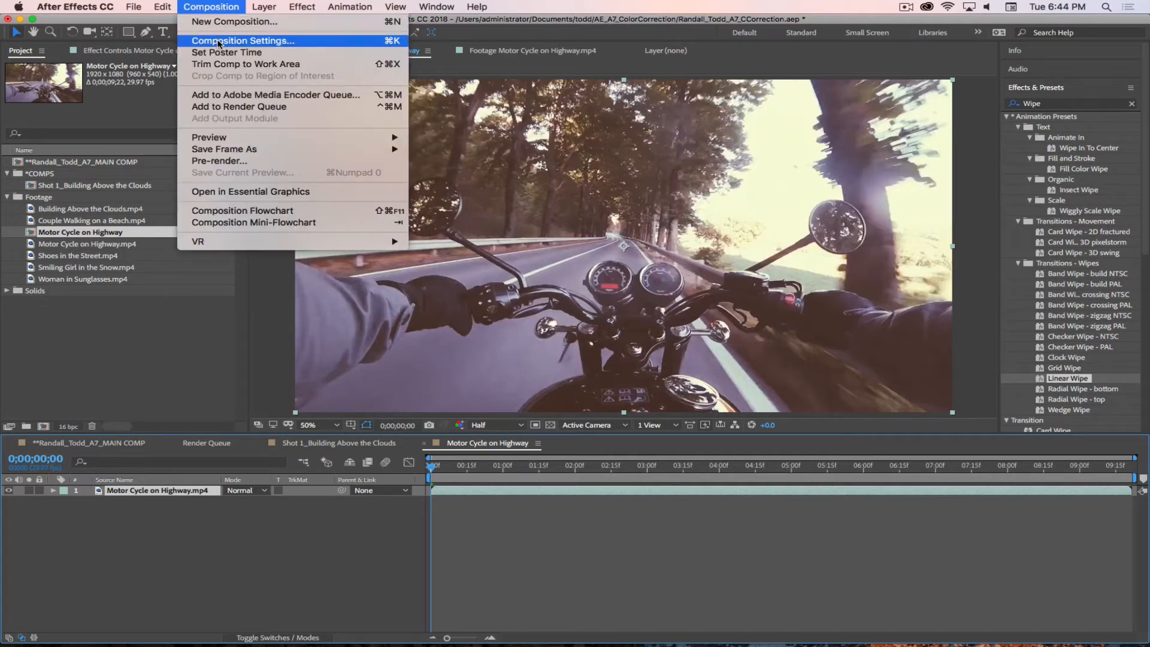
click(243, 41)
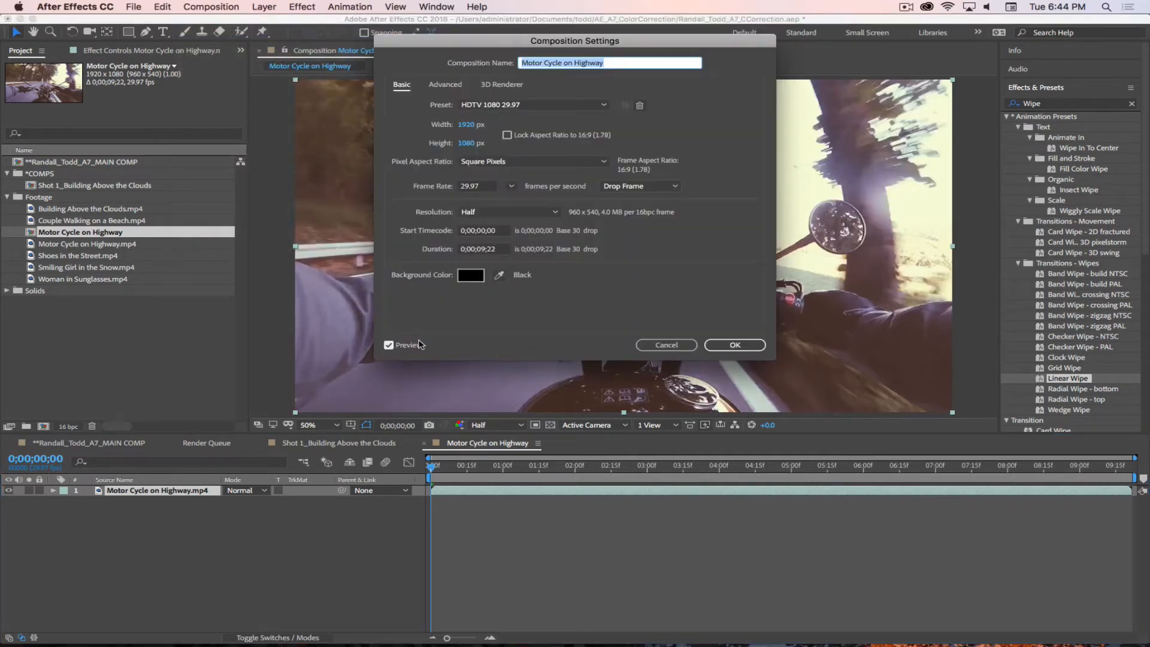
click(486, 250)
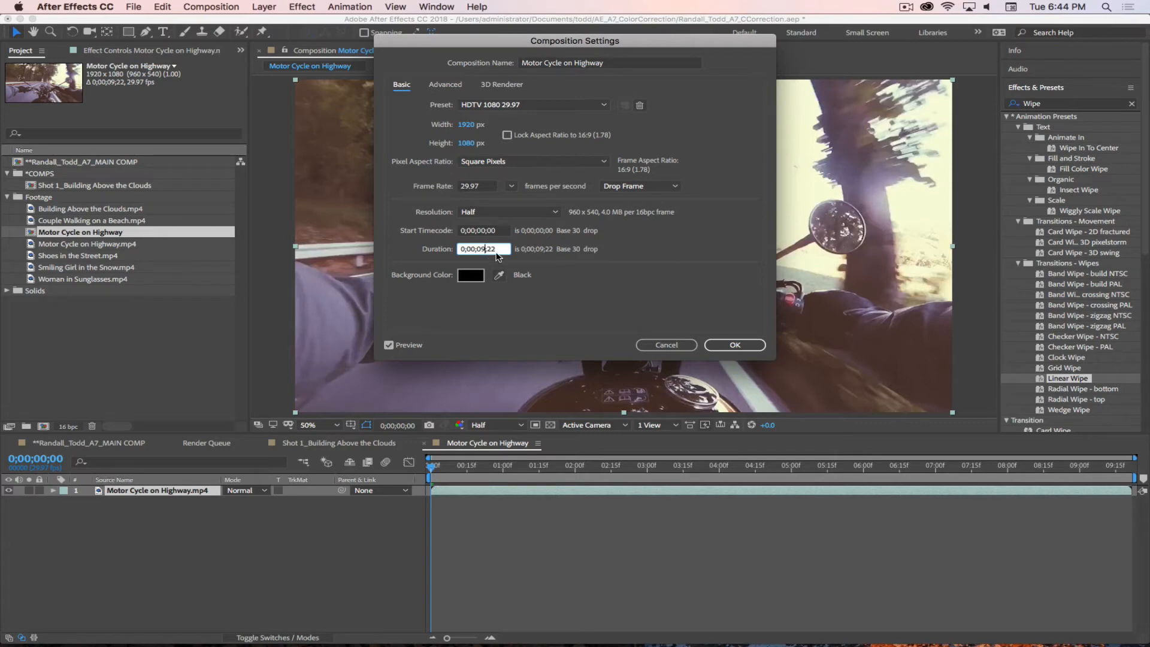
click(670, 347)
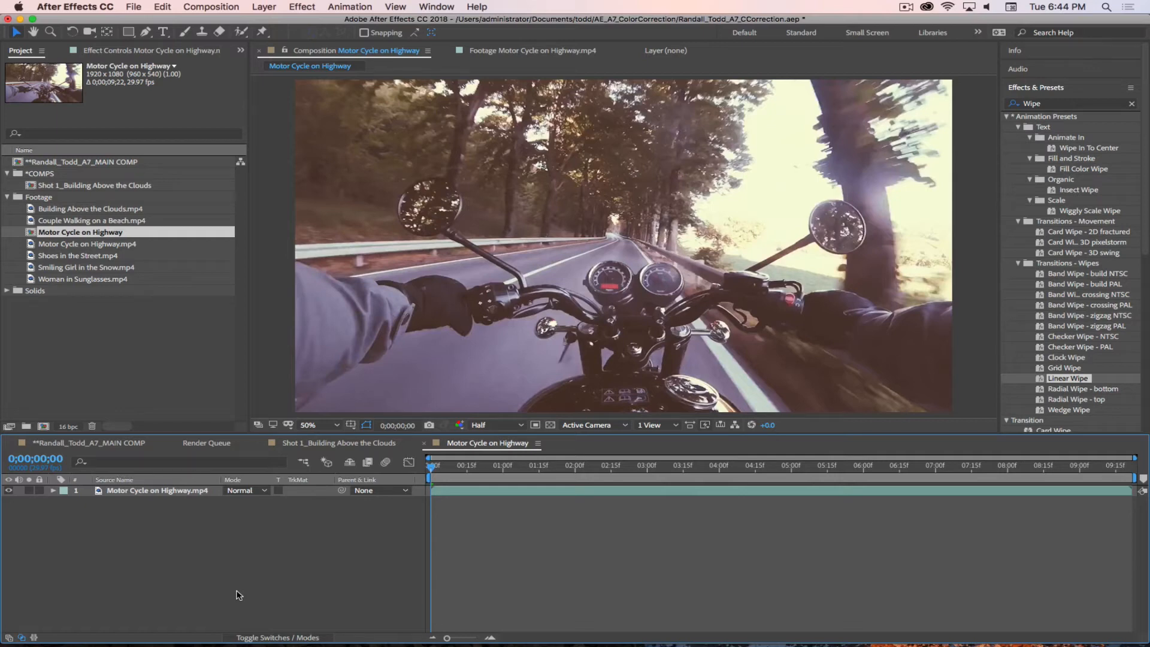
Step: Rename the motorcycle footage layer Orig, duplicate it as a layer named CC, and save the project
click(137, 493)
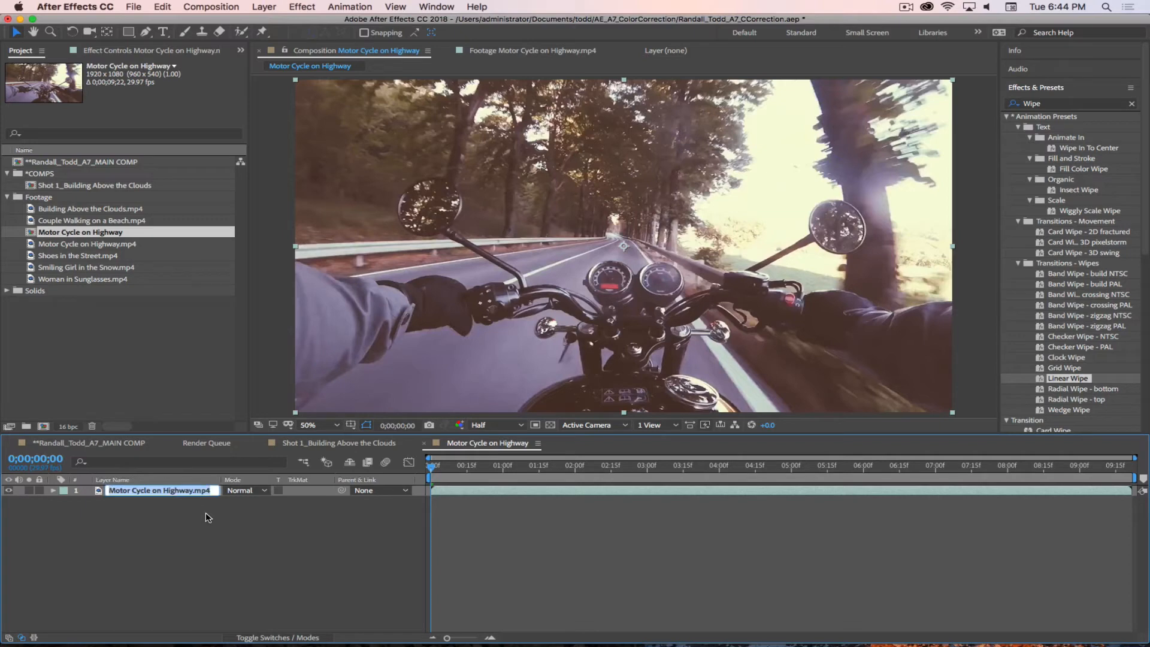
text(Orig)
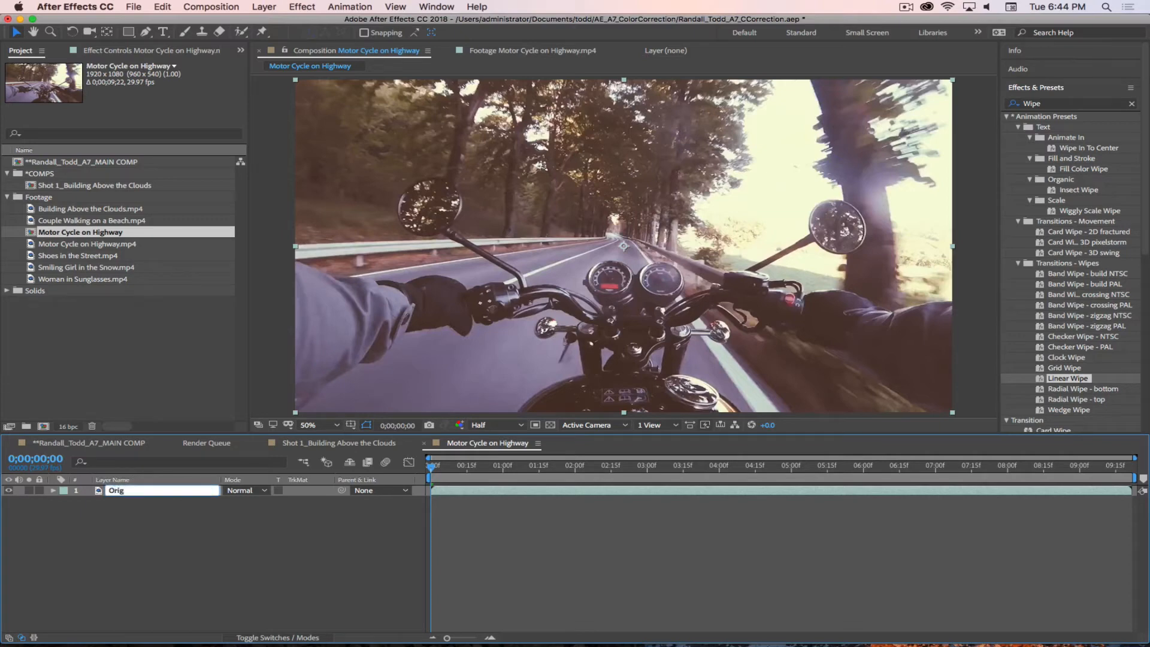
key(Return)
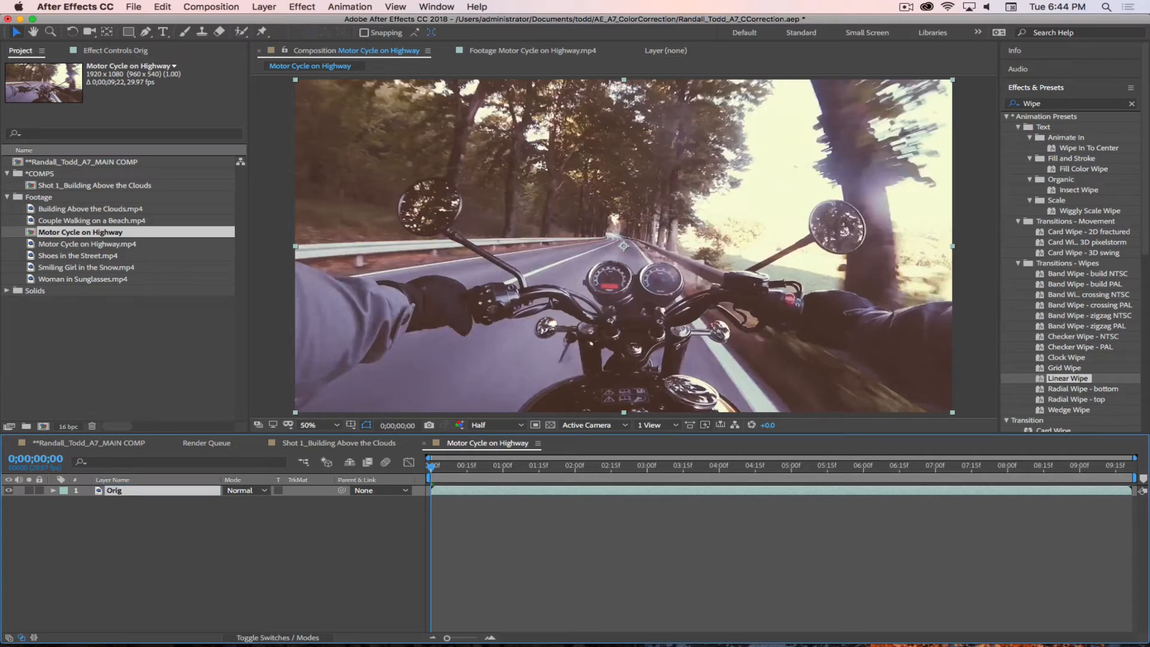
key(ctrl+d)
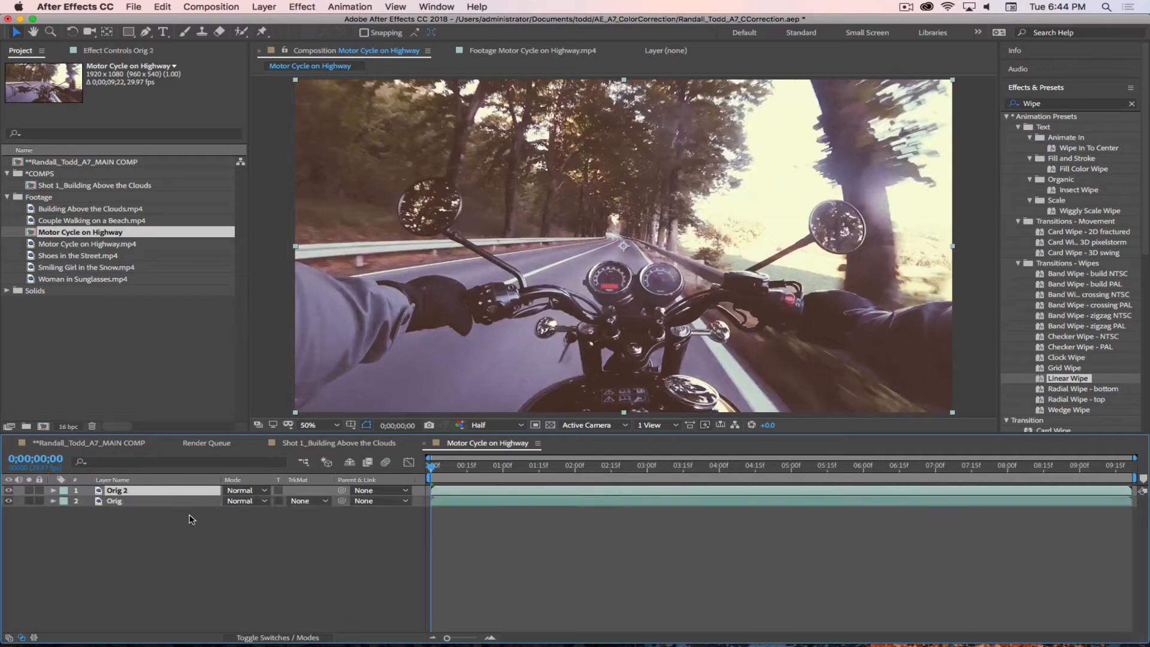
key(Return)
text(CC)
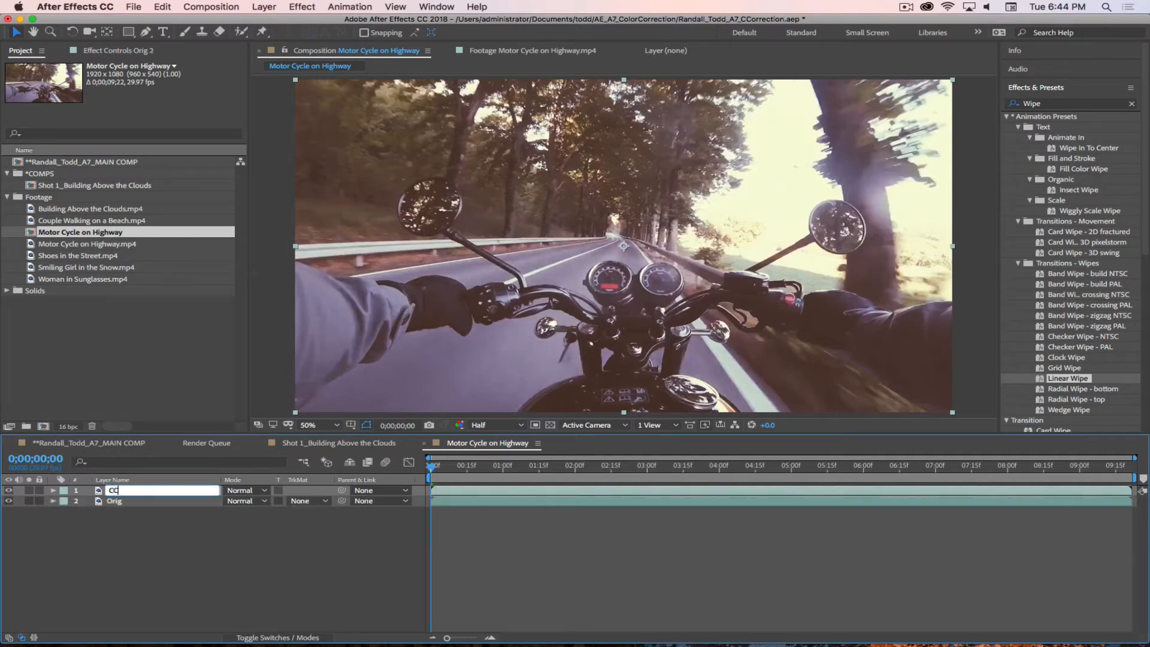
key(Return)
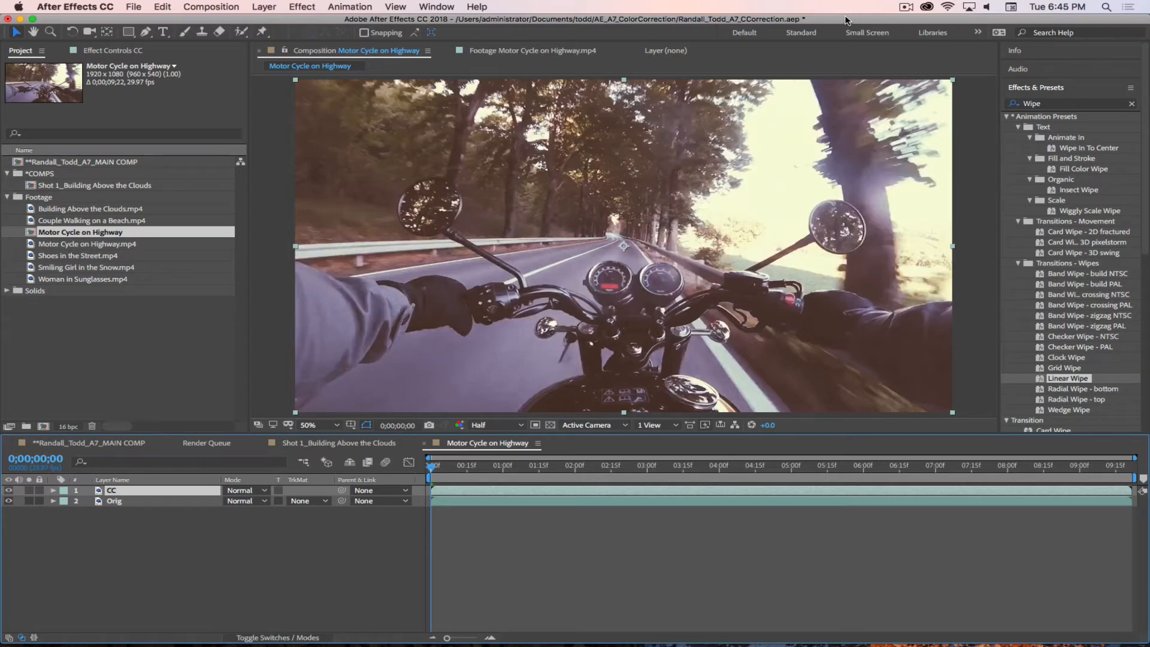
key(super+s)
Step: Switch to the Color workspace and widen the Lumetri Scopes display on both sides
click(978, 31)
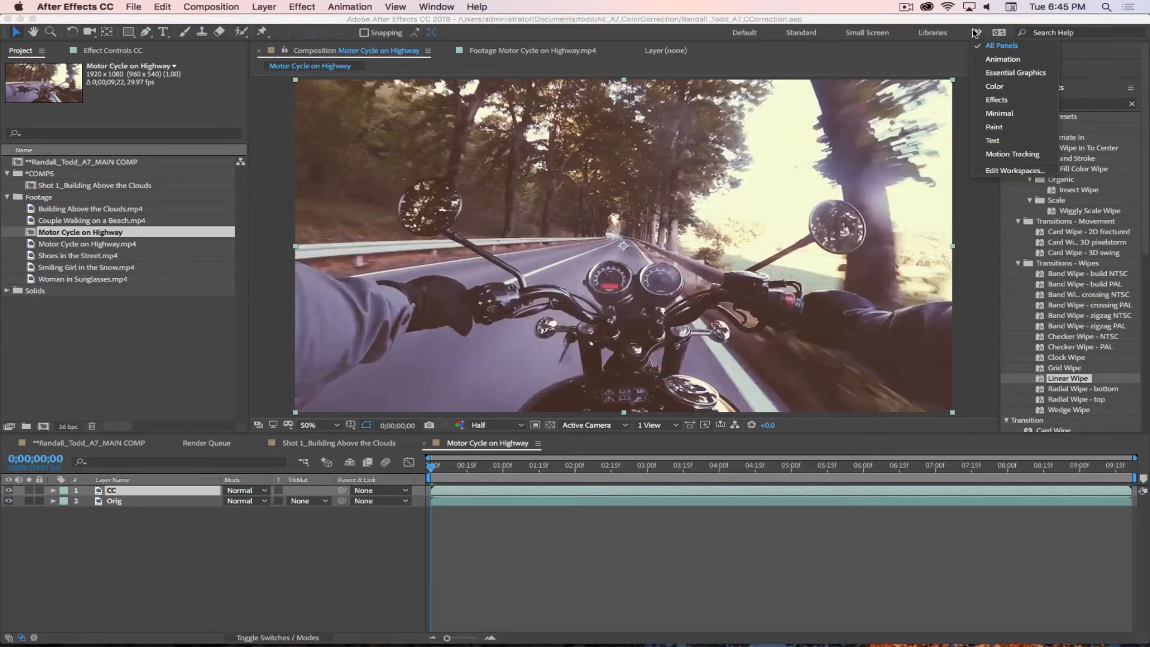
click(999, 87)
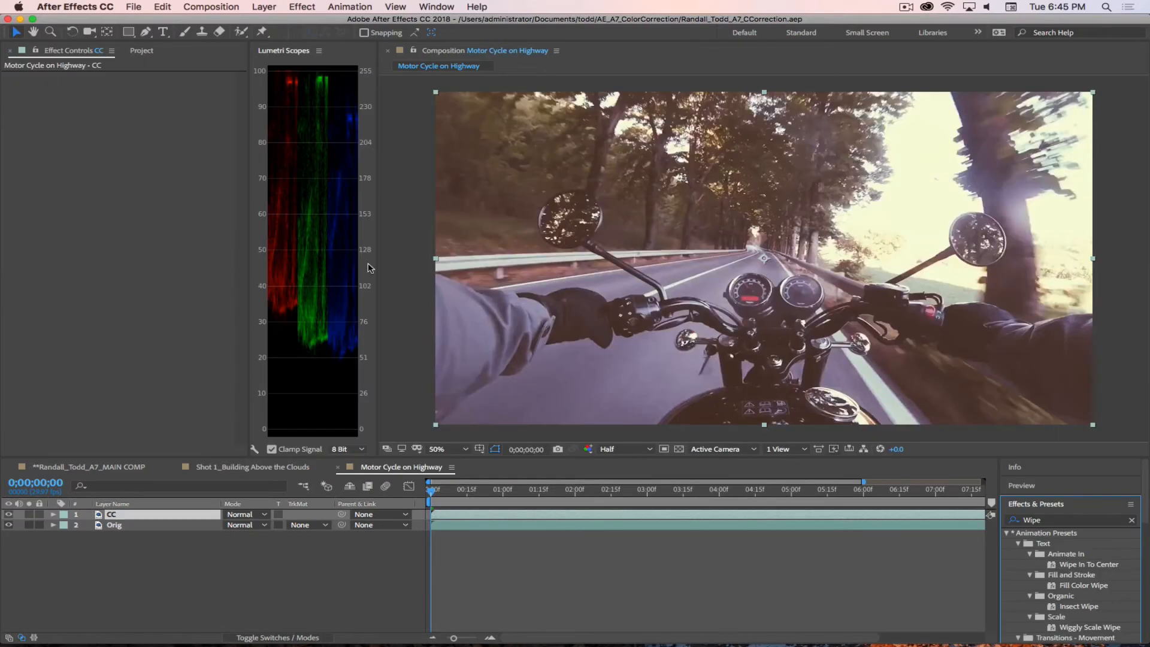
drag(379, 264, 470, 262)
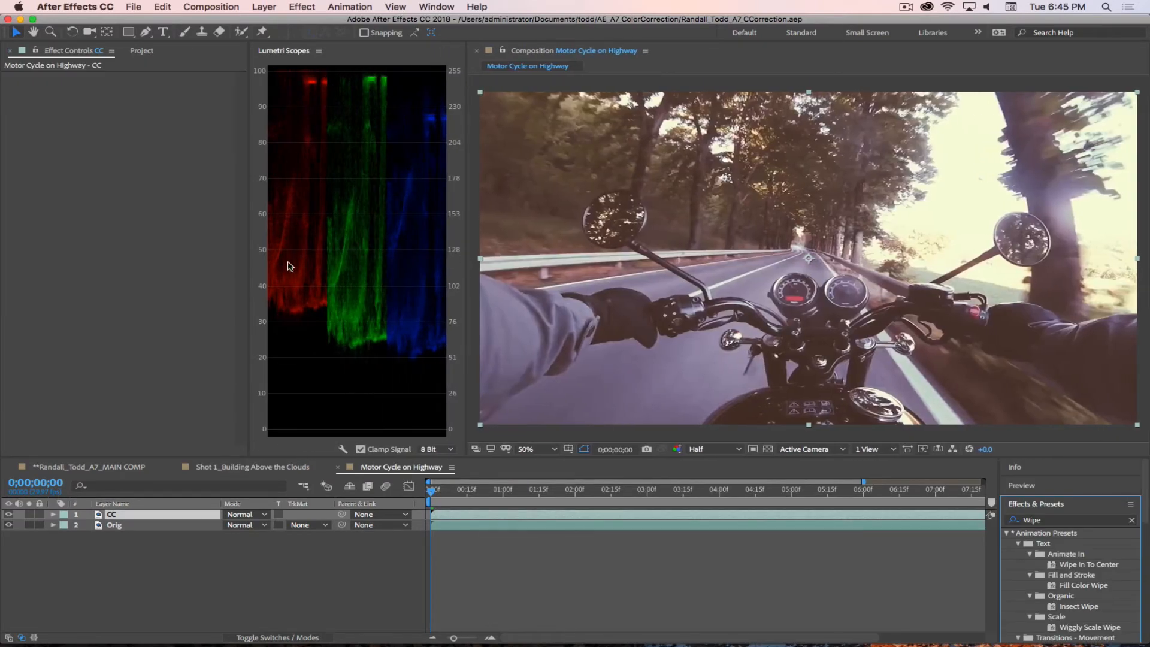
drag(249, 251, 212, 249)
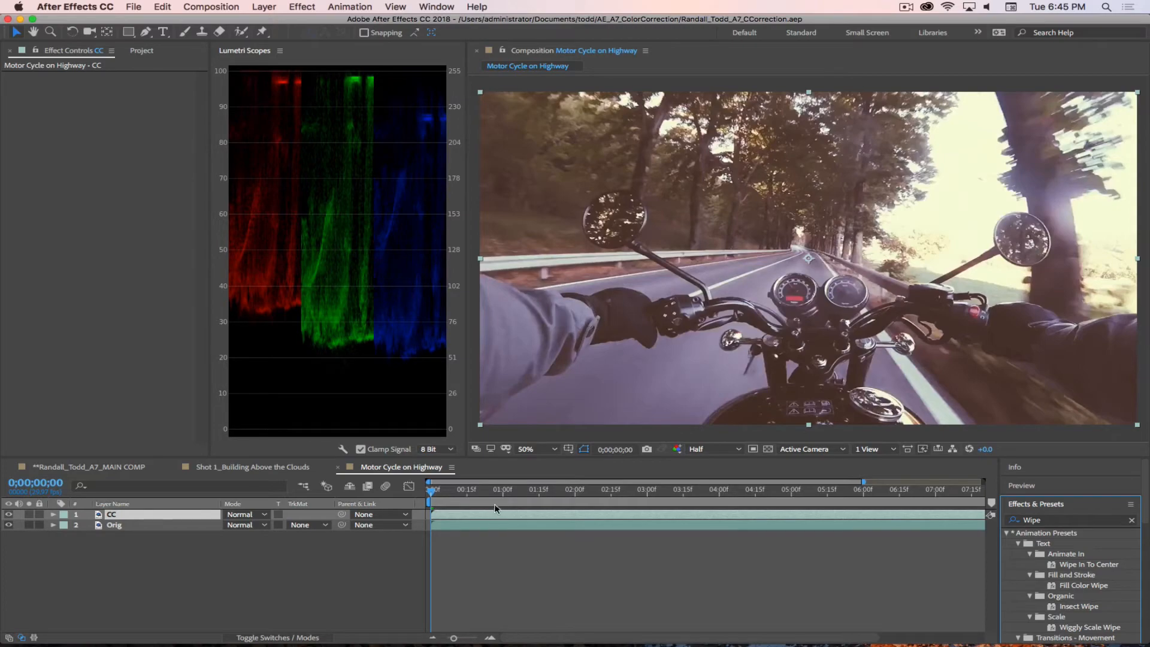
Step: Go to the end of the clip at 0;00;09;21, find the Lumetri Color effect and apply it to the CC layer
drag(431, 490, 999, 493)
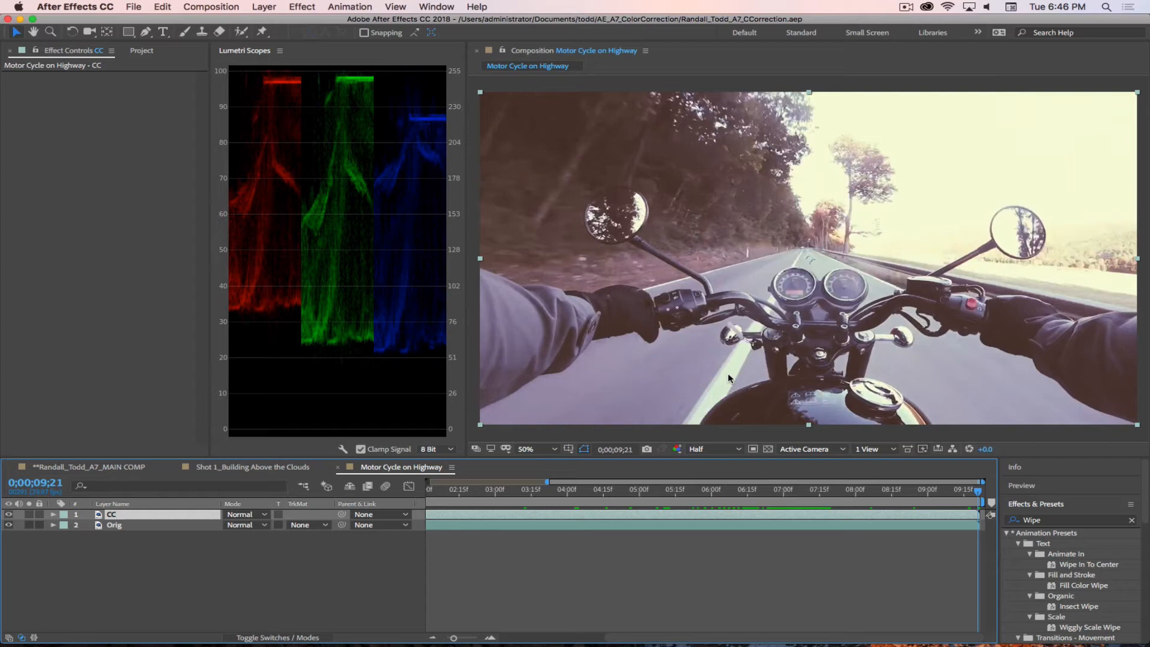
click(1053, 520)
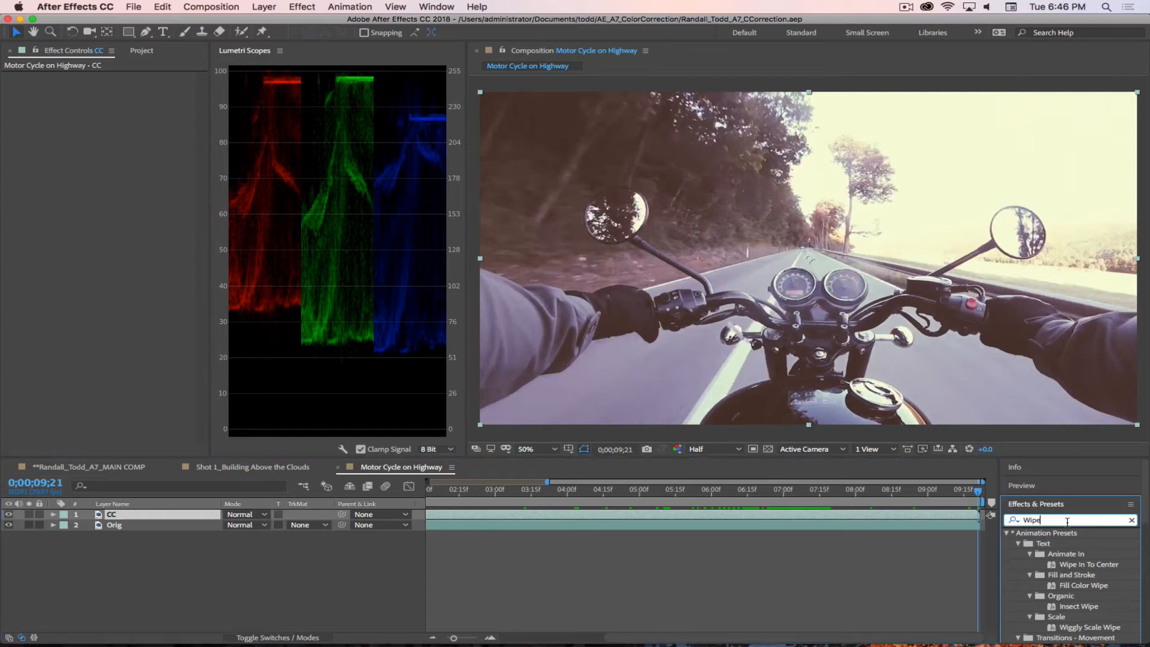
double_click(1068, 521)
click(1007, 521)
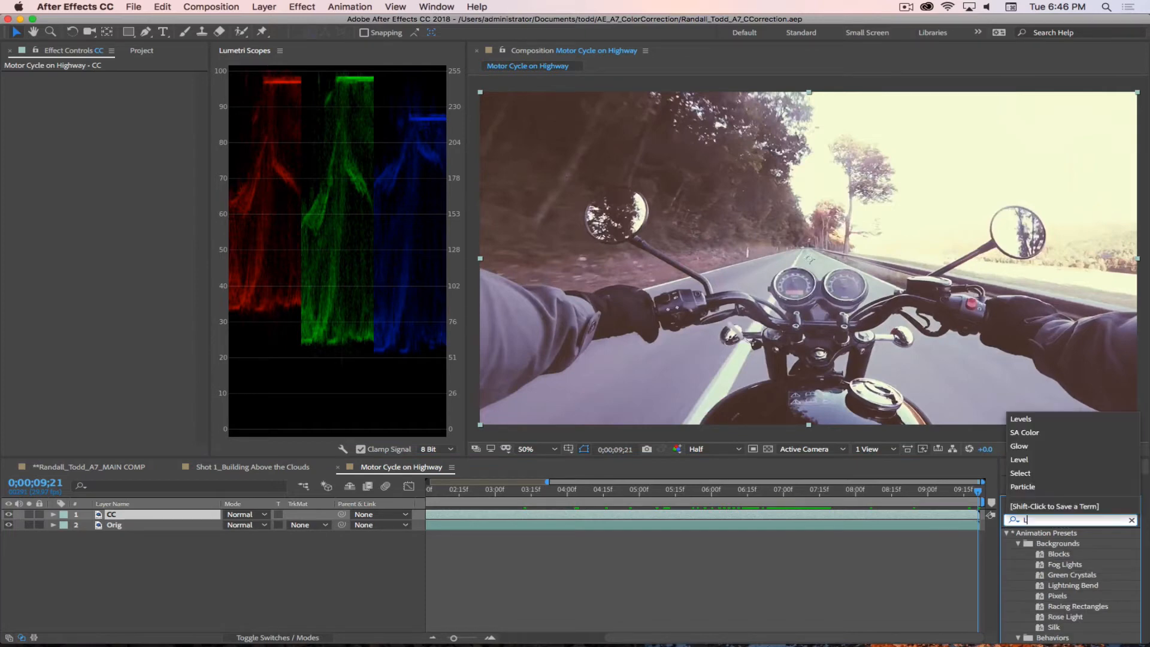
text(Lumetr)
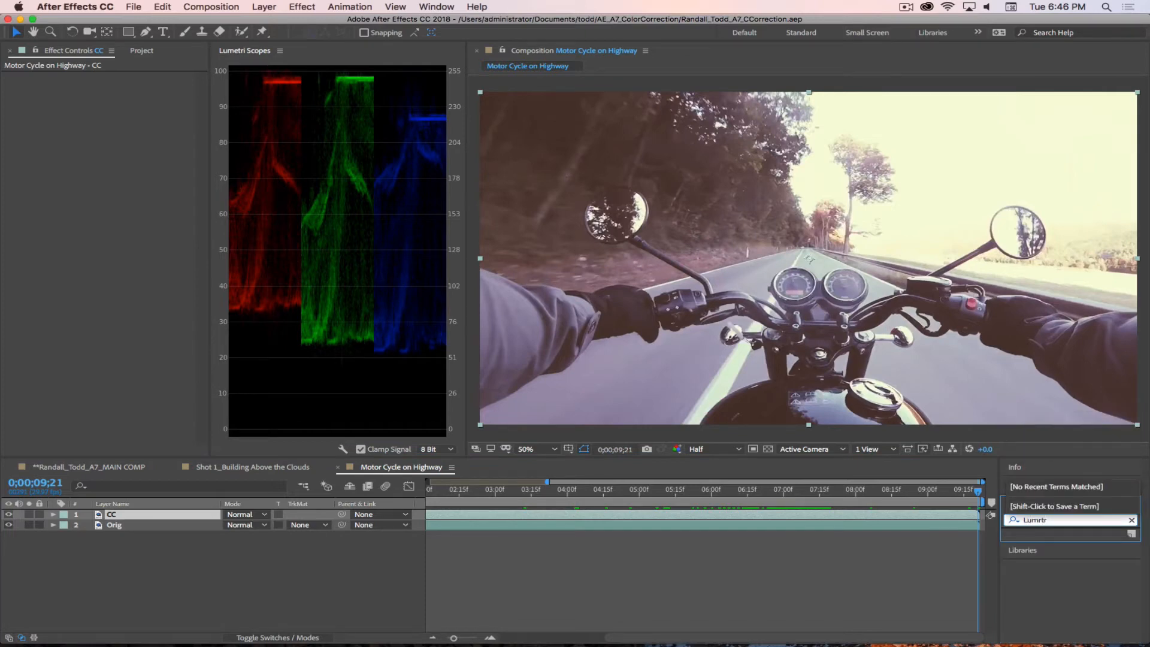
key(BackSpace)
key(BackSpace)
key(BackSpace)
text(etr)
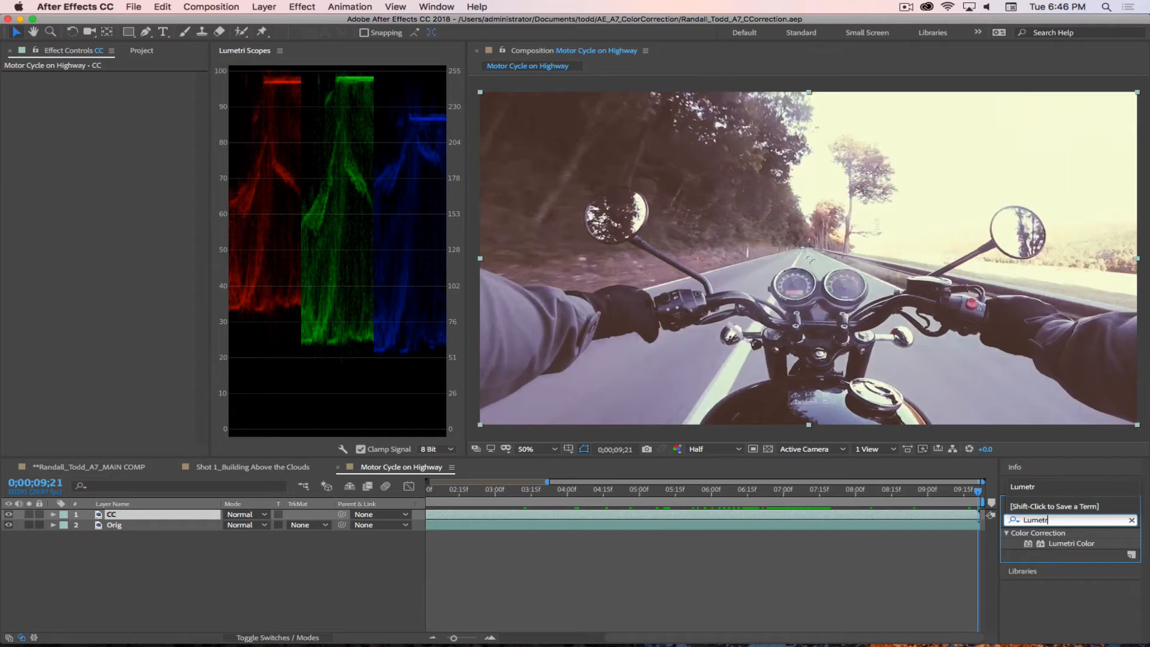
text(i)
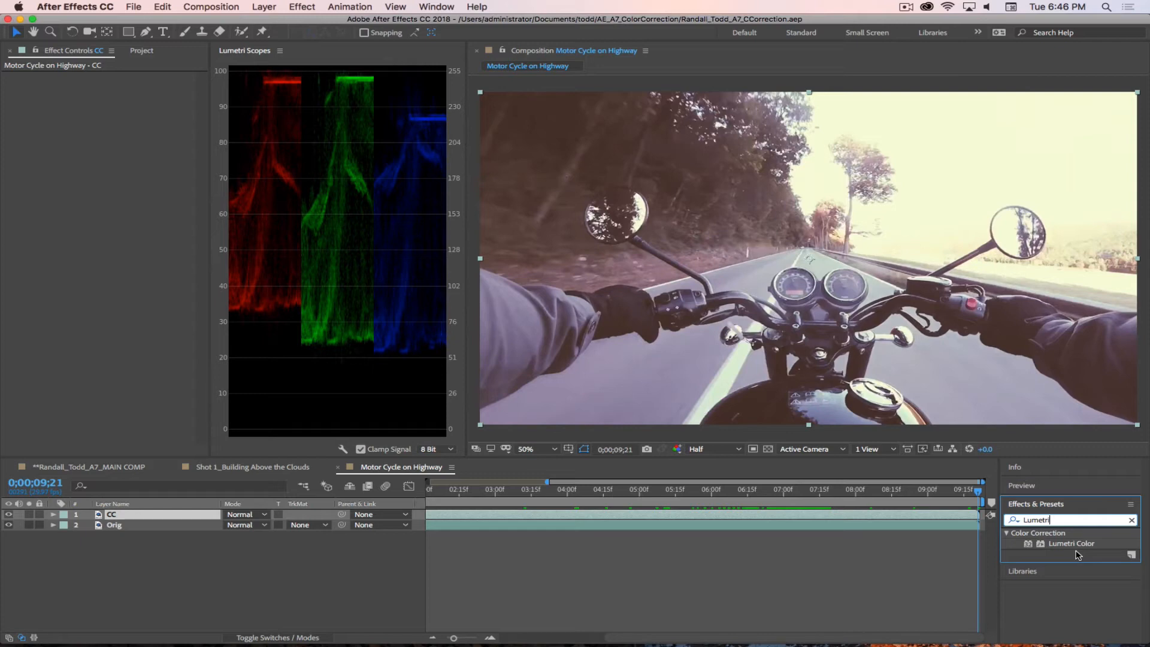
click(1028, 545)
drag(1028, 547, 115, 516)
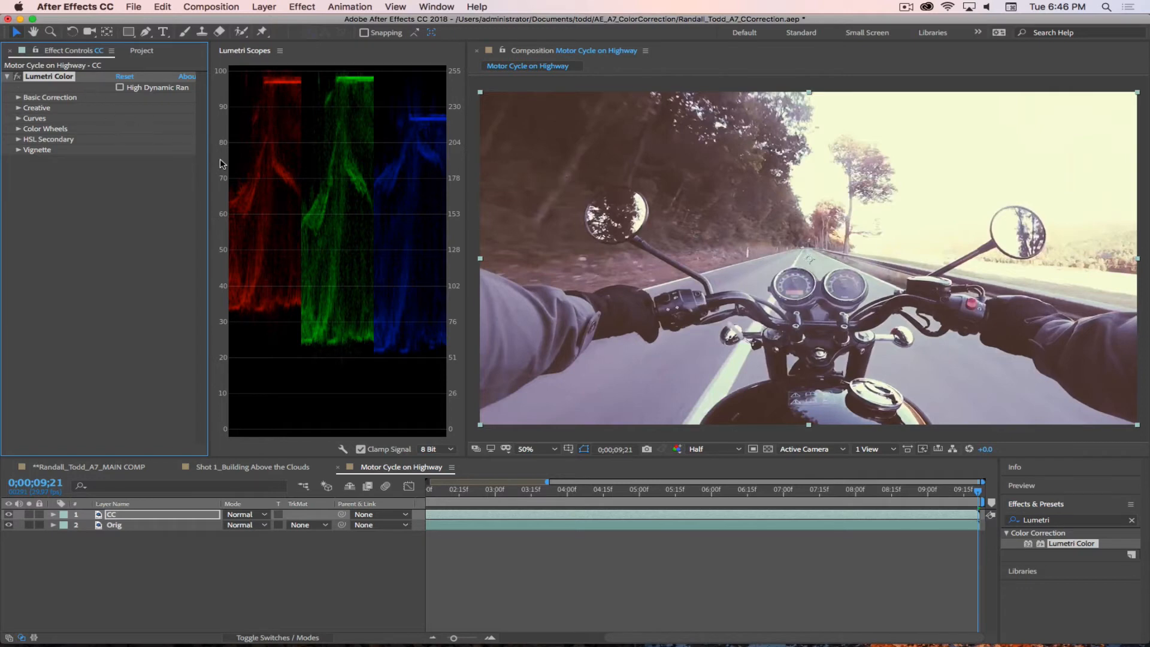
Step: Widen the effect settings and scopes areas, and expand the Basic Correction section of Lumetri Color
drag(210, 166, 247, 166)
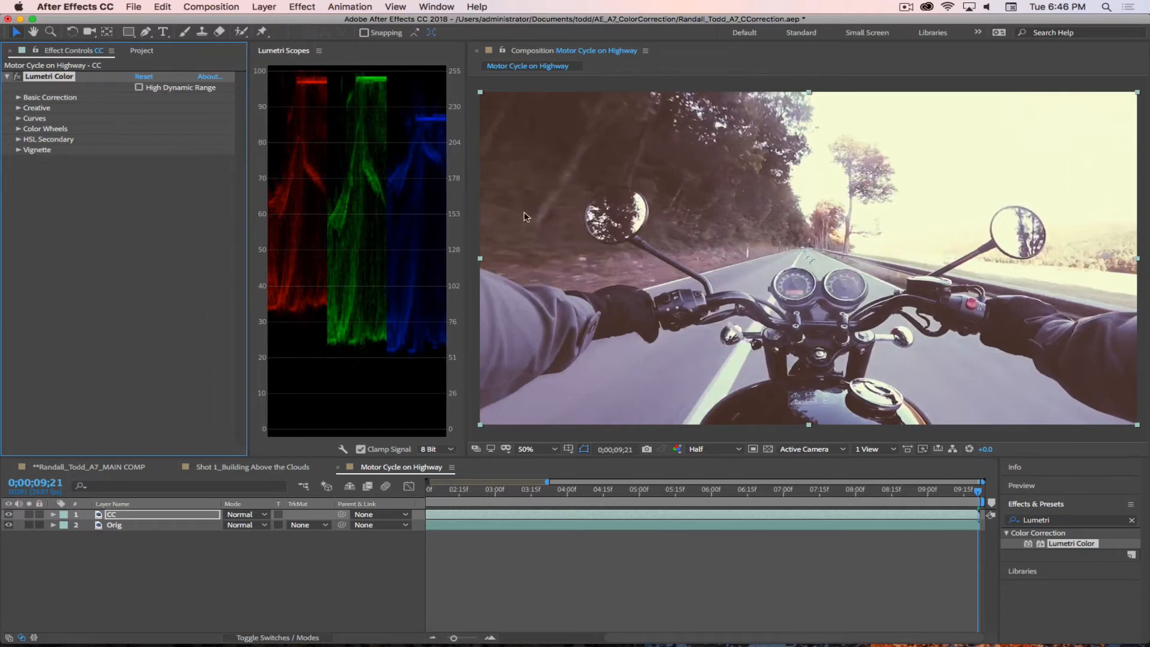
mouse_move(467, 200)
mouse_down()
mouse_move(503, 202)
mouse_move(485, 199)
mouse_up()
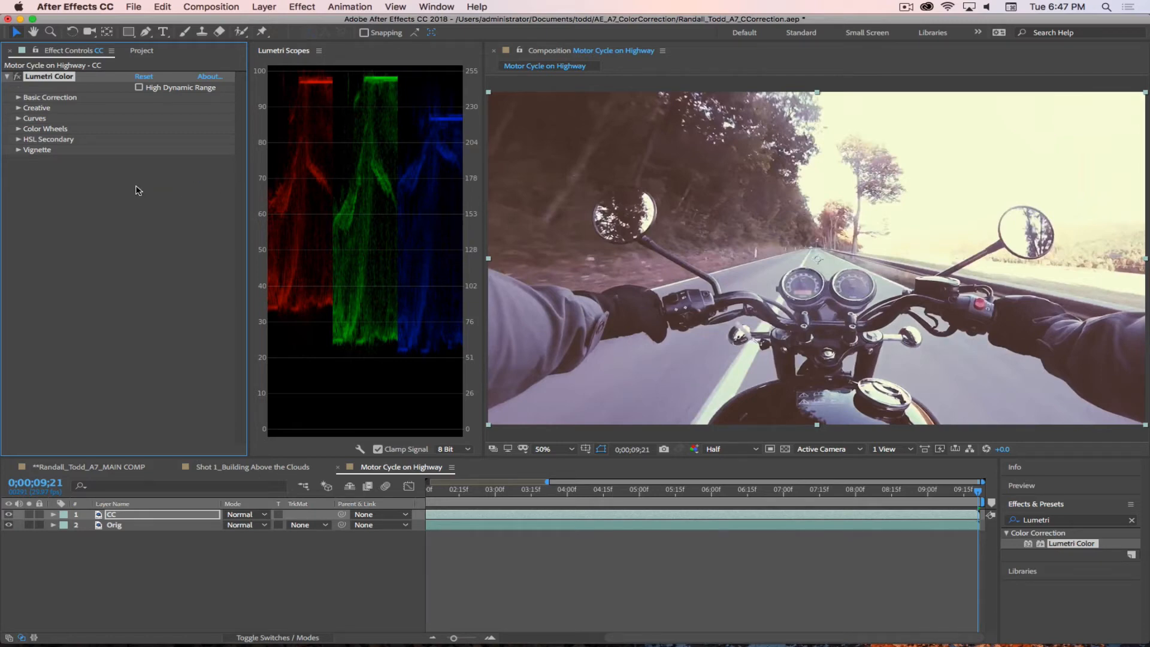
click(19, 97)
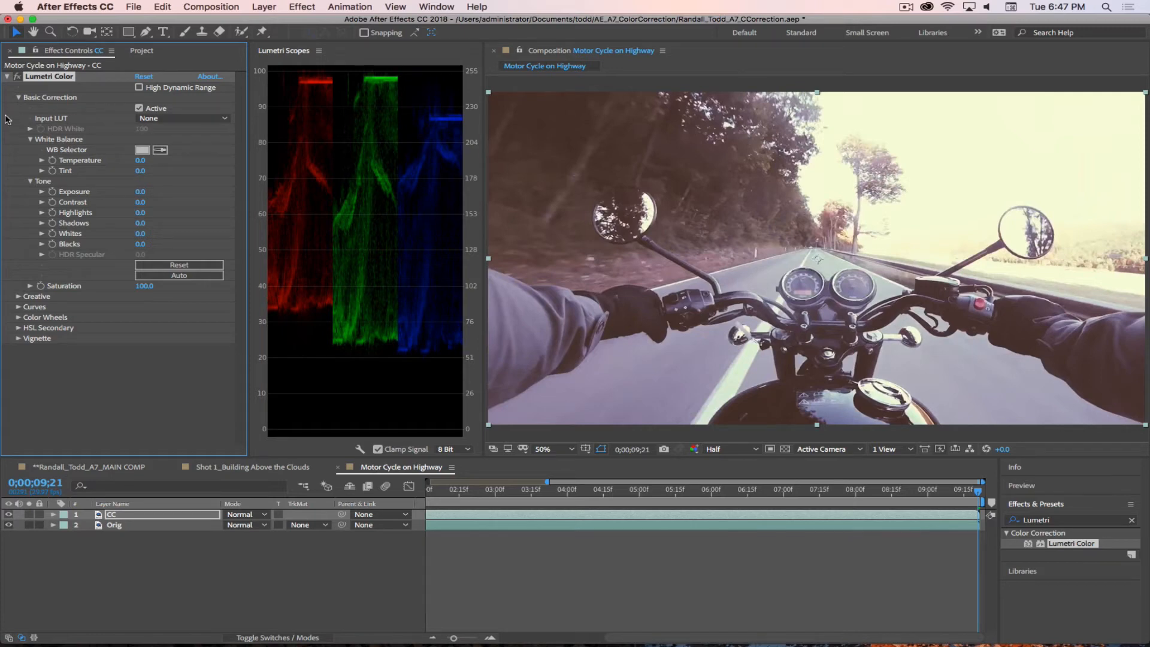
Step: Try the ALEXA_Default_LogC2Rec709 input LUT on the CC layer, and undo it
click(178, 119)
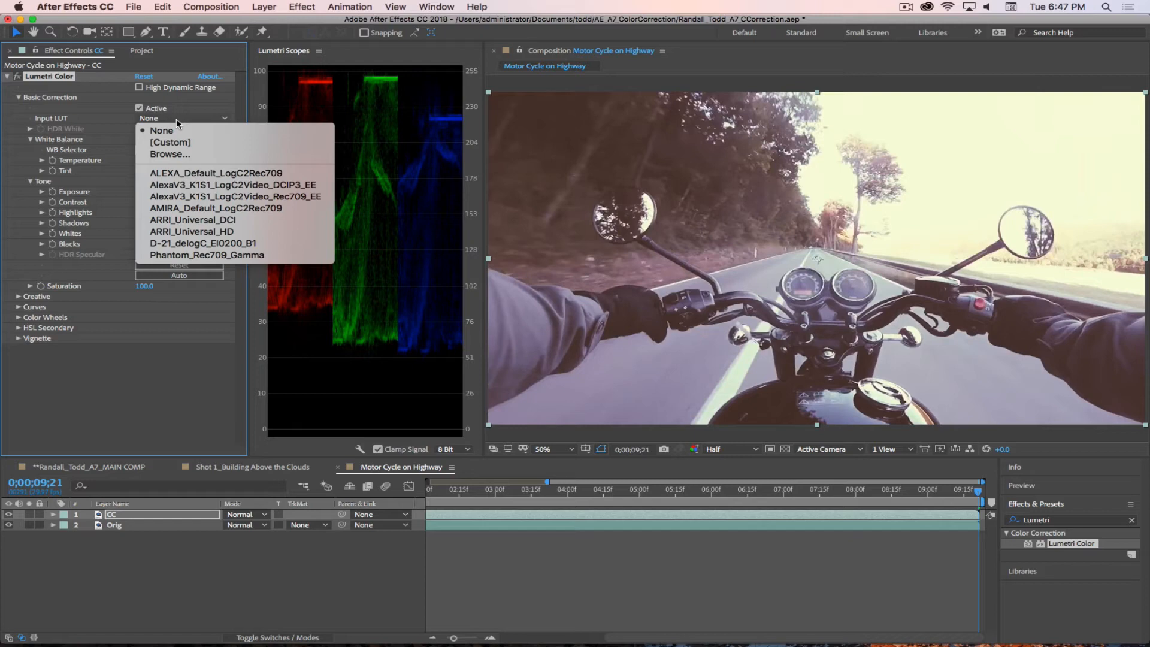
click(191, 173)
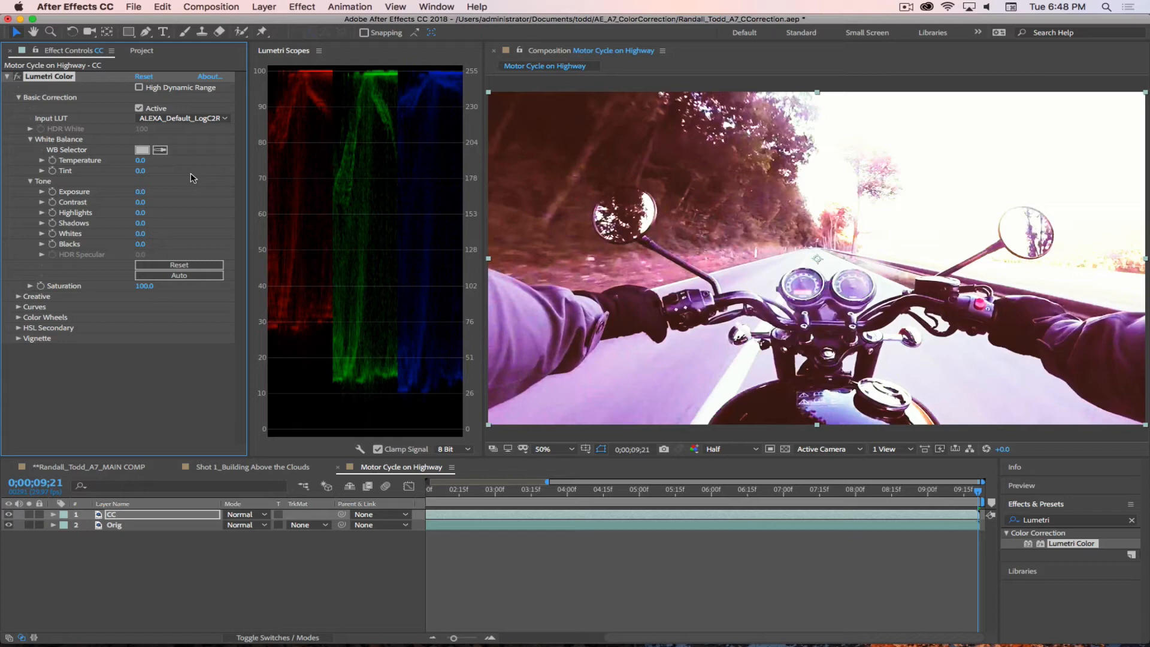
key(super+z)
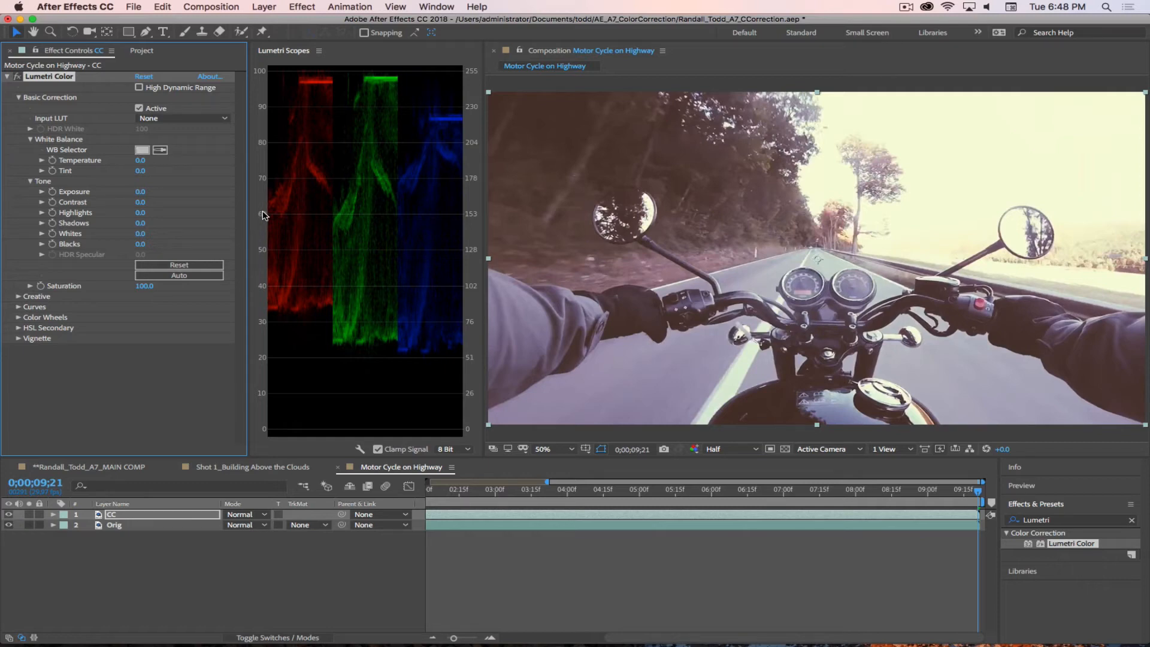
Step: Try setting the white balance by sampling the white stripe on the road, and undo it
click(160, 150)
click(733, 381)
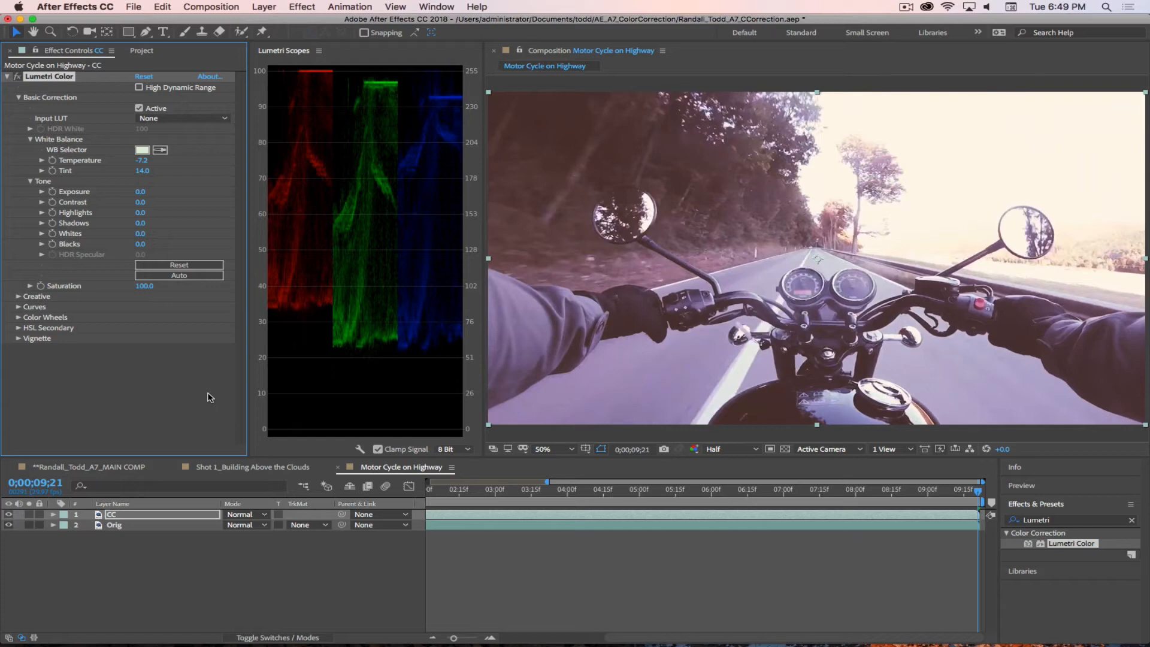
key(super+z)
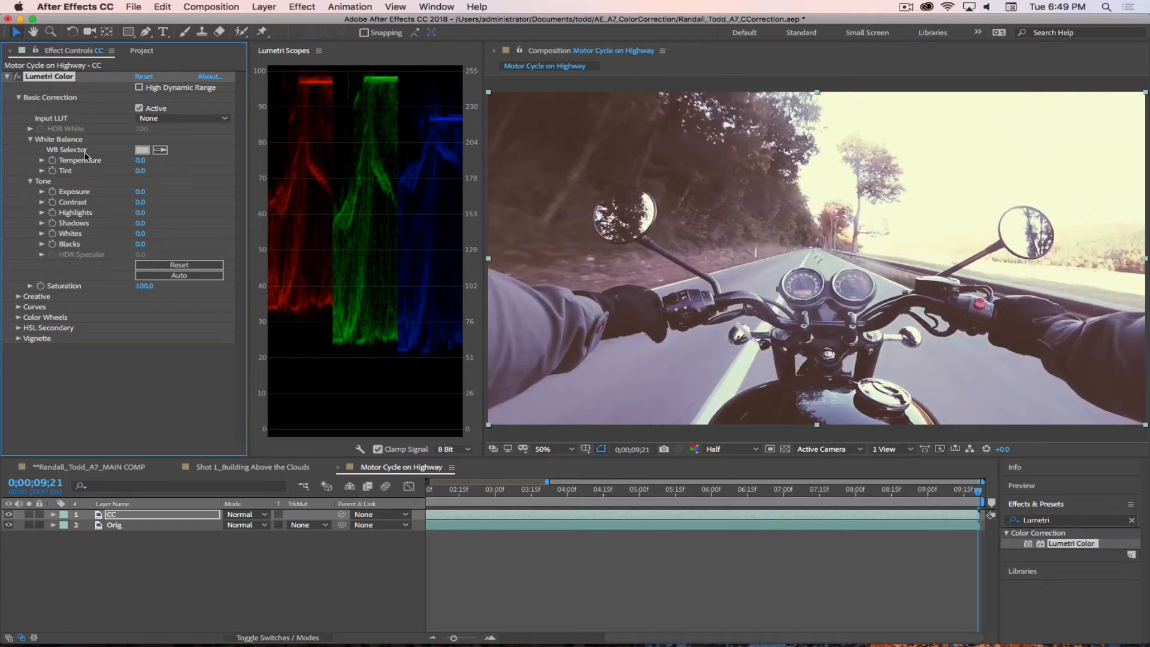
Step: Set the white balance by sampling the bright sky, comparing the shot with and without the change, and keep the correction
click(160, 150)
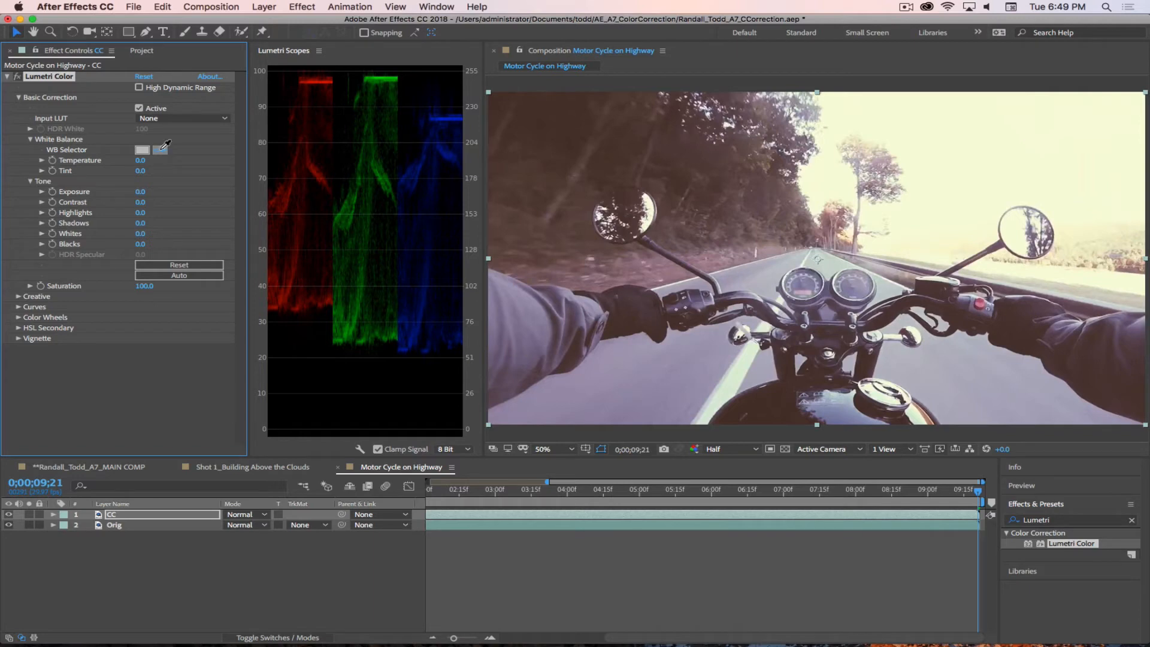
click(1102, 196)
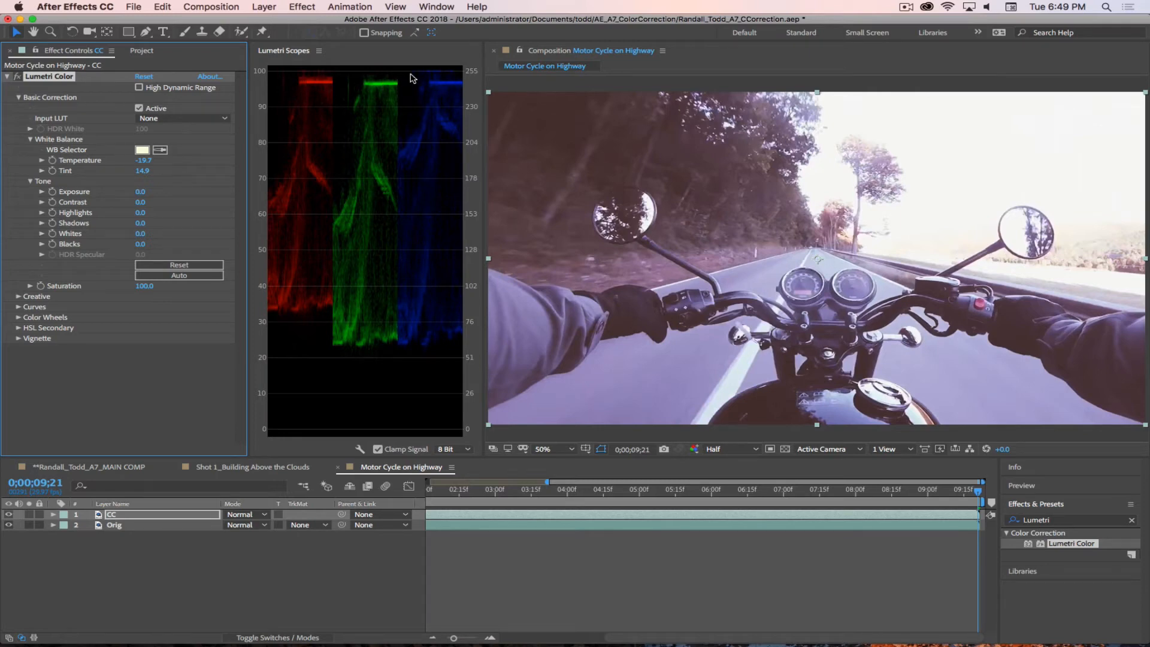
key(super+z)
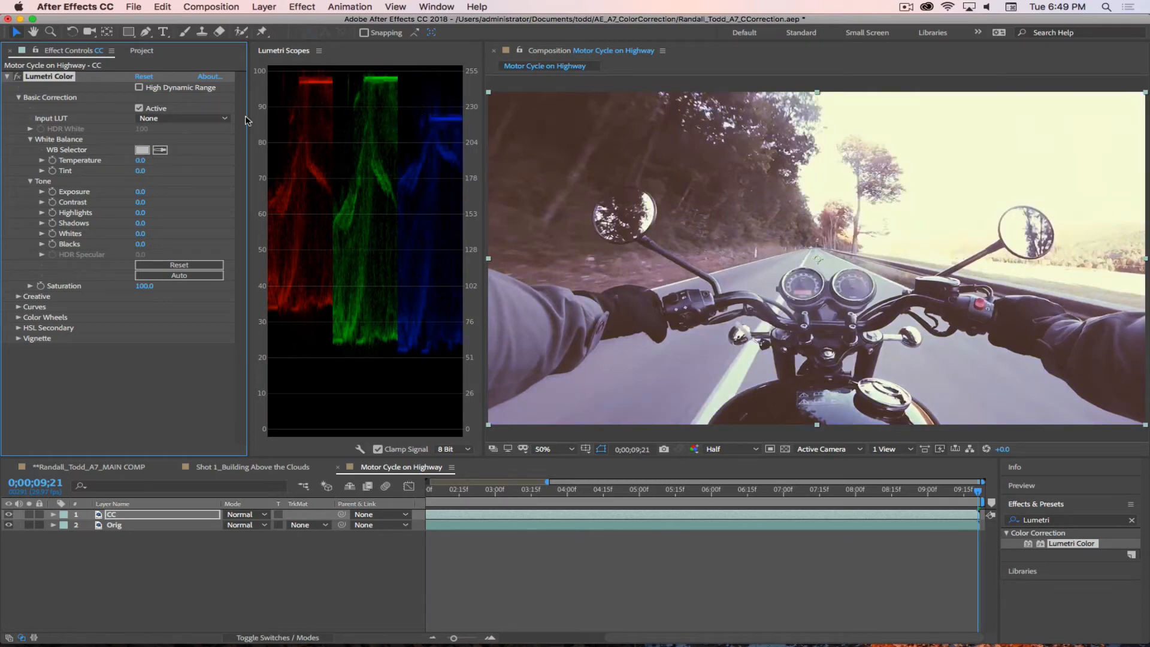
key(super+shift+z)
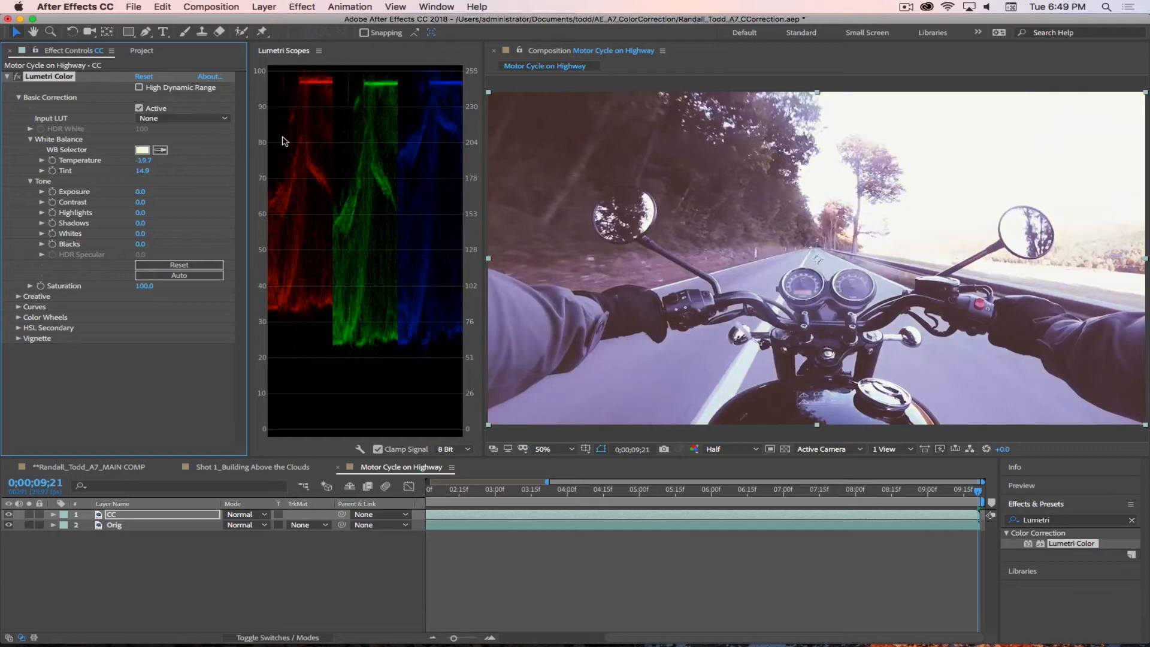
key(super+z)
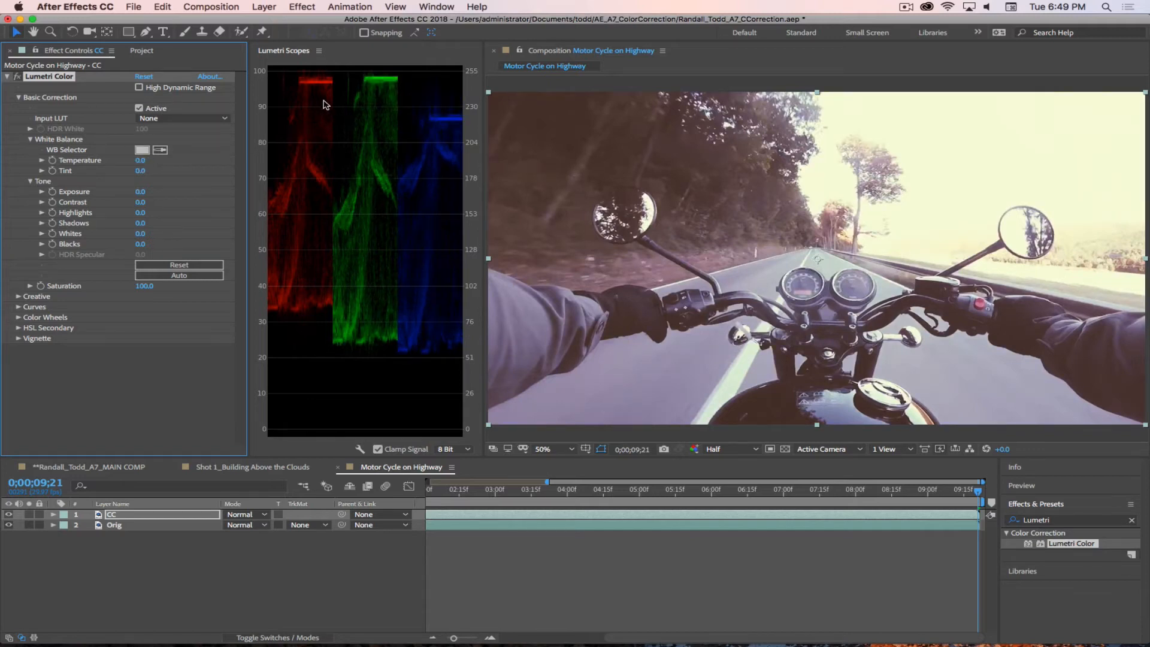
key(super+shift+z)
key(super+z)
key(super+shift+z)
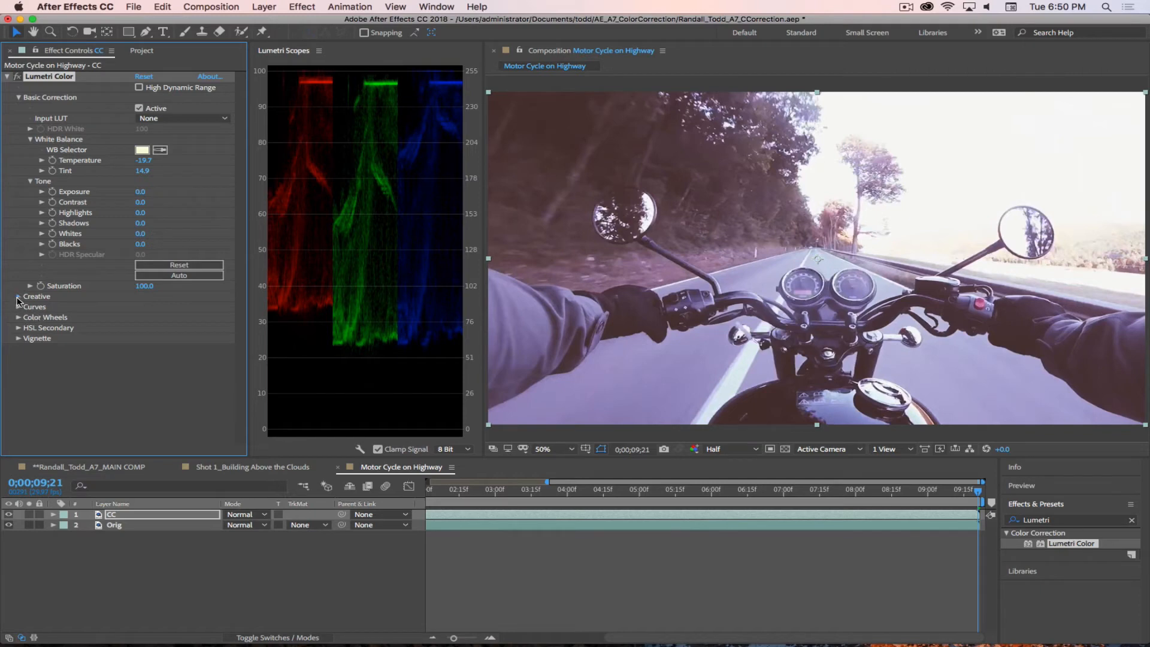
Step: Browse the Look presets in Lumetri's Creative section without applying any, and collapse the section
click(18, 297)
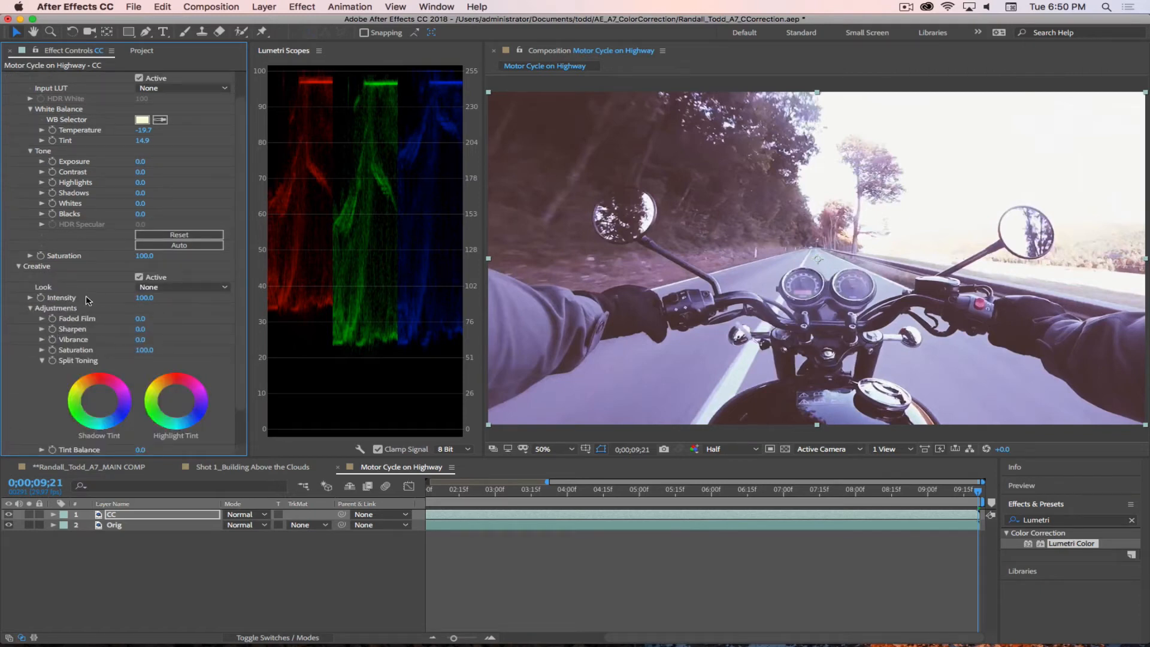
click(173, 287)
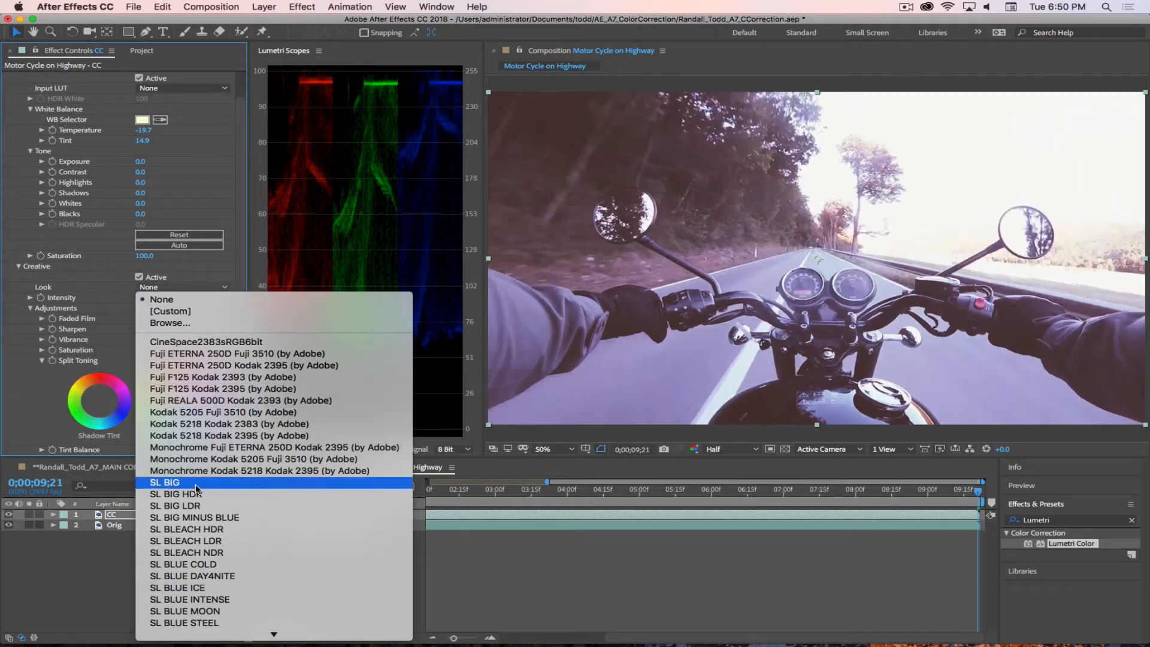
scroll(198, 489, down, 5)
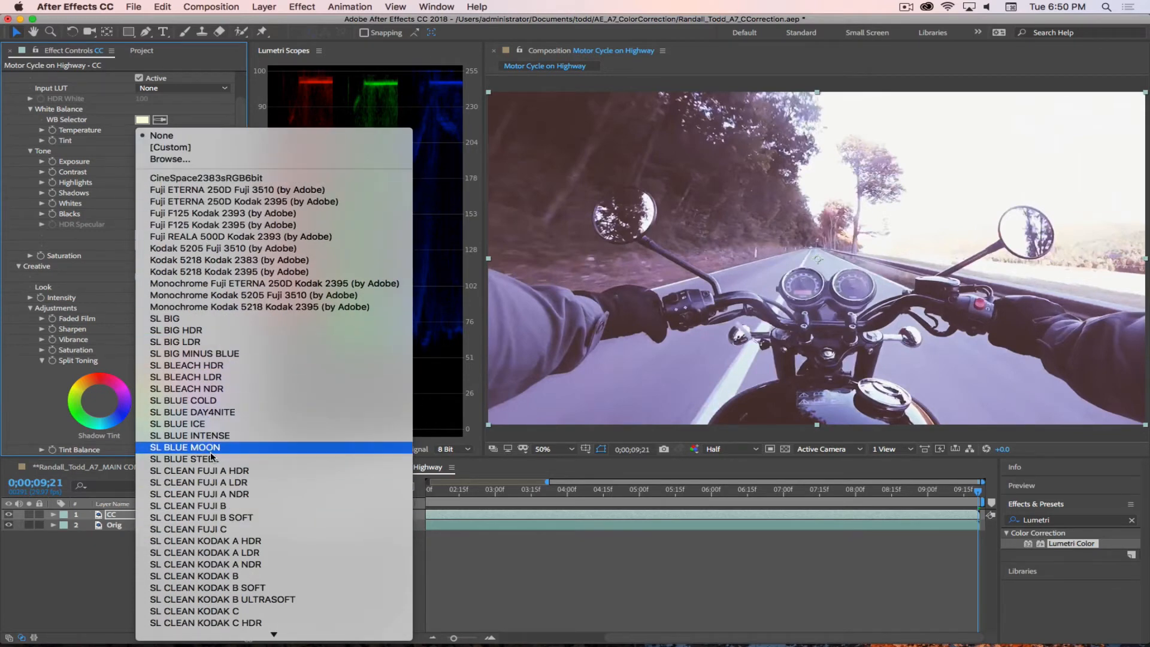
scroll(211, 457, down, 5)
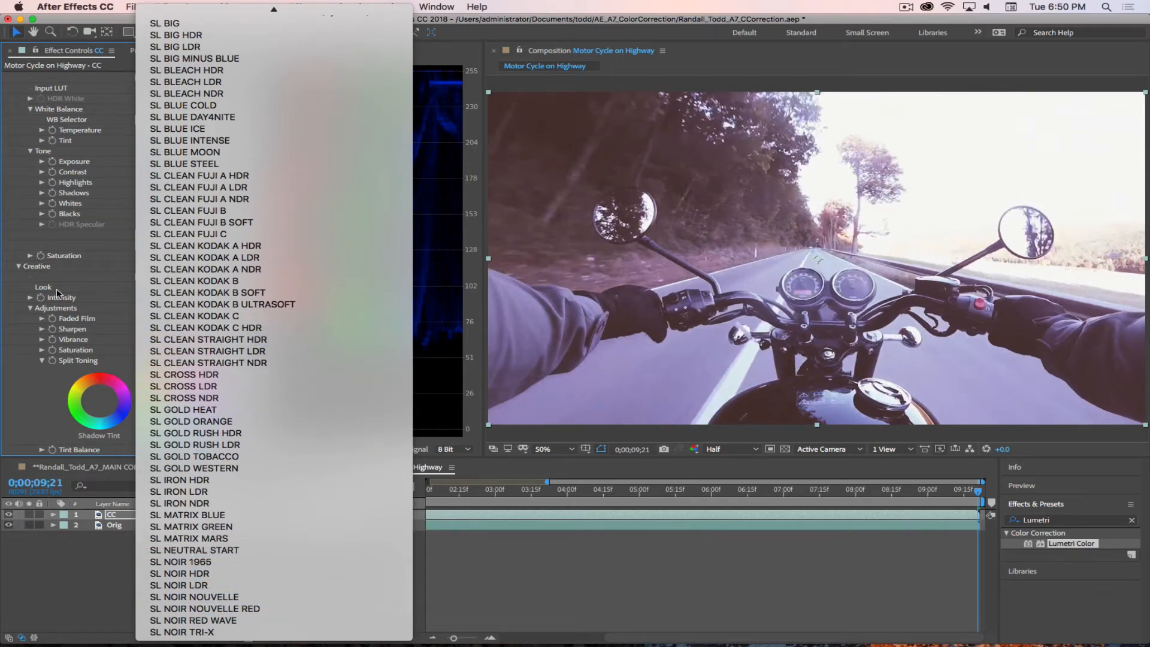
click(95, 245)
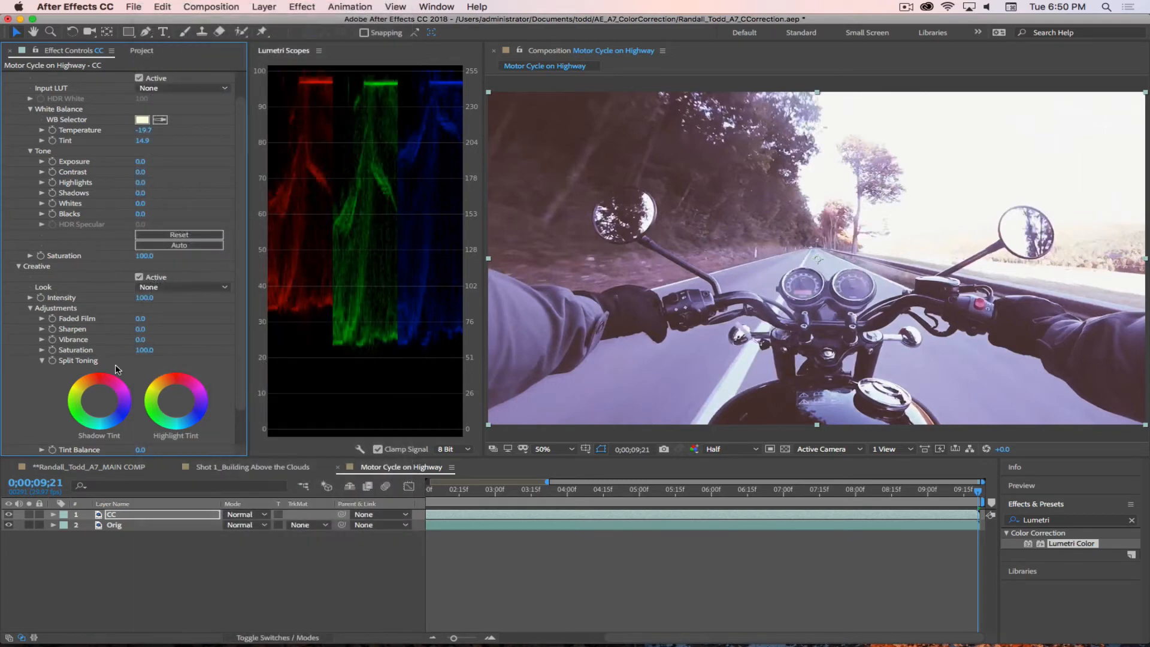
click(18, 266)
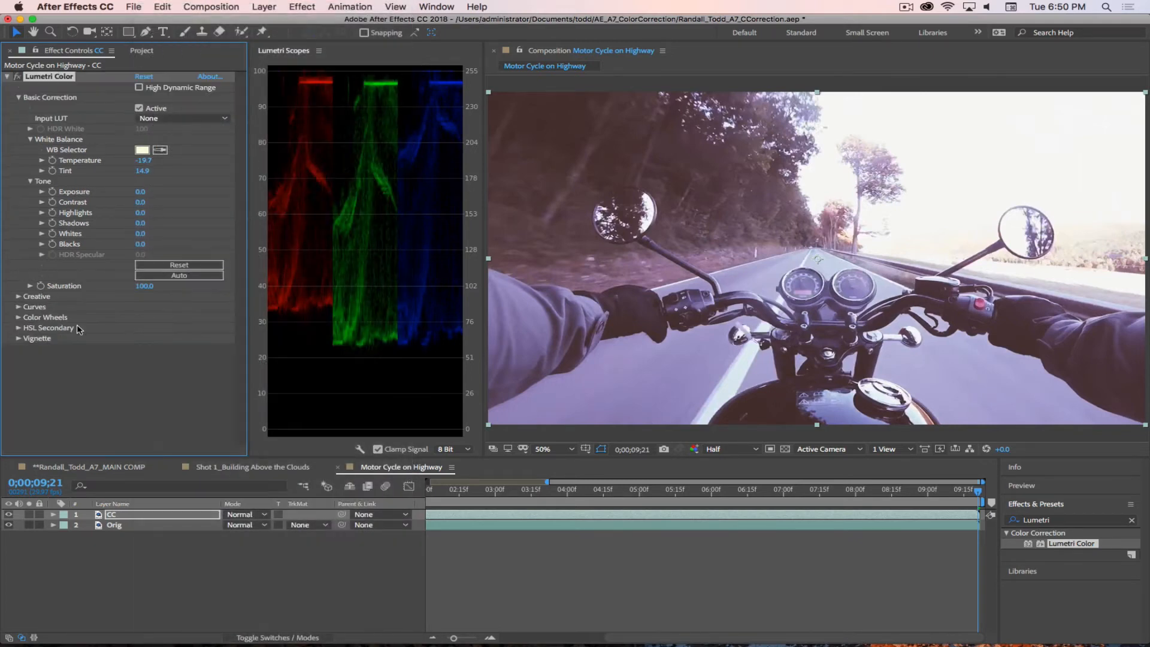
Step: Expand the Curves section and view the red, green, blue and master RGB curves in turn
click(20, 310)
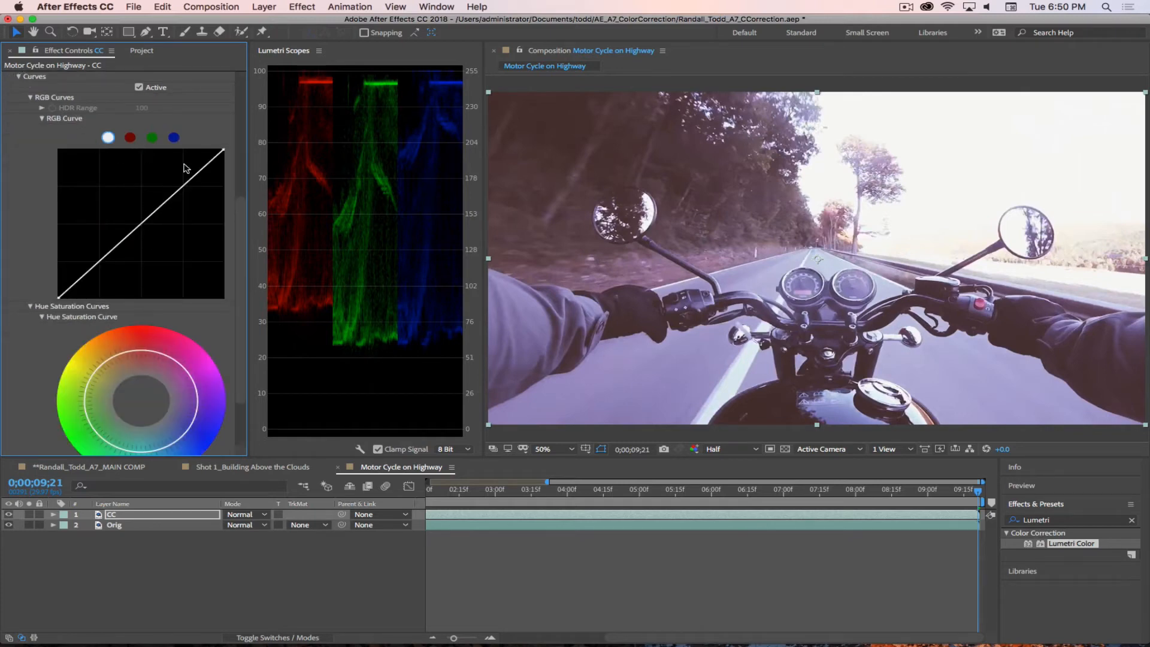
click(129, 138)
click(152, 138)
click(173, 138)
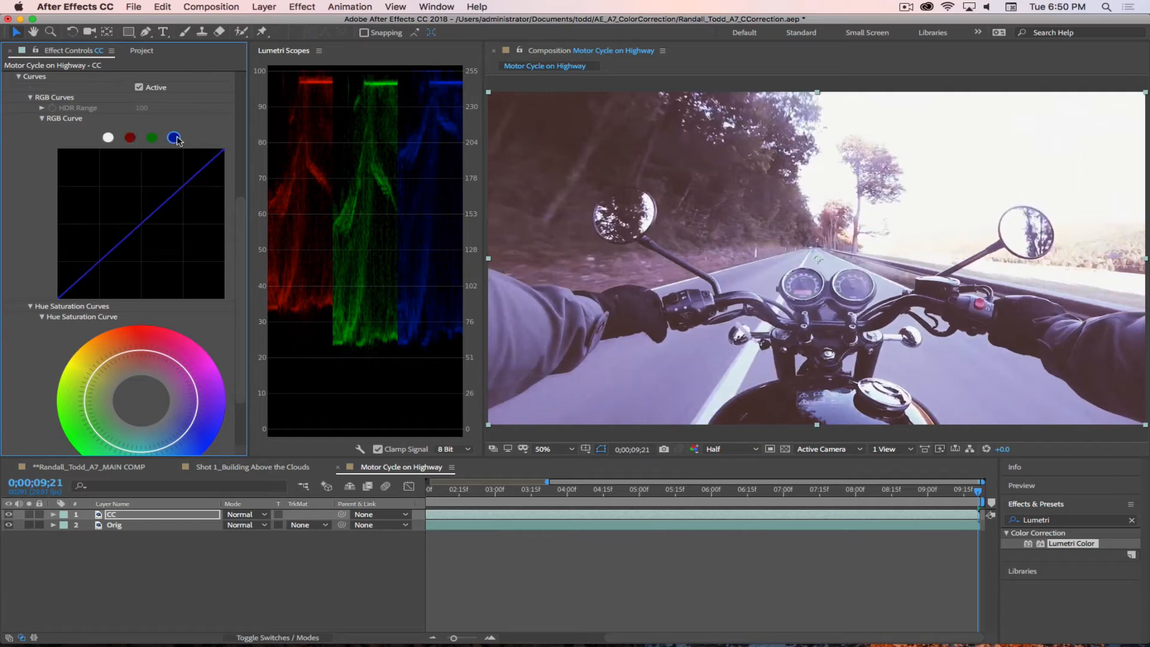
click(108, 139)
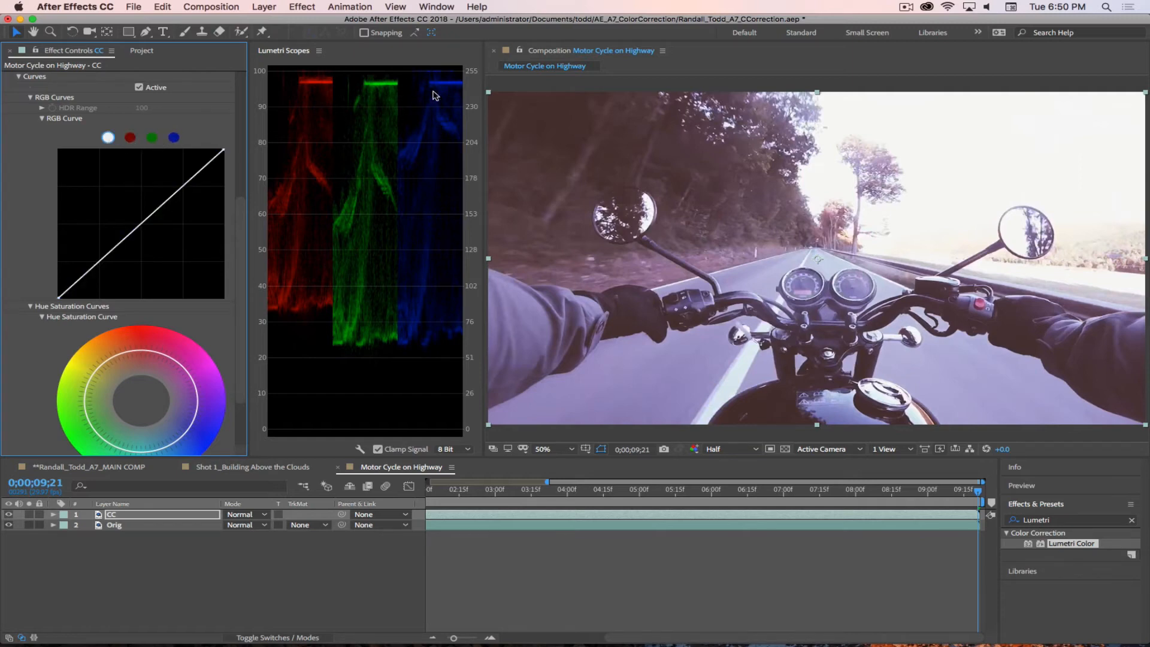
Step: Nudge the highlight endpoint of the green RGB curve slightly, and switch to the blue curve
click(152, 138)
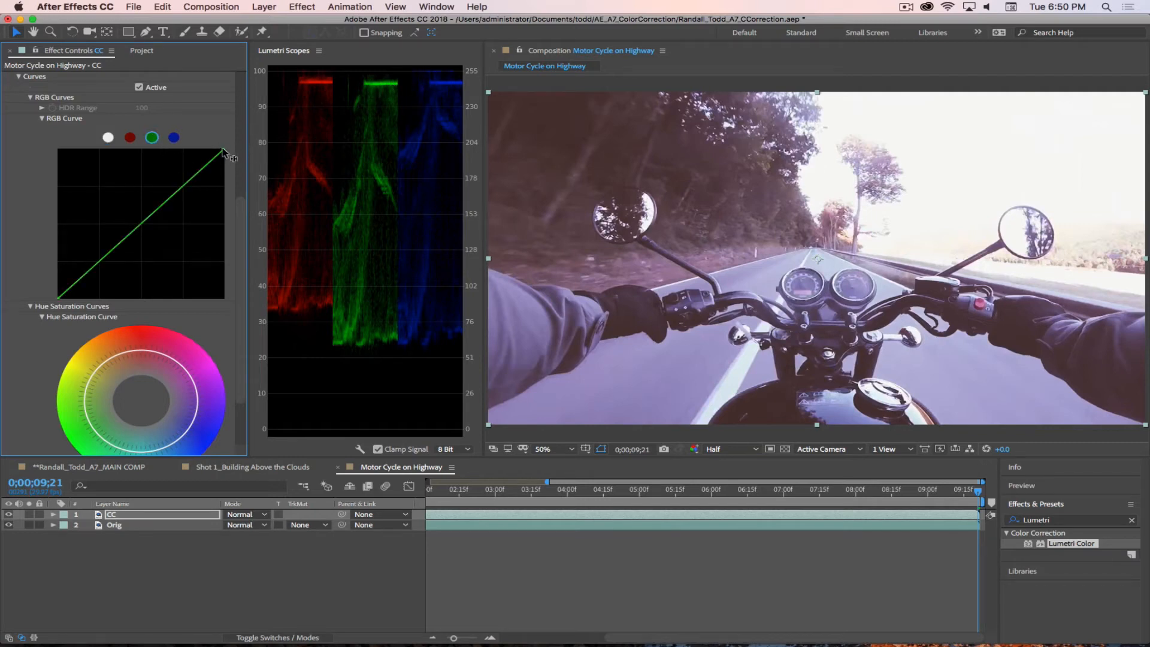
drag(224, 150, 225, 148)
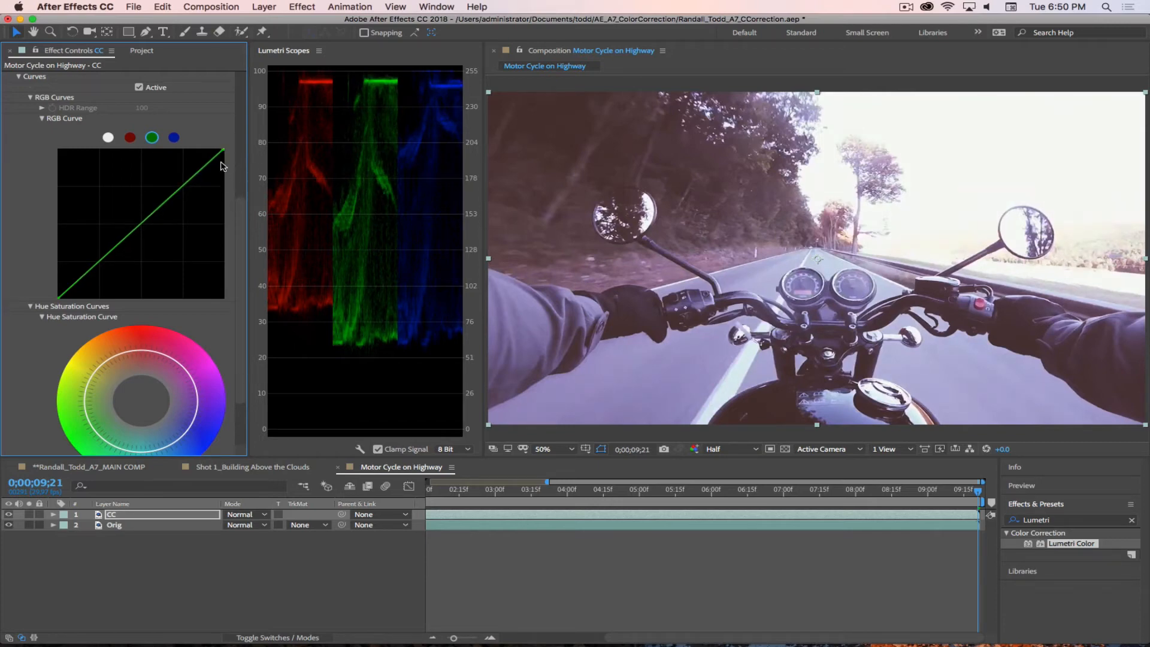
click(174, 137)
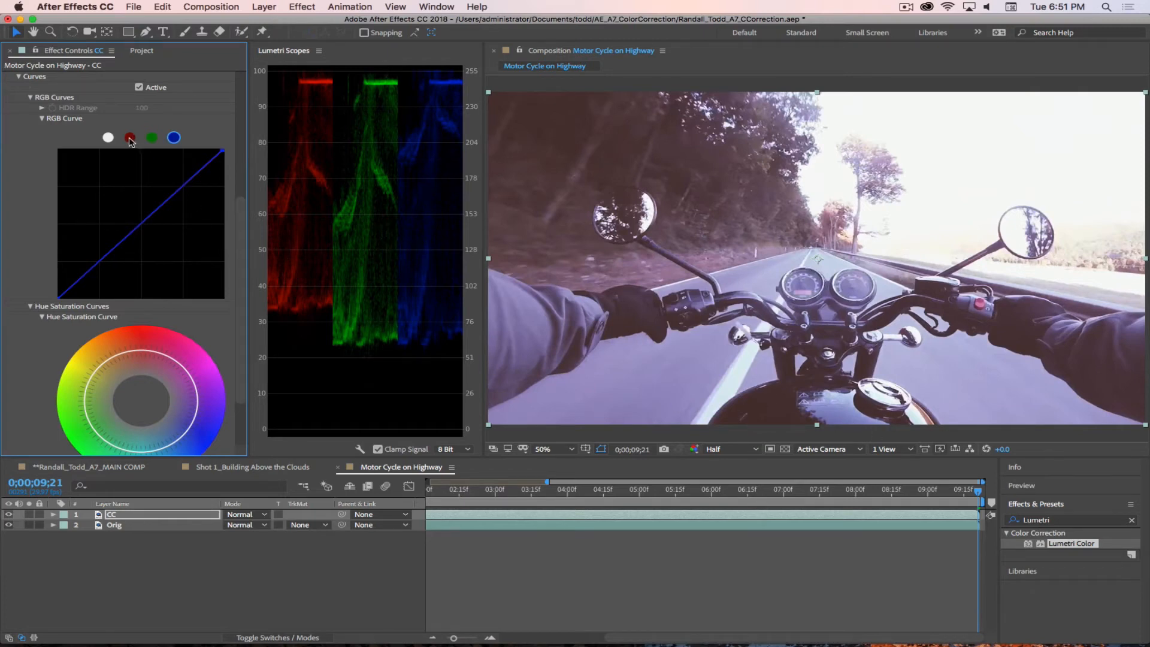
Step: Move the red RGB curve's black point inward to lower the red shadows to the green and blue levels, and collapse Curves
click(129, 137)
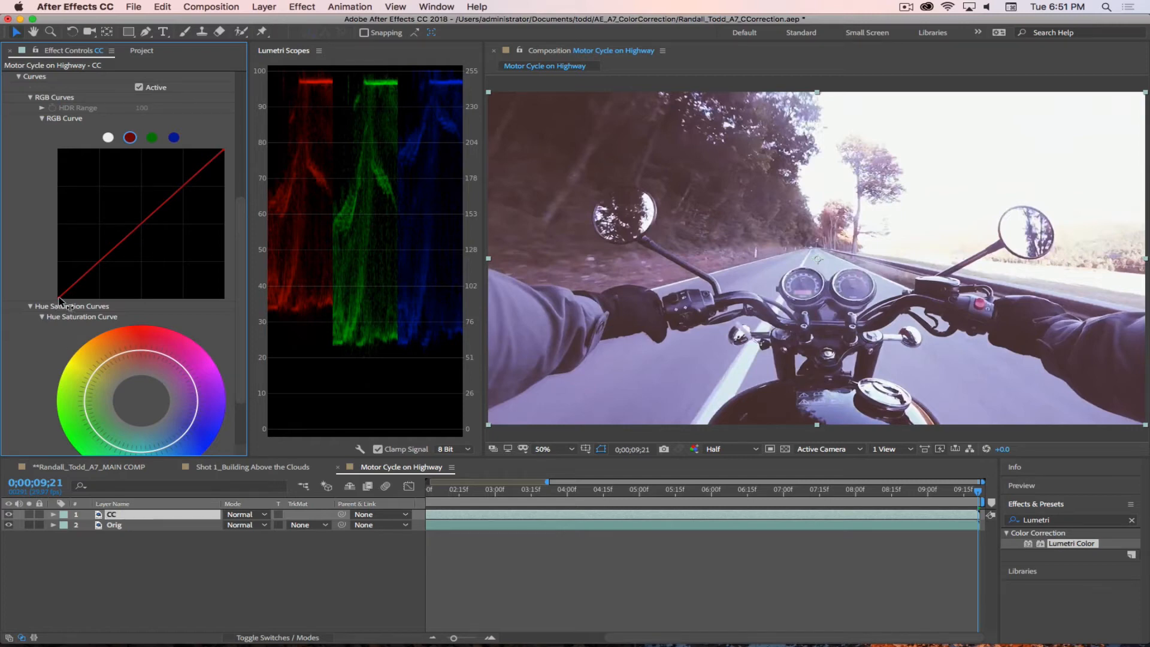
drag(58, 299, 69, 299)
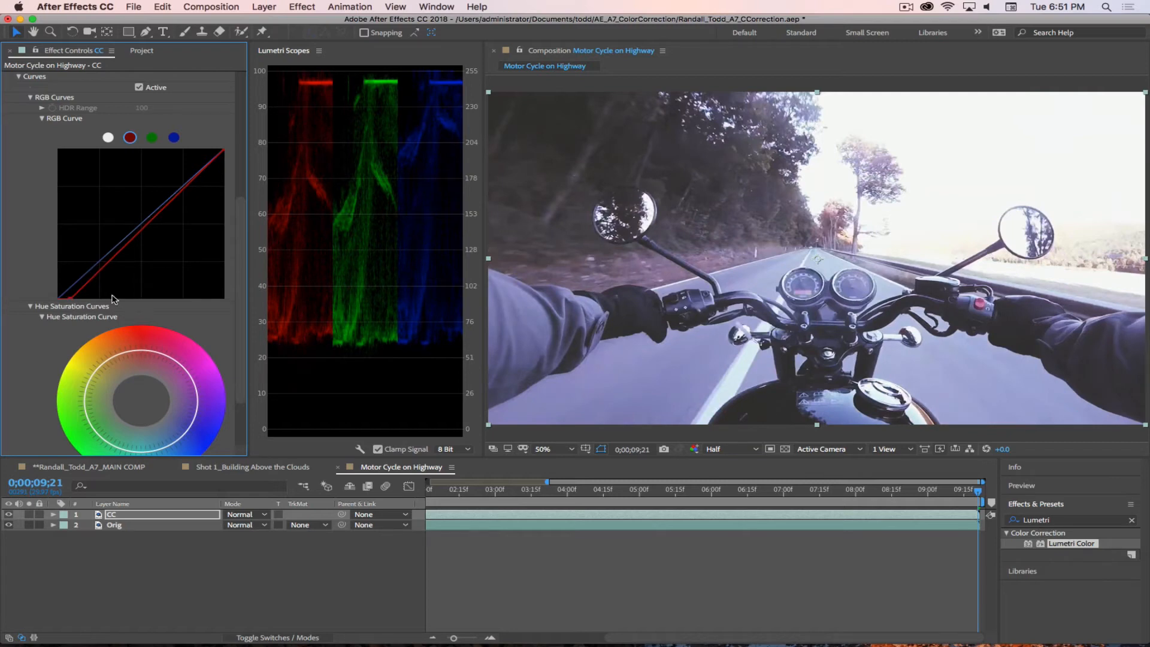
click(18, 77)
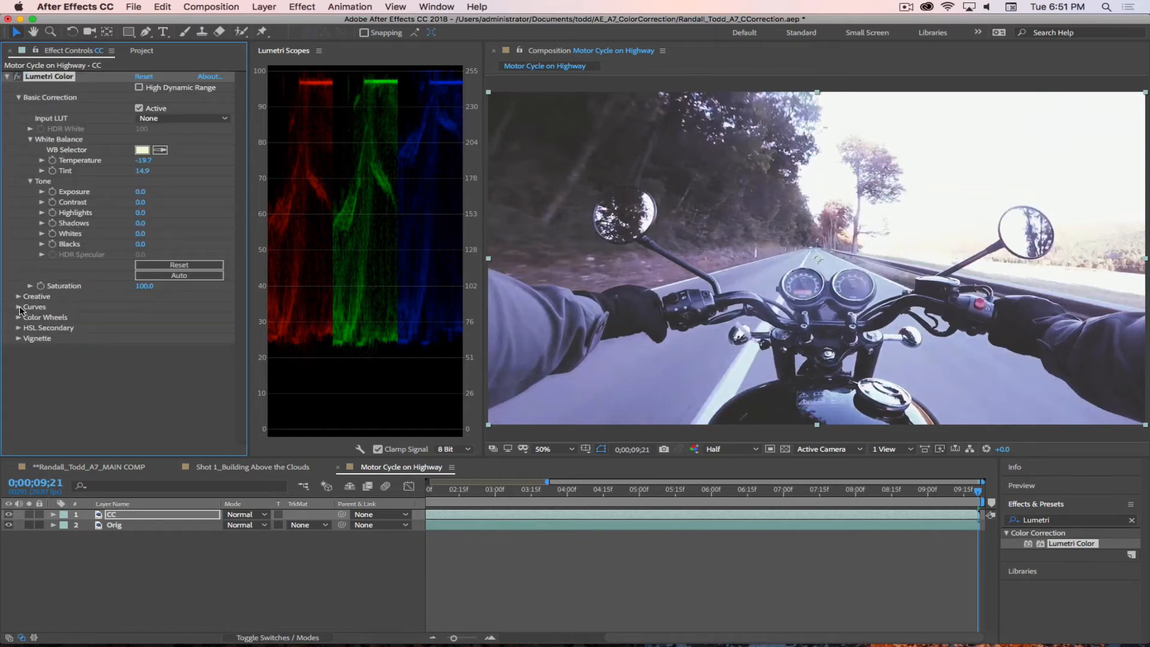
Step: Expand Lumetri's Curves section and nudge the green RGB curve's black point slightly upward to lift the green shadows
click(19, 297)
scroll(42, 310, down, 1)
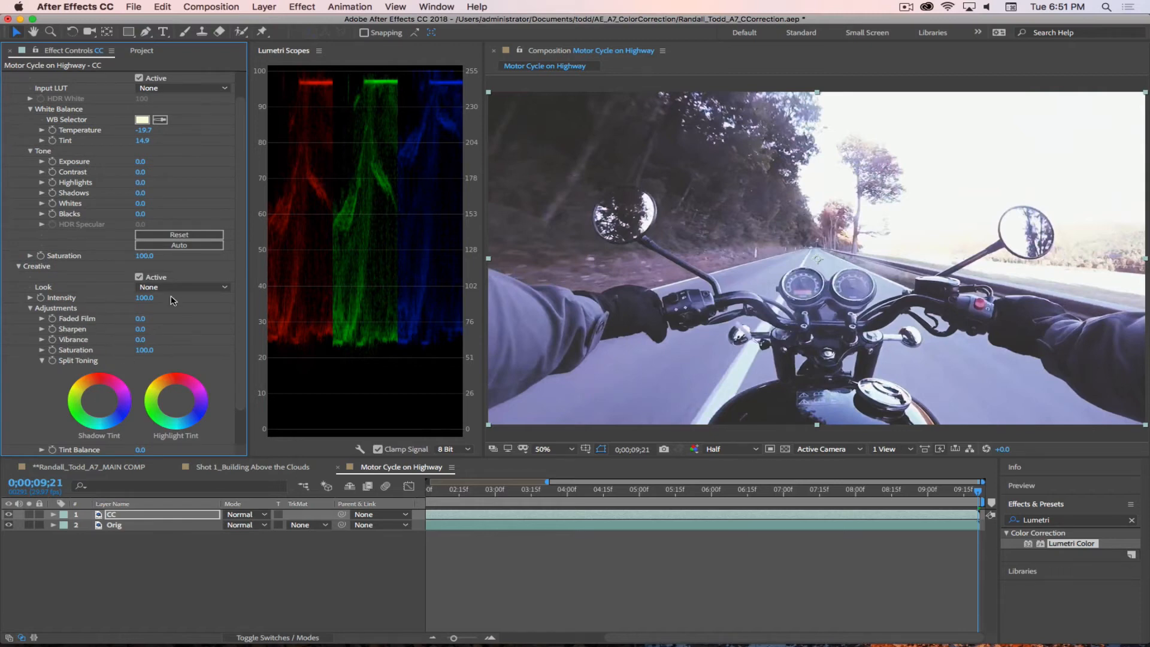
click(19, 267)
click(19, 307)
scroll(53, 360, down, 5)
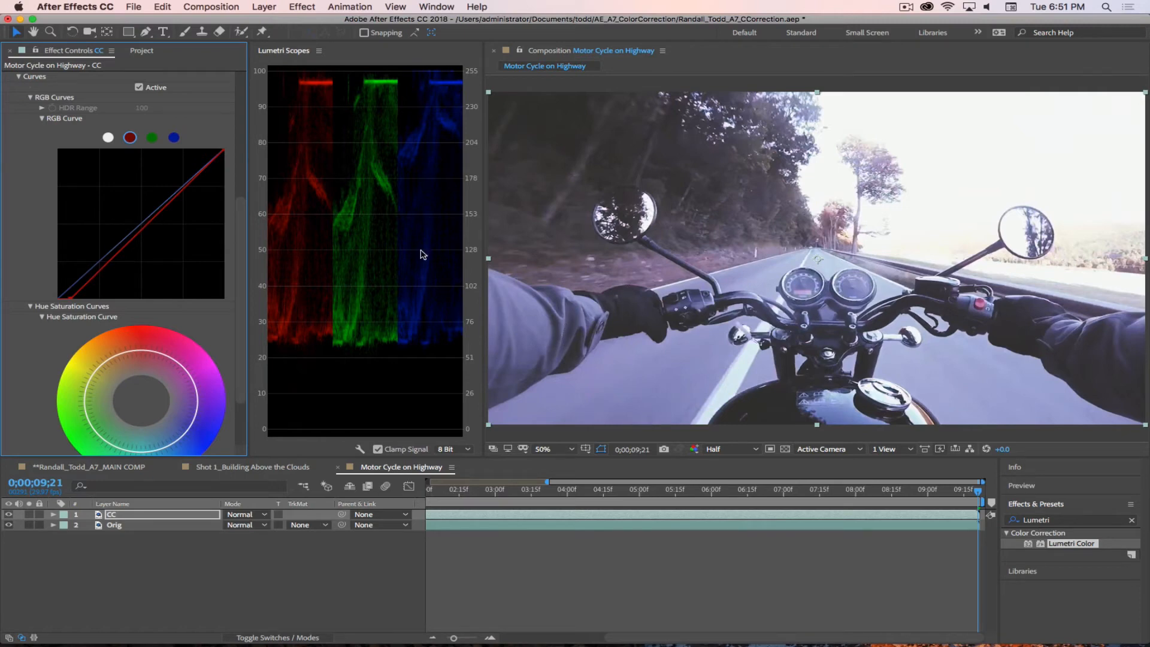
click(152, 137)
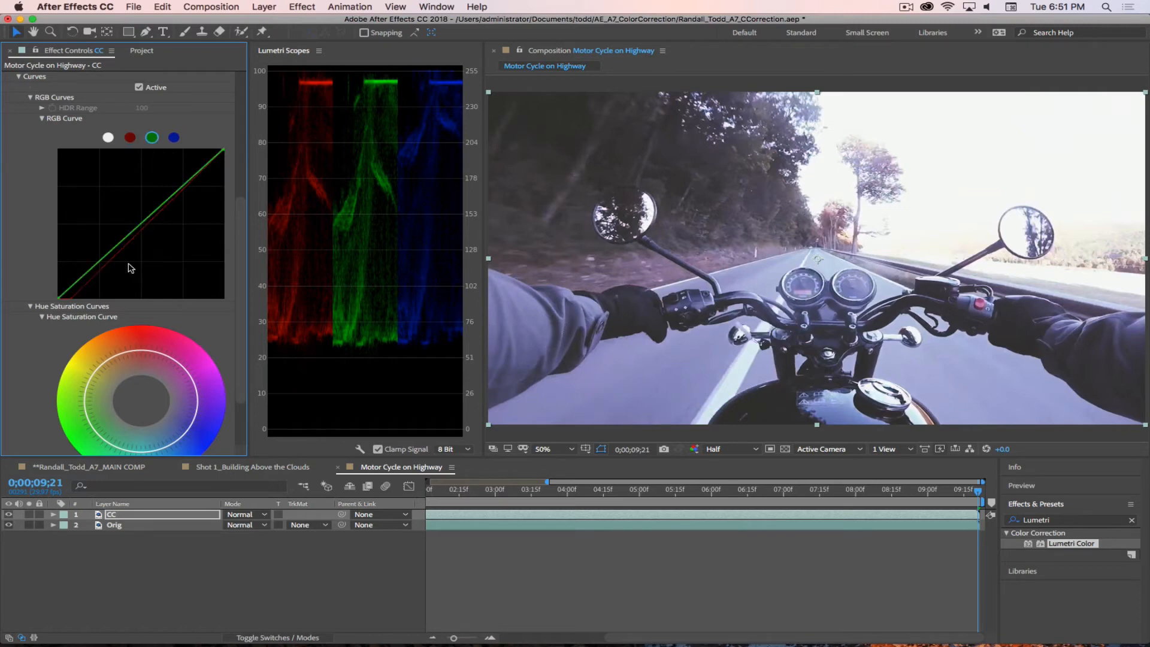
click(58, 299)
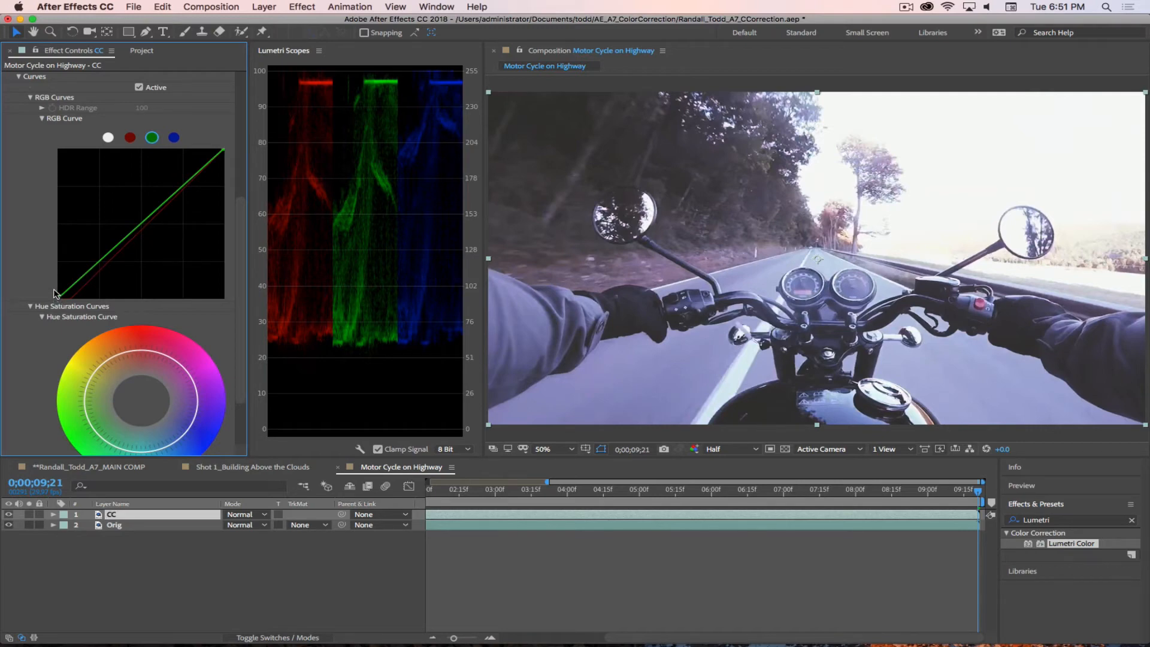
drag(58, 299, 58, 298)
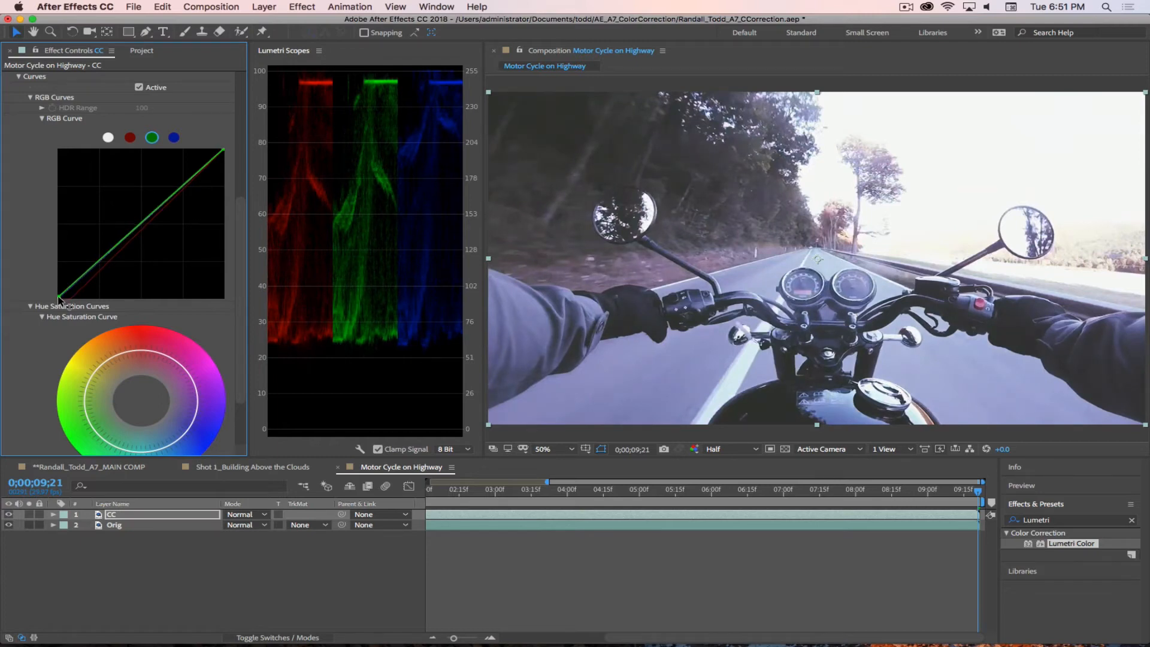
Step: Switch to the blue RGB curve and nudge its black point slightly to align the blue shadows with red and green
click(173, 137)
click(58, 298)
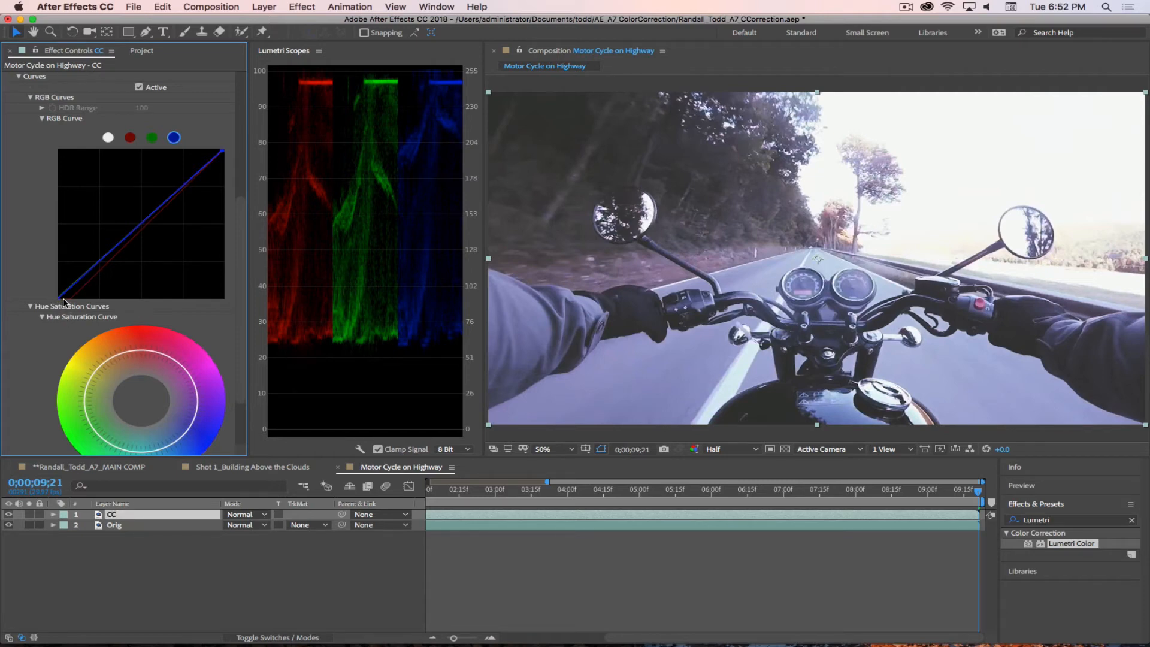
drag(58, 299, 58, 298)
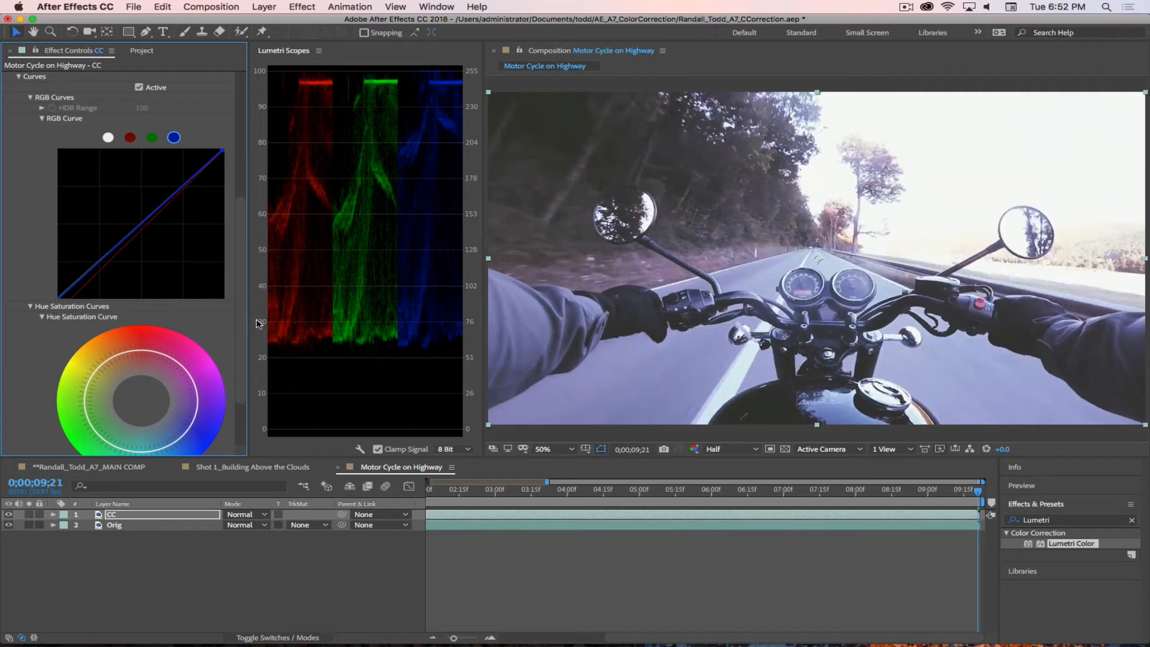
key(Return)
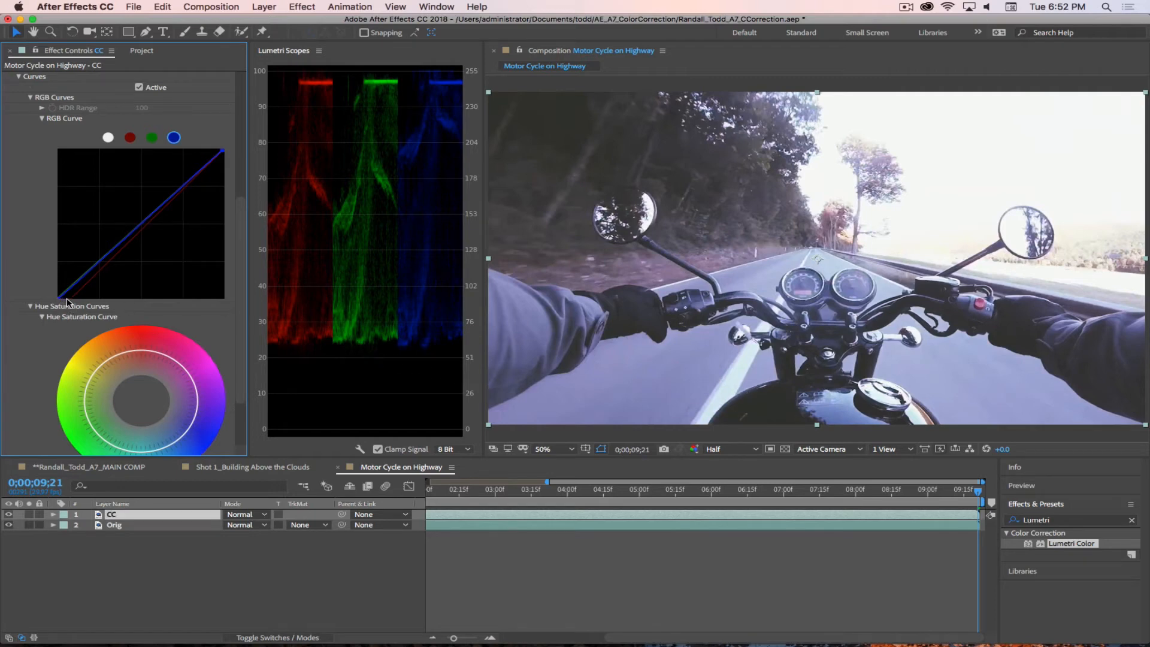
key(Return)
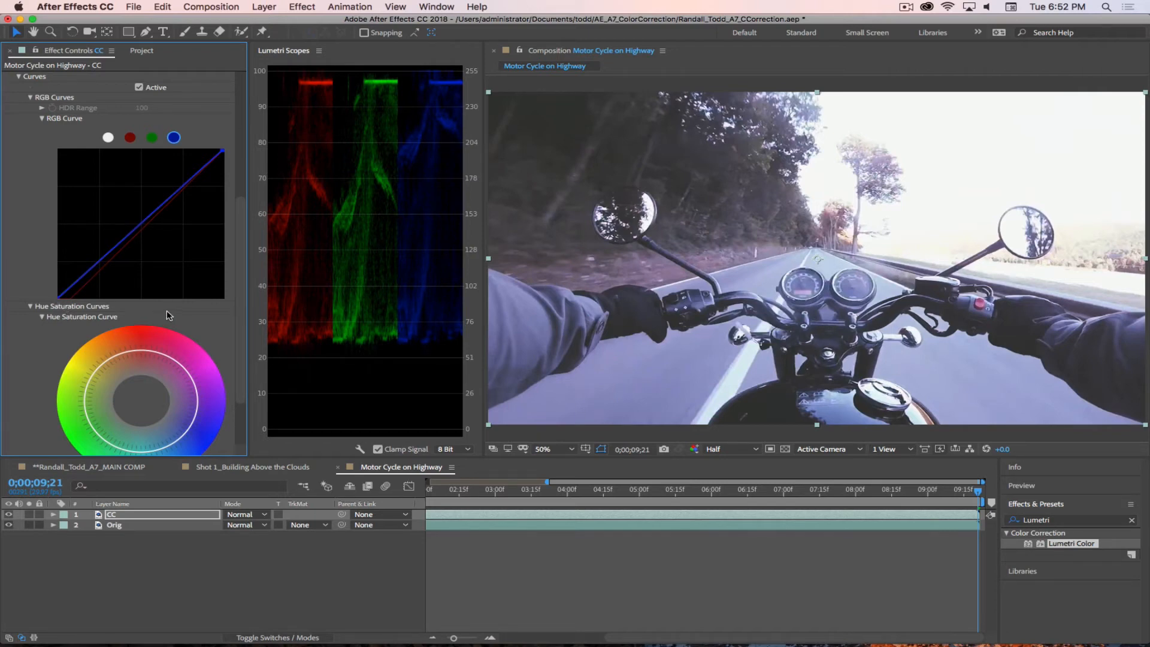
Step: Toggle the Lumetri Color effect off and on repeatedly to compare the shot before and after correction, leaving it enabled
scroll(118, 139, up, 5)
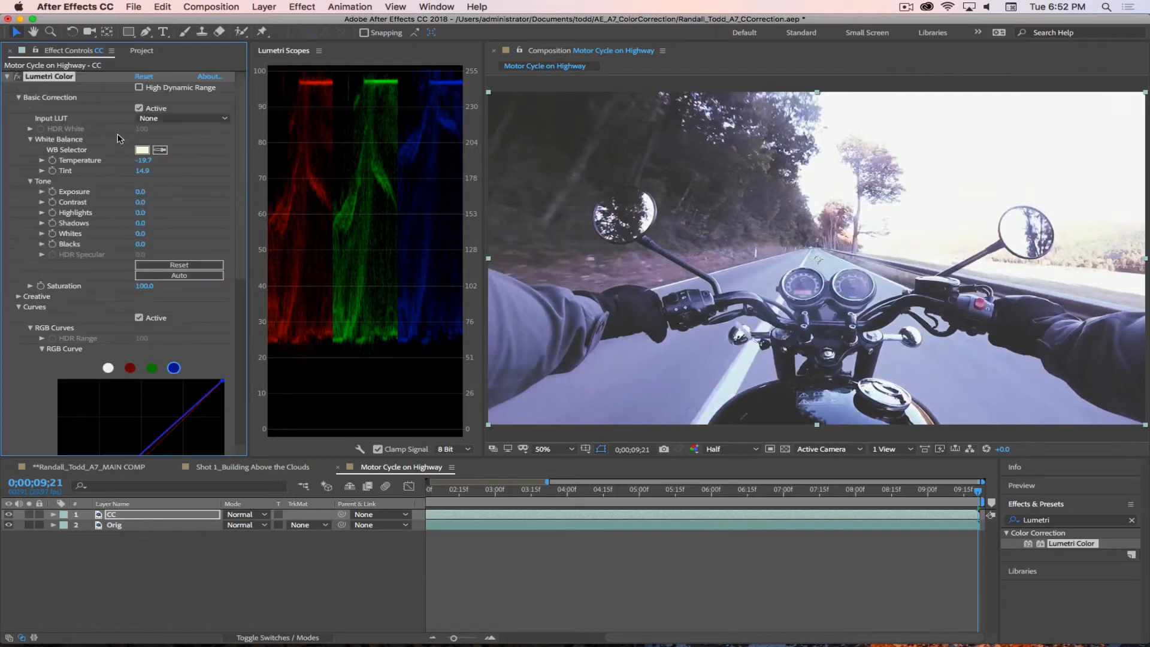
click(18, 77)
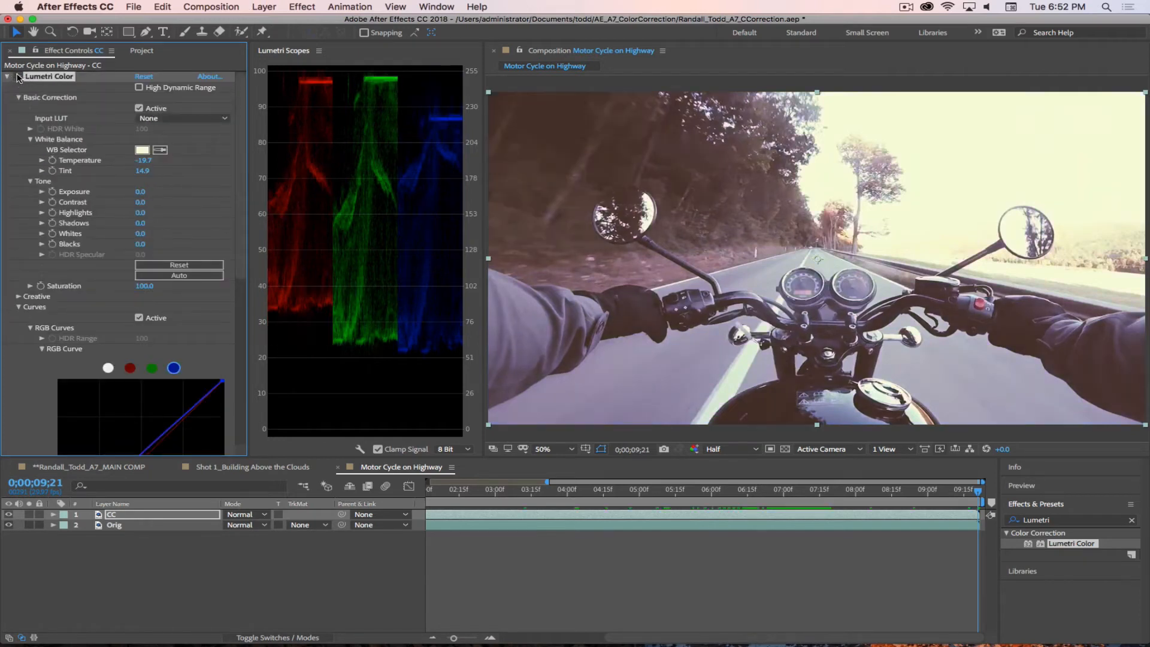
click(18, 76)
click(18, 76)
click(18, 77)
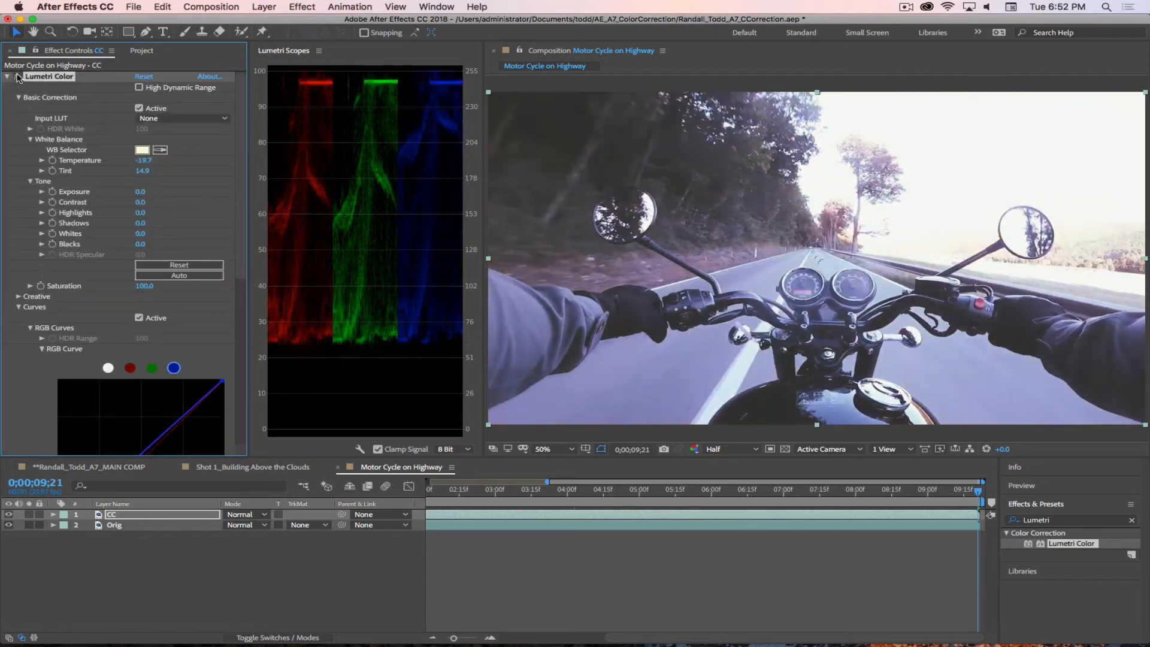
click(18, 76)
click(18, 77)
click(18, 77)
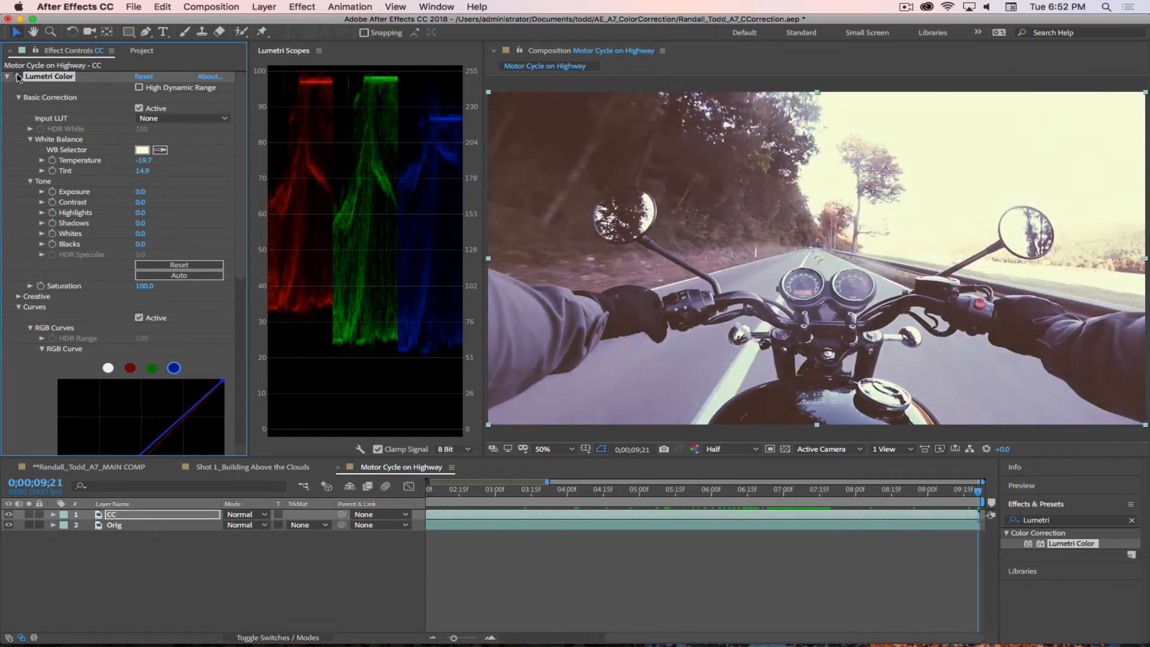
click(18, 77)
click(18, 77)
click(18, 77)
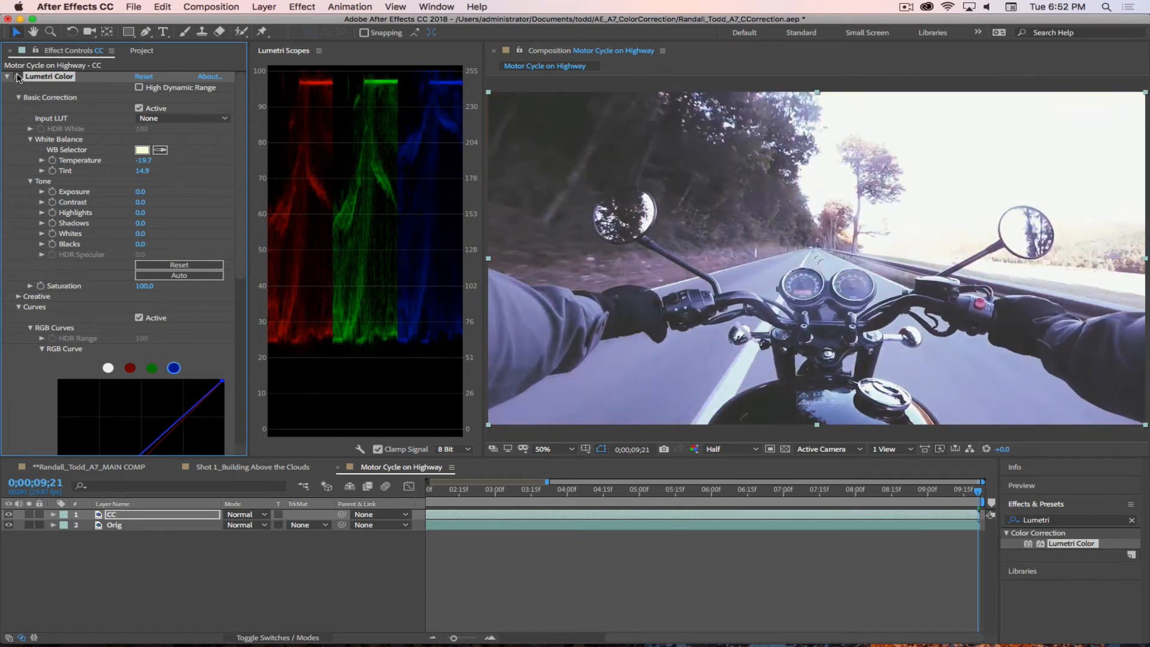
click(18, 77)
click(18, 77)
click(18, 76)
click(18, 77)
click(18, 77)
click(18, 77)
click(18, 76)
click(18, 77)
Step: Collapse the Basic Correction and Curves sections inside the Lumetri Color effect
click(8, 78)
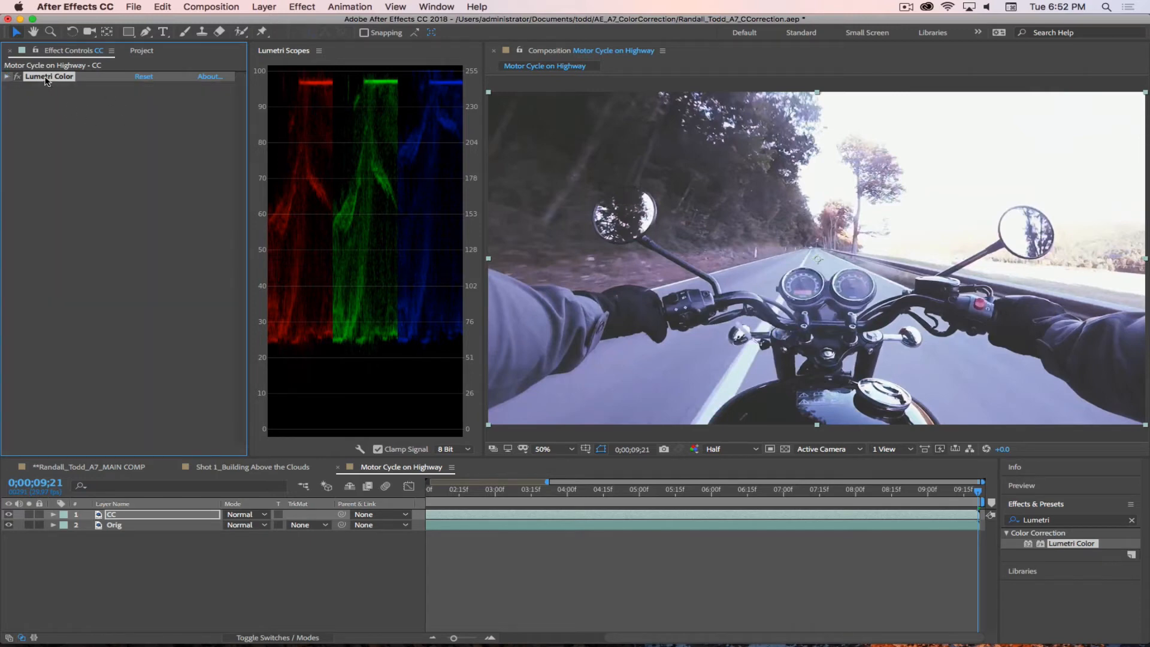
click(5, 76)
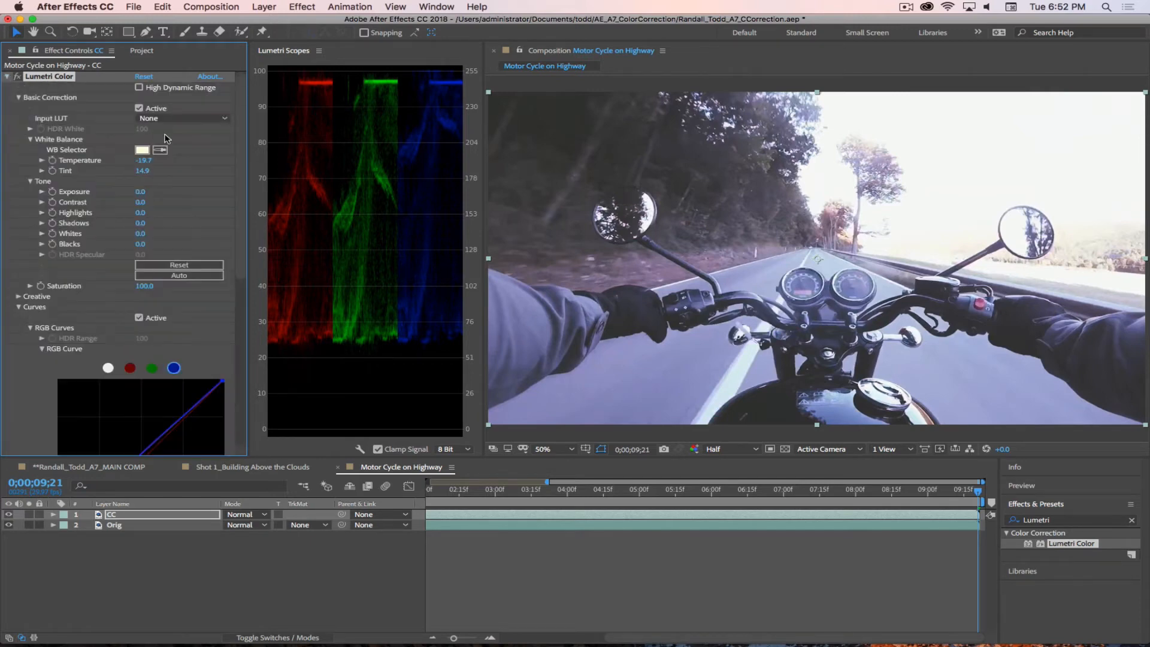
click(20, 98)
click(19, 118)
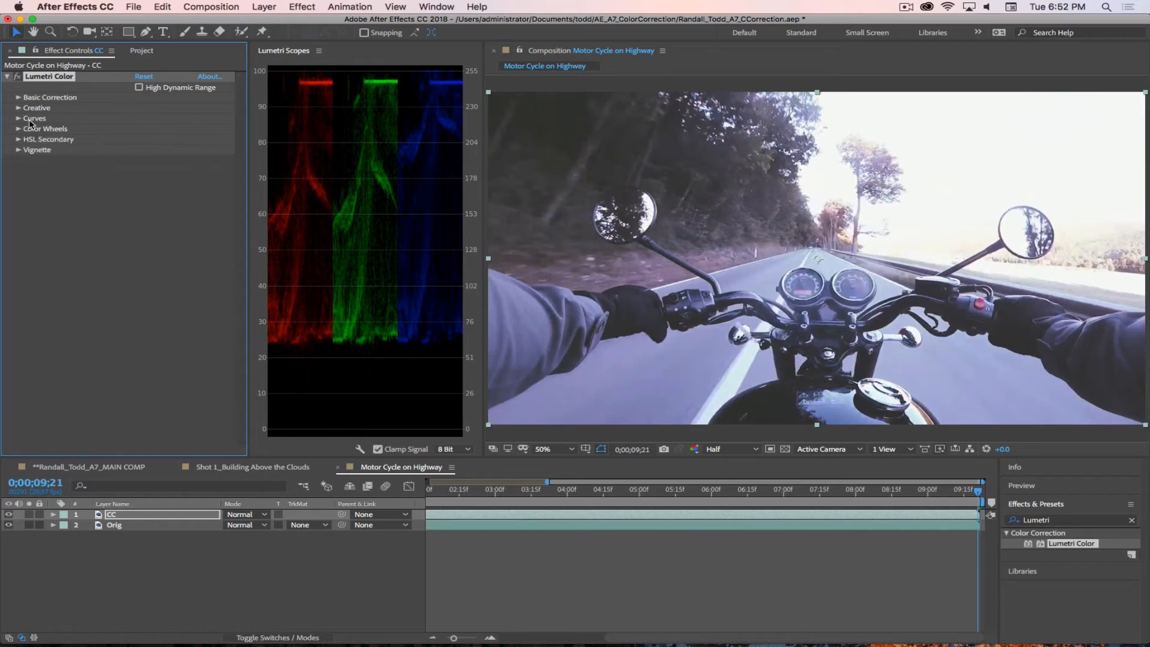
Step: Expand the Creative section and try the SL GOLD TOBACCO look on the CC layer
click(19, 107)
click(174, 127)
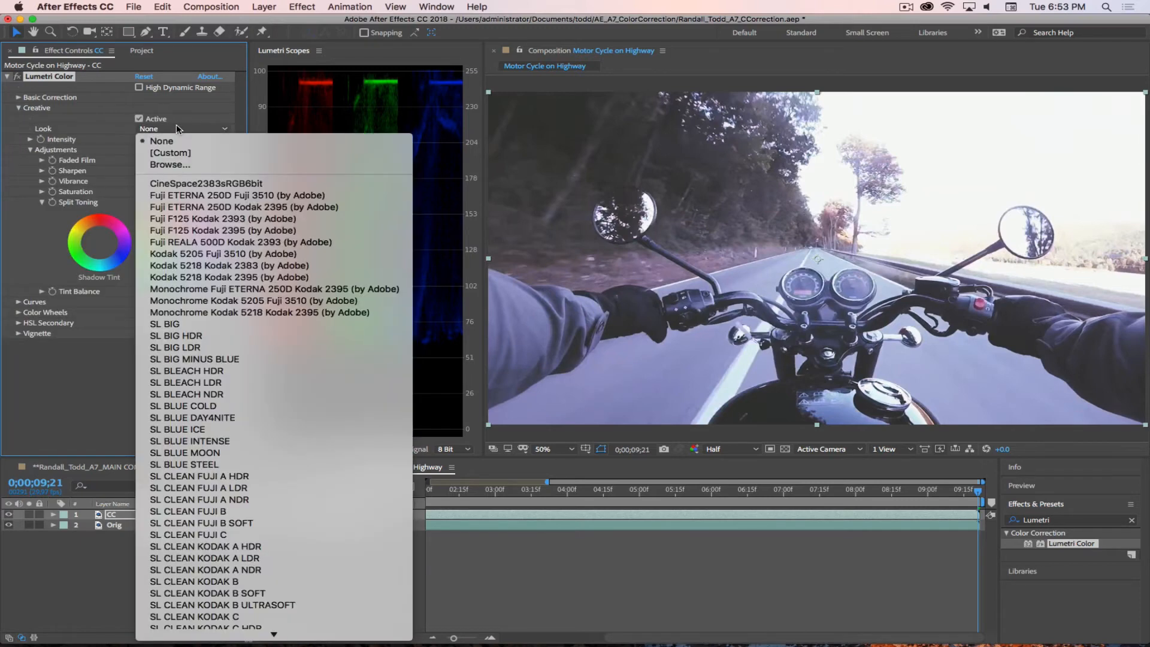
scroll(287, 521, down, 5)
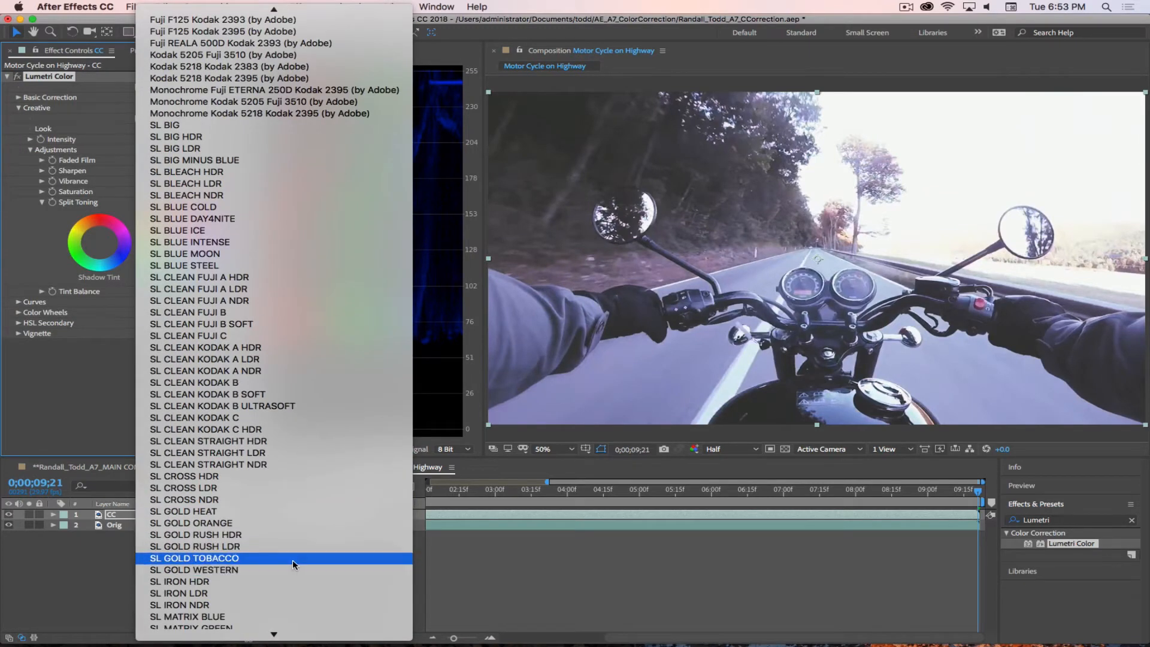
scroll(293, 562, down, 2)
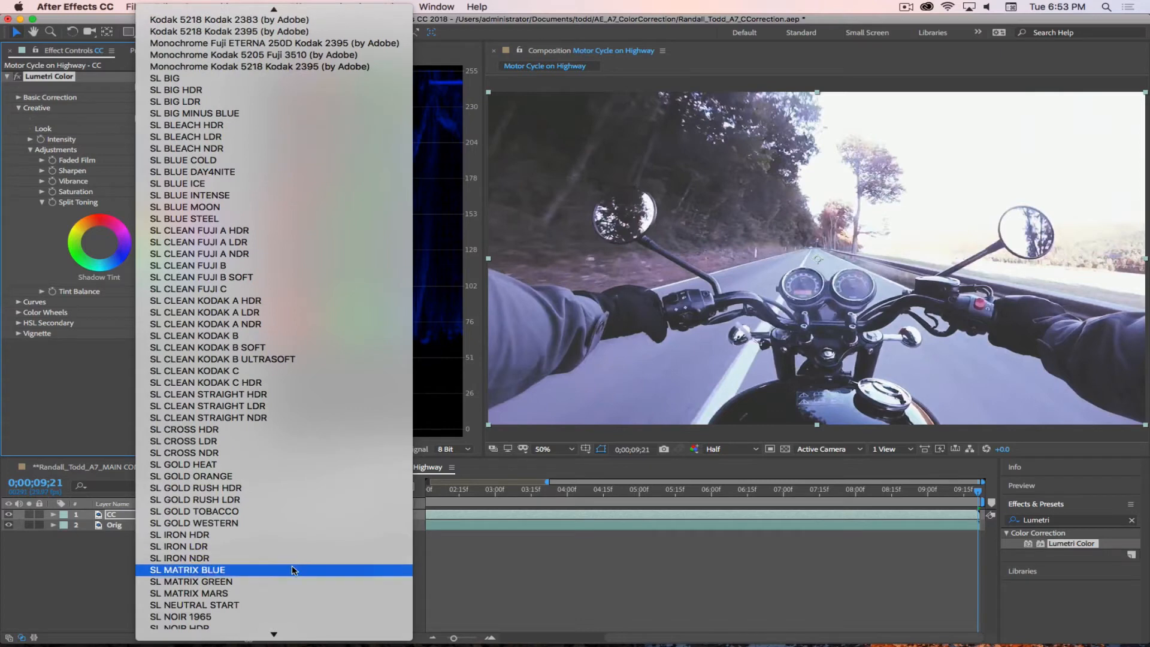
click(214, 512)
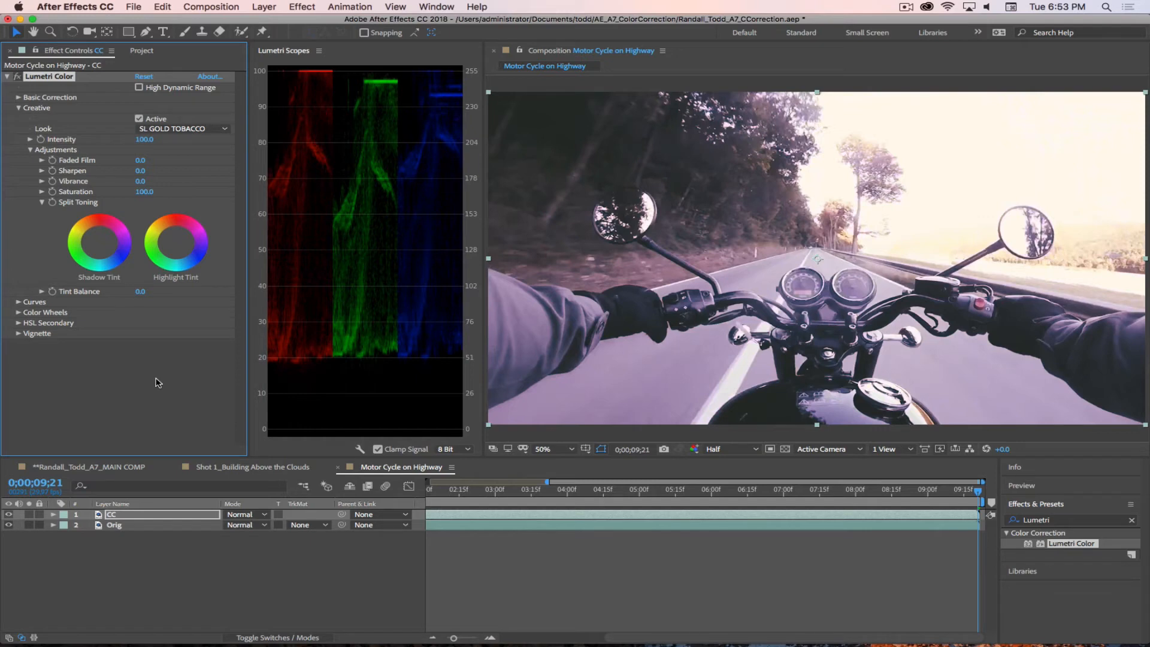
Step: Try the SL NOIR NOUVELLE look in place of the current Creative look
click(202, 129)
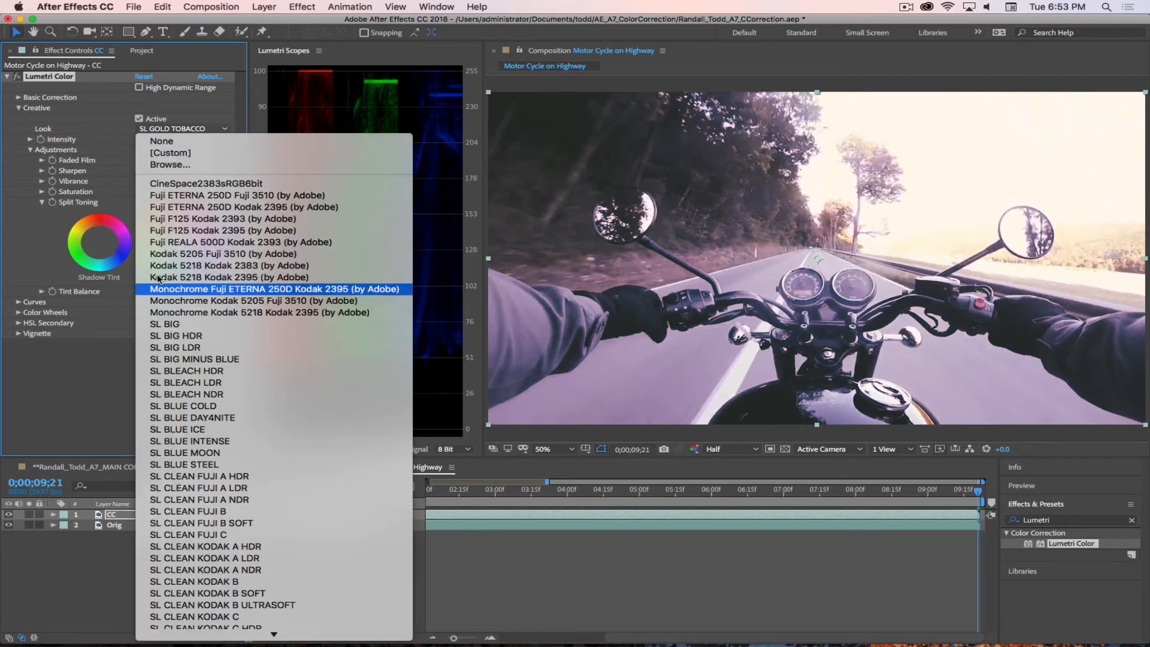
scroll(211, 429, down, 5)
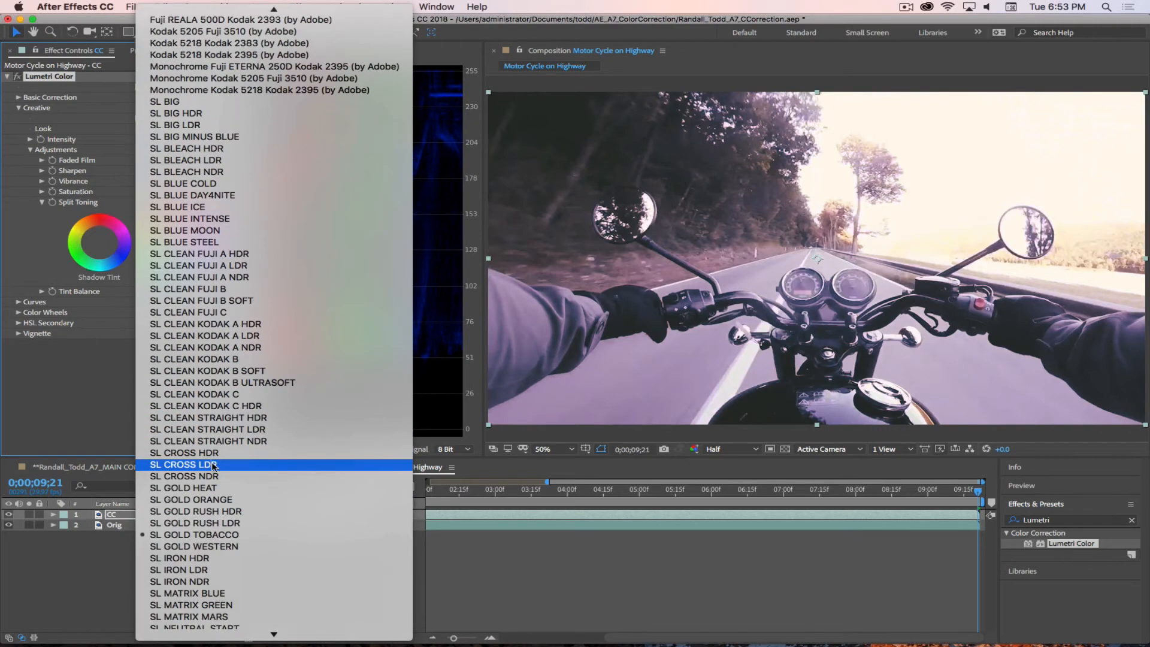
scroll(214, 466, down, 3)
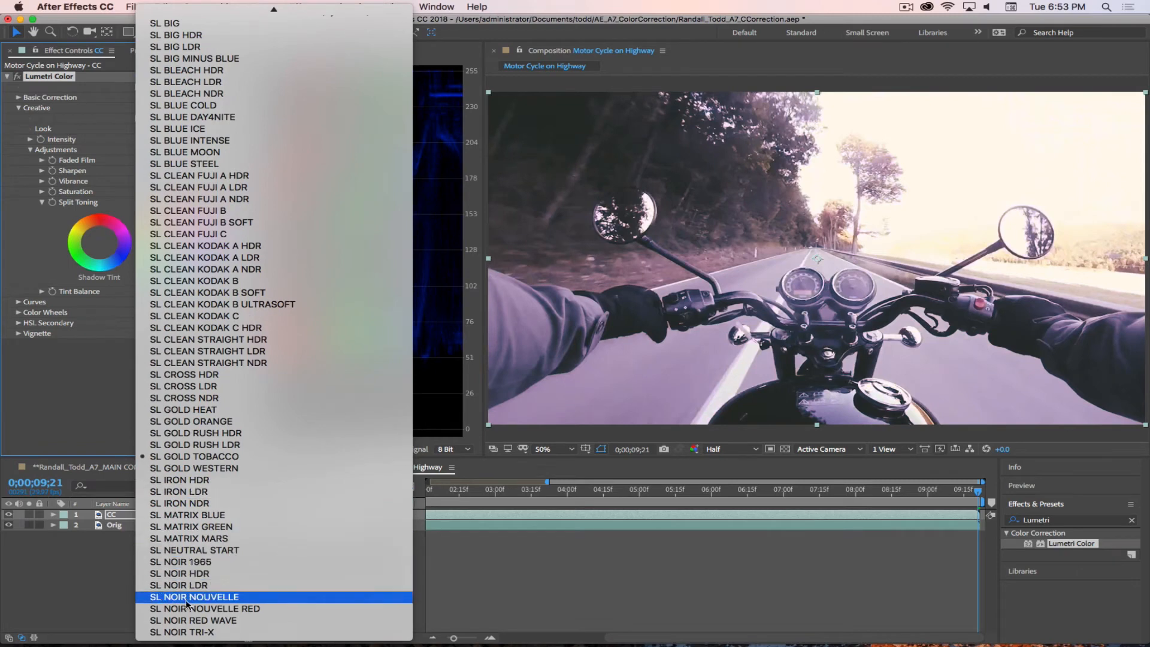
click(254, 595)
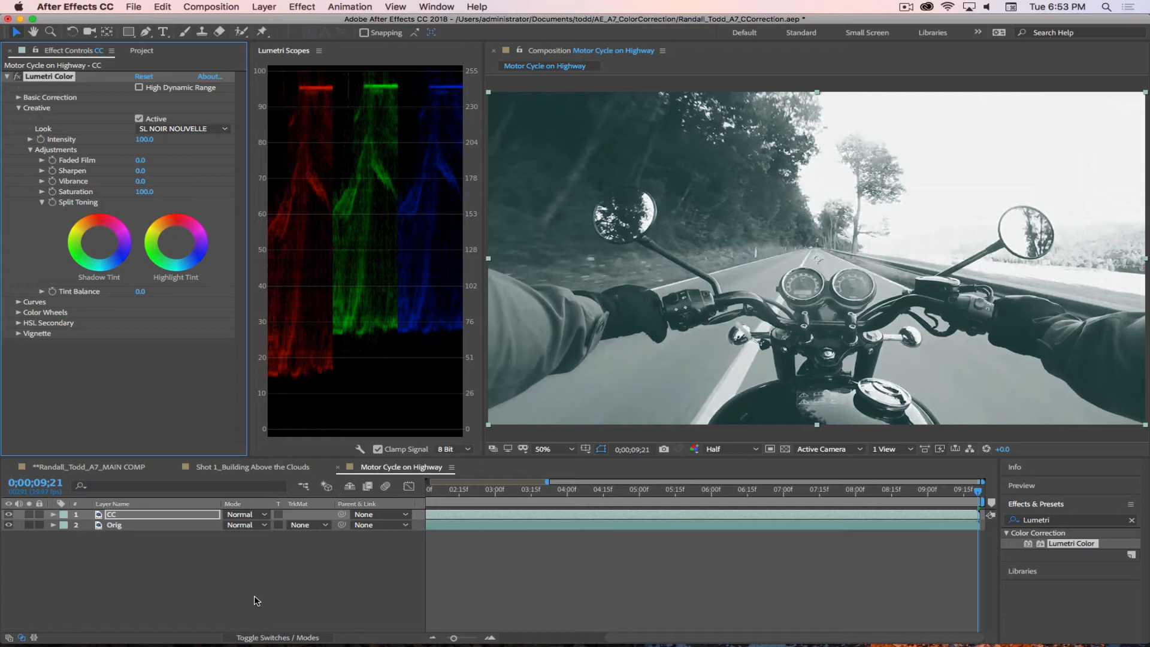
Step: Set the Creative look back to None and collapse the Creative section
click(163, 131)
click(161, 143)
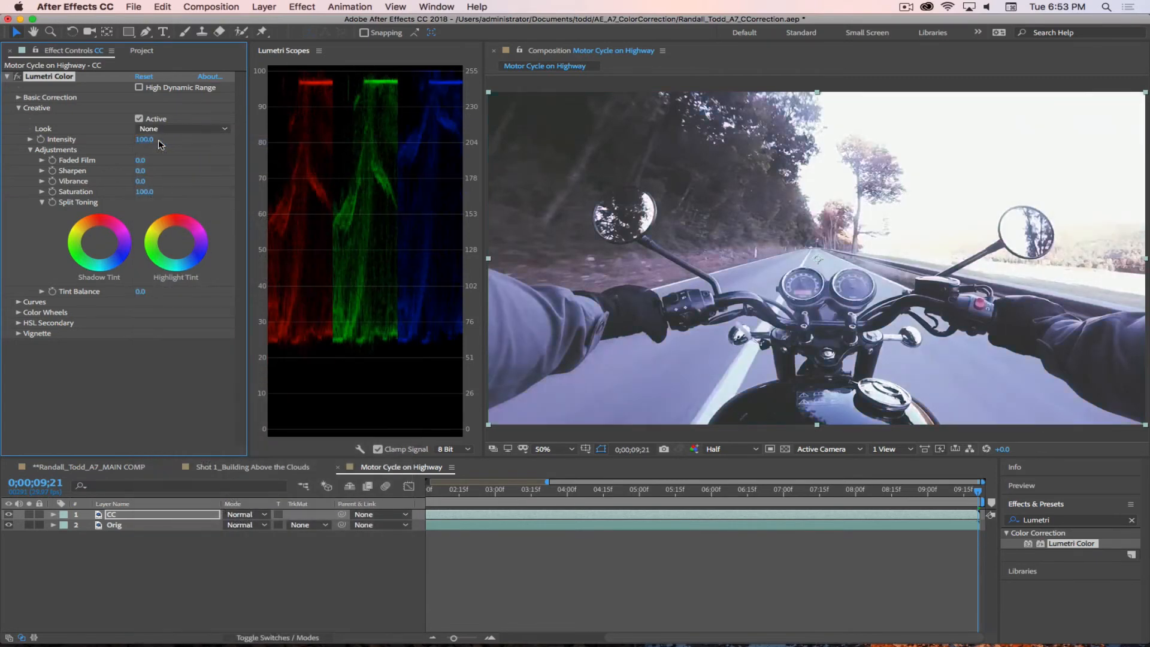
click(18, 108)
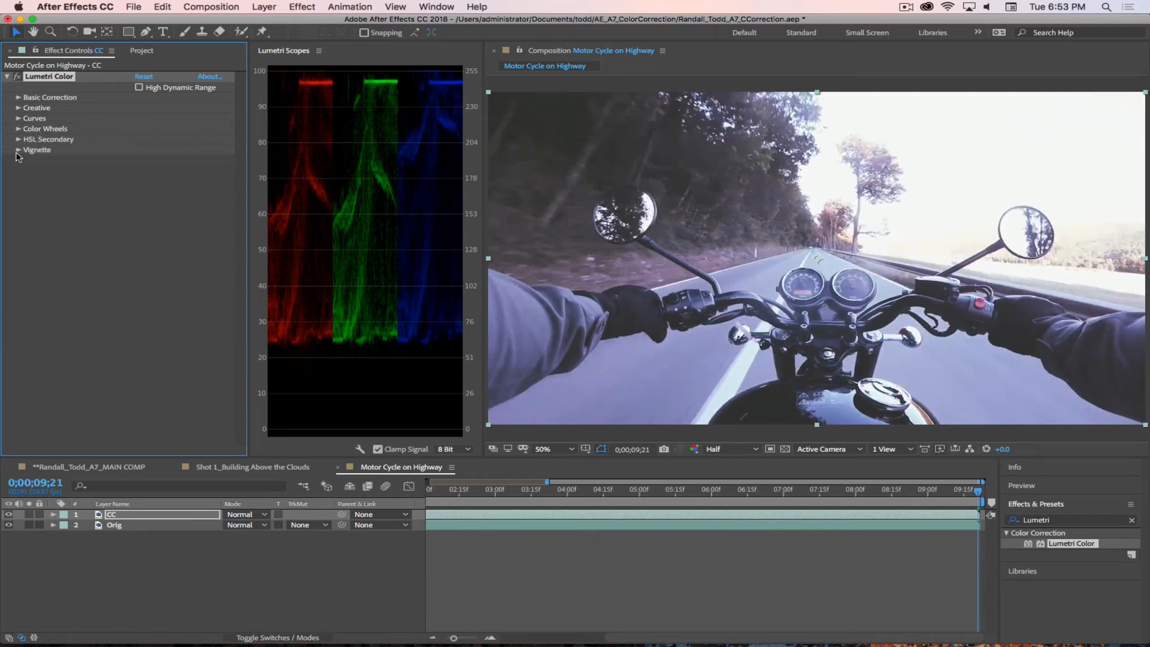
Step: Look briefly into the HSL Secondary and Color Wheels sections, leaving both collapsed
click(19, 140)
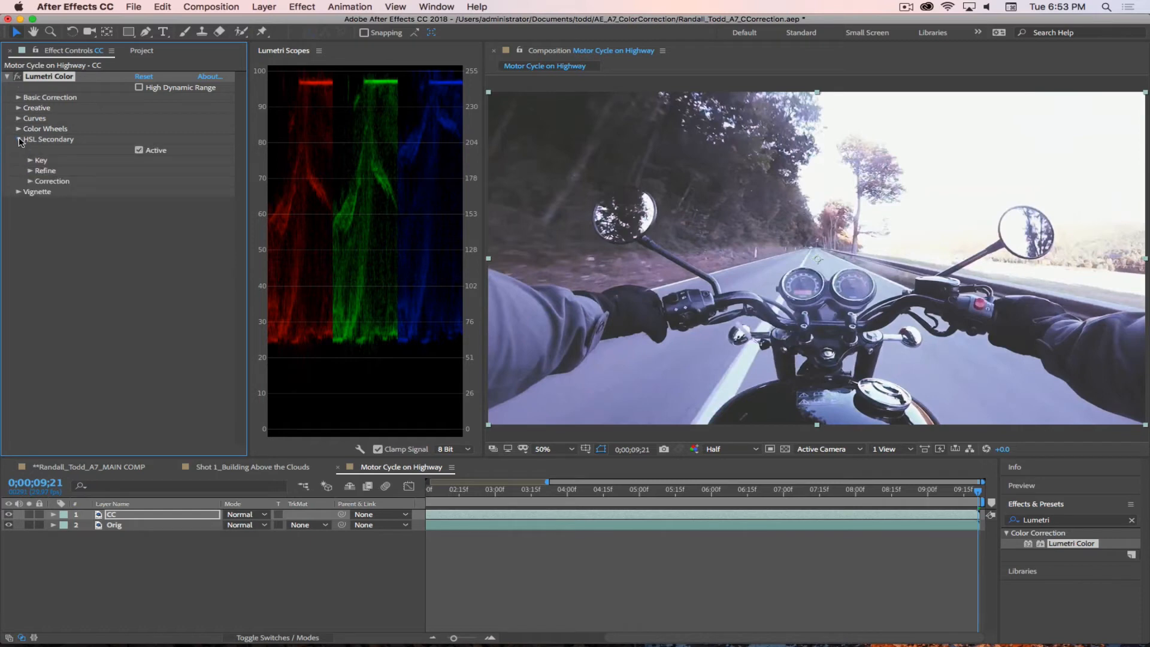
click(20, 140)
click(18, 129)
click(18, 129)
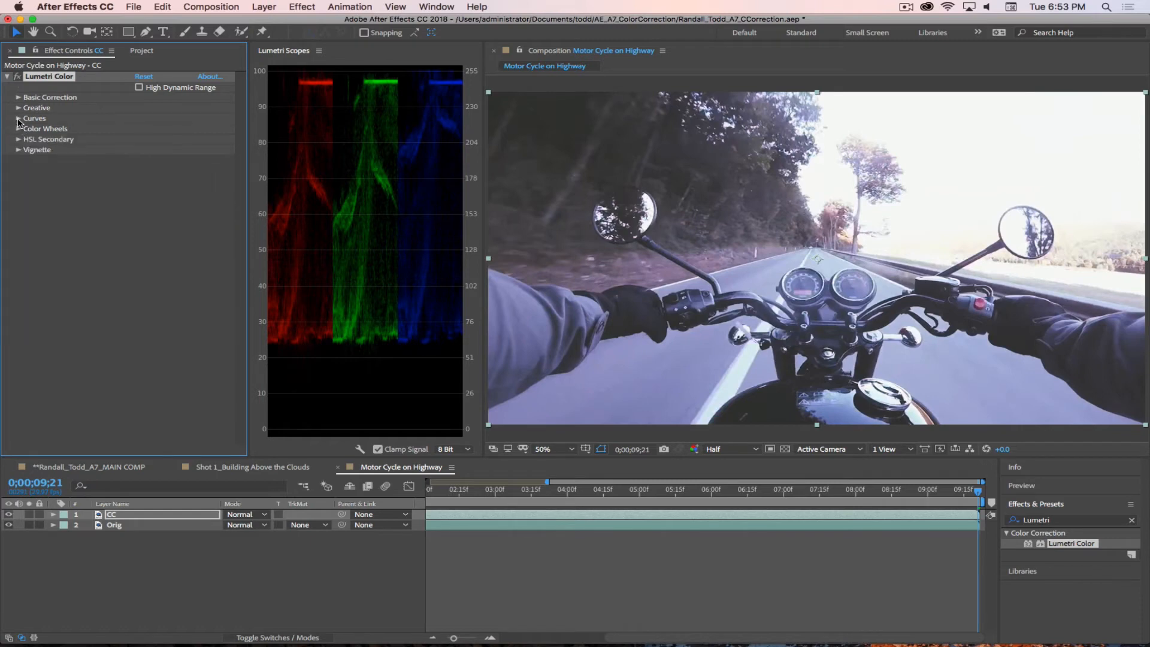
Step: Expand Curves to show the Hue Saturation Curve and move the current time to 0;00;03;22
click(18, 119)
scroll(137, 294, down, 3)
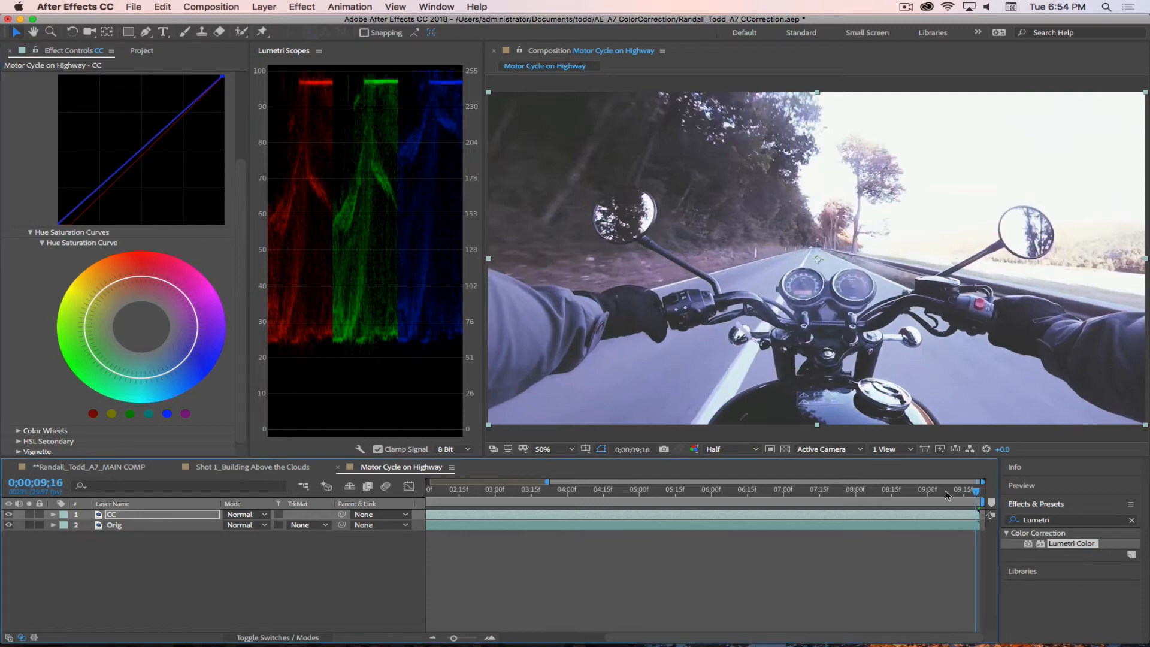
drag(944, 491, 547, 495)
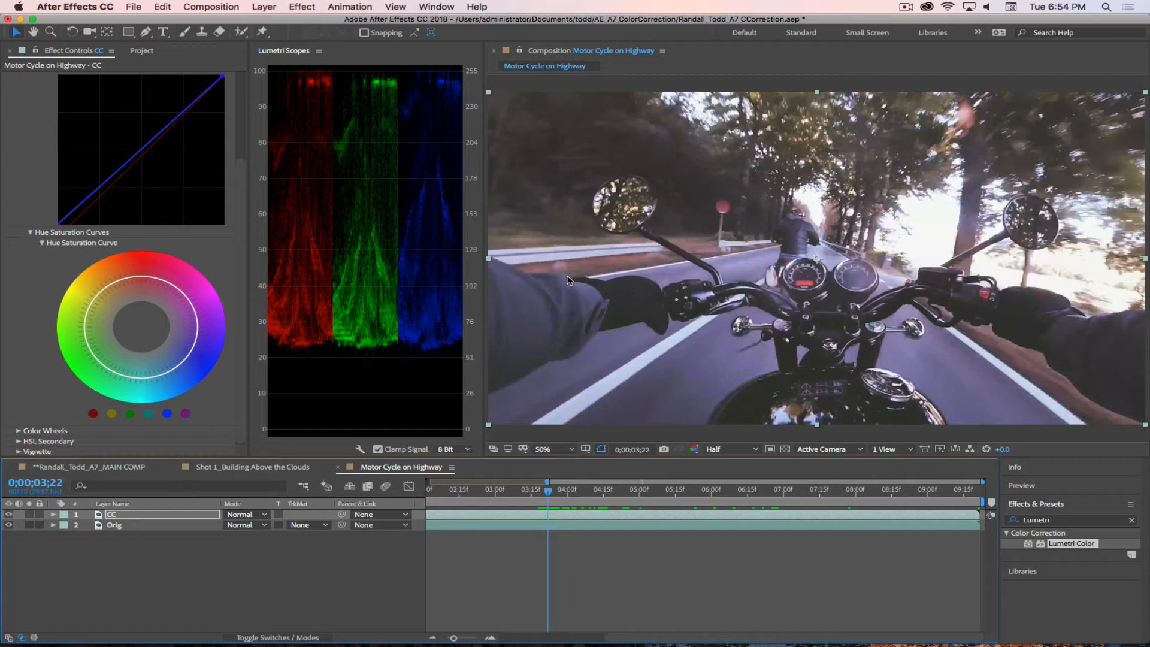
Step: Add three control points around red on the Hue Saturation Curve and pull the middle one inward to desaturate the reds
click(132, 280)
click(140, 277)
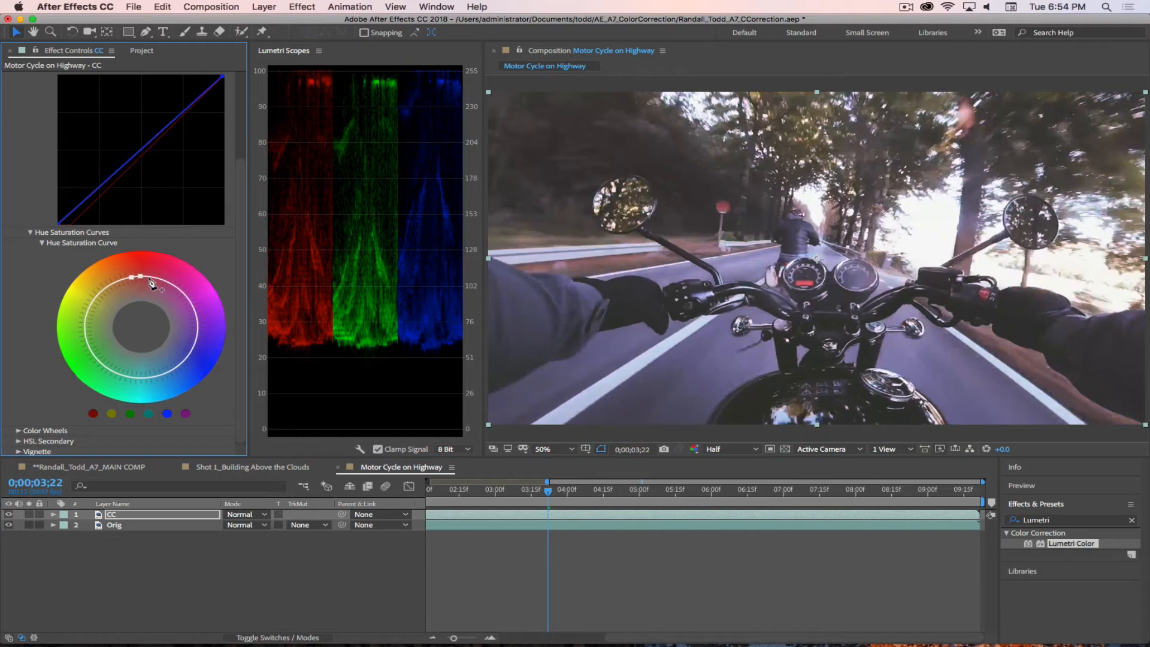
click(150, 277)
mouse_move(140, 277)
mouse_down()
mouse_move(142, 292)
mouse_move(127, 279)
mouse_move(153, 278)
mouse_move(145, 296)
mouse_up()
drag(127, 280, 150, 294)
Step: Undo and redo the Hue Saturation Curve edits to compare the reds with and without desaturation
key(super+z)
key(super+z)
key(super+z)
key(super+shift+z)
key(super+shift+z)
key(super+shift+z)
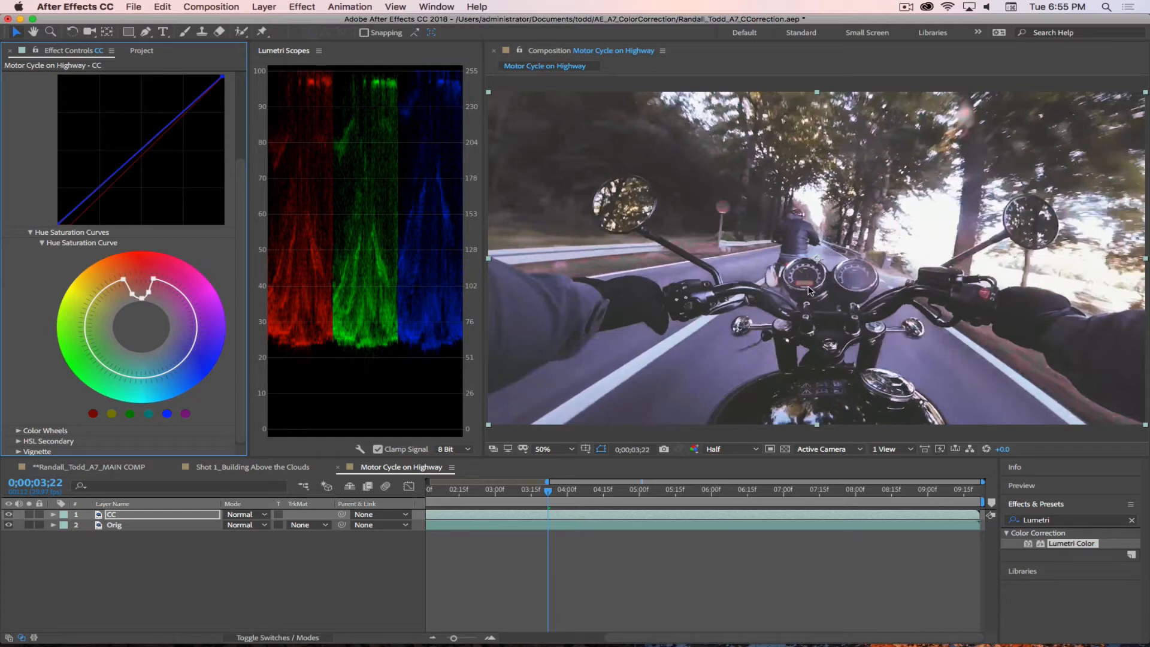
key(super+shift+z)
Step: Undo all the red desaturation edits on the Hue Saturation Curve and collapse the Hue Saturation Curves group
key(super+z)
key(super+z)
key(super+z)
key(super+z)
key(super+z)
key(super+z)
key(super+z)
key(super+z)
key(super+z)
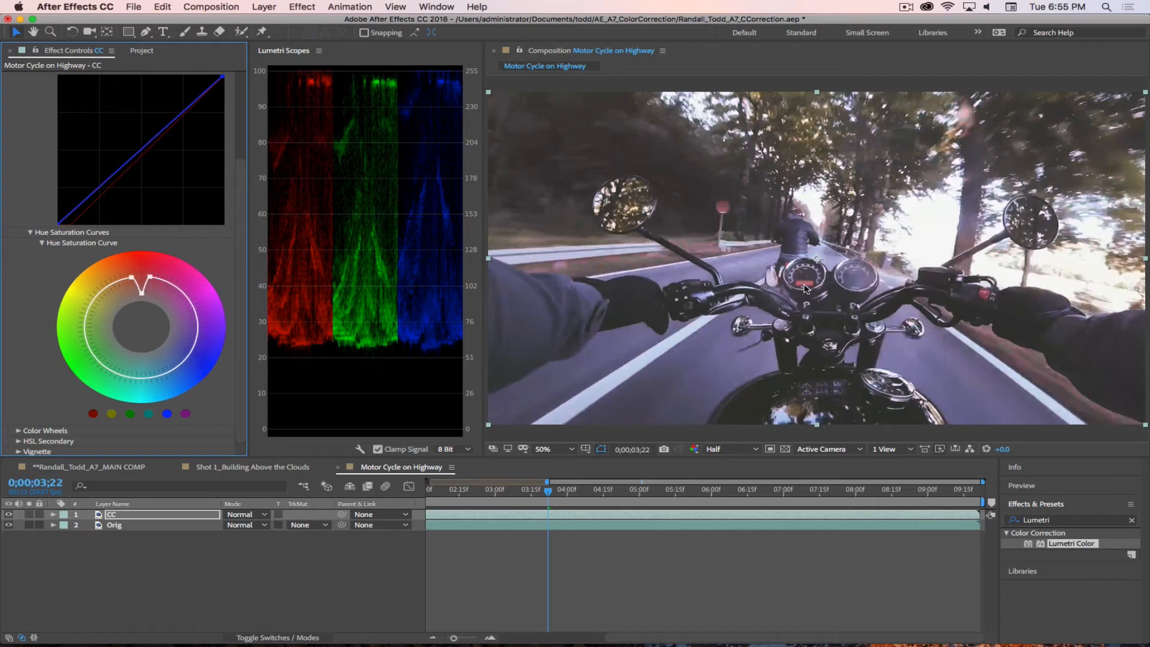
key(super+z)
key(super+z)
click(30, 232)
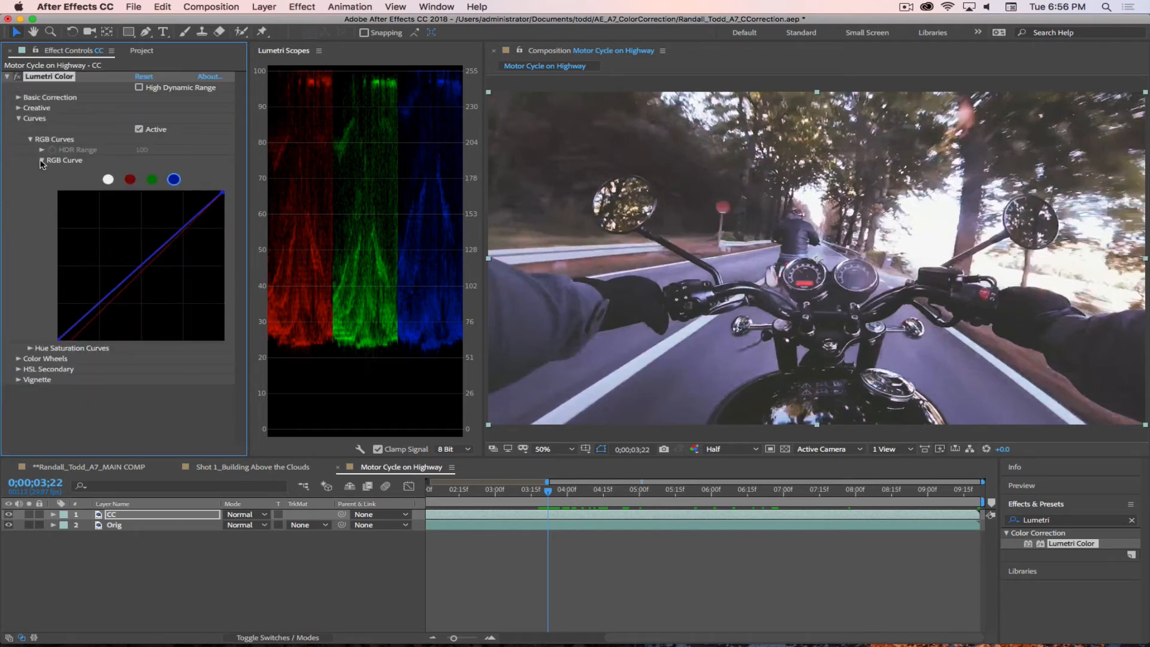
Step: Compare the shot with the Curves corrections disabled and enabled, and collapse the Curves group with them active
click(30, 348)
click(33, 262)
click(139, 128)
click(139, 129)
click(139, 129)
click(139, 129)
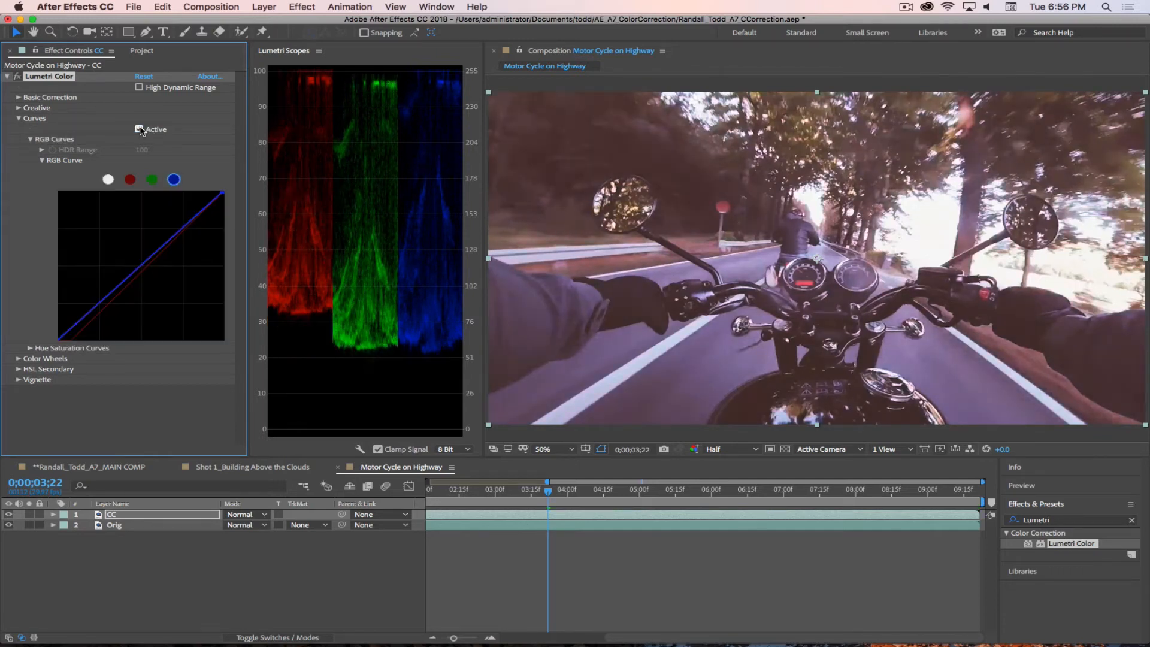
click(139, 129)
click(139, 129)
click(139, 128)
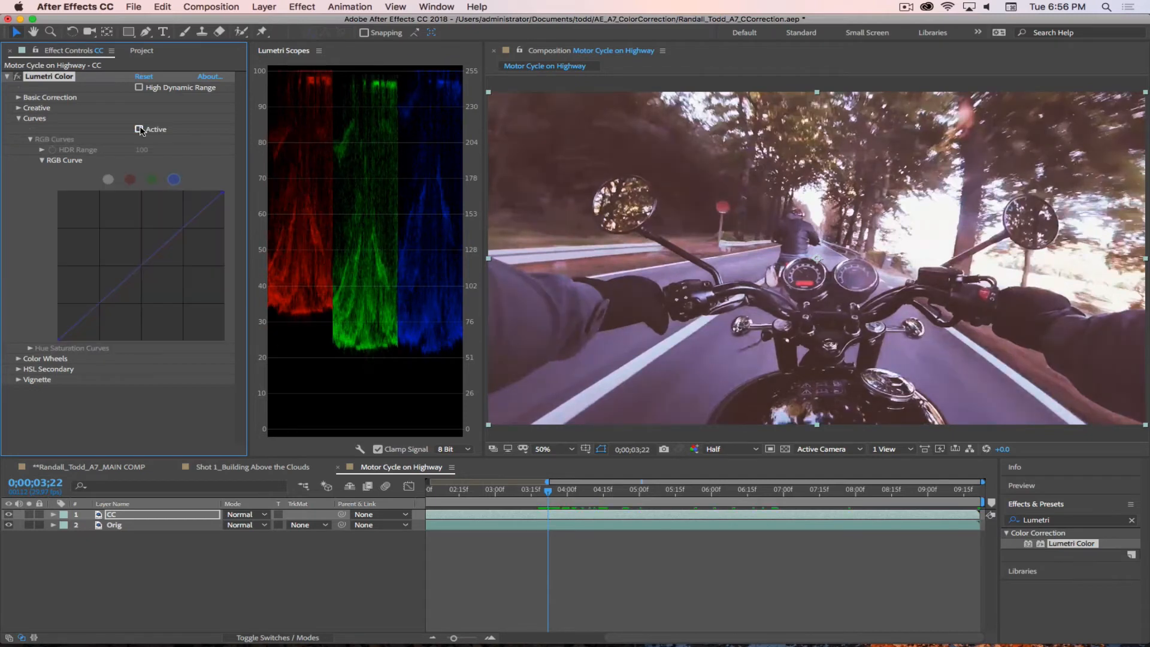
click(139, 129)
click(139, 129)
click(139, 129)
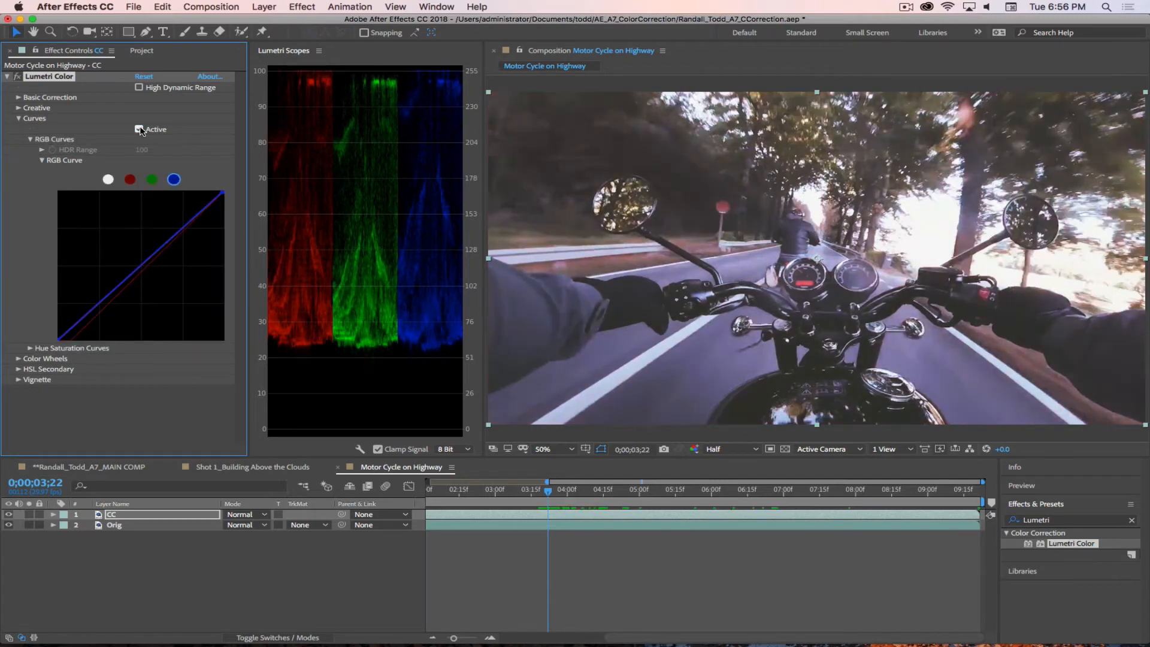
click(139, 129)
click(139, 129)
click(139, 129)
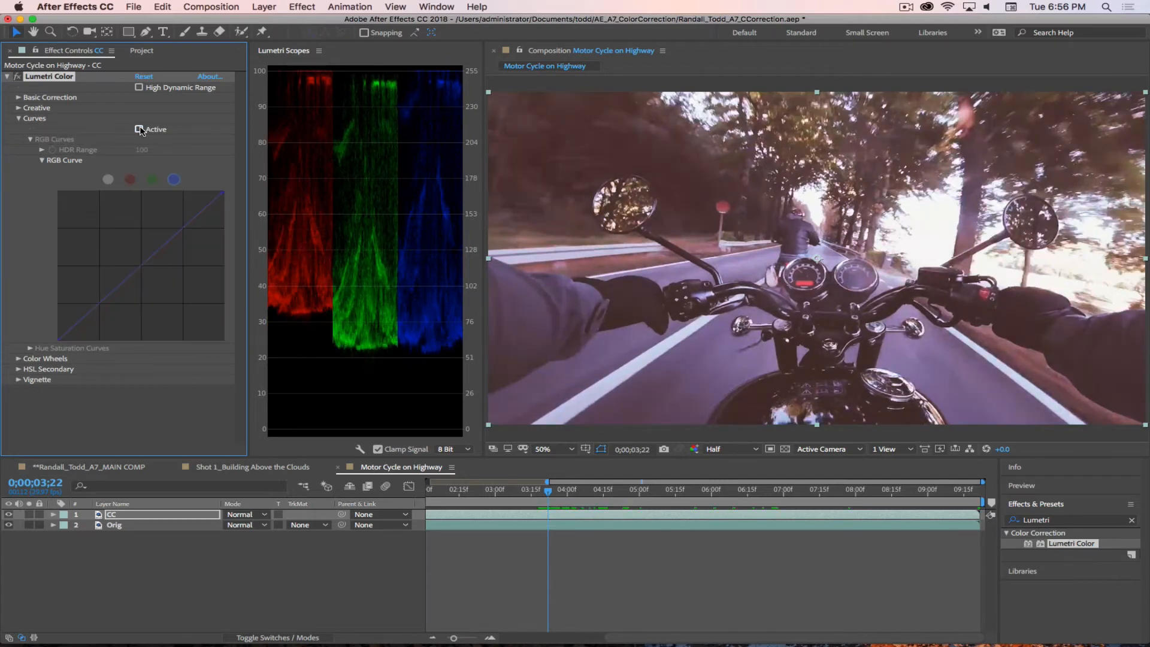
click(139, 129)
click(19, 119)
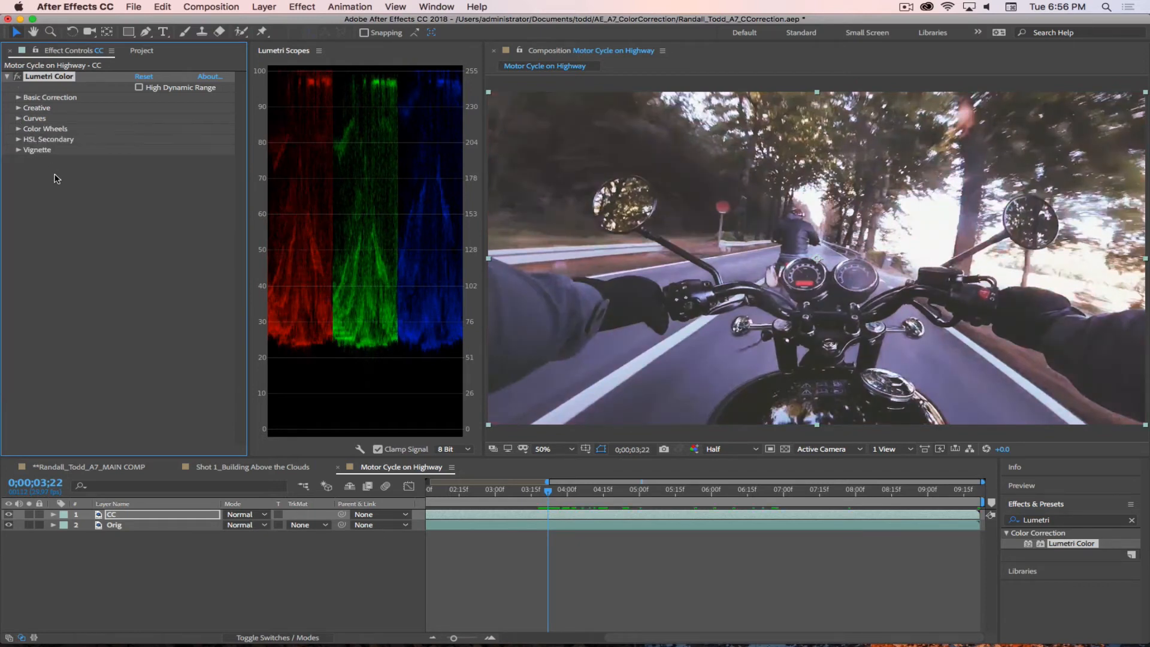
Step: Try tinting the midtones toward magenta and blue with the Color Wheels, reset the Midtones wheel and collapse the group
click(19, 129)
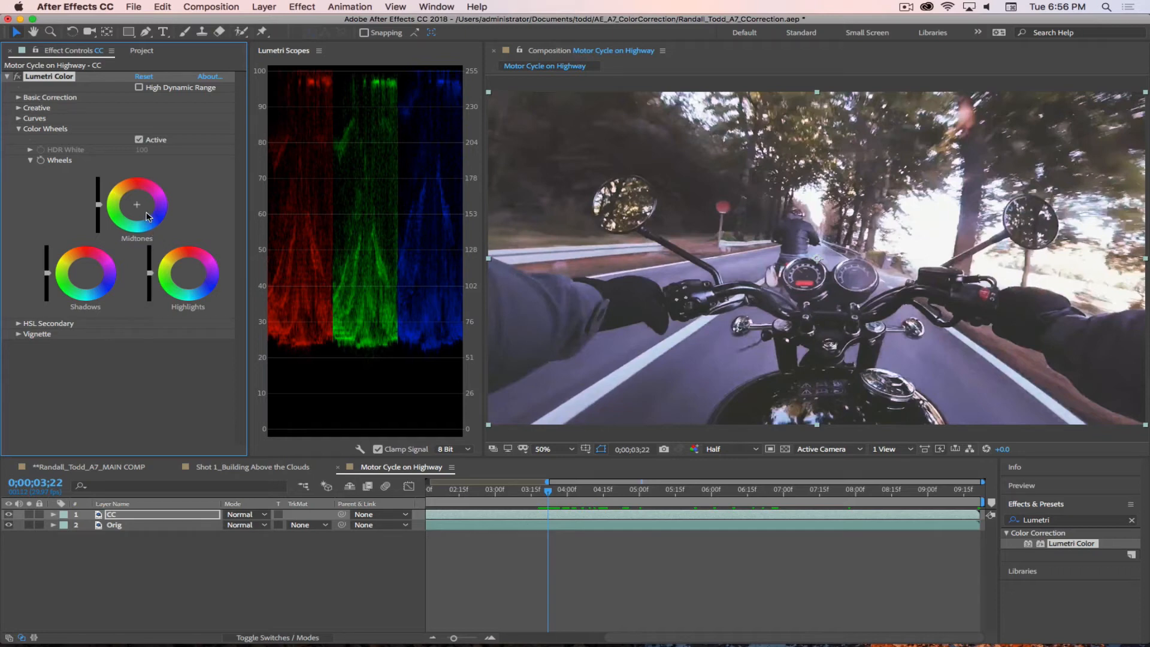
drag(138, 205, 146, 201)
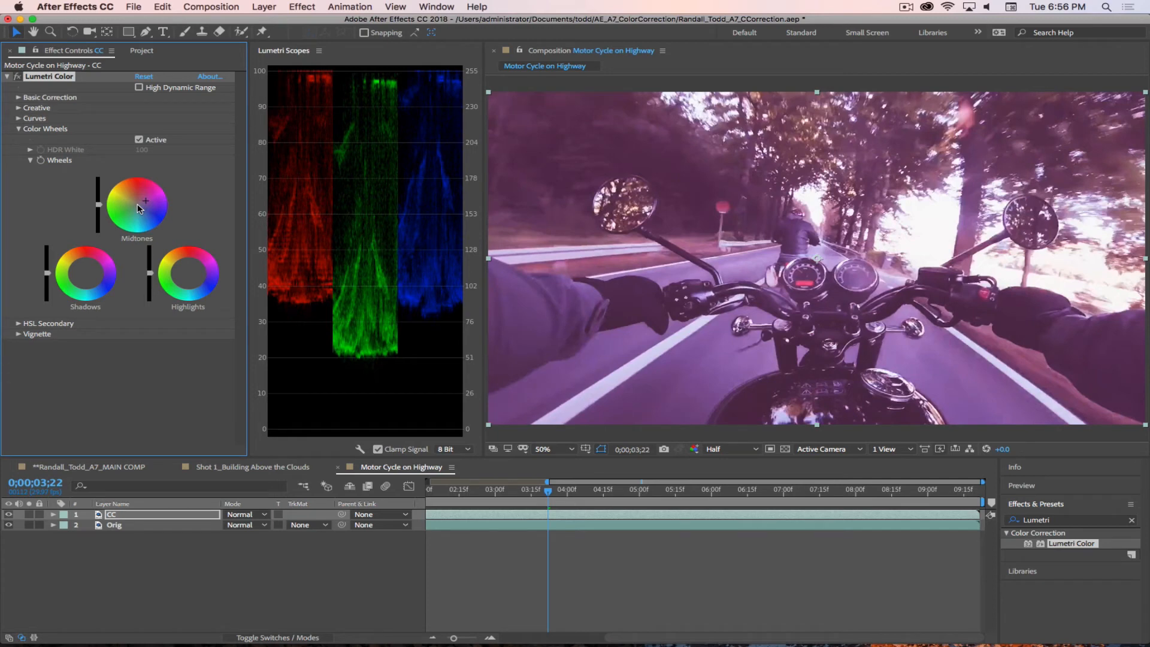
drag(135, 209, 145, 213)
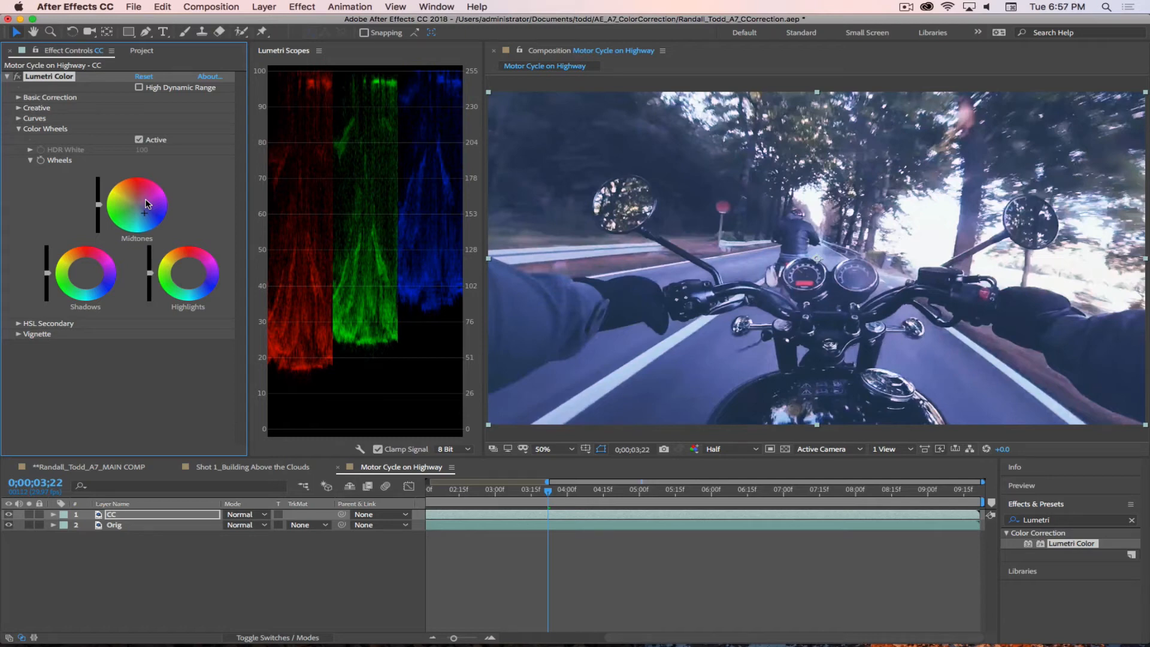
double_click(147, 204)
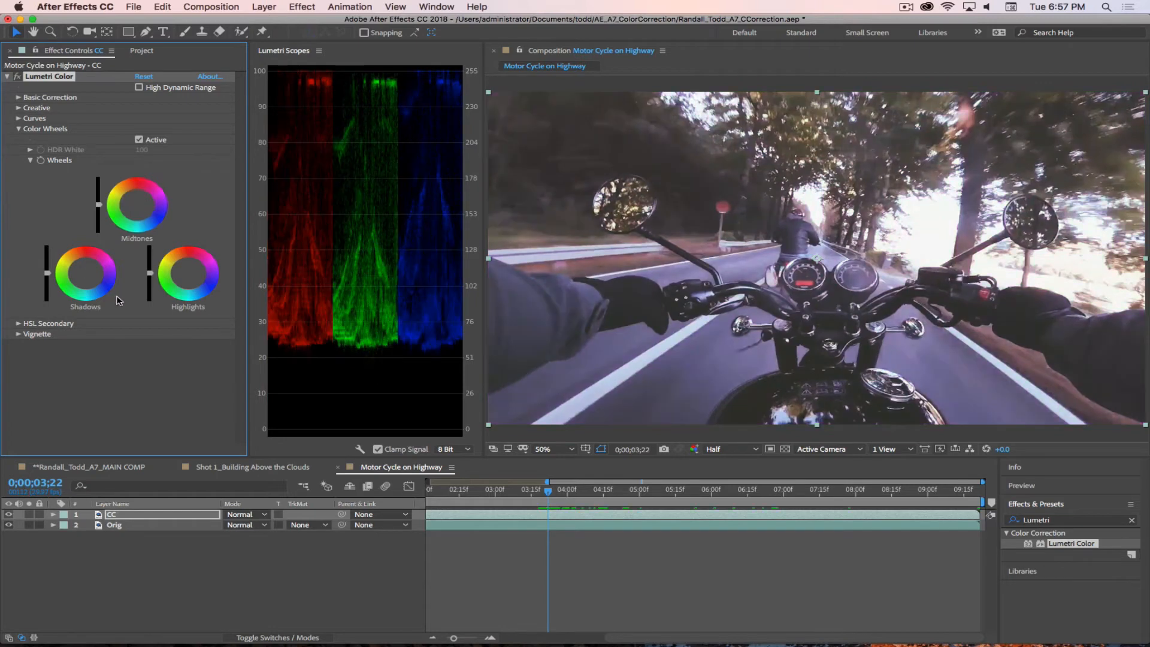
click(18, 129)
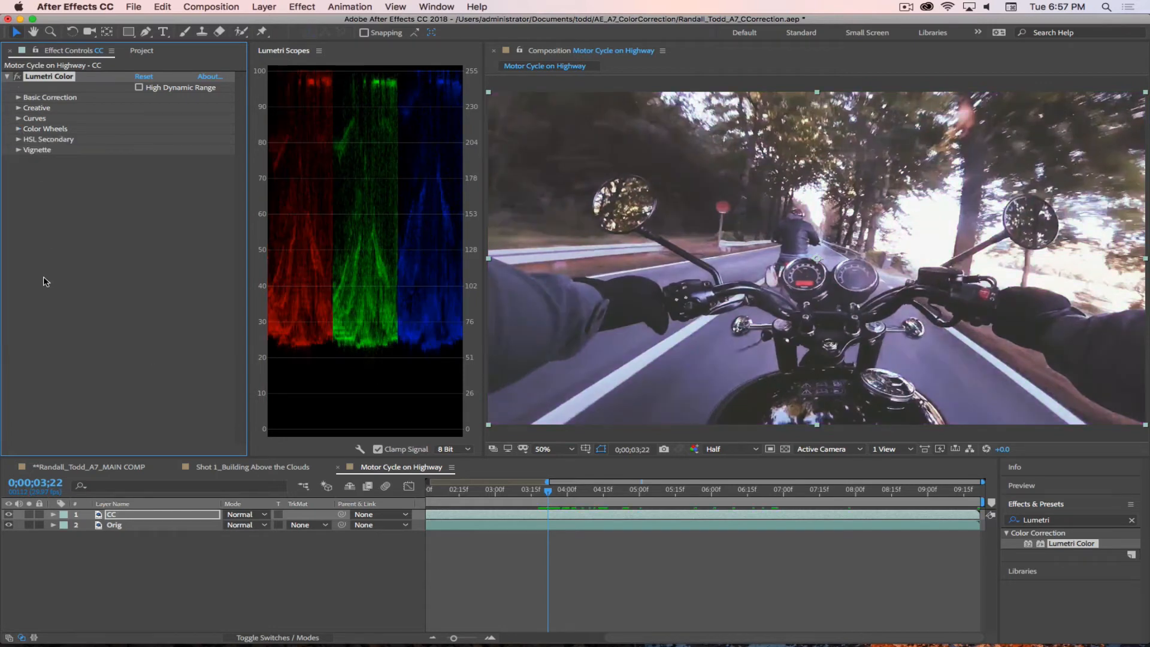
Step: Examine the Key controls of HSL Secondary and collapse the group again
click(19, 139)
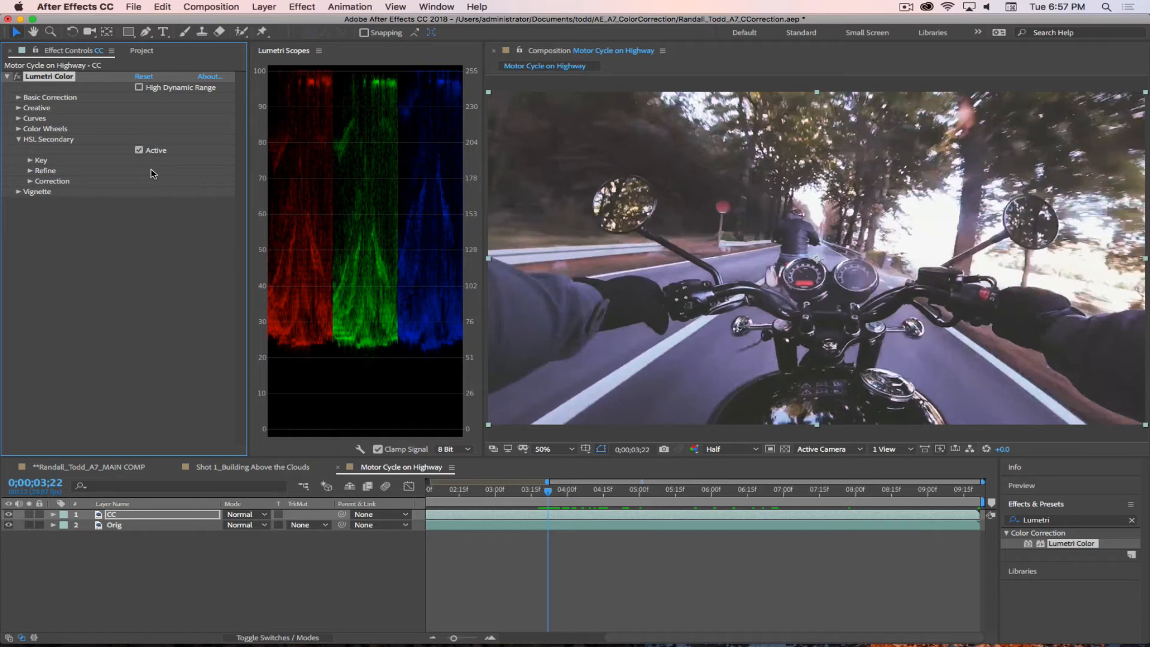
click(30, 161)
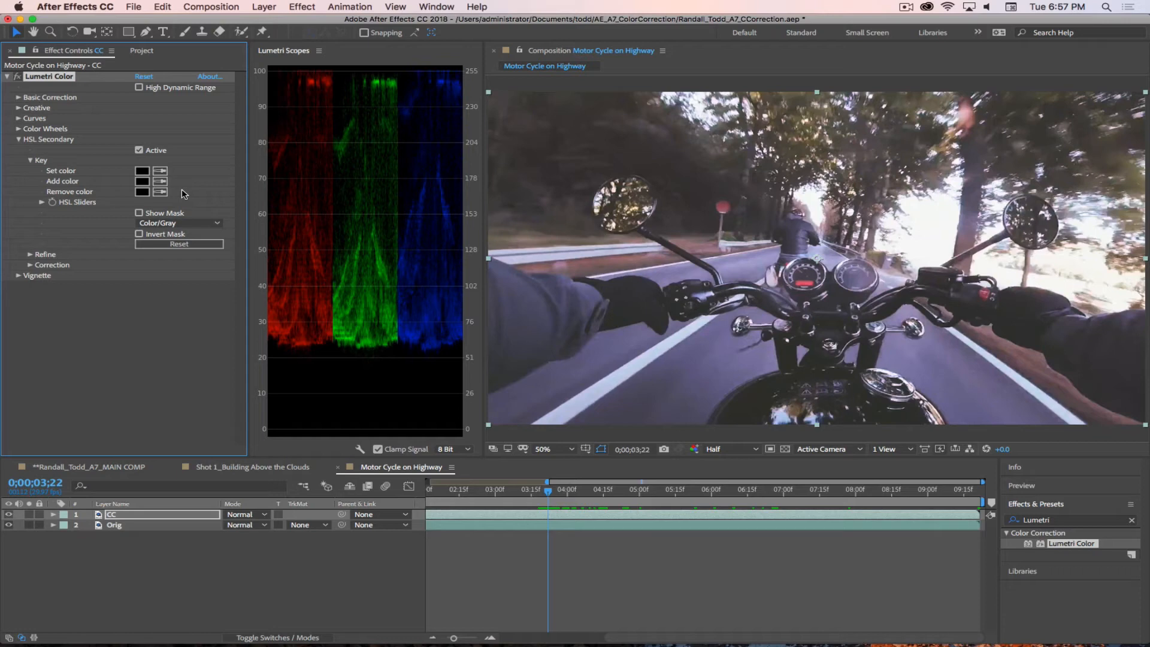
click(19, 139)
click(71, 203)
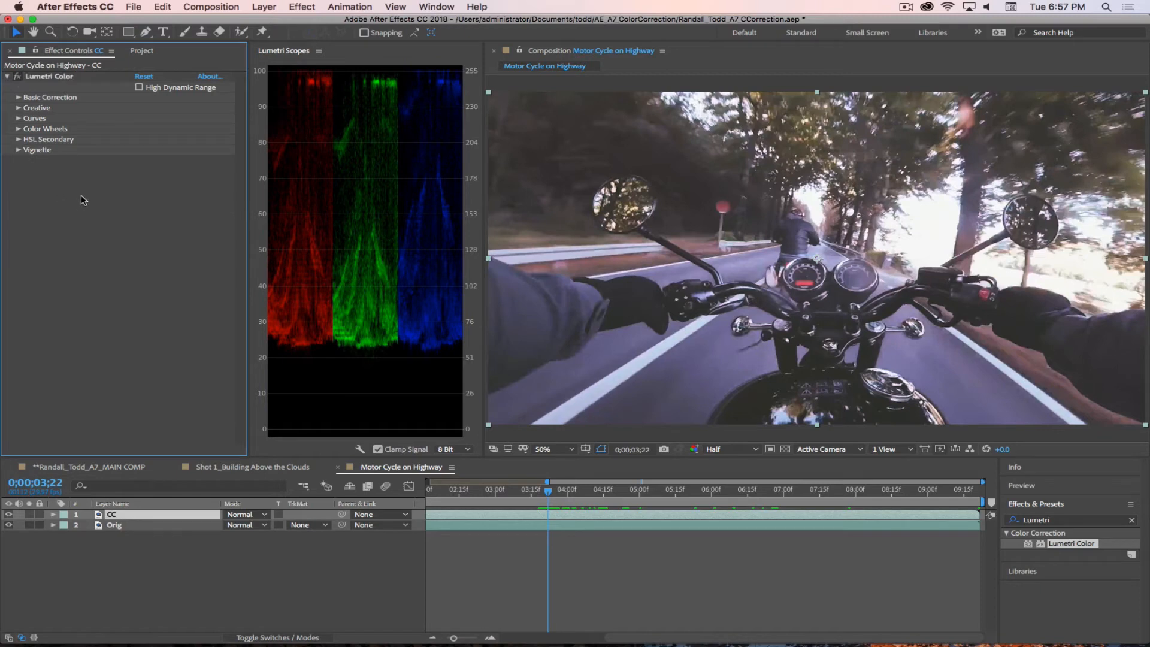
Step: Set Blacks to -78.0 in Basic Correction and raise the black points of the blue and green RGB curves
click(19, 97)
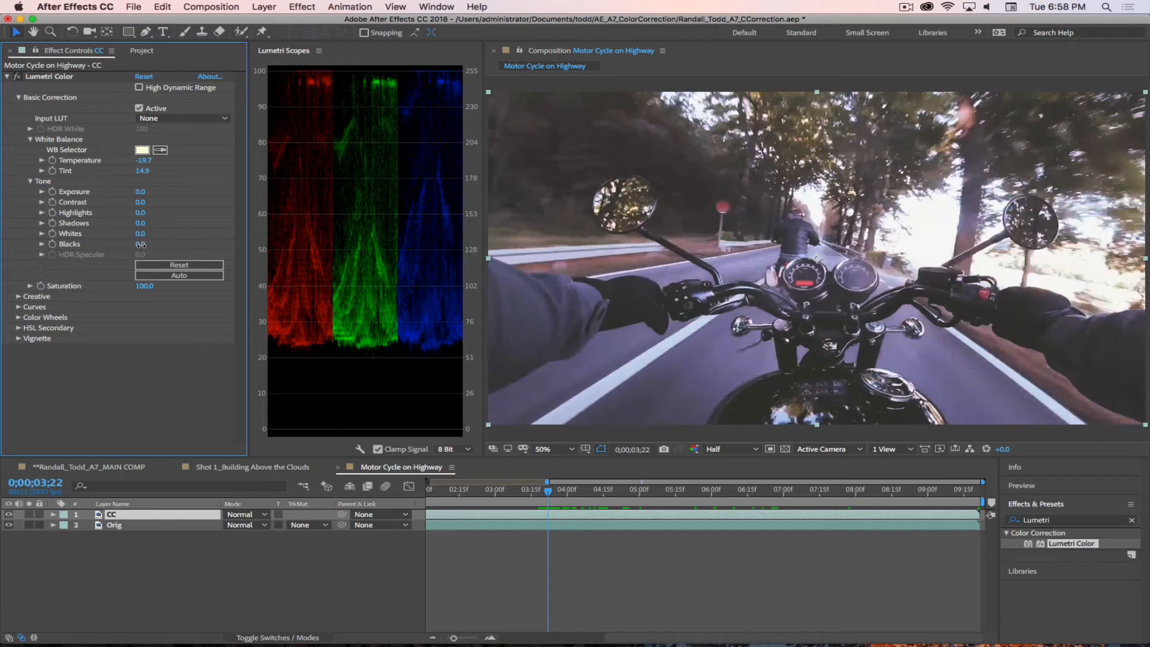
drag(140, 244, 90, 248)
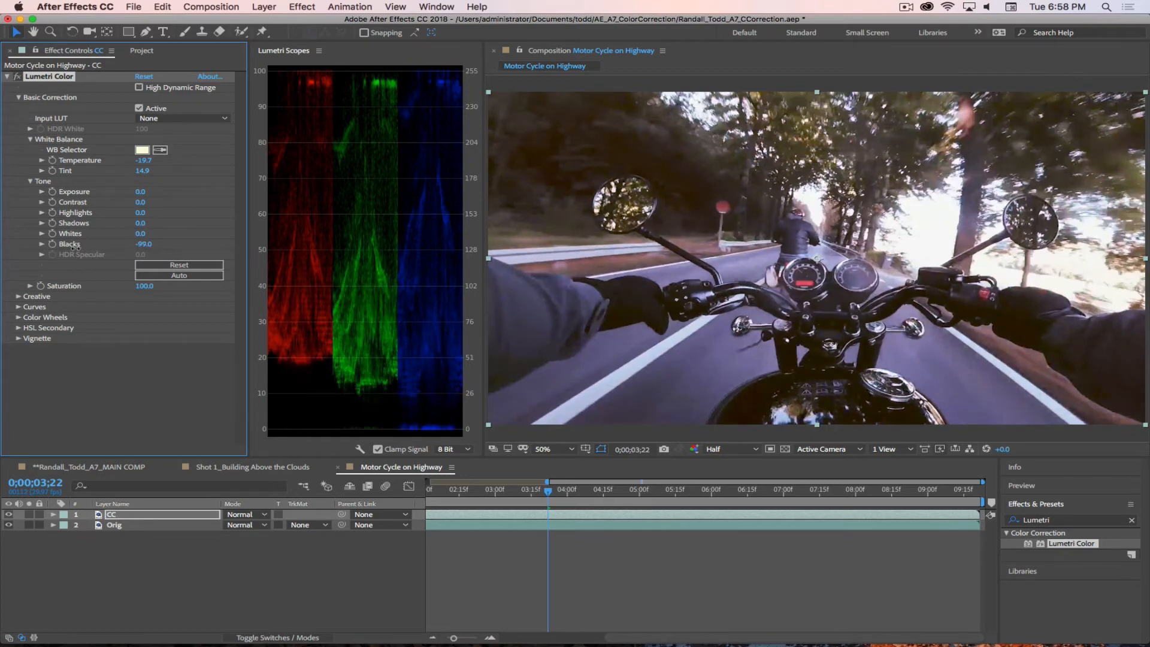
click(18, 307)
scroll(192, 334, down, 2)
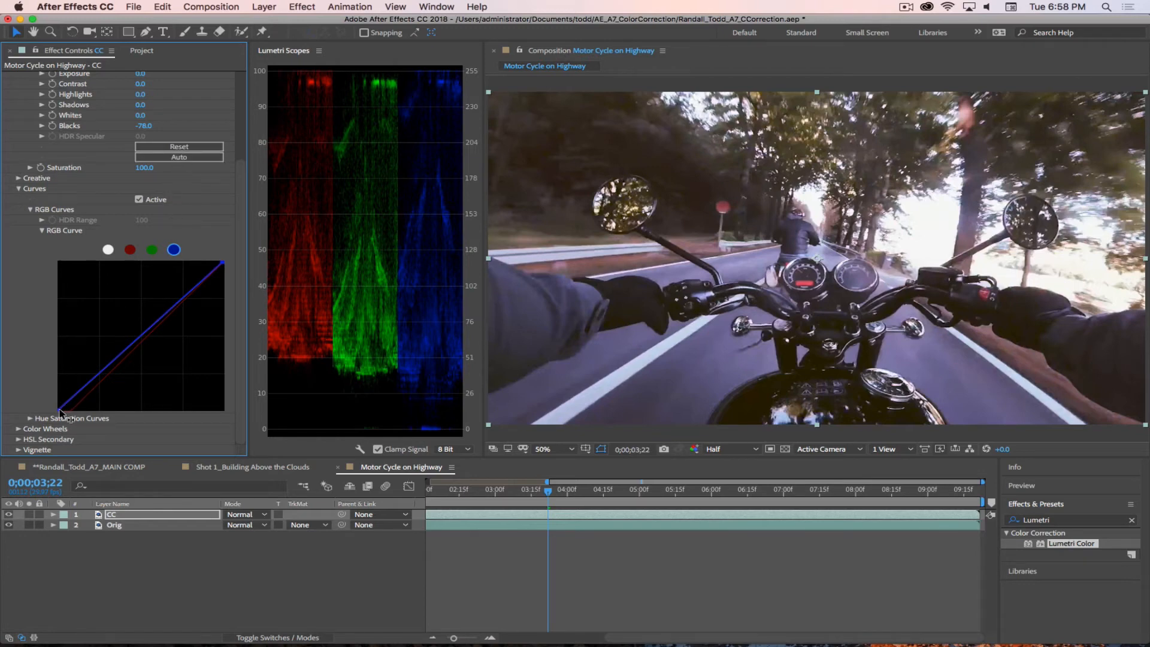
drag(55, 408, 56, 401)
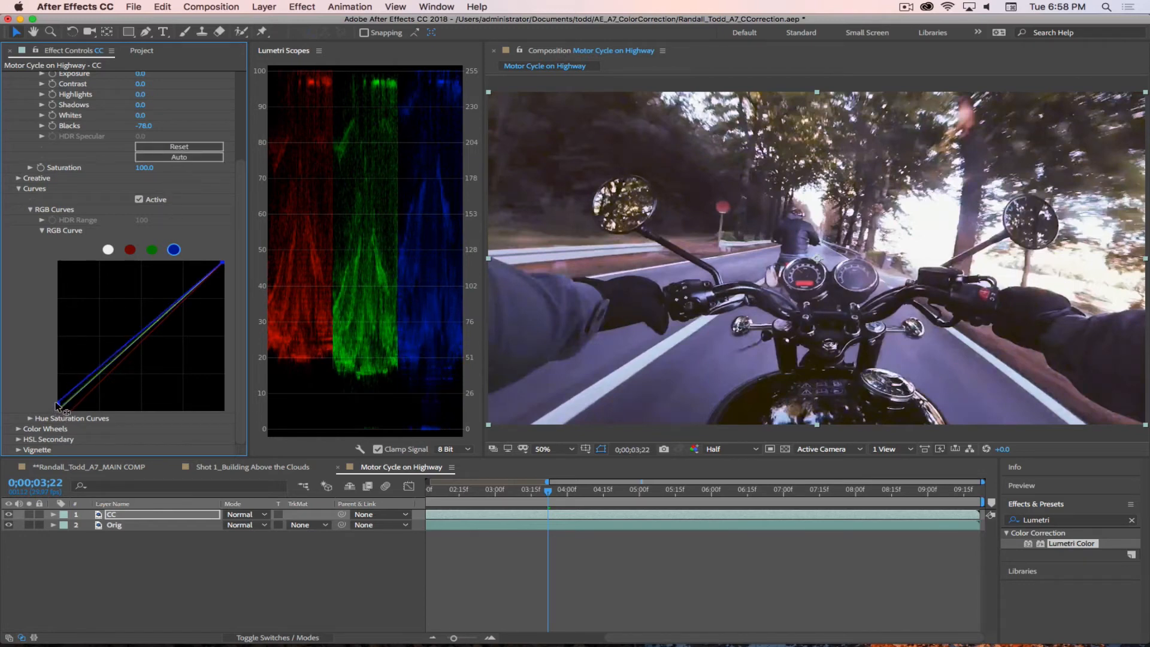
click(152, 250)
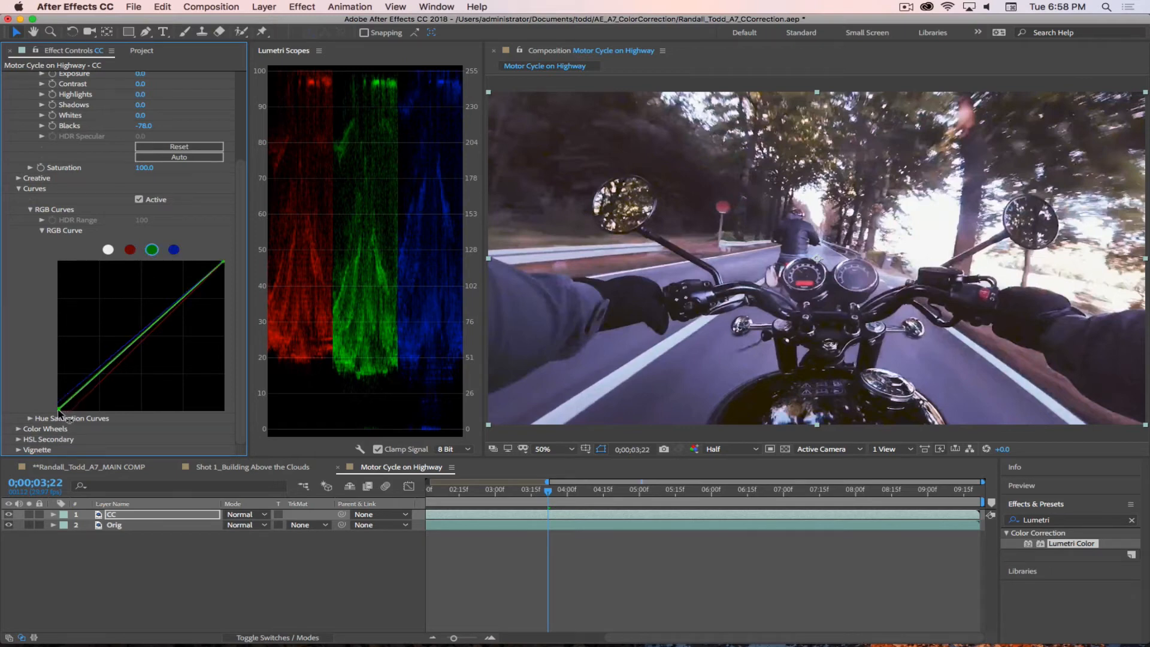
drag(59, 410, 59, 411)
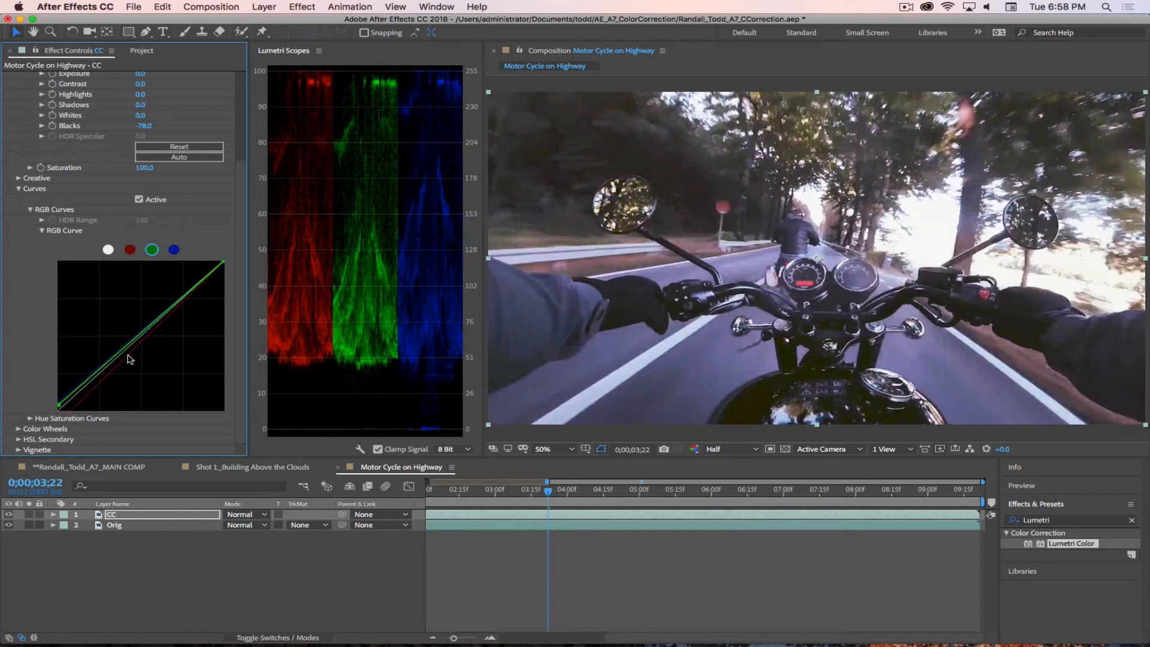
click(19, 188)
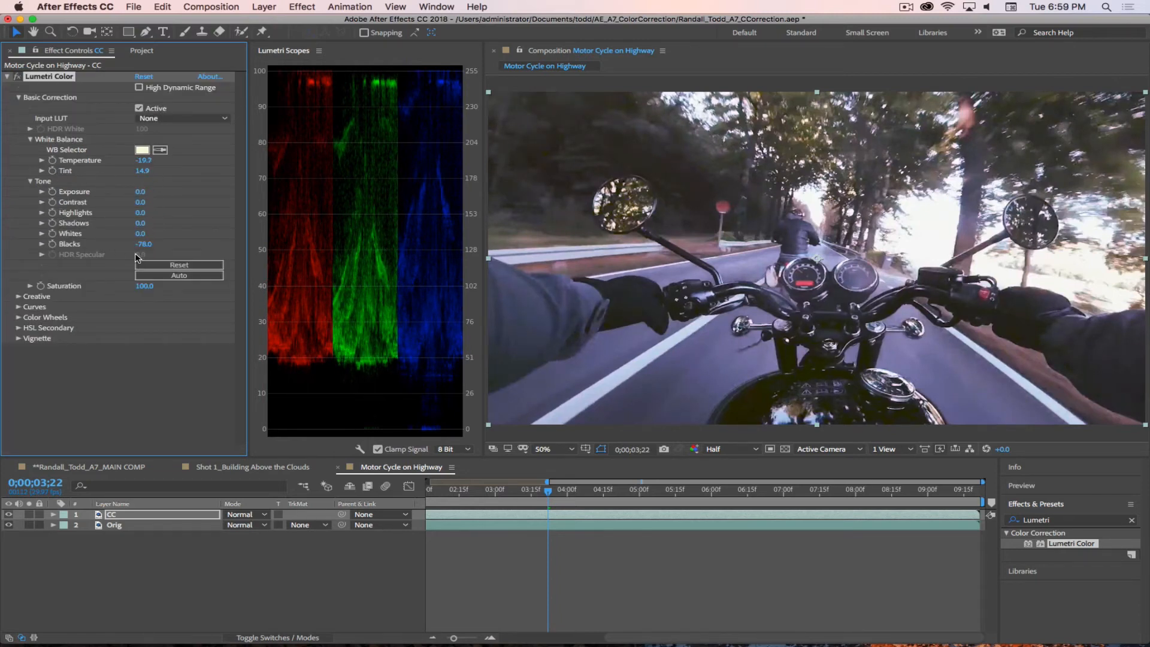
Step: Set Blacks to -111.0 and compare the shot with the Lumetri Color effect disabled and enabled, leaving it enabled
drag(142, 244, 116, 241)
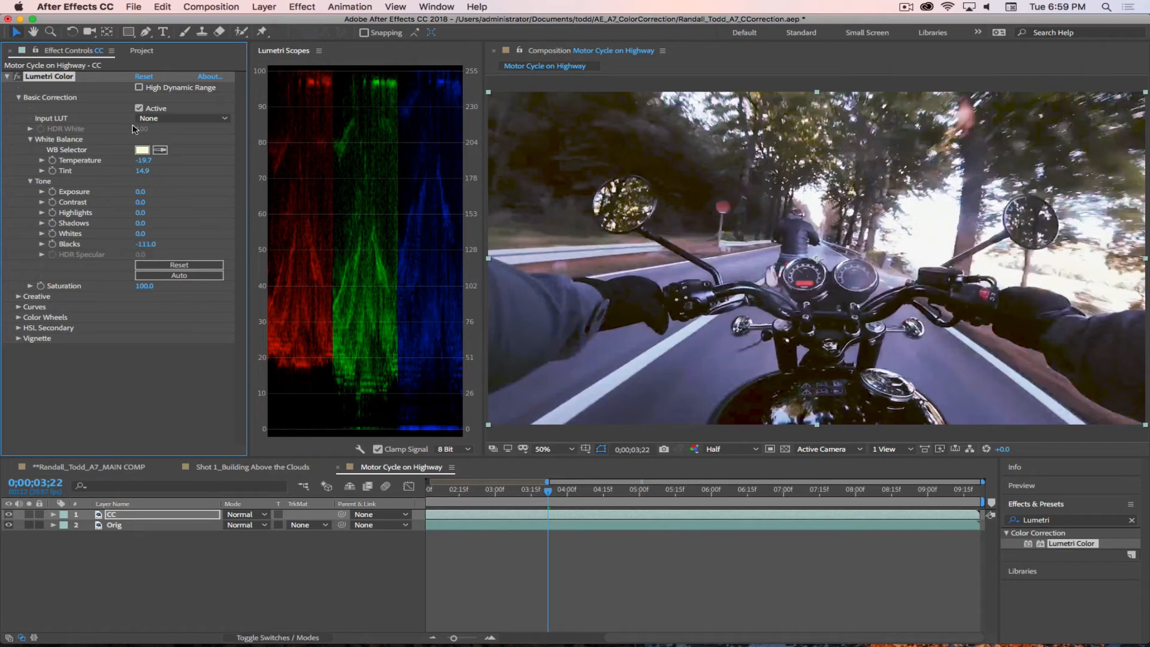
click(17, 77)
click(17, 77)
click(17, 77)
click(18, 77)
click(17, 77)
click(17, 78)
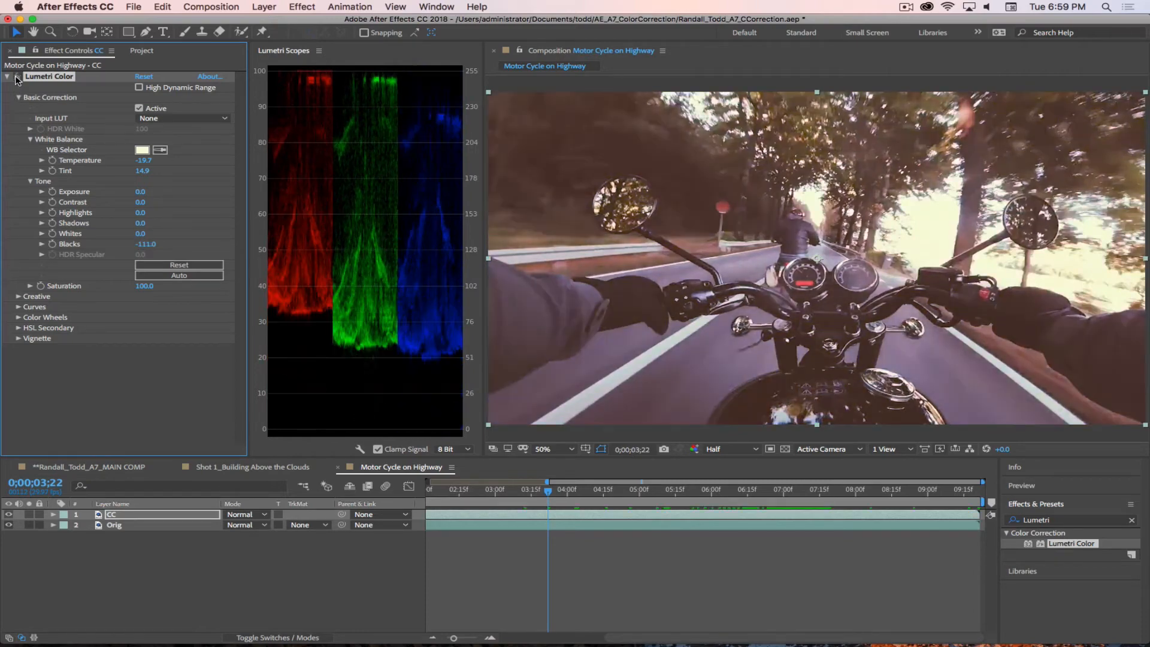
click(17, 77)
click(17, 78)
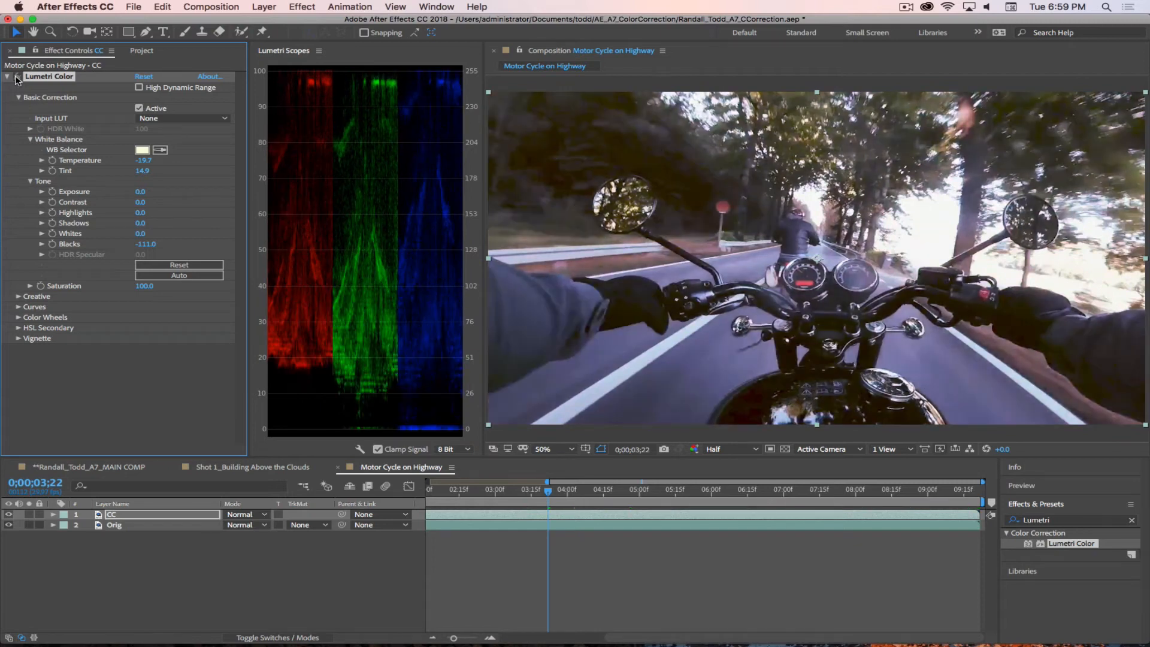
click(17, 77)
click(18, 77)
click(18, 77)
click(18, 77)
Step: Shift the red RGB curve's black point inward and nudge the green curve's white point slightly inward, collapsing Curves
click(19, 308)
click(130, 281)
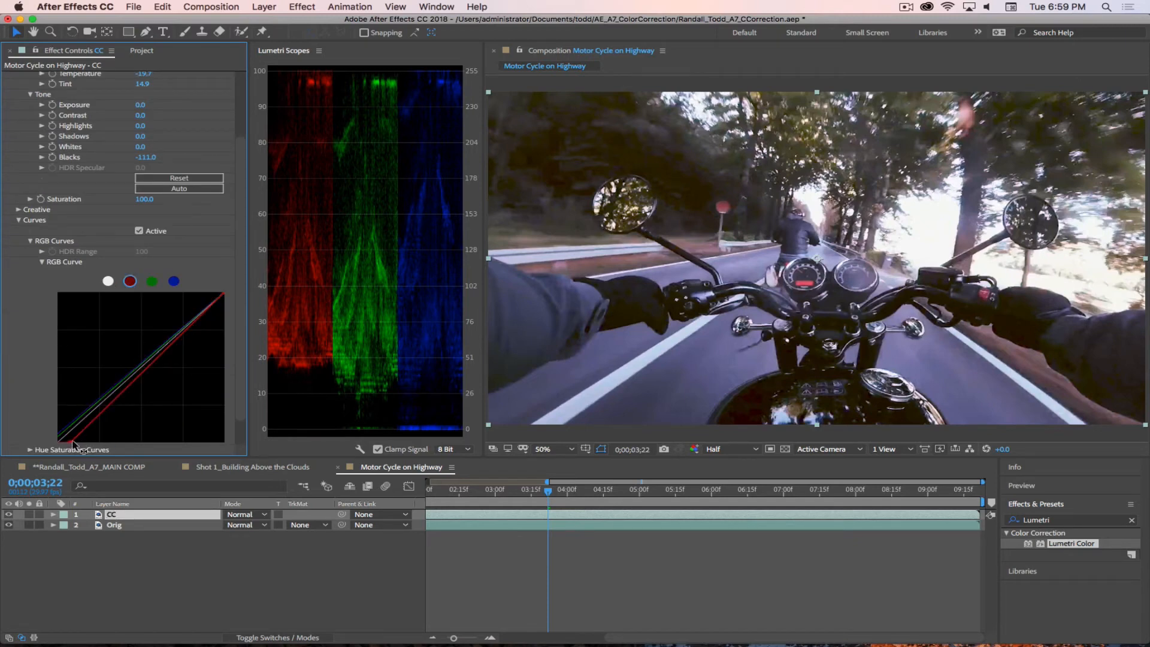
drag(72, 442, 77, 443)
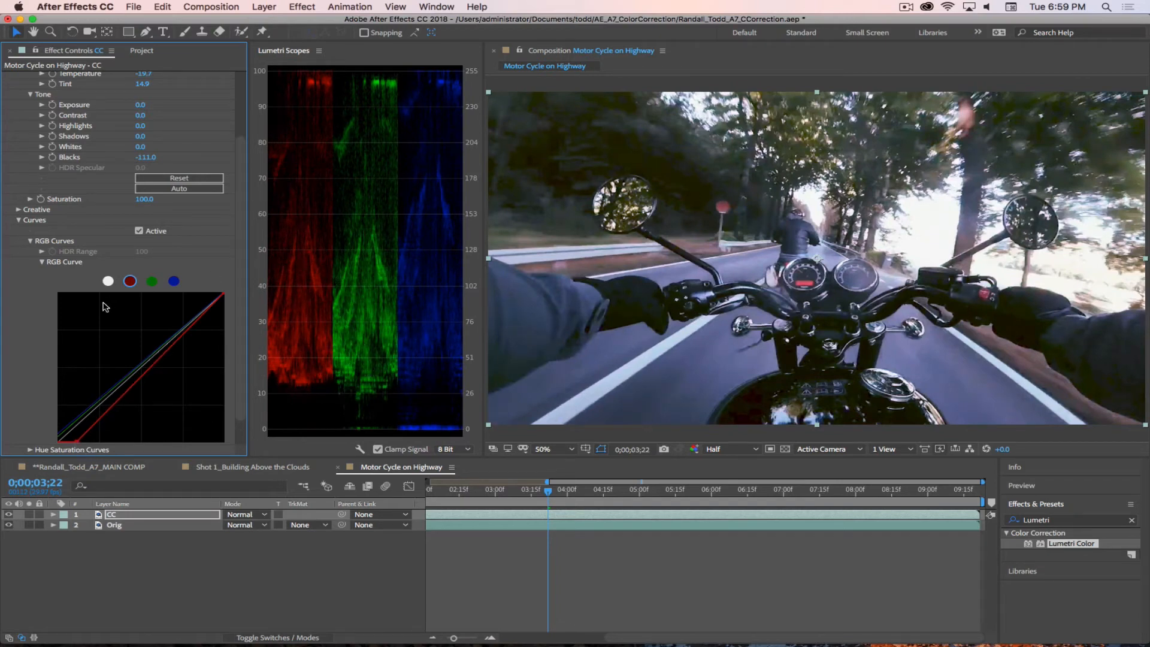
click(152, 281)
drag(223, 296, 221, 297)
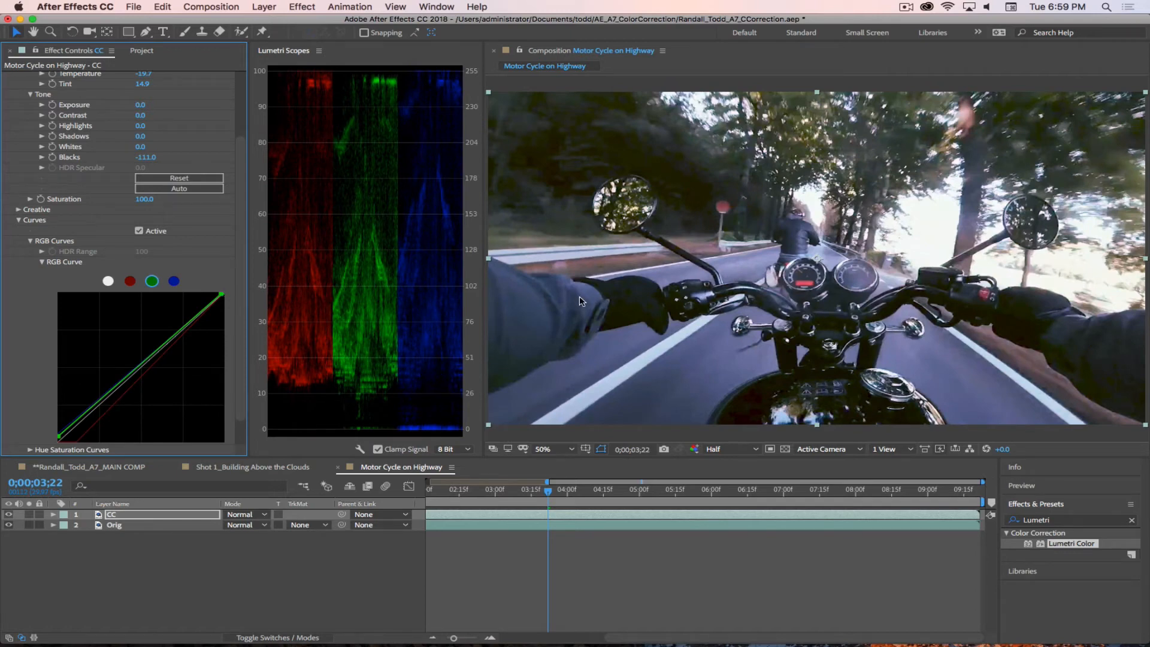
click(18, 220)
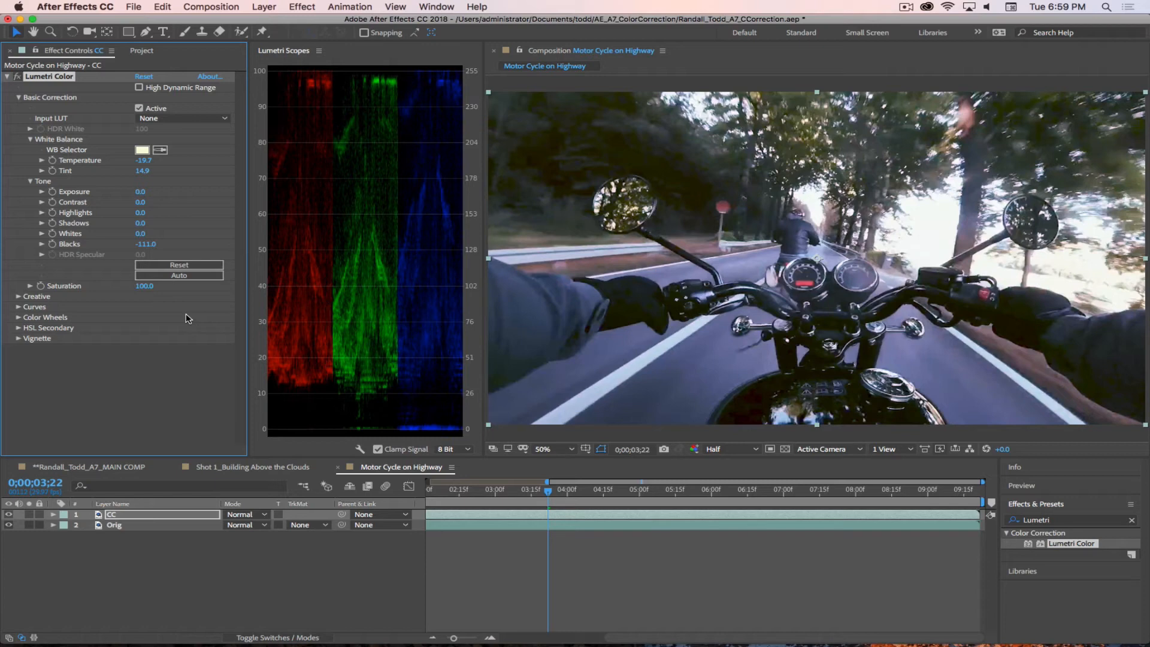
Step: Collapse the Lumetri Color effect and toggle the CC layer's visibility to compare the correction with the original, leaving it visible
click(7, 76)
click(131, 568)
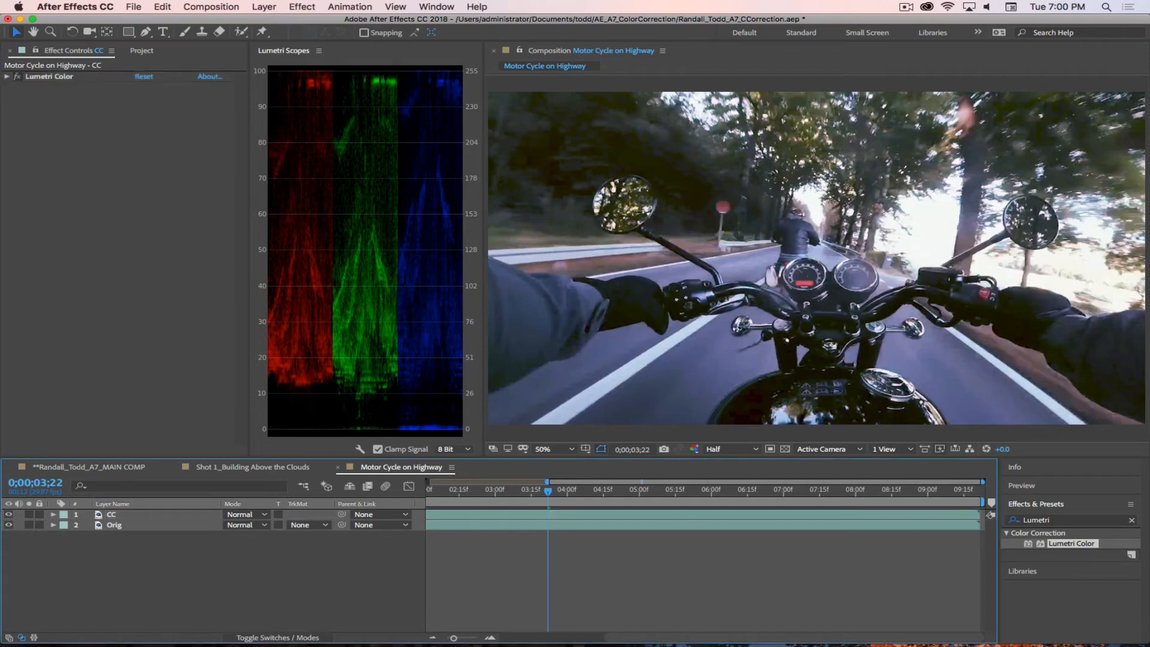
click(8, 515)
click(8, 515)
click(8, 516)
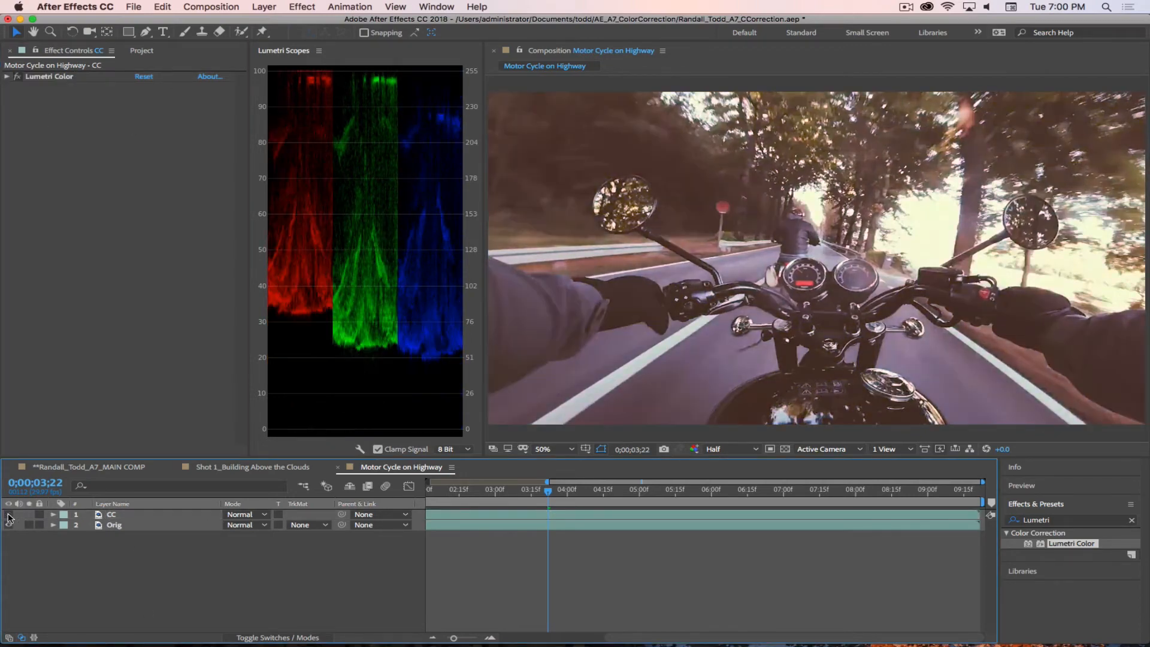
click(8, 515)
click(8, 515)
click(9, 515)
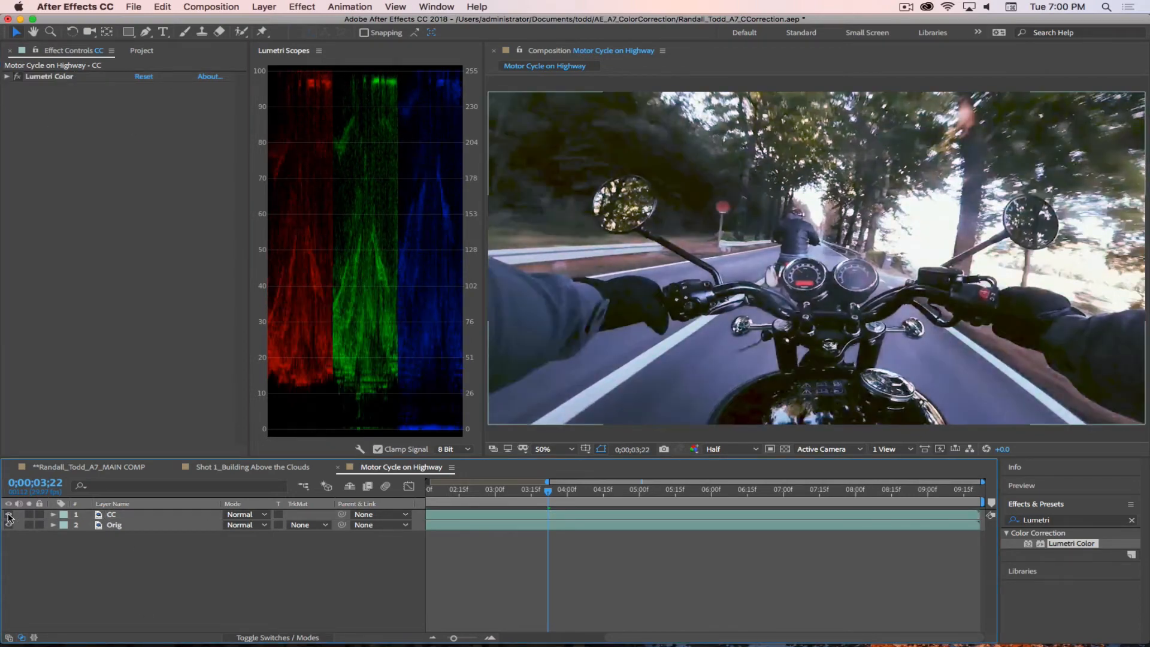
click(9, 515)
click(9, 515)
click(9, 515)
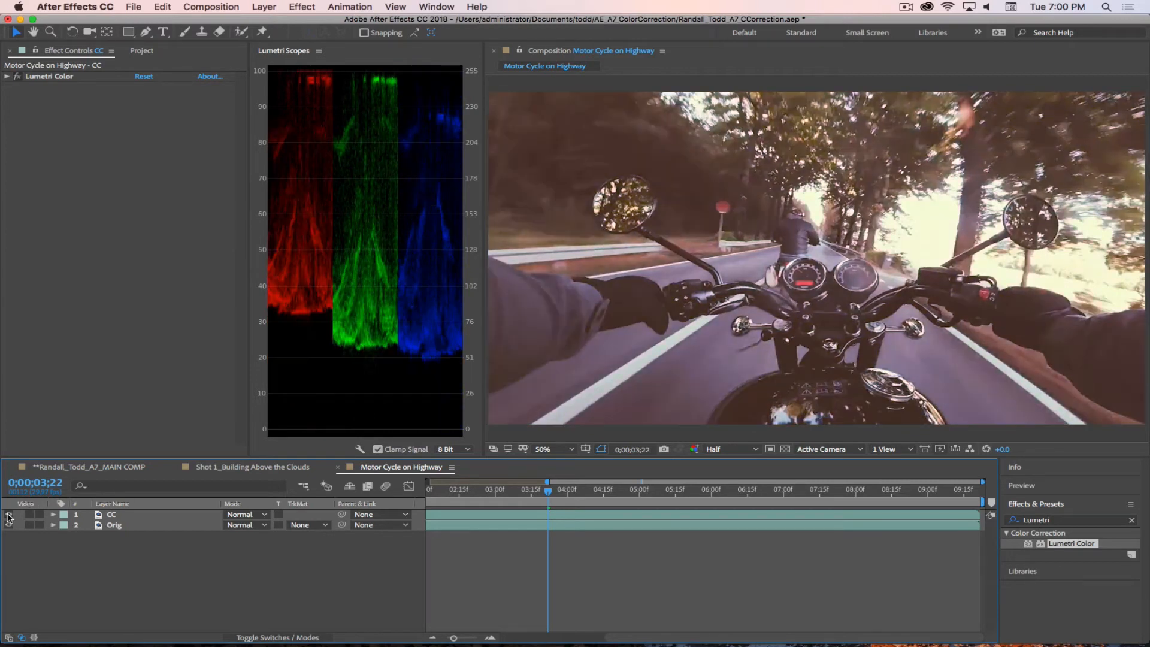
click(9, 516)
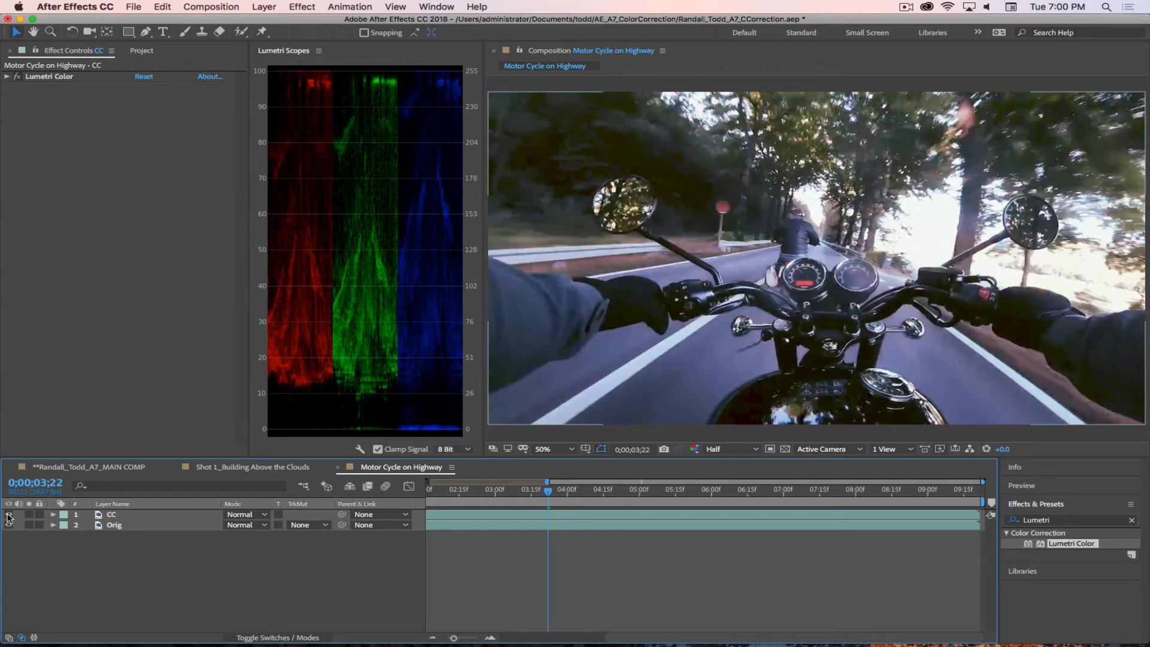
click(8, 515)
click(9, 515)
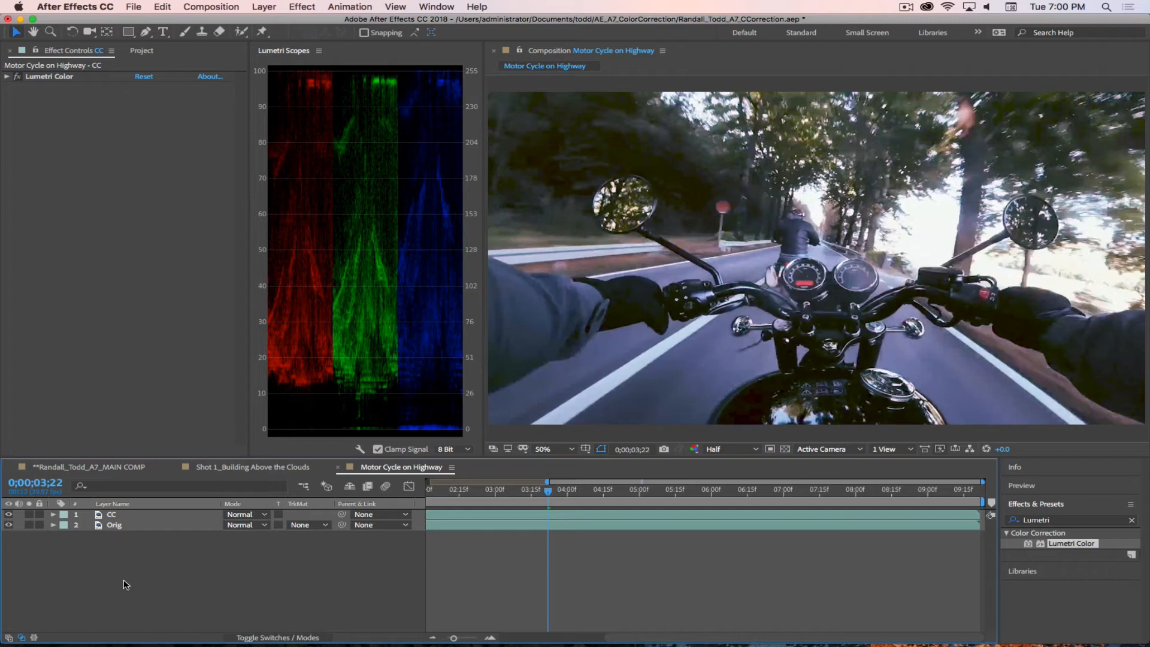
click(907, 7)
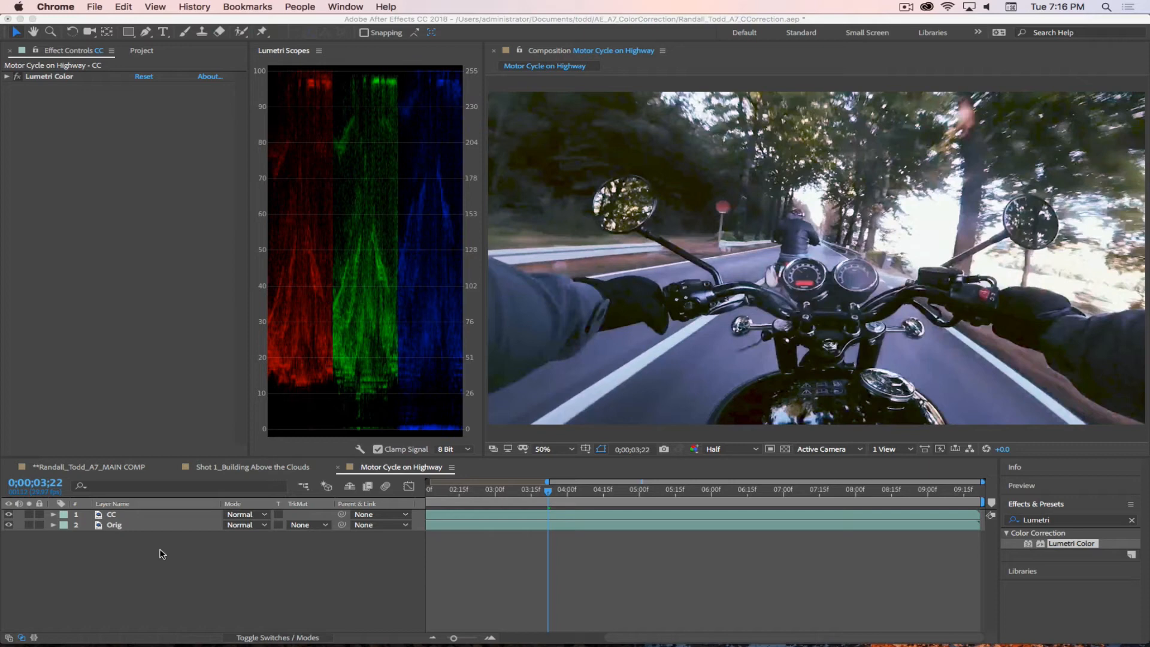
Step: Rename the Motor Cycle on Highway composition to Shot 2_Motor Cycle on Highway and move it into the *COMPS folder
click(143, 50)
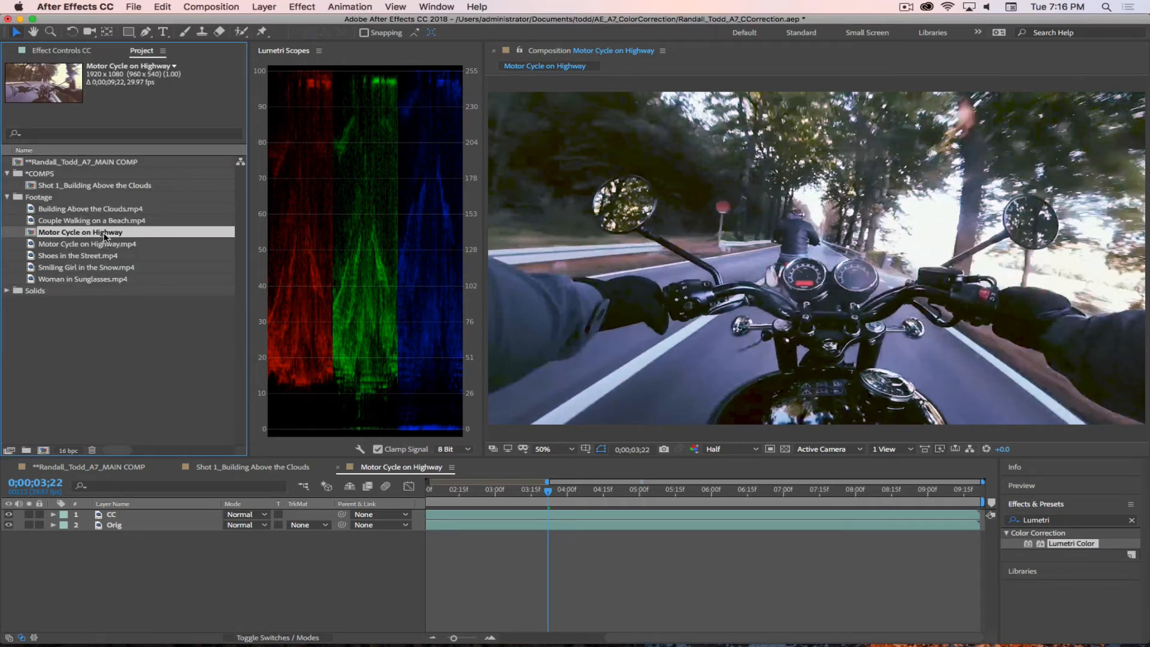
key(Return)
key(Home)
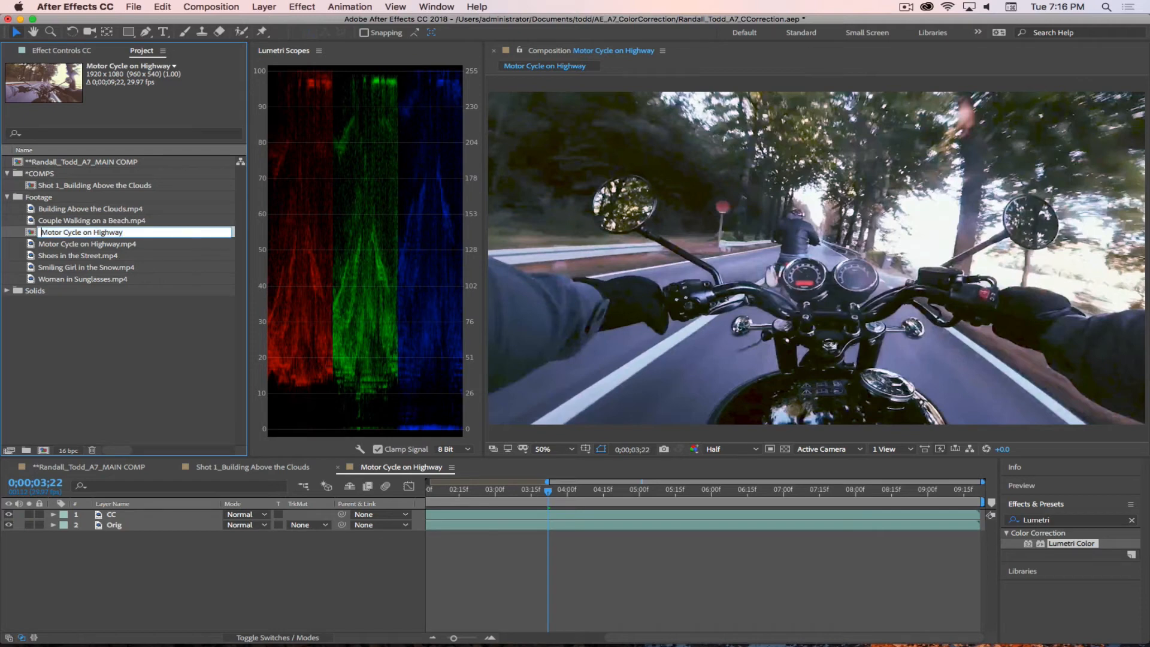
text(Shot_)
key(BackSpace)
text(2_)
key(Return)
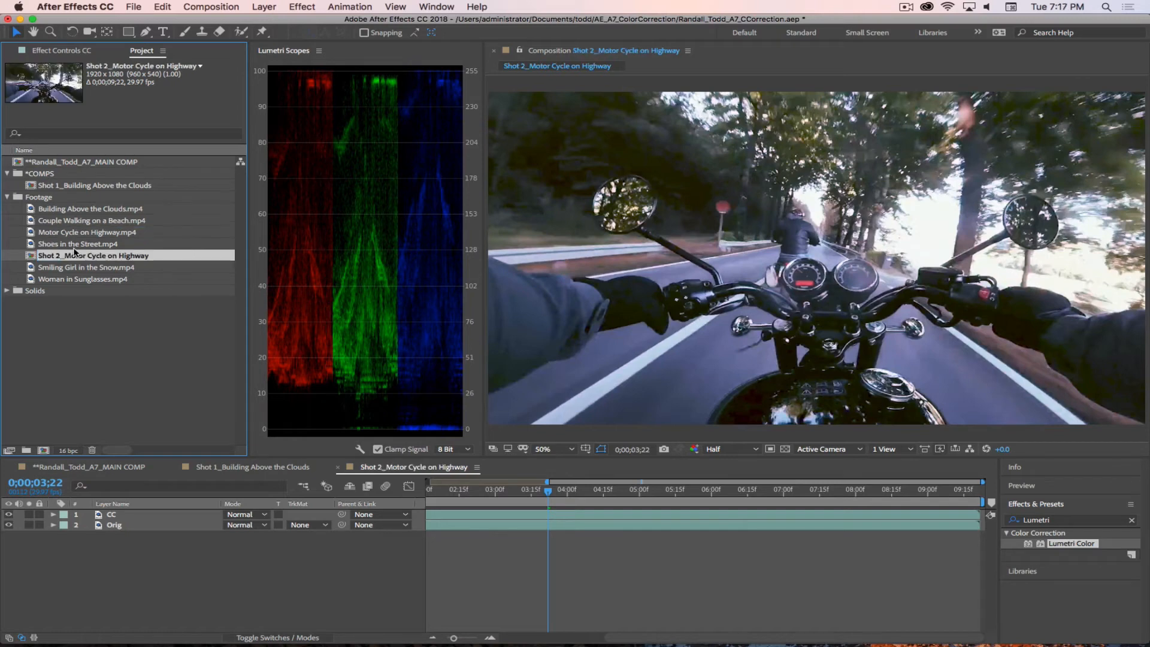
drag(30, 259, 38, 183)
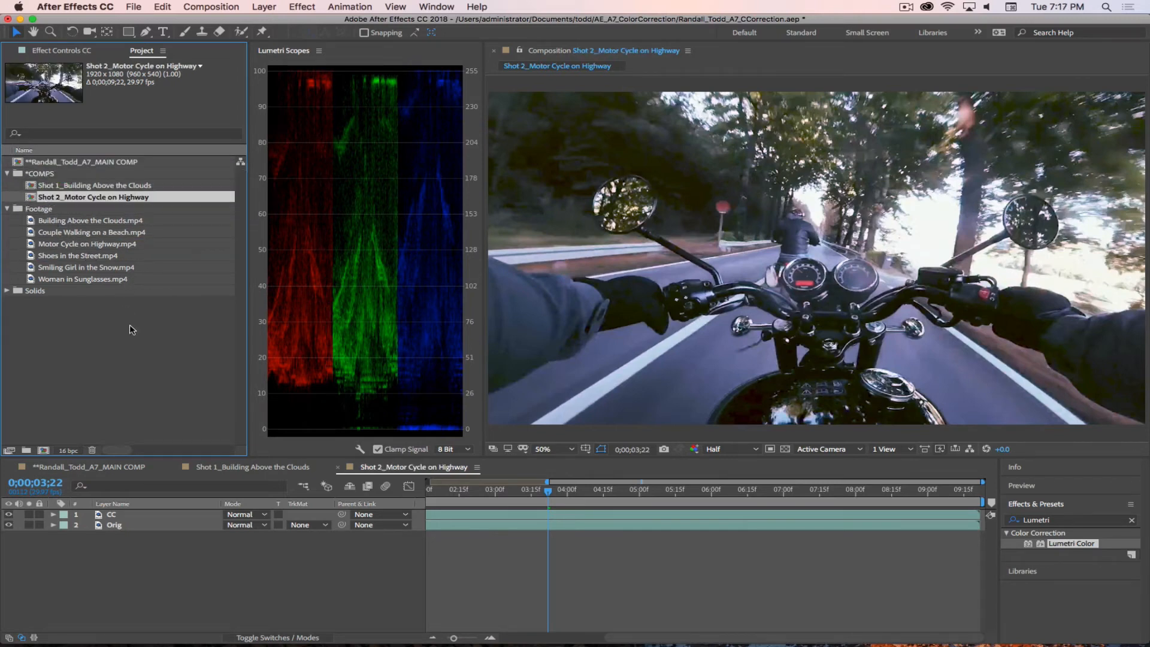
Step: Add Shot 2_Motor Cycle on Highway to the main composition directly after Shot 1 and preview it at 0:00:13:12
click(89, 470)
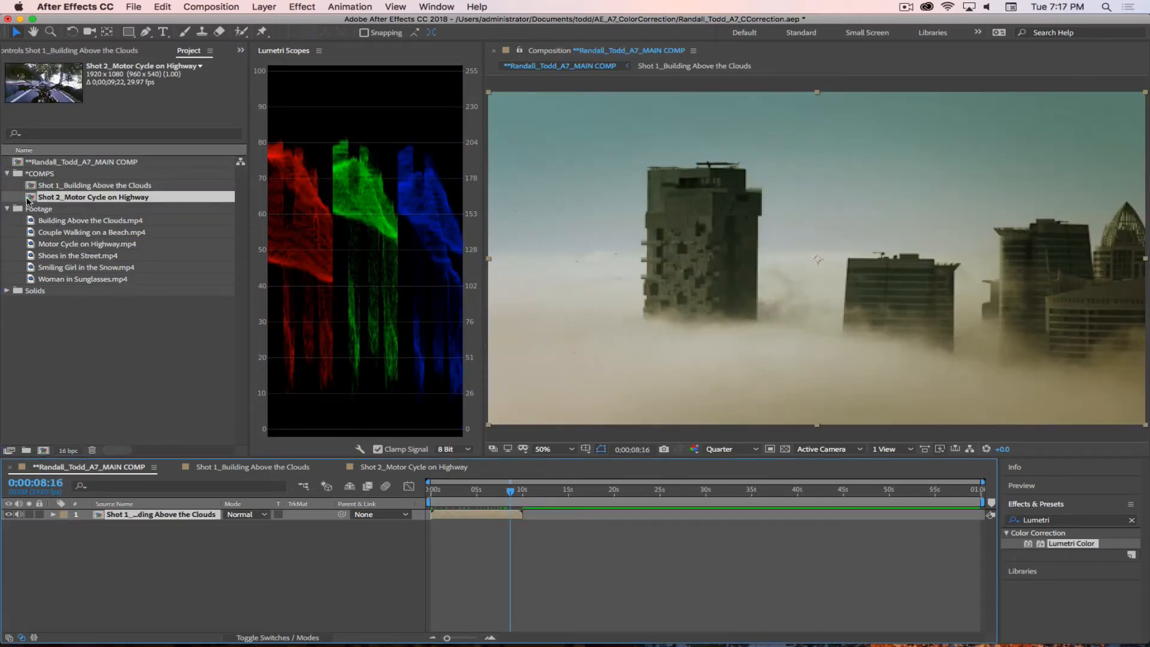
mouse_move(423, 409)
mouse_down()
mouse_move(565, 563)
mouse_move(528, 545)
mouse_up()
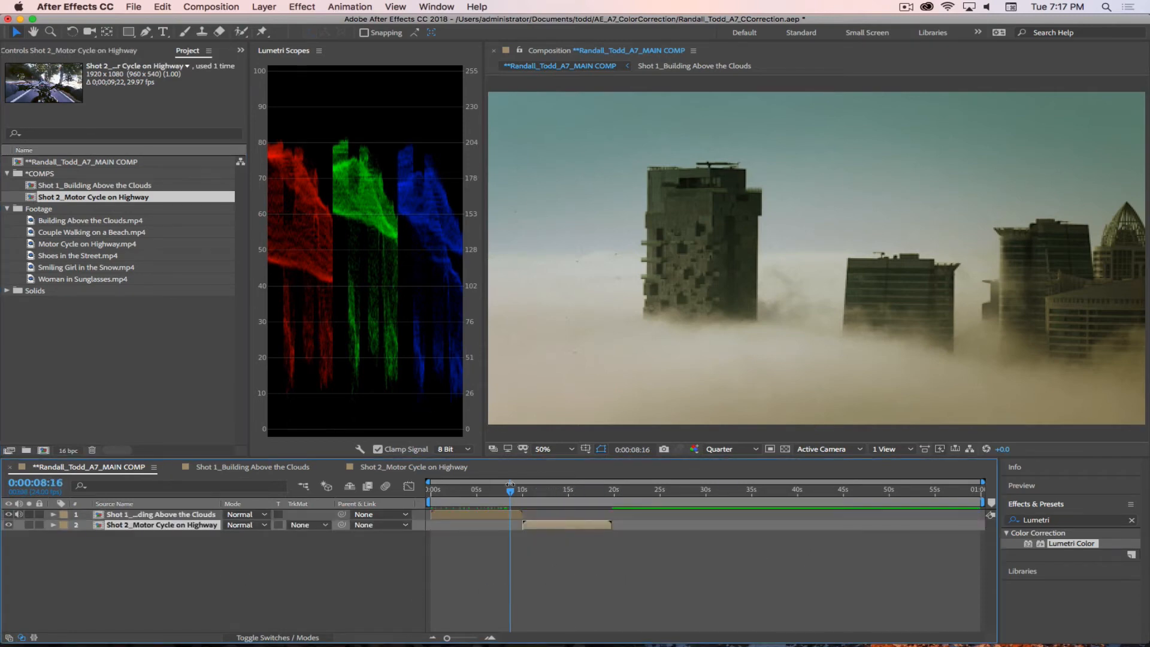
drag(510, 490, 551, 501)
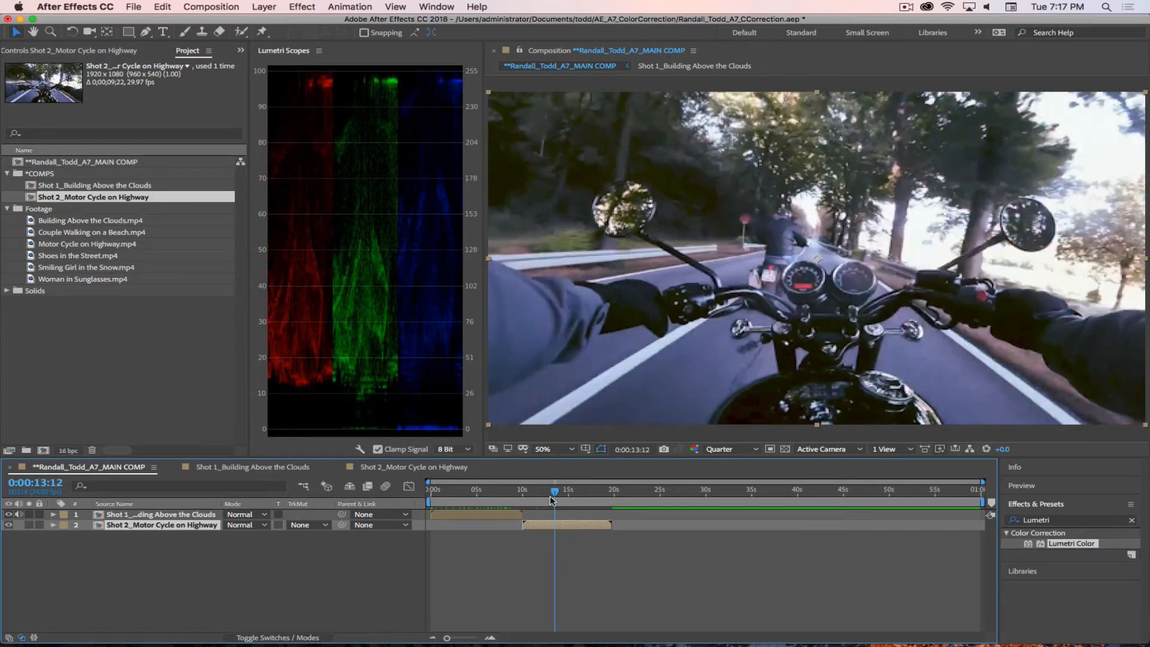
click(243, 583)
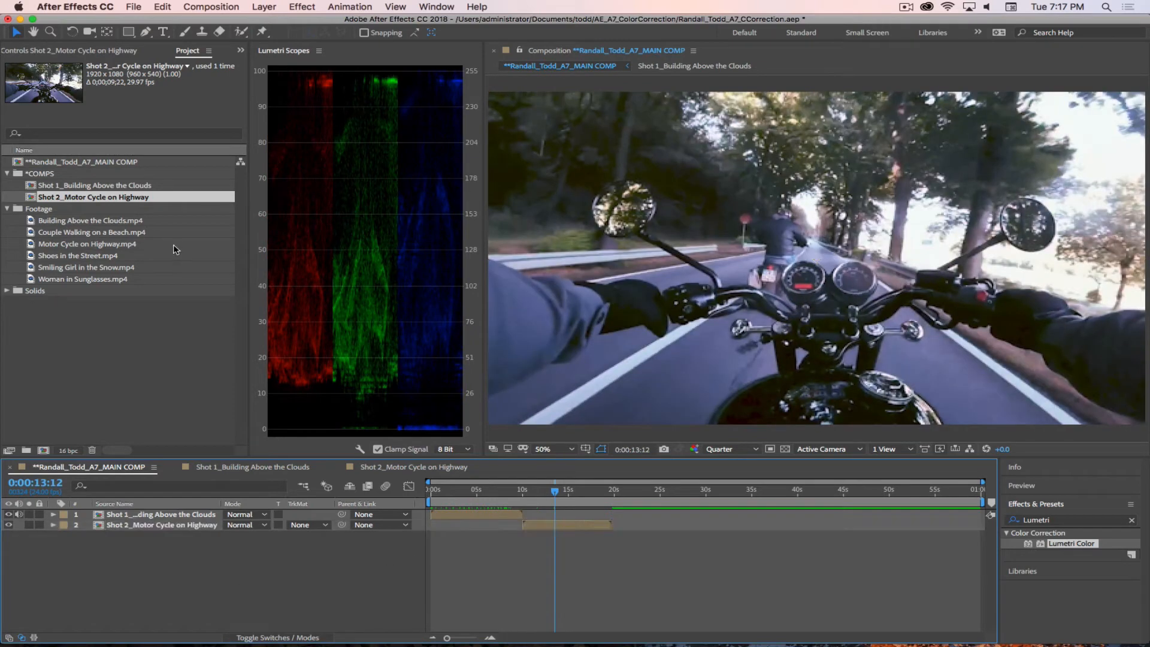
Step: Look through the remaining footage clips and open Shoes in the Street.mp4 in the Footage viewer
click(67, 244)
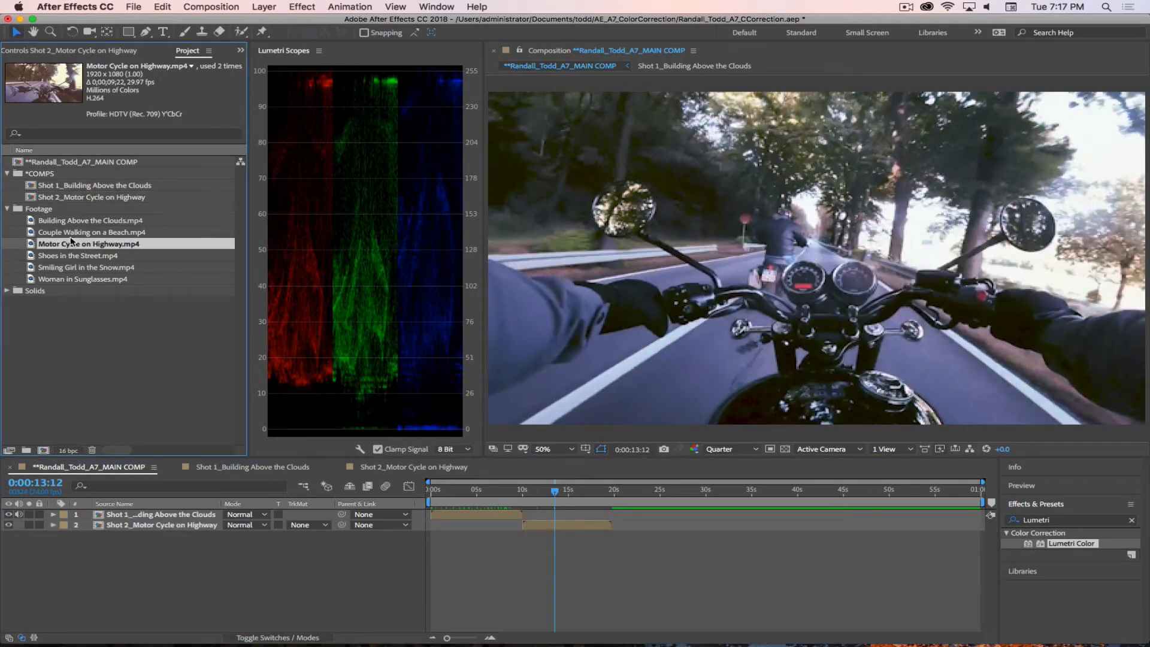
click(70, 221)
click(68, 234)
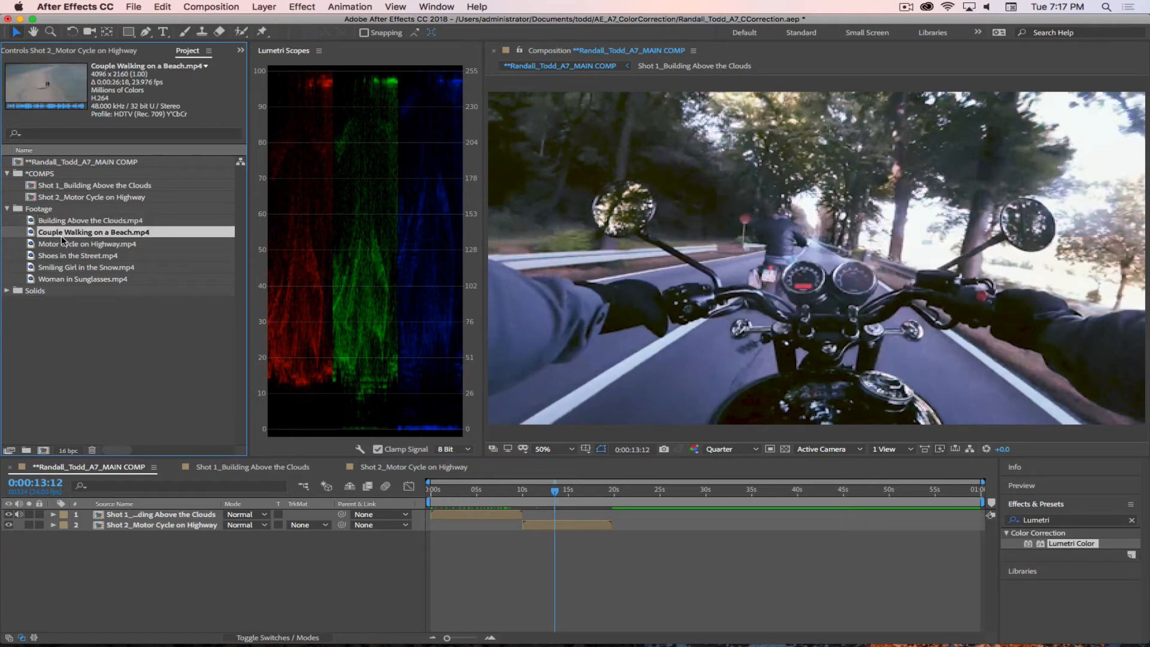
click(65, 256)
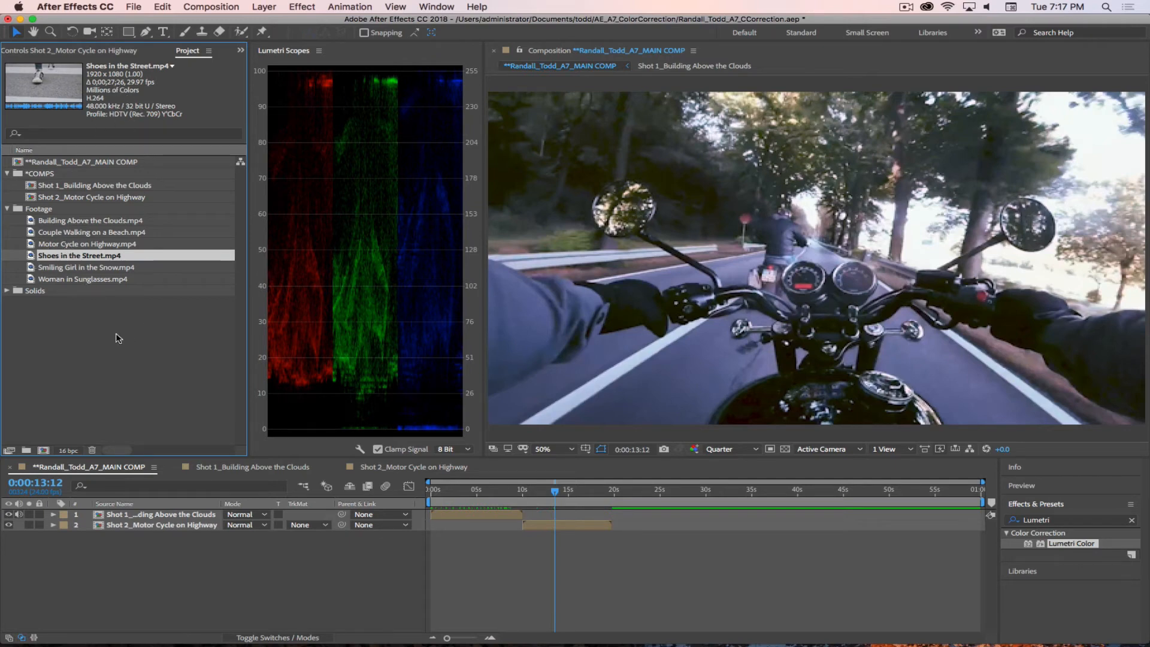
double_click(31, 258)
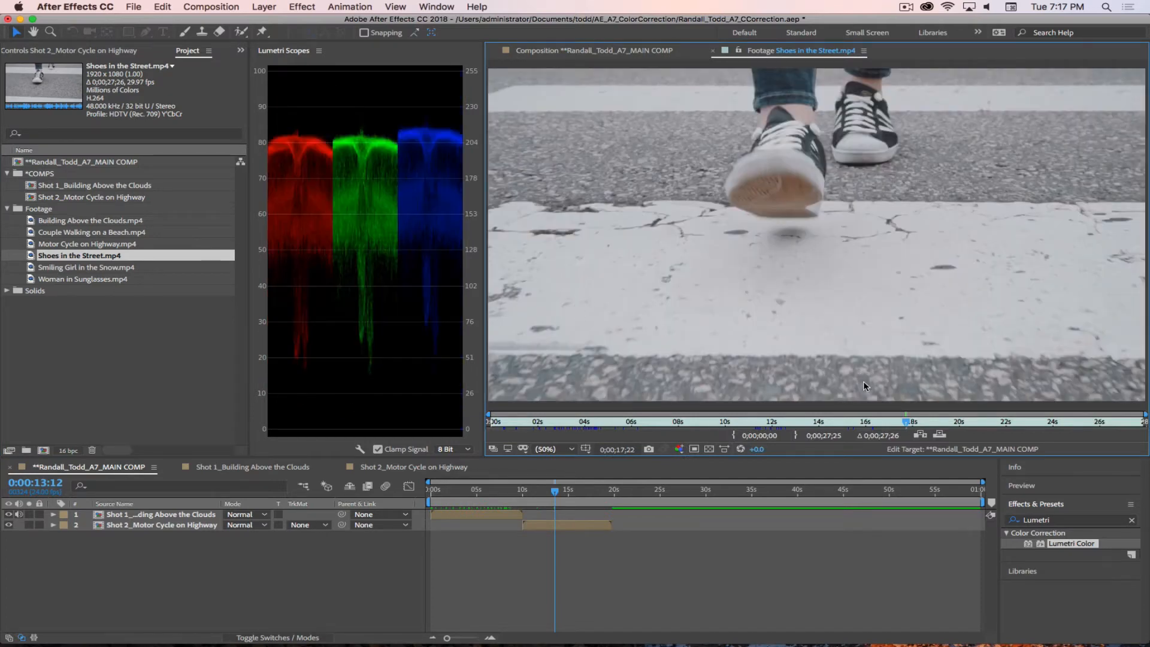
Step: Trim Shoes in the Street.mp4 to run from 0;00;06;01 to 0;00;16;00 and create a new composition from it
drag(906, 422, 652, 431)
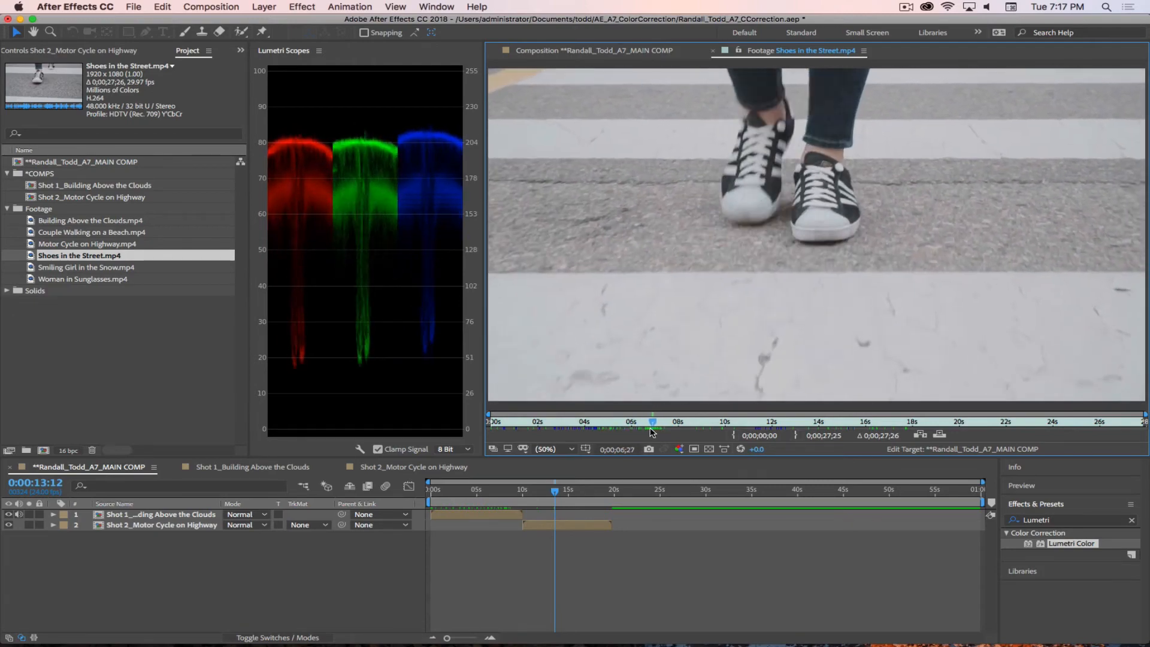
drag(653, 431, 869, 437)
key(alt+bracketleft)
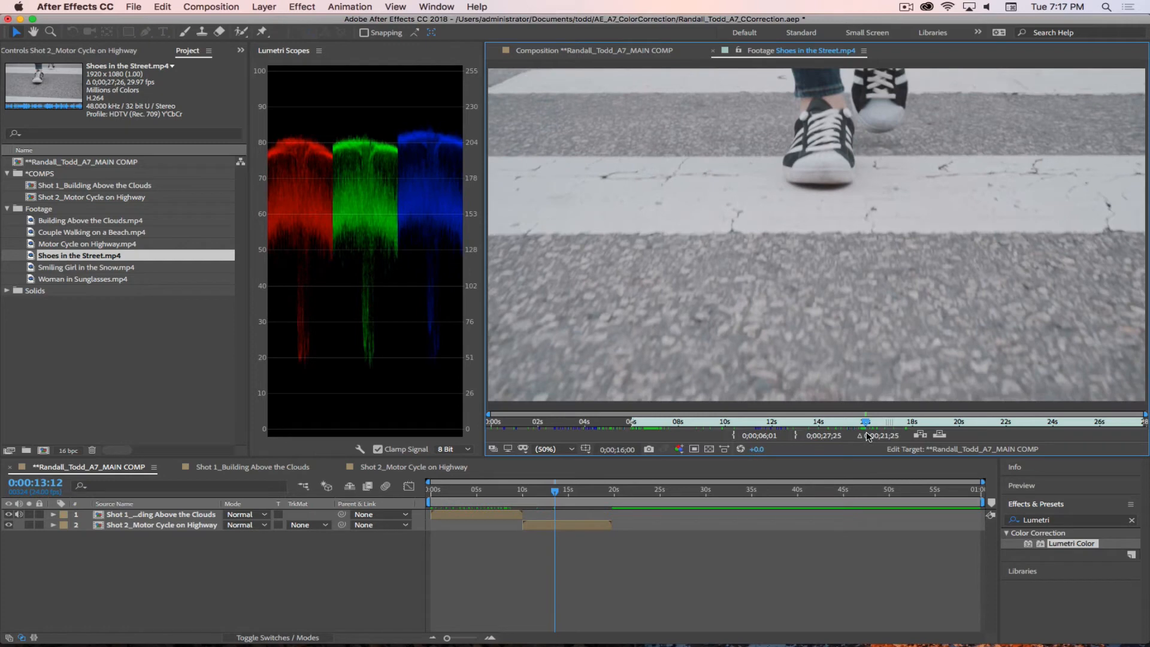
click(796, 435)
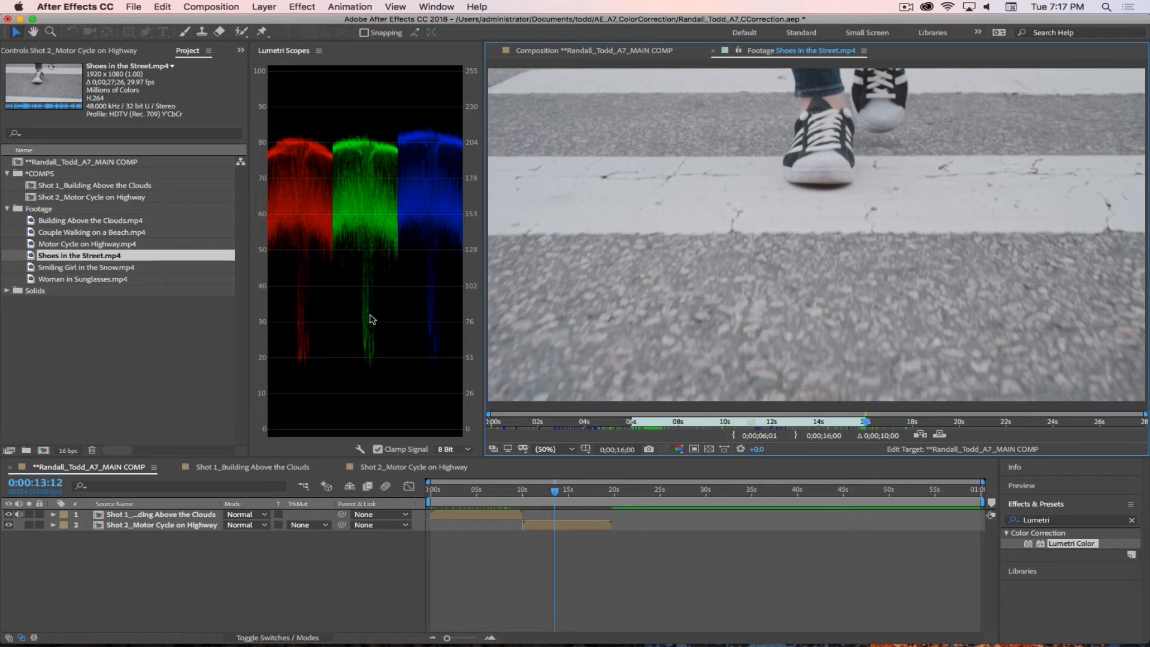
click(72, 259)
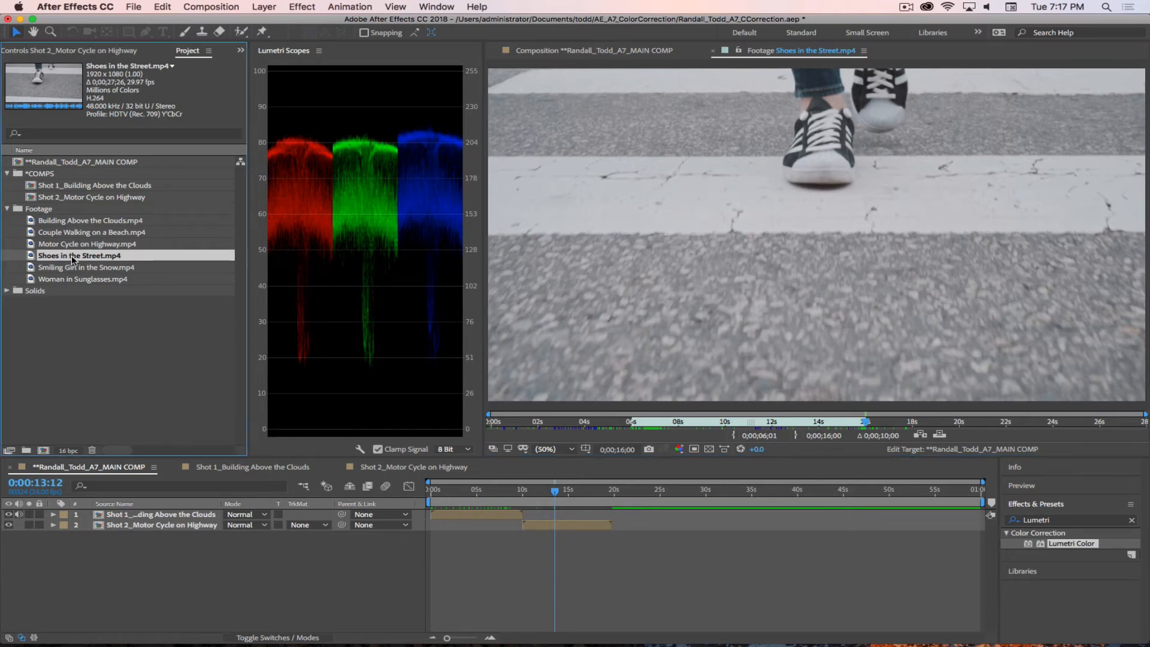
drag(33, 259, 44, 453)
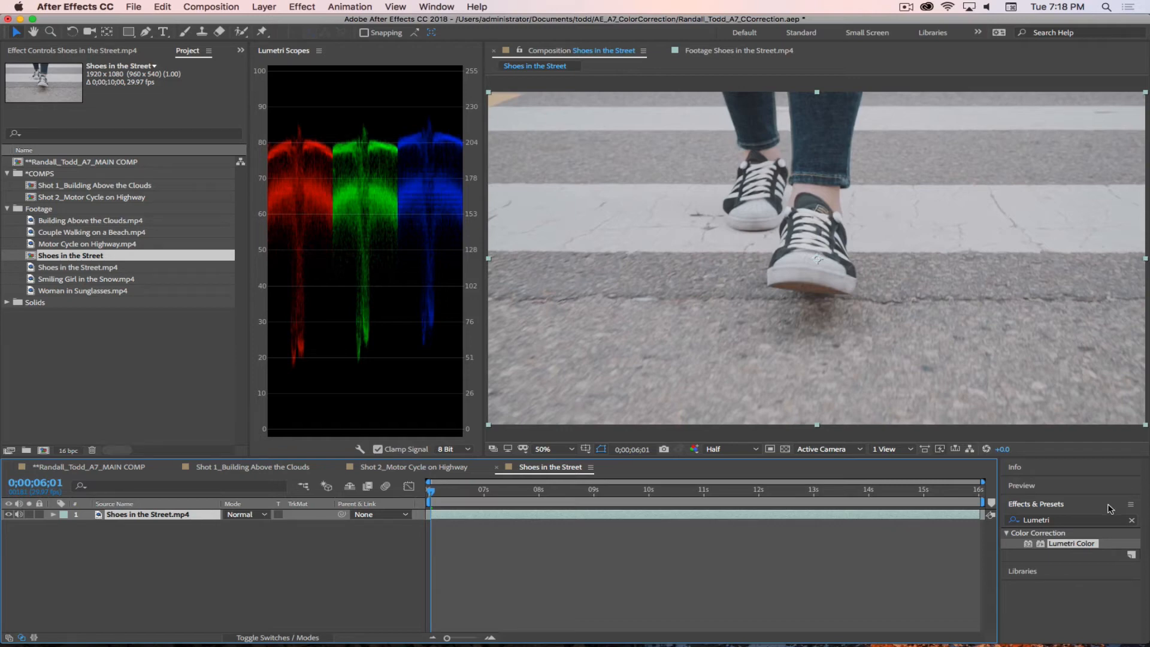
Step: Find the effect with "Sa Color", save the project, and apply SA Color Finesse 3 to the Shoes in the Street.mp4 layer
click(1064, 520)
drag(1080, 525, 997, 521)
text(Sa Color)
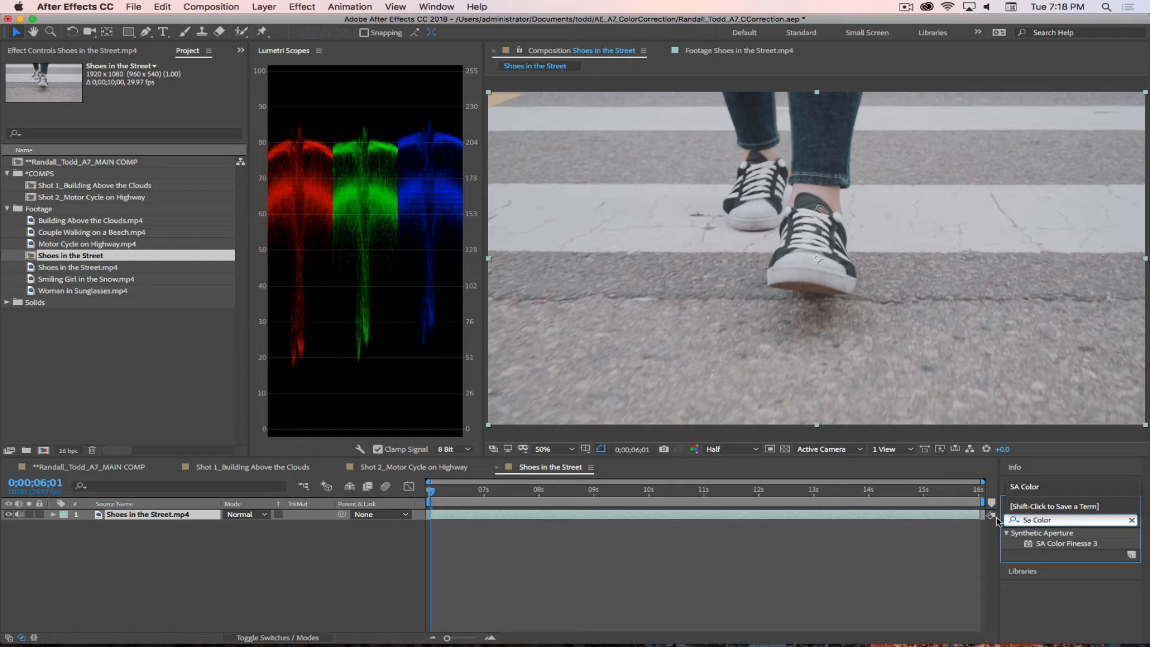
click(1071, 542)
key(super+s)
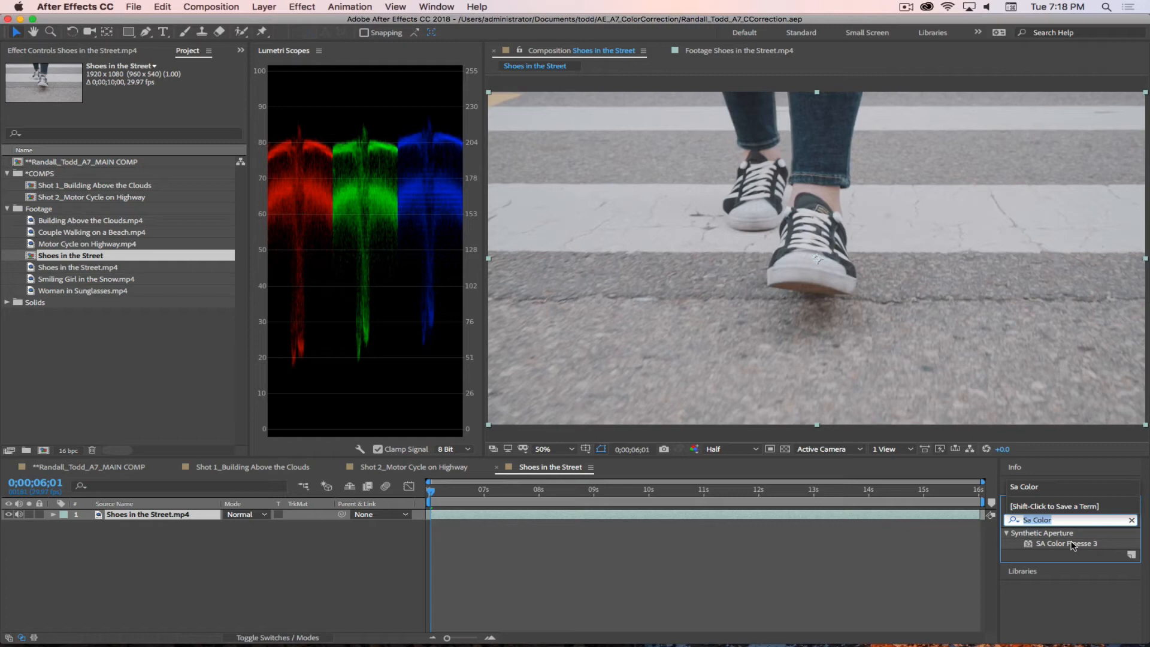
click(1031, 547)
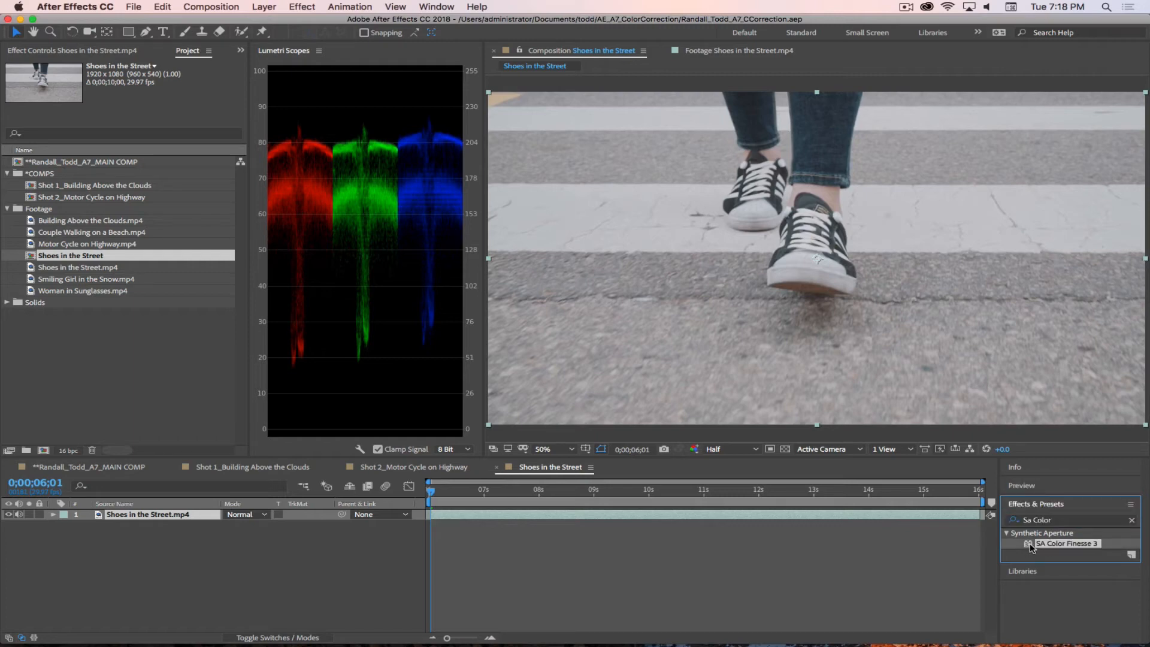
drag(1032, 547, 139, 517)
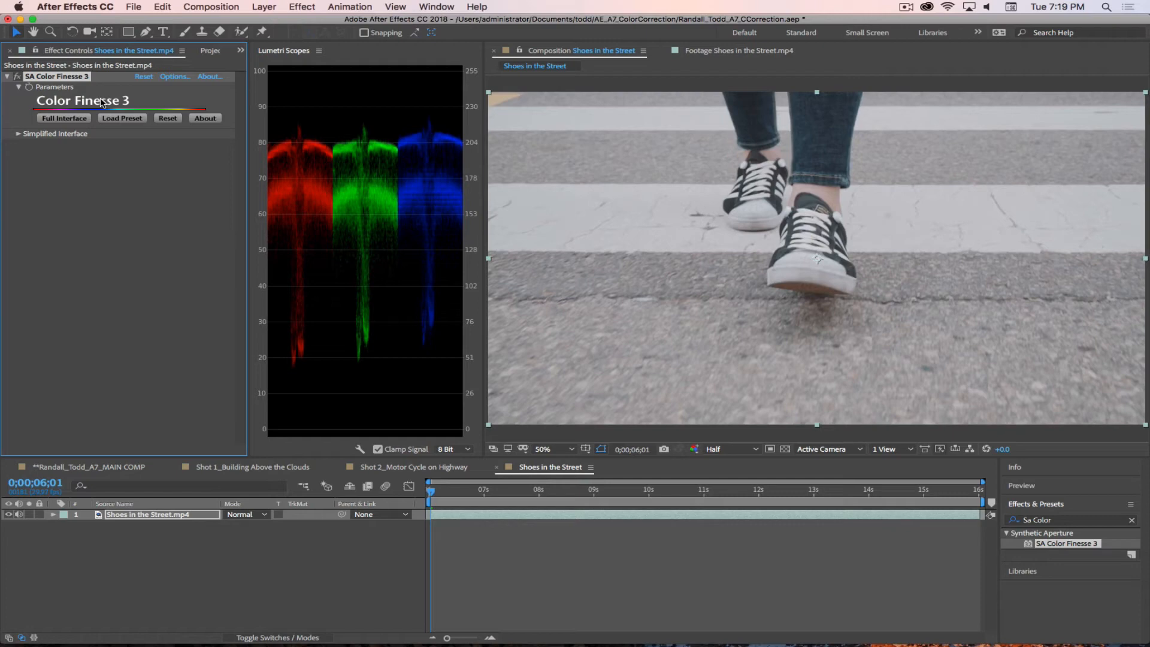
click(906, 8)
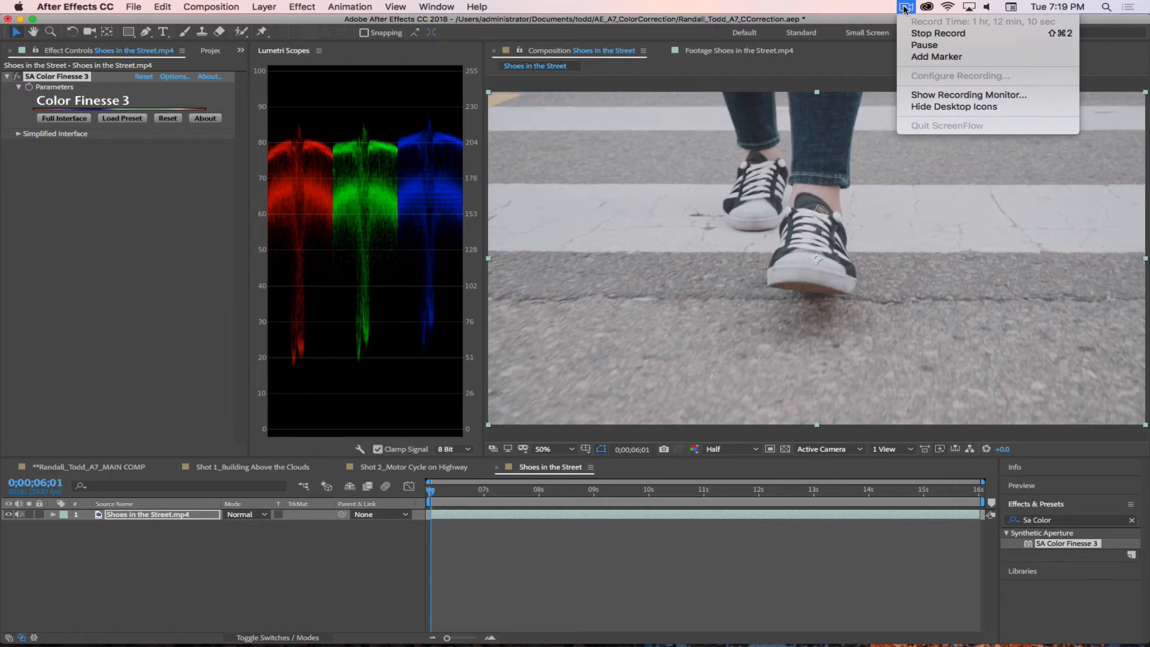
click(907, 8)
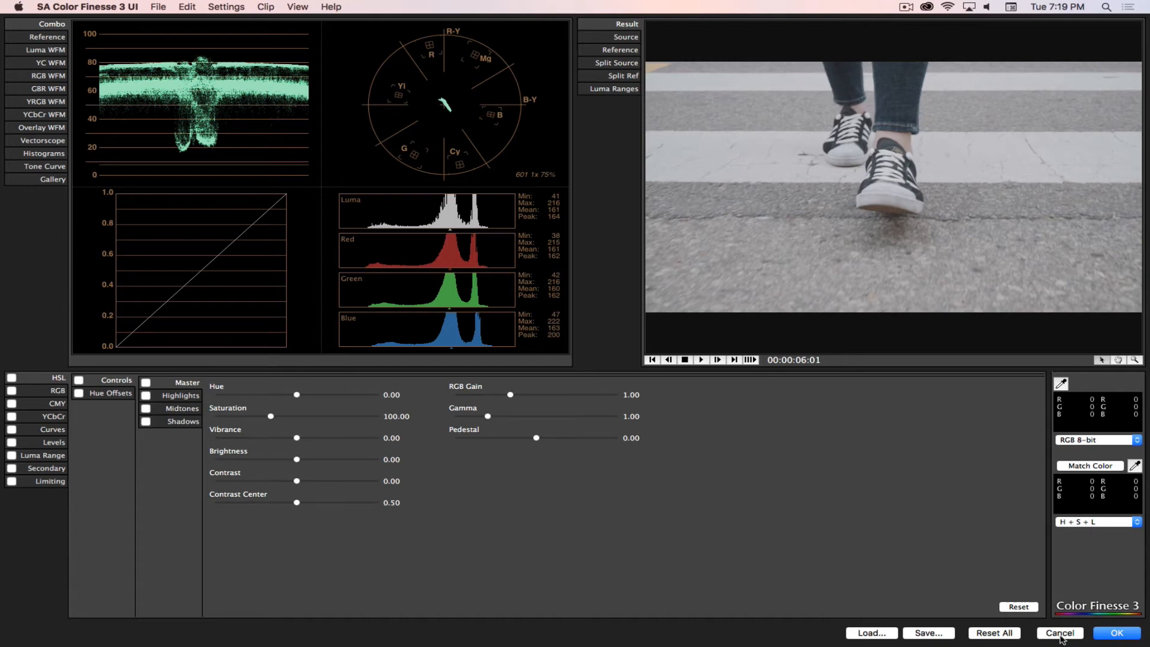
click(907, 7)
click(915, 48)
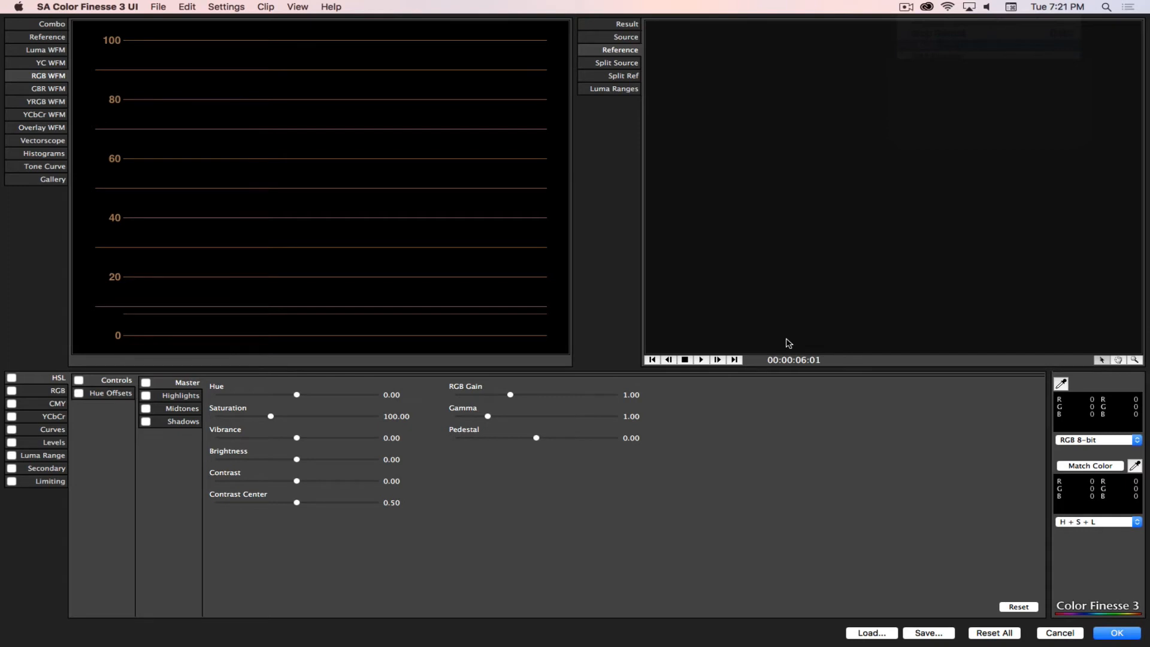
Step: Show the Result image and examine the shot through the Combo, waveform, Vectorscope, Histograms, Tone Curve and Gallery views
click(626, 25)
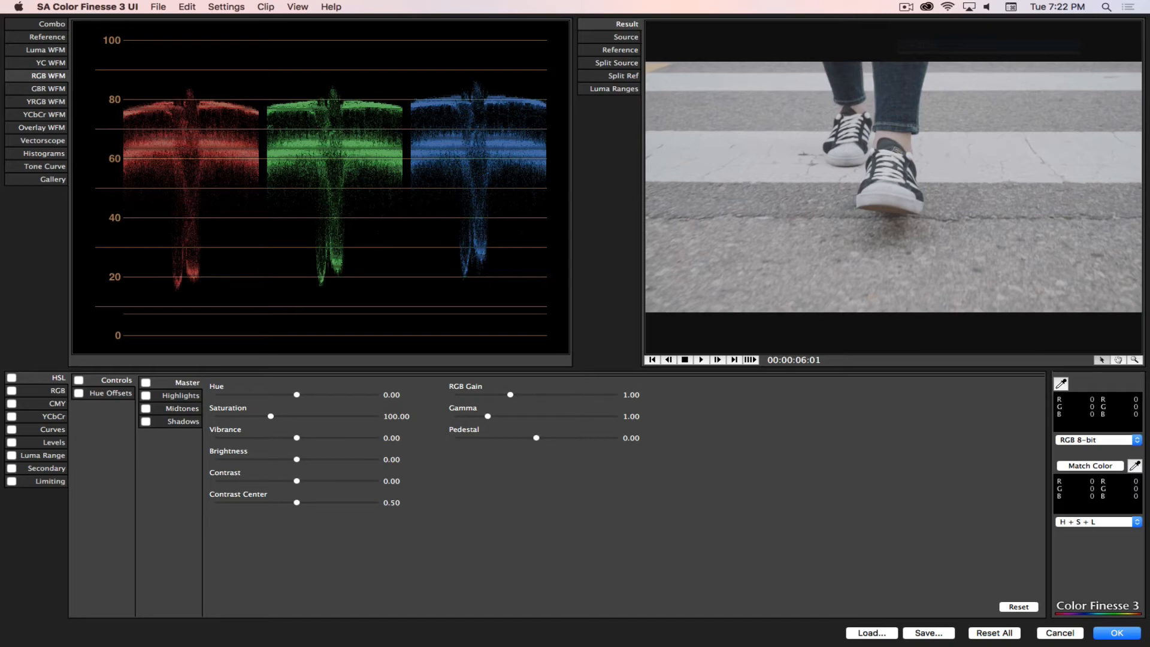
click(51, 24)
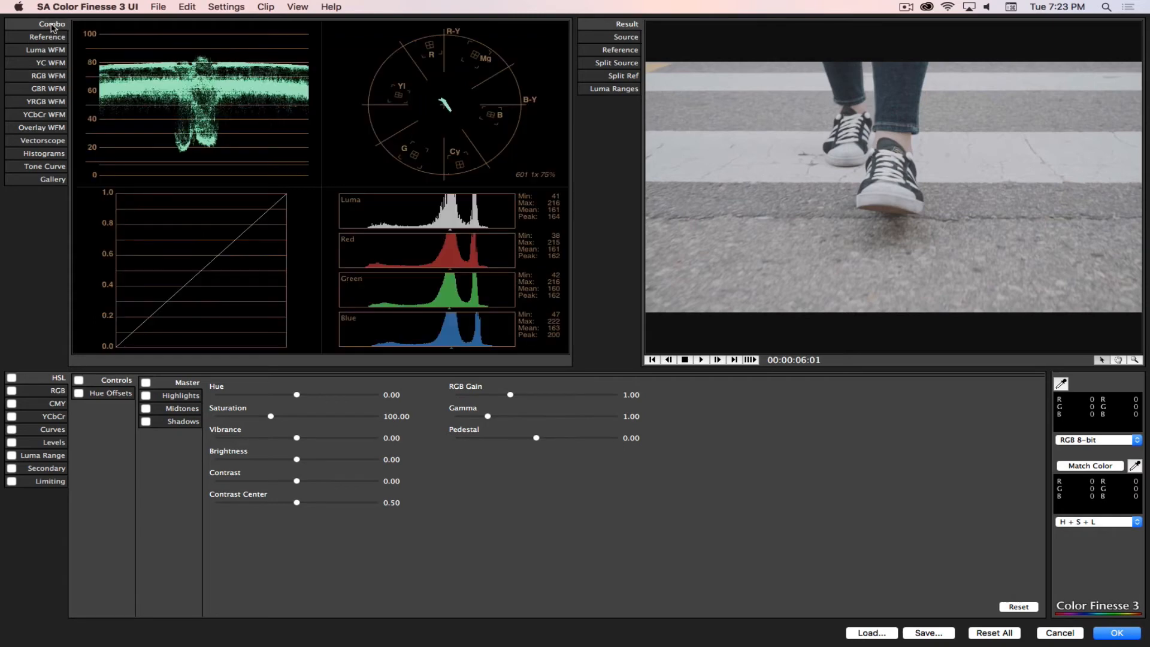
click(51, 37)
click(52, 51)
click(51, 63)
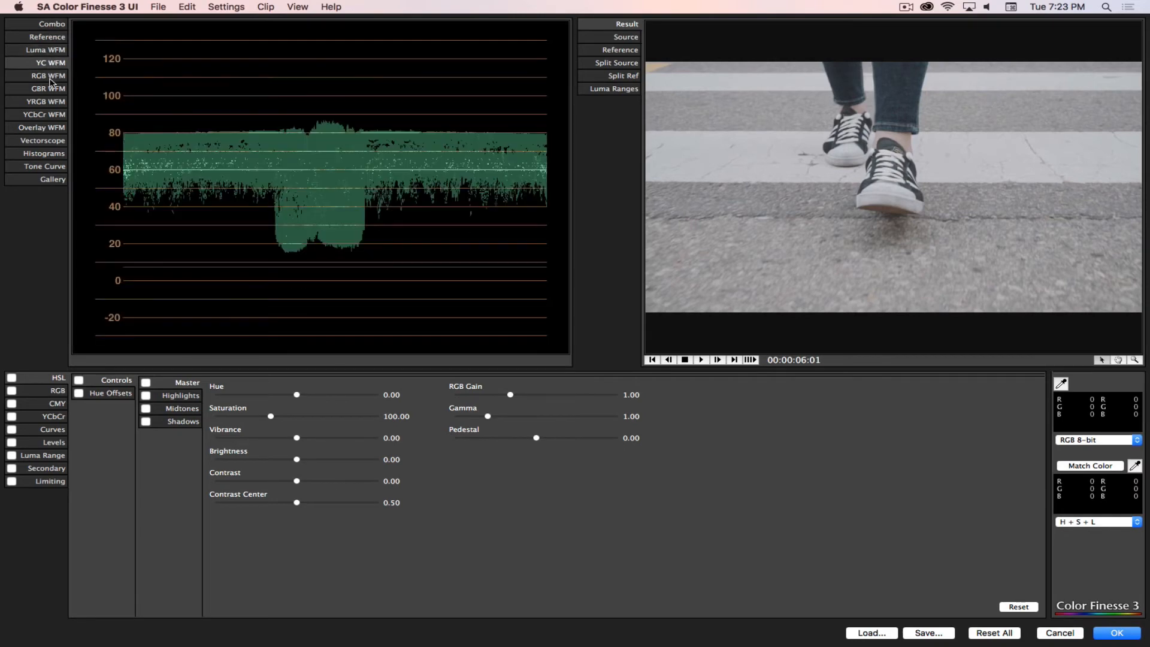
click(51, 76)
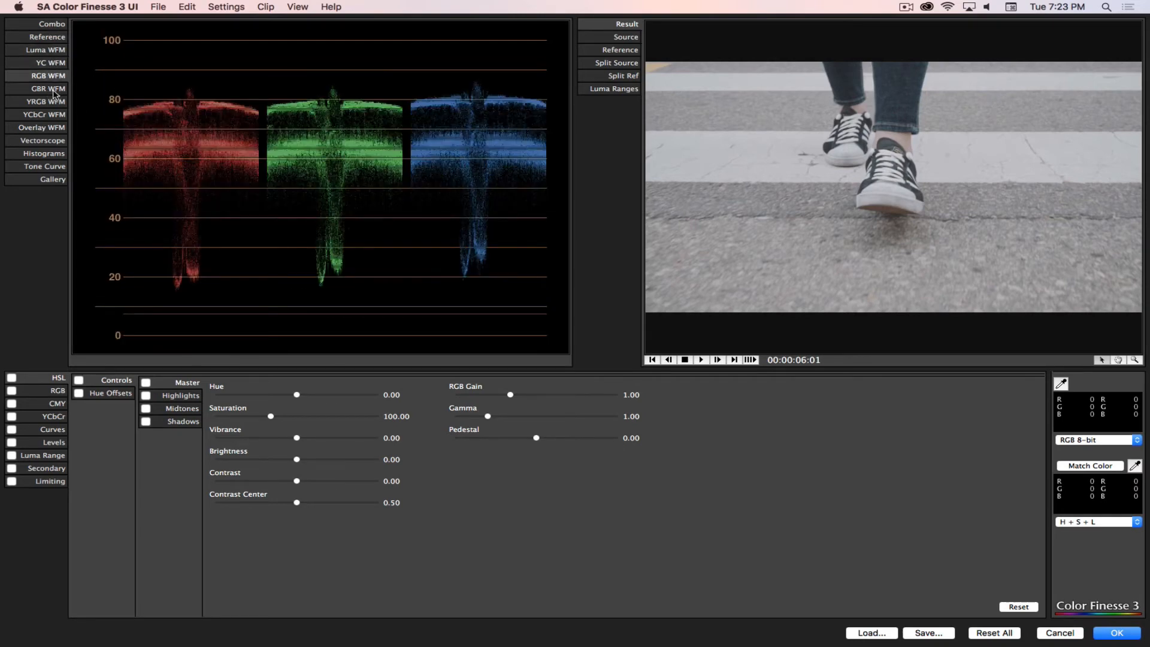
click(47, 130)
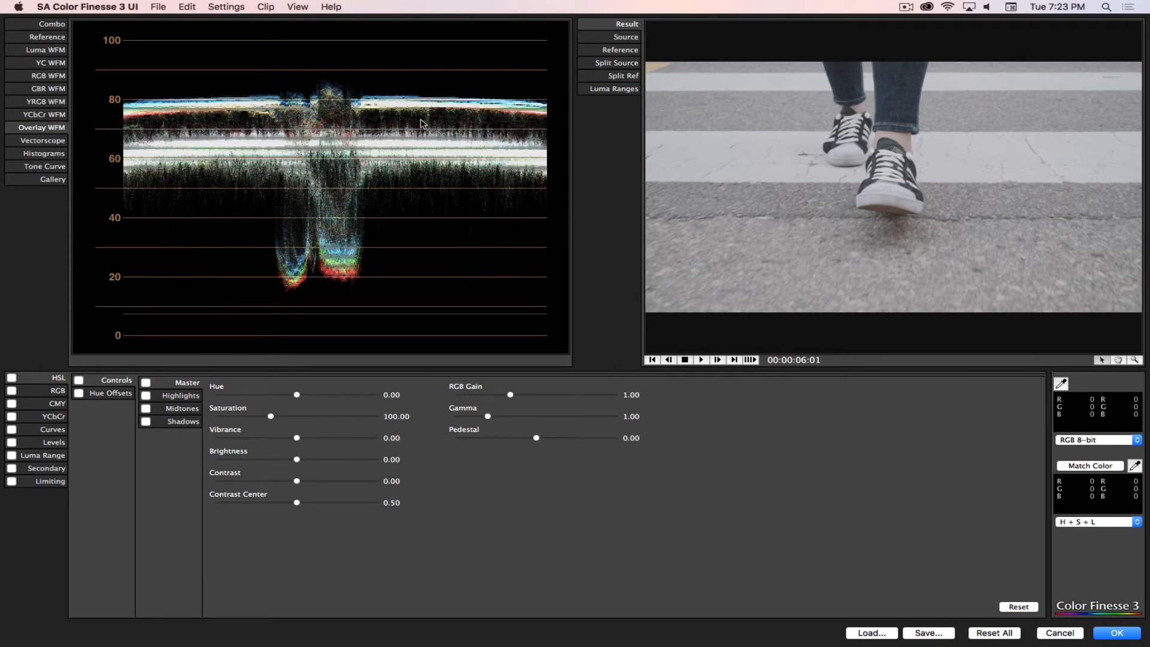
click(44, 142)
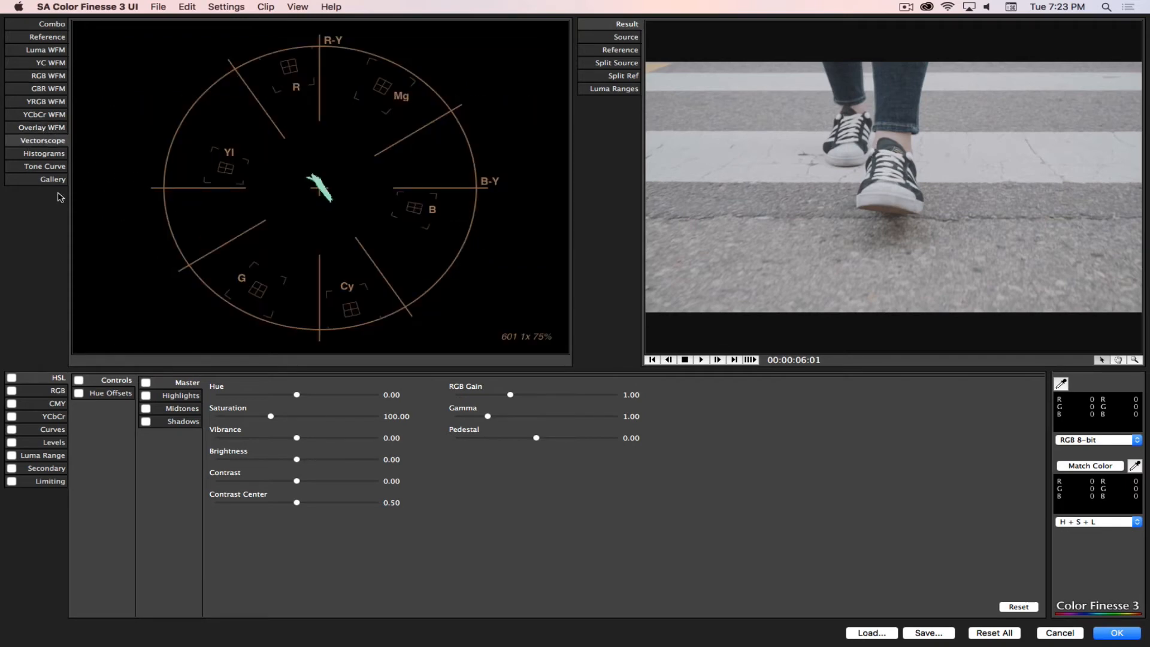
click(42, 155)
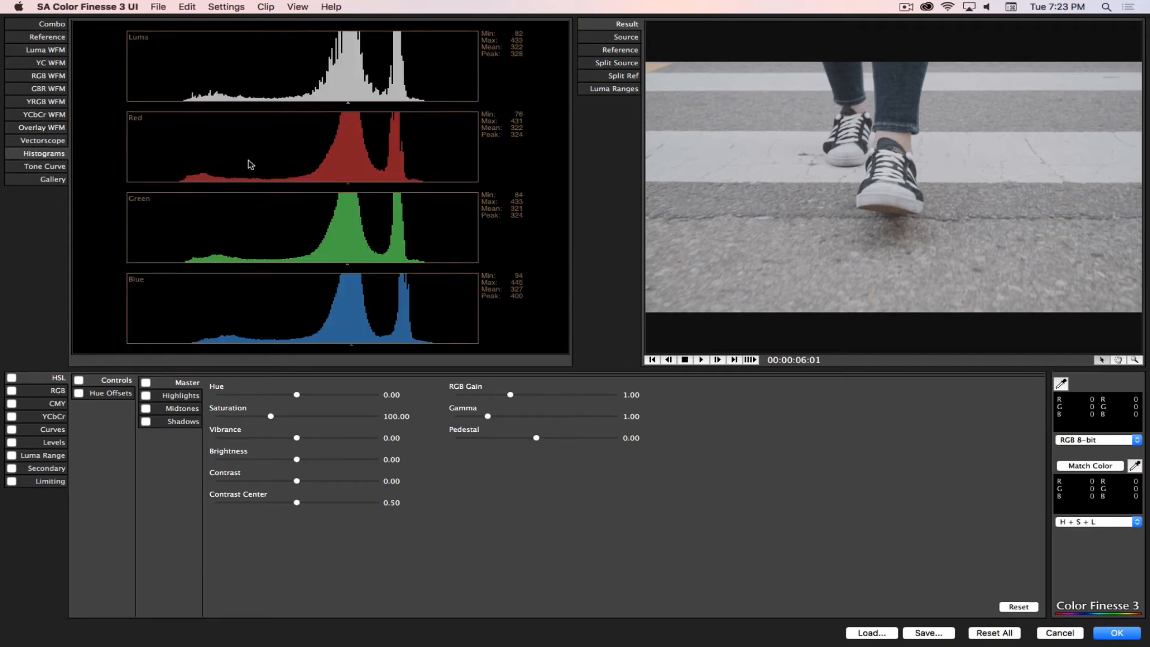
click(60, 167)
click(53, 179)
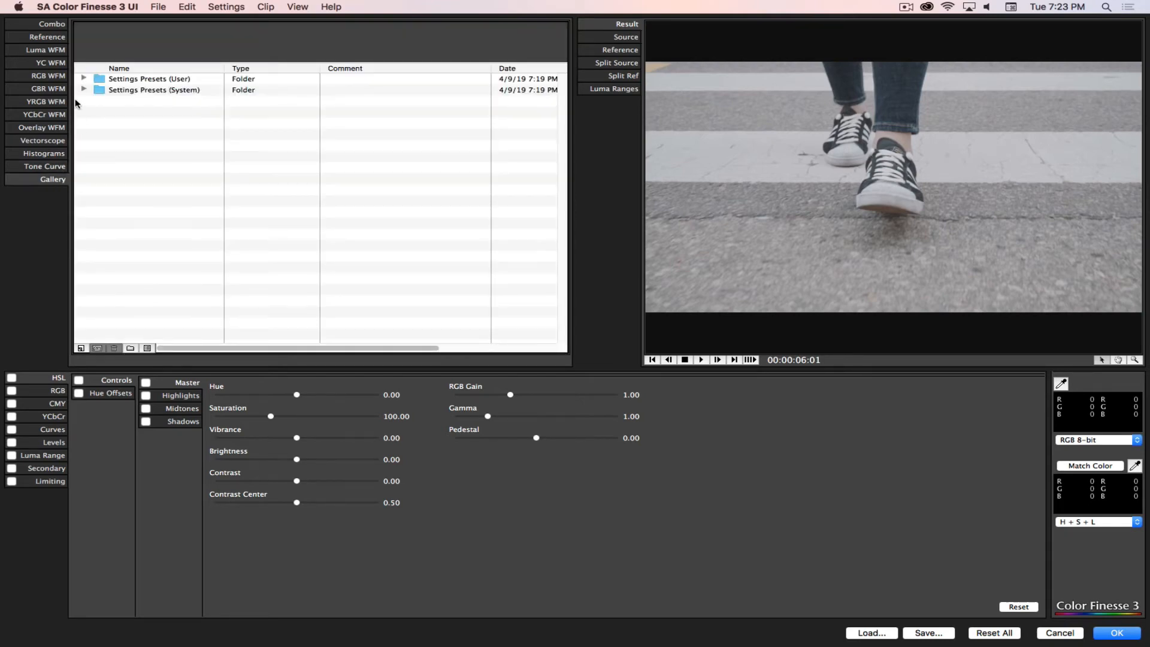
click(52, 26)
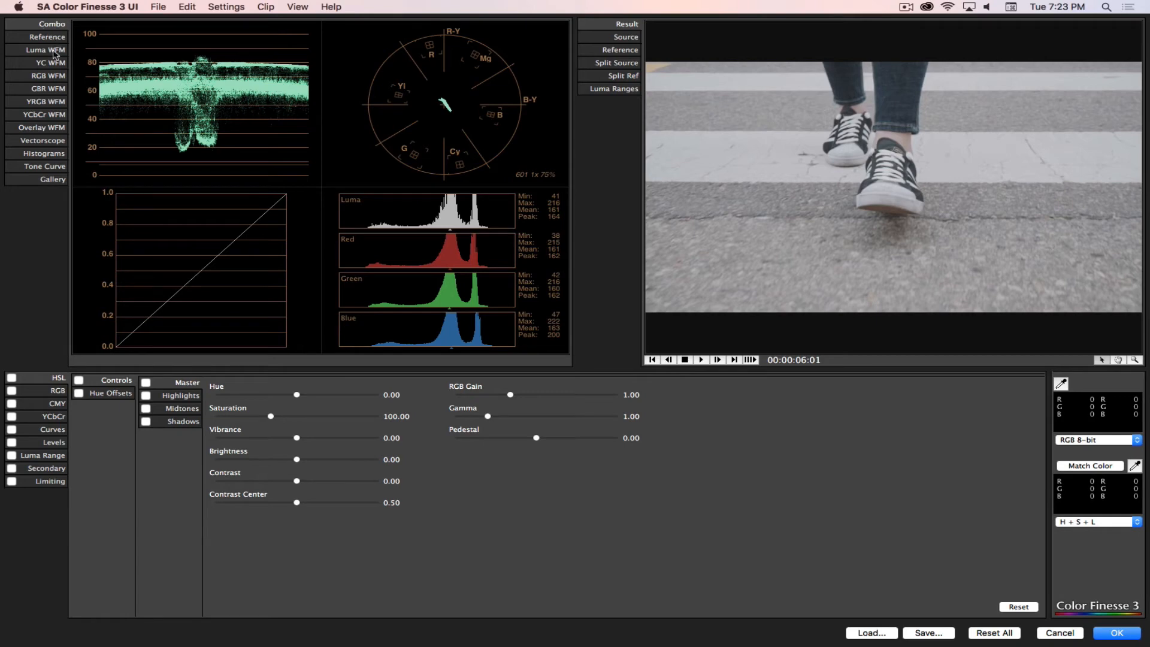
Step: Display the RGB WFM scope and set the HSL Master Hue to -33.60
click(50, 78)
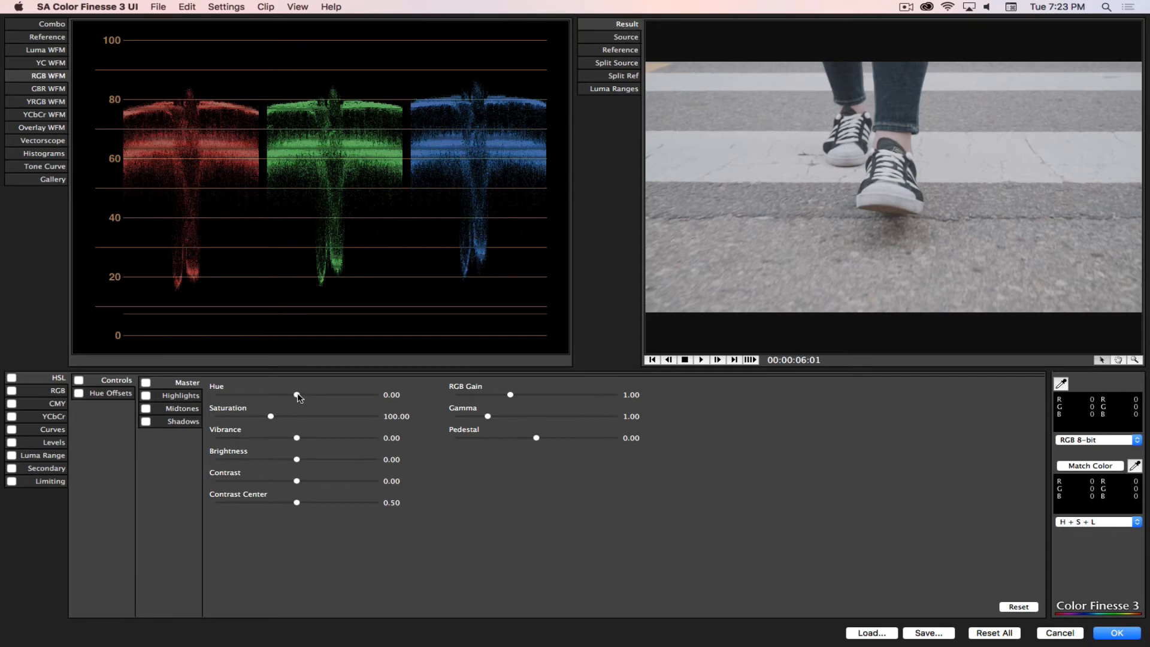
mouse_move(297, 395)
mouse_down()
mouse_move(264, 396)
mouse_move(322, 398)
mouse_move(289, 395)
mouse_up()
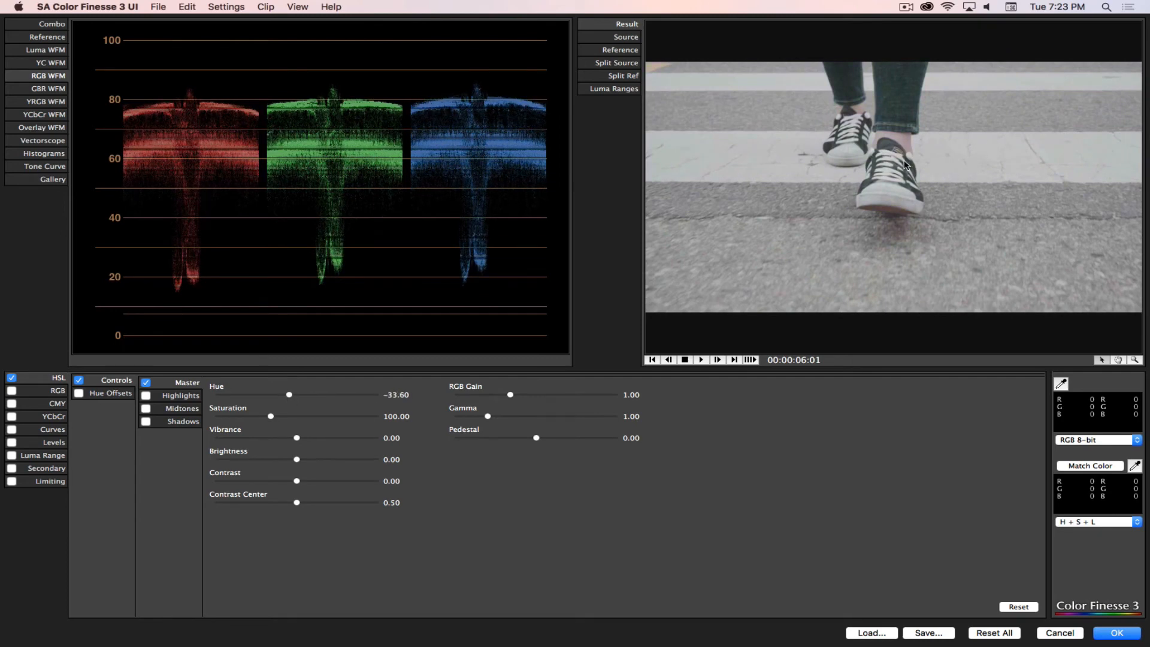
Step: Undo the last Hue change and compare the Source and Result images of the shot
key(super+z)
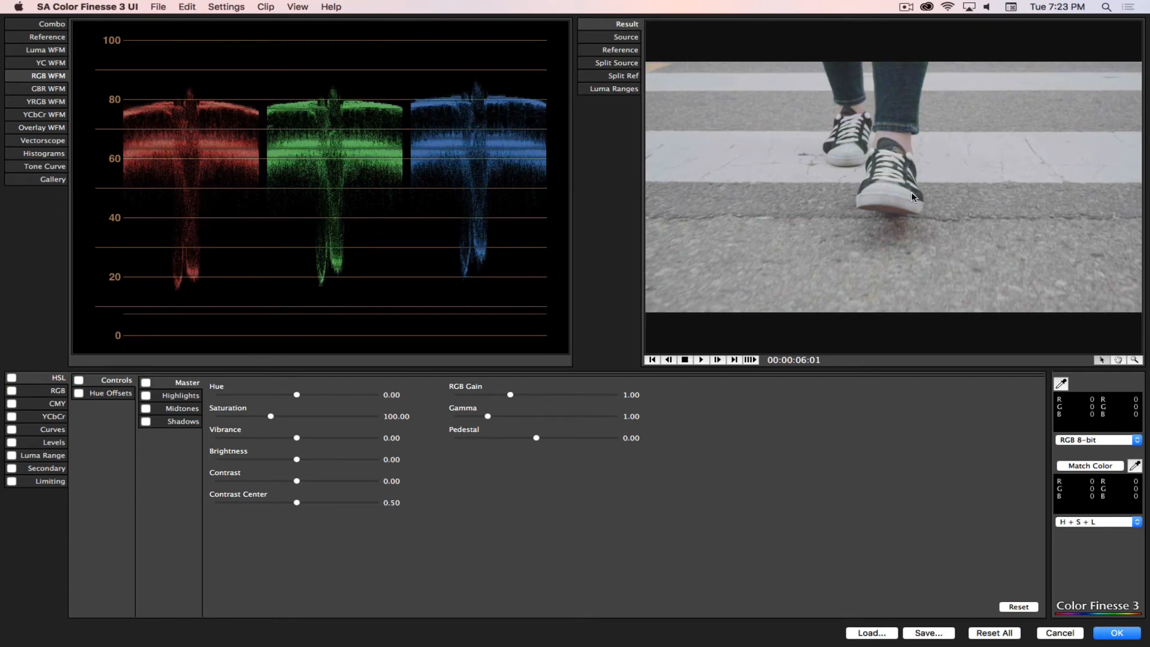
click(632, 38)
click(629, 25)
click(630, 38)
click(629, 26)
click(631, 37)
Step: Show the Split Source comparison, move its dividing line, and set the HSL Master Saturation to 274.67 and Brightness to 68.00
click(631, 65)
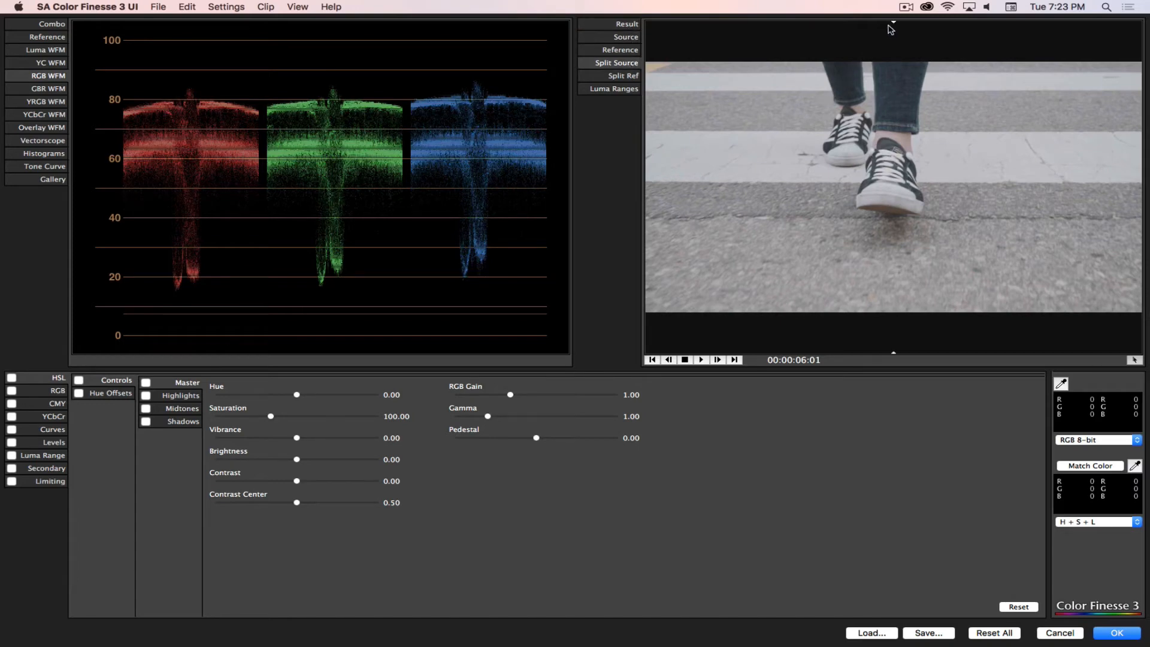
drag(893, 25, 711, 37)
drag(271, 417, 362, 417)
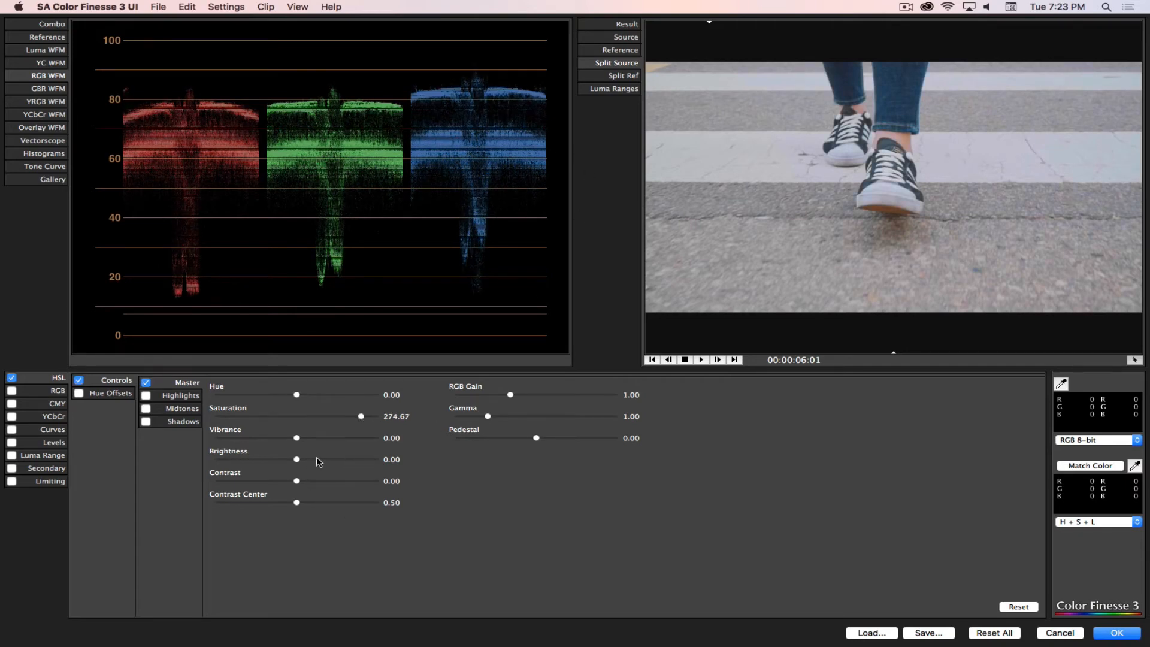
drag(297, 460, 350, 459)
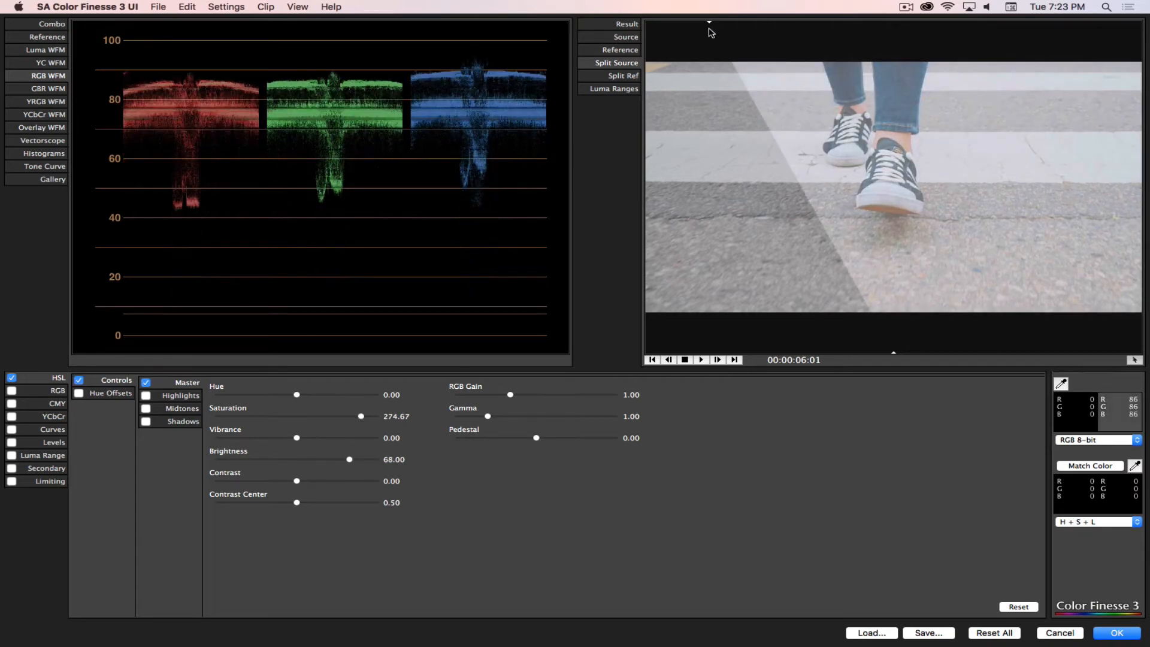
Step: Compare the corrected image with the source across the split, return to the Result image, and reset all corrections
drag(710, 24, 969, 22)
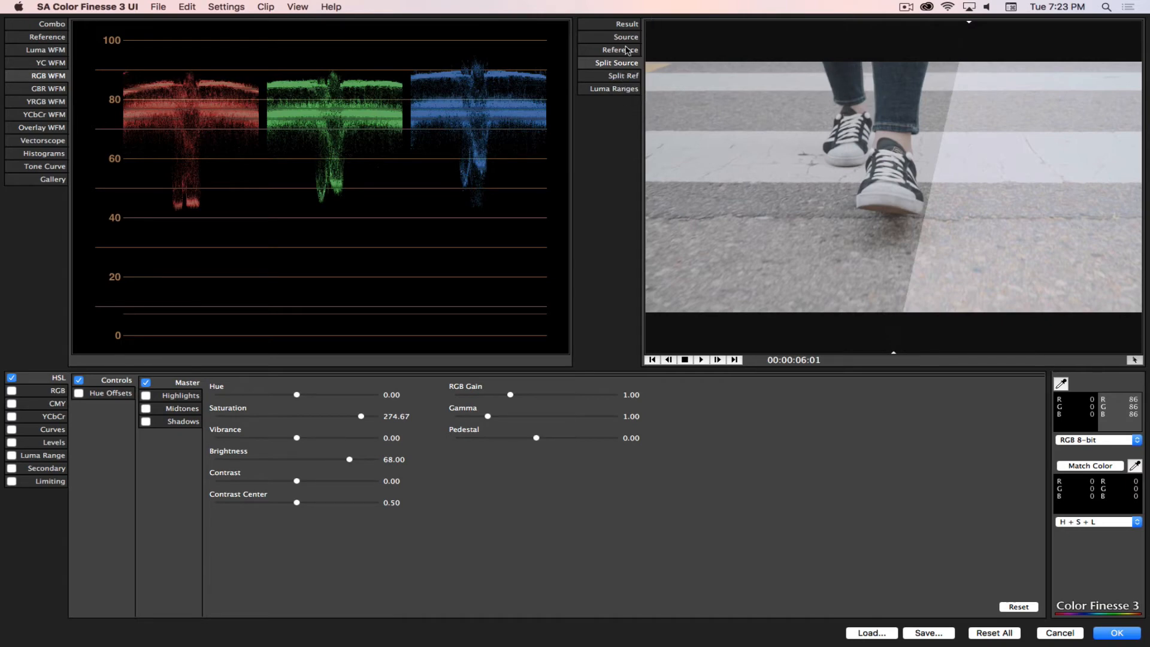
click(624, 25)
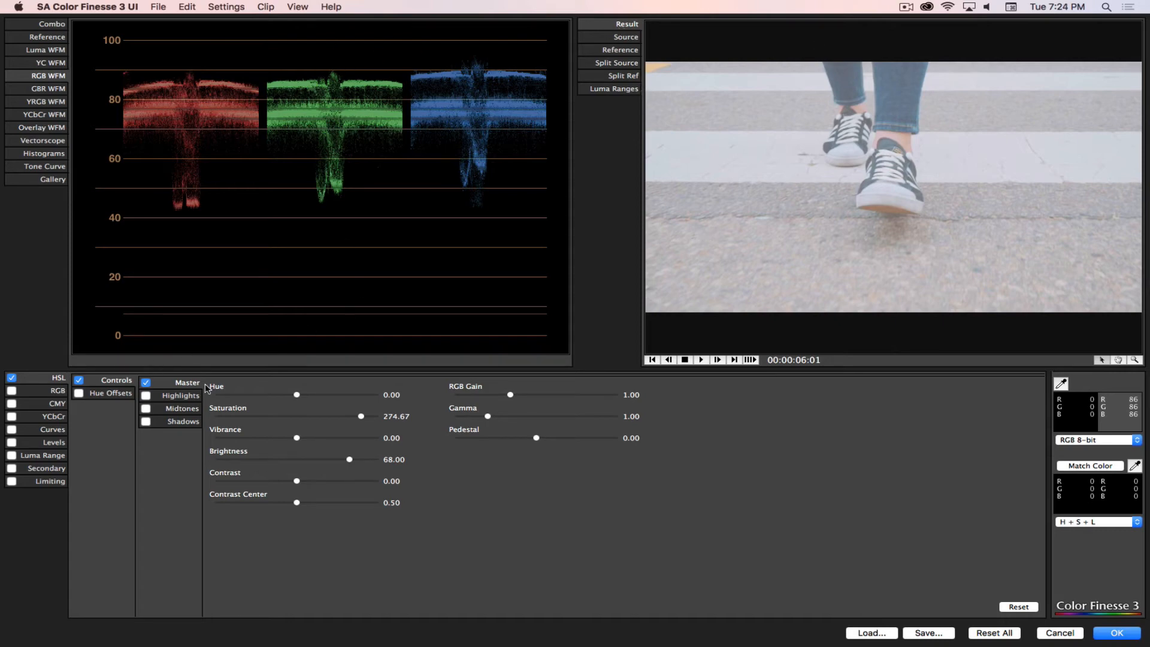
click(1018, 607)
click(996, 634)
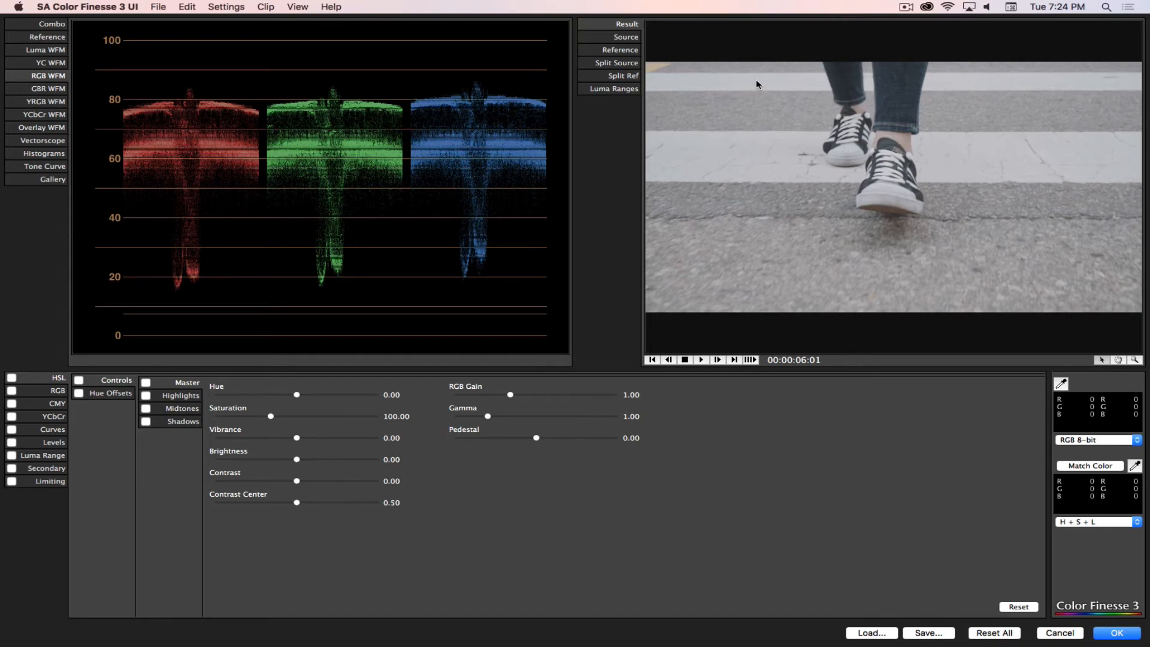
Step: Examine the RGB, CMY, Curves, Levels, Secondary and Limiting correction controls
click(53, 392)
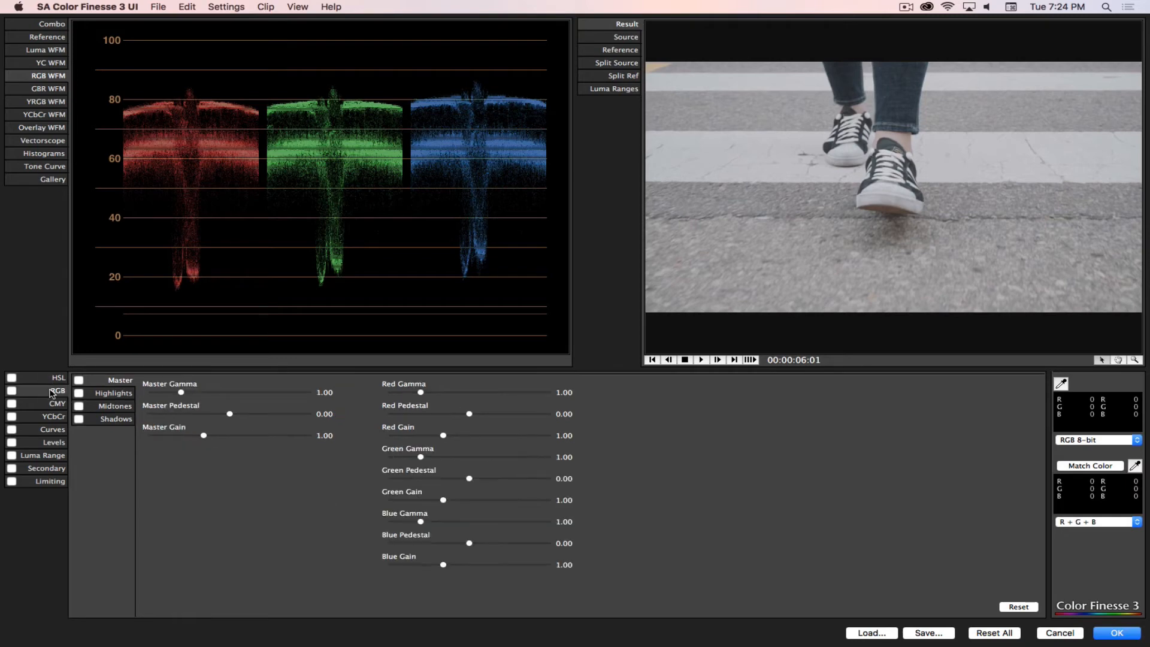
click(55, 405)
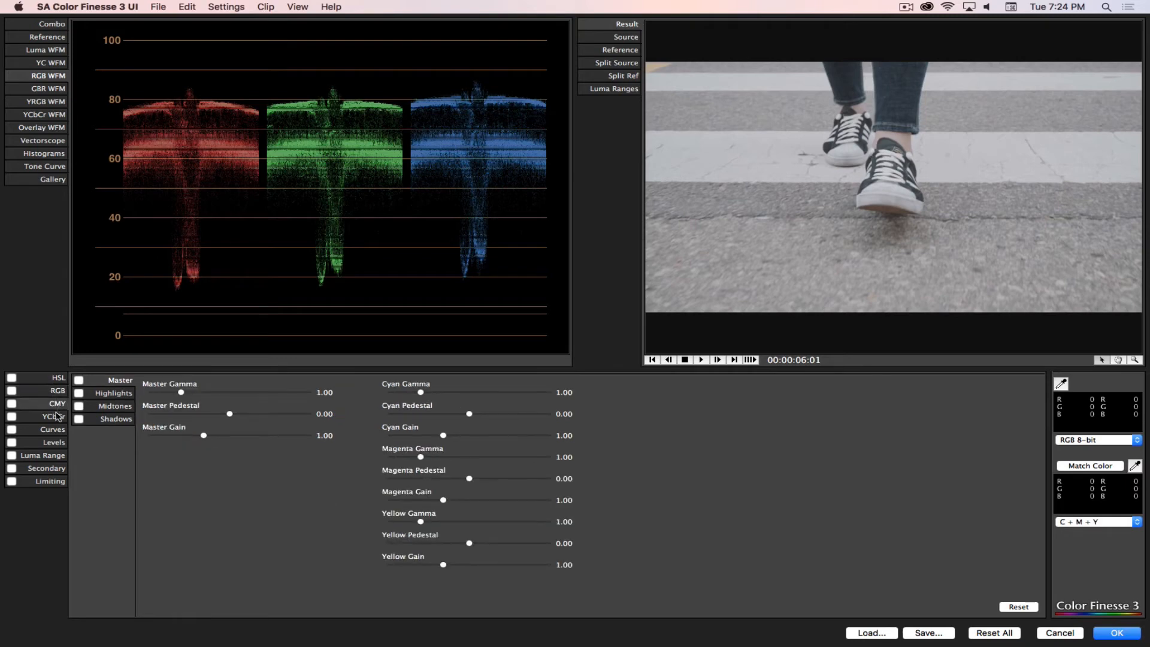
click(46, 431)
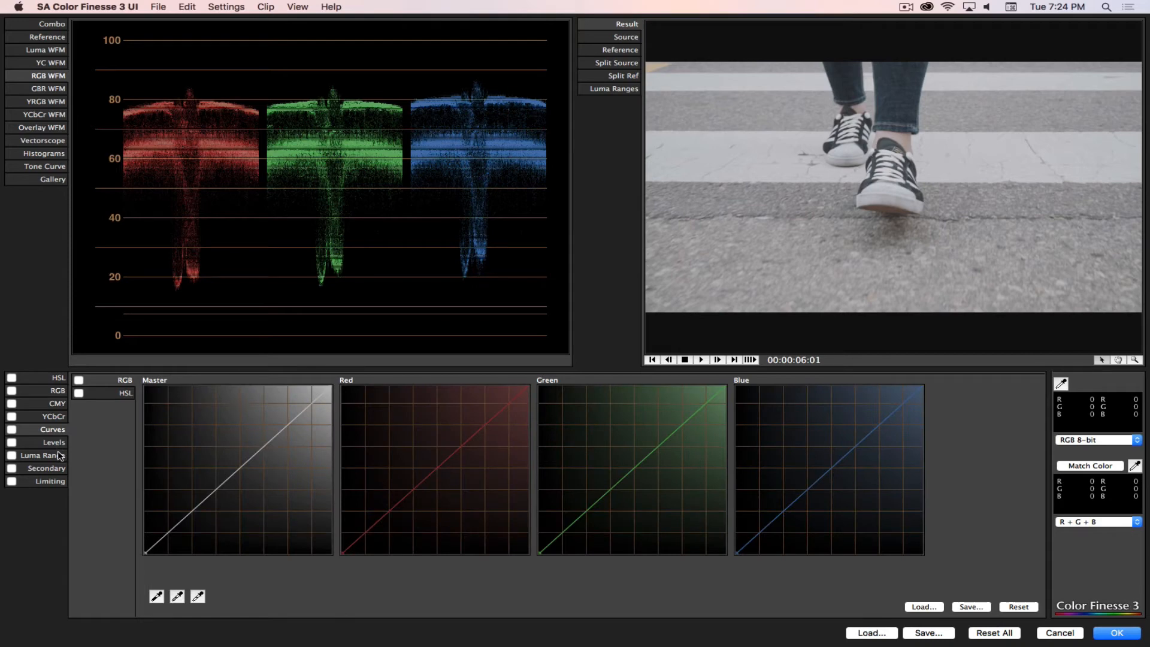
click(59, 444)
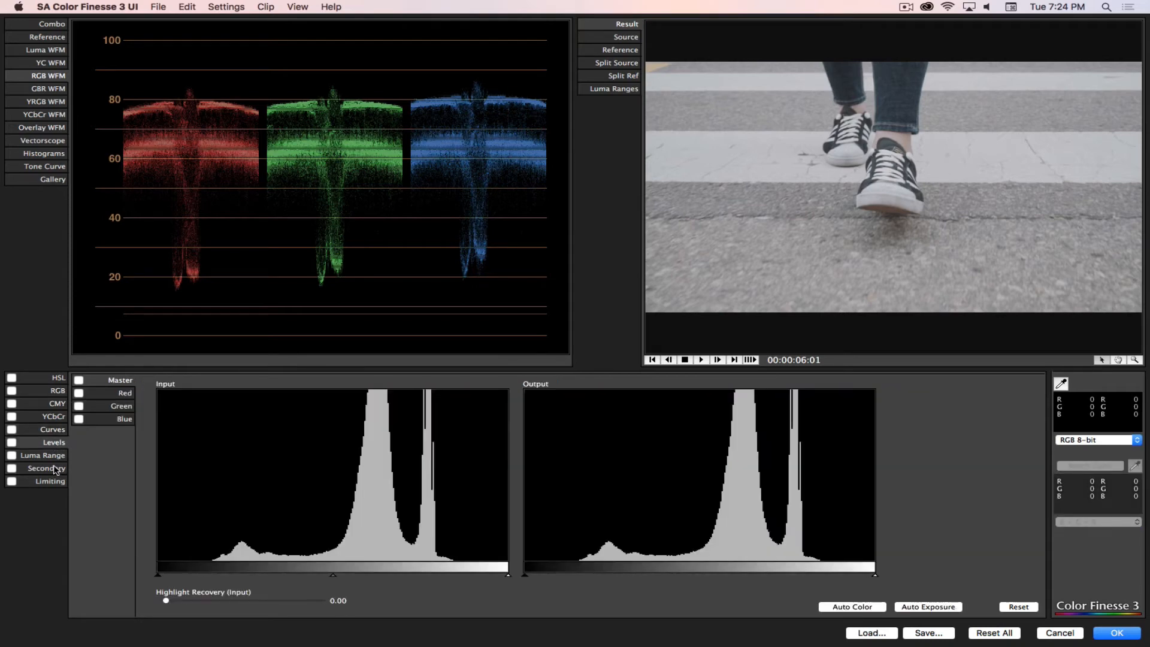
click(54, 469)
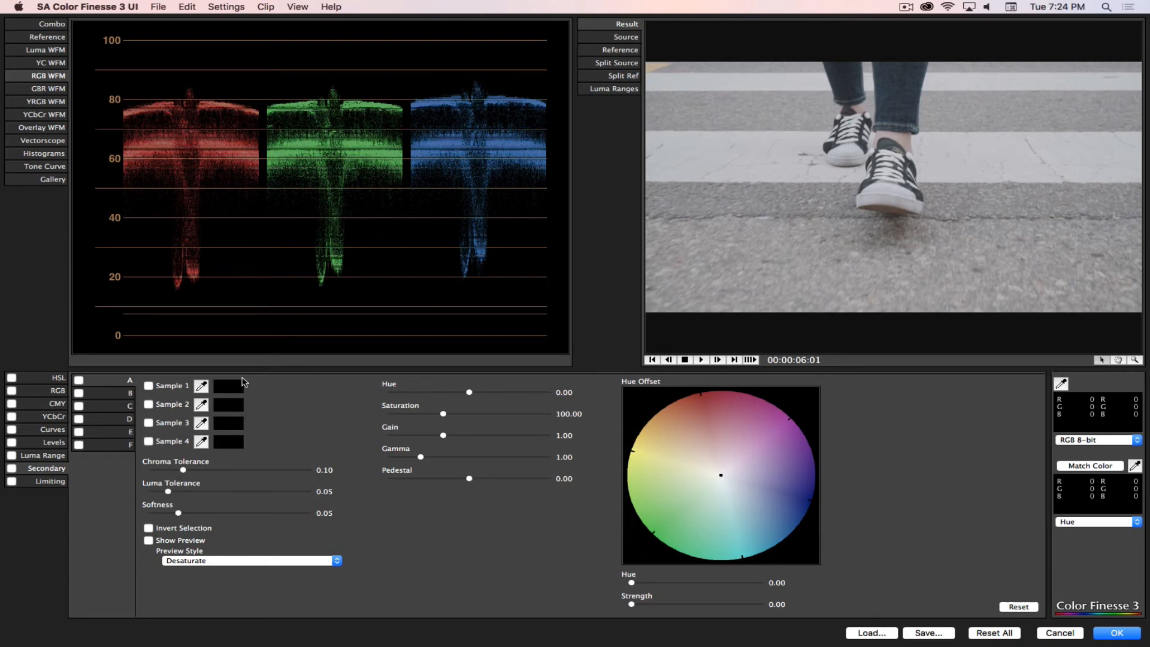
click(48, 484)
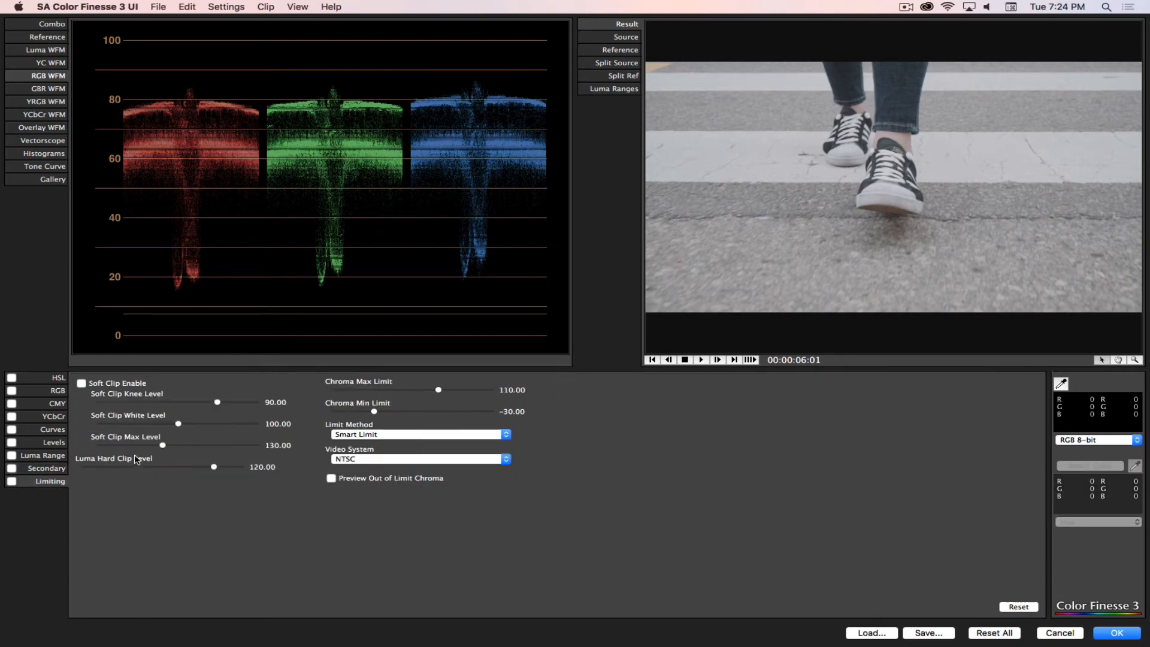
click(57, 471)
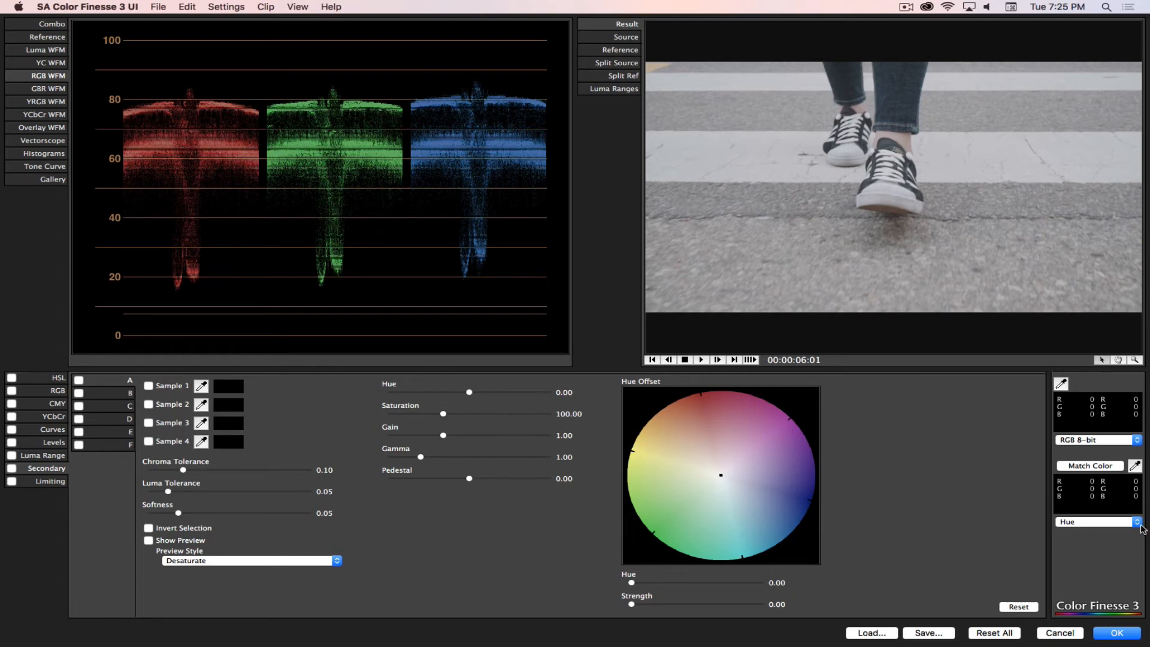
Step: Cancel out of the Color Finesse interface and delete the SA Color Finesse 3 effect from the Shoes in the Street.mp4 layer
click(1060, 633)
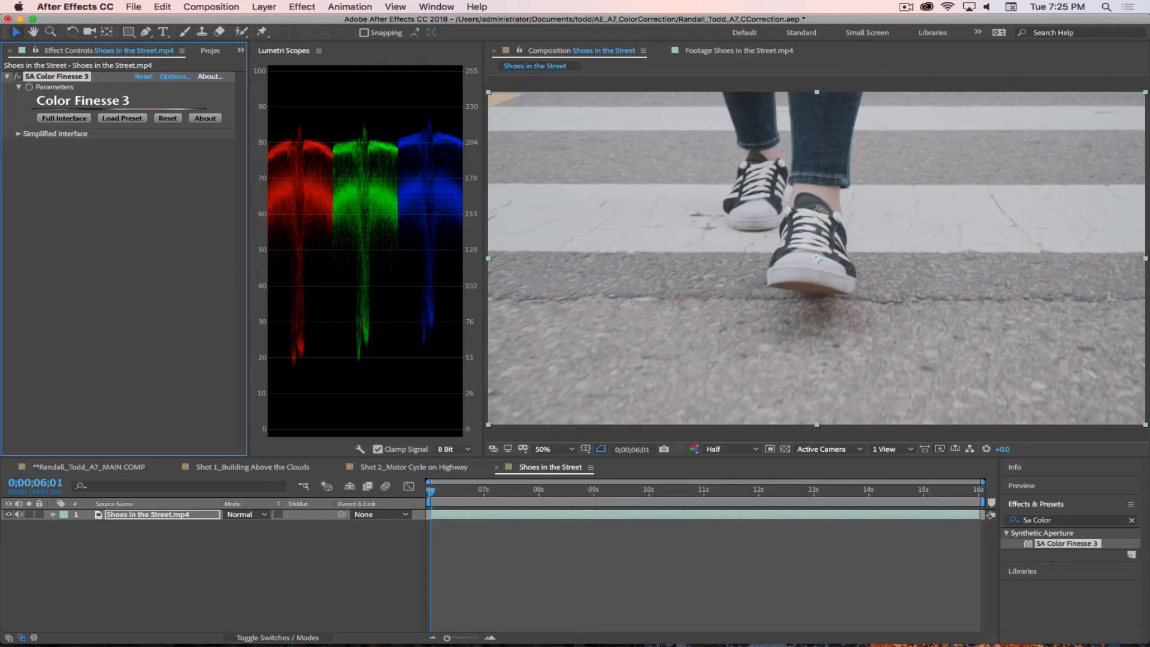
click(98, 202)
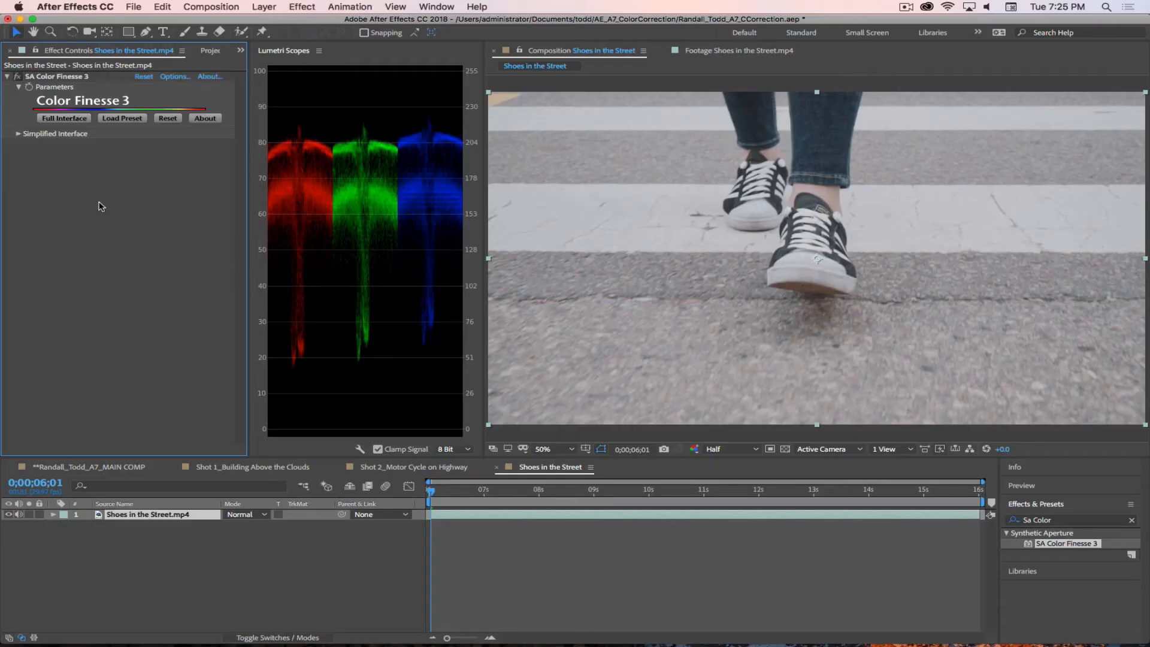
click(52, 77)
key(Delete)
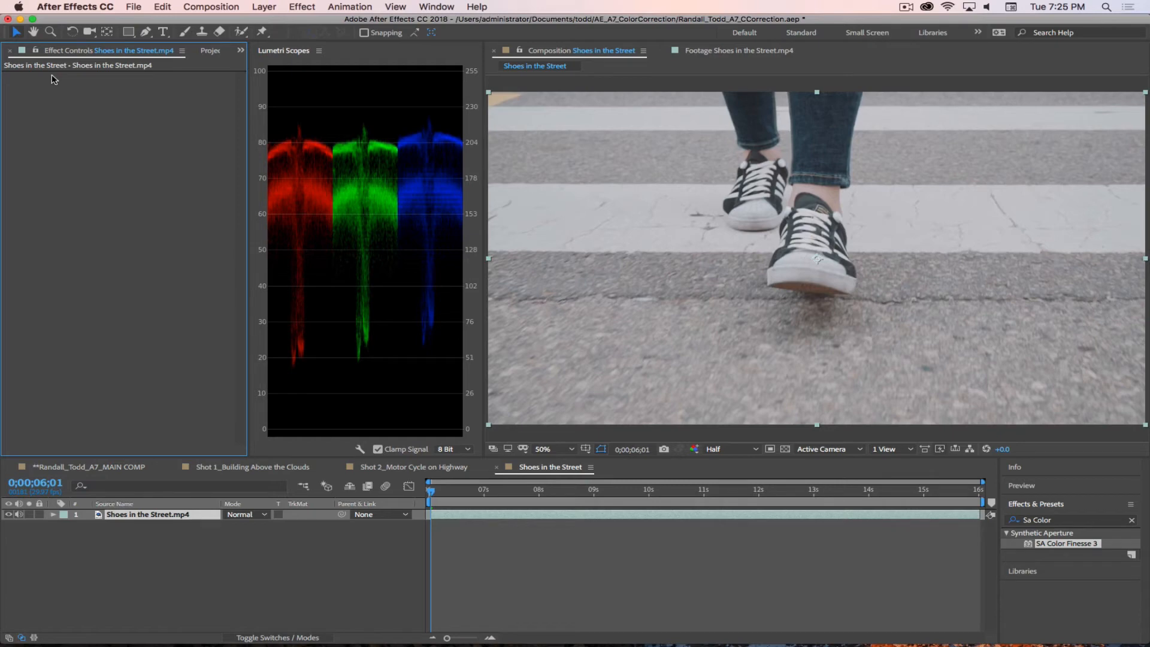
Step: Find the effect with "Curves" and apply the Color Correction Curves effect to the Shoes in the Street.mp4 layer
click(1054, 521)
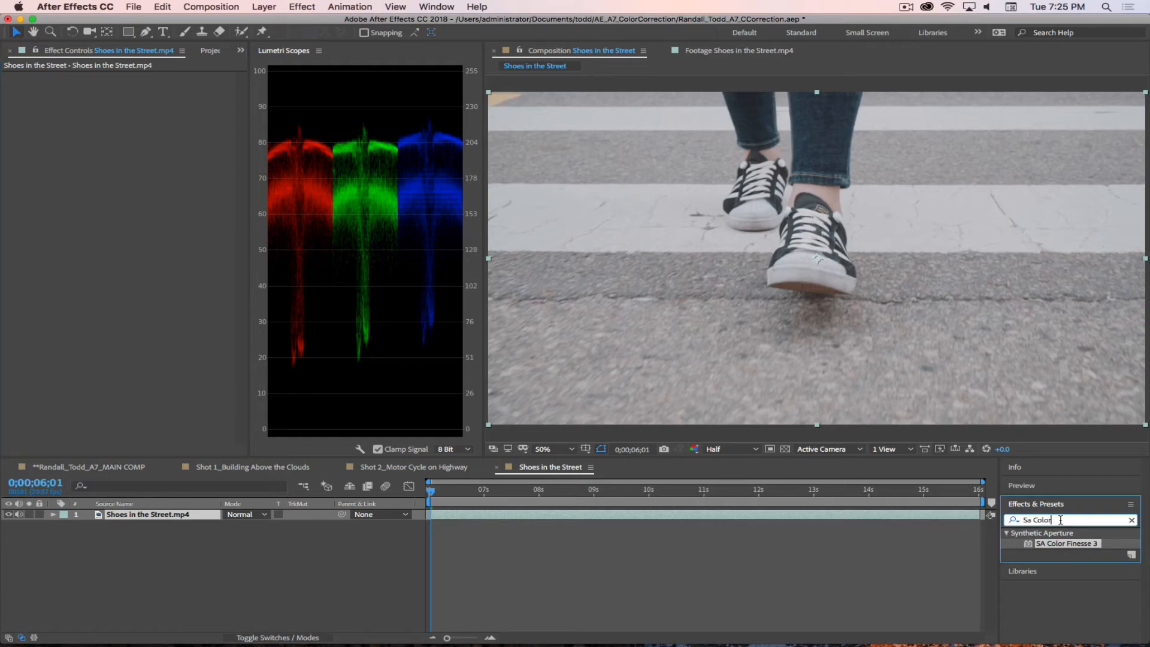
text(Curves)
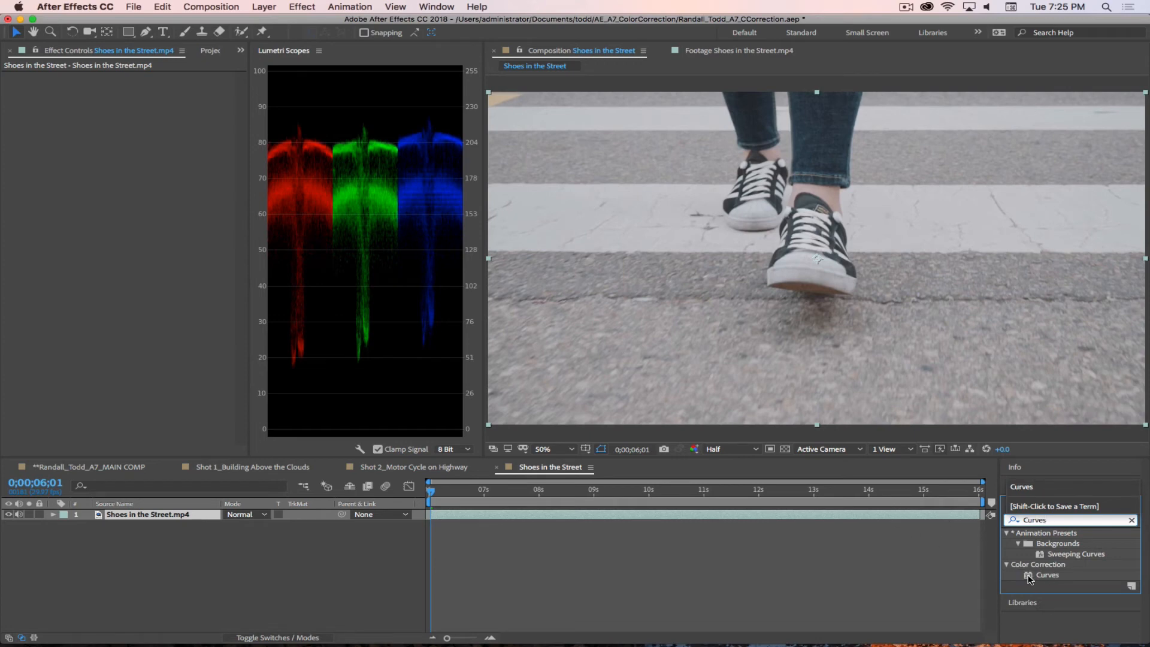
drag(1030, 576, 138, 147)
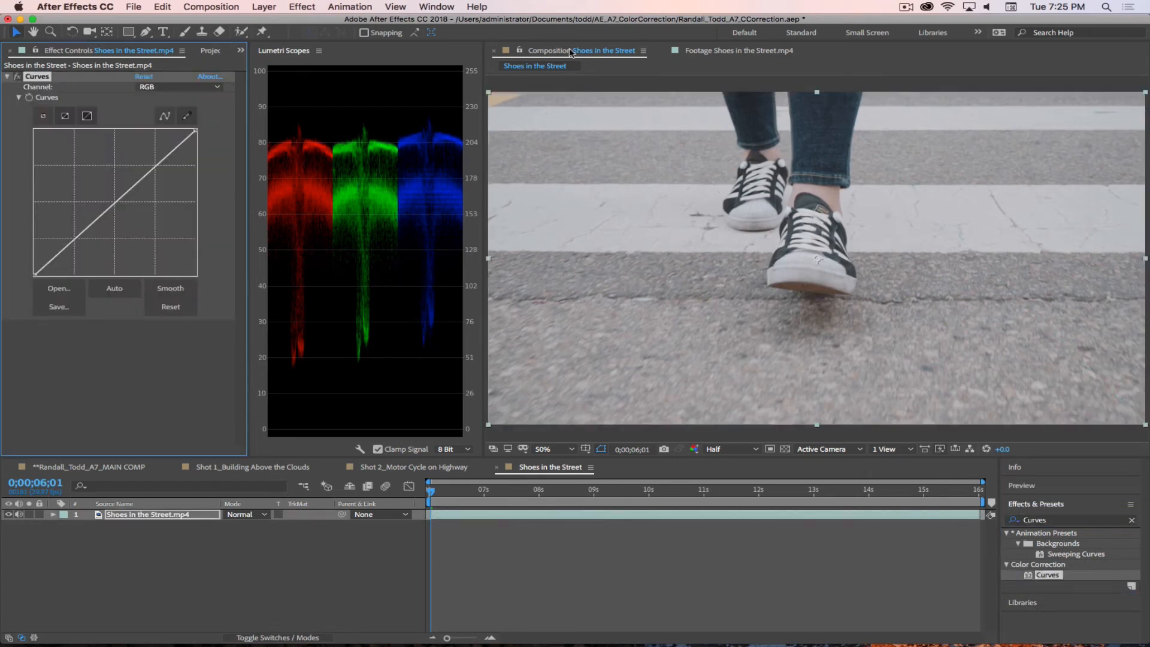
Step: Enlarge the Curves graph, widen the effect controls and Lumetri Scopes areas, and fit the composition image to its viewer
click(65, 116)
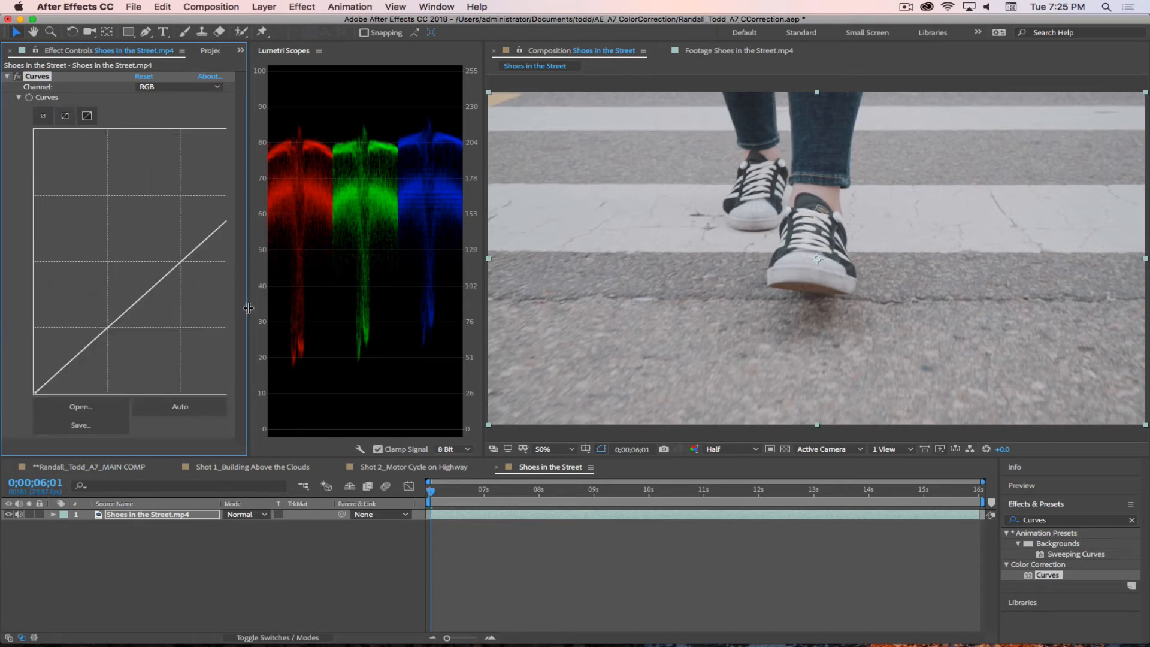
drag(249, 308, 361, 308)
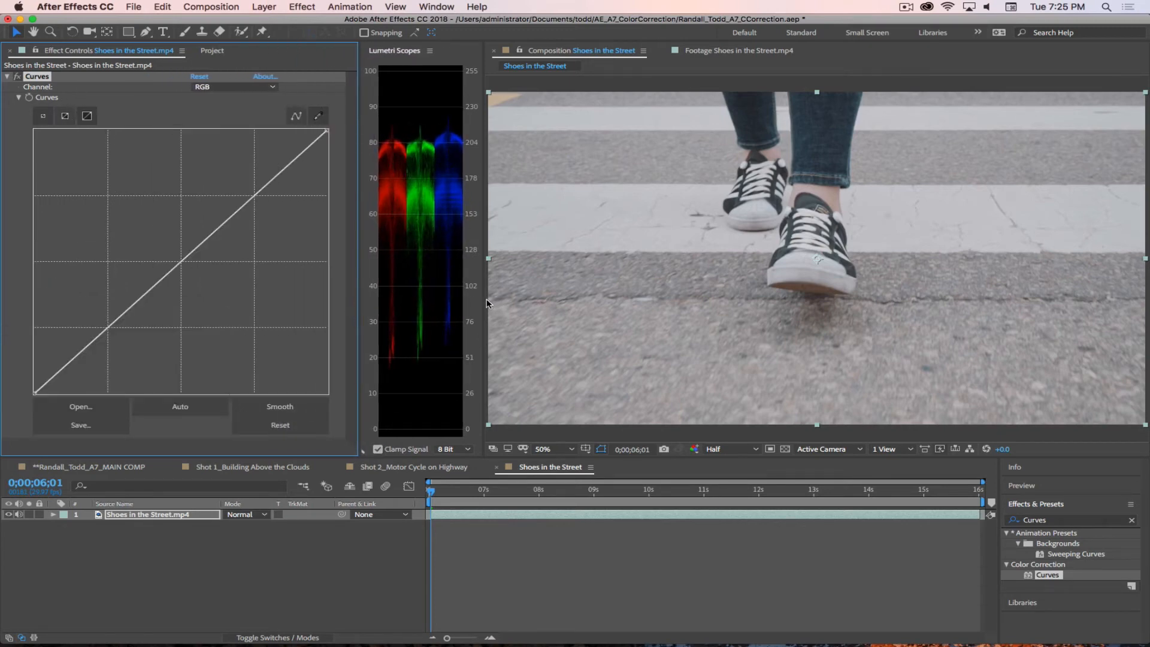
drag(486, 304, 590, 304)
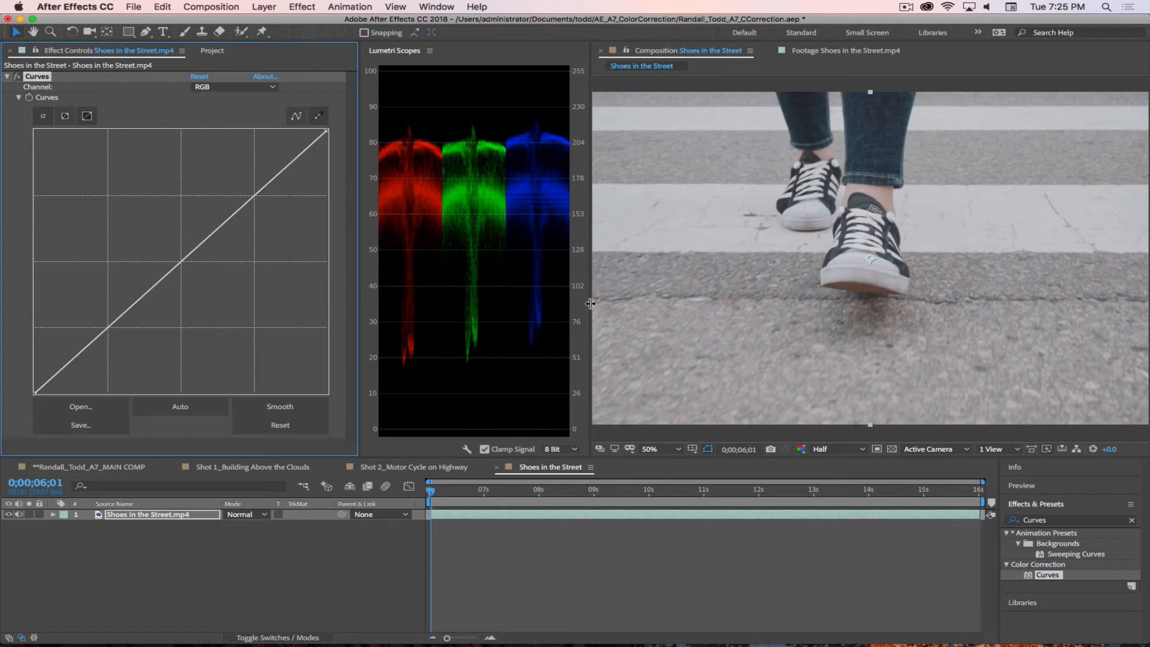
click(667, 451)
click(653, 242)
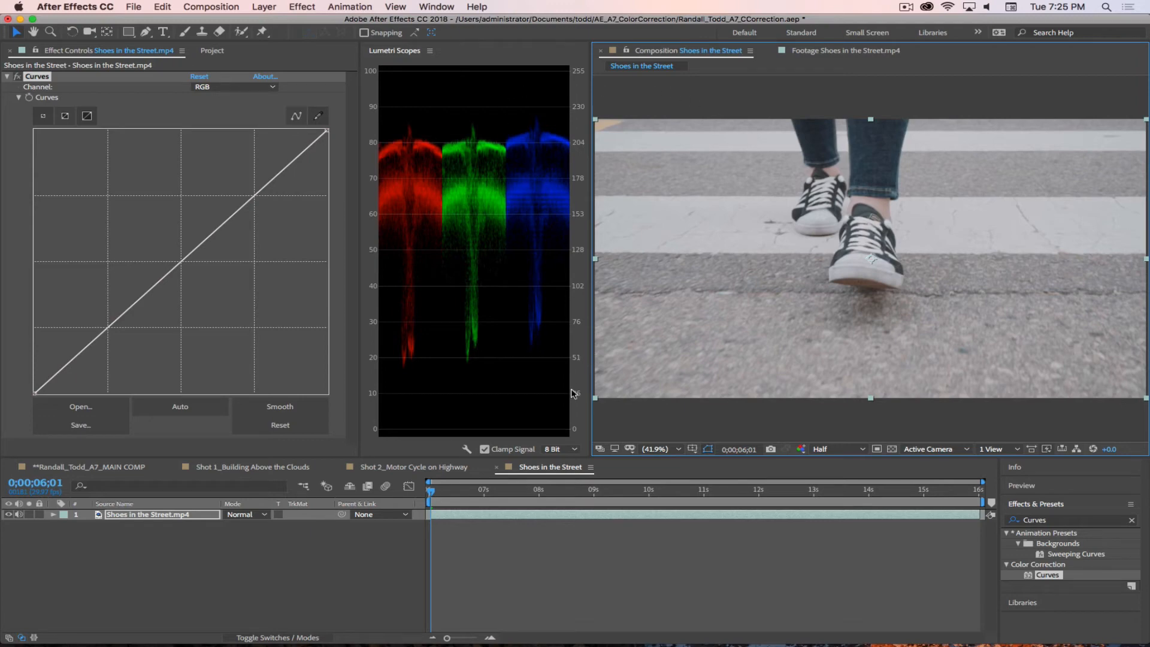
Step: Lower the shadows in the Blue channel of Curves by shifting the black point inward along the graph's base
click(240, 88)
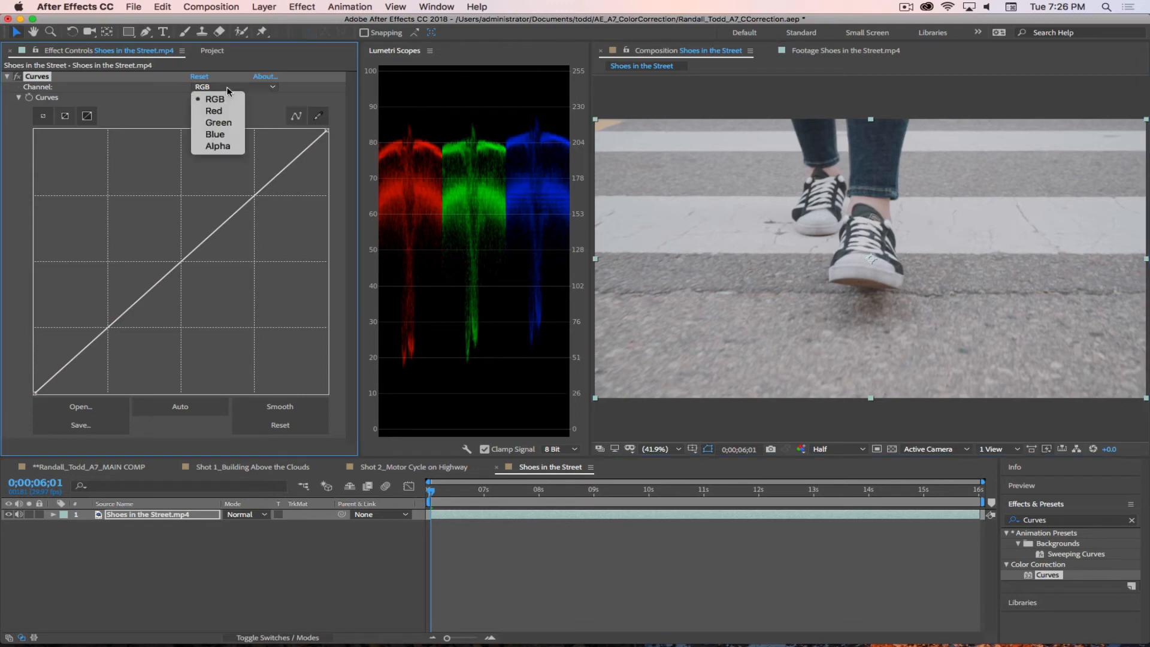
click(217, 139)
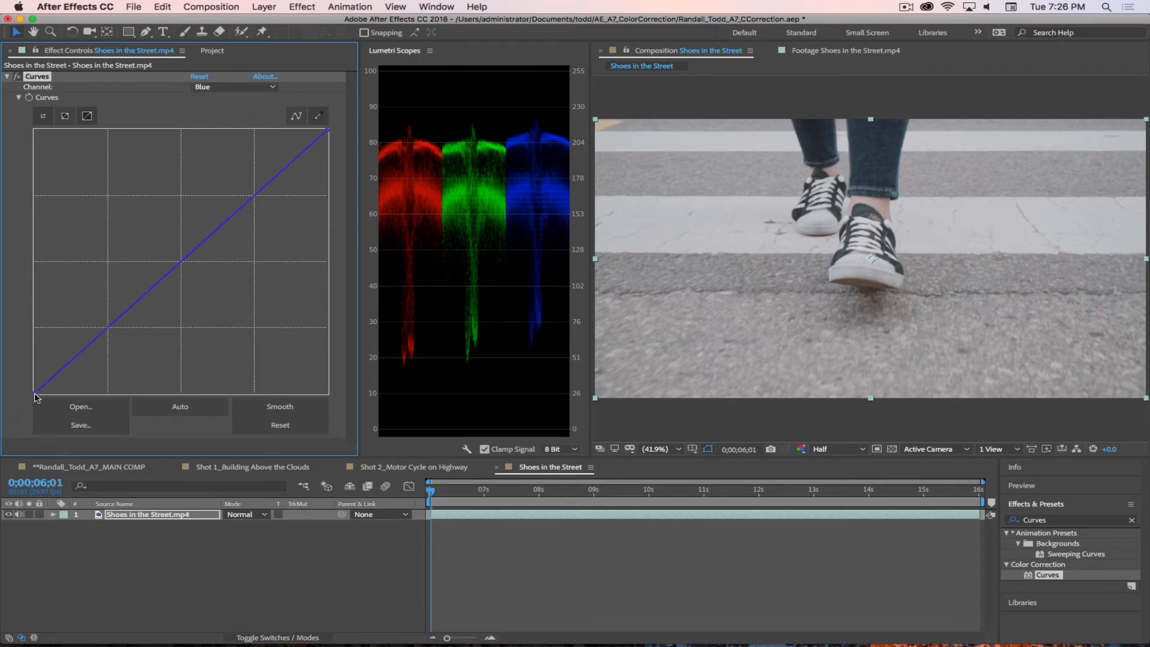
drag(34, 394, 50, 396)
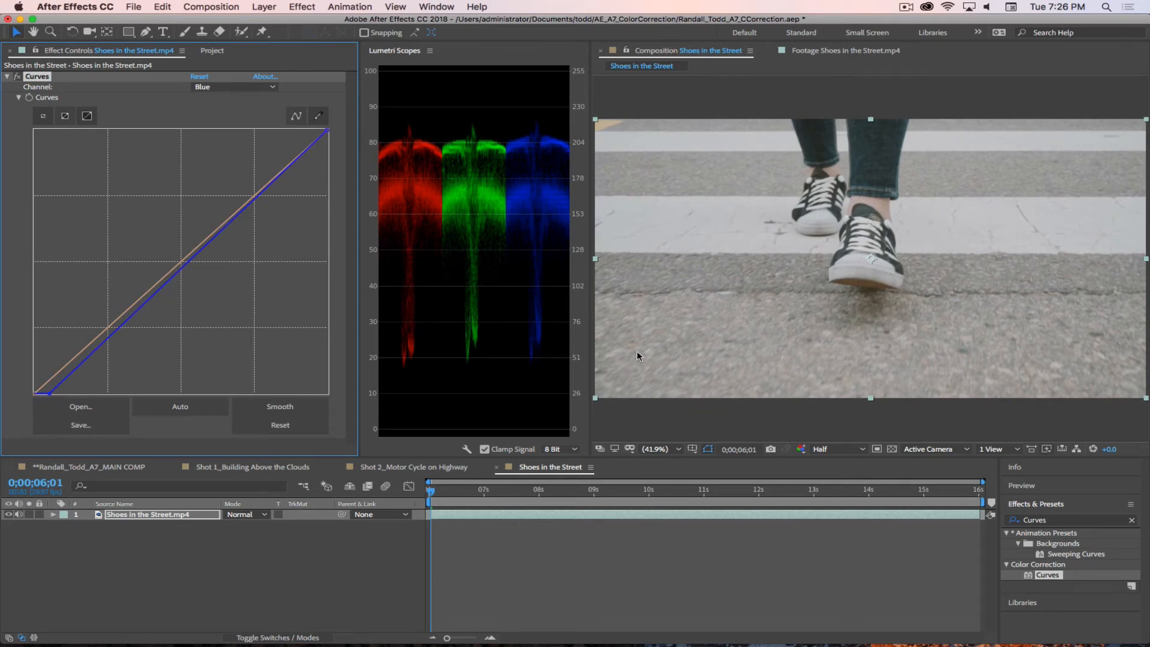
Step: Raise the shadows in the Red channel of Curves slightly by lifting its black point
click(229, 87)
click(210, 111)
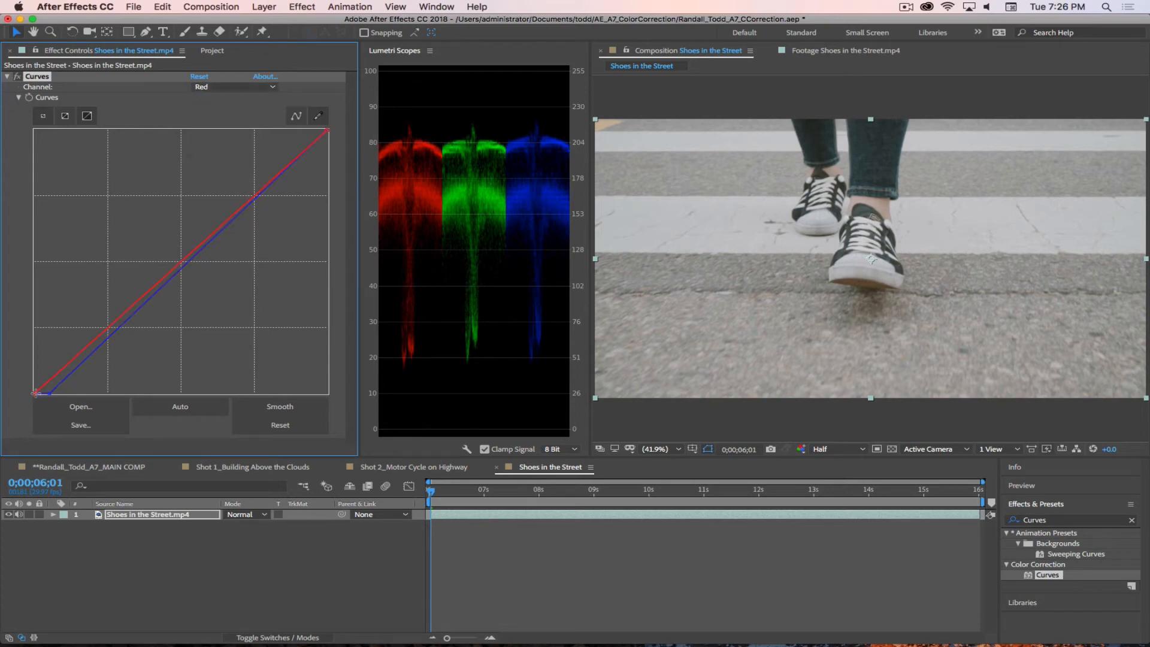
drag(36, 395, 33, 391)
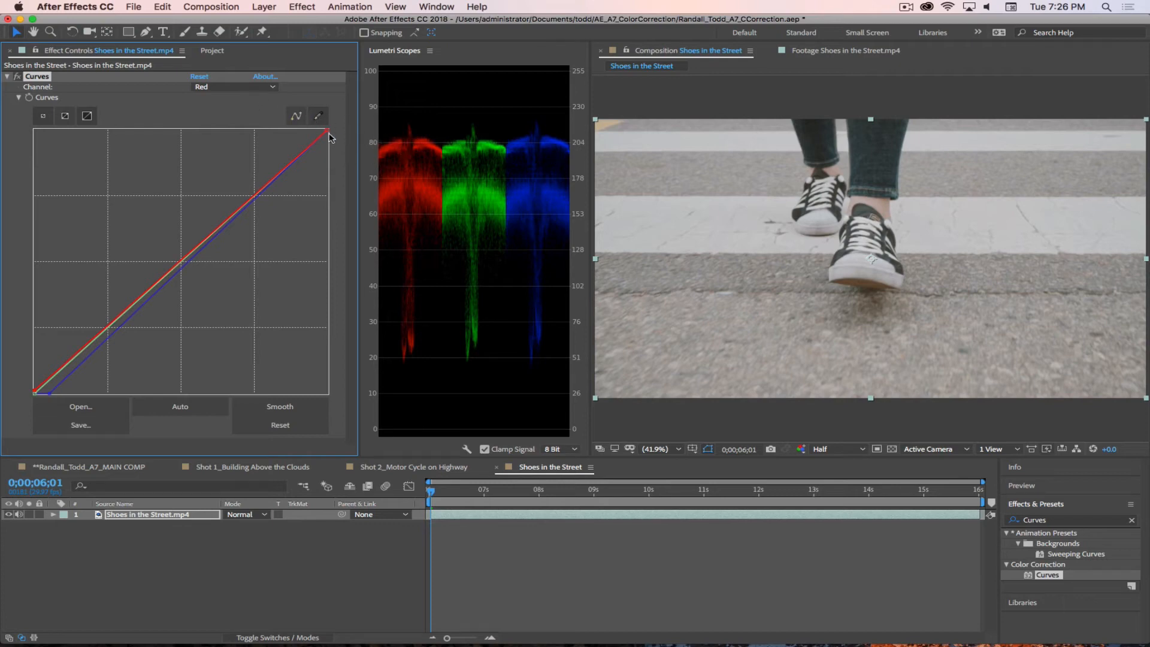
Step: Raise the highlights in the Green channel of Curves slightly by nudging its white point inward
click(239, 88)
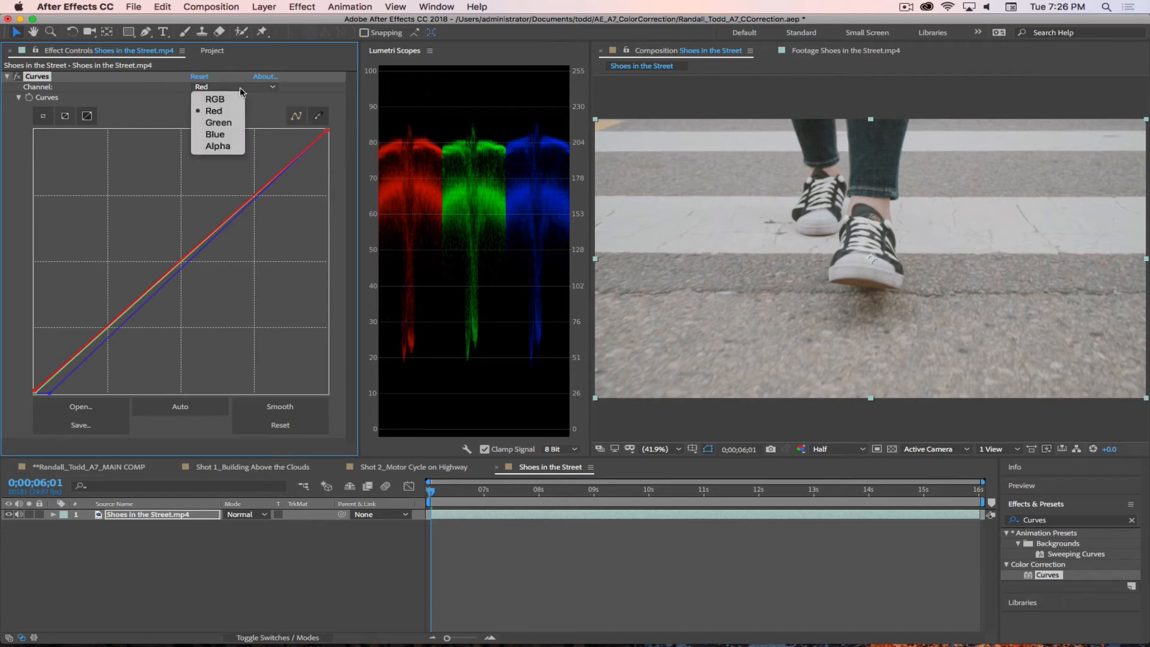
click(222, 122)
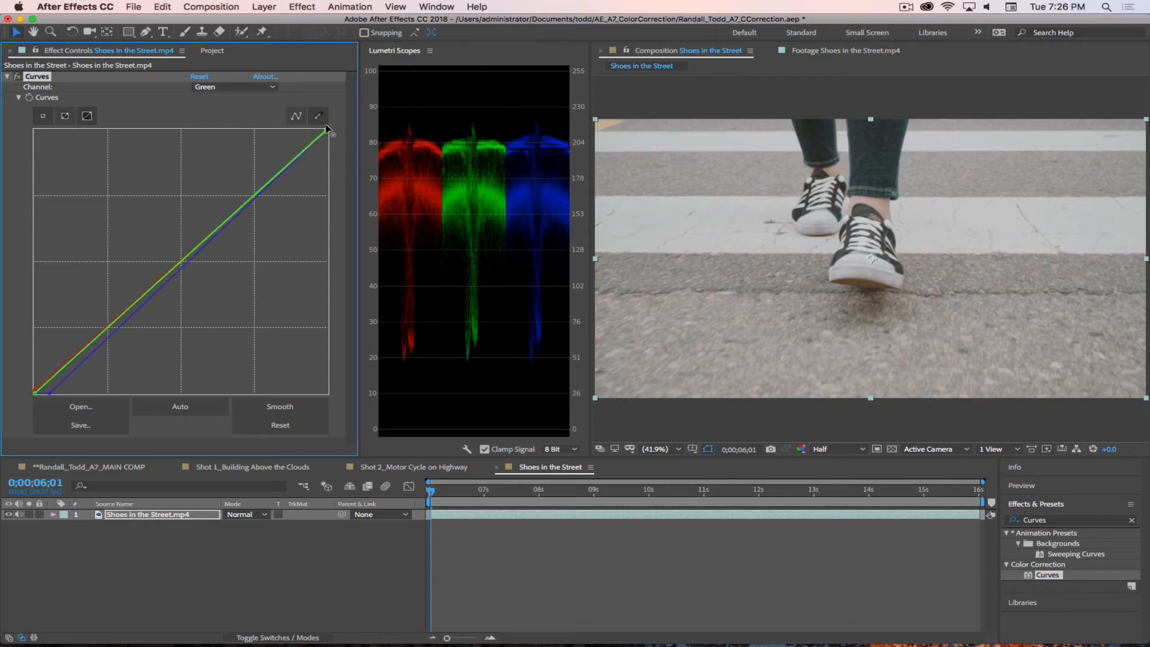
drag(325, 124, 325, 124)
Step: Lower the highlights in the Blue channel of Curves slightly by nudging its white point down
click(223, 88)
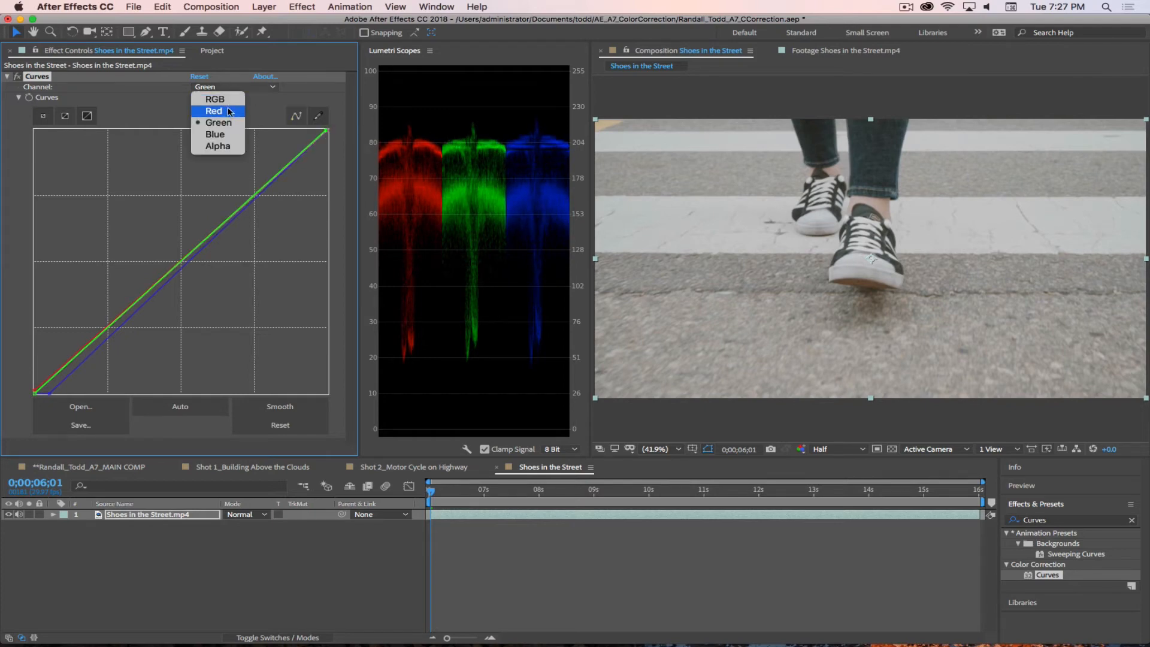
click(219, 138)
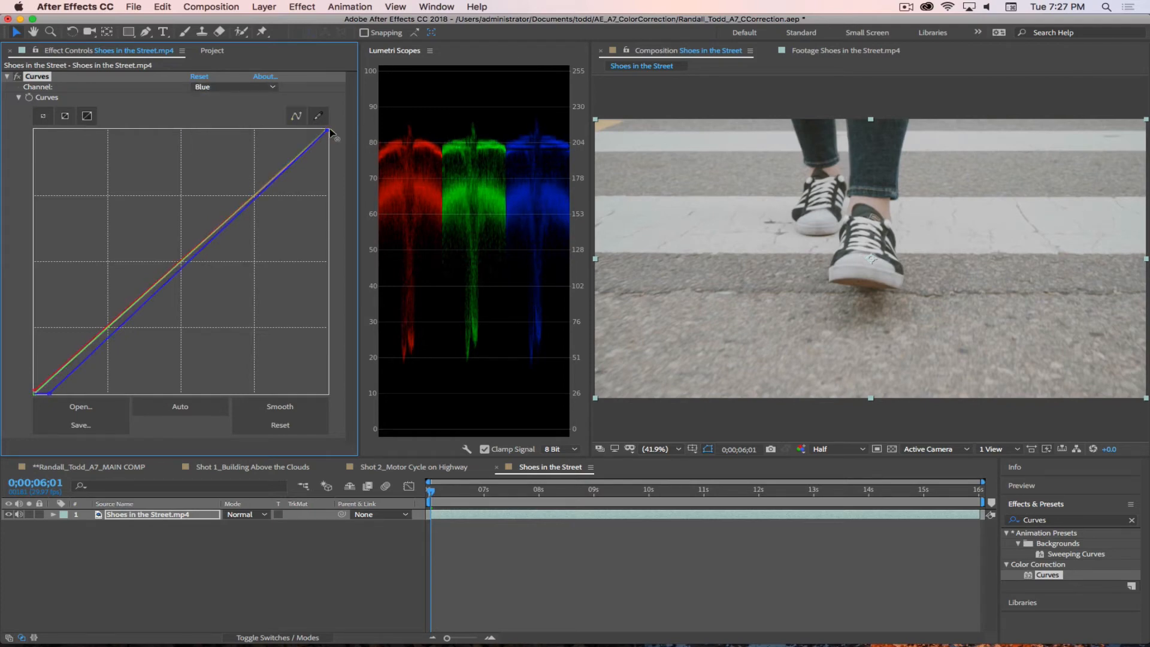
drag(331, 130, 332, 131)
Step: Lower the midtones in the Red channel of Curves slightly and nudge its white point inward to adjust the highlights
click(240, 87)
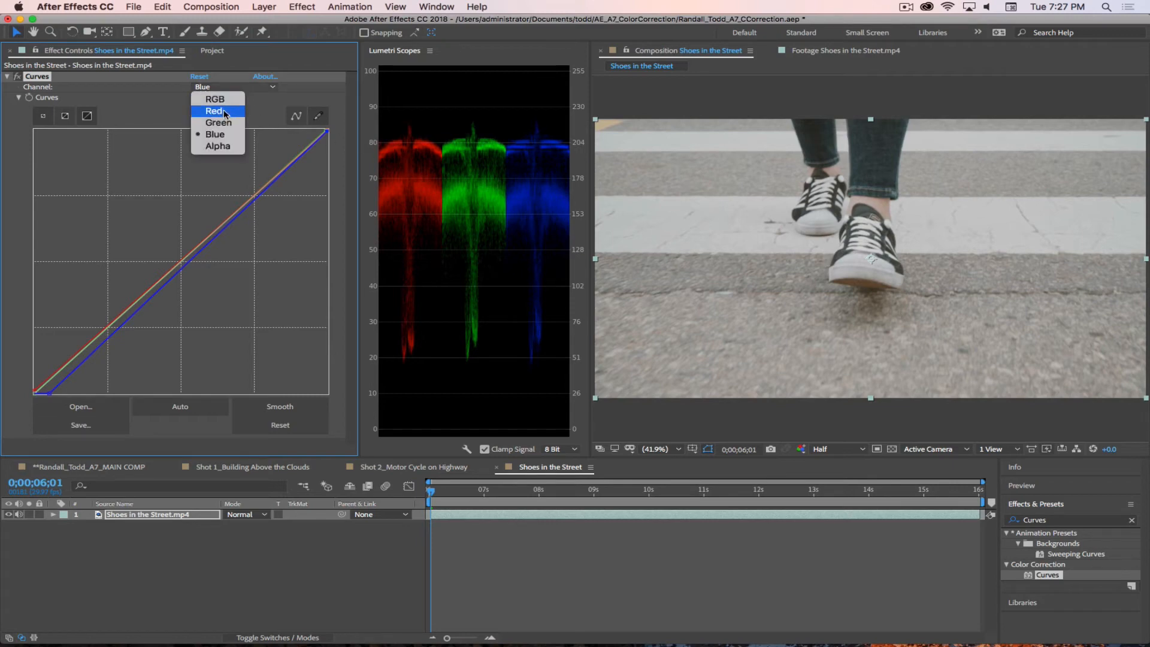
click(213, 109)
click(182, 262)
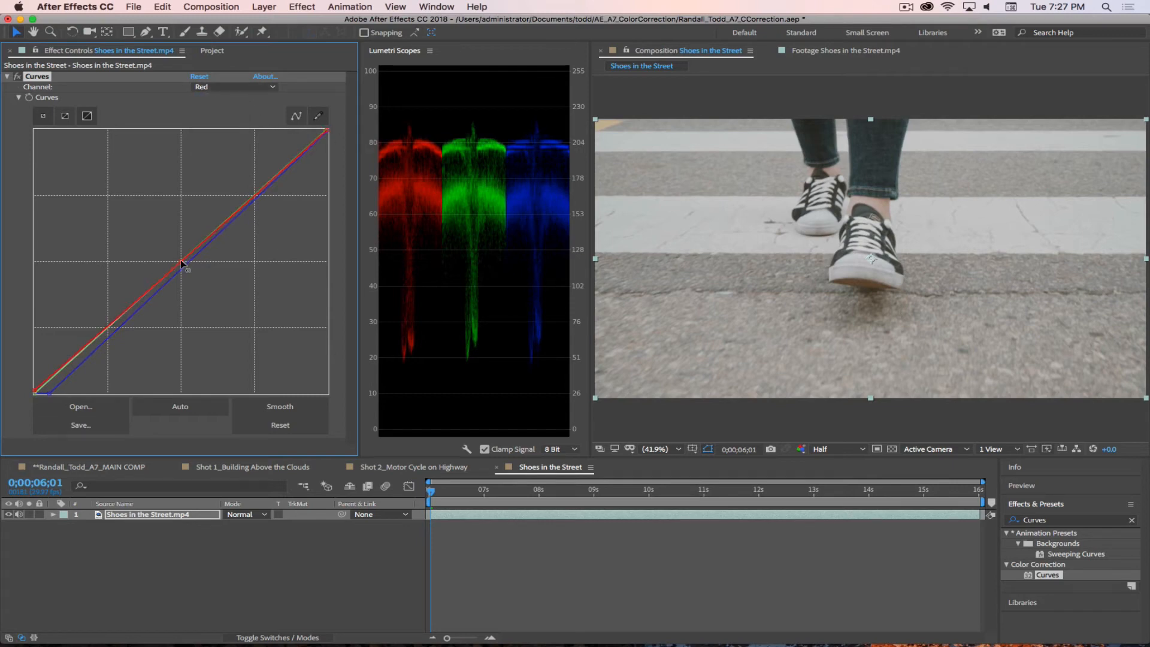
drag(181, 262, 181, 261)
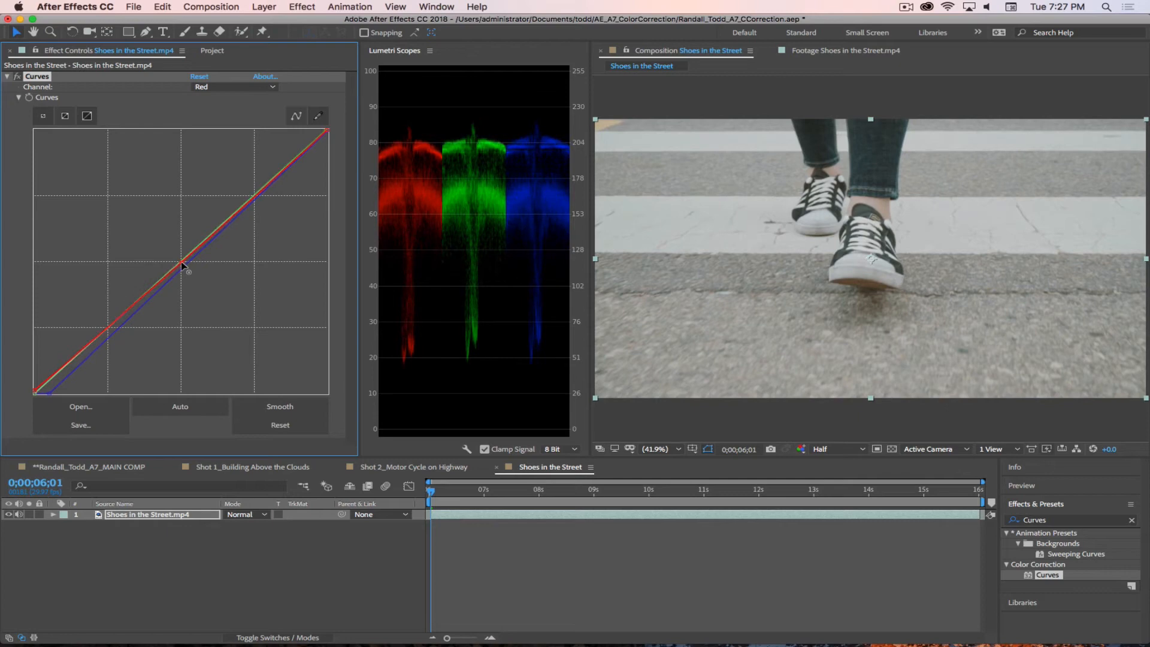
drag(327, 130, 324, 128)
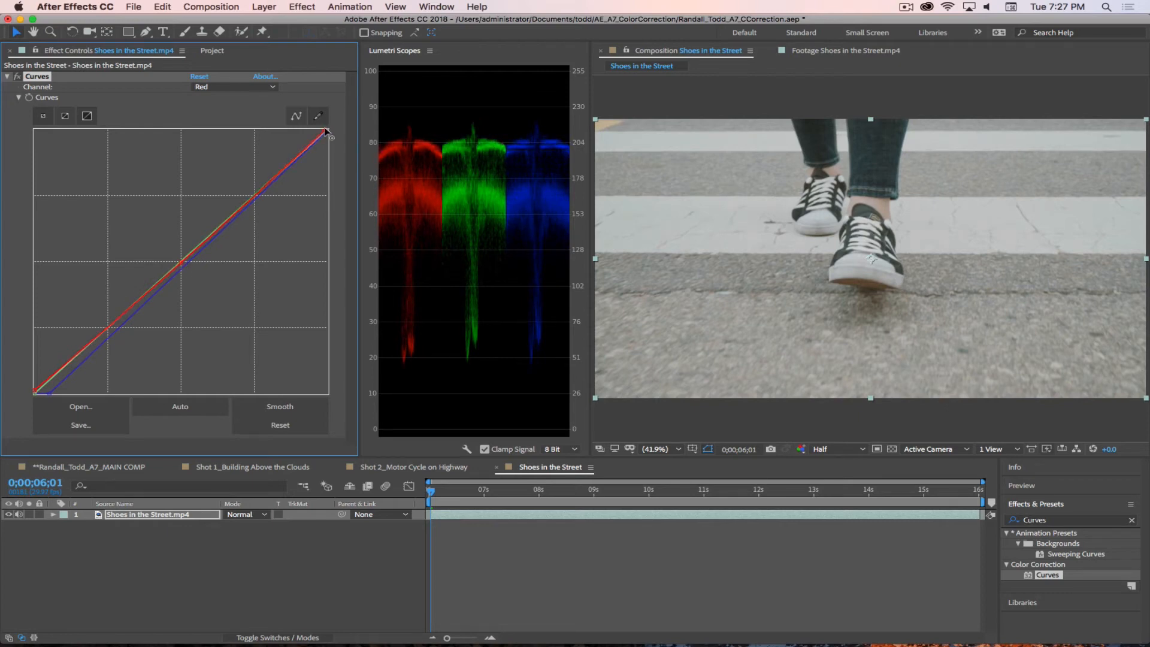
Step: Compare the shot with and without the Curves effect and collapse the effect's settings
click(17, 78)
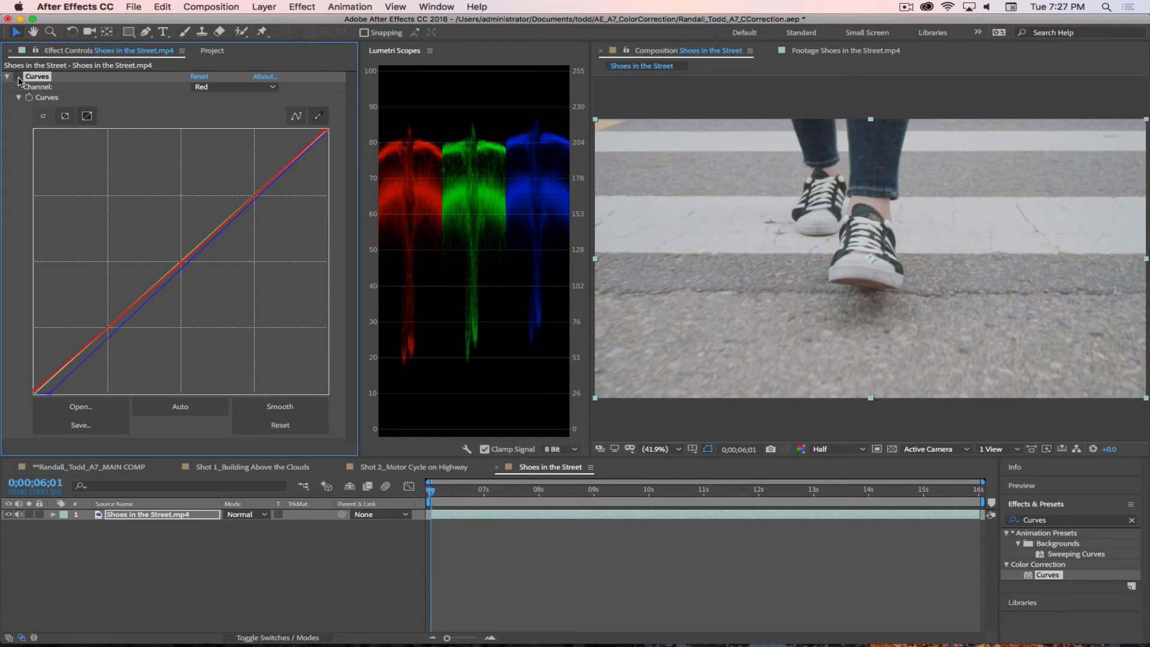
click(17, 77)
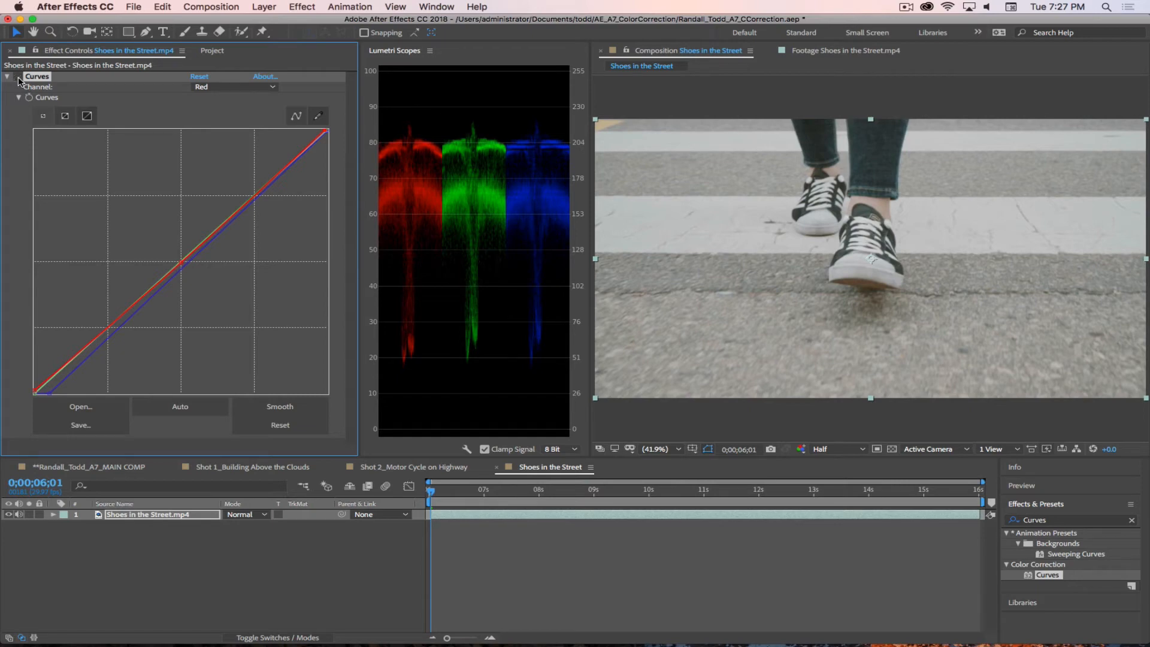
click(16, 77)
click(7, 77)
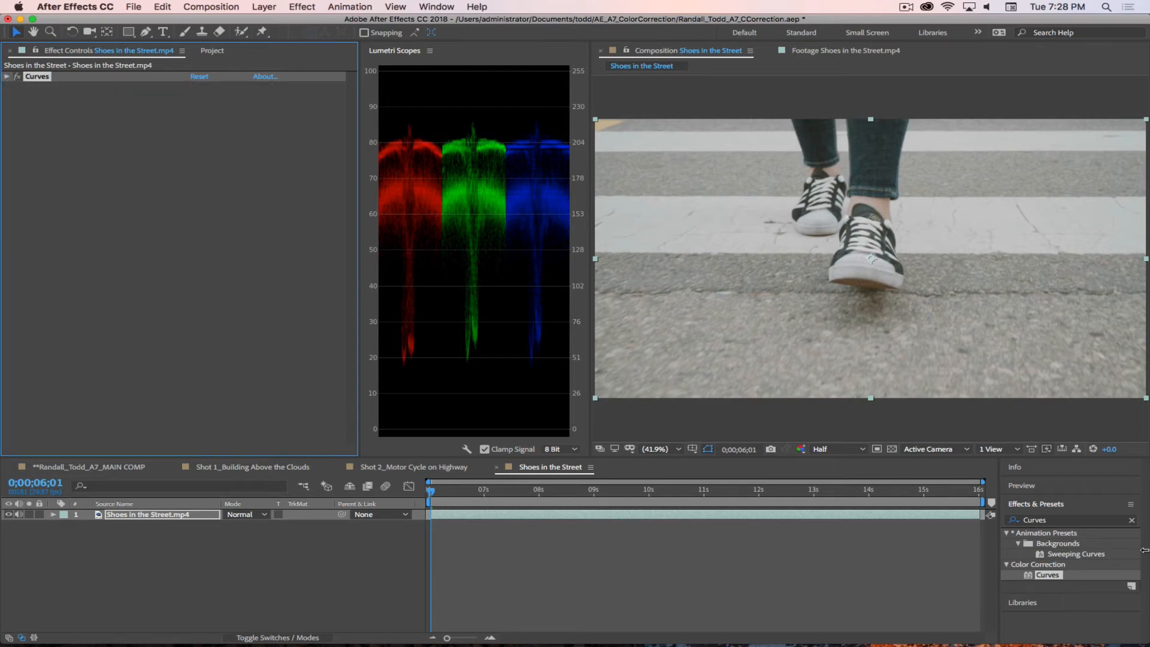
Step: Find the Levels effect and apply it to the Shoes in the Street layer below Curves
drag(1058, 520, 948, 502)
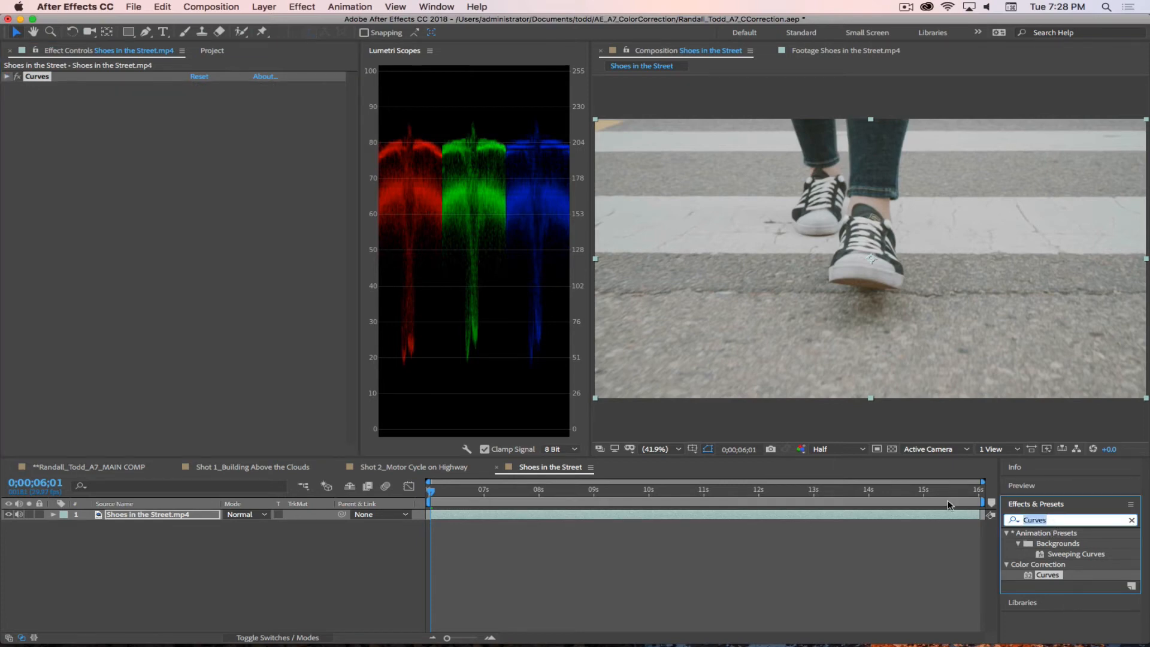
text(Levels)
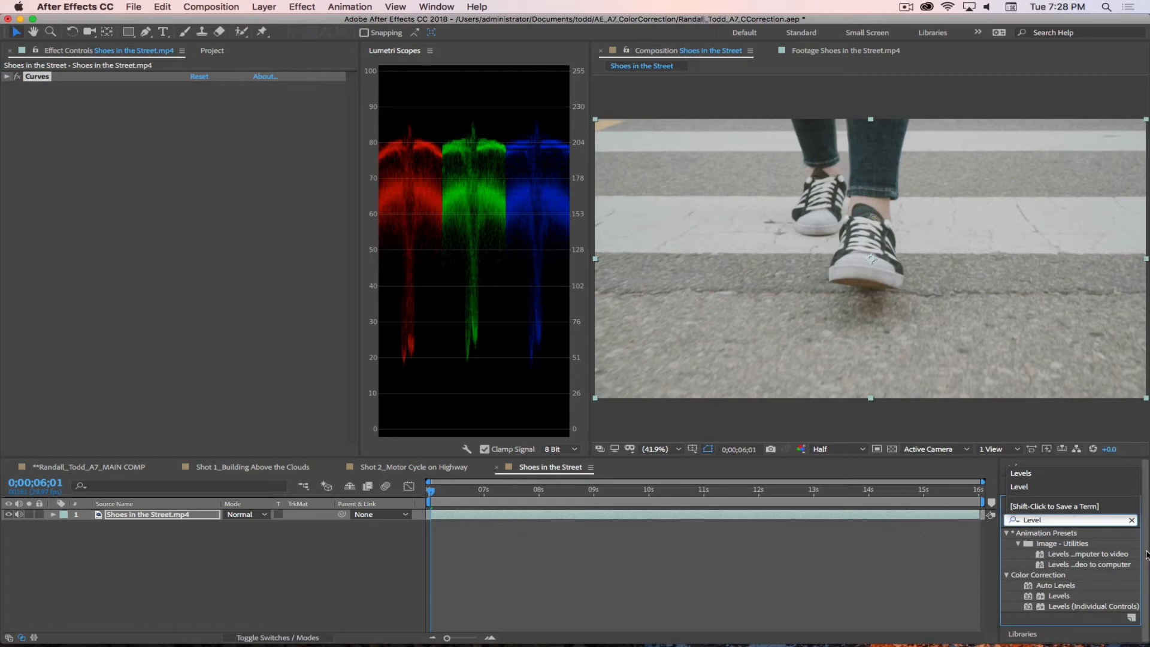
drag(1030, 595, 261, 298)
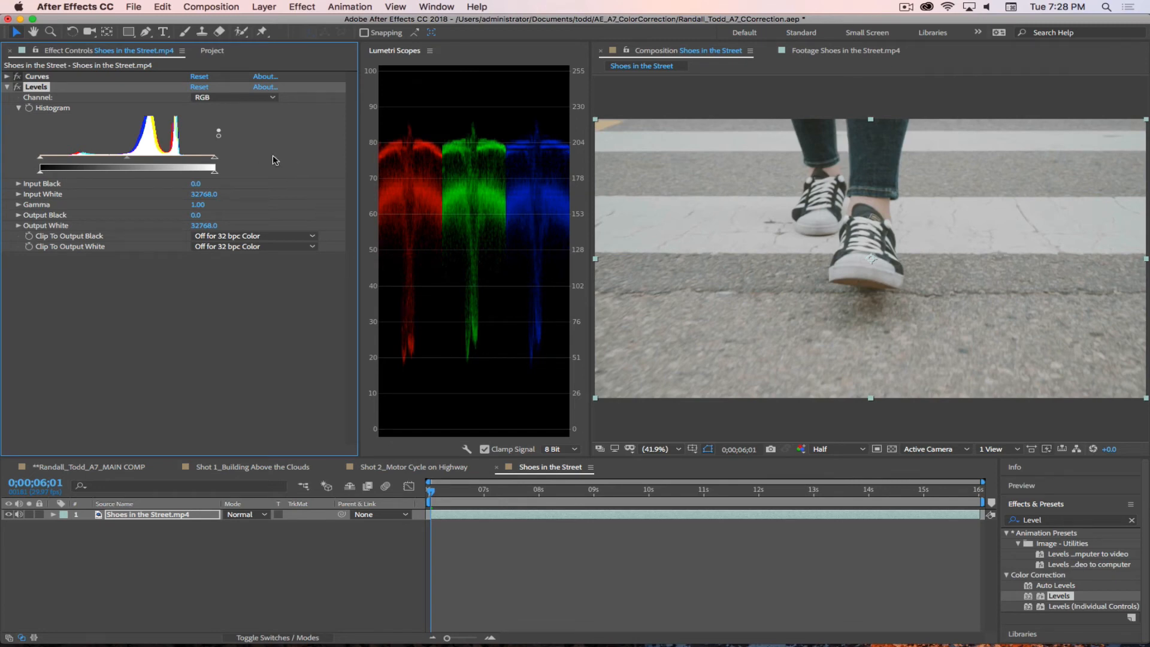
Step: Adjust the RGB Levels to an Input White of about 31740 and an Input Black of about 4498
drag(216, 160, 203, 162)
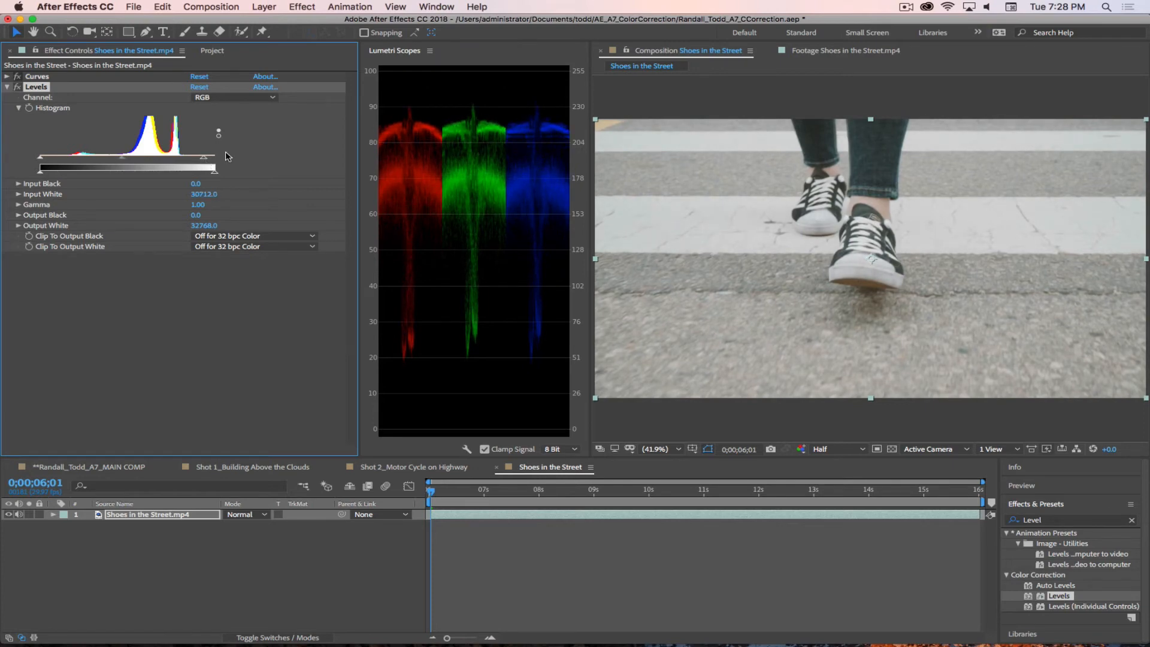
drag(204, 162, 189, 160)
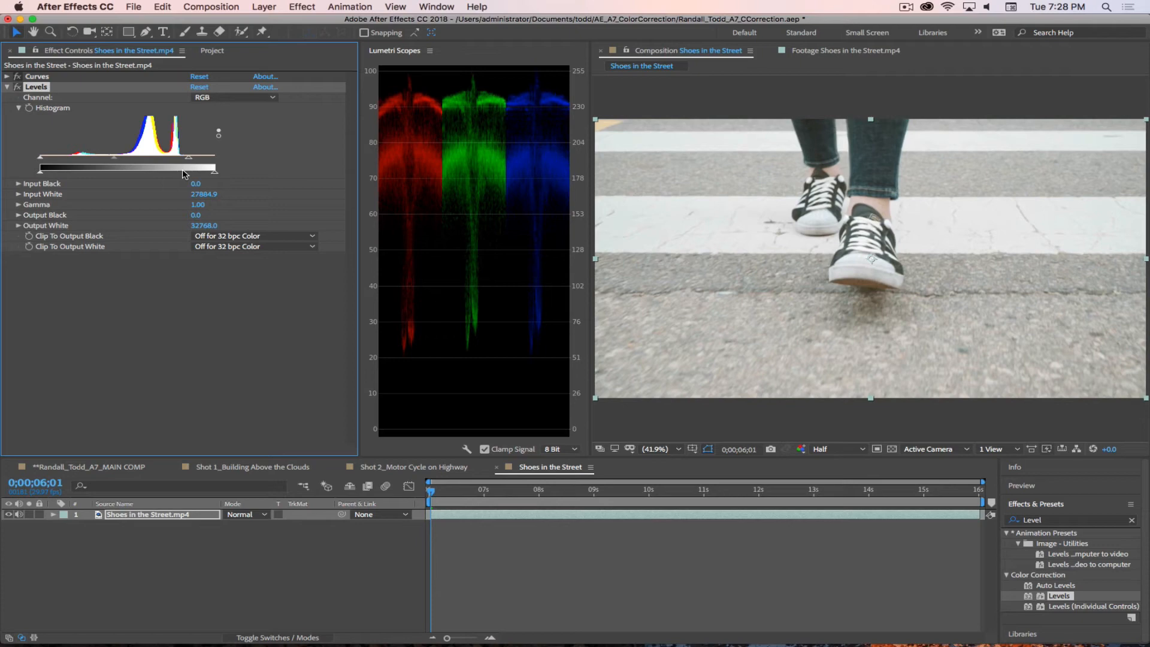
drag(189, 158, 209, 162)
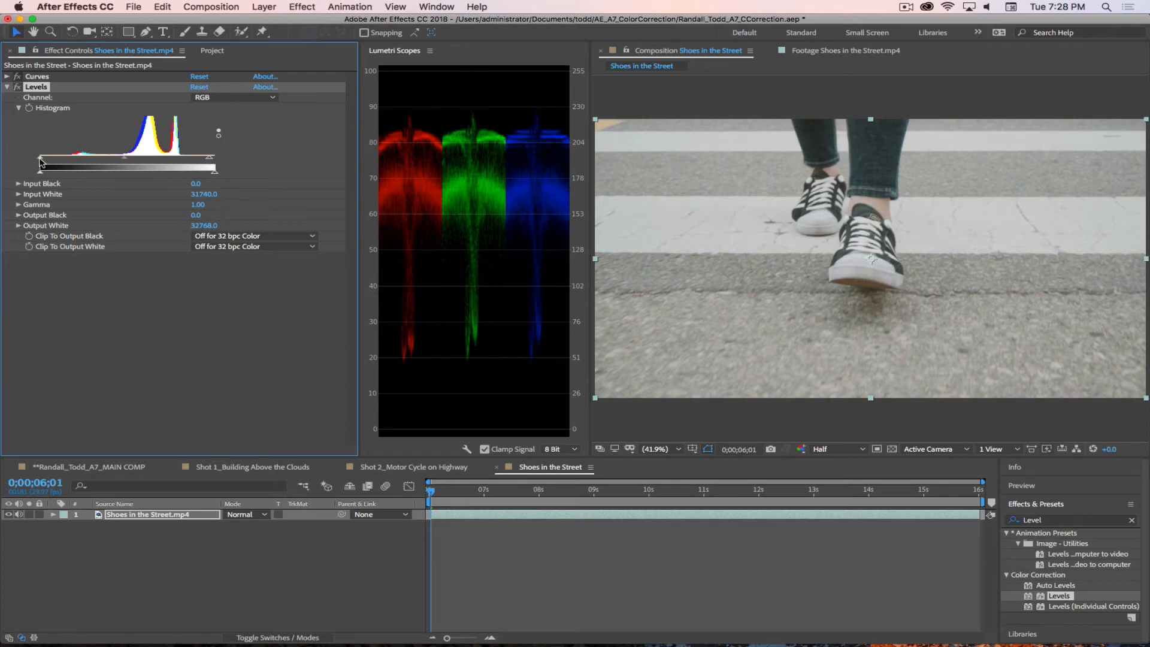
drag(40, 159, 65, 163)
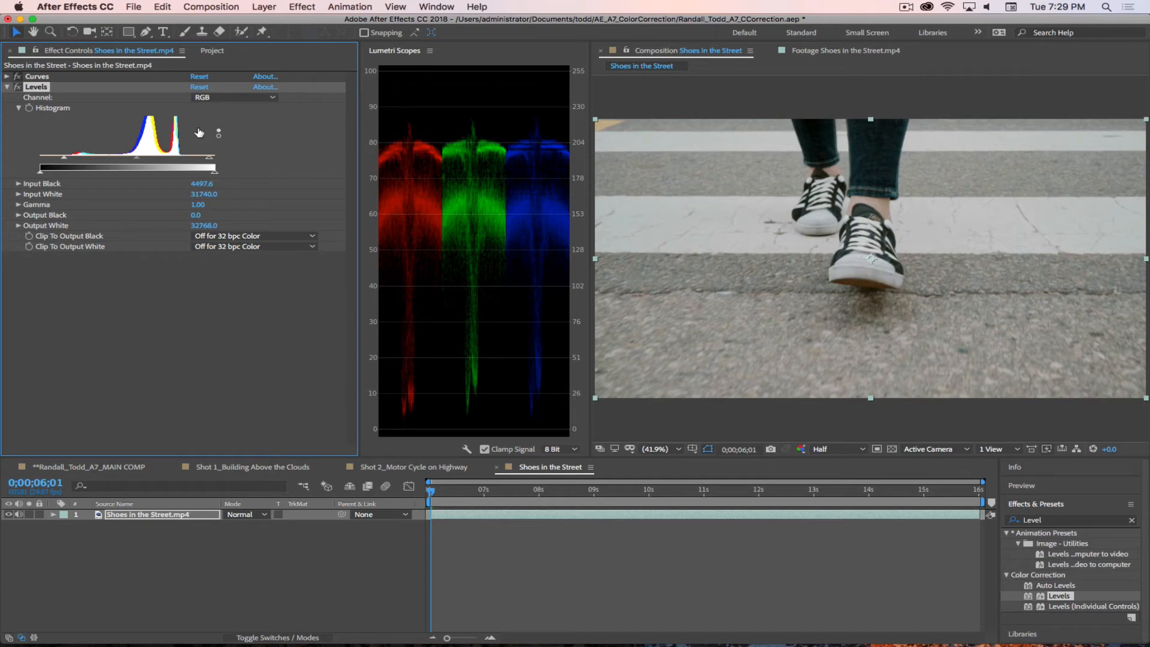
Step: Compare the shot with and without the Levels effect
click(16, 88)
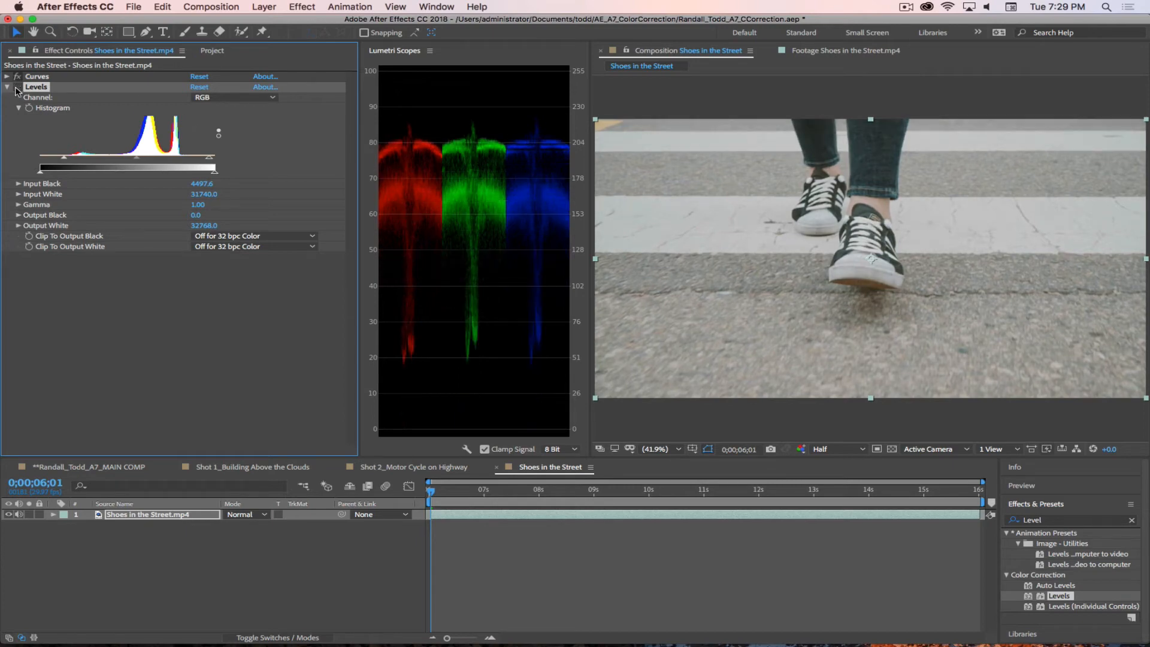
click(17, 88)
click(16, 88)
click(16, 88)
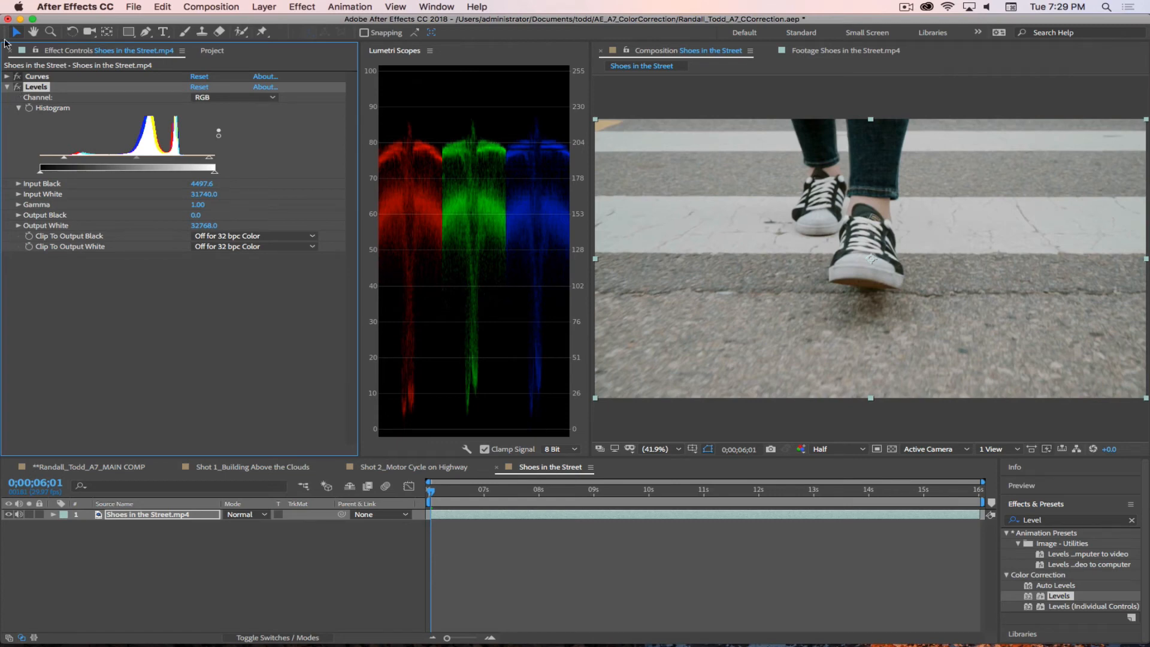
Step: Nudge the Red channel's white point in Curves slightly and collapse both the Curves and Levels settings
click(6, 76)
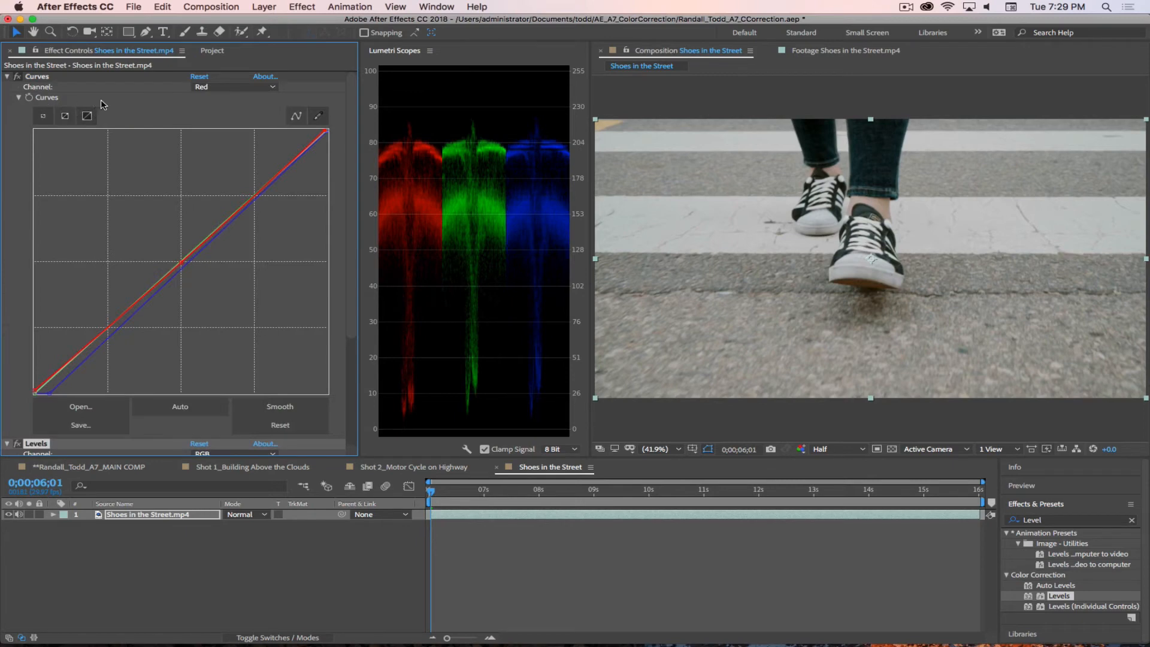
click(325, 133)
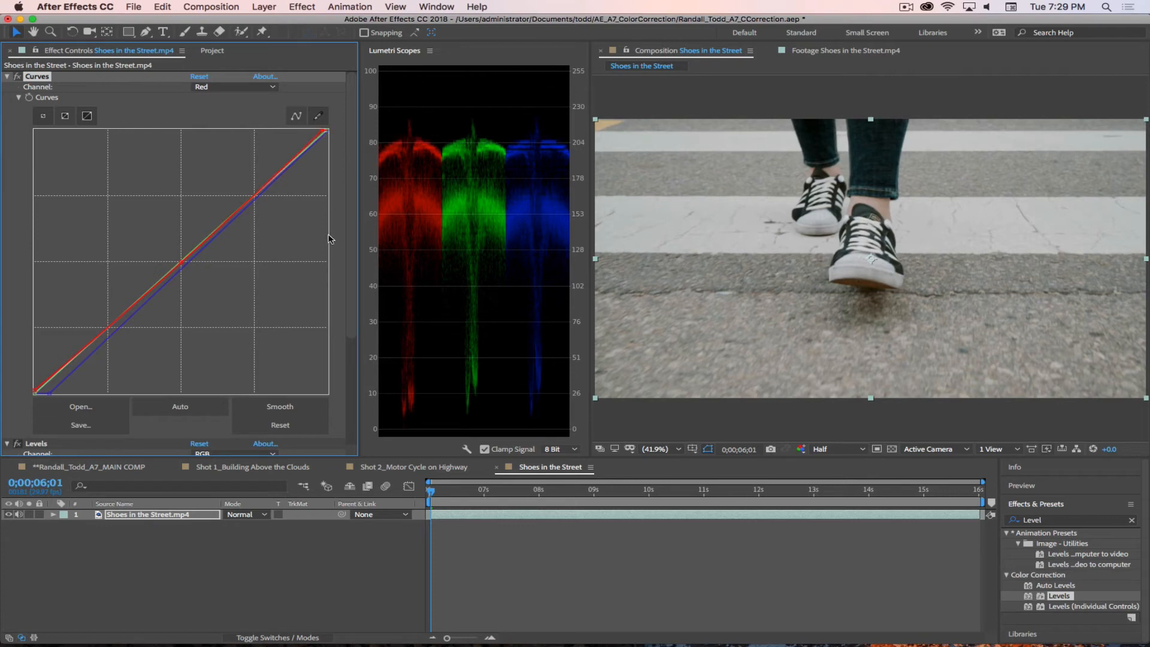
click(6, 76)
click(6, 87)
Step: Compare the shot with the Levels and Curves effects switched off and on
click(17, 87)
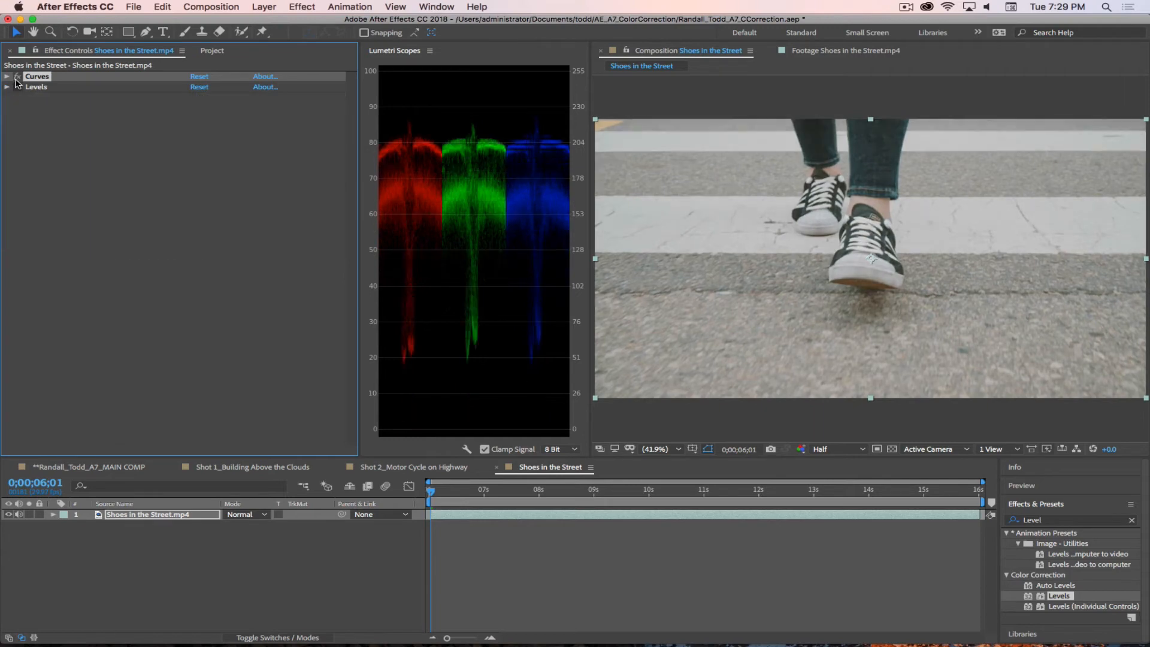
click(17, 77)
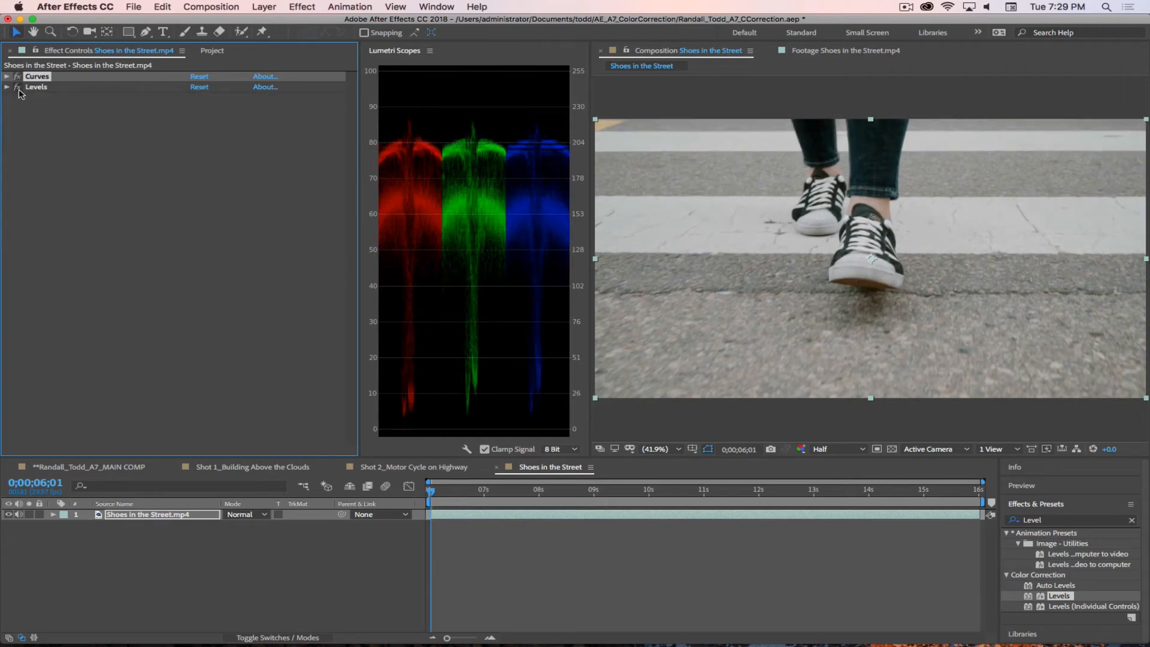
click(179, 567)
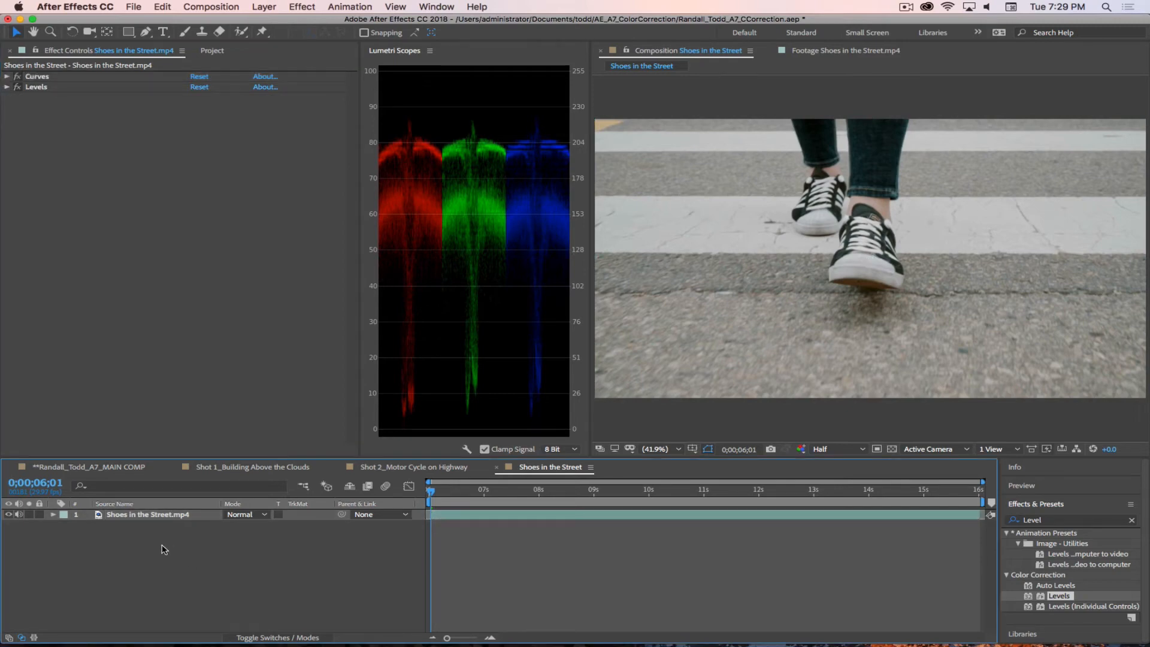
Step: Duplicate the Shoes in the Street layer and remove Curves and Levels from the lower copy
click(139, 515)
key(super+d)
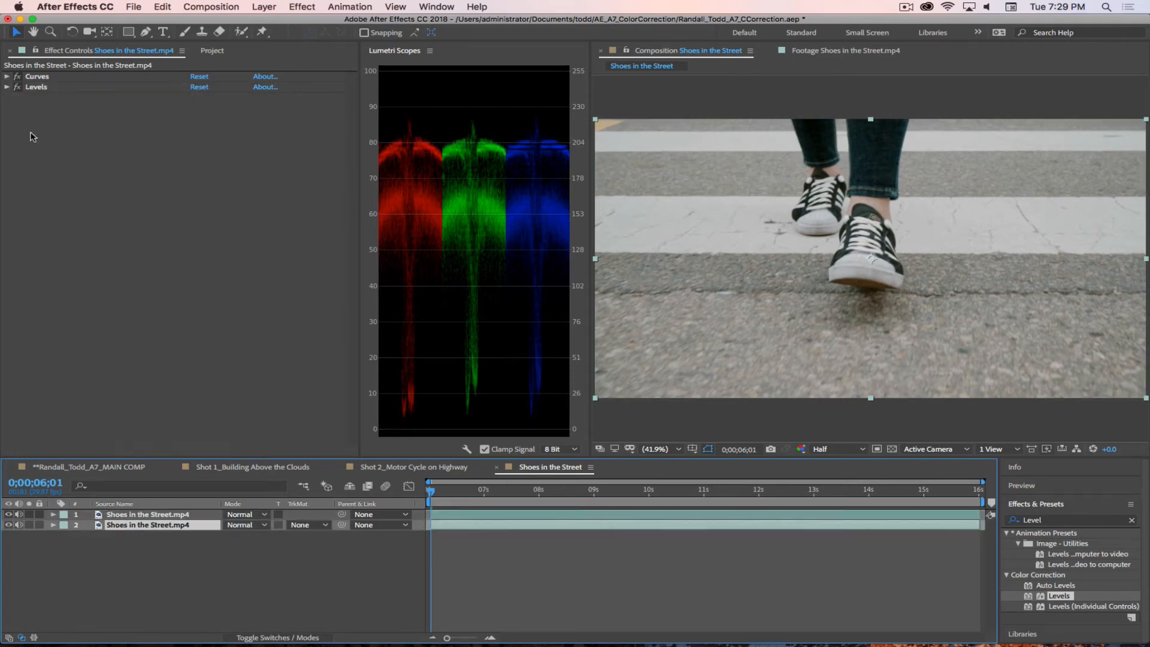
click(38, 98)
click(42, 77)
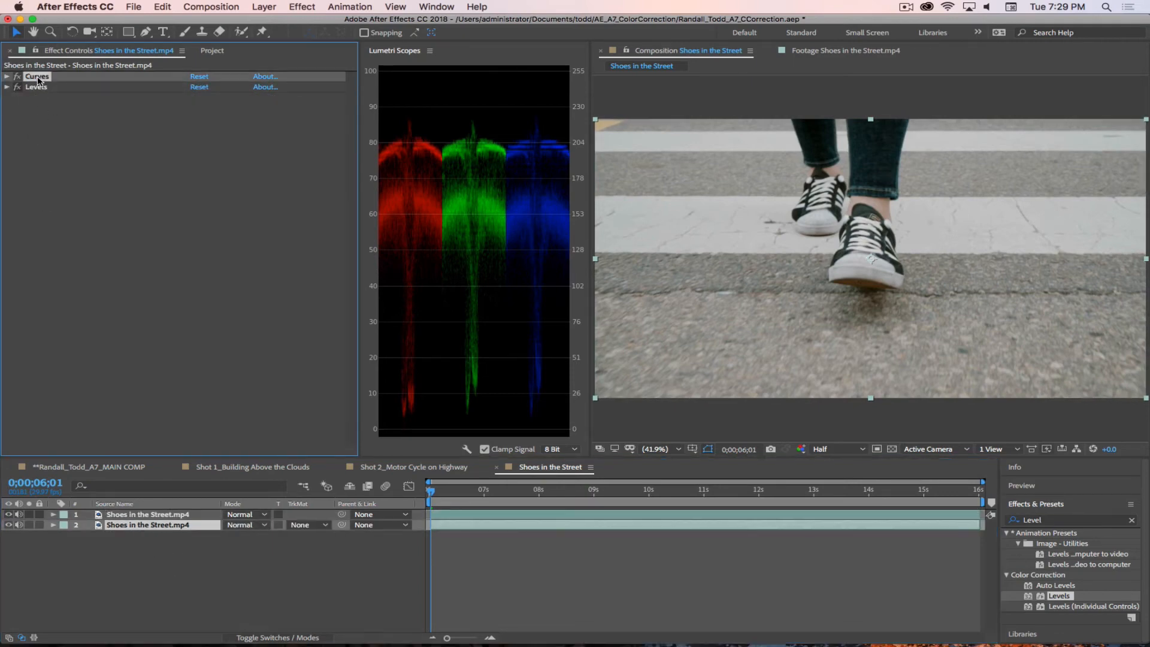
key(Delete)
click(42, 77)
key(Delete)
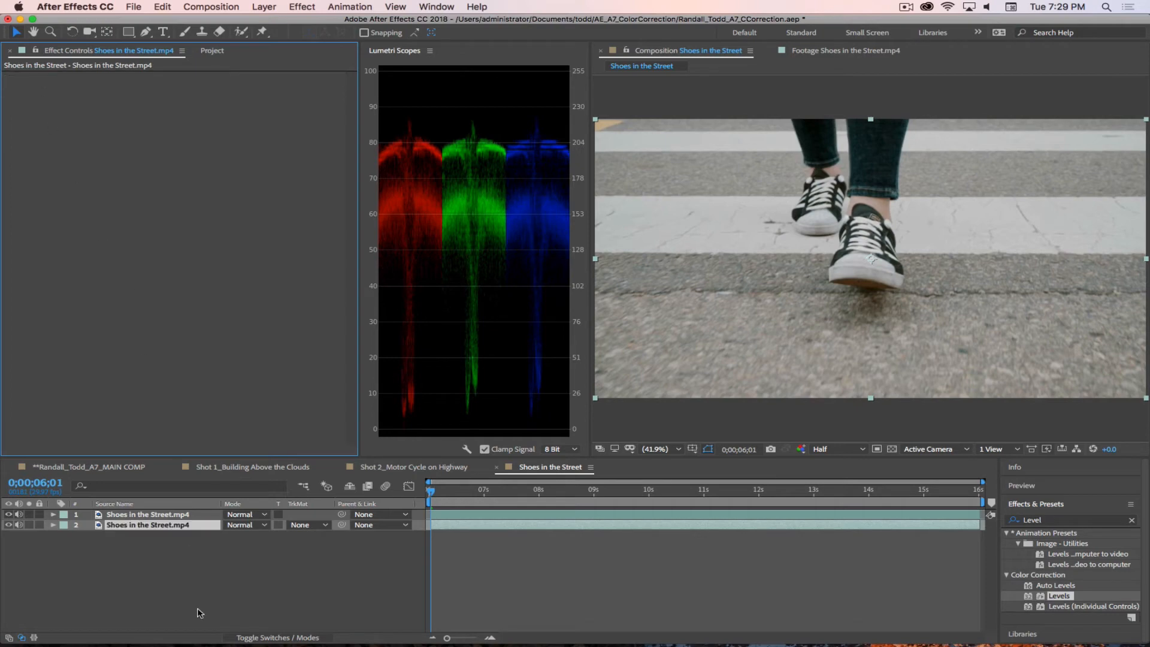
Step: Rename the lower, uncorrected layer as Orig and the upper, corrected layer as CC
click(124, 527)
key(Return)
text(Orig)
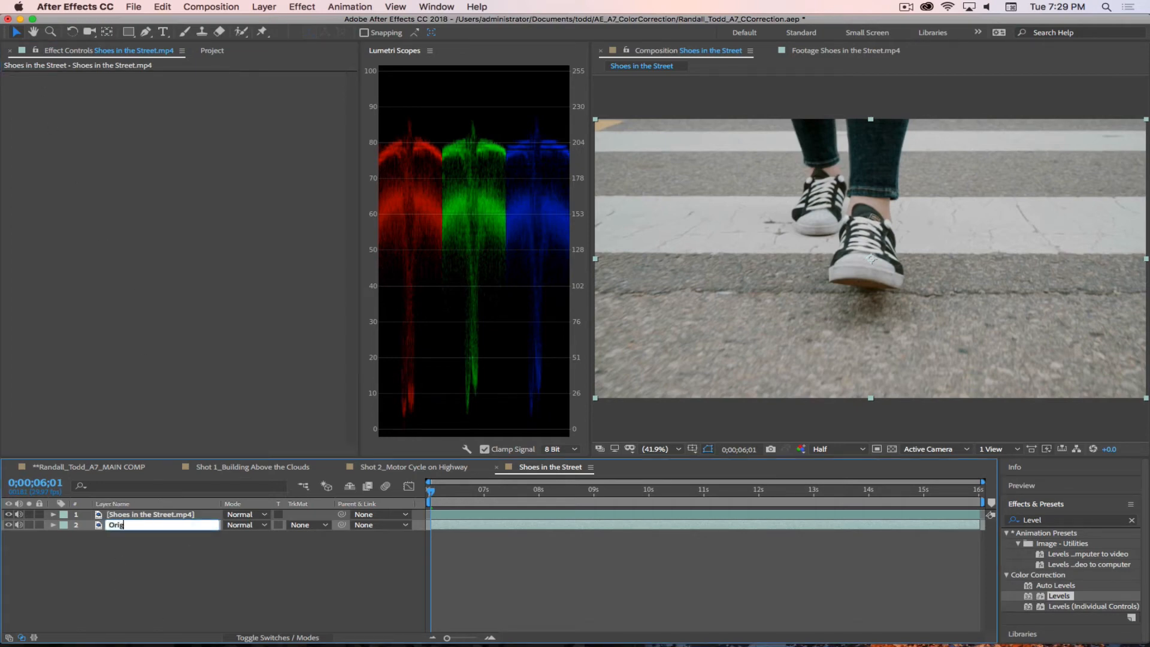
key(Return)
click(144, 515)
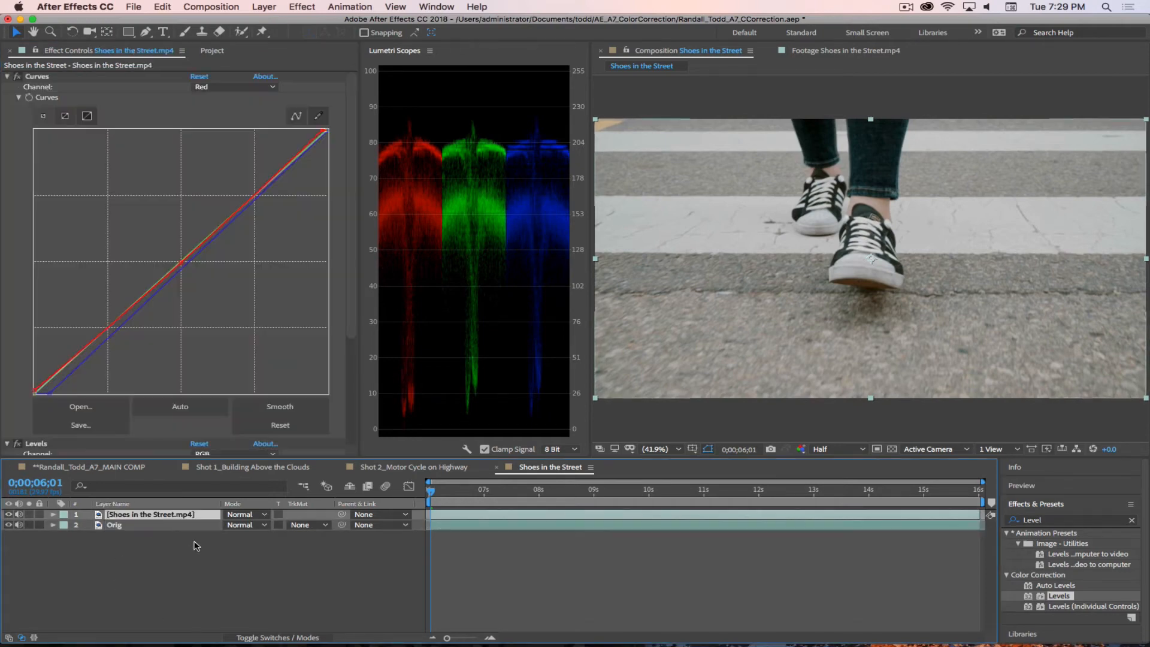
key(Return)
text(CC)
key(Return)
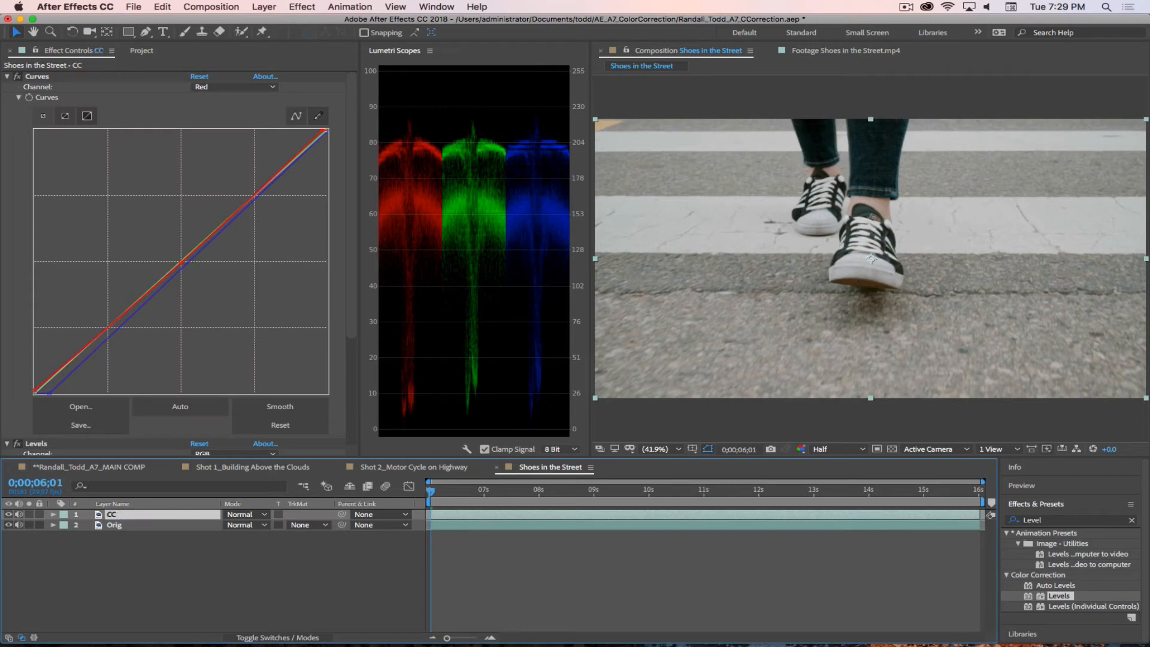
Step: Collapse the CC layer's effects and toggle its visibility repeatedly to compare the corrected shot with the original
click(8, 76)
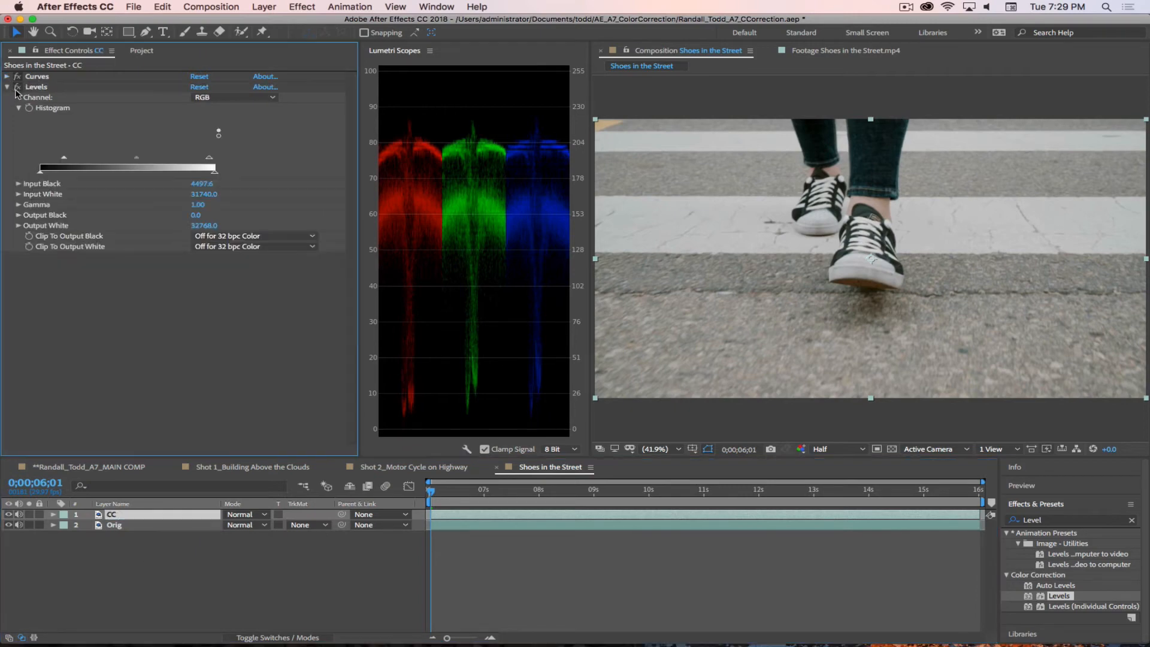
click(7, 87)
click(132, 548)
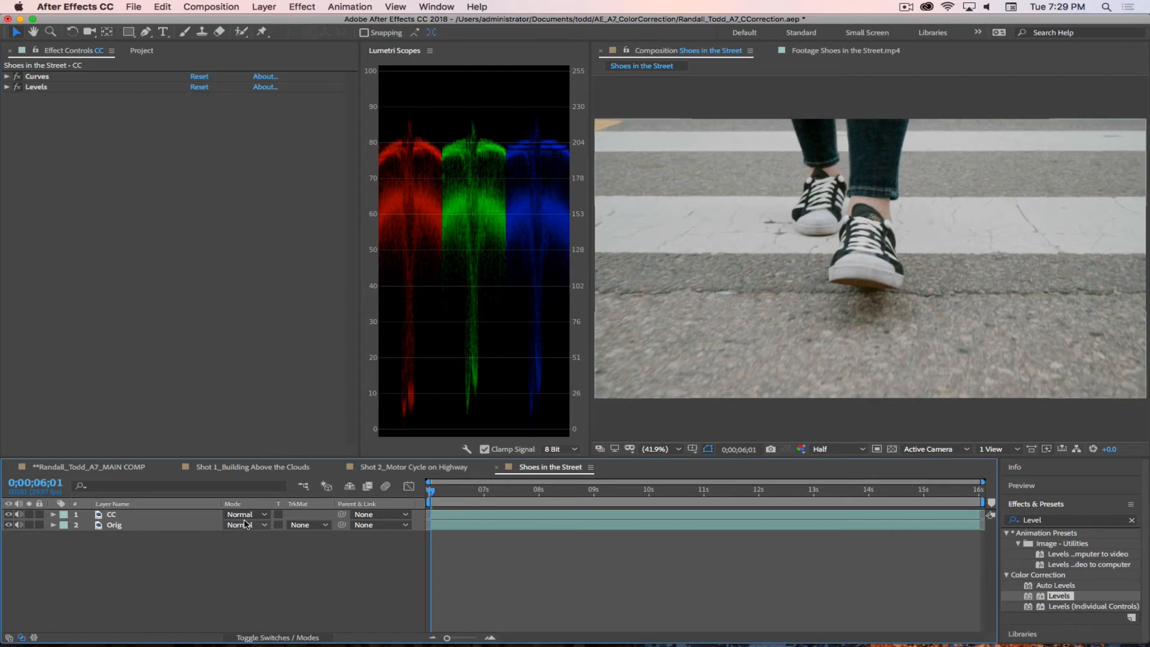
click(8, 514)
click(8, 514)
click(8, 514)
click(8, 514)
click(8, 515)
click(8, 515)
click(9, 515)
click(9, 514)
click(8, 515)
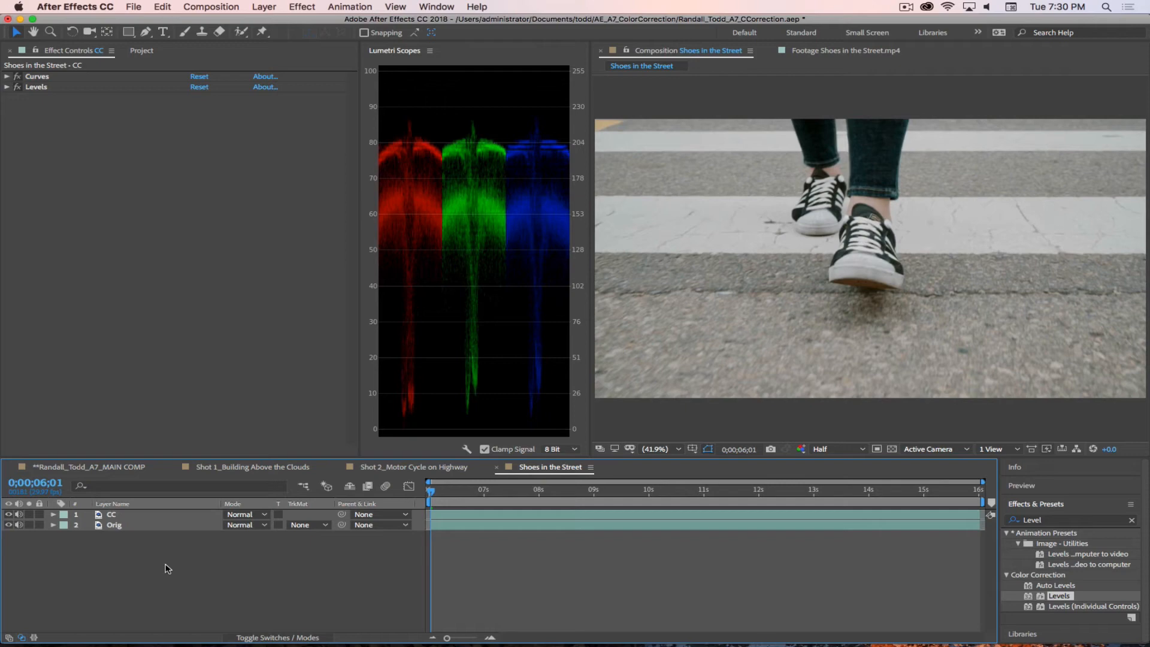
Step: Rename the Shoes in the Street composition as Shot 3_Shoes in the Street
click(142, 51)
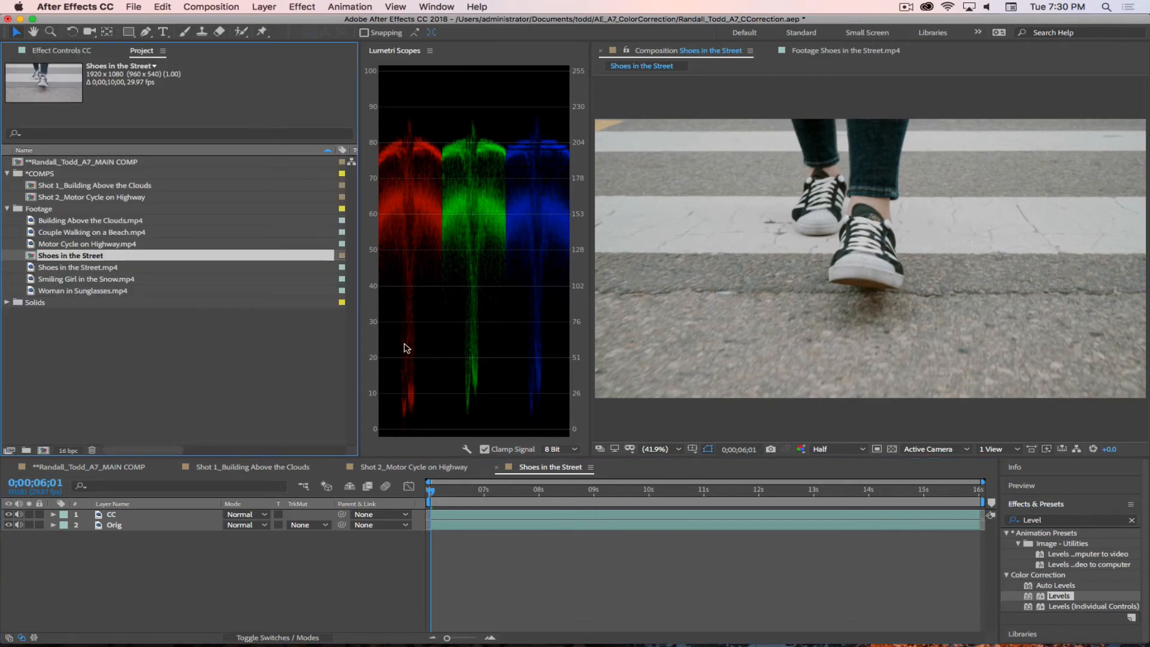
key(Return)
text(Shot 3)_)
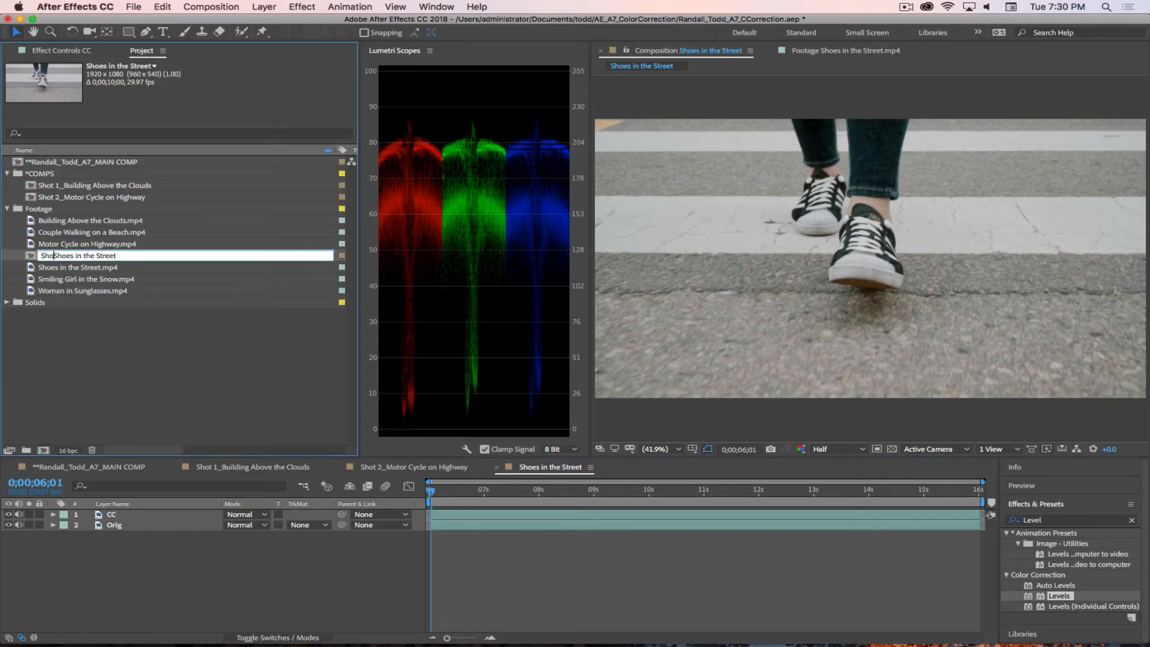
key(BackSpace)
key(BackSpace)
text(_)
key(Return)
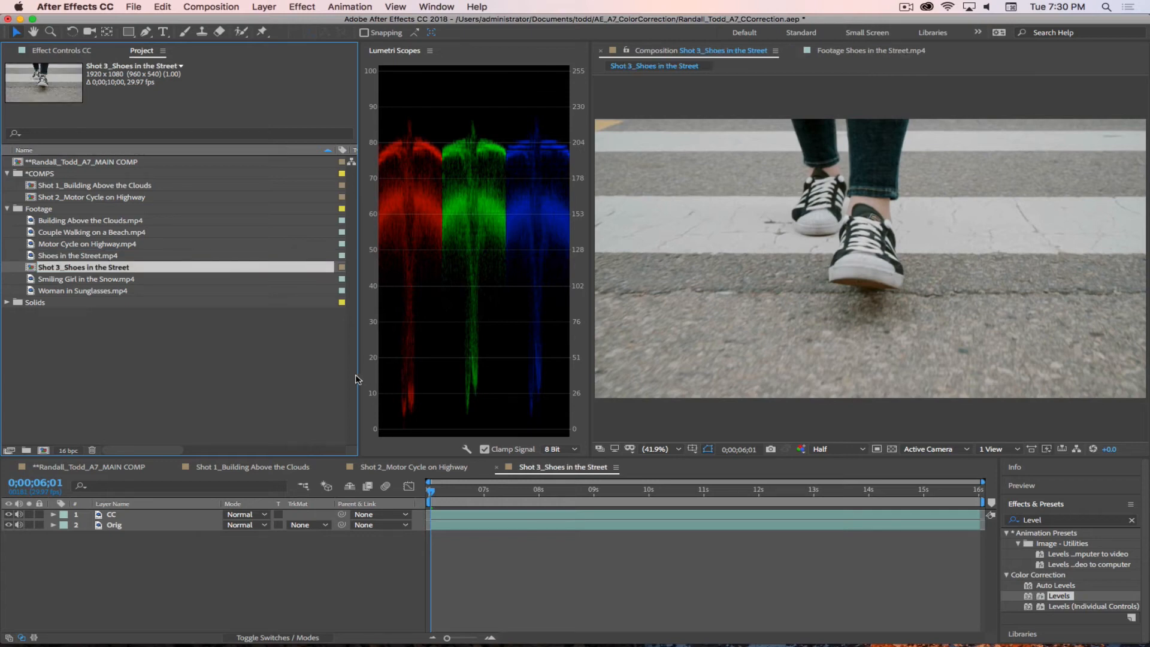
Step: Move the Shot 3_Shoes in the Street comp into the *COMPS folder and place it third in the main comp, starting at 20 seconds
click(198, 368)
drag(41, 270, 632, 578)
click(77, 470)
click(233, 584)
Step: Check the three corrected shots at successive points along the main comp's timeline
click(456, 492)
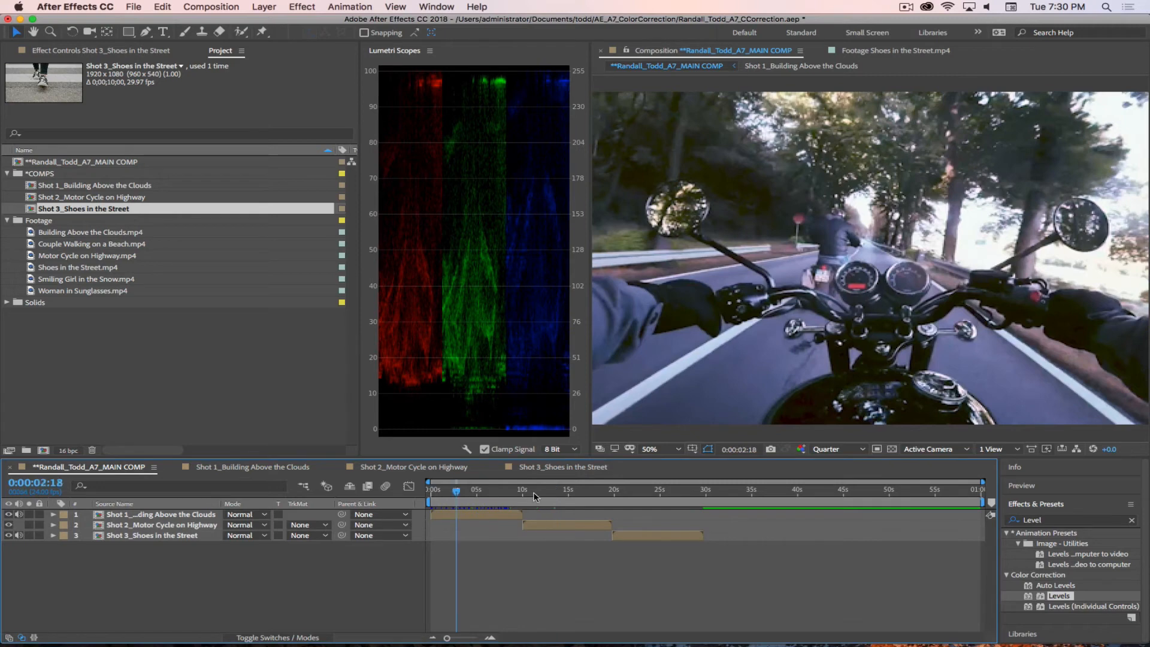
click(551, 491)
click(650, 491)
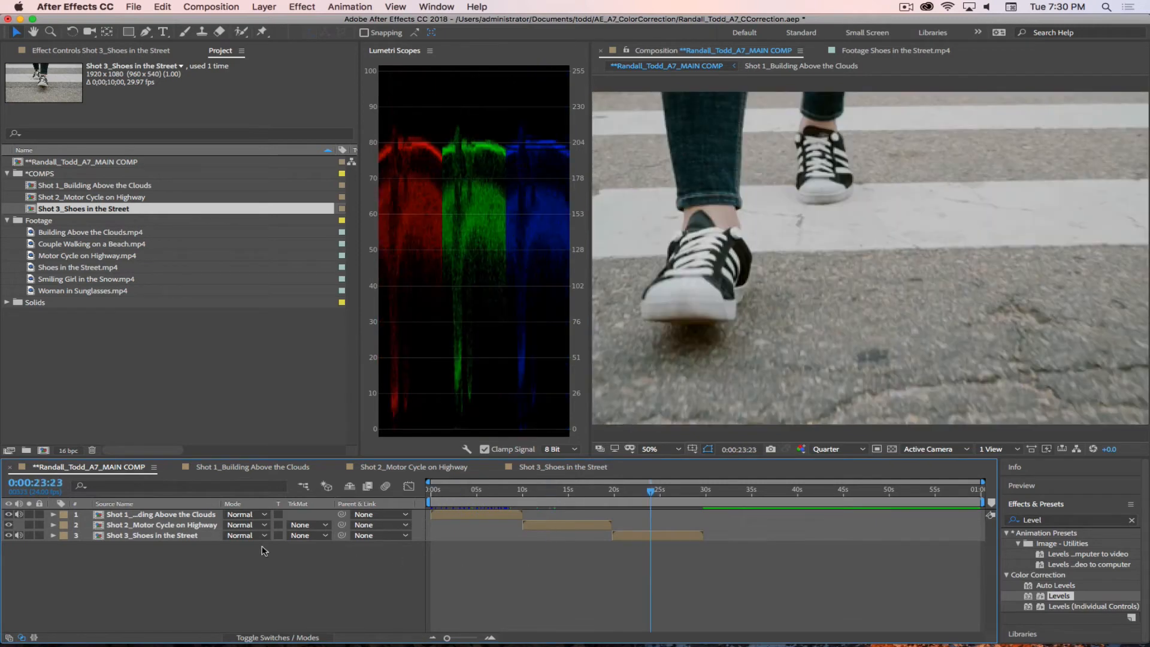
Step: Open the Couple Walking on a Beach.mp4 footage and trim it to an in point of 0:00:12:00 and an out point of 0:00:22:00
click(153, 392)
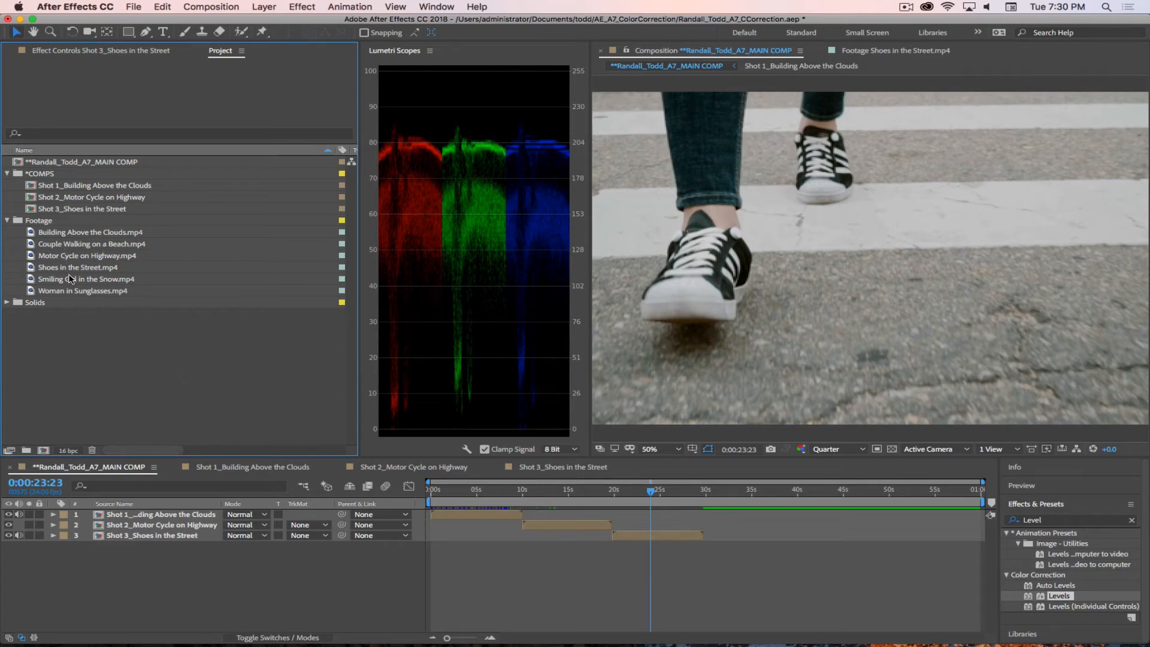
click(78, 243)
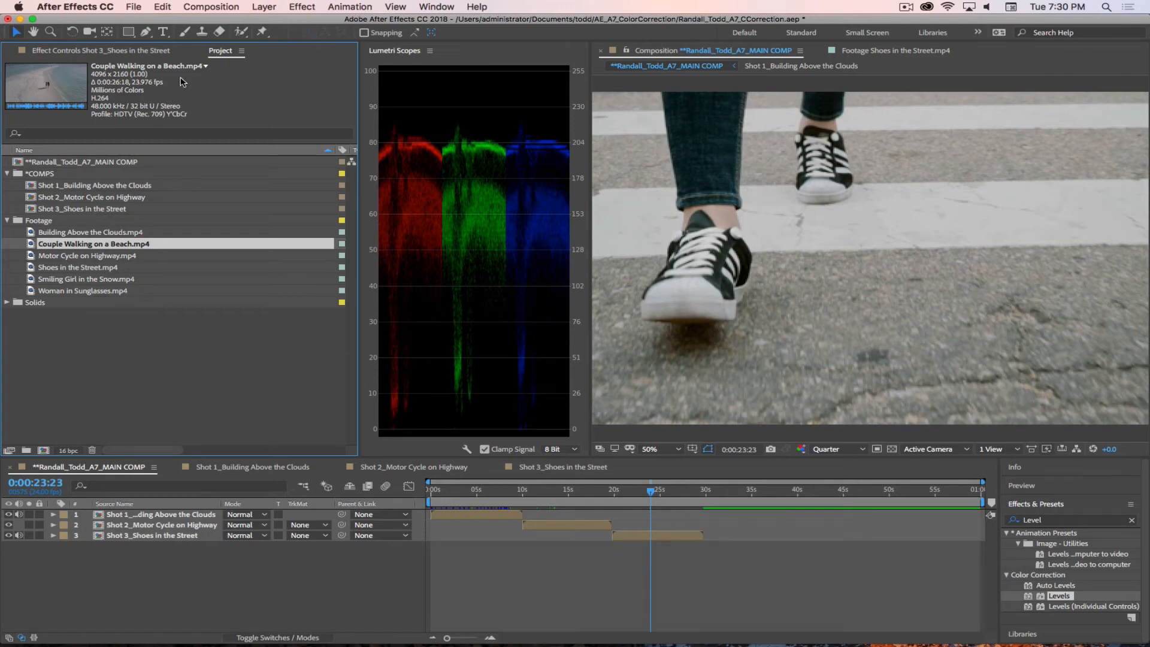
double_click(31, 246)
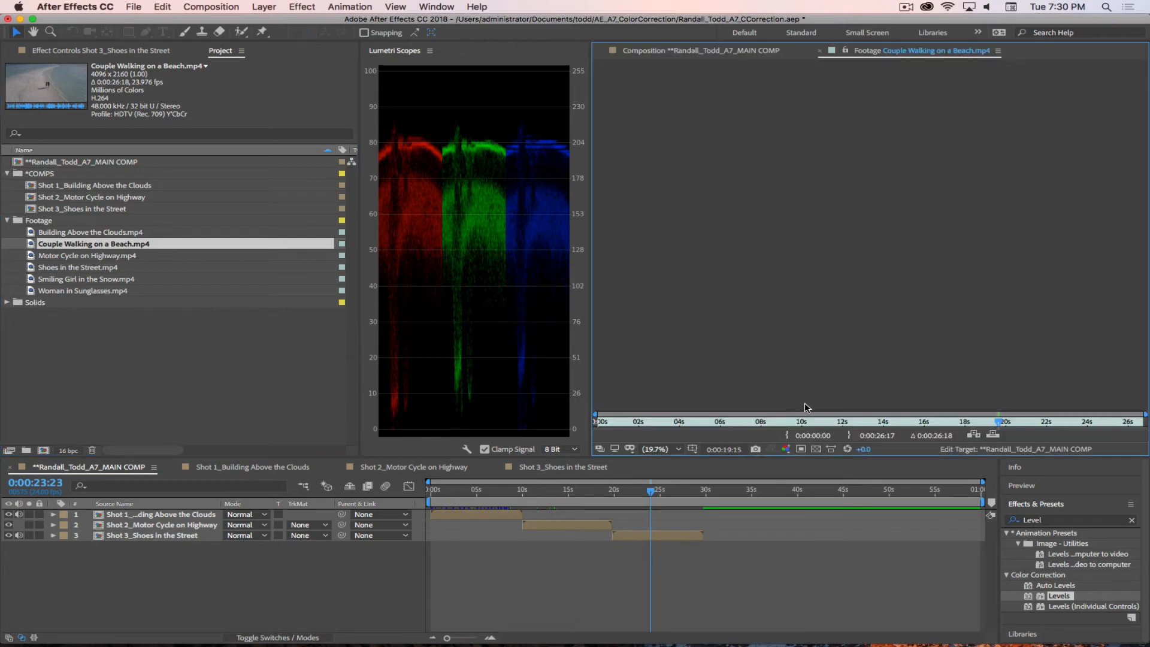
click(652, 423)
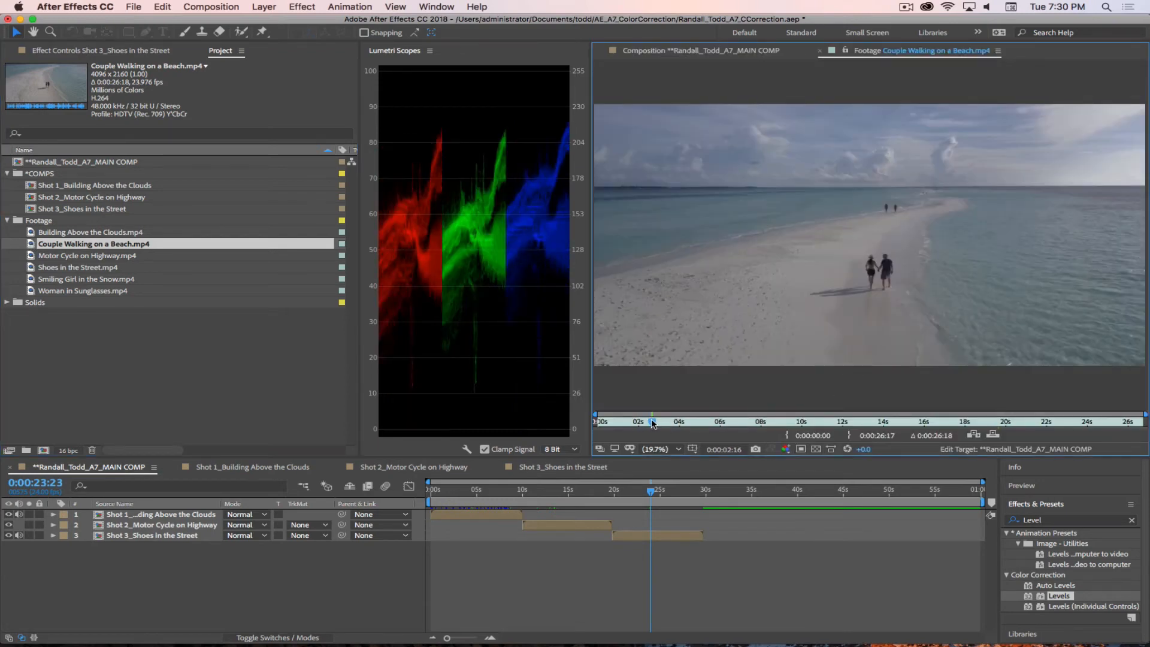
drag(653, 424, 1047, 427)
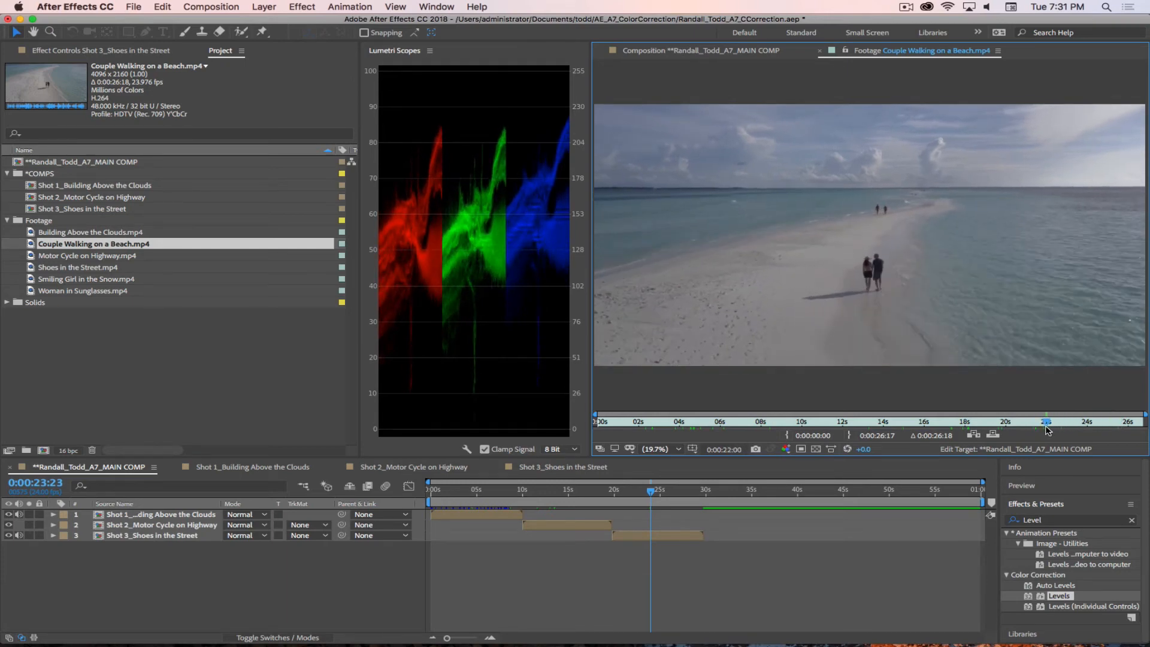
click(849, 436)
drag(1046, 425, 843, 437)
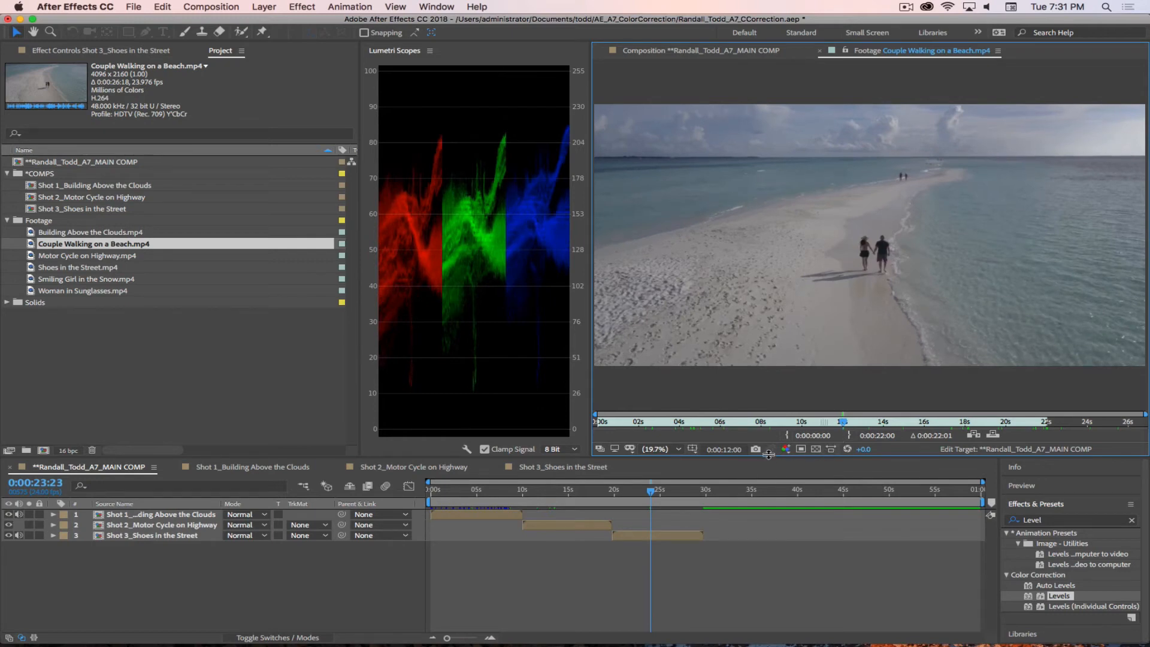
click(788, 435)
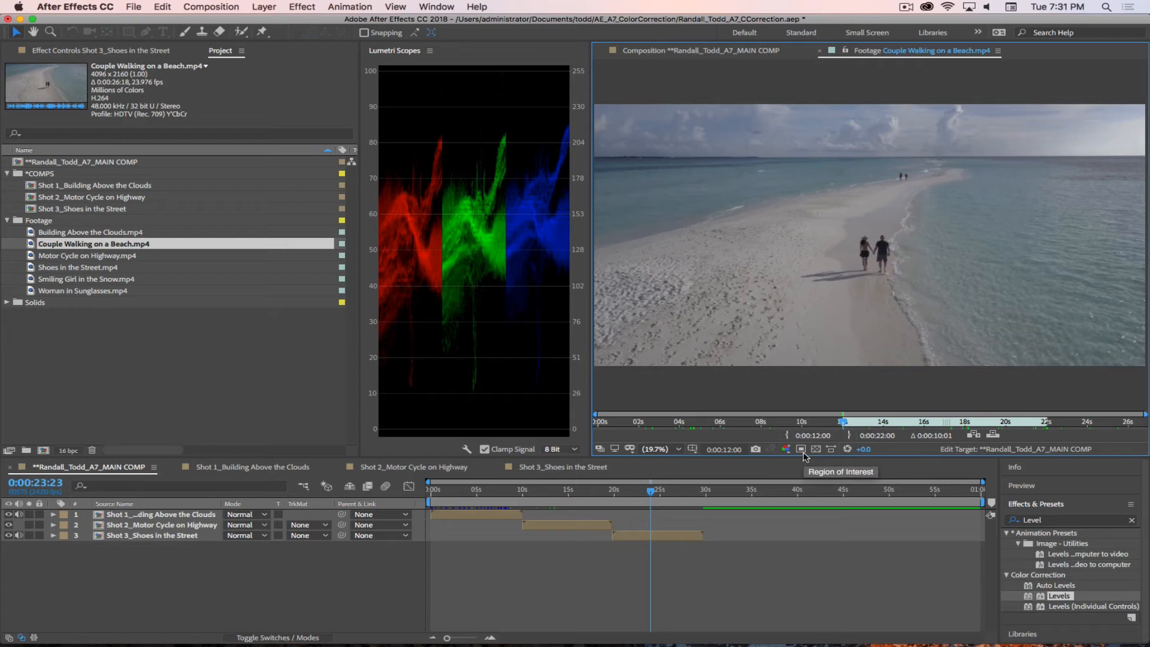
Step: Create a composition from the trimmed Couple Walking on a Beach.mp4 clip and set its preview to Fit magnification and Quarter resolution
click(97, 245)
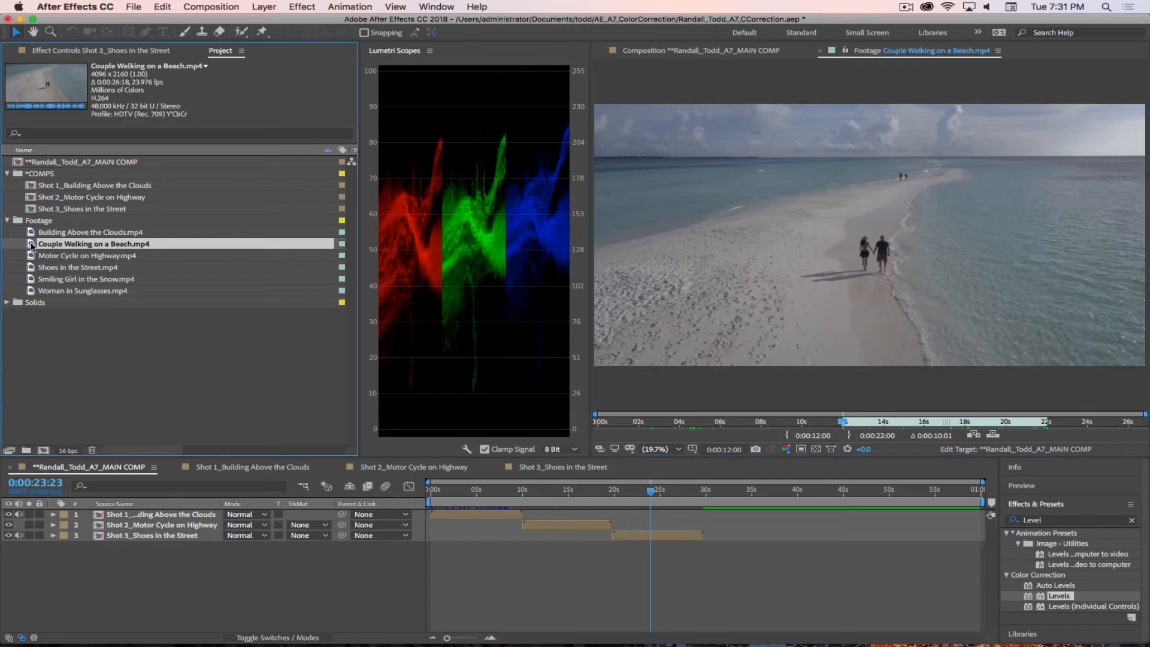
drag(31, 244, 43, 450)
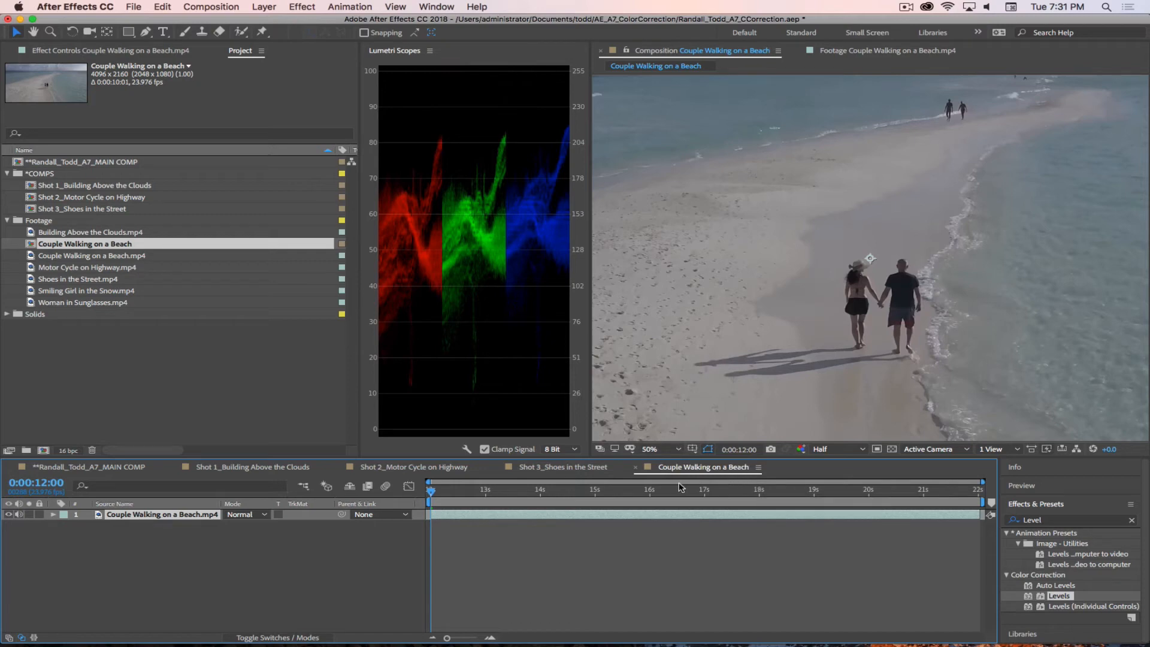
click(677, 450)
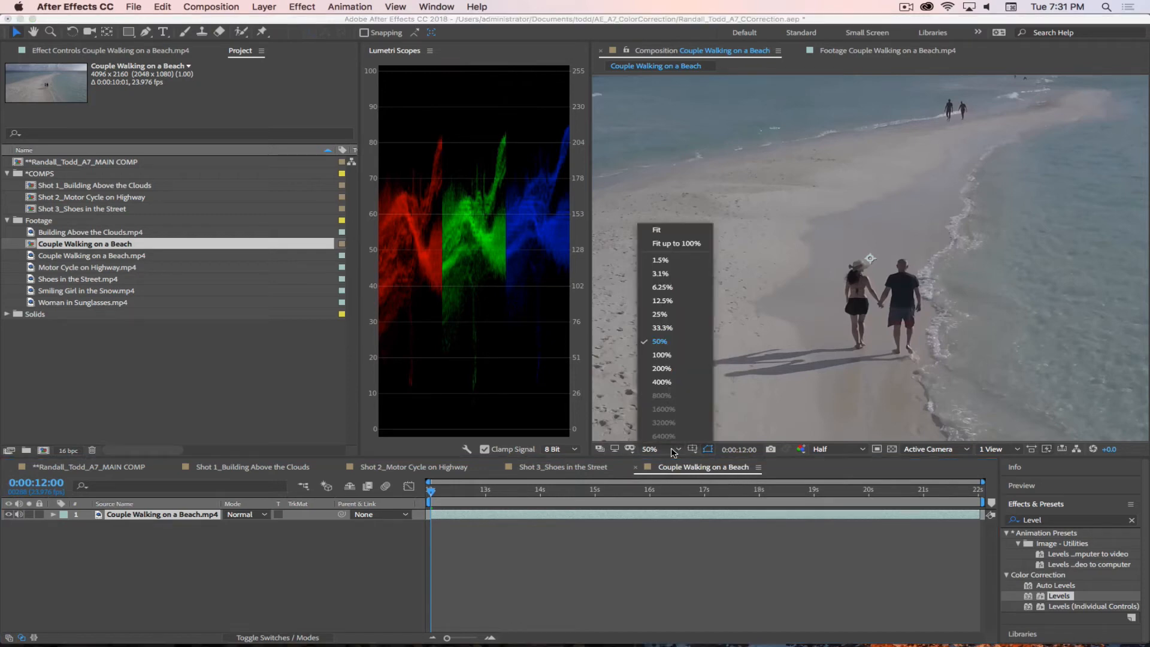
click(659, 231)
click(836, 448)
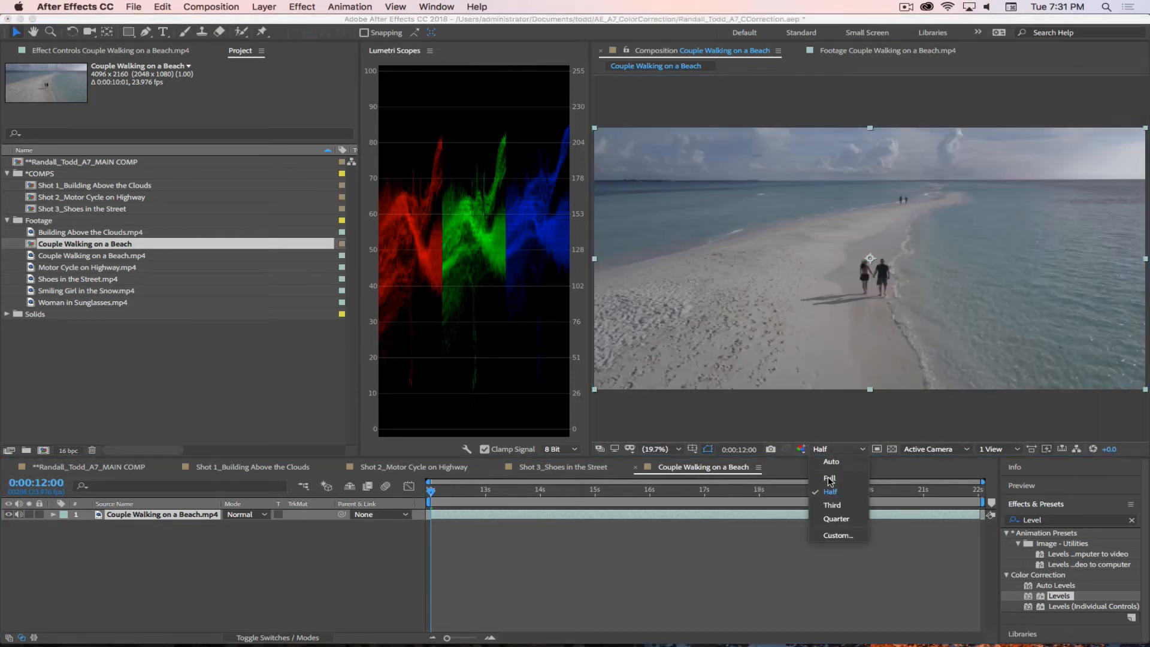
click(835, 519)
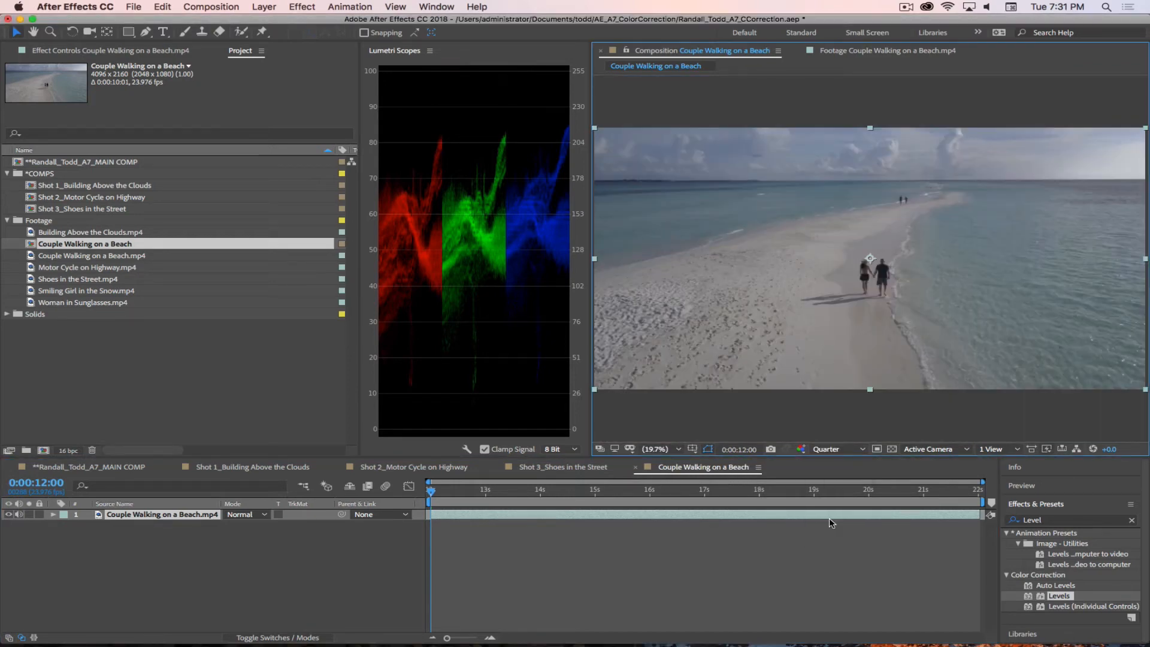
click(250, 574)
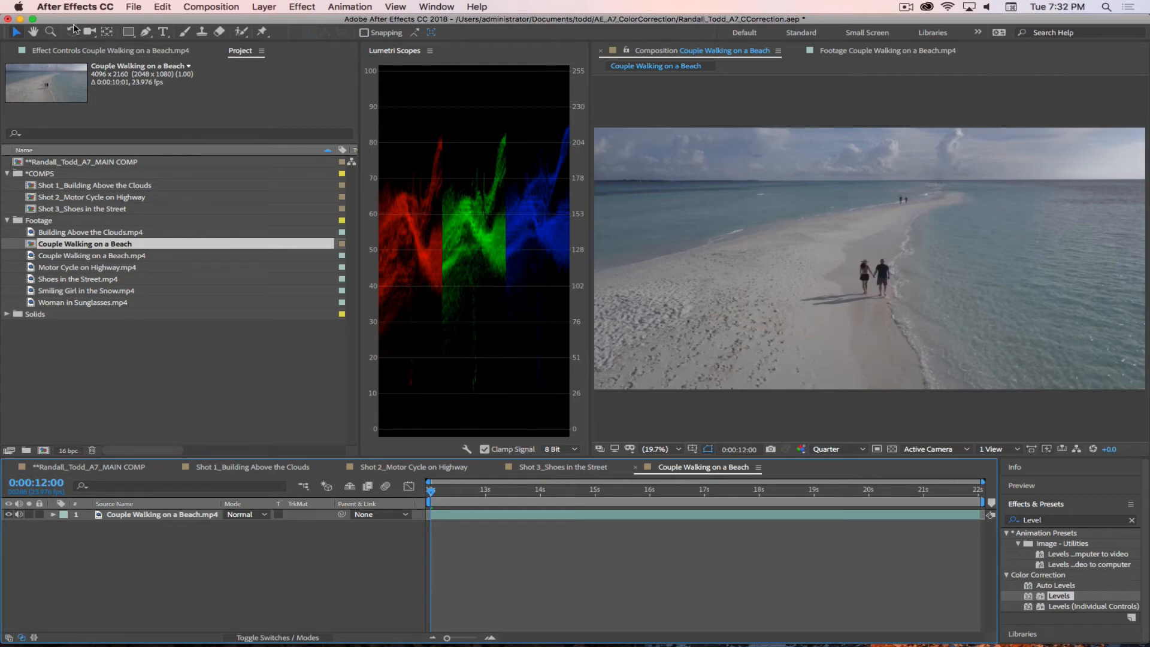
Step: Duplicate the Couple Walking on a Beach.mp4 layer in its composition
click(74, 50)
click(1047, 520)
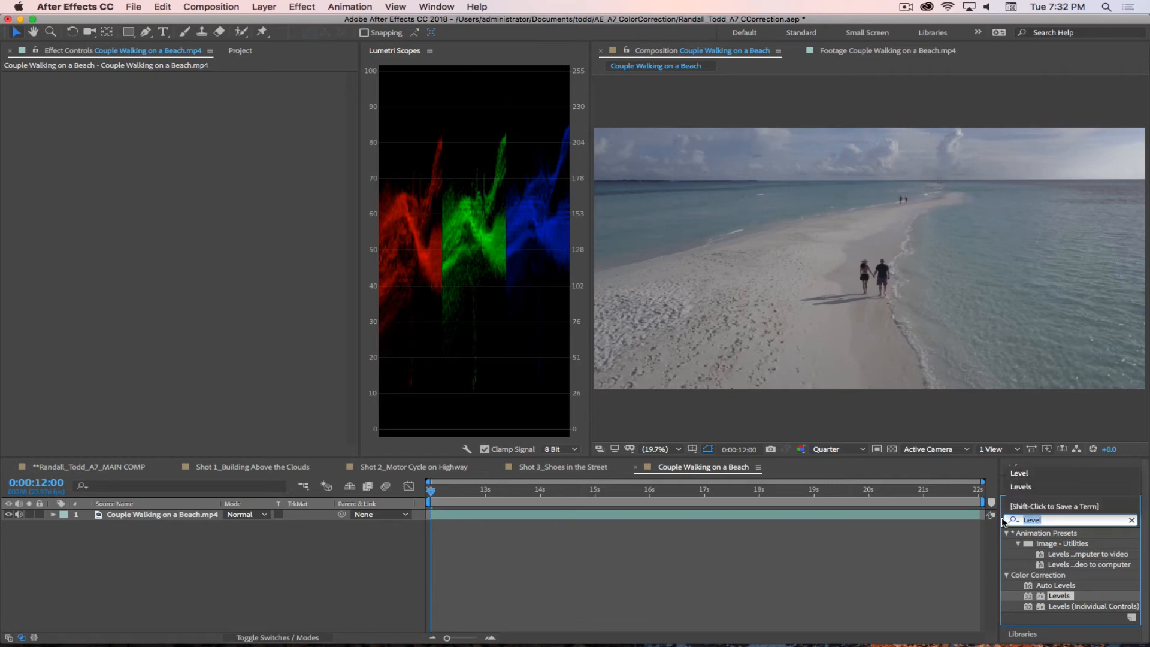
click(149, 525)
click(147, 518)
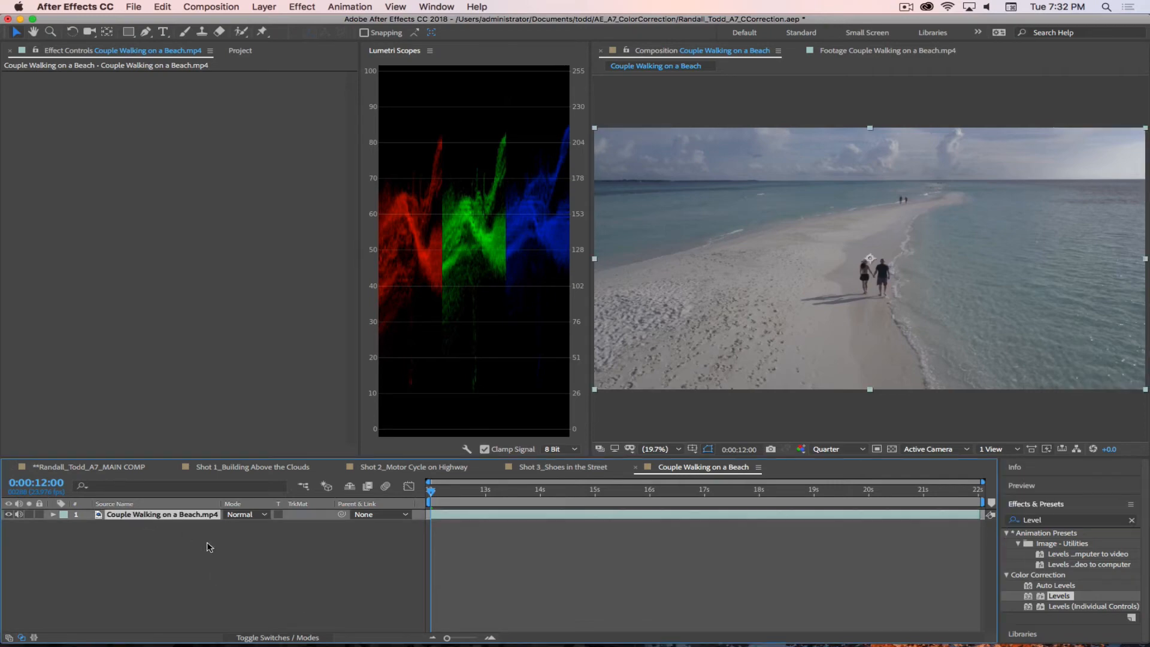
key(super+d)
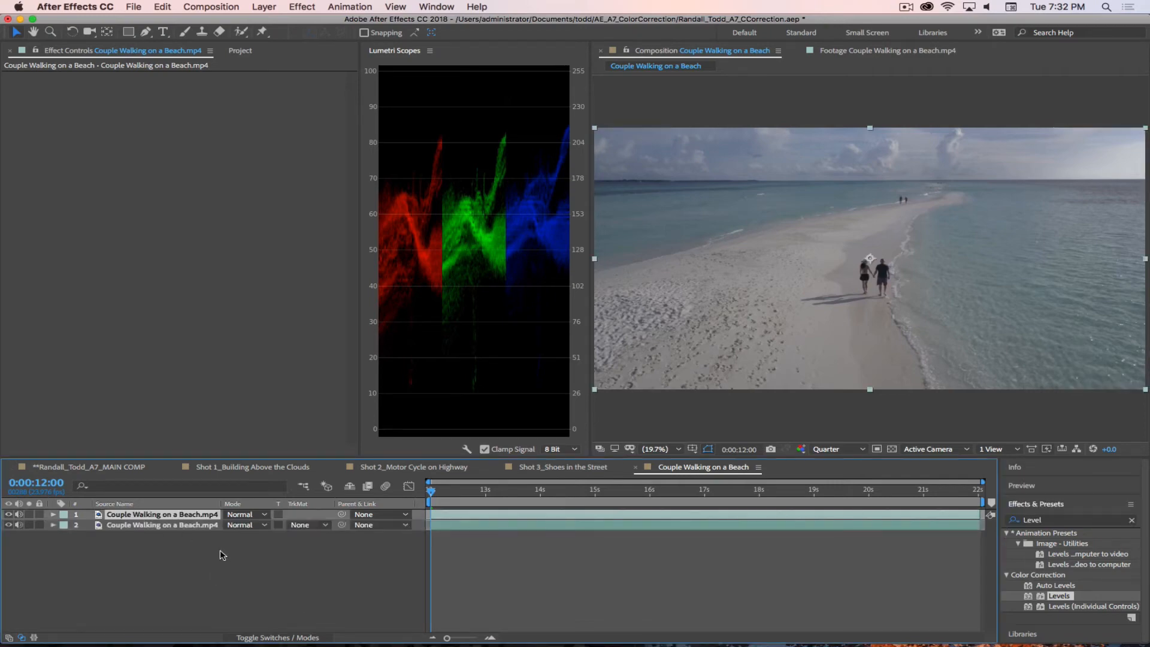
Step: Rename the lower copy of the beach layer as Orig and the upper copy as CC
click(223, 554)
click(168, 526)
key(Return)
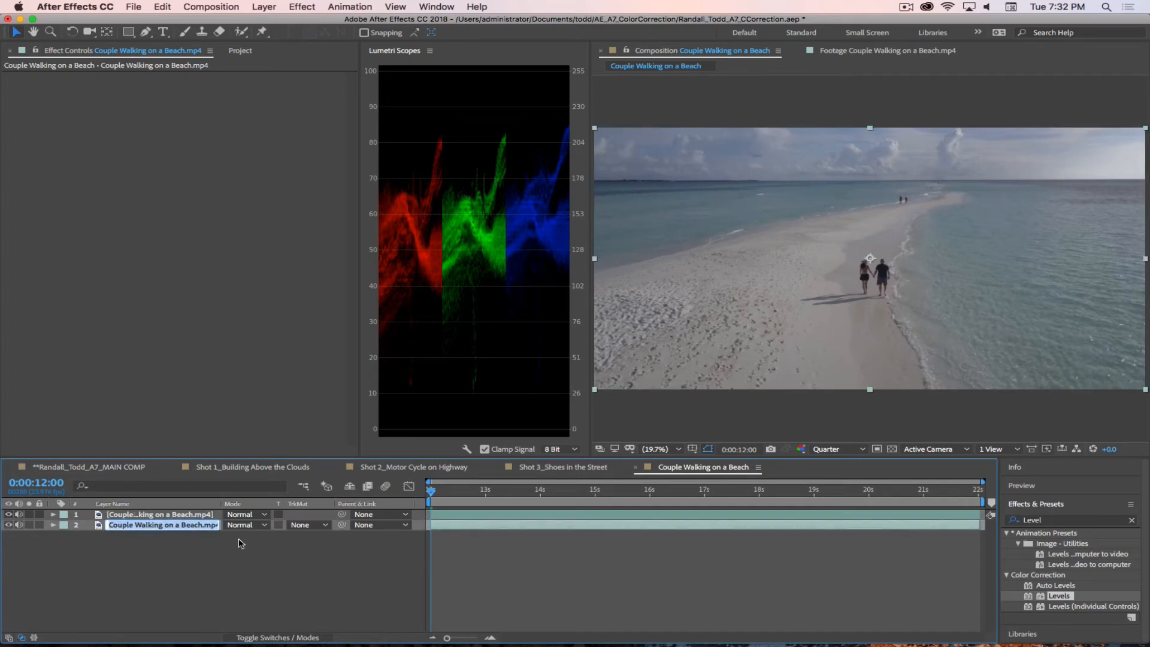
text(C)
key(Return)
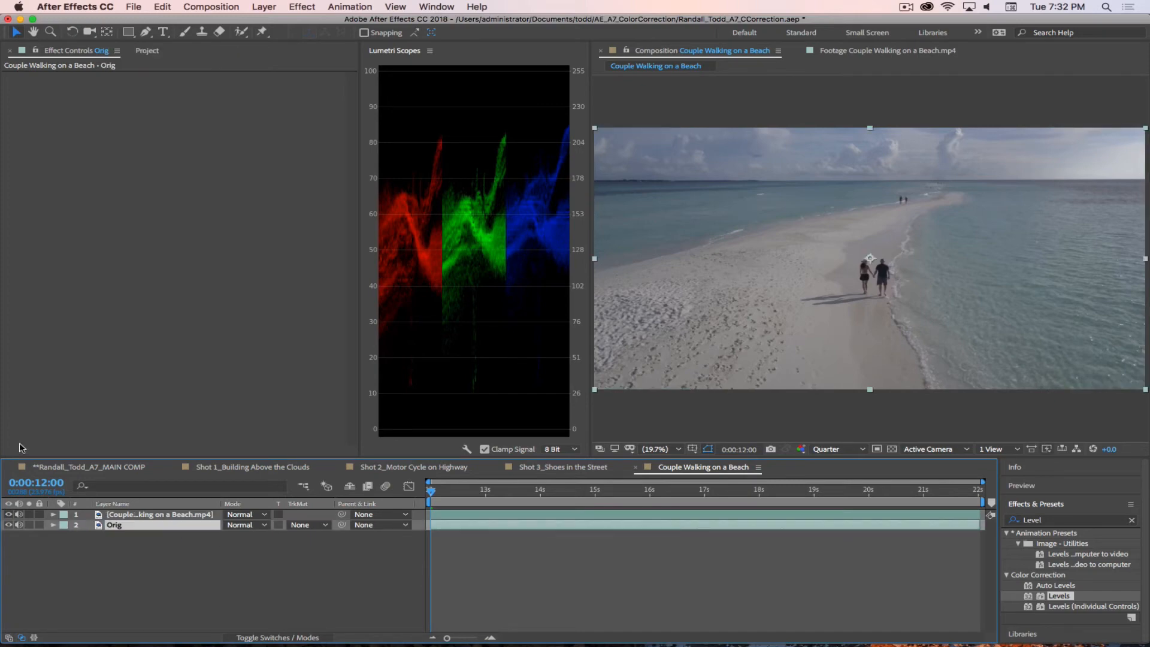
key(super+Up)
key(Return)
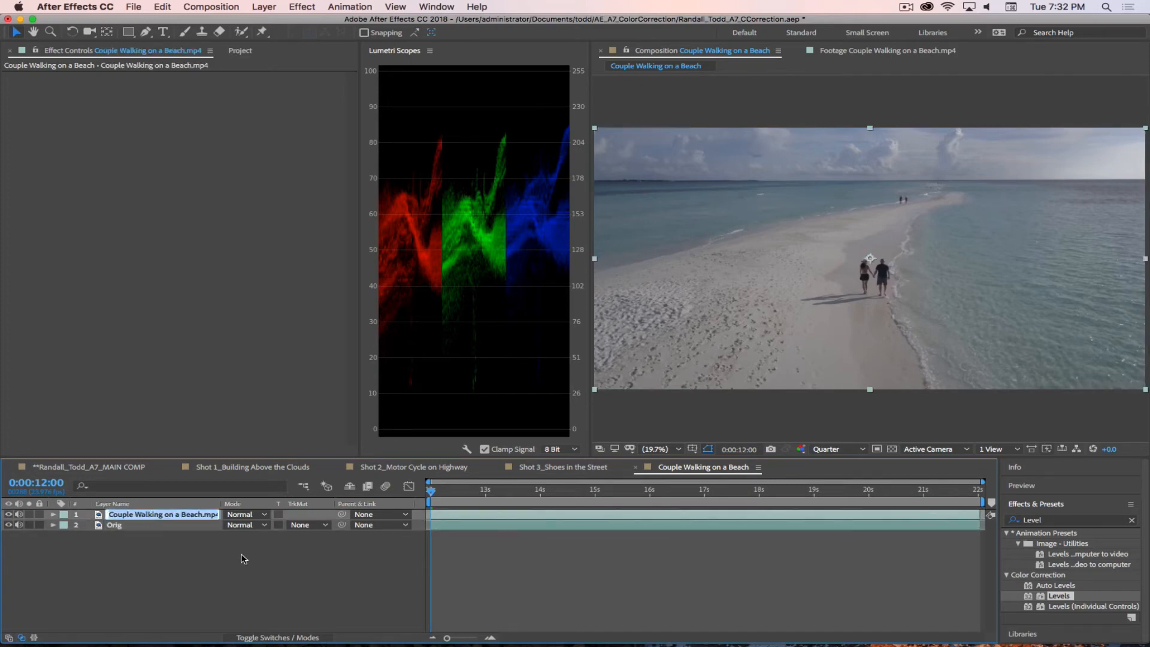
text(CC)
click(200, 572)
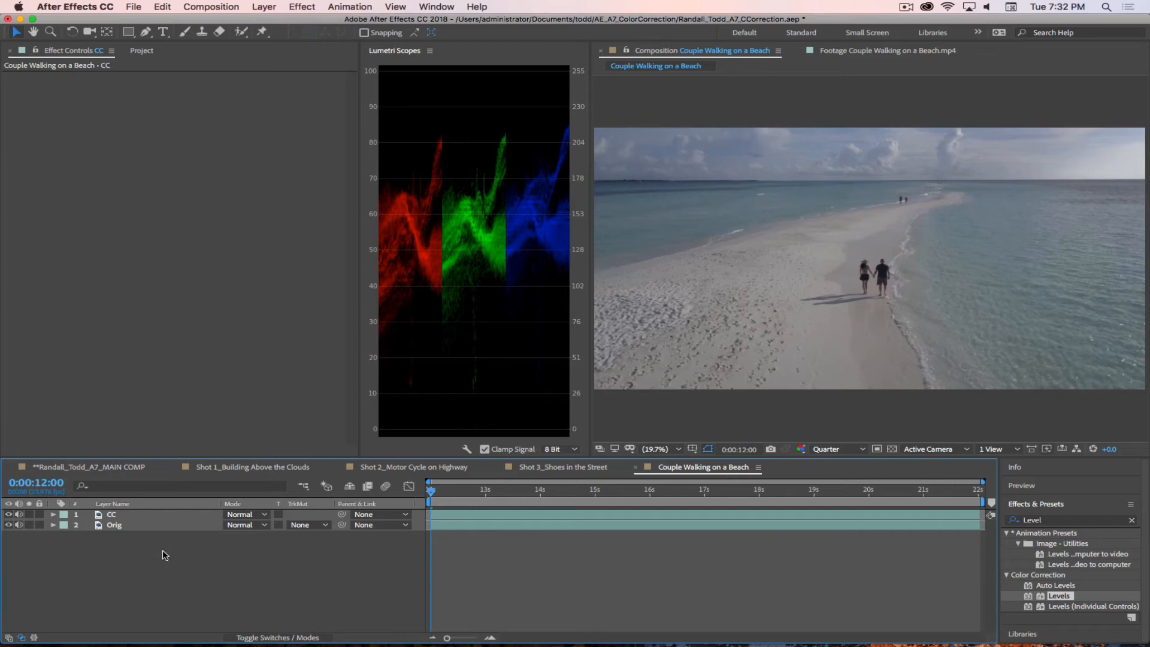
Step: Find the Lumetri Color effect, apply it to the CC layer and expand its Basic Correction settings
click(153, 515)
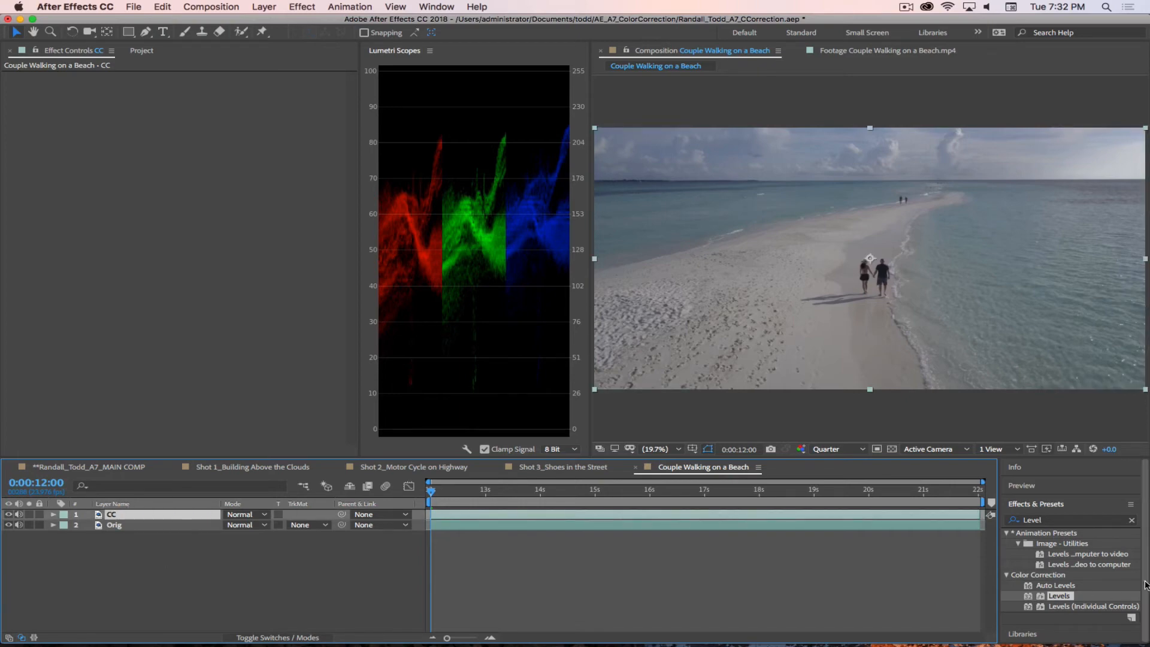
click(1021, 520)
double_click(1021, 520)
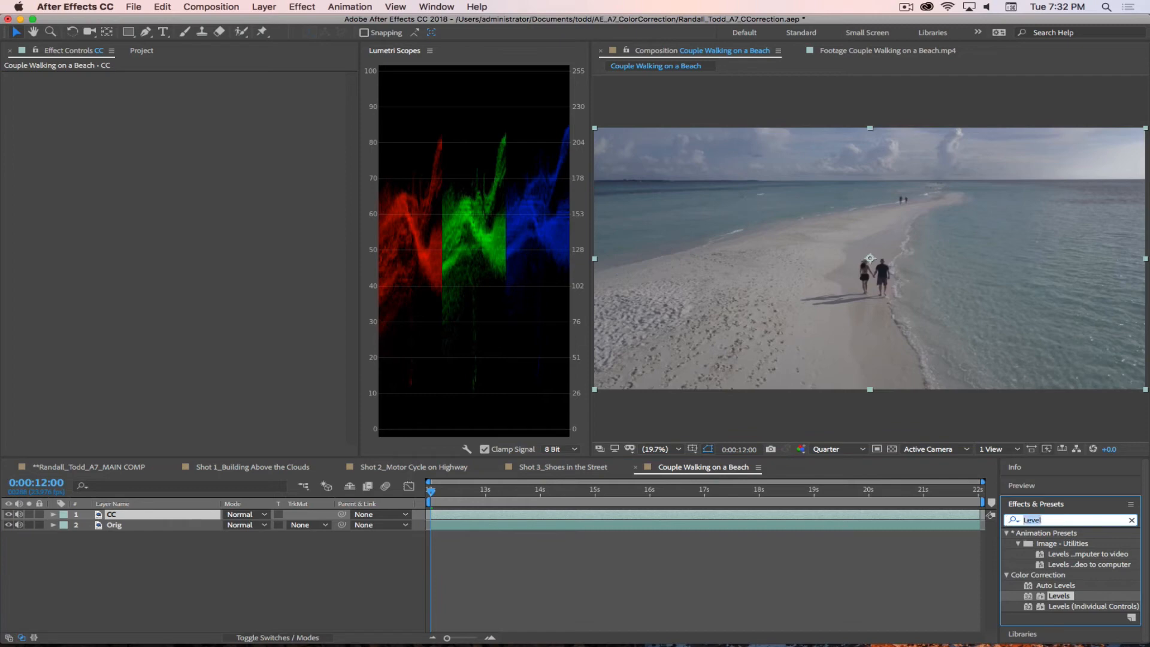
text(Lumetri)
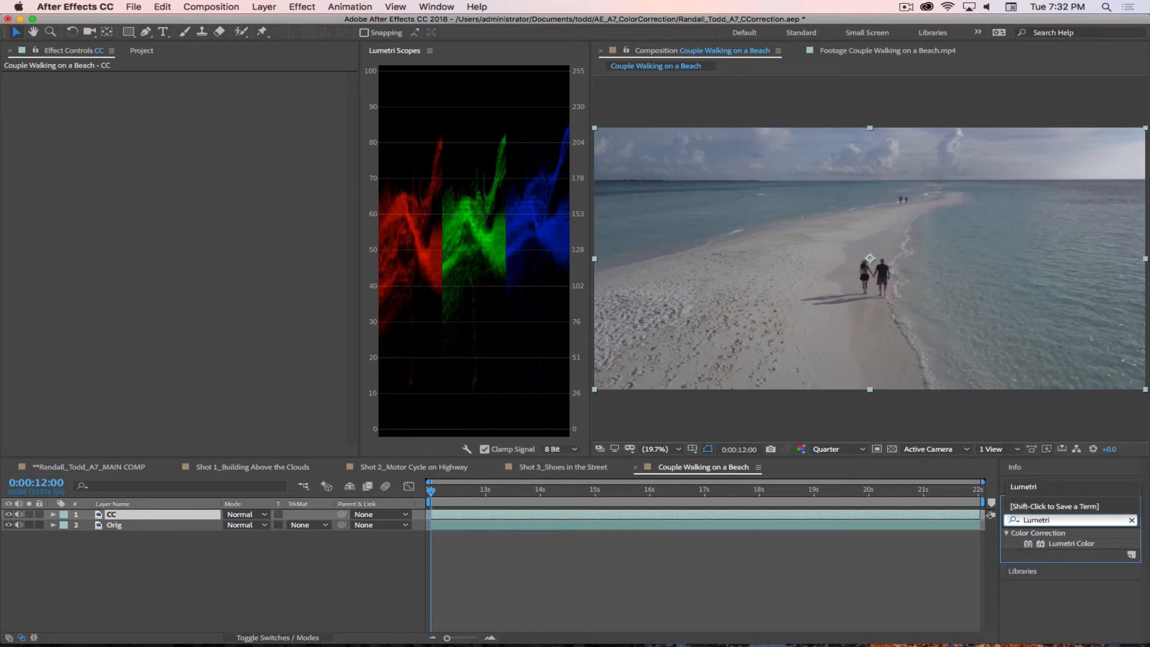
click(360, 606)
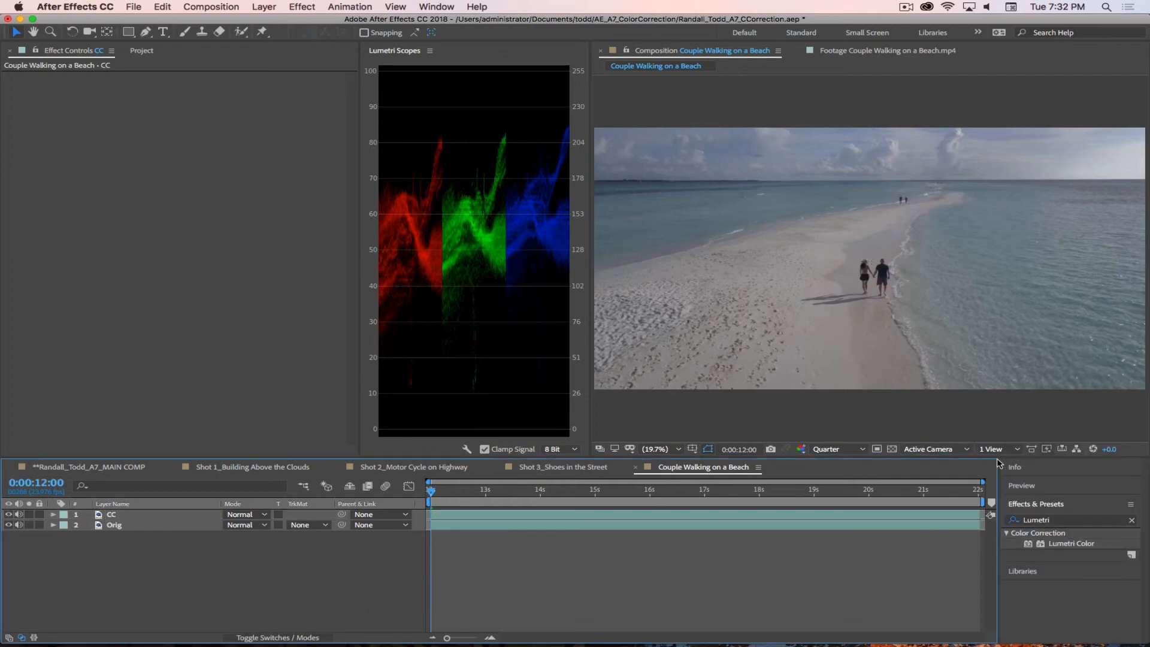
drag(1026, 545, 133, 516)
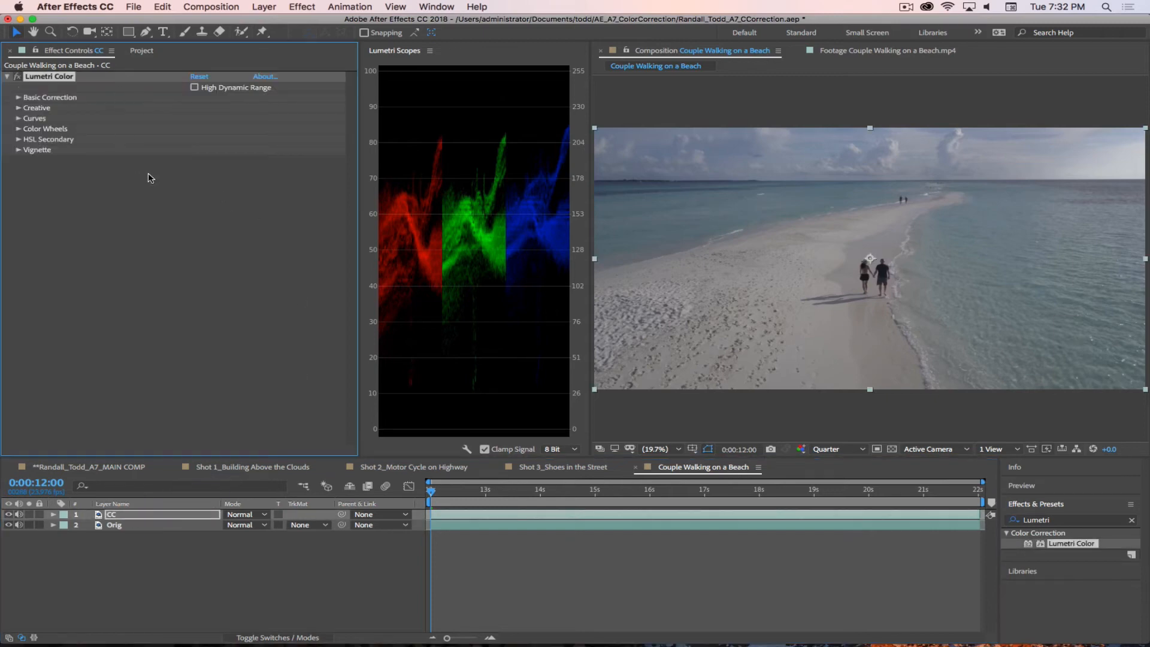
click(18, 97)
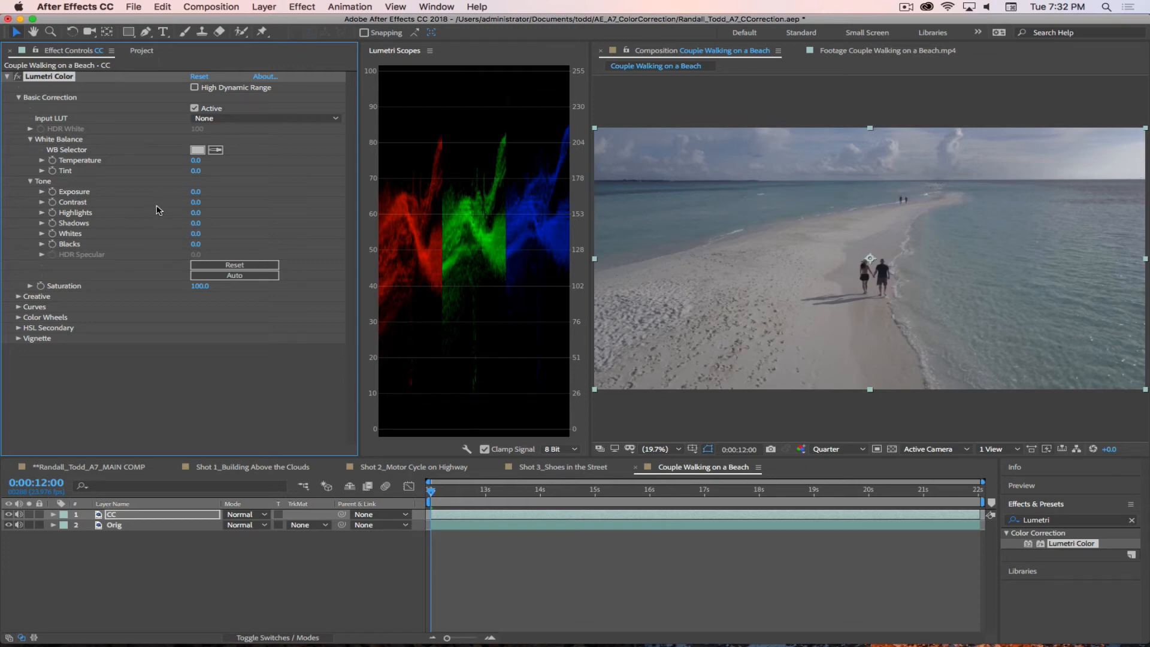
Step: Try to white-balance the CC layer by sampling the bright cloud just above the horizon
click(216, 150)
click(1140, 170)
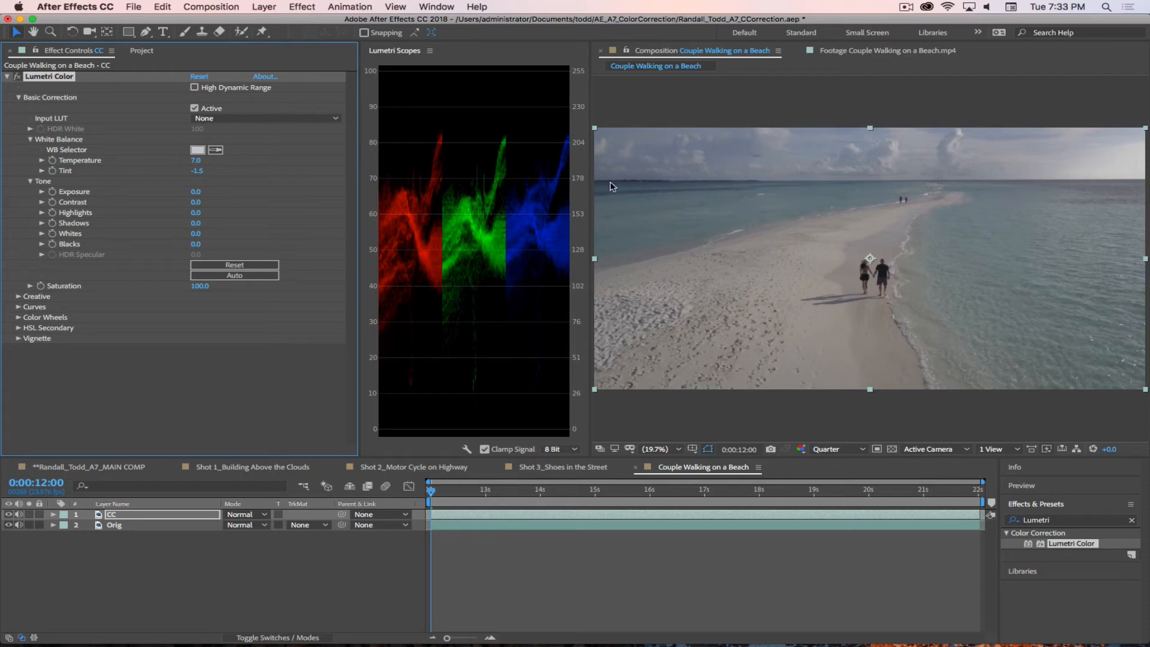
Step: Switch the Lumetri Scopes scale from 8 Bit to float
click(560, 449)
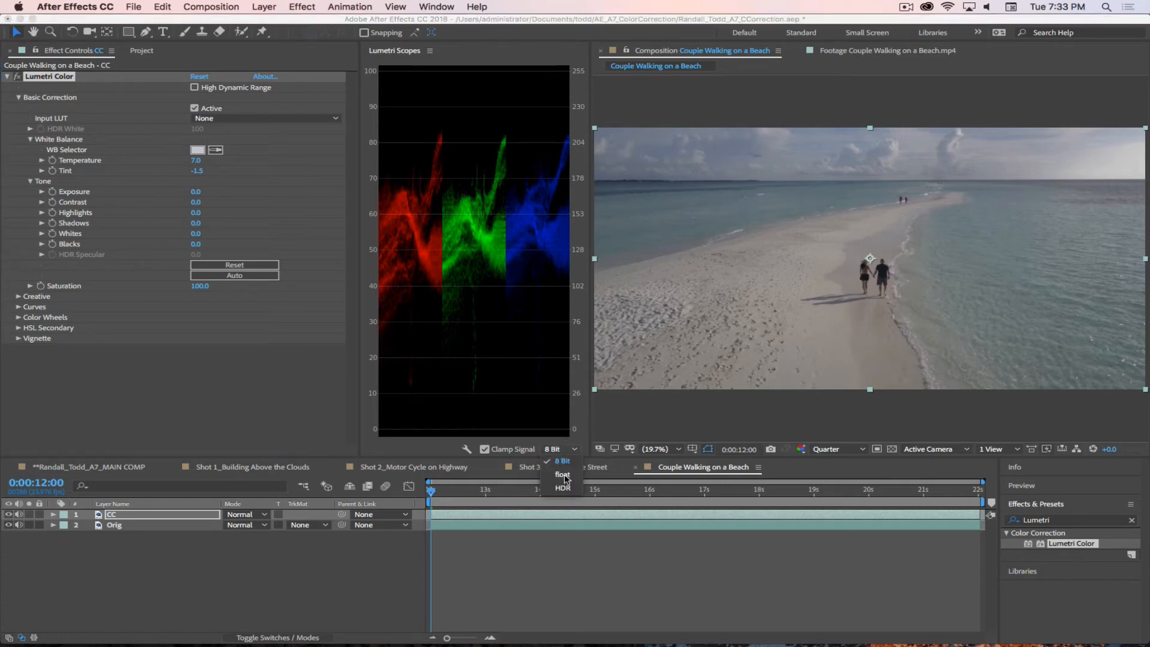
click(563, 475)
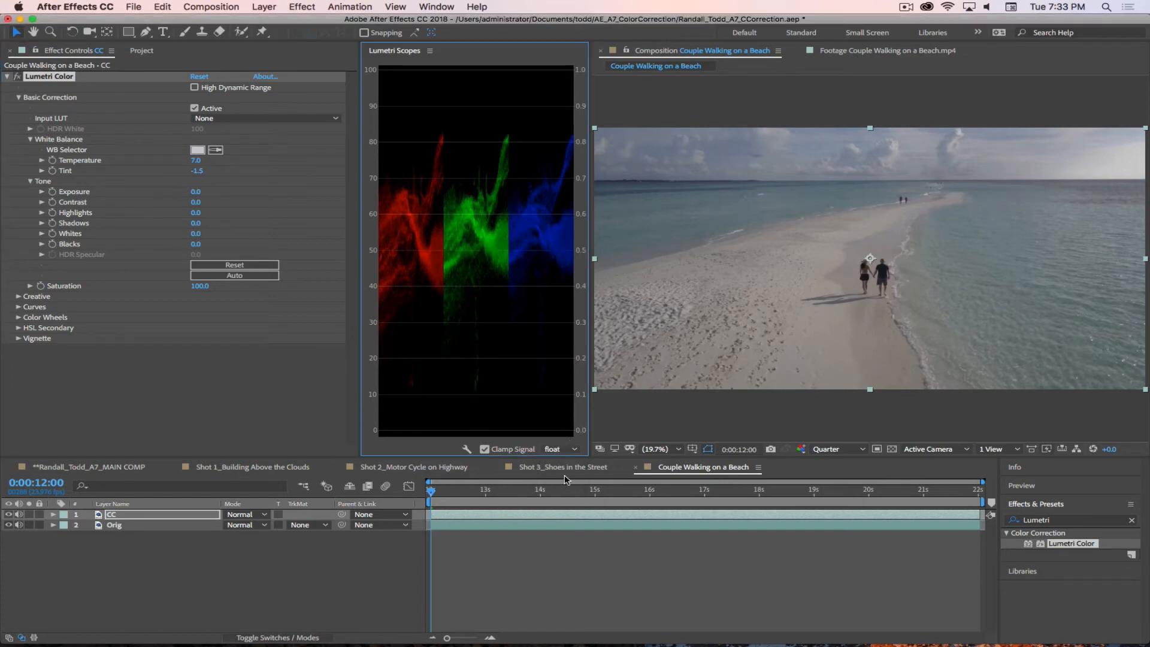
Step: At 0:00:21:11, reset Lumetri Color and white-balance the CC layer by sampling the bright area at the horizon
click(949, 491)
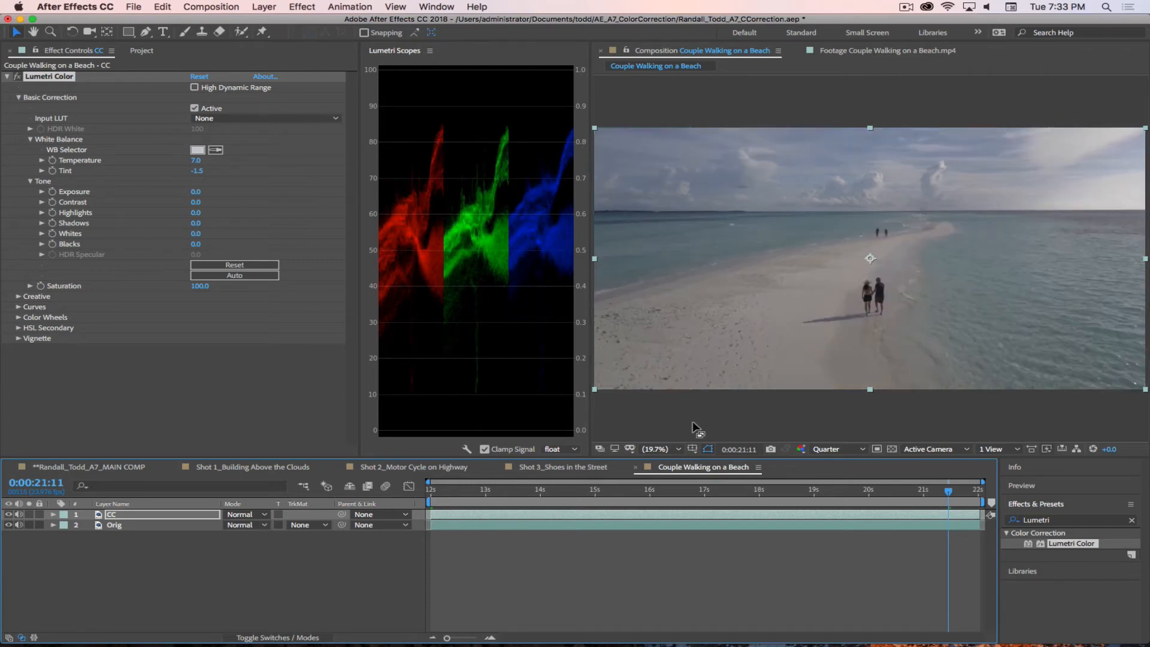
click(198, 76)
click(216, 150)
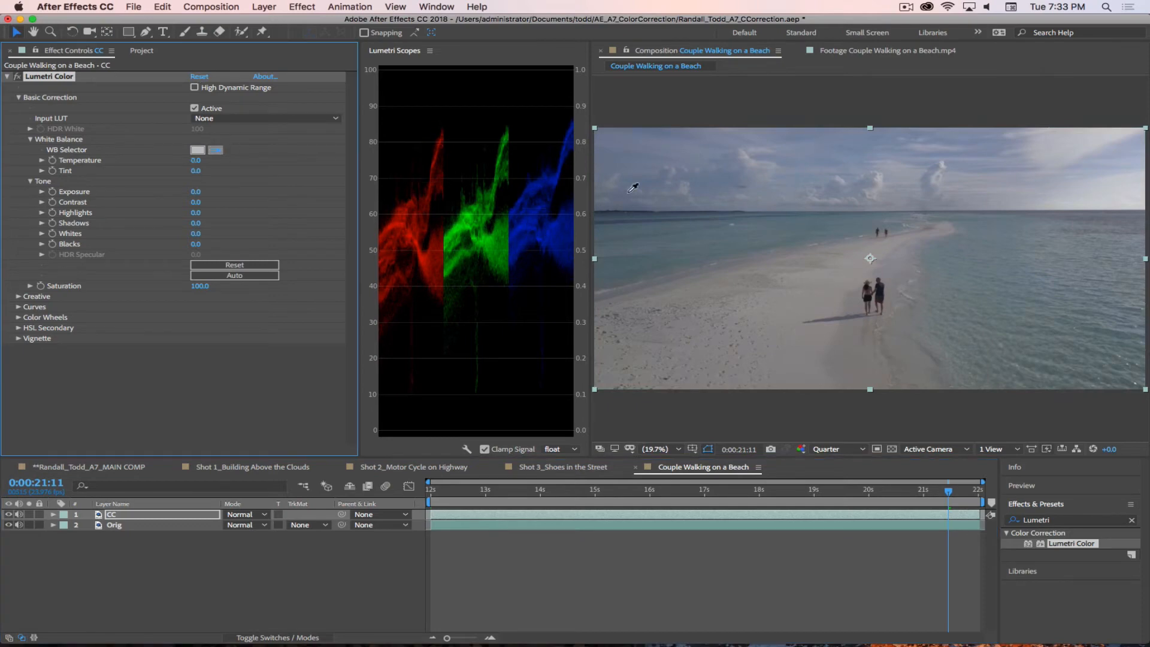
click(1126, 208)
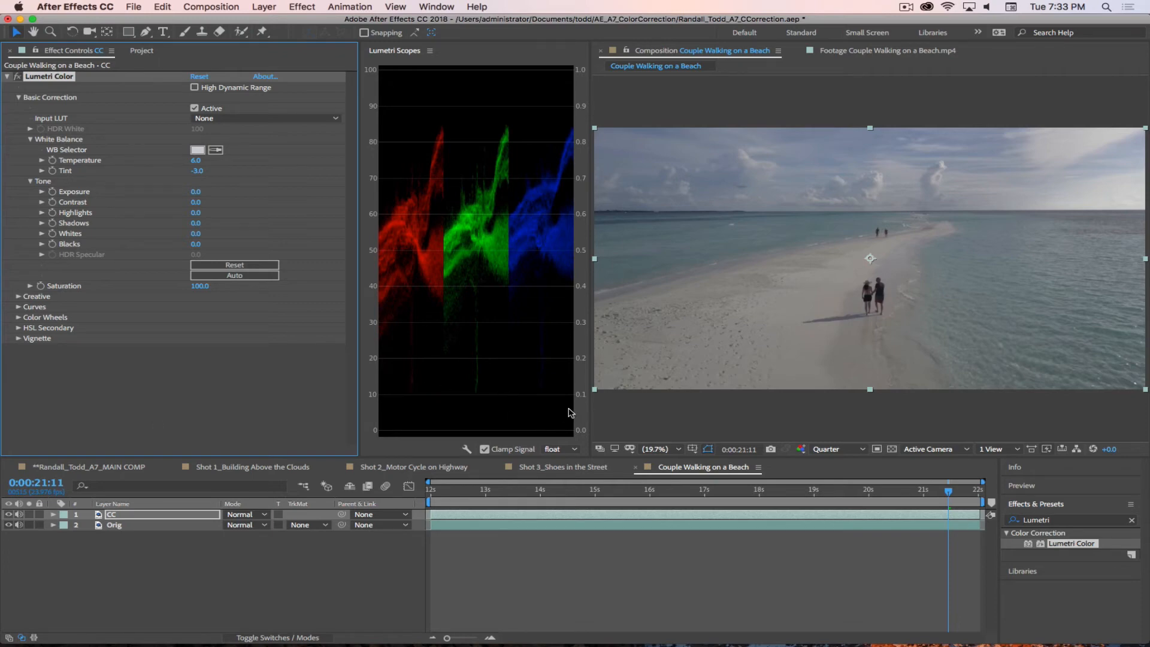
Step: Widen the Lumetri Scopes for a closer reading and set the beach composition's preview resolution to Full
scroll(871, 299, down, 1)
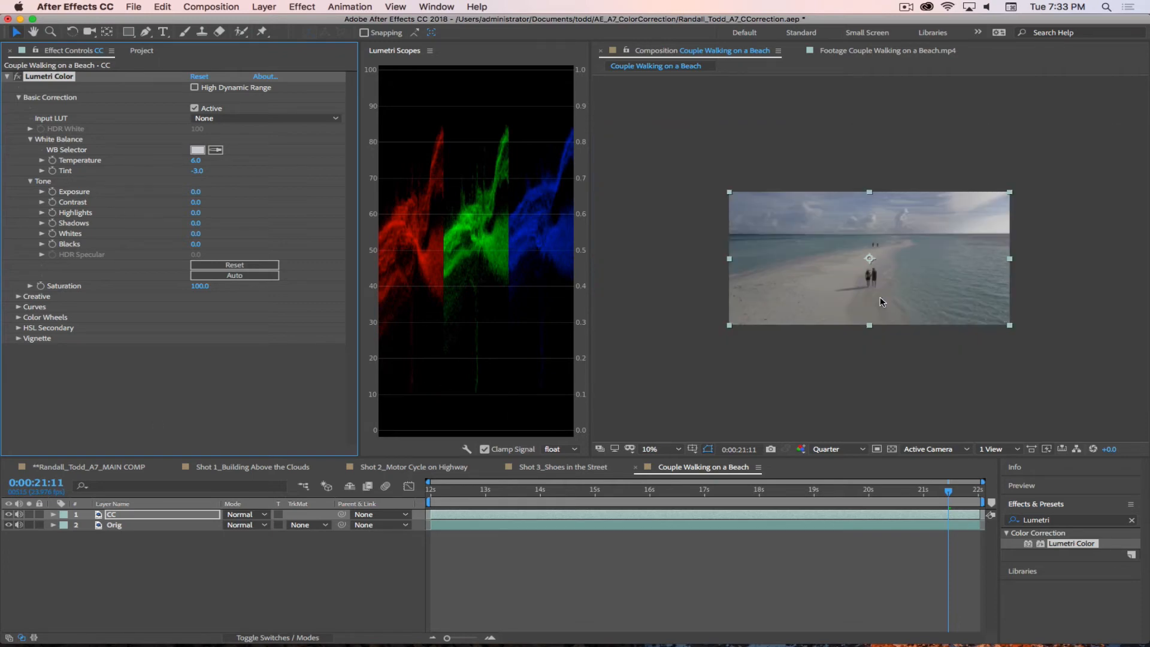
scroll(881, 311, up, 6)
scroll(897, 362, down, 2)
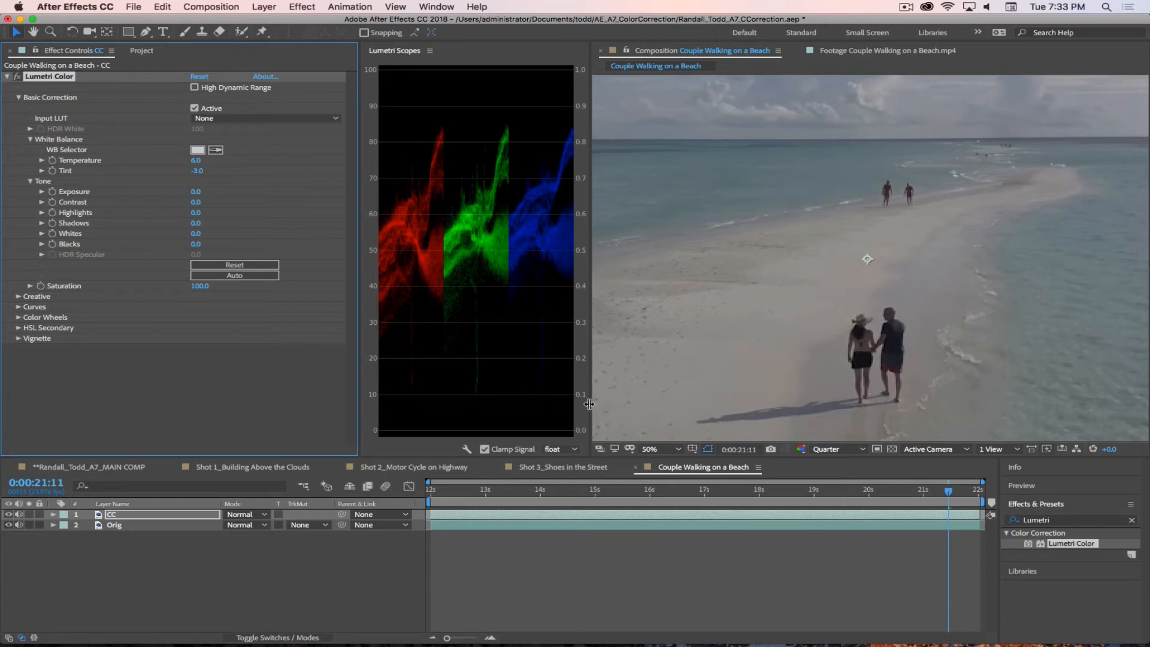
drag(589, 408, 888, 398)
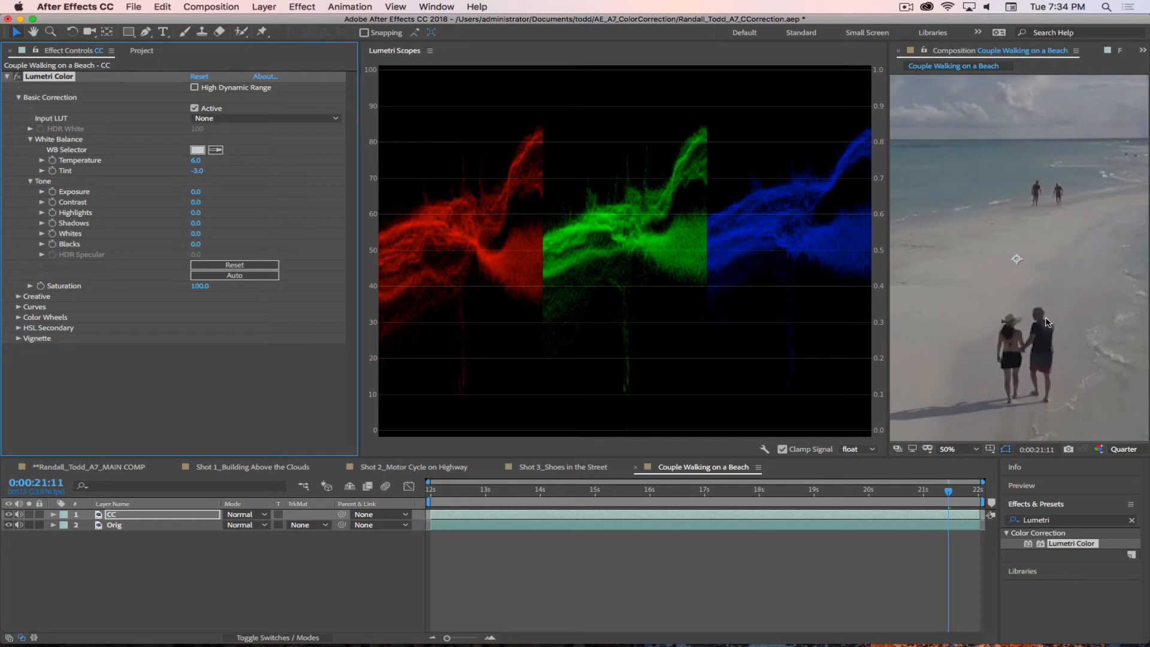
click(1124, 450)
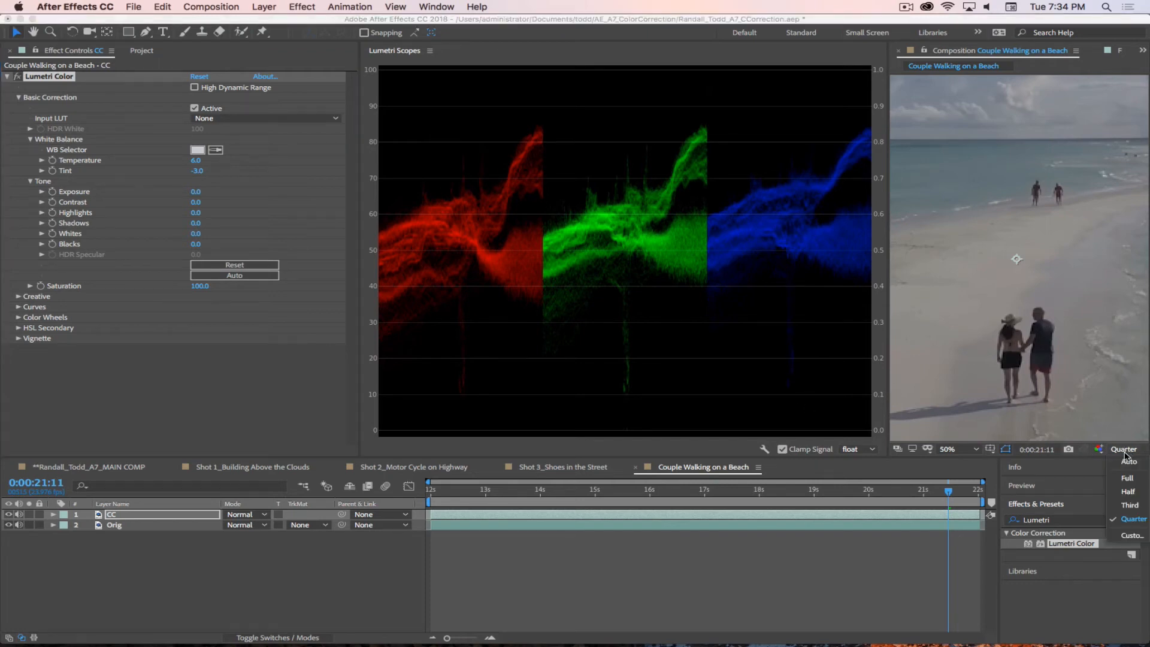
click(1124, 478)
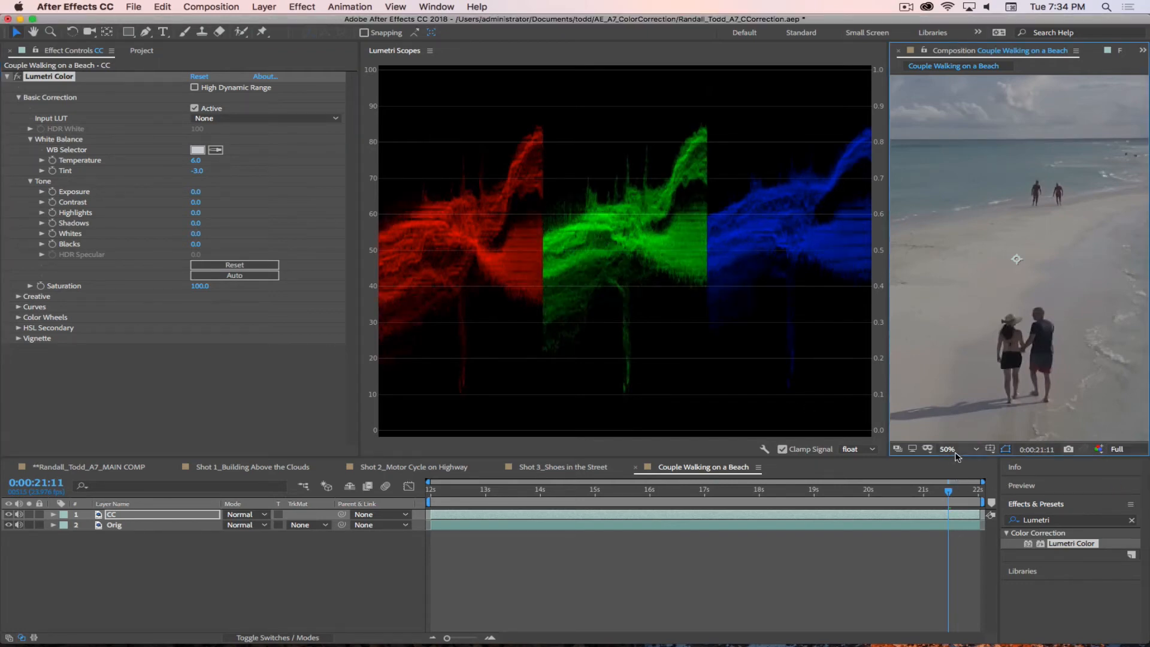
click(961, 449)
click(915, 428)
Step: Shift the black point of the blue RGB curve slightly inward to reduce blue in the CC layer's shadows
click(19, 306)
click(229, 137)
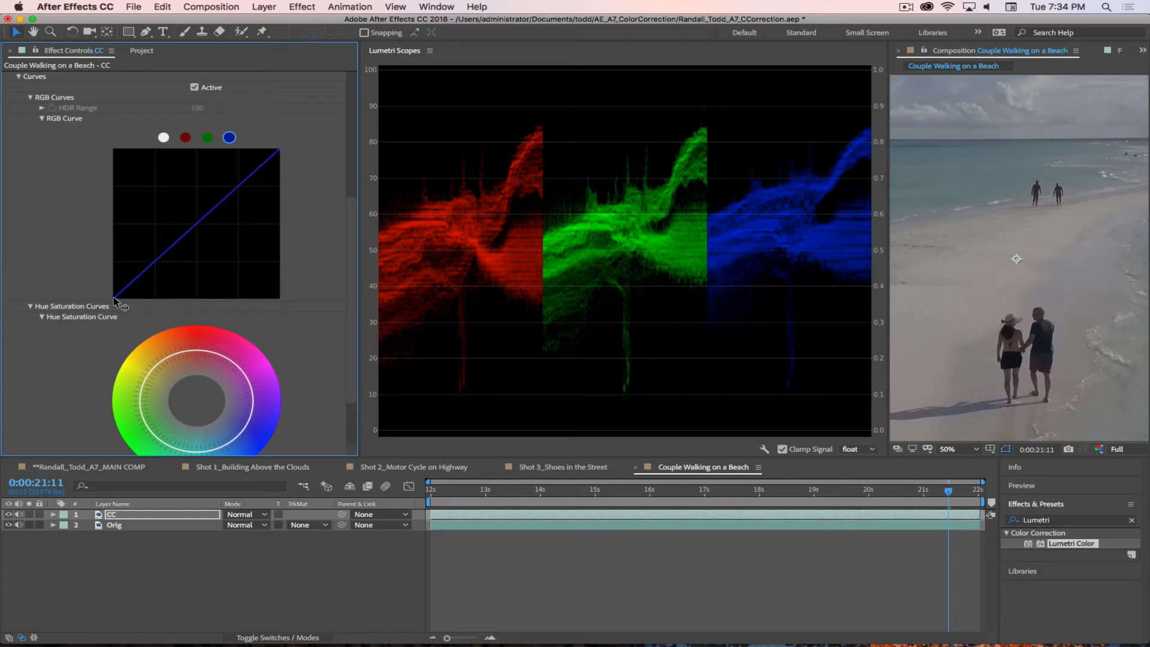
drag(114, 298, 118, 297)
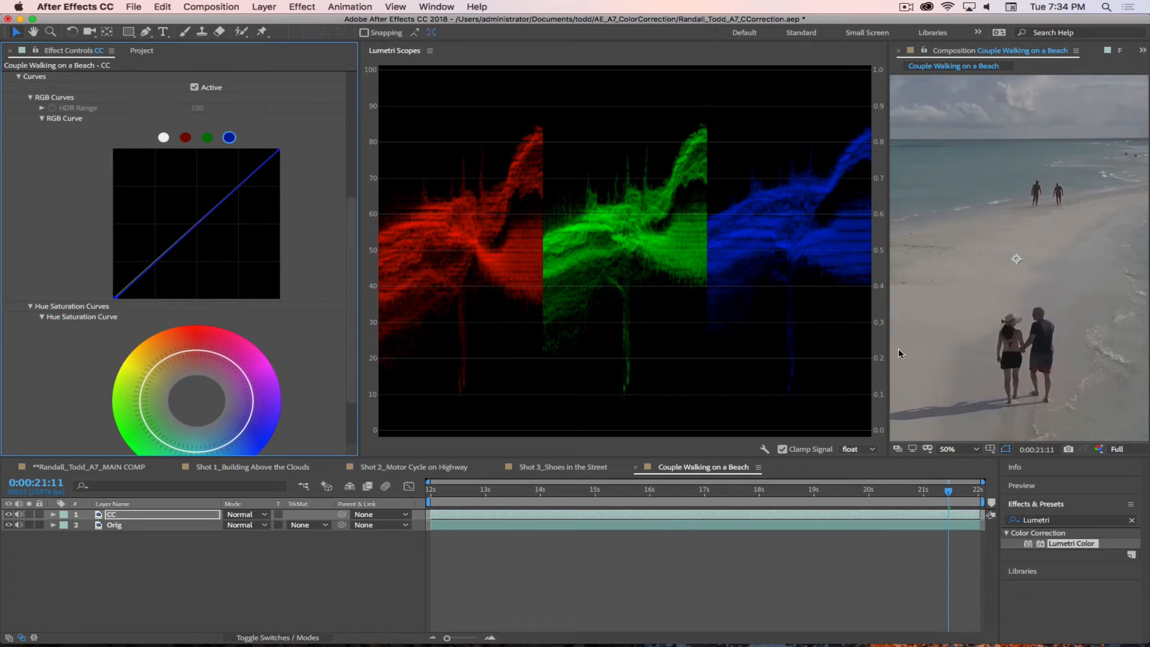
Step: Narrow the Lumetri Scopes to enlarge the composition view and set its magnification to Fit
scroll(133, 132, up, 5)
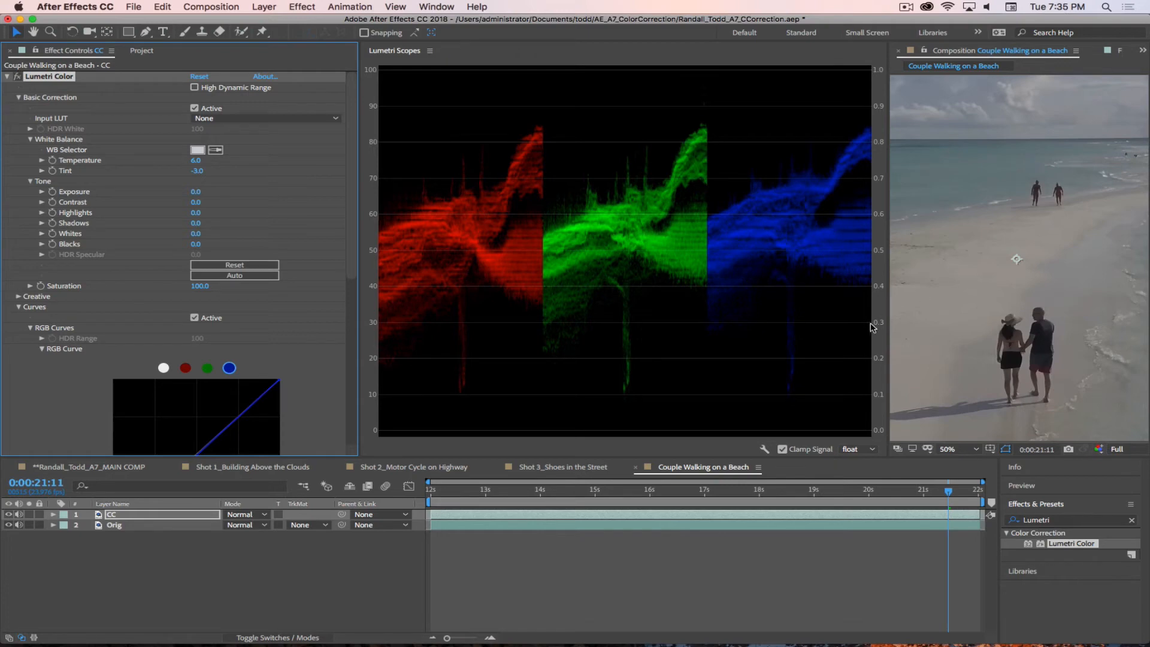
drag(889, 292, 564, 276)
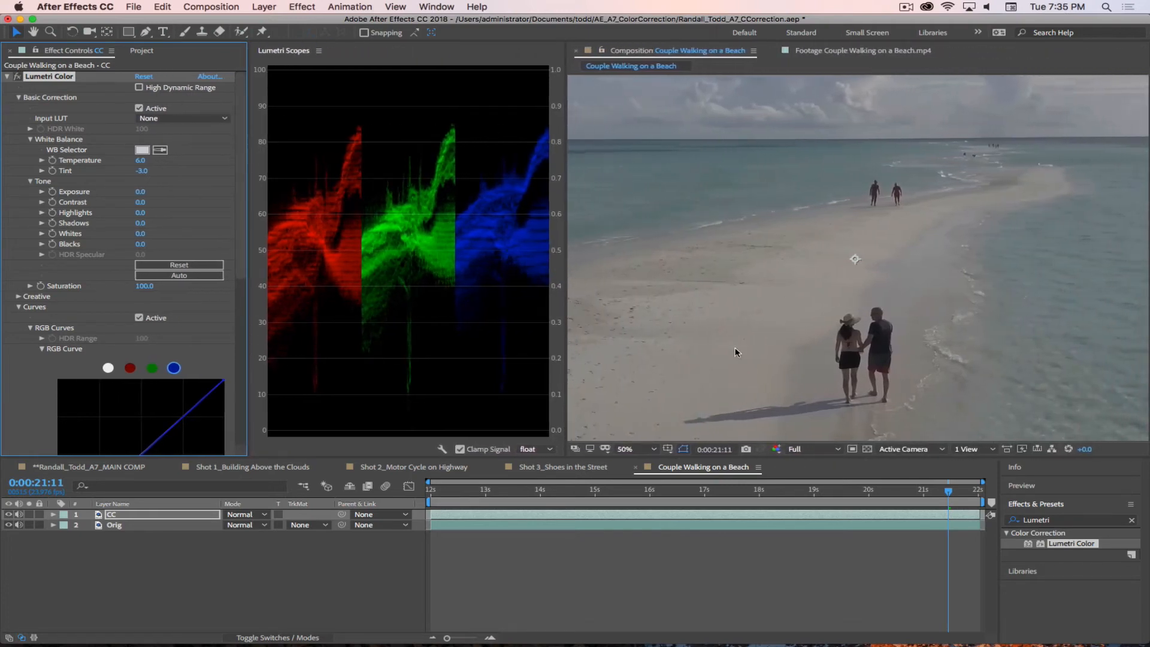
click(627, 449)
click(635, 244)
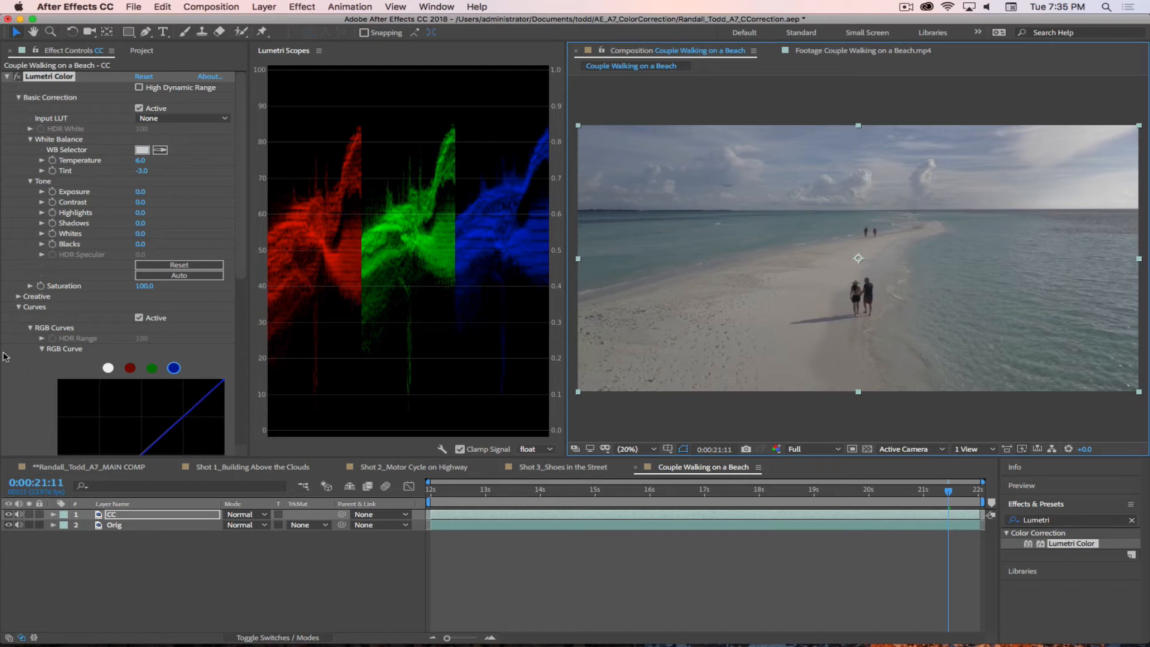
Step: Raise the CC layer's Lumetri Contrast to 123 and its Highlights to 45
click(18, 307)
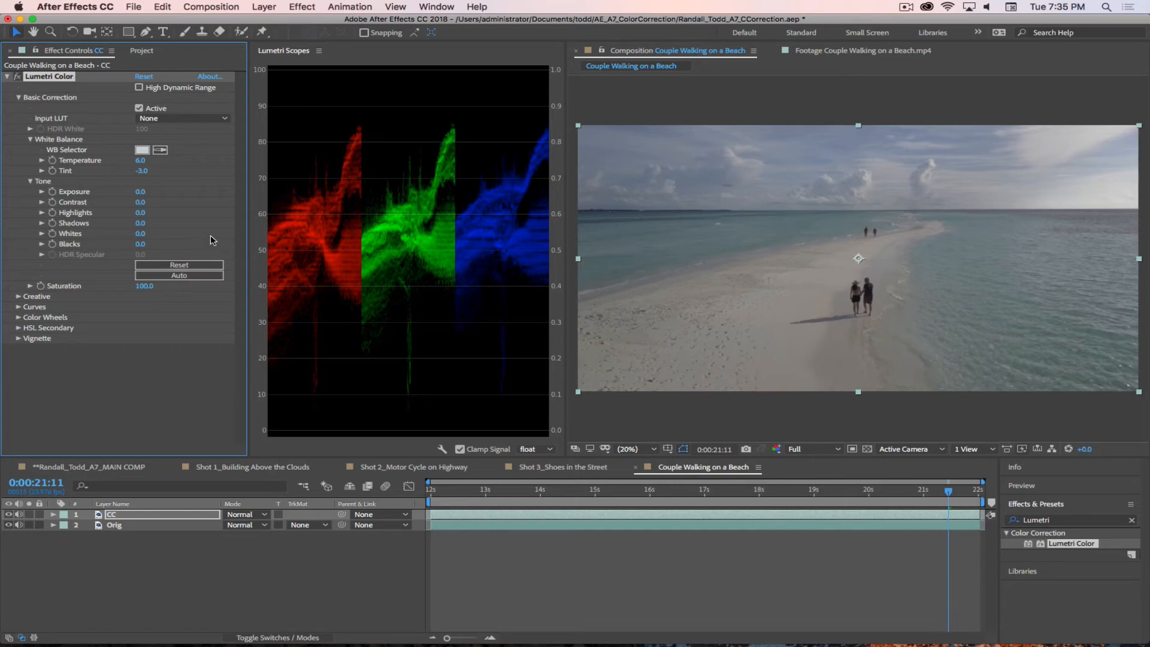
drag(140, 202, 243, 209)
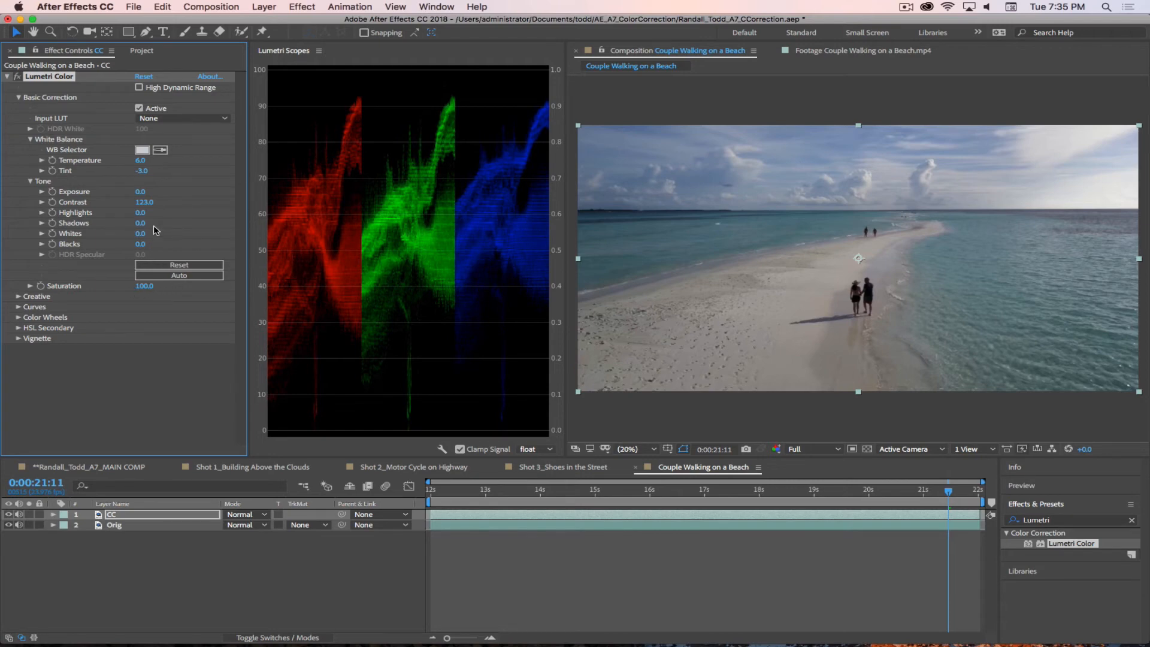
drag(142, 212, 172, 215)
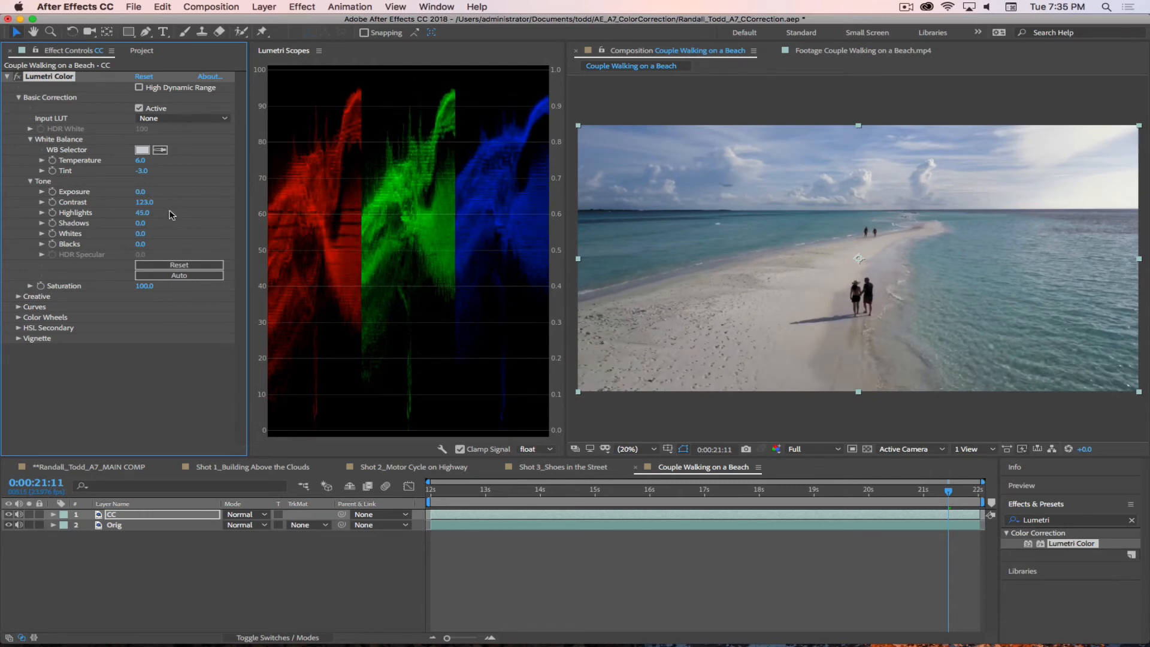
Step: Compare the beach shot with and without Lumetri Color several times, leaving the effect enabled
click(18, 77)
click(18, 76)
click(18, 77)
click(18, 76)
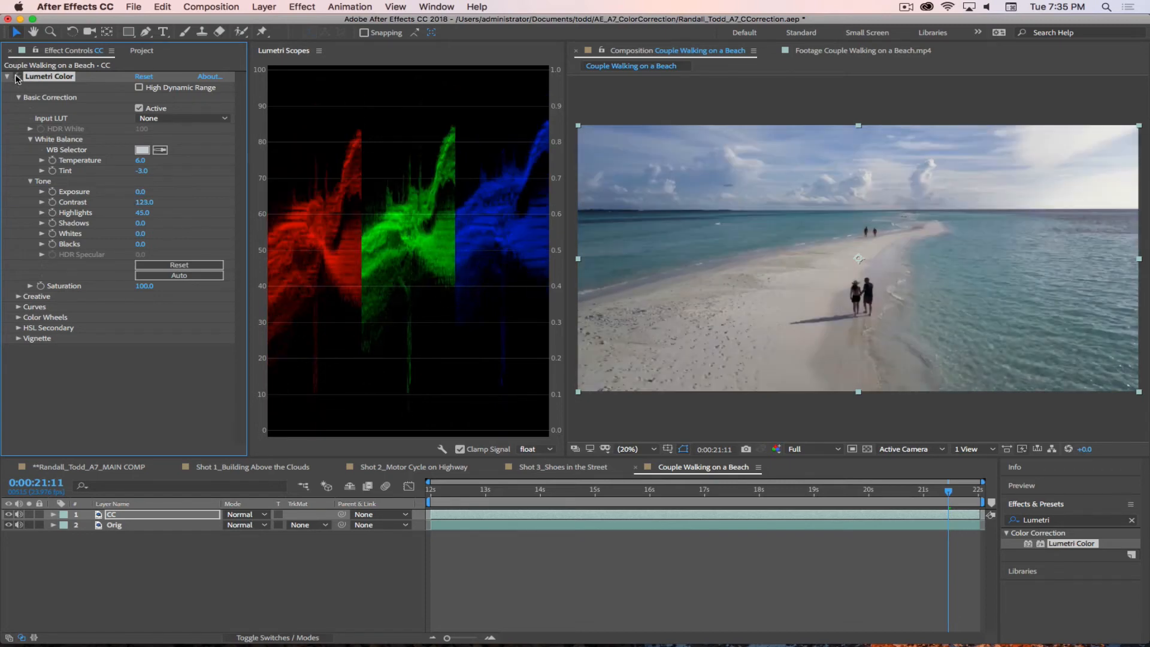
click(17, 77)
click(18, 77)
click(18, 76)
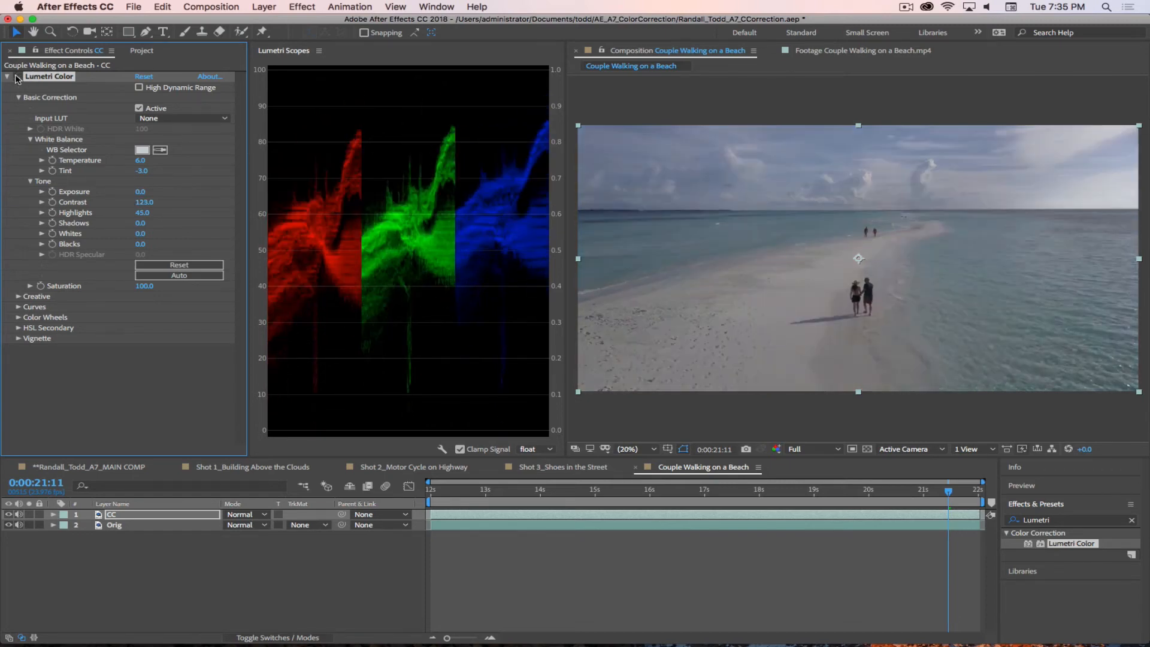
click(17, 77)
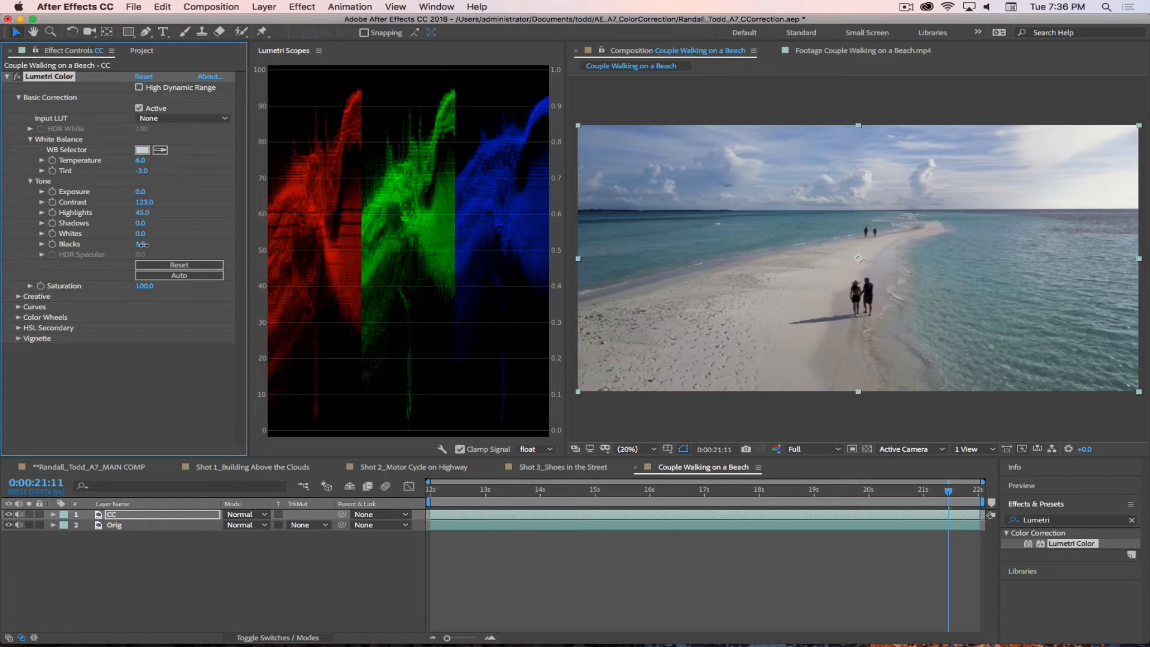
Step: Set the CC layer's Lumetri Blacks to 12 and fine-tune the white point of its blue RGB curve
drag(143, 245, 147, 245)
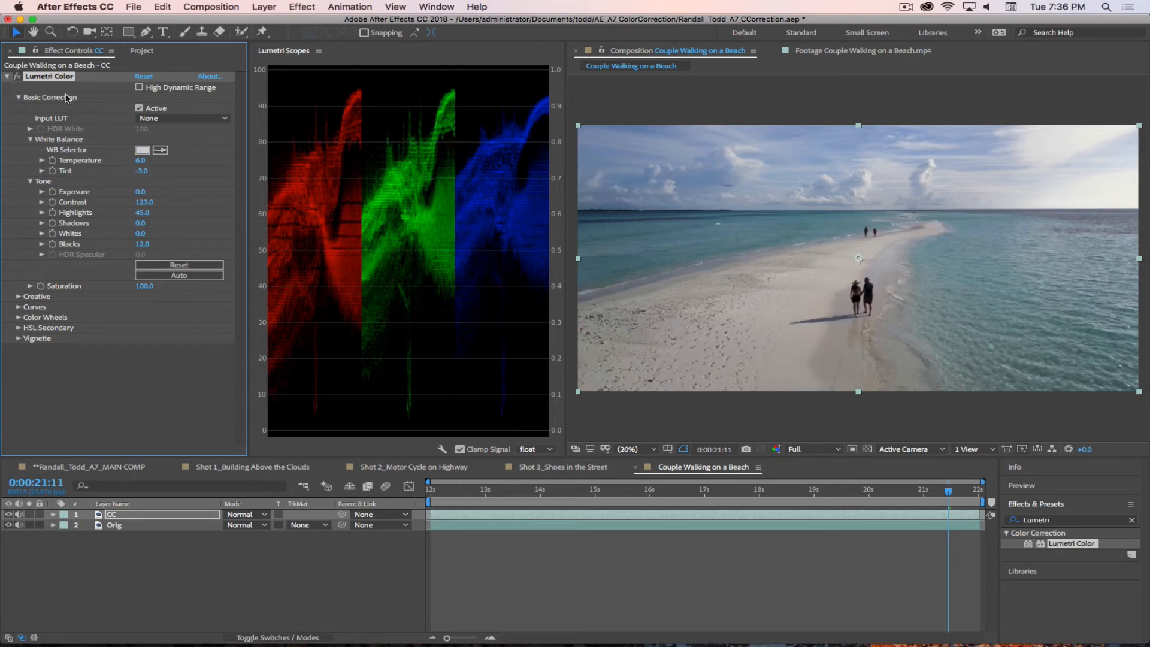
click(18, 307)
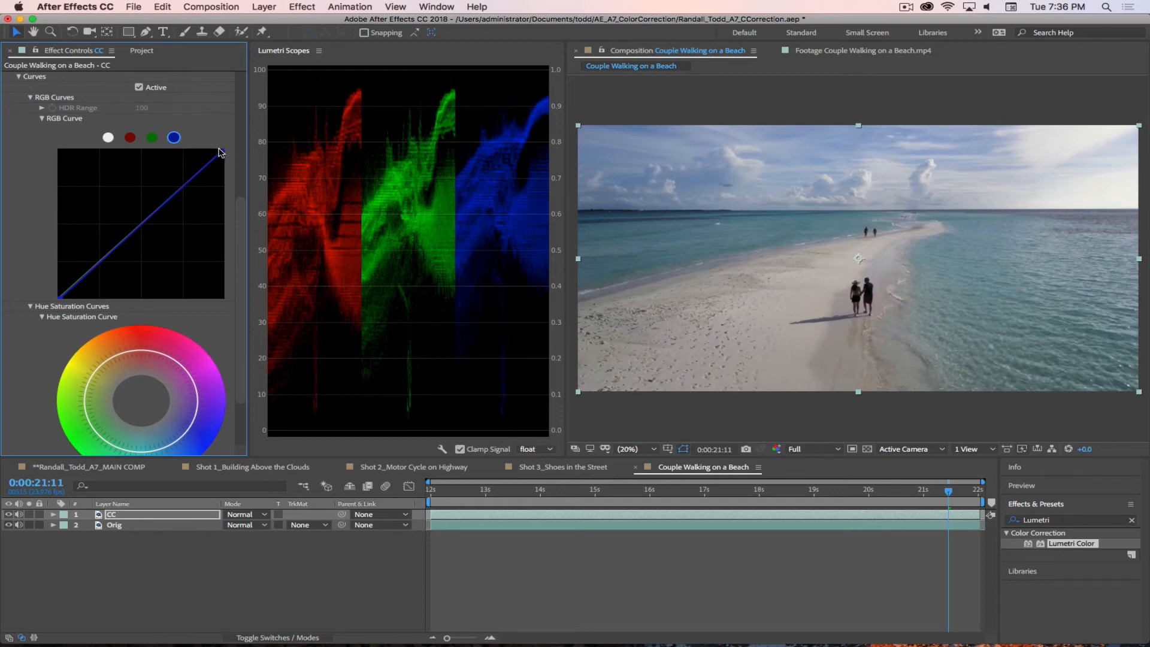
drag(224, 149, 221, 151)
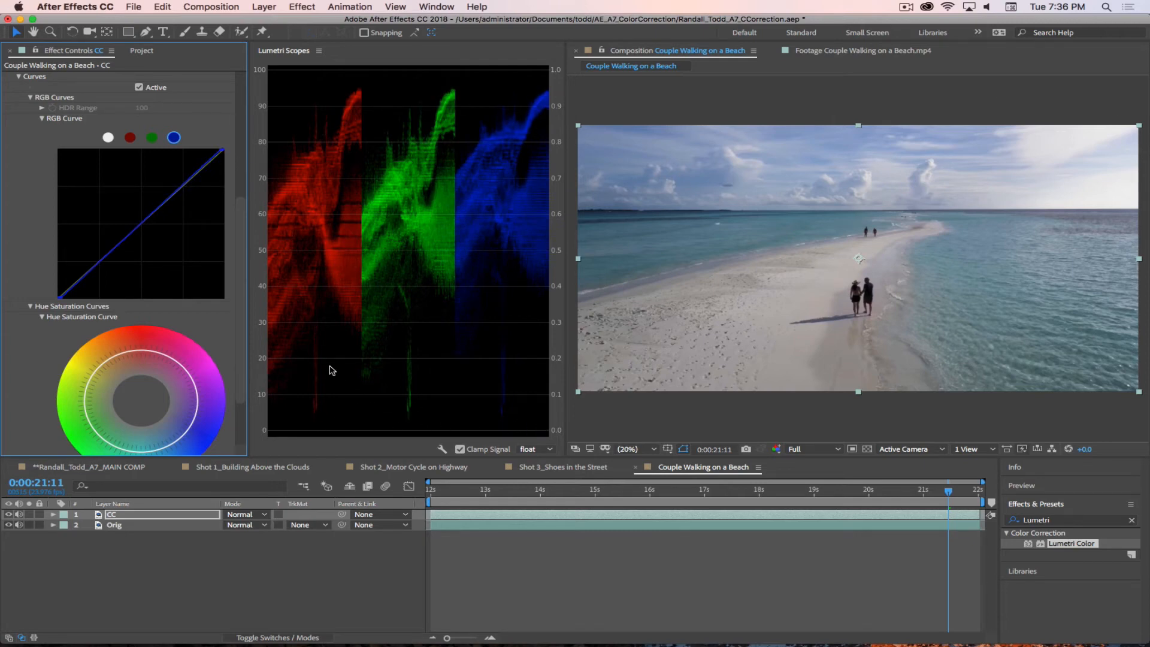
Step: Compare the beach shot with and without Lumetri Color several times, leave the effect enabled and deselect the layer
click(20, 78)
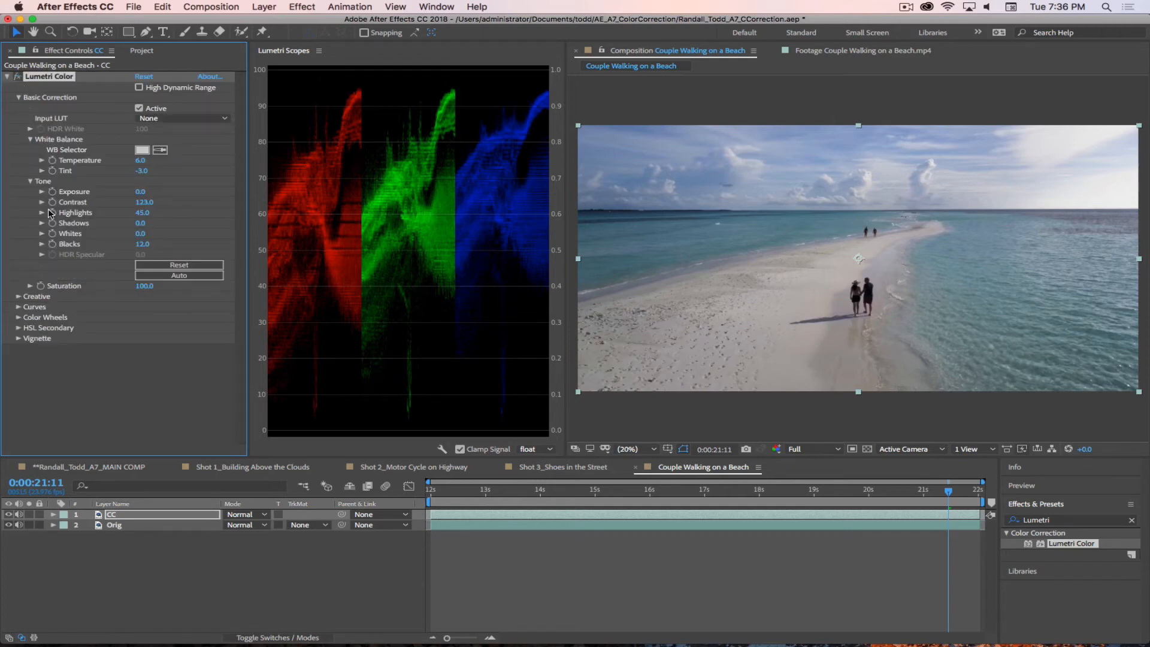
click(16, 77)
click(17, 79)
click(17, 78)
click(17, 77)
click(17, 78)
click(16, 78)
click(157, 582)
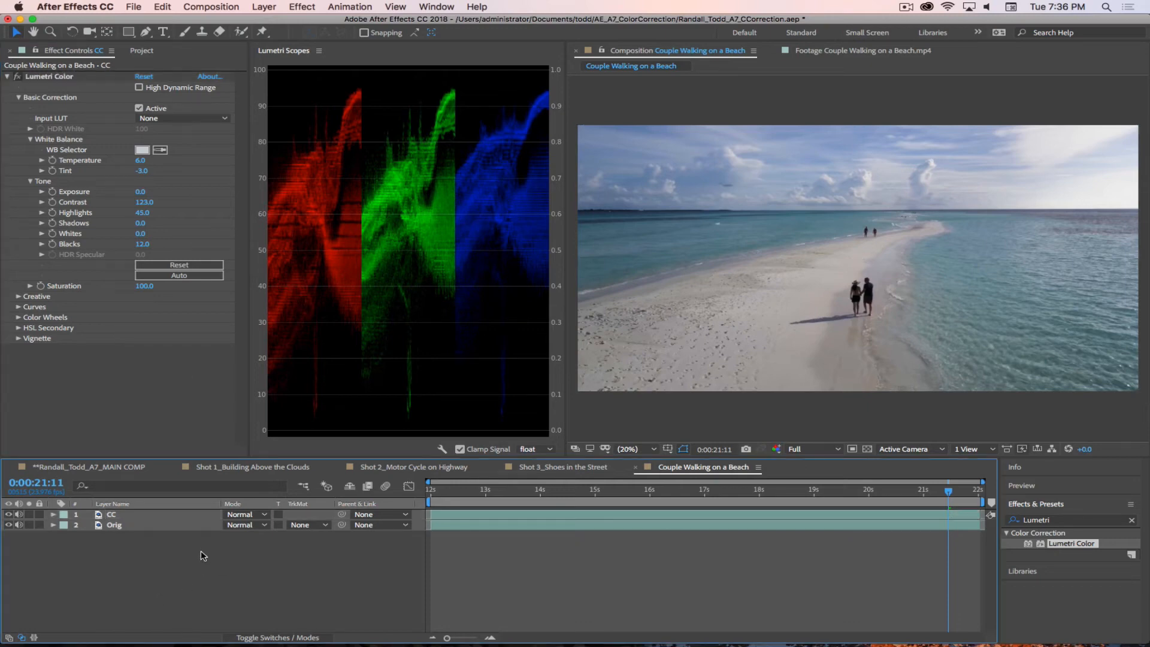
Step: Rename the Couple Walking on a Beach composition as Shot 4_Couple Walking on a Beach
click(136, 52)
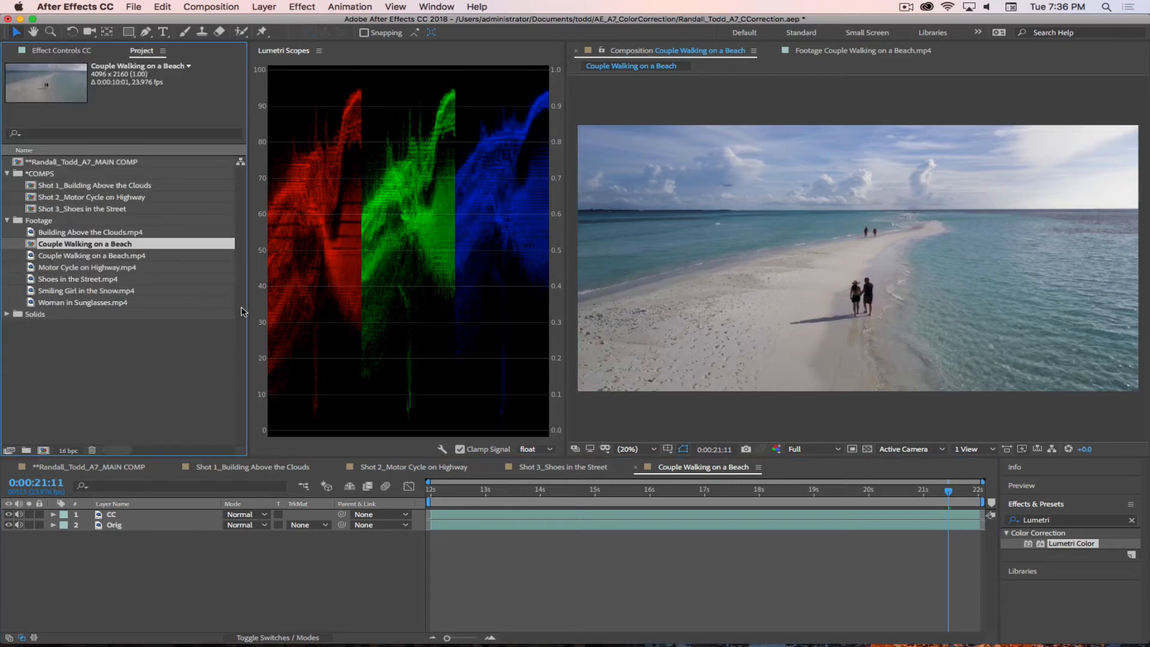
key(Return)
key(Left)
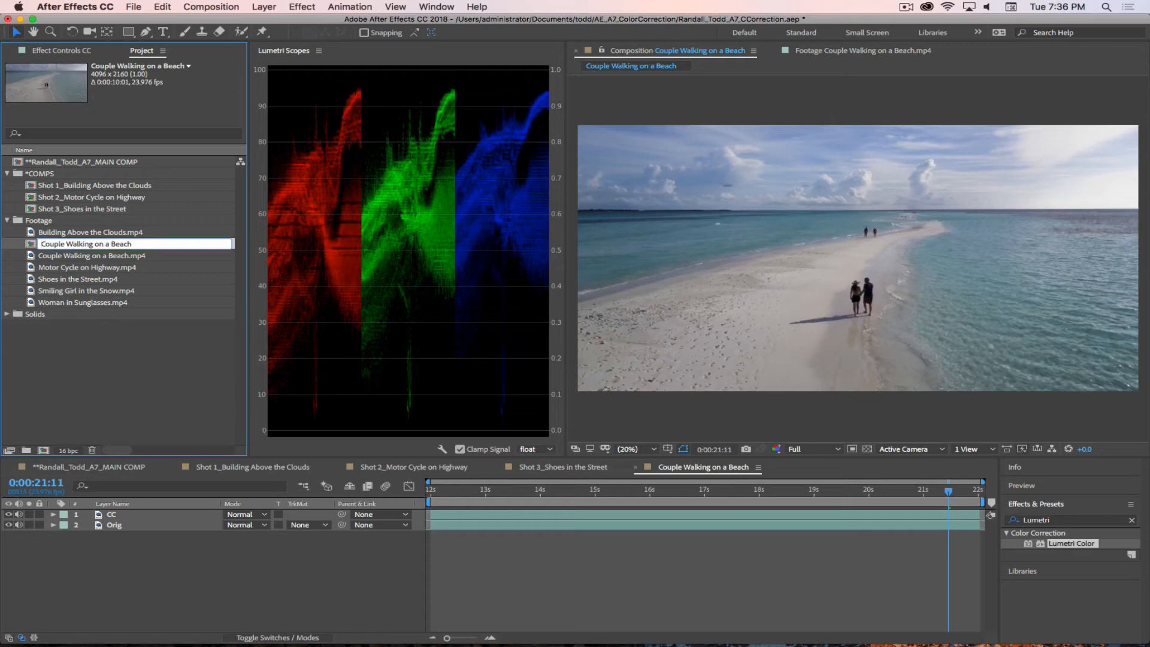
text(Shot 4_)
key(Return)
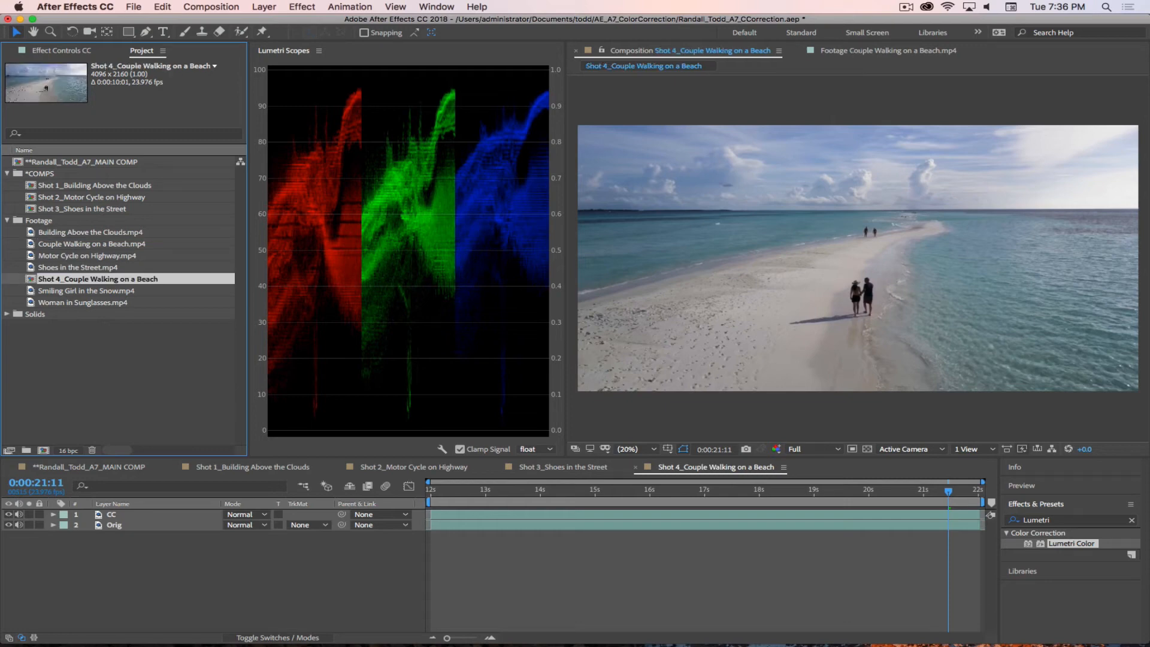
Step: Move the Shot 4 composition into the *COMPS folder and add it to the MAIN COMP right after Shot 3
click(118, 387)
drag(46, 279, 50, 175)
click(150, 345)
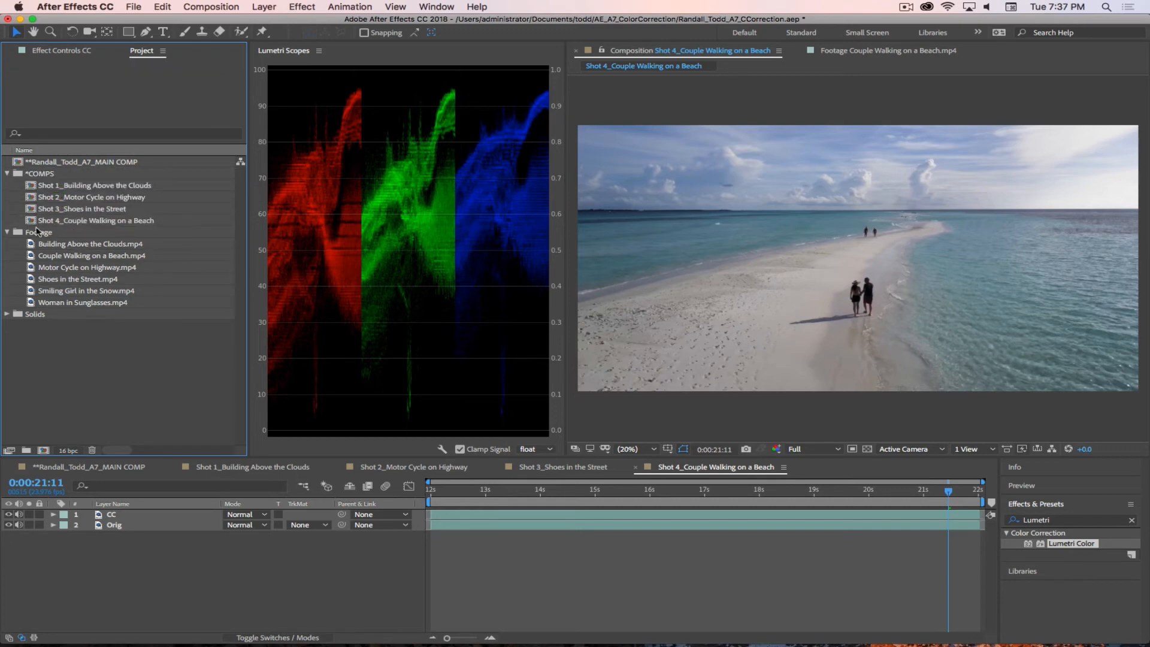
click(82, 465)
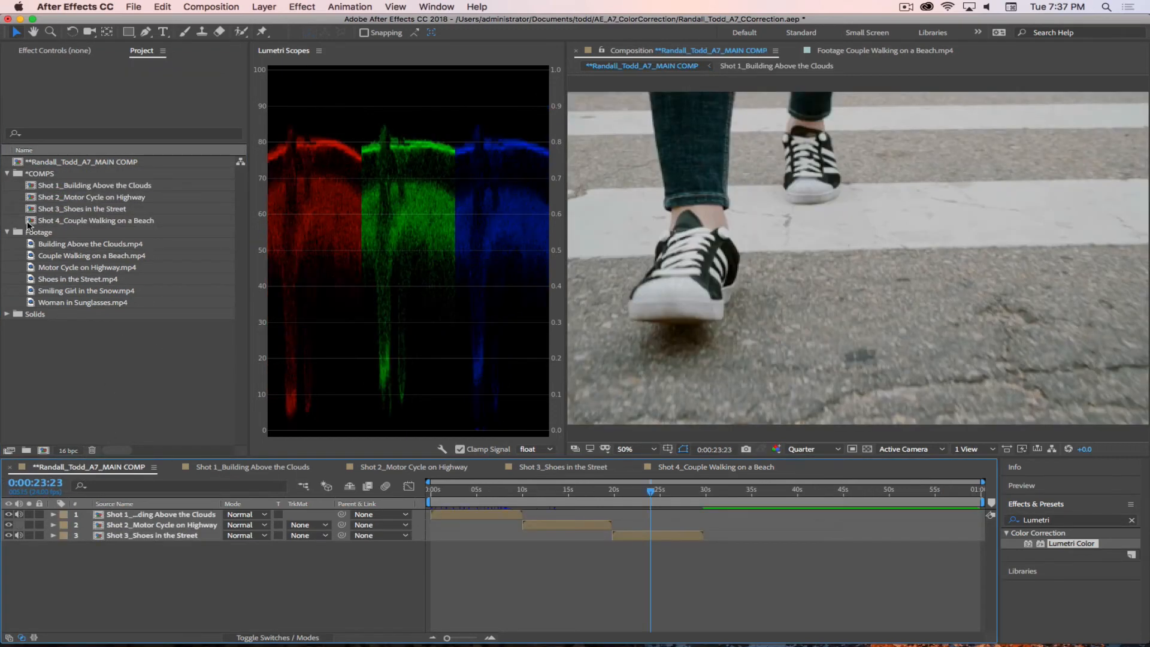
drag(29, 225, 709, 568)
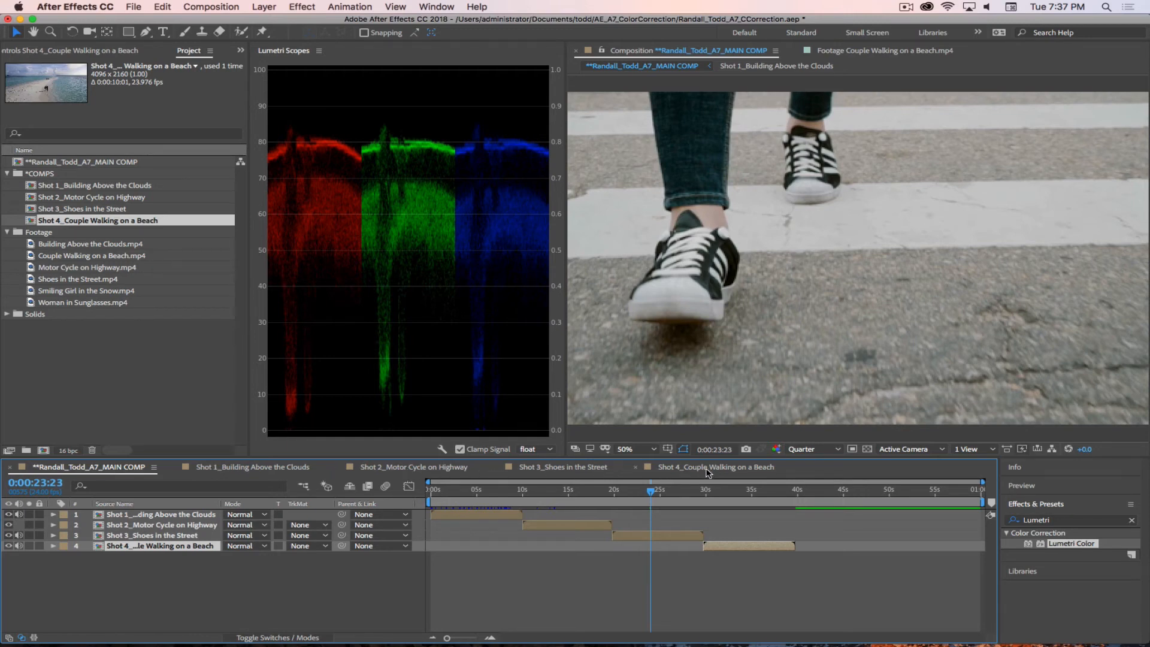
Step: Create a composition from Smiling Girl in the Snow.mp4 and rename its layer Orig
click(49, 290)
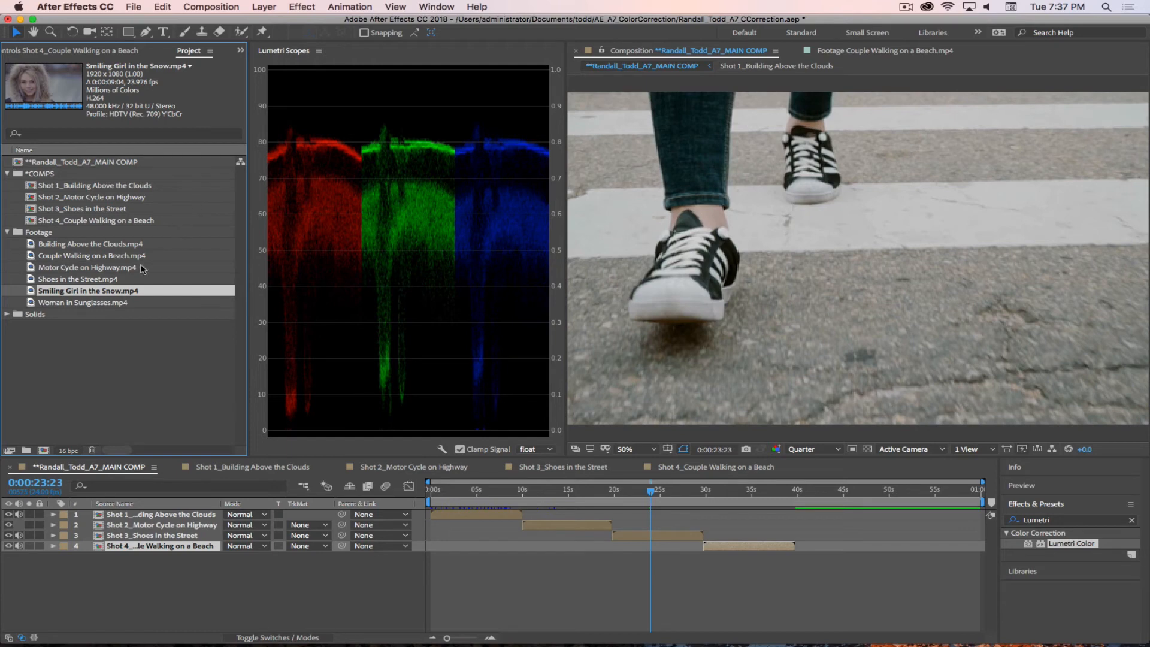
drag(30, 292, 44, 452)
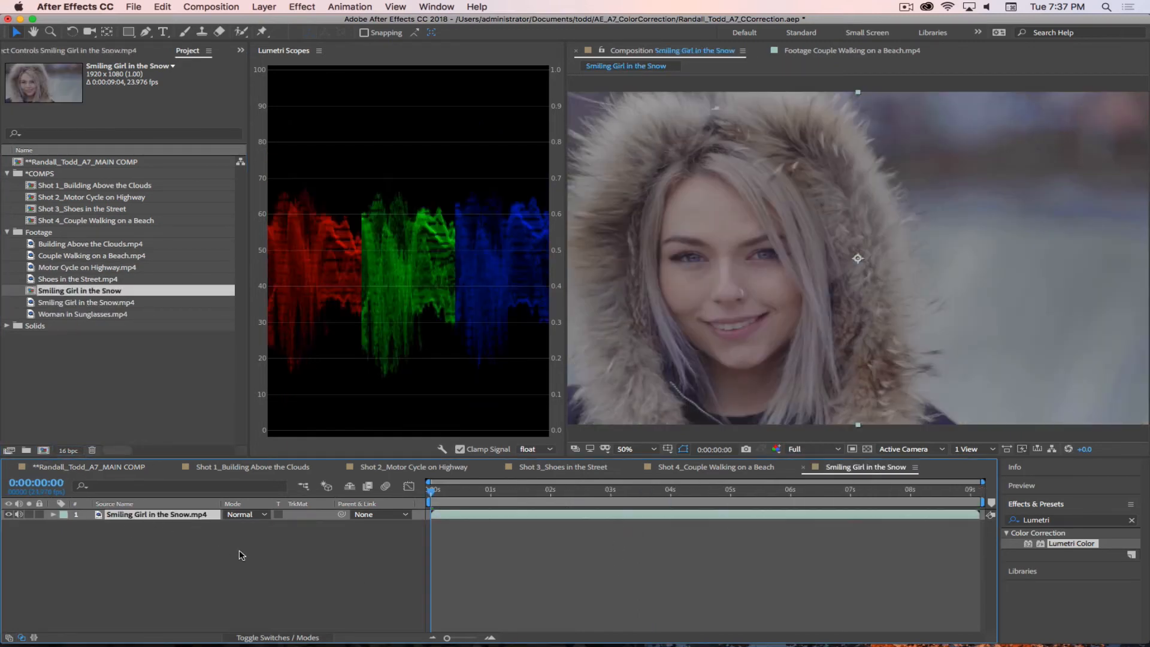
key(Return)
text(Or)
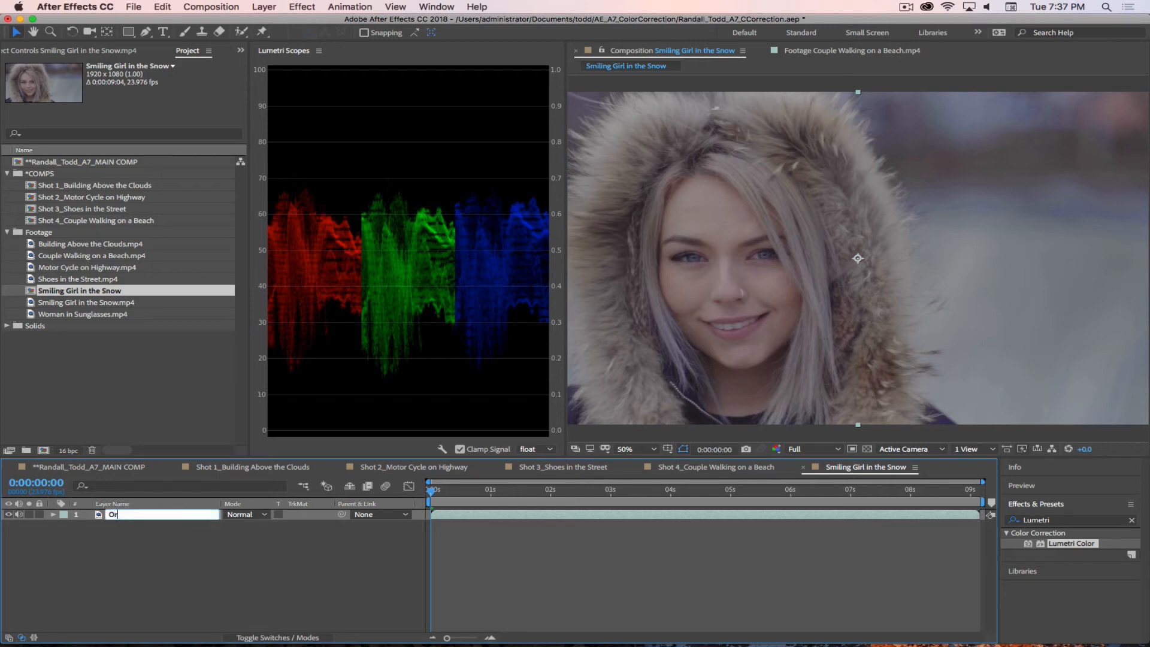
text(ig)
key(Return)
Step: Duplicate the Orig layer and rename the copy CC
key(ctrl+d)
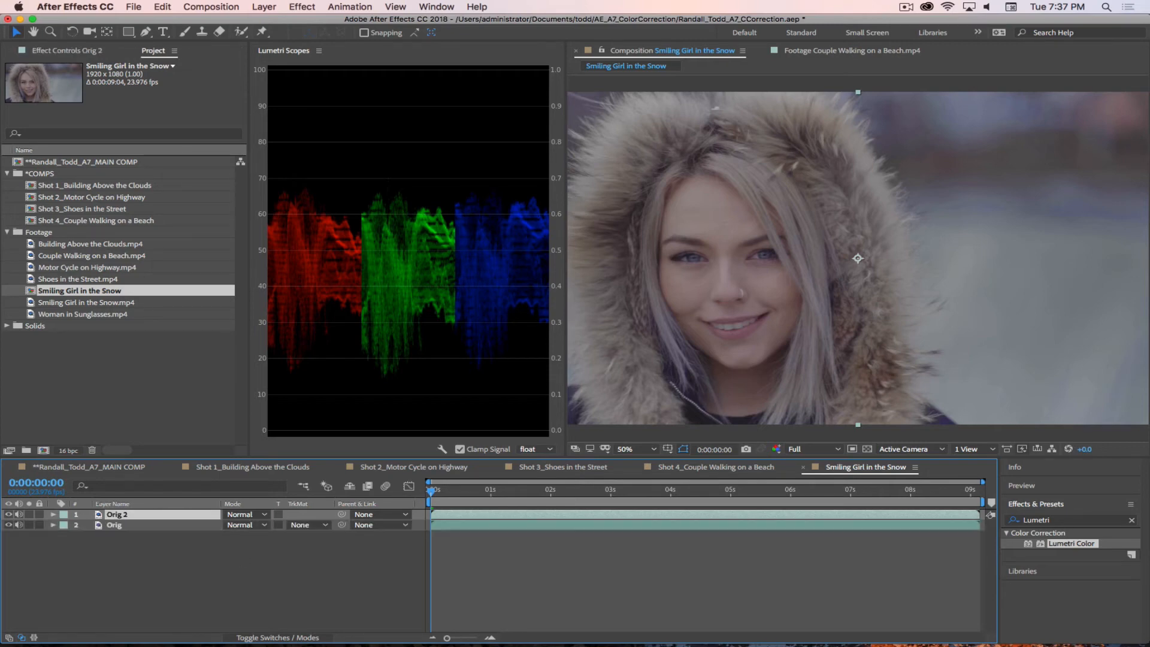
key(Return)
text(CC)
key(Return)
Step: Preview the girl clip for a good ending and trim the CC and Orig layers to end at 0:00:07:21
drag(436, 495, 787, 510)
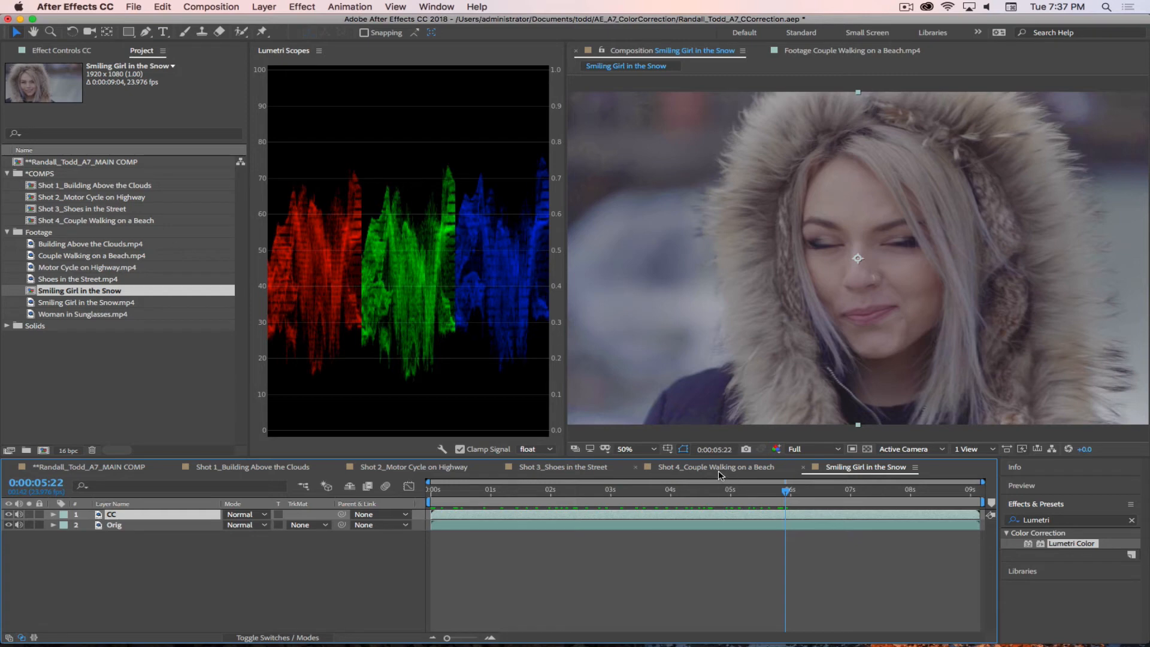
drag(790, 491, 876, 497)
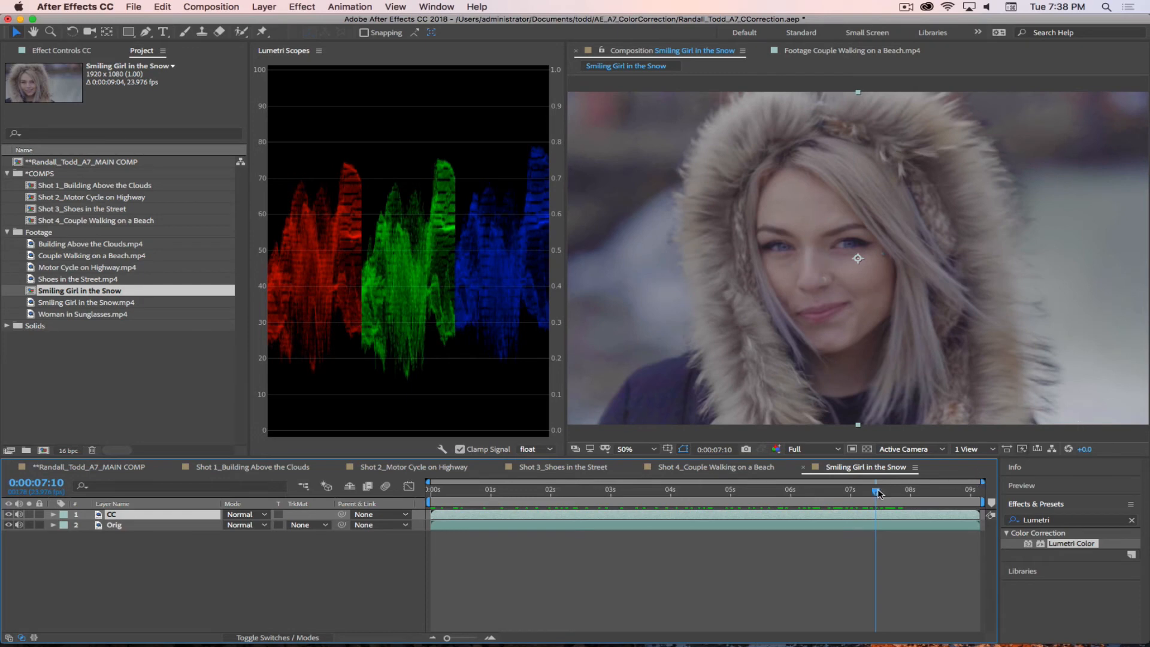
drag(876, 495, 905, 501)
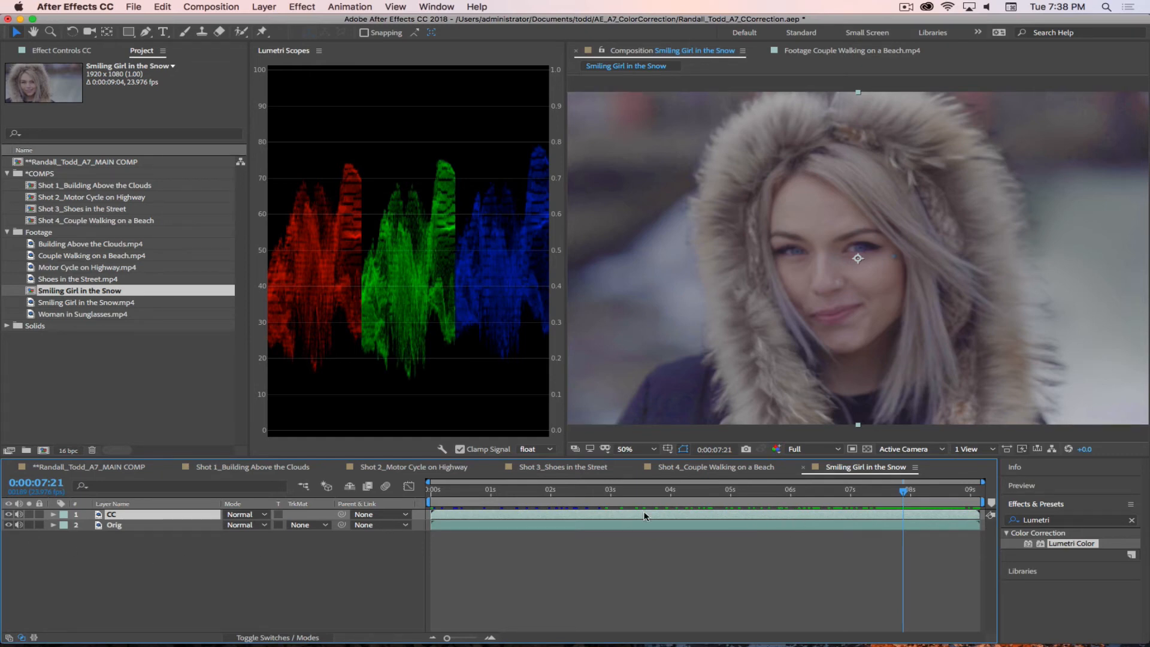
click(114, 526)
key(super+a)
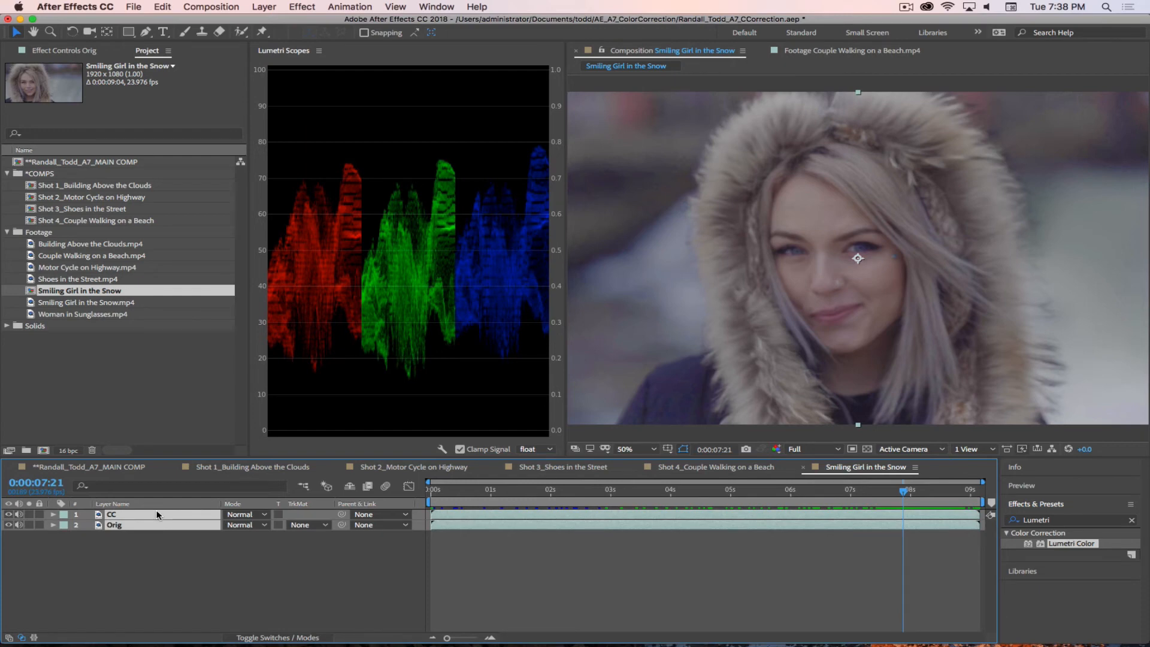
key(alt+])
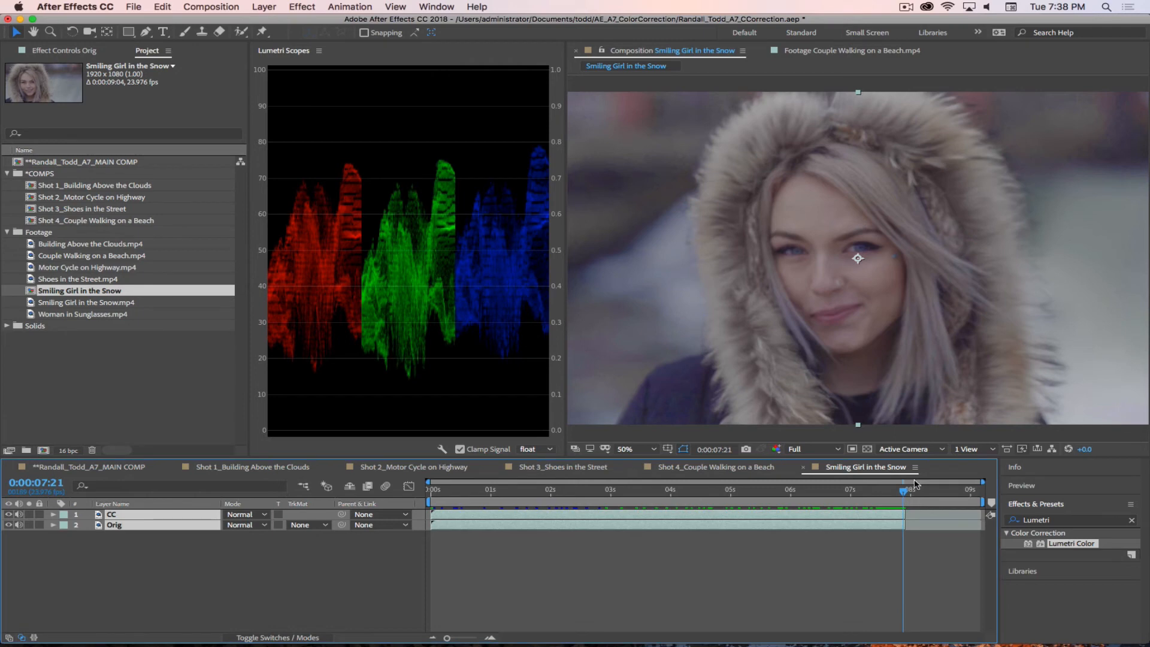
mouse_move(903, 493)
mouse_down()
mouse_move(930, 497)
mouse_move(893, 495)
mouse_move(924, 496)
mouse_move(903, 492)
mouse_up()
Step: Set the Smiling Girl in the Snow composition's duration to 0:00:07:21
click(212, 7)
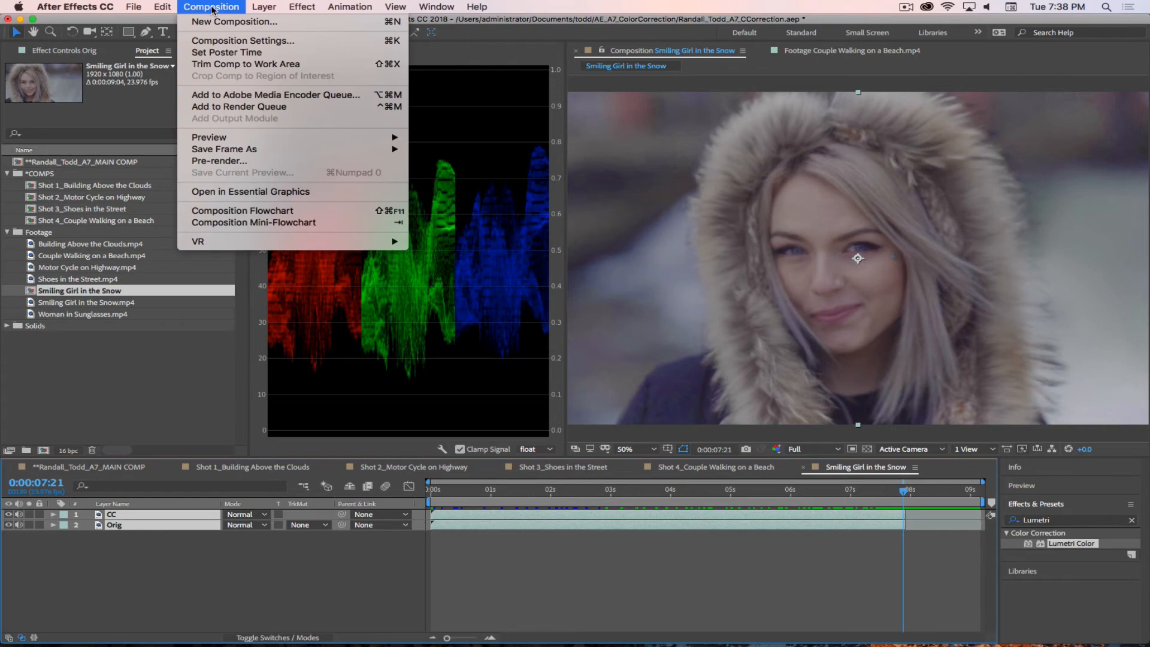
click(229, 41)
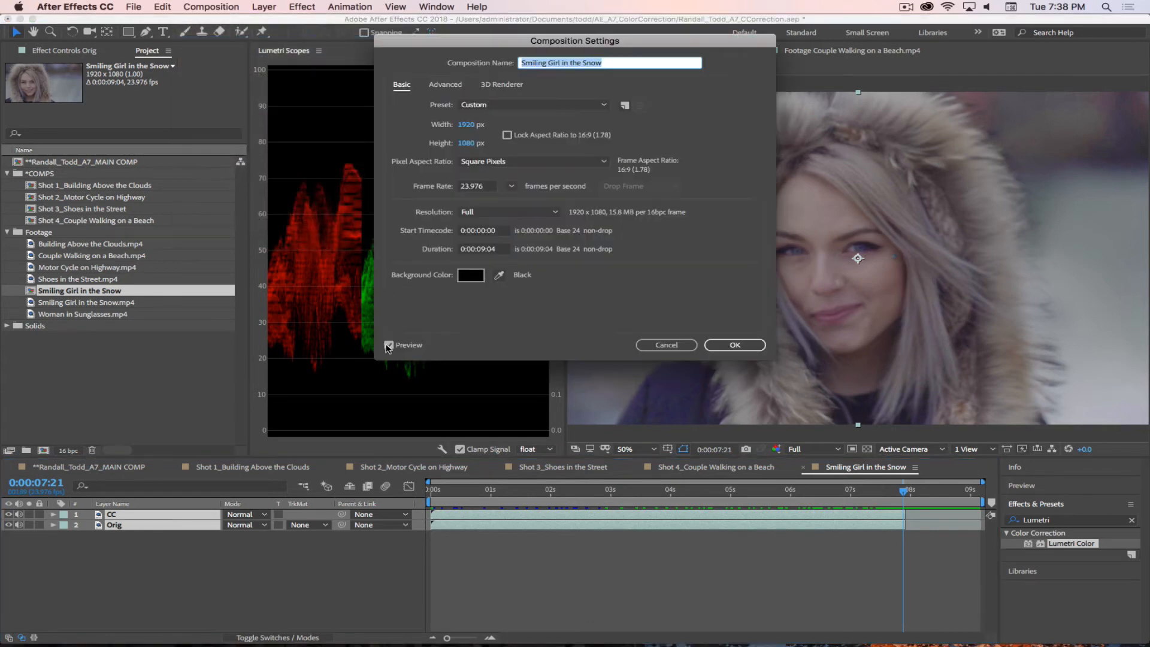
click(485, 249)
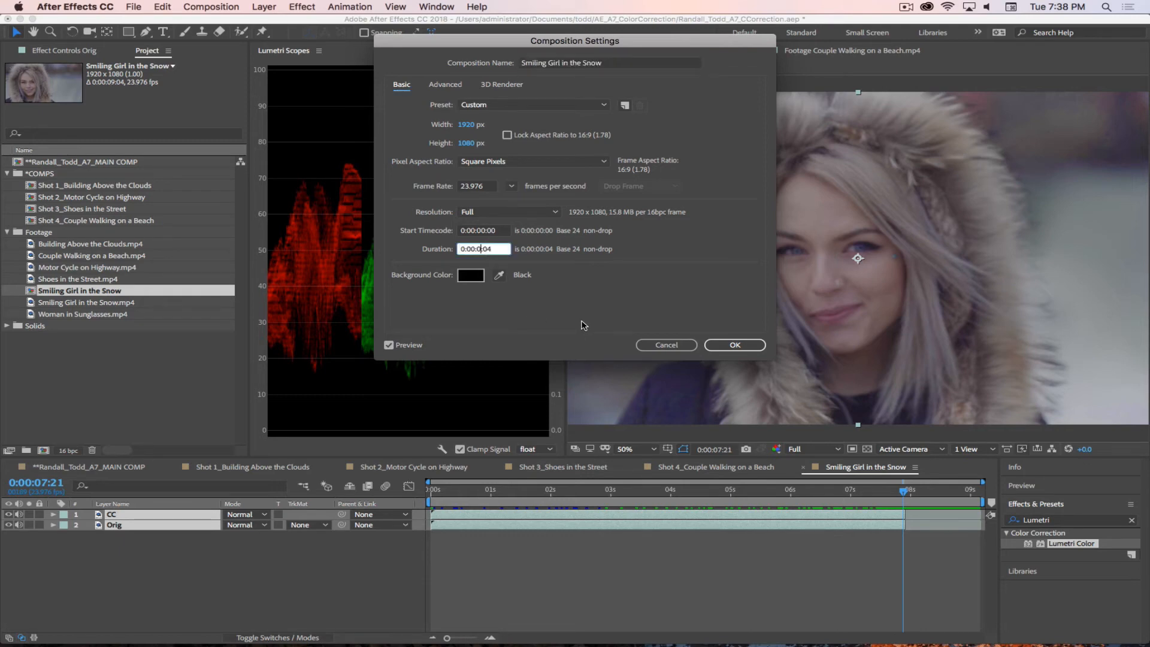
text(7)
click(733, 345)
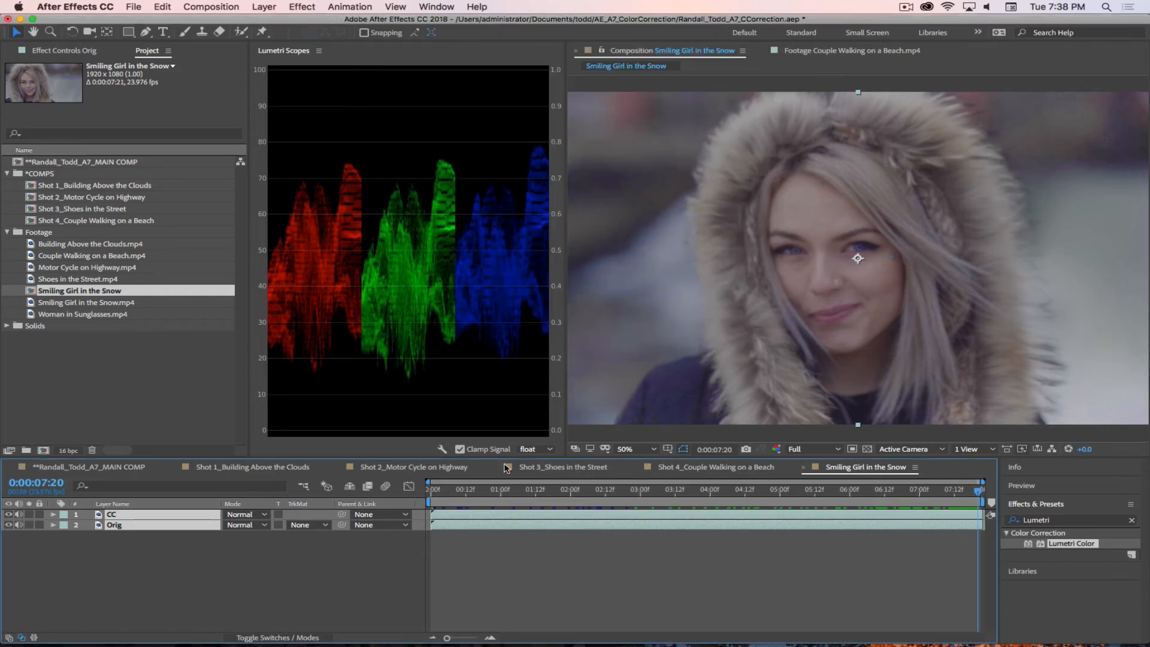
Step: Place the playhead at the composition's last frame and apply the Lumetri Color effect to the CC layer
drag(968, 493, 1002, 490)
click(137, 516)
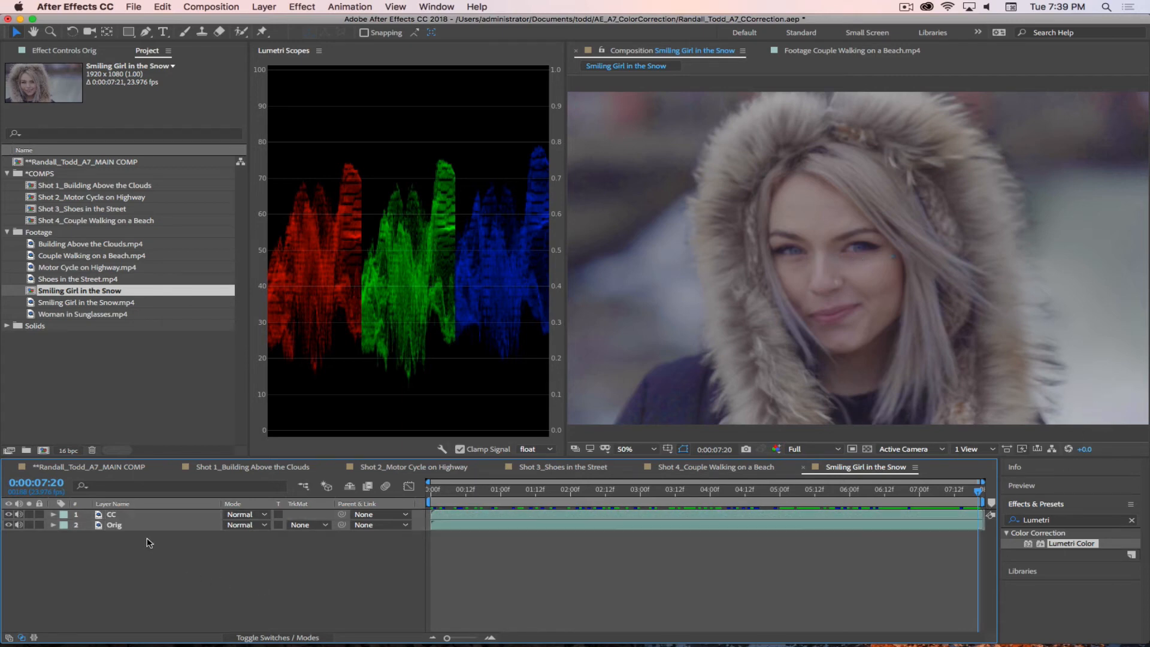
drag(1027, 546, 130, 516)
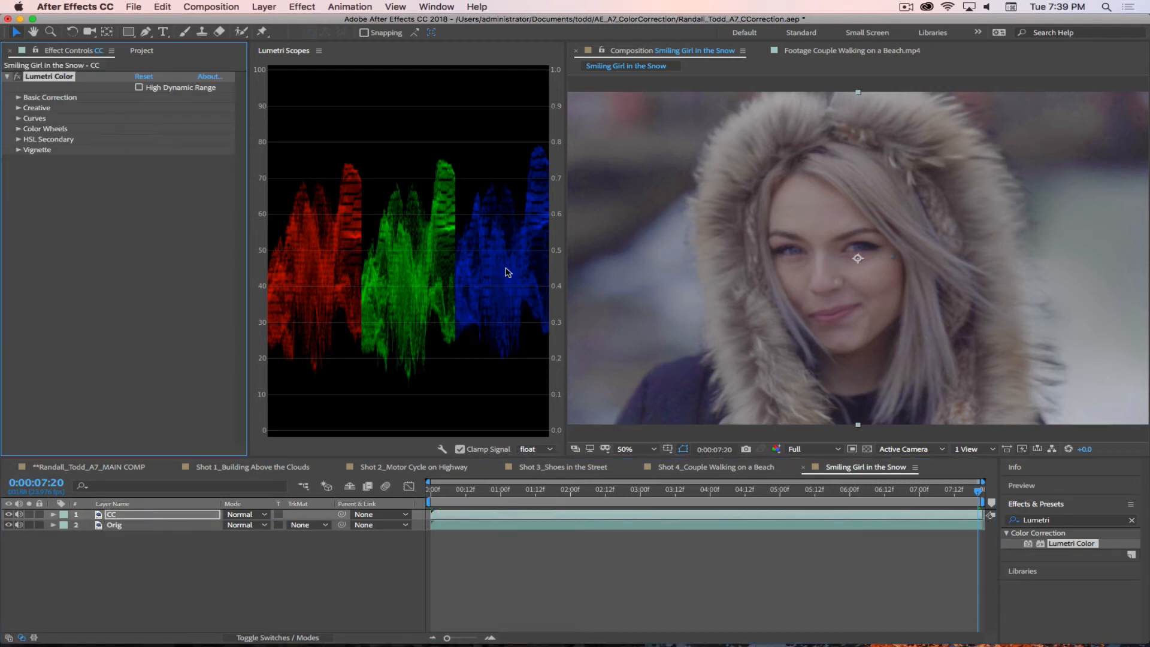
Step: White balance the CC layer with the WB Selector by sampling the pale background beside the girl
click(19, 98)
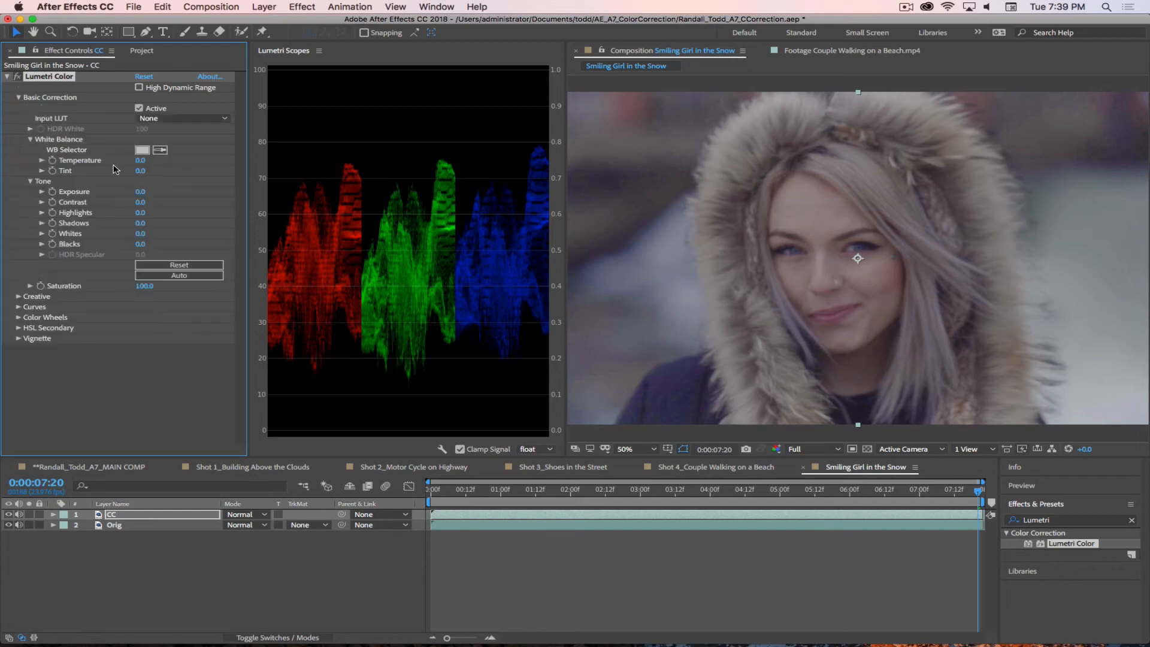
click(160, 150)
click(1090, 415)
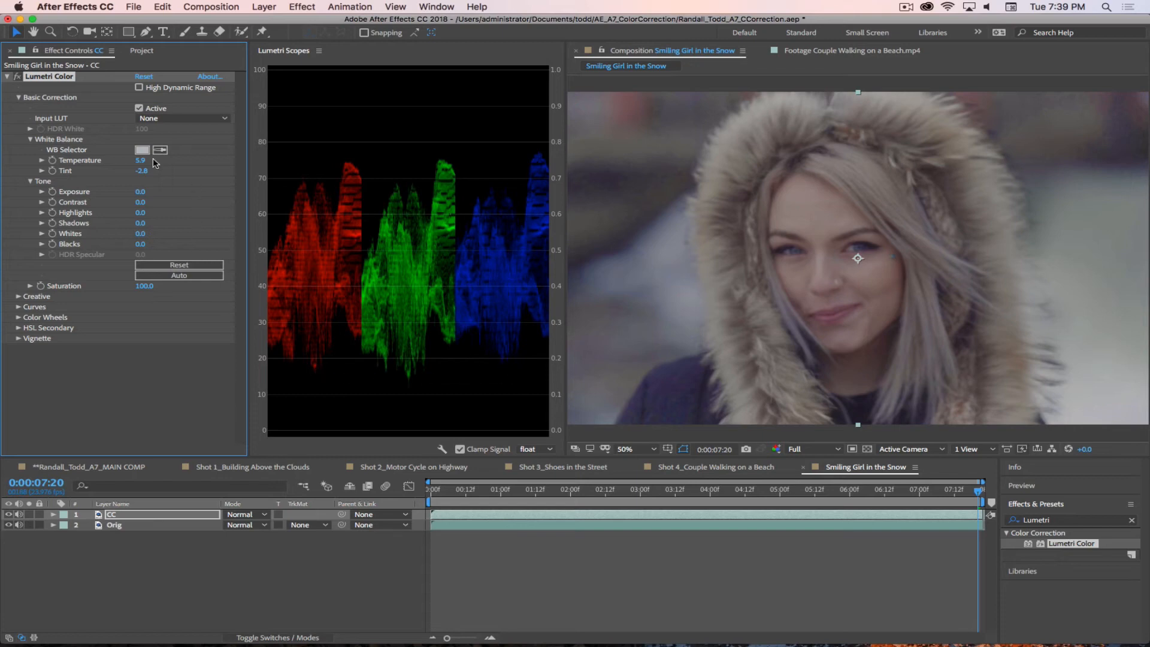
Step: Shift the black points of the blue and red RGB curves slightly inward to reduce both colors in the shadows
click(18, 306)
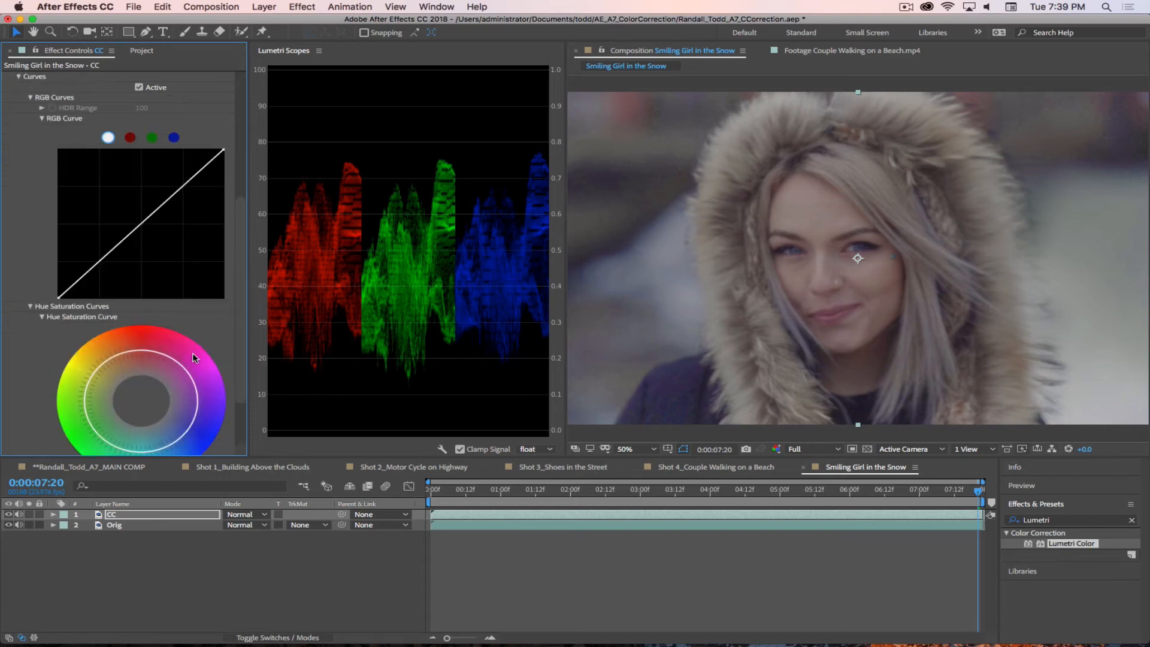
click(174, 137)
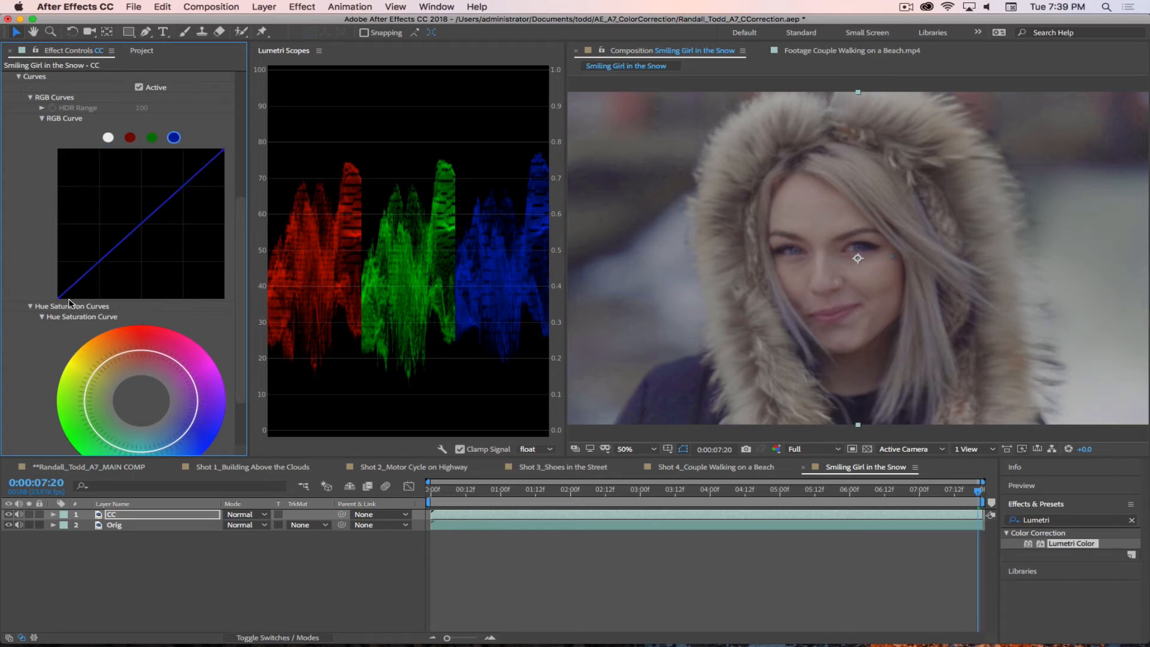
drag(58, 298, 65, 298)
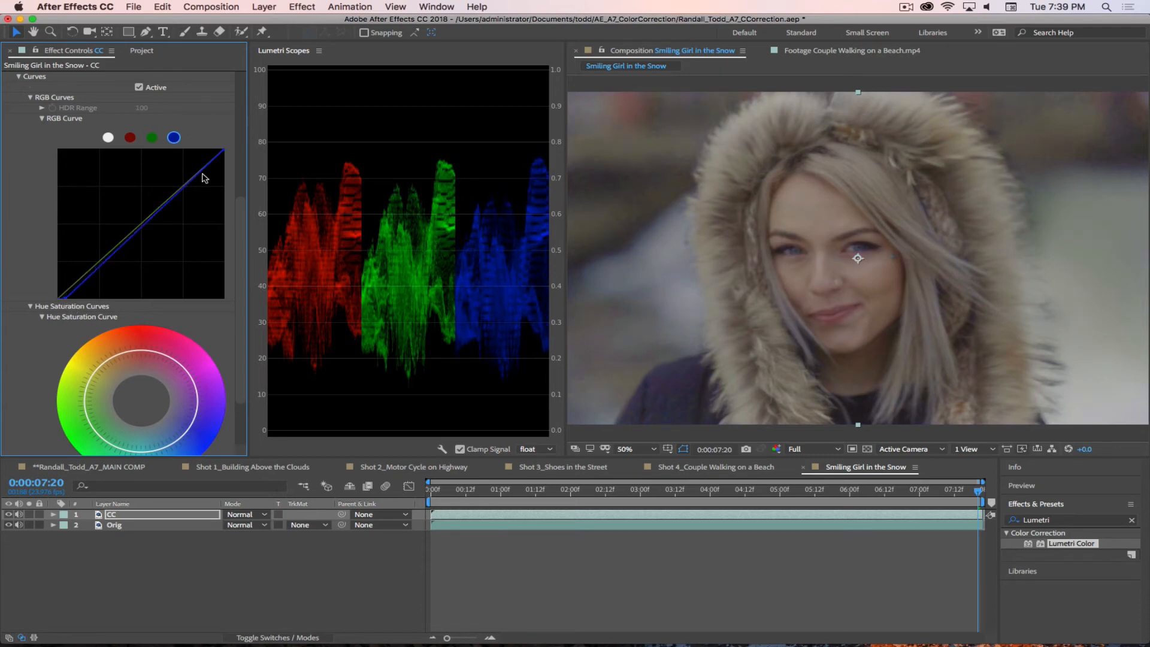
click(130, 138)
drag(60, 300, 60, 299)
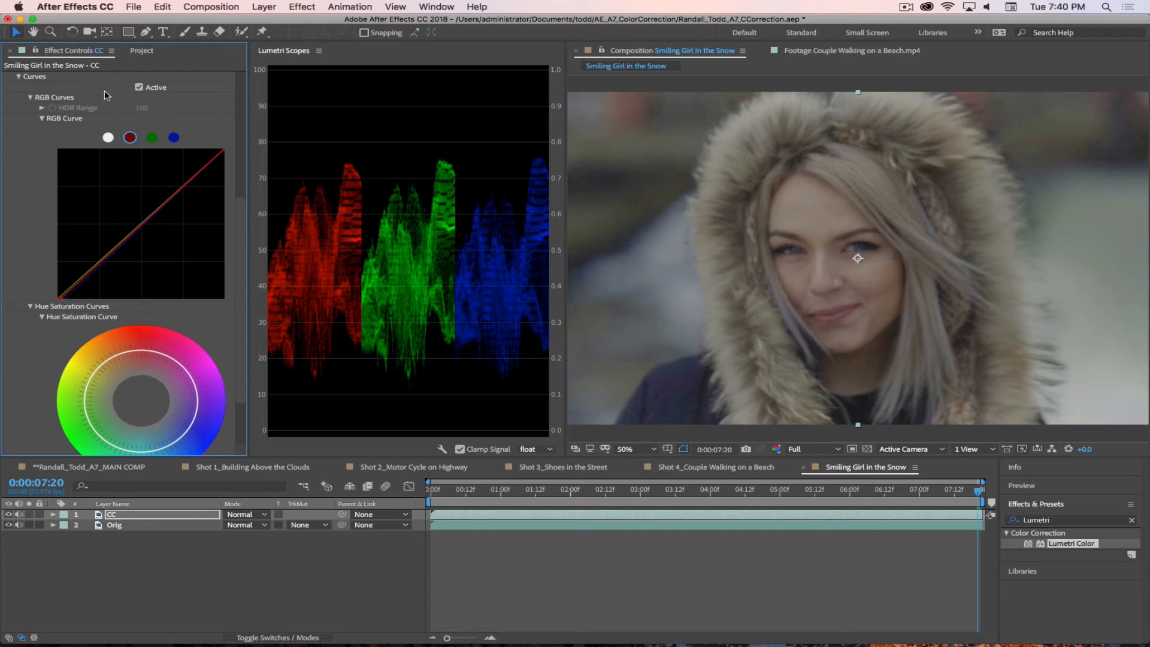
Step: Compare the girl shot with and without the Curves correction several times, leaving Curves active
click(139, 88)
click(139, 88)
click(139, 87)
click(139, 88)
click(139, 87)
click(139, 88)
click(139, 88)
click(139, 87)
click(139, 88)
click(139, 87)
click(139, 88)
click(139, 87)
Step: Fine-tune the white point of the blue RGB curve and shift the red curve's white point slightly inward
click(174, 139)
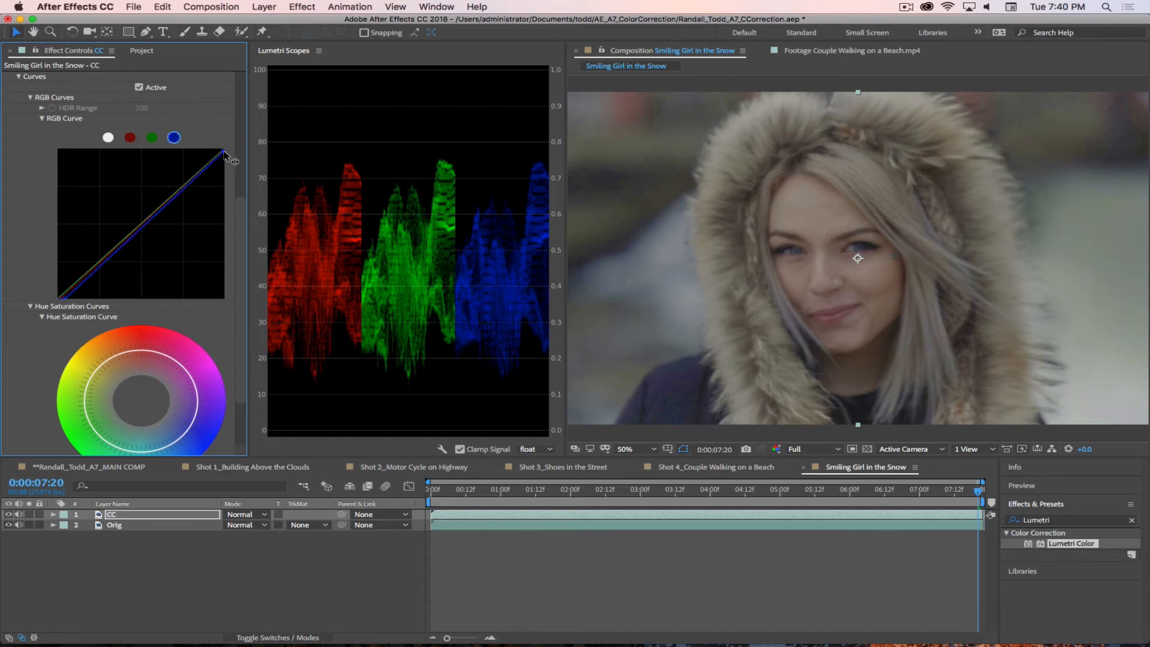
drag(223, 151, 225, 151)
click(130, 137)
drag(222, 152, 221, 152)
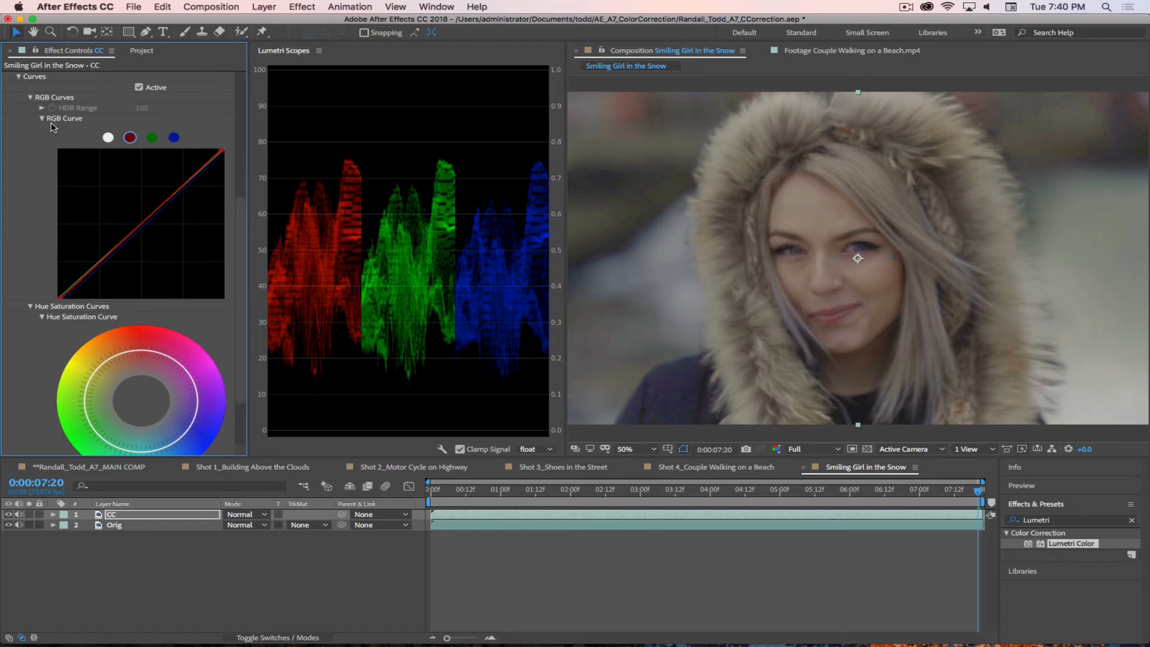
Step: Compare the girl shot with and without the Lumetri Color effect several times, leaving the effect enabled
scroll(52, 126, up, 8)
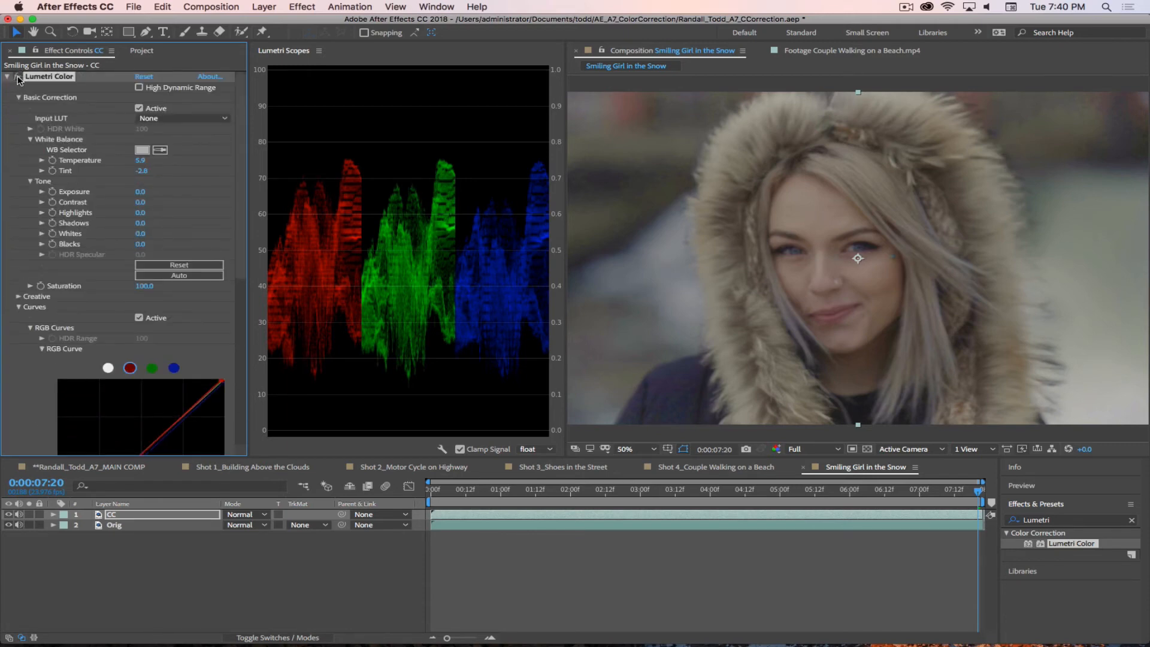
click(18, 78)
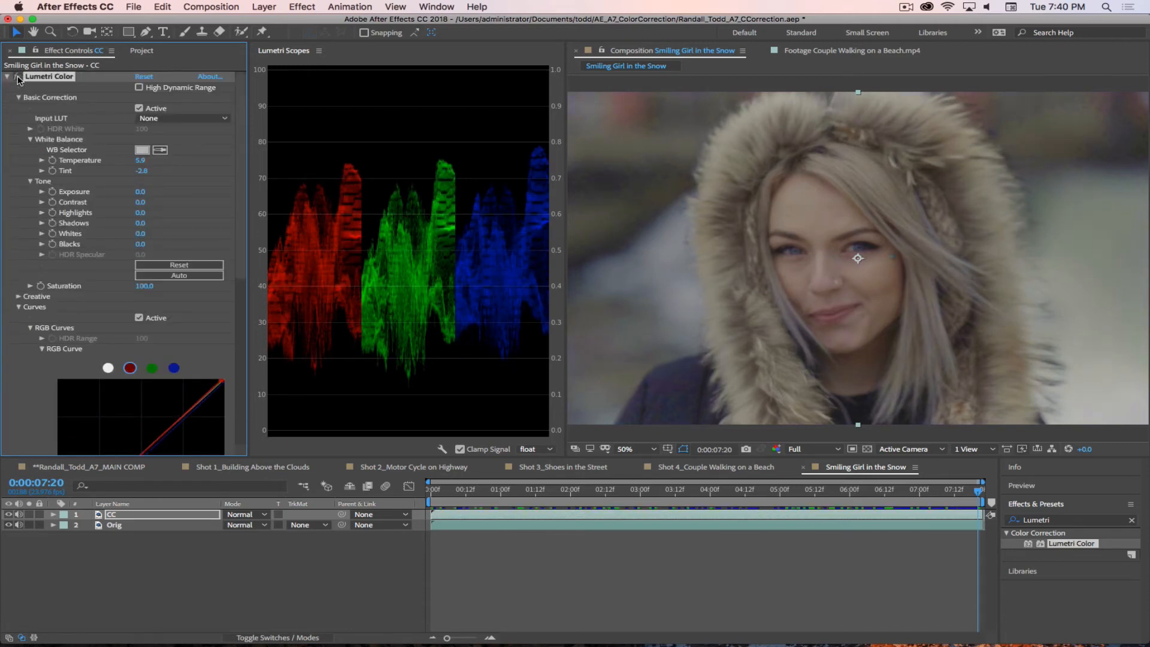
click(18, 78)
click(18, 78)
click(18, 78)
click(18, 78)
click(18, 78)
click(18, 78)
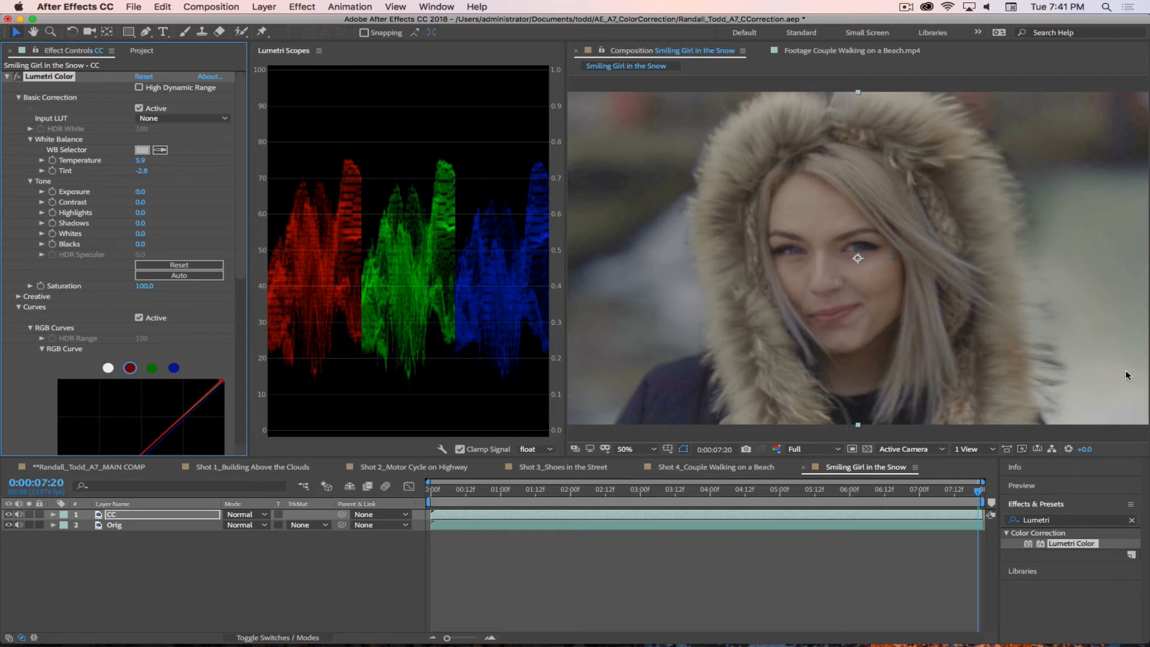
Step: Add a midpoint to the green RGB curve and nudge it very slightly in the midtones
scroll(180, 365, down, 5)
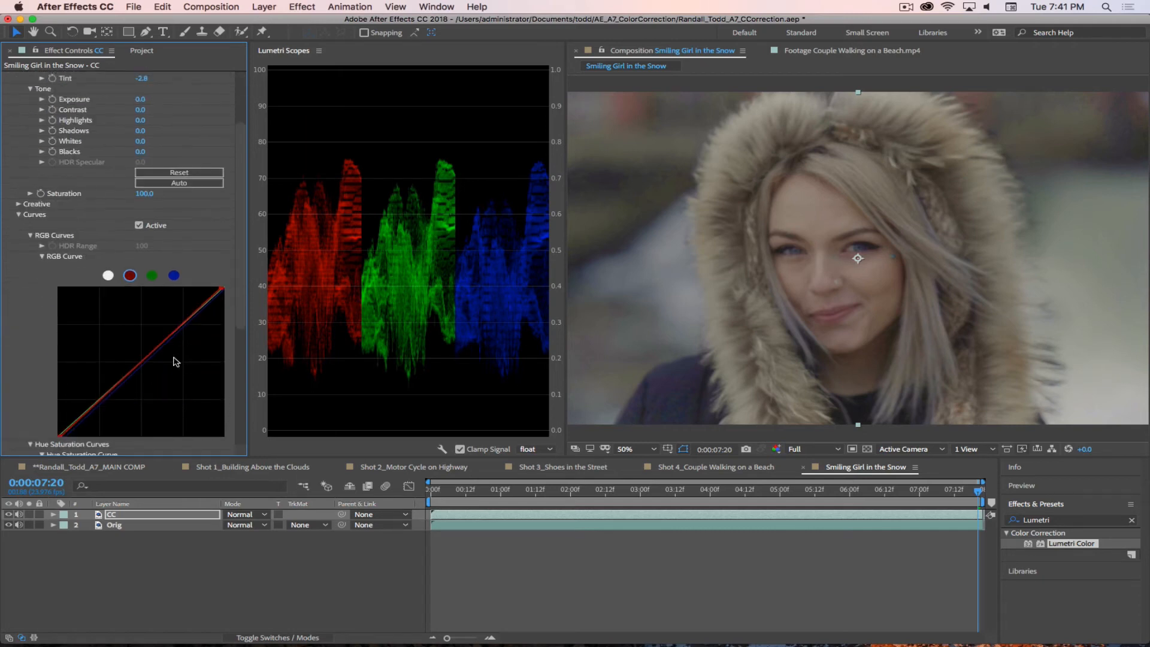
click(151, 275)
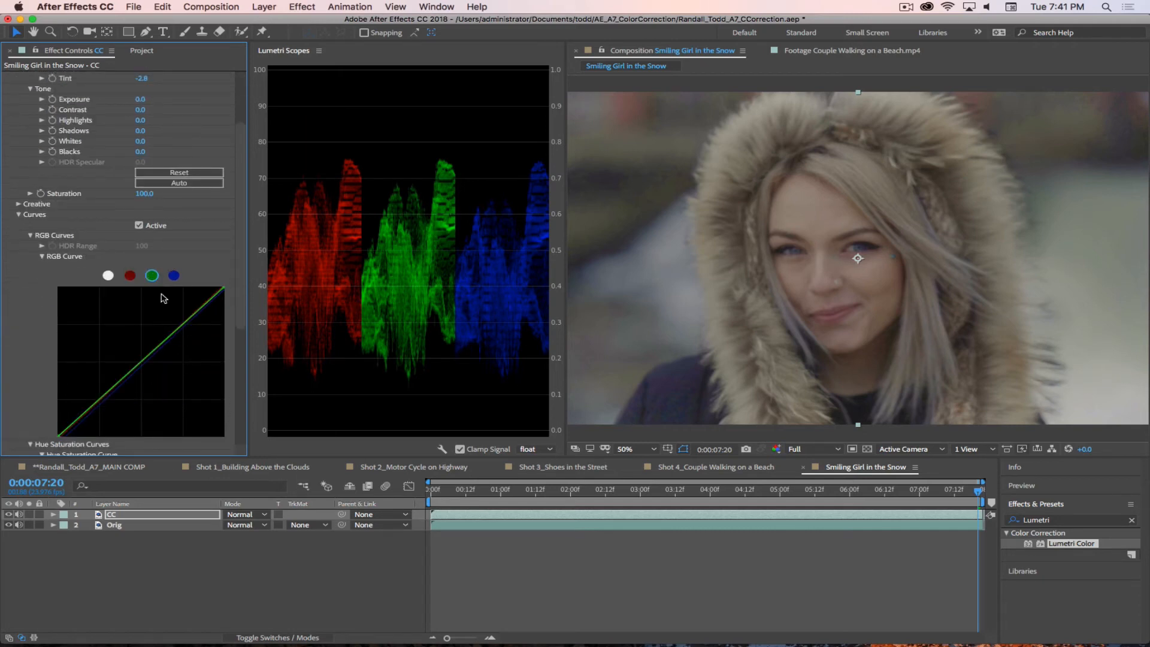
click(141, 363)
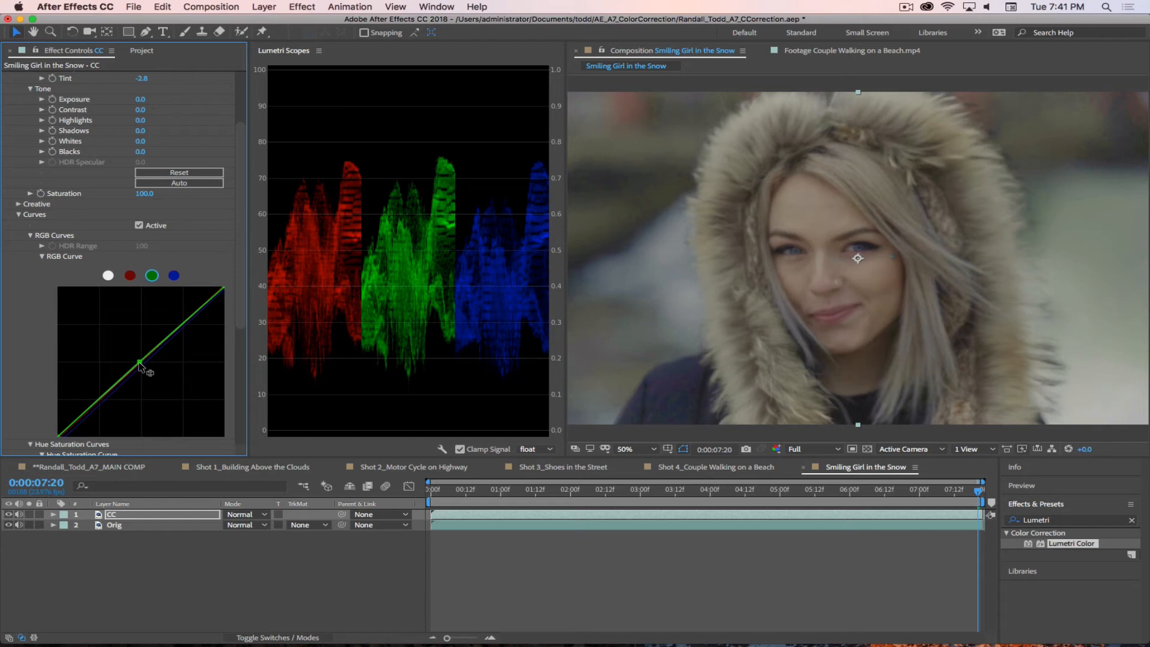
drag(139, 362, 138, 364)
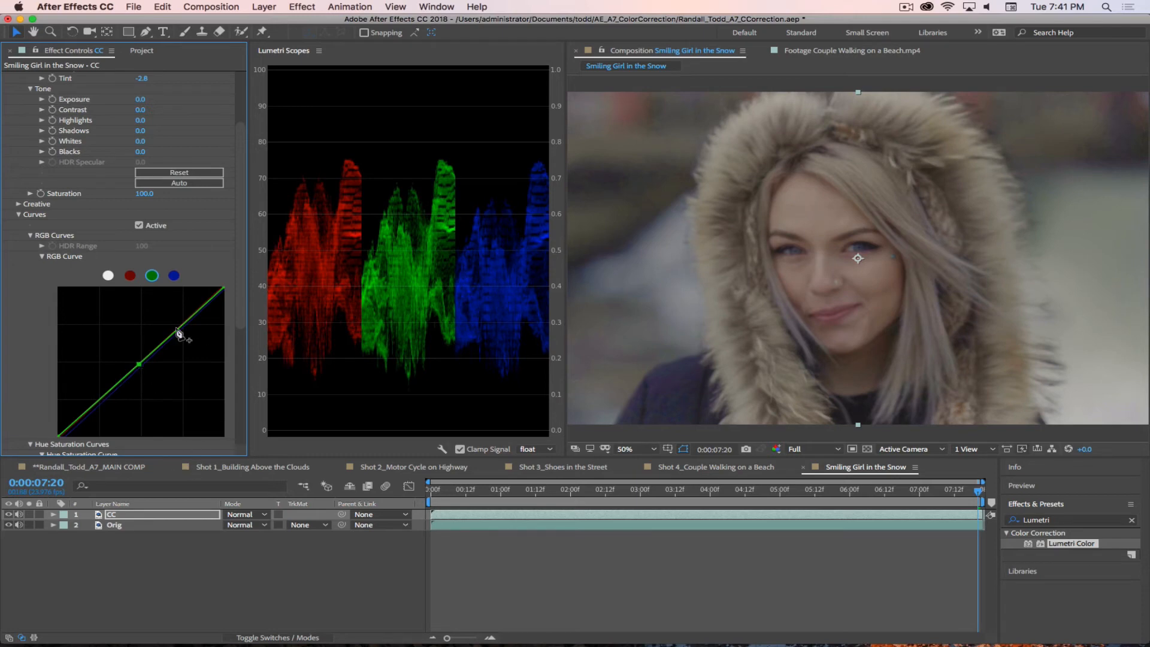
Step: Set the Basic Correction tone values to Contrast 58, Highlights 82, Shadows -22 and Blacks -24 on the CC layer
scroll(39, 110, up, 3)
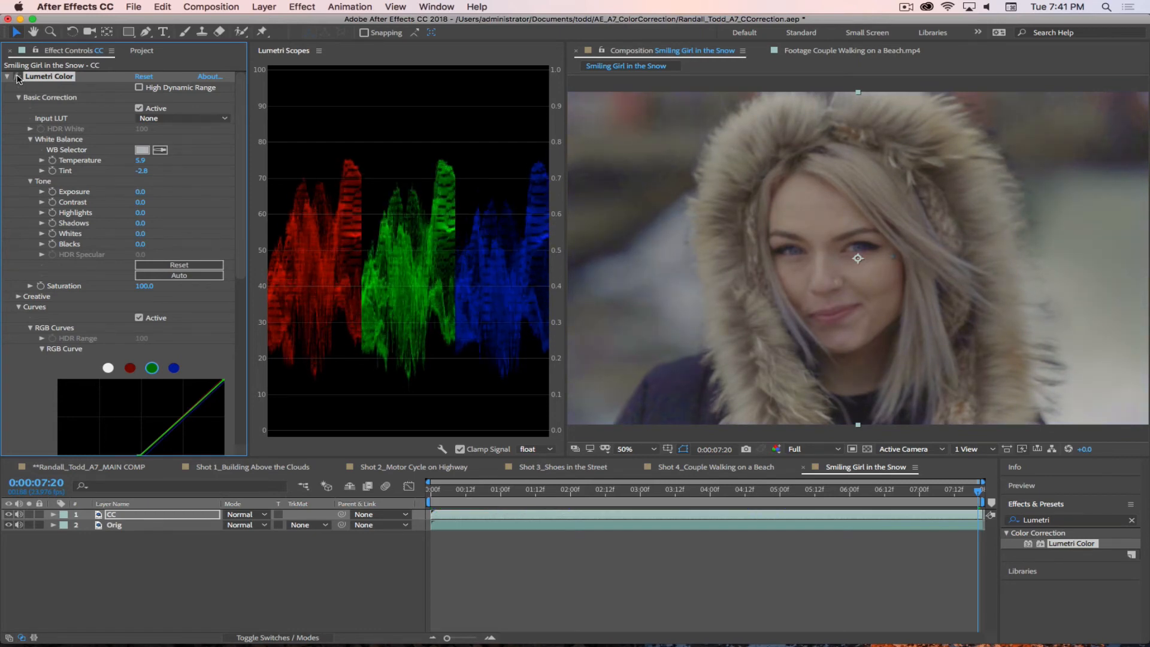
click(18, 306)
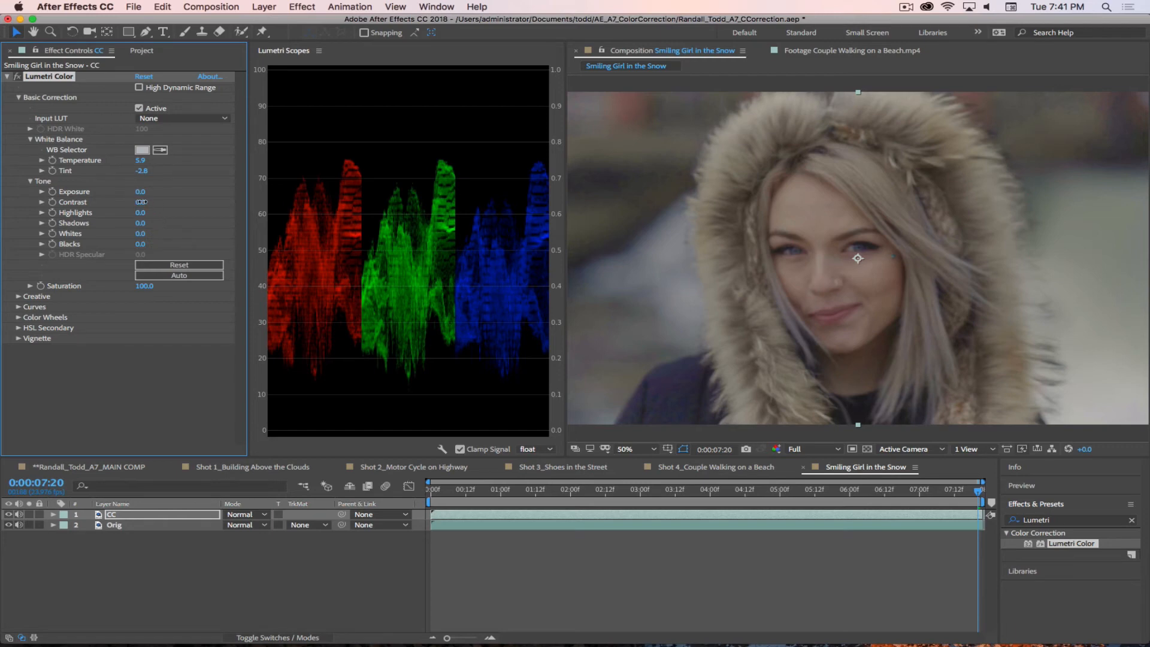
drag(141, 202, 197, 210)
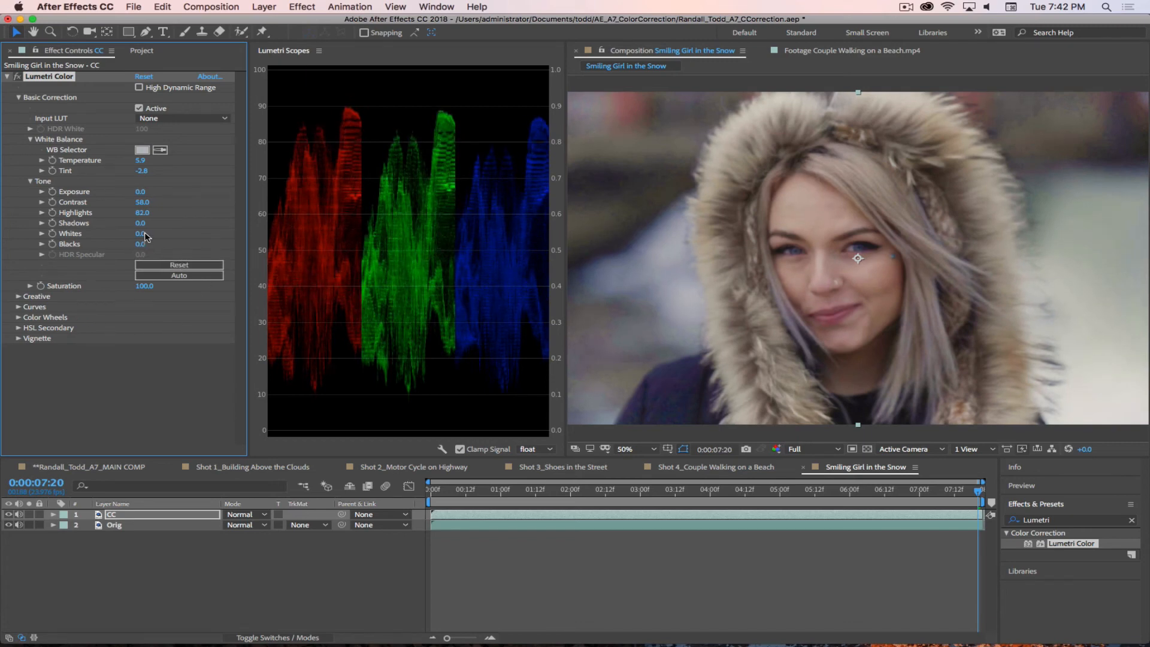
drag(140, 223, 124, 243)
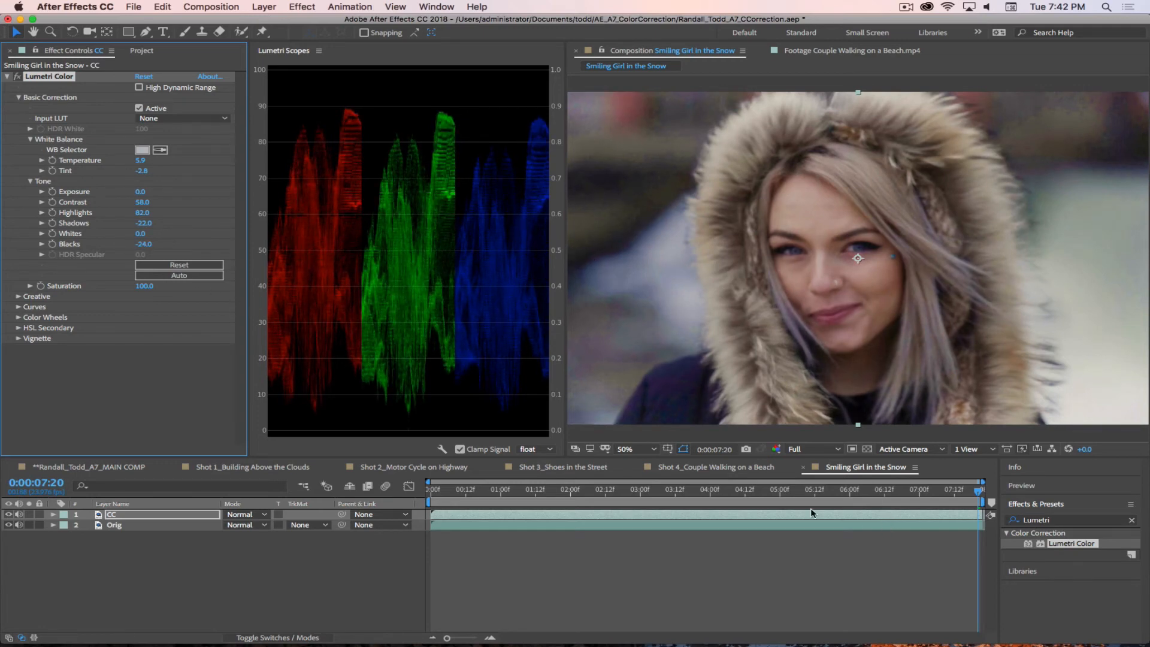
Step: At 0:00:04:04, raise the white point of the blue RGB curve and shift the red curve's white point slightly inward
drag(763, 490, 722, 490)
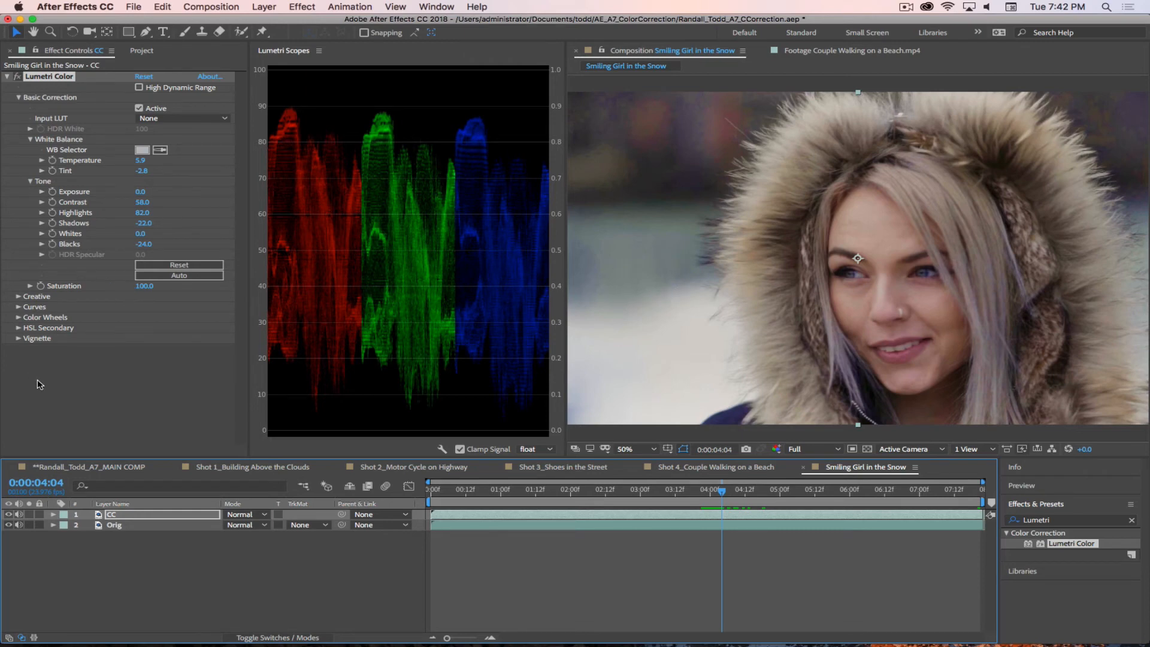
click(19, 307)
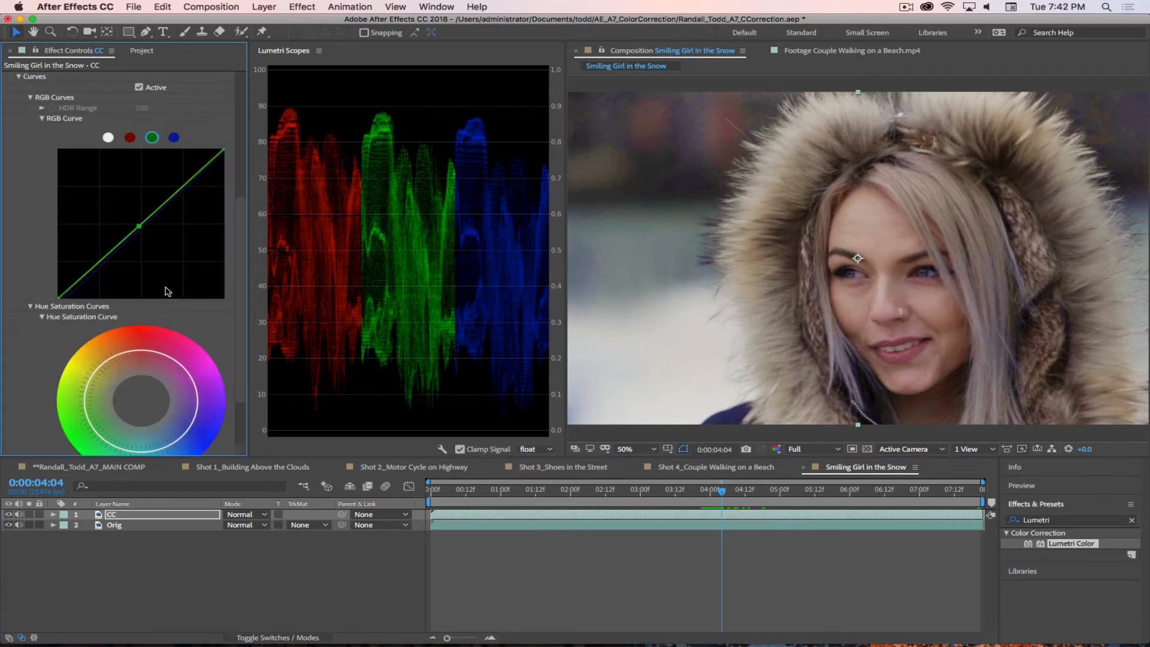
click(174, 138)
drag(224, 155, 224, 146)
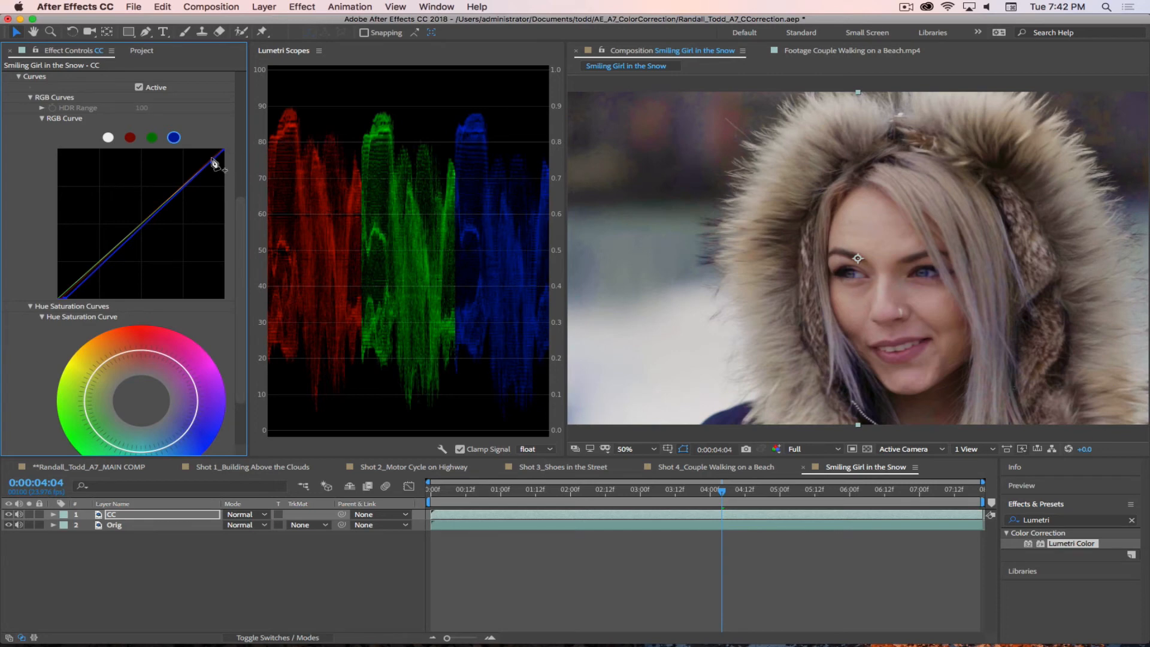
click(130, 138)
drag(224, 154, 226, 156)
drag(223, 149, 222, 153)
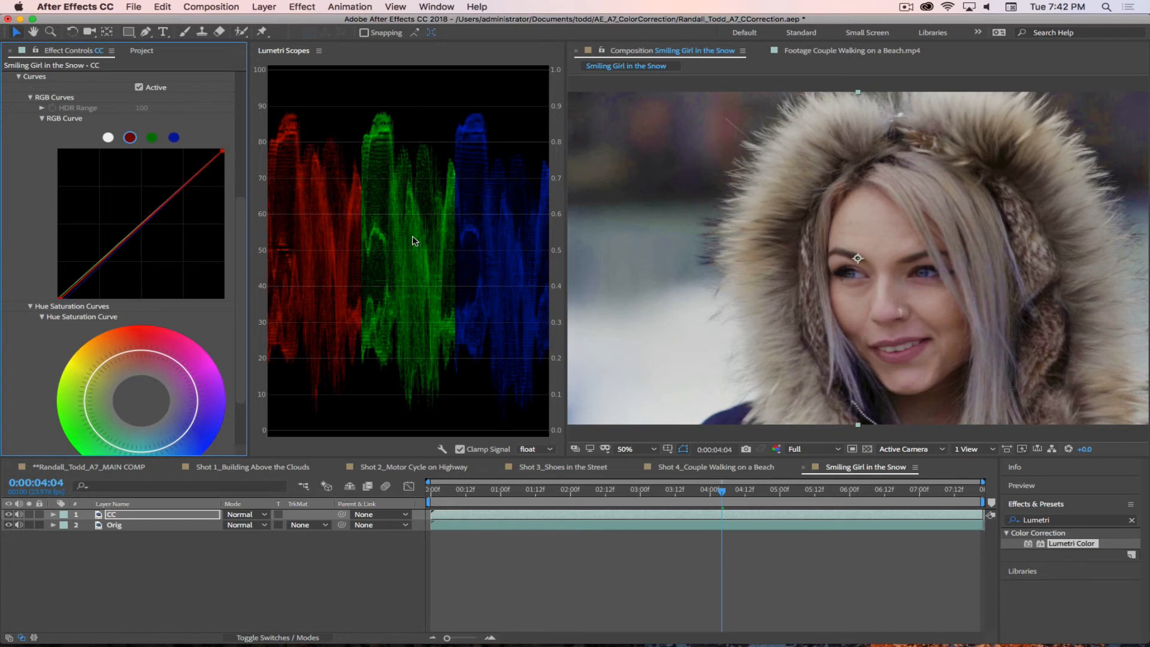
Step: Toggle the whole Lumetri Color correction repeatedly to compare the girl's close-up before and after, leave it enabled and collapse the effect
scroll(66, 140, up, 5)
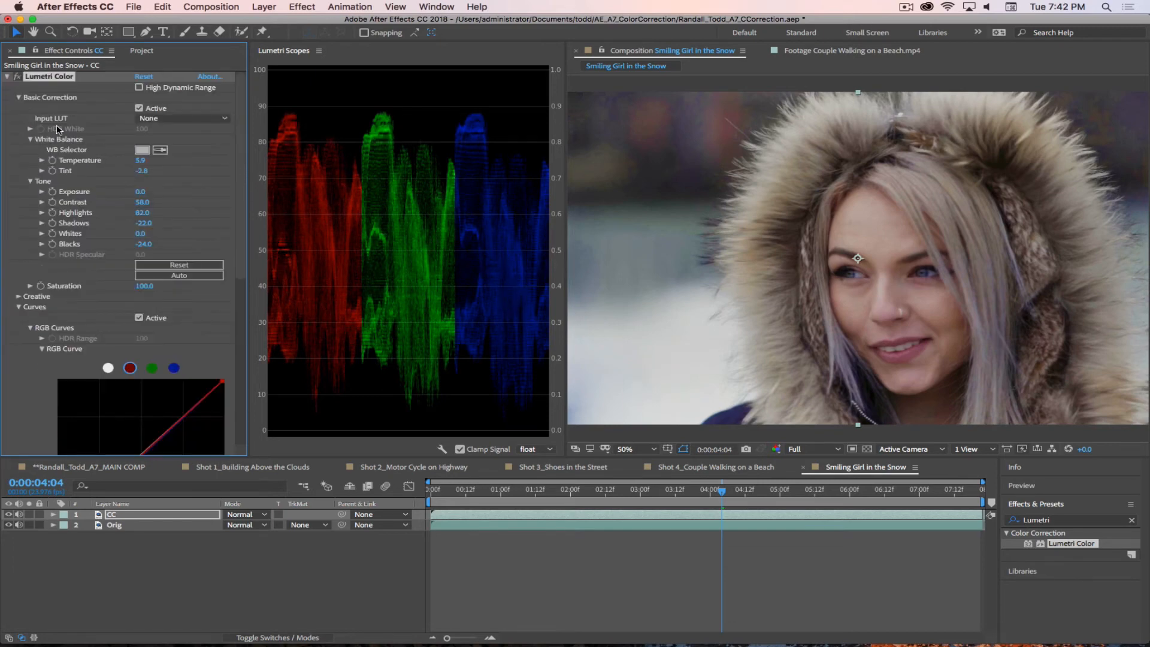
click(18, 79)
click(18, 79)
click(18, 78)
click(18, 78)
click(18, 79)
click(18, 78)
click(18, 78)
click(18, 78)
click(18, 79)
click(18, 78)
click(18, 78)
click(18, 78)
click(18, 78)
click(18, 78)
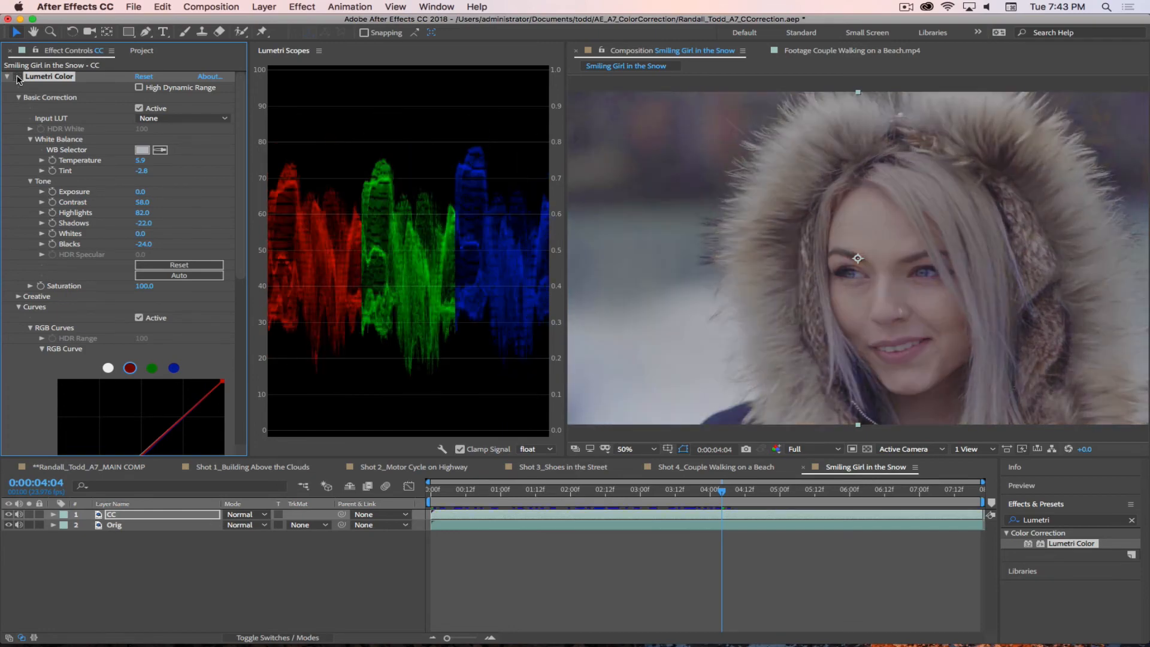
click(18, 78)
click(18, 78)
click(18, 79)
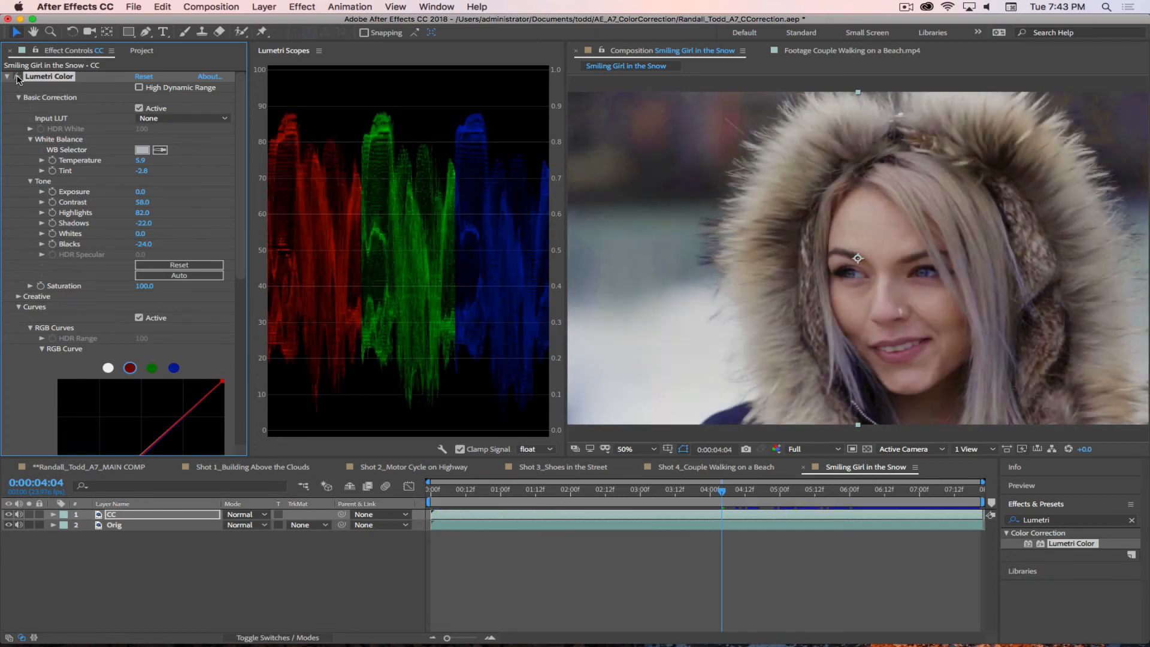
click(18, 79)
click(18, 78)
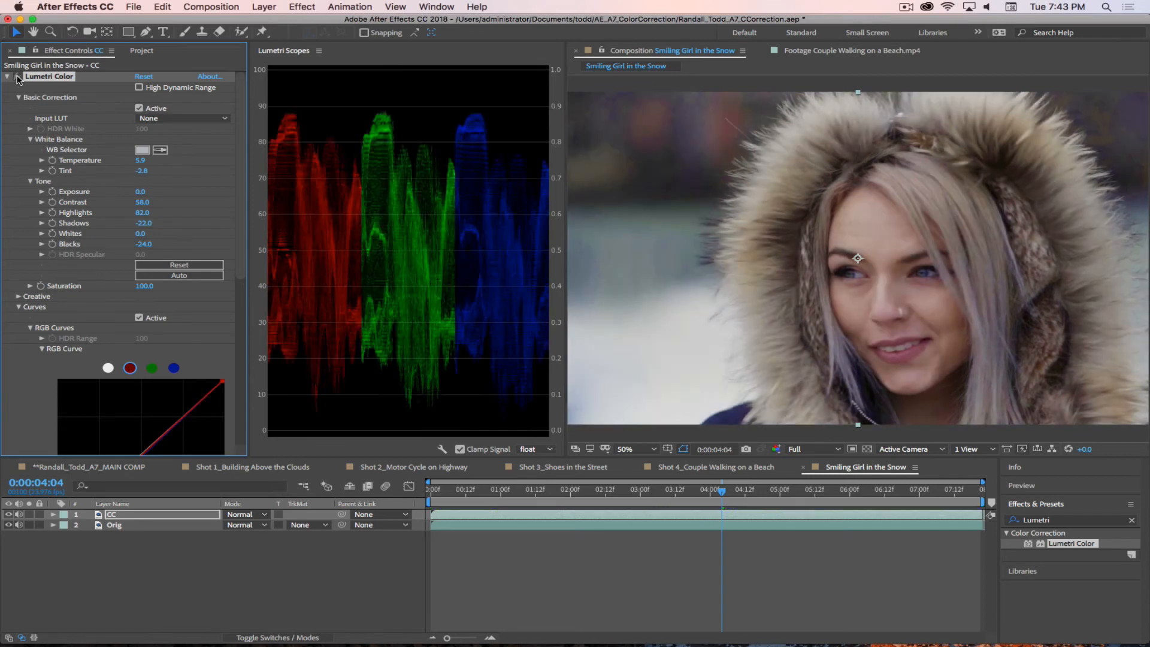
click(18, 307)
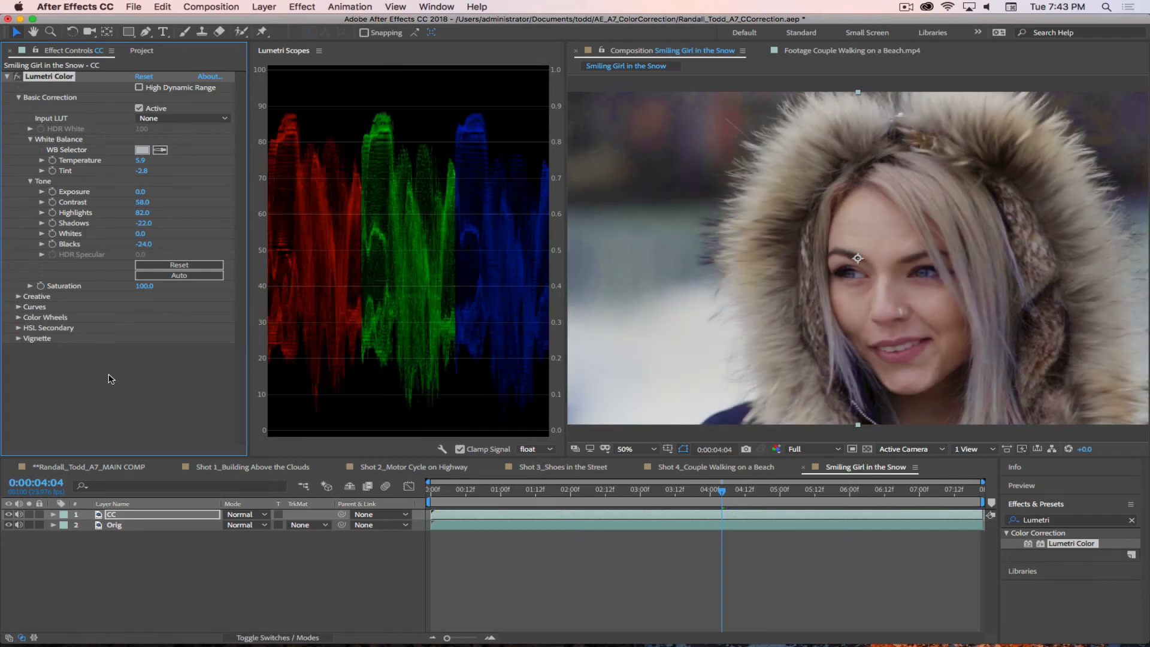
click(7, 77)
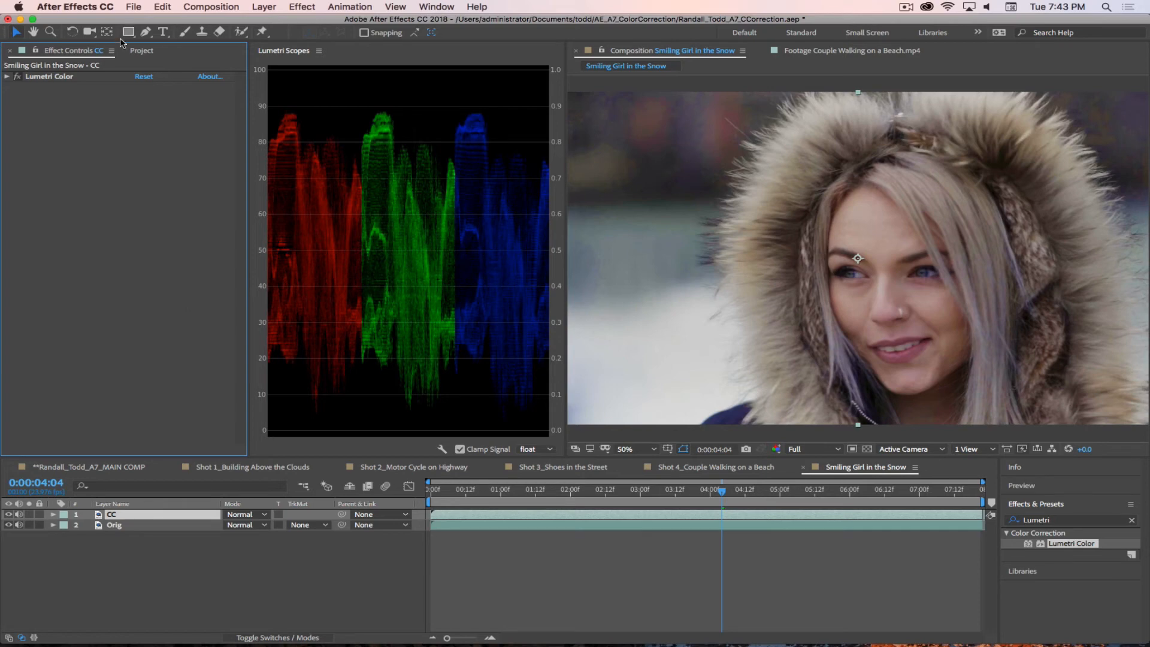
Step: Rename the Smiling Girl in the Snow composition as "Shot 5_Smiling Girl in the Snow"
click(138, 52)
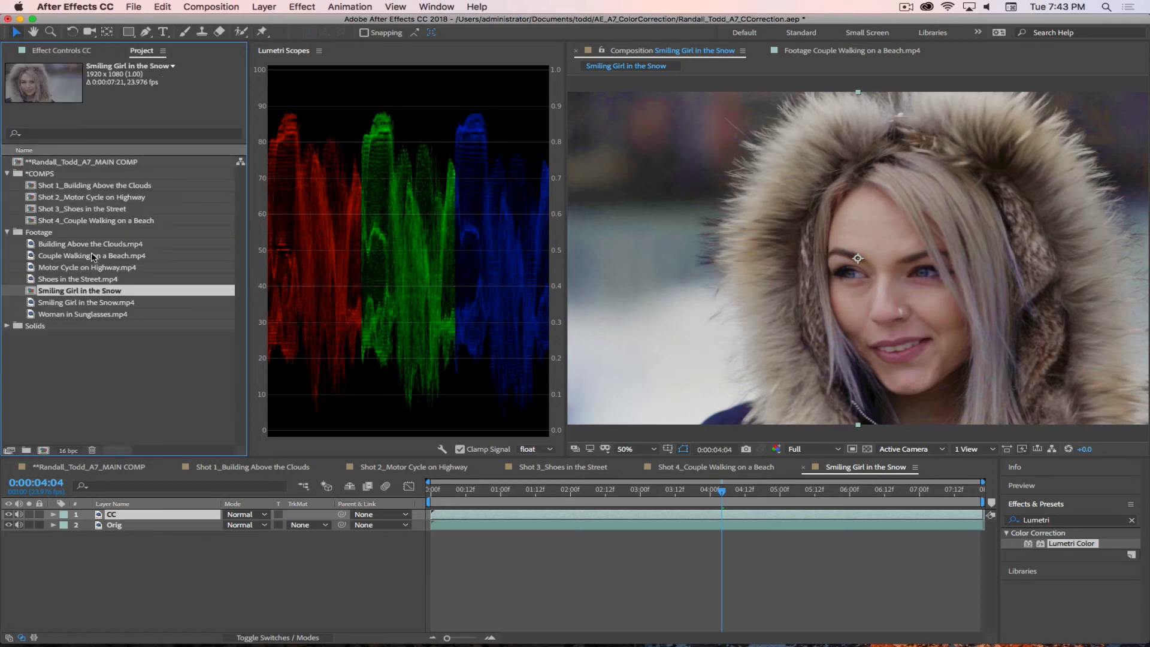
key(Return)
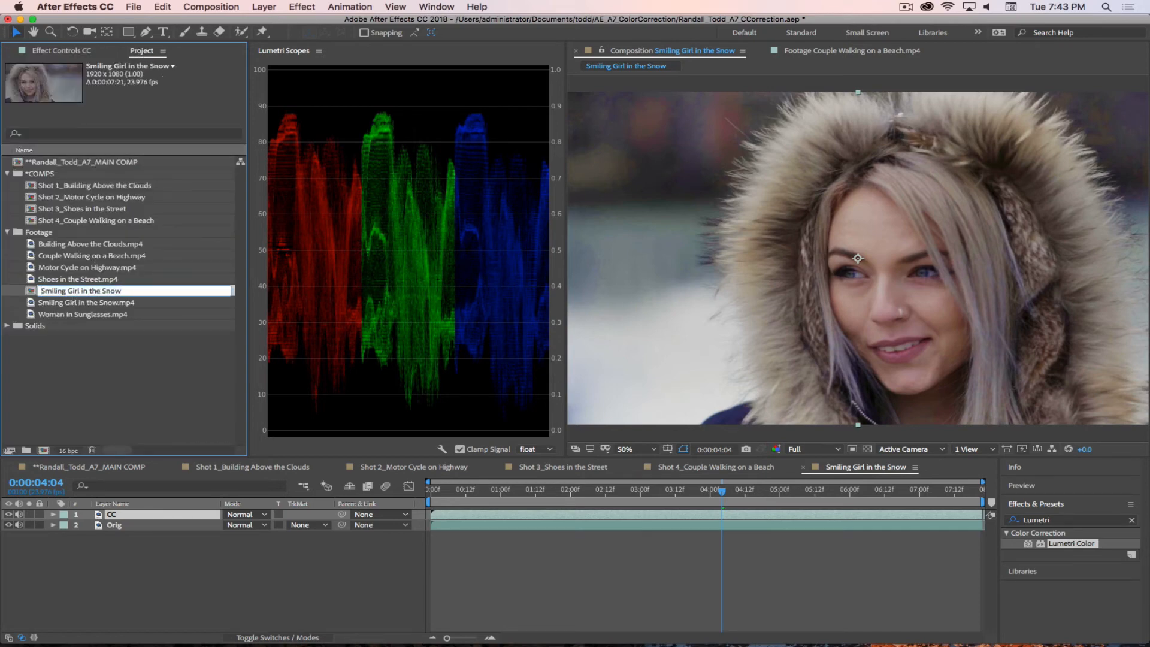
text(Shot 5_)
key(Return)
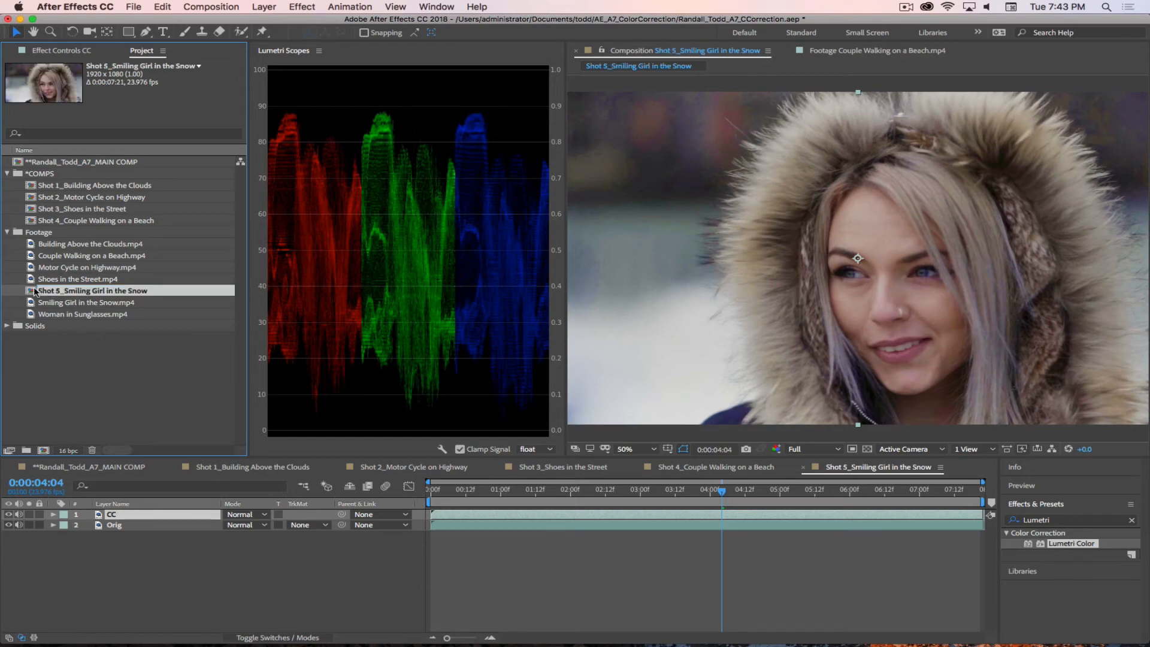
Step: Add the Shot 5 composition to the main comp as the lowest layer, starting where Shot 4 ends, and check the cut
click(90, 467)
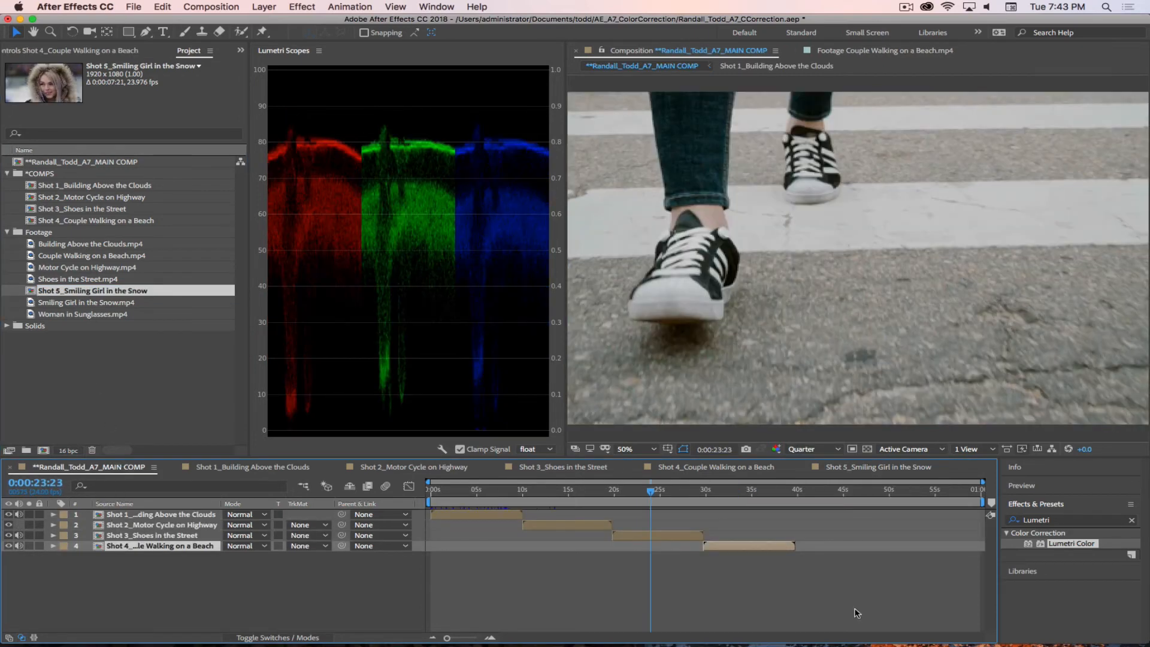
drag(34, 290, 806, 584)
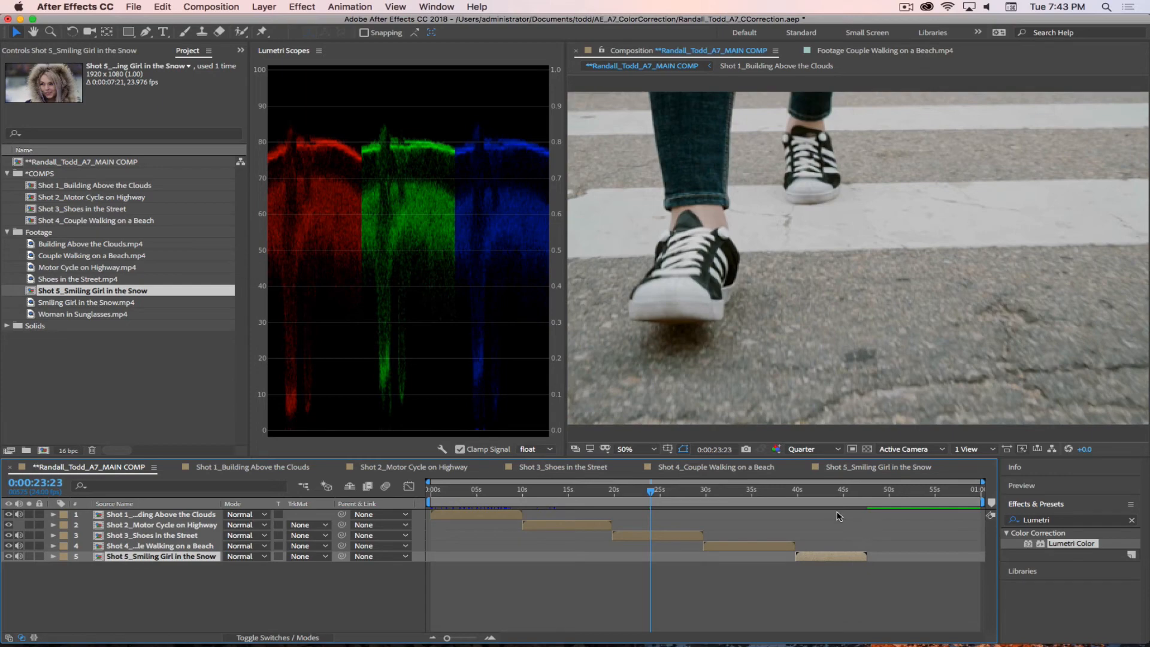
click(804, 493)
drag(821, 497, 798, 508)
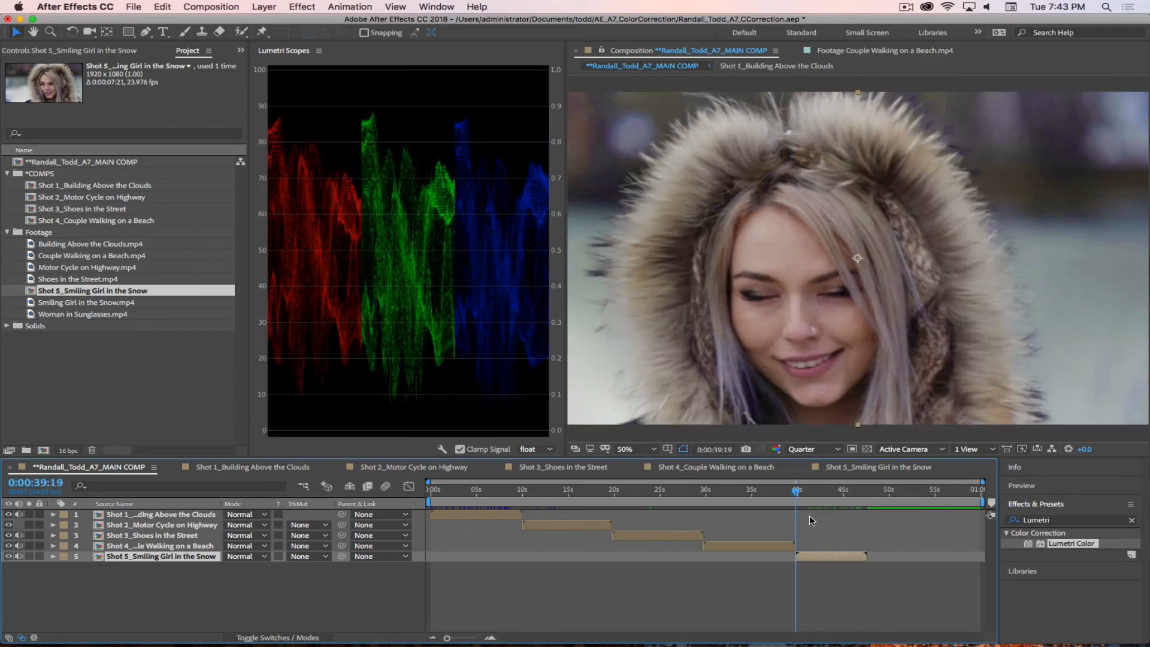
Step: Move the Shot 5 composition into the *COMPS folder and select the Woman in Sunglasses.mp4 footage
click(113, 390)
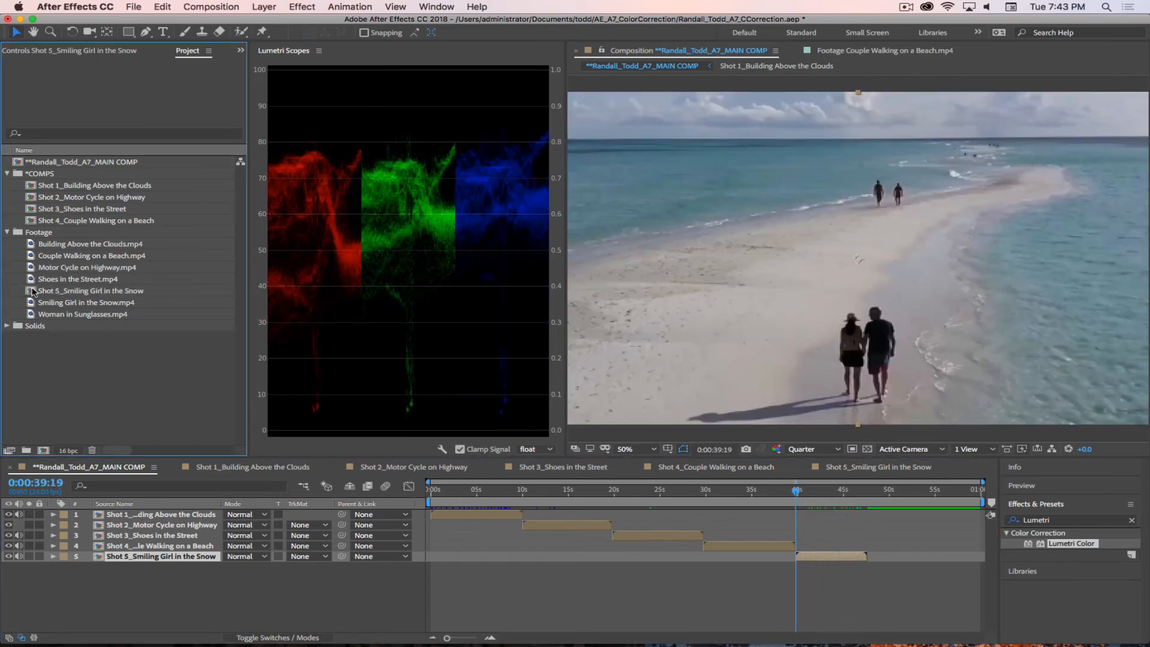
drag(33, 291, 73, 200)
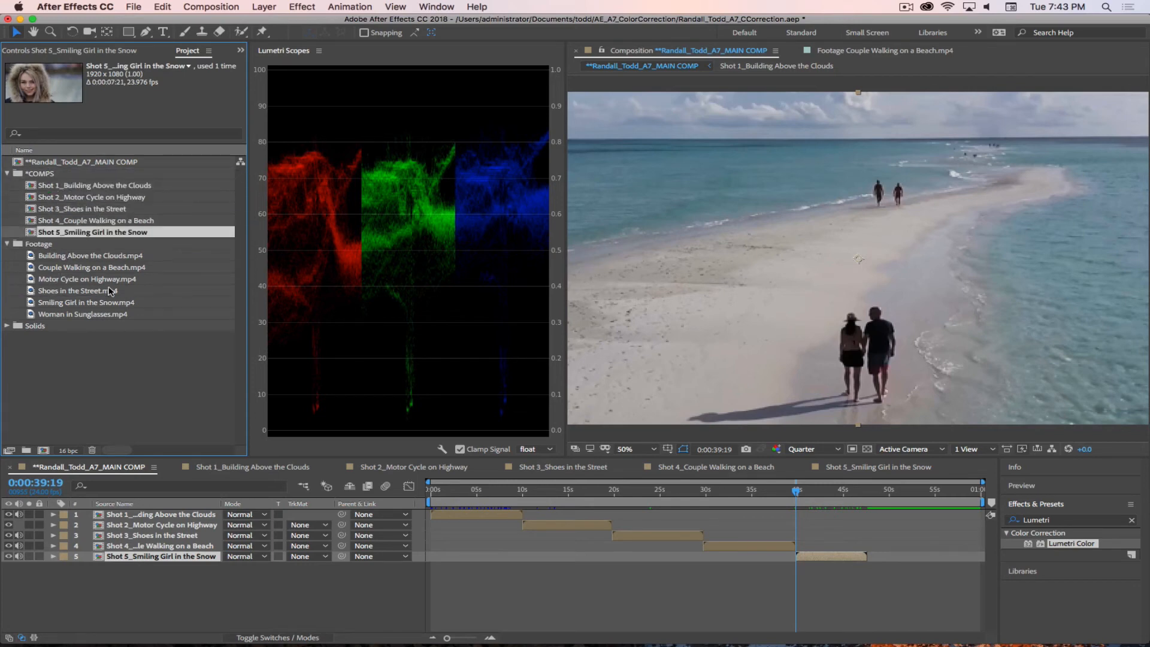
click(114, 363)
click(84, 314)
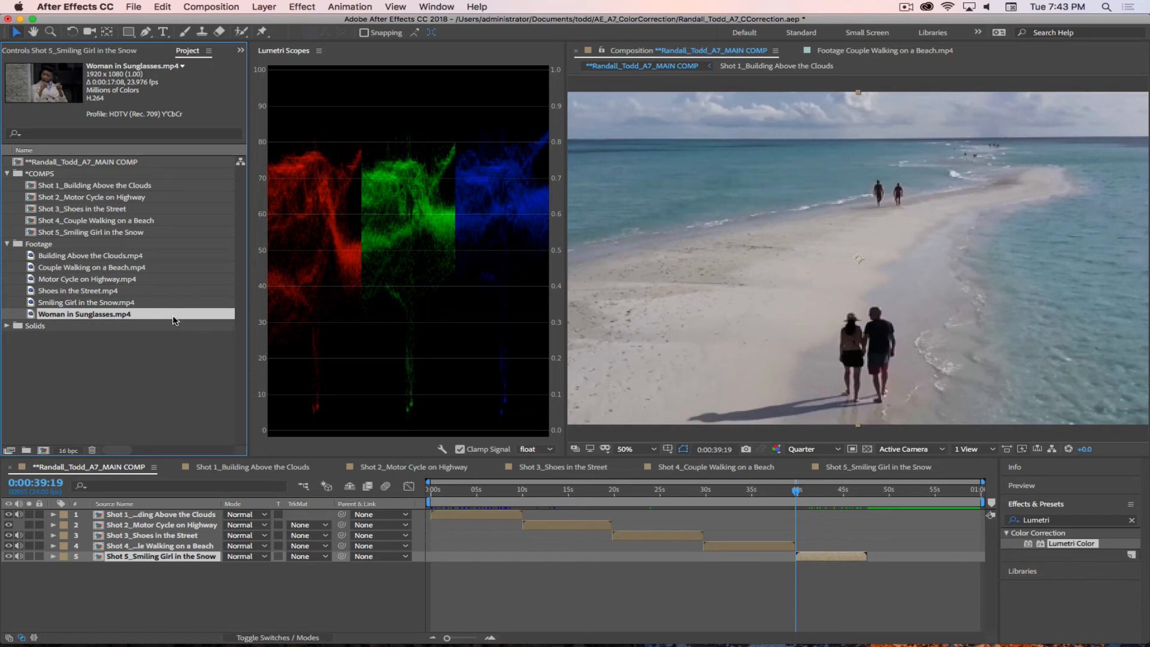
Step: View Shot 4 at 0:00:35:18 in the main comp with the whole frame fitted to the viewer
drag(796, 492, 759, 491)
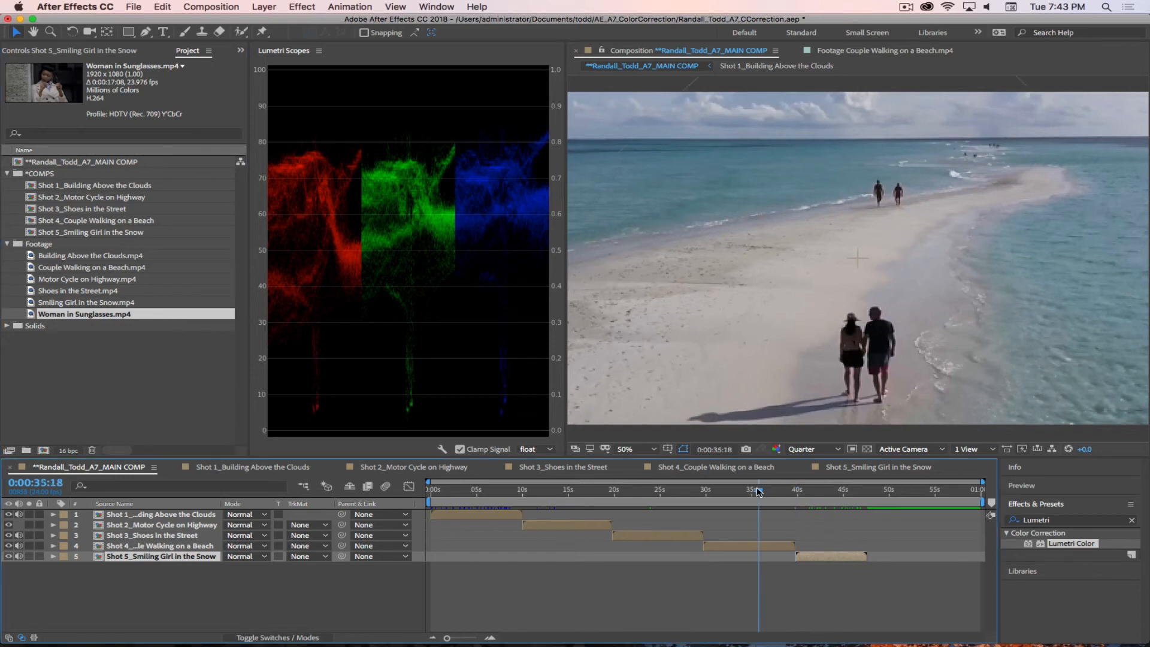
click(735, 545)
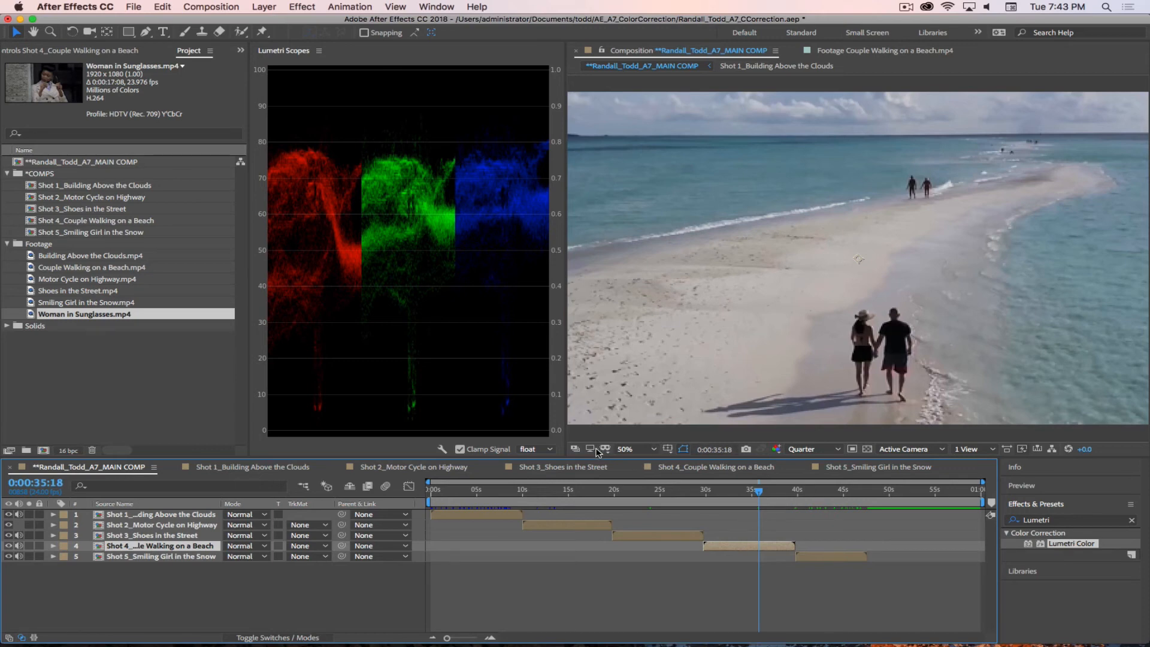
click(623, 450)
click(630, 235)
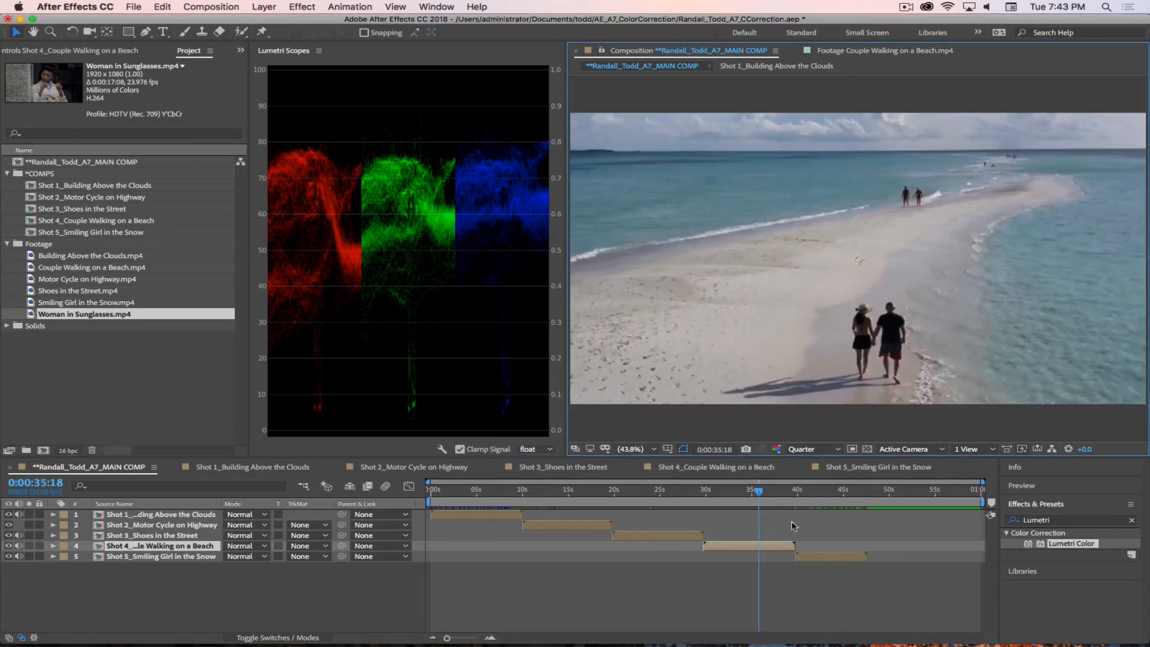
Step: Try a 50% opacity on the Shot 4 Couple Walking on a Beach layer in the main comp
click(746, 548)
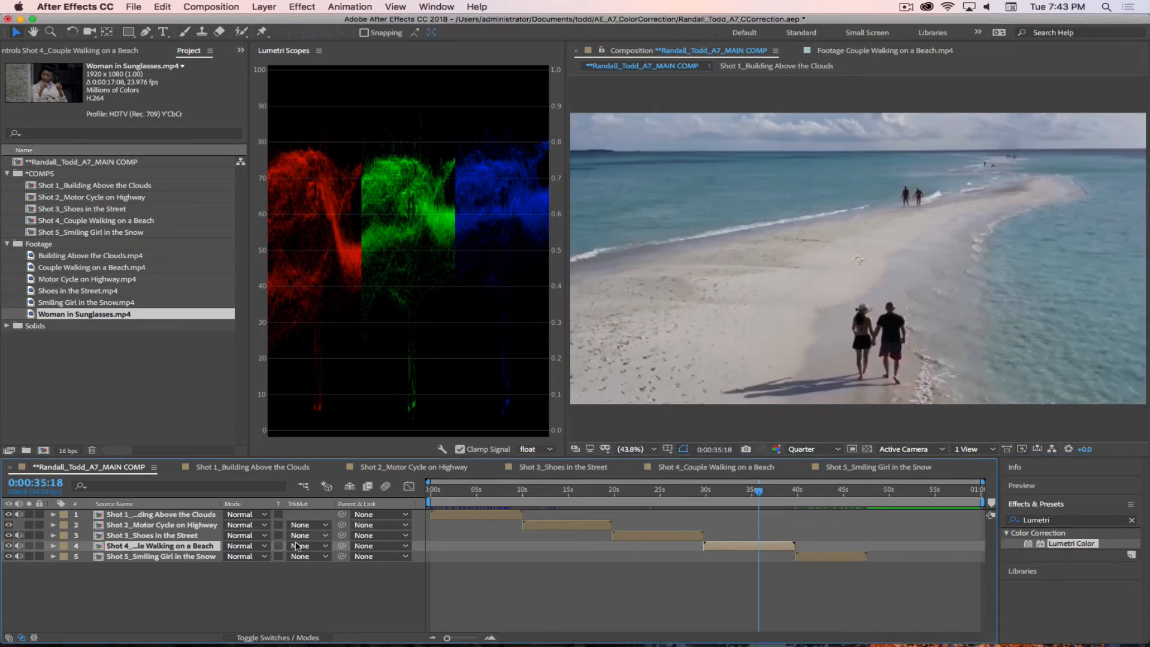
key(t)
click(236, 557)
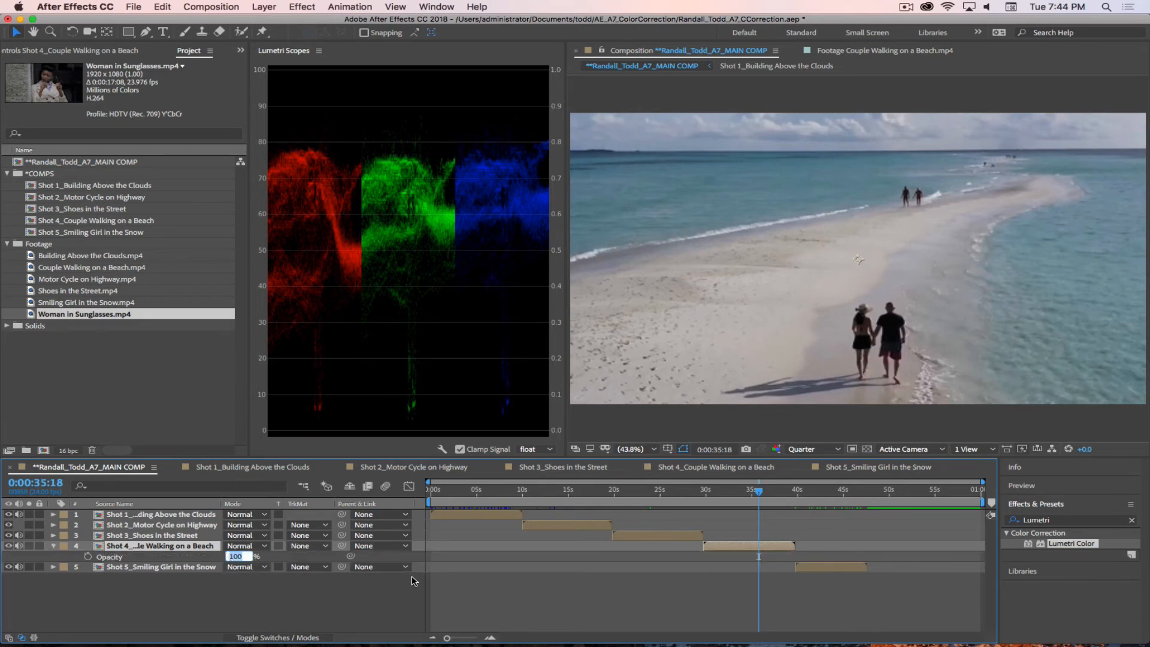
text(50)
key(Return)
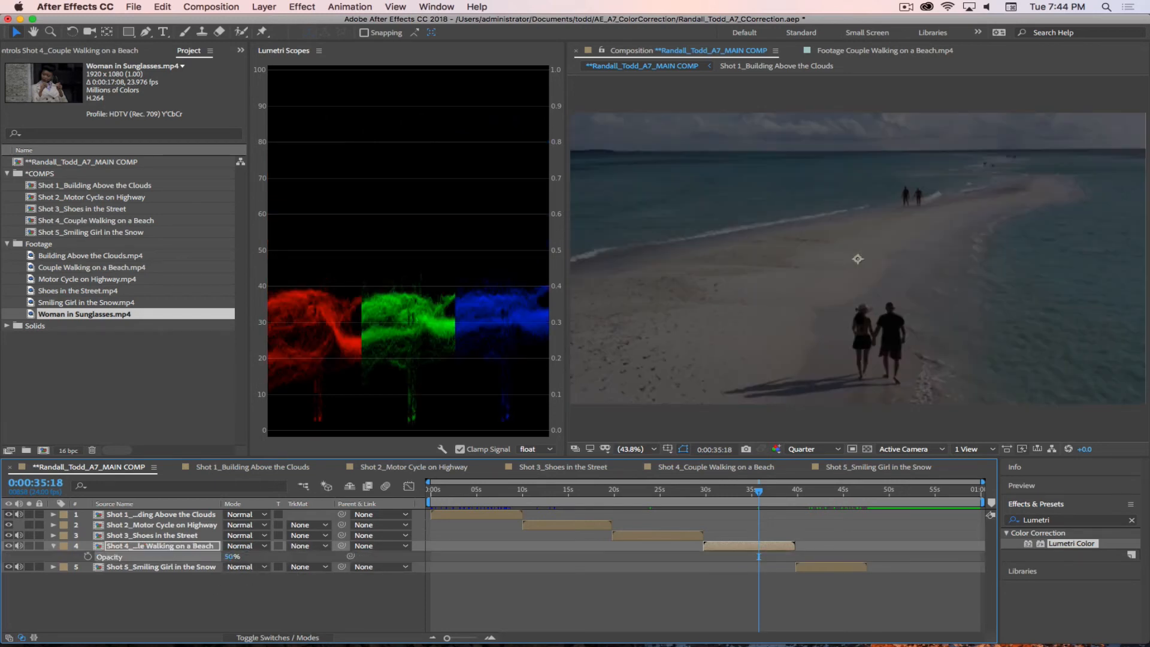
key(super+z)
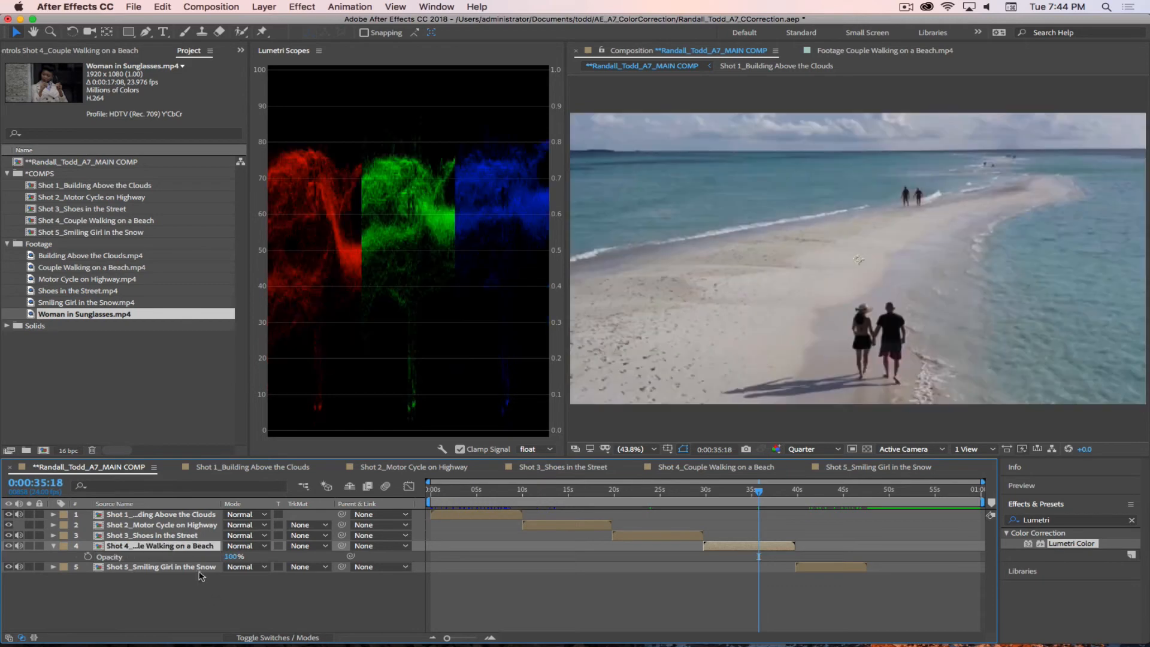
Step: Scale the Shot 4 Couple Walking on a Beach layer to 50% in the main comp and mute the audio of all five layers
key(s)
click(265, 556)
text(50)
key(Return)
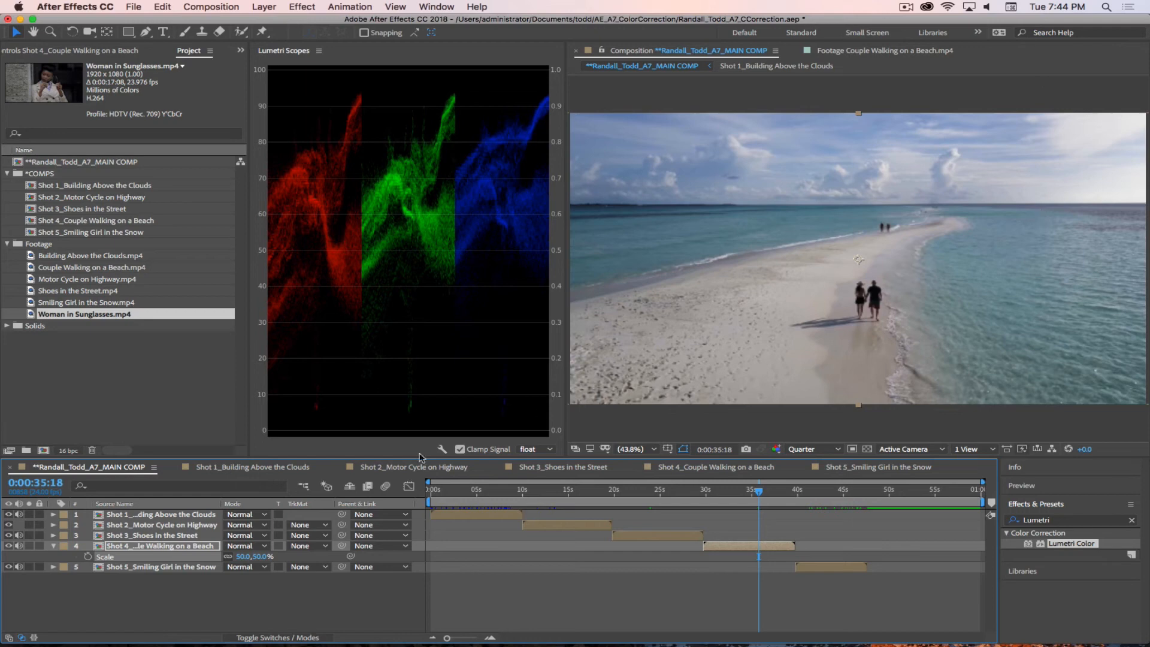
drag(259, 557, 259, 558)
click(254, 599)
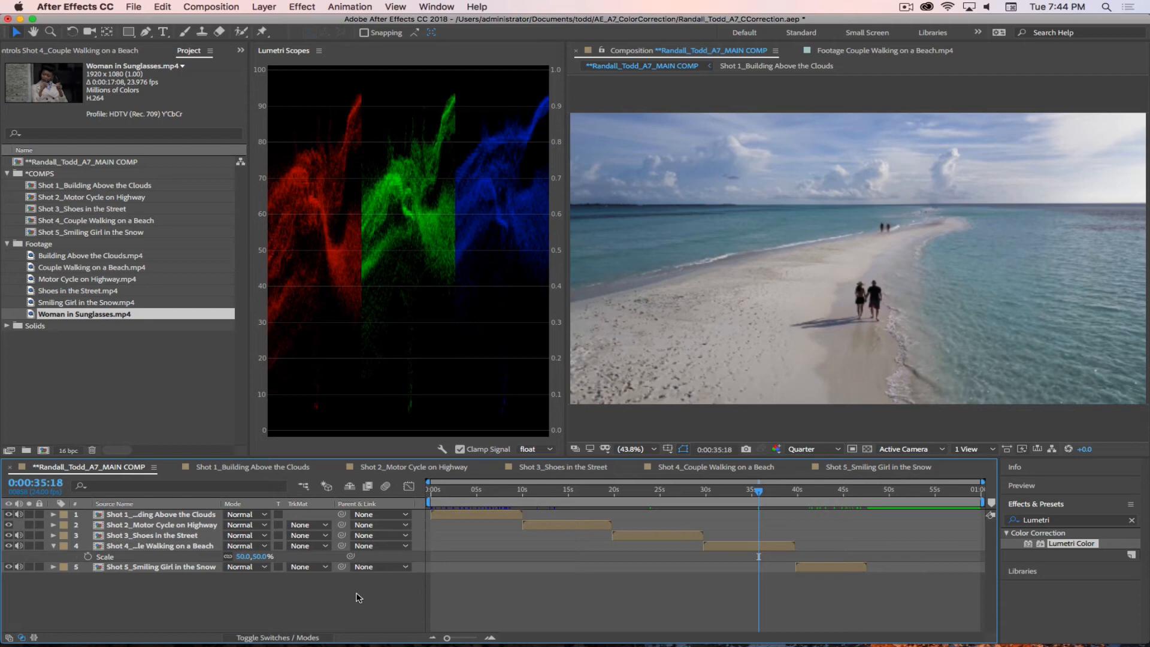
click(53, 546)
drag(19, 515, 19, 557)
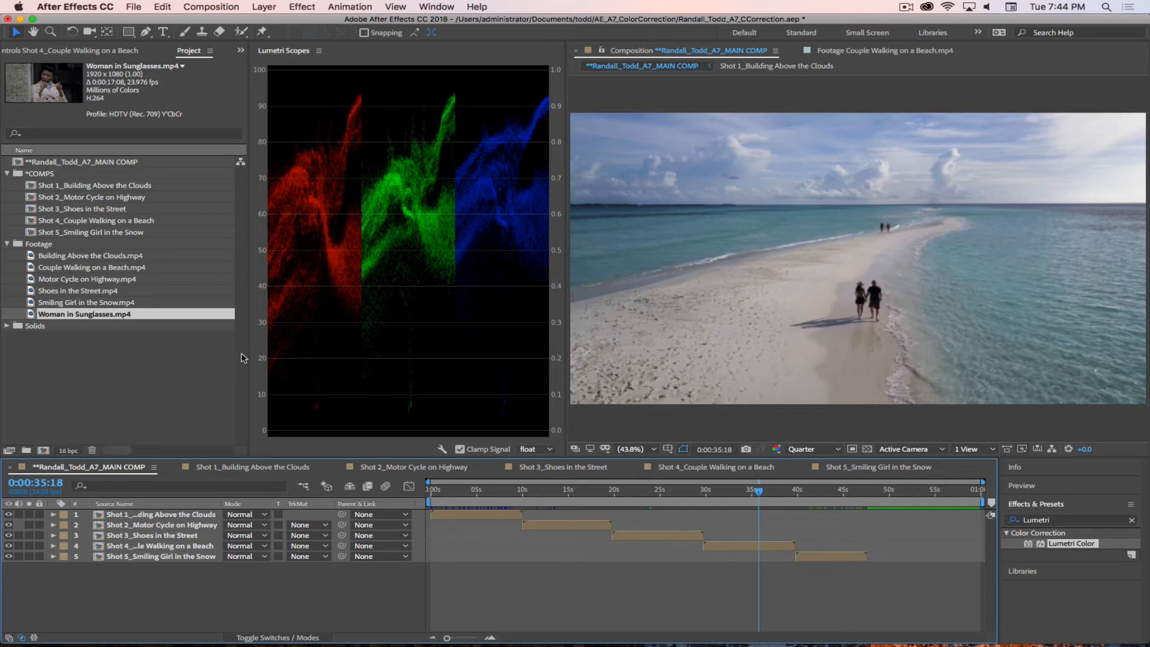
Step: Open the Woman in Sunglasses.mp4 footage, find a good ending frame and set its out point at 0:00:10:00
click(101, 358)
click(35, 315)
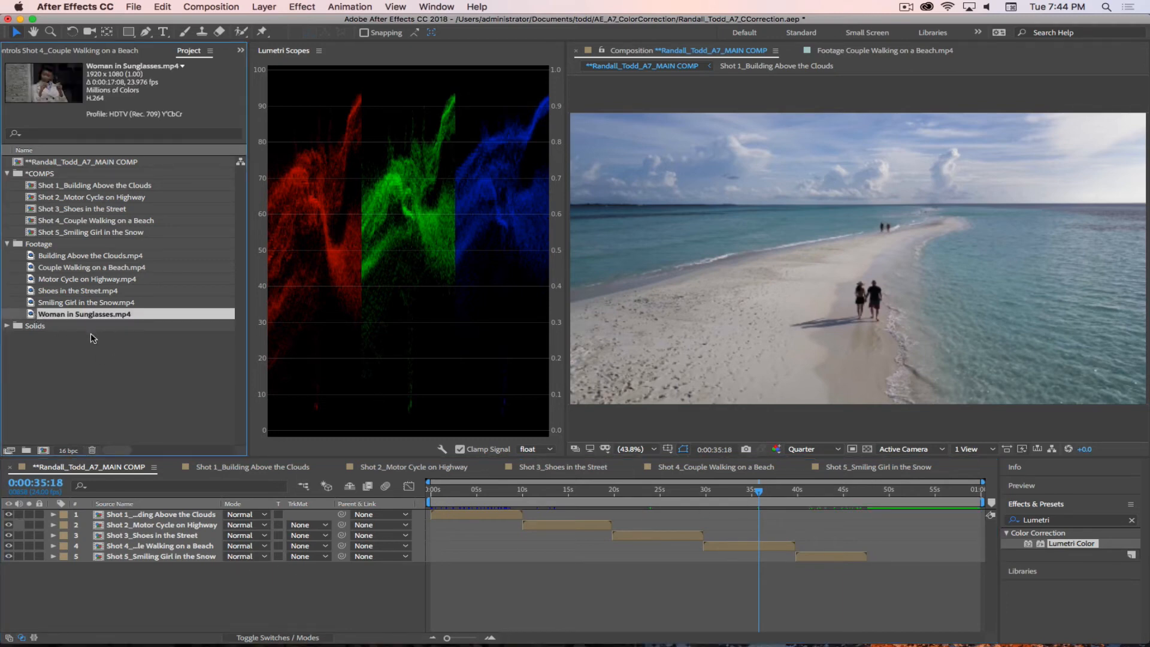
double_click(33, 315)
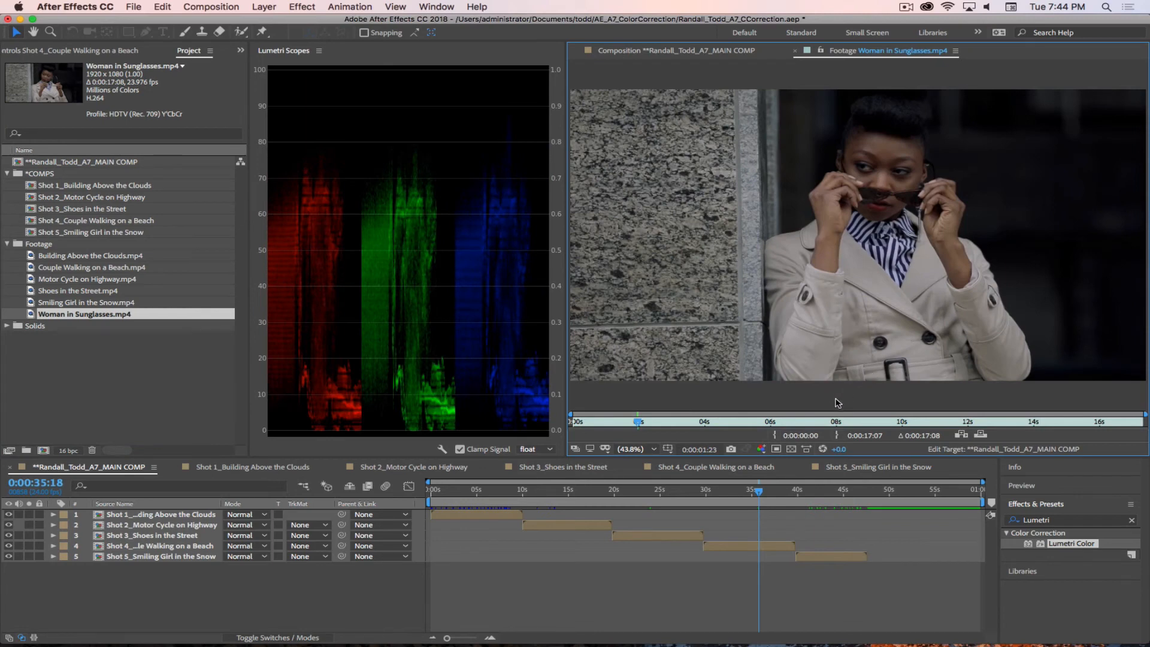
drag(653, 425, 906, 444)
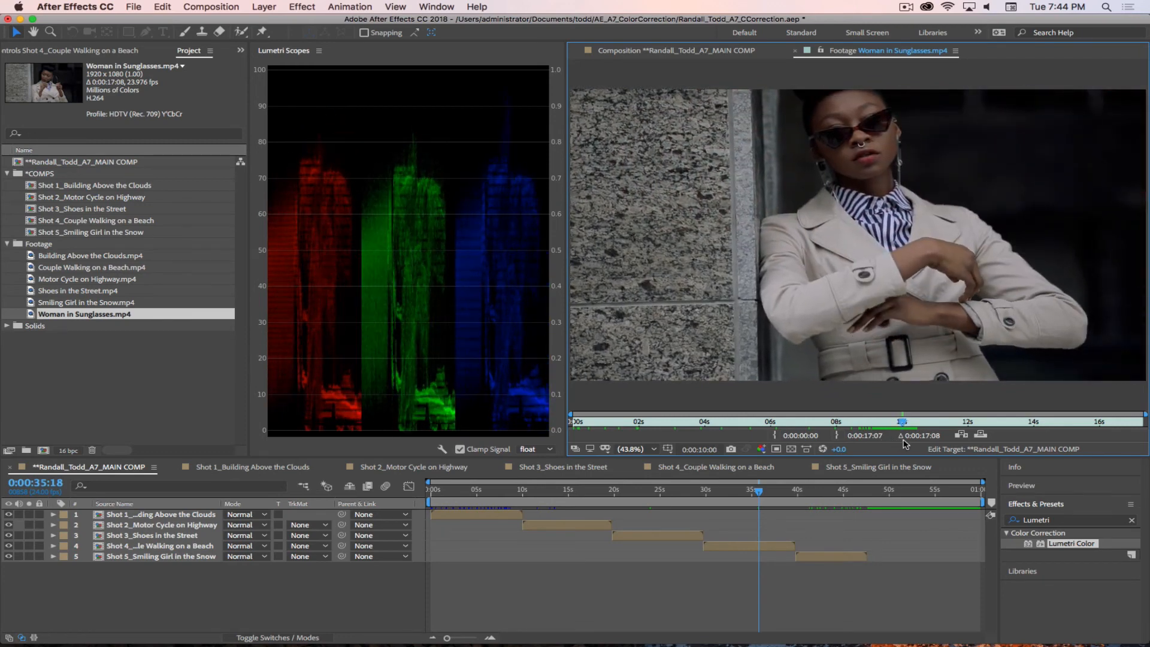
click(836, 436)
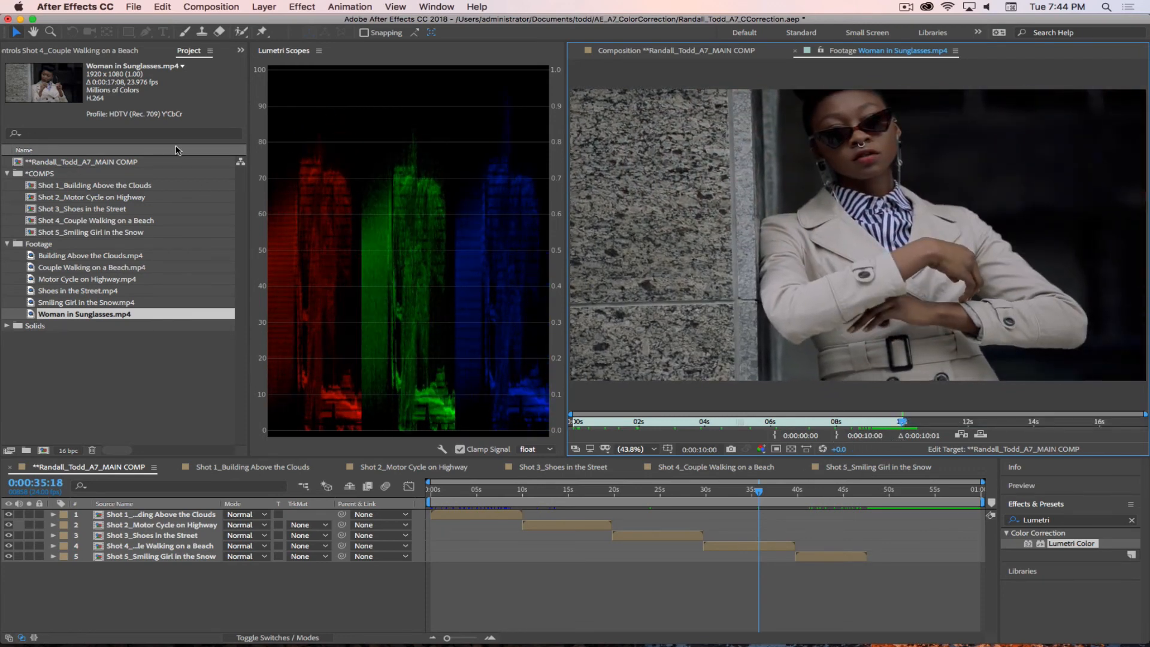
Step: Create a composition from the trimmed Woman in Sunglasses.mp4 footage and rename it Shot 6_Woman in Sunglasses
drag(29, 315, 48, 452)
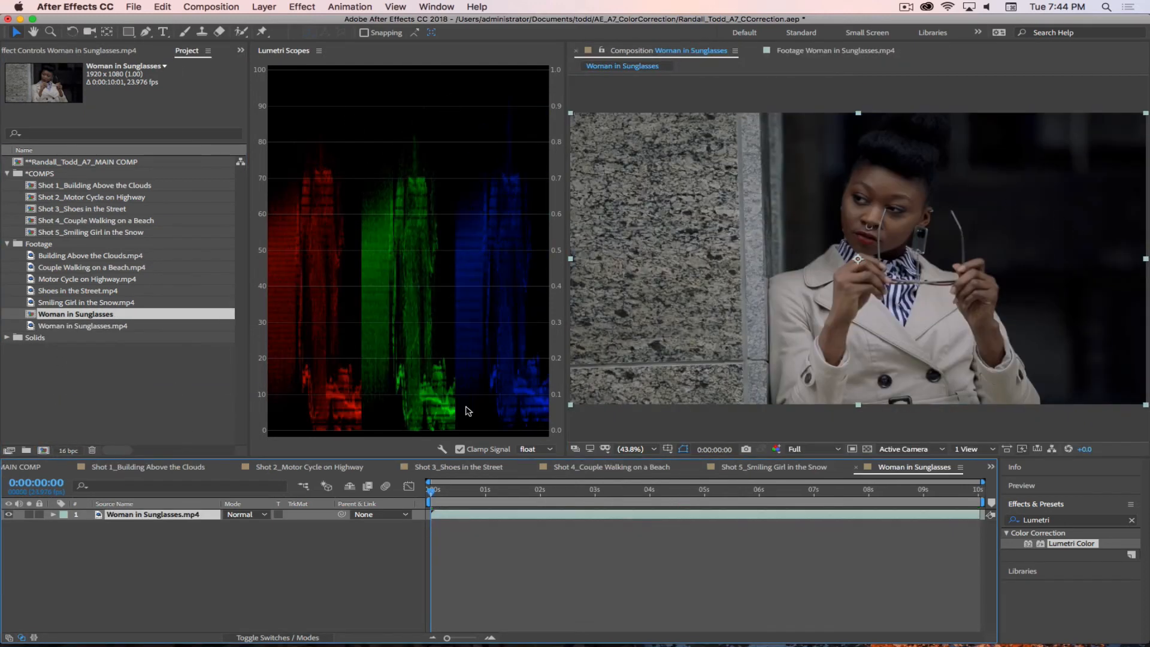
click(66, 317)
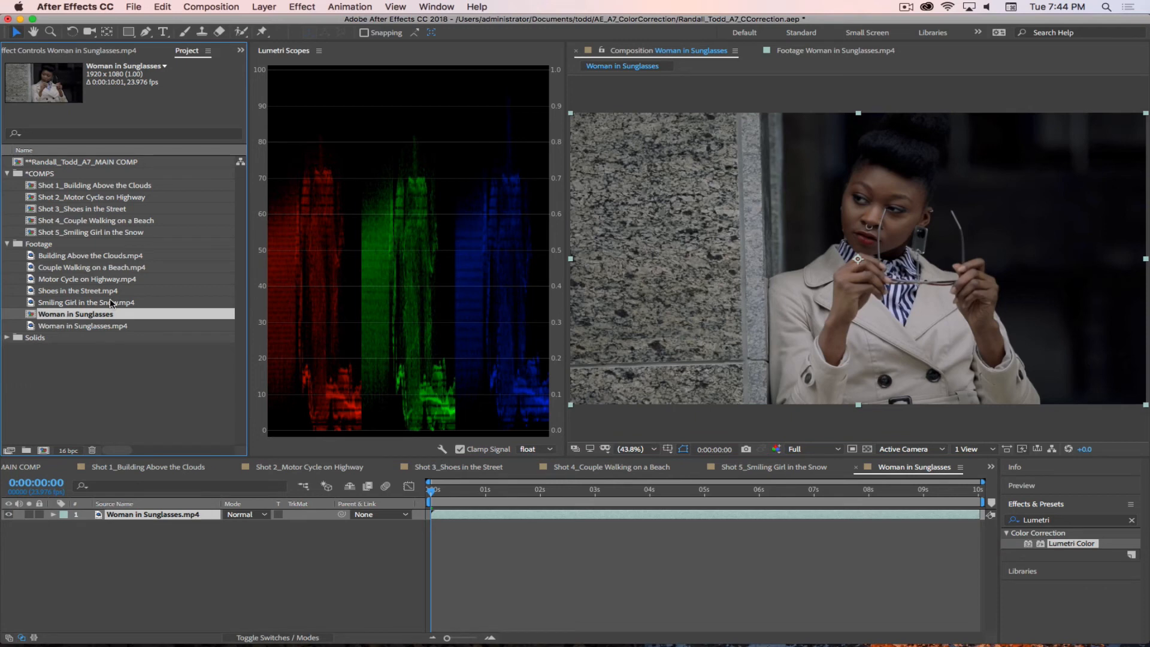
key(Return)
key(Left)
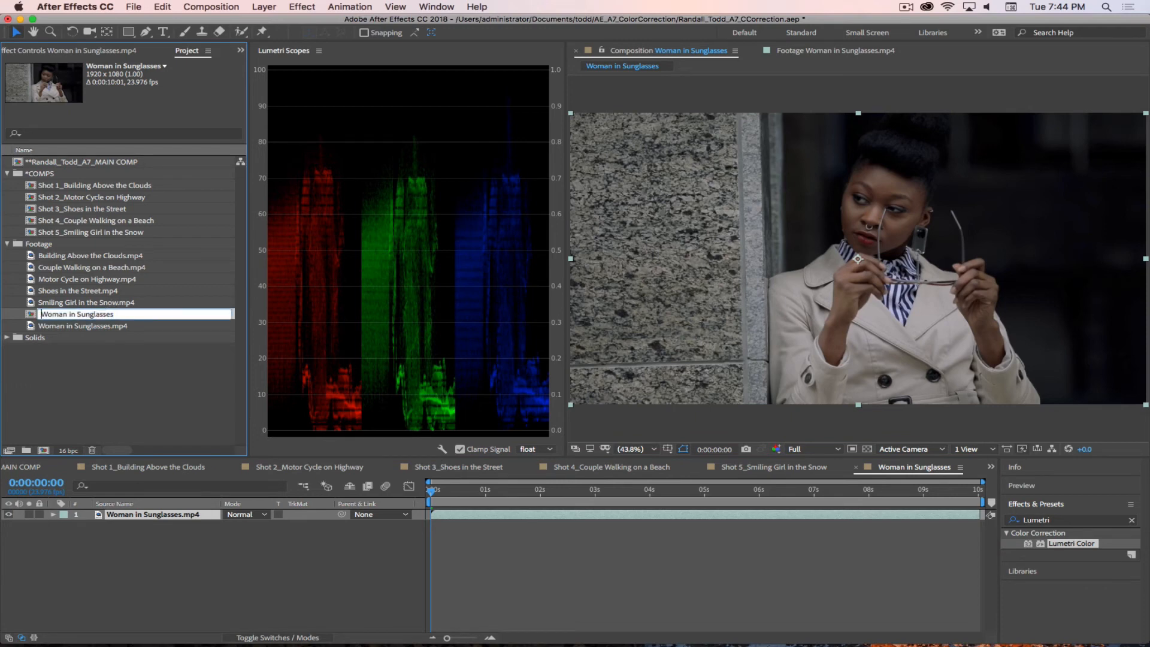
text(Shot 6_)
key(Return)
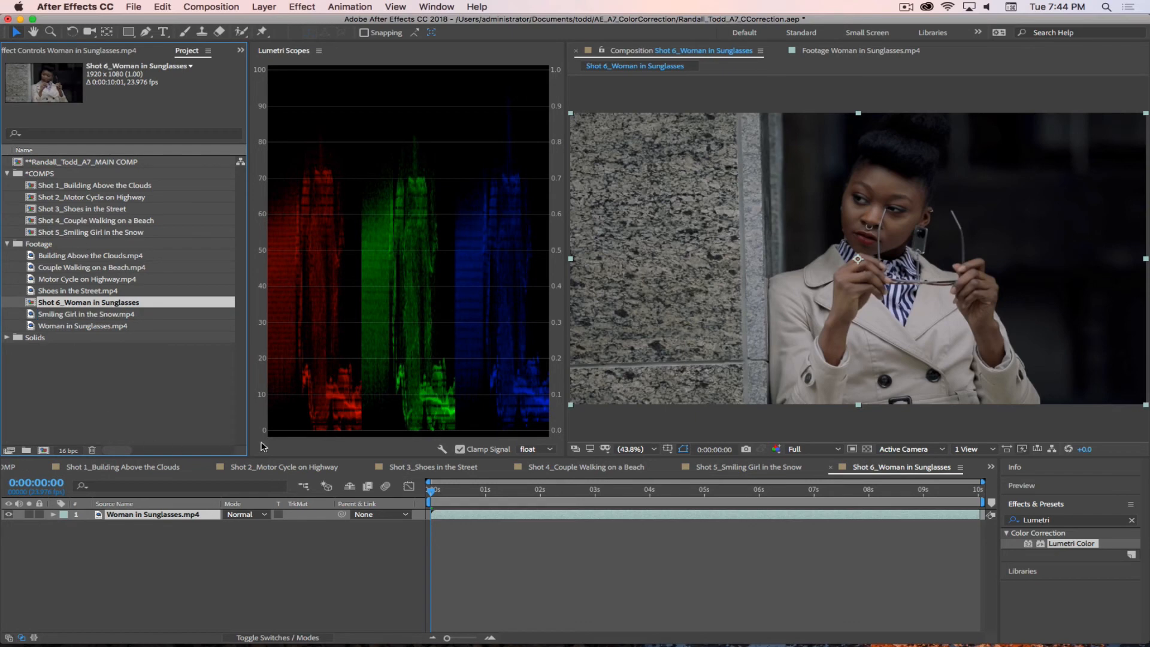
Step: Add Shot 6 to the main comp as the lowest layer starting where Shot 5 ends, and file its composition in the *COMPS folder
click(992, 467)
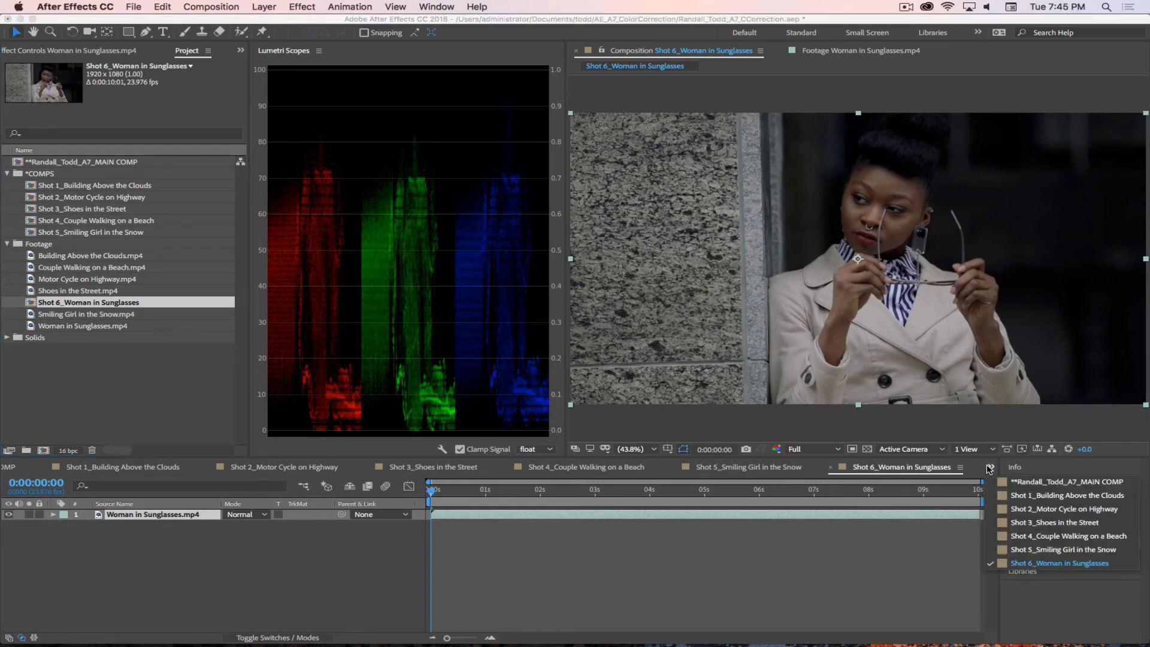
click(1022, 479)
drag(30, 303, 875, 578)
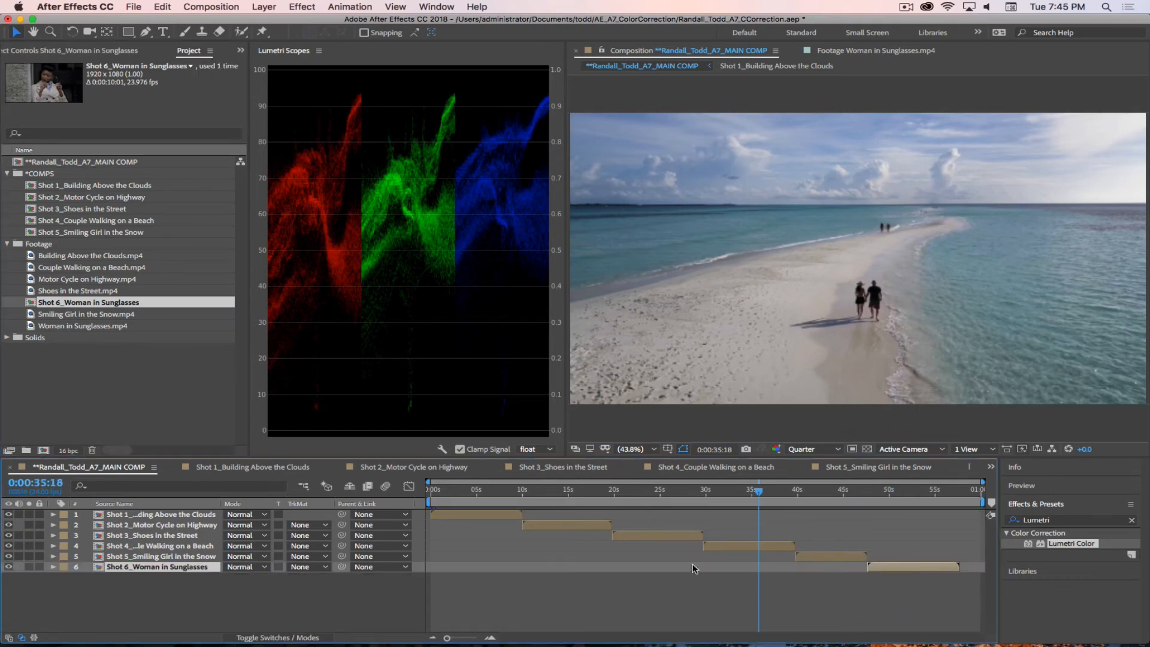
drag(32, 303, 37, 174)
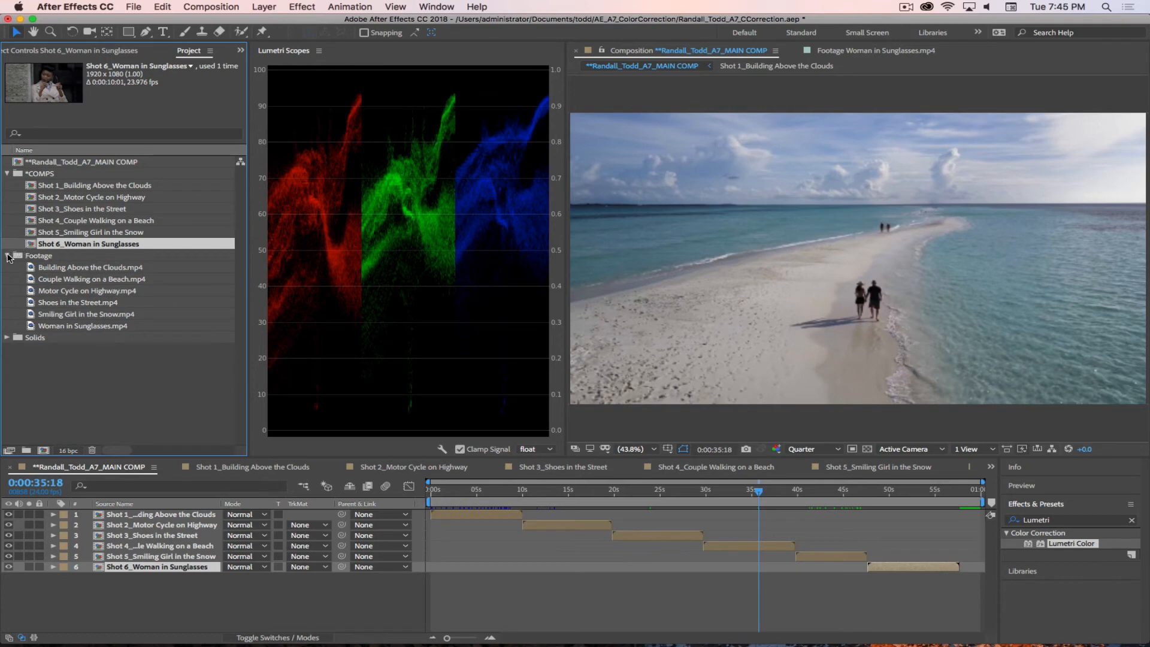
click(7, 256)
click(69, 333)
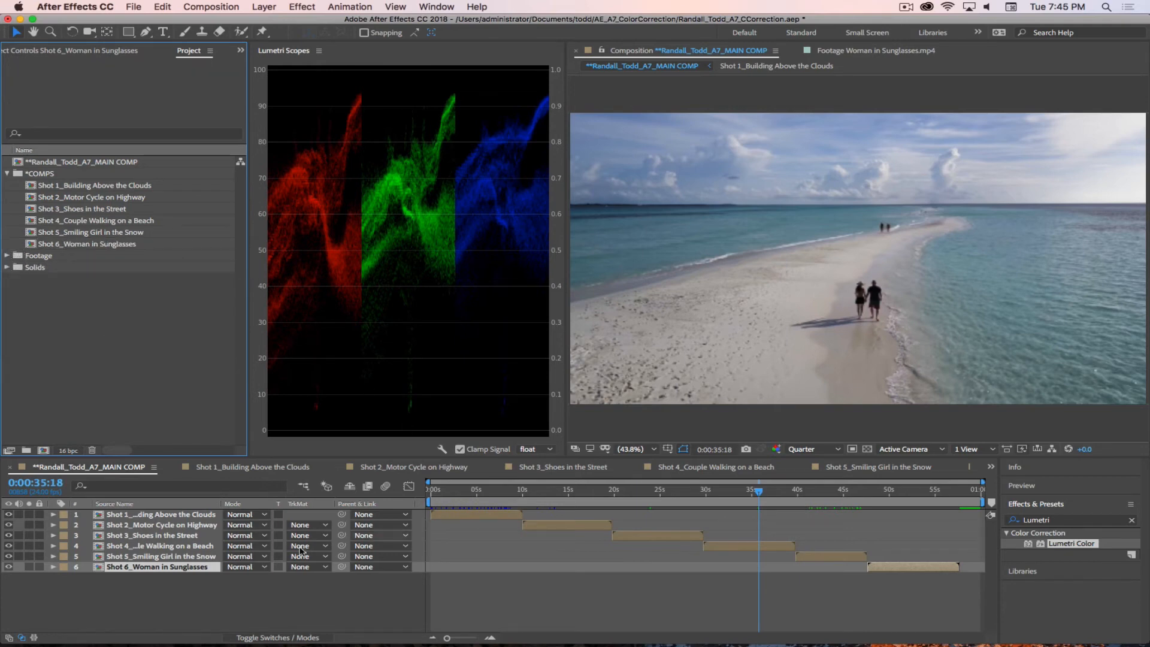
Step: Open the Shot 6 composition at its first frame and apply Lumetri Color to the Woman in Sunglasses.mp4 layer
click(992, 467)
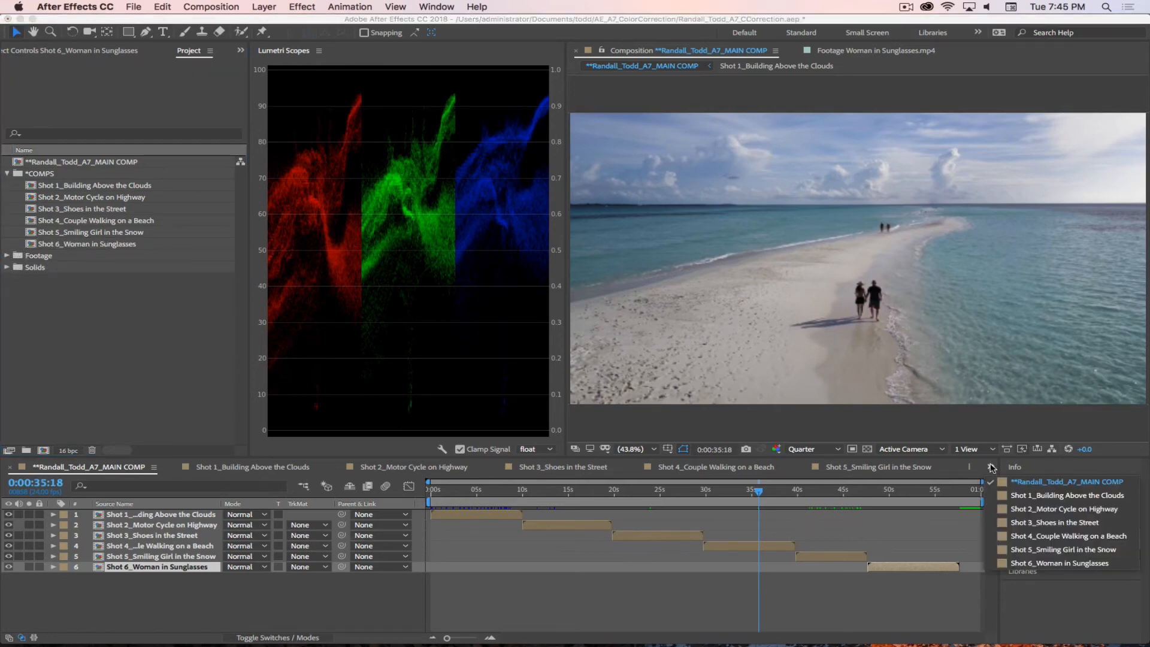
click(1025, 564)
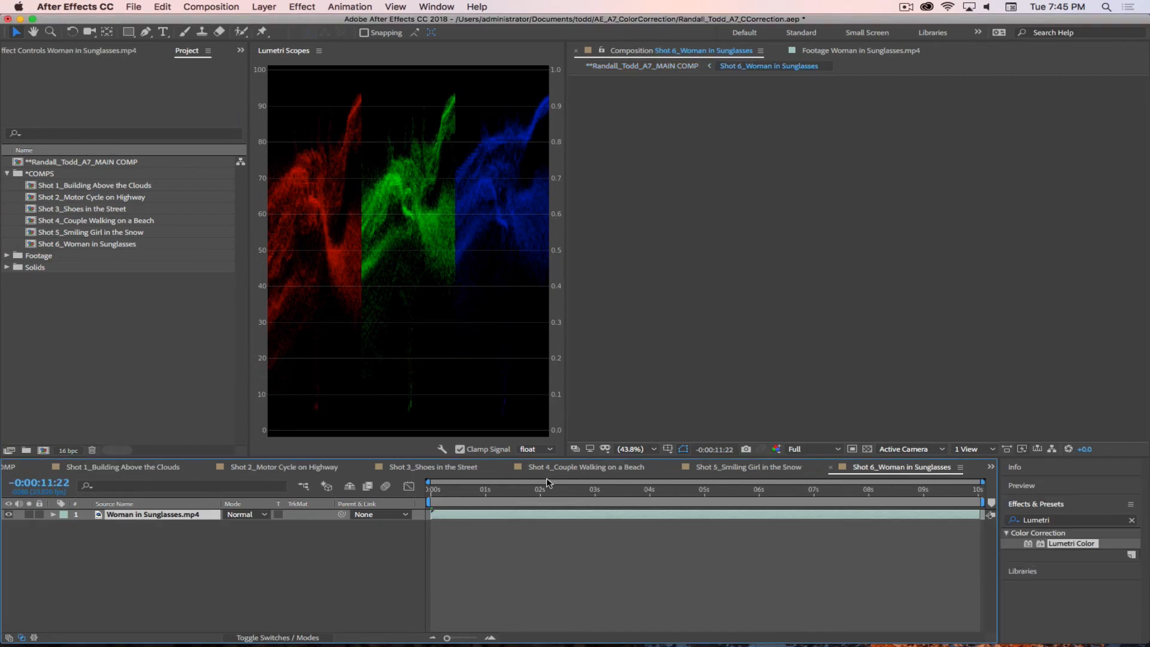
drag(493, 490, 395, 485)
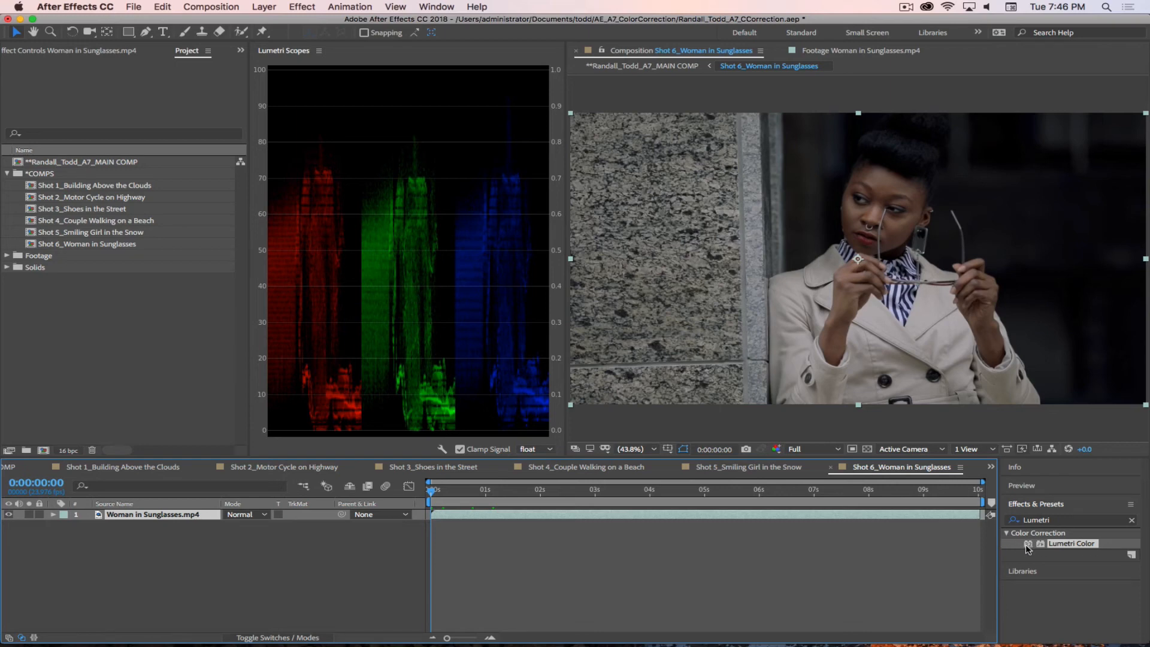
drag(1031, 545, 237, 535)
drag(132, 508, 135, 514)
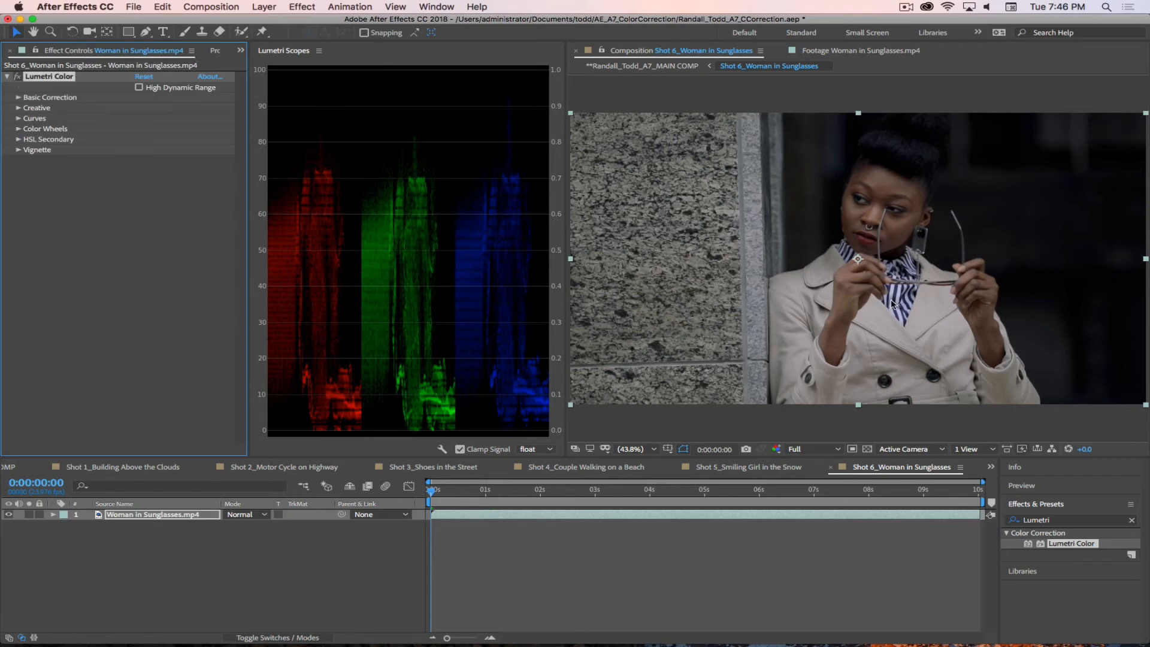
Step: Set the layer's Lumetri white balance by sampling a white stripe of the woman's shirt at 200% magnification
click(18, 98)
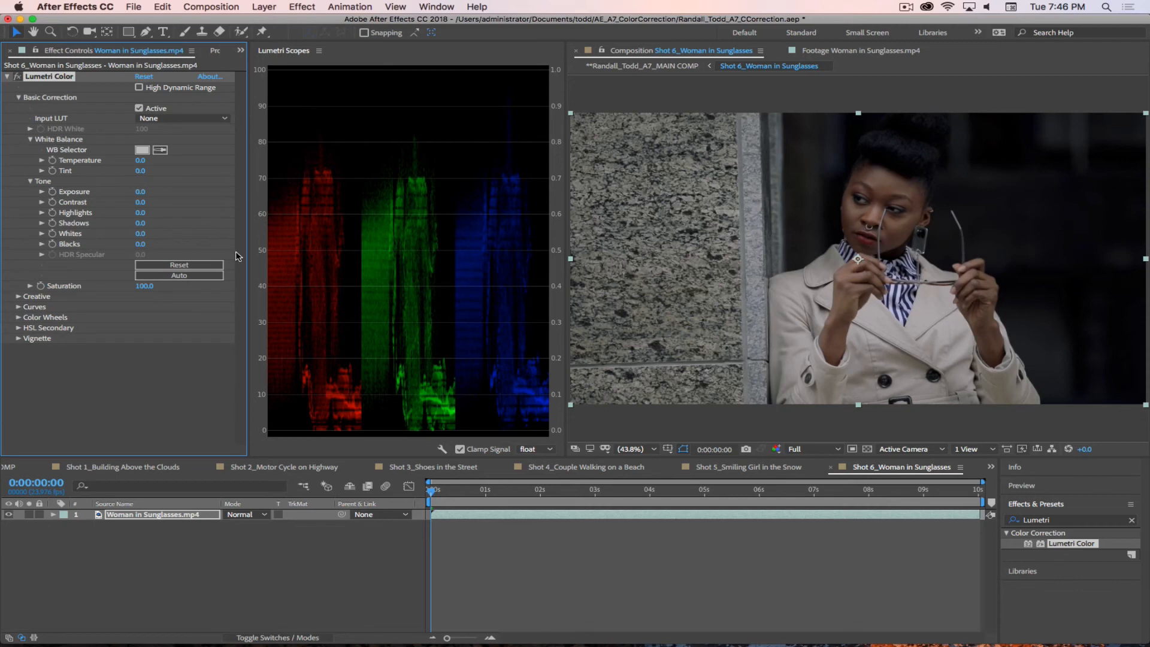
click(160, 150)
scroll(910, 323, down, 2)
scroll(910, 323, up, 6)
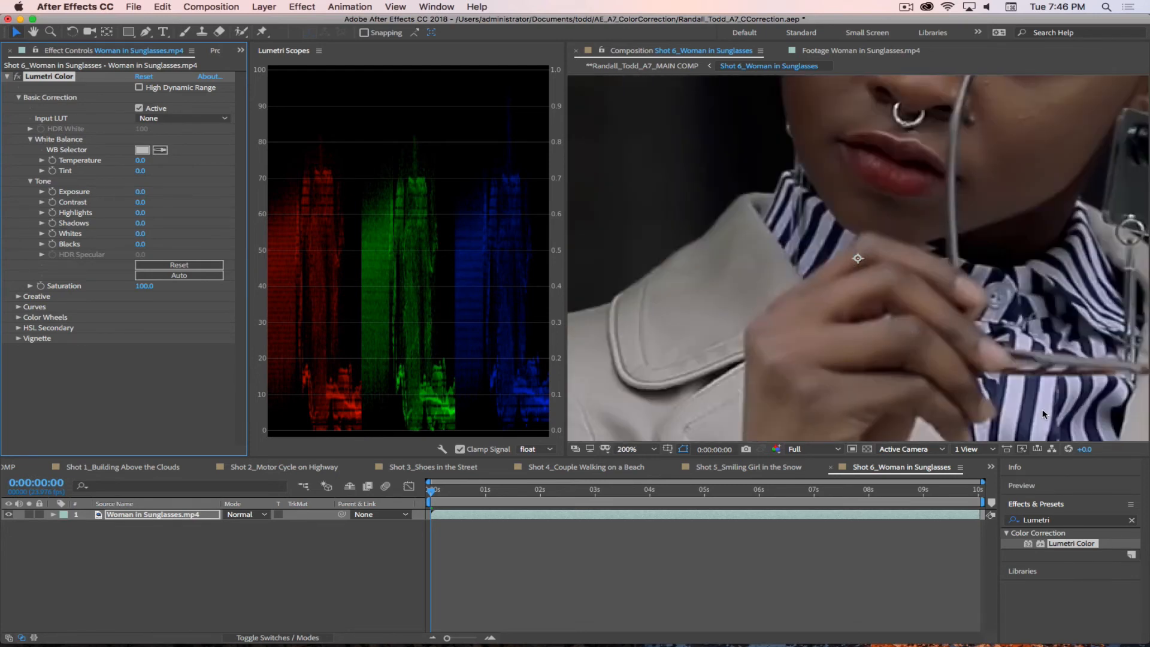
click(163, 150)
click(1018, 386)
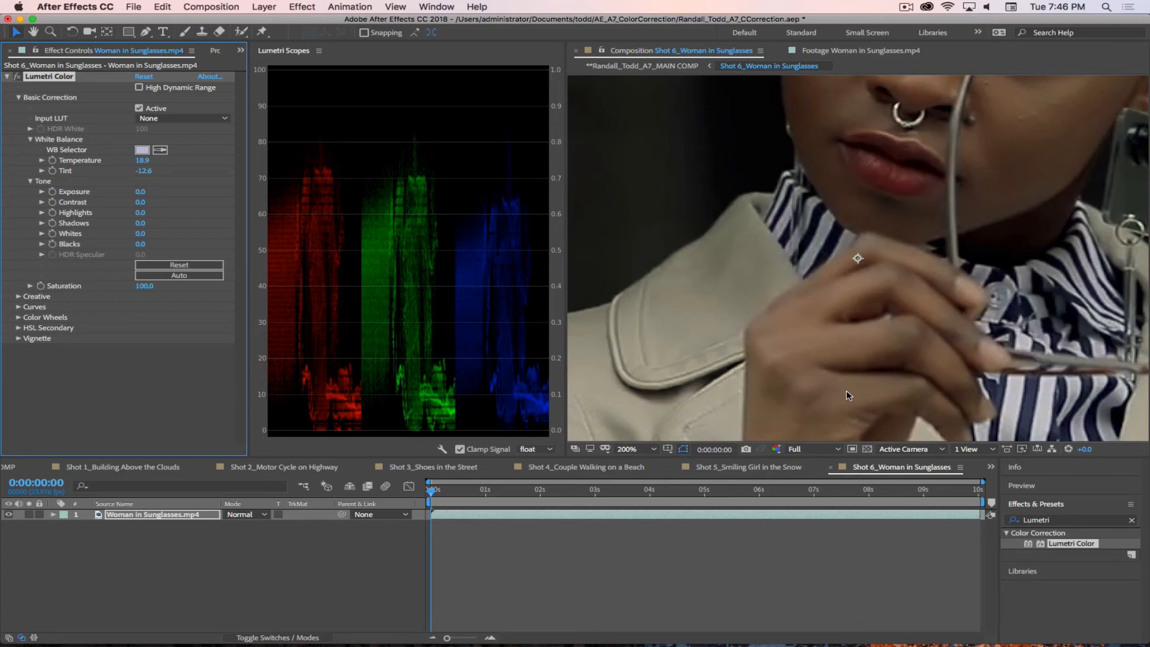
Step: Examine the white-balanced shot at smaller magnifications and fit the whole frame to the viewer
key(comma)
key(comma)
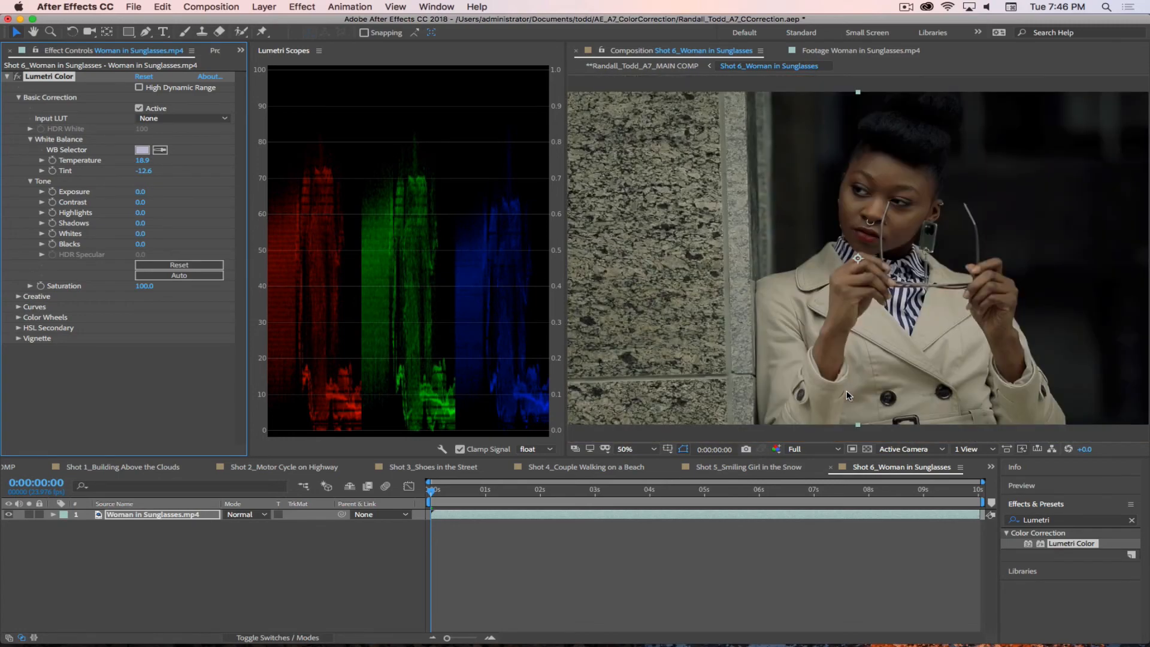
key(comma)
key(period)
key(comma)
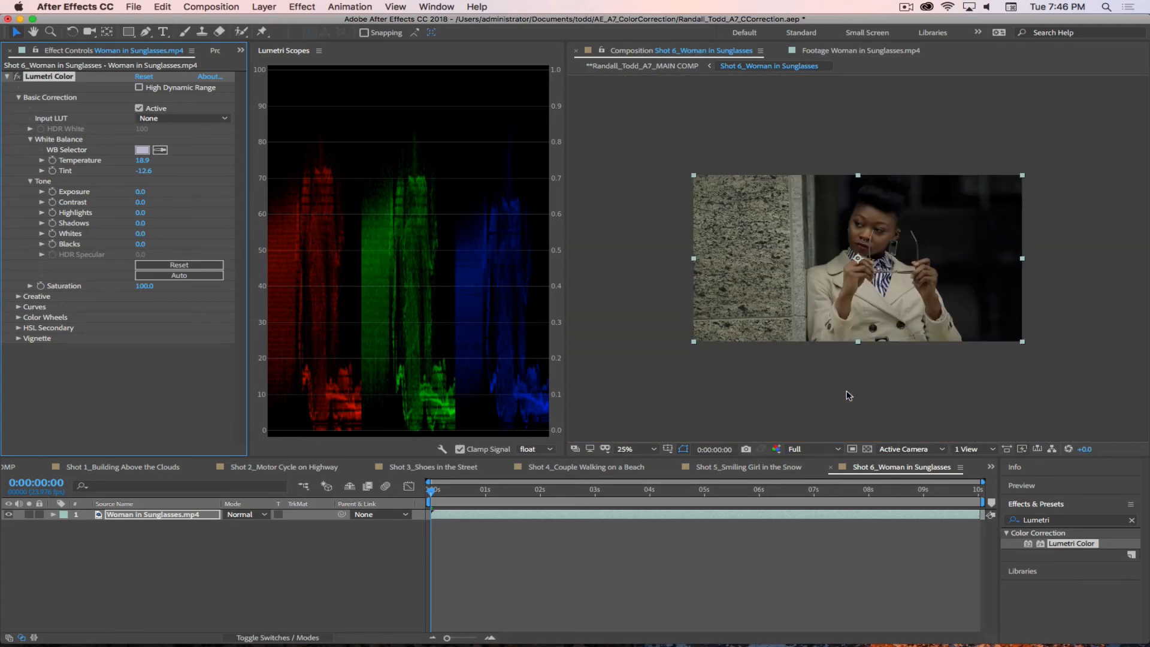
key(period)
key(comma)
key(period)
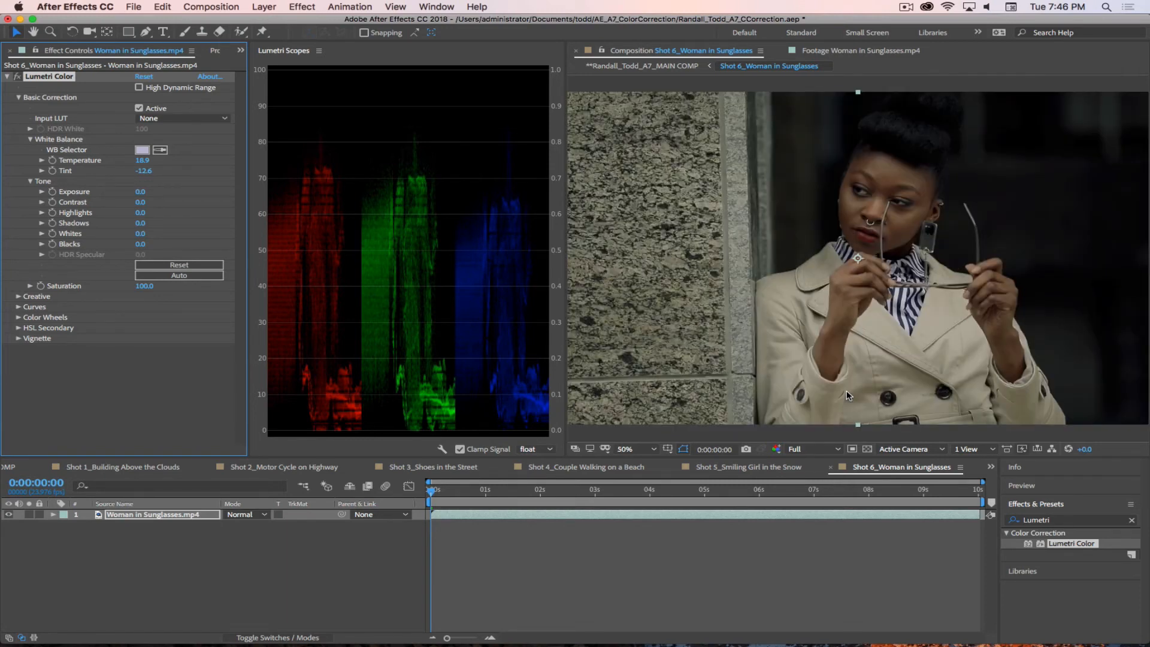
click(643, 450)
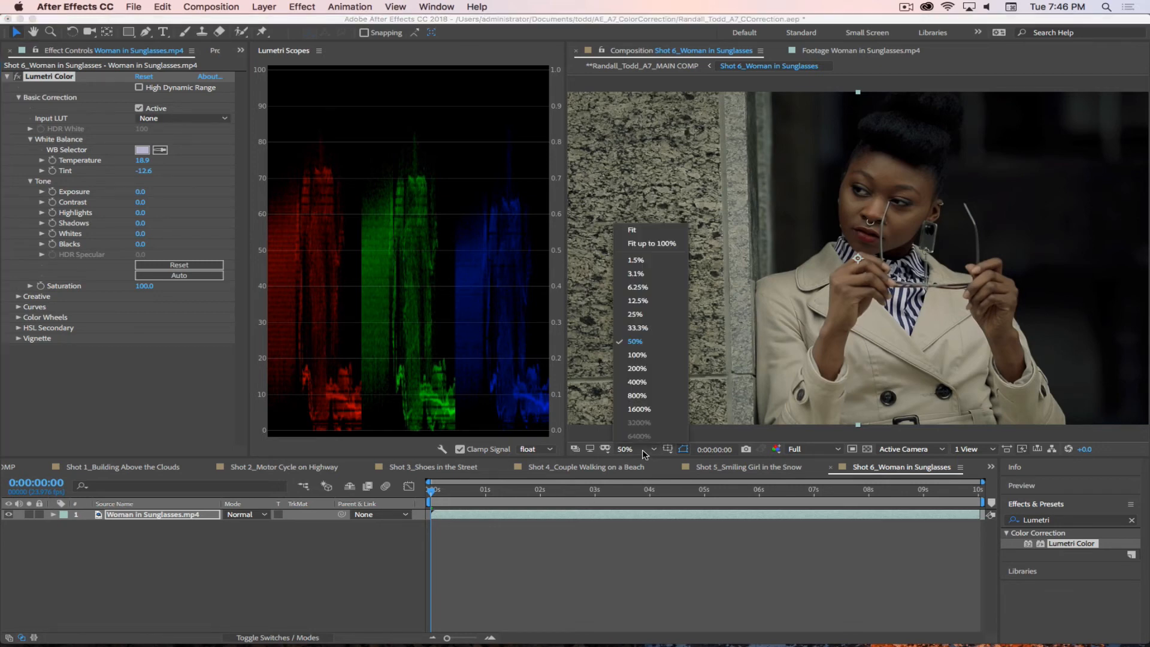
click(632, 229)
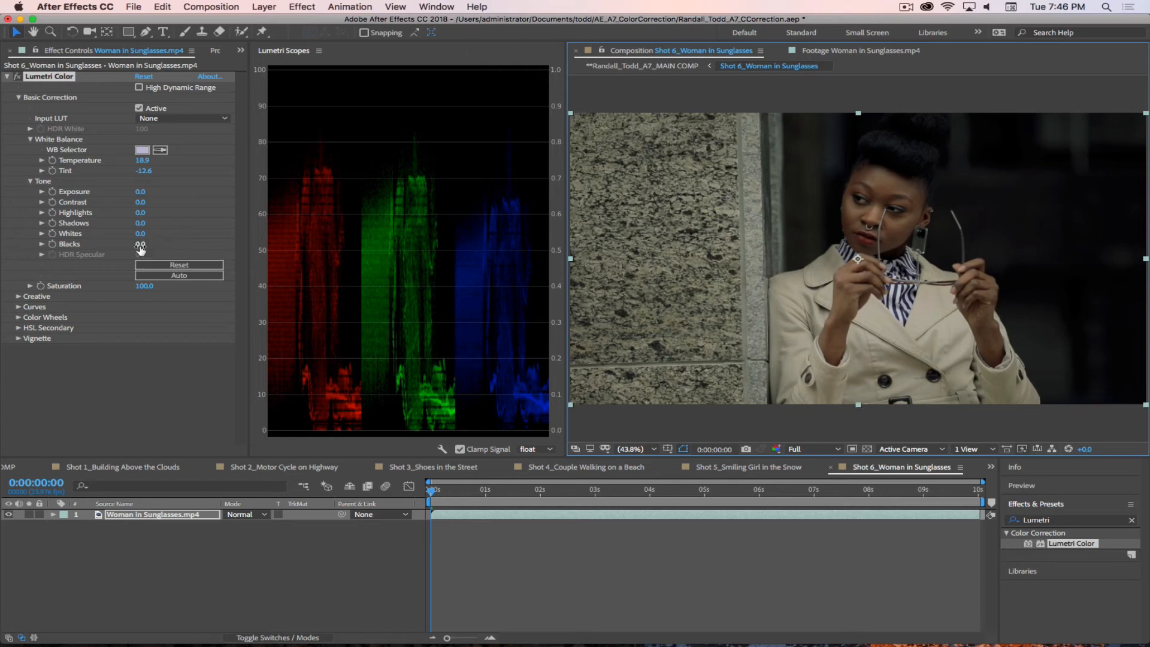
Step: Try raising the Lumetri Blacks to 2.0 on the Woman in Sunglasses.mp4 layer
mouse_move(141, 249)
mouse_down()
mouse_move(161, 244)
mouse_move(152, 255)
mouse_up()
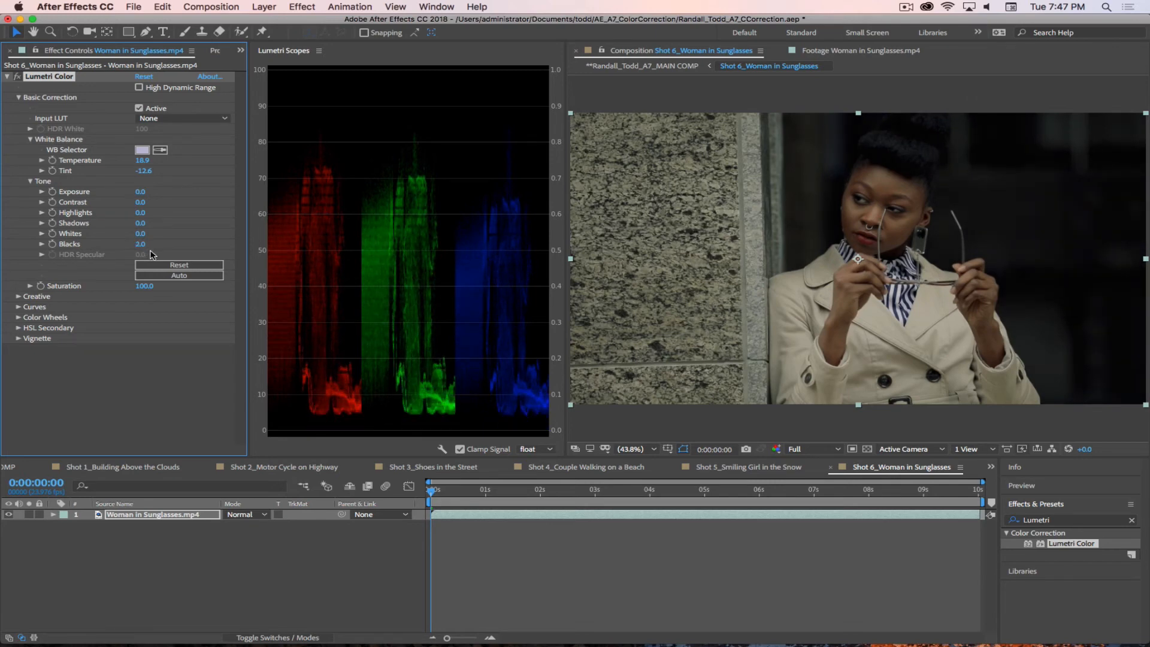
click(142, 246)
click(221, 273)
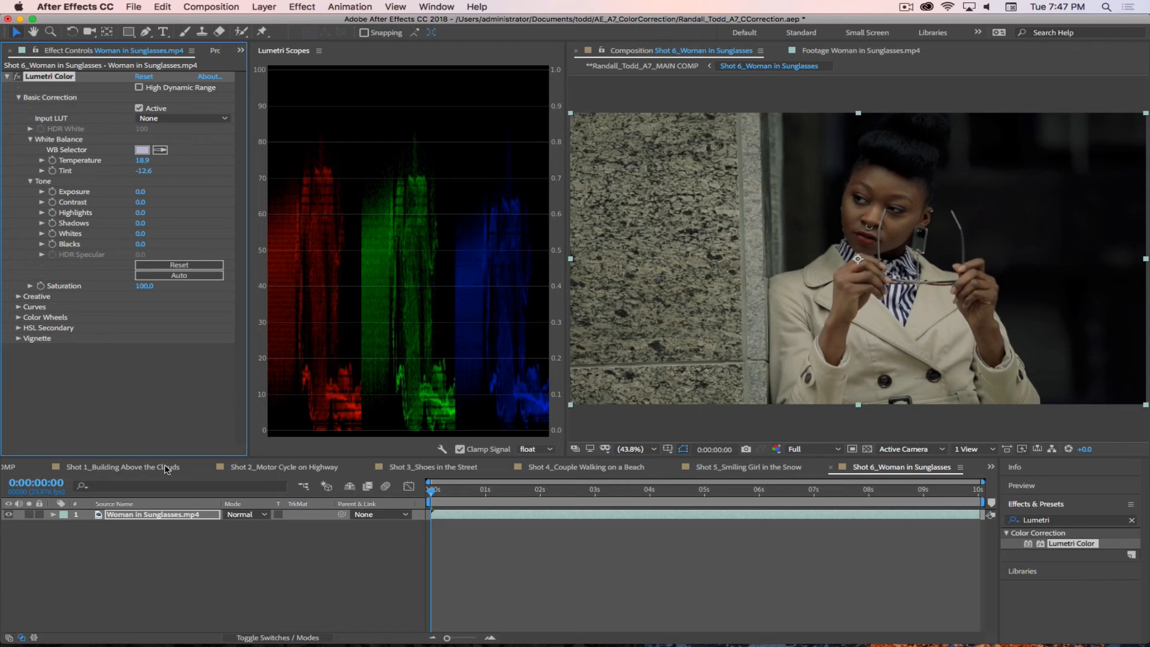
Step: Duplicate the Woman in Sunglasses.mp4 layer in Shot 6 and name the upper copy CC and the lower one Orig
click(153, 545)
click(174, 515)
key(super+d)
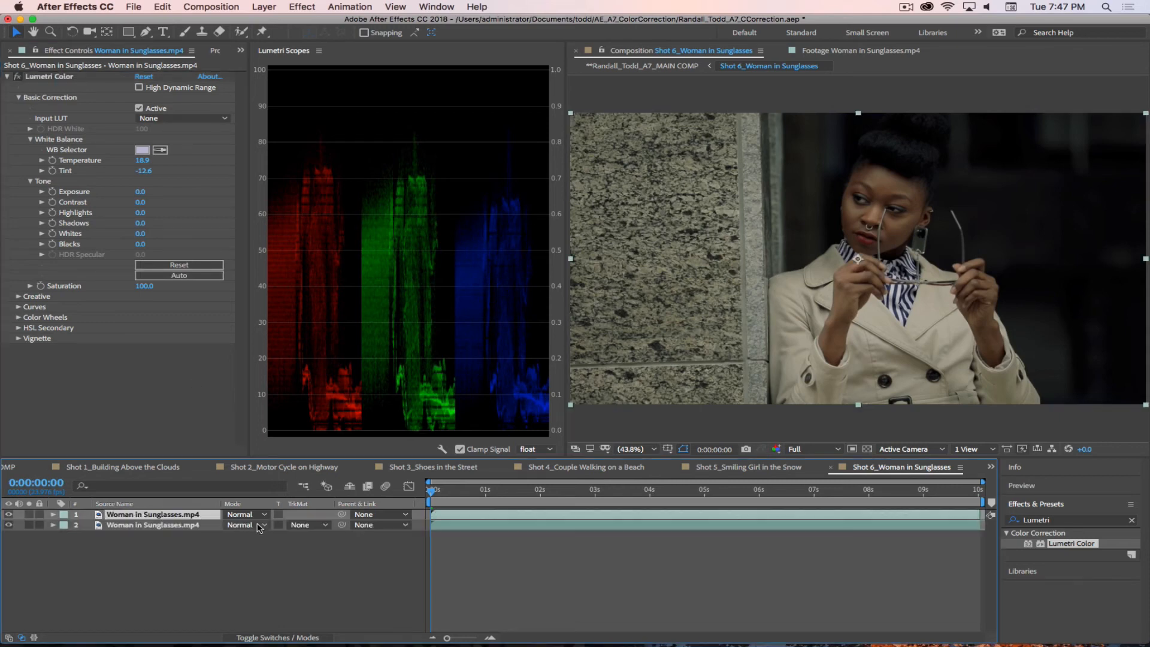
key(Return)
text(CC)
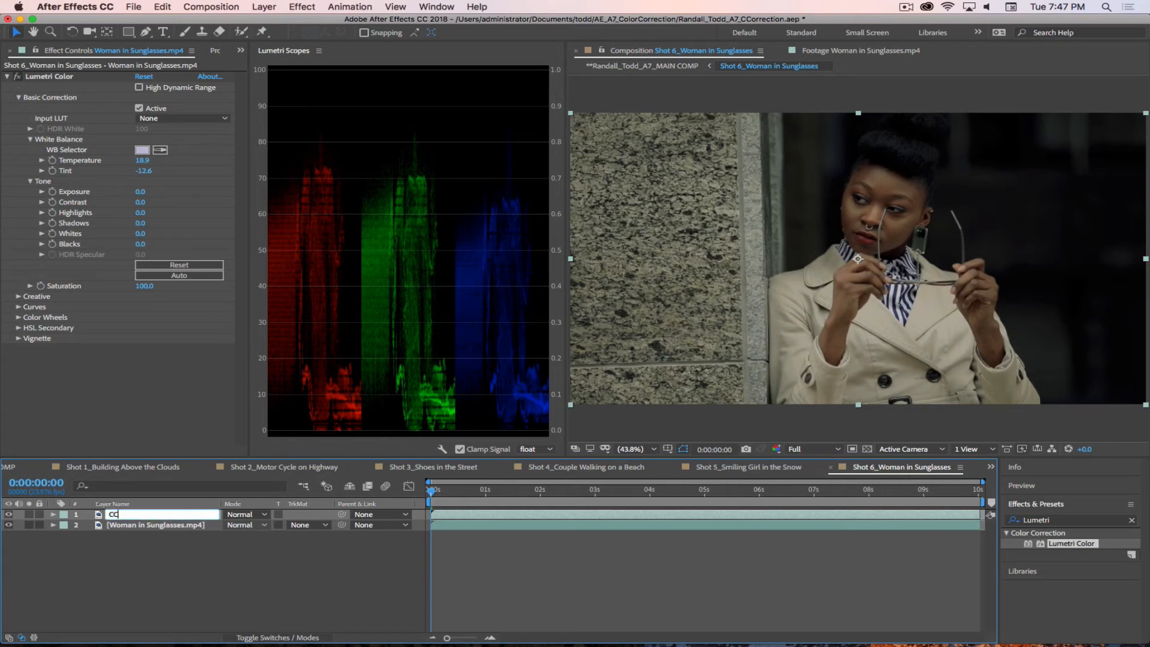
key(Return)
click(174, 525)
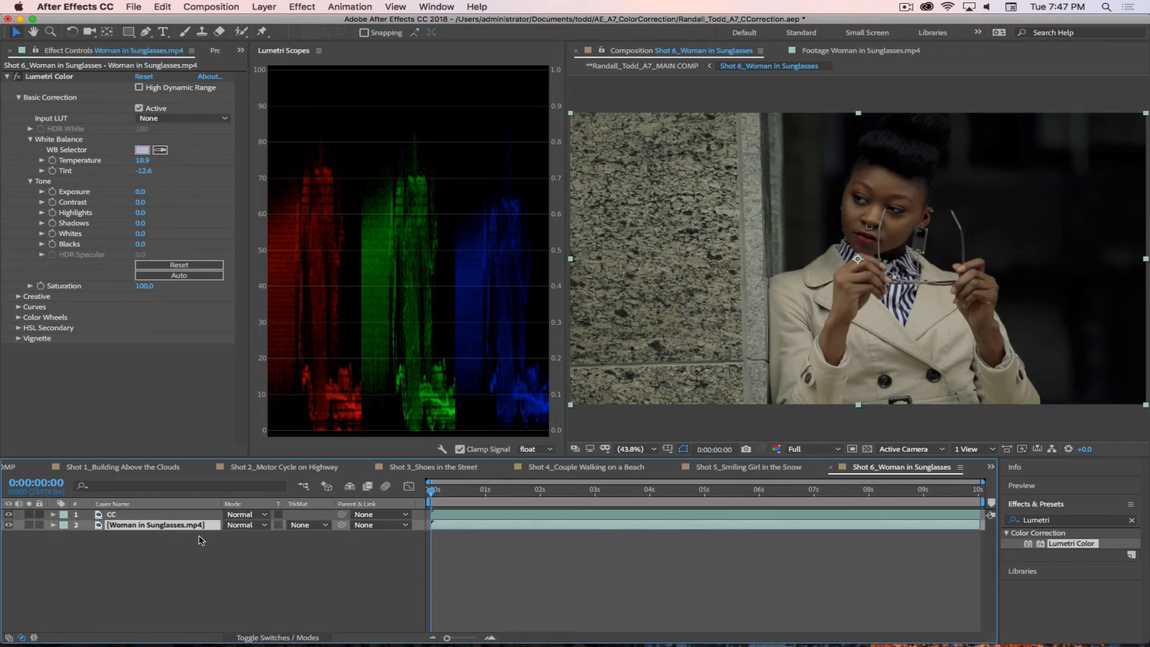
key(Return)
text(Orig)
key(Return)
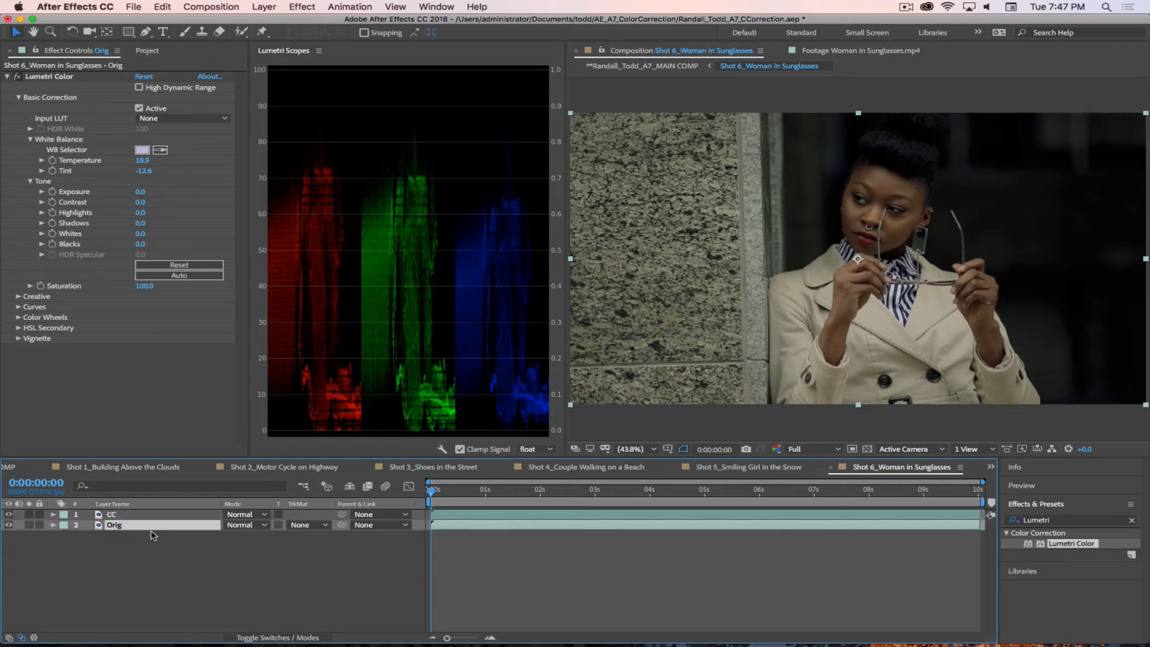
Step: Remove Lumetri Color from the Orig layer and hide the CC layer to check the uncorrected frame
click(60, 76)
key(Delete)
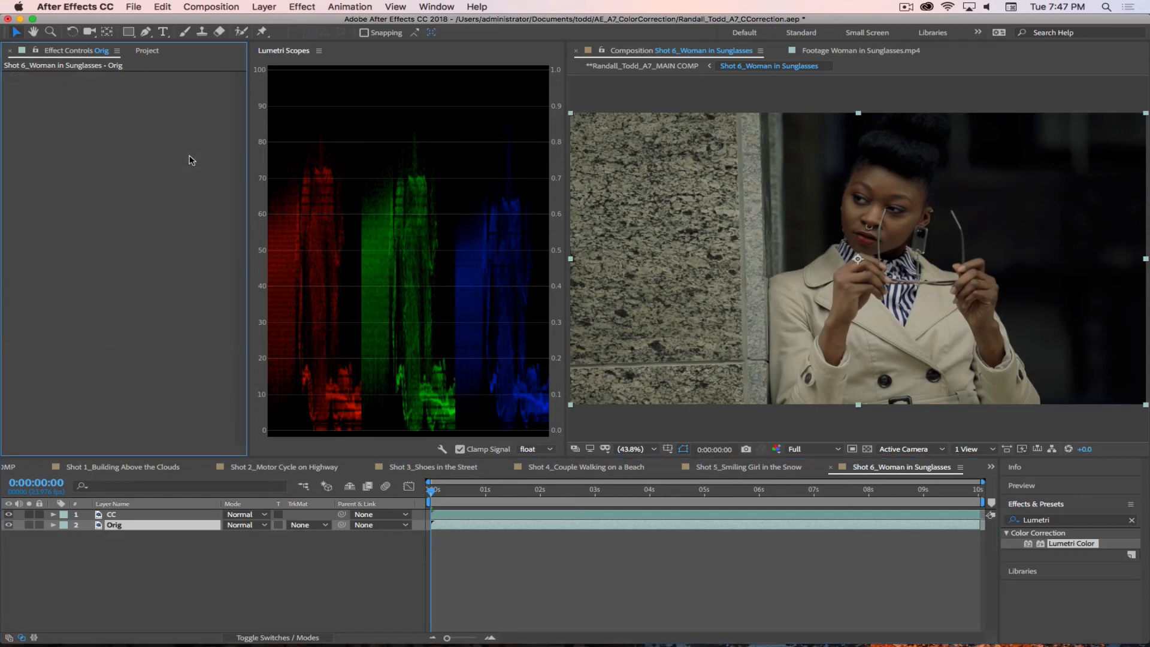
click(8, 515)
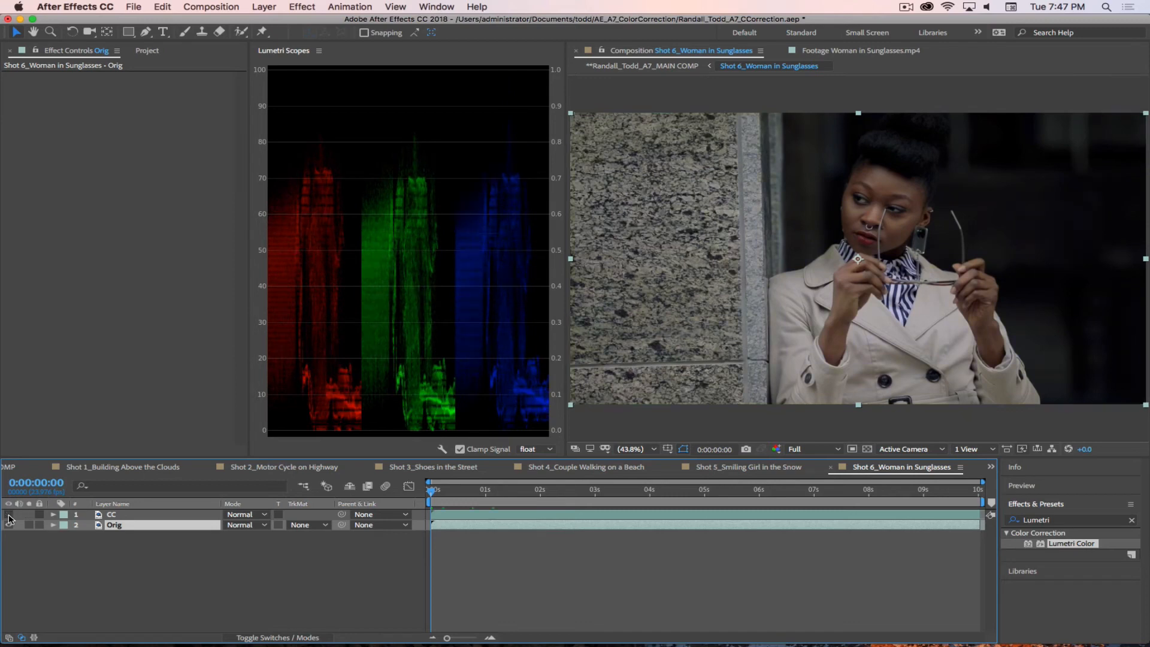
Step: Compare the corrected and original woman frame by toggling the CC layer's visibility, leaving CC visible
click(8, 515)
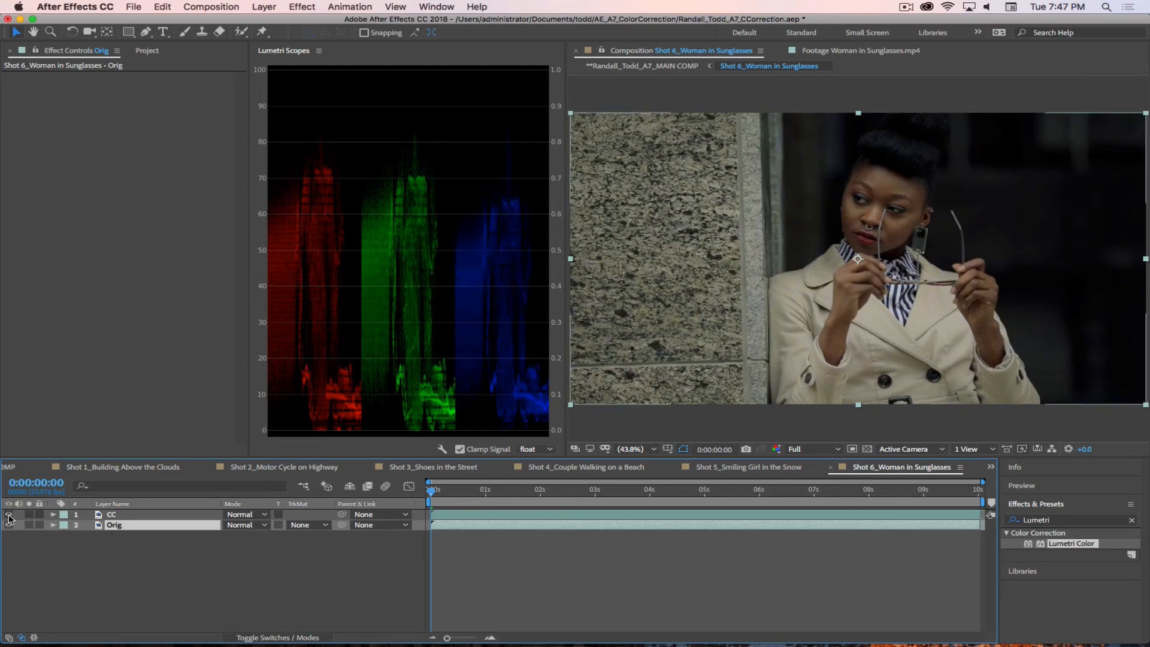
click(9, 515)
click(9, 515)
click(9, 516)
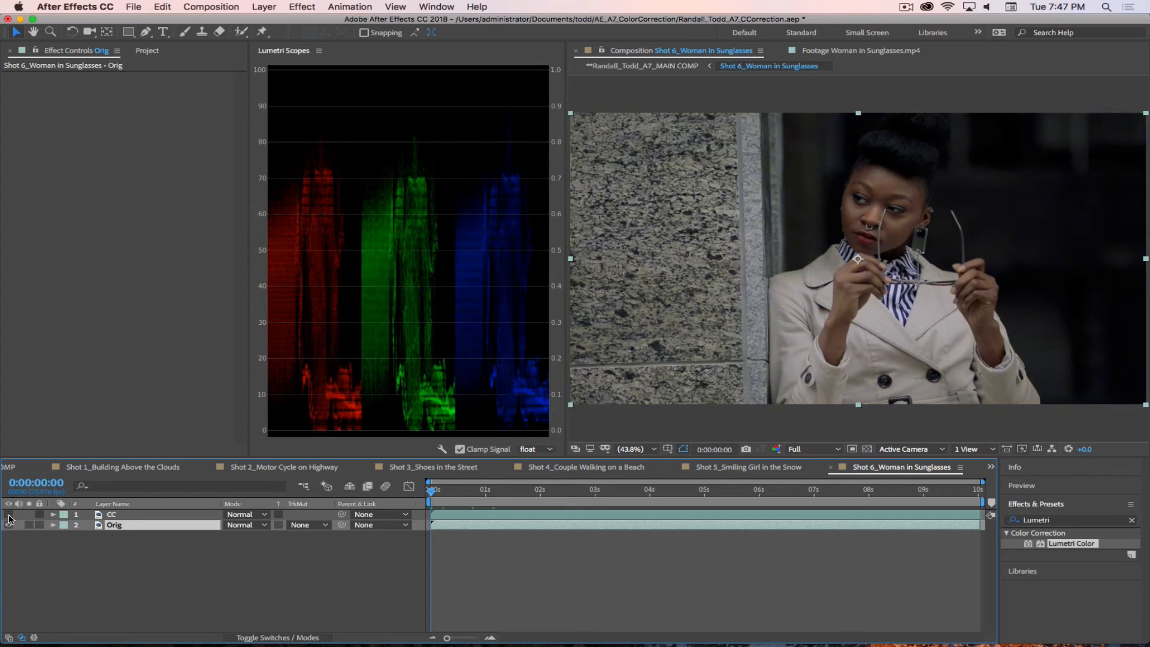
click(8, 515)
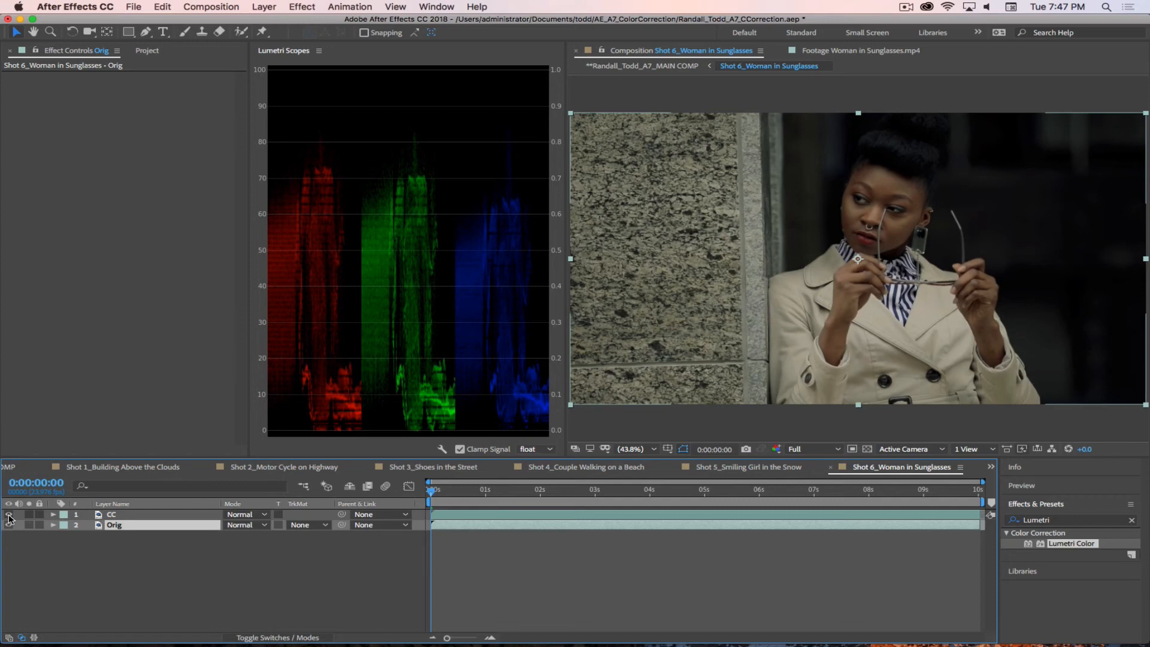
Step: Open Shot 2_Motor Cycle on Highway at its first frame, show its whole duration in the timeline, and save the project
click(287, 467)
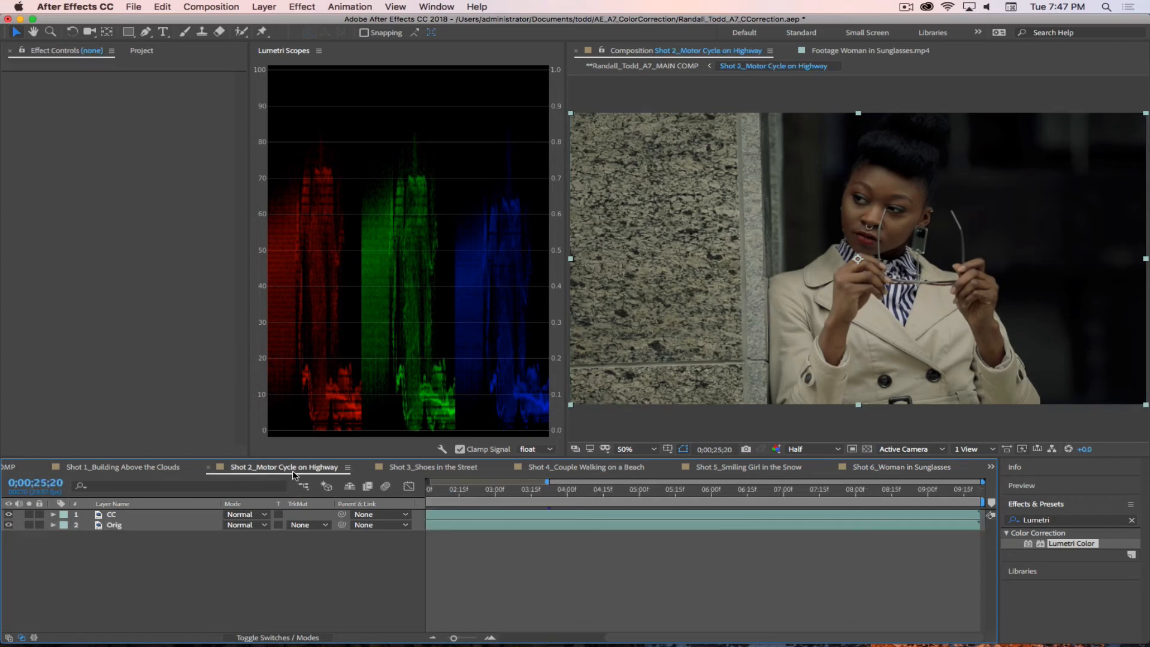
click(495, 491)
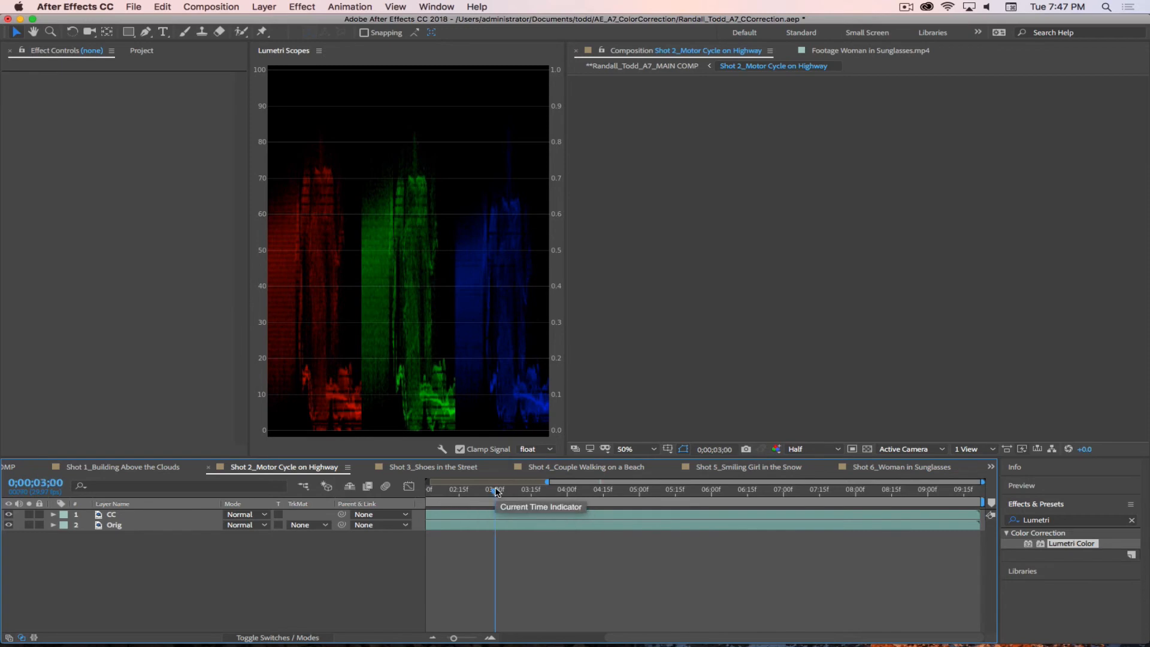
drag(440, 491, 357, 492)
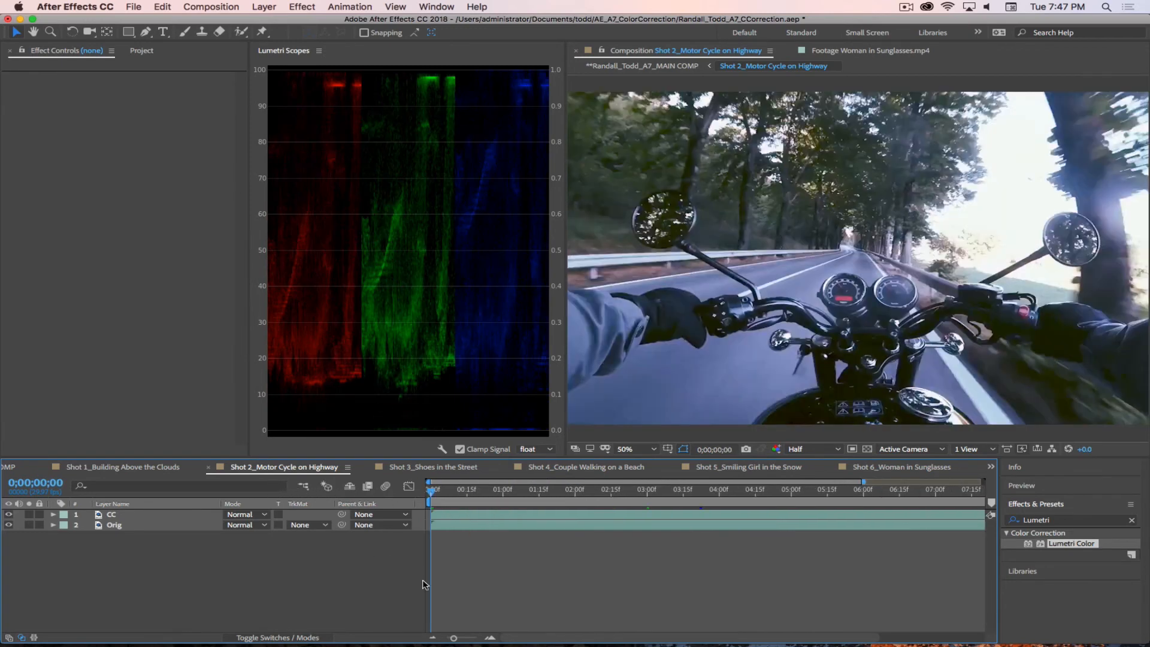
drag(455, 640, 446, 638)
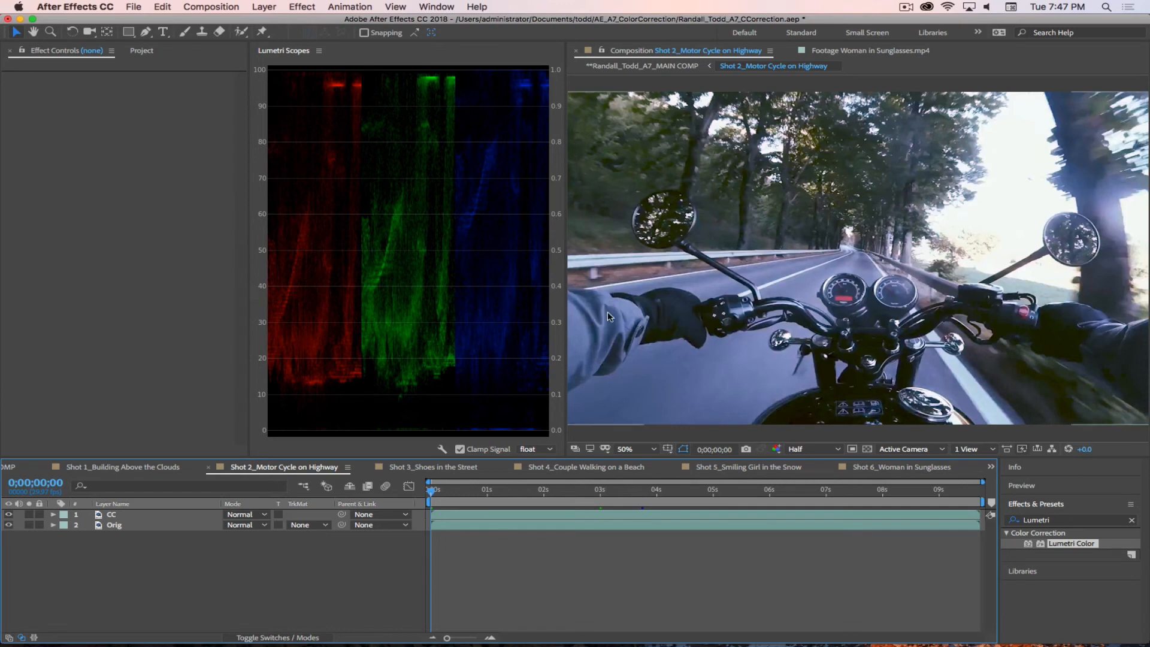
key(super+s)
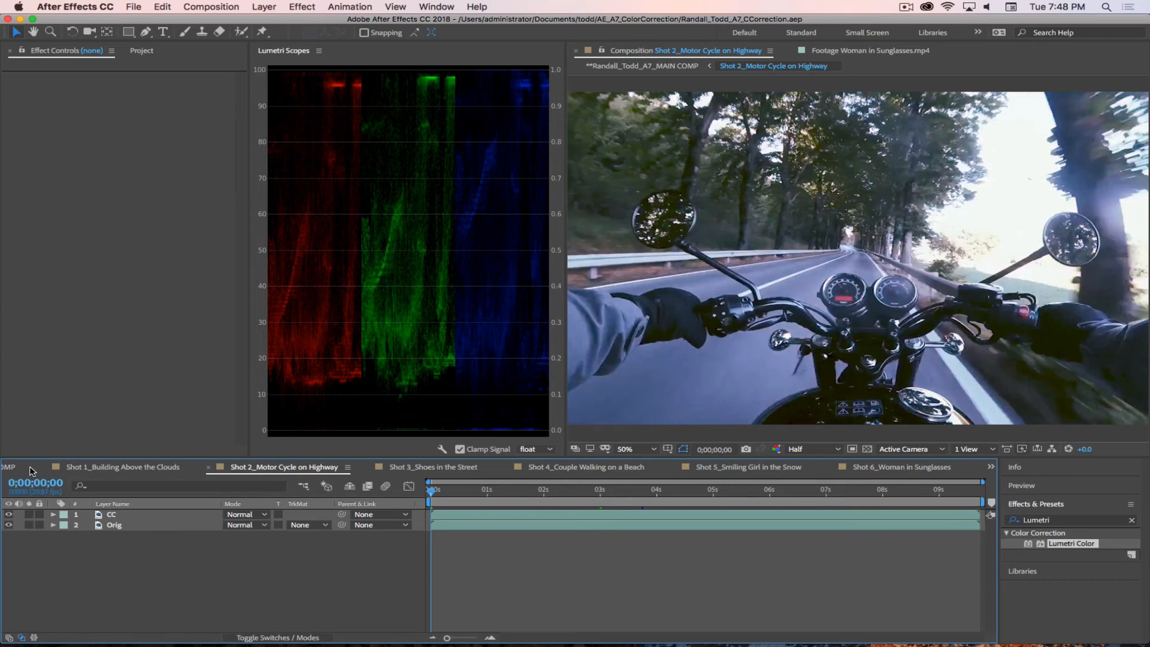
Step: In the main comp, view the Couple Walking on a Beach shot and reveal that layer's Scale property
click(32, 471)
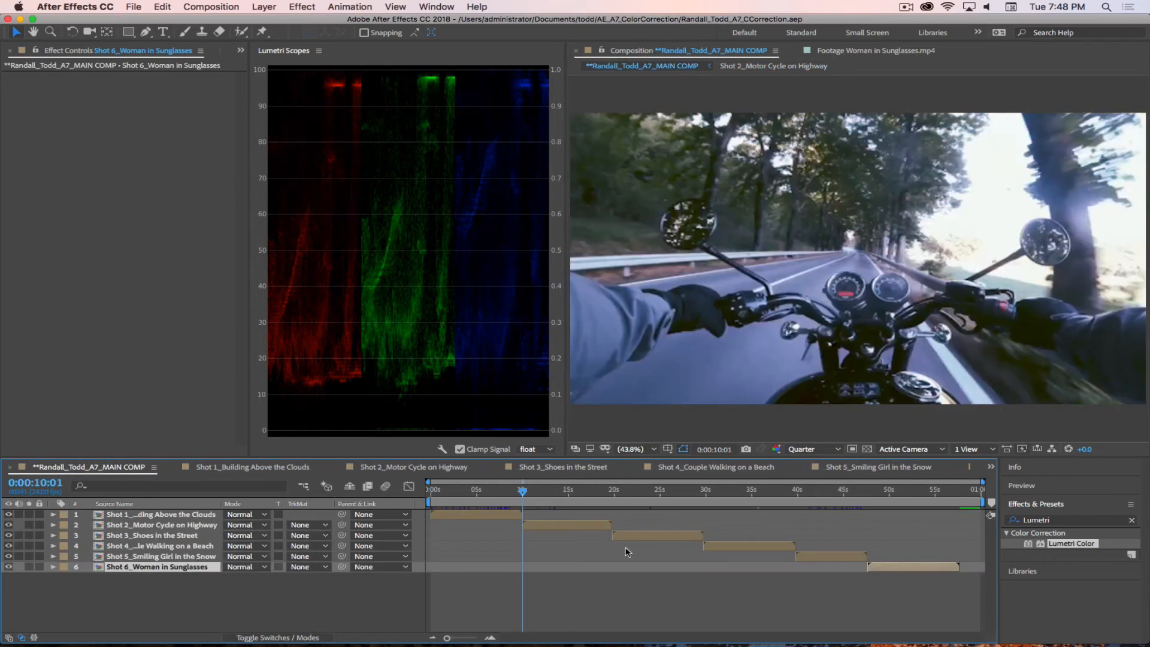
click(830, 557)
click(735, 494)
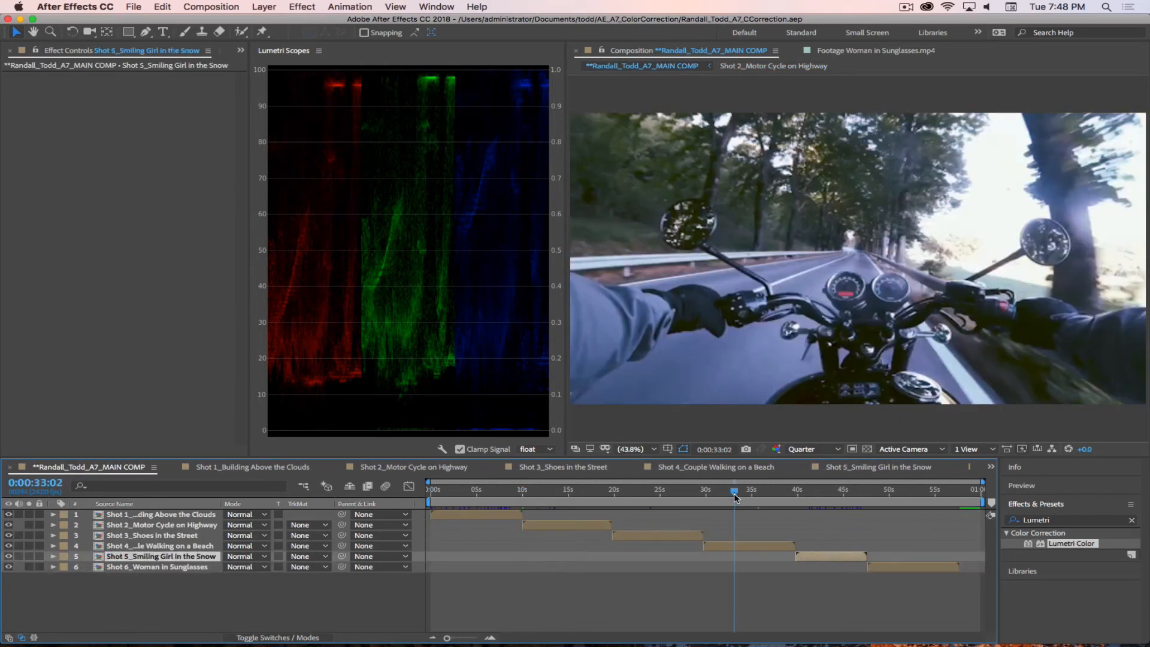
click(724, 546)
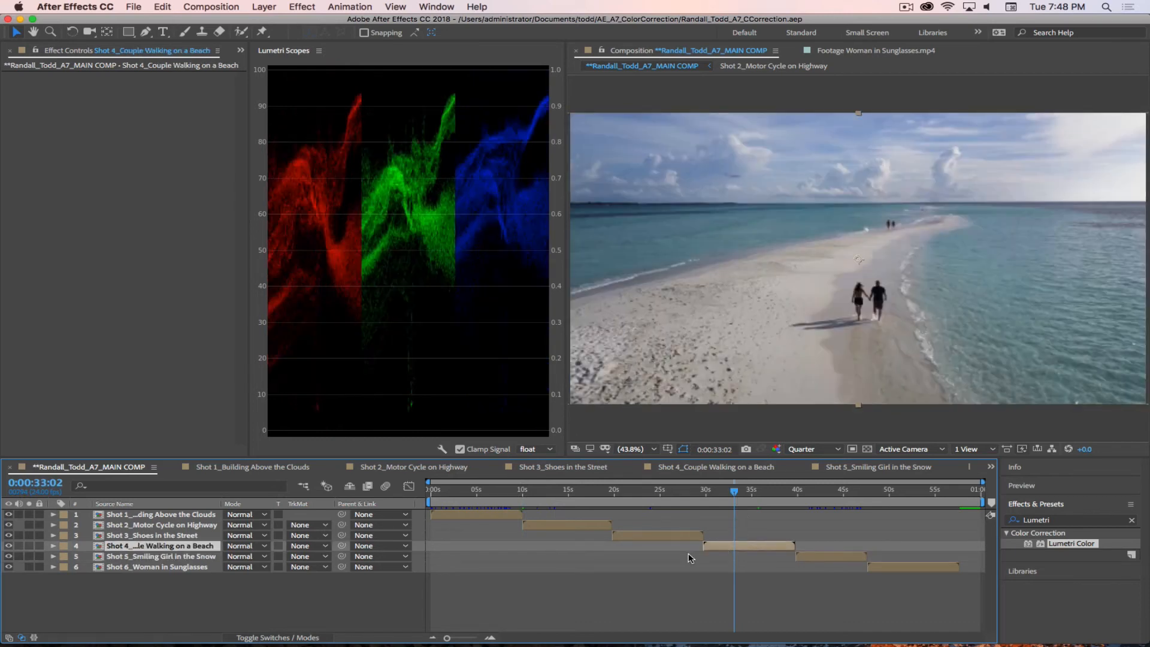
key(s)
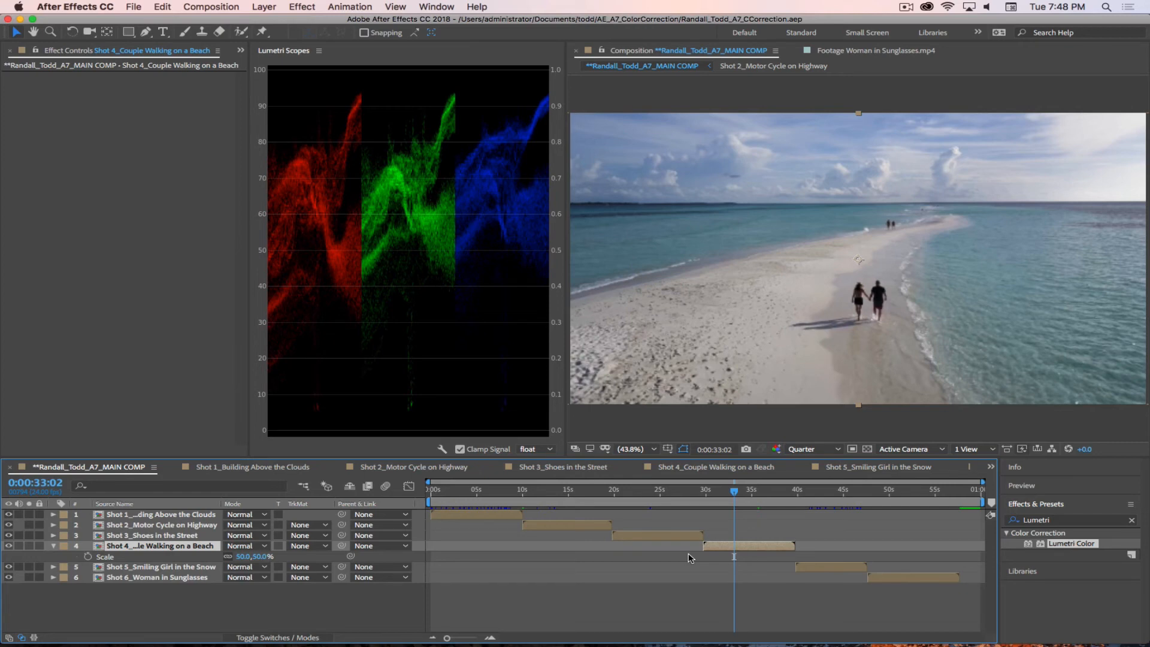
Step: Set the main comp's preview resolution to Half and view the Shoes in the Street shot
click(833, 449)
click(818, 496)
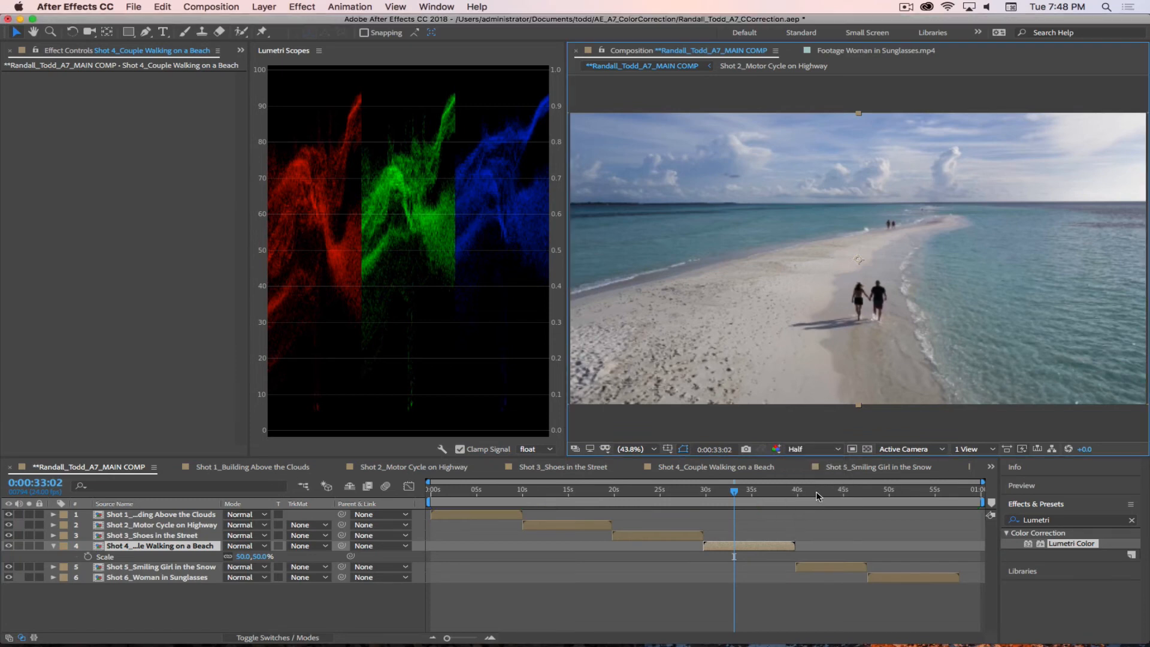
click(643, 504)
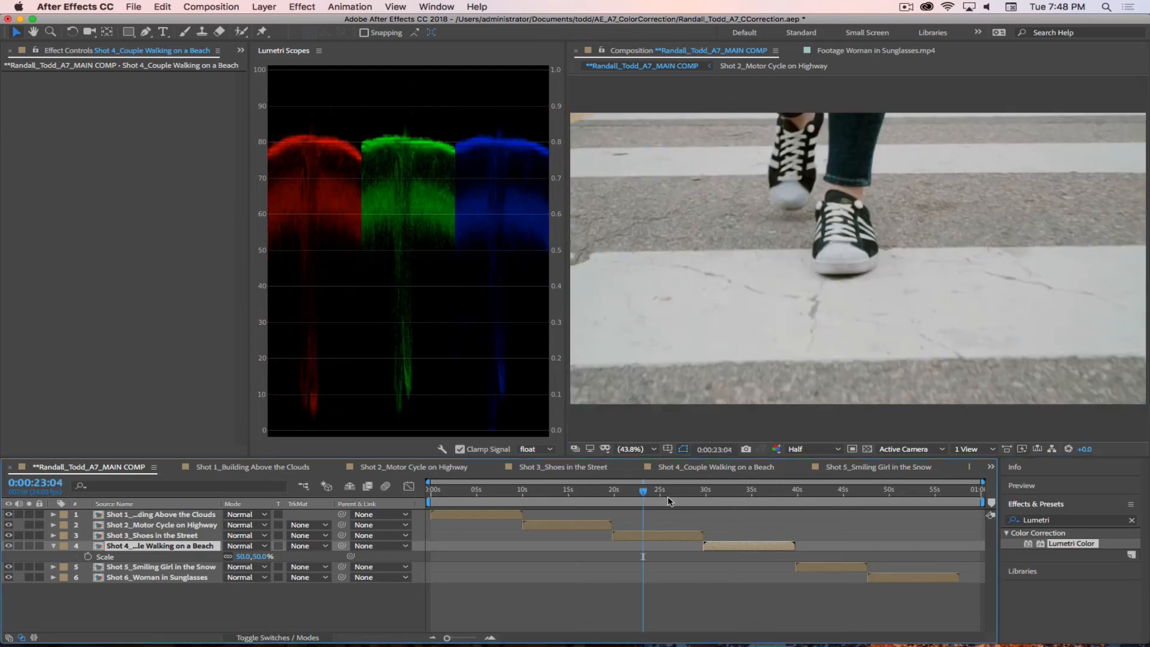
Step: Reopen Shot 2_Motor Cycle on Highway, check a frame about one second in, and return to the first frame for previewing
click(414, 468)
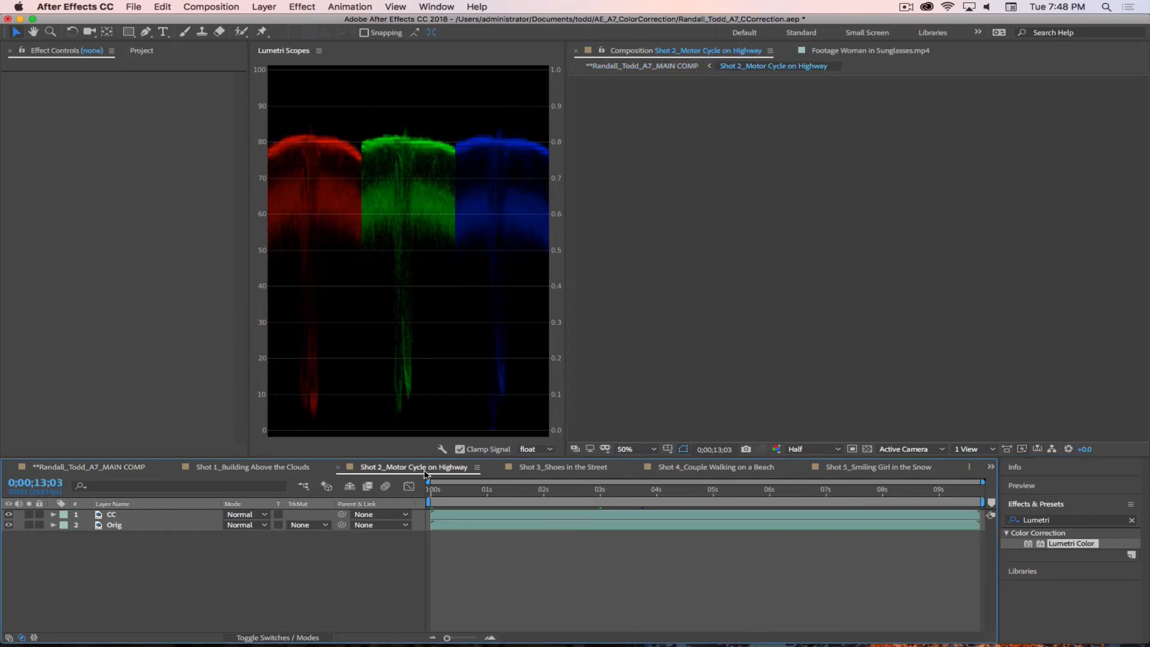
click(497, 490)
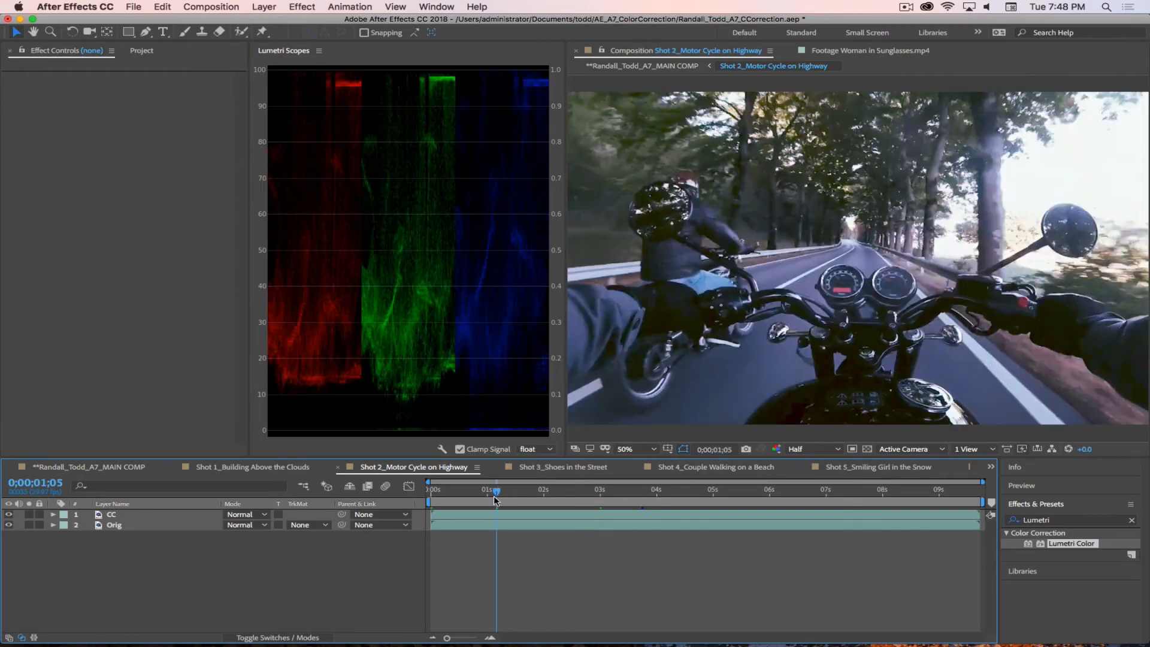
drag(497, 490, 403, 472)
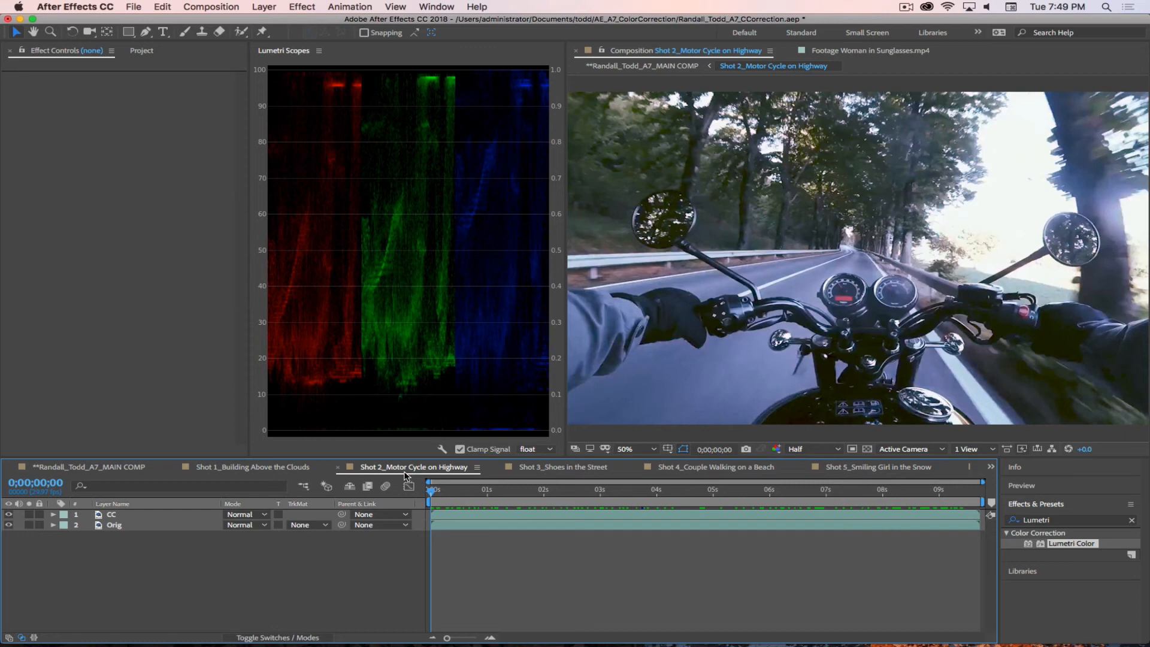
Step: Add an adjustment layer above the CC layer in Shot 2 and name it Grade 2_HellScape
click(144, 516)
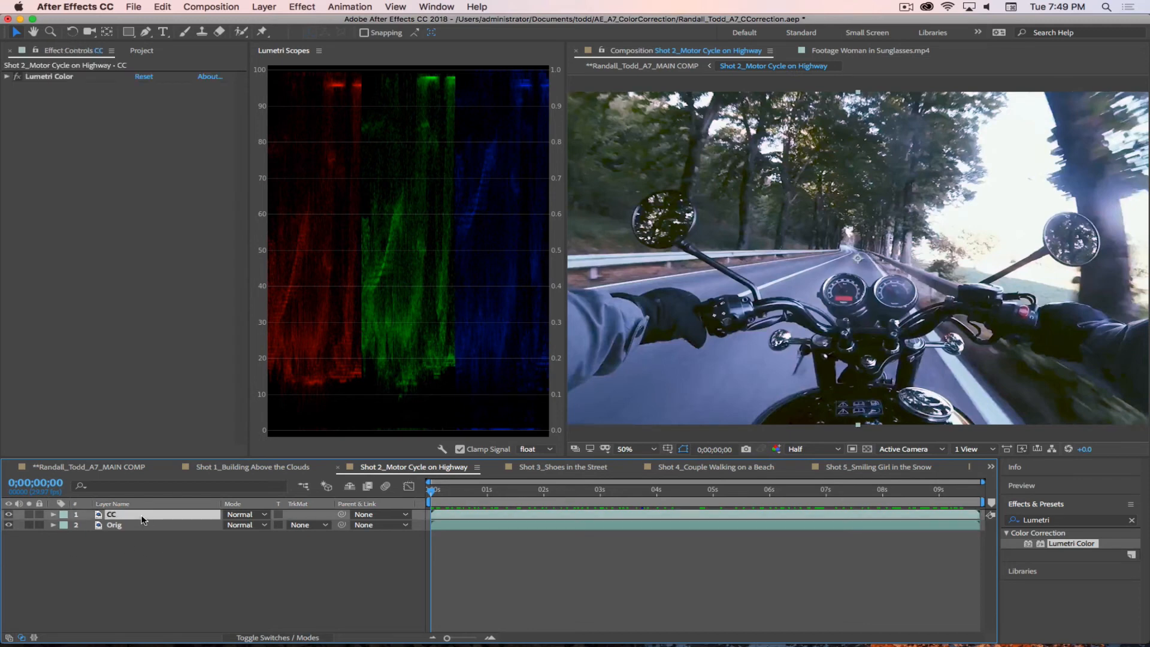
click(204, 563)
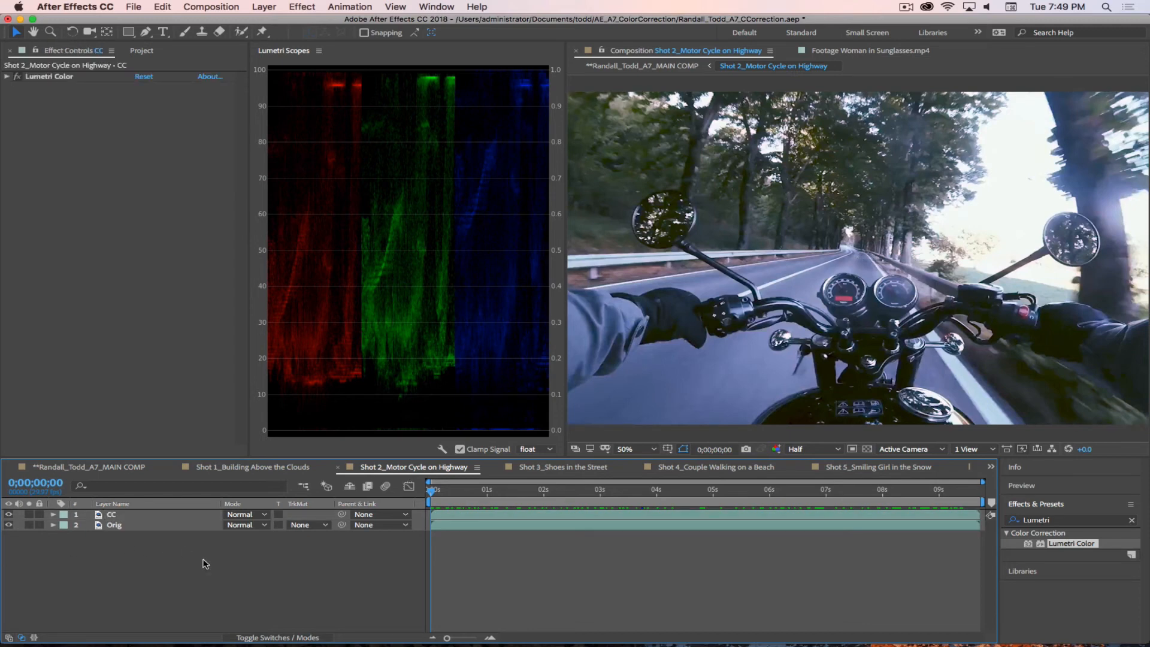
click(265, 7)
mouse_move(294, 25)
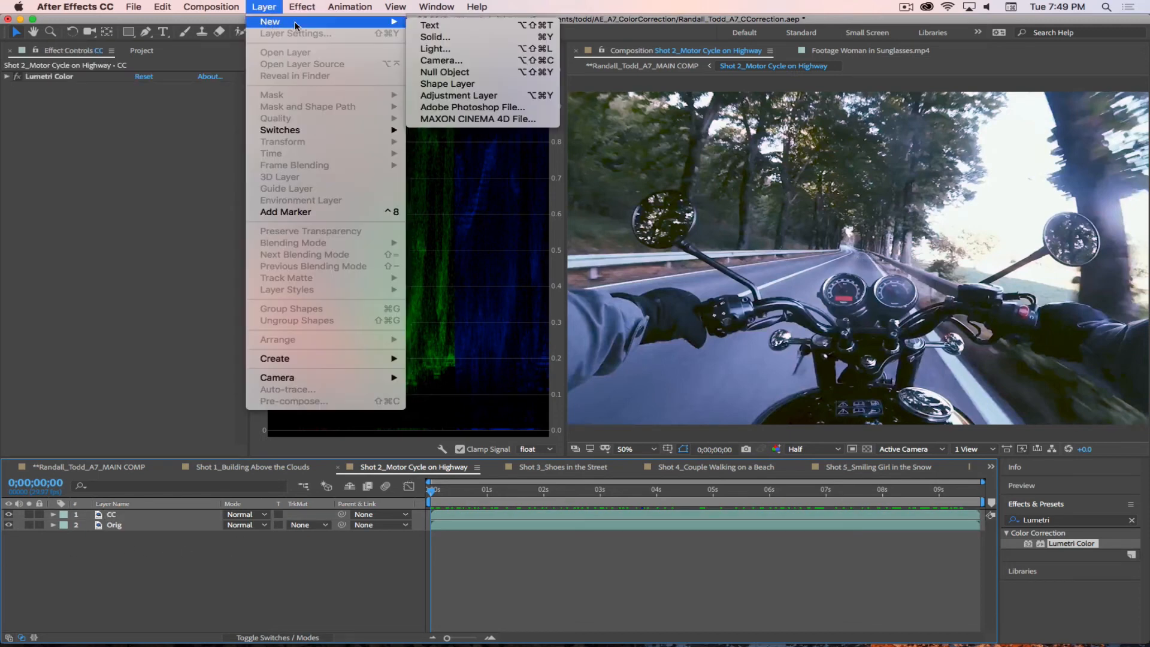
click(461, 96)
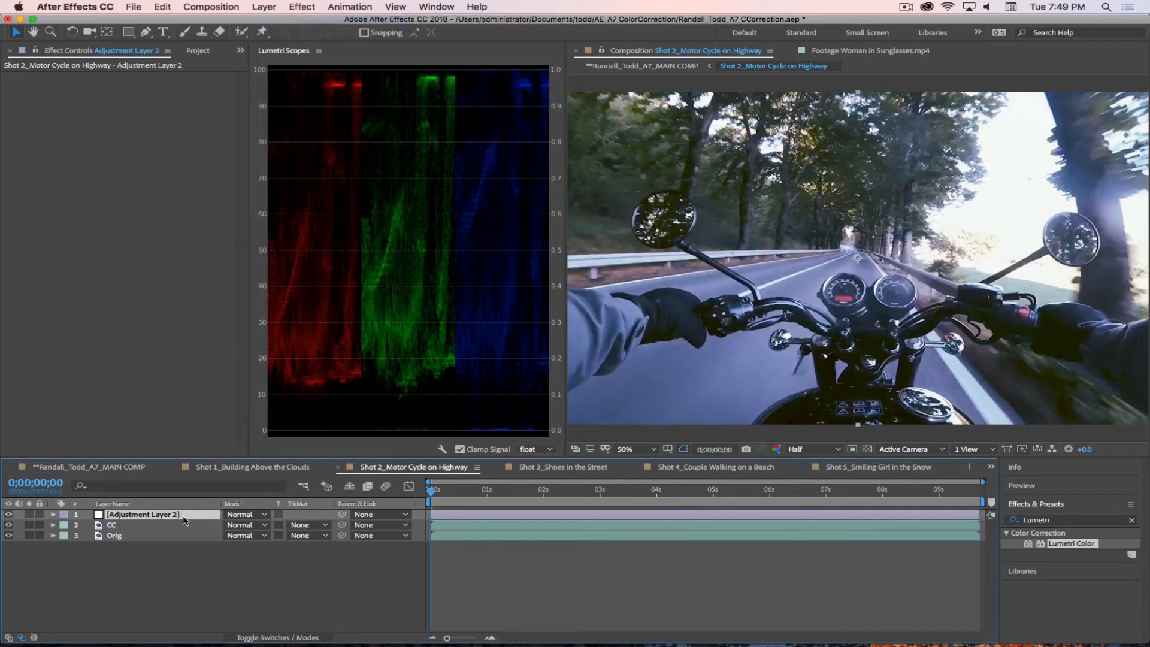
key(Return)
text(Grade 1)
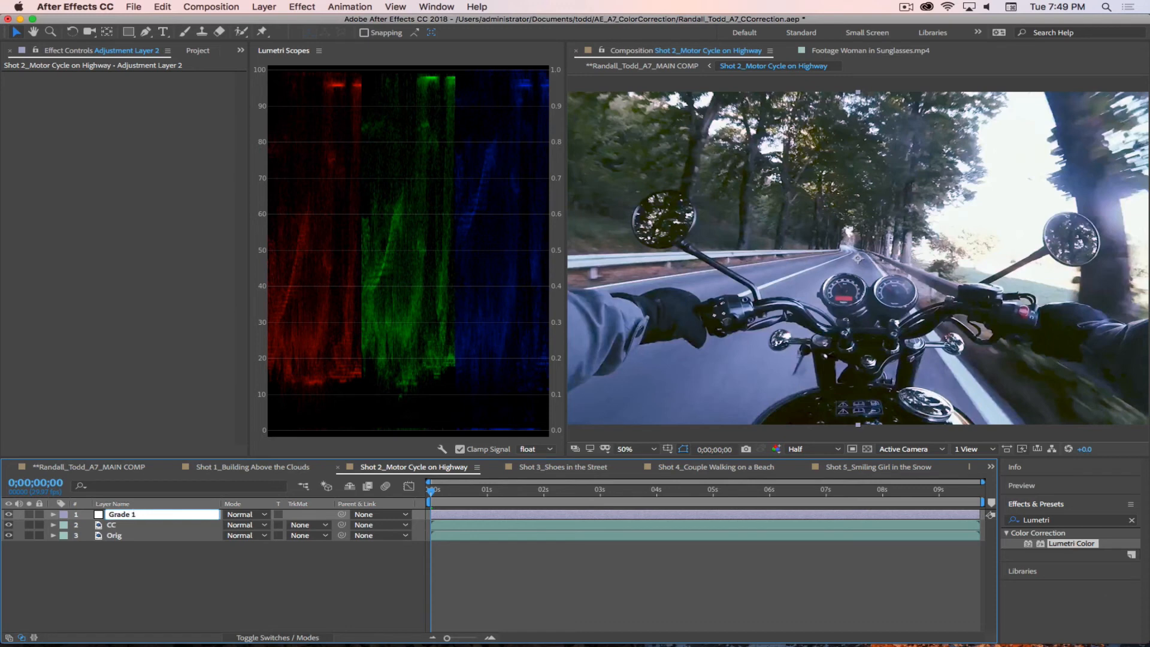
key(BackSpace)
text(2_HellScape)
key(Return)
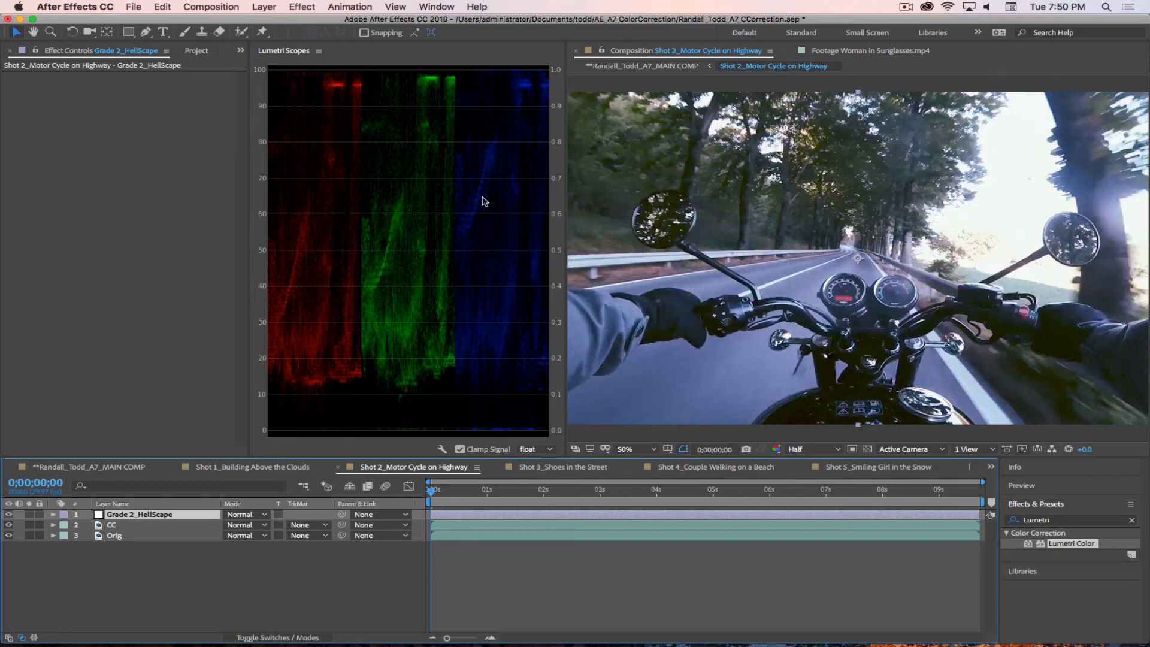
Step: Change to a workspace with a larger composition viewer and return to the first frame of Shot 2_Motor Cycle on Highway
click(979, 34)
click(1000, 45)
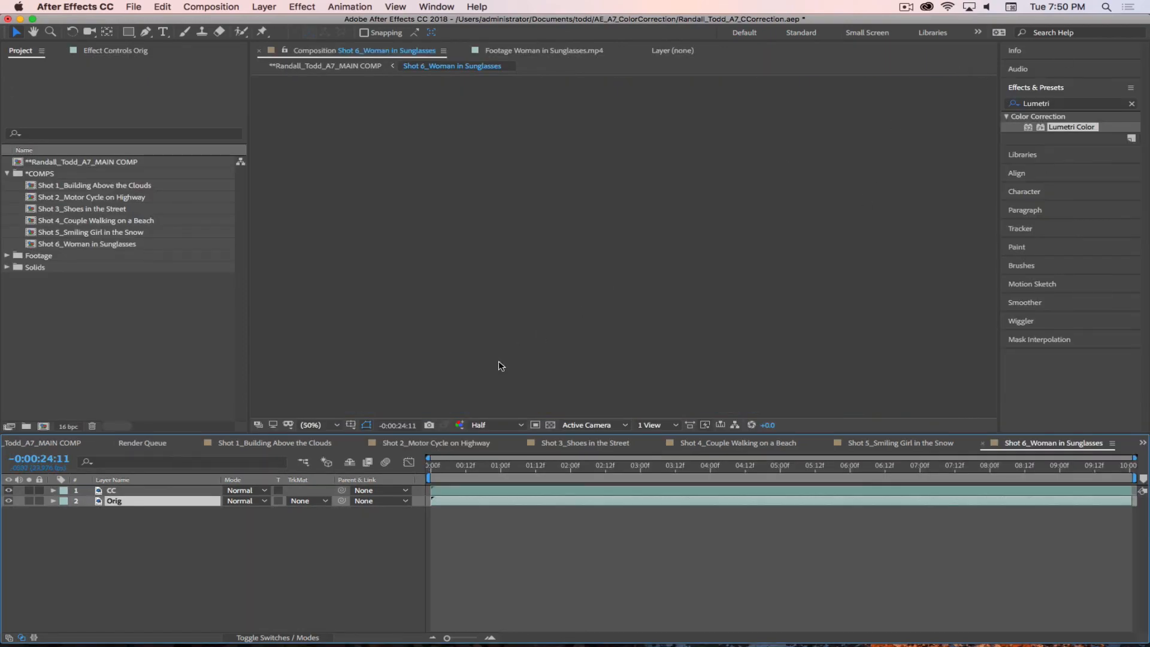
click(458, 467)
drag(458, 467, 417, 467)
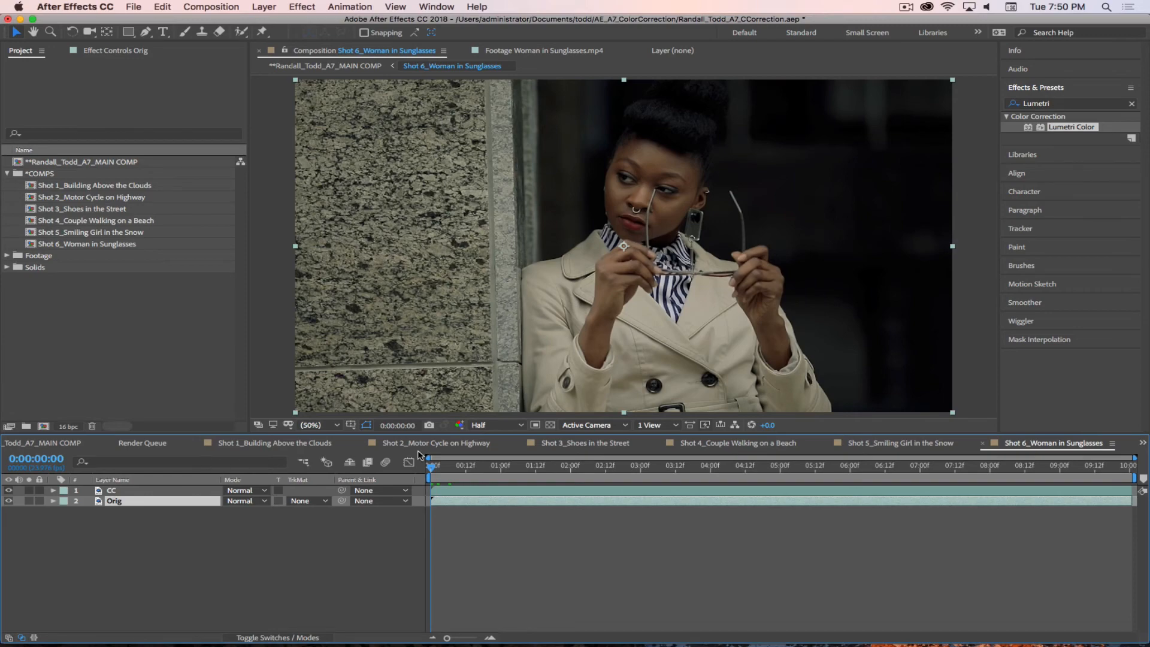
click(456, 444)
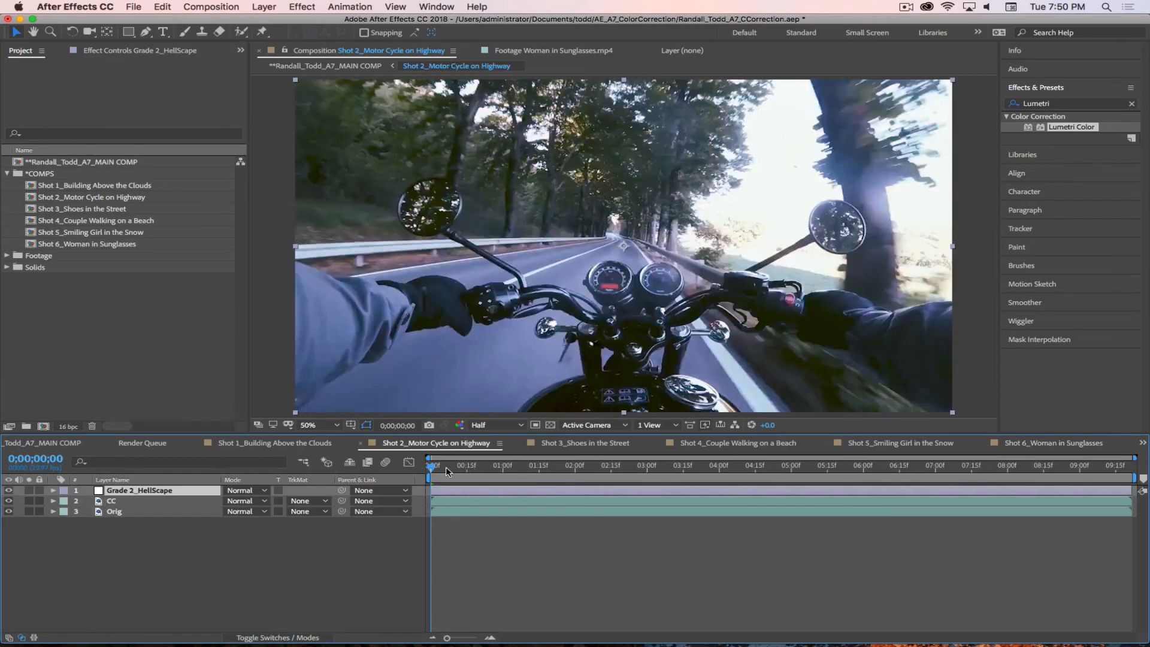
drag(449, 466, 408, 465)
Step: Clear the Lumetri effect search and apply the Curves effect from Color Correction to the Grade 2_HellScape layer
click(1132, 104)
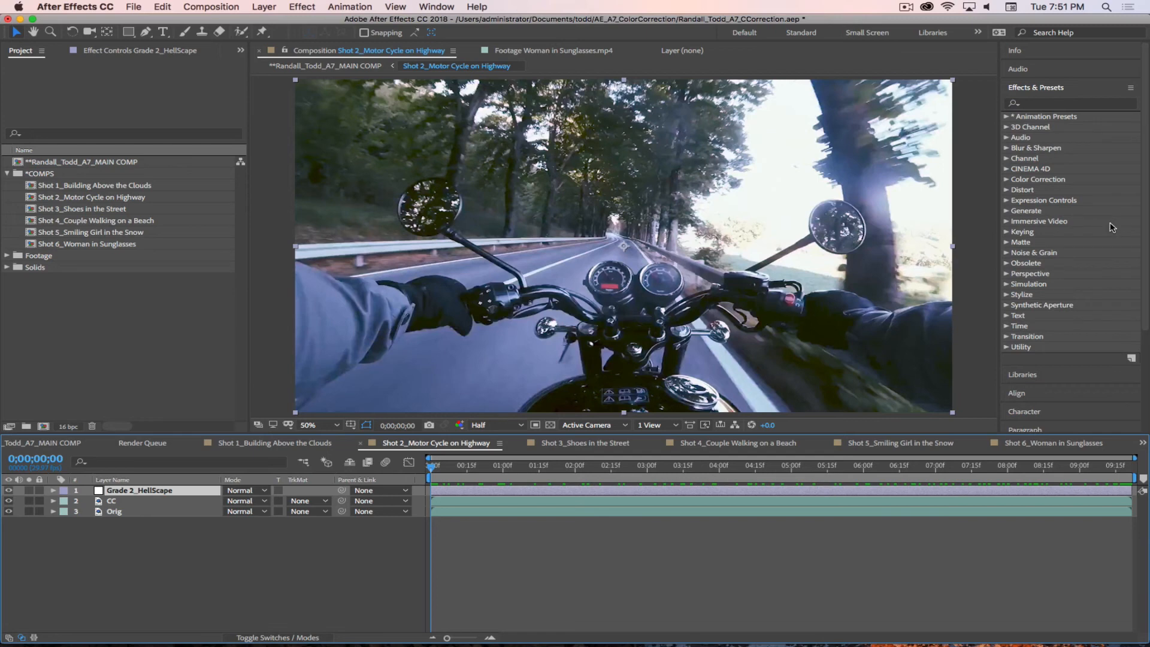
click(1042, 183)
click(1007, 180)
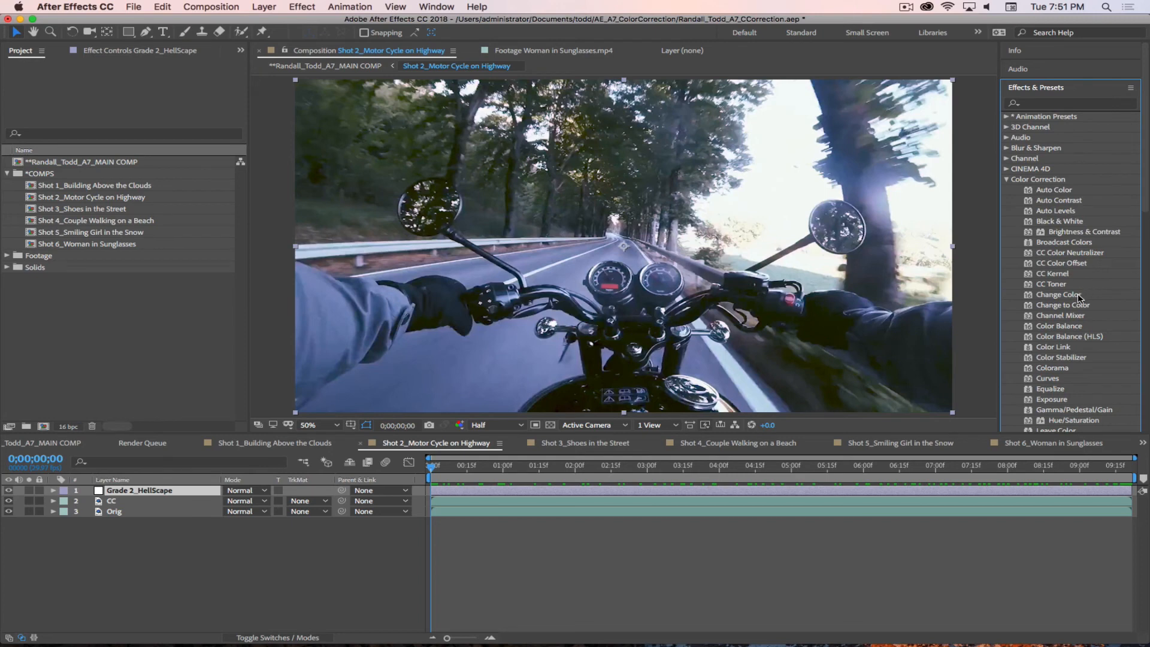
drag(1049, 379, 147, 491)
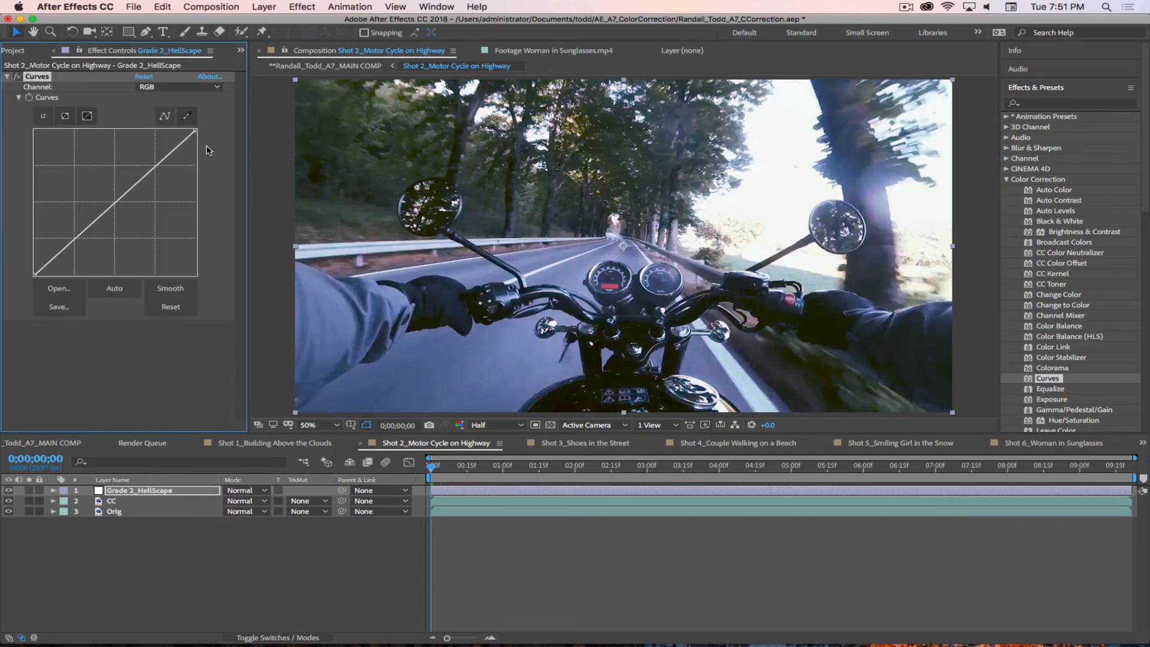
Step: Boost red in Curves by shifting the Red channel's highlight endpoint inward along the upper edge of the graph
click(219, 89)
click(158, 111)
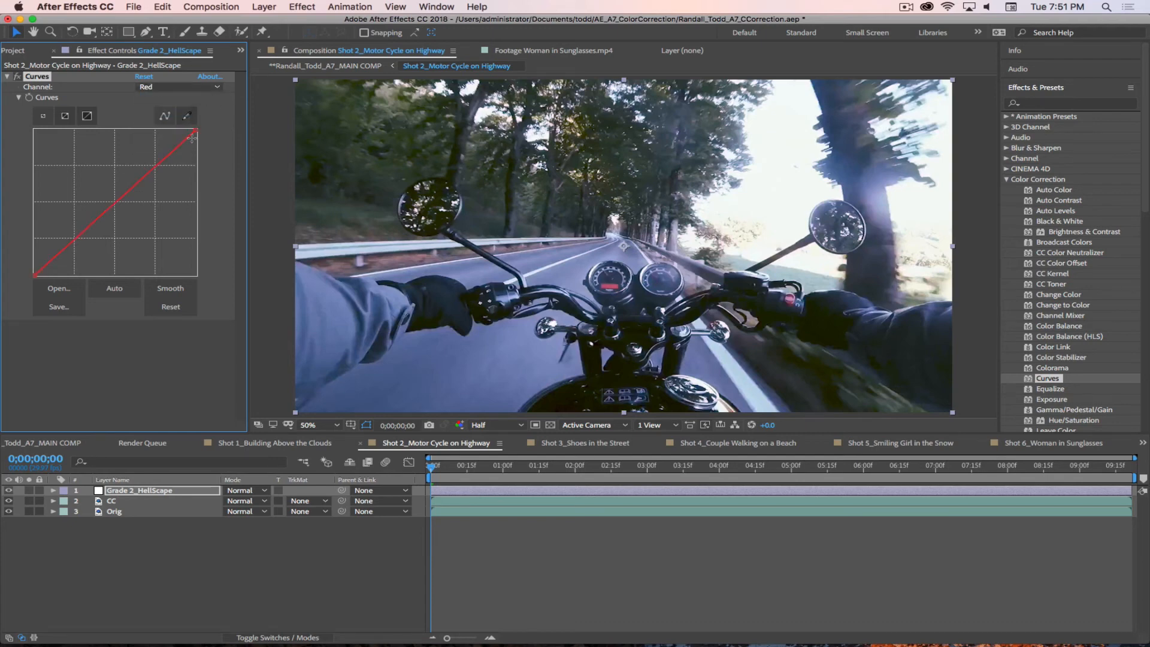
drag(195, 129, 177, 132)
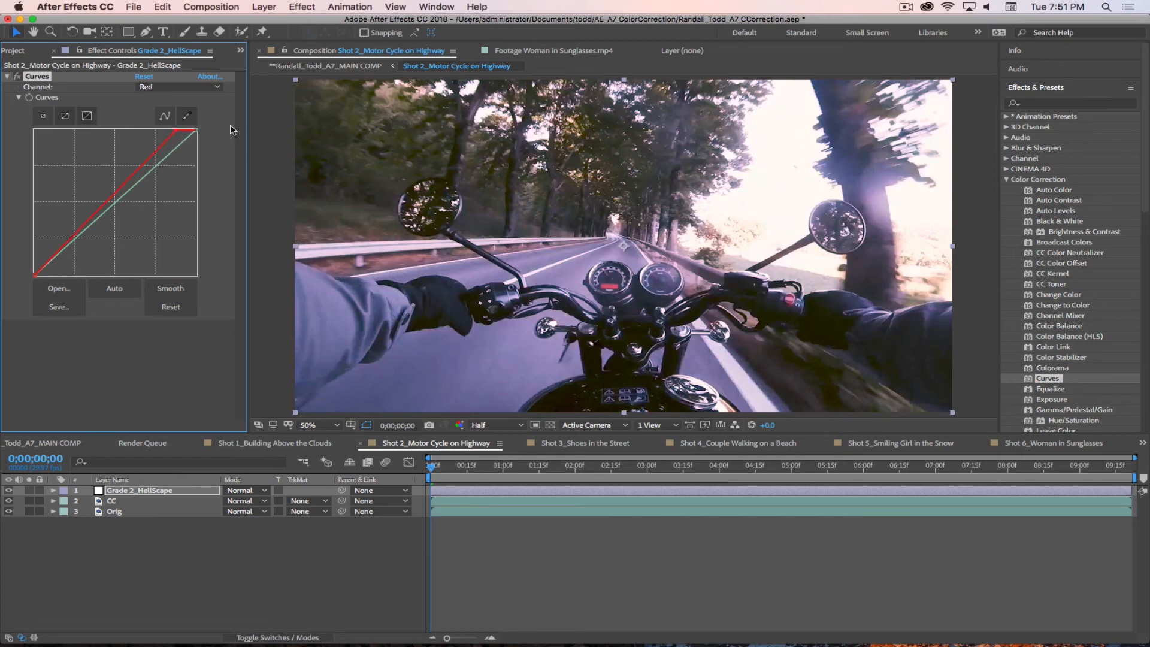
Step: Reduce blue in the highlights by lowering the upper endpoint of the Blue channel curve
click(187, 88)
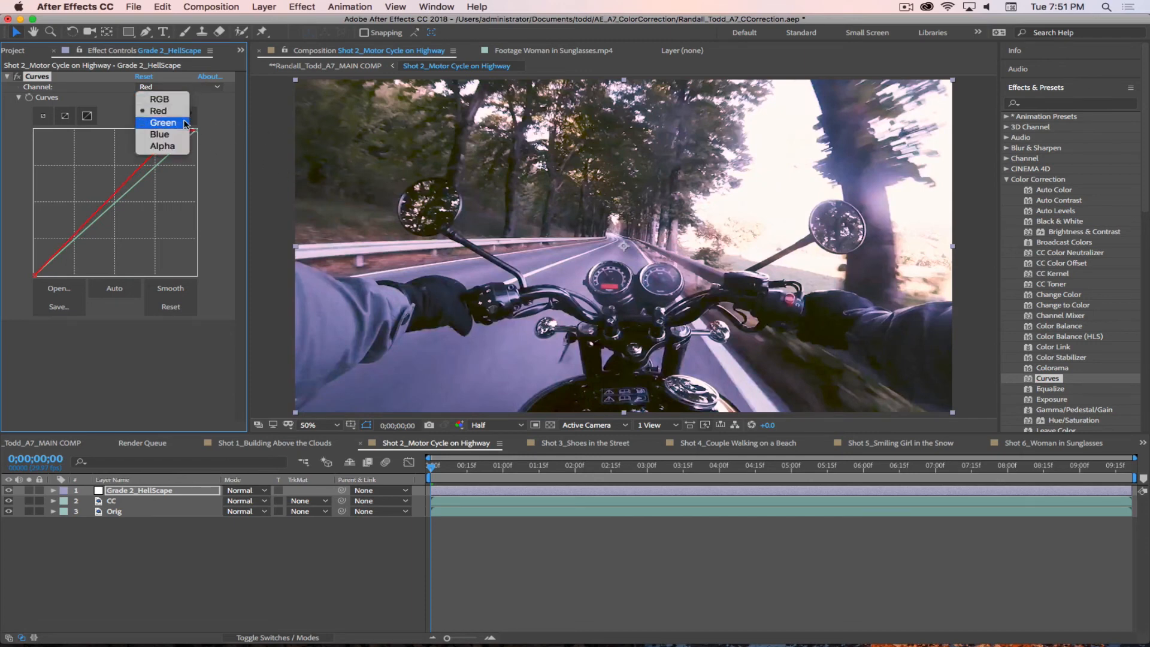
click(172, 134)
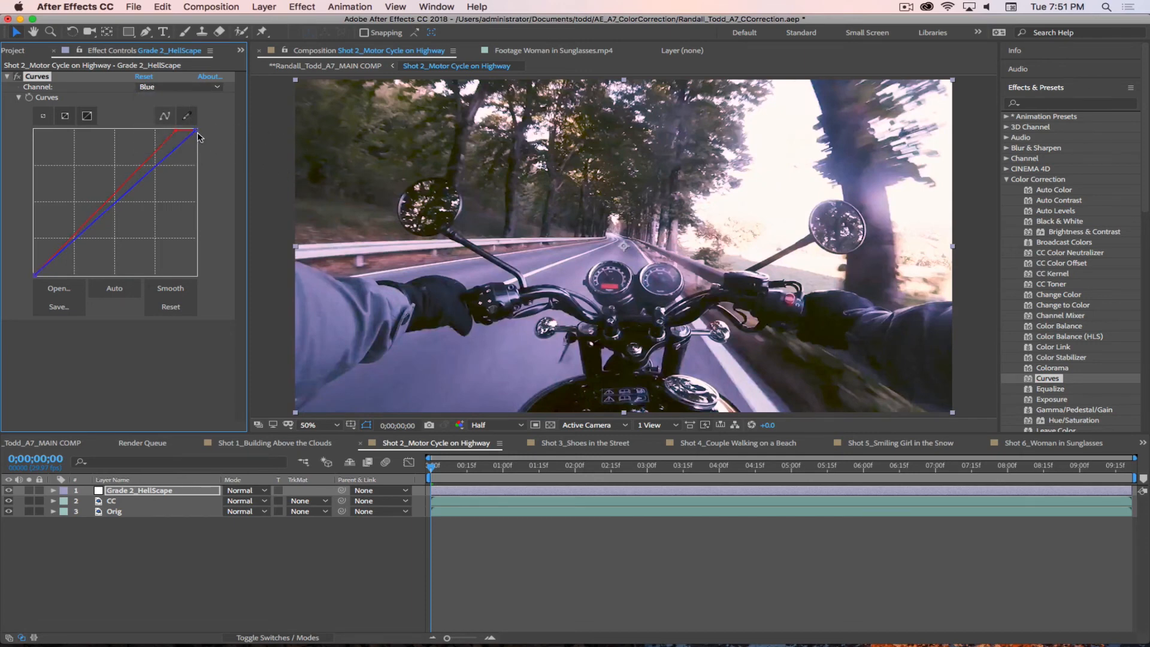
drag(197, 130, 169, 133)
Step: Add a point at the upper-right corner of the Red channel curve to bow it upward and strengthen the red tint
click(196, 130)
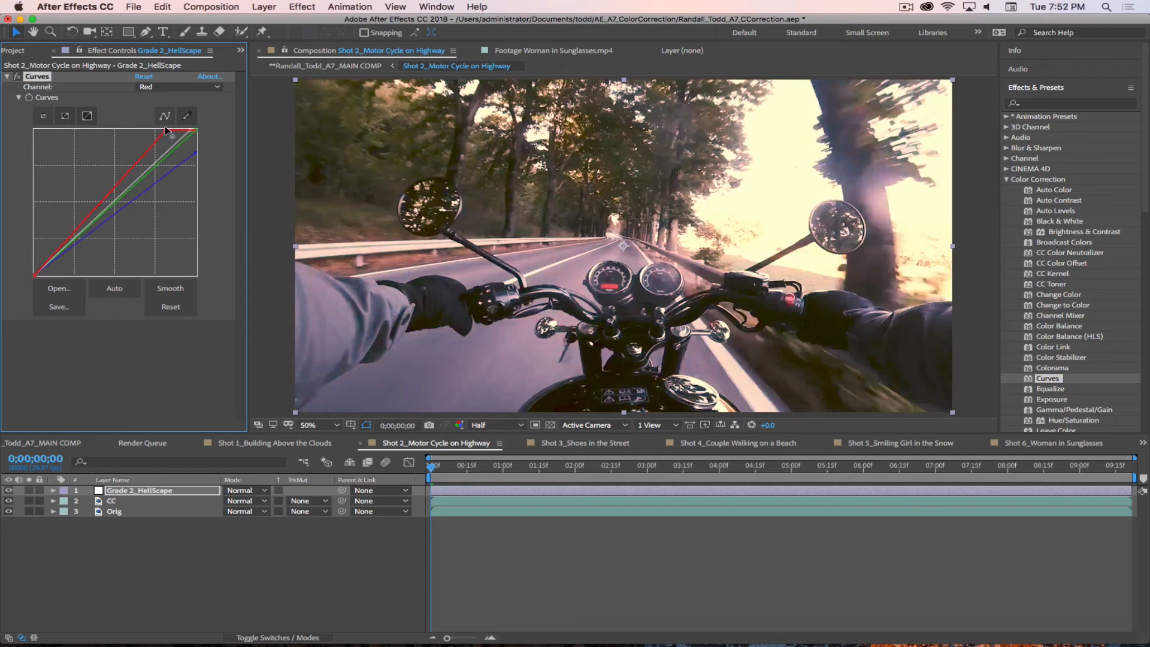
click(195, 131)
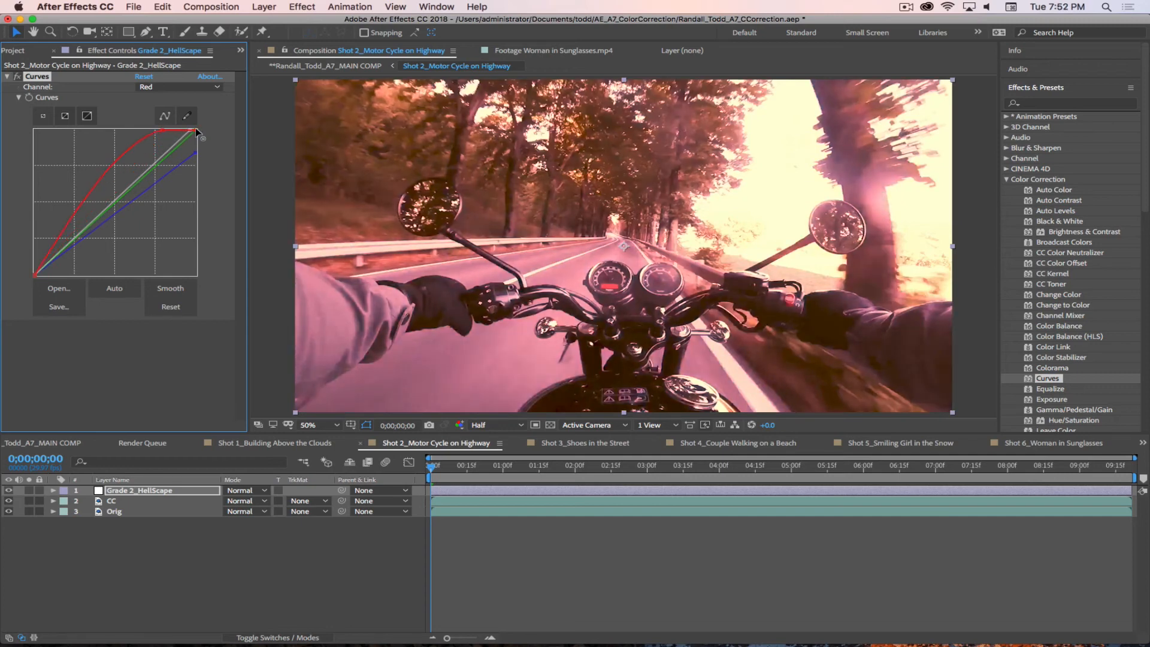
Step: Remove the extra upper-right point from the Red curve, and move the Green channel curve's highlight endpoint to the graph's upper-right corner
drag(196, 129, 205, 153)
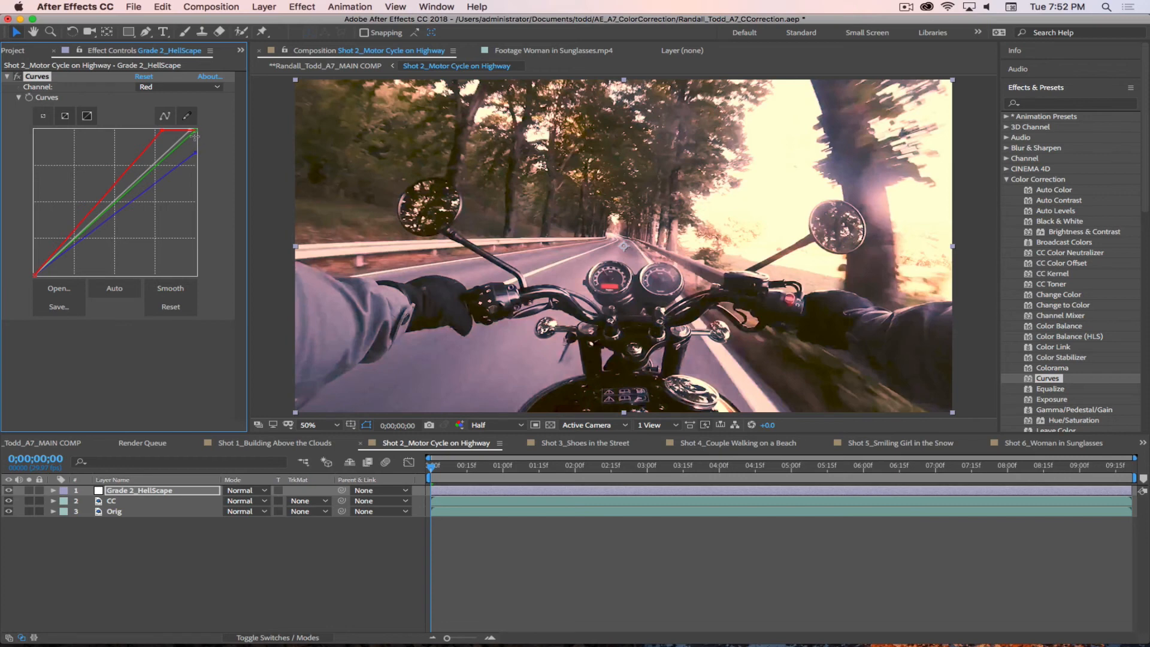
click(163, 87)
click(161, 122)
drag(190, 129, 200, 130)
Step: Find the Hue/Saturation effect, add it below Curves on the Grade 2_HellScape layer, and collapse the Curves settings
click(1040, 105)
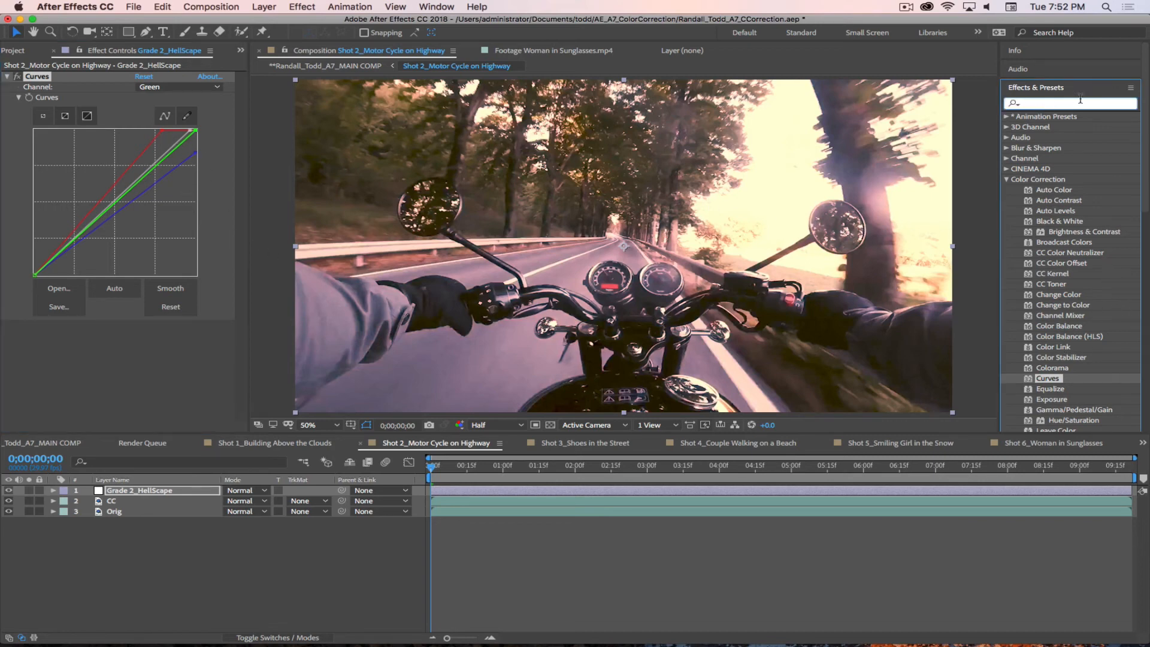
text(Hue)
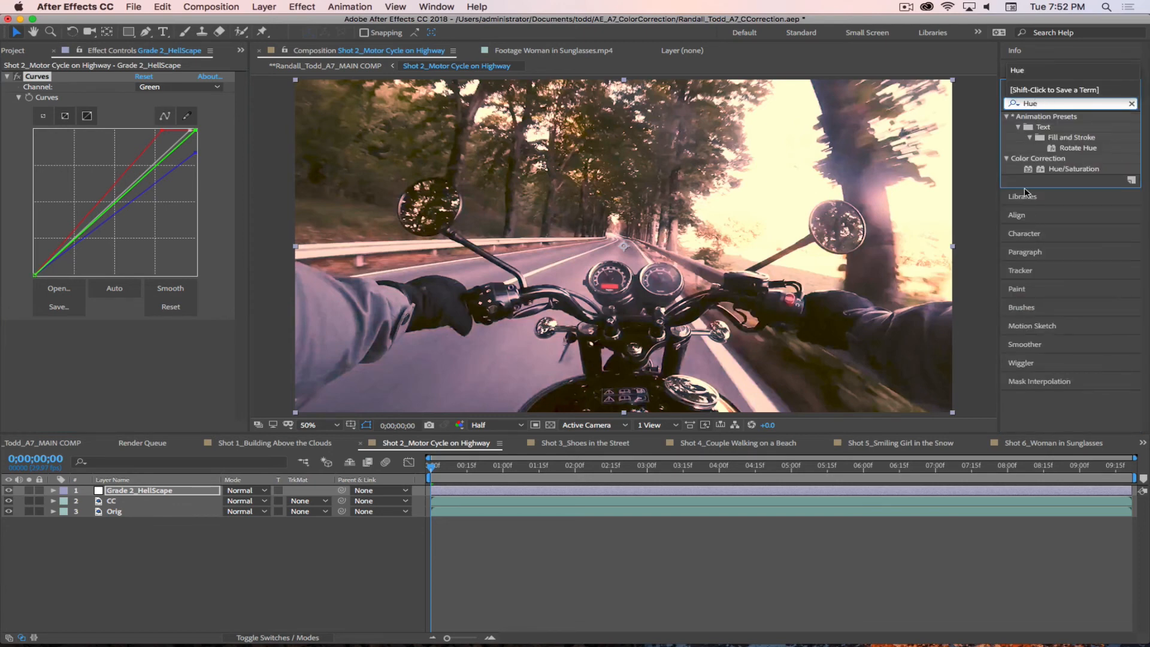
drag(1030, 173, 125, 359)
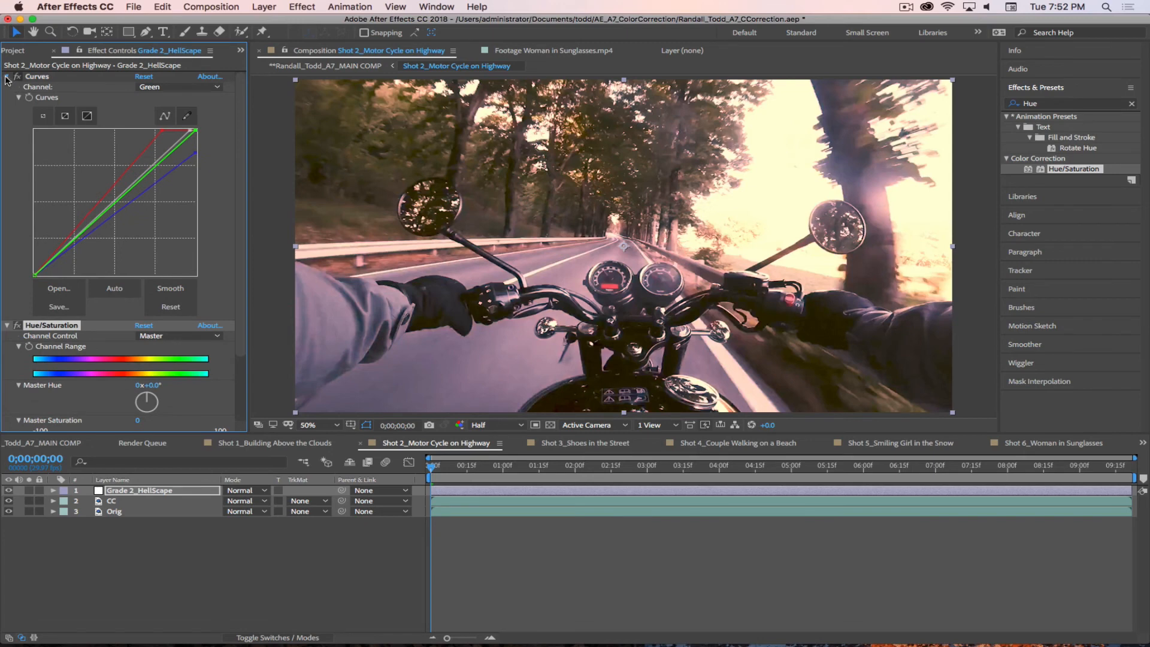
click(7, 77)
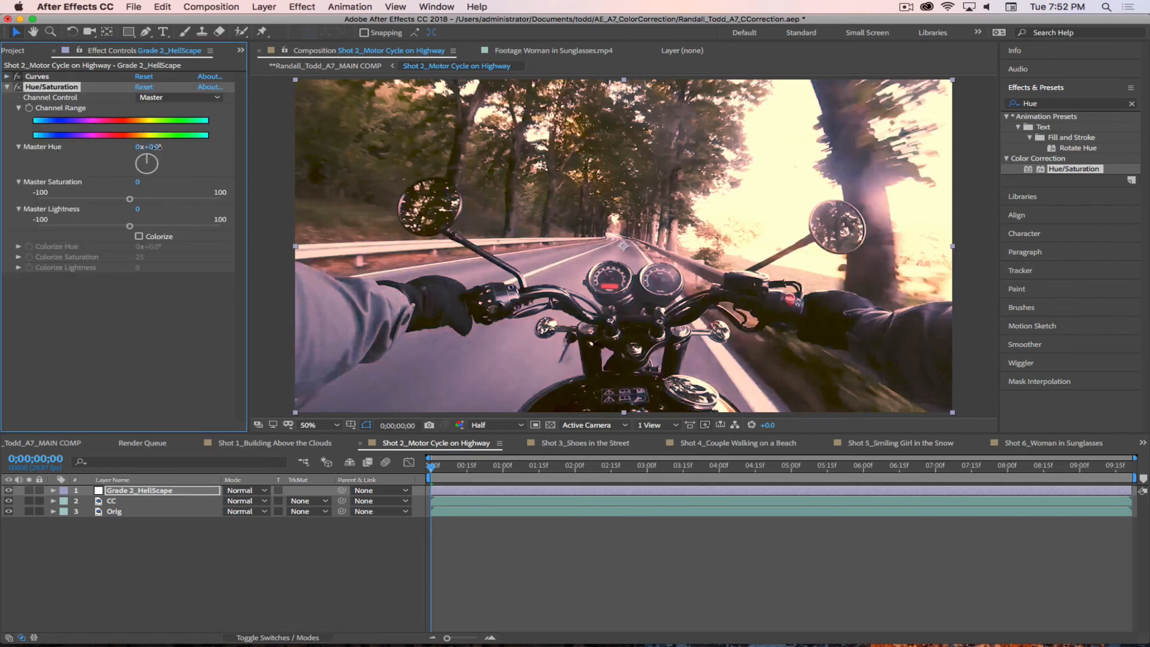
Step: In Hue/Saturation, shift the master hue to about -26° and raise the master saturation to 14 for redder foliage
mouse_move(157, 147)
mouse_down()
mouse_move(171, 148)
mouse_move(146, 148)
mouse_up()
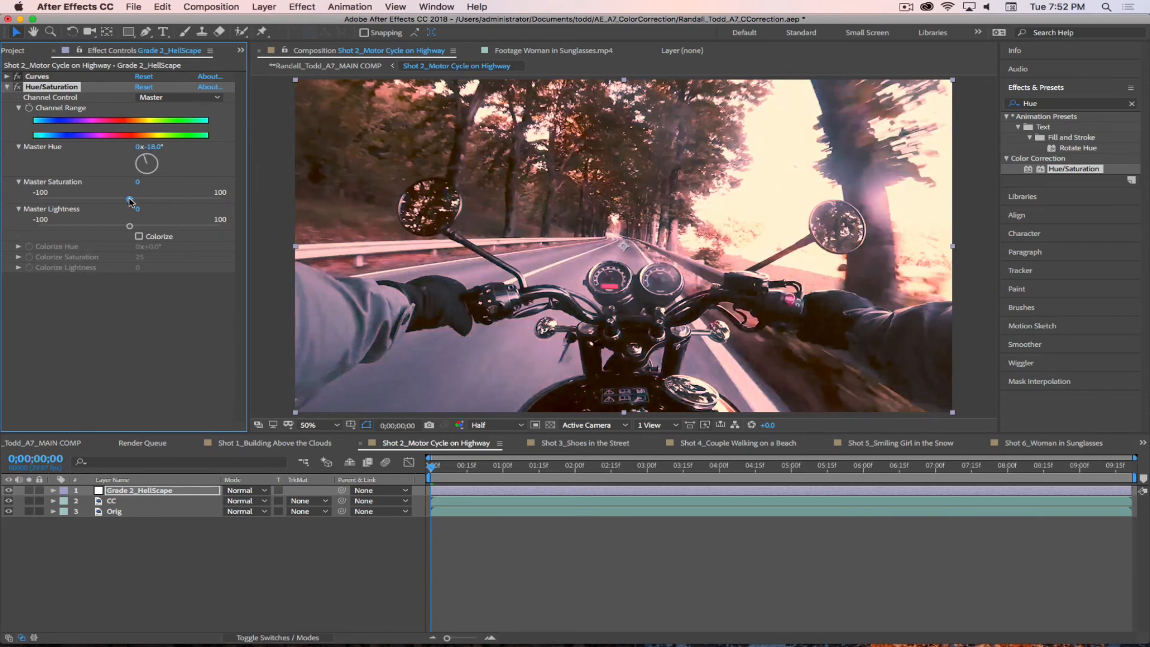
drag(139, 200, 147, 202)
click(906, 6)
click(935, 45)
drag(159, 149, 148, 149)
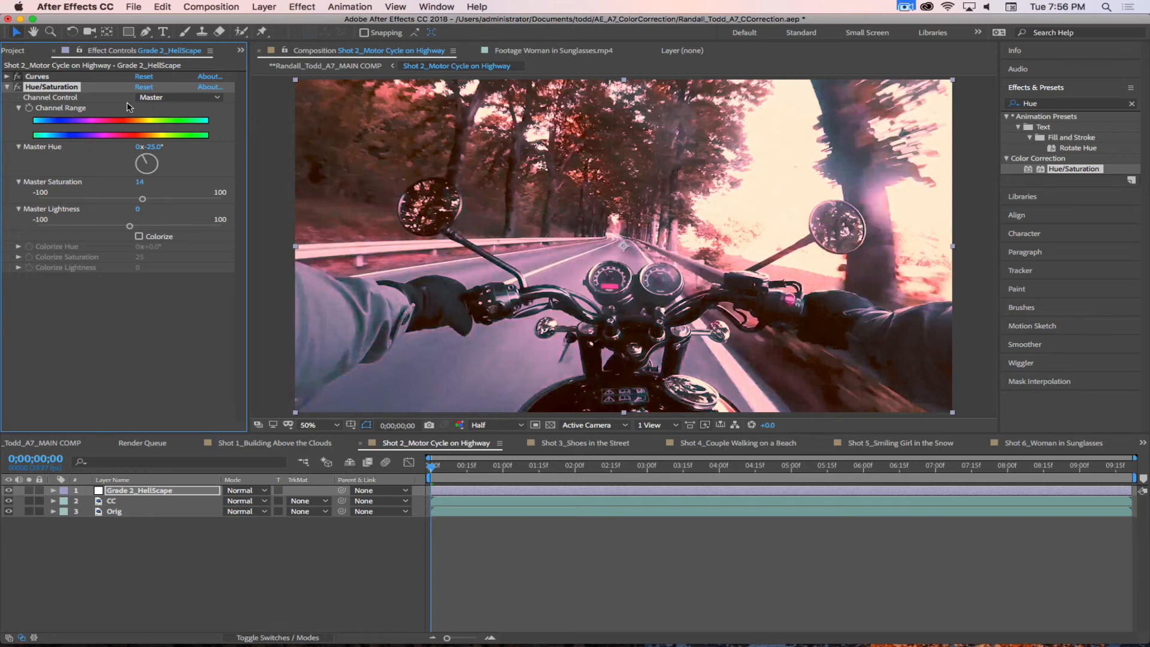
Step: Collapse the Hue/Saturation settings and deselect the Grade 2_HellScape layer
click(7, 87)
click(105, 231)
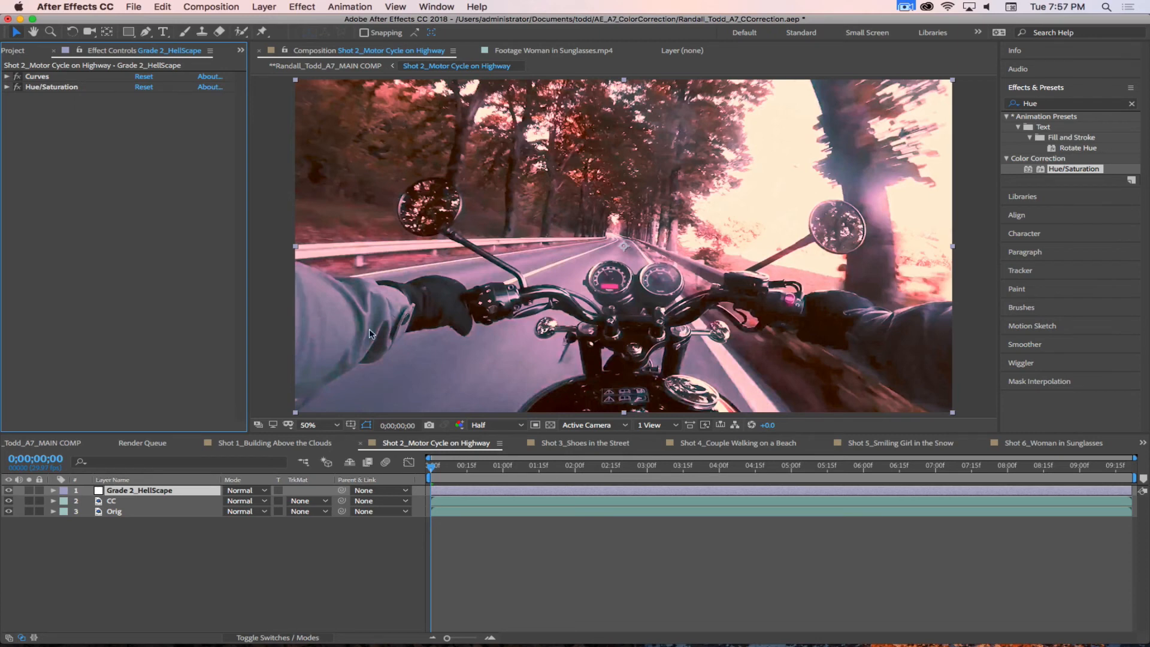
click(220, 549)
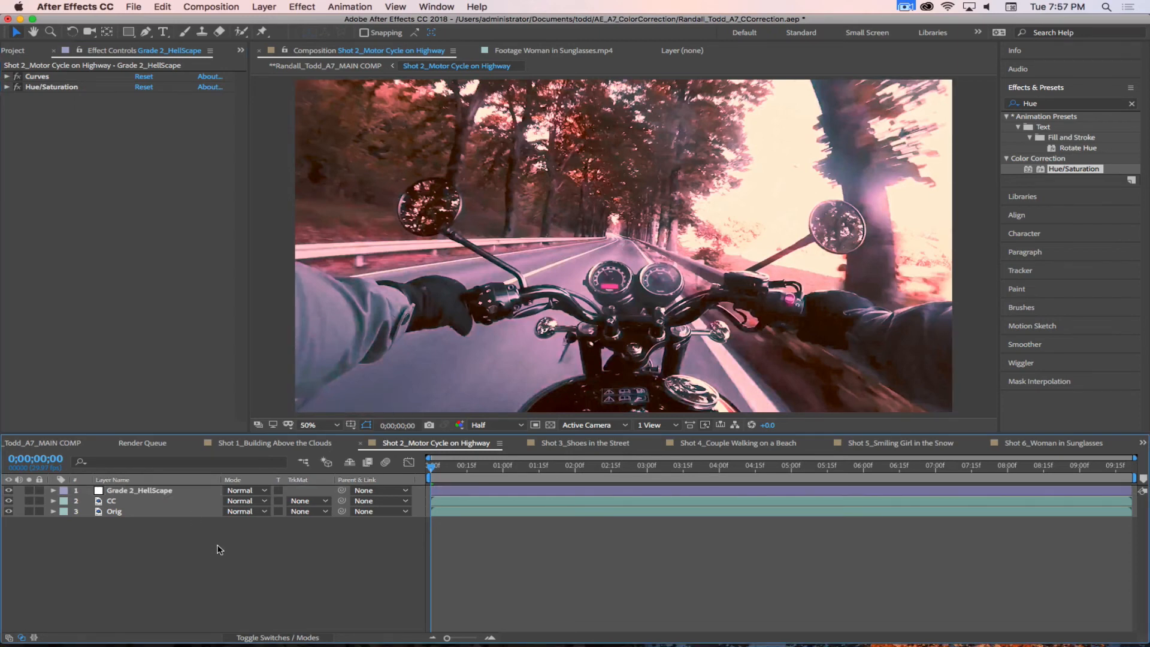
Step: Create a comp-sized solid layer in bright orange FF8300 above the Grade 2_HellScape layer
click(166, 494)
click(170, 536)
click(264, 7)
mouse_move(282, 20)
click(433, 36)
click(484, 259)
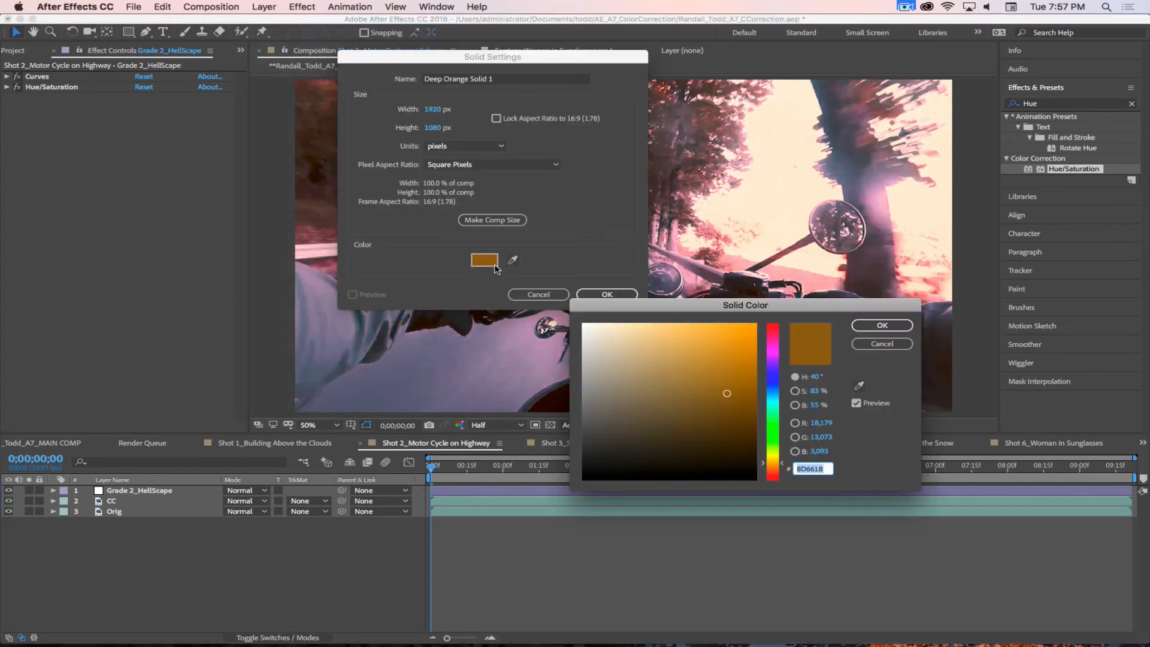
click(782, 467)
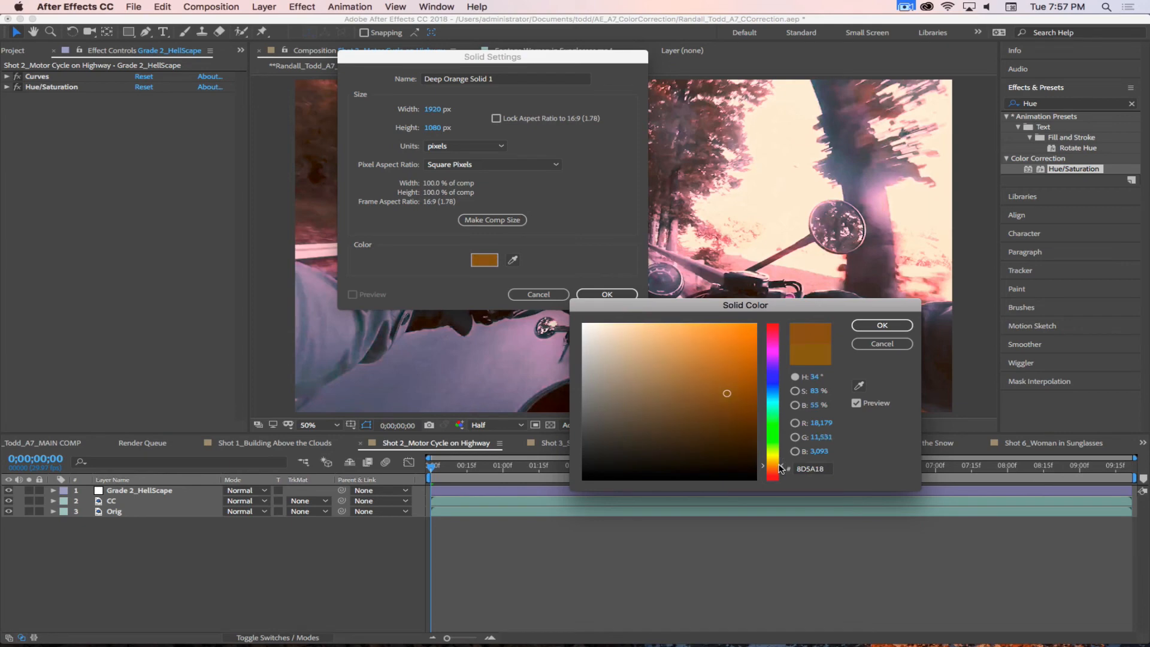
drag(779, 469, 781, 470)
click(740, 331)
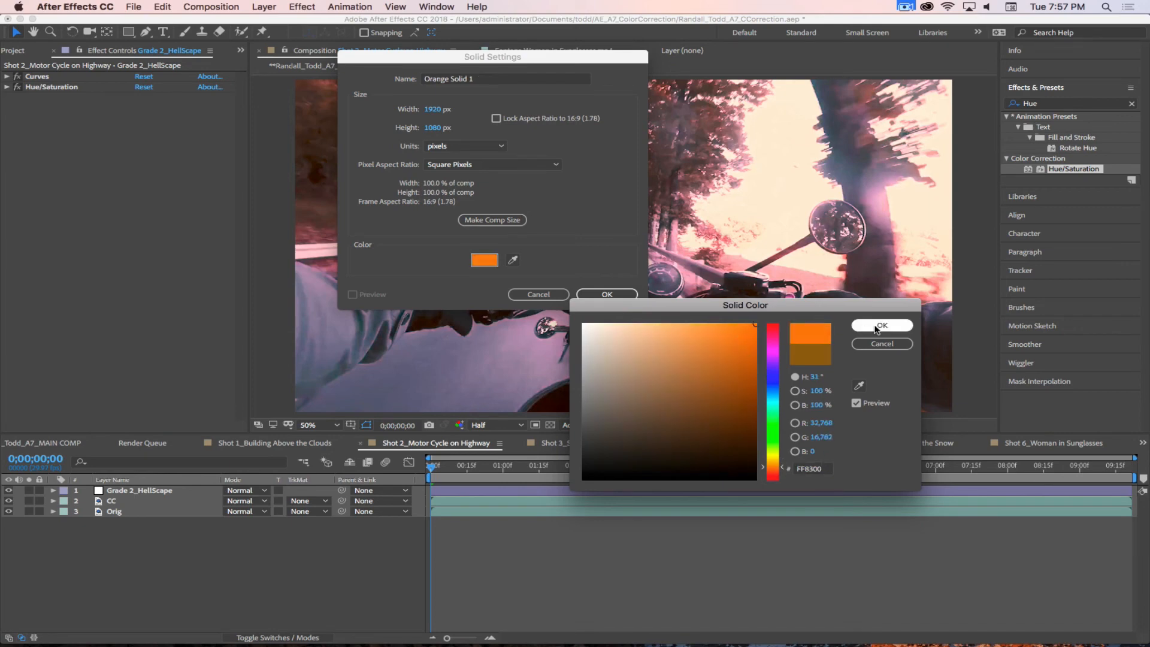
click(878, 325)
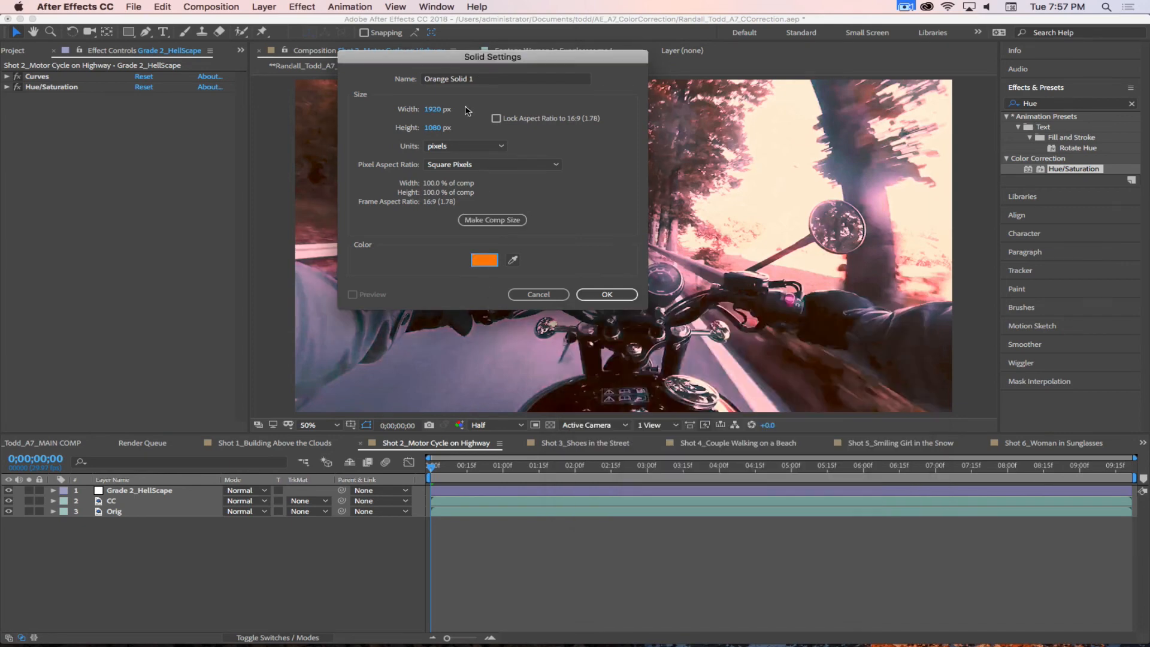
click(606, 294)
Step: Try the Screen, Overlay, Soft Light, Hard Light and Linear Light blending modes on the orange solid
click(241, 491)
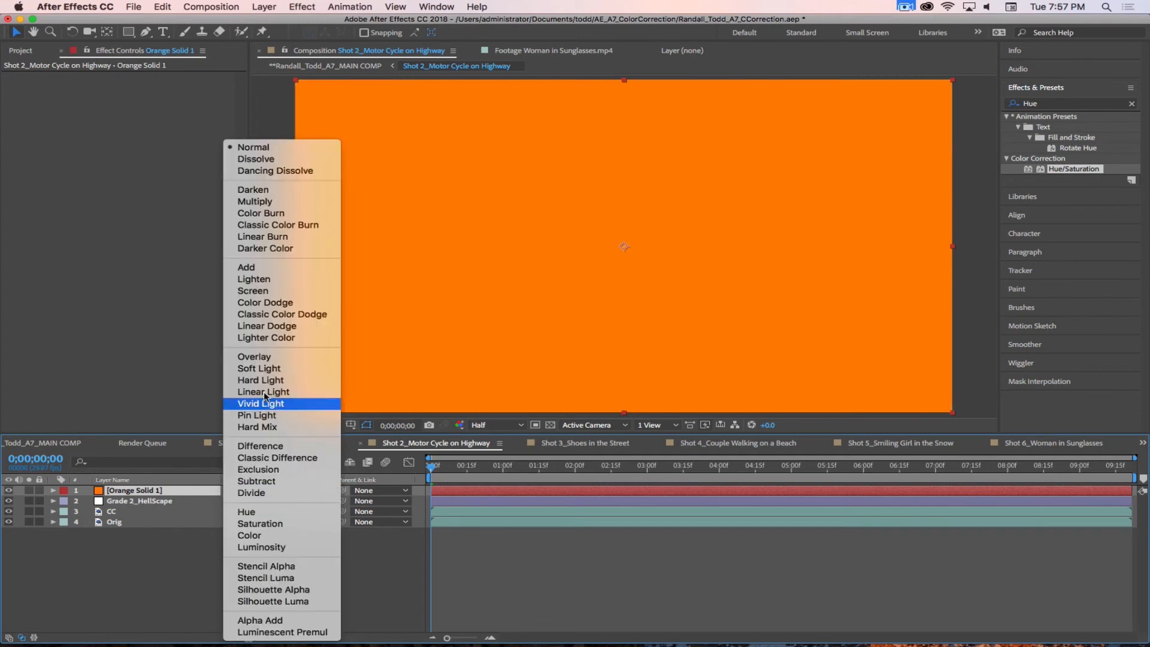
click(269, 292)
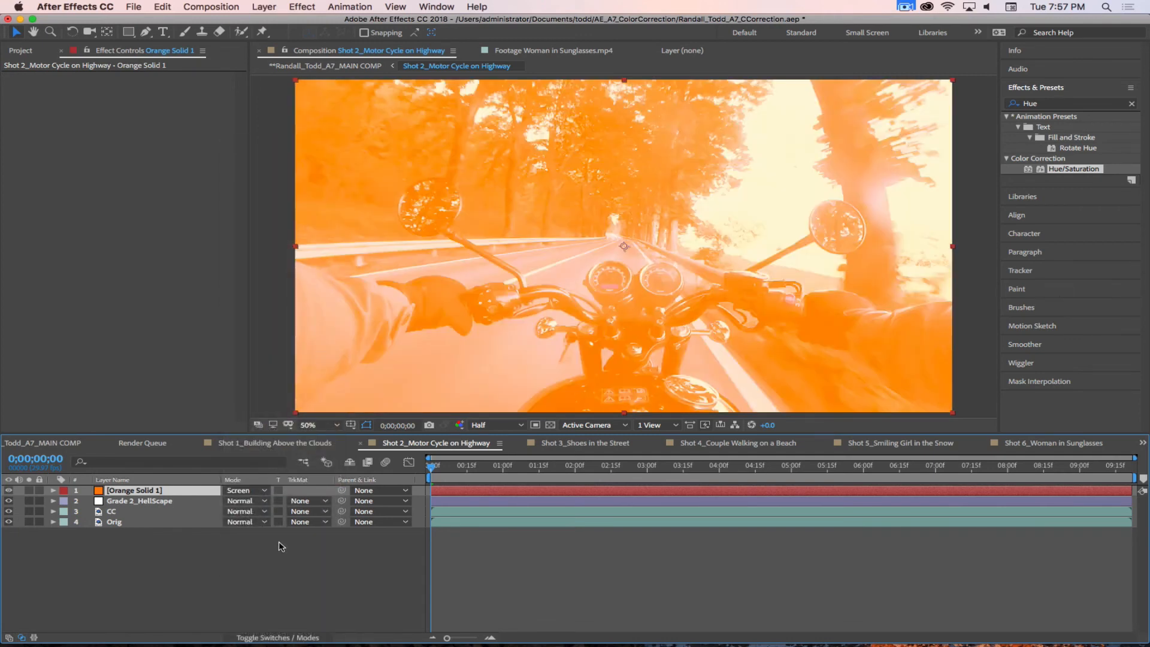
click(250, 492)
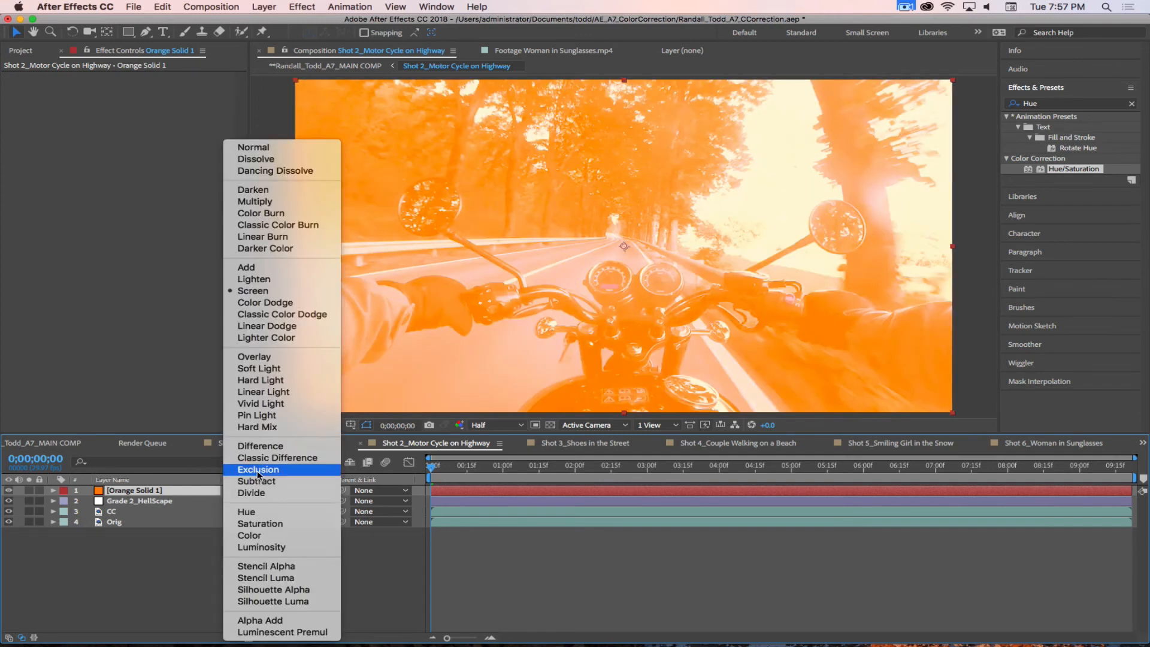
click(262, 360)
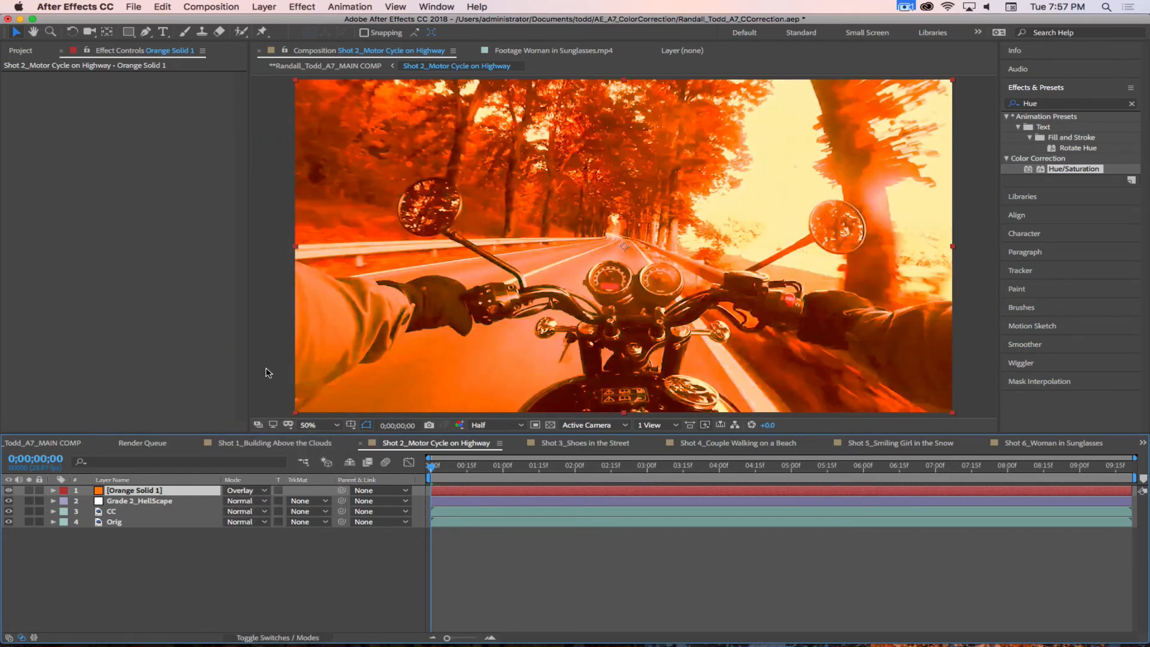
click(250, 494)
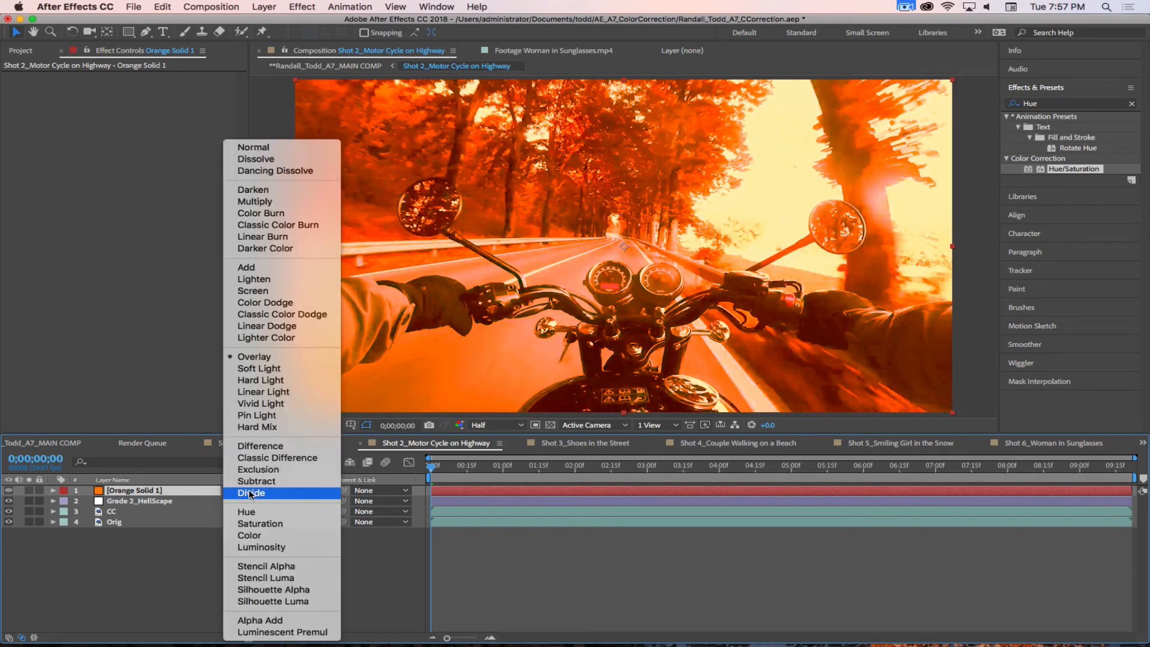
click(265, 369)
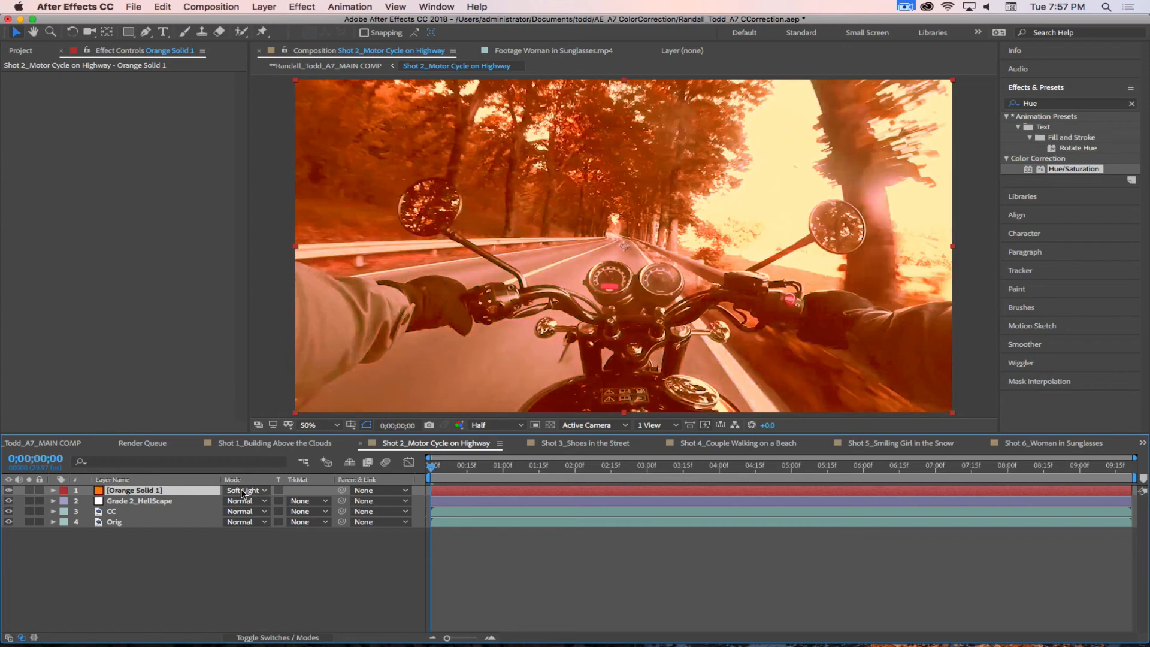
click(242, 493)
click(258, 383)
click(247, 490)
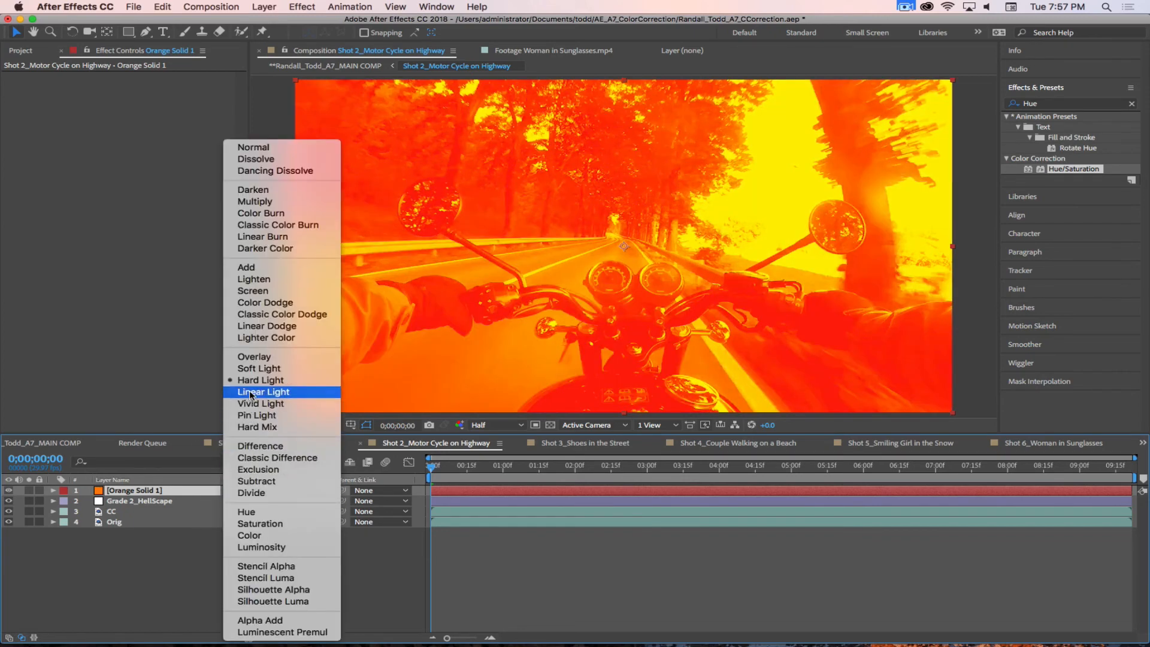
click(250, 392)
Step: Set the orange solid's blending mode to Color Burn and, after trying 50%, lower its opacity to 33%
click(243, 492)
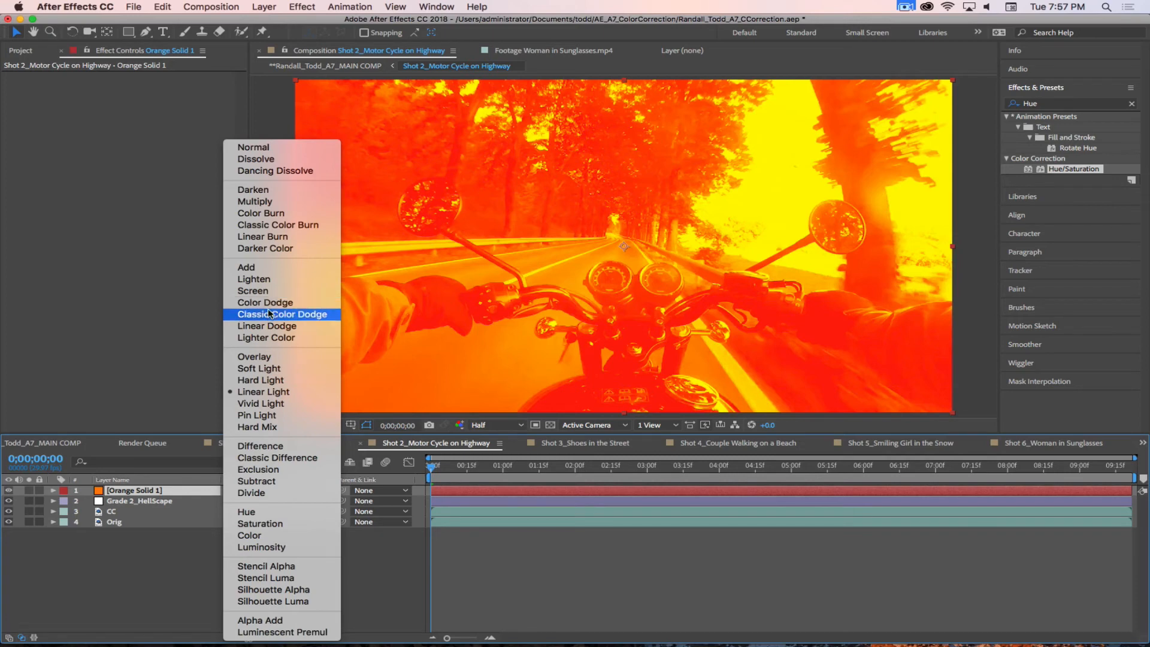
click(268, 214)
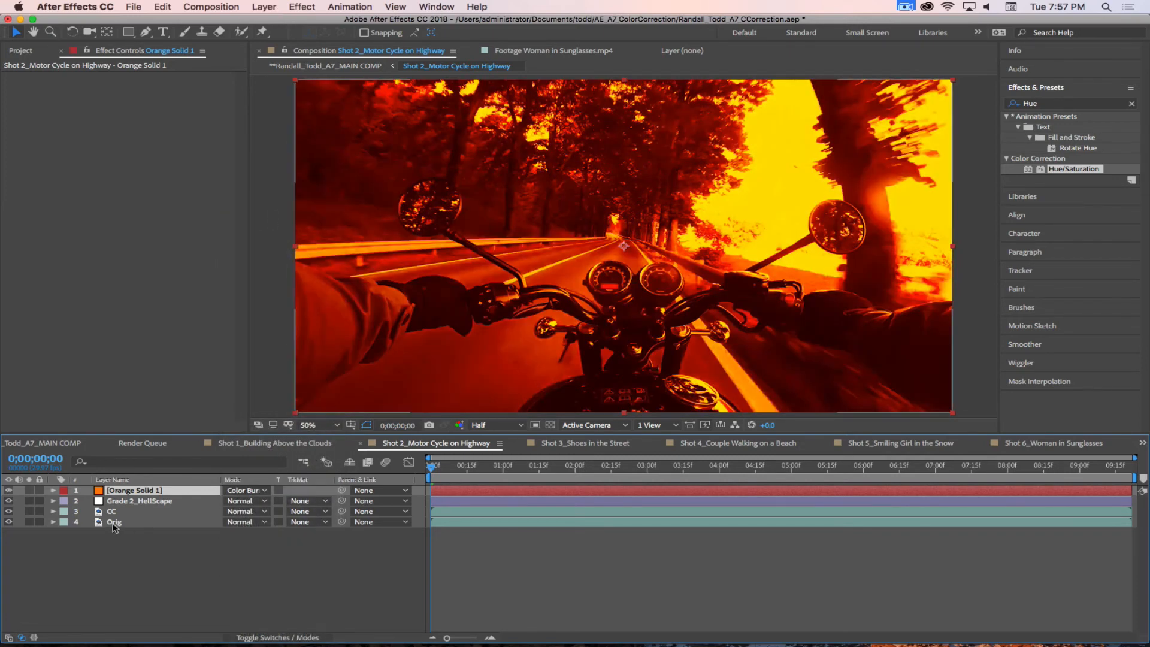
key(t)
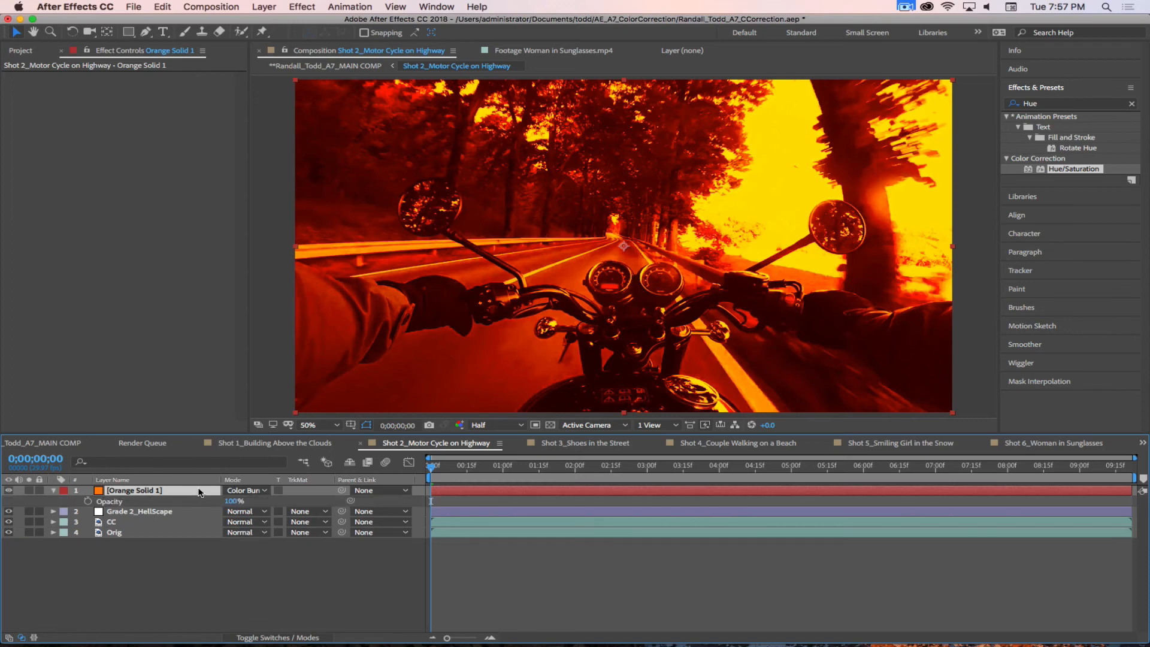
click(234, 501)
text(50)
key(Return)
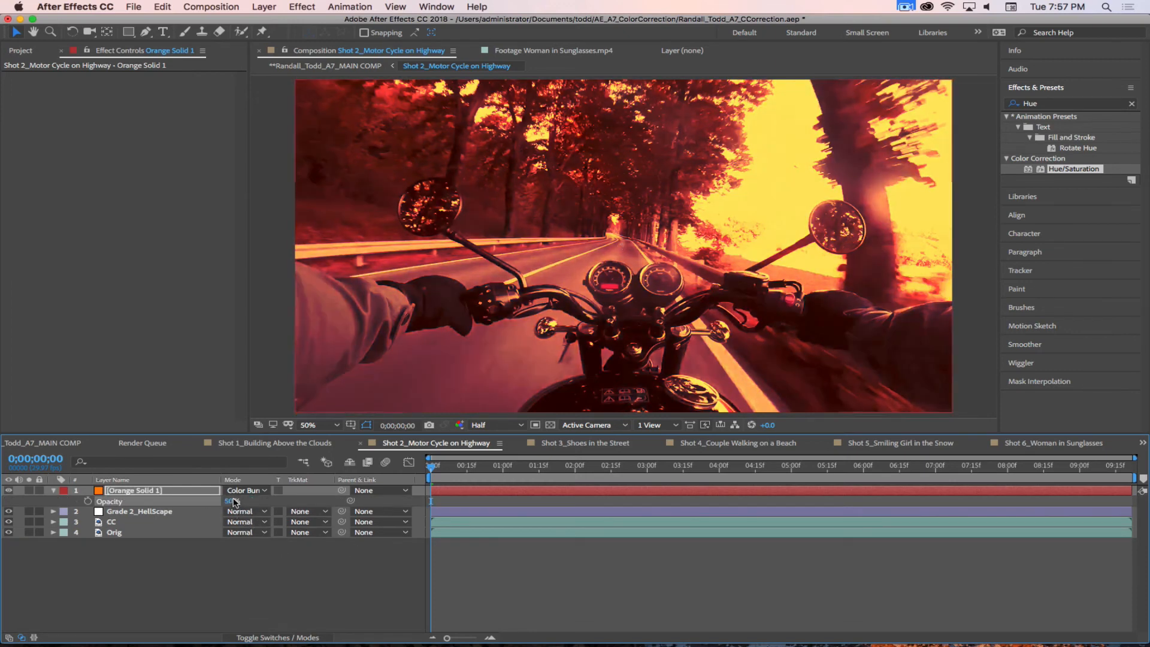
click(222, 502)
click(229, 502)
text(33)
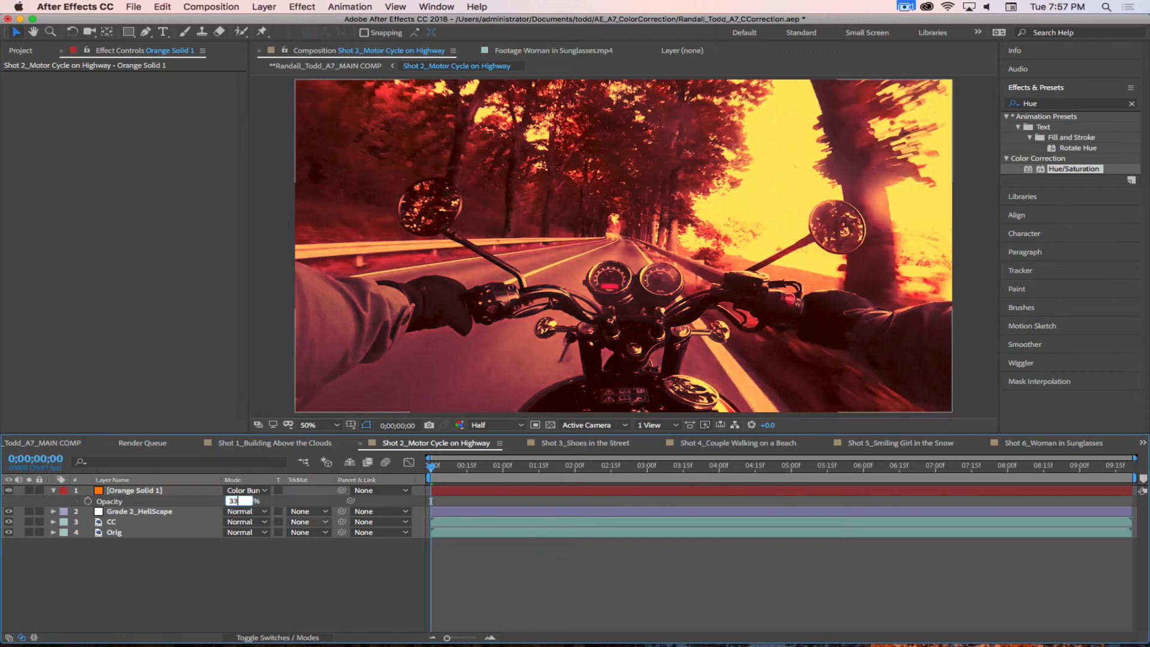
key(Return)
click(243, 576)
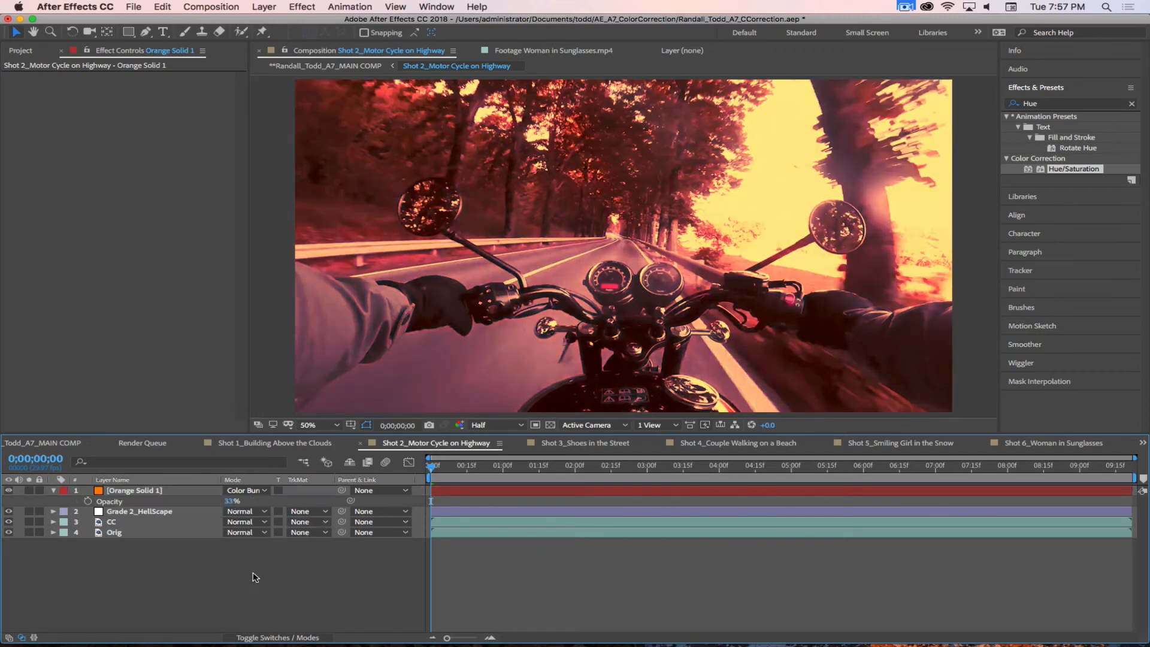
Step: Play back the graded motorcycle shot, return to its first frame and hide the solid's opacity property
key(space)
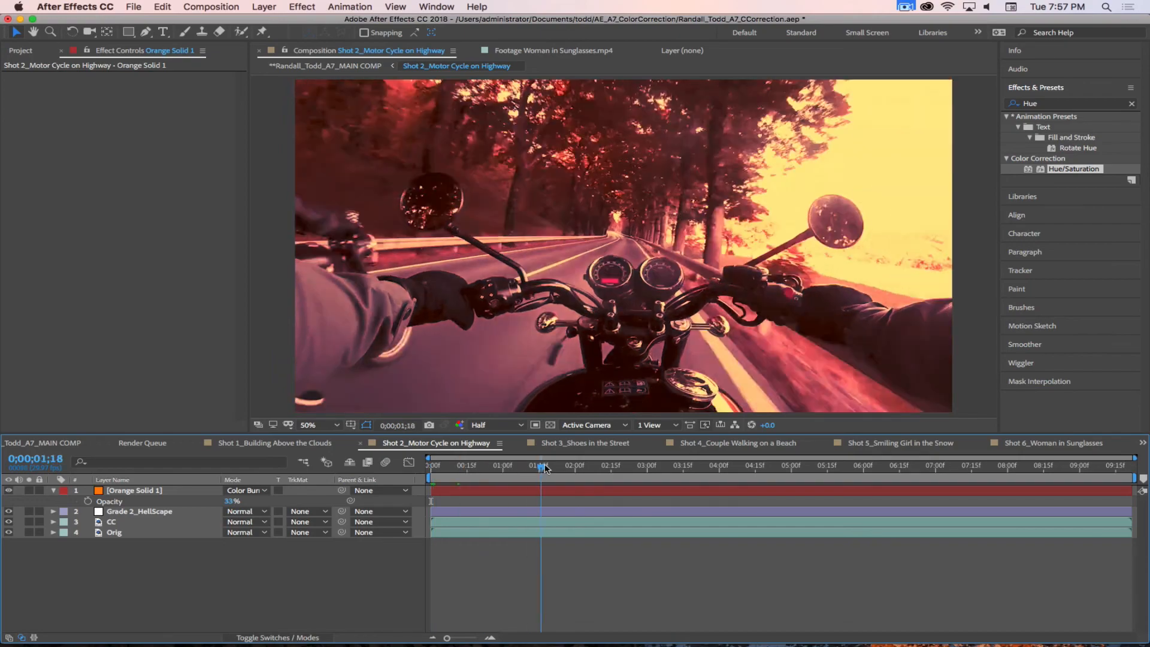
drag(524, 465, 314, 460)
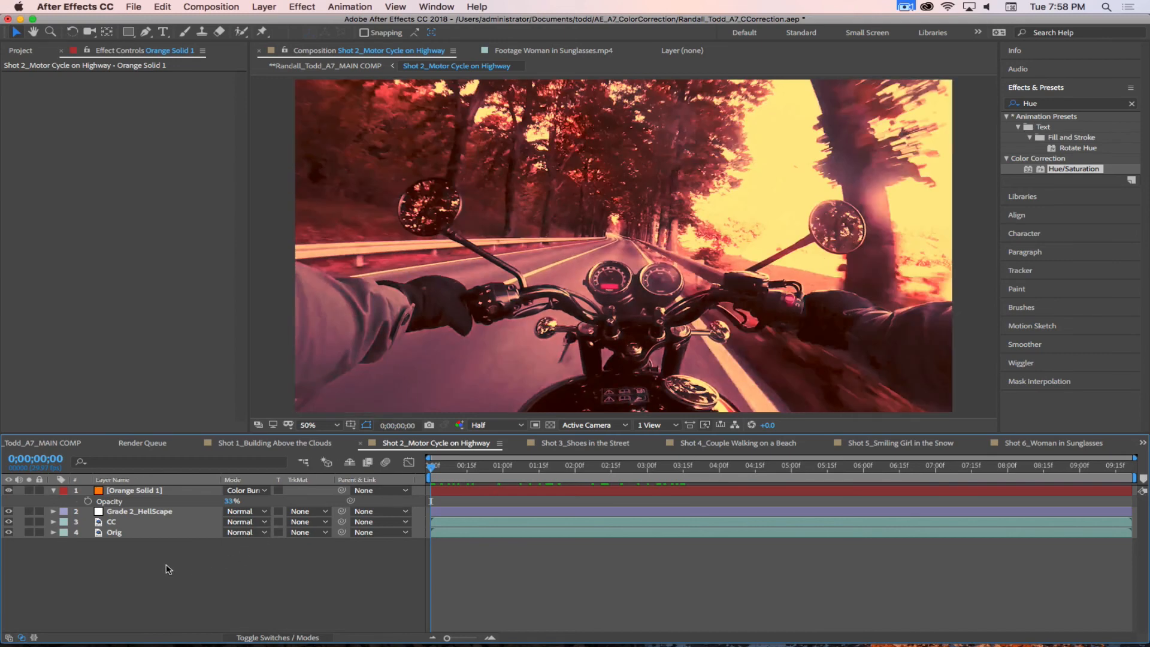
key(t)
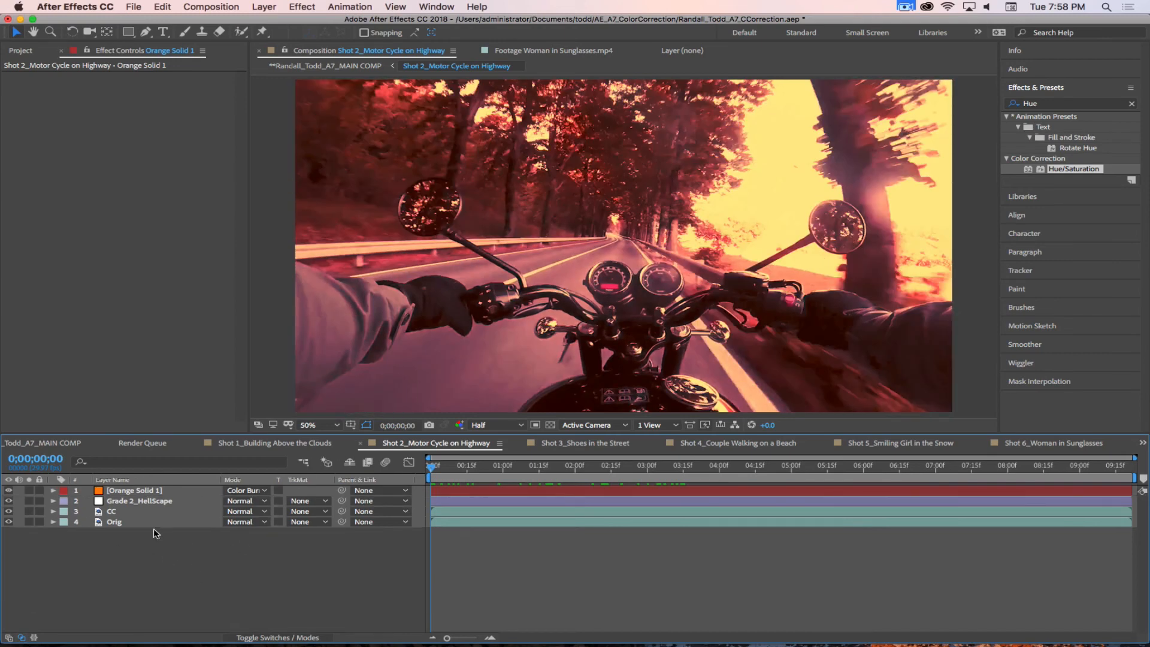
Step: Find the Stylize Glow effect, add it to the Grade 2_HellScape layer and set its Glow Intensity to 0.5
click(143, 500)
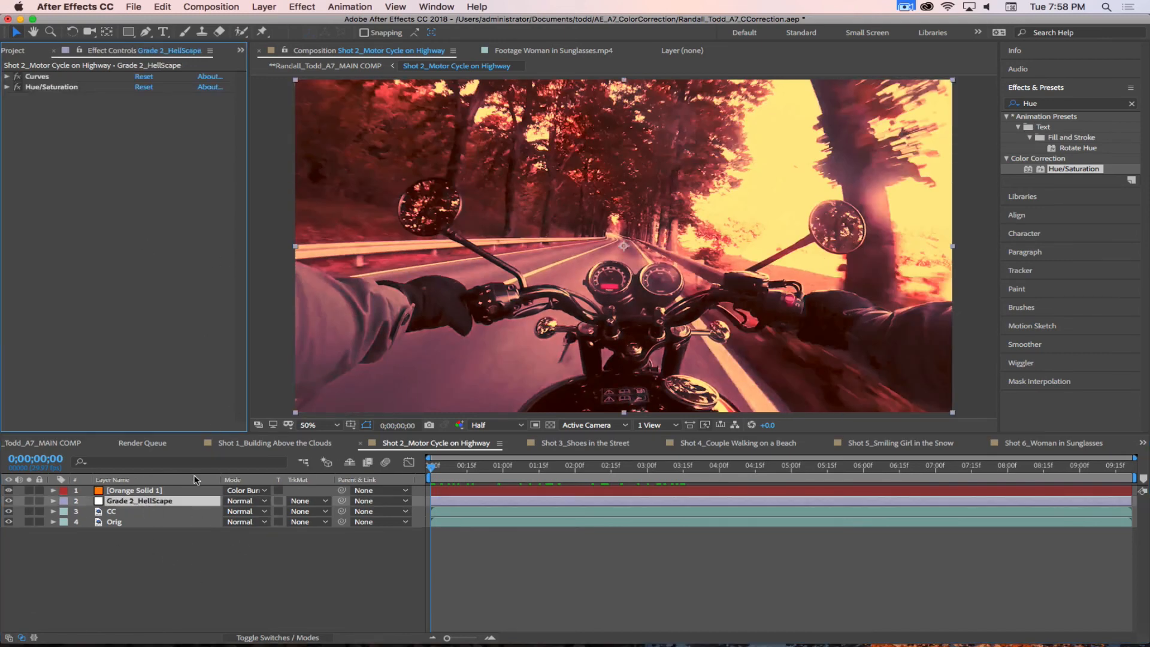
click(158, 501)
click(1053, 103)
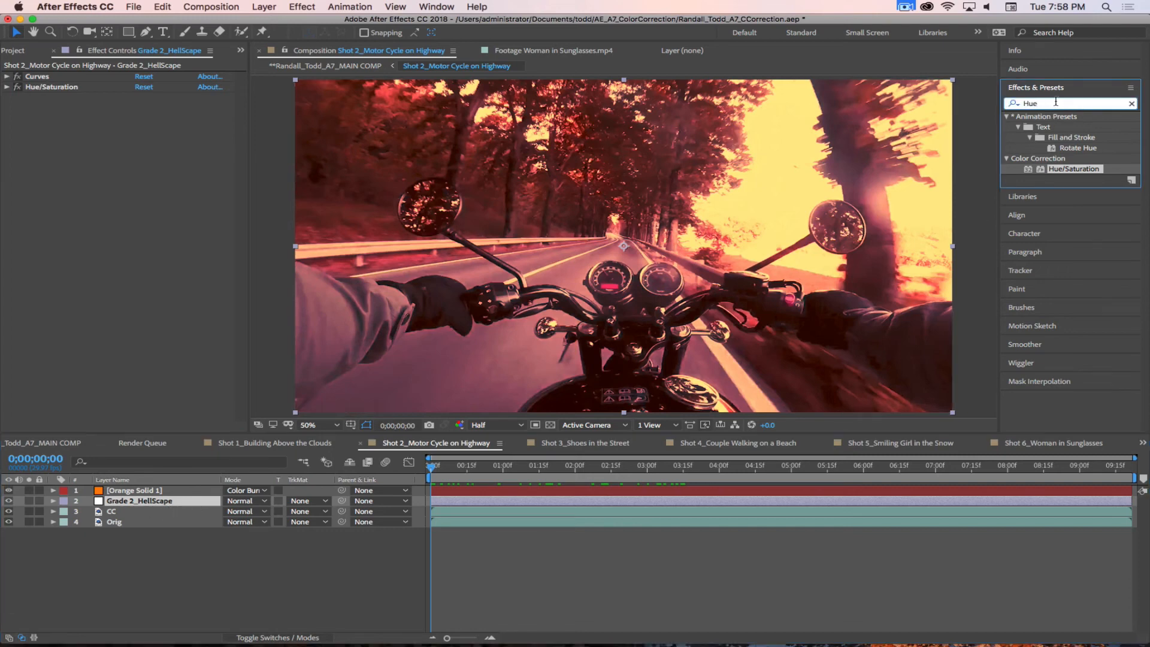
text(Glow)
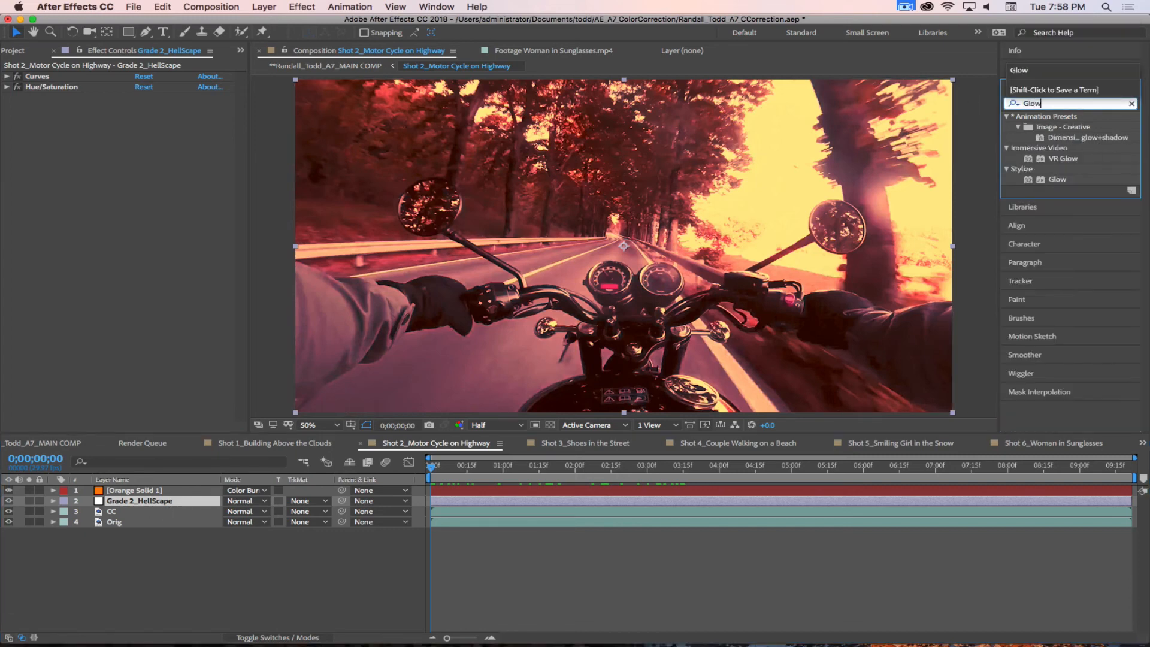
drag(1058, 180, 133, 502)
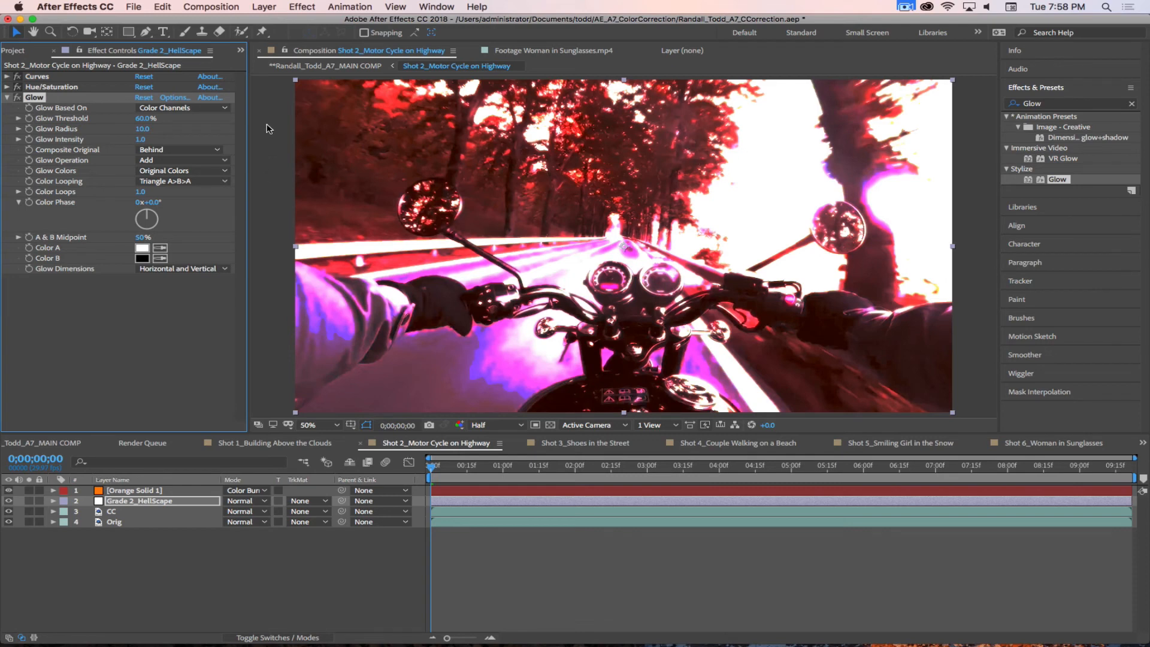
click(140, 139)
key(Return)
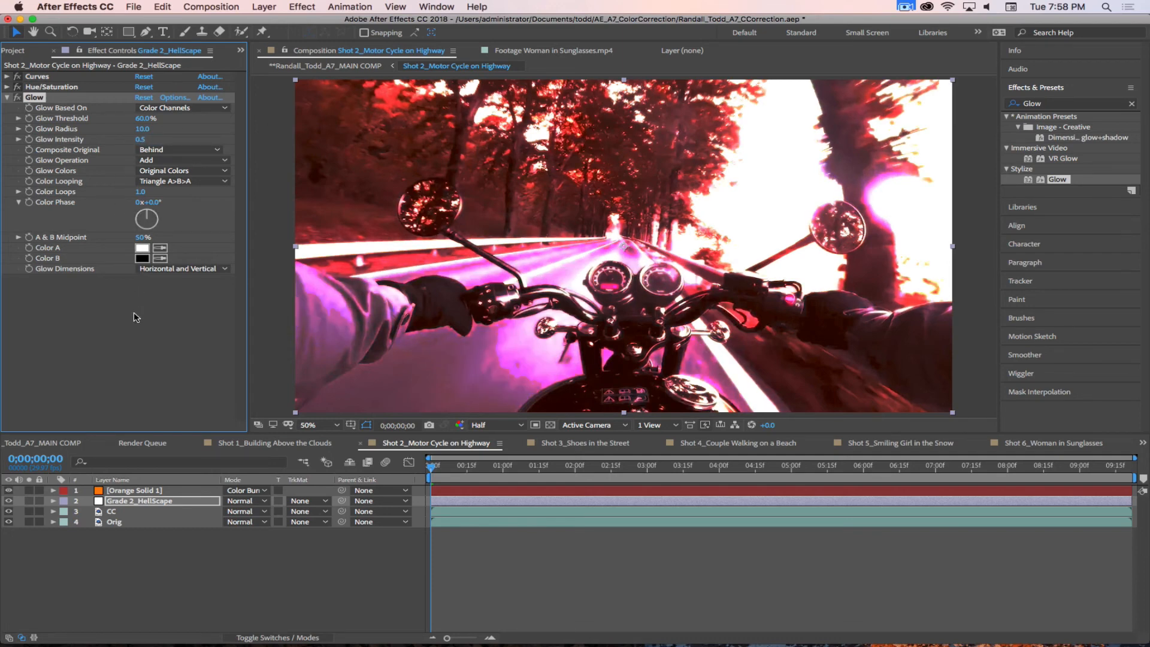
Step: Set the Glow's Color A to golden yellow FFBF00 and its Glow Colors option to A & B Colors
click(144, 249)
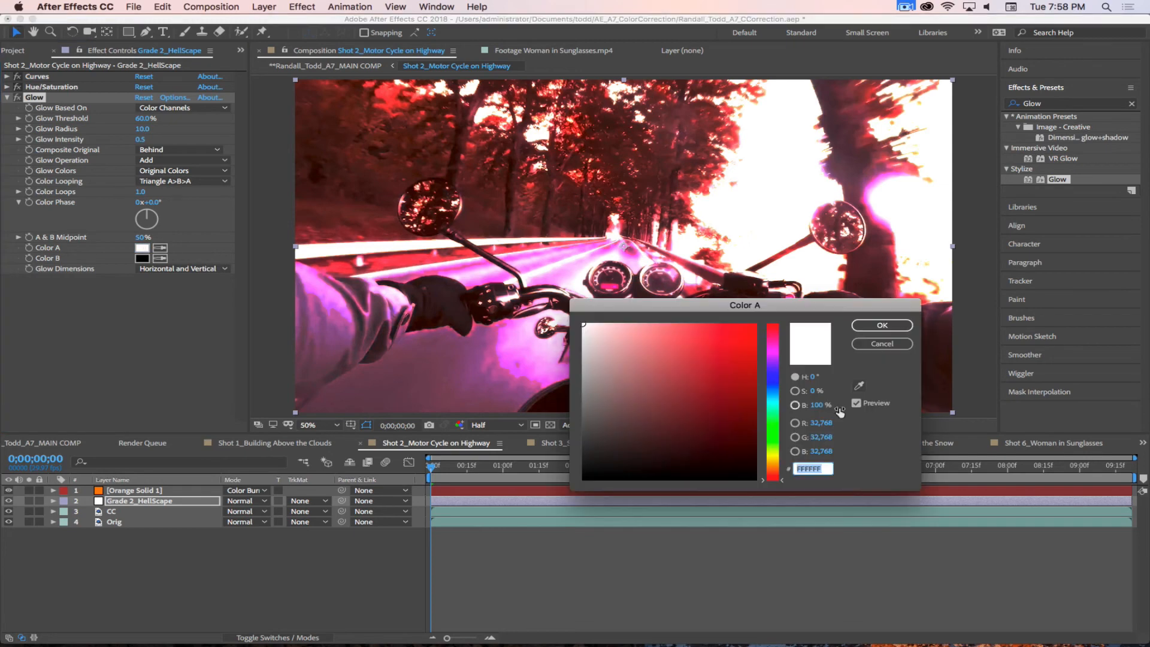
drag(773, 453, 771, 462)
drag(743, 356, 775, 299)
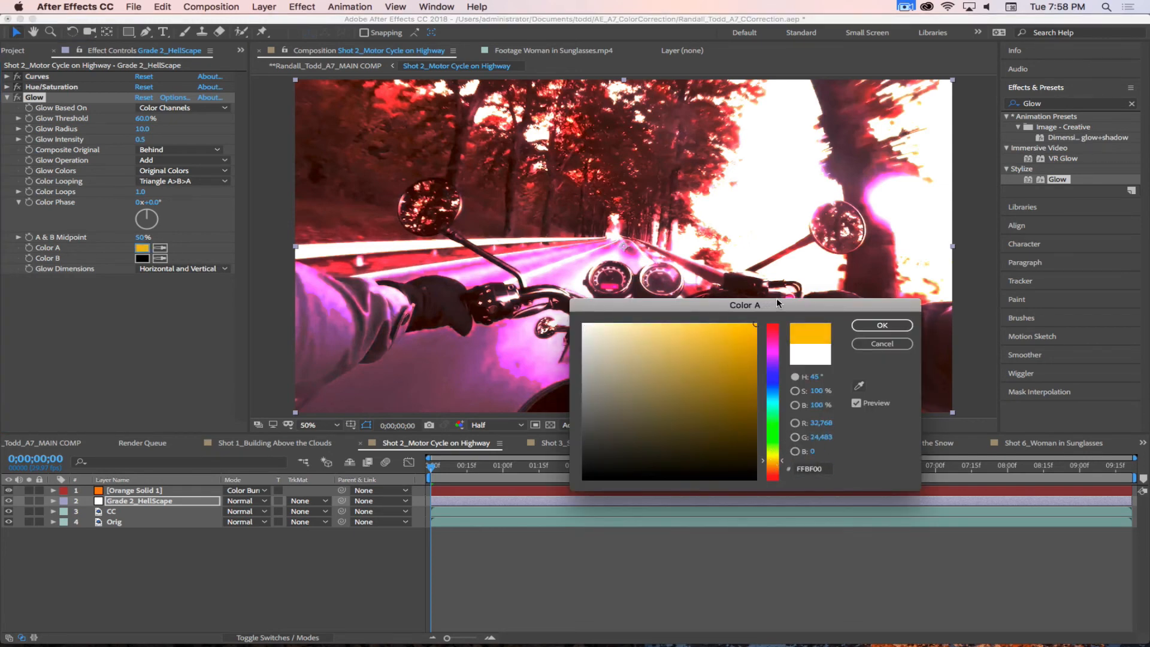
click(883, 328)
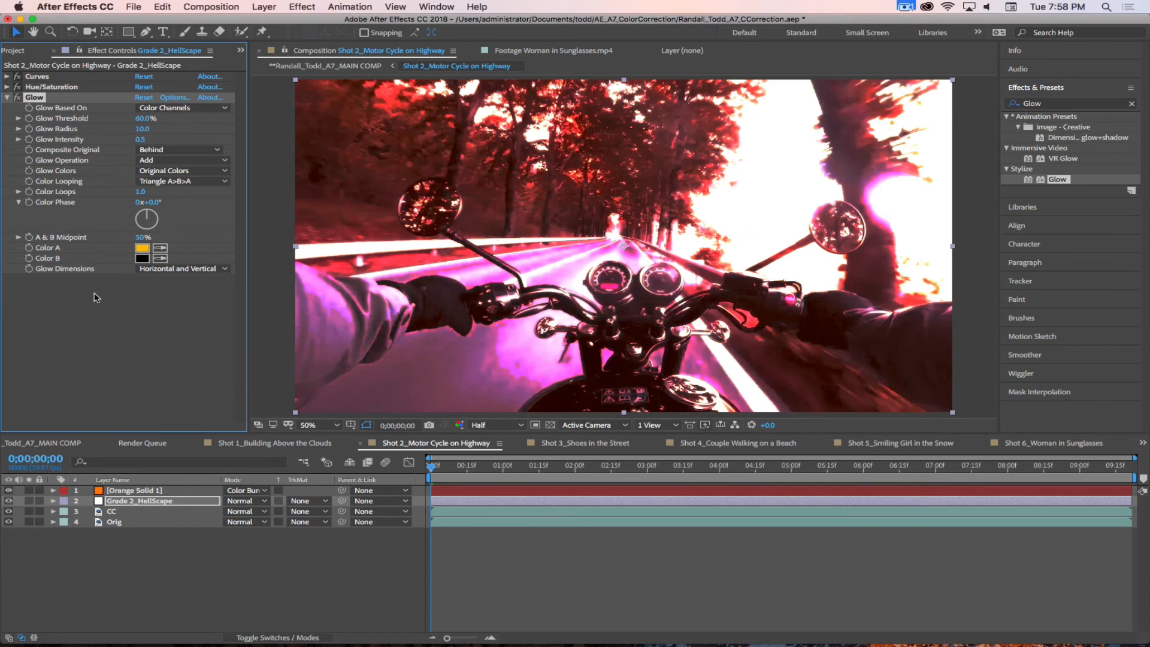
click(176, 170)
click(177, 195)
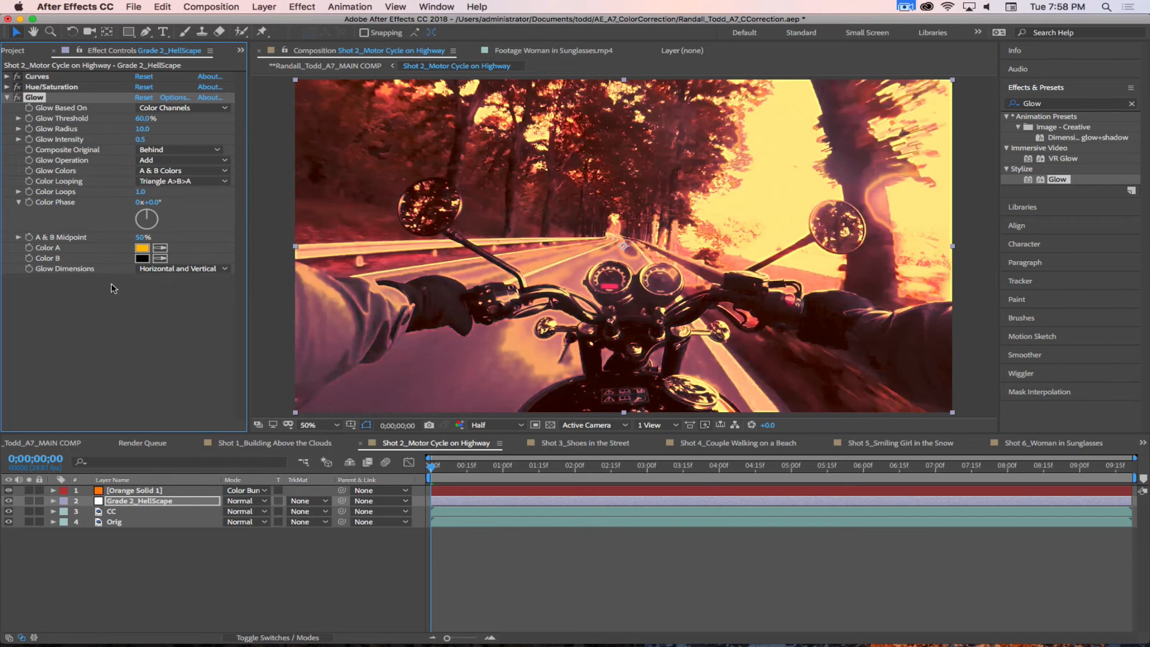
Step: Try Sawtooth A>B as the Glow's color looping, and restore Triangle A>B>A
click(155, 182)
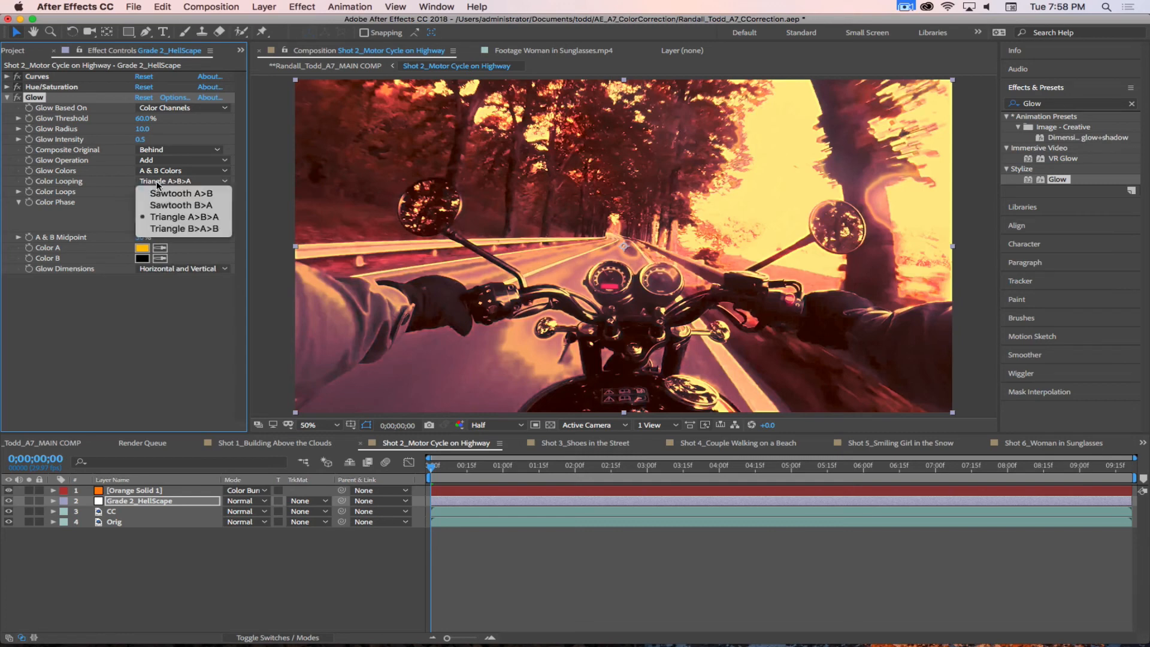
click(157, 193)
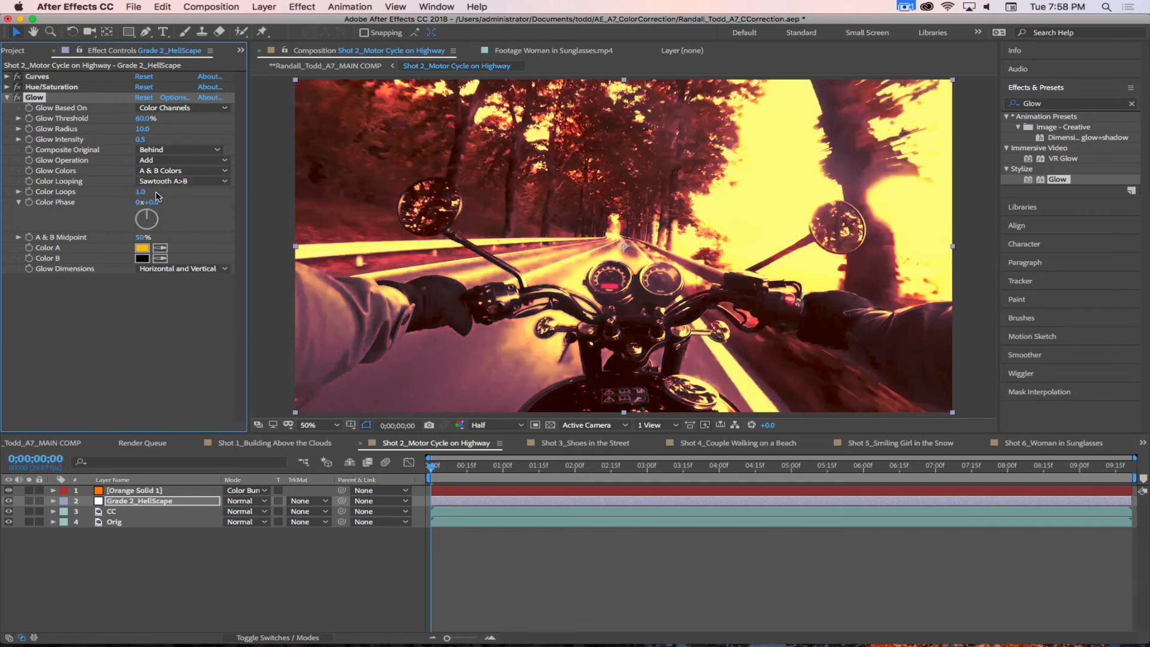
click(159, 182)
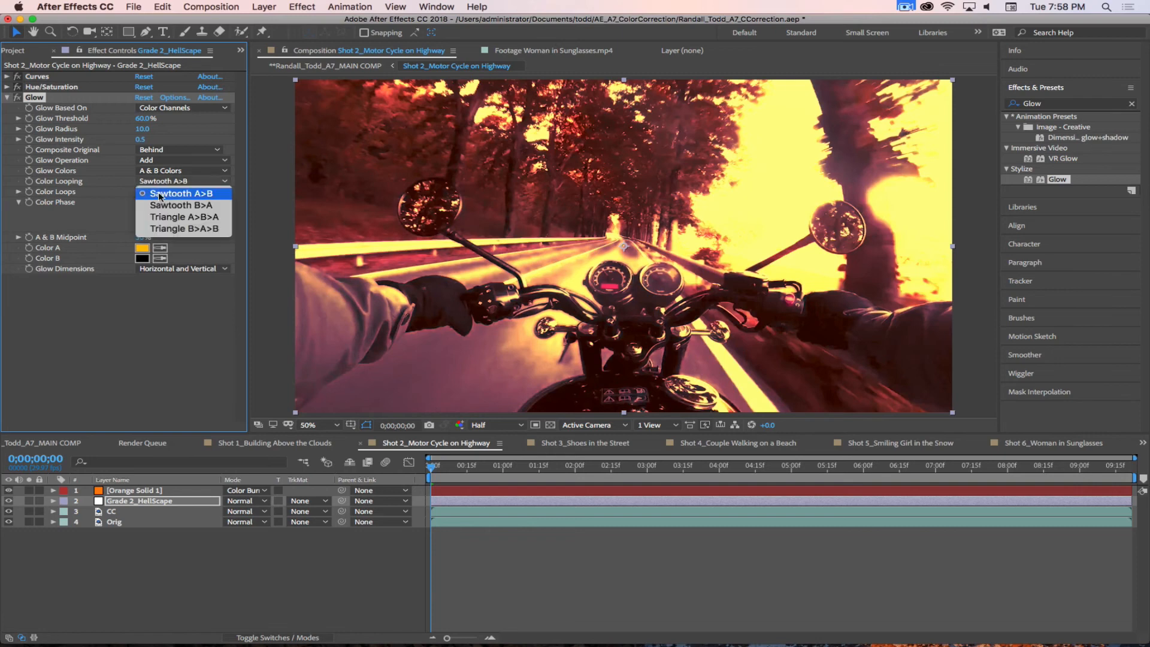
click(161, 217)
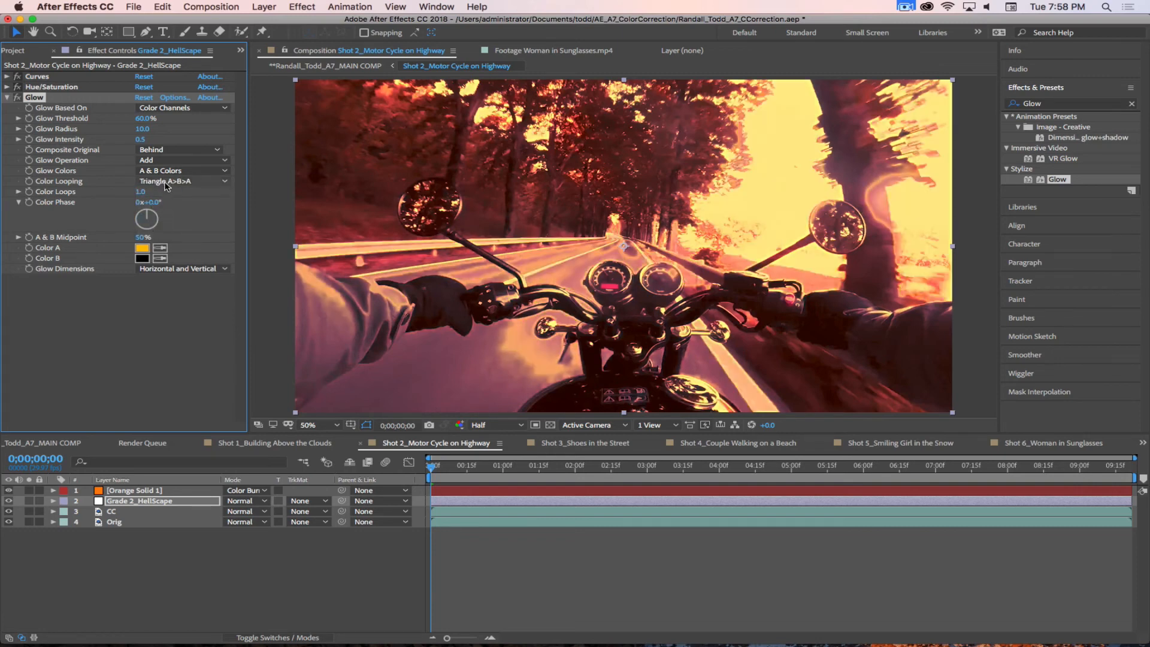
Step: Try On Top as the Glow's Composite Original, with a Glow Threshold of 40% and of 50%
click(163, 149)
click(166, 161)
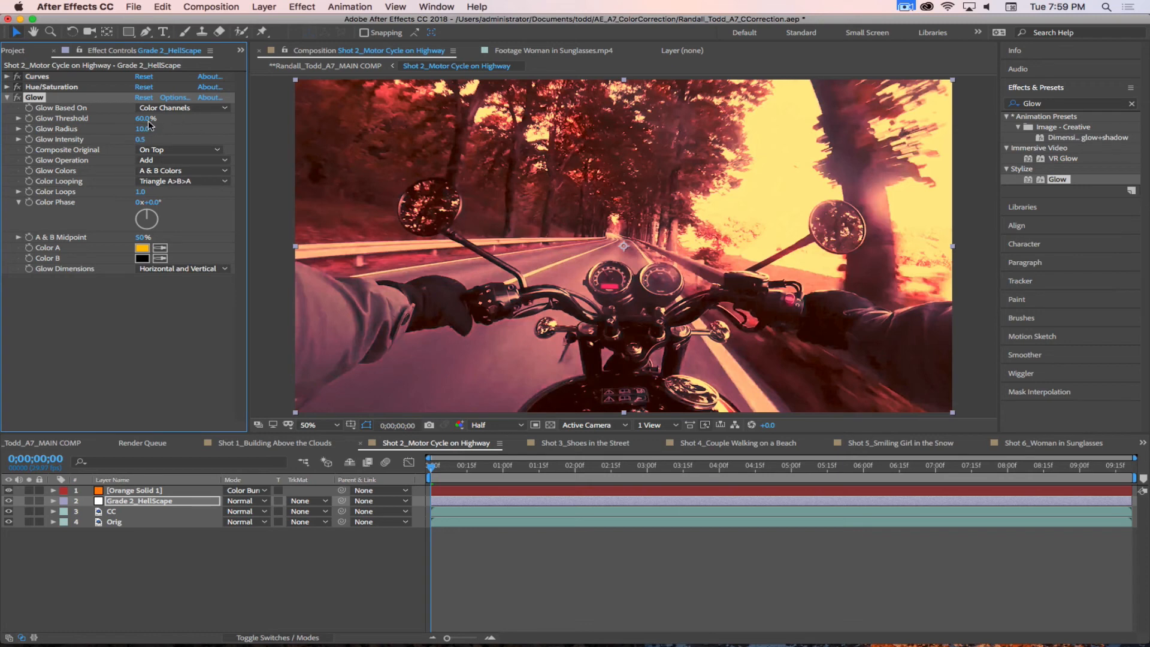
click(148, 121)
text(40)
key(Return)
click(142, 118)
text(50)
key(Return)
Step: Set the Glow's Composite Original to None and switch the effect off and on to compare the look
click(158, 150)
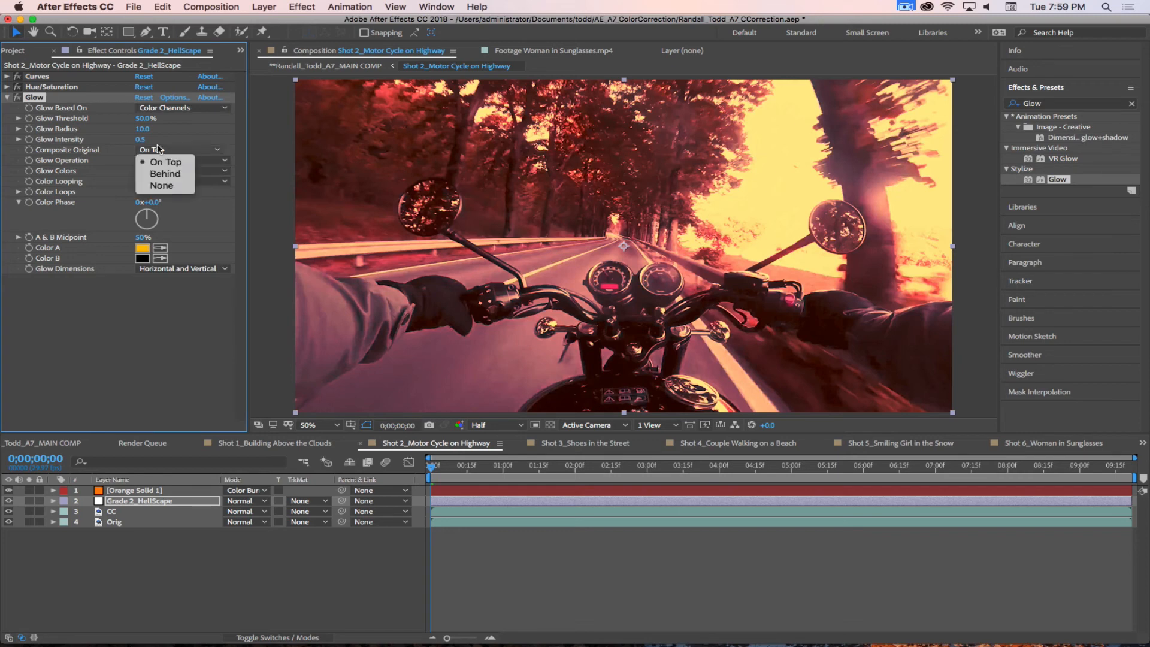
click(162, 185)
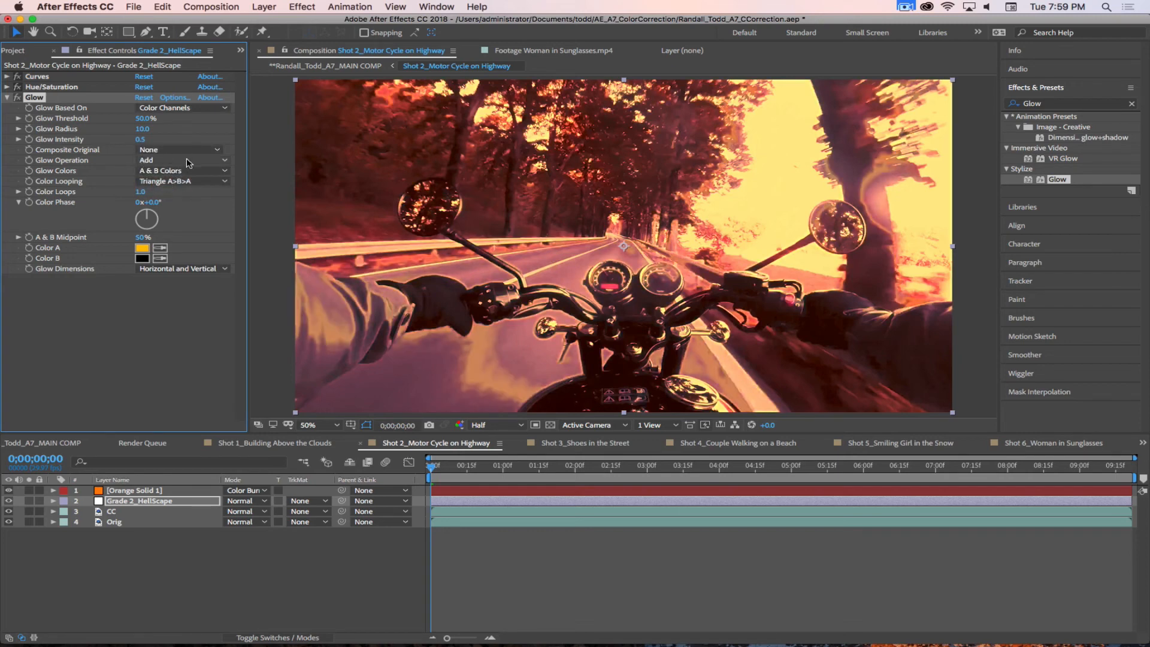
click(18, 99)
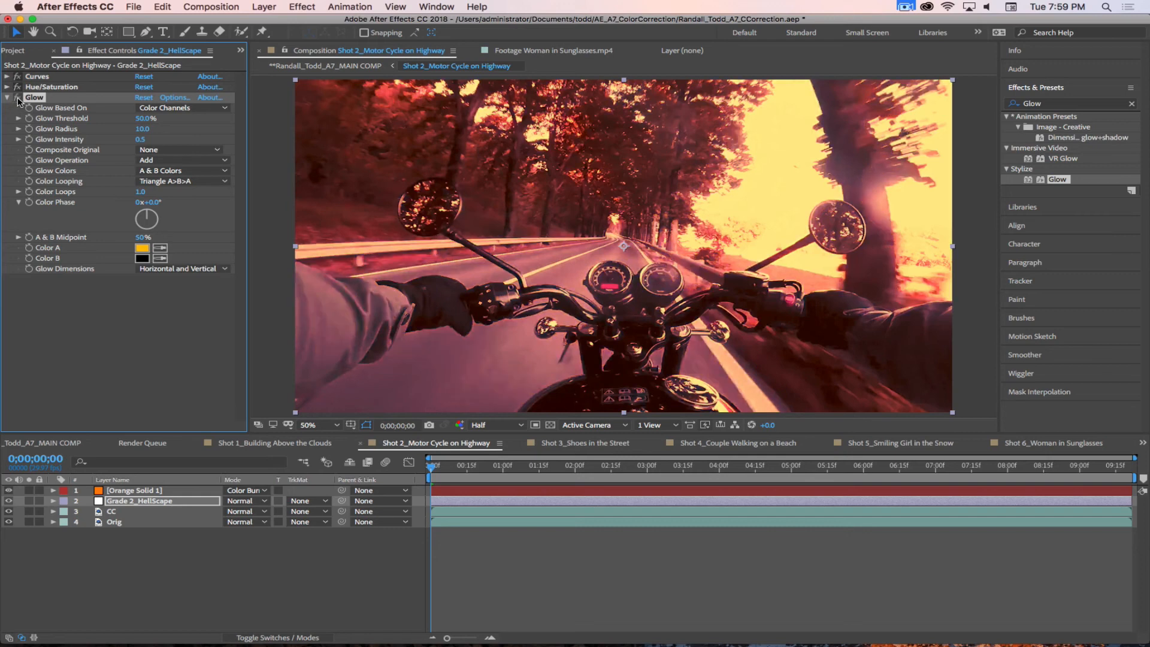
click(18, 99)
click(18, 99)
click(18, 99)
Step: Set the Glow Threshold to 30%
click(145, 118)
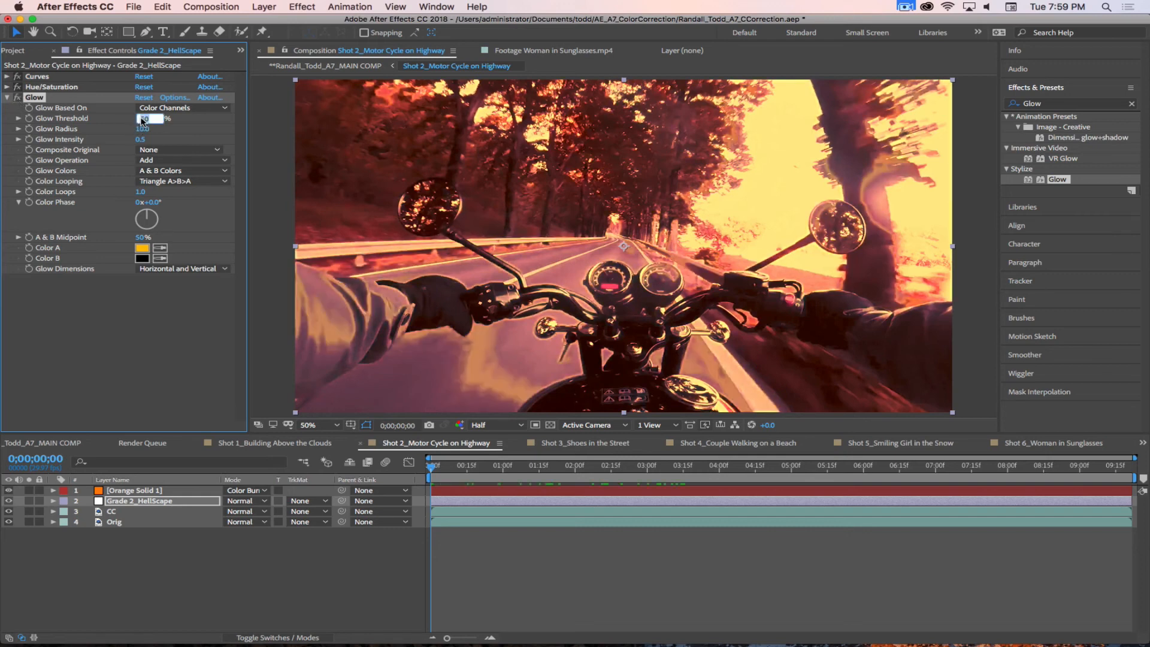
text(30)
key(Return)
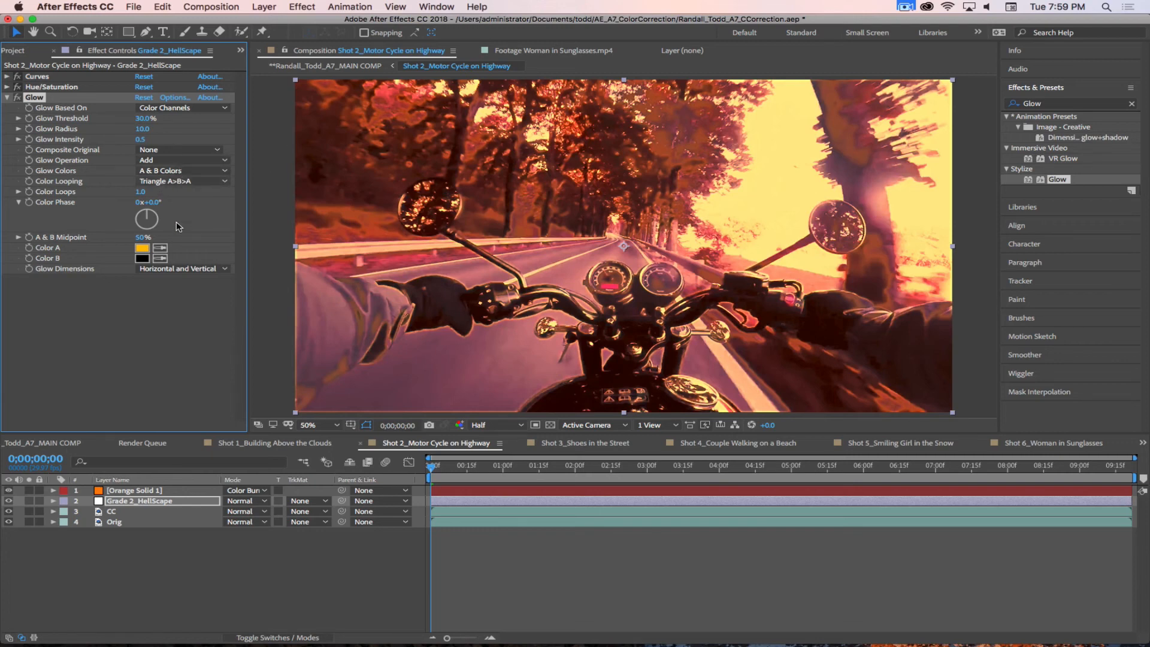
Step: Try basing the Glow on Alpha Channel, restore Color Channels and keep Composite Original at None
click(175, 108)
click(177, 121)
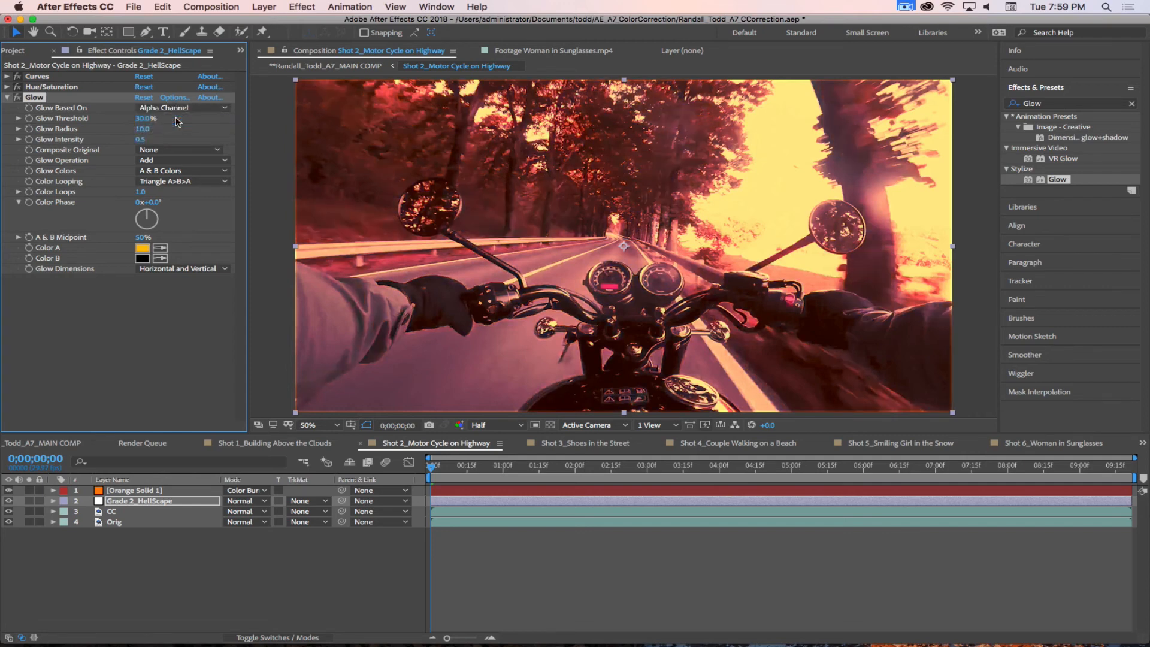
click(177, 108)
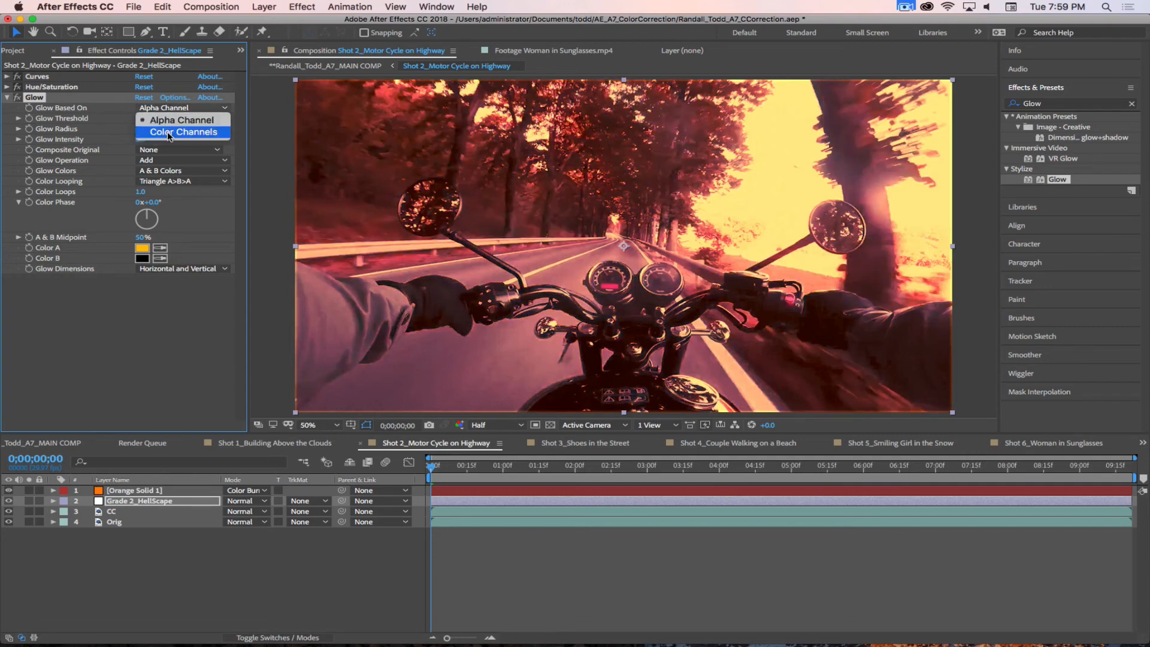
click(174, 124)
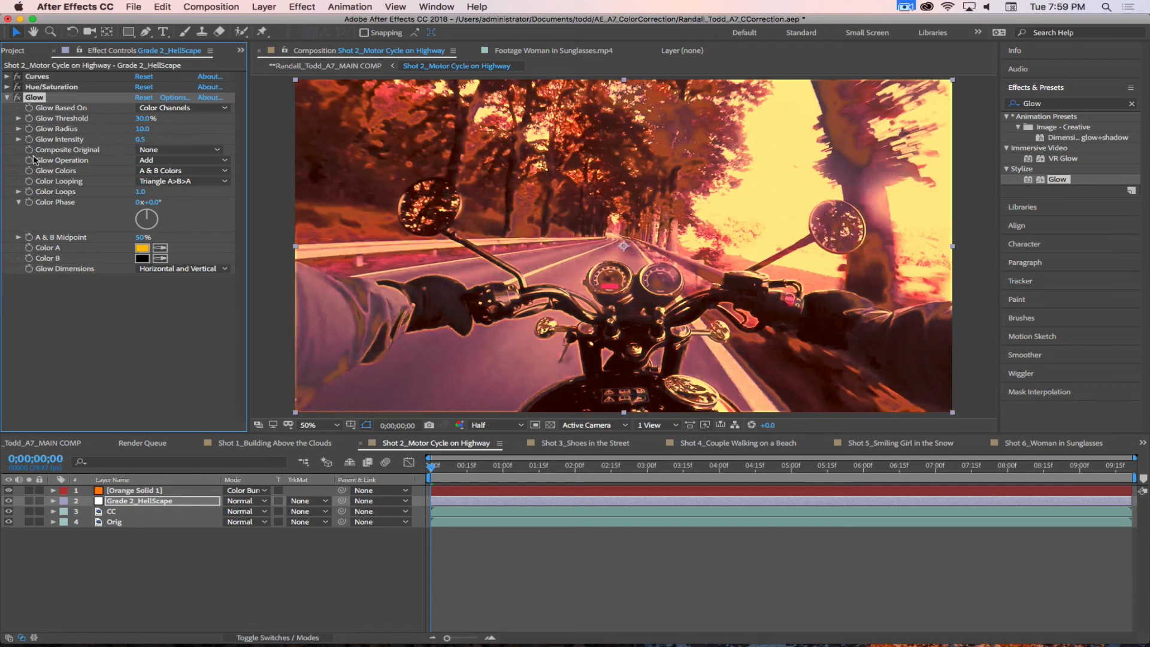
click(163, 149)
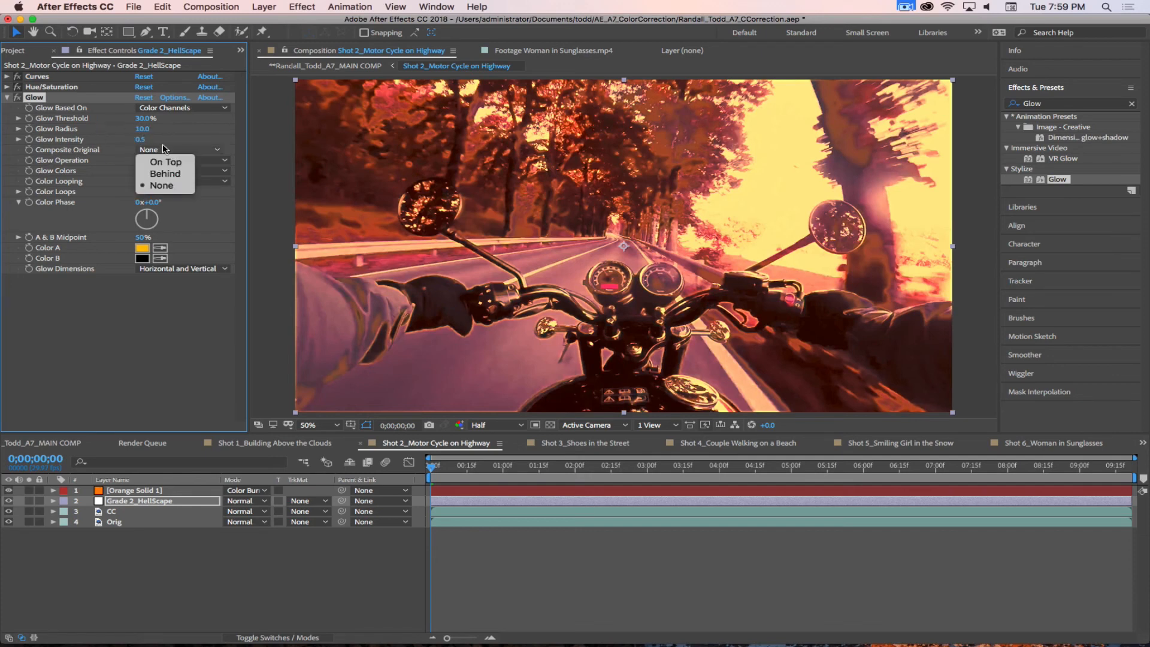
click(160, 185)
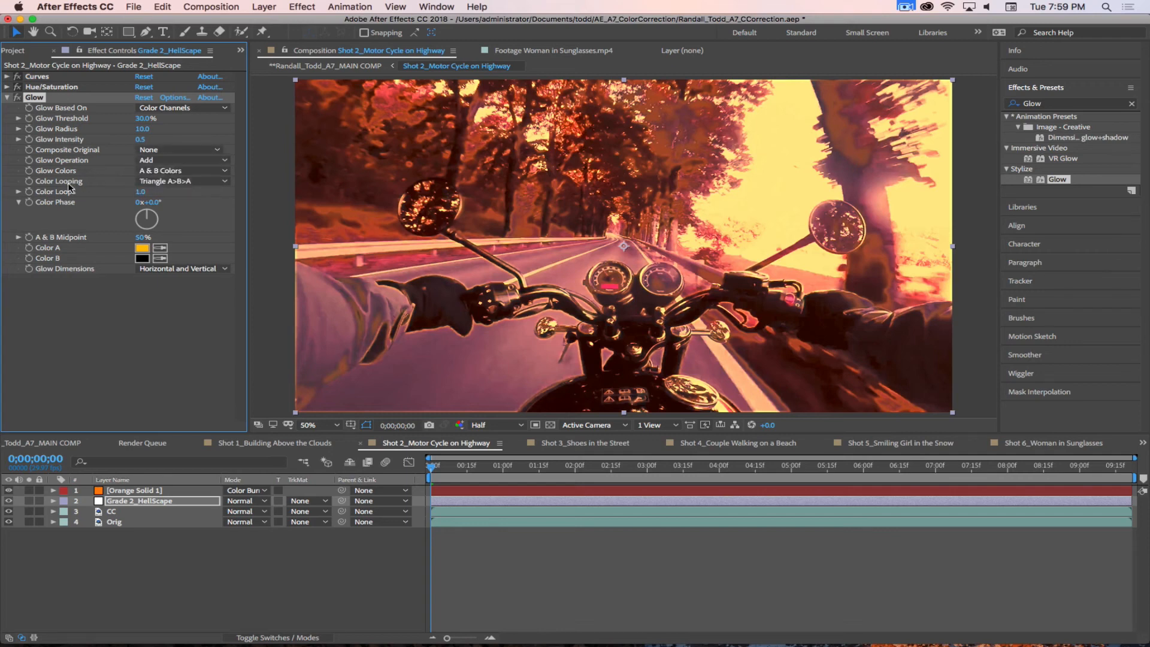
Step: Try 2 color loops for the Glow and restore the value to 1
click(137, 192)
text(2)
key(Return)
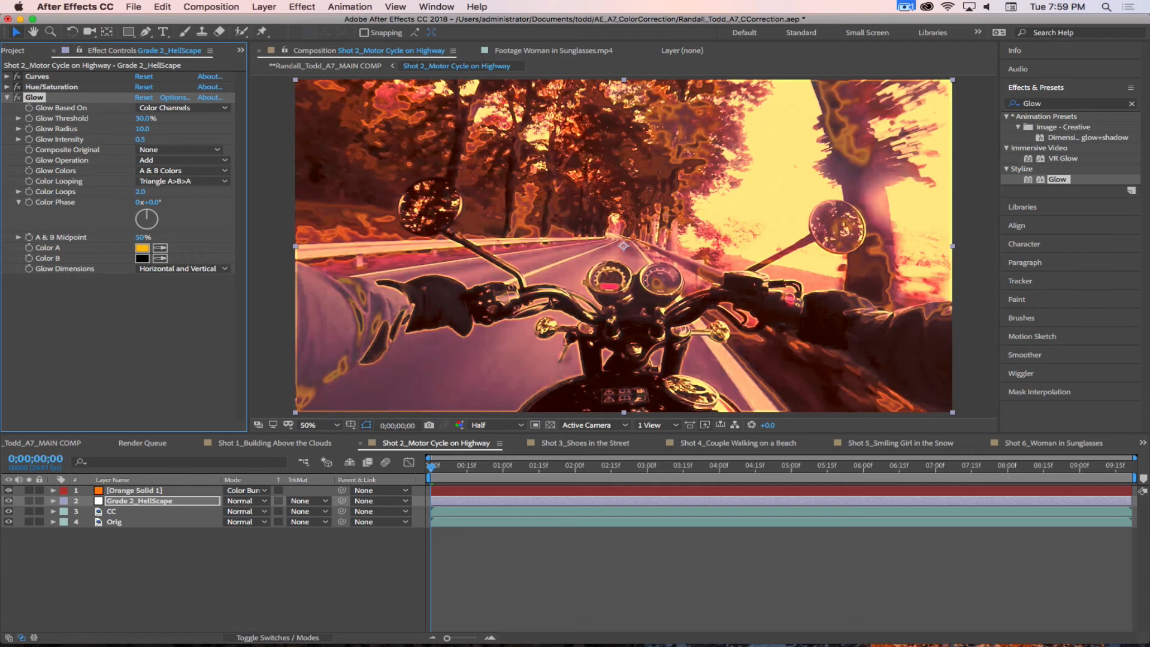
click(145, 192)
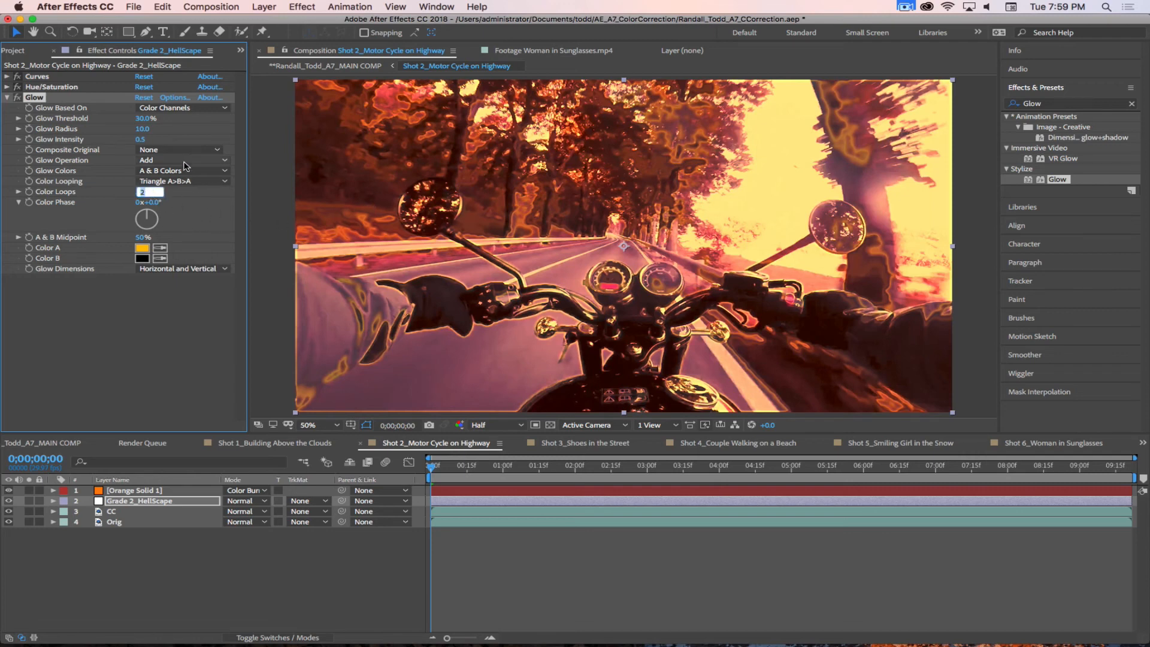
text(1)
key(Return)
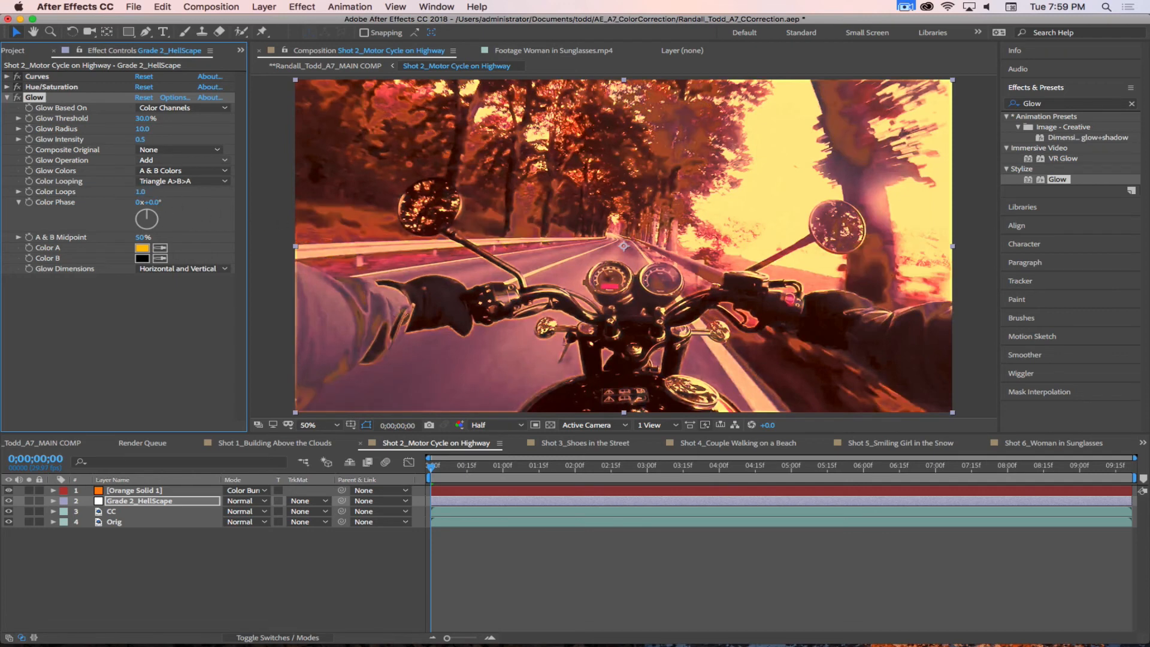
Step: Set the Glow's Color B to dark orange-brown 794111
click(142, 259)
mouse_move(748, 390)
mouse_down()
mouse_move(768, 328)
mouse_move(776, 526)
mouse_move(781, 447)
mouse_move(775, 471)
mouse_move(742, 405)
mouse_move(730, 437)
mouse_move(729, 367)
mouse_up()
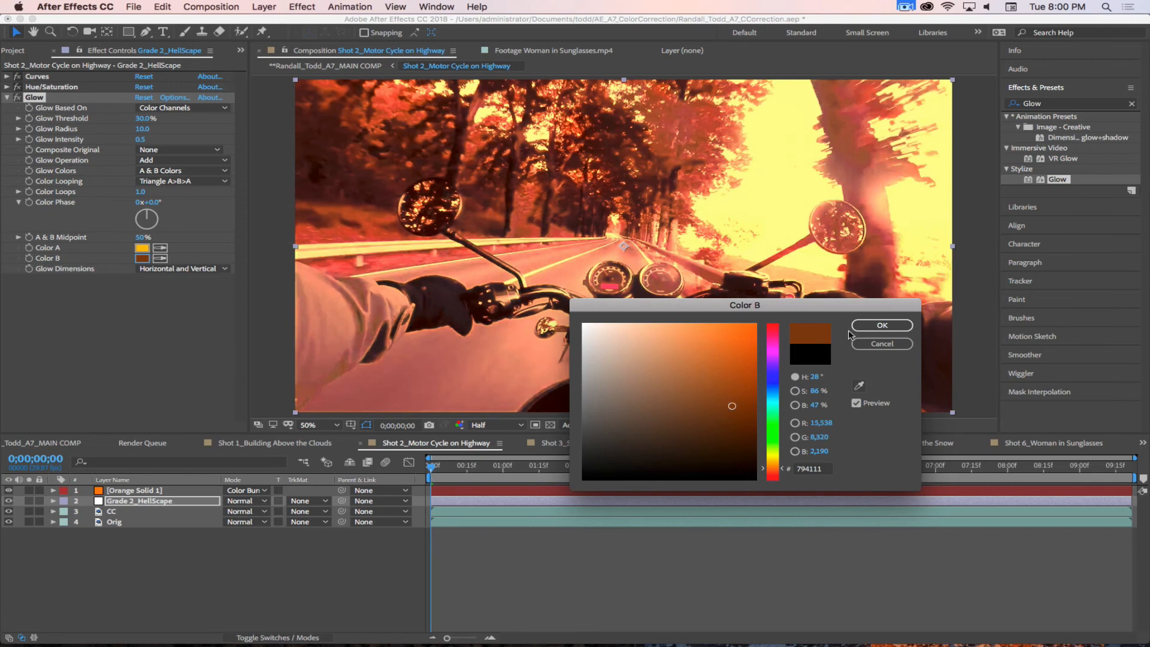
click(882, 325)
Step: Try Horizontal and Vertical on their own as the Glow Dimensions, and restore Horizontal and Vertical combined
click(178, 269)
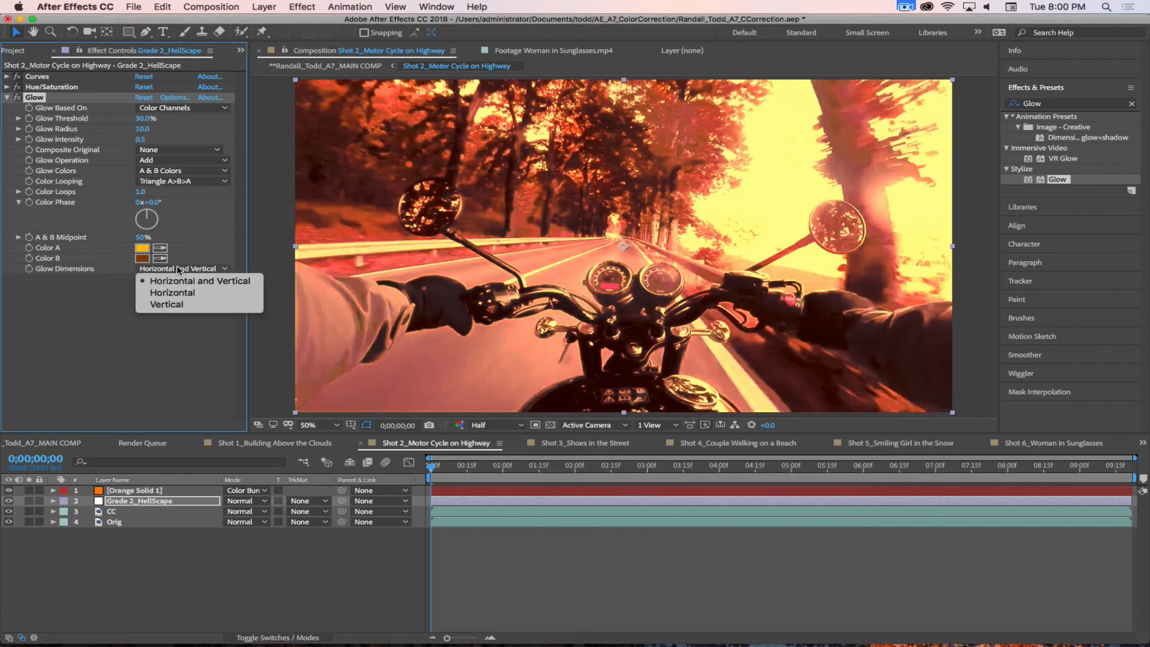
click(172, 293)
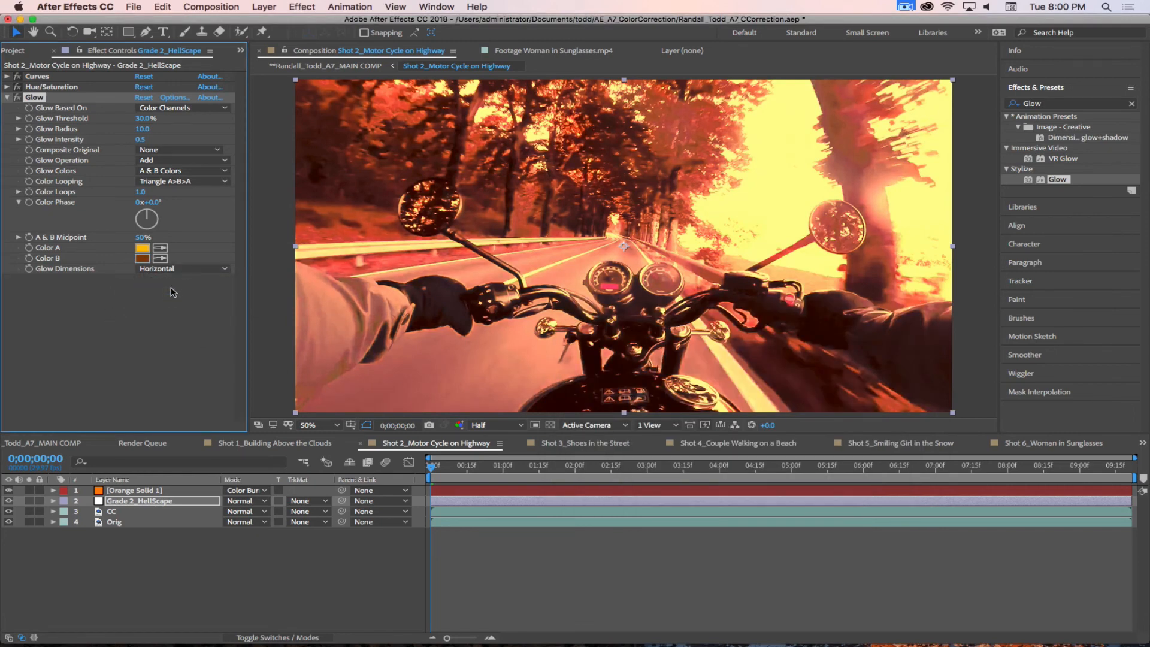
click(171, 272)
click(168, 305)
click(173, 269)
click(168, 281)
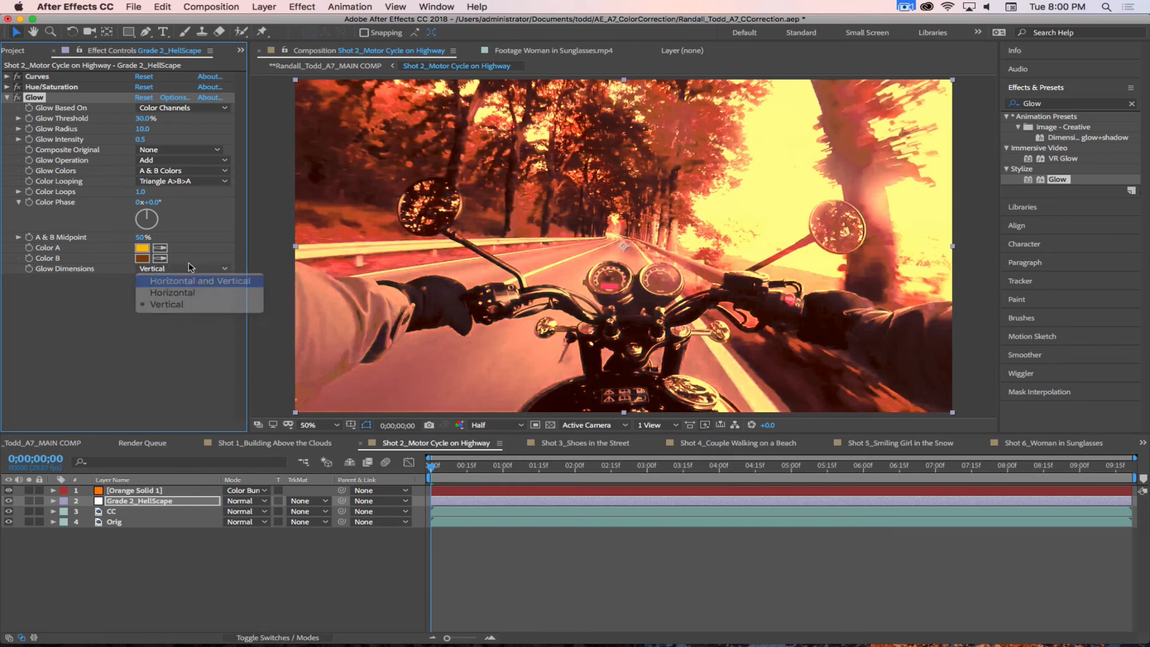
Step: Try a Glow Intensity of 1 and of 0.3
click(140, 140)
text(1)
key(Return)
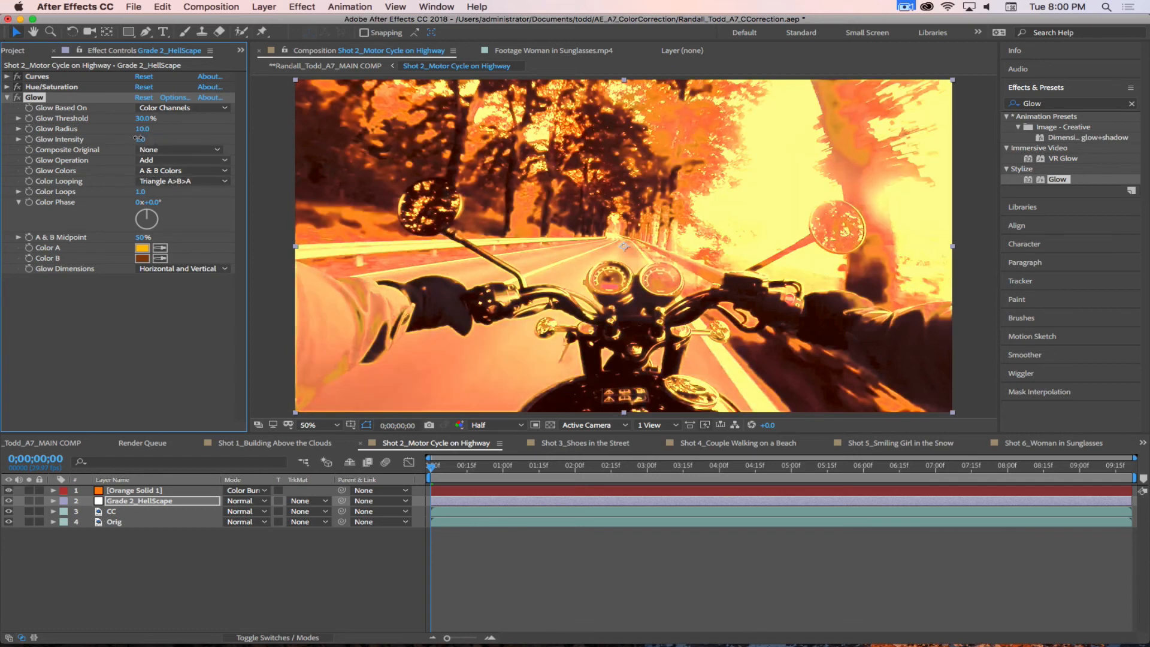
click(140, 140)
text(0.3)
key(Return)
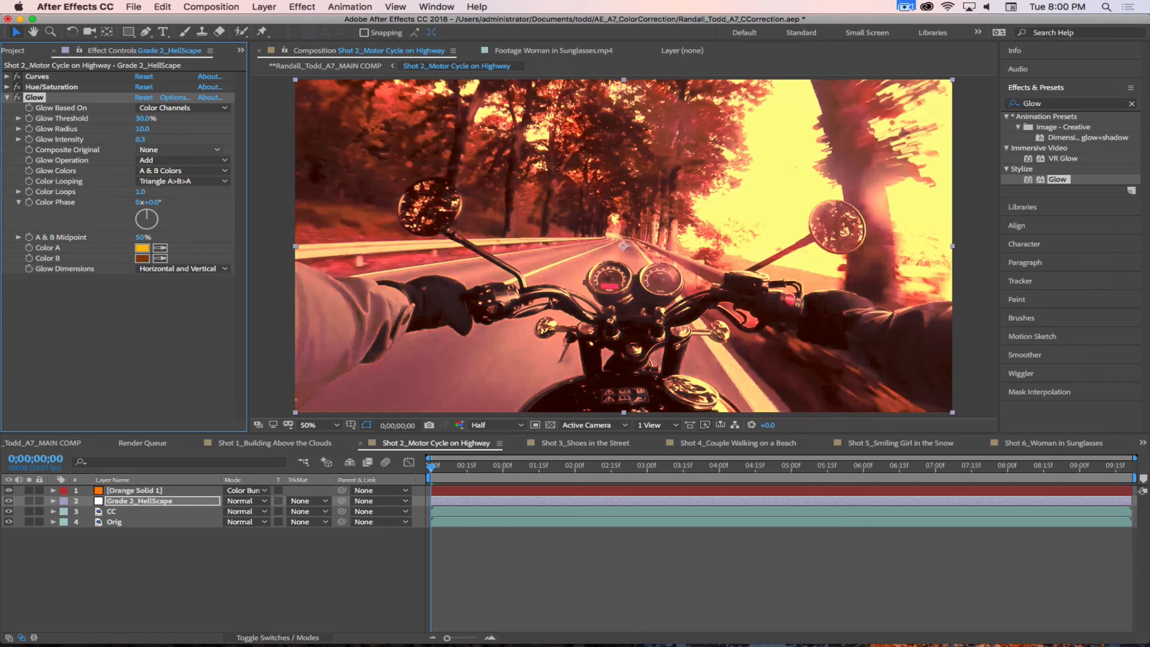
Step: Set the Glow Radius to 25 and switch the Glow off and on repeatedly to compare the result
click(143, 129)
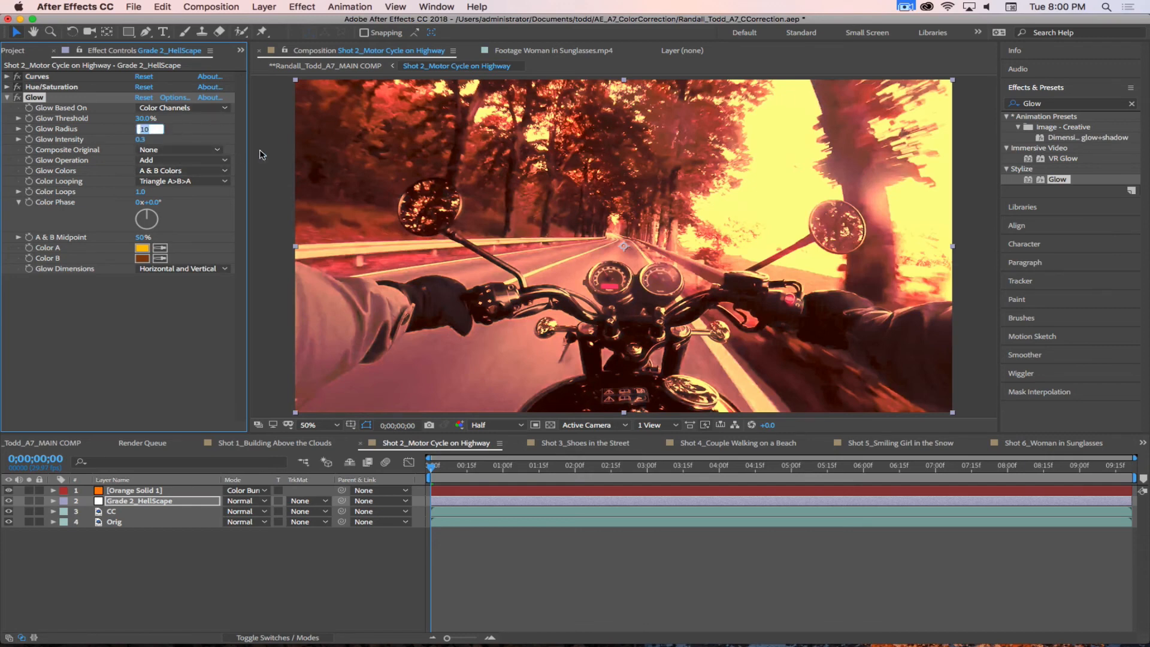
text(250)
key(Return)
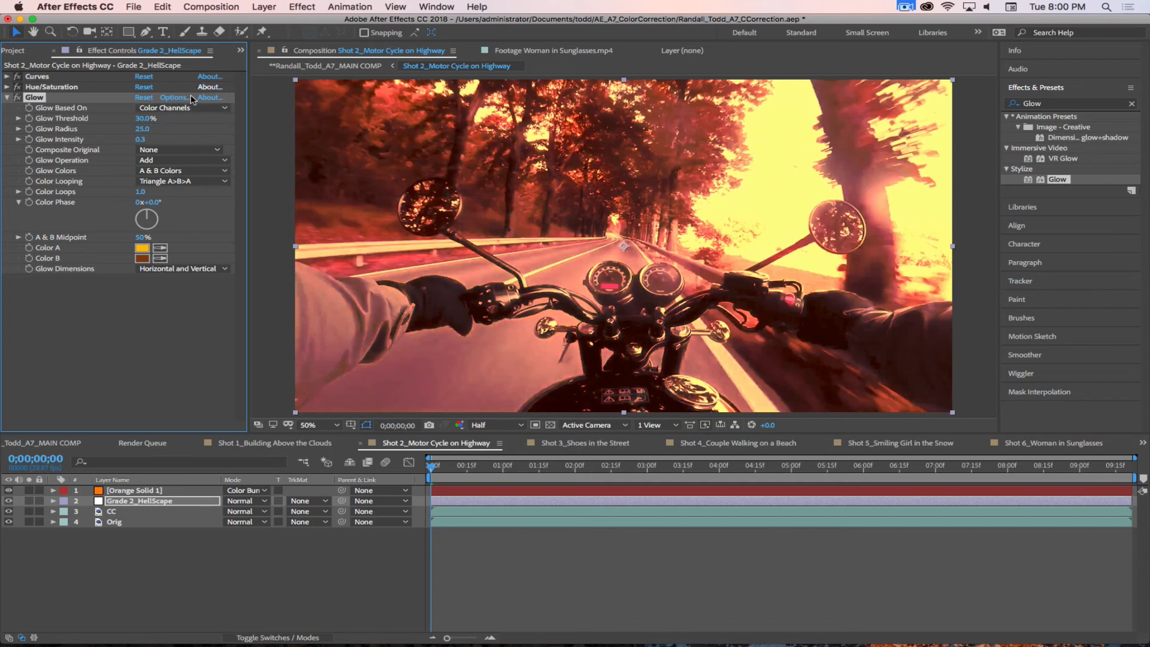
click(18, 98)
click(19, 99)
click(18, 98)
click(18, 98)
click(18, 99)
click(18, 99)
click(19, 98)
click(18, 99)
Step: Set the Glow Intensity to 0.2 and compare the shot with and without the Glow
click(140, 140)
text(.2)
key(Return)
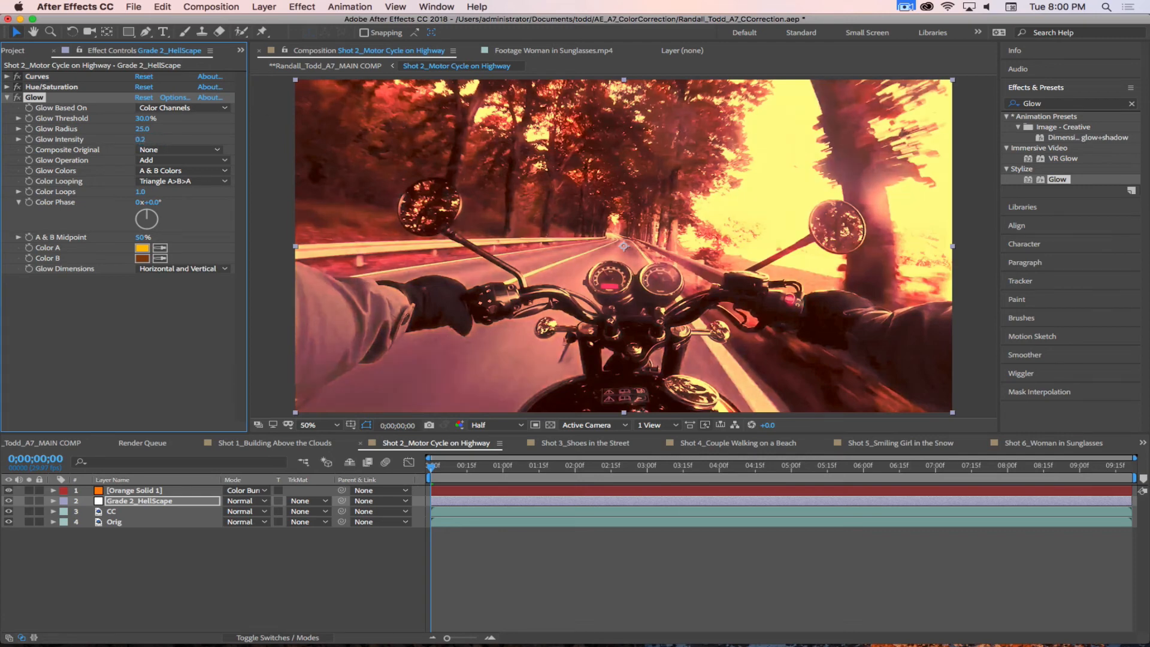
click(109, 366)
click(18, 98)
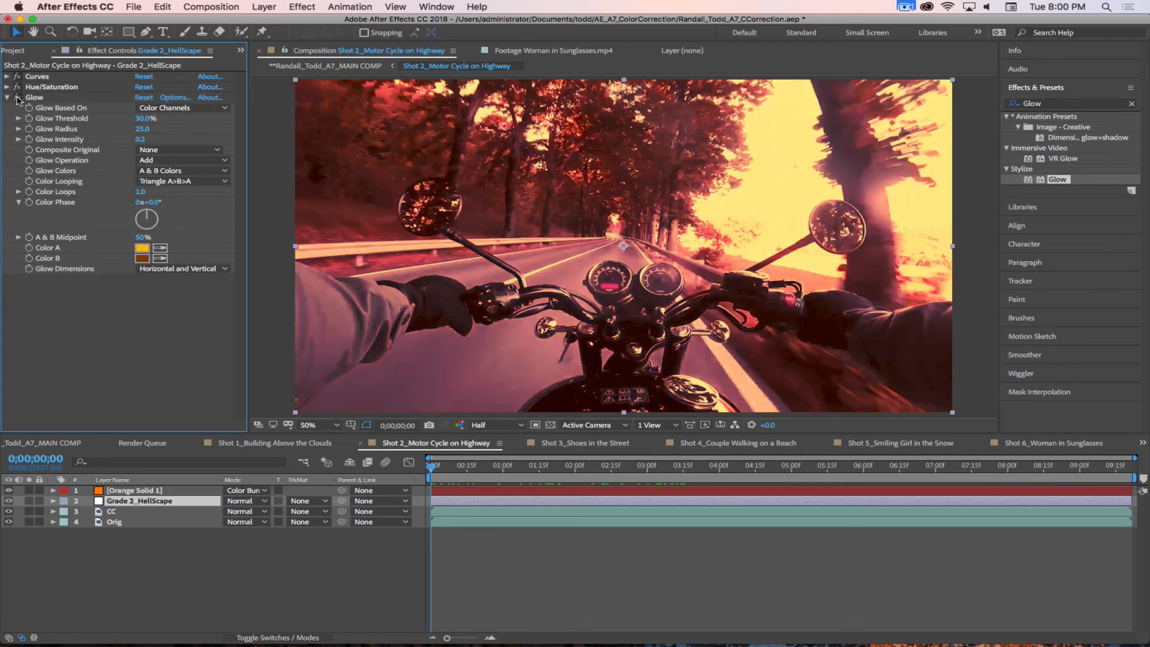
click(18, 98)
click(18, 98)
click(18, 98)
click(18, 97)
click(18, 98)
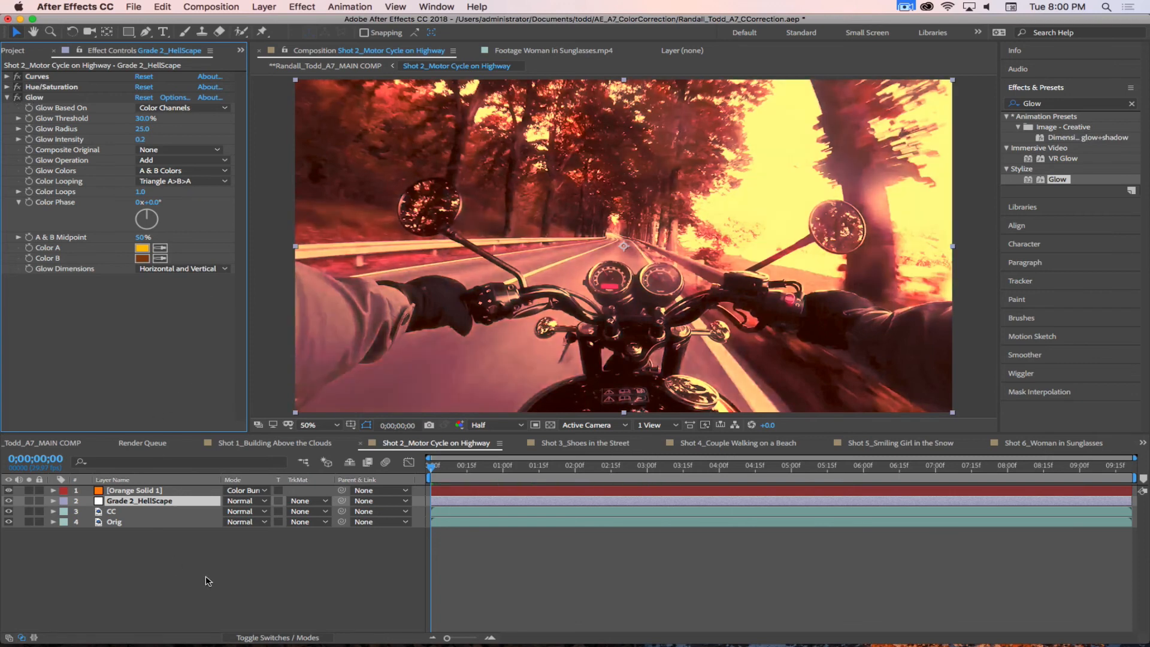
Step: Hide the orange solid, HellScape grade and CC layers, and show them again one by one to compare the grading stages
drag(8, 490, 10, 510)
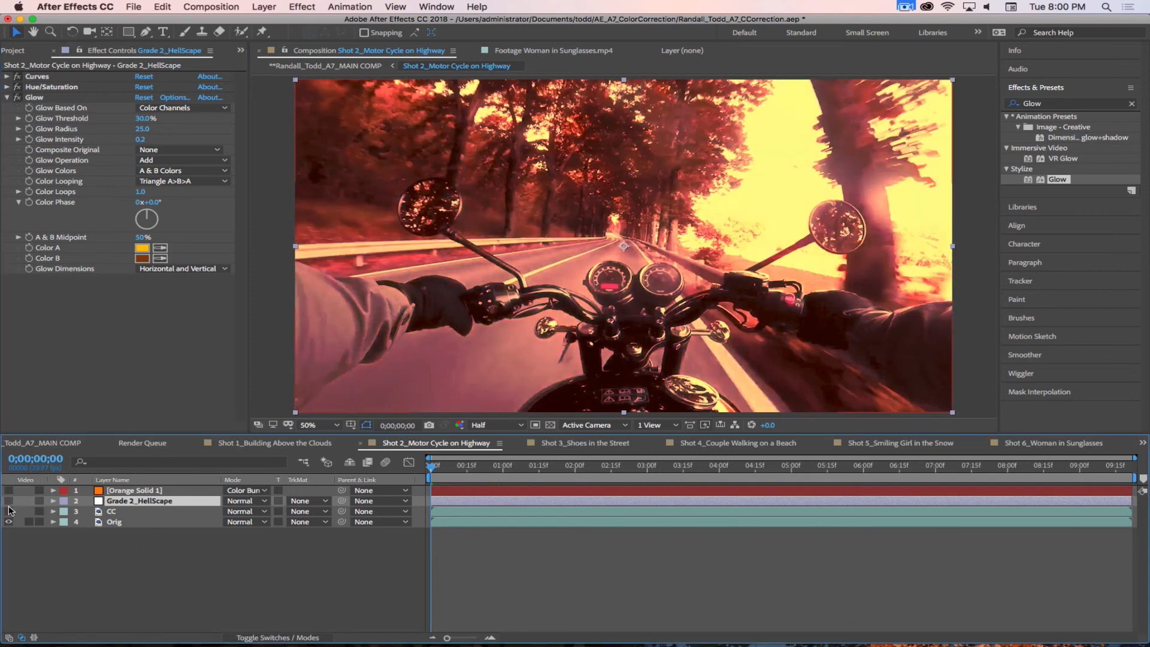
click(9, 511)
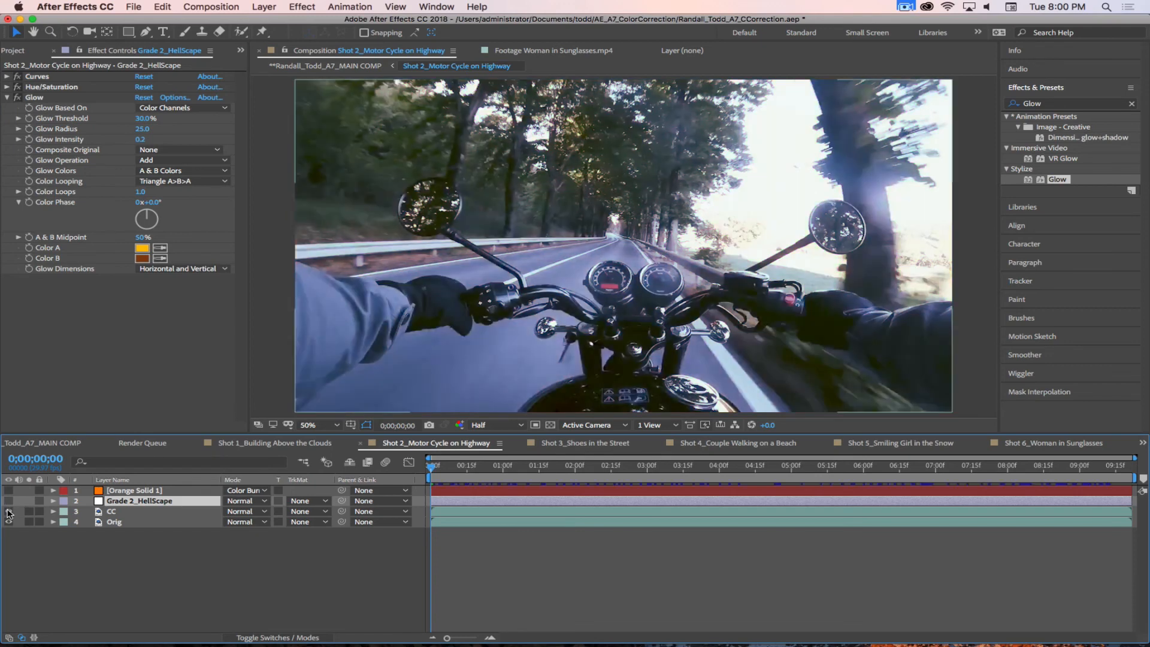
click(9, 501)
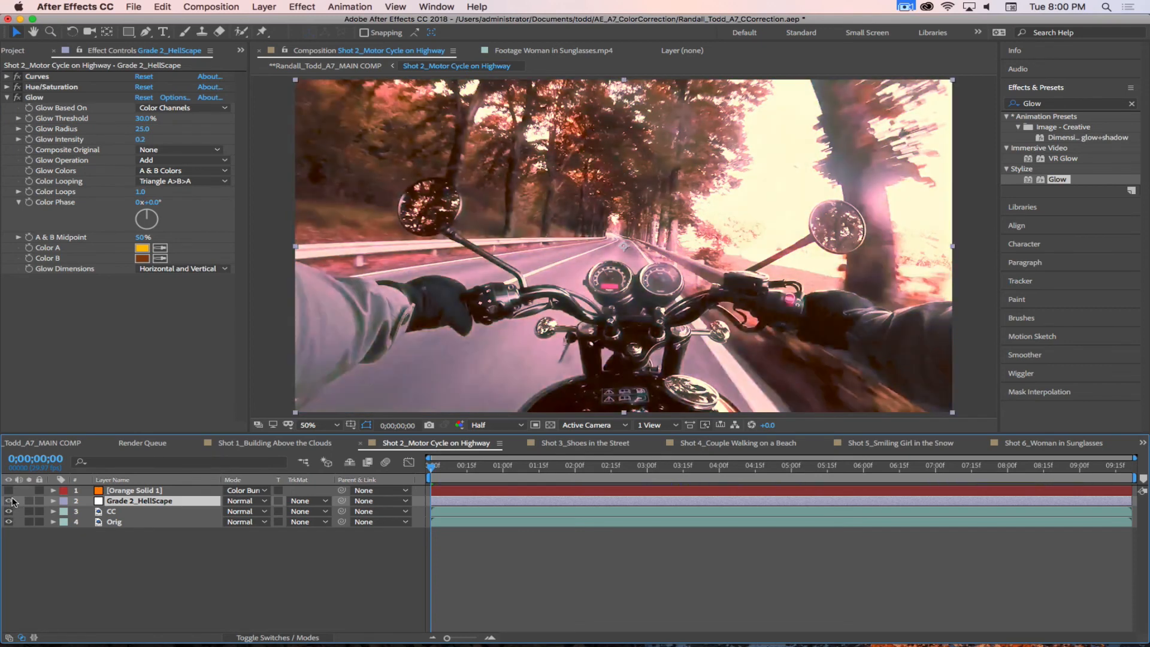
click(8, 490)
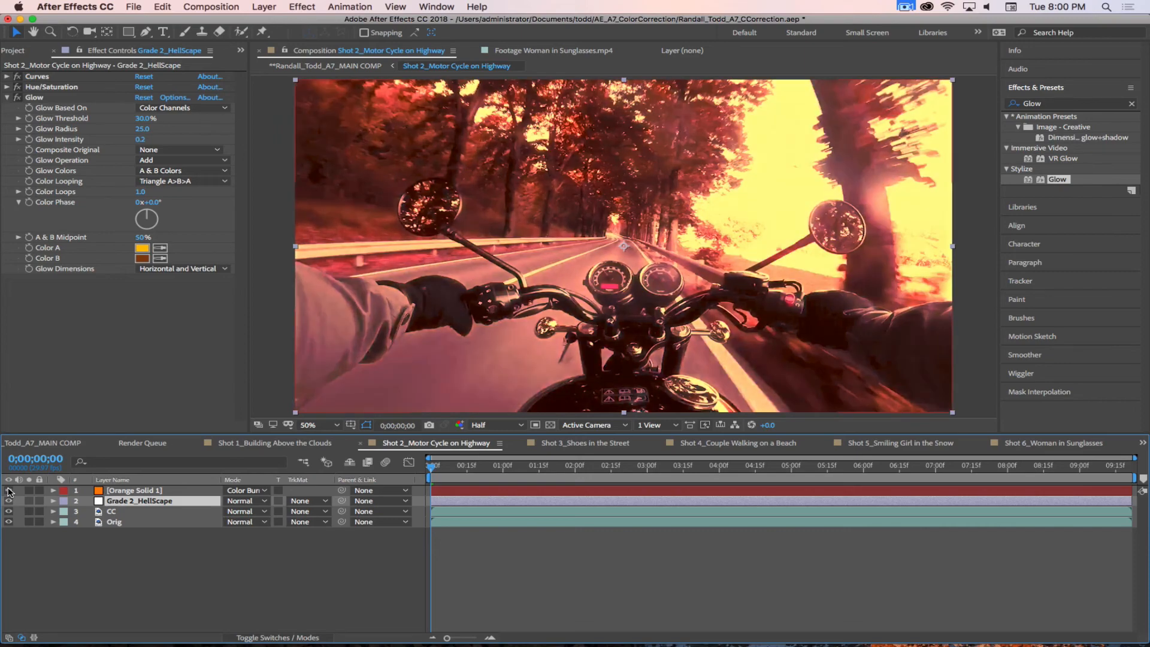
Step: Scrub and play through the graded motorcycle shot, and return to its first frame
click(314, 599)
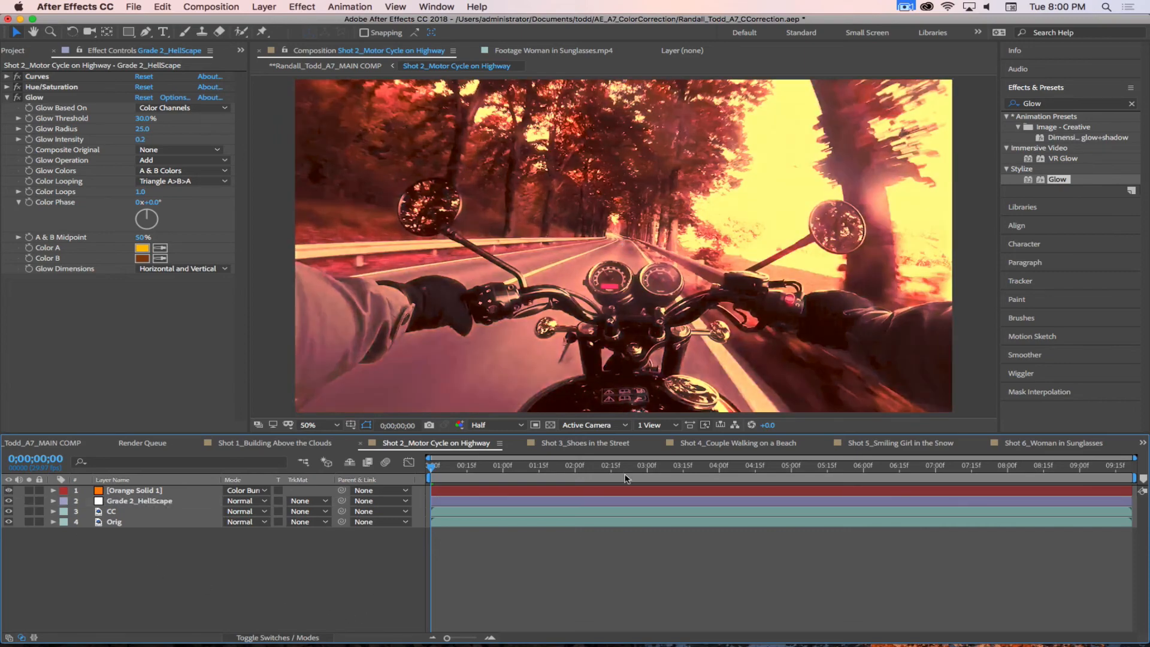
drag(447, 467, 657, 470)
key(space)
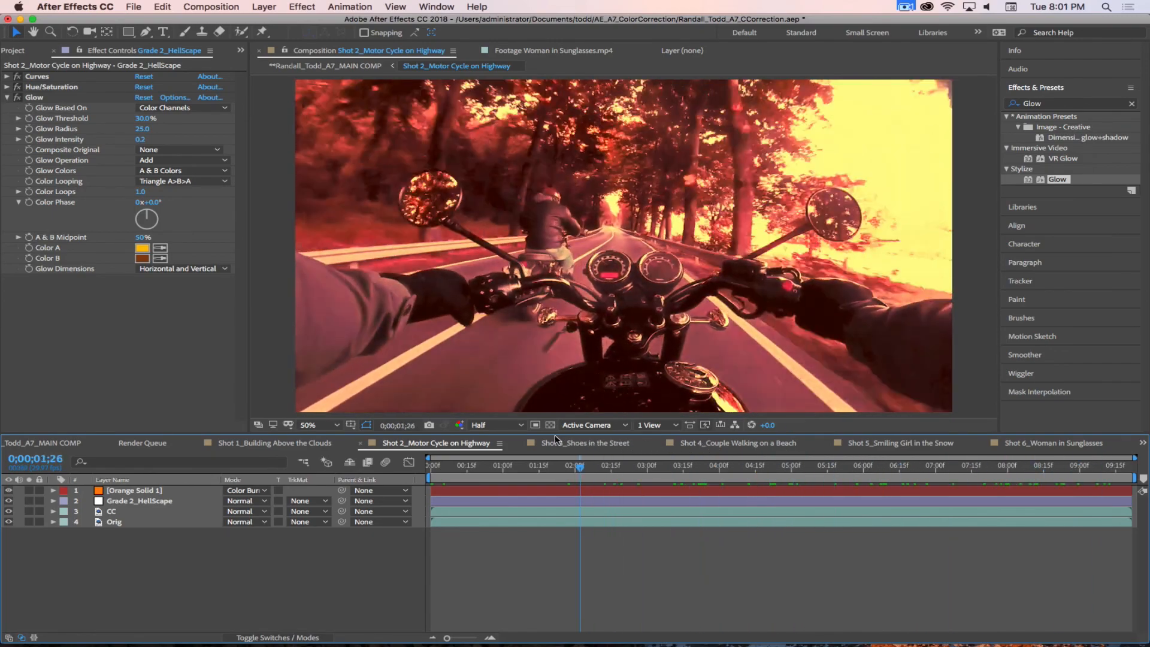
drag(691, 431, 353, 431)
key(space)
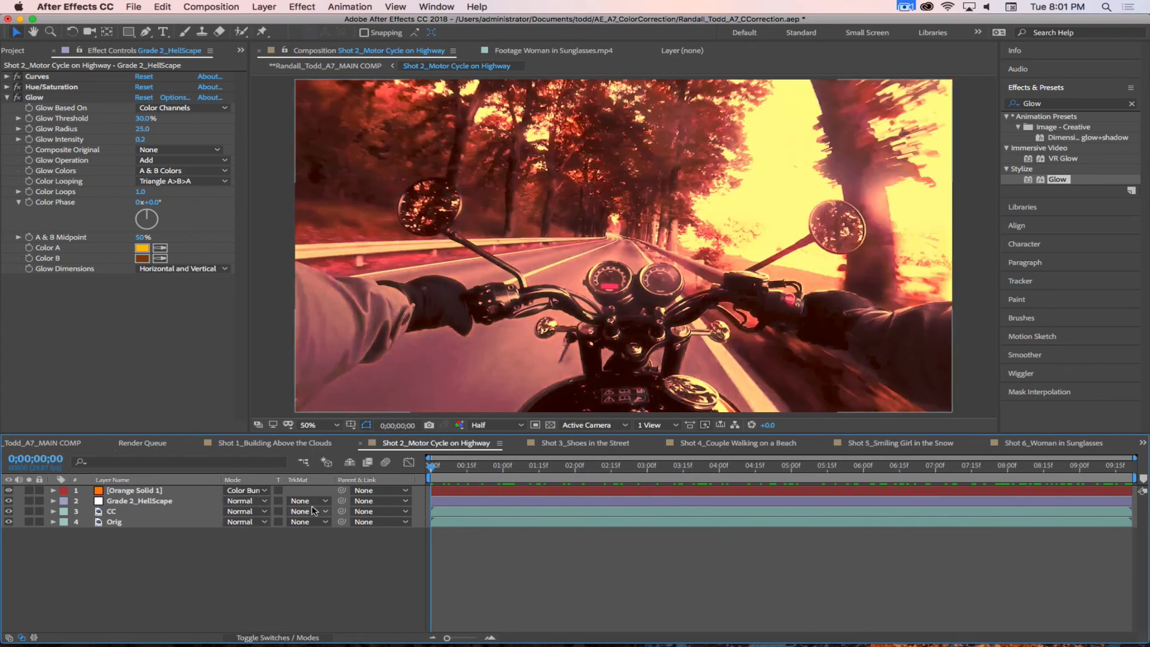
Step: Collapse the Glow's settings and select the Grade 2_HellScape layer
click(106, 325)
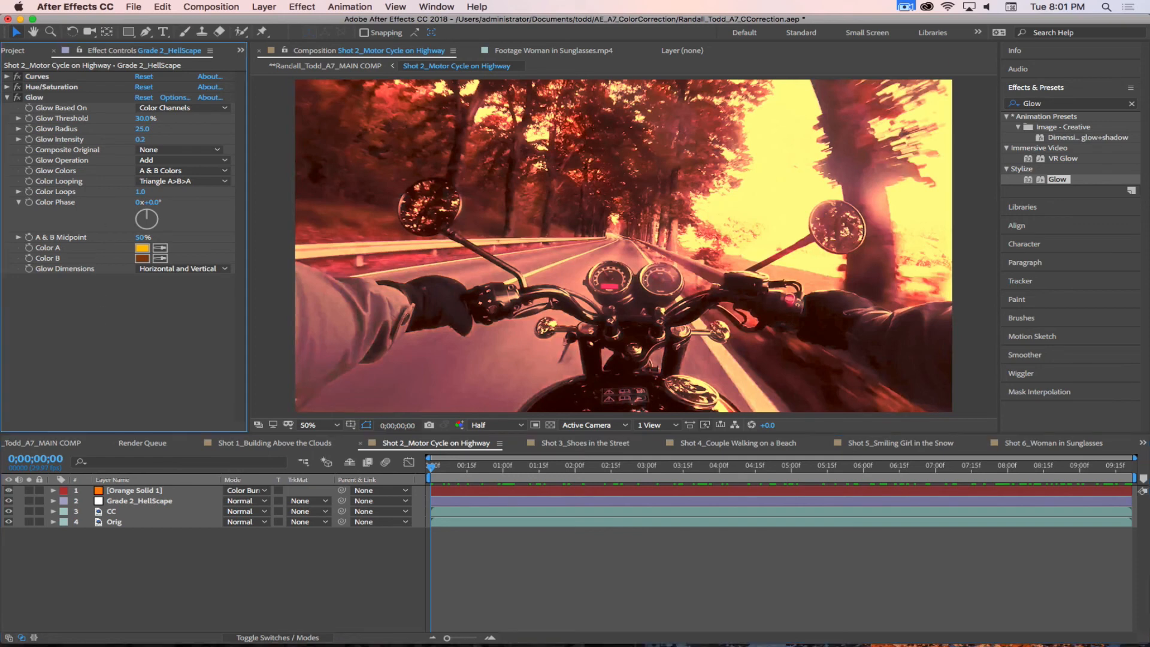
click(7, 99)
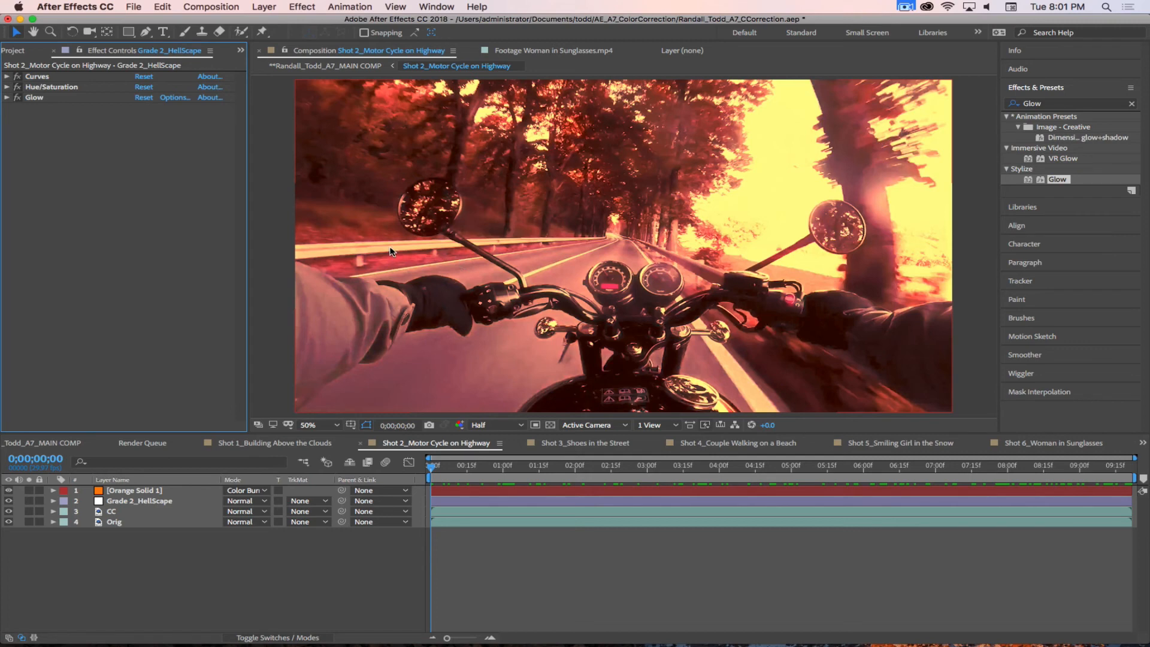
click(280, 616)
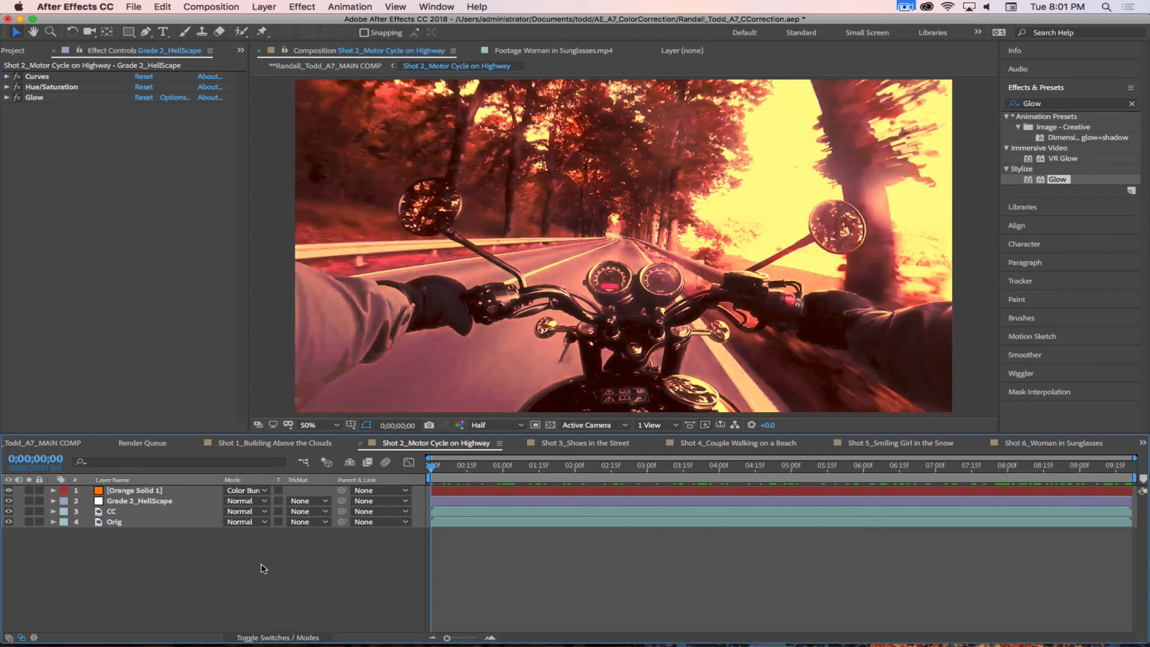
click(128, 501)
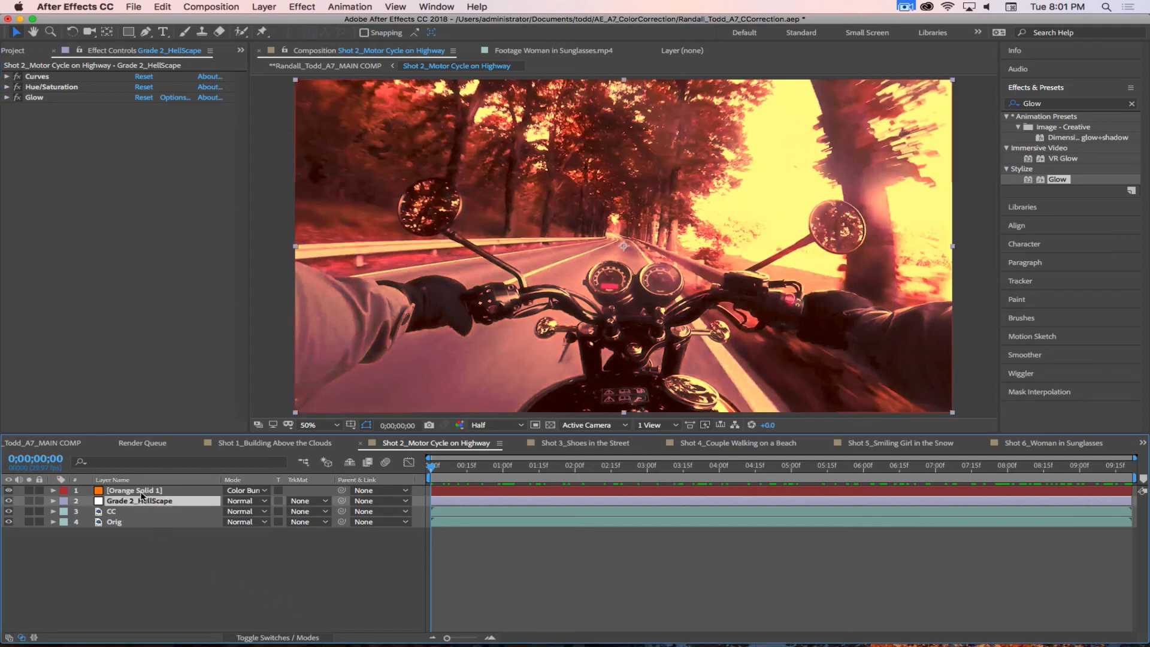
Step: Add an adjustment layer above the orange solid and rename it Sats
click(142, 491)
click(142, 502)
click(145, 491)
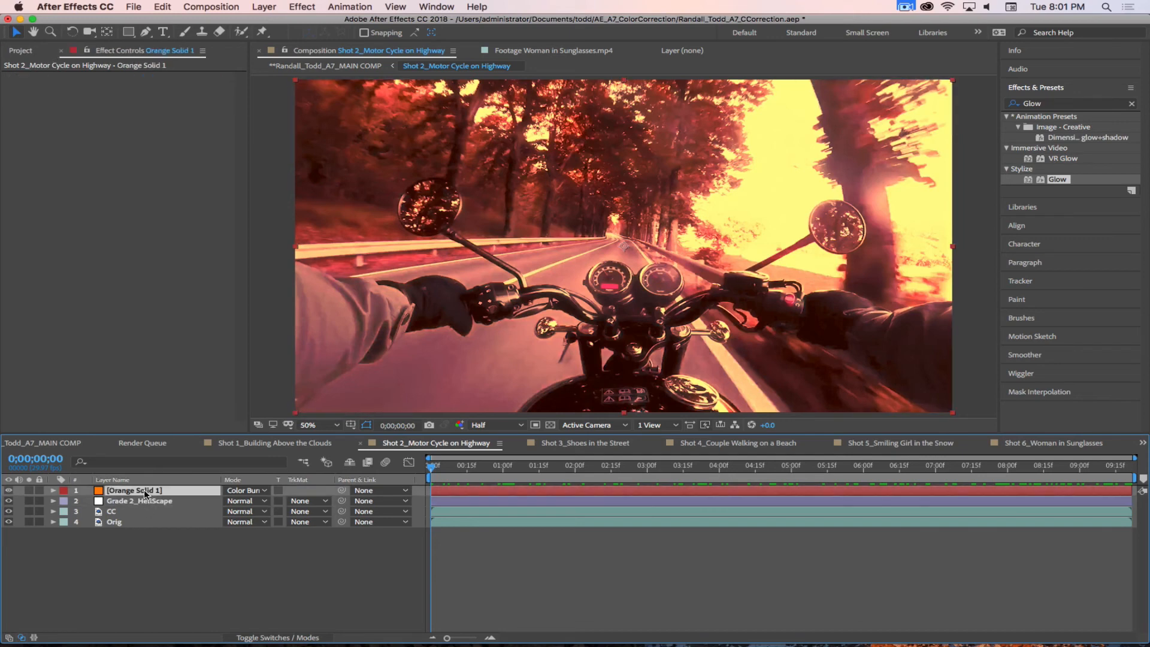
click(265, 9)
click(267, 9)
click(267, 12)
mouse_move(271, 22)
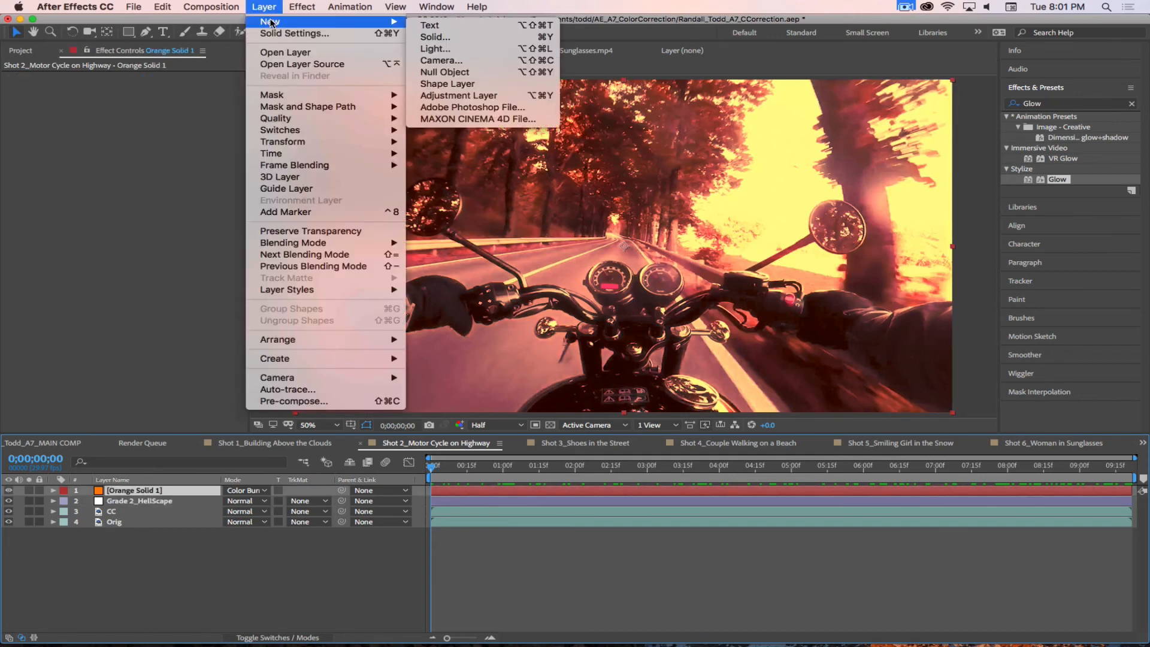
click(460, 96)
key(Return)
text(Sa)
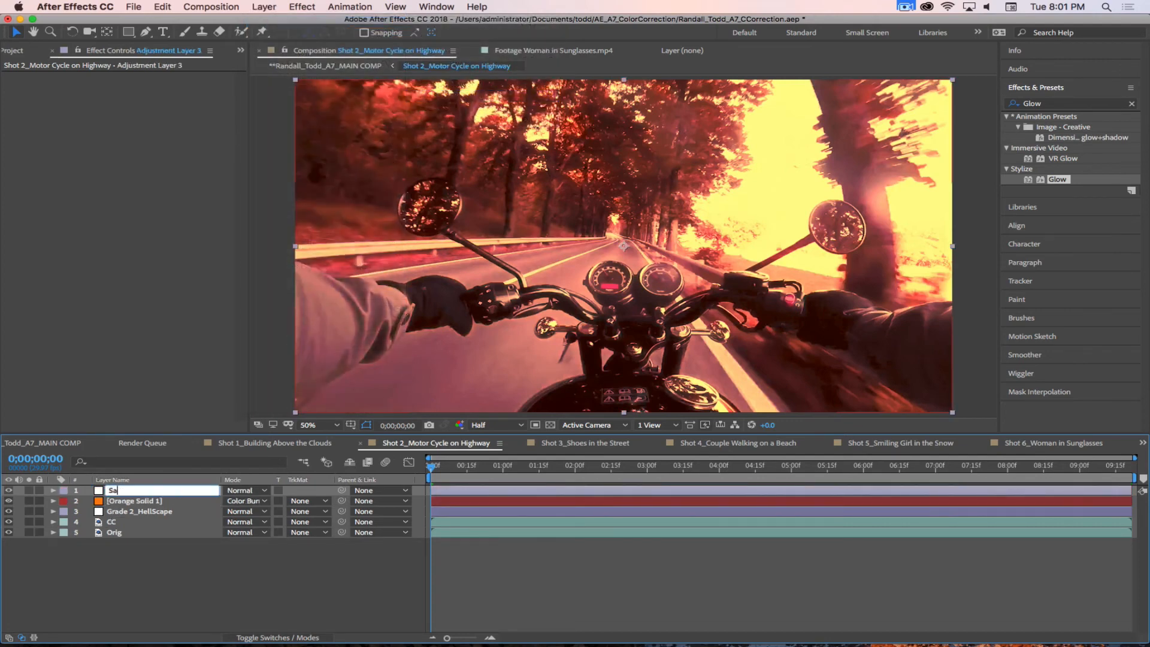
text(ts)
key(Return)
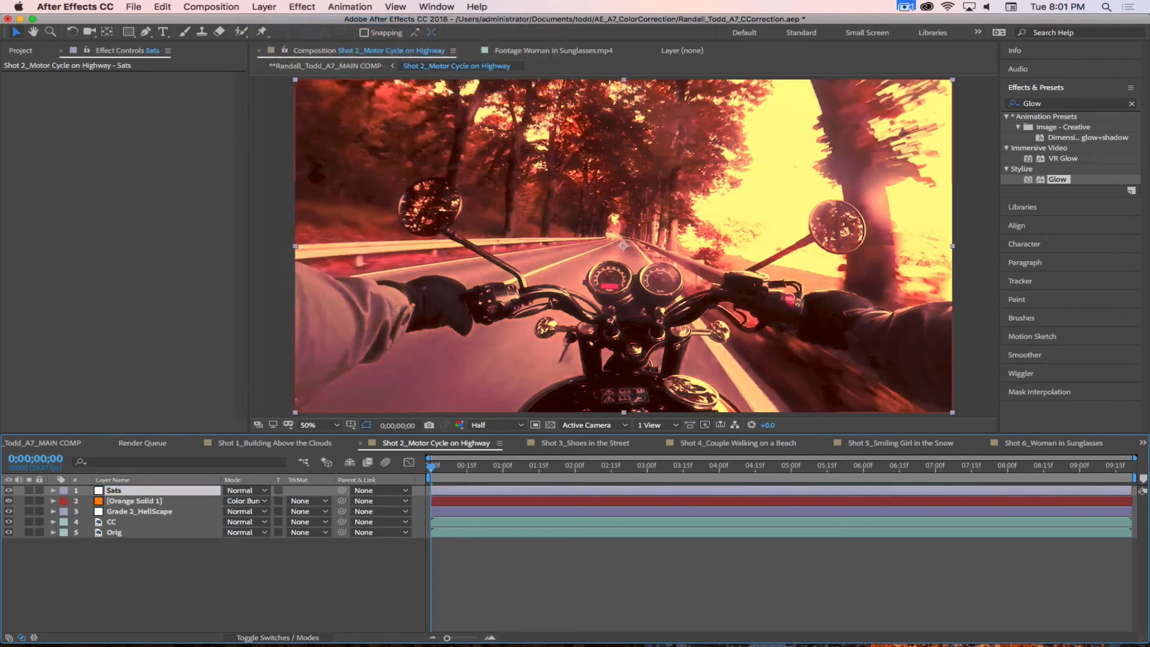
Step: Apply Hue/Saturation to the Sats layer and set its Master Saturation to 19
click(1048, 104)
text(Hue)
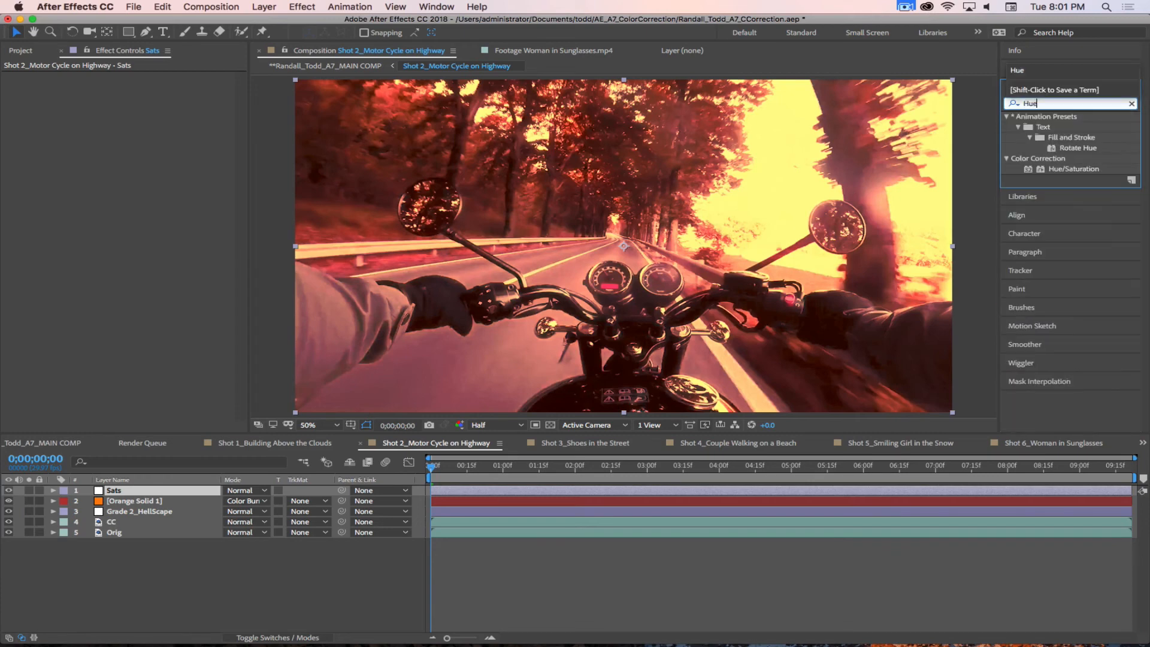
drag(1028, 169, 157, 250)
drag(129, 189, 136, 192)
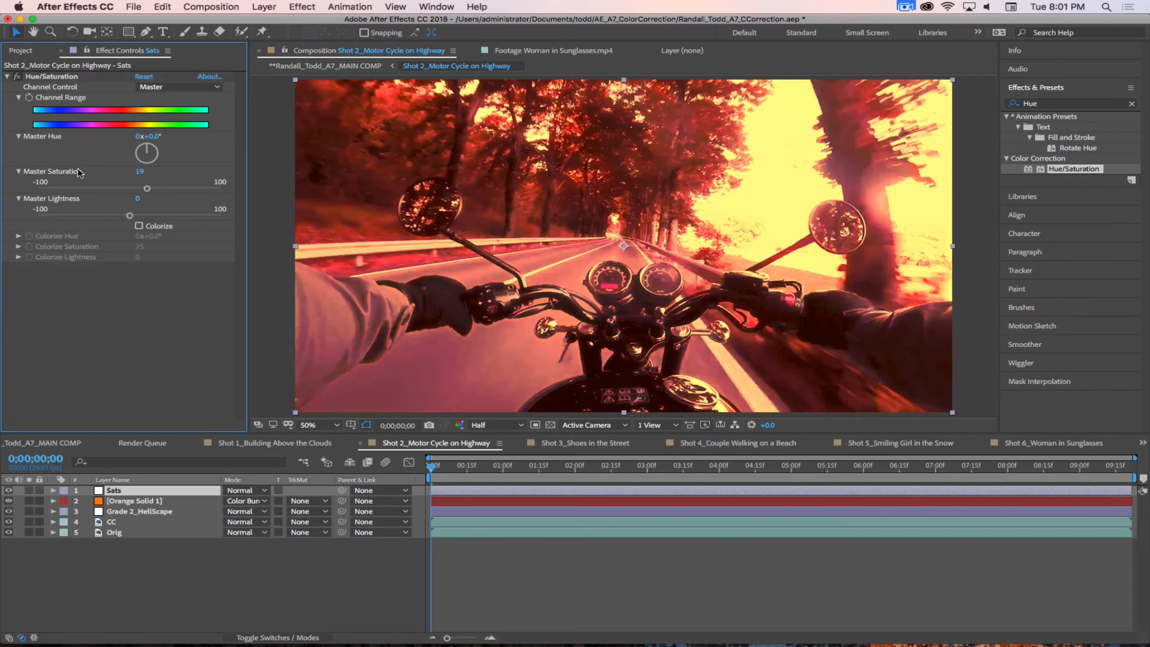
Step: Find the Curves effect and add it below Hue/Saturation on the Sats layer
click(1056, 103)
double_click(1055, 103)
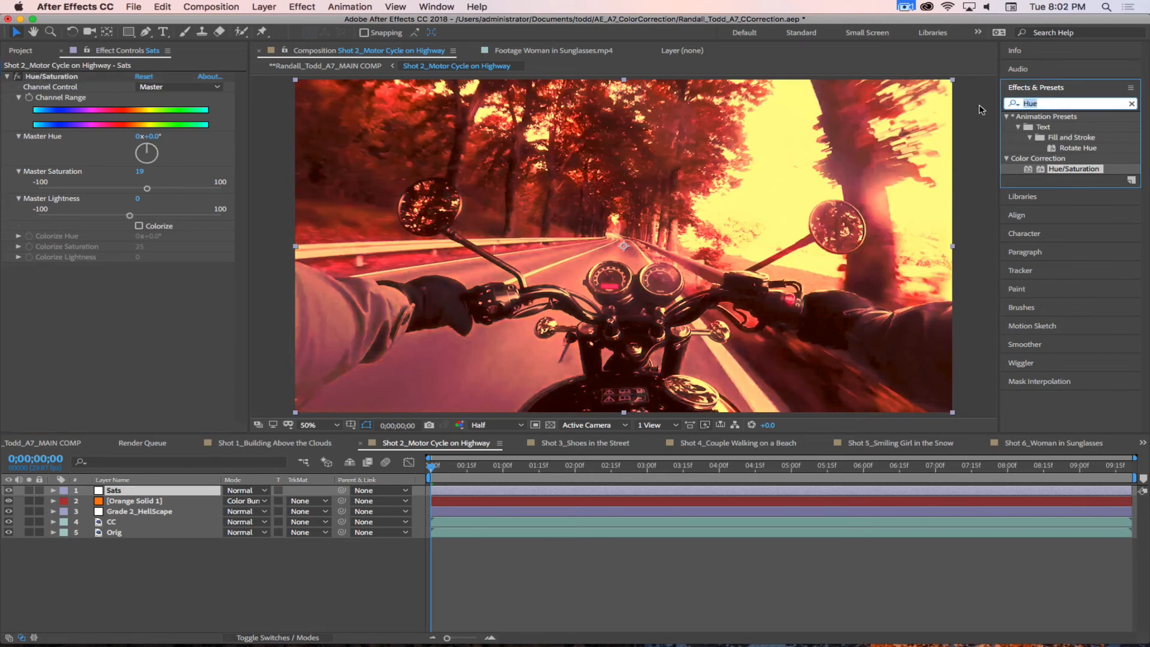
text(Curves)
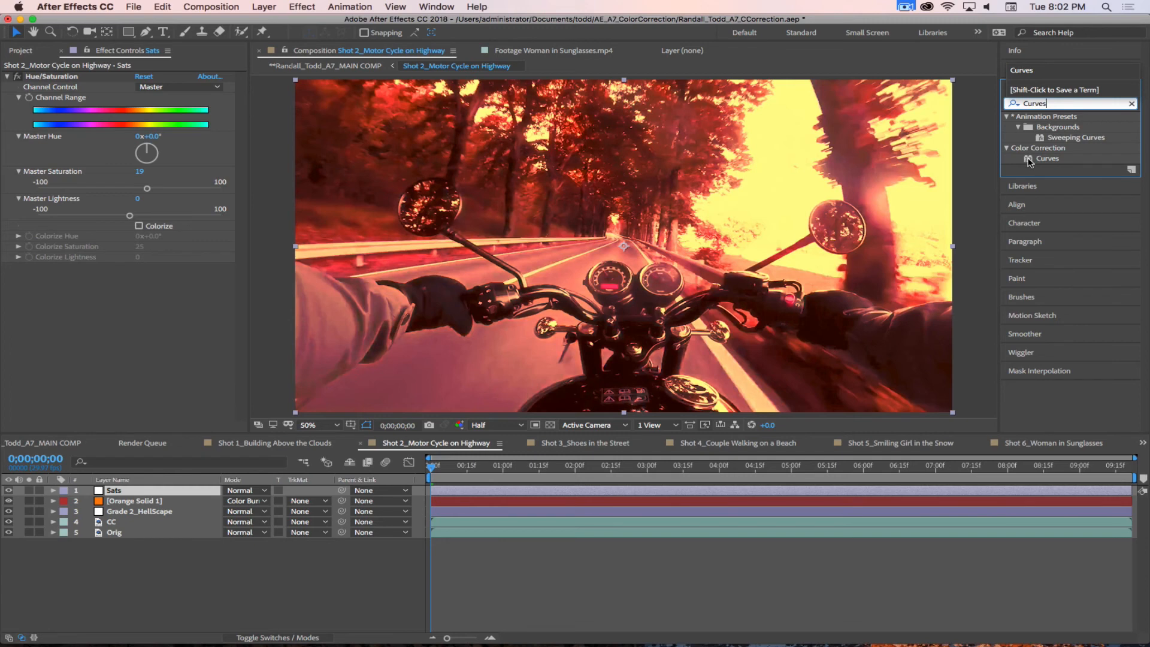
click(1030, 161)
drag(1030, 160, 219, 356)
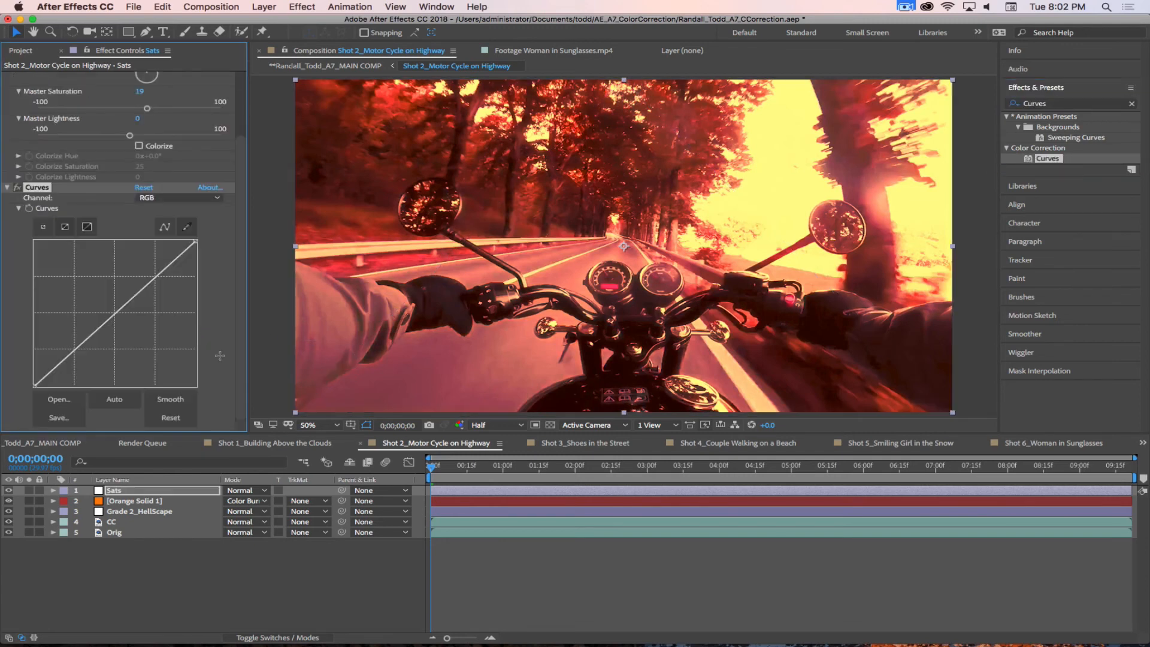
Step: Switch to the workspace that shows the Lumetri Scopes beside the composition
click(181, 199)
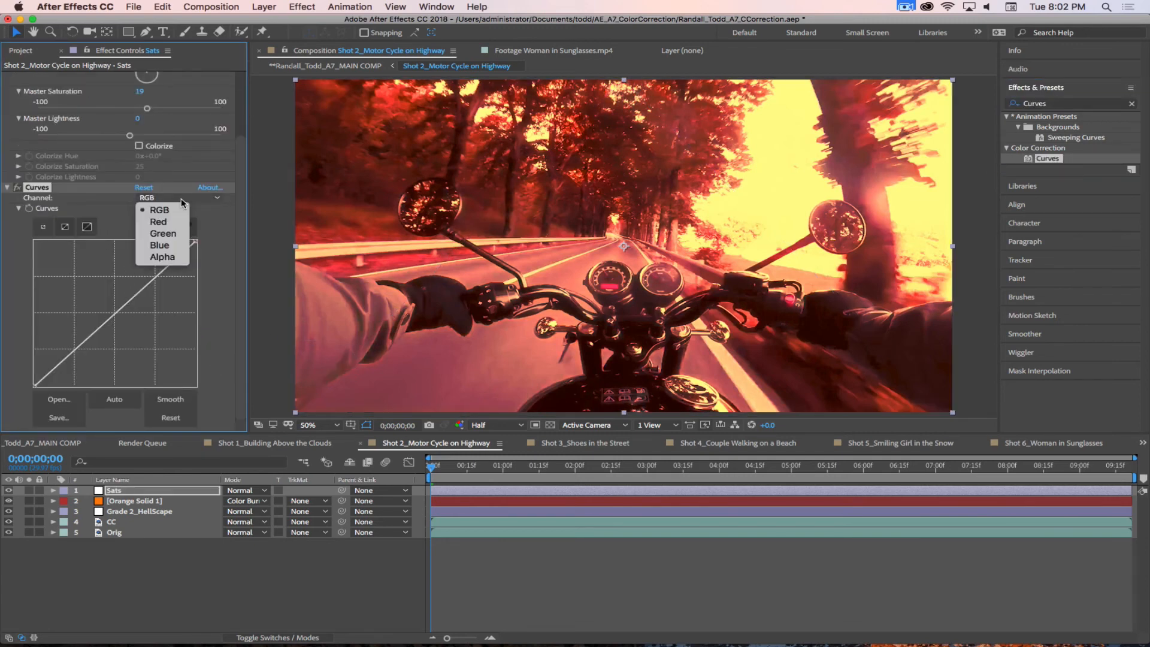
click(183, 202)
click(181, 199)
click(183, 204)
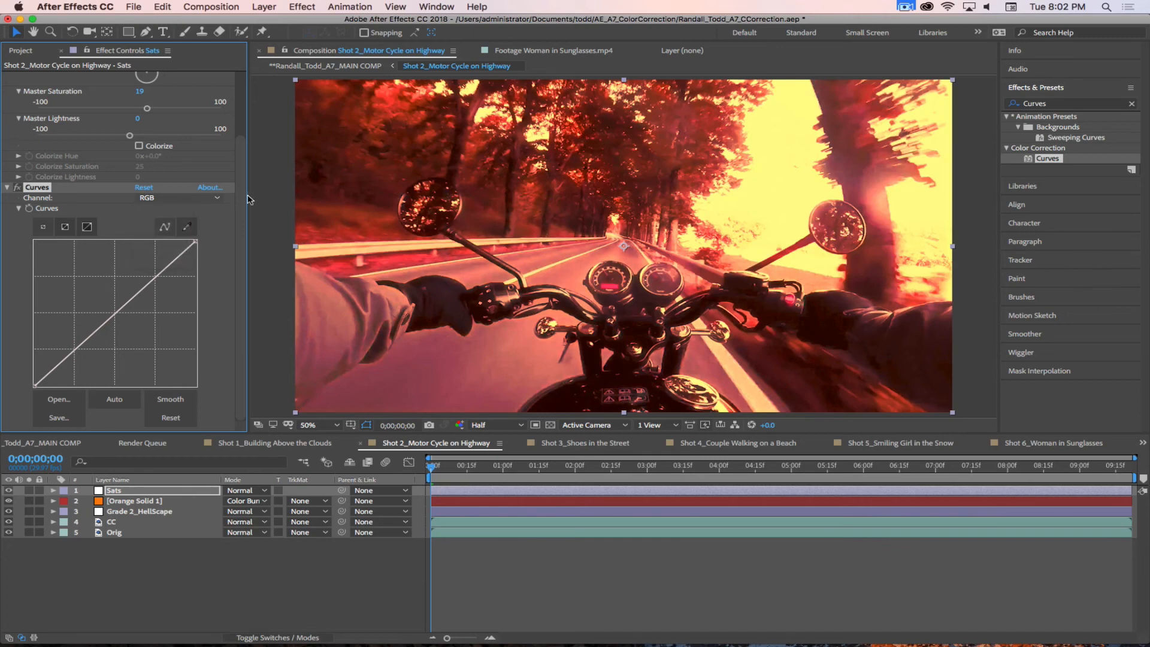
click(978, 32)
click(996, 85)
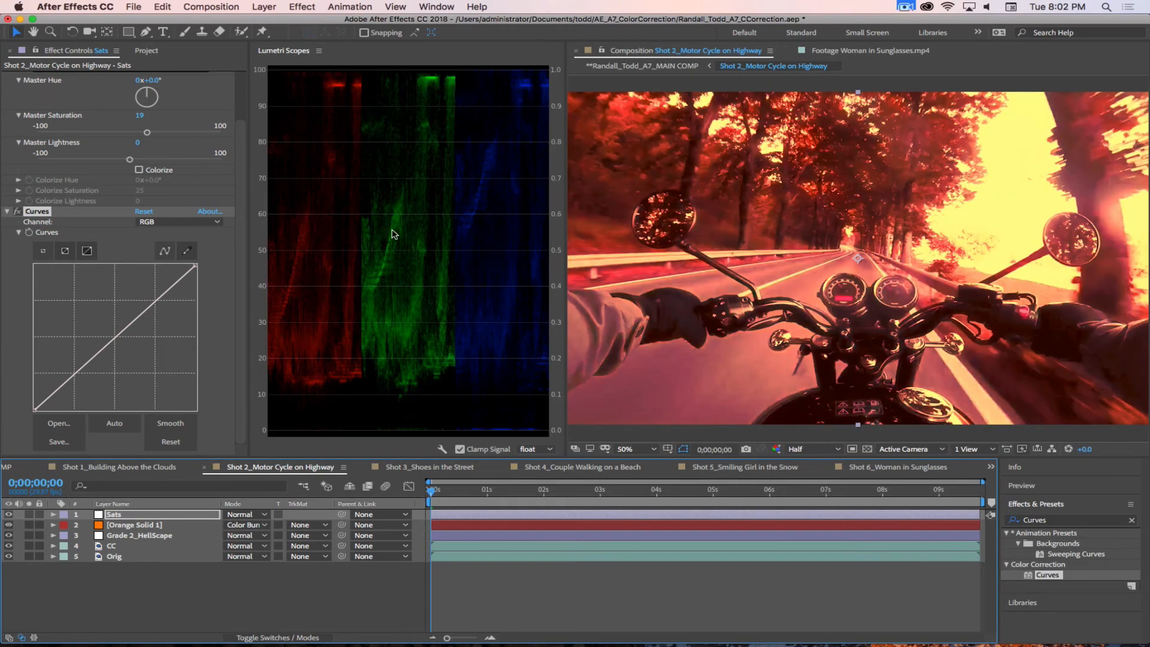
Step: Shift the black point of the Sats layer's Red curve inward along the baseline to deepen the red shadows
click(155, 223)
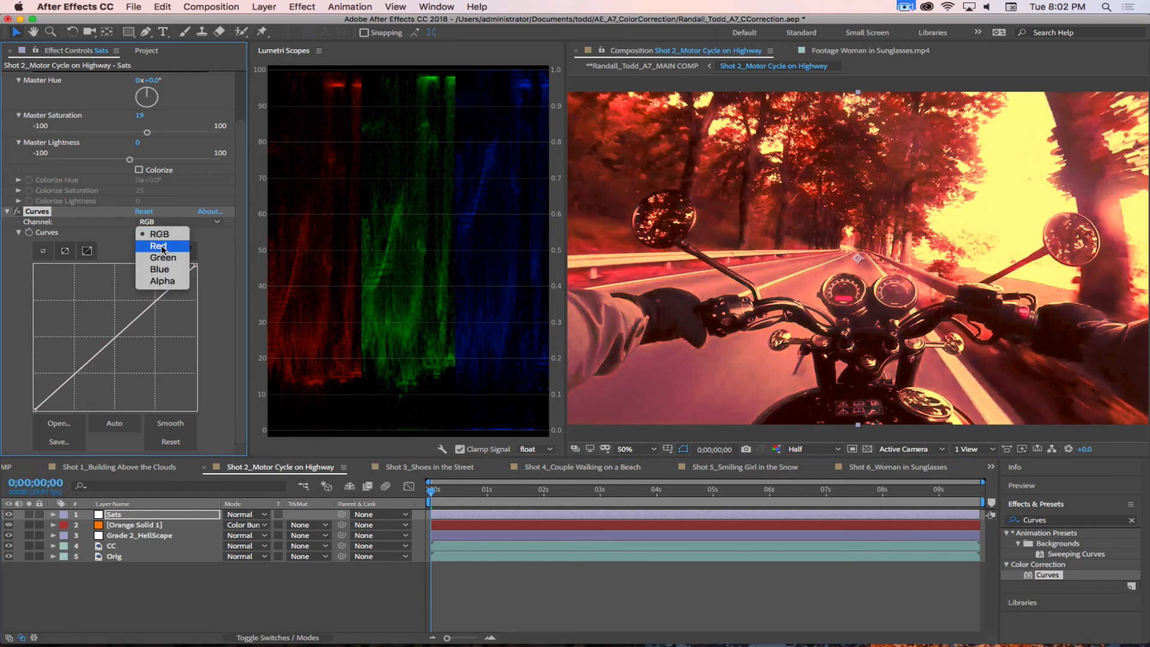
click(165, 249)
drag(34, 411, 53, 411)
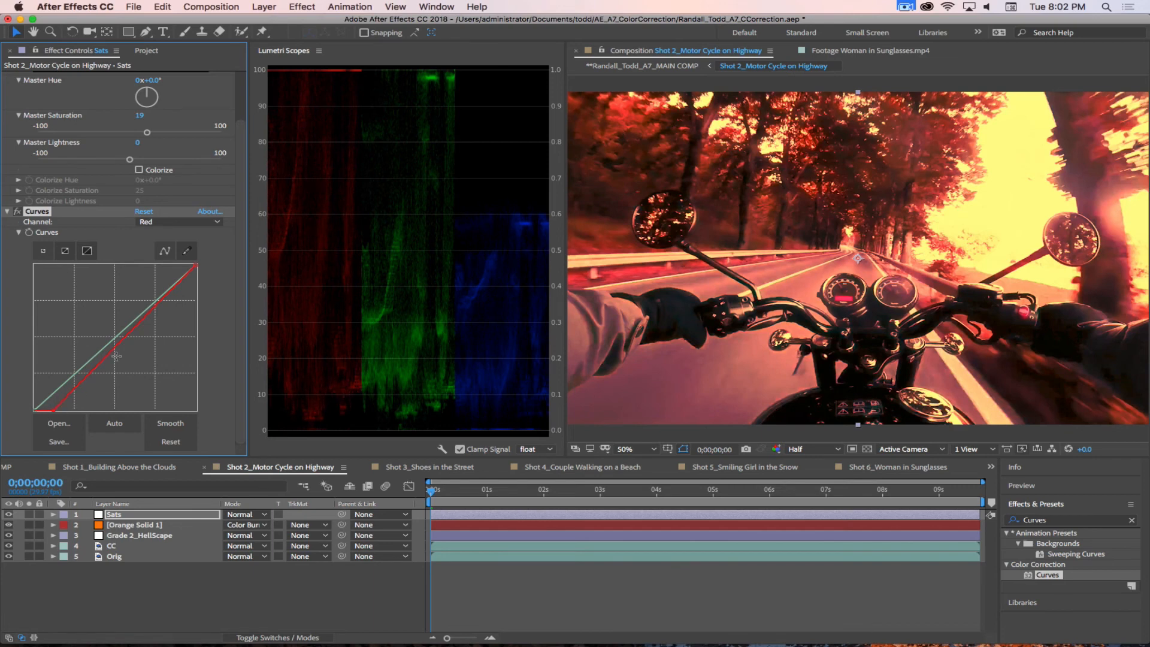
Step: Nudge the black points of the Sats layer's Blue and Green curves slightly to balance the shadows
click(163, 223)
click(163, 268)
drag(34, 413, 36, 411)
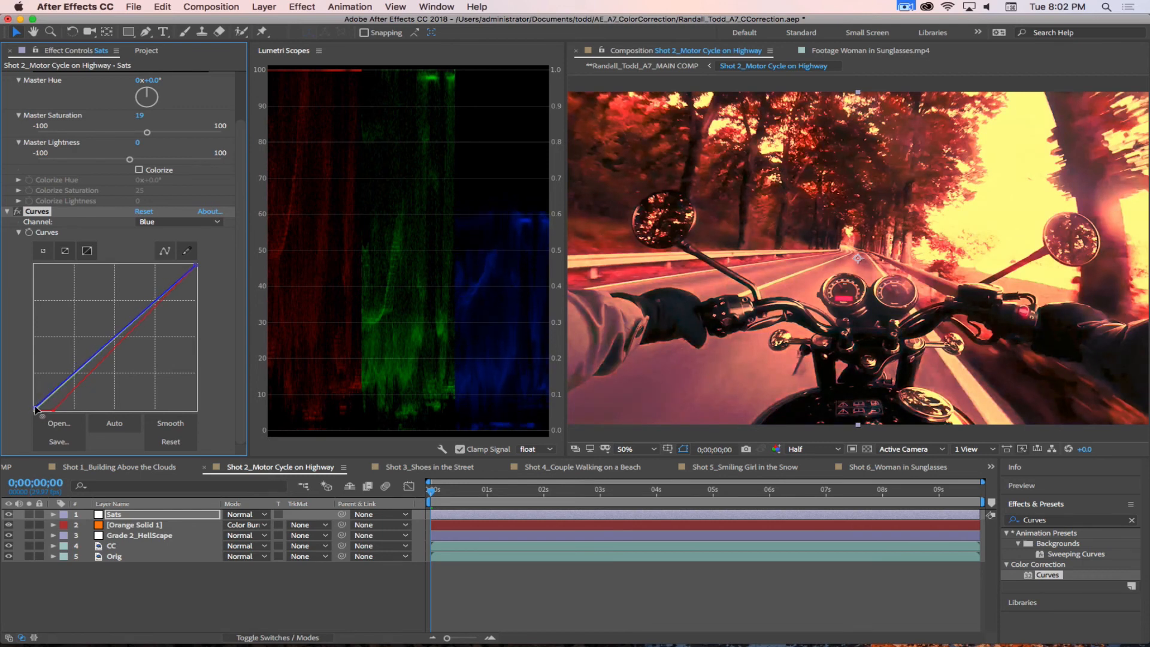
click(169, 225)
click(157, 256)
drag(31, 411, 34, 411)
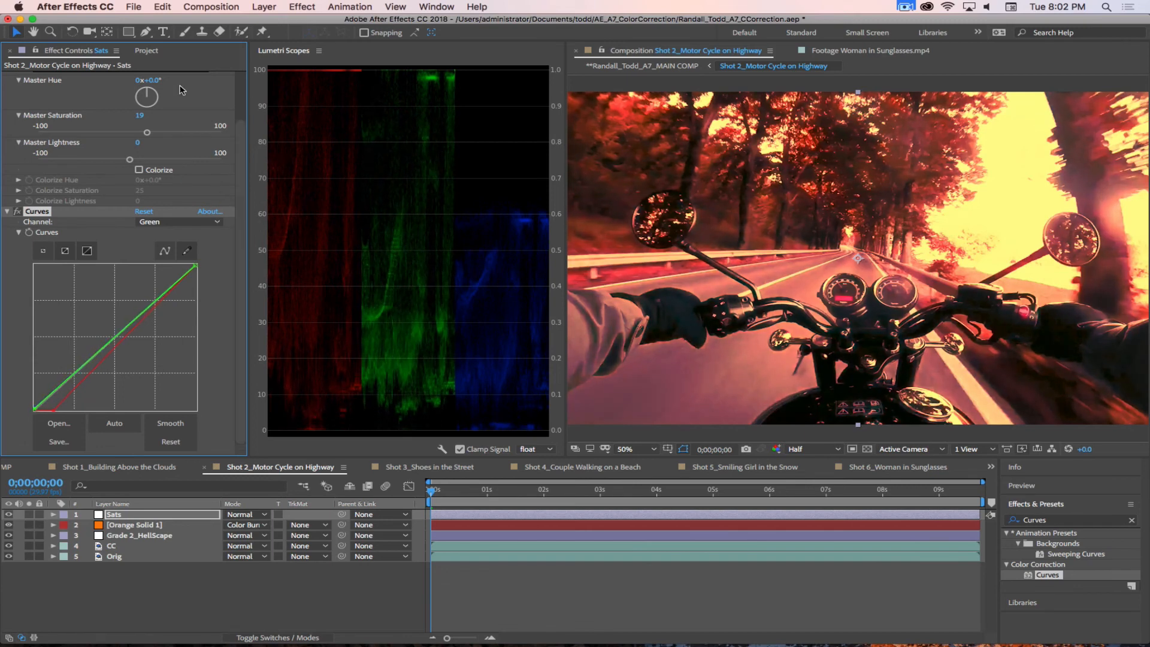
Step: Collapse the Hue/Saturation and Curves settings and return to the previous workspace without the scopes
scroll(99, 211, up, 3)
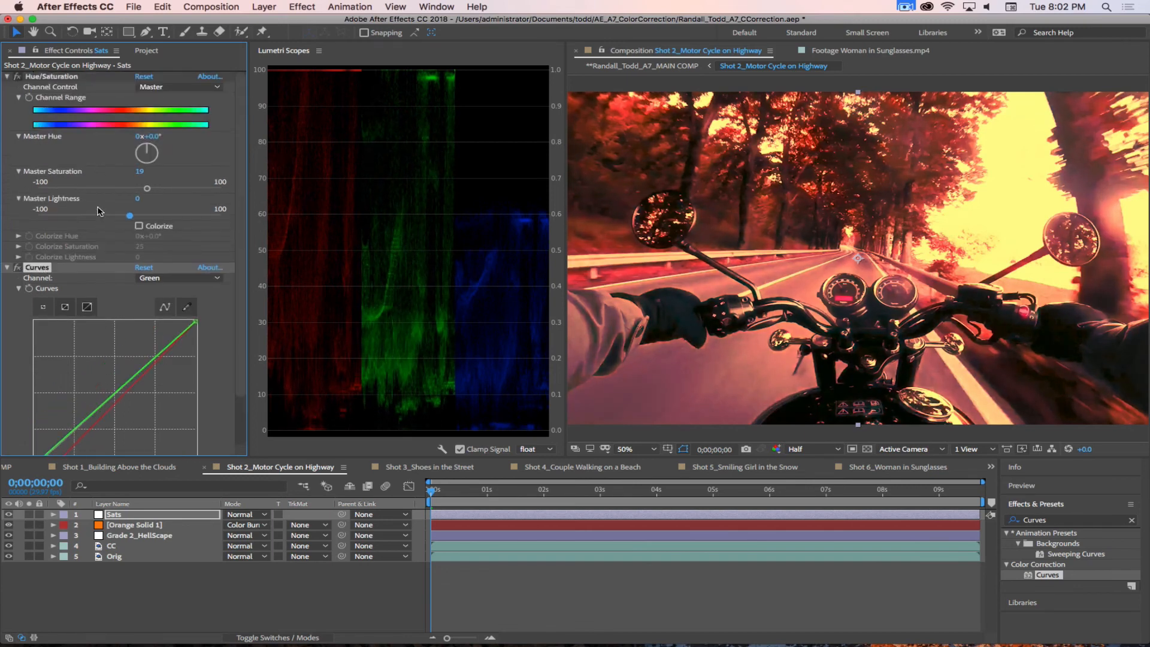
click(7, 78)
click(154, 251)
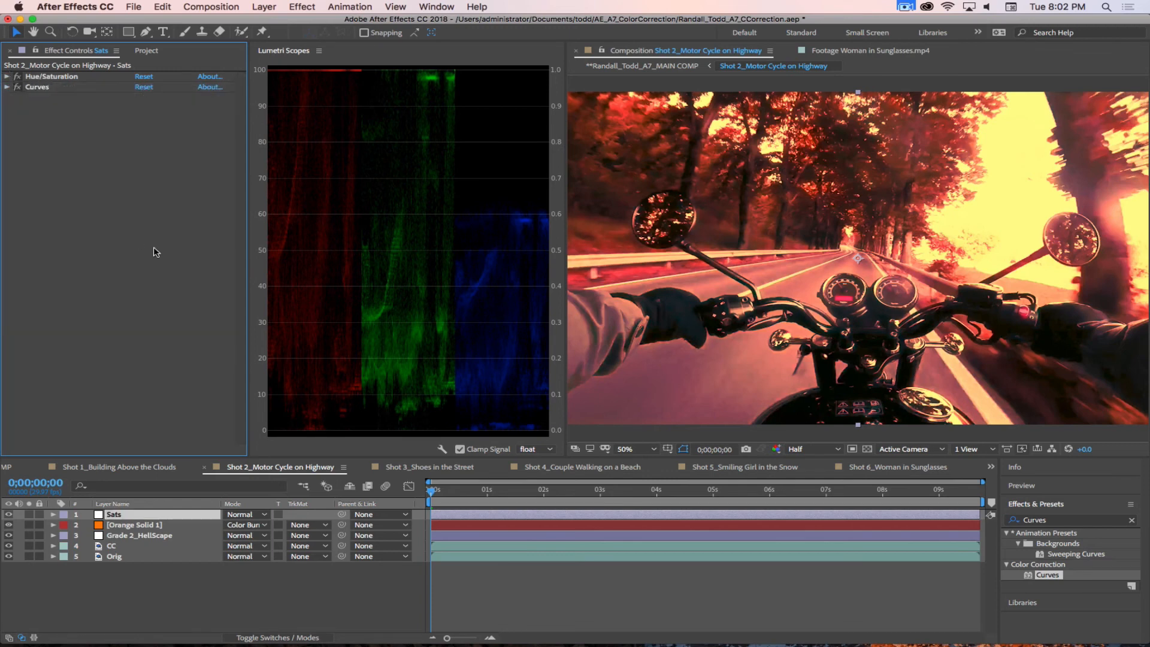
click(984, 34)
click(998, 45)
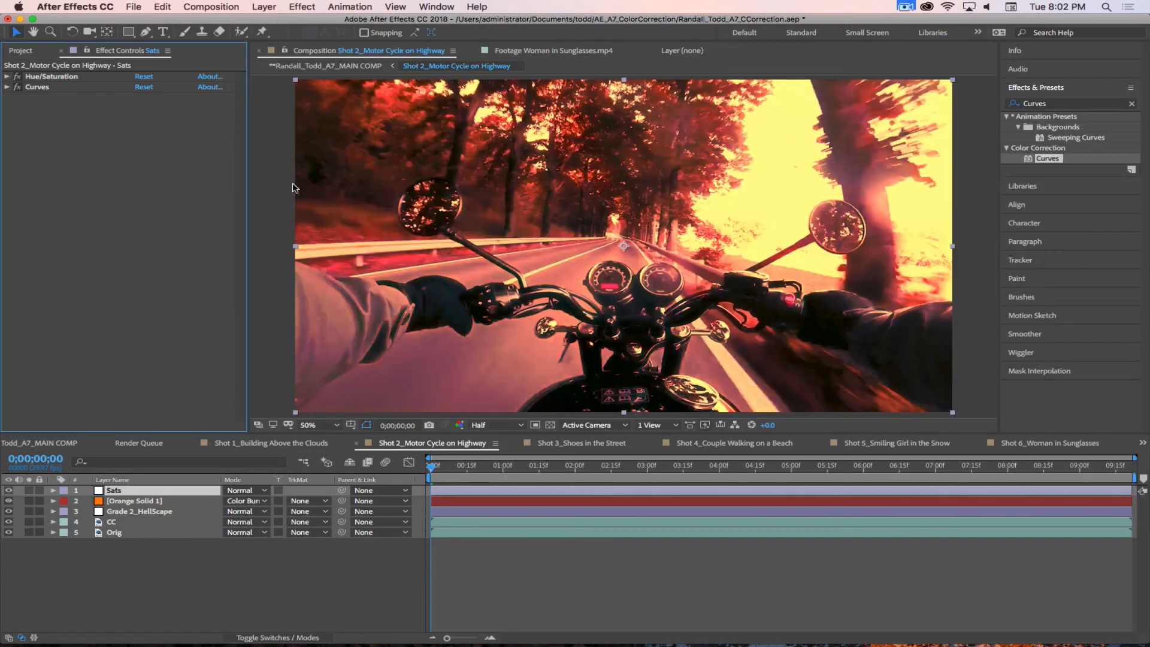
Step: Hide the Sats, orange solid, HellScape and CC layers, and show them again one by one to compare the grading stages
drag(8, 491, 8, 522)
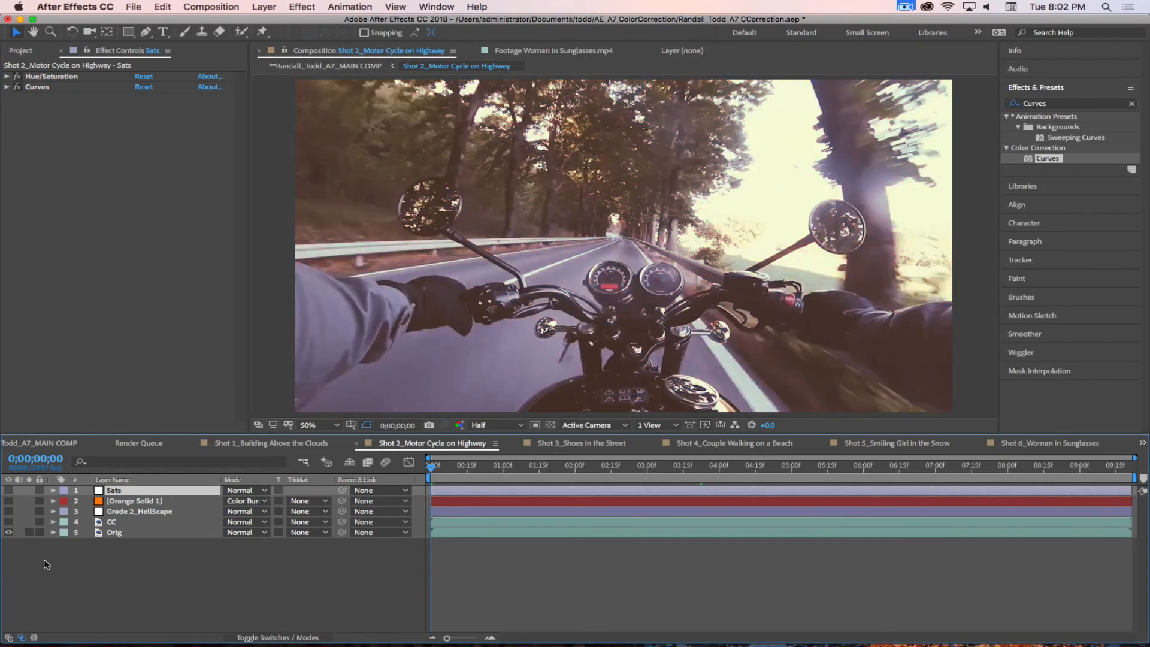
click(8, 522)
click(8, 511)
click(8, 501)
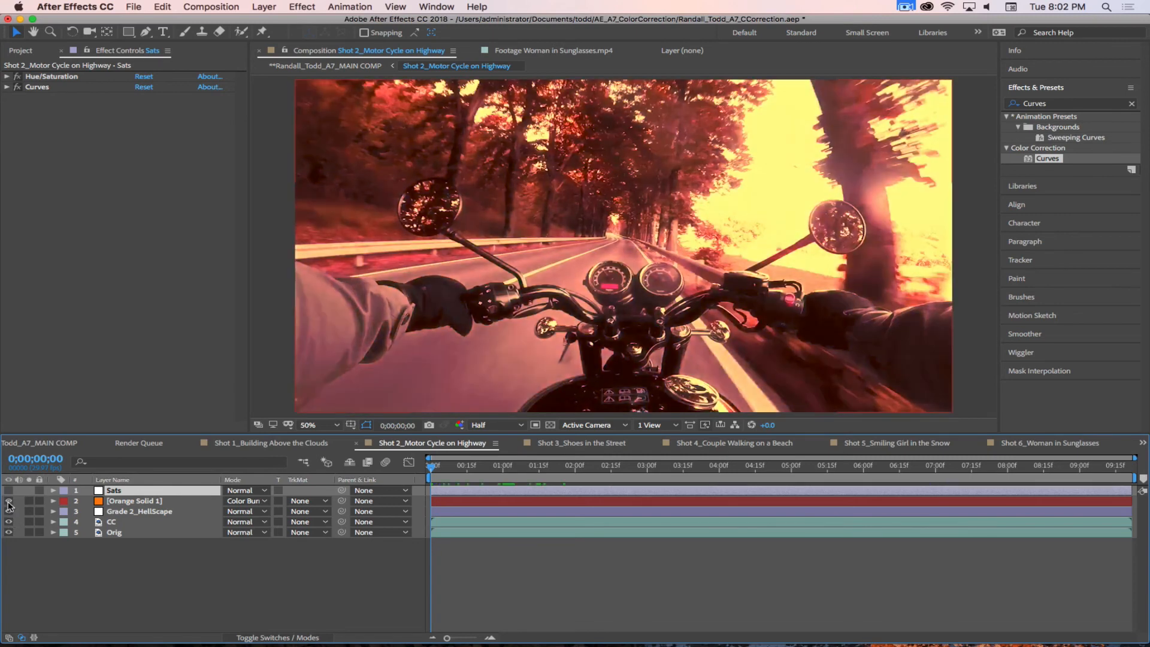
click(8, 490)
click(257, 596)
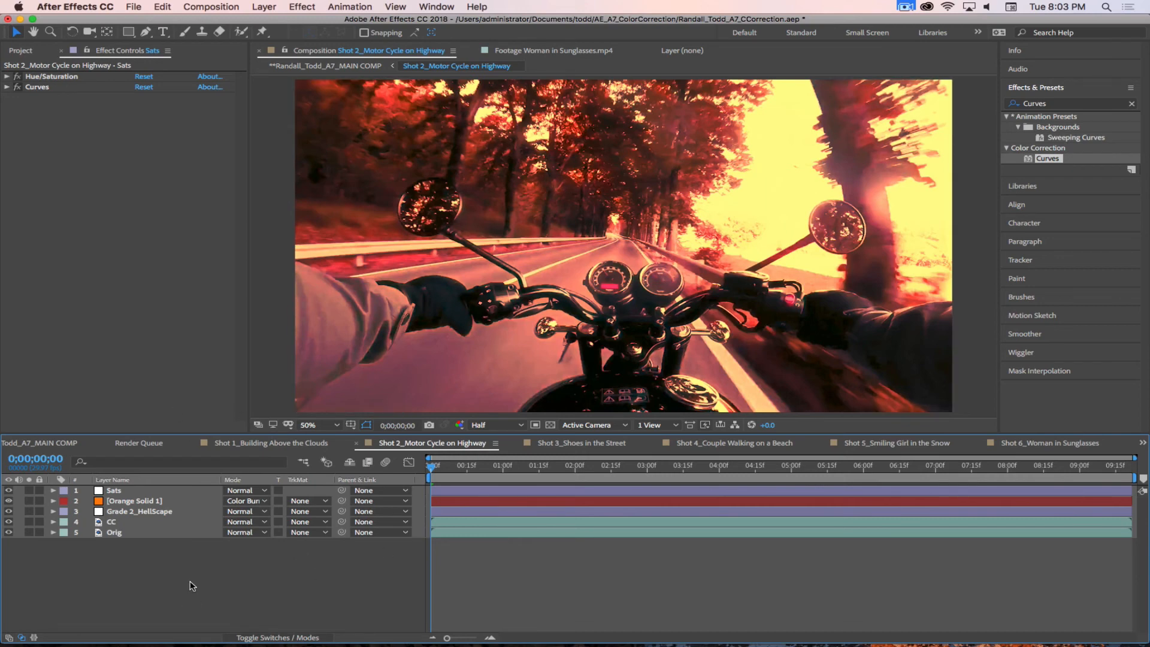
Step: In the Shot 3_Shoes in the Street composition, compare the clip with and without CC and return to the first frame
click(593, 444)
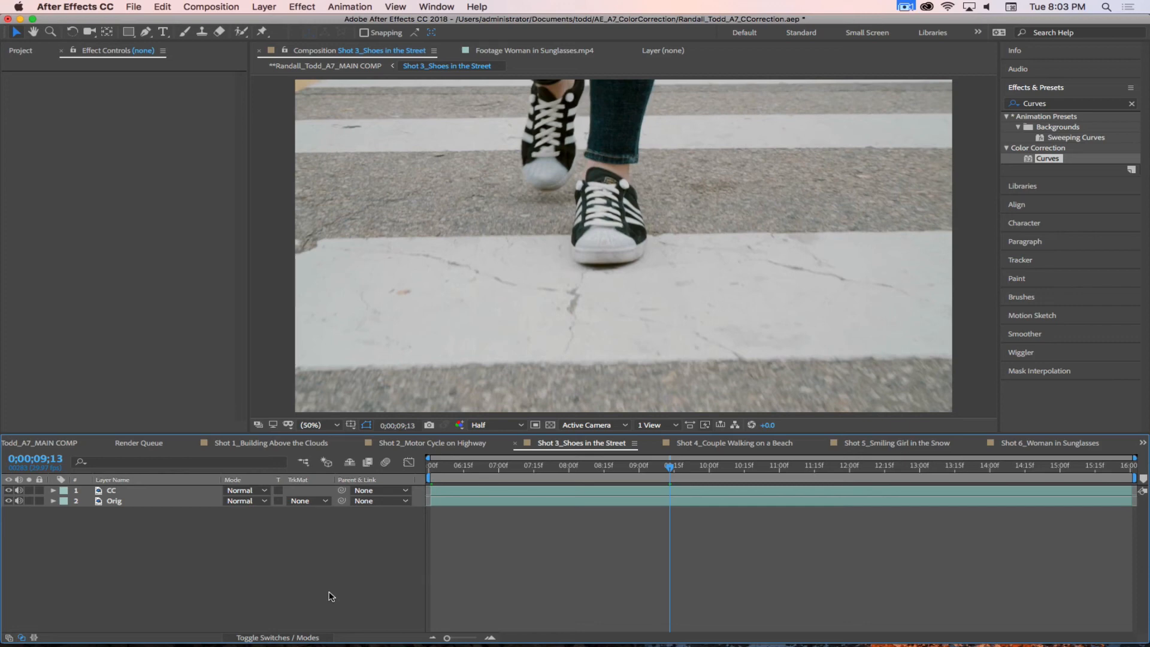
click(9, 491)
click(9, 491)
drag(550, 470, 345, 462)
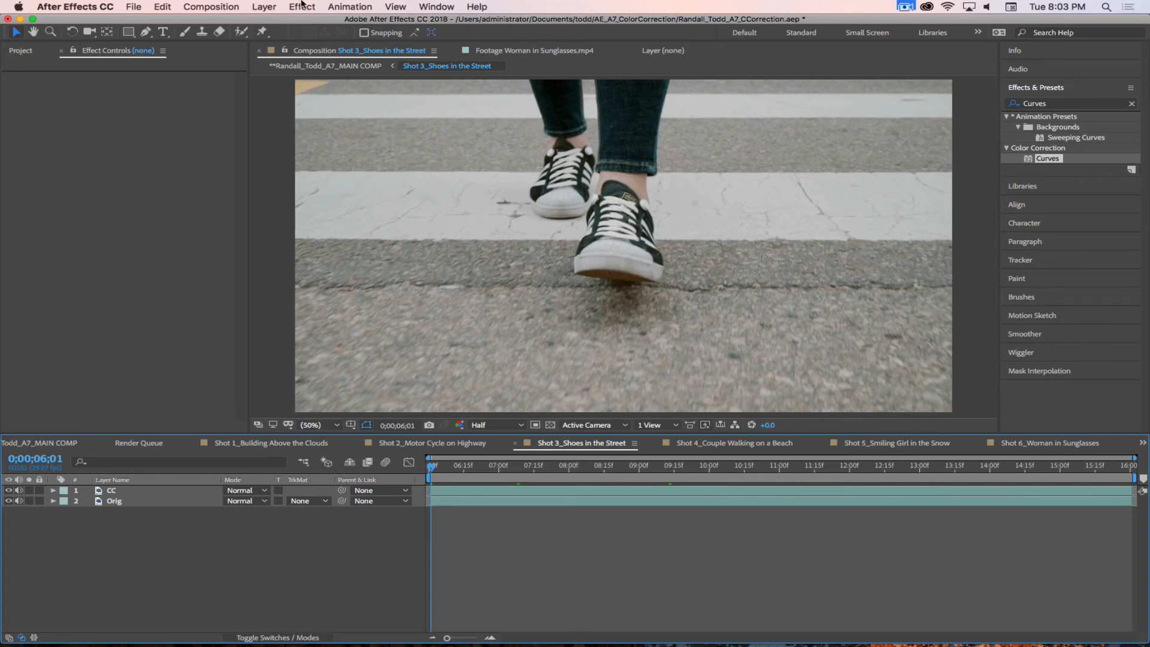
Step: Add an adjustment layer above CC in Shot 3 and rename it Stormy Day Grade
click(264, 8)
mouse_move(273, 21)
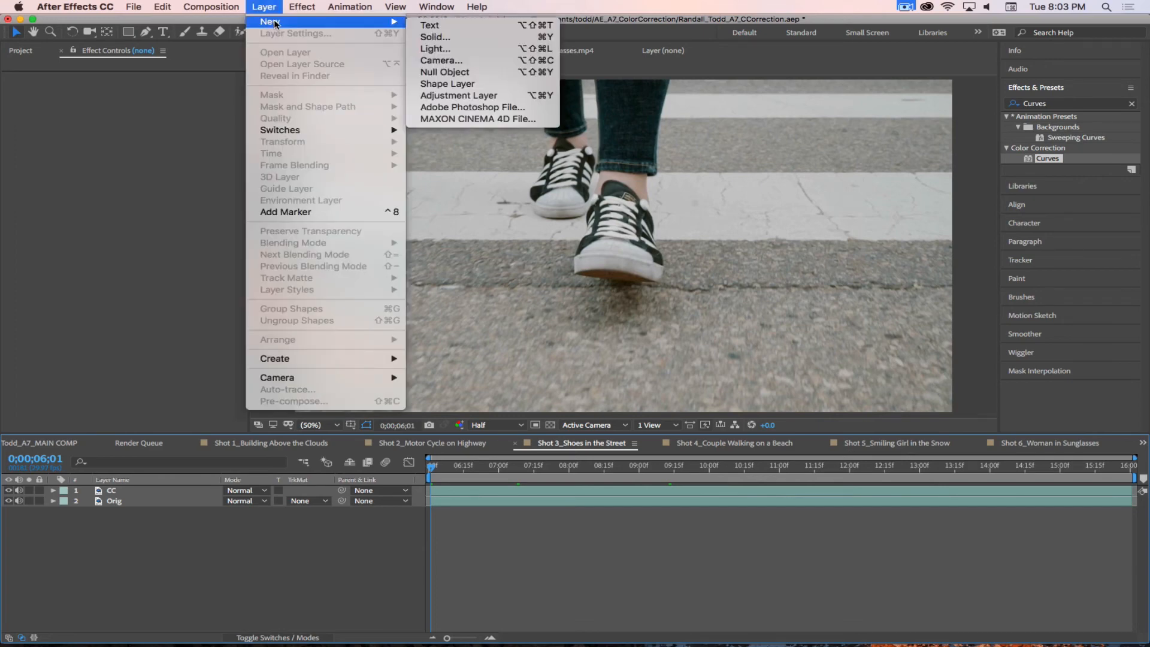
click(437, 95)
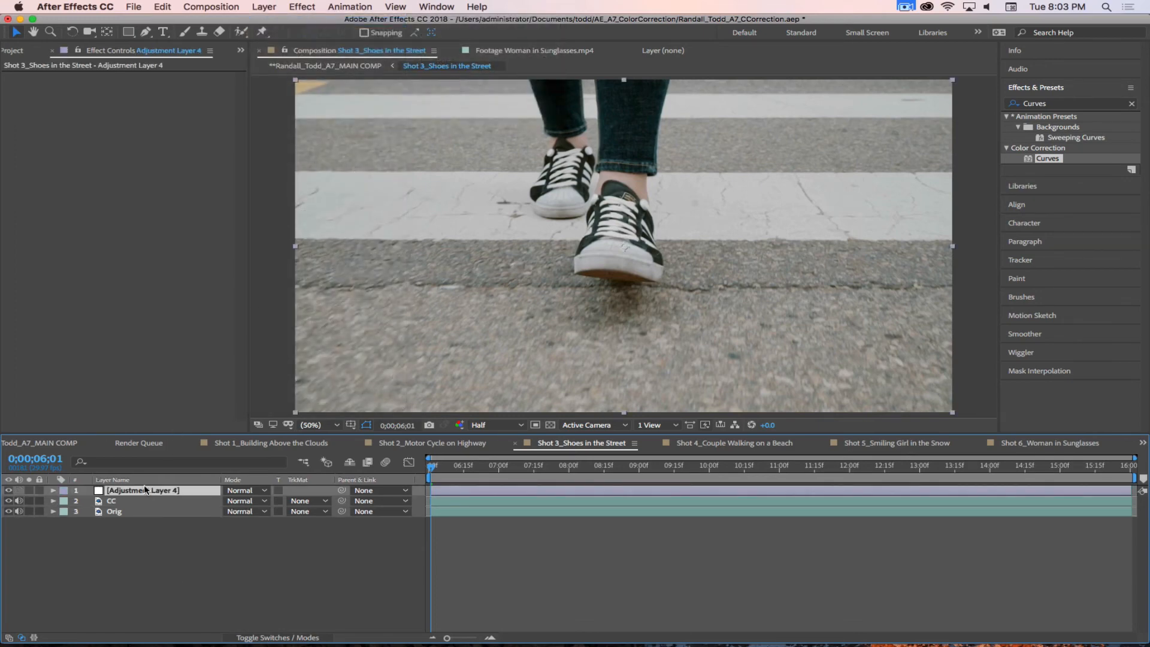
key(Return)
text(Stor)
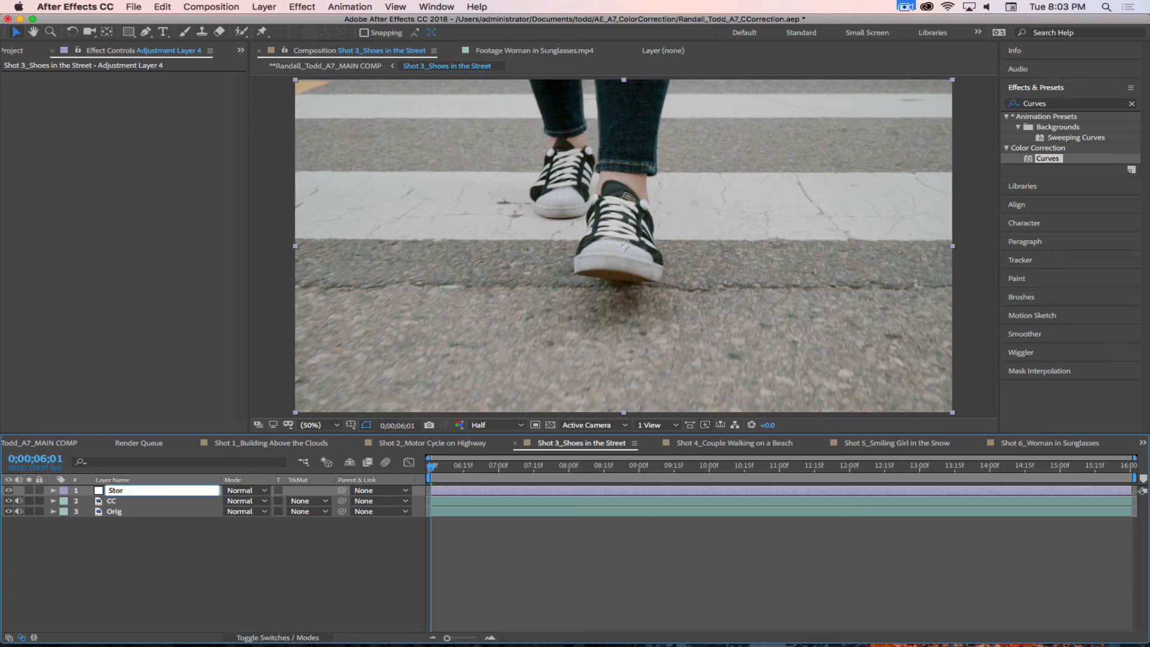
text(my Day Grade)
click(89, 571)
click(144, 490)
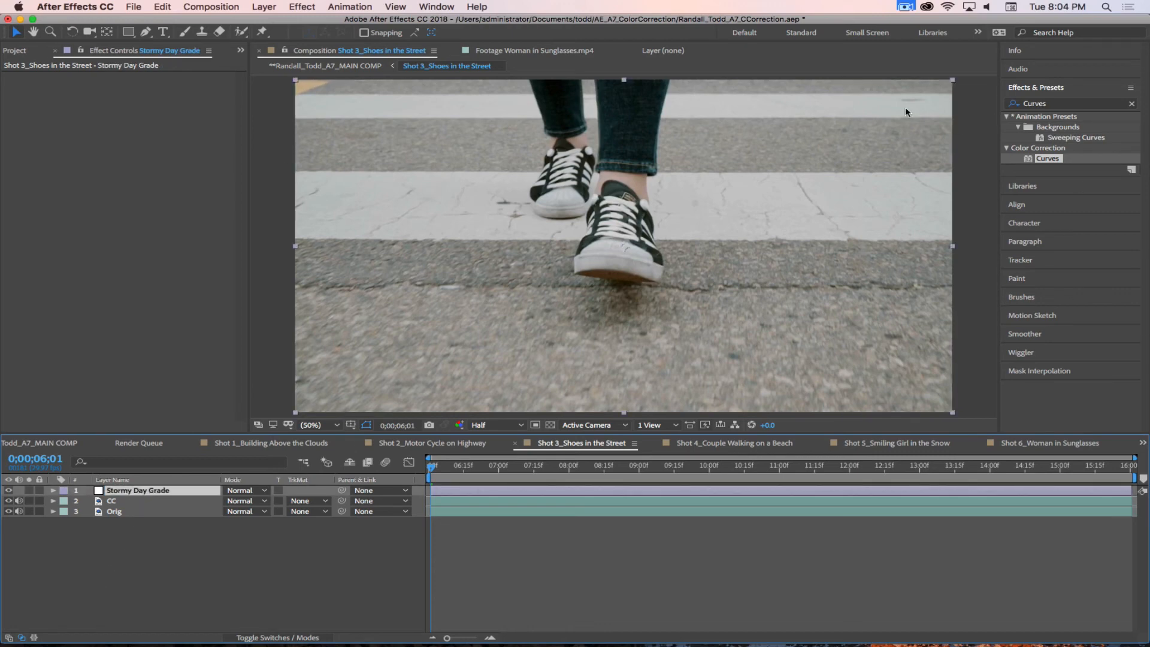
Step: Apply Curves to the Stormy Day Grade layer and raise the midtones of its Blue curve
click(1052, 103)
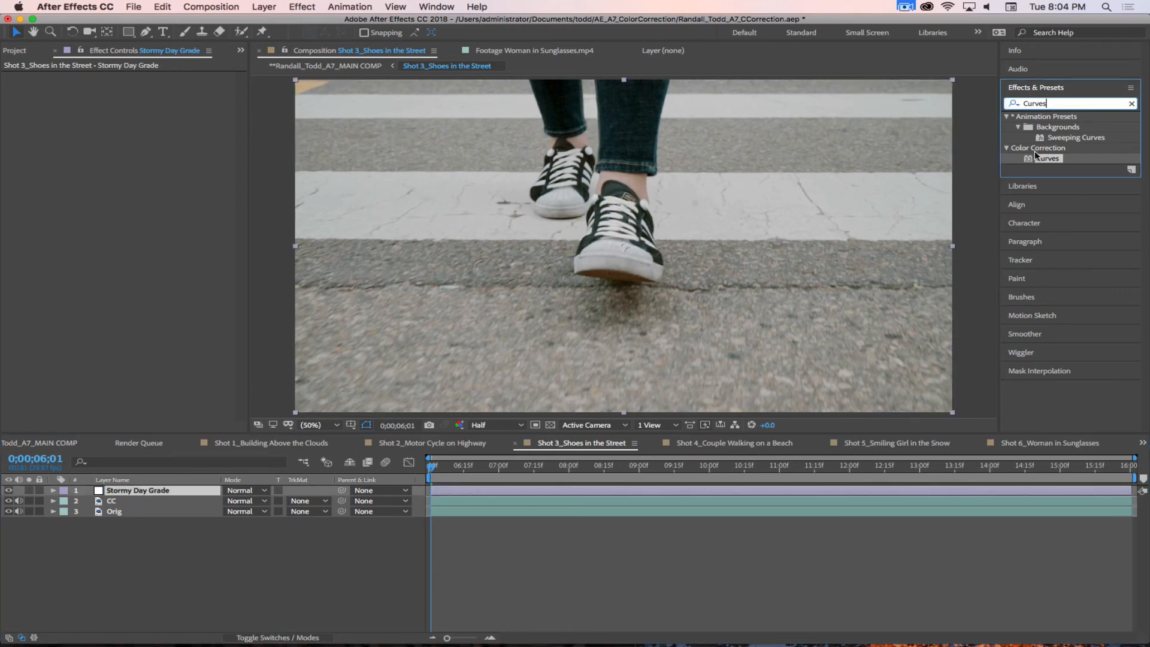
drag(1035, 156, 108, 217)
click(173, 86)
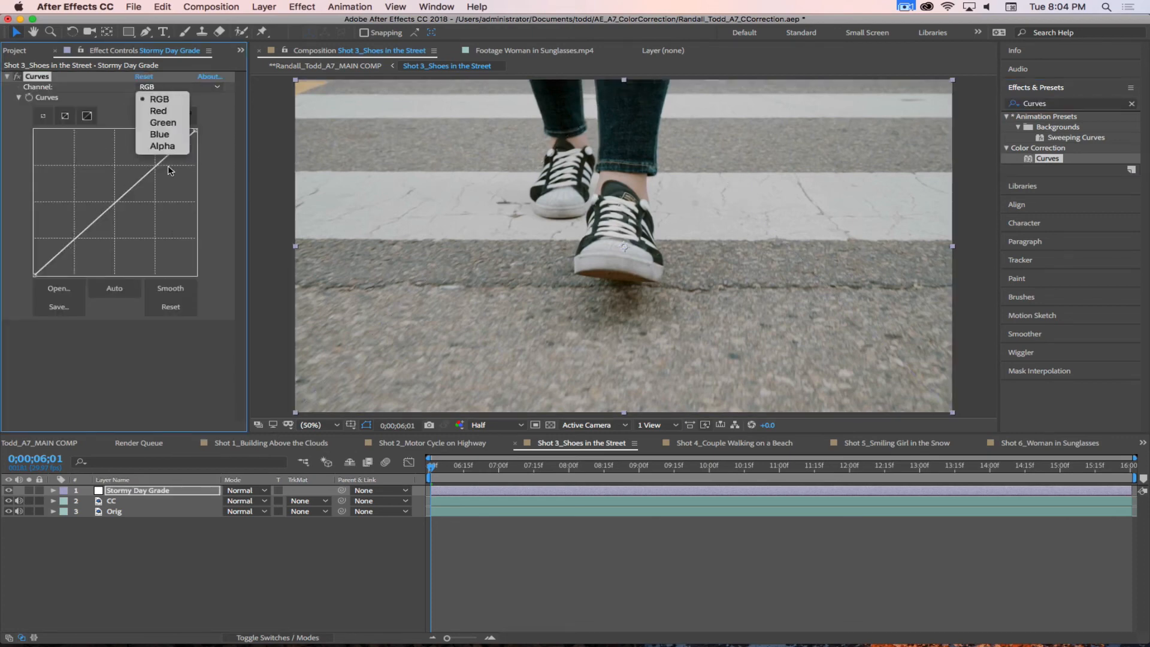
click(159, 135)
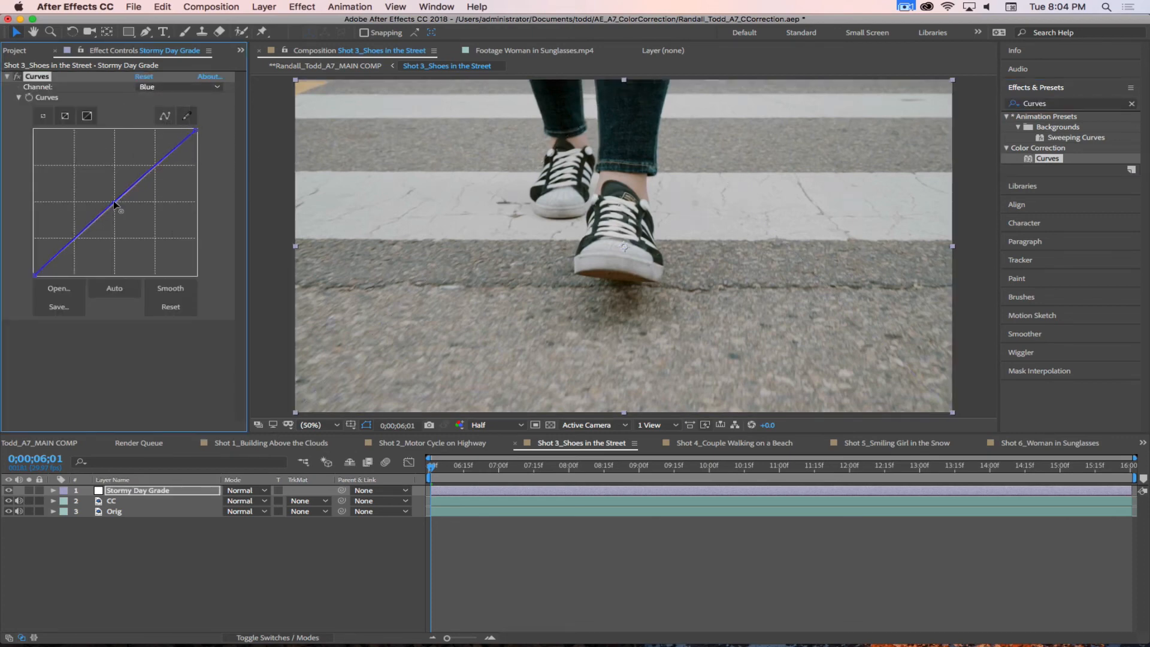
drag(113, 200, 103, 190)
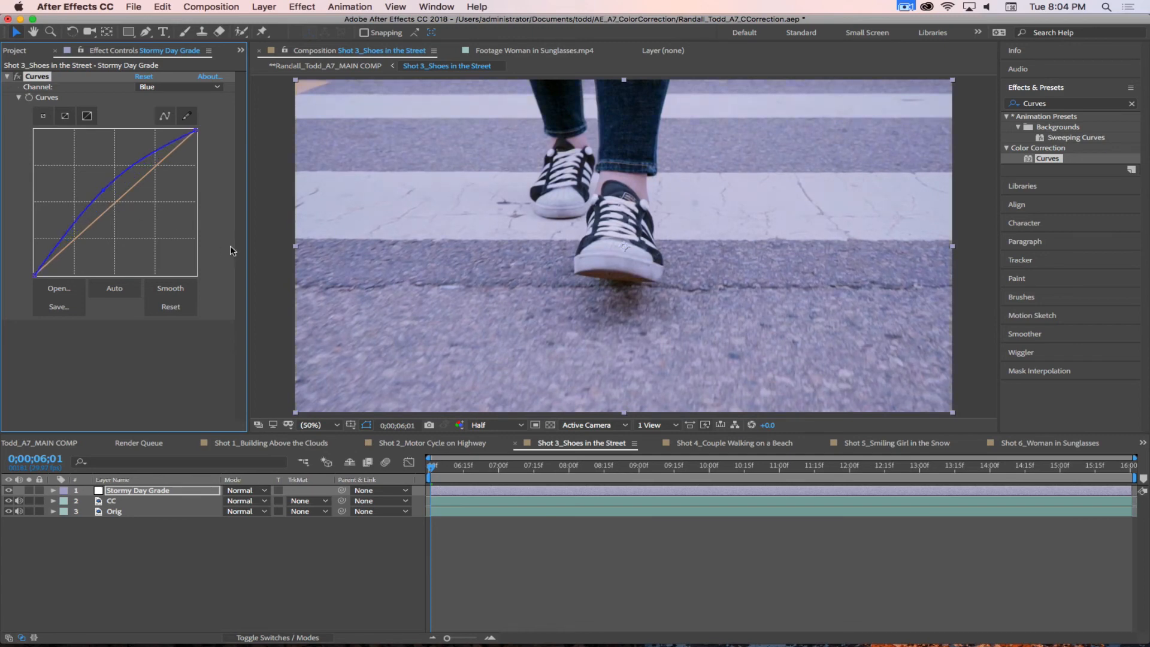
click(132, 404)
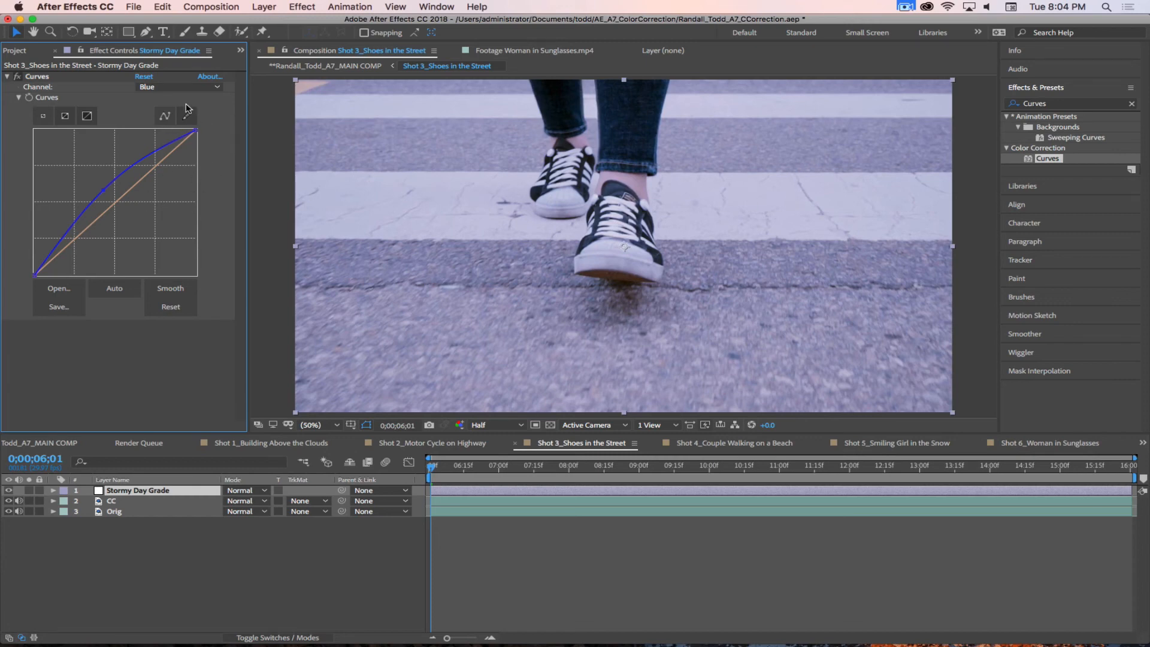
Step: Lower the midtones of the Stormy Day Grade layer's Red curve slightly
click(180, 87)
click(158, 111)
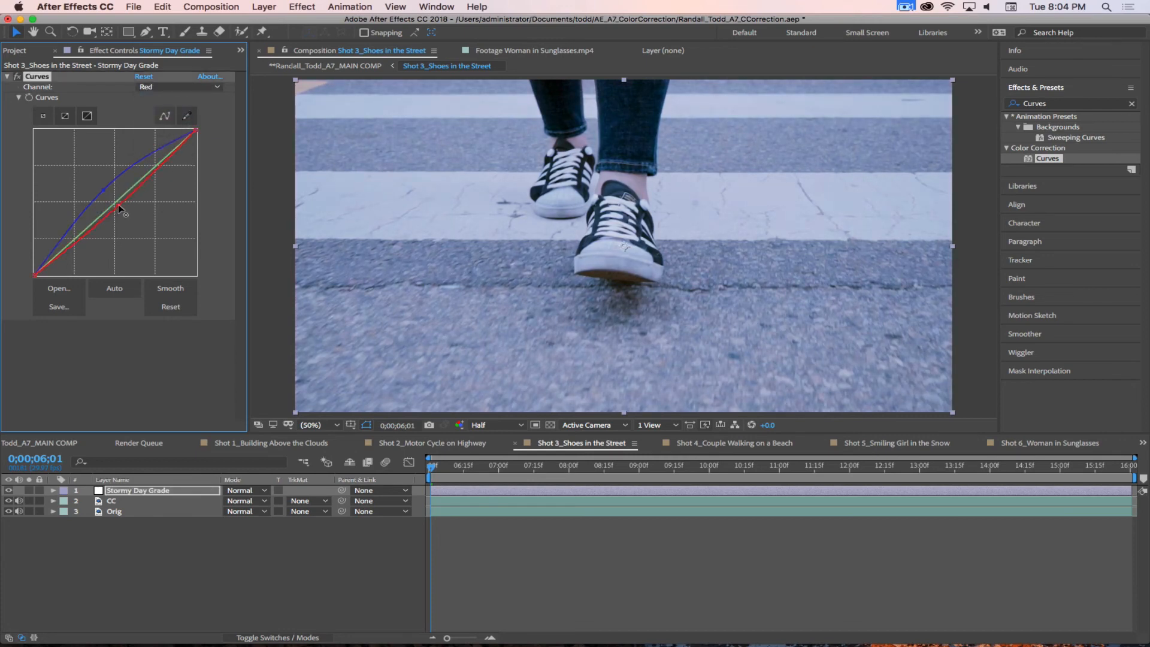
click(117, 204)
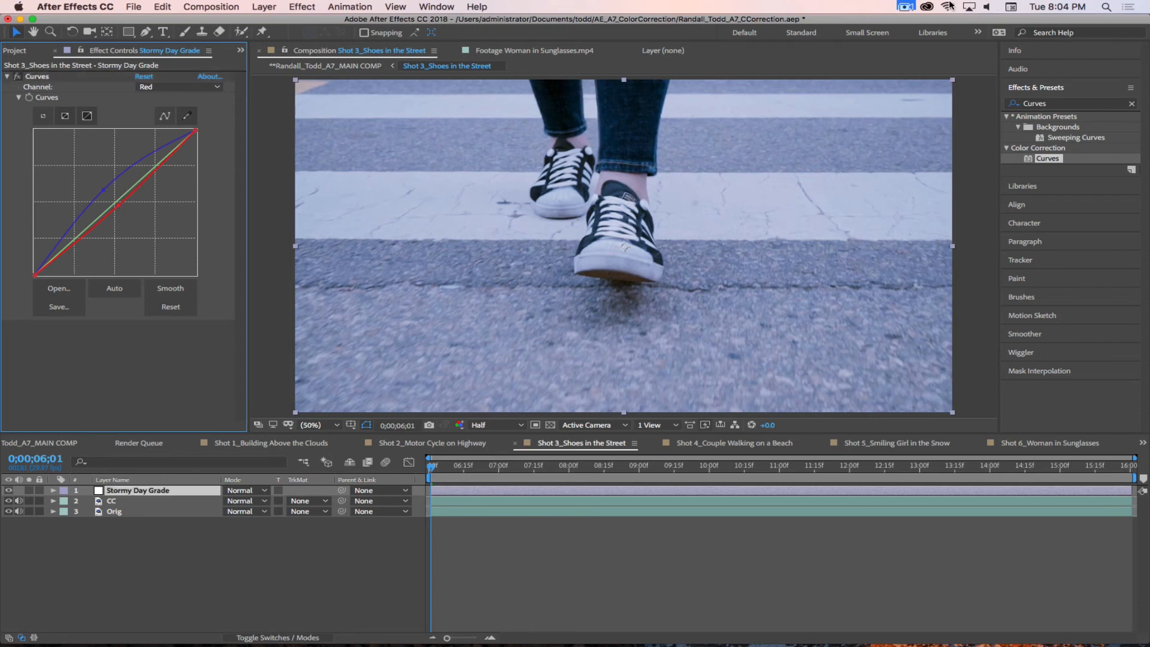
click(1064, 103)
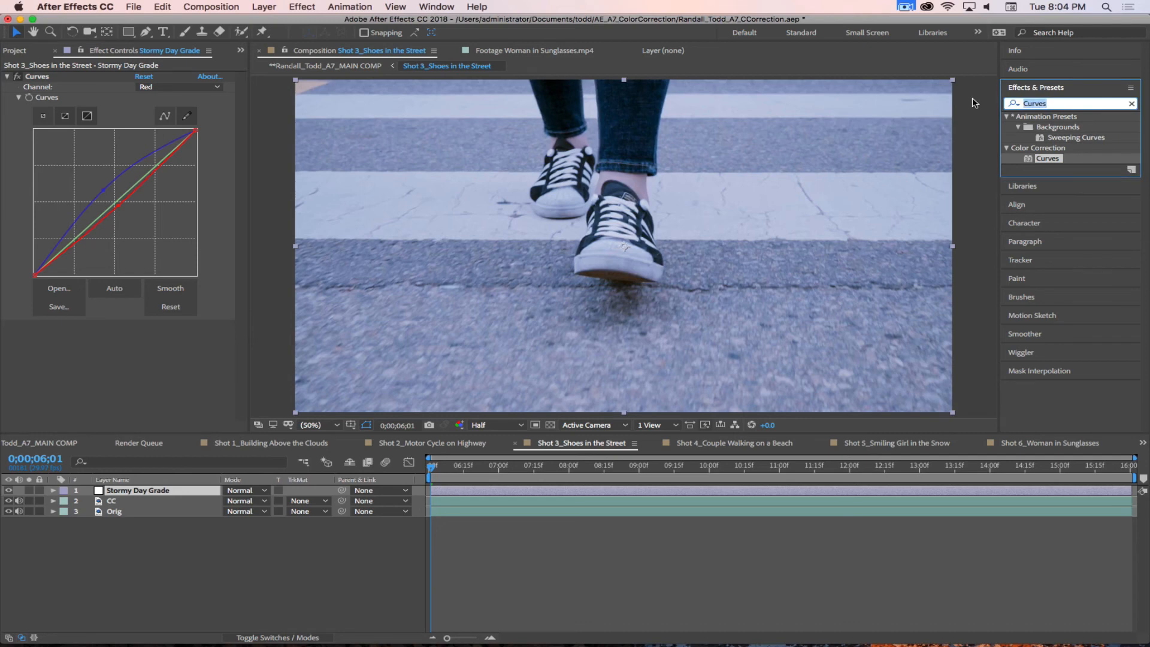
text(Gamma)
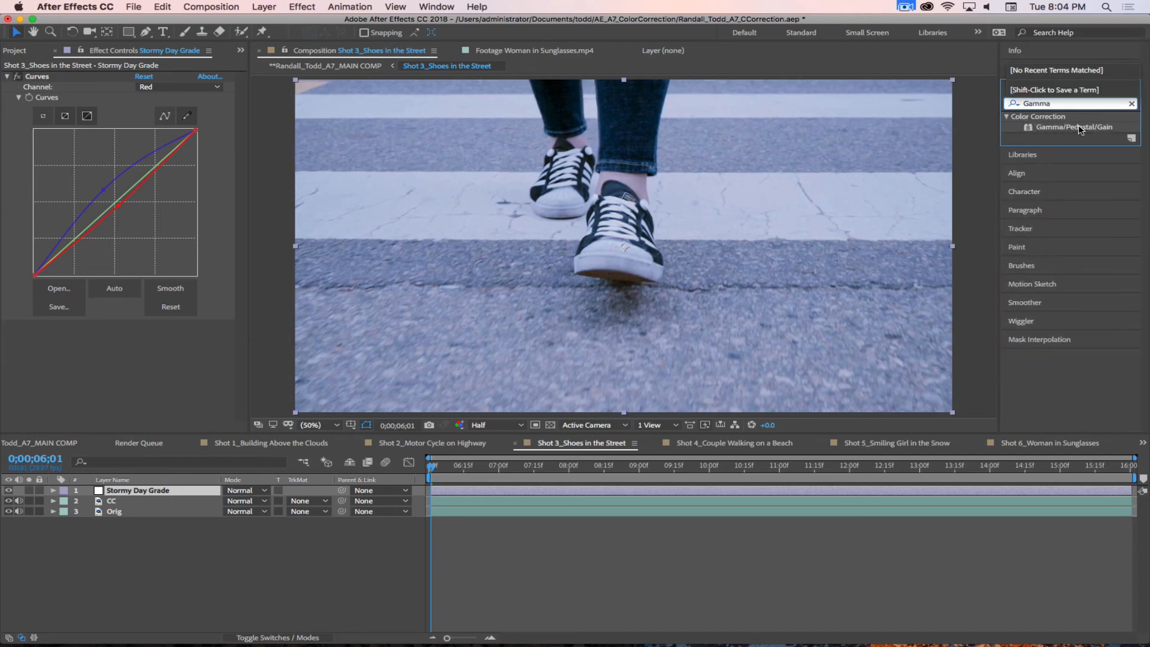
click(1029, 128)
drag(1030, 128, 135, 361)
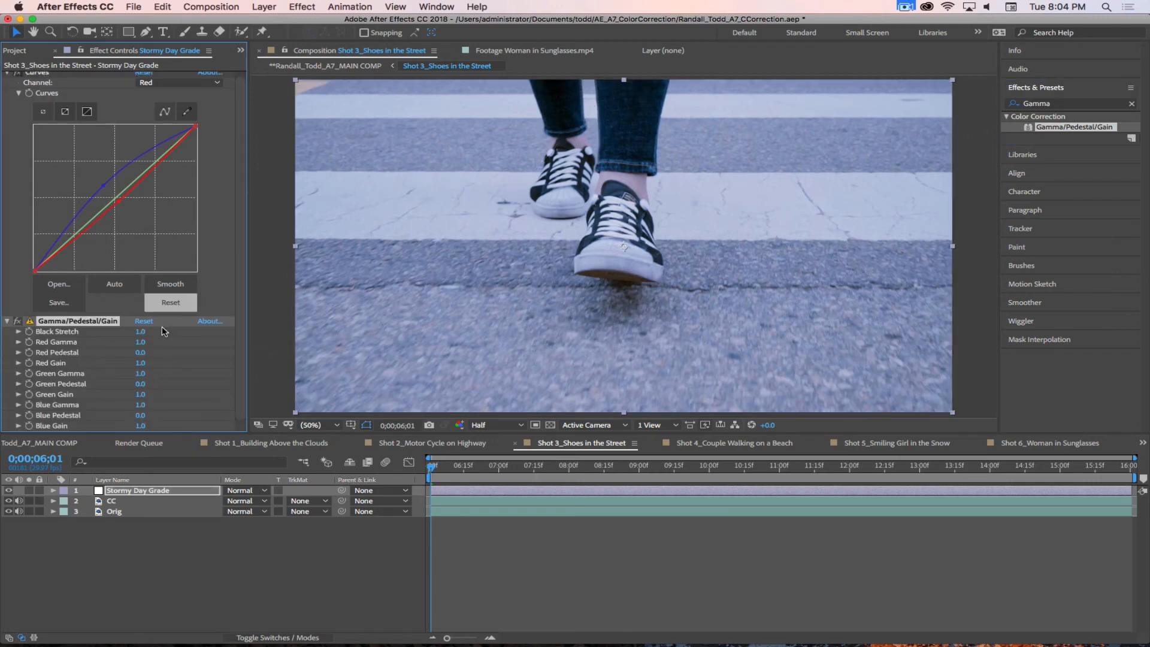
scroll(196, 383, up, 1)
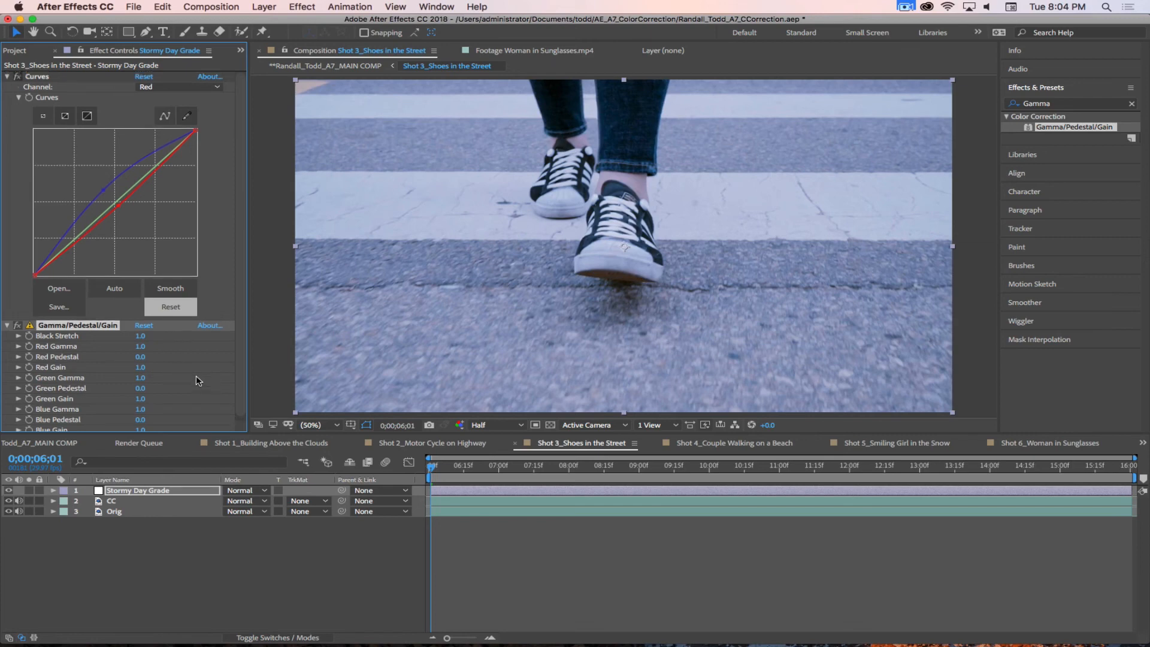
key(Delete)
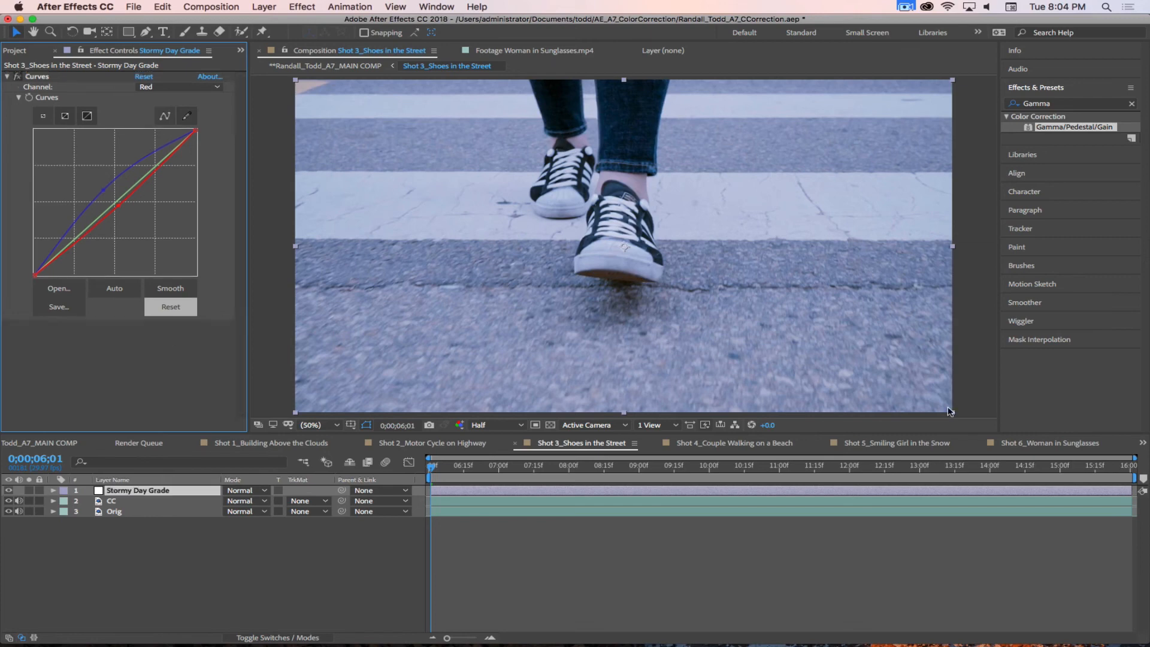
Step: Apply the Exposure color correction effect to the Stormy Day Grade layer with Exposure -0.75 and Gamma Correction 0.87
click(1007, 117)
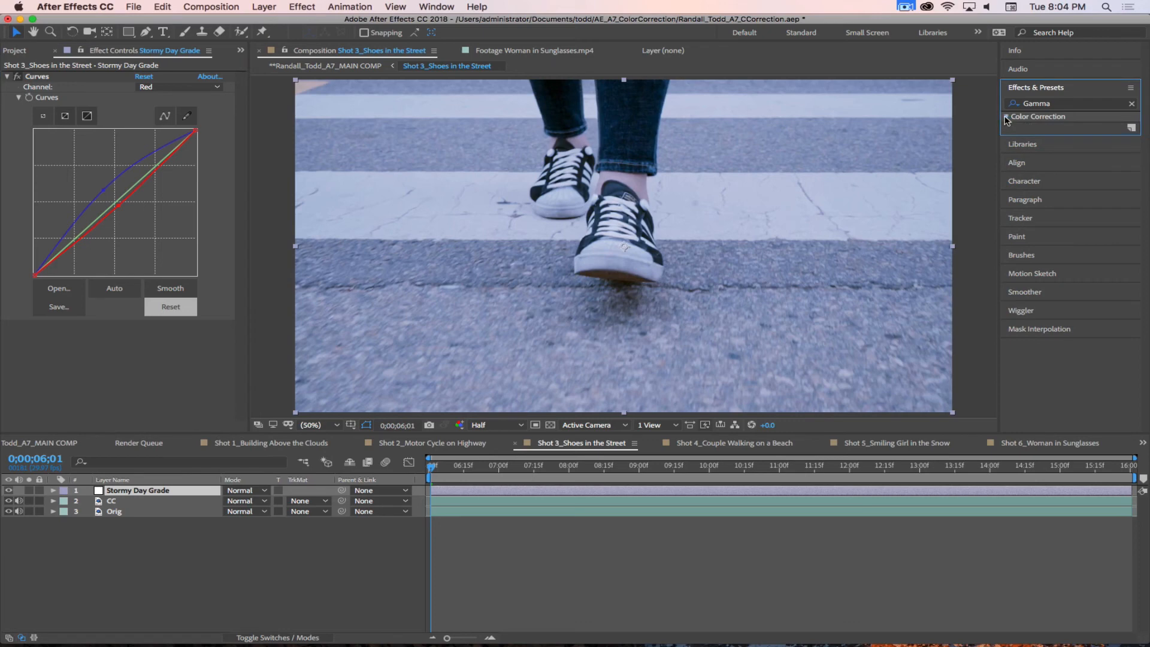
click(1006, 117)
drag(1071, 104, 944, 100)
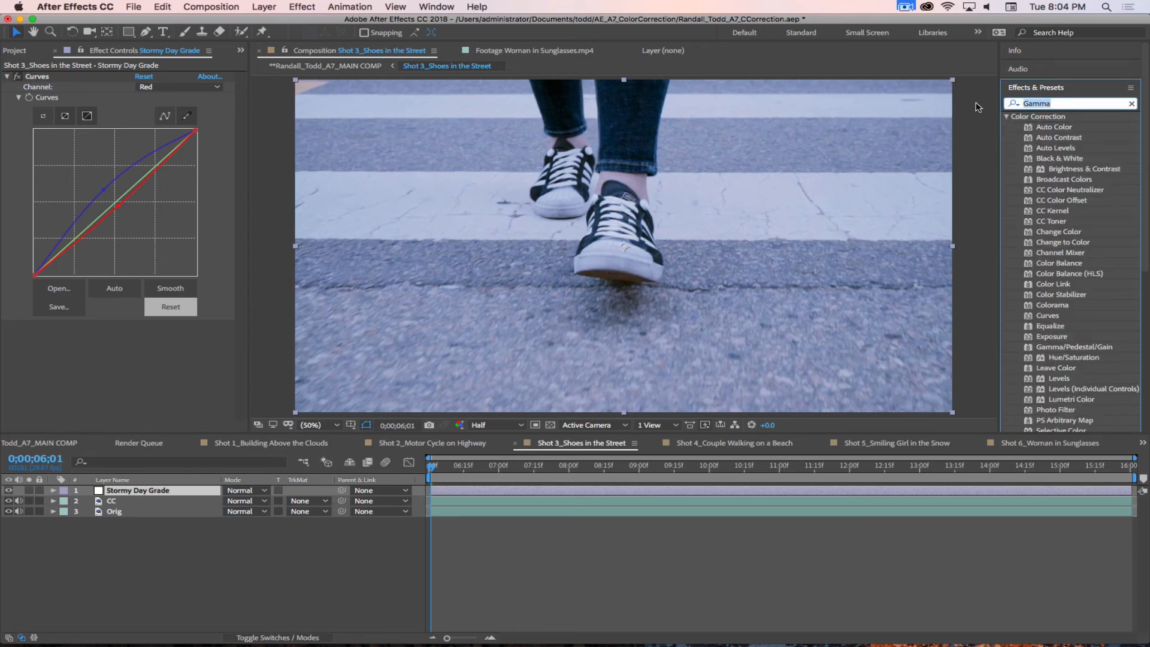
text(Exposur)
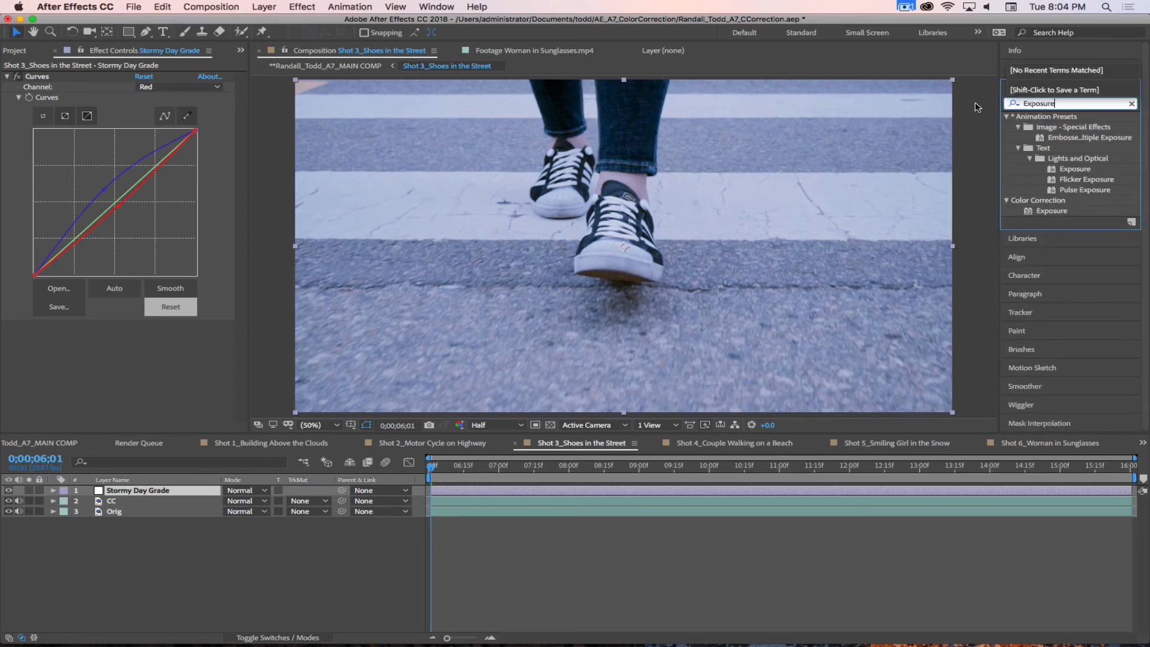
text(e)
click(1029, 214)
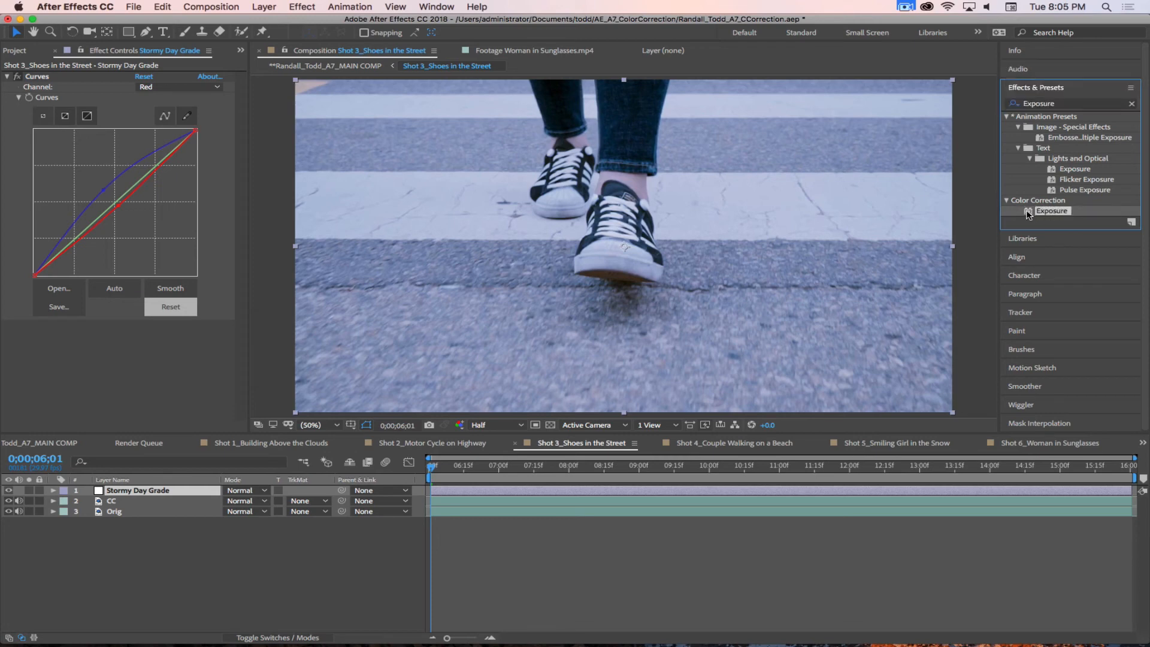
drag(1029, 214, 130, 357)
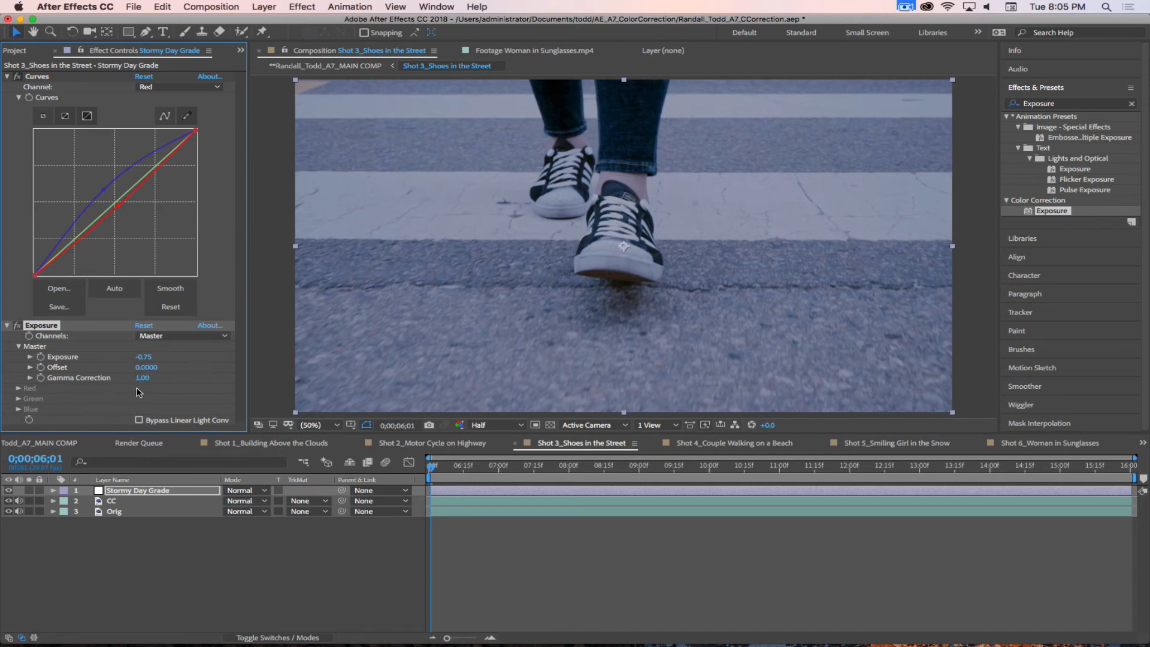
drag(142, 378, 132, 378)
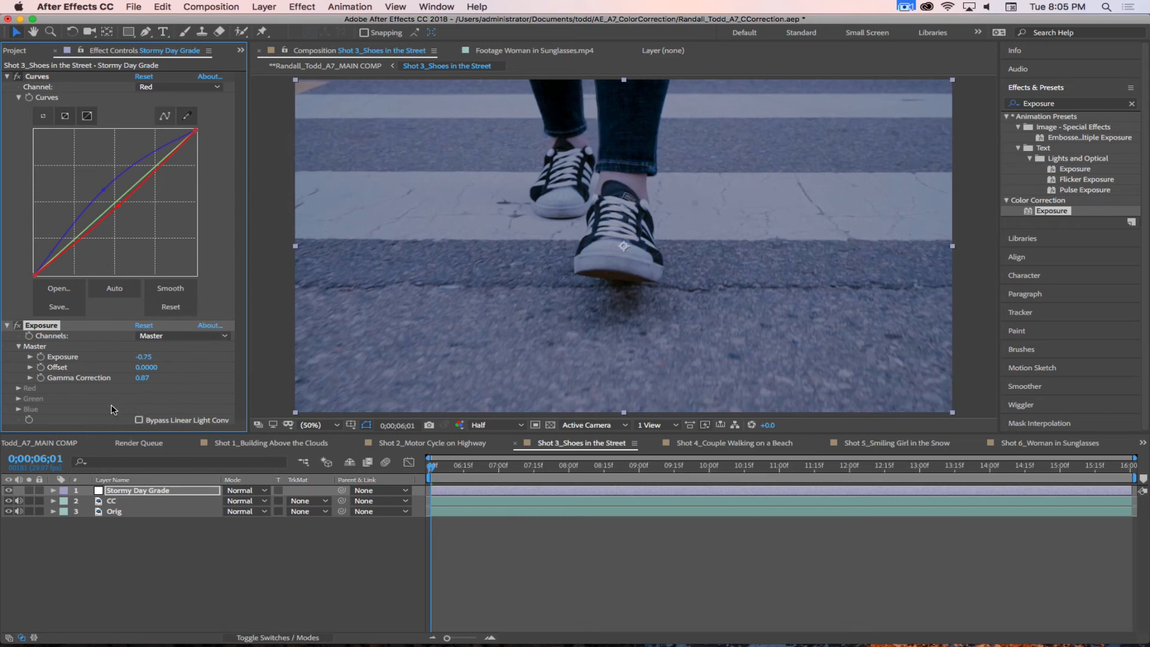
Step: Raise the black point of the Stormy Day Grade layer's RGB curve slightly, and collapse the Curves and Exposure effects
click(160, 87)
click(160, 100)
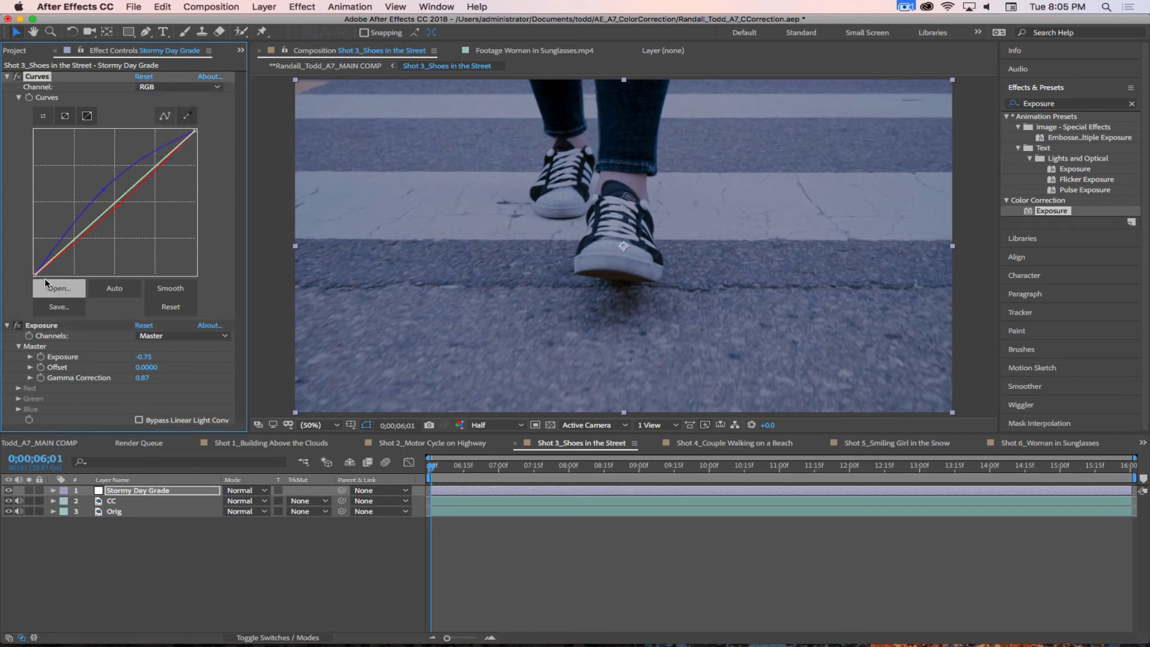
drag(36, 275, 35, 265)
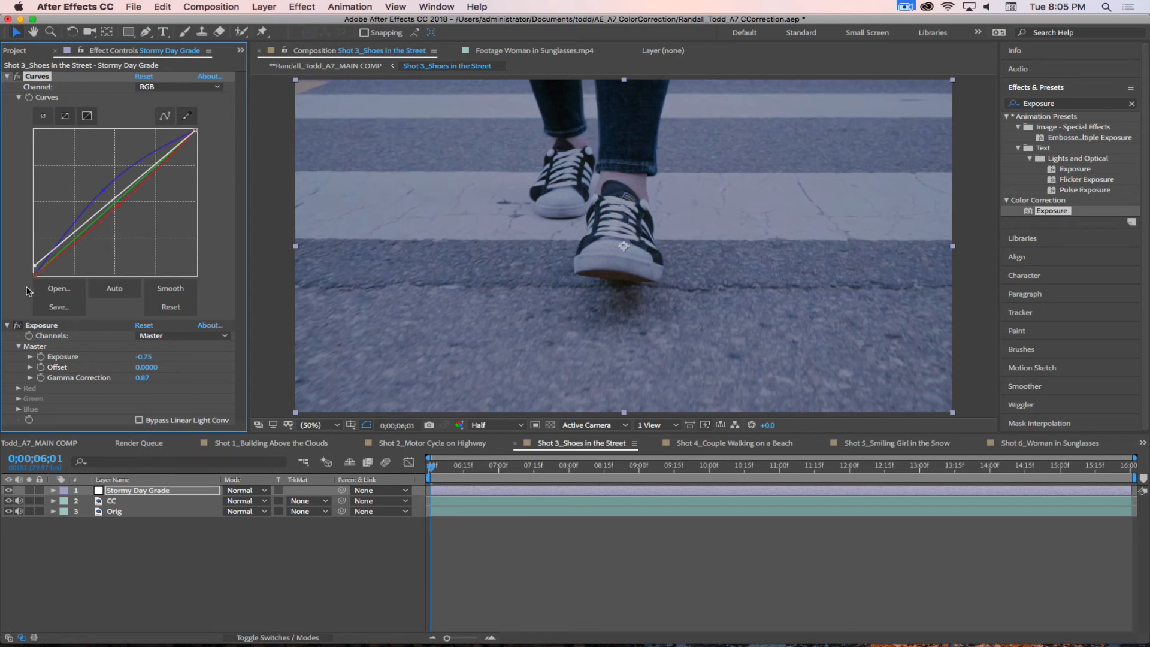
click(7, 76)
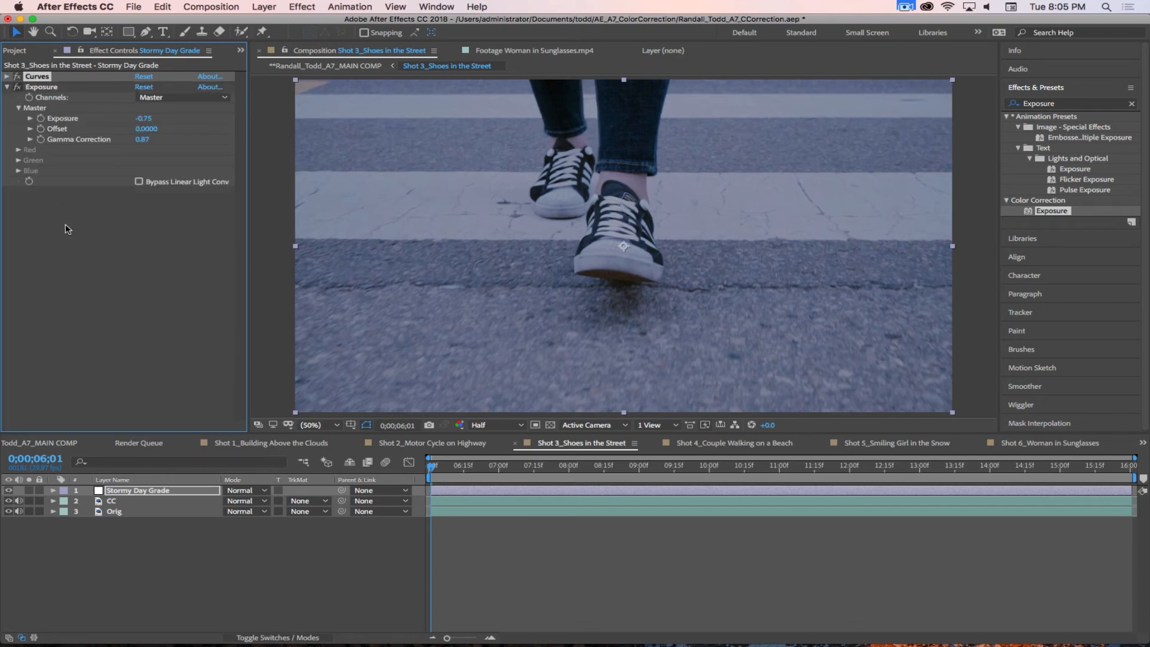
click(7, 87)
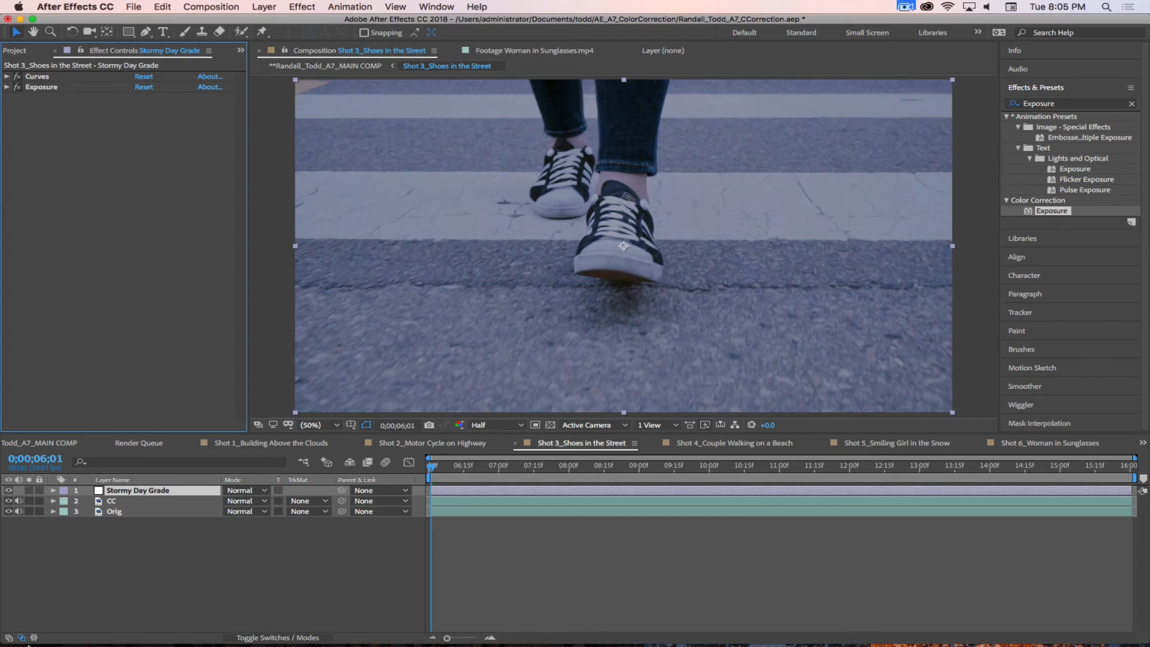
Step: Add a 1920 x 1080 solid layer in very dark blue (00101E) at the top of the Shot 3 composition
click(114, 555)
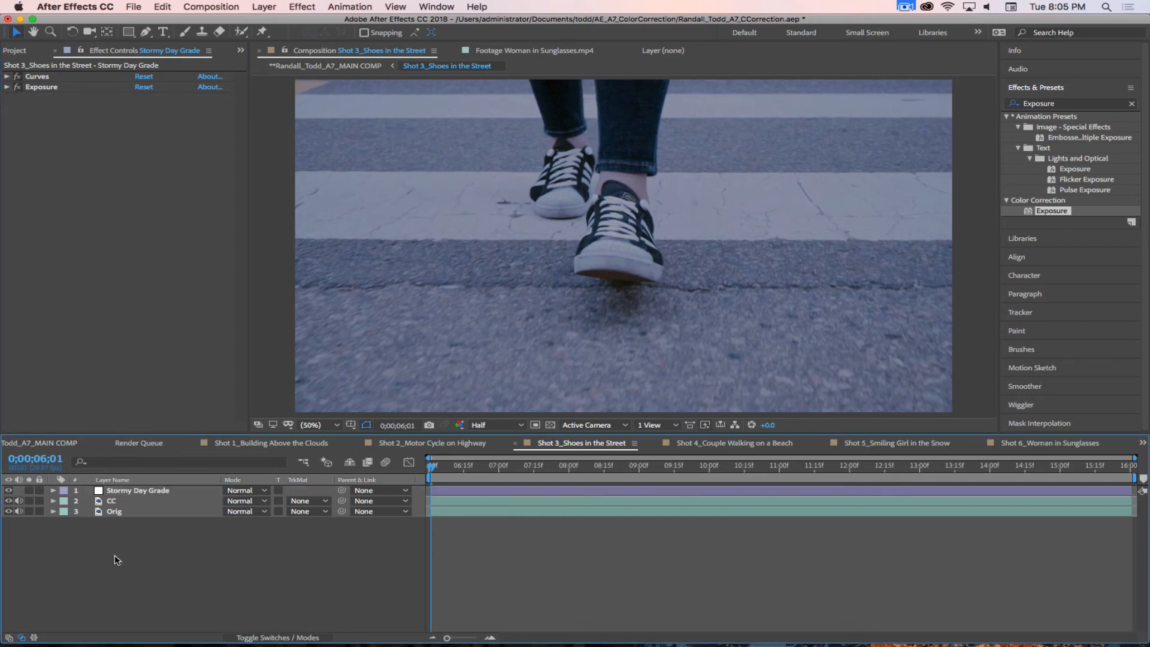
click(263, 6)
mouse_move(270, 22)
click(435, 36)
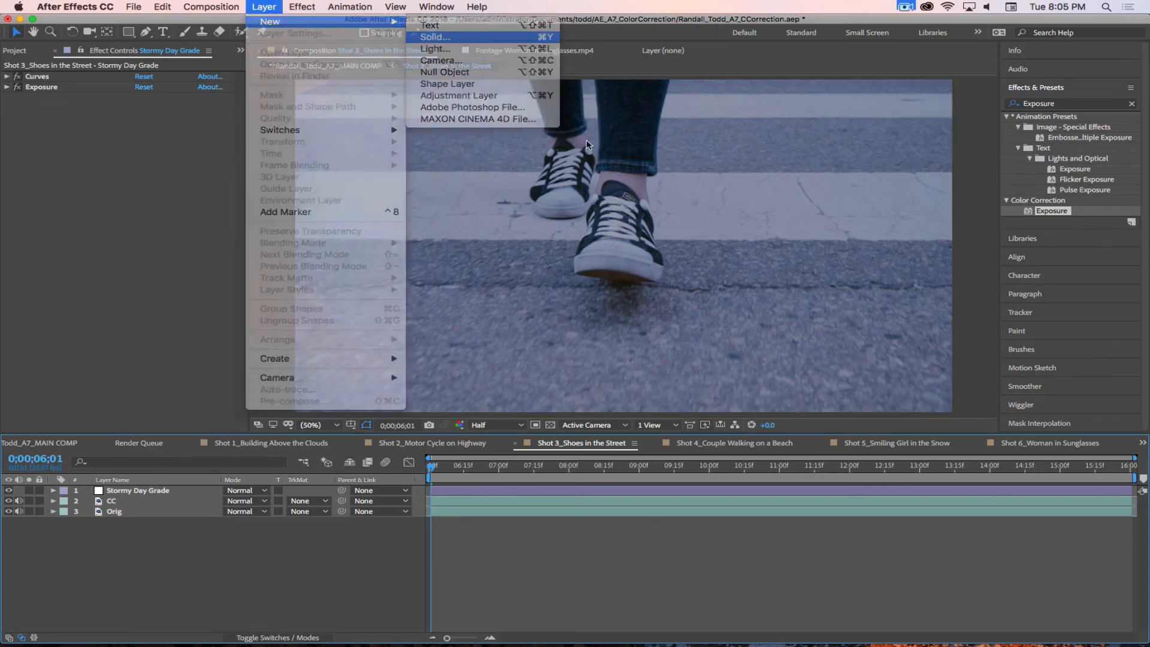
click(484, 260)
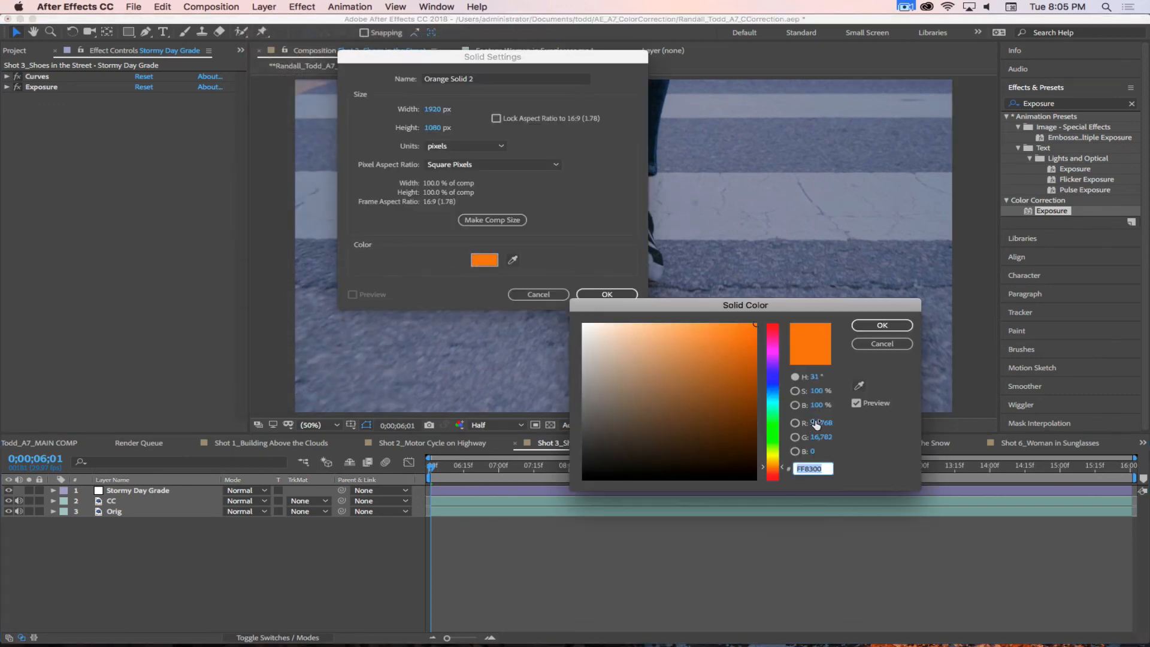
drag(773, 403, 773, 389)
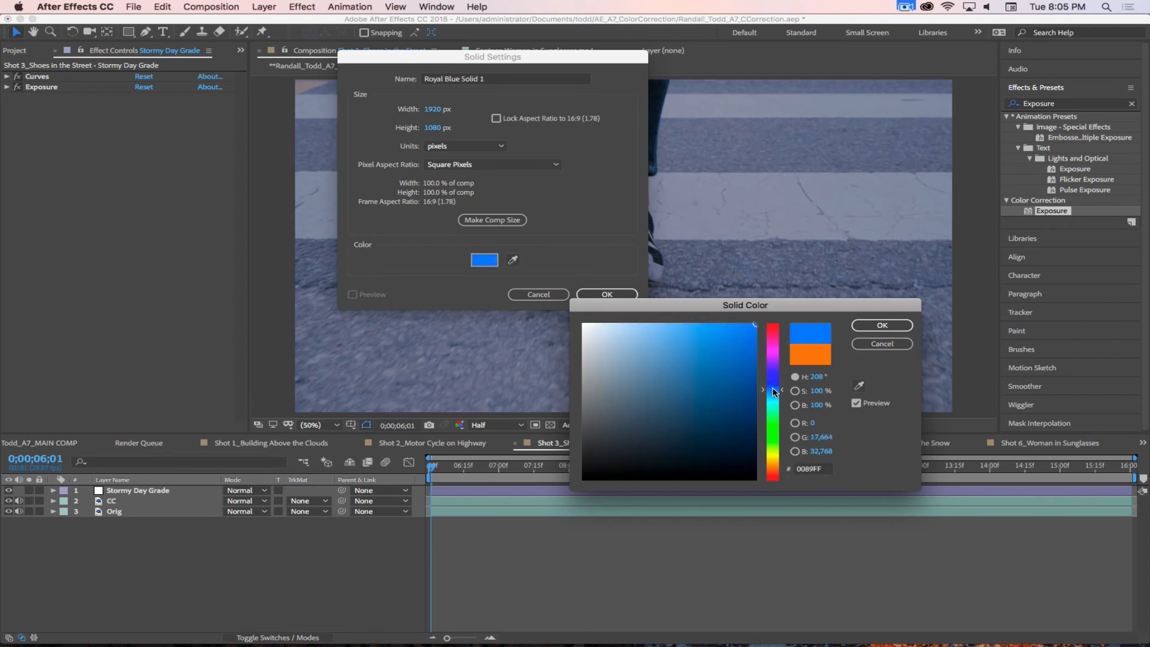
drag(742, 426, 773, 465)
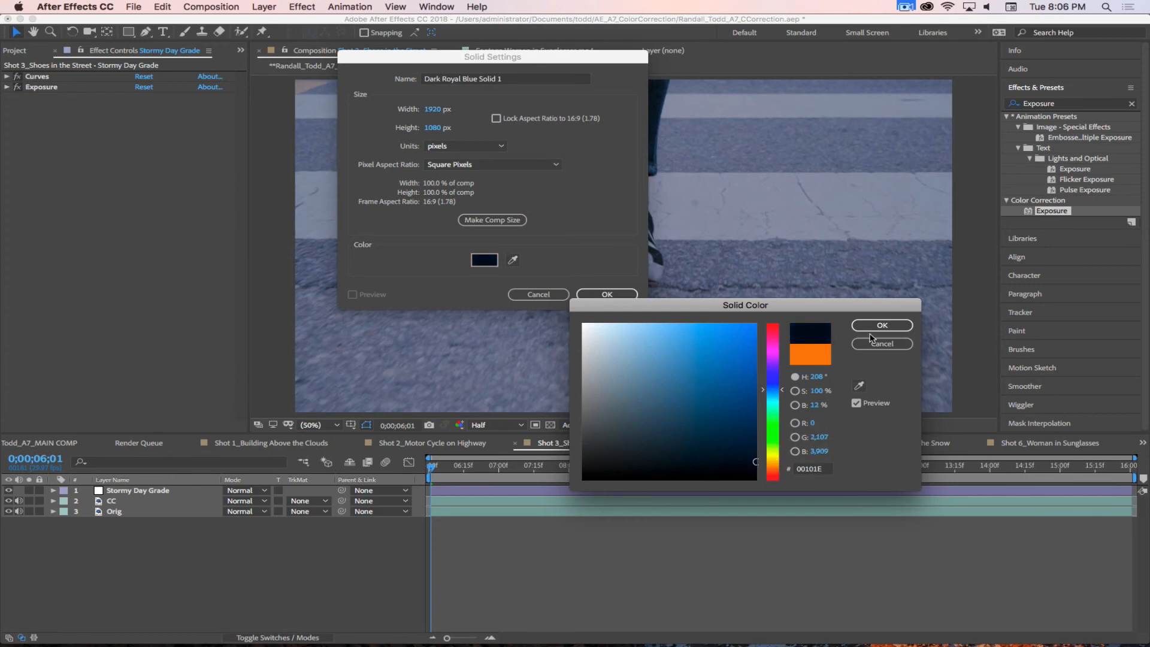
click(875, 331)
click(607, 294)
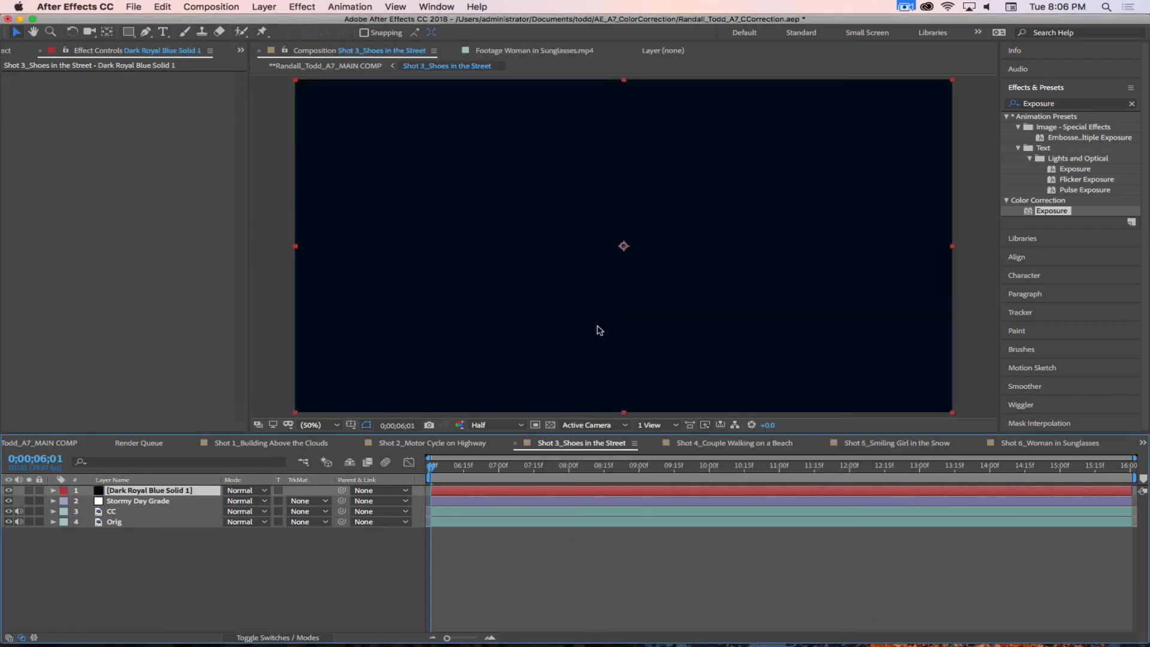
Step: Add a full-frame elliptical mask to the dark blue solid and invert it so only the frame's edges are covered
click(130, 32)
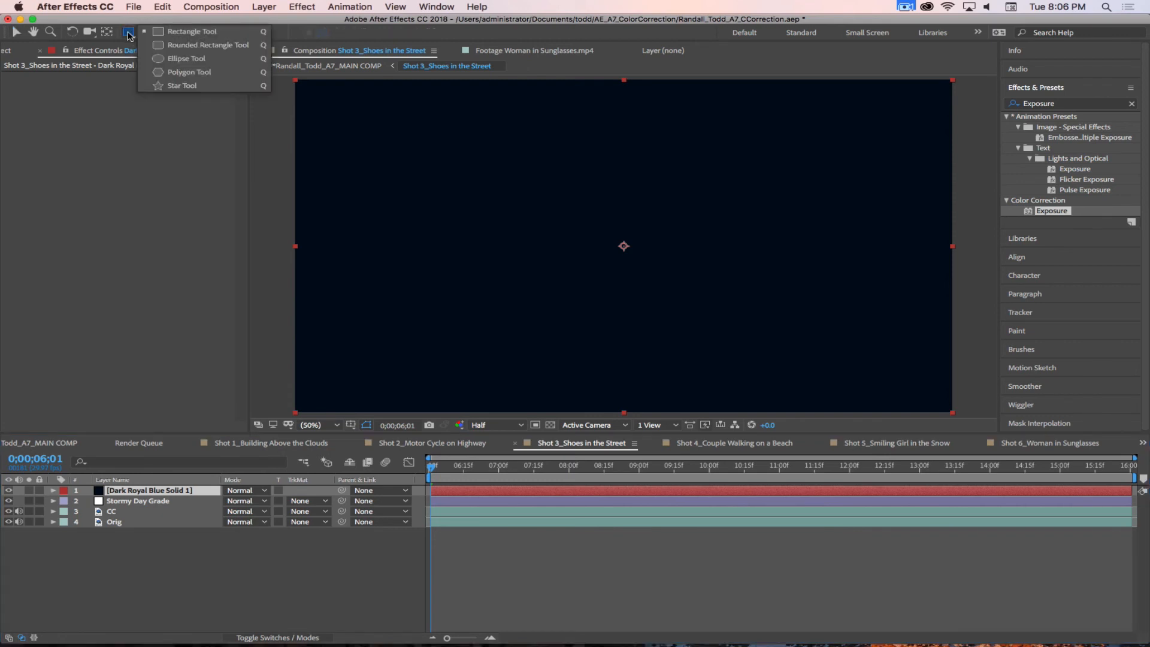
click(173, 60)
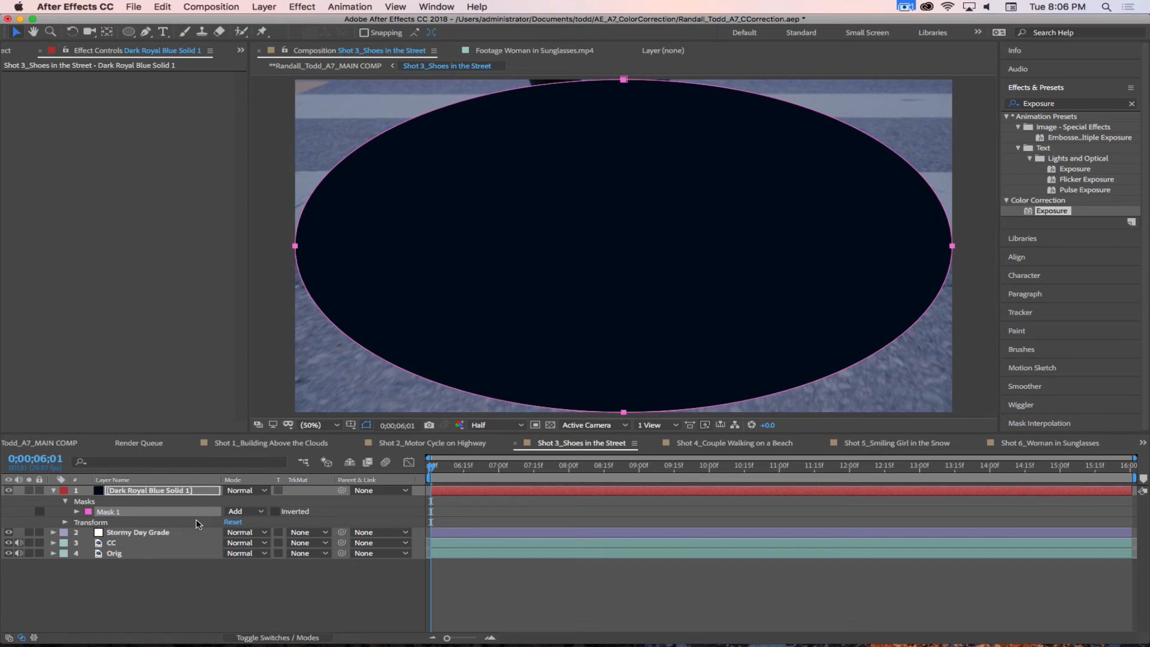
click(275, 512)
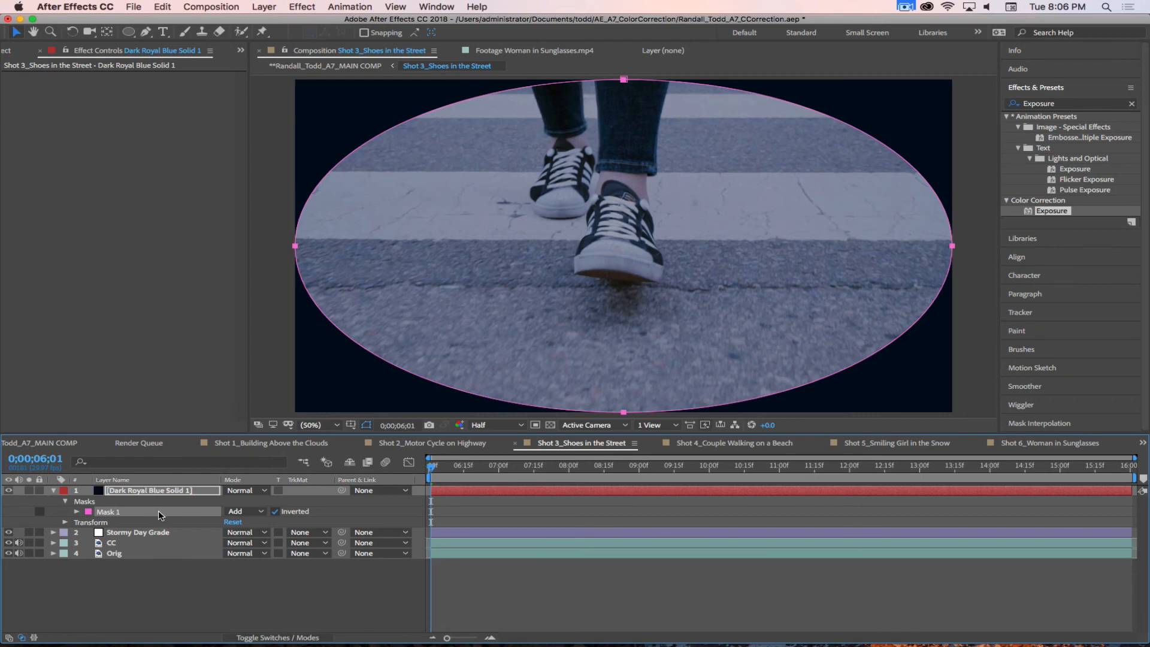
click(276, 513)
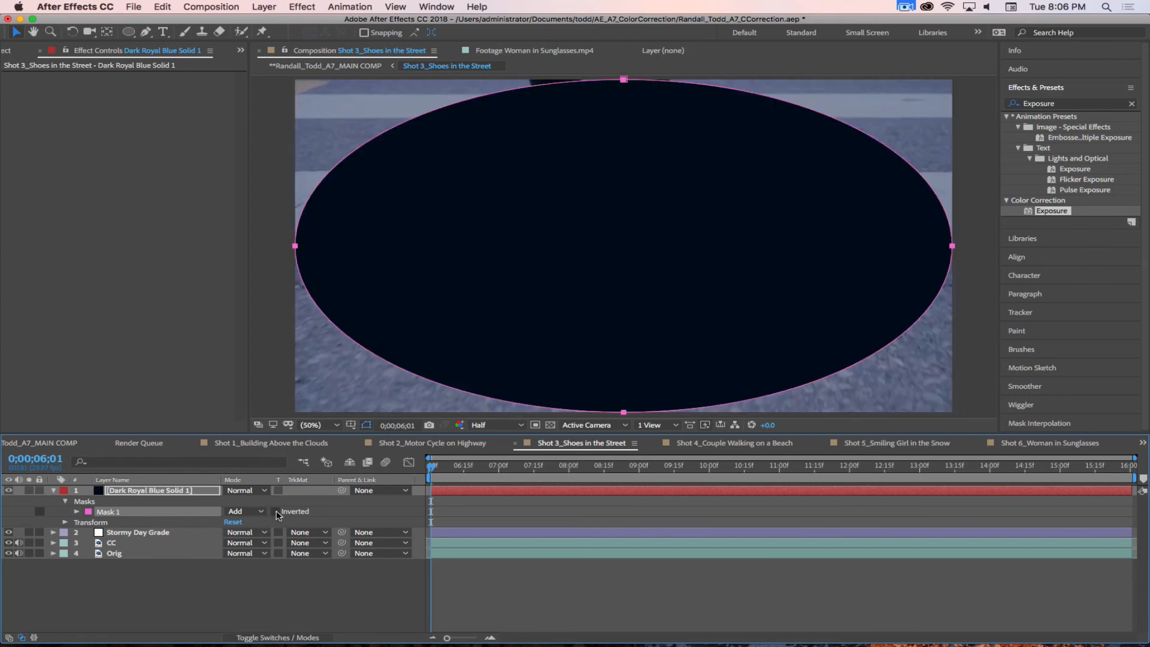
click(275, 513)
click(275, 513)
click(276, 512)
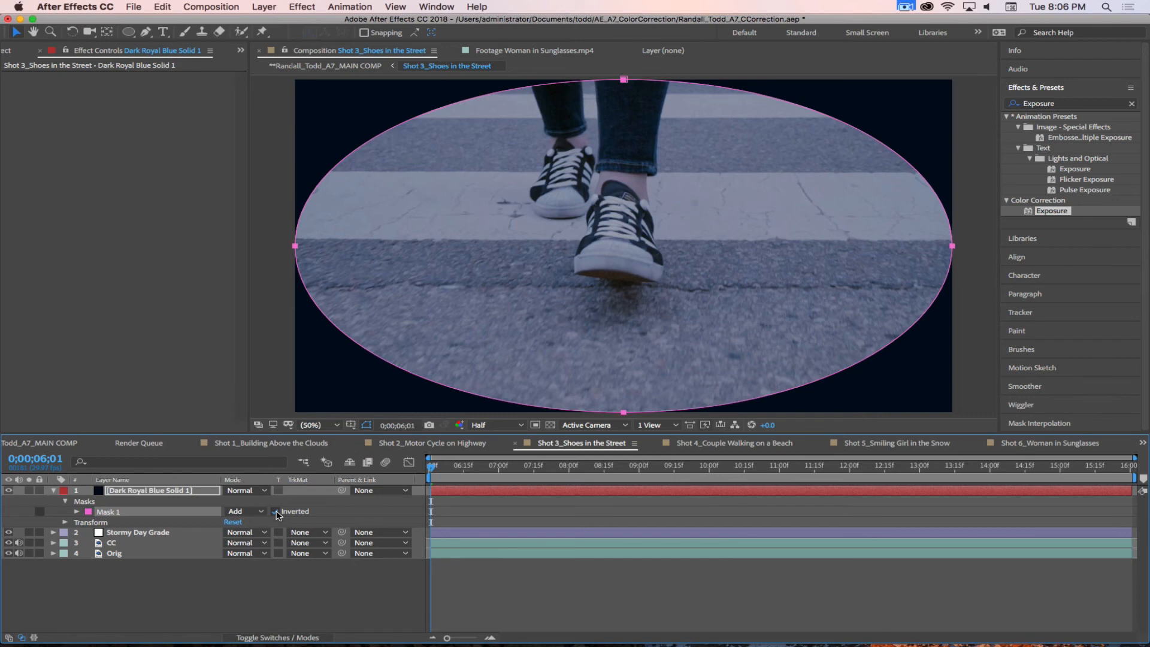
click(276, 512)
click(275, 513)
Step: Set the Mask Feather of the dark blue solid's elliptical mask to 350 pixels
key(f)
click(254, 511)
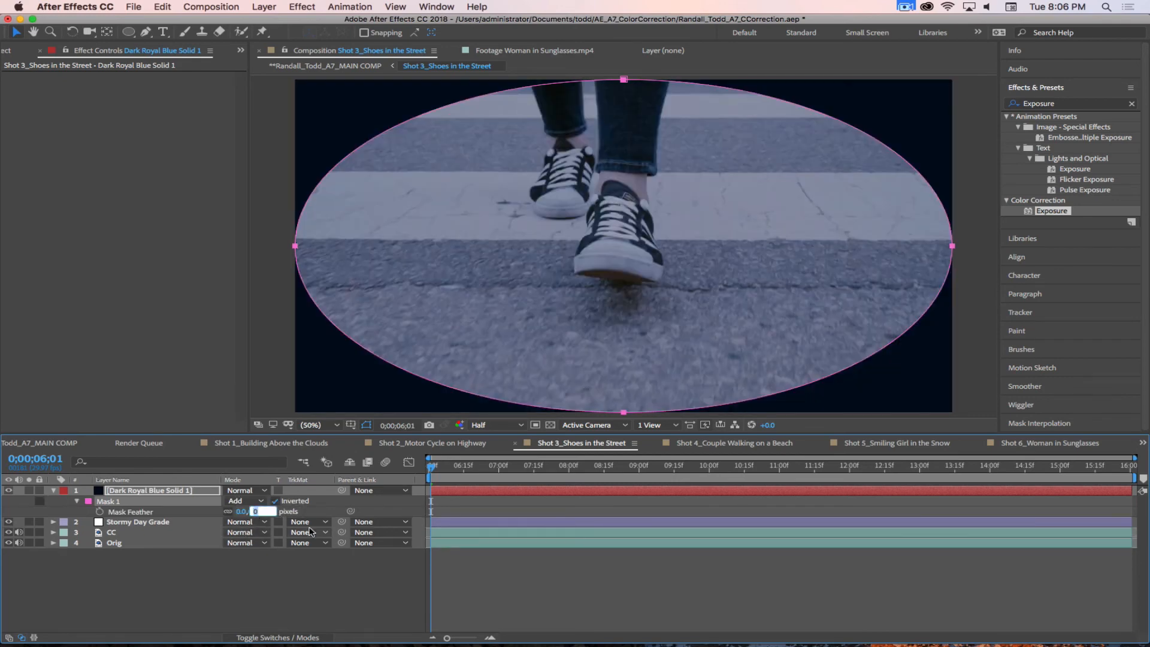
text(350)
key(Return)
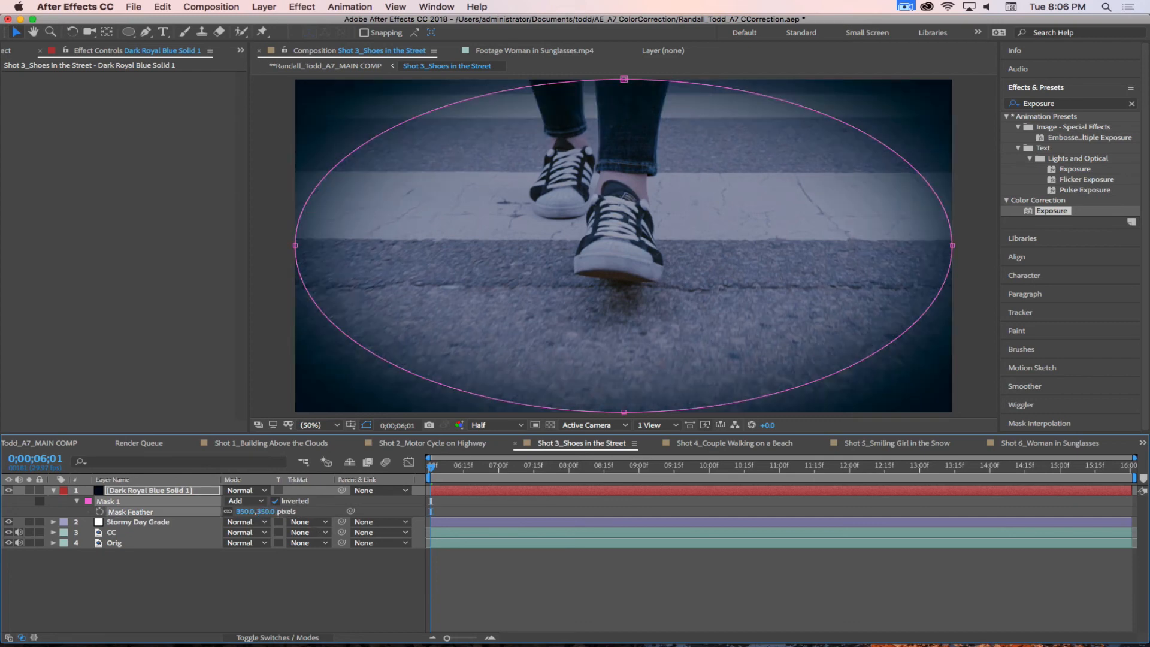
click(186, 596)
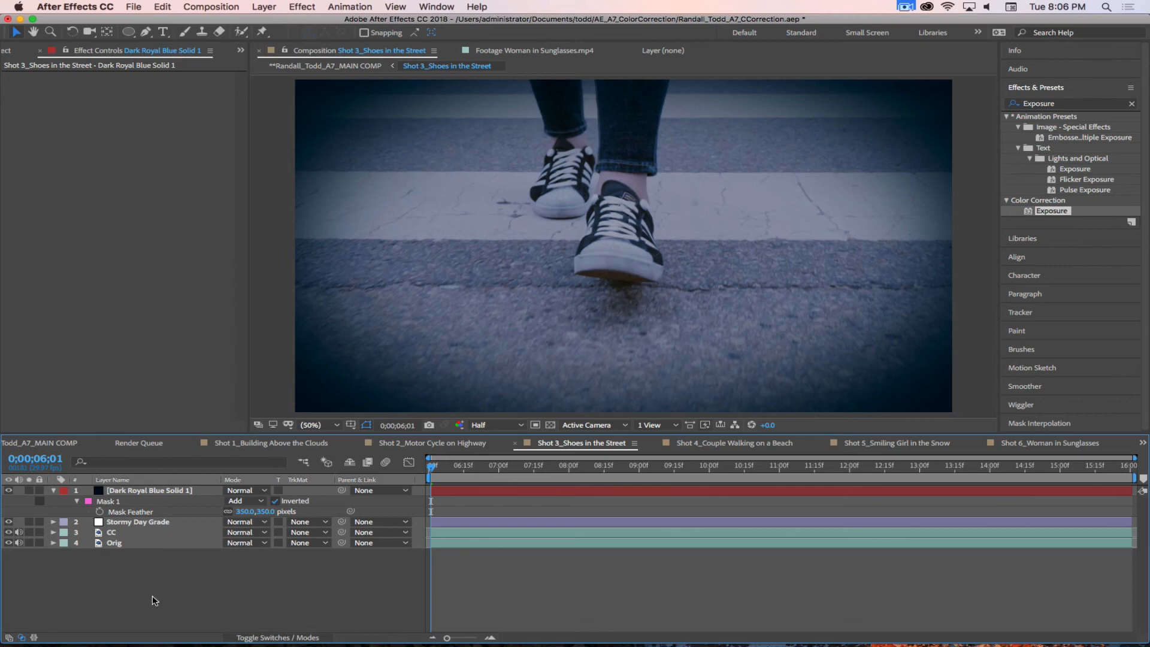
Step: Set the opacity of the dark blue vignette solid to 65%
click(180, 492)
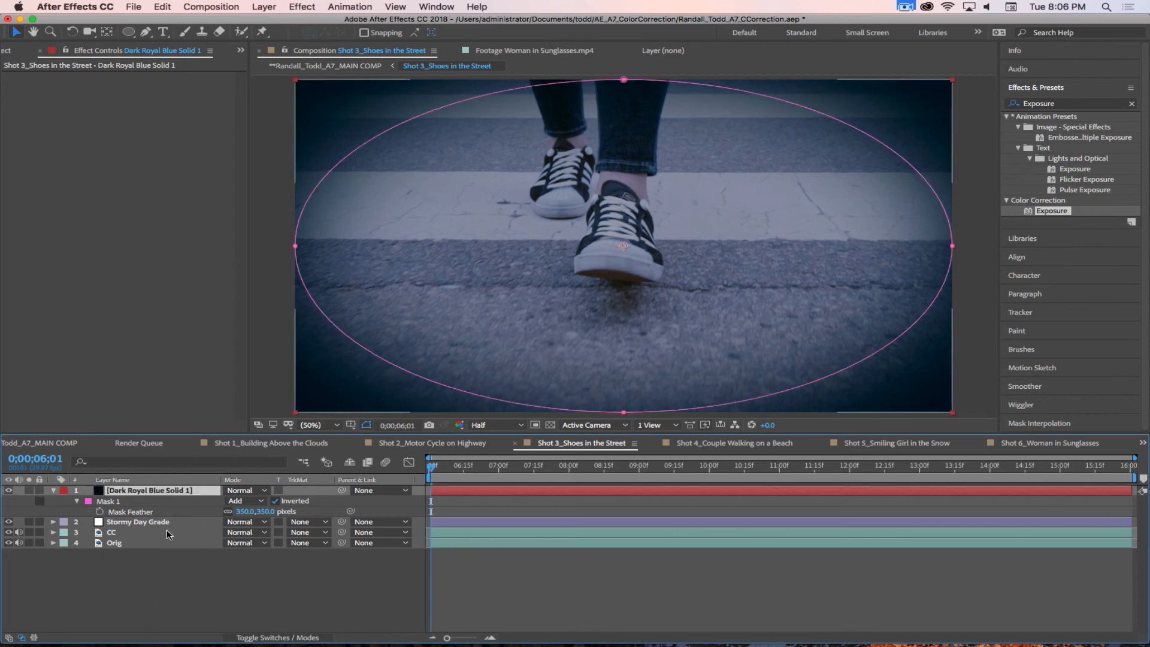
key(t)
click(235, 501)
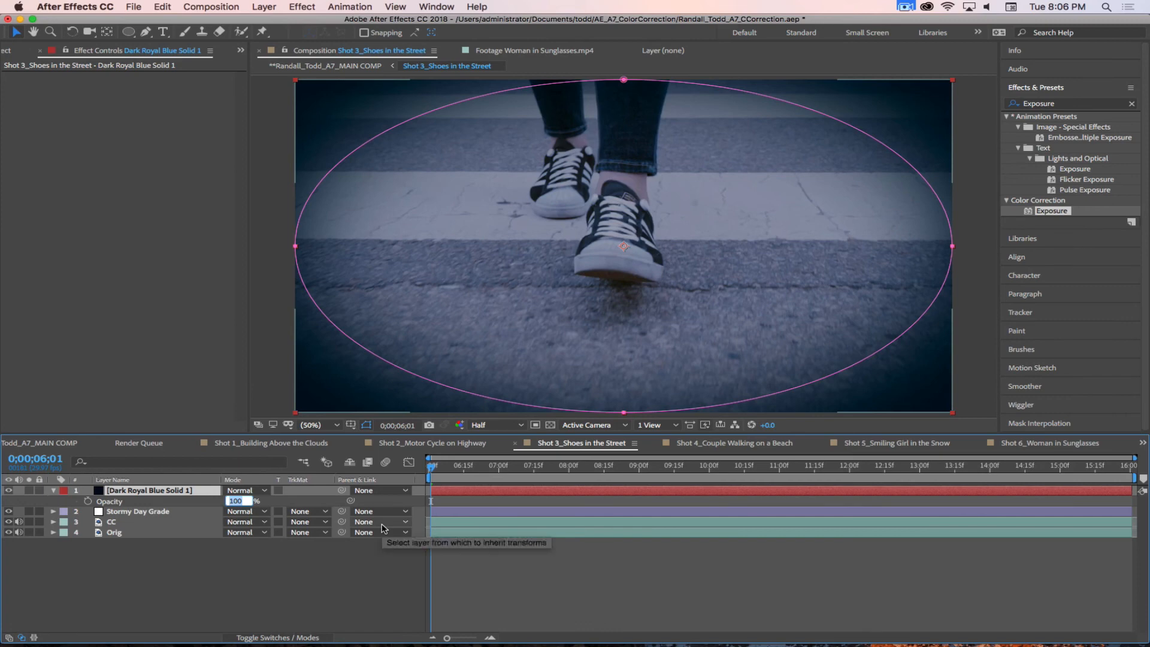
text(75)
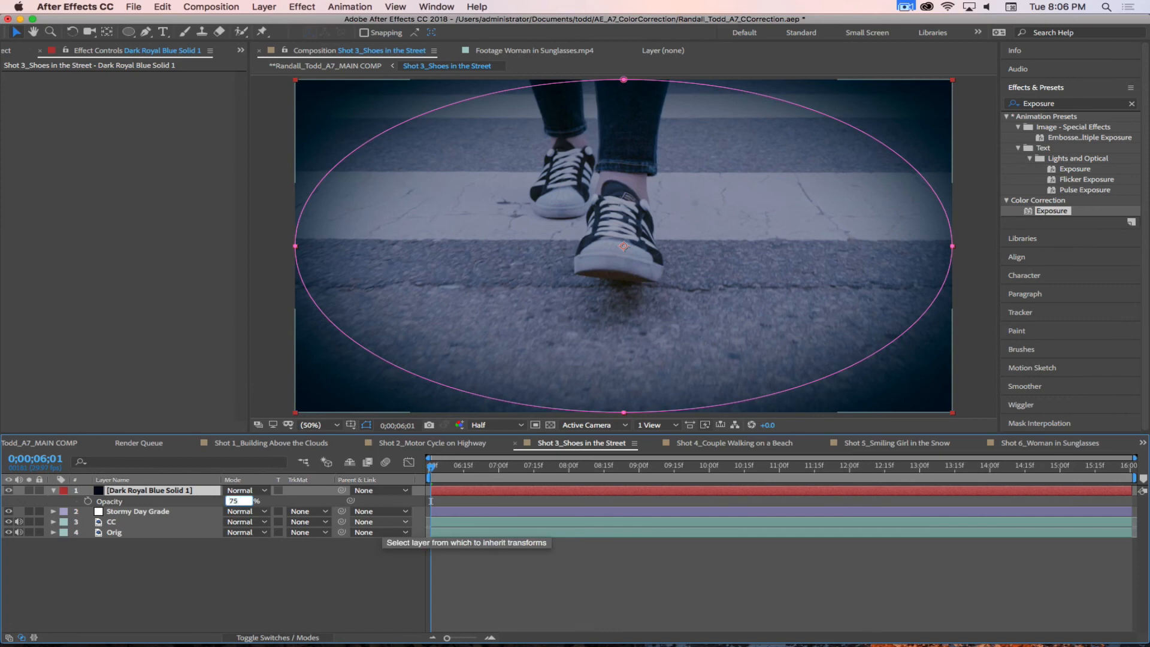
key(BackSpace)
key(BackSpace)
text(65)
key(Return)
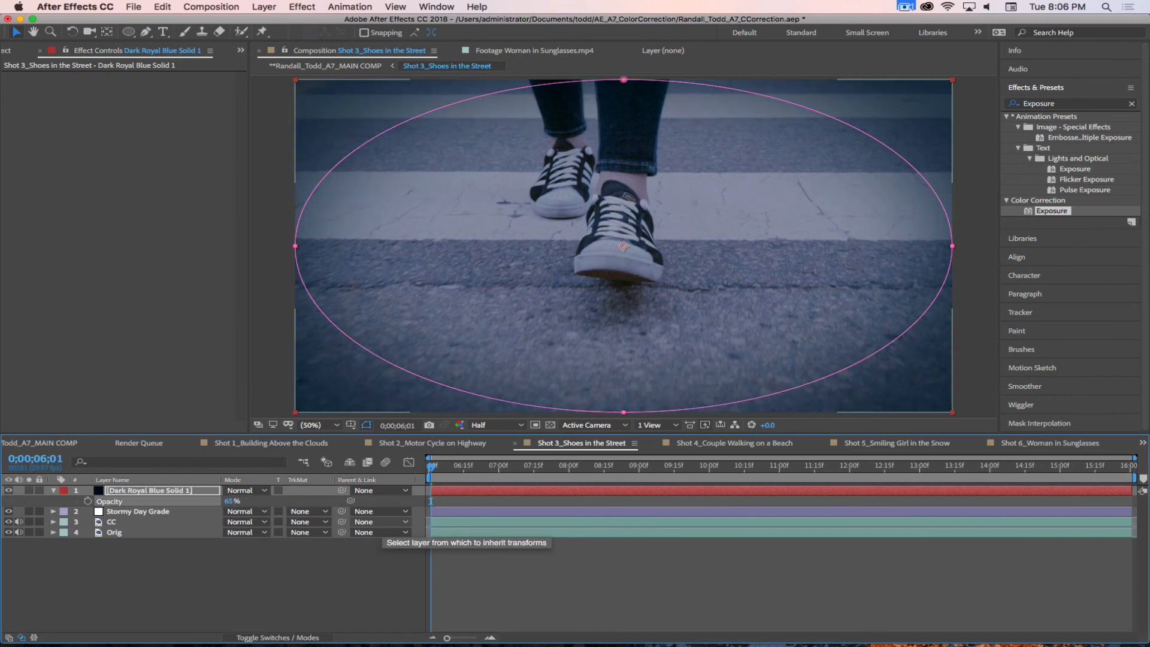
click(276, 590)
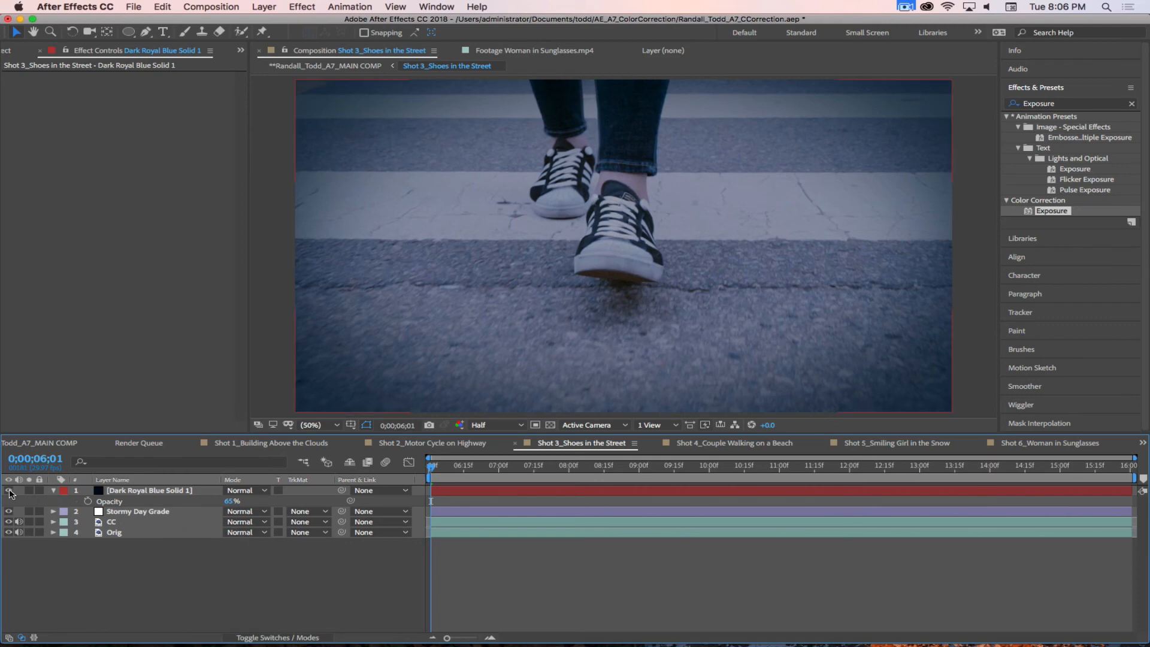
Step: Toggle the dark blue vignette solid's visibility to compare the shot with and without it, and collapse the layer's properties
click(8, 490)
click(9, 490)
click(8, 490)
click(8, 490)
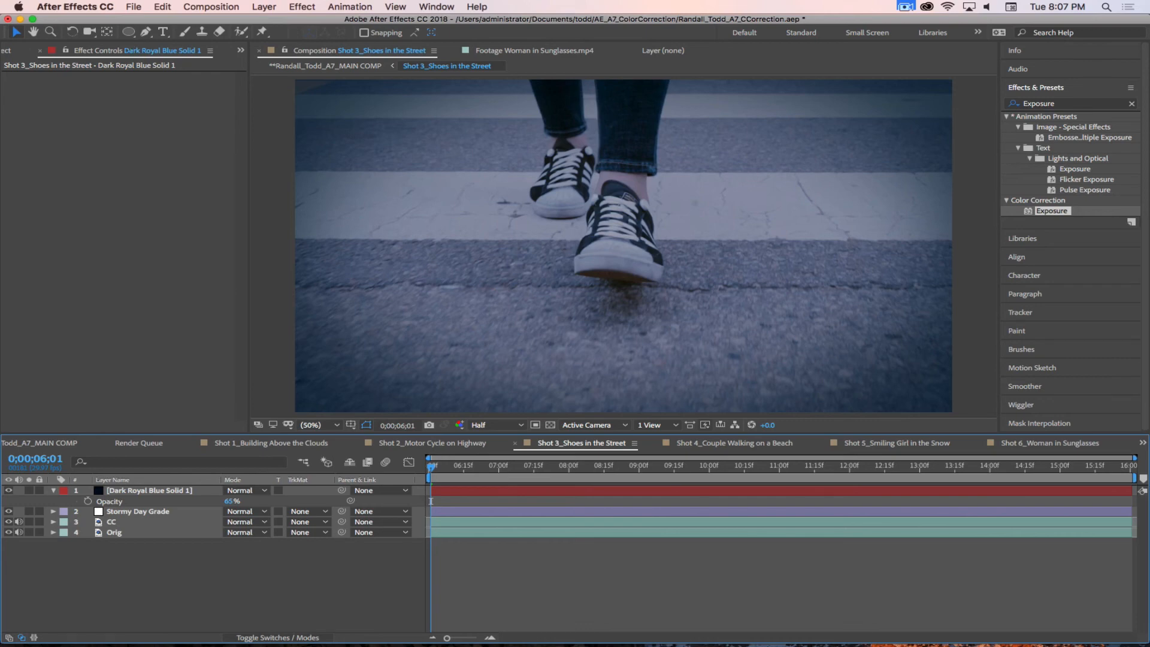
click(52, 493)
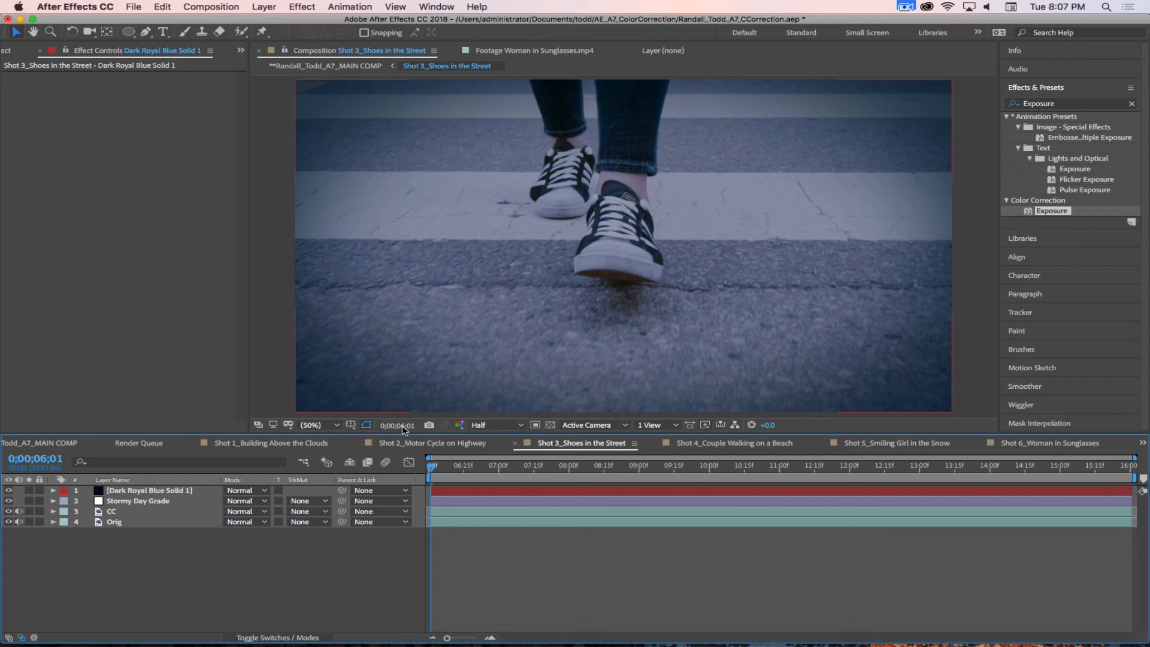
Step: Go to 0;00;14;05 and hide the Dark Royal Blue Solid 1 and Stormy Day Grade layers
drag(457, 466, 1001, 473)
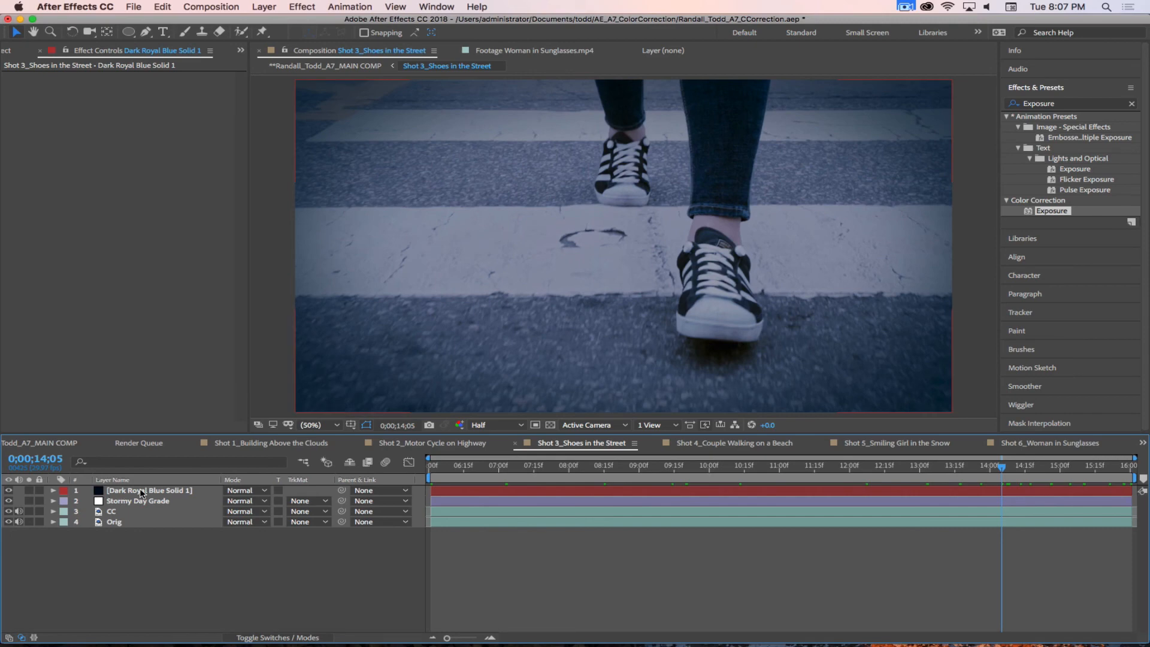
click(8, 490)
click(8, 501)
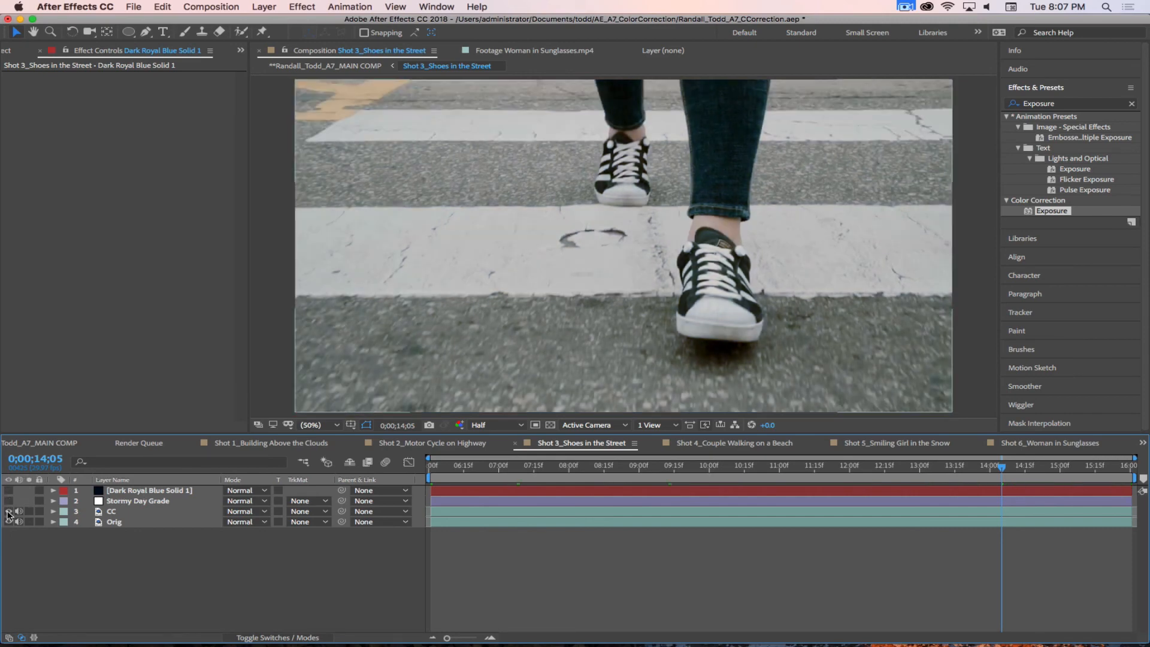
Step: Toggle the CC layer's visibility to compare the corrected footage with the original, and check the effects on CC
click(8, 511)
click(9, 511)
click(129, 512)
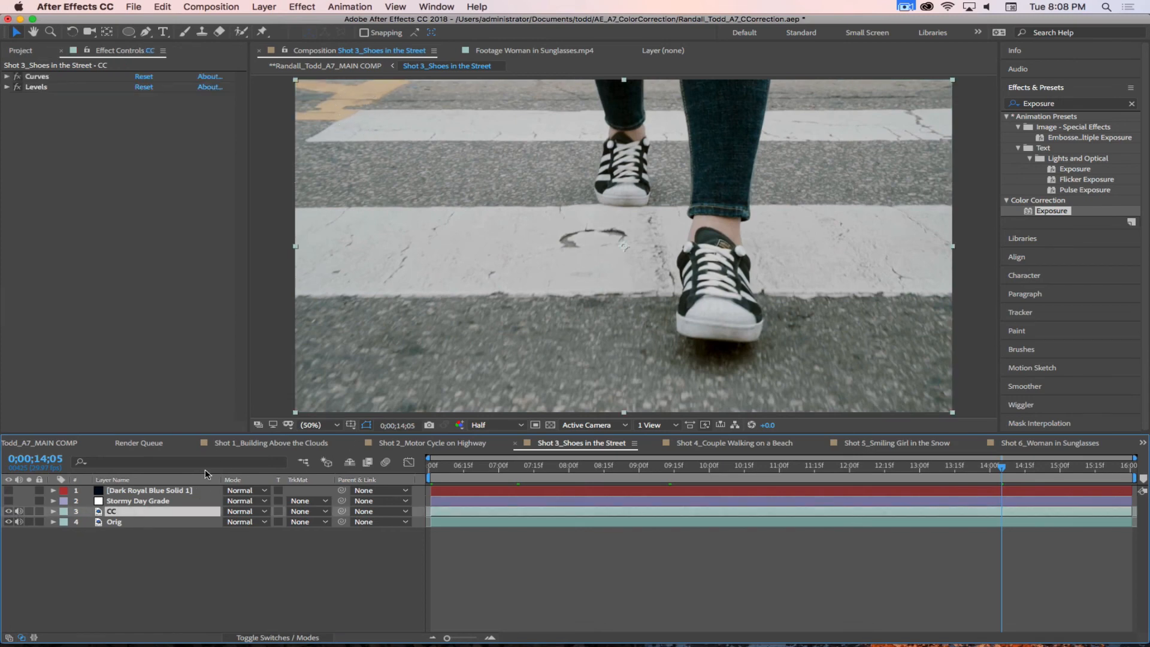
click(162, 191)
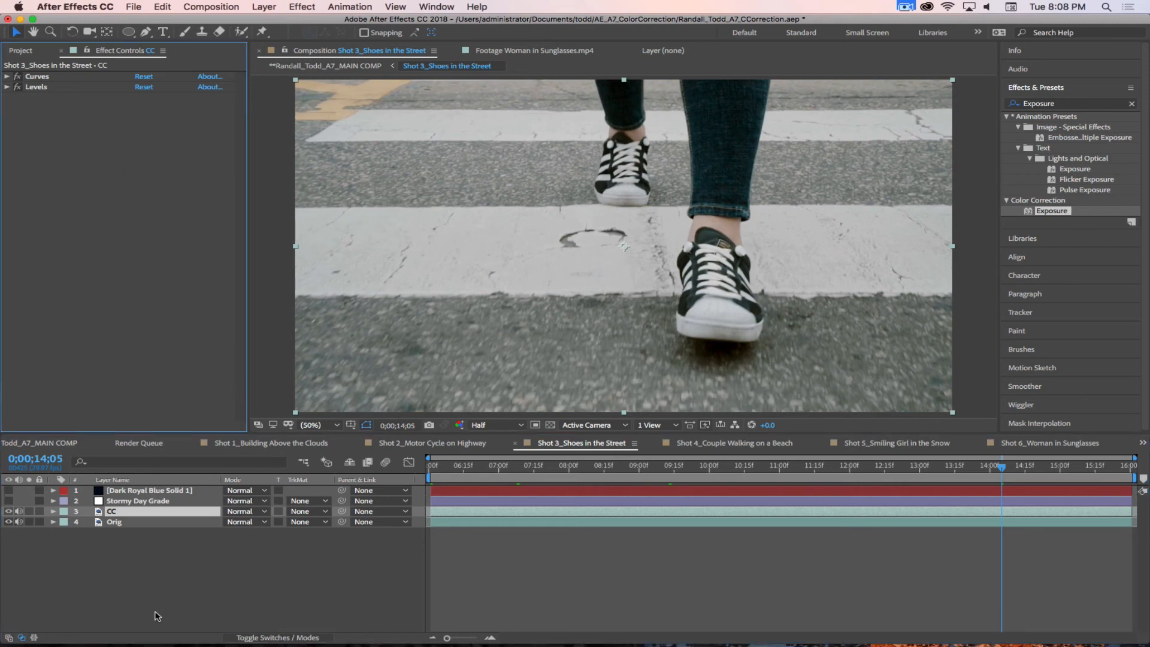
click(208, 580)
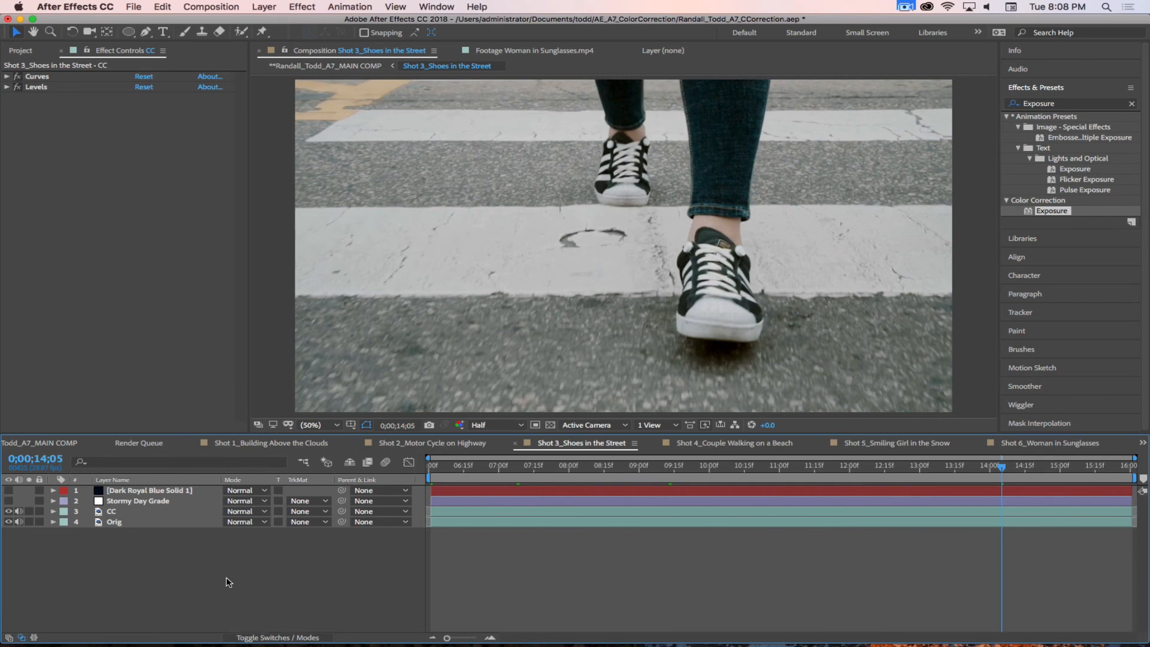
Step: Add an adjustment layer directly above the CC layer and name it Yellow POP
click(150, 513)
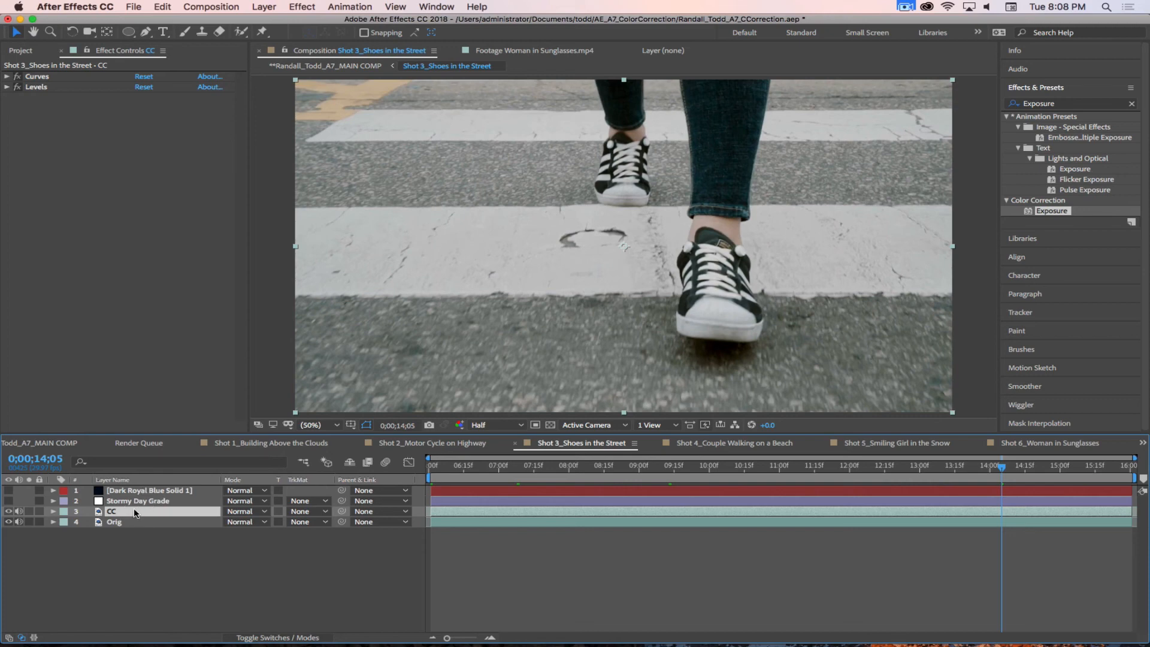
click(265, 7)
mouse_move(270, 22)
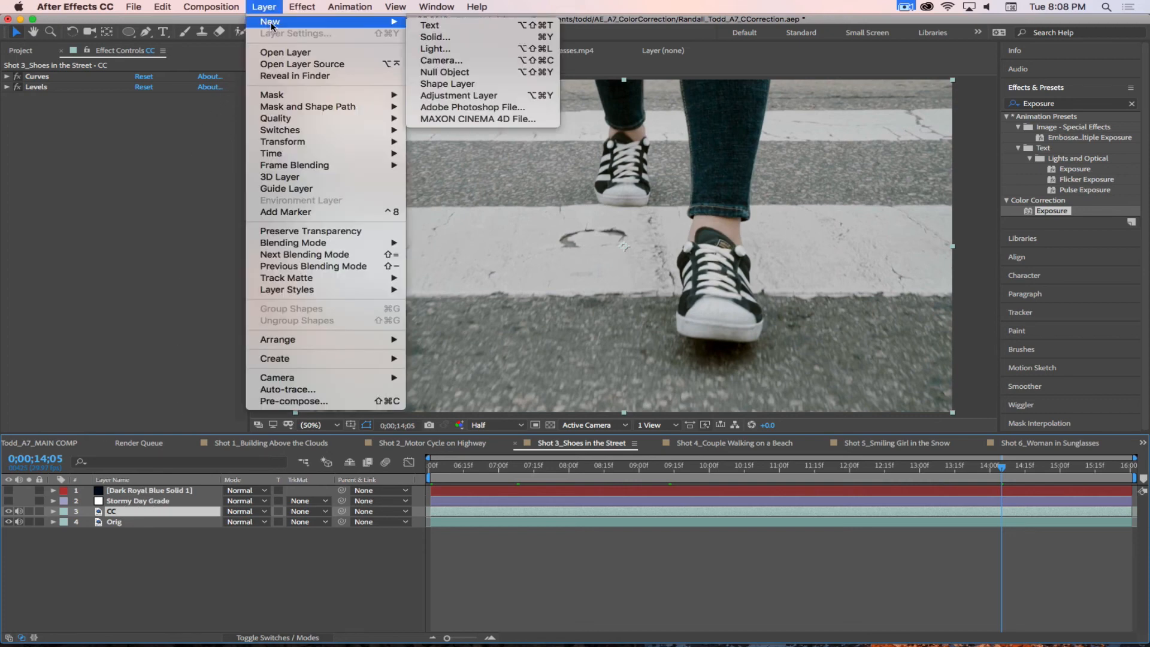
click(449, 94)
key(Return)
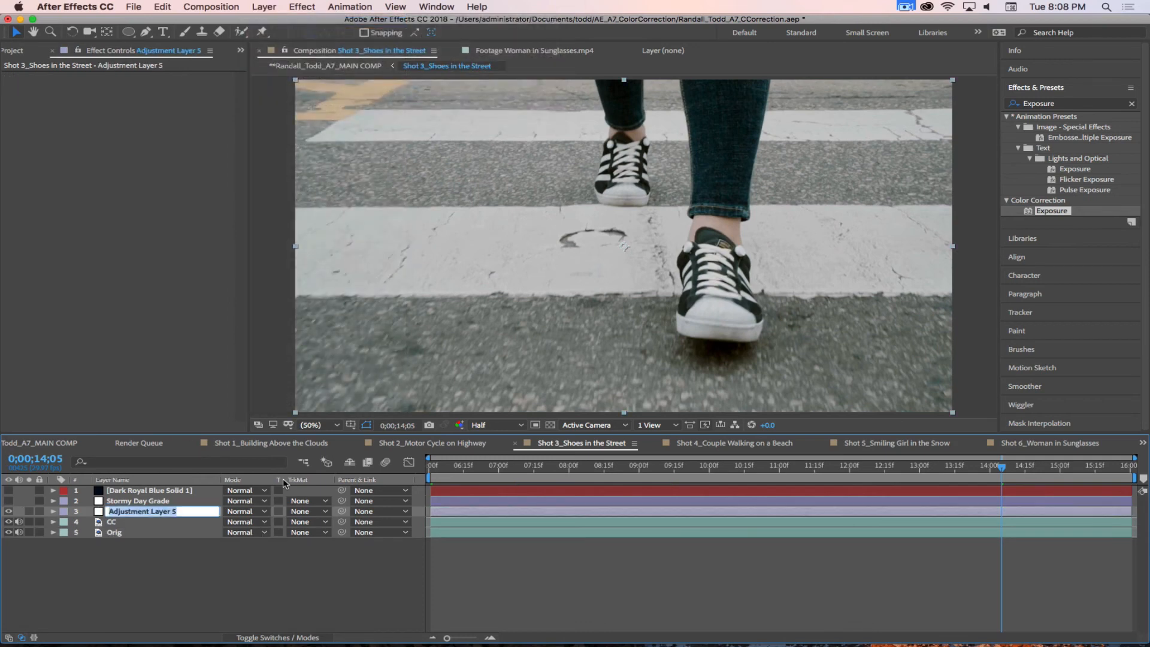
text(Yellow POP)
key(Return)
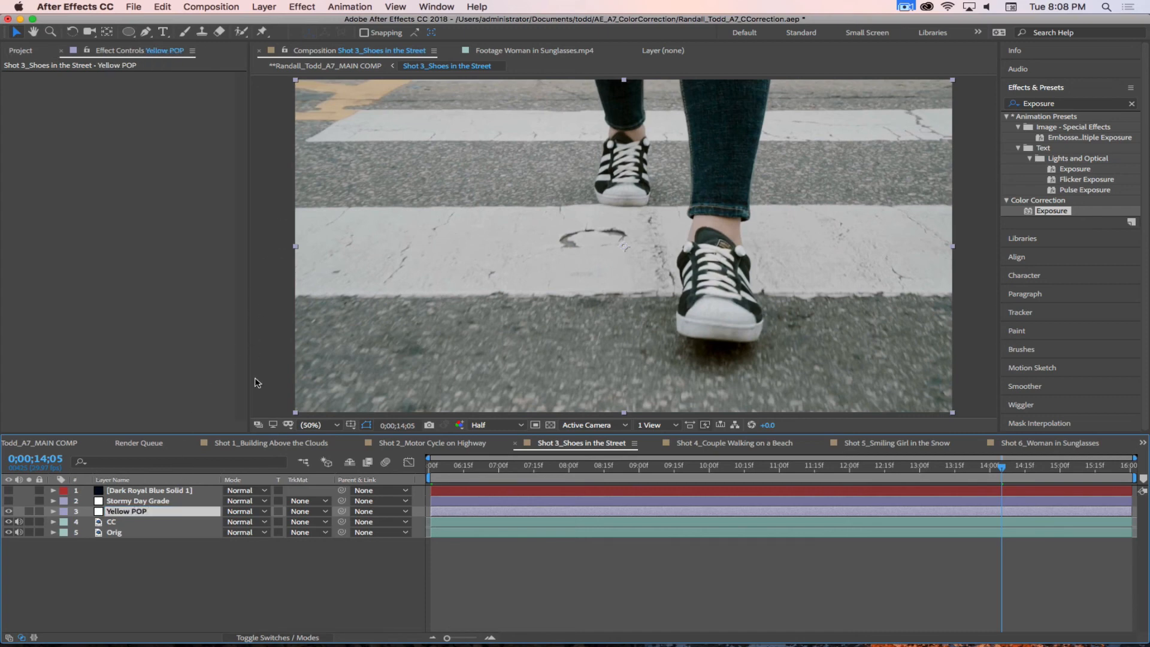
Step: Search the effects for Color, look through the color correction effects and clear the search
click(1059, 106)
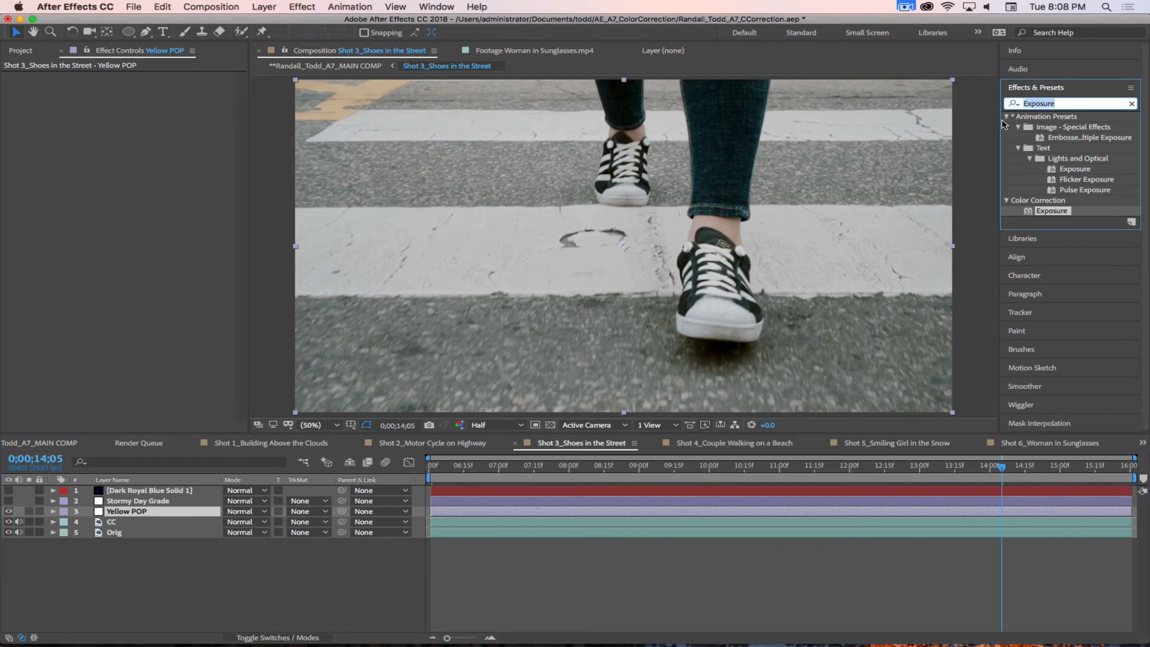
text(Color)
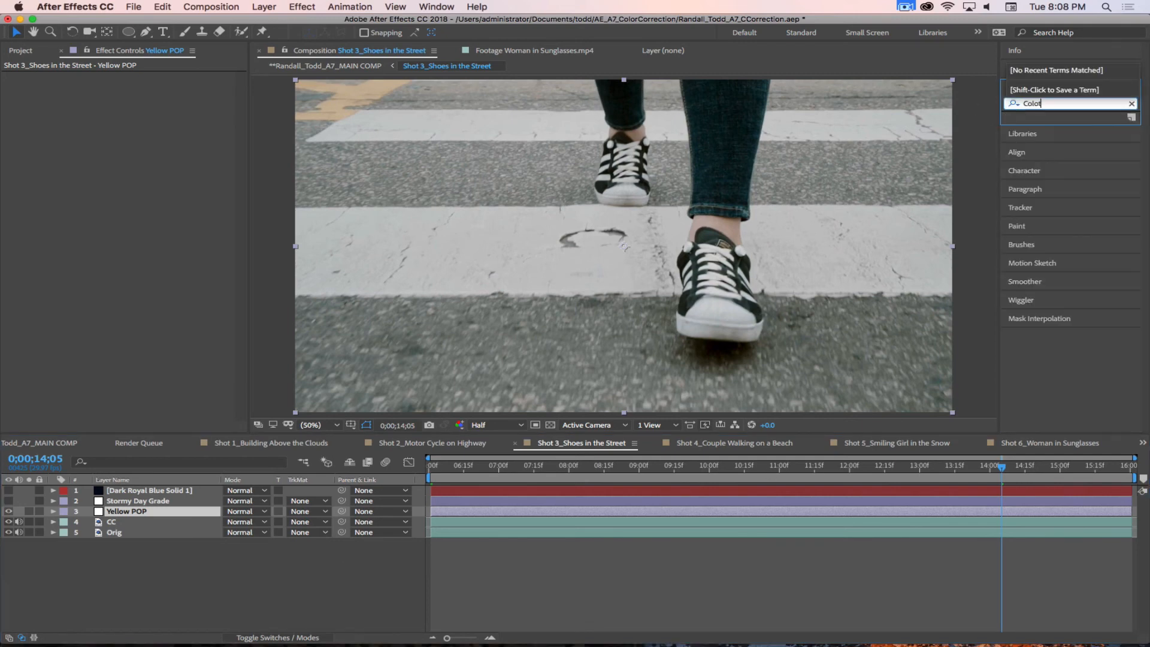
key(BackSpace)
text(r)
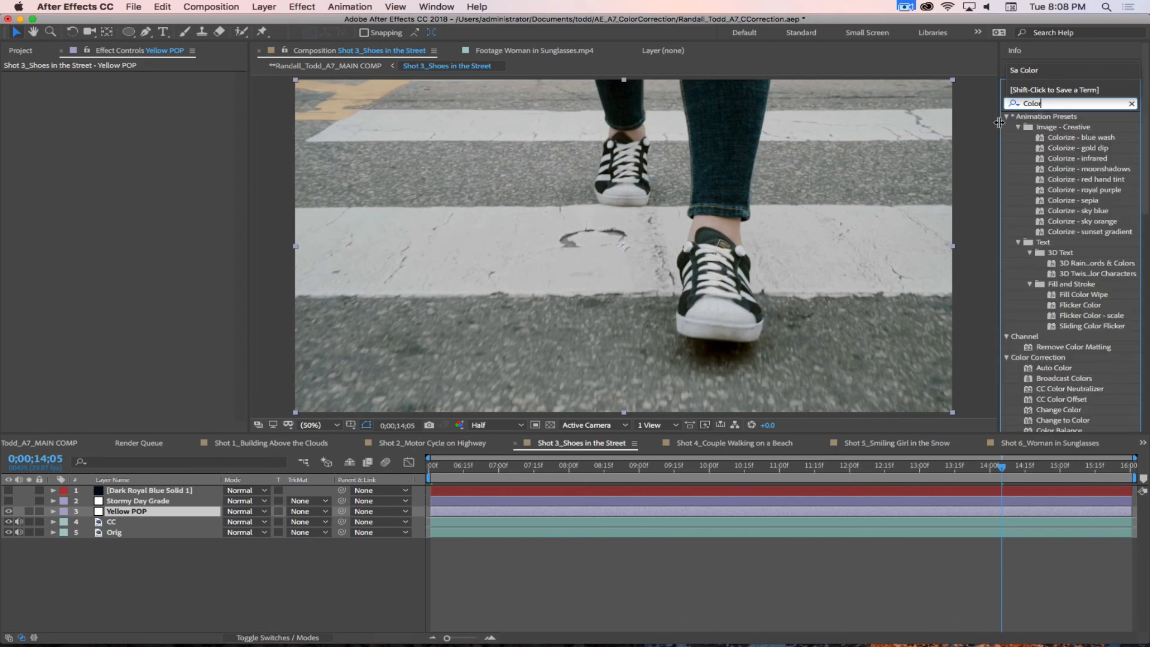
scroll(1059, 362, down, 5)
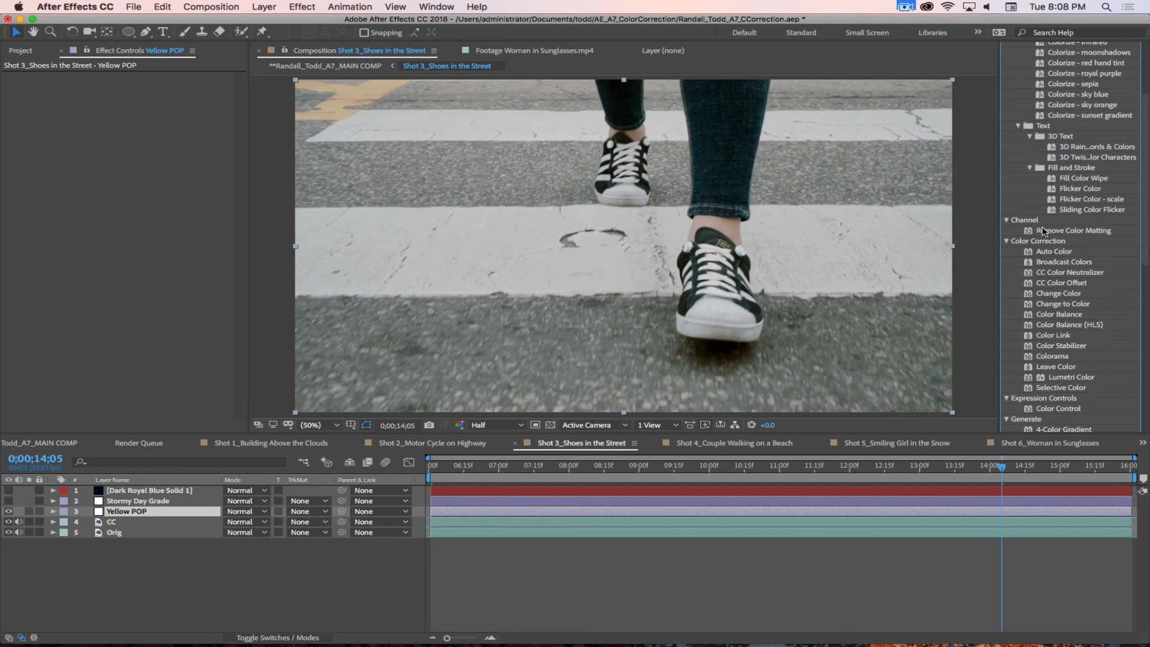
scroll(1046, 234, up, 5)
click(1132, 104)
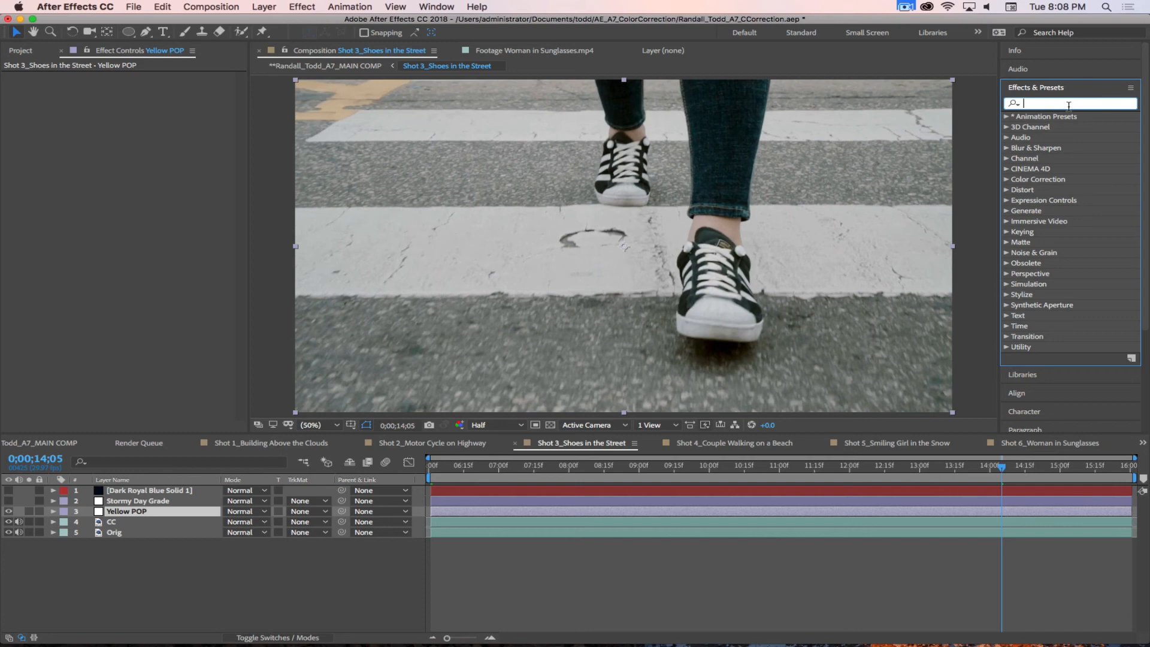
Step: Delete the Yellow POP adjustment layer from the Shot 3 composition
click(75, 567)
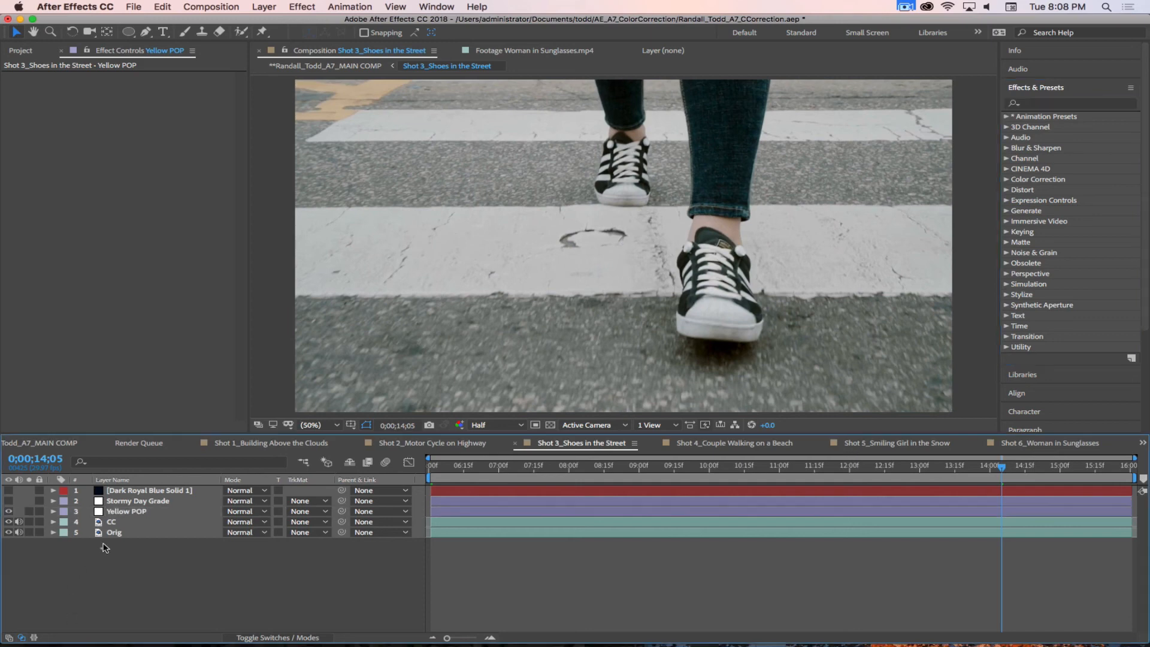
click(136, 514)
key(Delete)
Step: Duplicate the CC layer and rename the copy Yellow POP
click(152, 517)
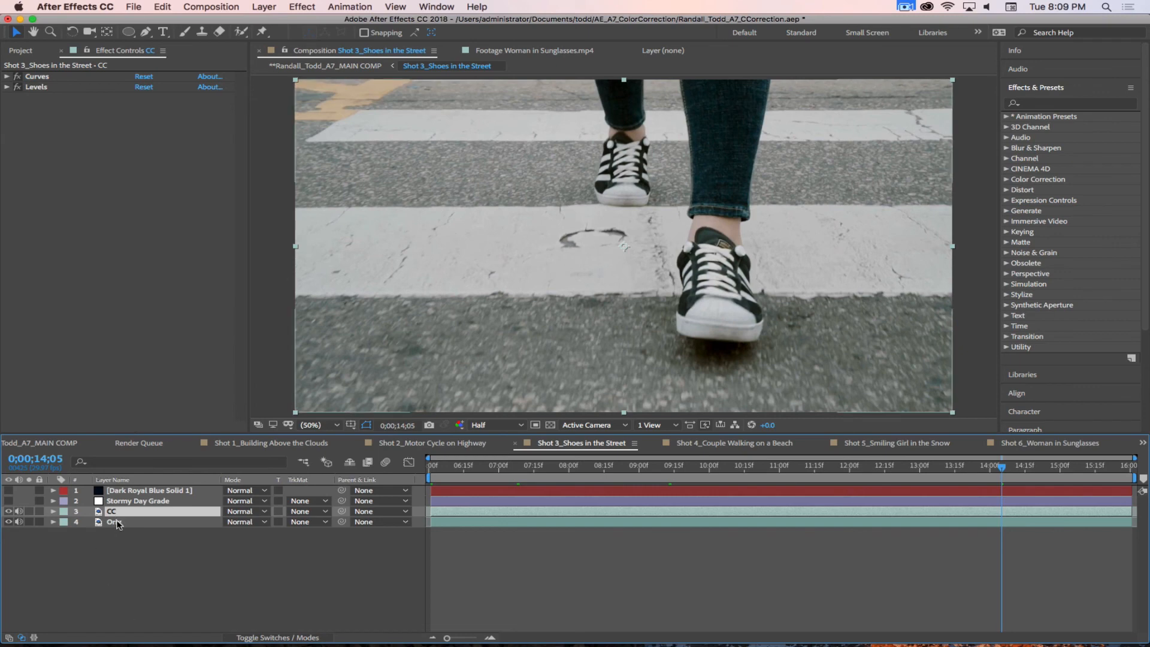
key(super+d)
key(Return)
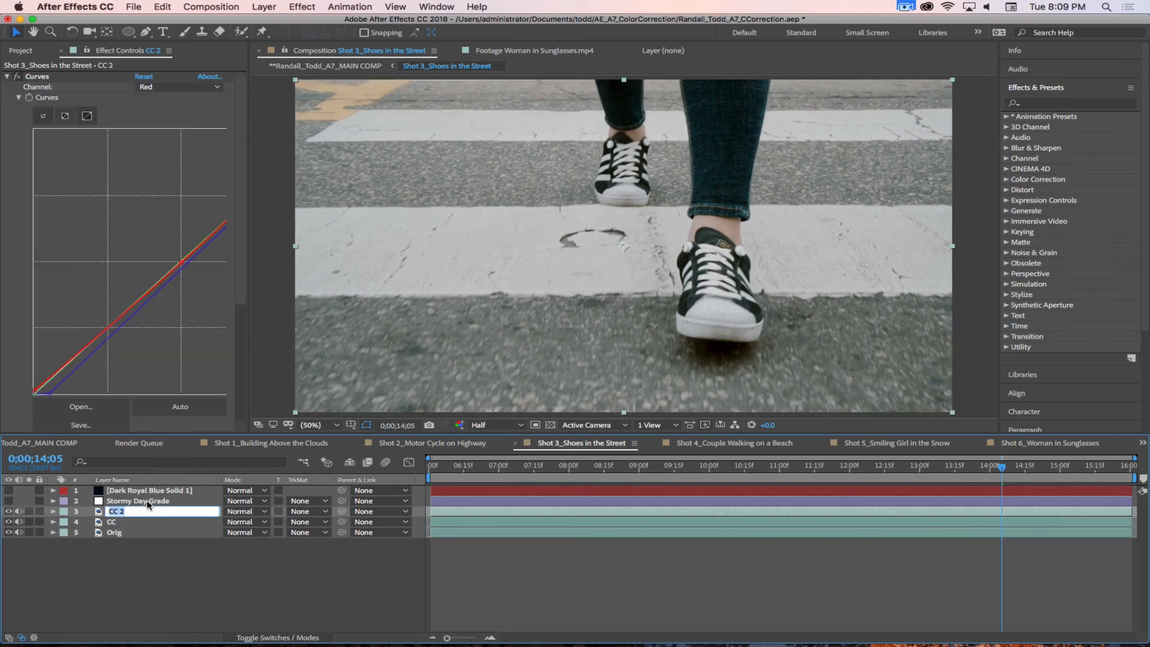
text(Yellow POP)
key(Return)
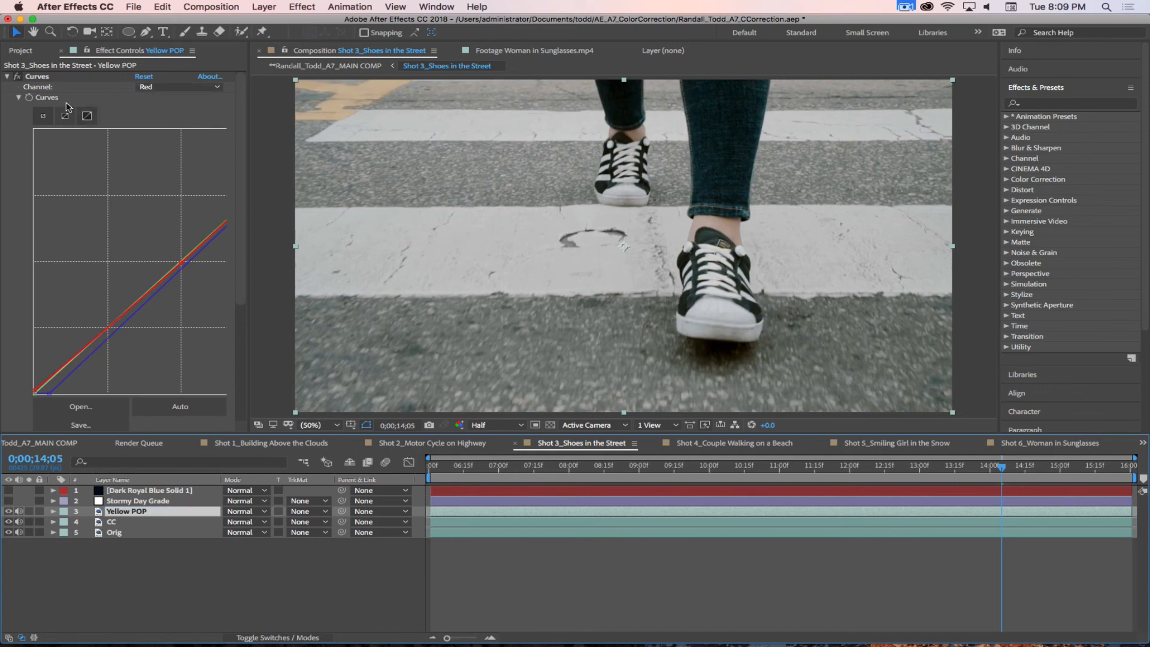
Step: Collapse the Curves and Levels effects on Yellow POP and apply the Lumetri Color effect to the layer
click(7, 76)
click(7, 87)
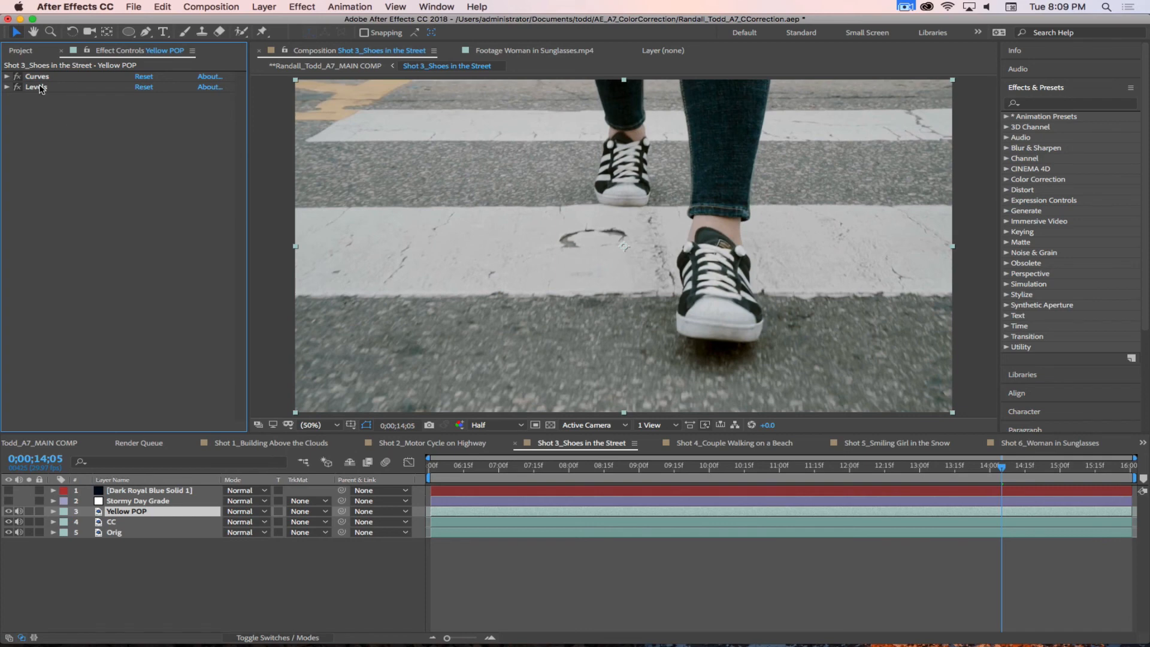
click(1033, 103)
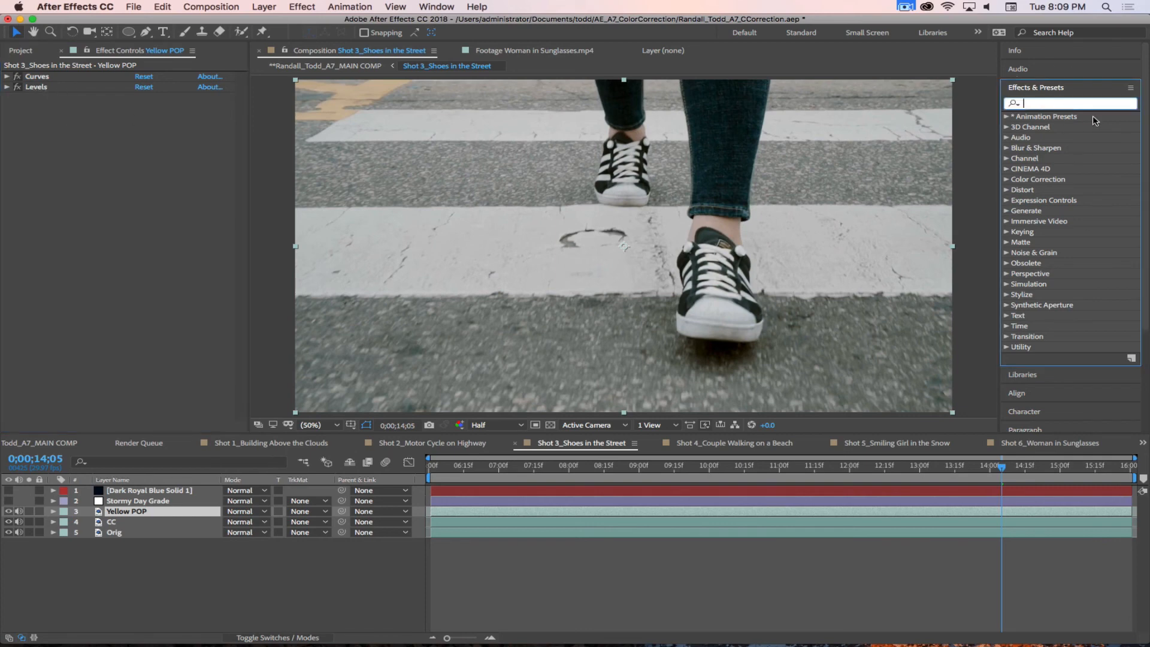
text(Lume)
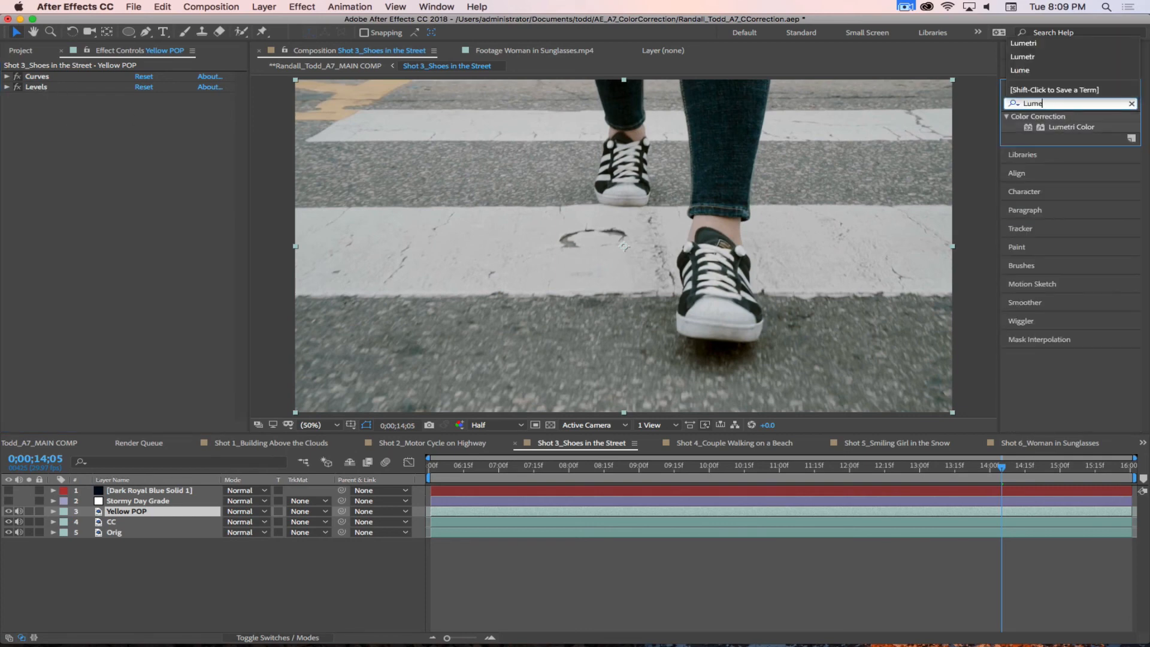
text(tri)
drag(1029, 130, 138, 252)
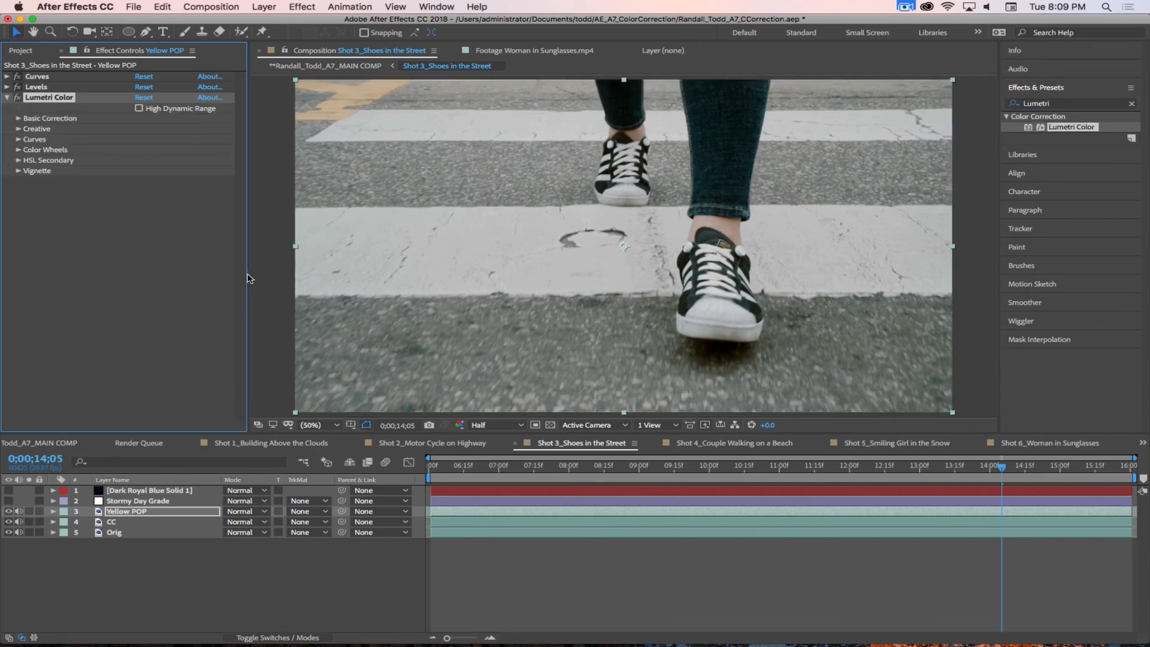
Step: Try boosting the yellows with Lumetri Color's Hue Saturation Curve on Yellow POP and undo the curve adjustments
click(20, 160)
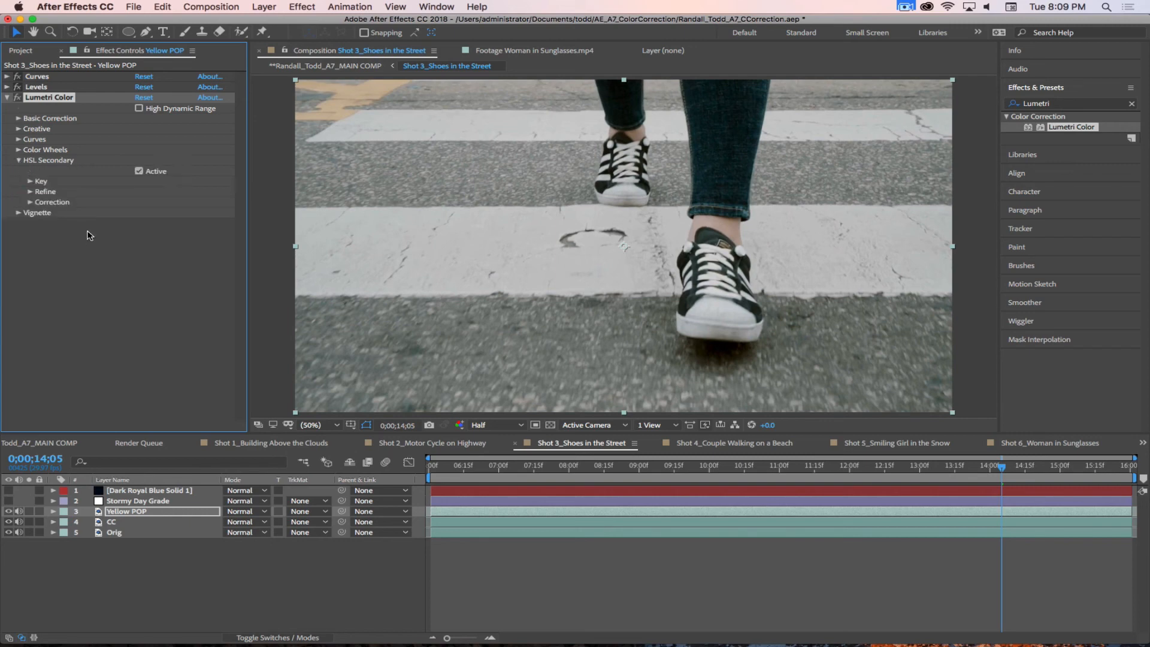
click(19, 161)
click(18, 139)
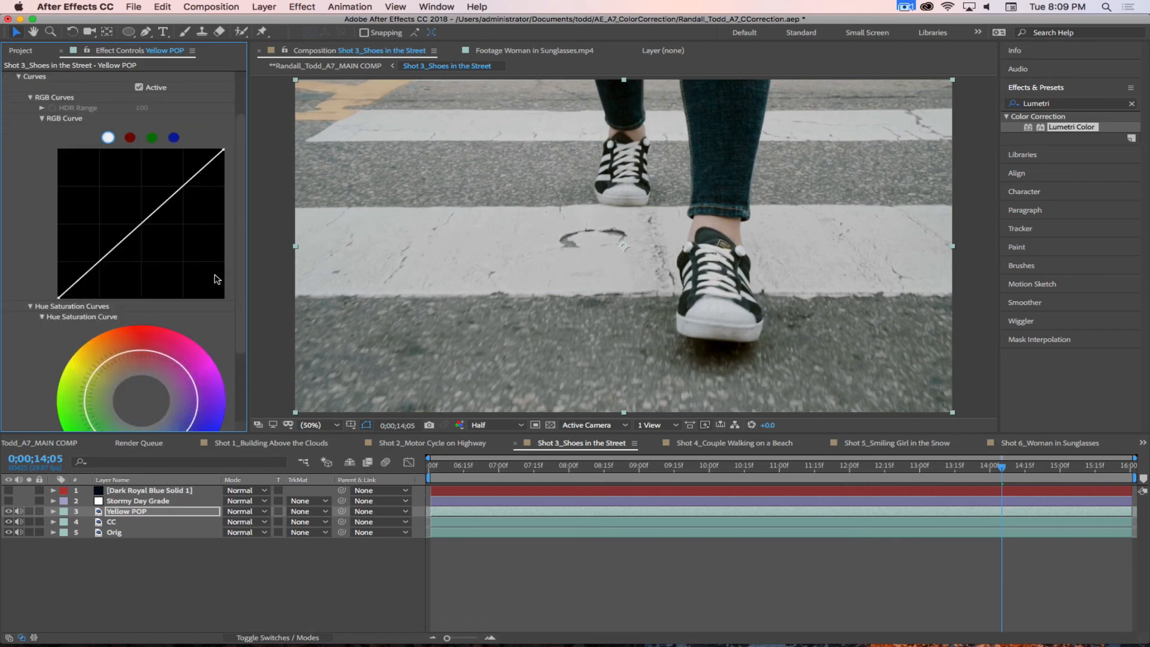
scroll(240, 239, down, 5)
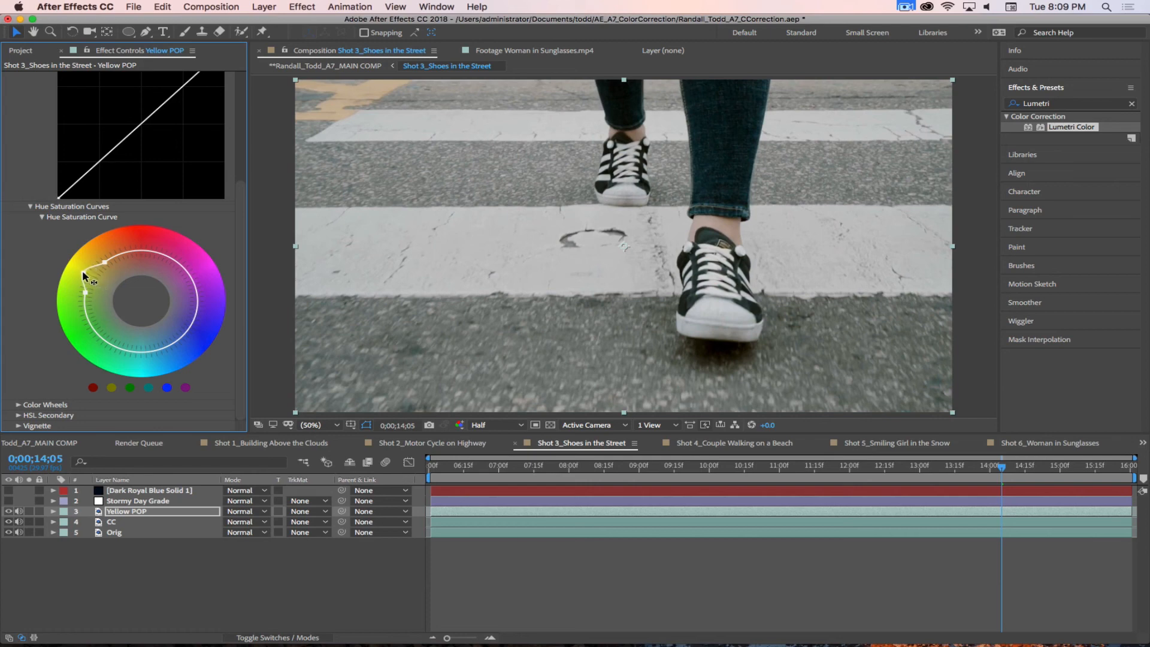
drag(82, 271, 74, 263)
drag(127, 286, 122, 288)
key(super+z)
key(super+z)
scroll(38, 114, up, 5)
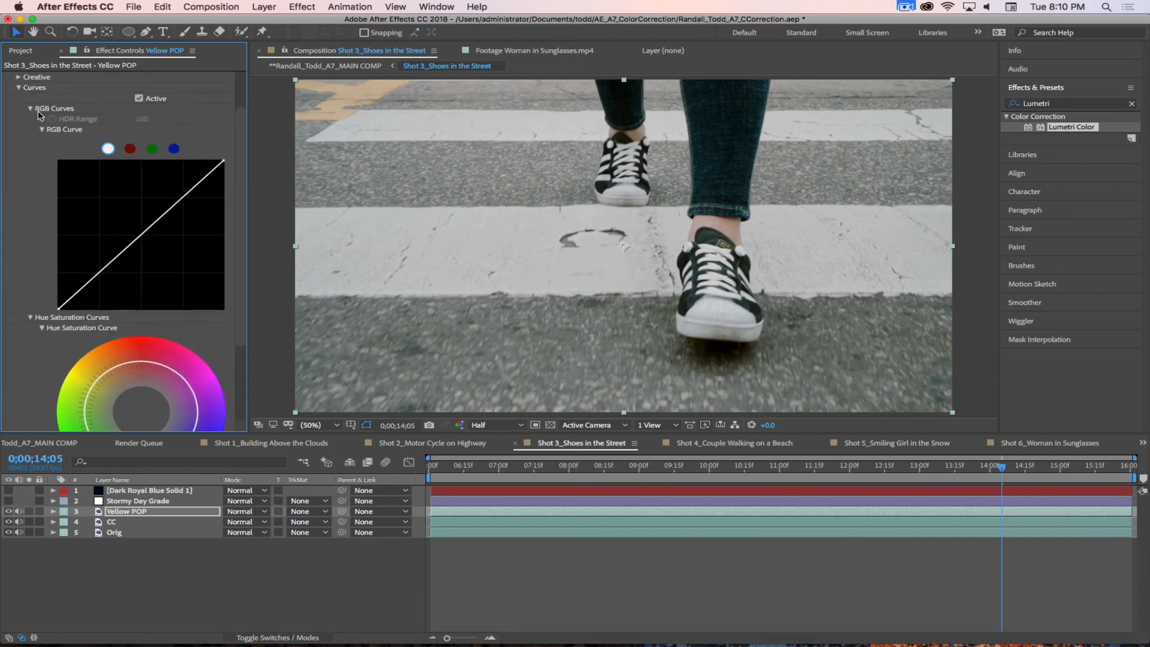
click(21, 107)
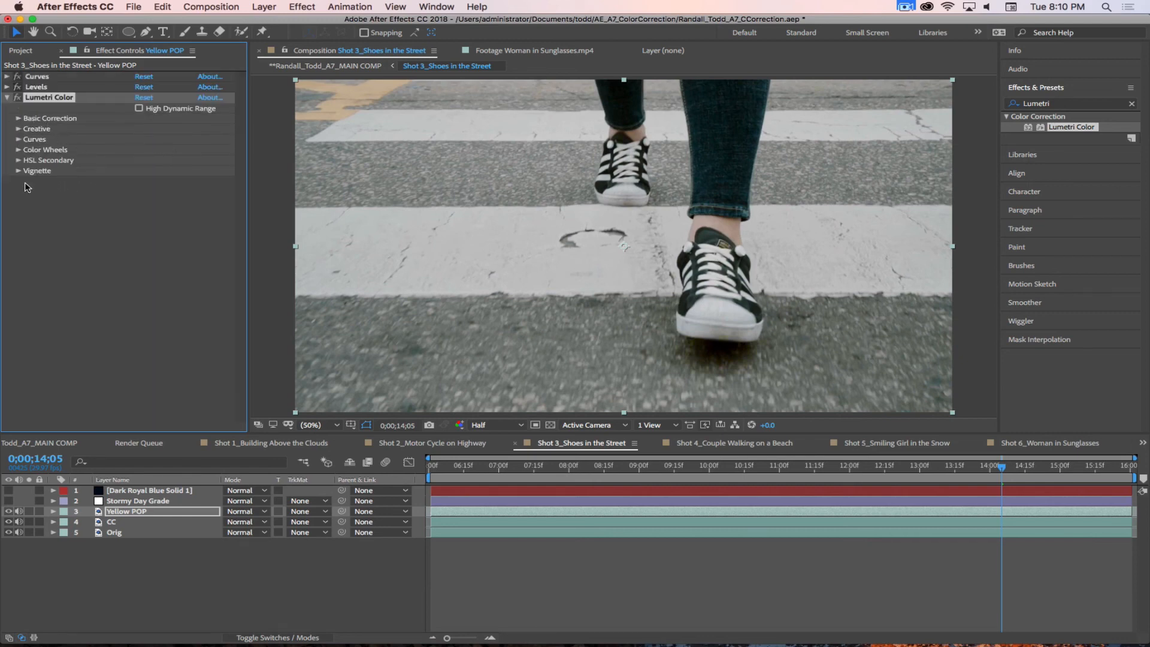
Step: Set the HSL Secondary key color of Lumetri Color by sampling the yellow road marking in the frame's upper-left corner
click(18, 161)
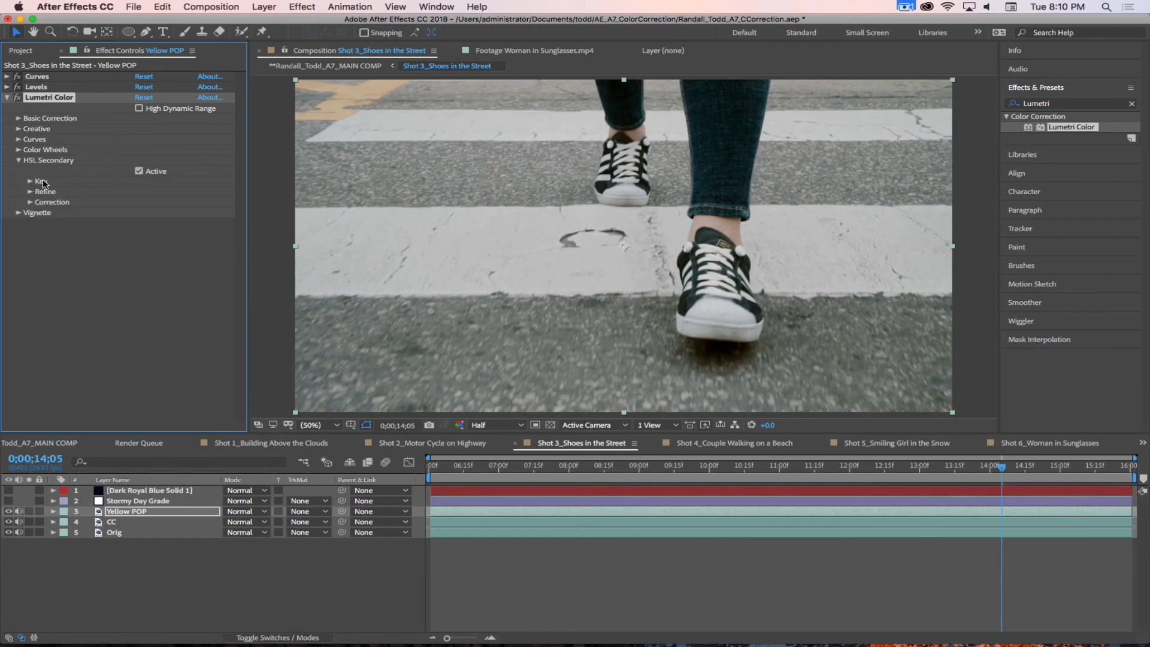
click(30, 182)
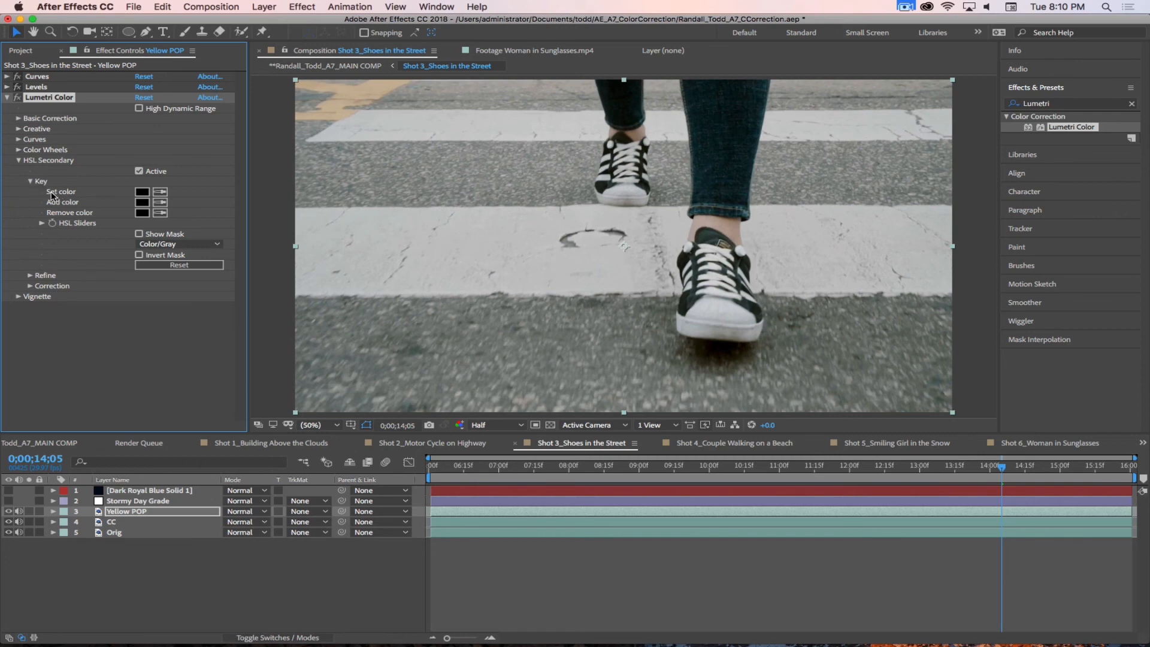
click(160, 192)
click(330, 113)
Step: Set the HSL Secondary key's Add color to bright yellow (FFD900)
click(142, 202)
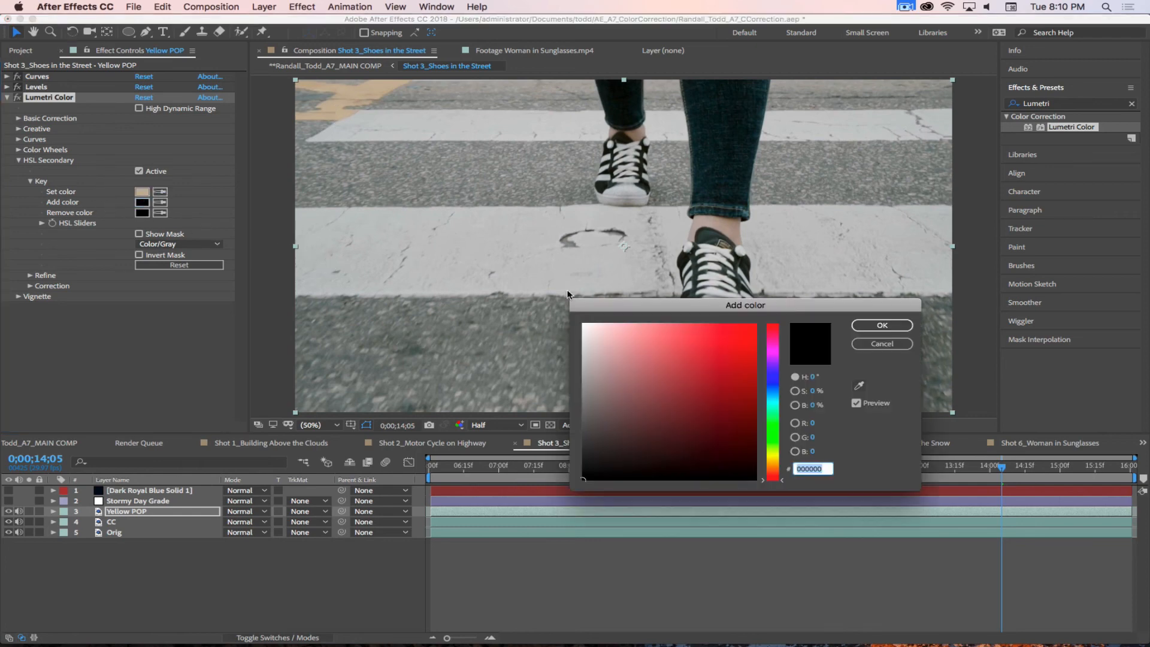
drag(767, 423, 770, 457)
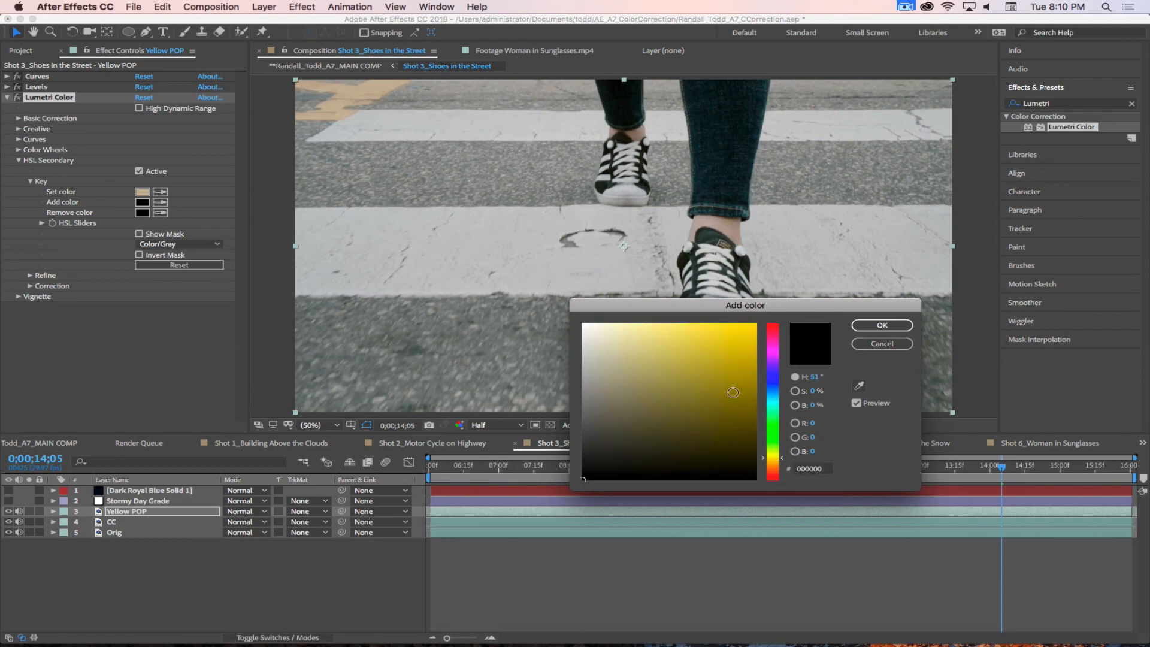
drag(733, 393, 757, 324)
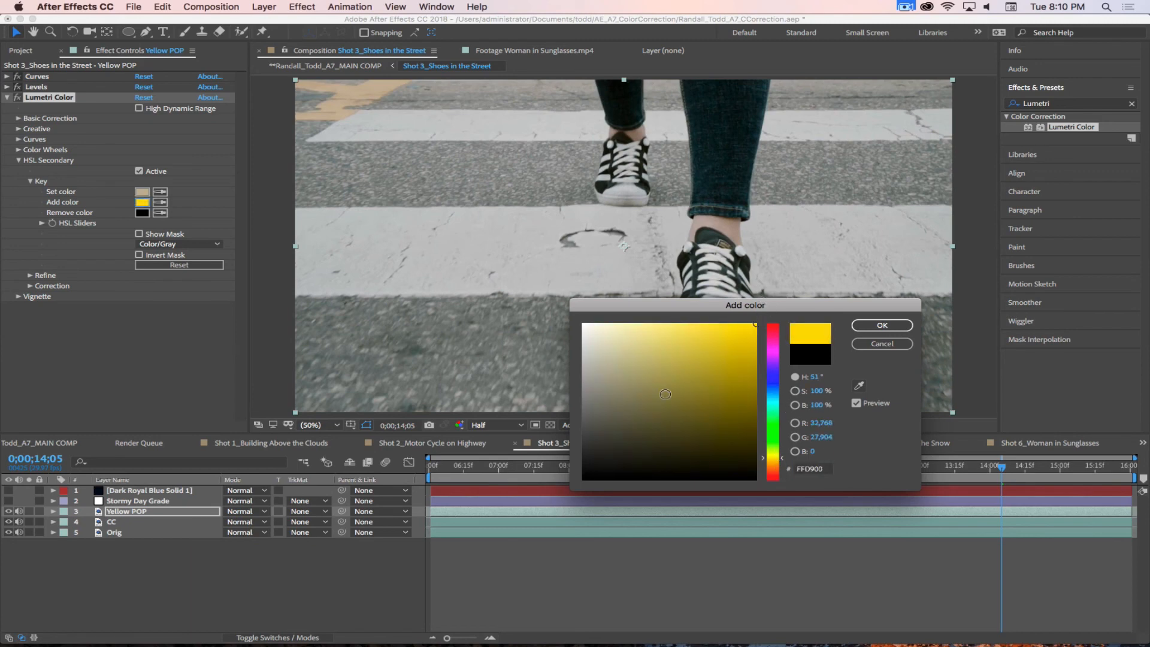
click(863, 326)
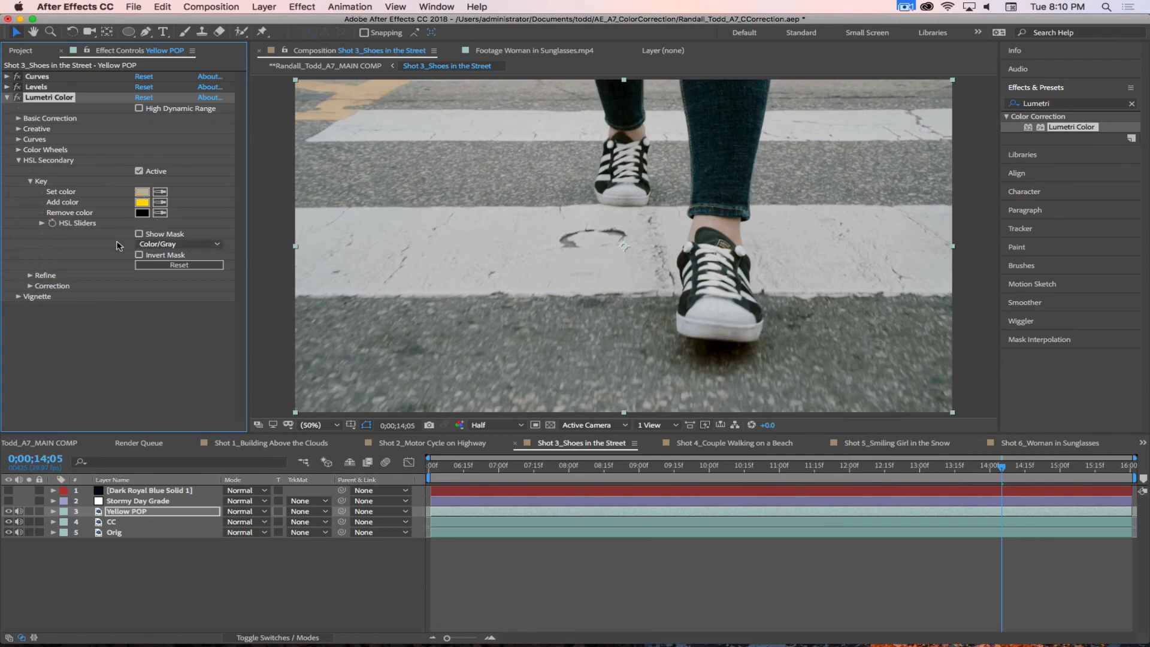
Step: Check the HSL Secondary key mask on Yellow POP and try raising the Correction Saturation of the keyed yellow
click(139, 234)
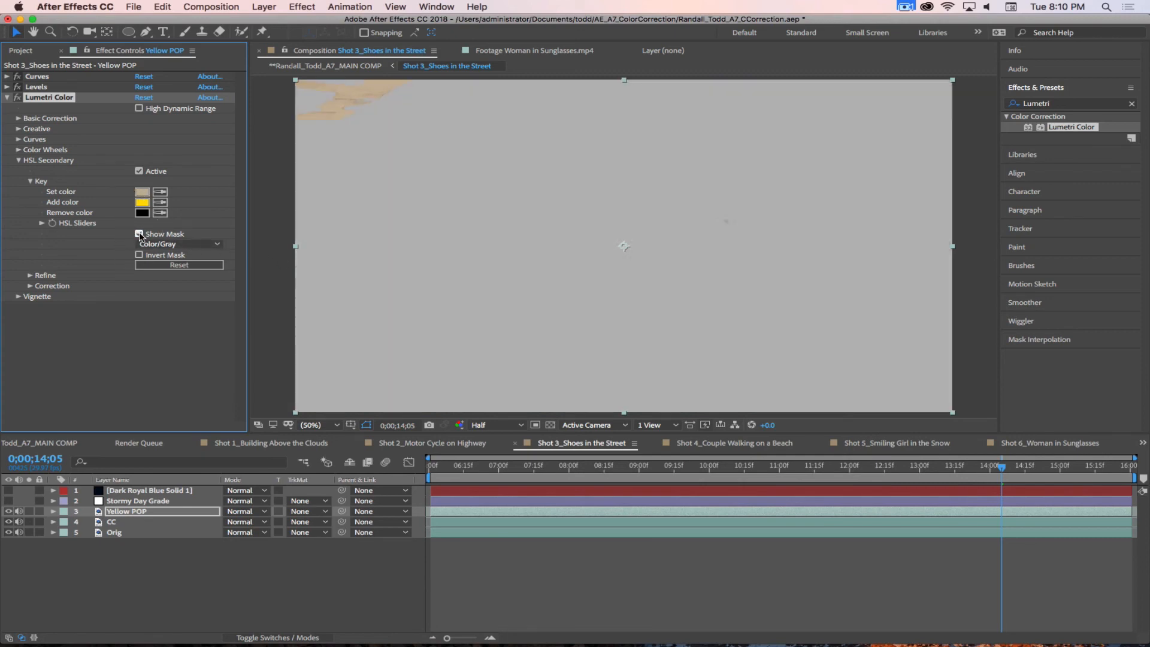
click(140, 235)
click(42, 223)
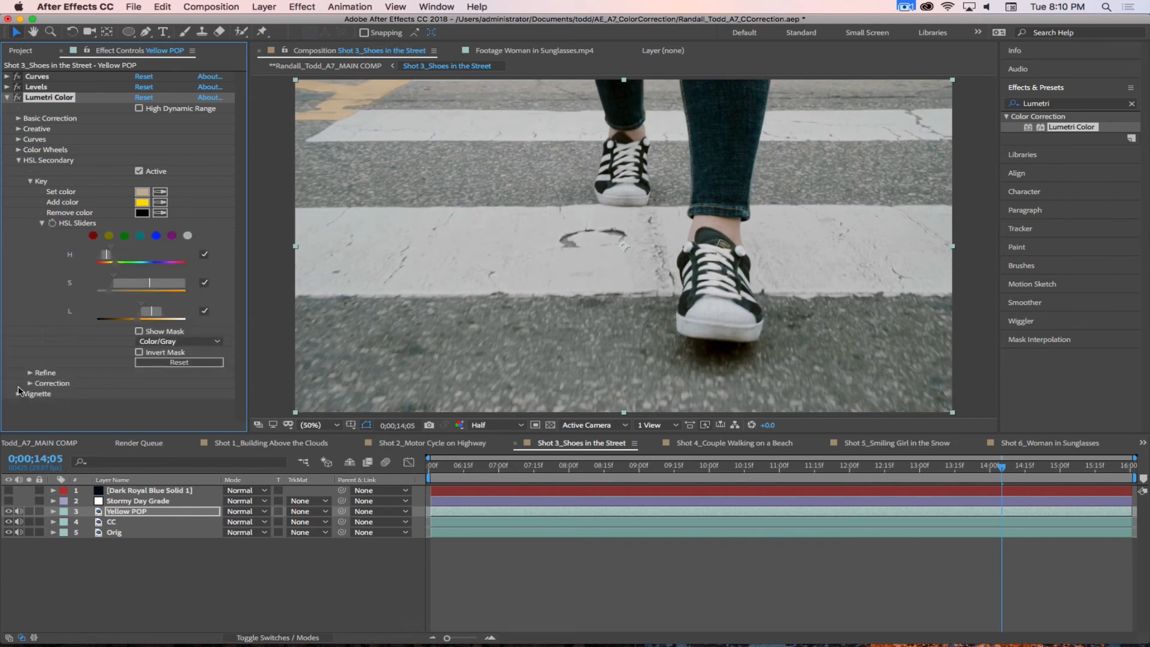
click(30, 373)
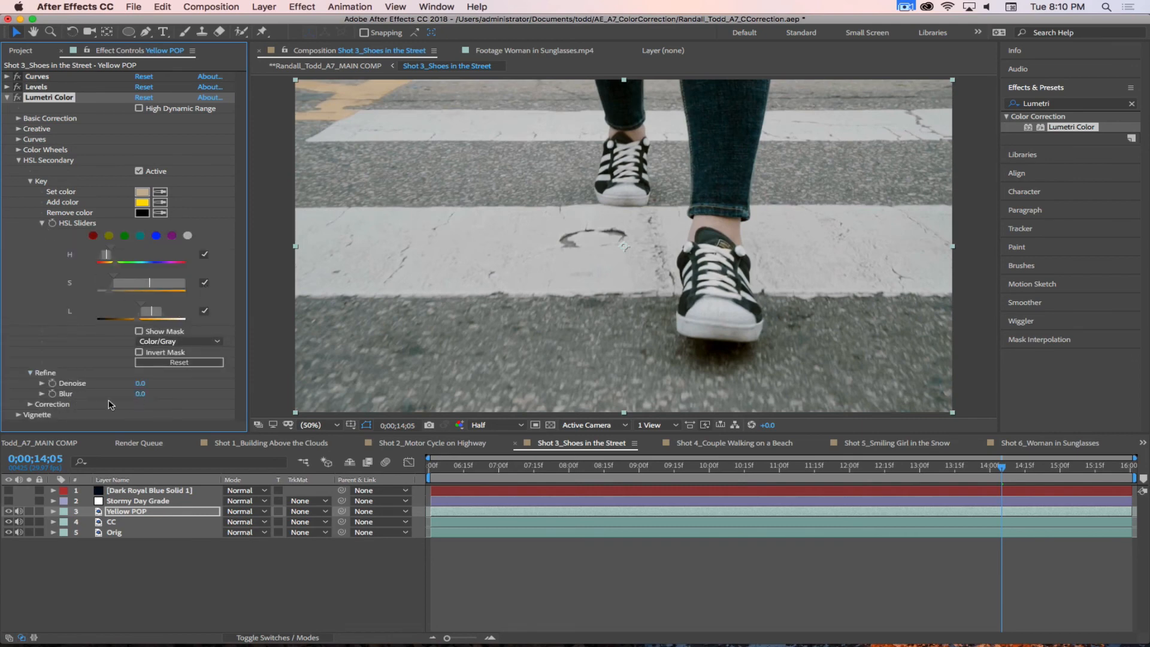
click(30, 374)
click(30, 382)
scroll(65, 398, down, 1)
scroll(64, 399, down, 1)
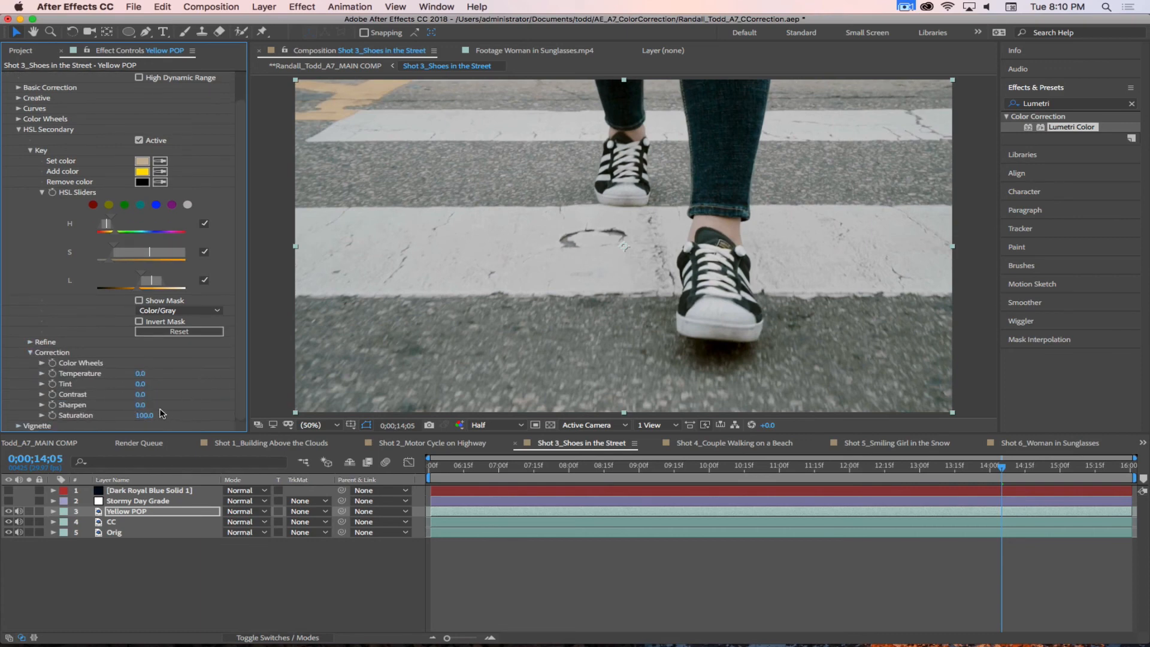
drag(145, 415, 327, 410)
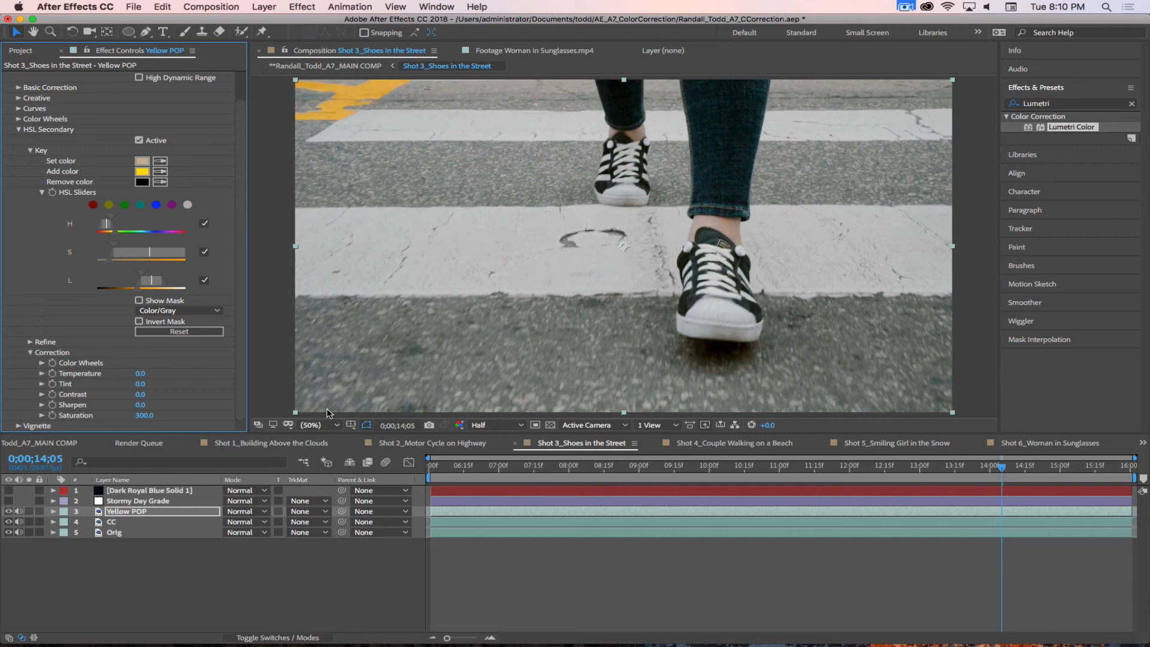
scroll(22, 160, up, 3)
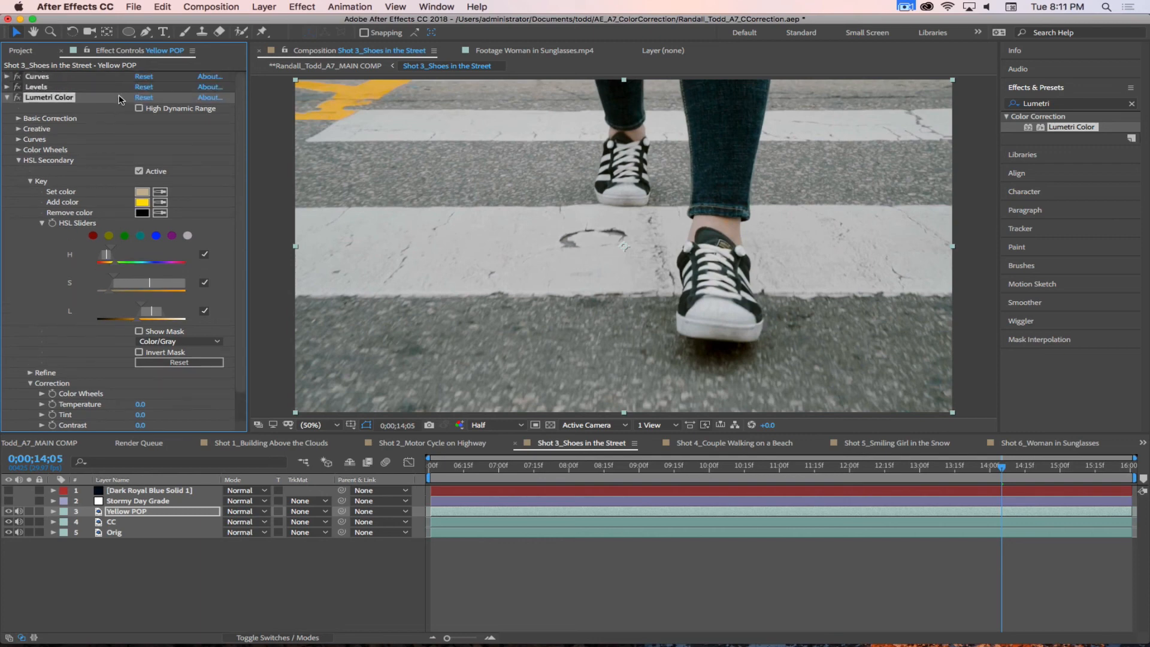
Step: Replace Lumetri Color on Yellow POP with a fresh copy and sample its HSL Secondary Set color from the yellow road marking
key(Delete)
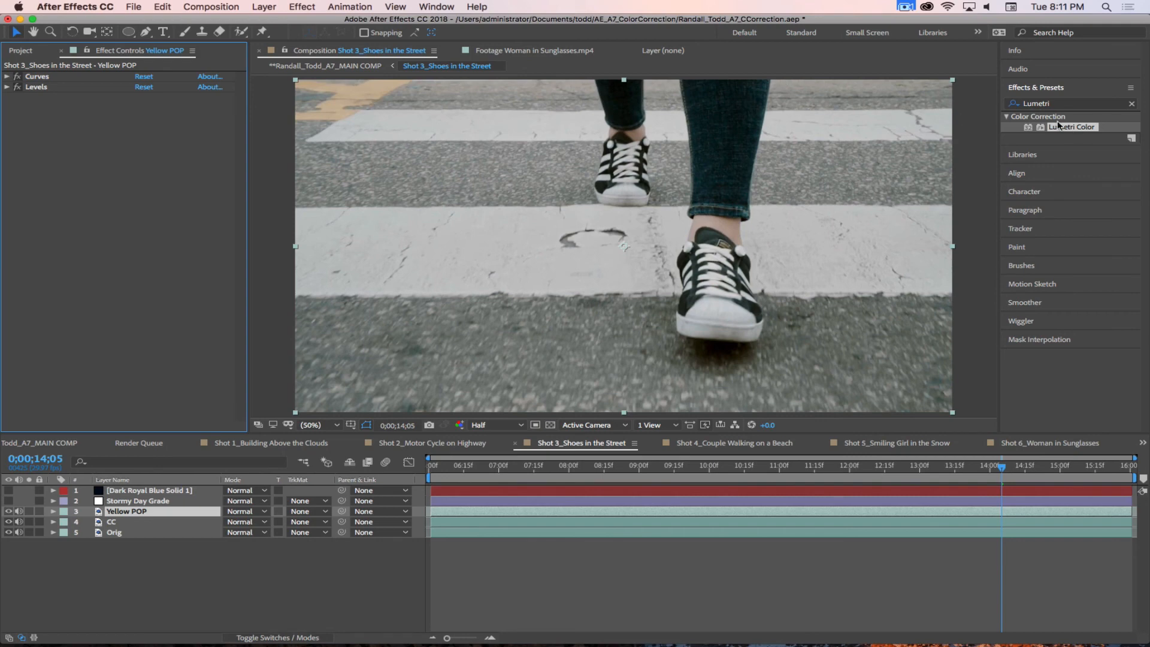
drag(1037, 135, 130, 186)
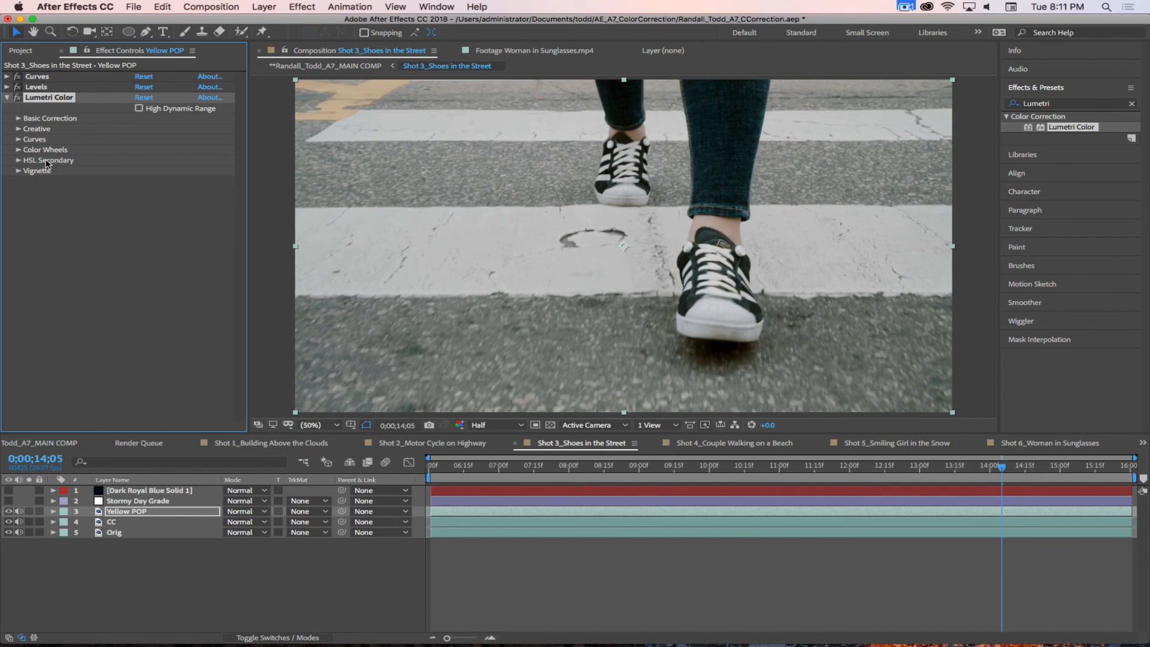
click(19, 160)
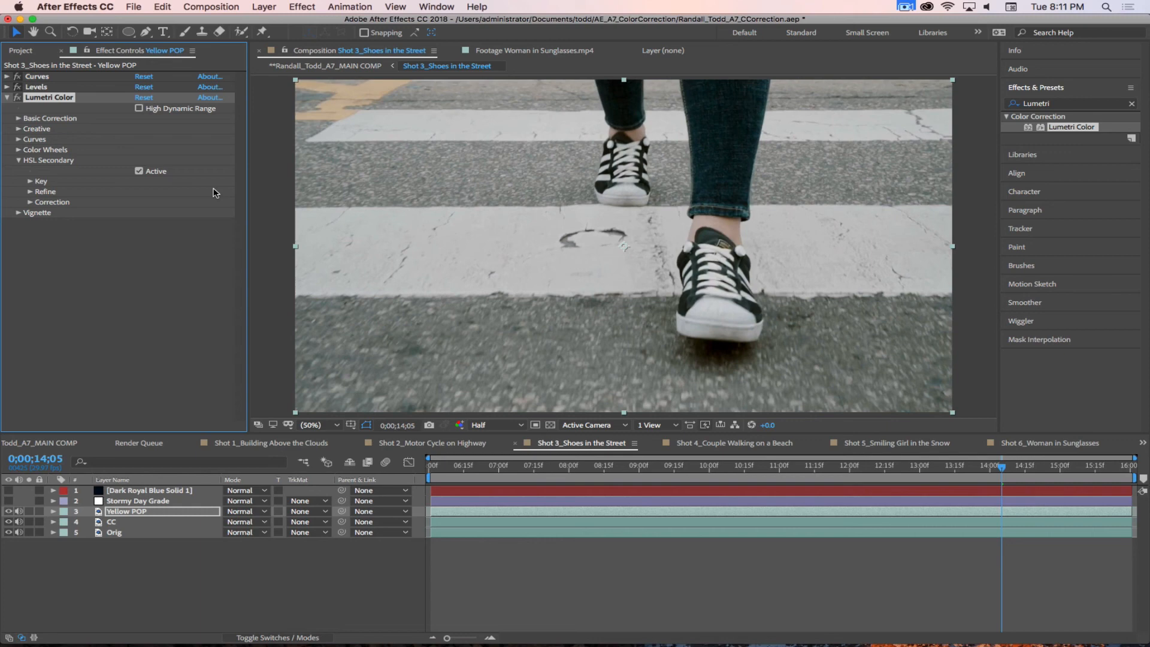
click(28, 181)
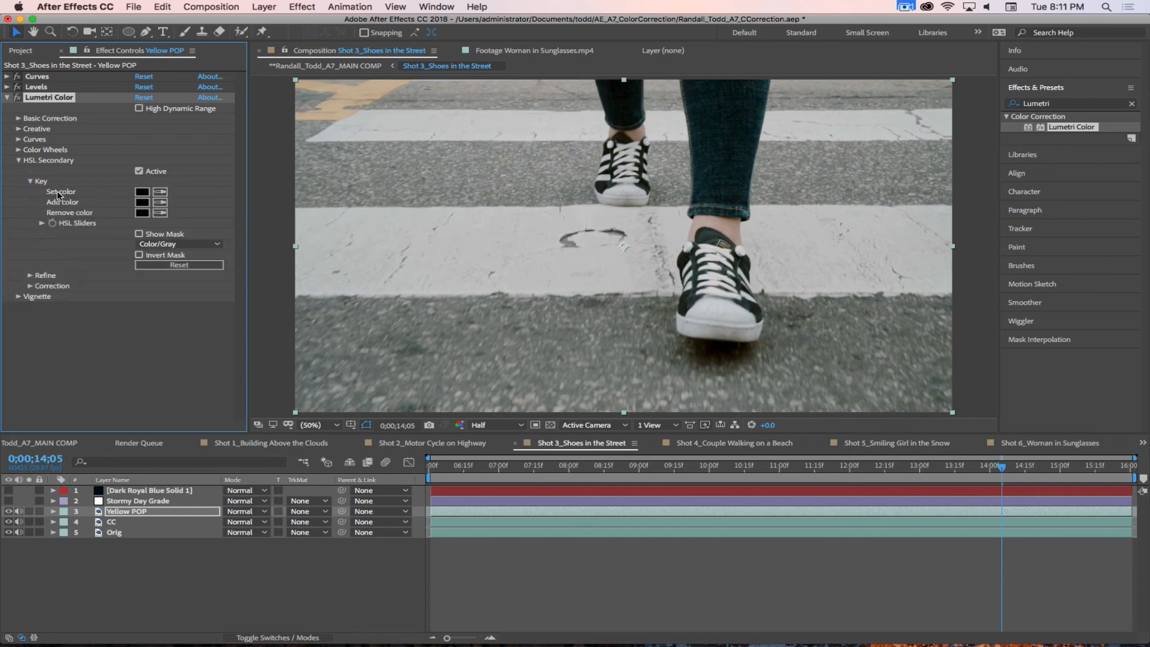
click(161, 193)
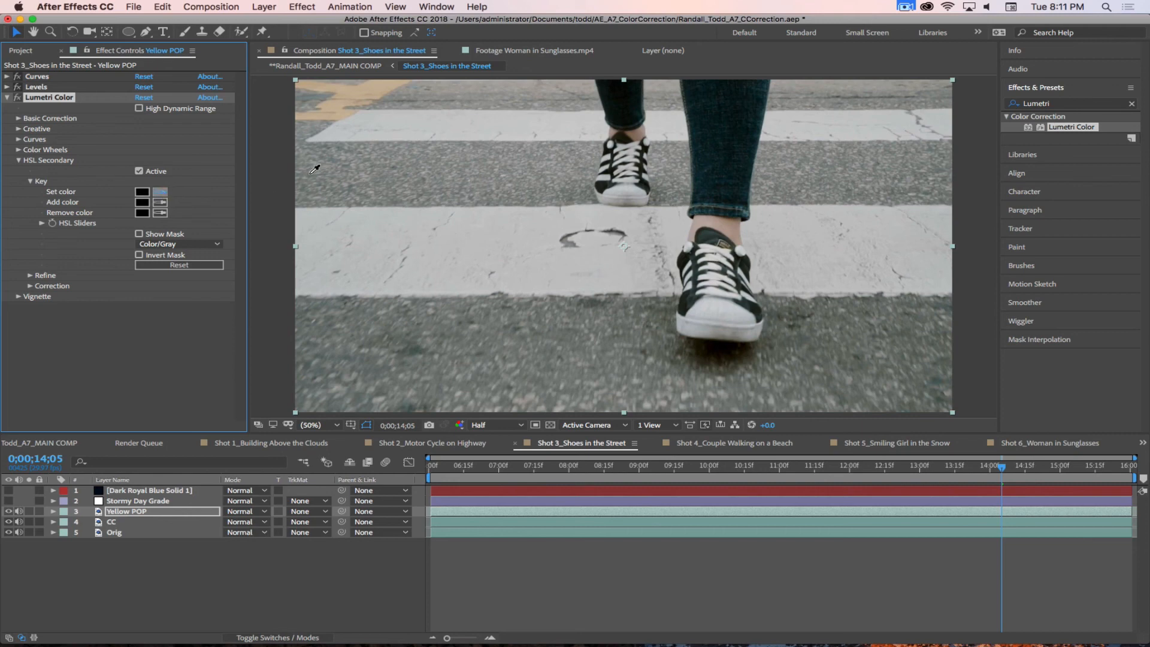
click(337, 106)
Step: Preview the HSL Secondary key mask and reveal the HSL Sliders and Correction settings
click(139, 234)
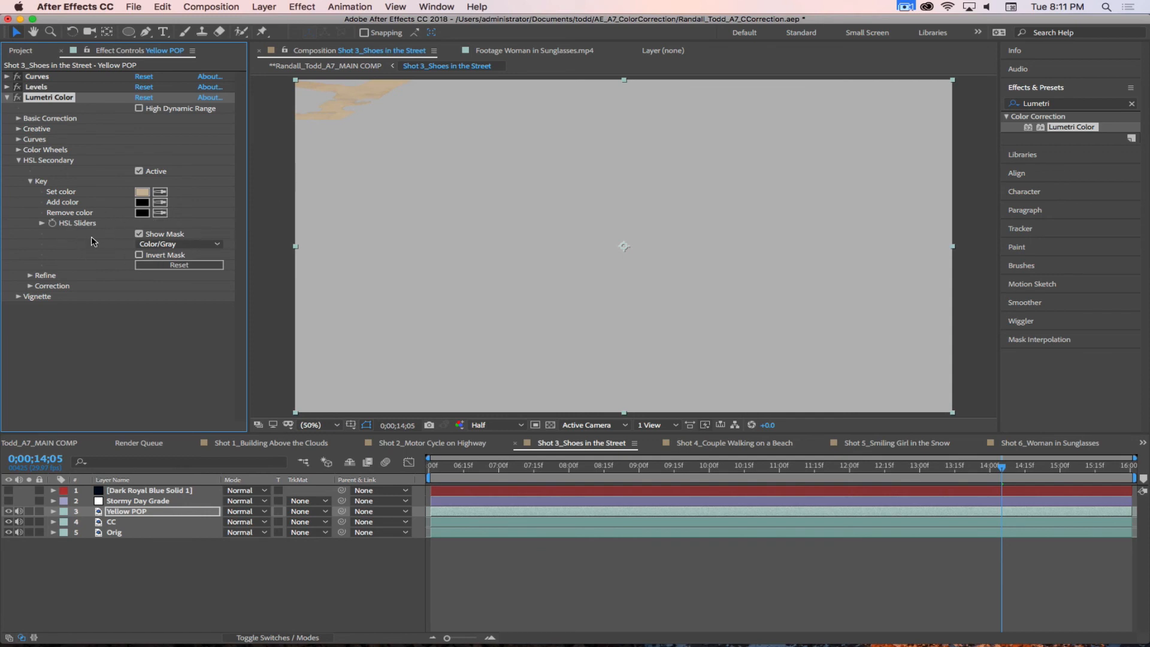
click(41, 224)
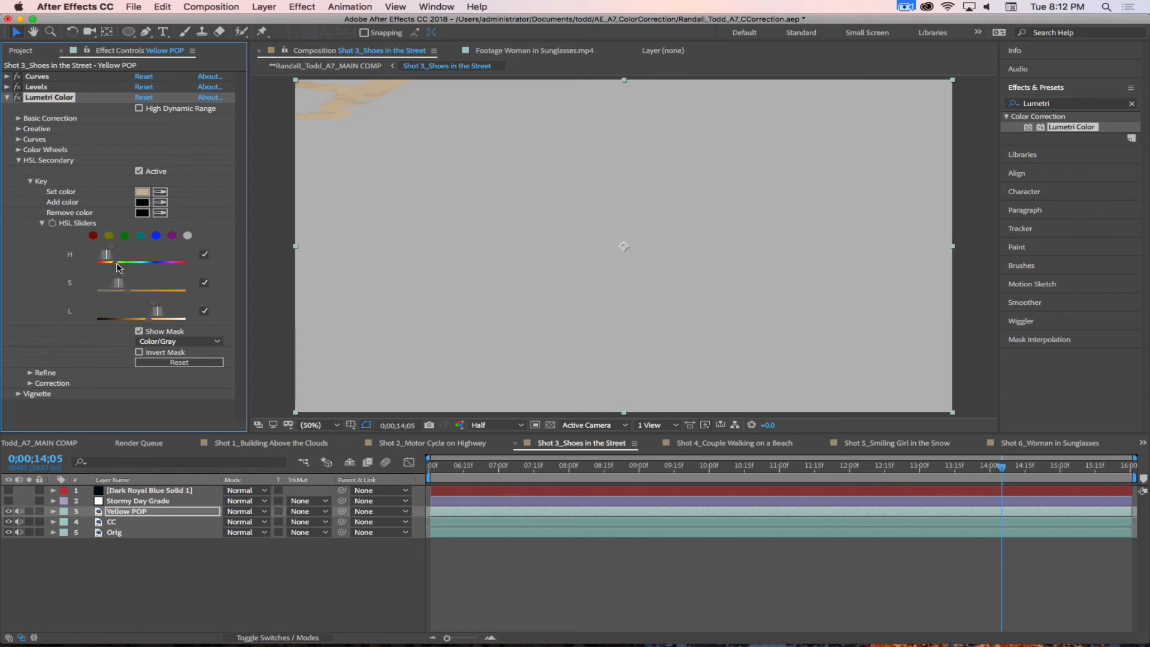
click(30, 382)
scroll(84, 346, down, 2)
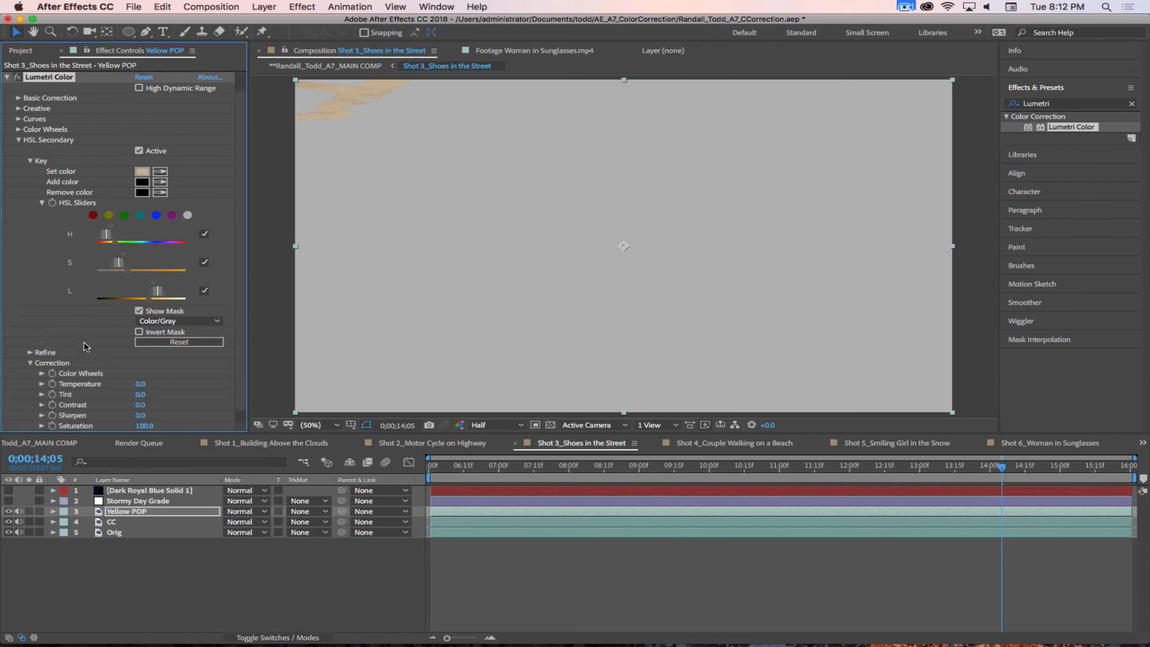
scroll(85, 346, down, 1)
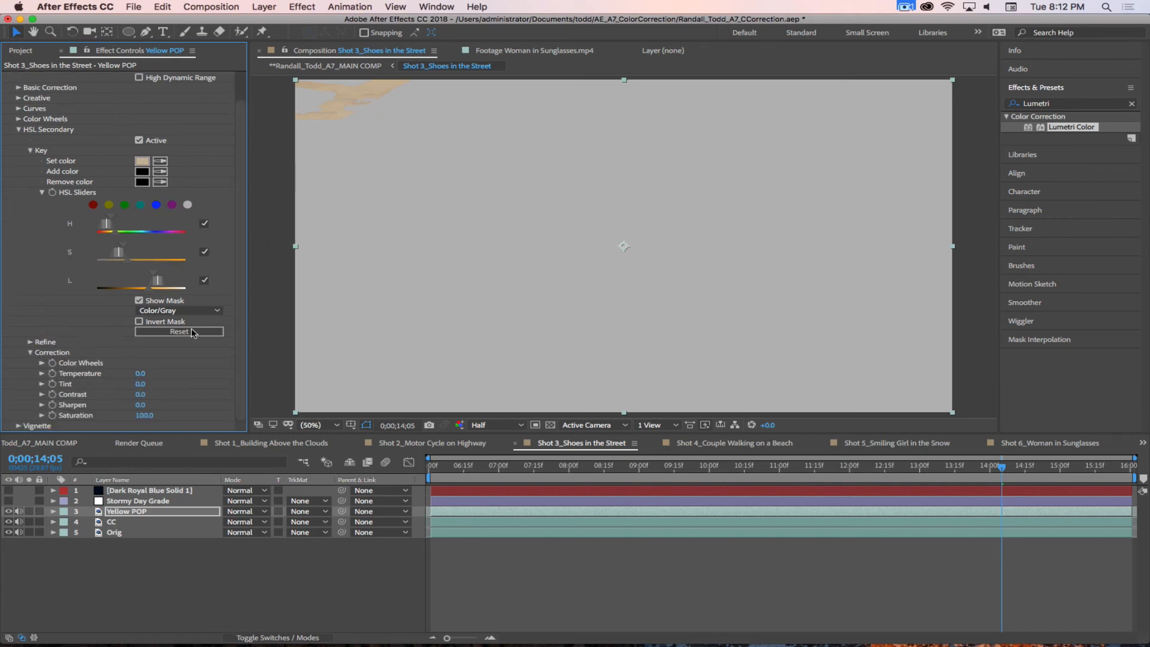
click(139, 301)
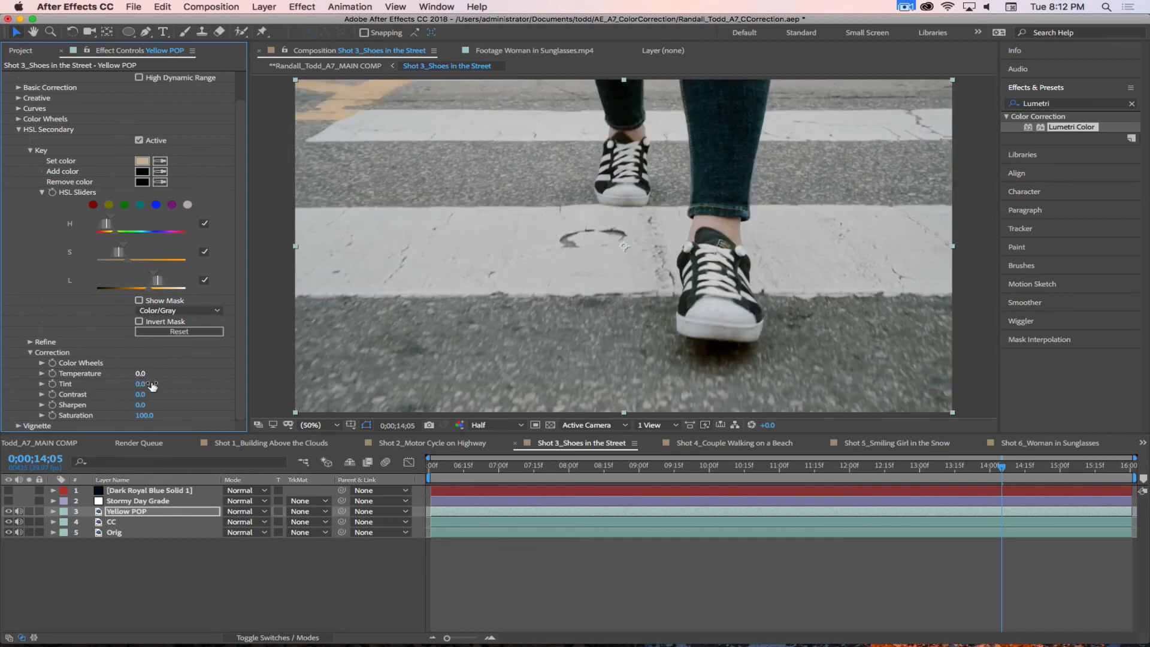
Step: Try shifting the keyed yellow with a Correction Tint of -50 and undo the change
drag(141, 384, 244, 382)
drag(135, 374, 84, 364)
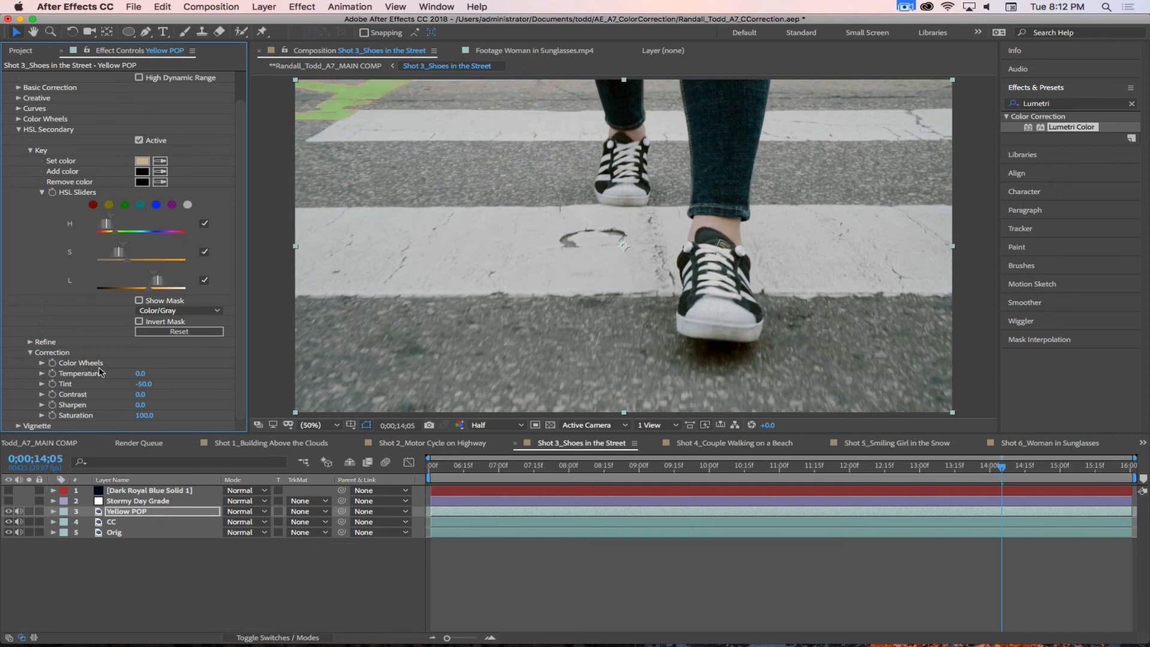
key(super+z)
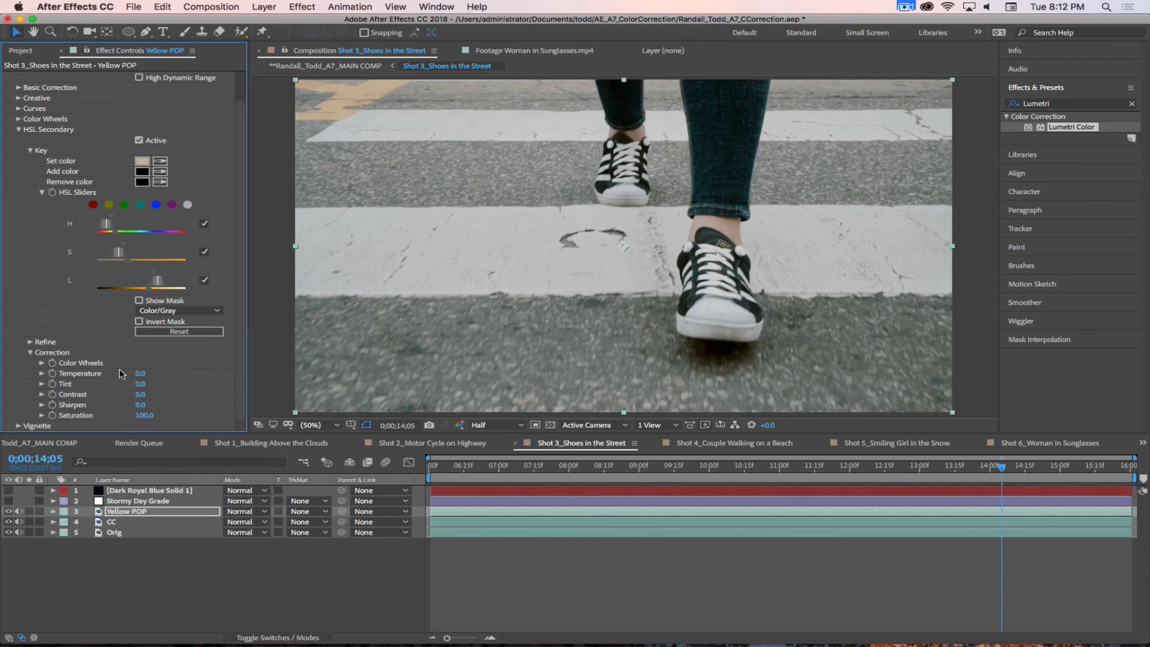
Step: Show the key mask on the yellow marking, set the Refine Blur to 1, and undo a trial Denoise change
click(30, 343)
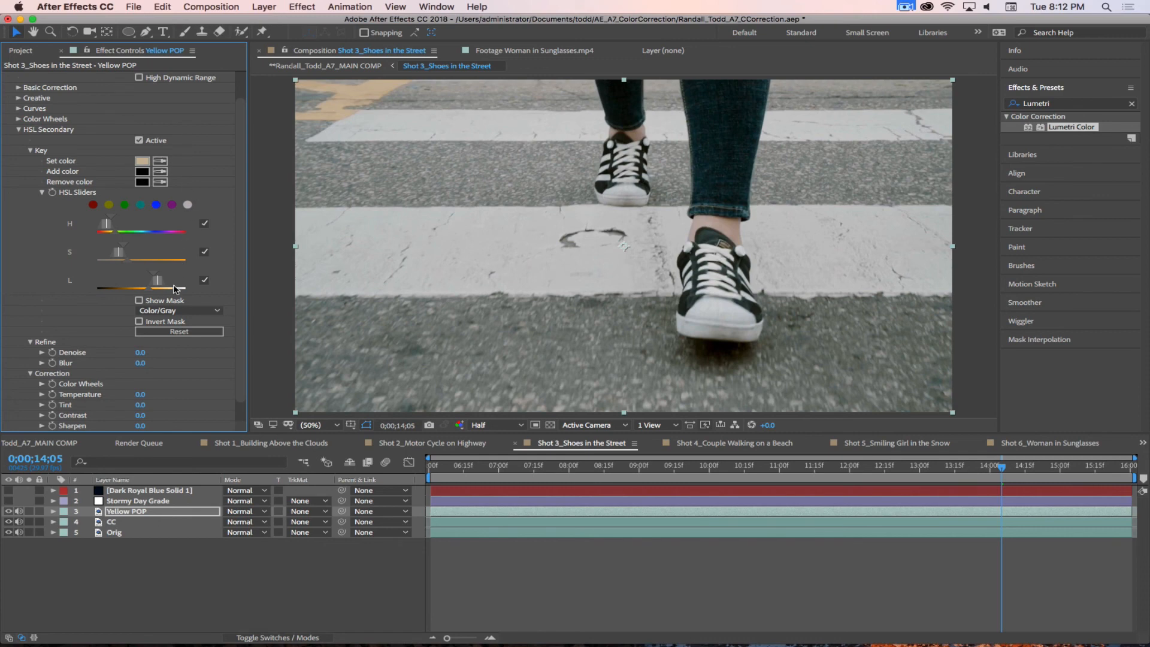
click(139, 300)
key(period)
key(period)
key(space)
drag(380, 109, 864, 496)
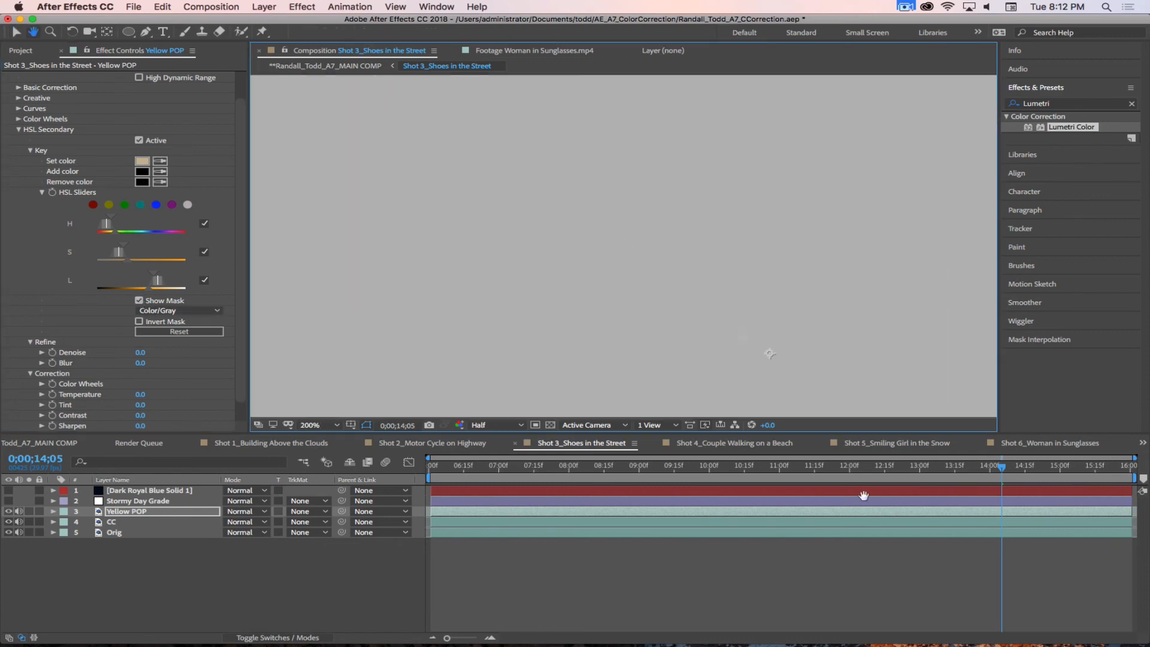
key(space)
drag(399, 199, 629, 272)
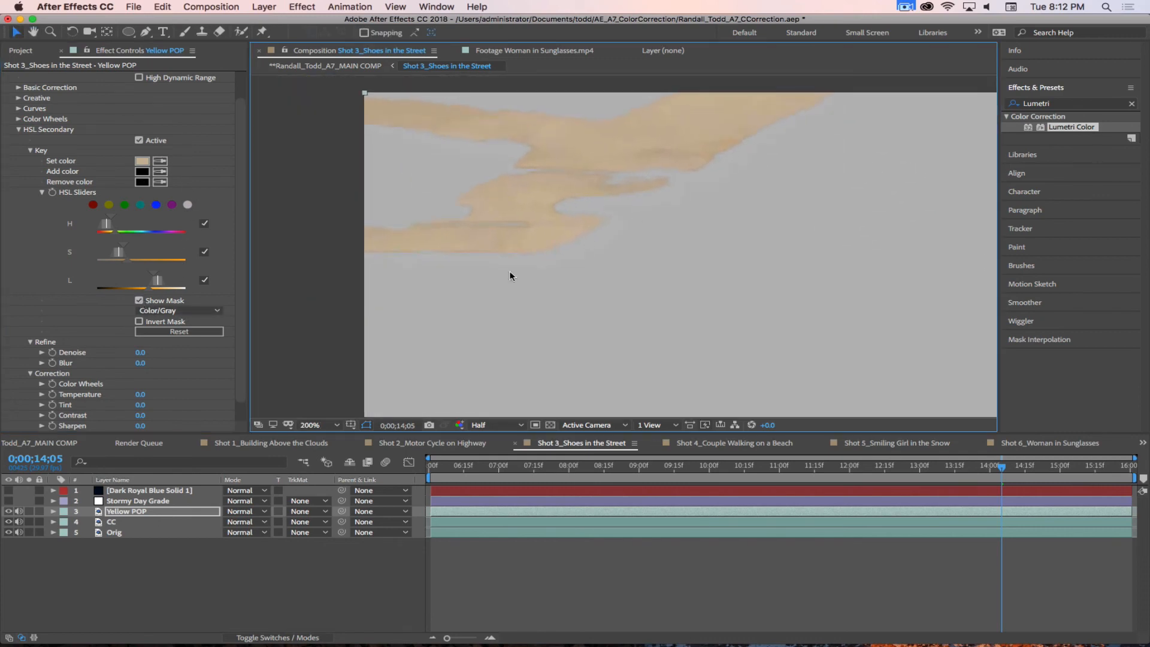
click(140, 364)
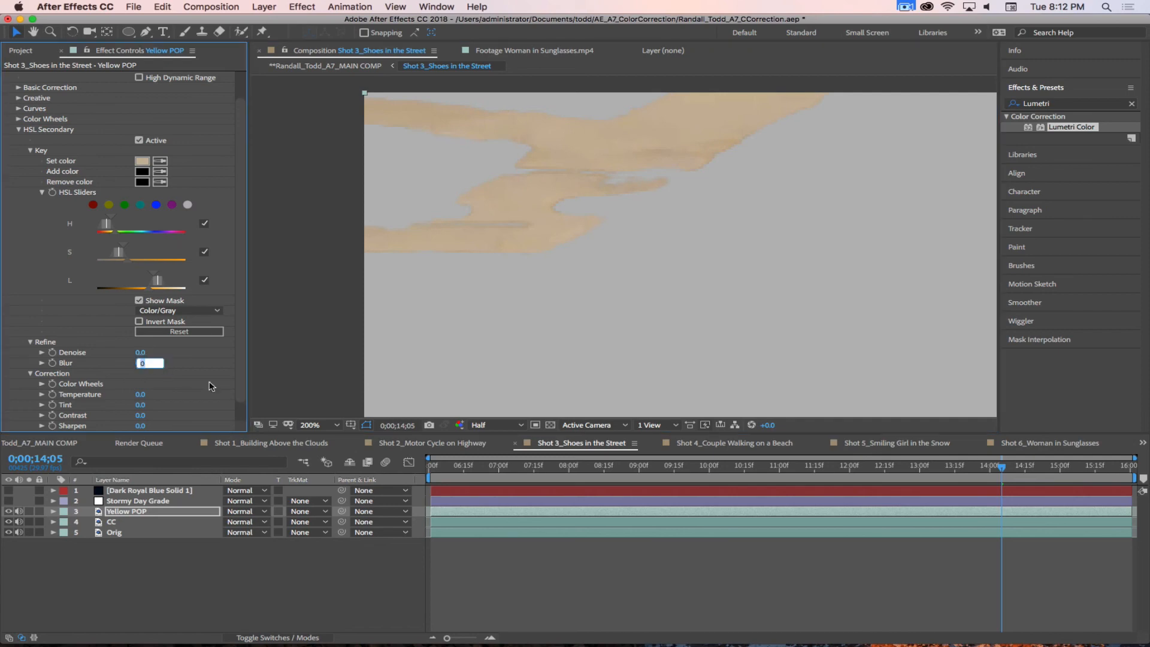
text(1)
key(Return)
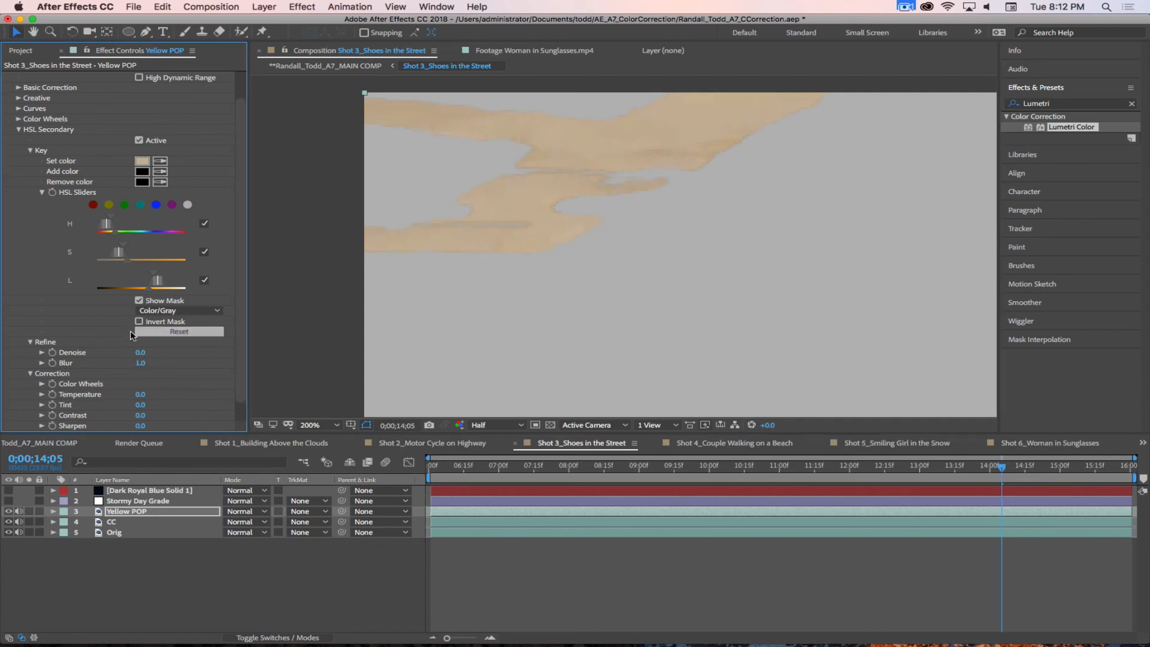
mouse_move(139, 353)
mouse_down()
mouse_move(156, 353)
mouse_move(114, 351)
mouse_move(157, 352)
mouse_up()
key(super+z)
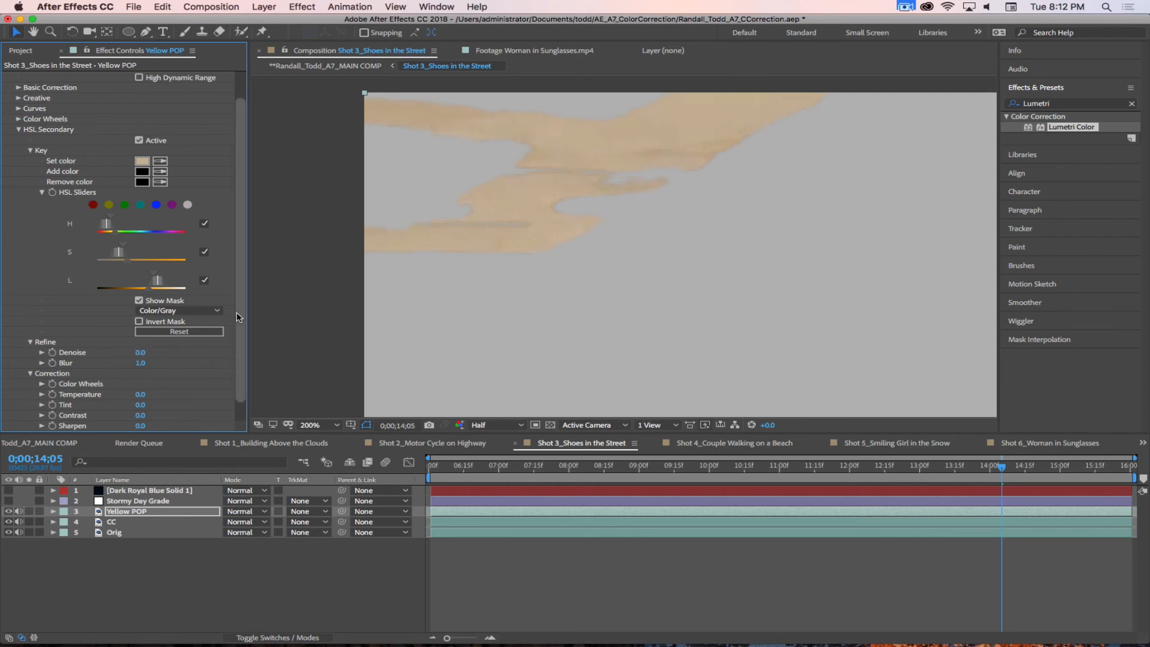
Step: Hide the key mask and raise the HSL Secondary Correction Saturation to 220
drag(240, 309, 243, 417)
click(139, 281)
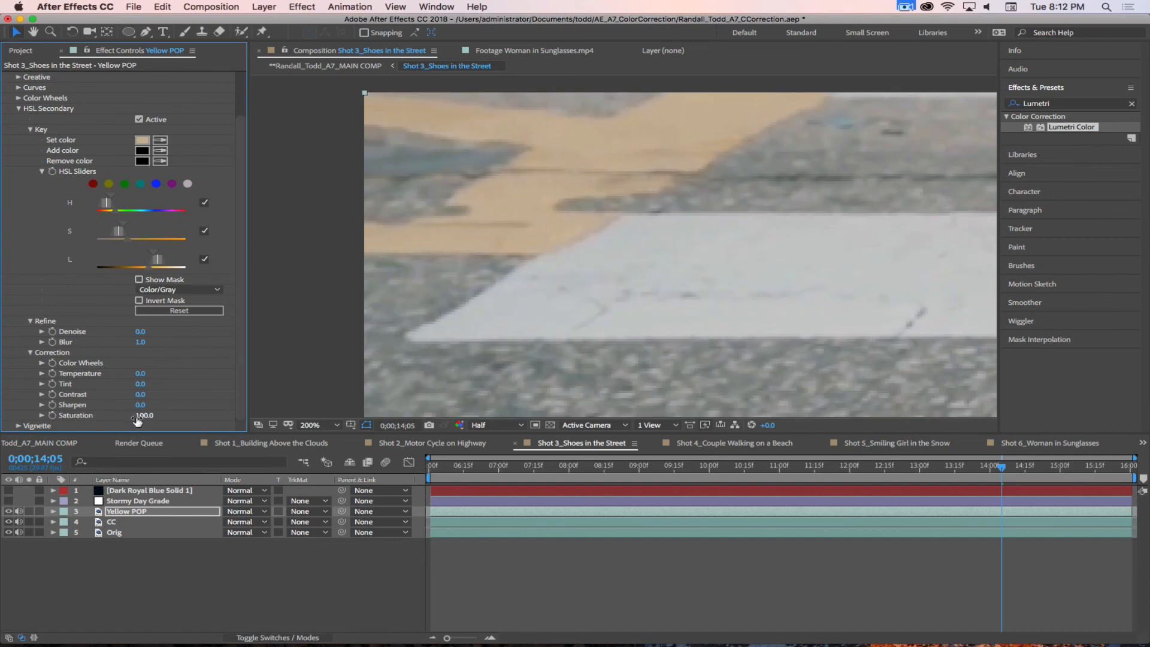
drag(145, 415, 171, 416)
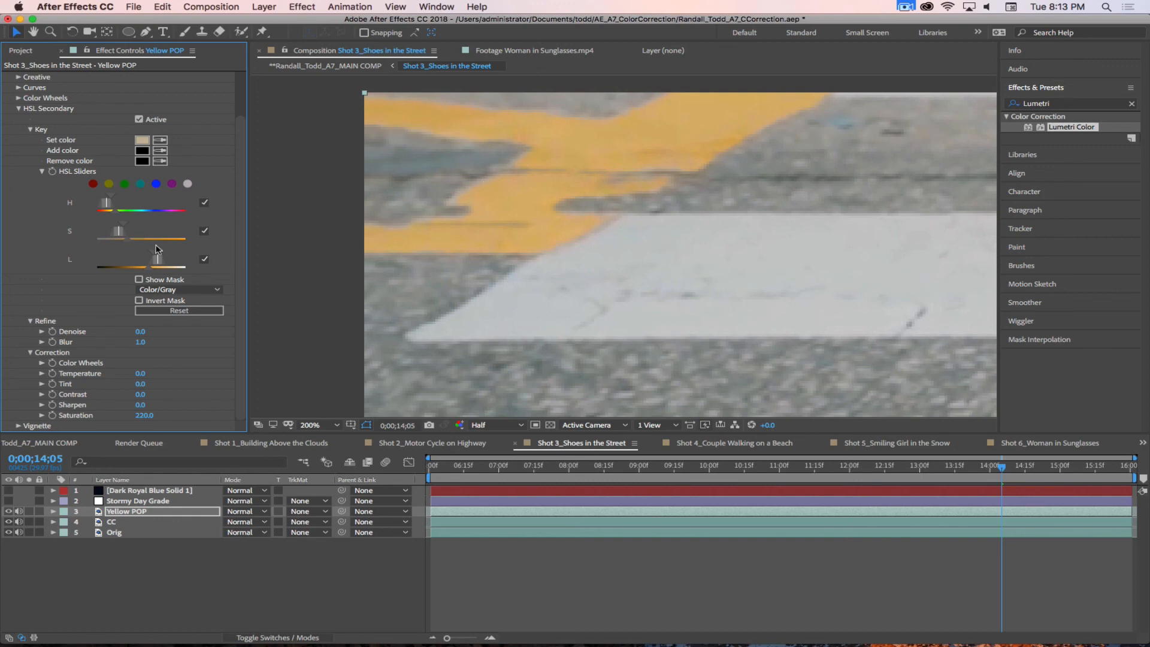
Step: Widen the effect settings area and, with the key mask shown, soften the saturation range and extend the lightness range toward darker tones
drag(248, 263, 394, 264)
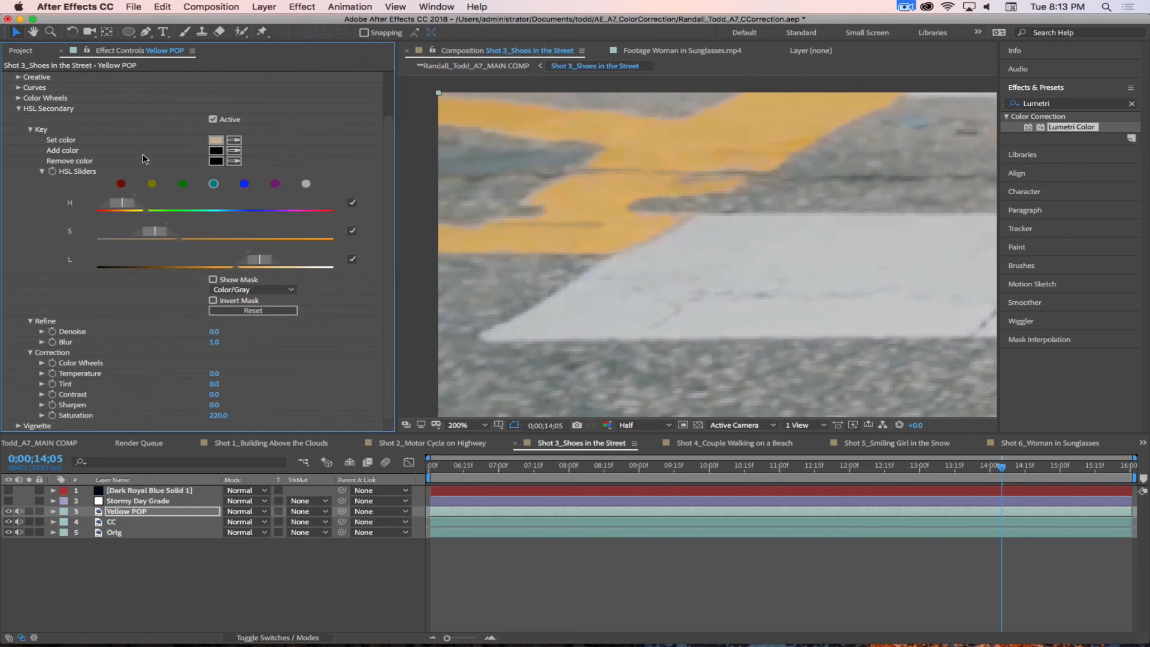
click(182, 183)
mouse_move(179, 240)
mouse_down()
mouse_move(163, 238)
mouse_move(241, 245)
mouse_move(177, 245)
mouse_move(220, 240)
mouse_move(187, 238)
mouse_up()
click(212, 279)
click(235, 275)
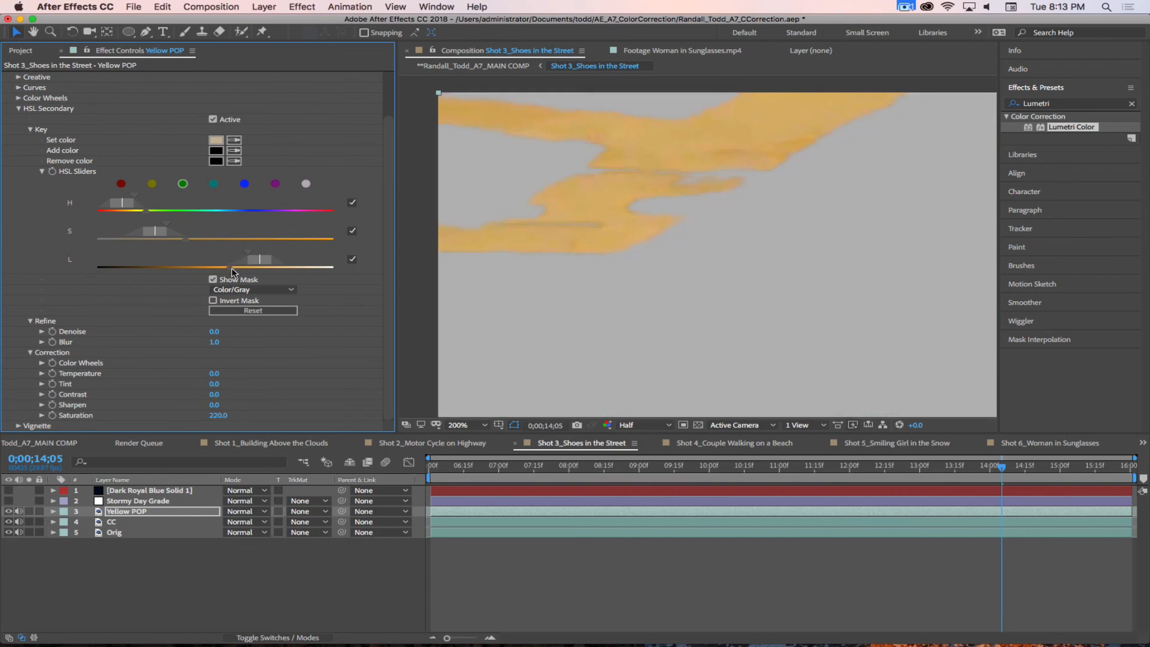
mouse_move(238, 269)
mouse_down()
mouse_move(276, 262)
mouse_move(234, 252)
mouse_up()
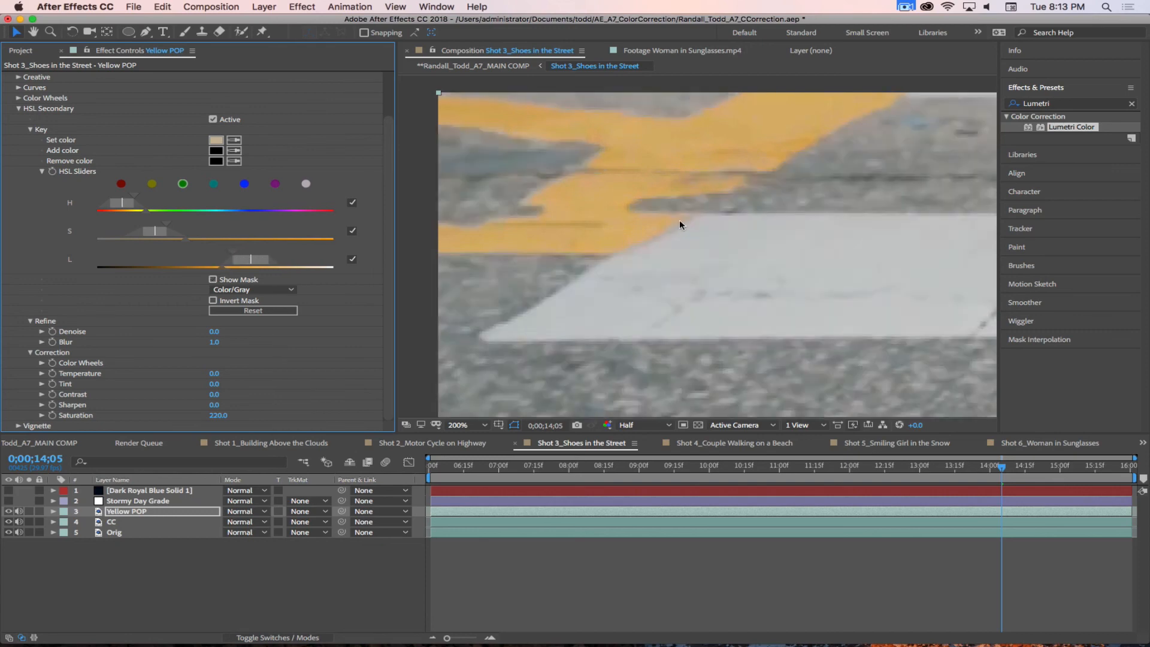
Step: Reduce the HSL Secondary Correction Saturation to about 198, judging the yellow marking against the full frame
scroll(693, 220, down, 1)
scroll(697, 225, down, 1)
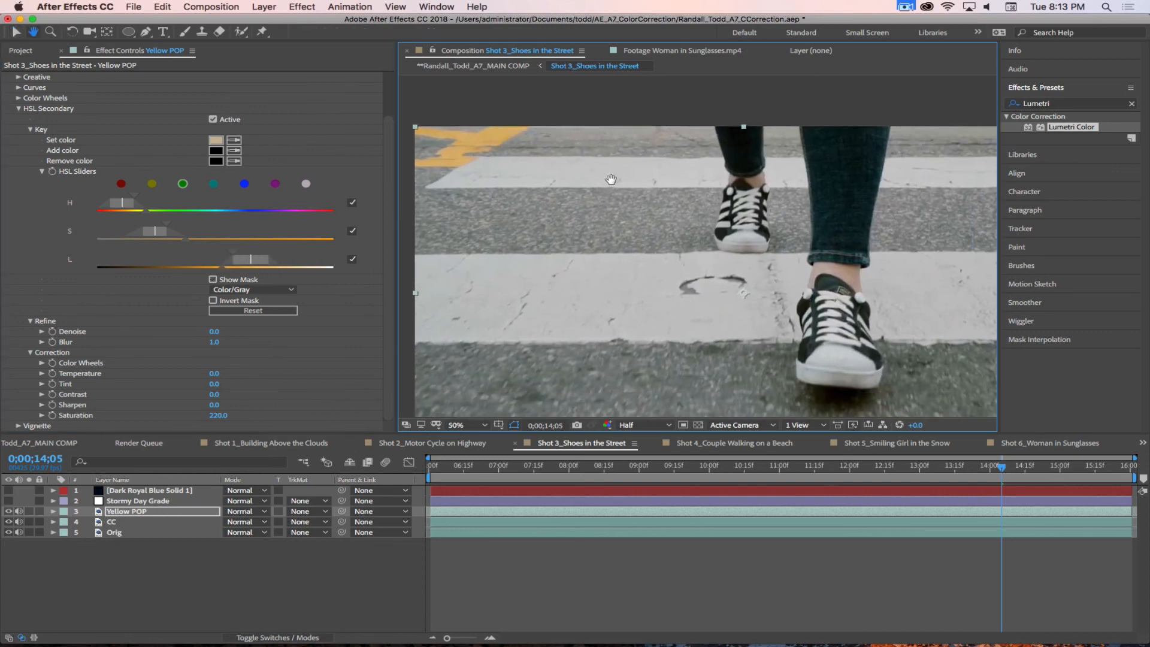
scroll(638, 181, down, 2)
scroll(639, 206, up, 1)
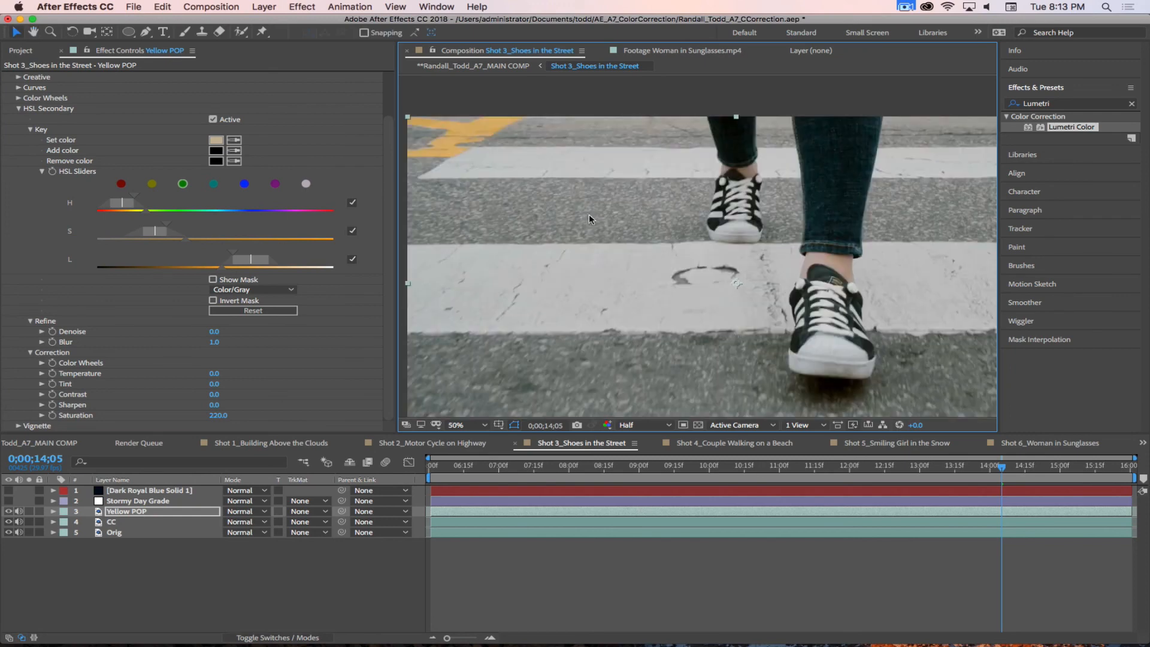
drag(220, 416, 229, 414)
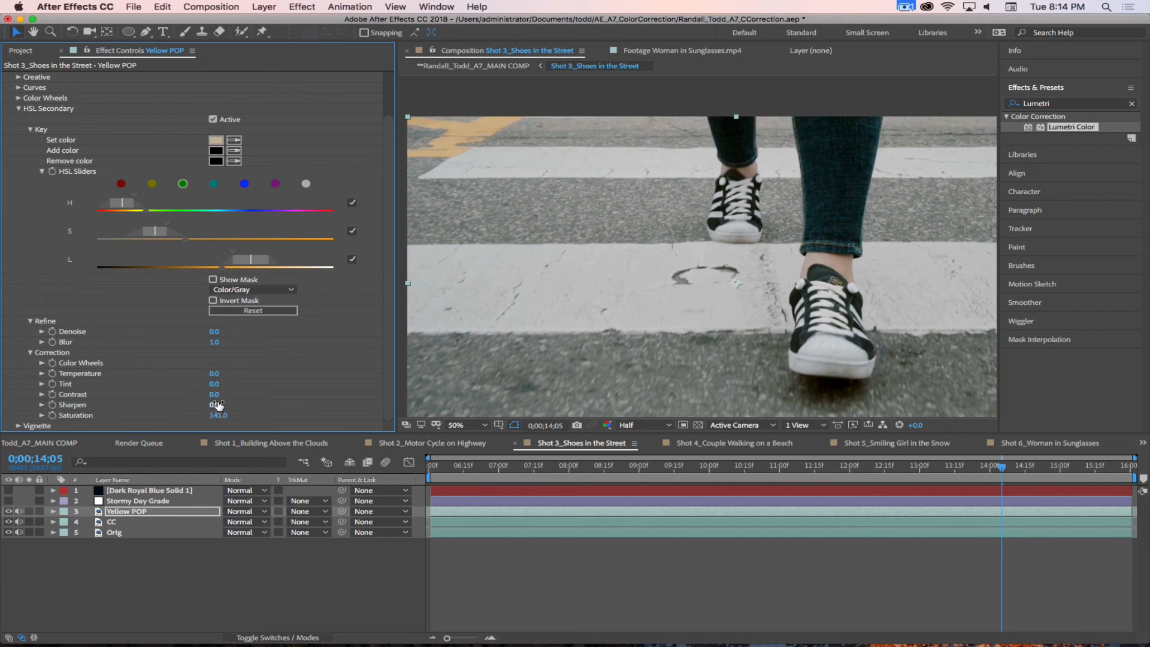
drag(224, 415, 230, 415)
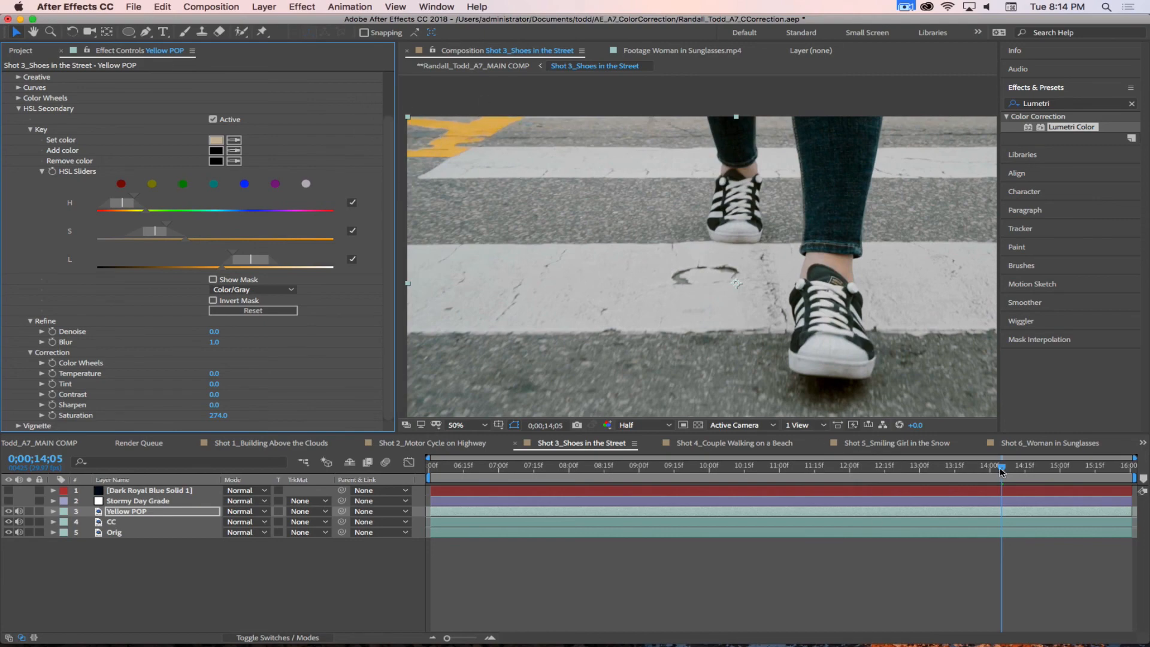
Step: Trim the Yellow POP layer so it runs only from 0;00;12;02 to 0;00;15;12
drag(1001, 467, 814, 473)
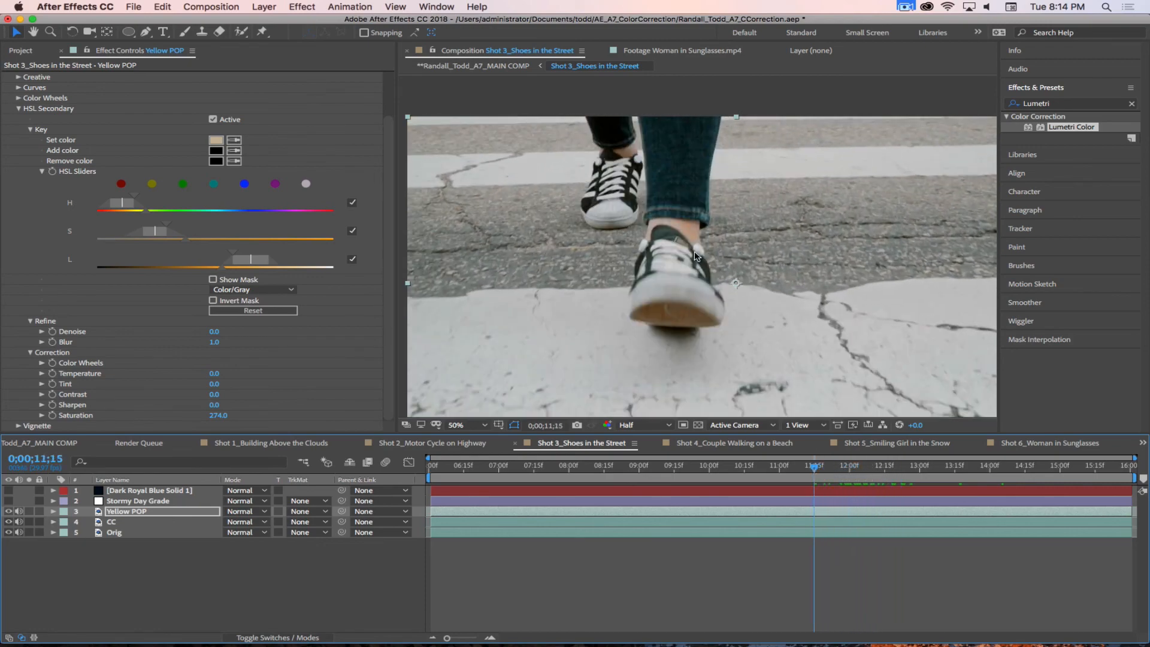
scroll(695, 257, up, 4)
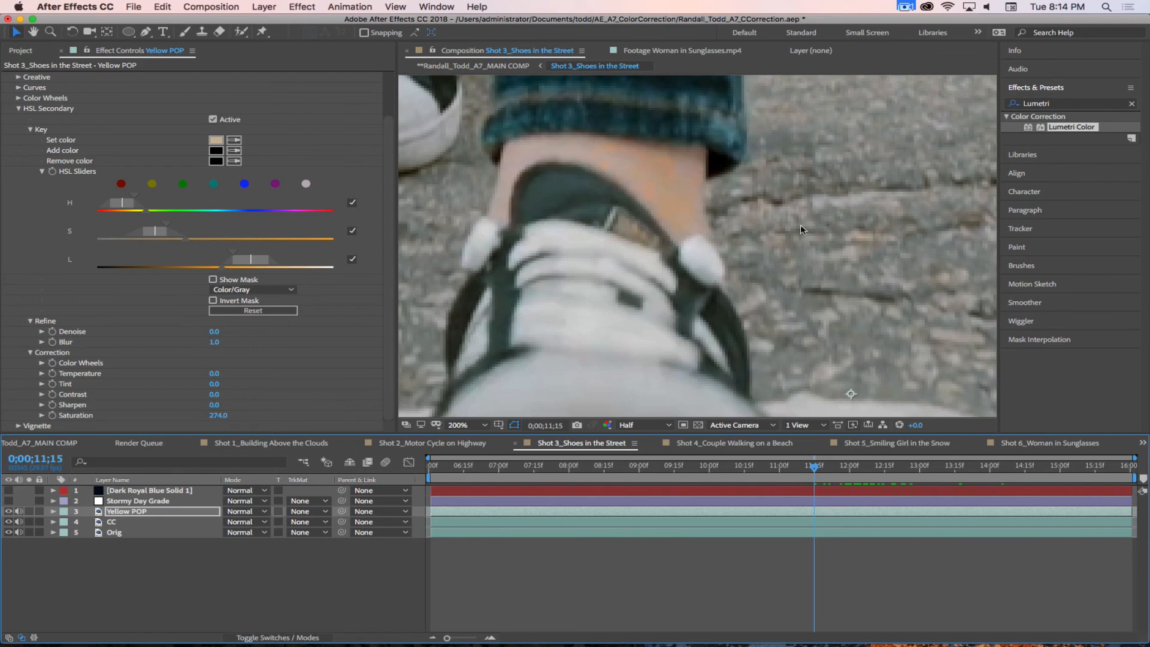
scroll(871, 234, down, 6)
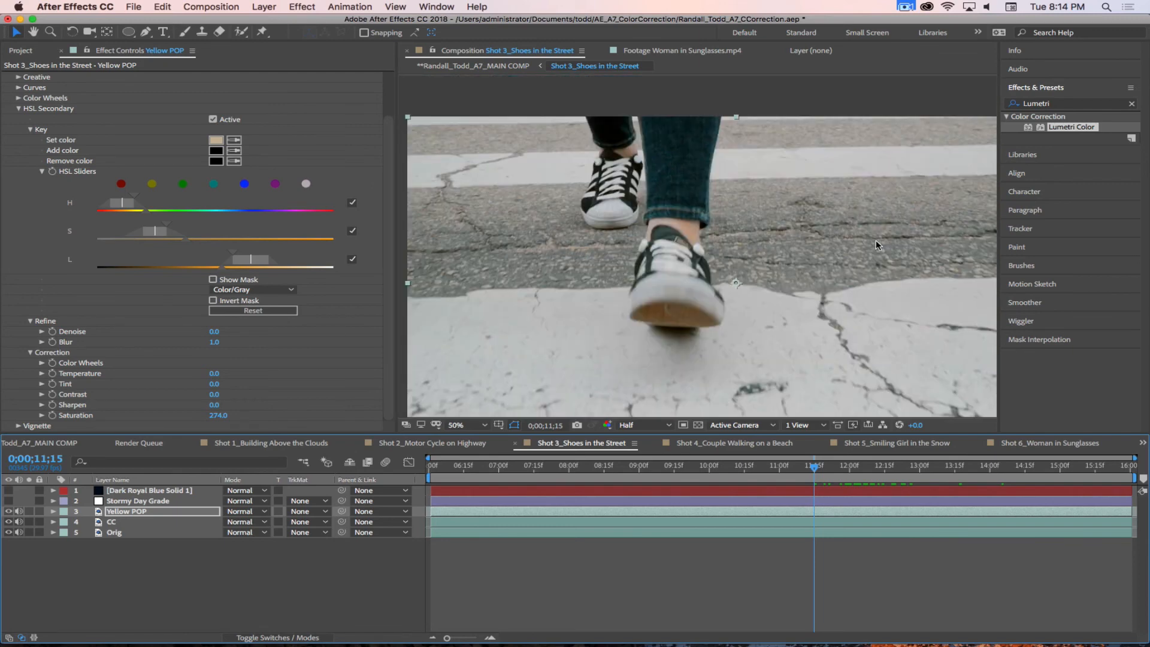
scroll(792, 275, up, 3)
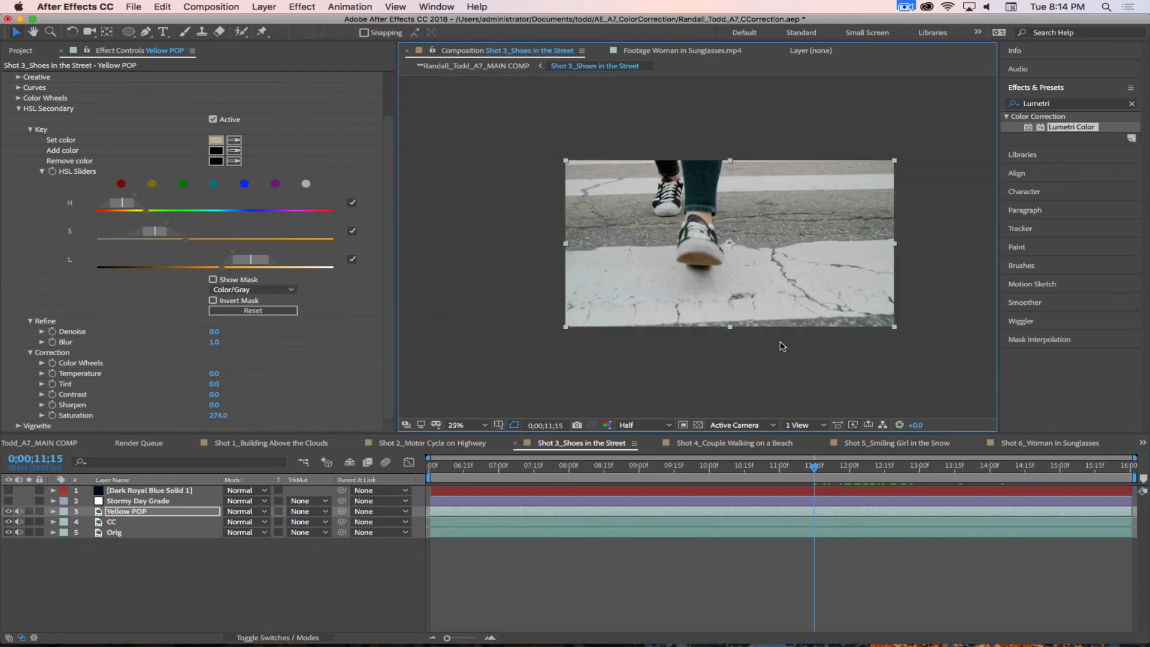
drag(814, 466, 853, 475)
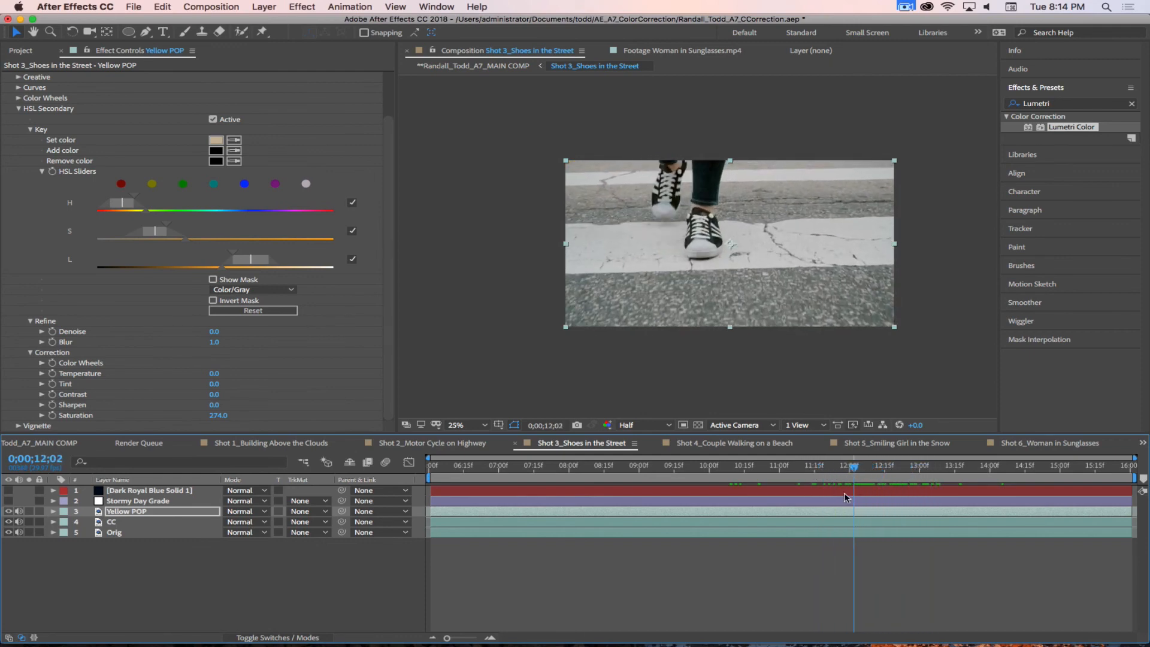
click(206, 512)
key(alt+bracketleft)
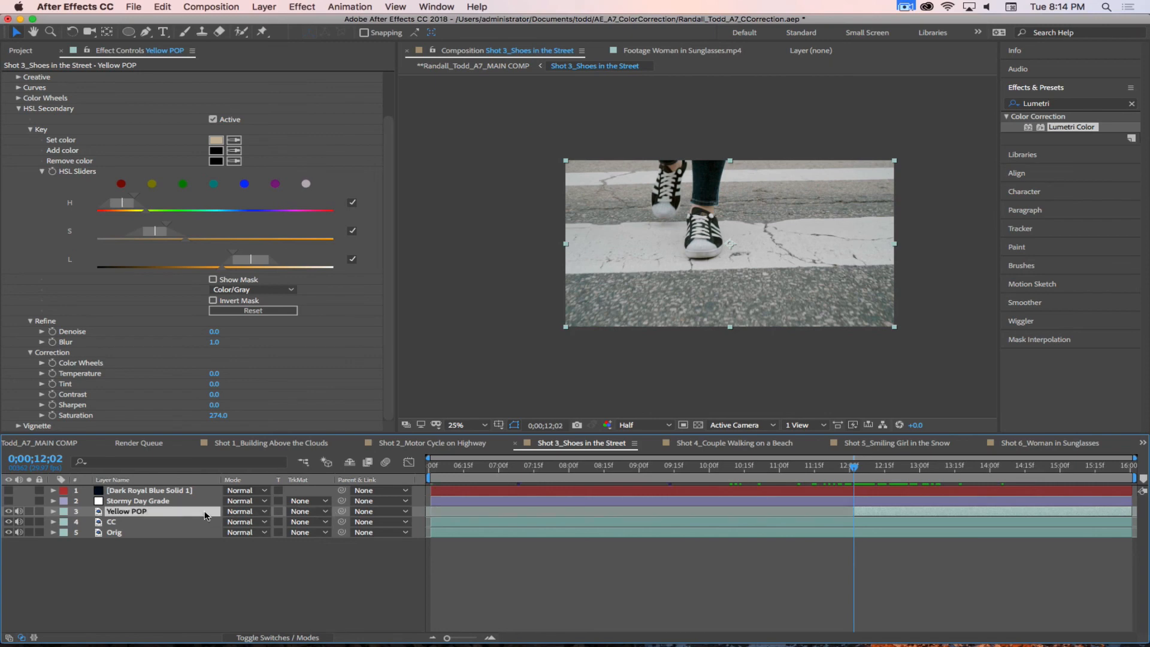
drag(853, 468, 1091, 476)
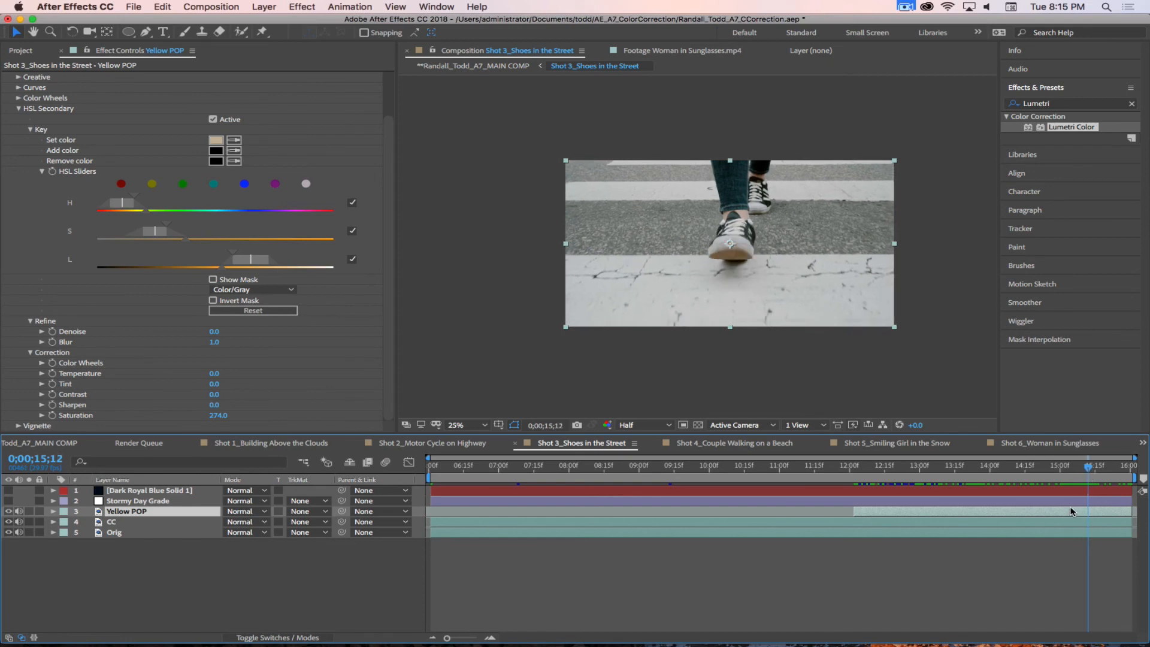
key(alt+bracketright)
Step: At 0;00;13;26, draw a triangular Pen mask on Yellow POP around the yellow road marking, with its corners outside the frame's upper-left corner
drag(1086, 471, 976, 476)
click(146, 33)
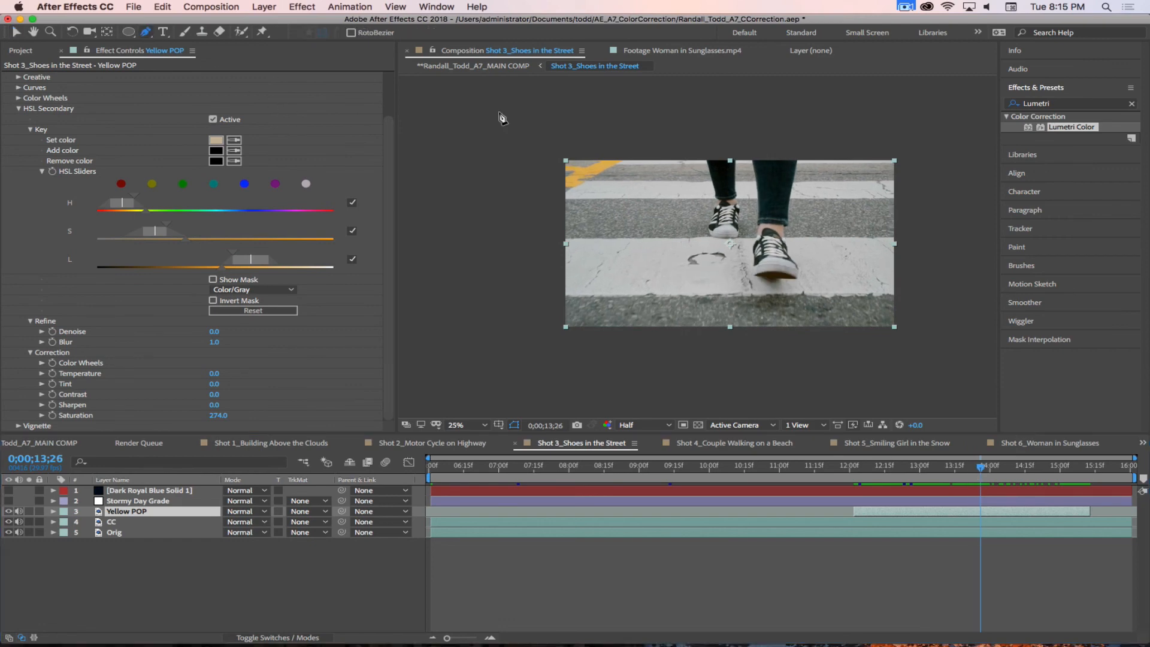
click(656, 154)
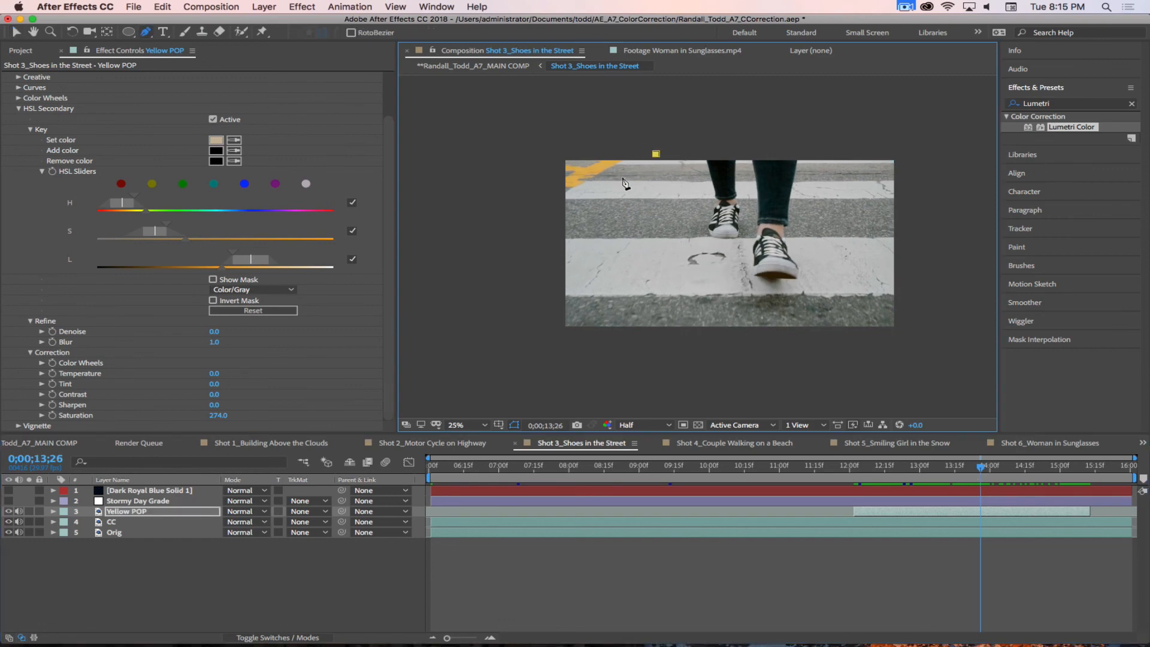
click(535, 141)
click(657, 154)
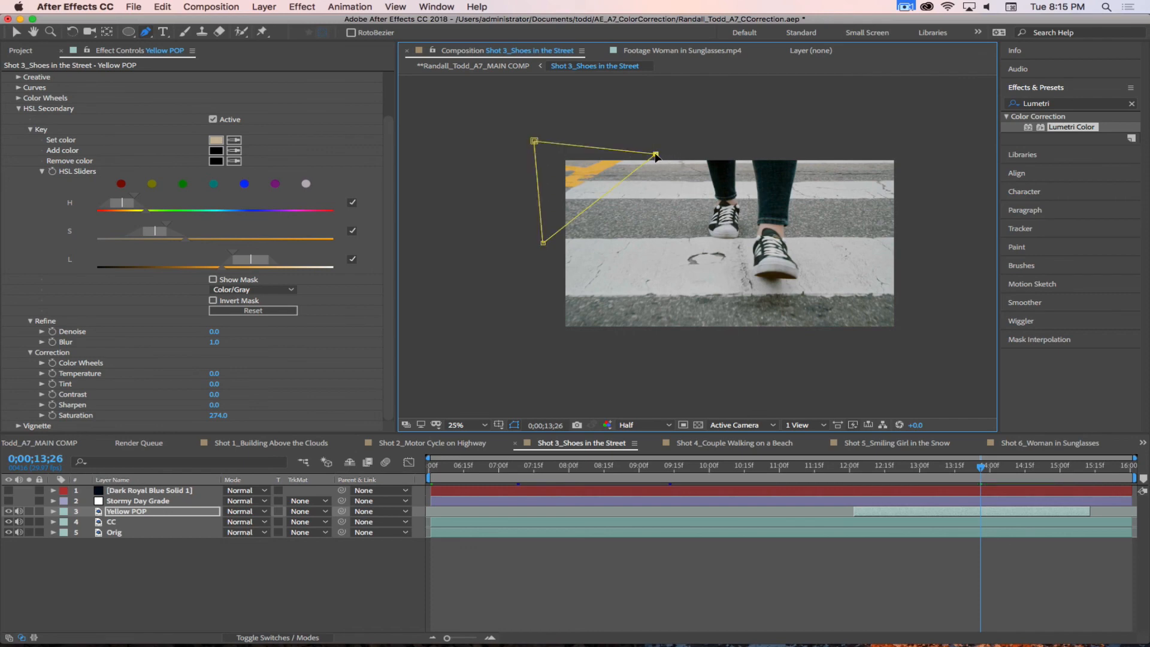
drag(656, 154, 677, 139)
drag(543, 244, 526, 249)
drag(534, 141, 524, 130)
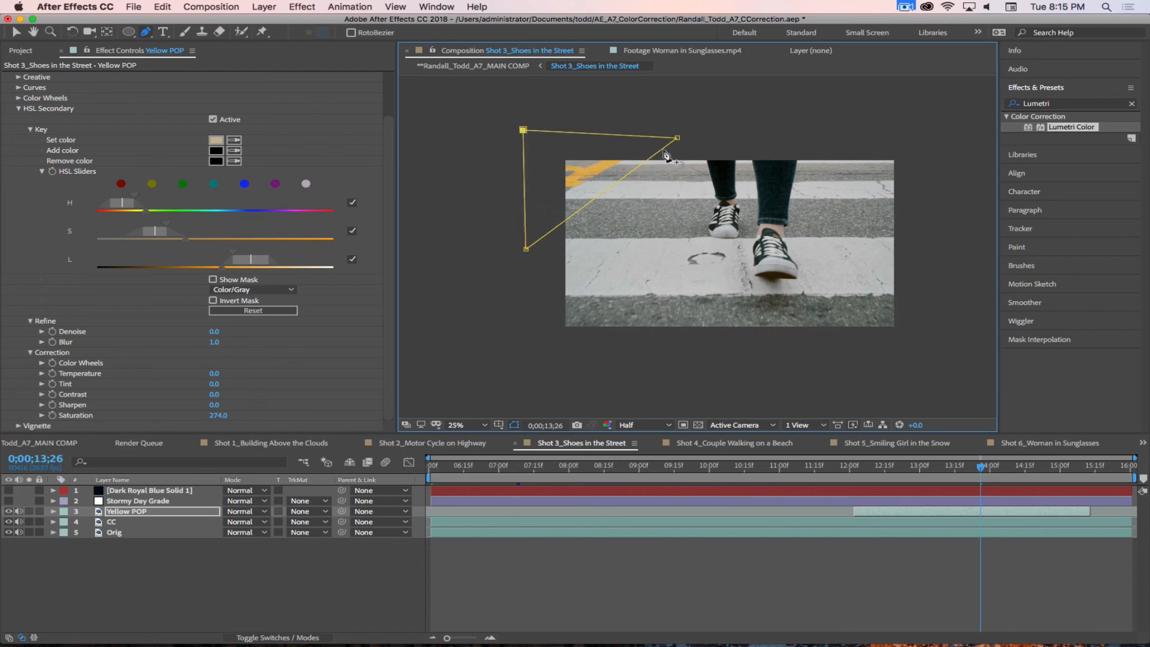
drag(678, 138, 688, 130)
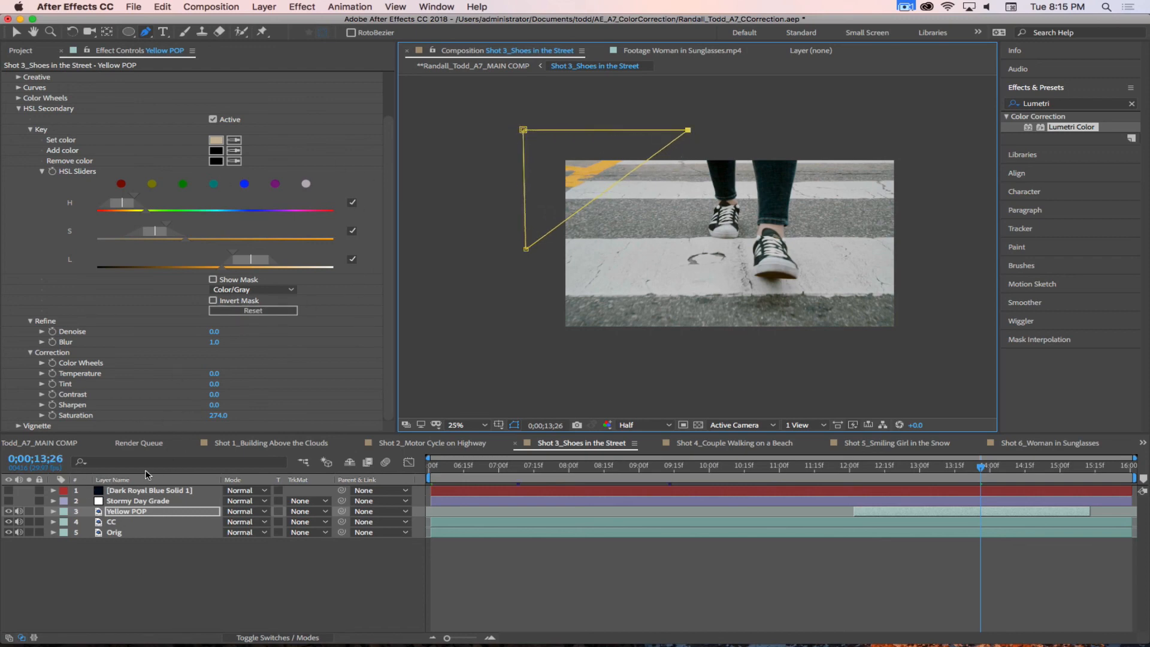
Step: Set the Yellow POP mask's feather to 80 pixels and solo the layer
key(f)
click(255, 532)
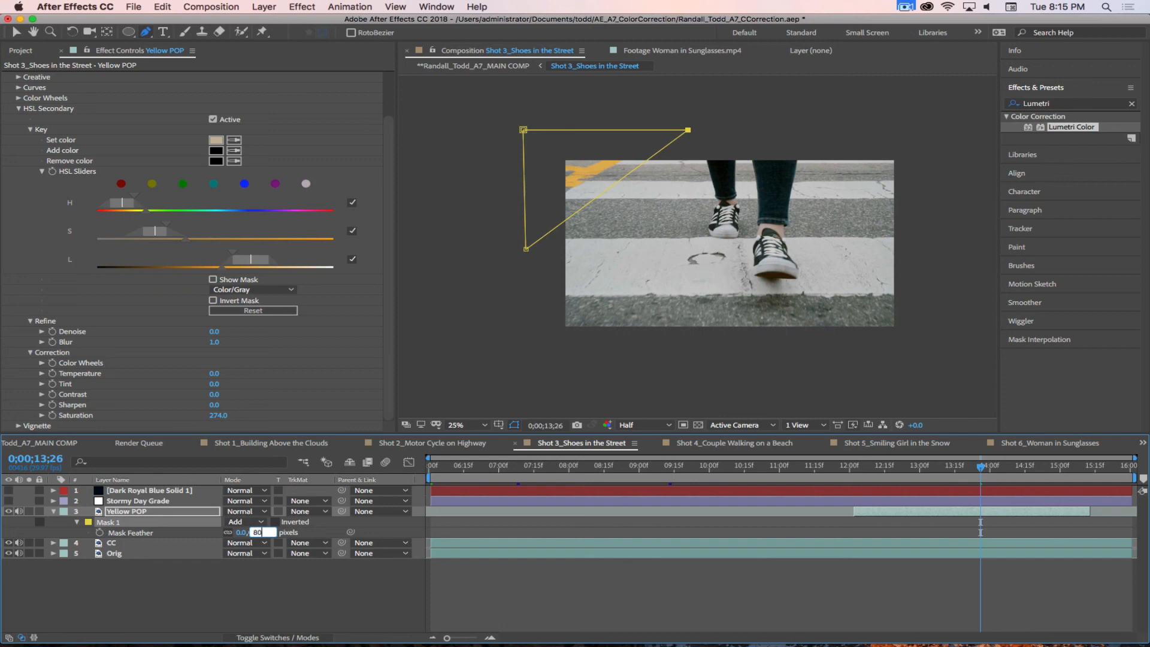
text(80)
key(Return)
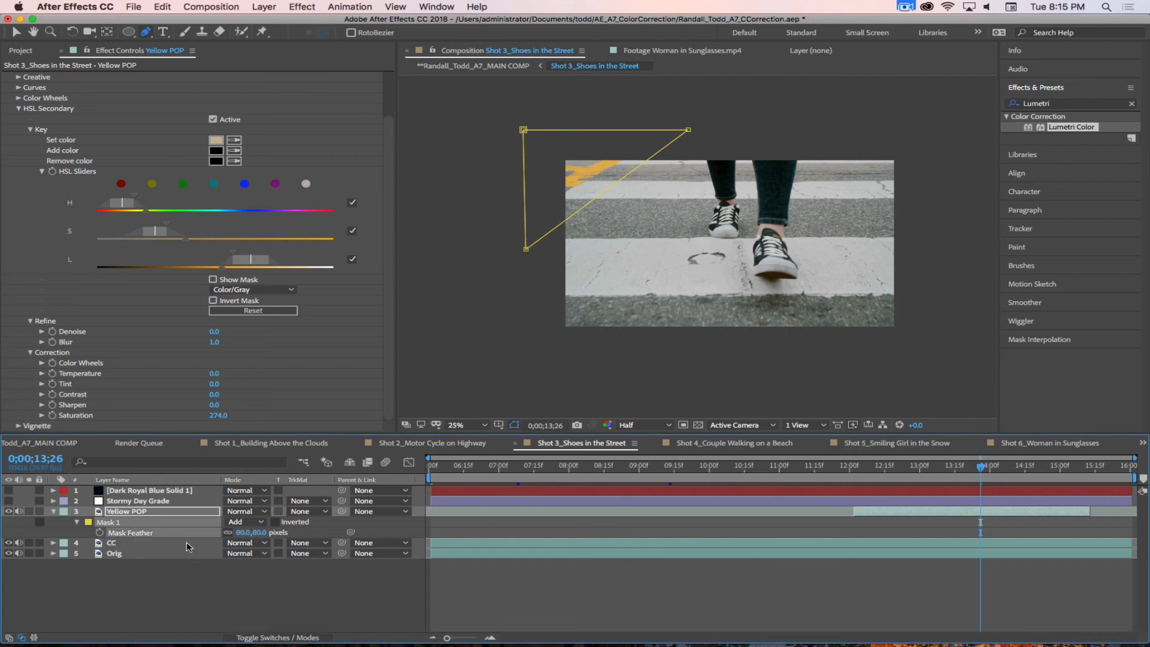
mouse_move(980, 470)
mouse_down()
mouse_move(836, 469)
mouse_move(999, 482)
mouse_move(983, 484)
mouse_up()
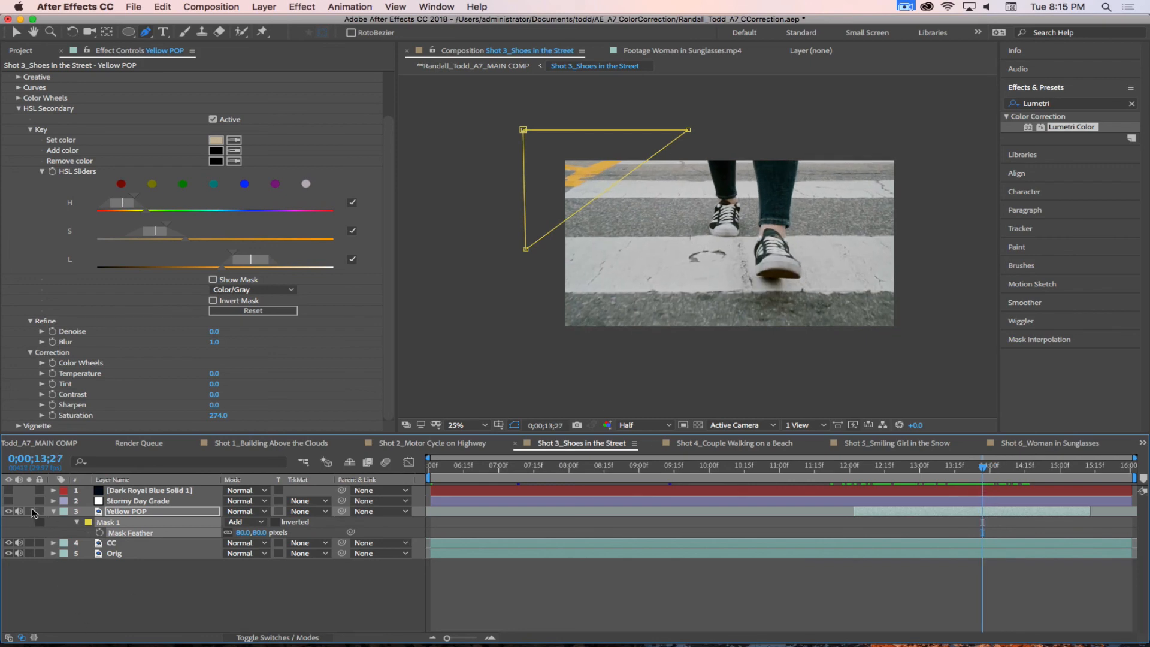
click(29, 512)
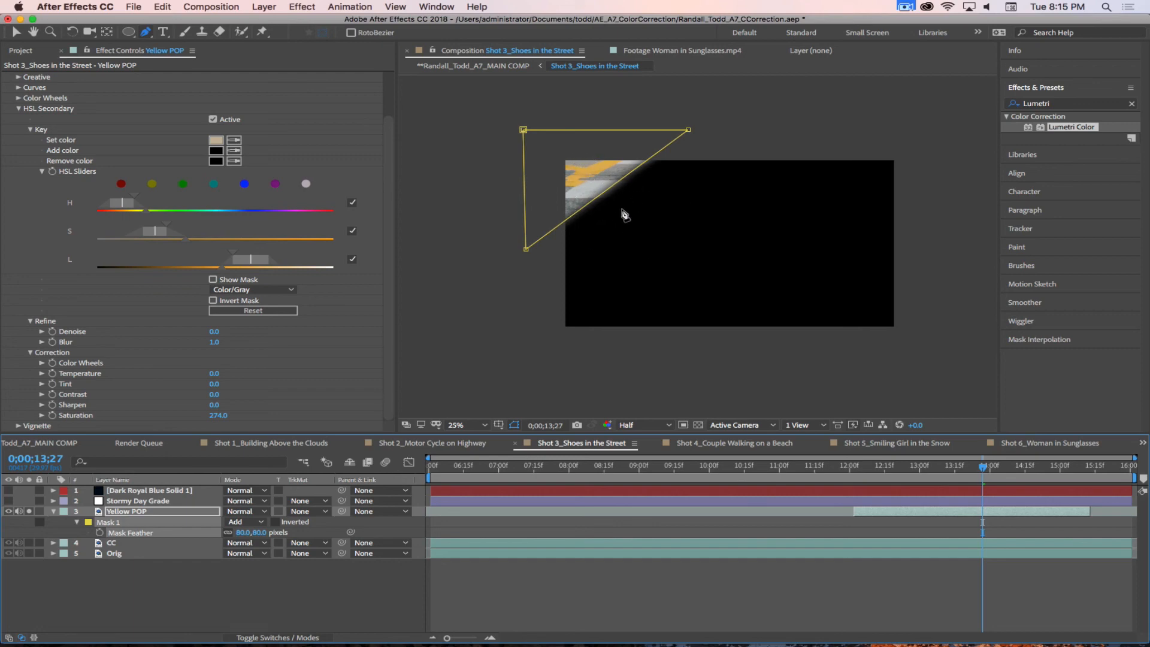
Step: Start Mask Path keyframing on Yellow POP at 0;00;12;20 and shift the mask's diagonal edge up and outward toward the frame corner
drag(983, 460, 896, 469)
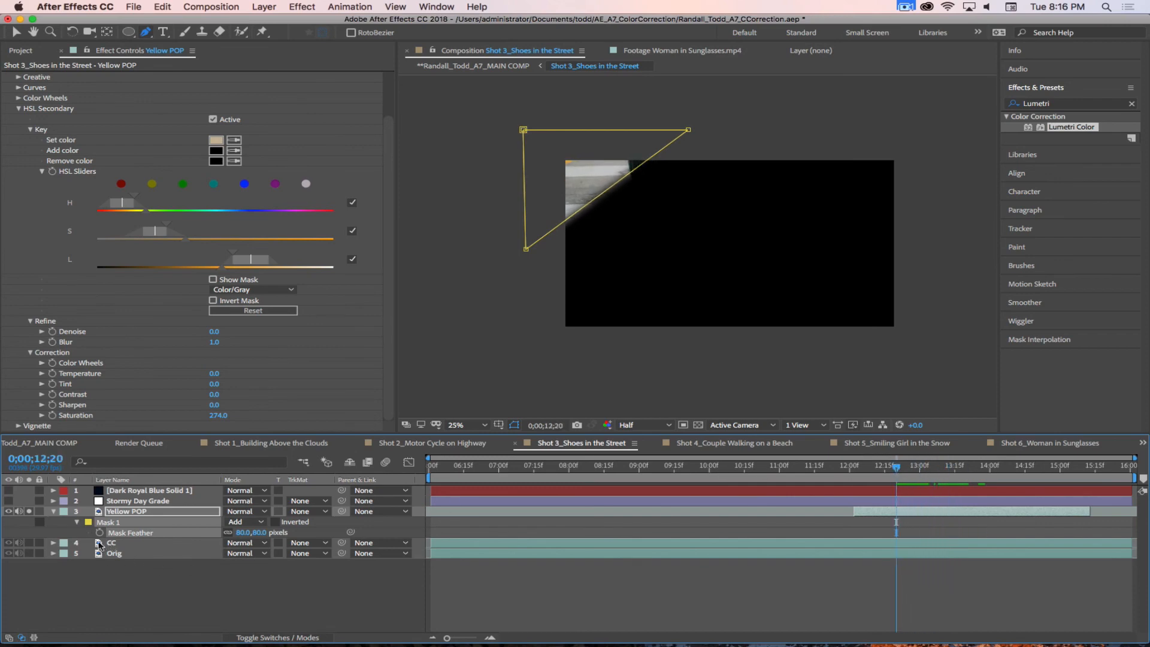
click(144, 514)
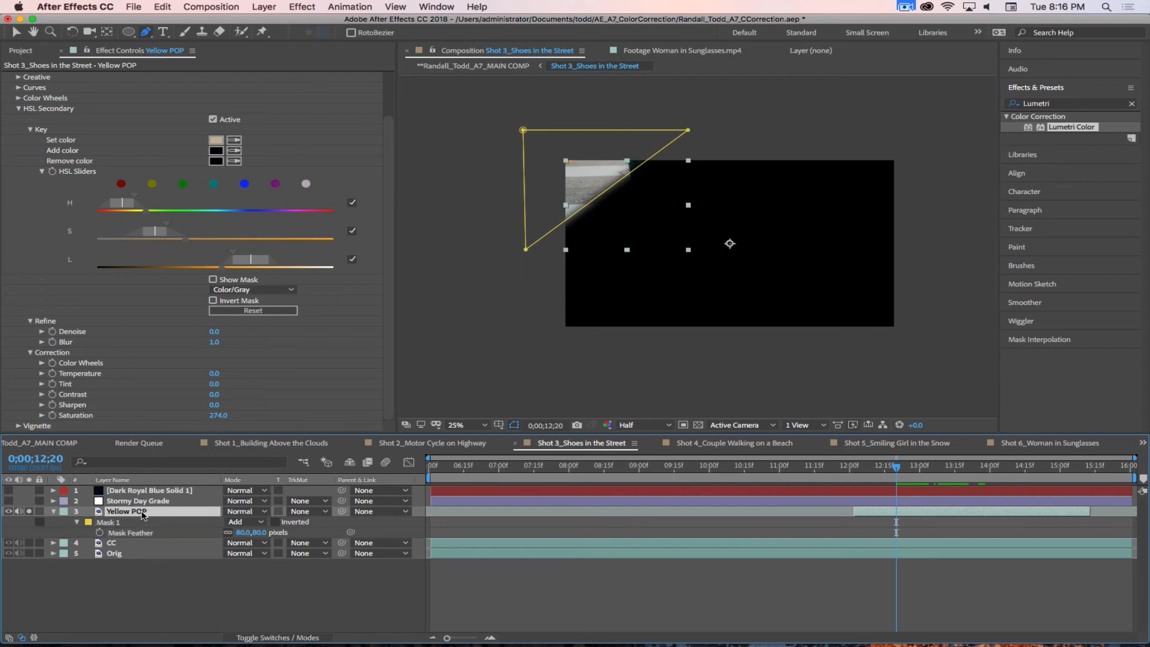
key(m)
key(m)
key(m)
key(m)
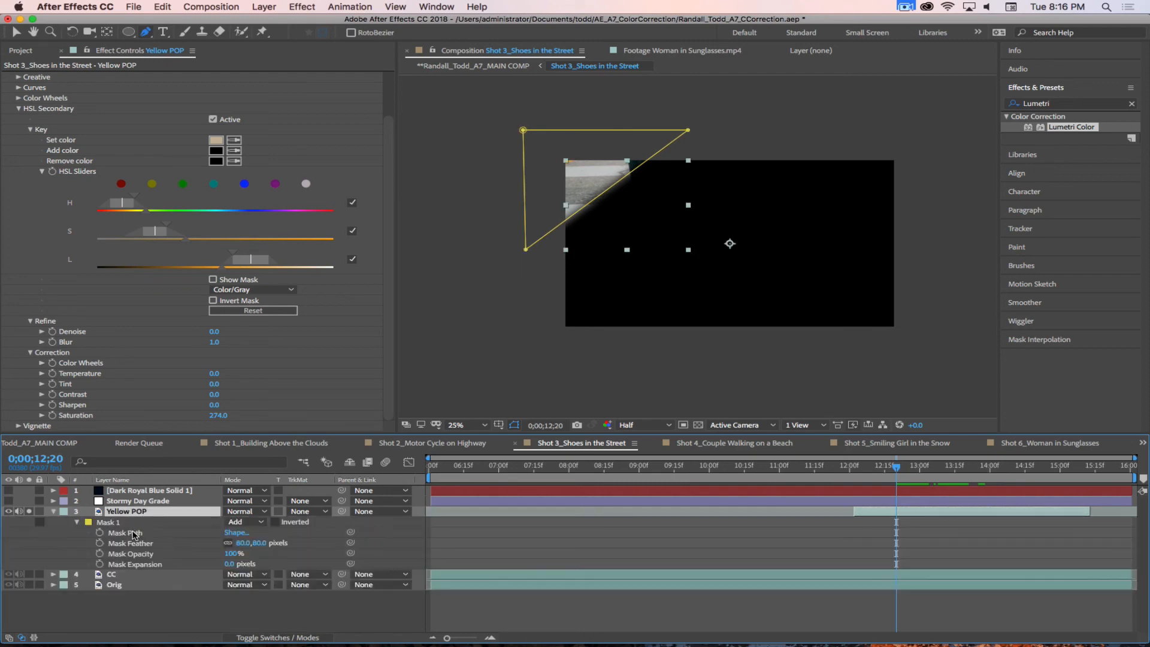
click(100, 533)
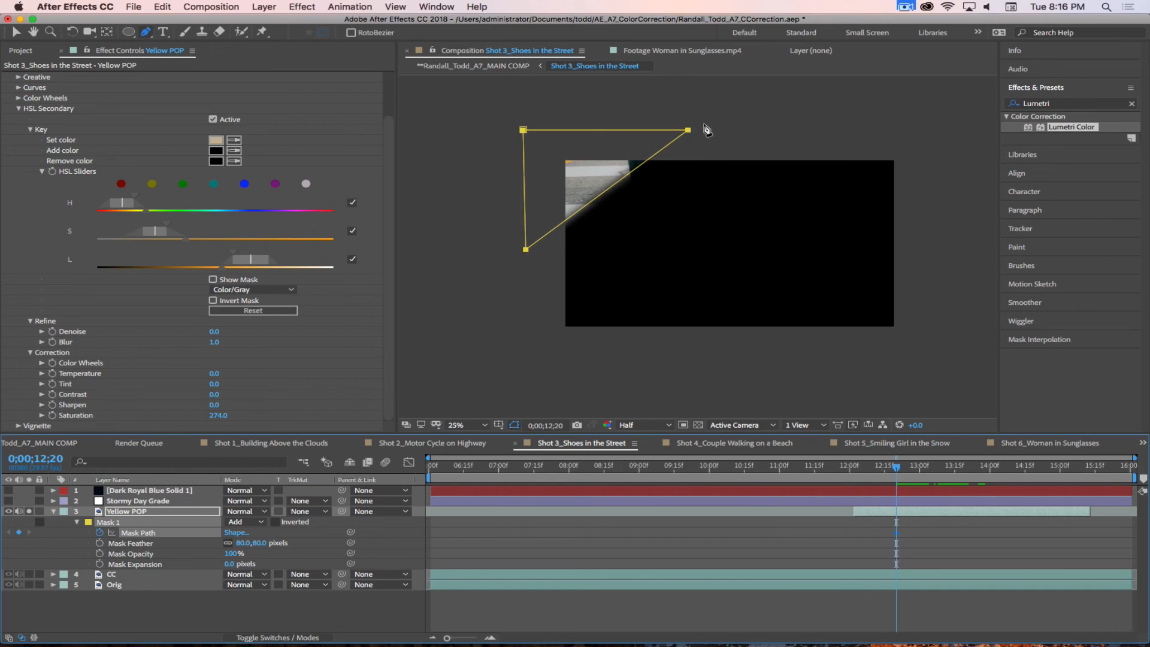
drag(730, 114, 609, 286)
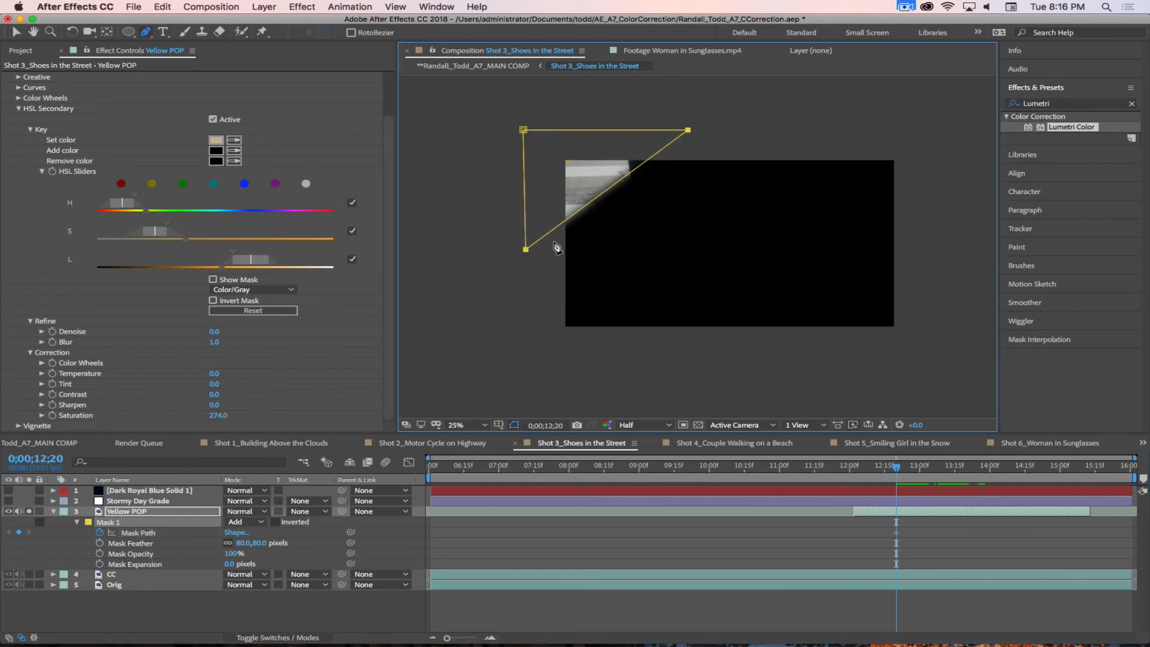
key(v)
drag(598, 202, 575, 186)
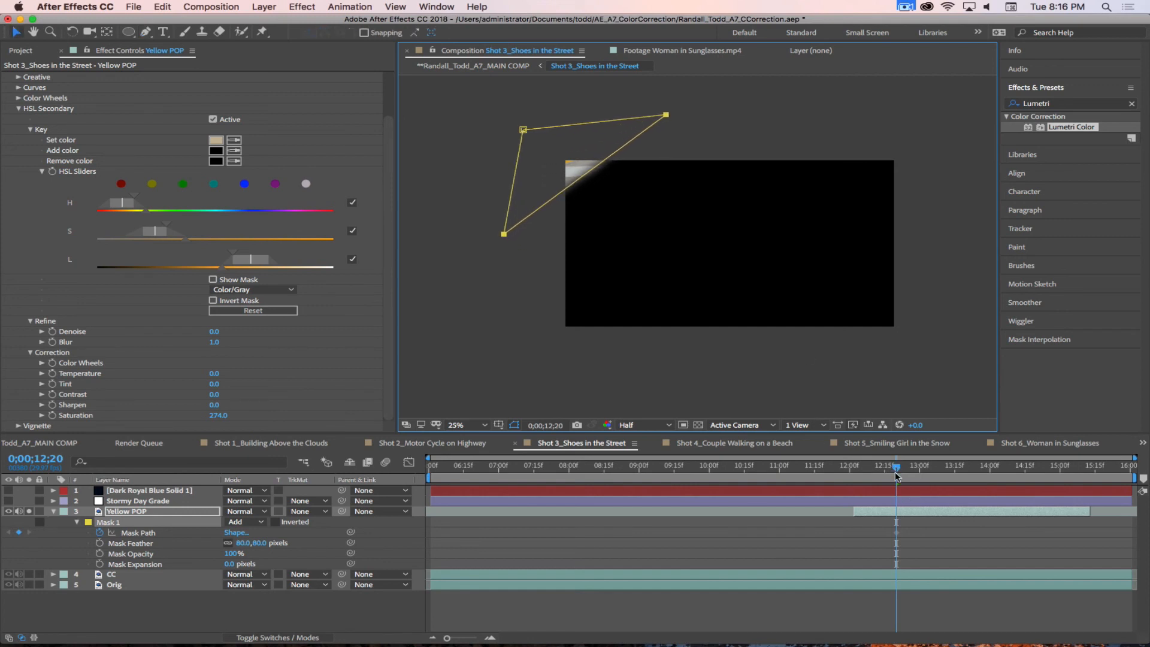
Step: Add Mask Path keyframes just after 0;00;14;00 and at 0;00;15;02, moving the diagonal edge to follow the yellow marking
click(909, 514)
key(u)
key(u)
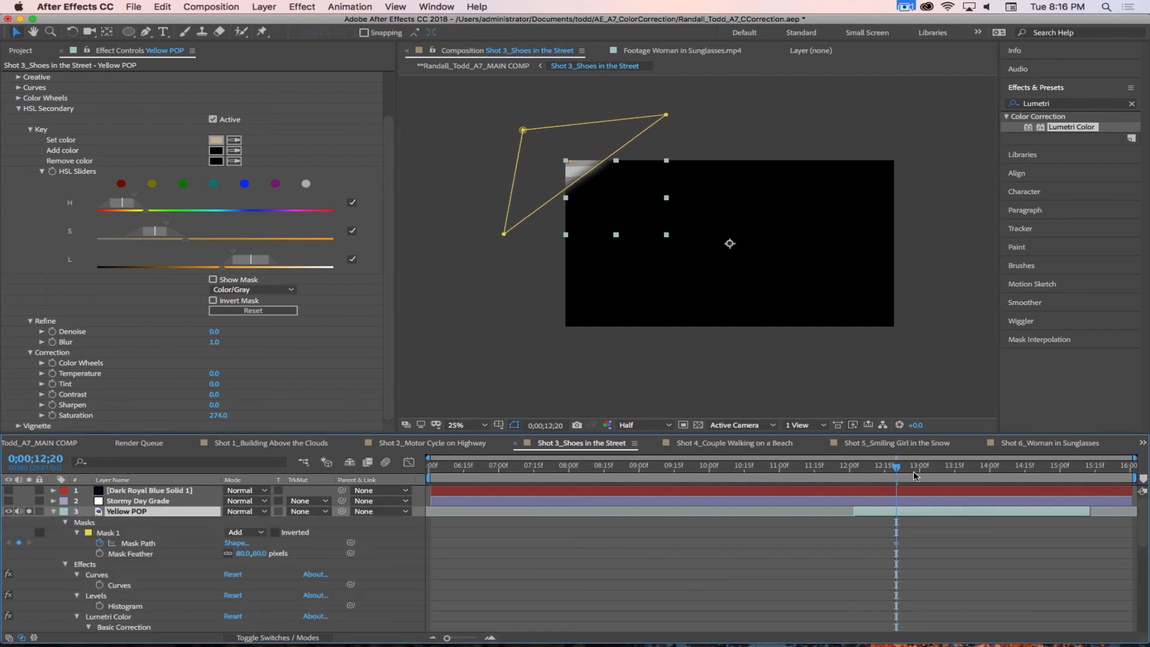
key(space)
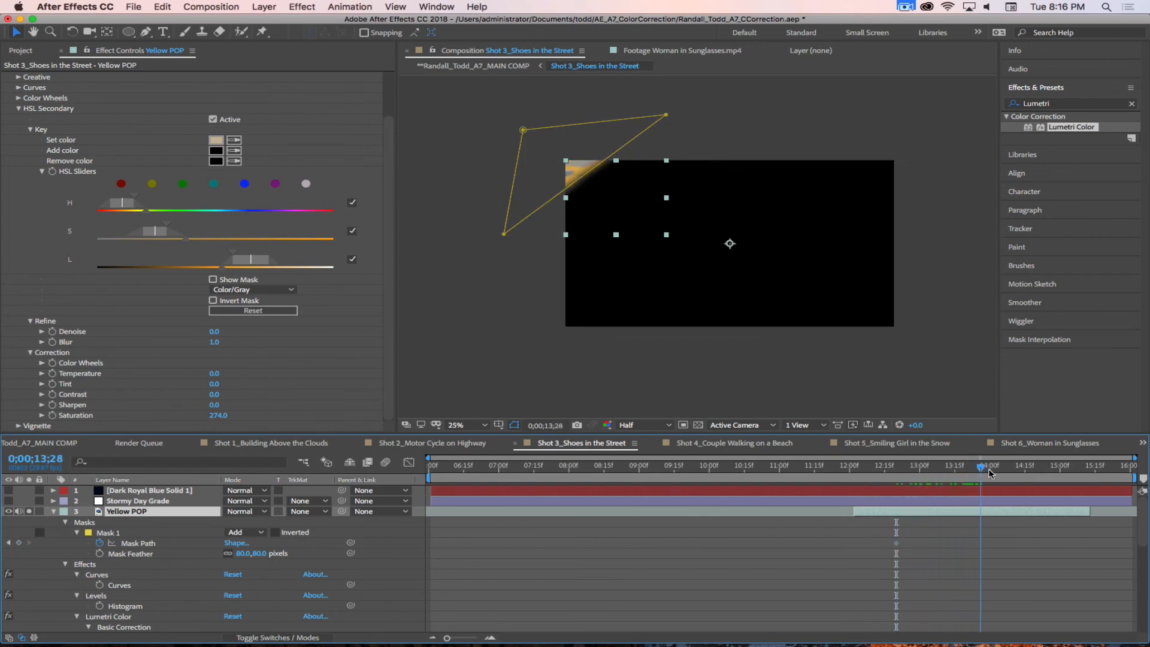
drag(585, 176, 608, 189)
drag(998, 466, 1065, 469)
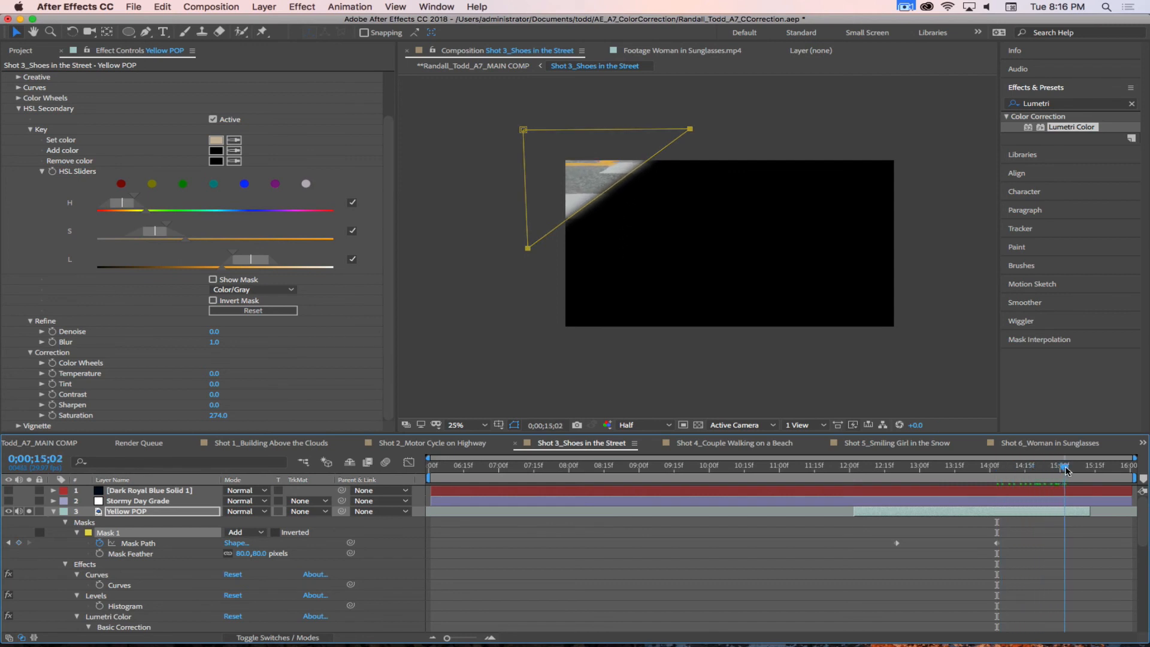
click(604, 193)
drag(604, 193, 605, 187)
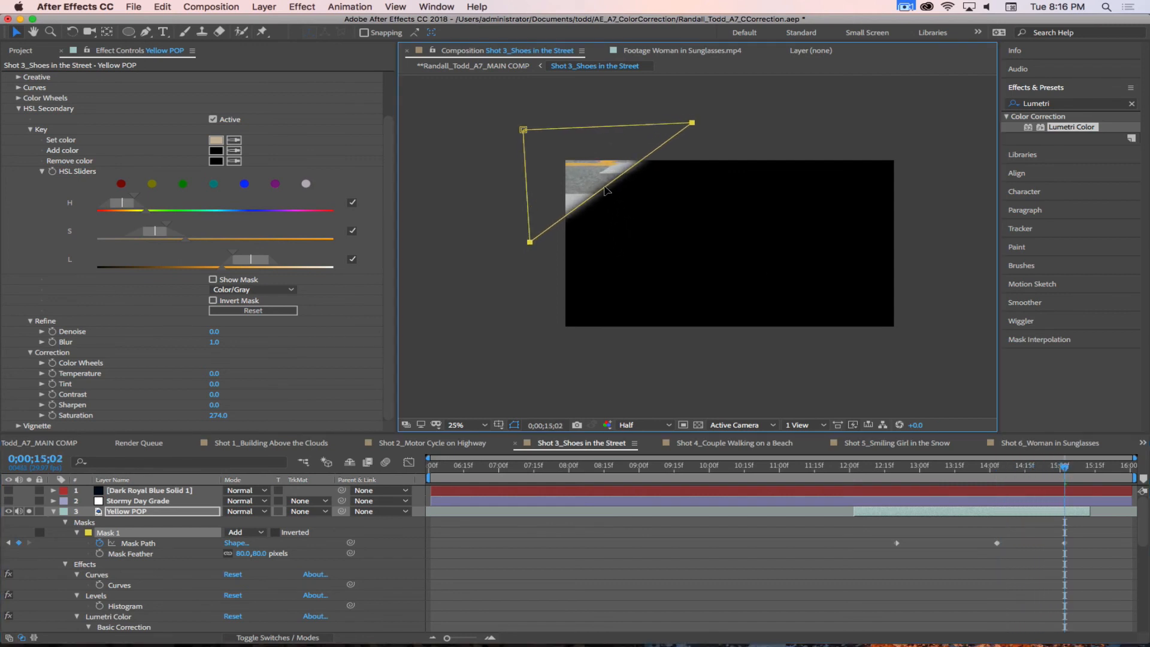
Step: Keyframe Yellow POP's opacity to fade in from 0% at 0;00;12;02 to 100% just before 0;00;12;15
drag(1066, 472, 871, 477)
key(i)
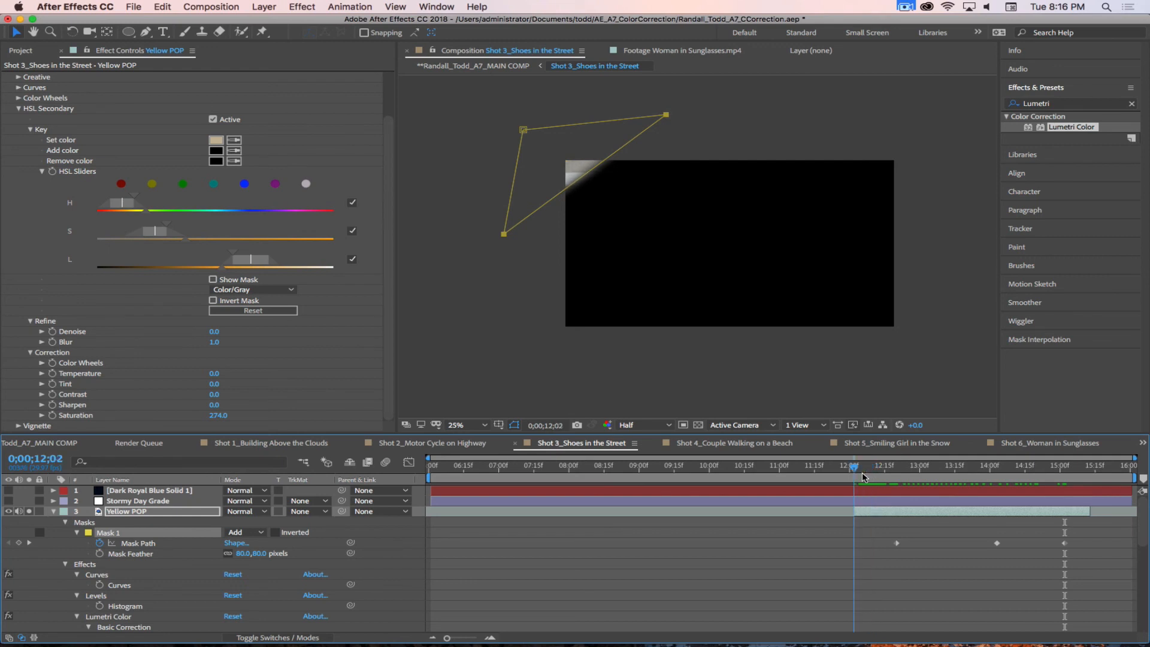
click(863, 514)
key(t)
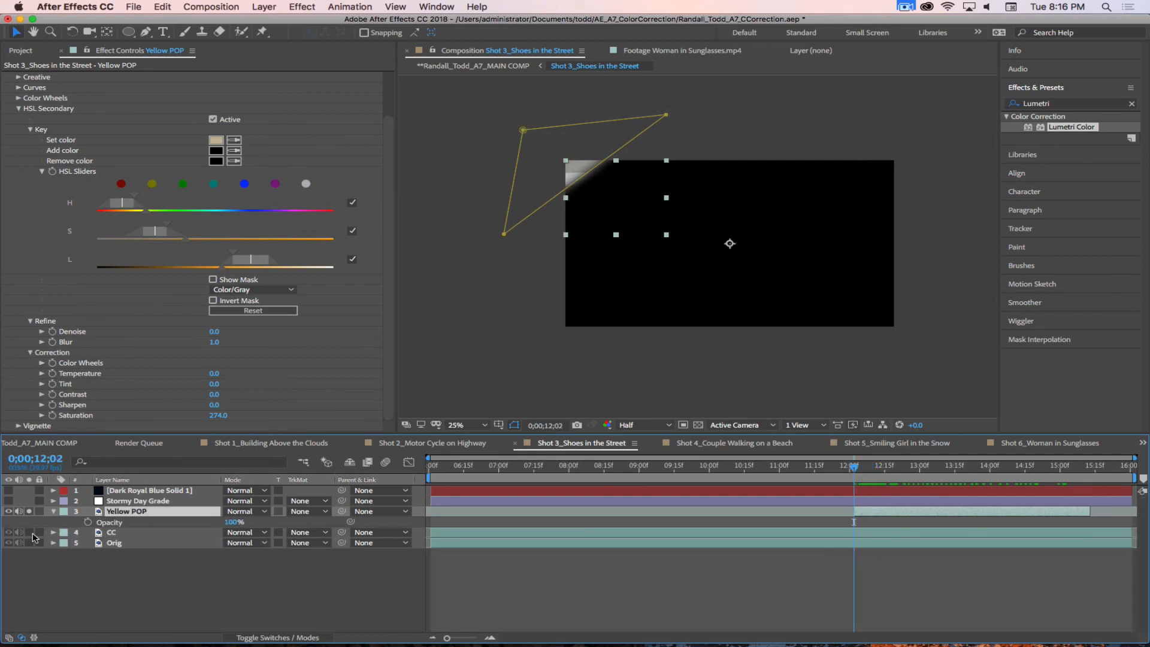
click(87, 522)
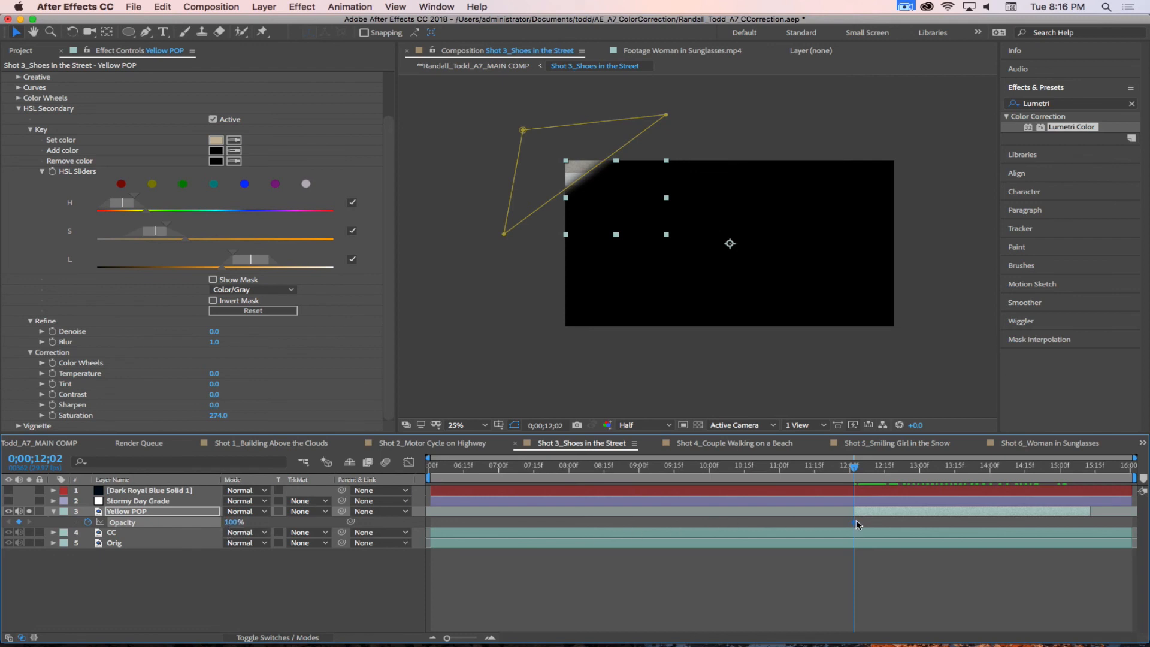
drag(875, 523, 882, 523)
drag(232, 524, 100, 524)
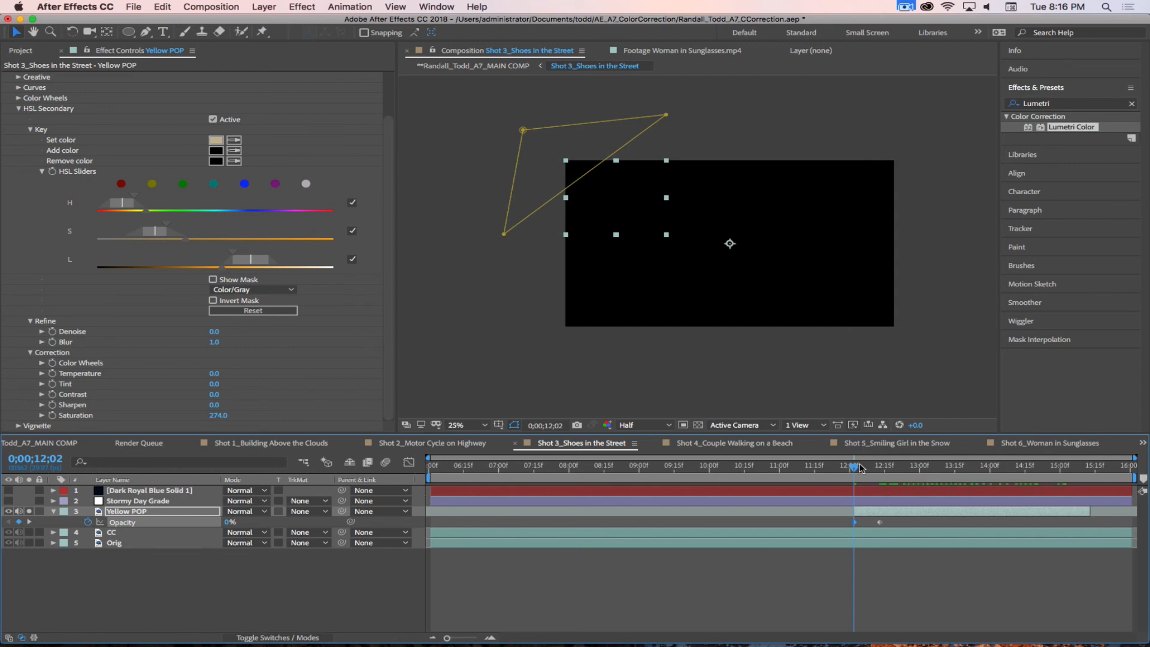
Step: Keyframe Yellow POP's opacity to fade out from 100% at 0;00;15;03 to 0% at 0;00;15;12, and unsolo the layer
drag(861, 468, 1073, 498)
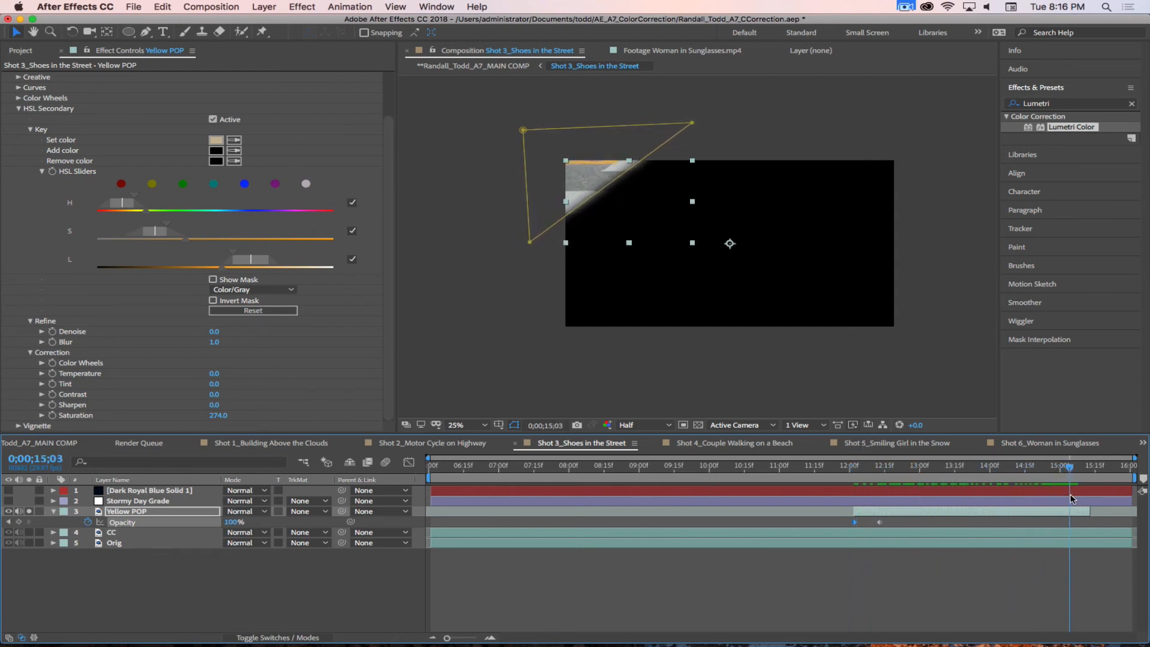
click(19, 522)
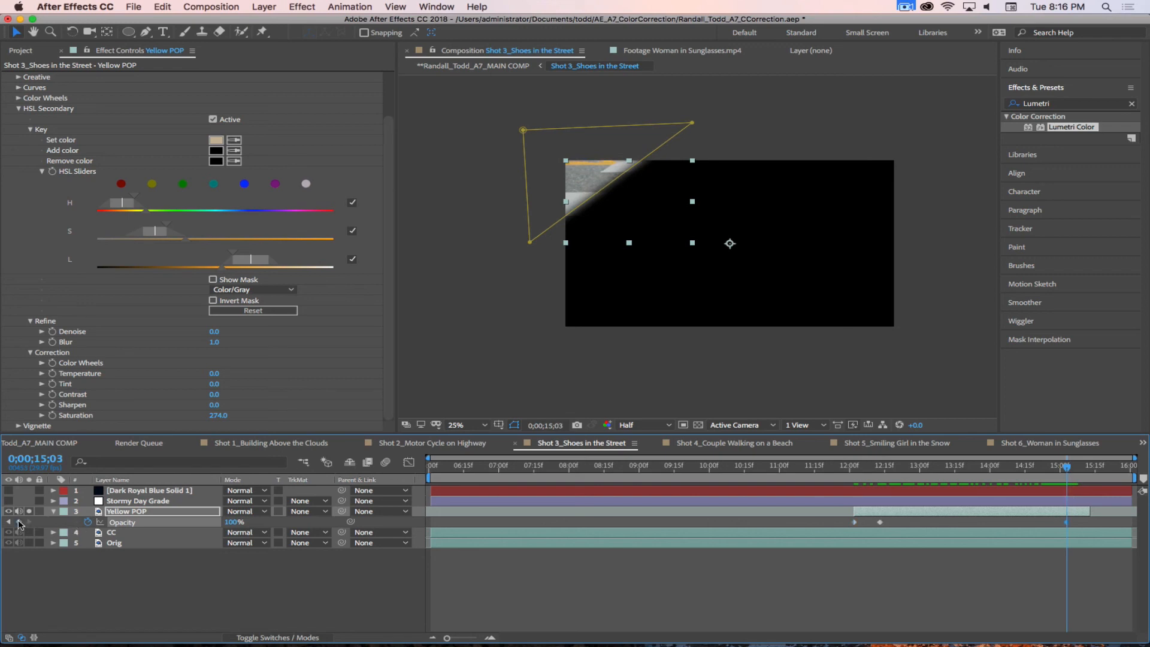
drag(1067, 470, 1083, 470)
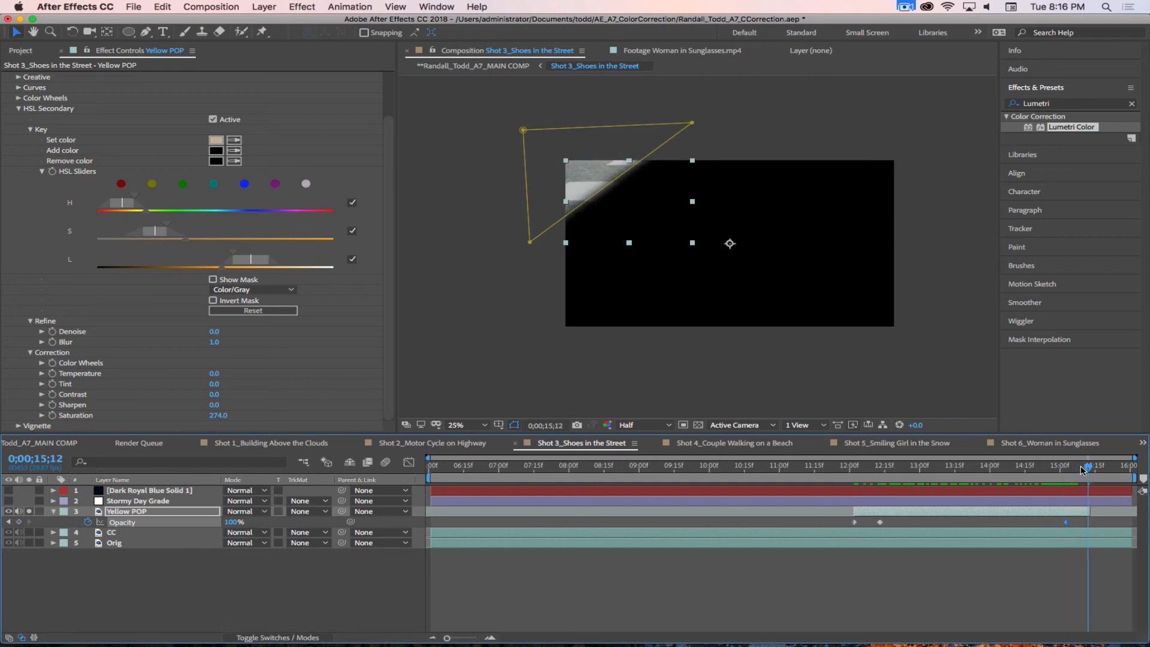
drag(233, 522, 105, 512)
drag(1087, 470, 843, 472)
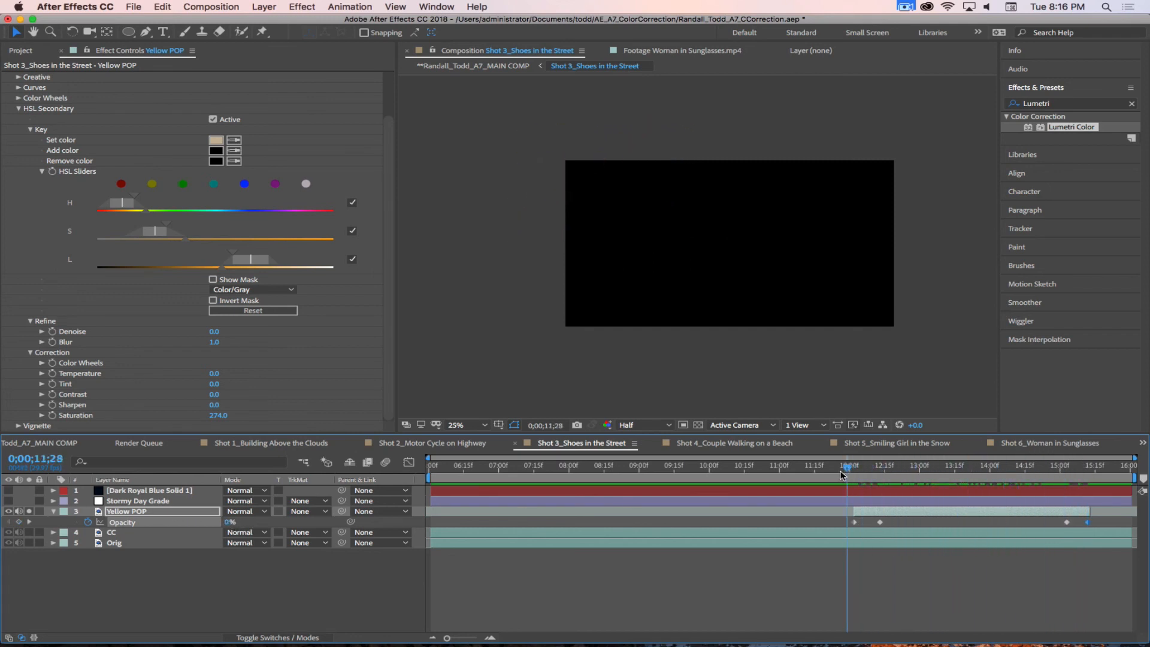
click(28, 511)
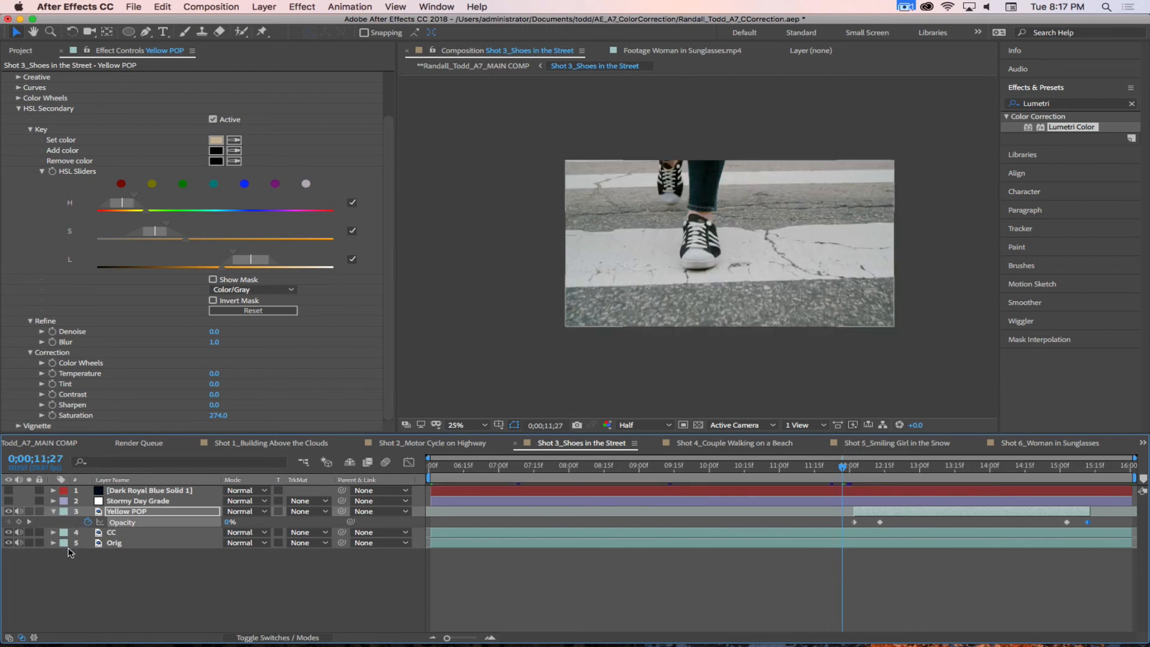
Step: Make the Dark Royal Blue Solid 1 and Stormy Day Grade layers visible again and preview Shot 3 through 0;00;14;08
drag(9, 501, 9, 490)
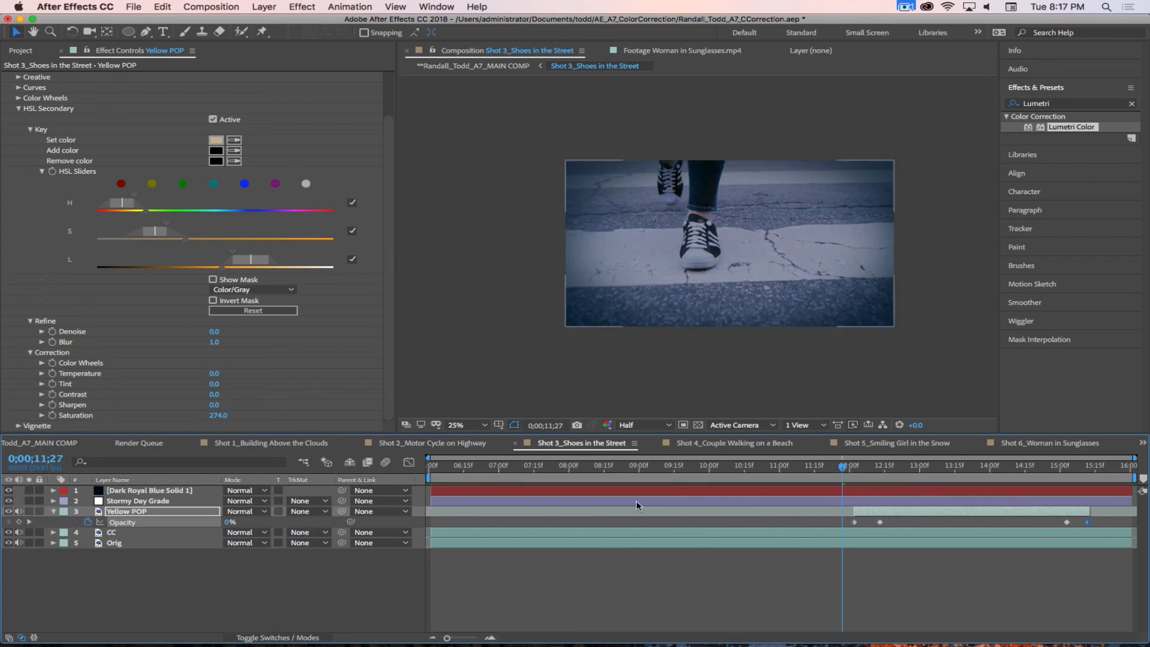
drag(488, 468, 1008, 541)
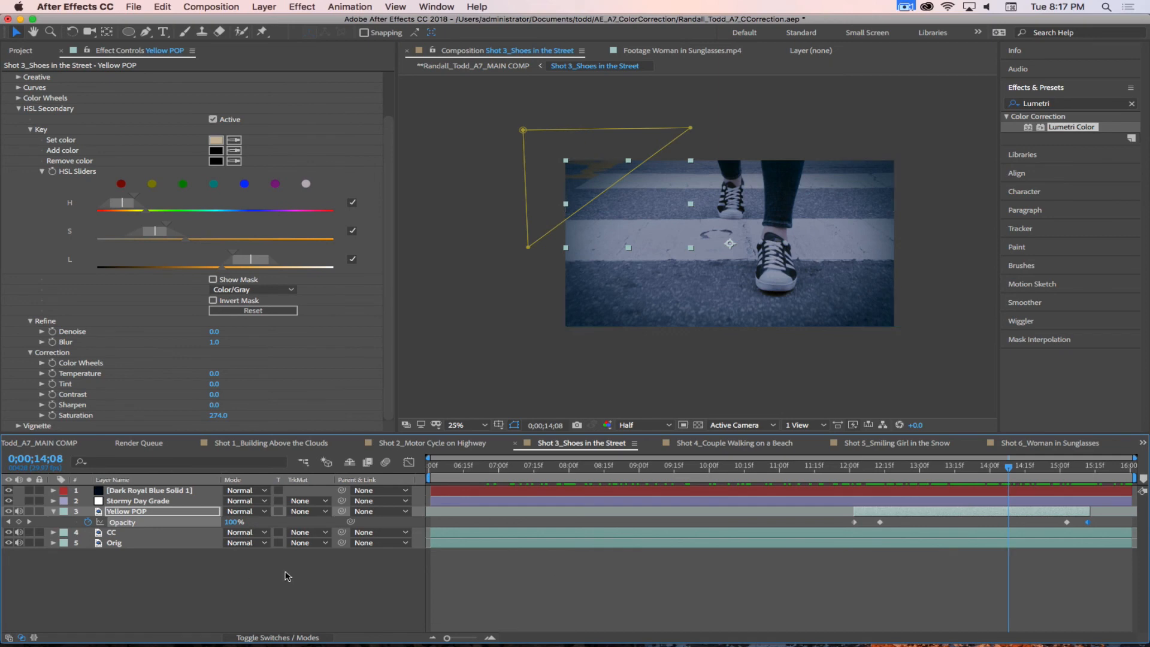
Step: In Shot 4 at 0:00:13:20, set the CC layer's HSL Secondary key color by sampling the ocean beside the sandbar
click(745, 444)
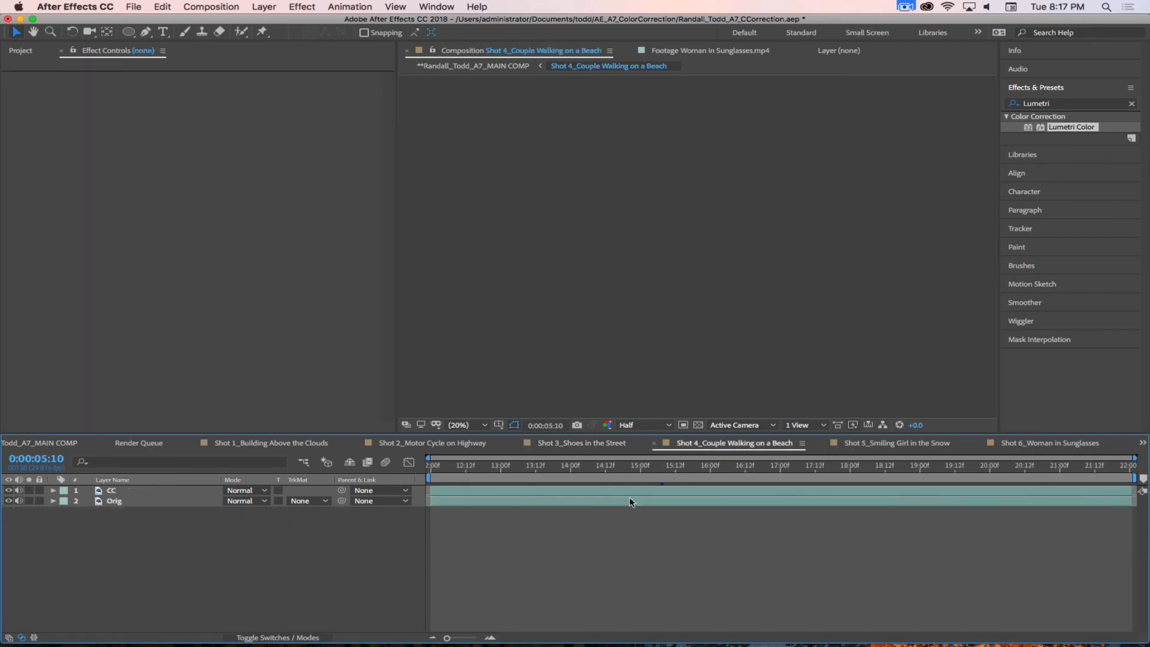
drag(528, 471, 559, 472)
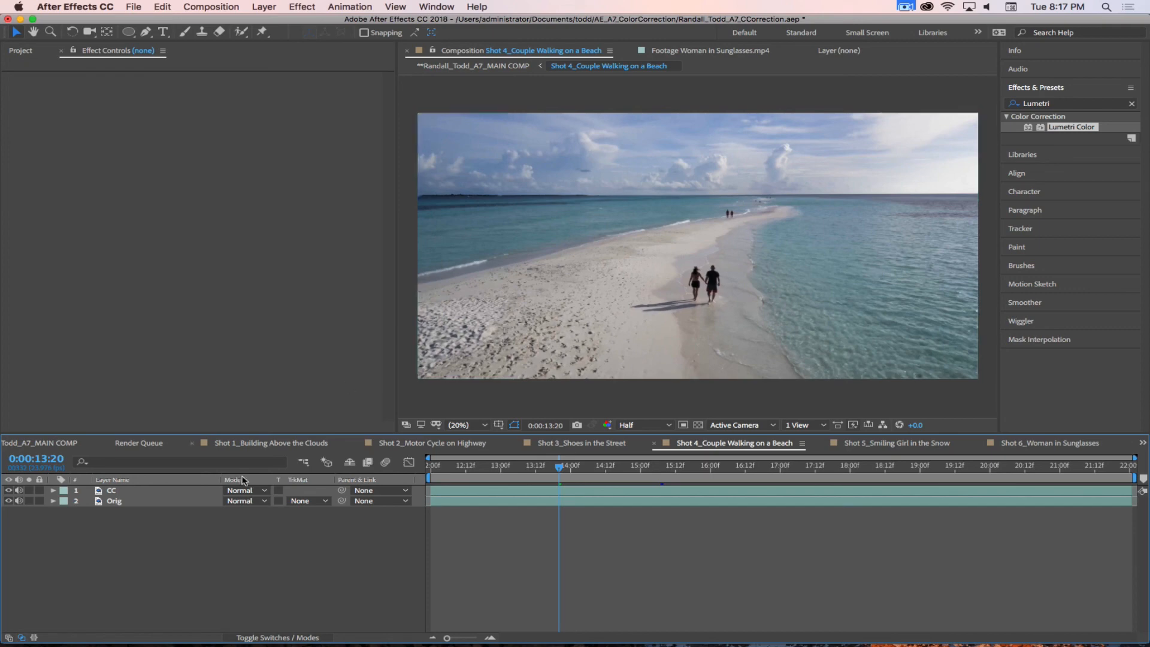
click(144, 491)
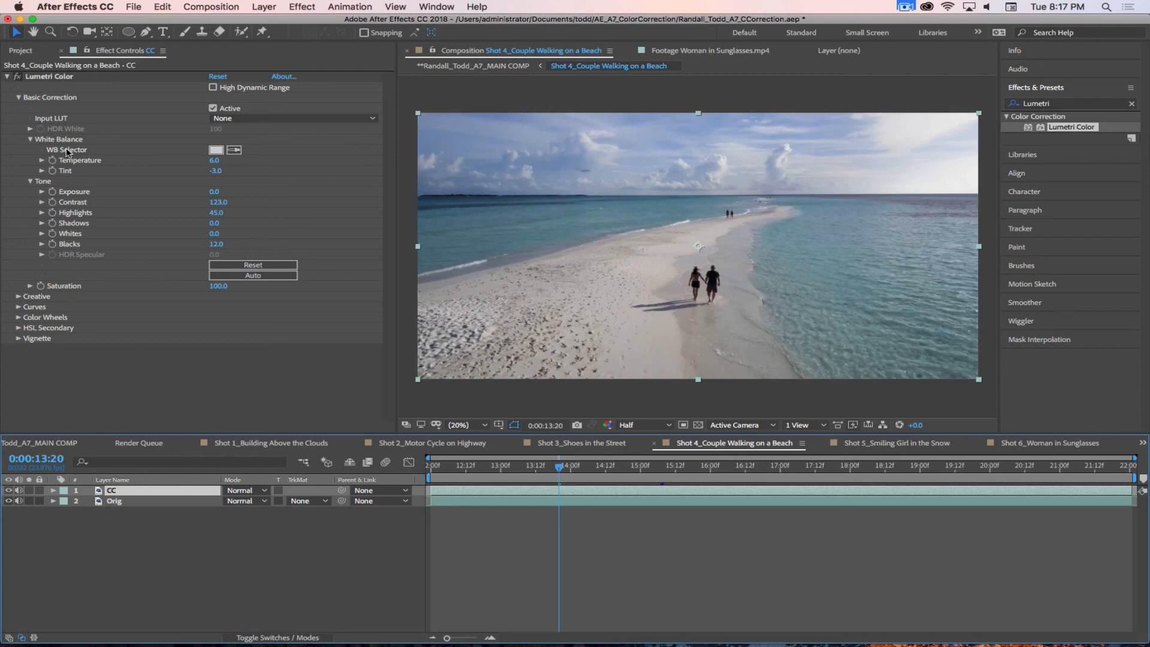
click(19, 328)
click(30, 349)
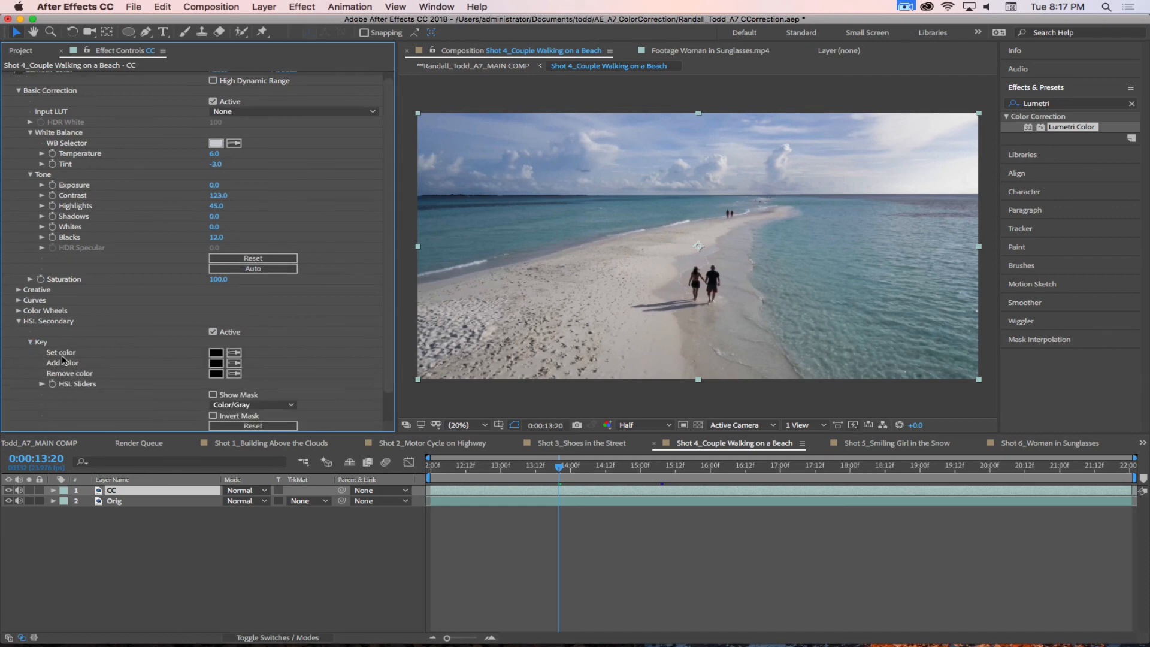
click(234, 352)
click(476, 232)
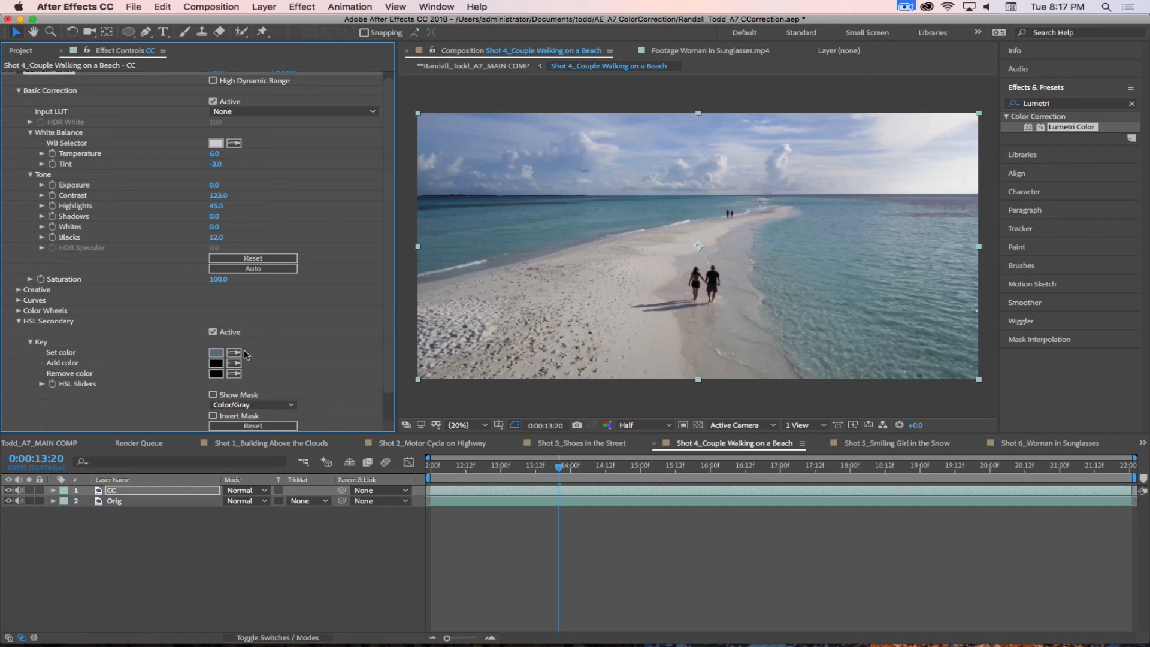
Step: Remove a sampled sky color from the HSL key, add one from the nearer turquoise water, and show the key mask
scroll(359, 260, down, 2)
click(212, 364)
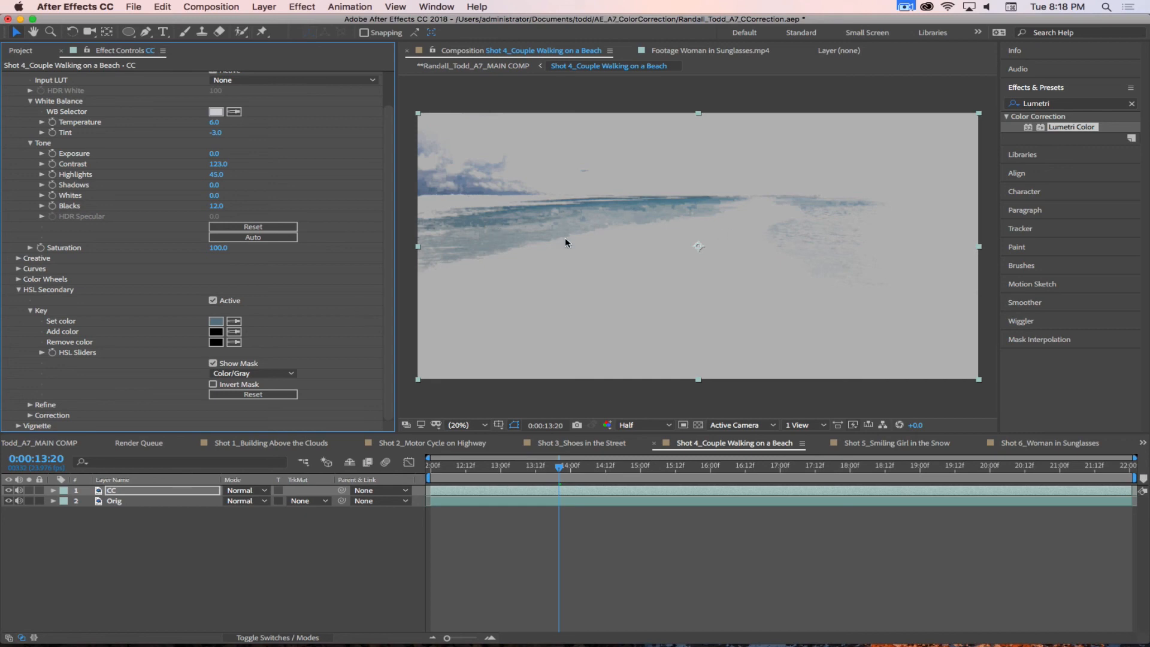
click(233, 343)
click(435, 186)
click(213, 364)
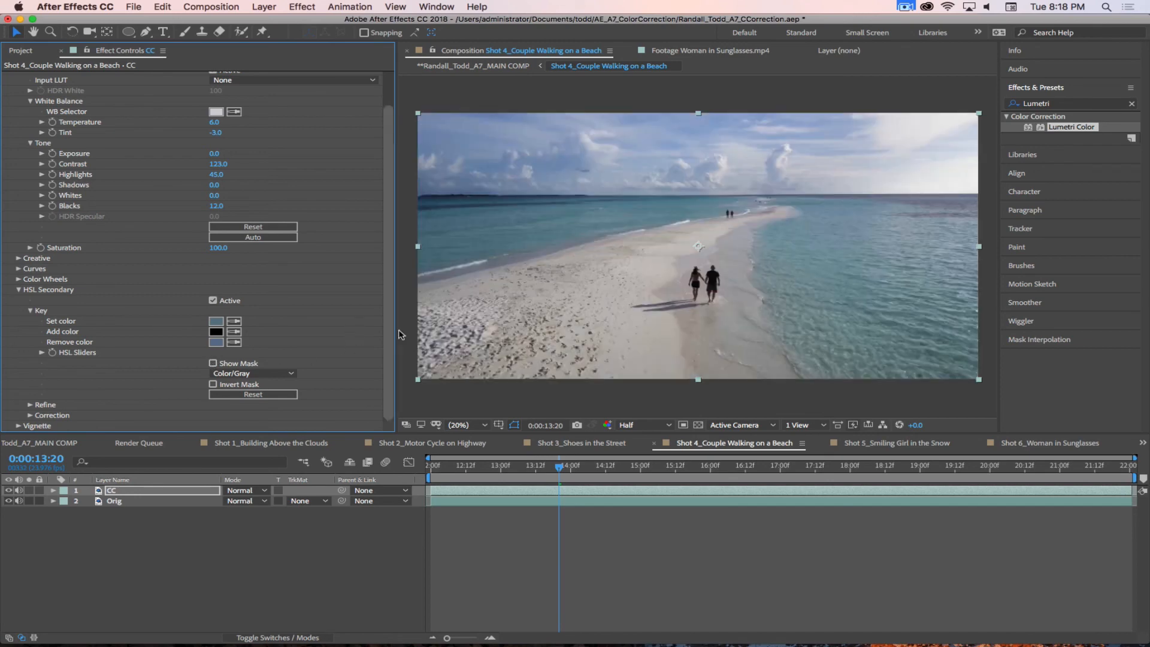
click(232, 334)
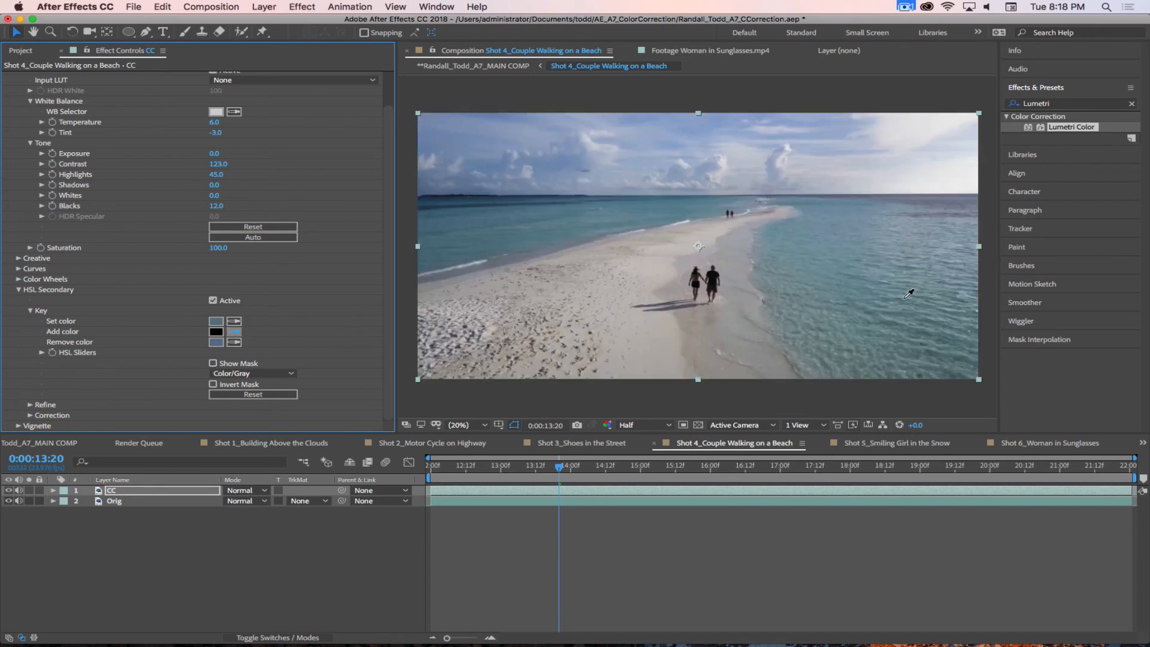
click(906, 299)
click(213, 363)
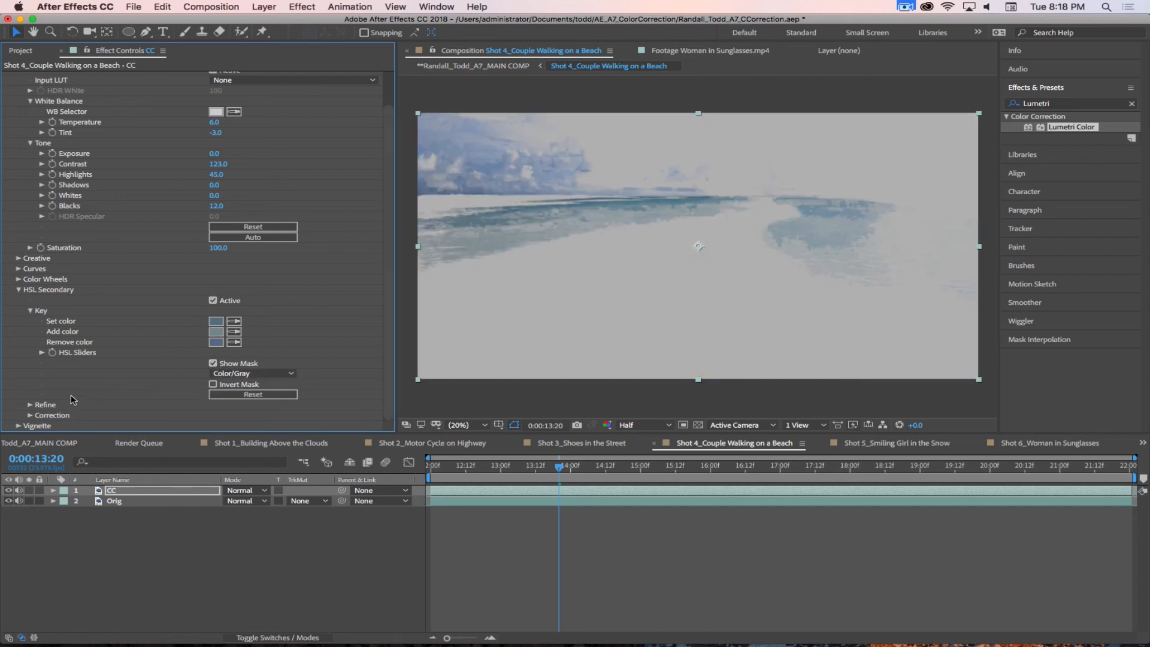
click(31, 405)
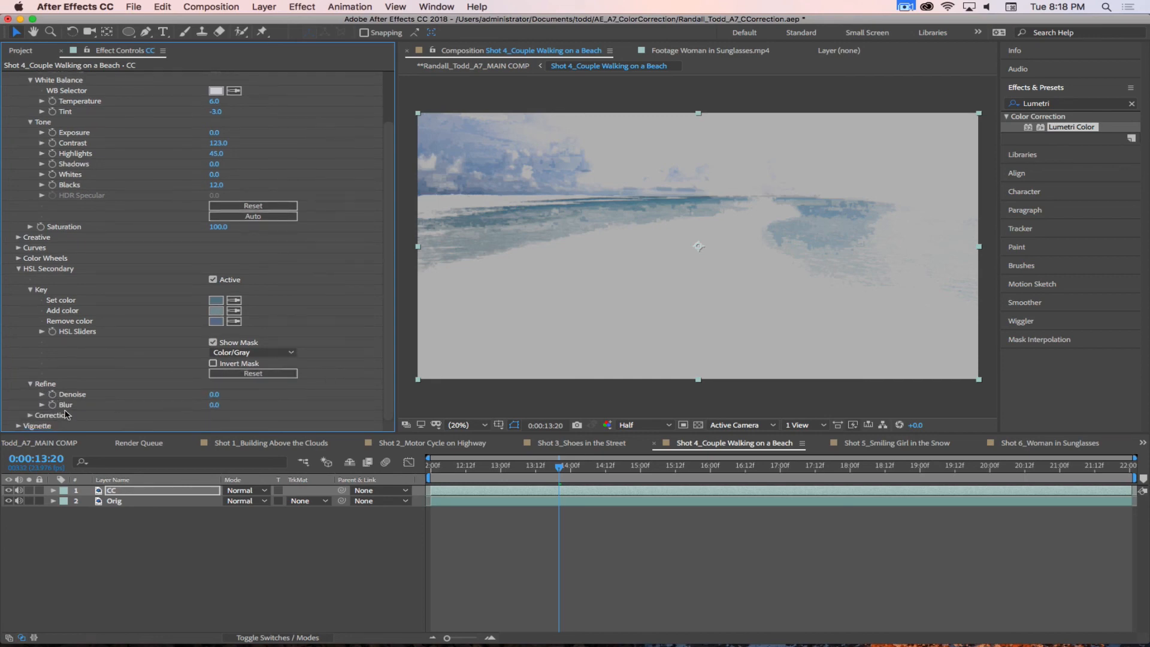
click(30, 384)
click(30, 415)
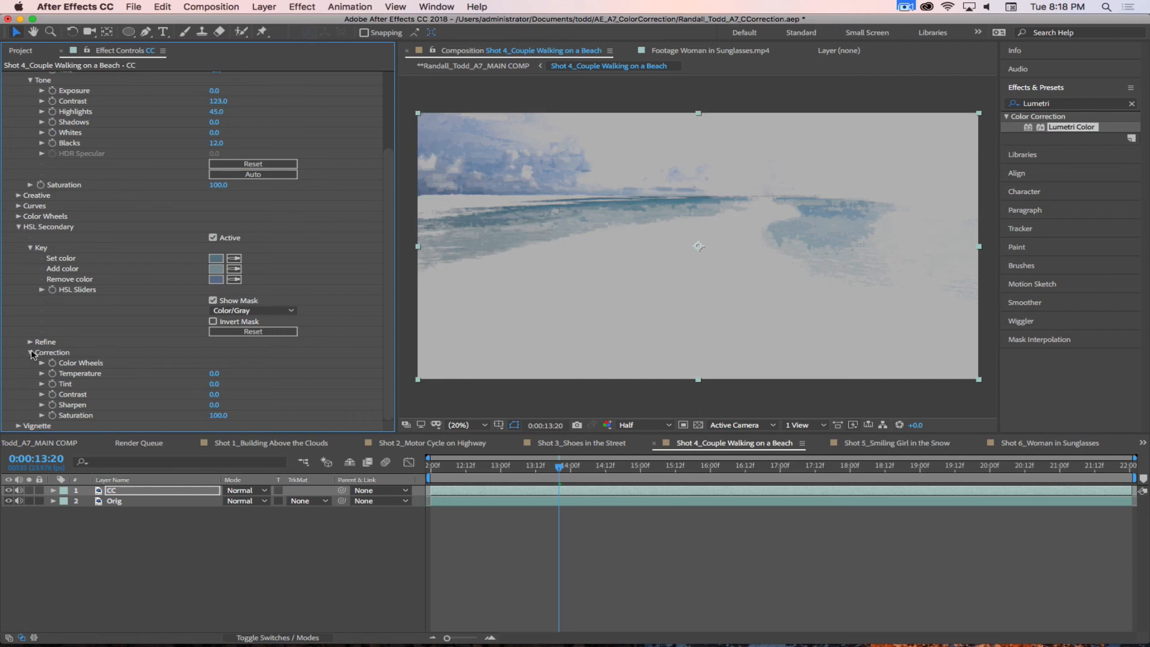
click(30, 352)
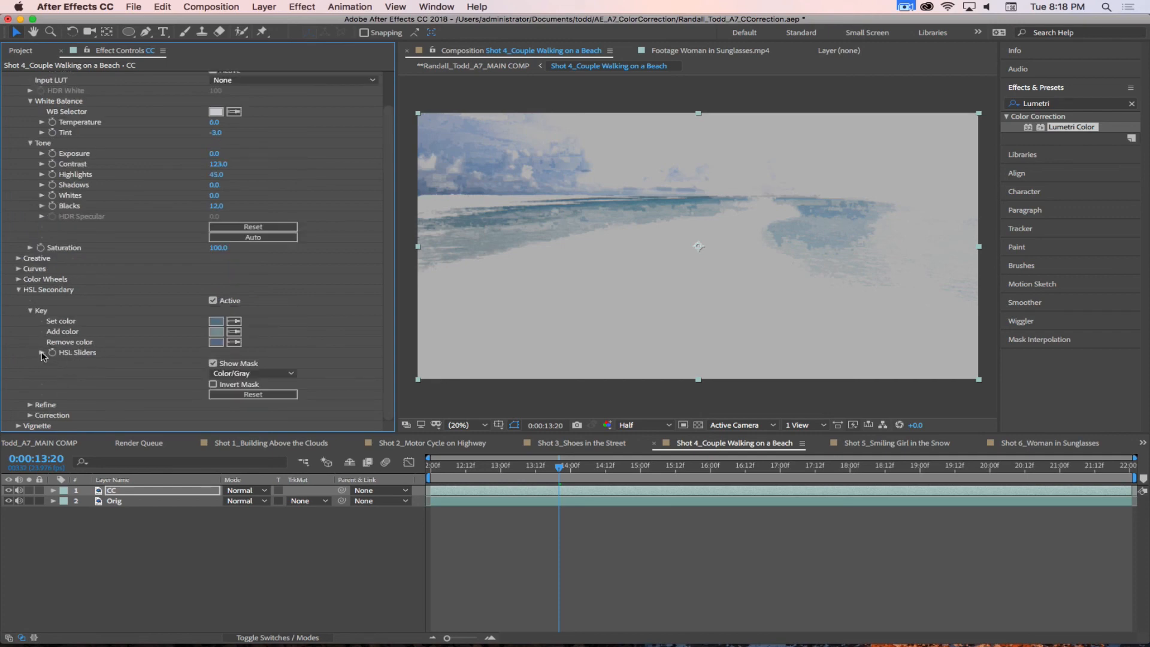
Step: Shift the key's hue range toward cyan, then widen its saturation range and falloff to capture more of the water
click(42, 353)
scroll(389, 311, down, 3)
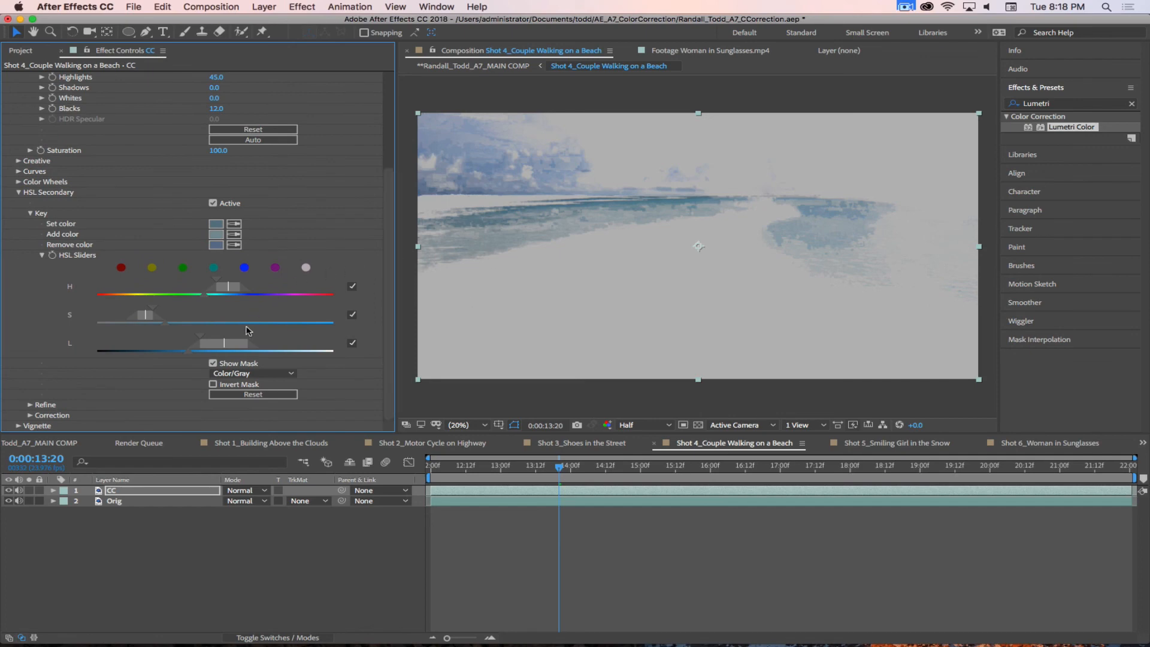
drag(229, 285, 224, 292)
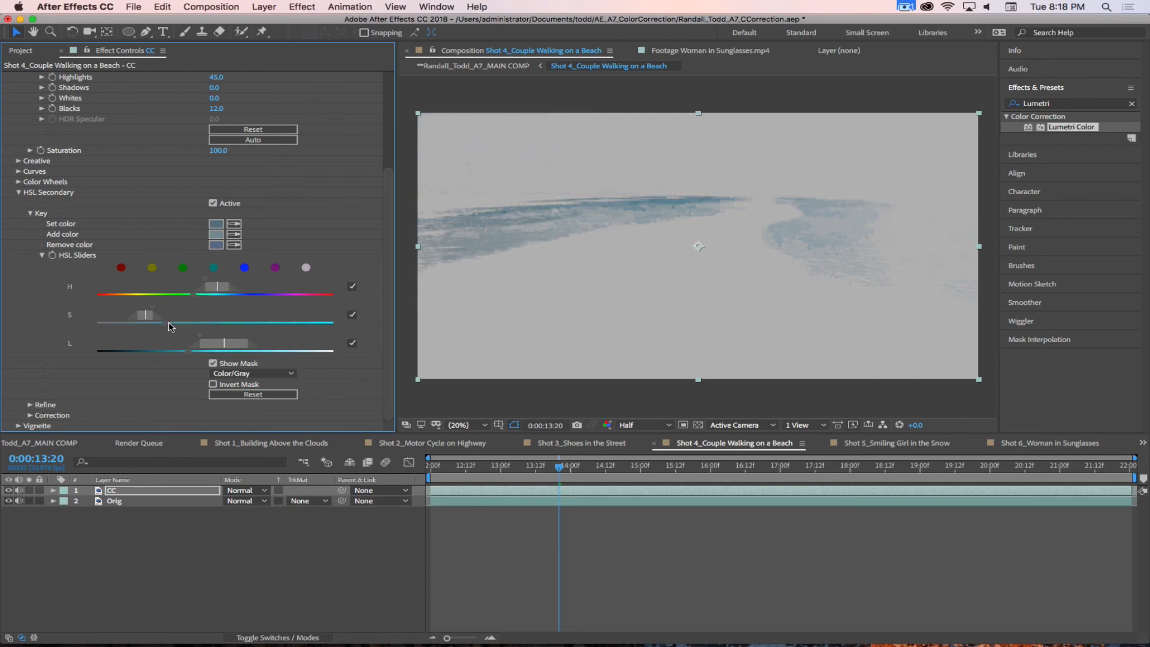
drag(170, 326, 177, 327)
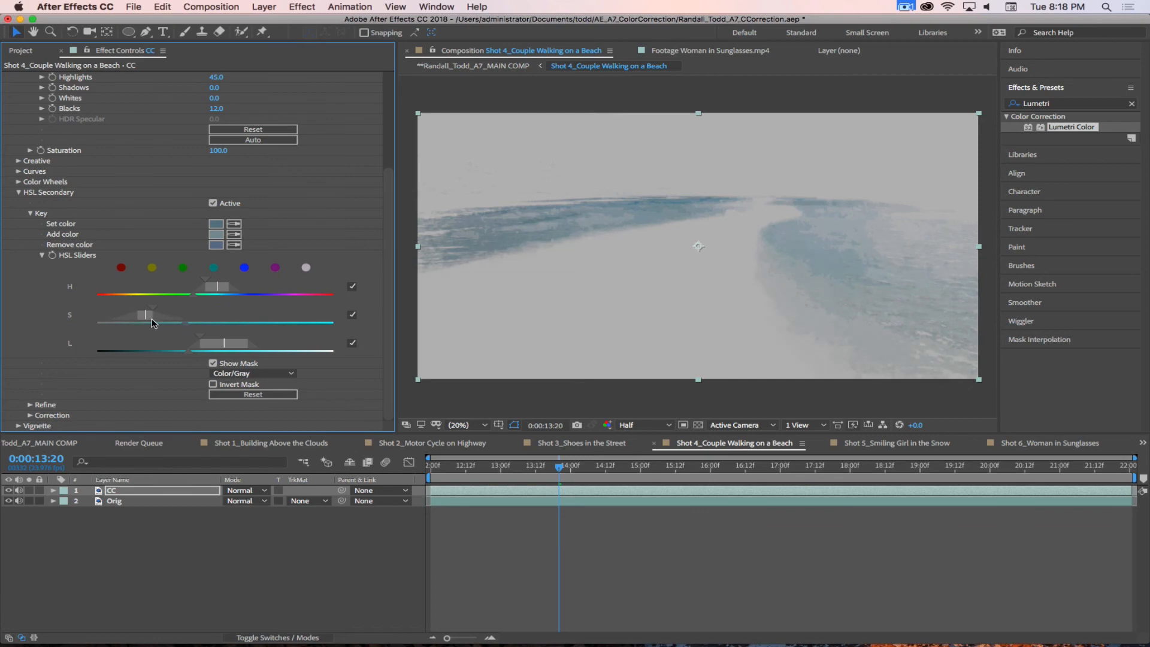
drag(153, 312, 174, 313)
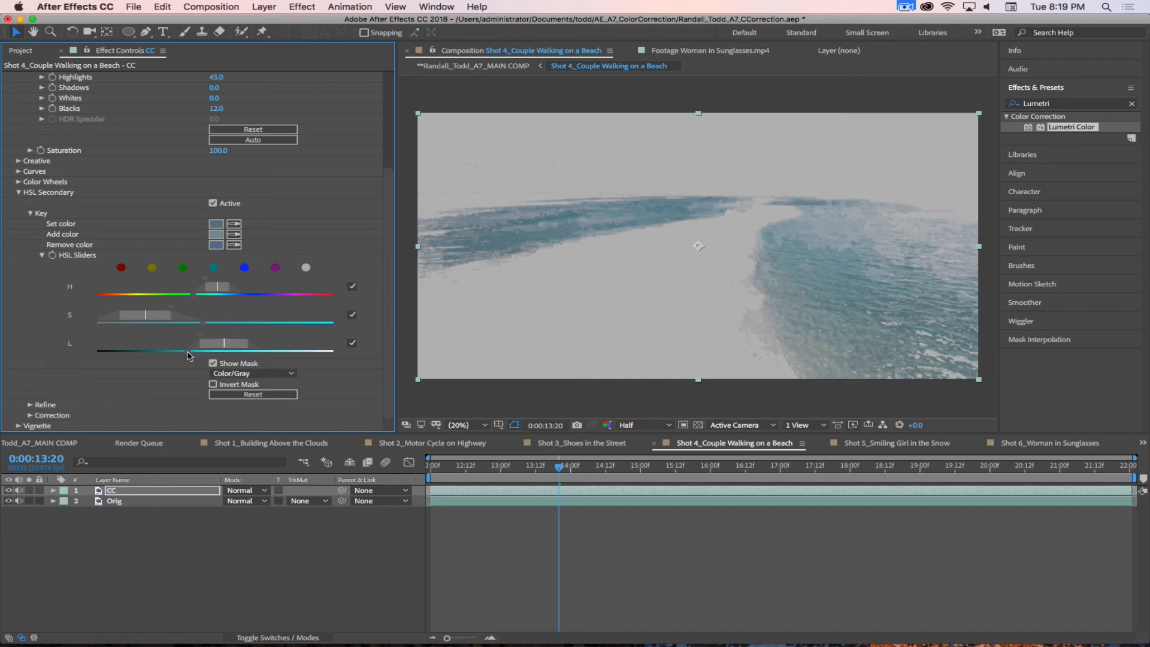
Step: Lower and widen the key's luminance range, and move the hue range slightly back toward blue to fill in the ocean
mouse_move(187, 354)
mouse_down()
mouse_move(171, 354)
mouse_move(215, 345)
mouse_move(200, 344)
mouse_up()
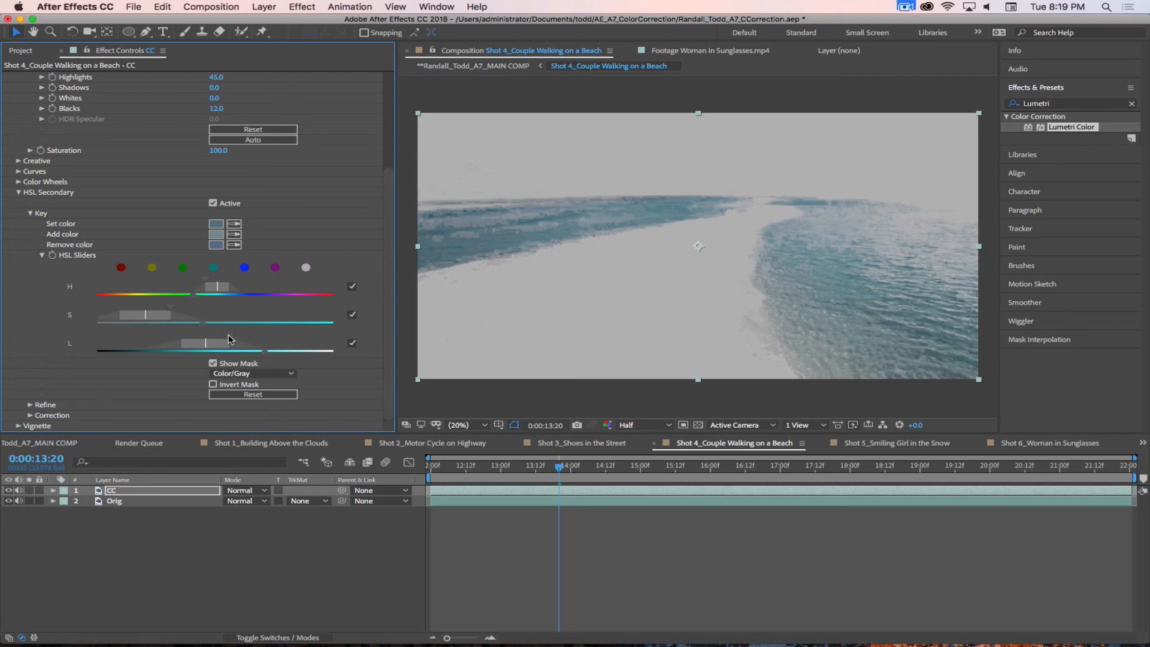
drag(228, 339, 248, 343)
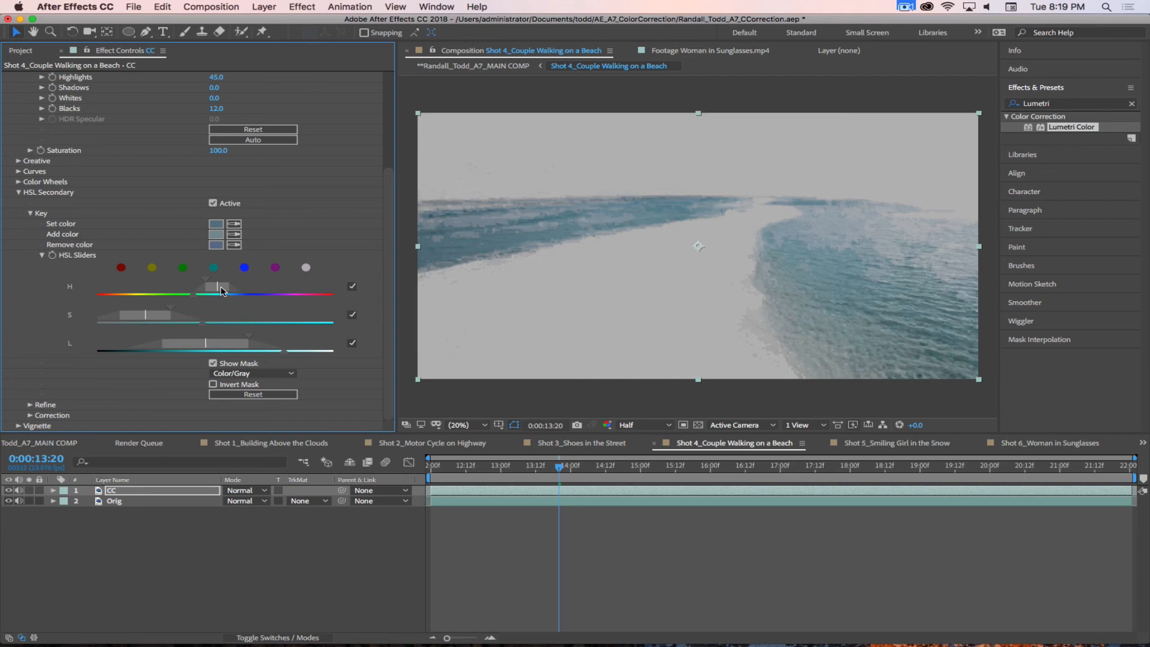
drag(221, 291, 233, 295)
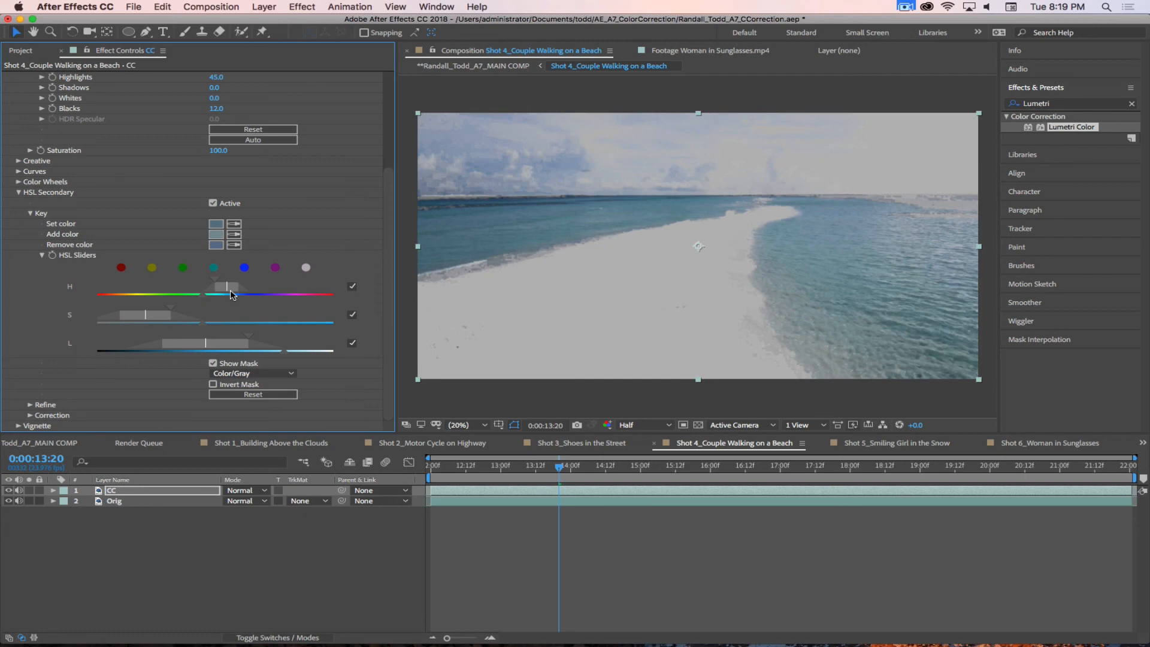
drag(233, 295, 234, 297)
drag(231, 295, 227, 296)
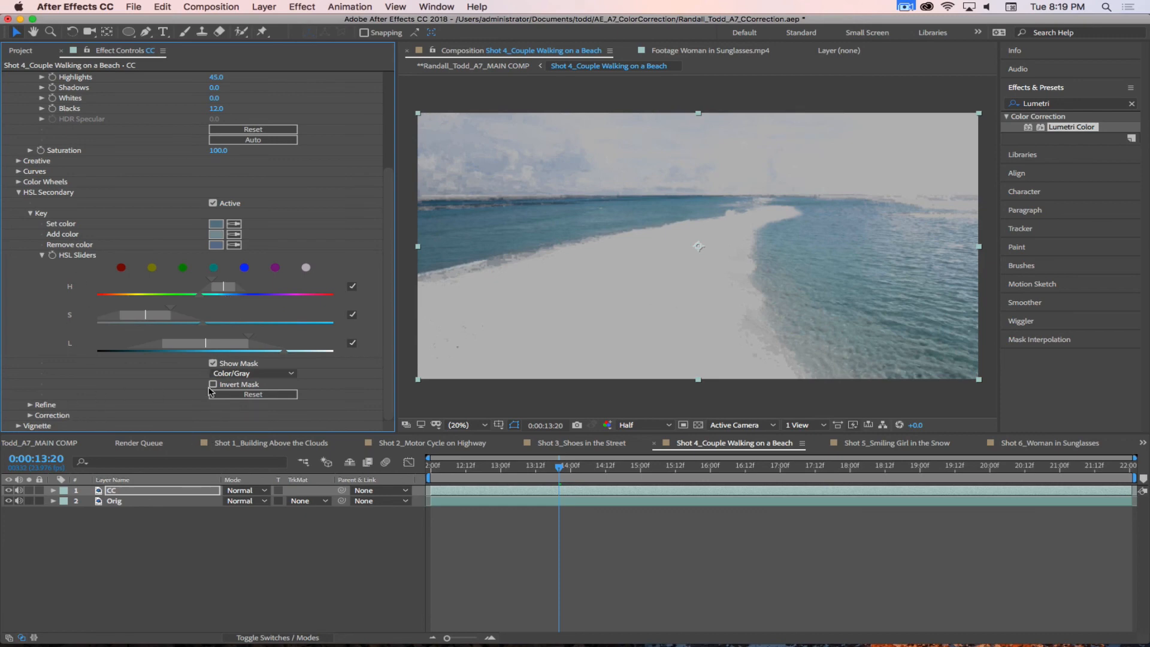
Step: Refine the HSL key with Denoise 100 and Blur 7, then hide the mask
click(30, 405)
drag(287, 416, 313, 417)
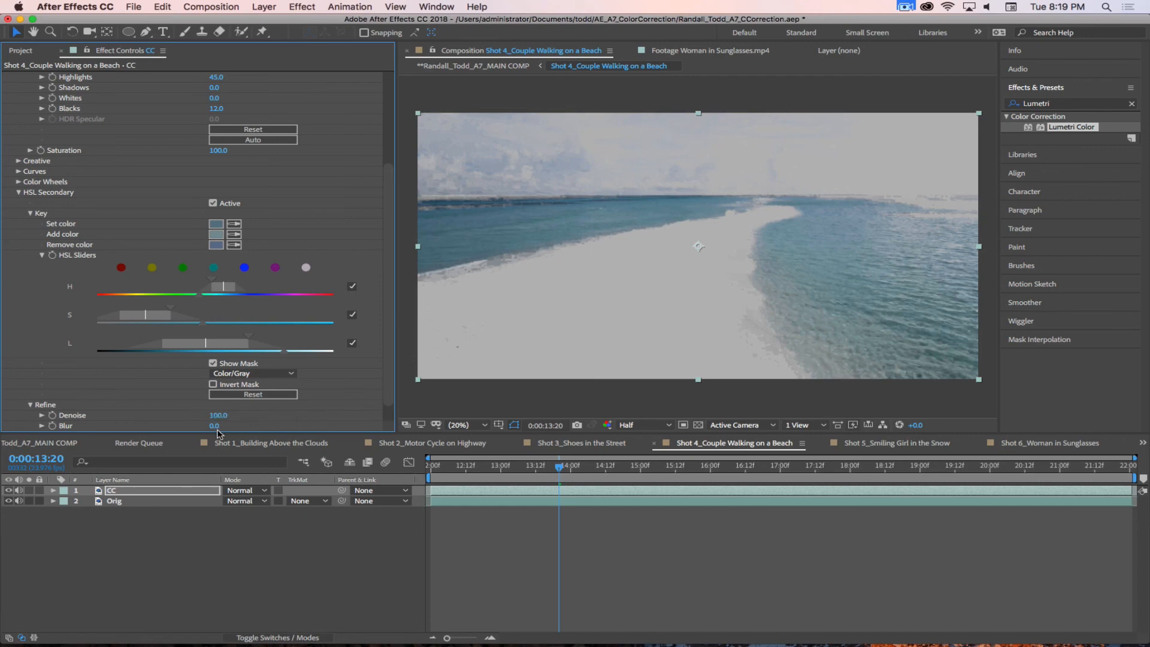
drag(214, 426, 226, 425)
click(213, 364)
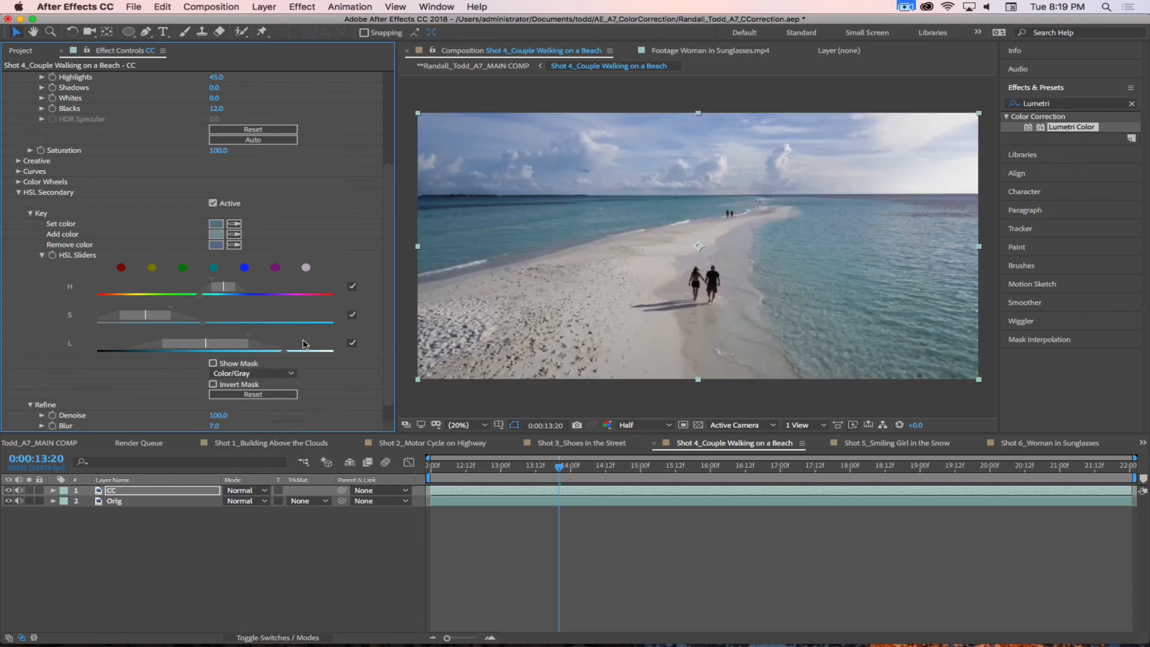
Step: Set the HSL Secondary correction's Temperature to -26 and Saturation to 119 for the keyed water
scroll(387, 201, down, 1)
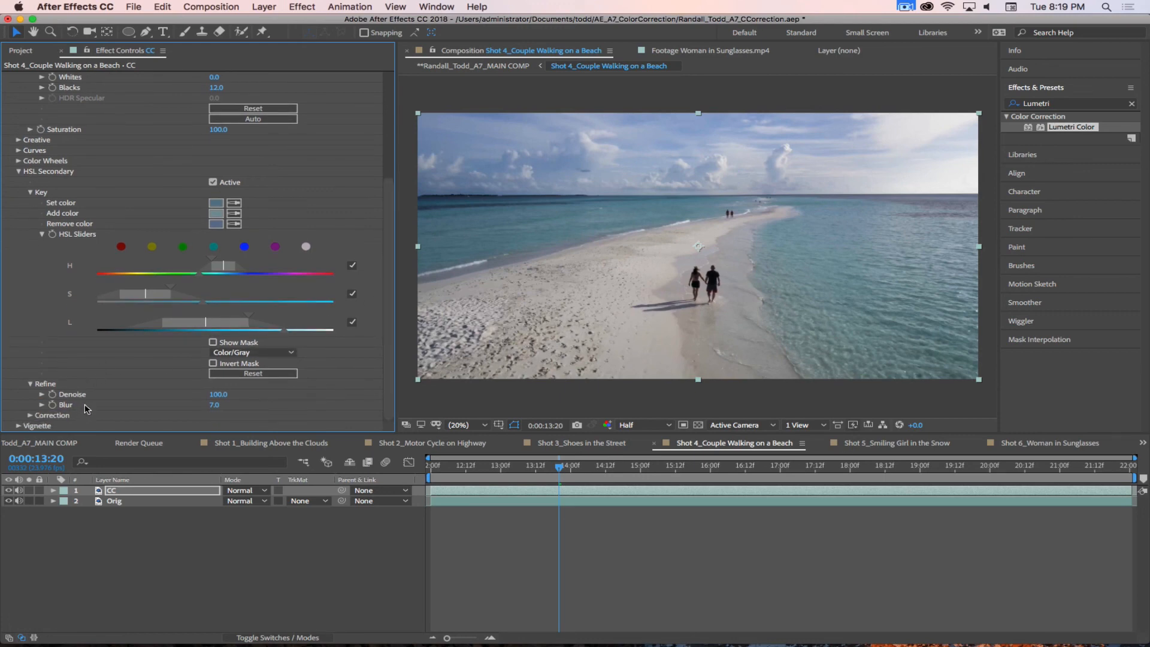
click(31, 415)
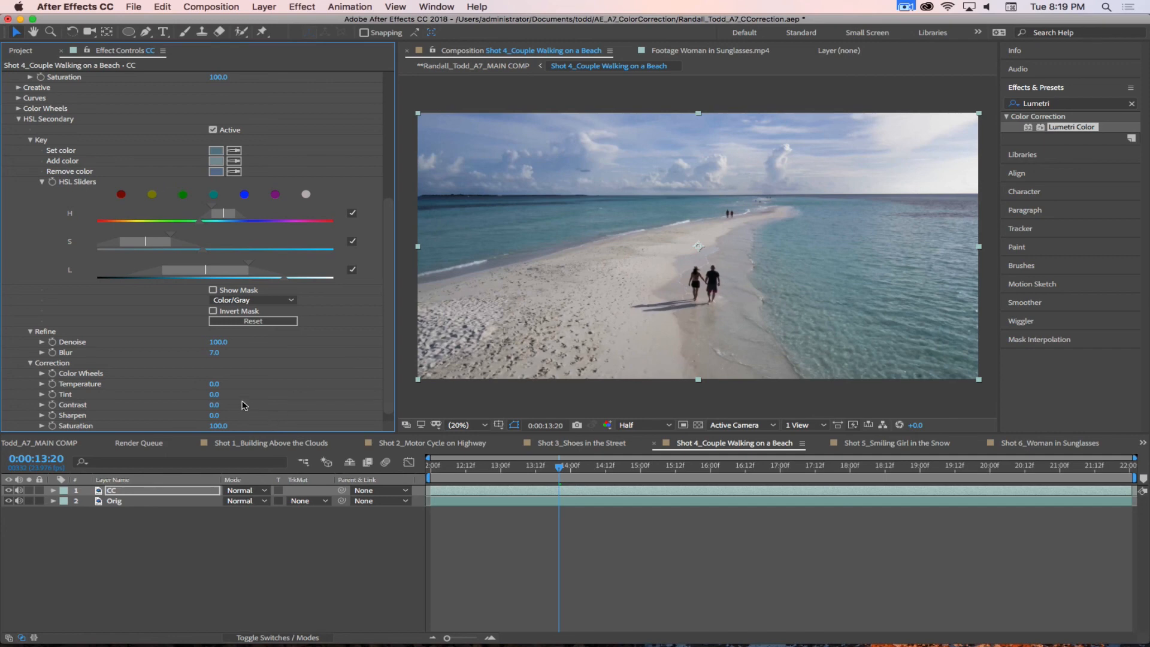
mouse_move(215, 386)
mouse_down()
mouse_move(250, 387)
mouse_move(229, 386)
mouse_up()
drag(220, 426, 228, 425)
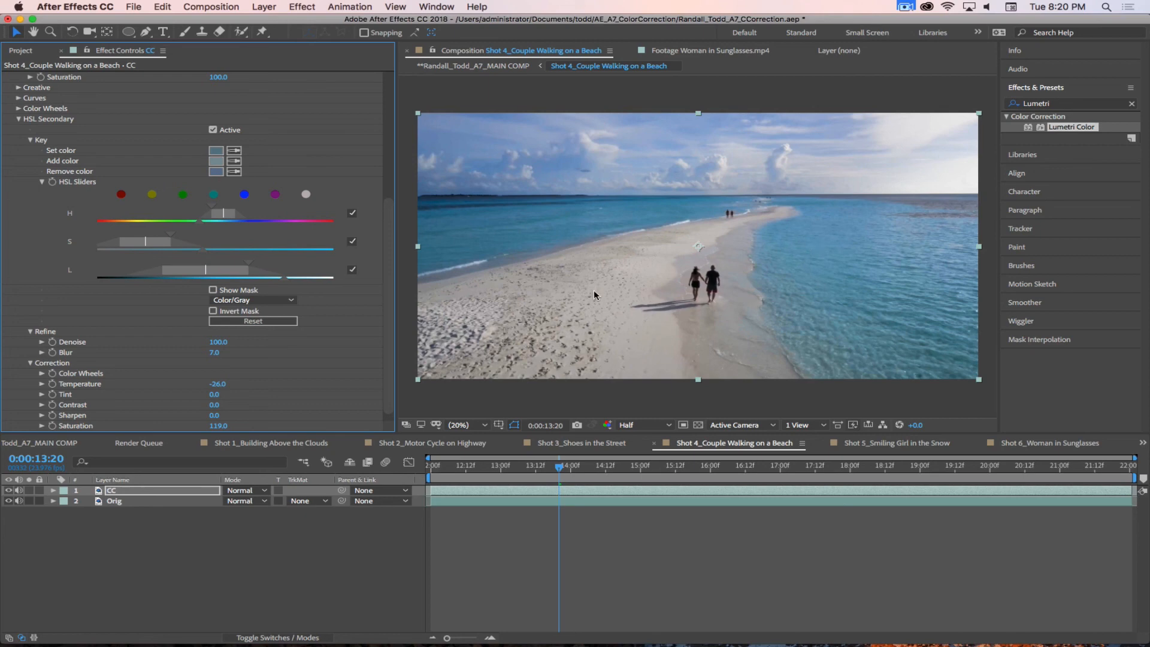
Step: Increase the HSL key's Blur to 20 and cool the correction's Temperature to -32
click(215, 353)
text(20)
key(Return)
scroll(387, 315, down, 1)
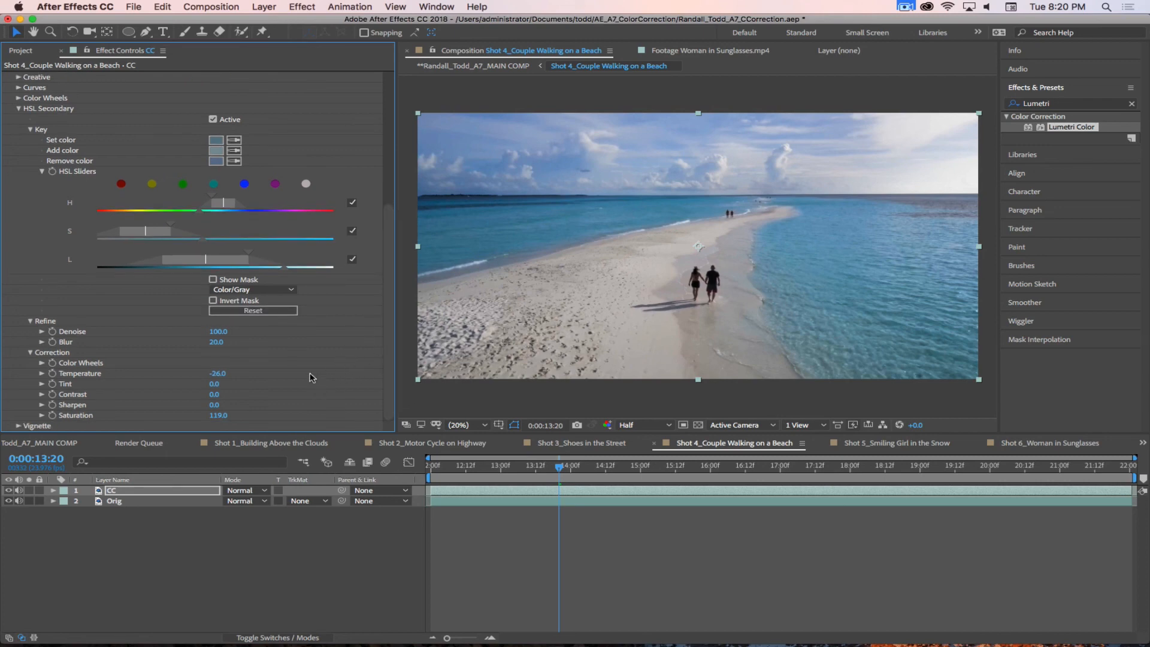
mouse_move(218, 373)
mouse_down()
mouse_move(233, 372)
mouse_move(196, 371)
mouse_up()
Step: Compare the beach shot with the HSL Secondary correction off and on, leaving it active
click(212, 119)
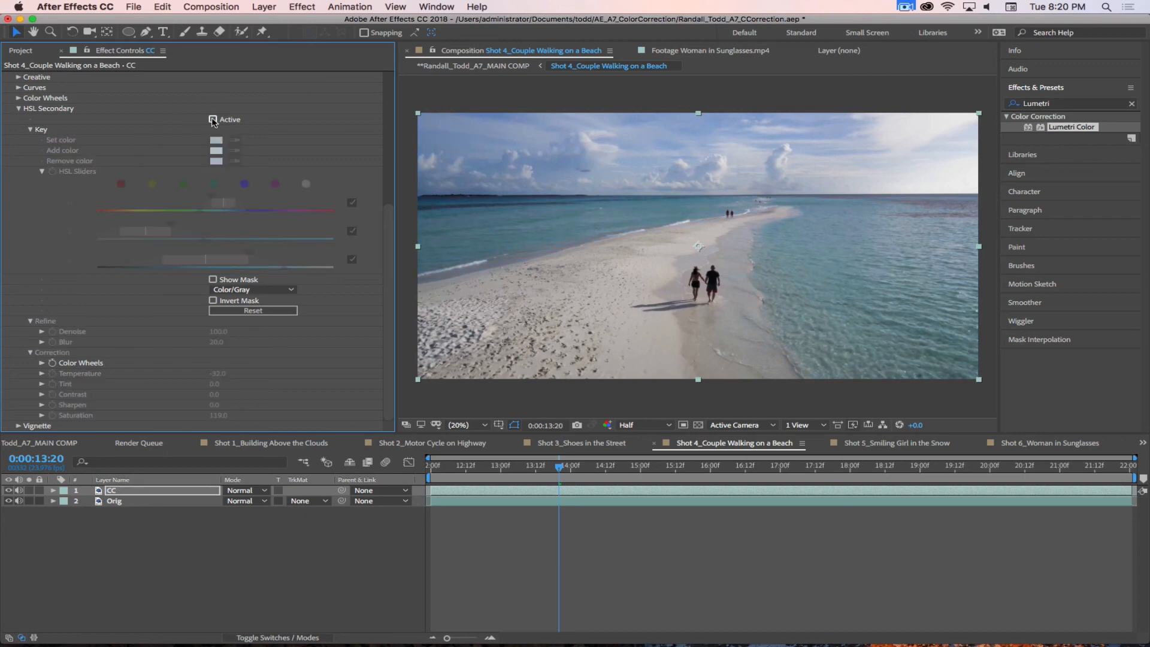
click(212, 120)
click(213, 120)
click(212, 120)
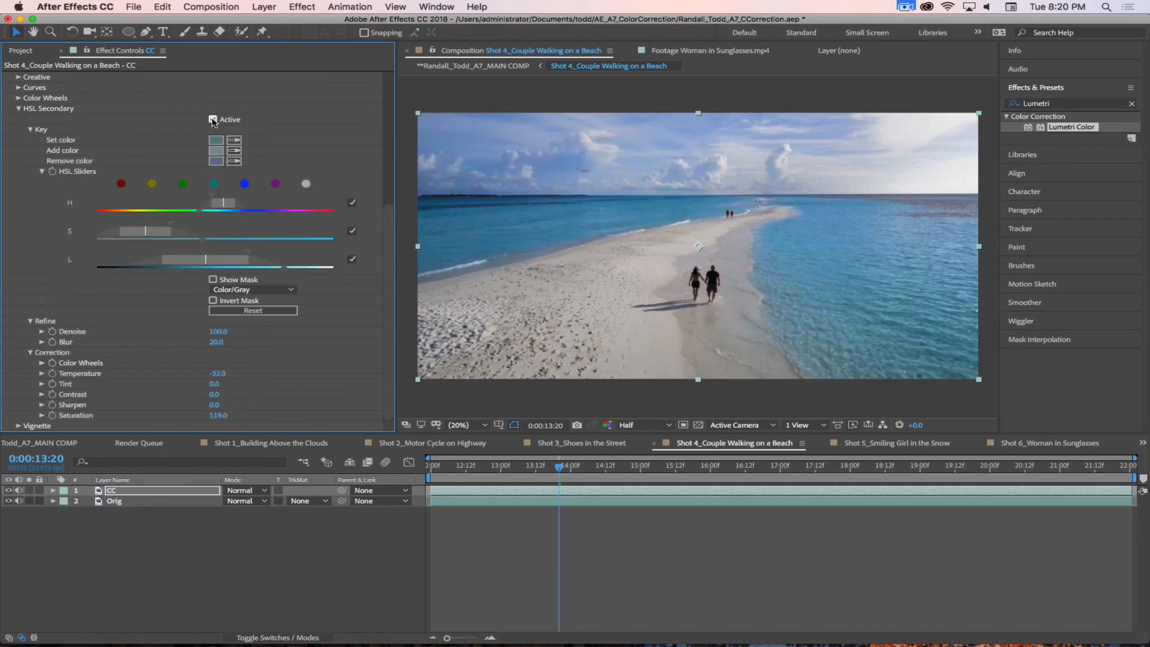
click(213, 120)
click(212, 120)
click(213, 120)
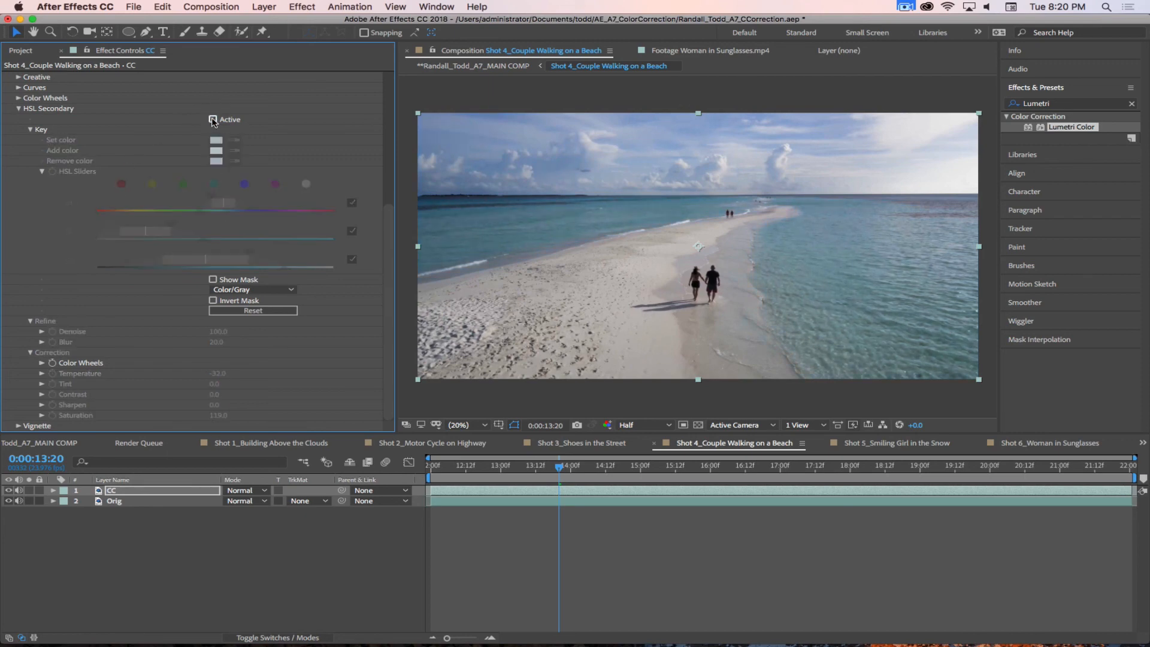
click(213, 120)
click(213, 120)
click(213, 120)
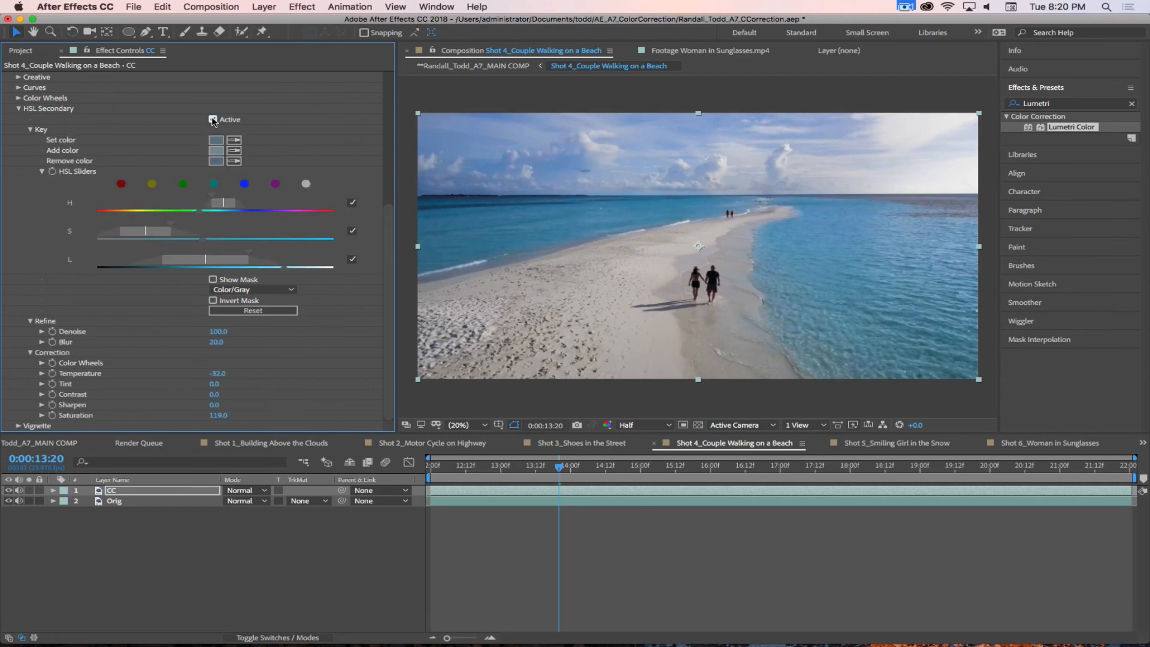
click(213, 120)
click(213, 120)
click(213, 120)
click(212, 120)
click(213, 119)
click(213, 120)
click(212, 120)
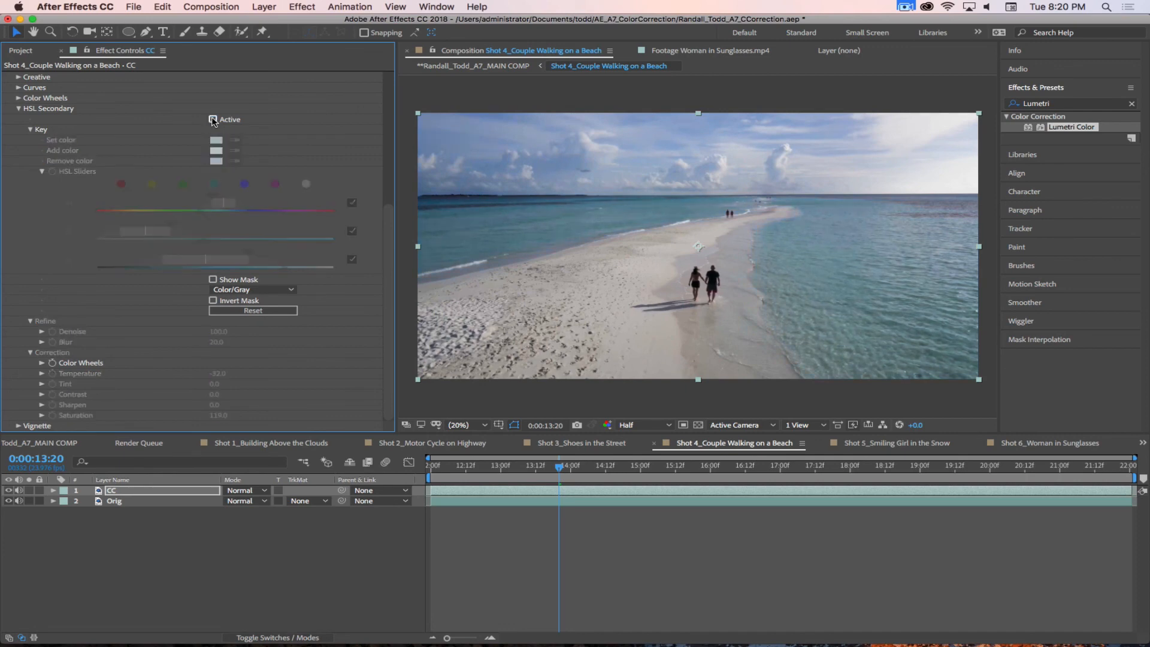
click(213, 119)
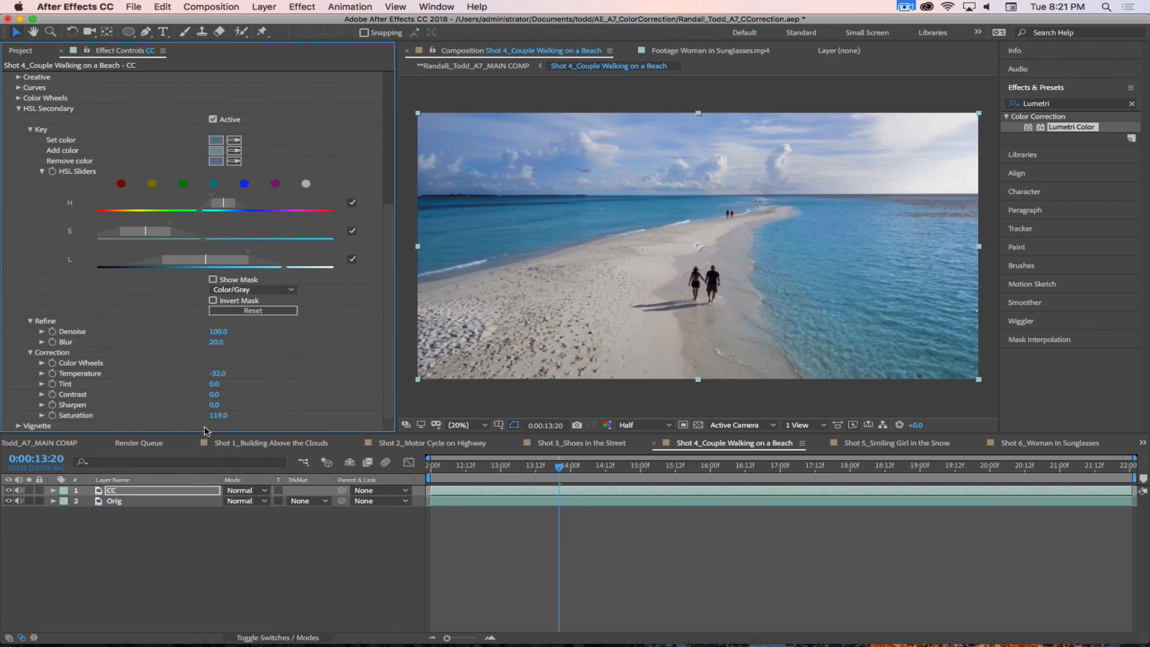
Step: Set the HSL Secondary correction's Saturation to 95, compare the shot with it off and on, and select the CC layer
drag(219, 415, 200, 418)
click(214, 120)
click(214, 121)
click(214, 120)
click(213, 120)
click(214, 120)
click(213, 120)
click(213, 120)
click(213, 120)
click(129, 490)
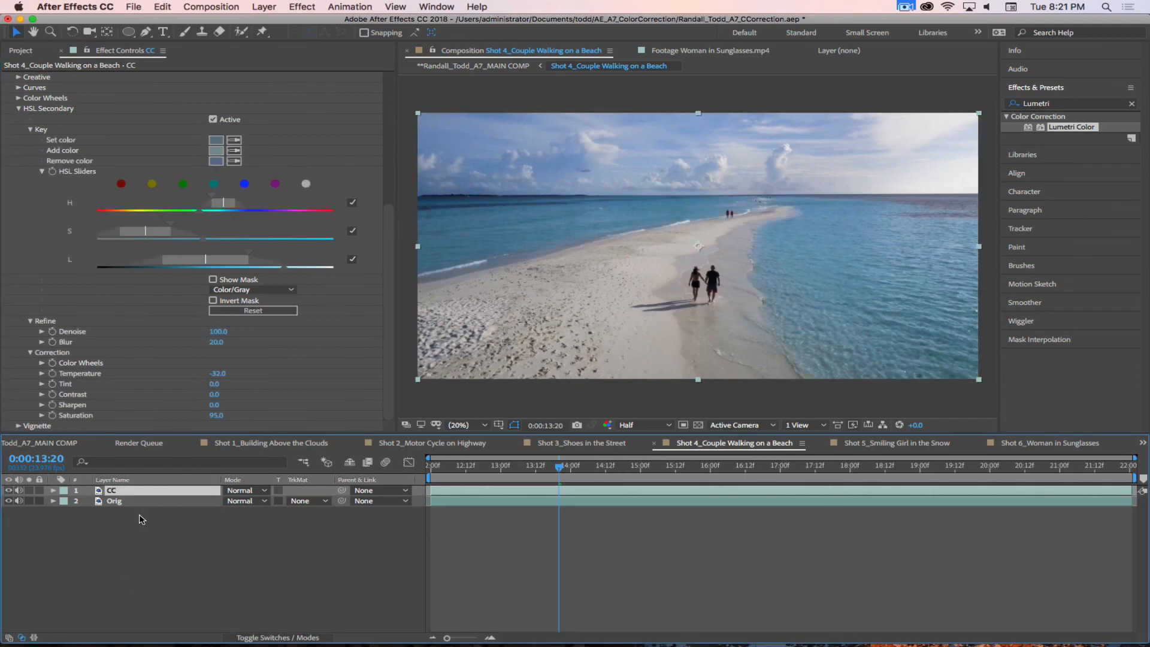
Step: Duplicate the CC layer and rename the copy Ocean CC
key(super+d)
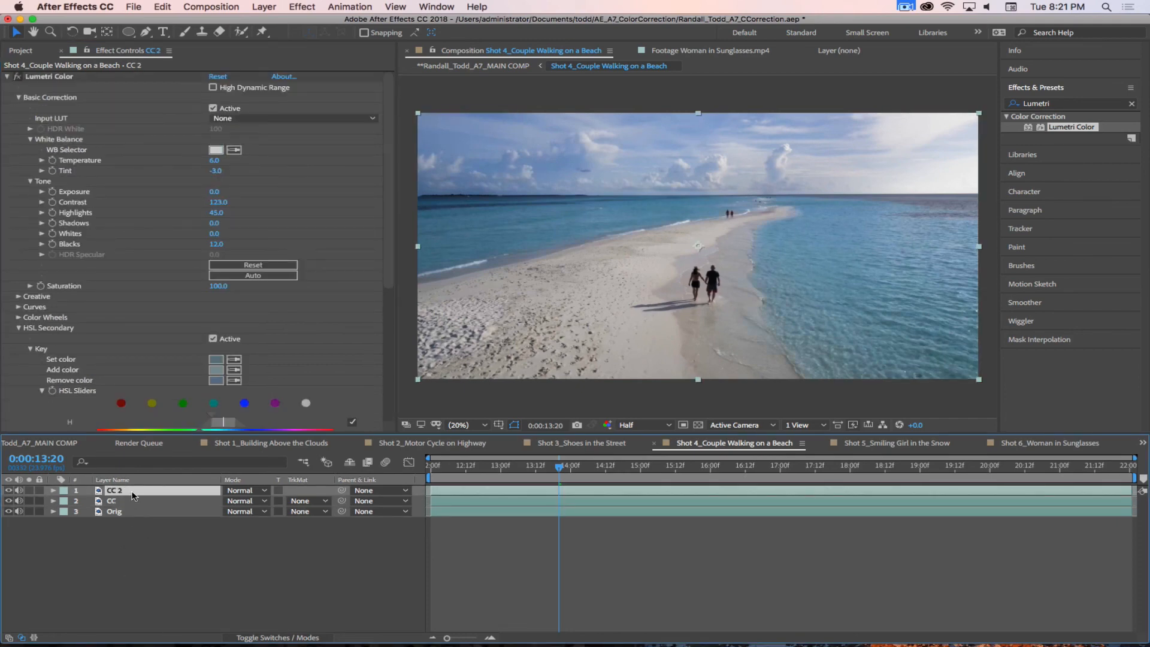
key(apostrophe)
key(Return)
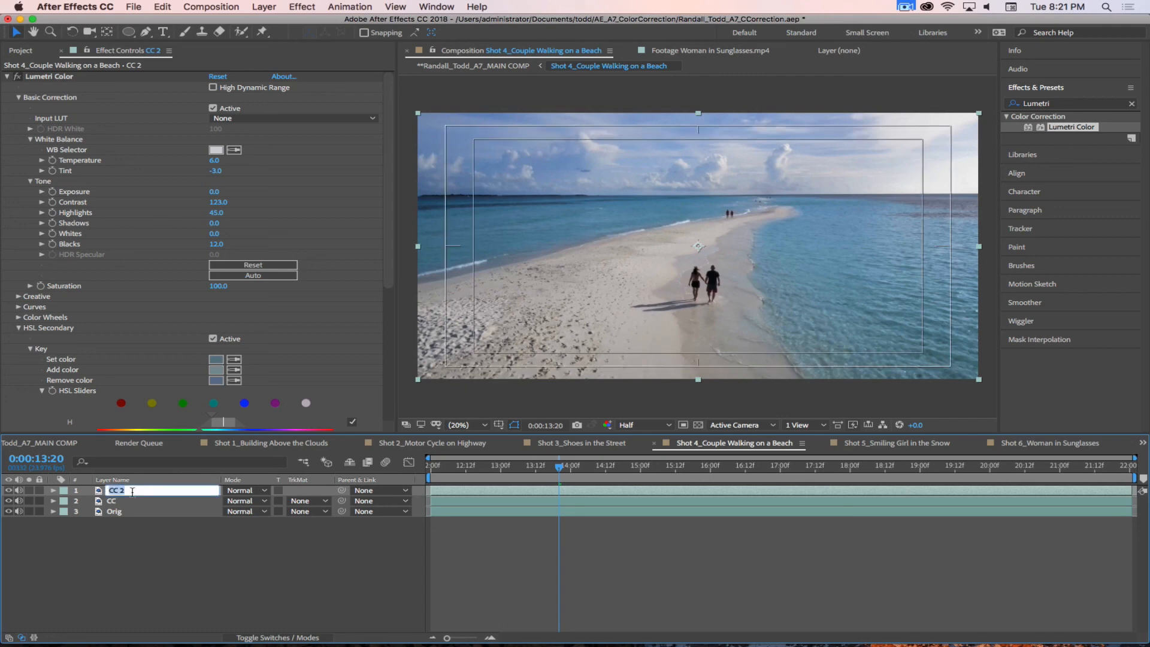
text(Ocean CC)
key(Return)
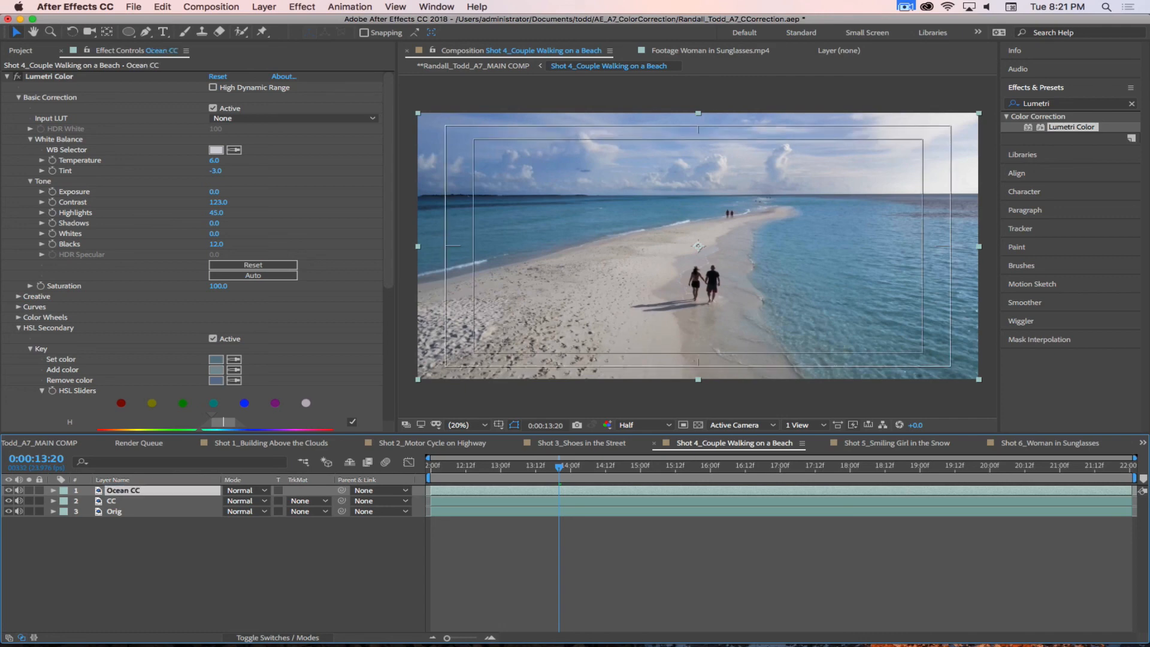
Step: Deactivate the HSL Secondary correction on the original CC layer and reselect the Ocean CC layer
click(134, 503)
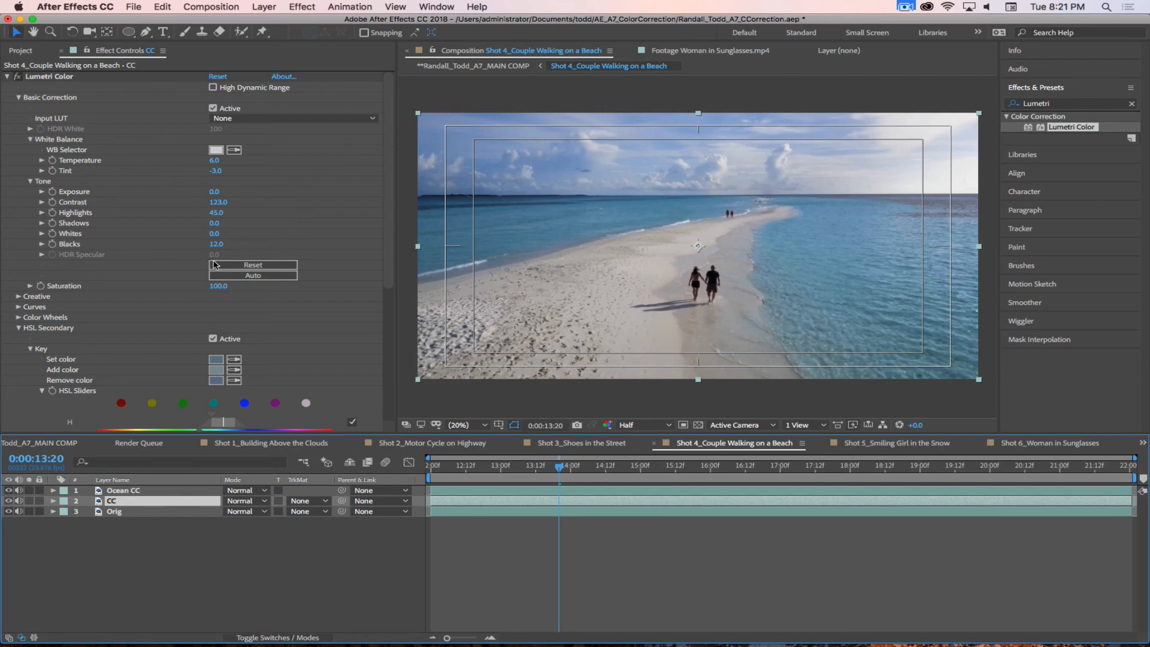
click(213, 339)
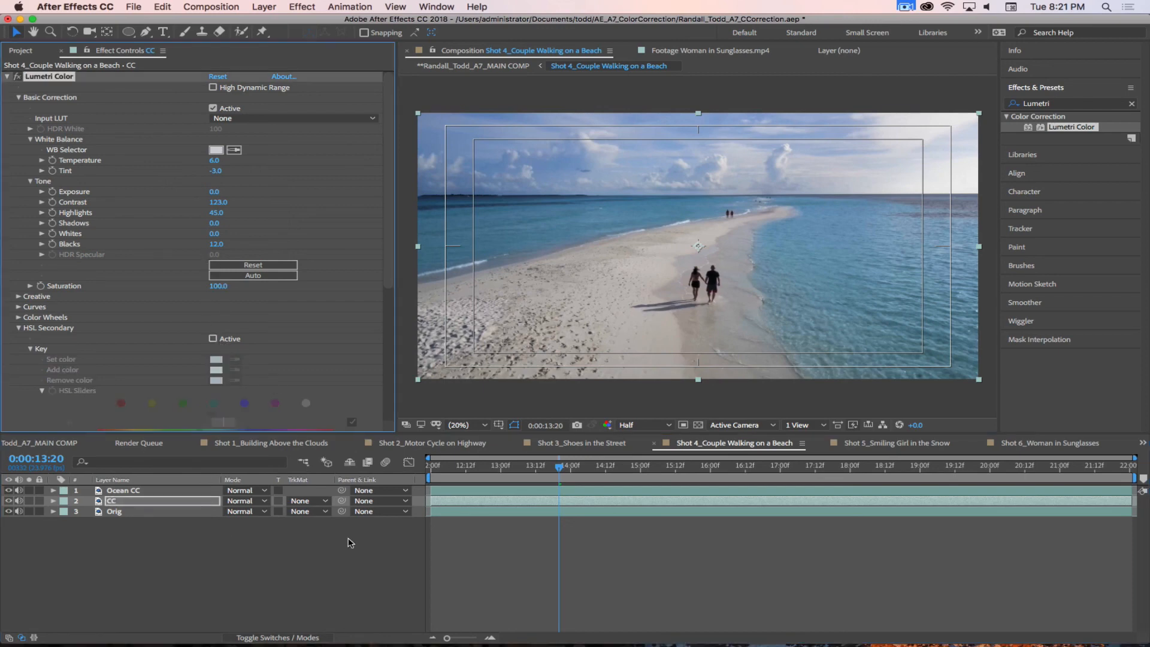
click(151, 492)
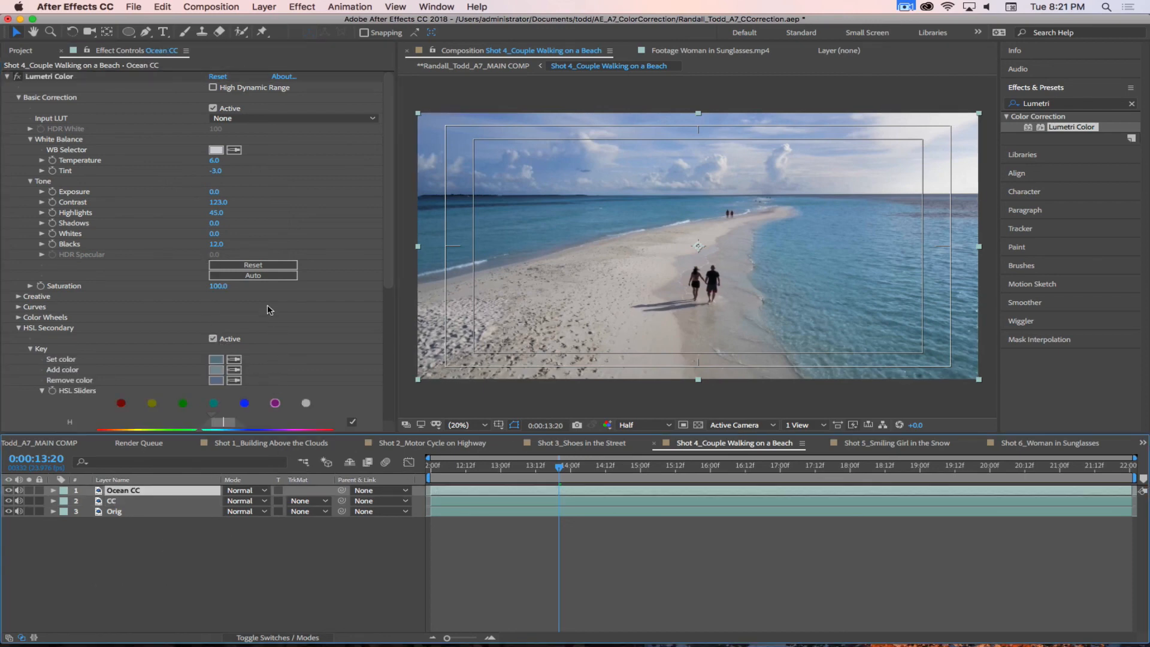
Step: Draw a rectangular mask on the Ocean CC layer covering the whole sky down to the horizon
scroll(392, 247, down, 4)
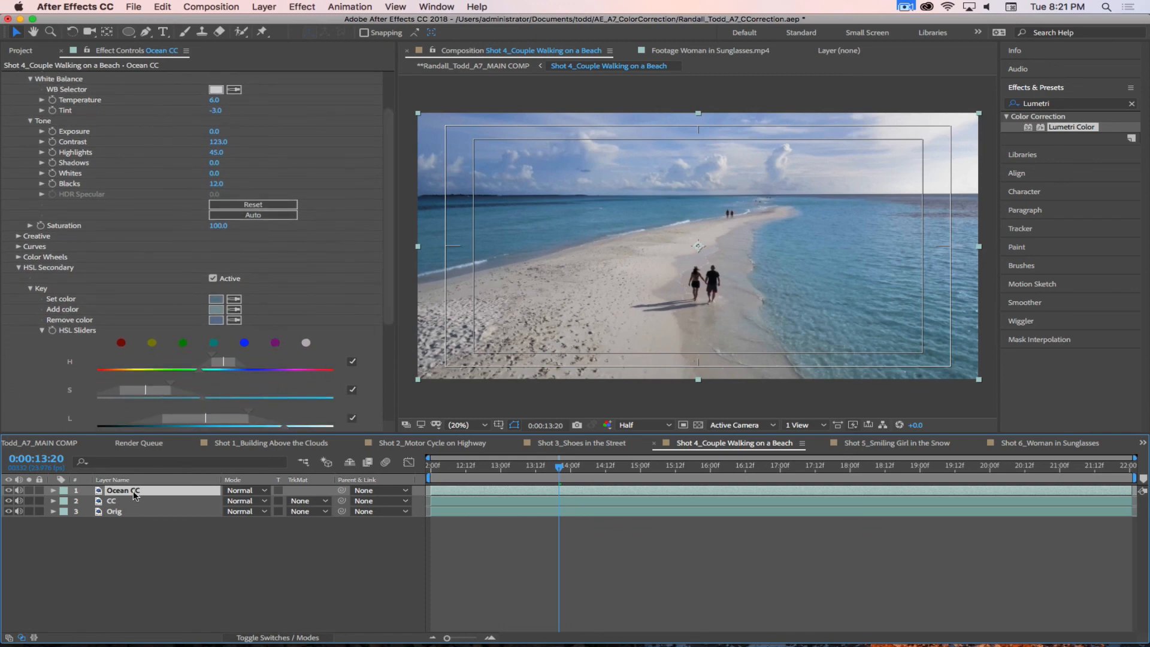
drag(127, 36, 158, 37)
drag(406, 100, 987, 192)
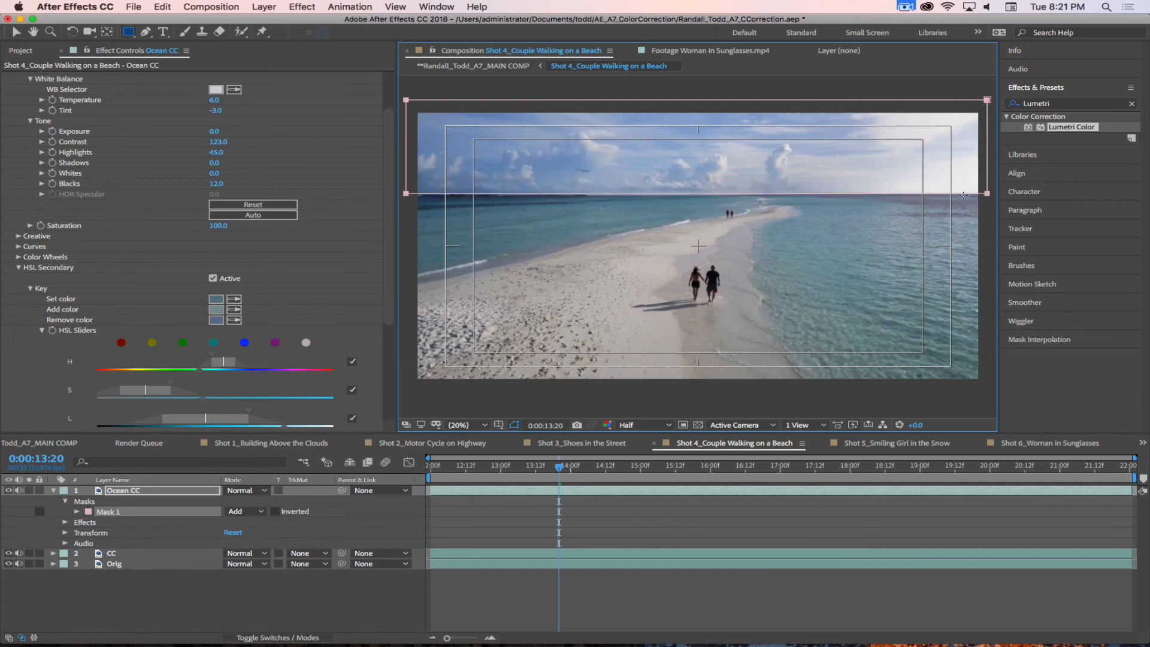
Step: Extend the four corners of the sky mask well beyond the frame, with its lower edge level along the horizon
key(comma)
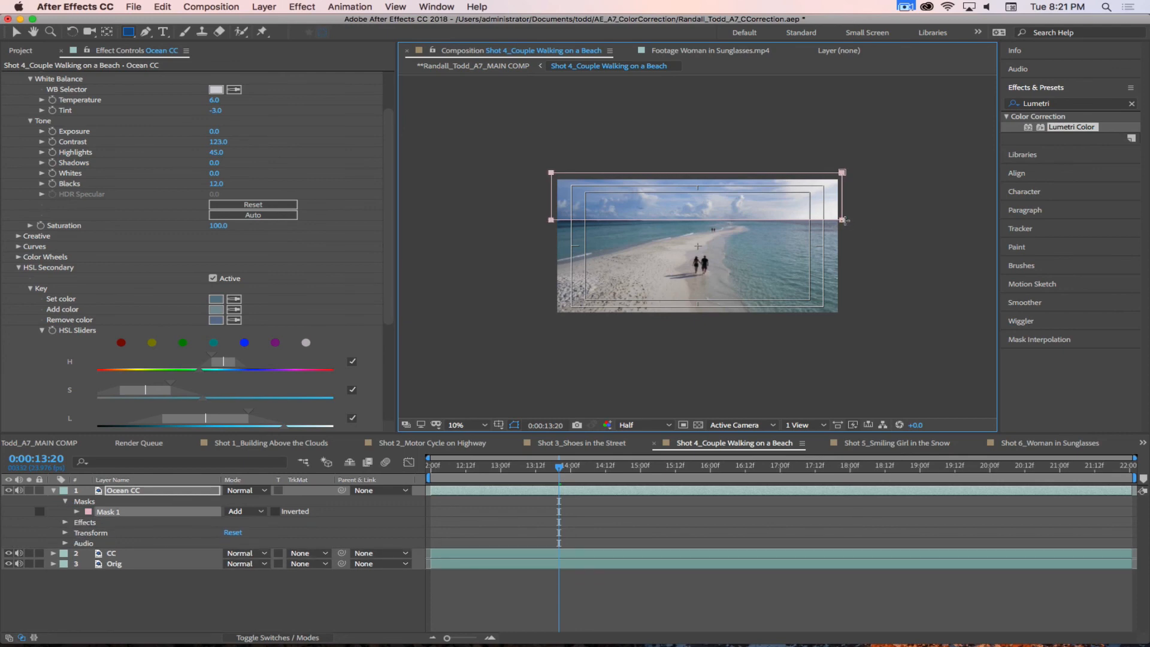
key(v)
mouse_move(846, 220)
mouse_down()
mouse_move(880, 226)
mouse_move(800, 192)
mouse_move(866, 209)
mouse_up()
drag(839, 148, 892, 153)
drag(506, 195, 508, 222)
drag(506, 148, 467, 144)
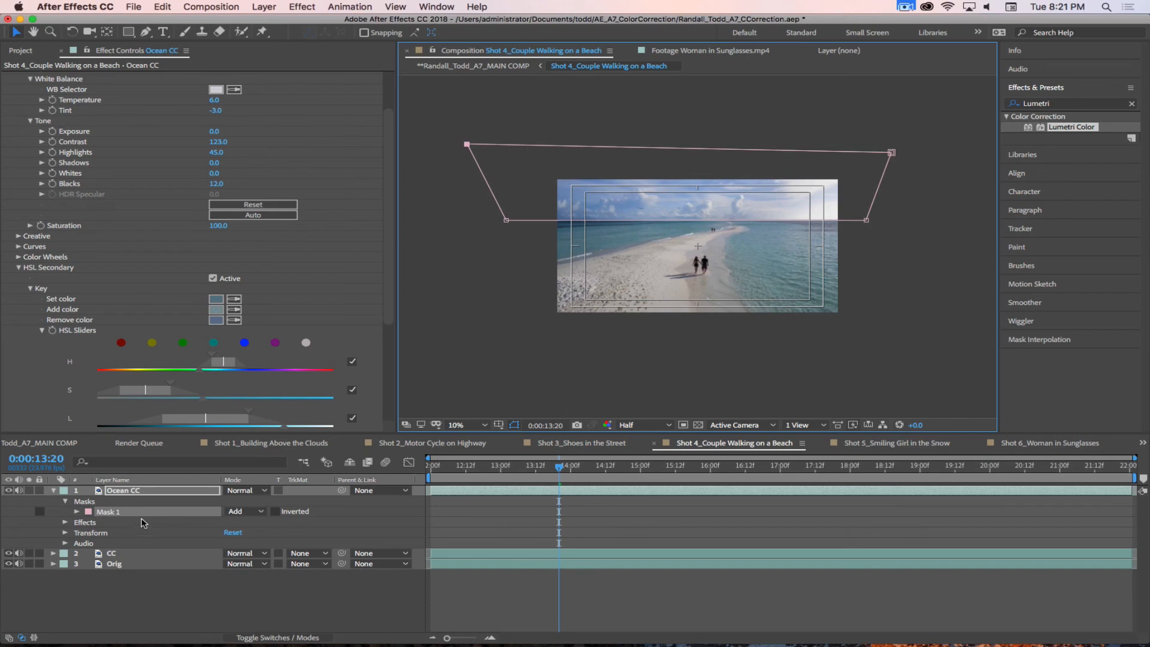
Step: Feather the Ocean CC layer's mask by 20 pixels and invert it so the correction is limited to the area below the horizon
key(f)
click(254, 512)
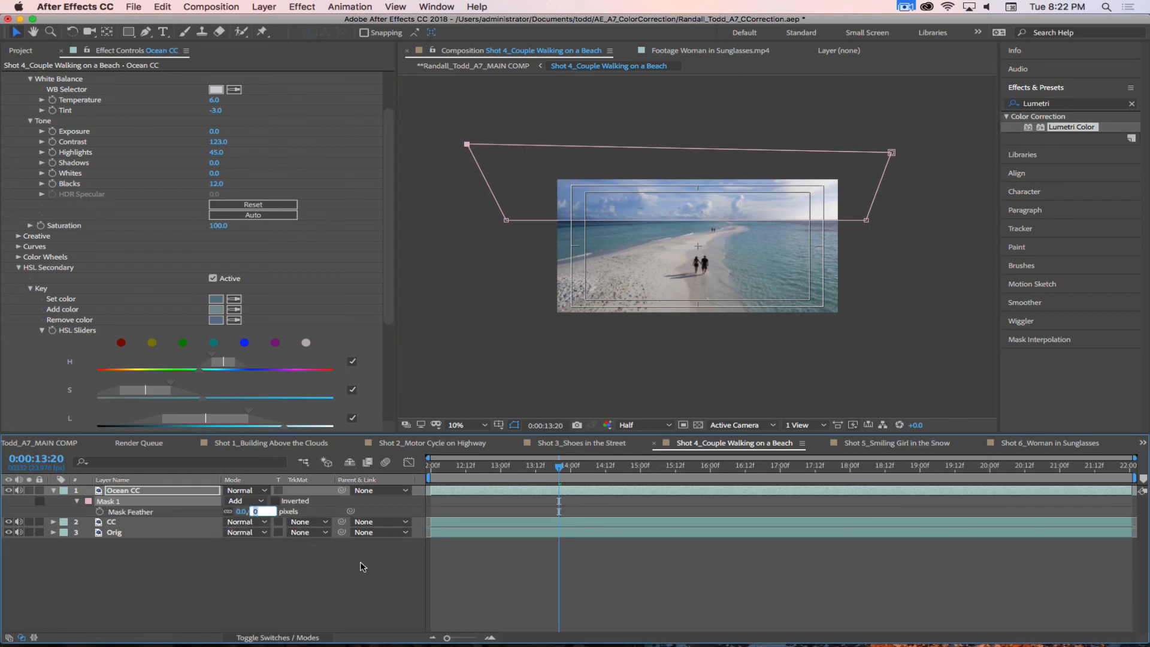
text(20)
key(Return)
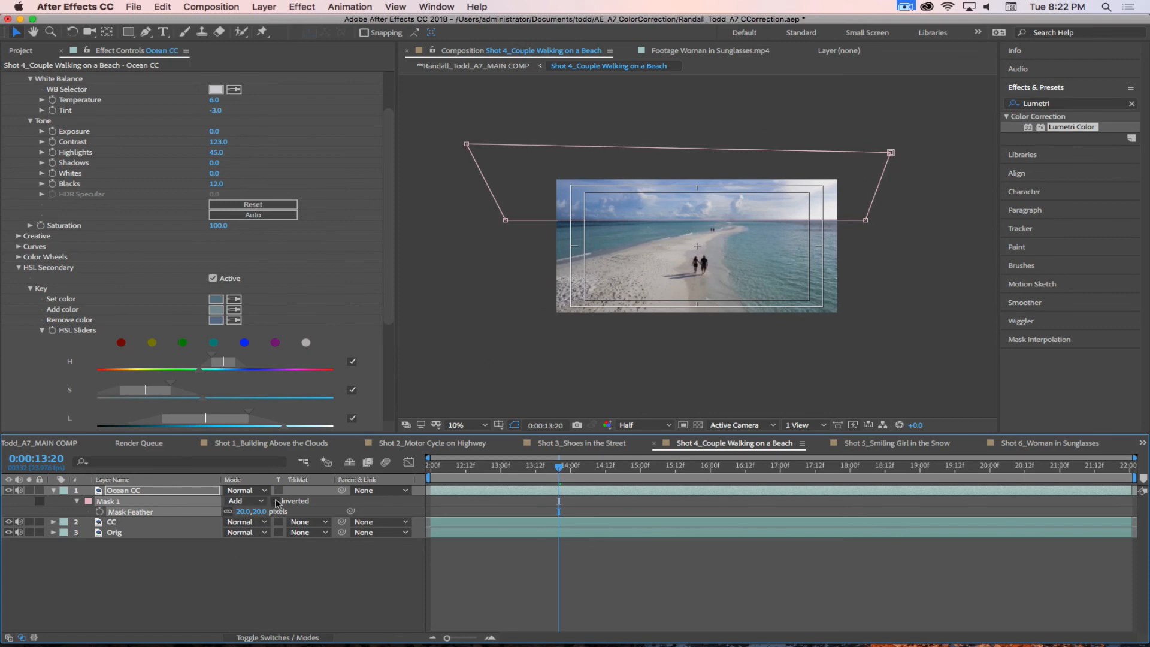
scroll(750, 205, up, 3)
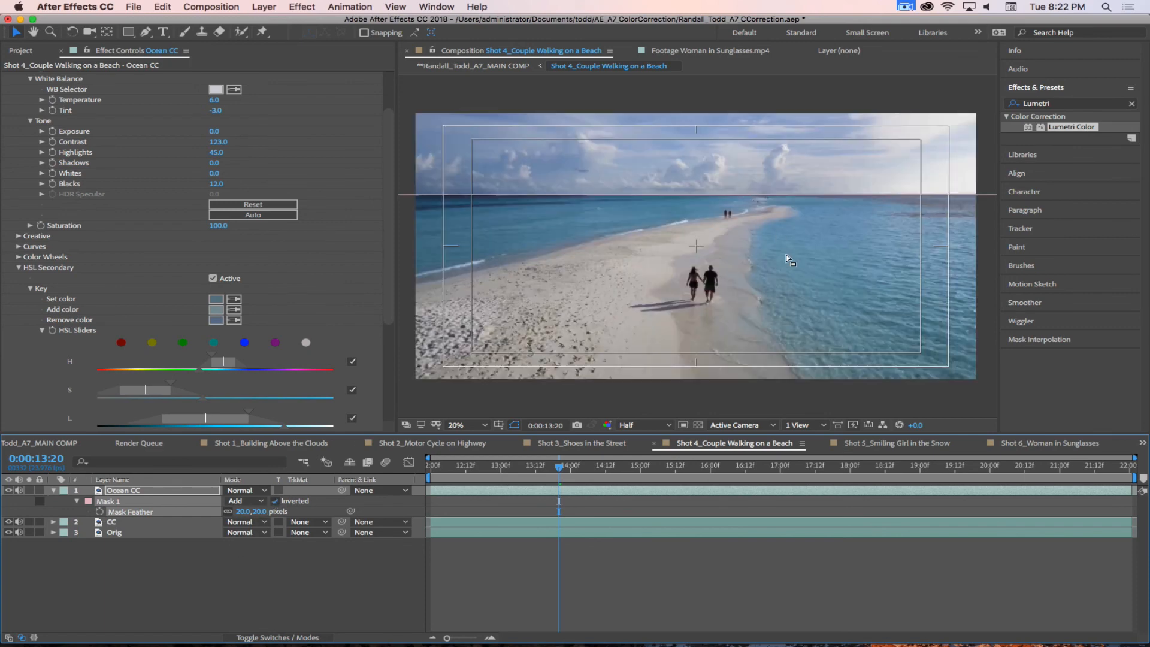
key(comma)
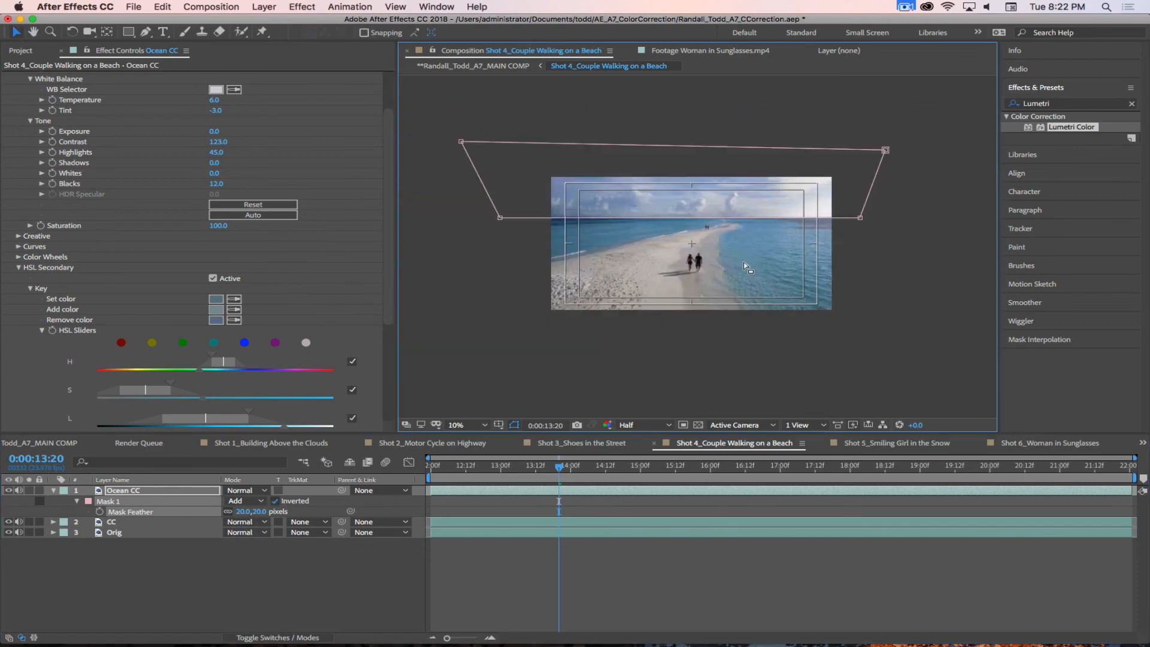
key(period)
drag(647, 269, 667, 276)
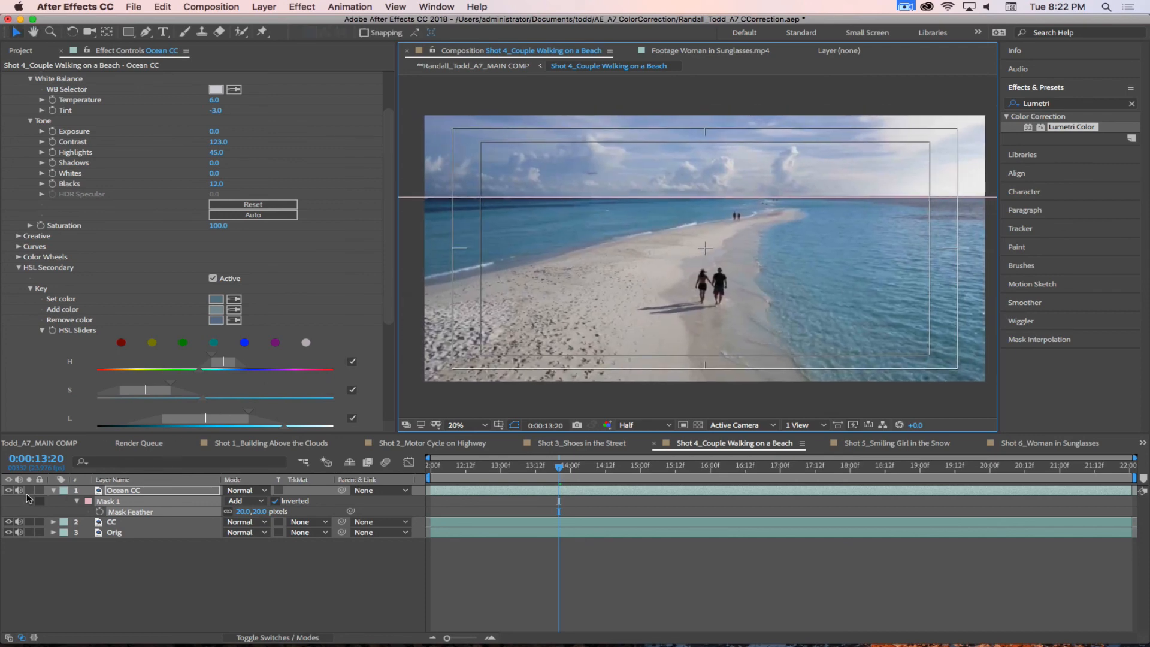
Step: Compare the shot with the Ocean CC layer hidden and shown, and collapse the layer's properties and its HSL Secondary section
click(8, 492)
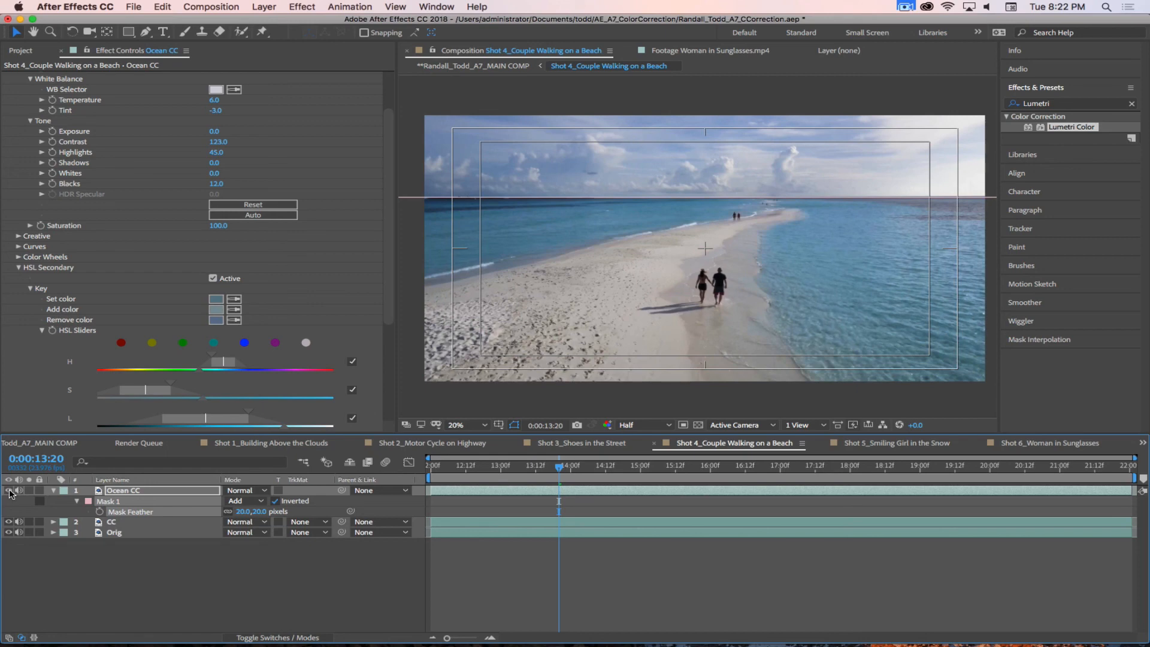
click(53, 490)
click(138, 546)
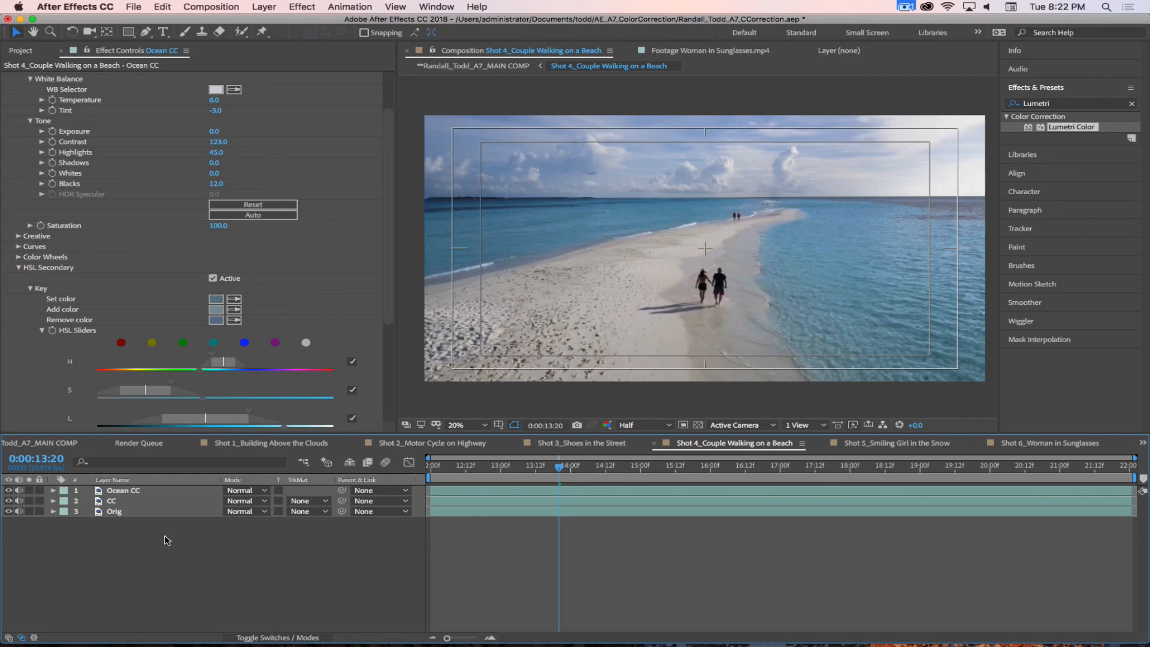
click(19, 268)
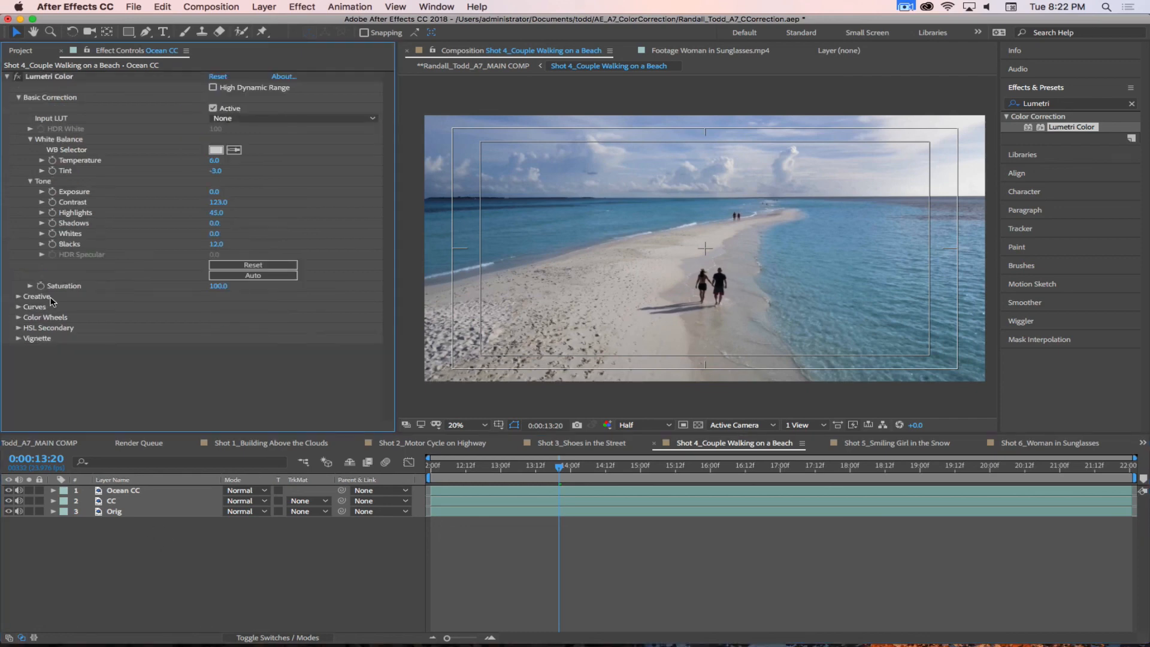